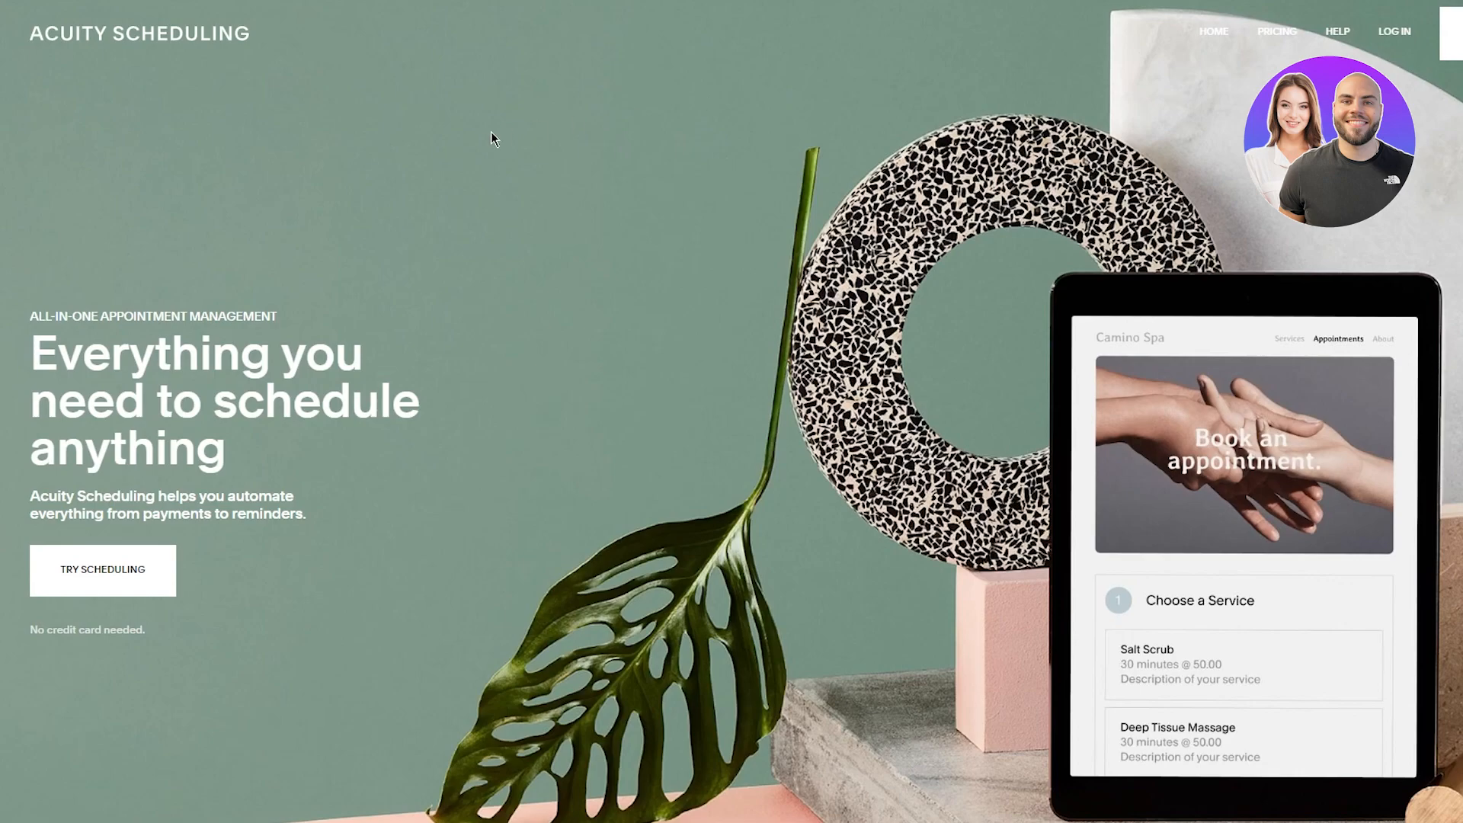
scroll(468, 122, "down", 3)
scroll(396, 230, "up", 2)
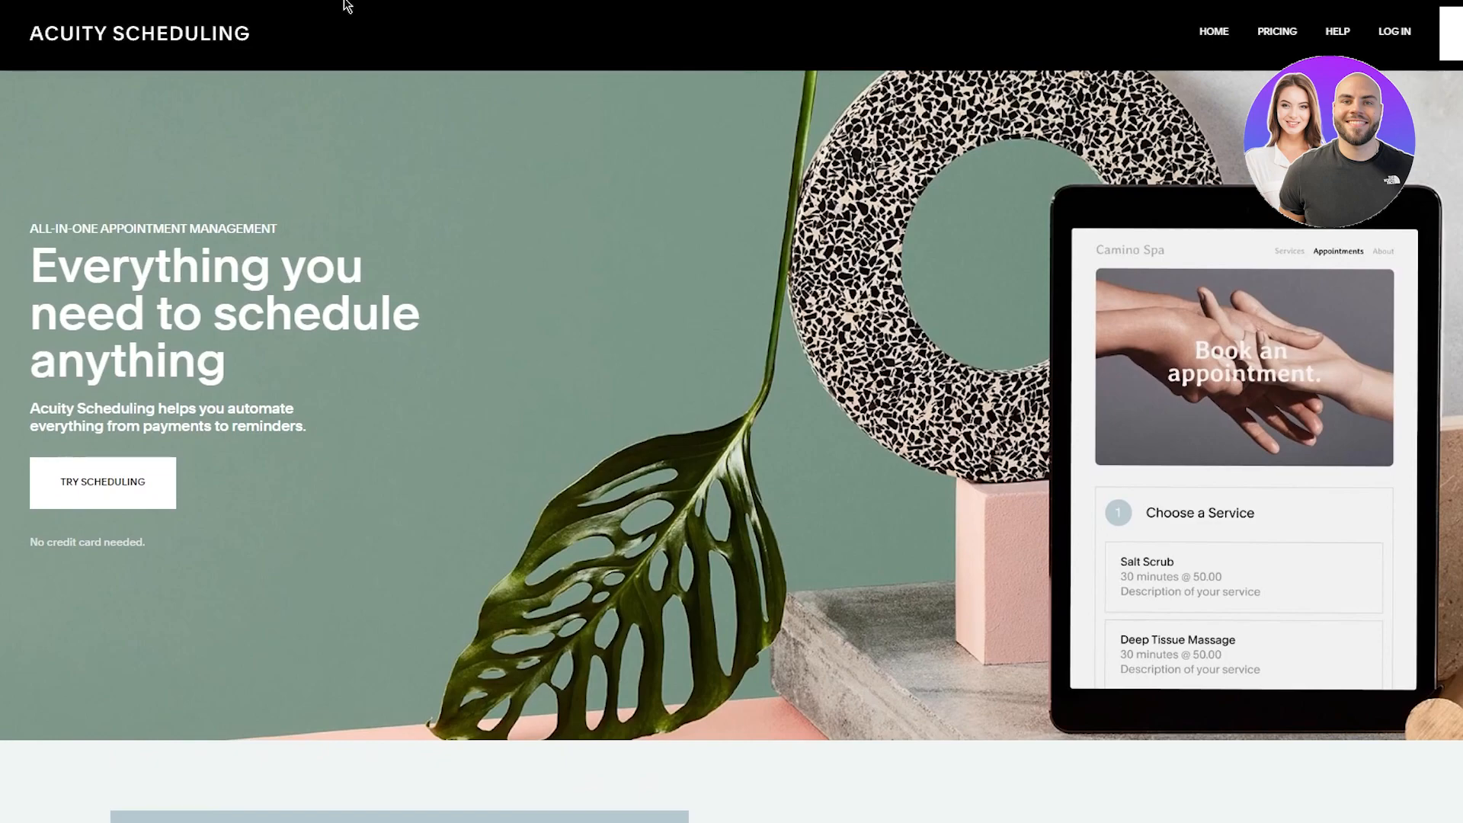
scroll(303, 213, "up", 1)
left_click_drag(38, 256, 227, 369)
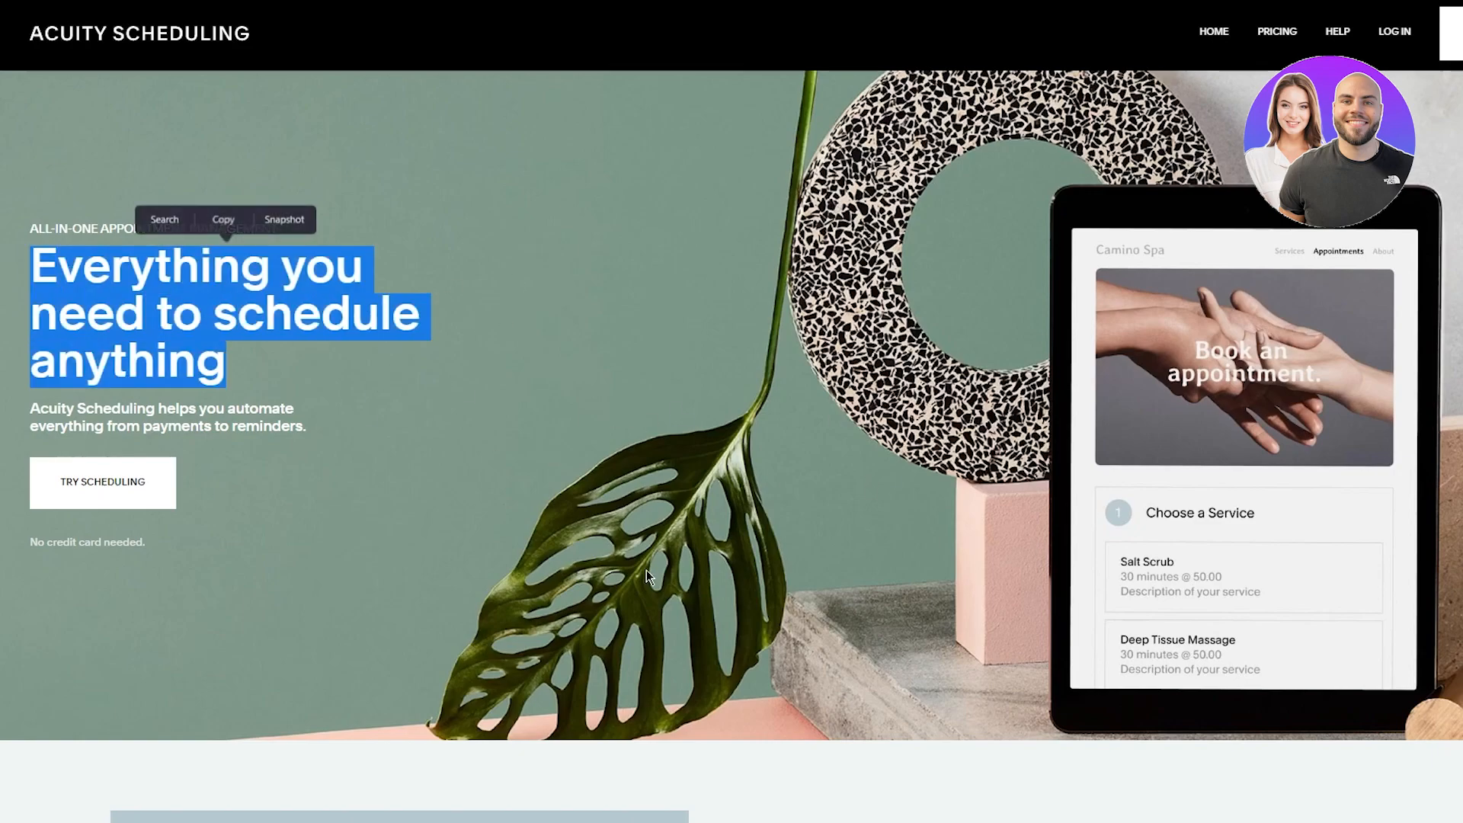
left_click(667, 678)
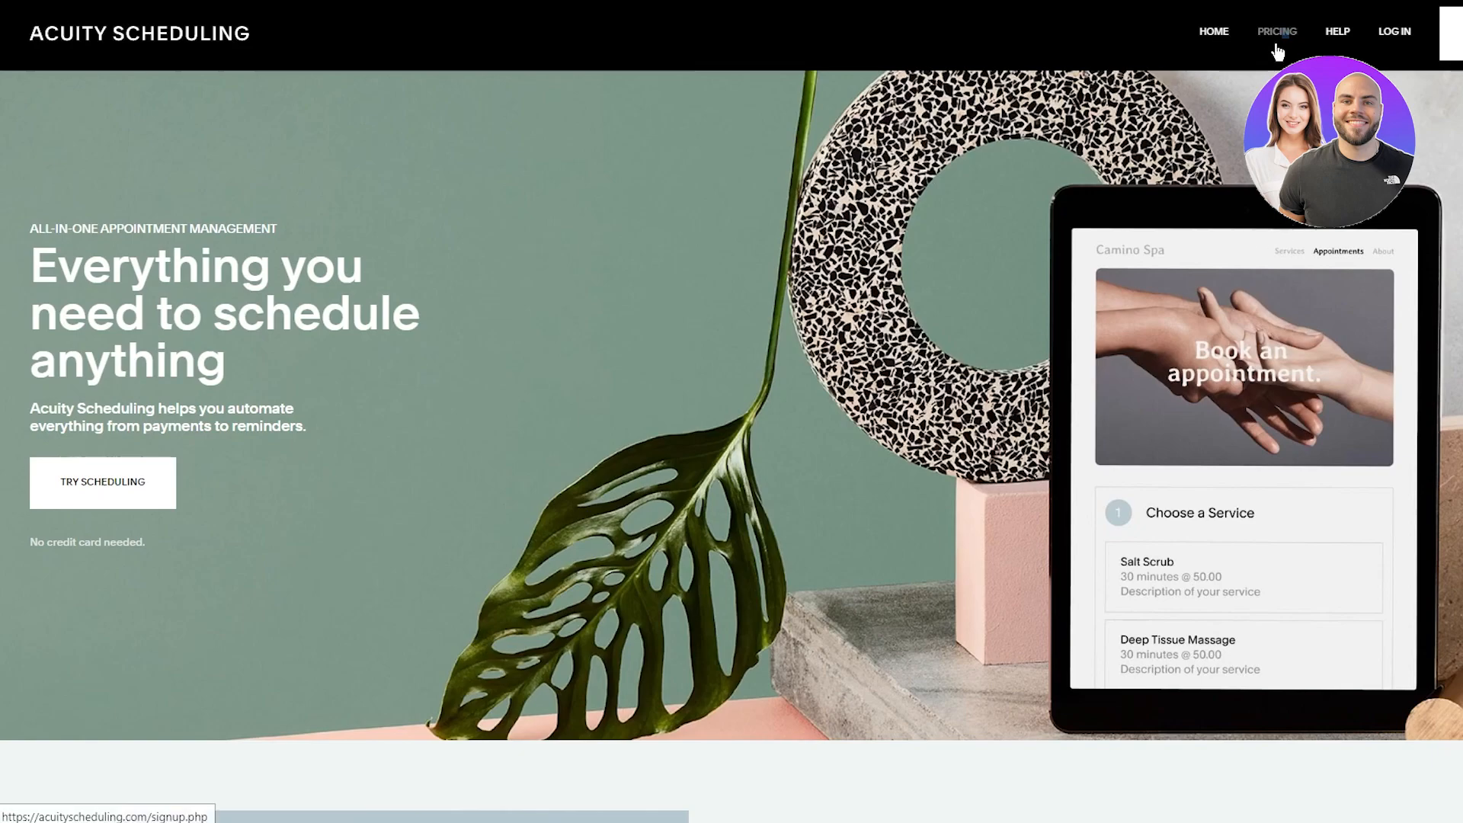
- Open the pricing page and read the free-trial terms
left_click(1271, 52)
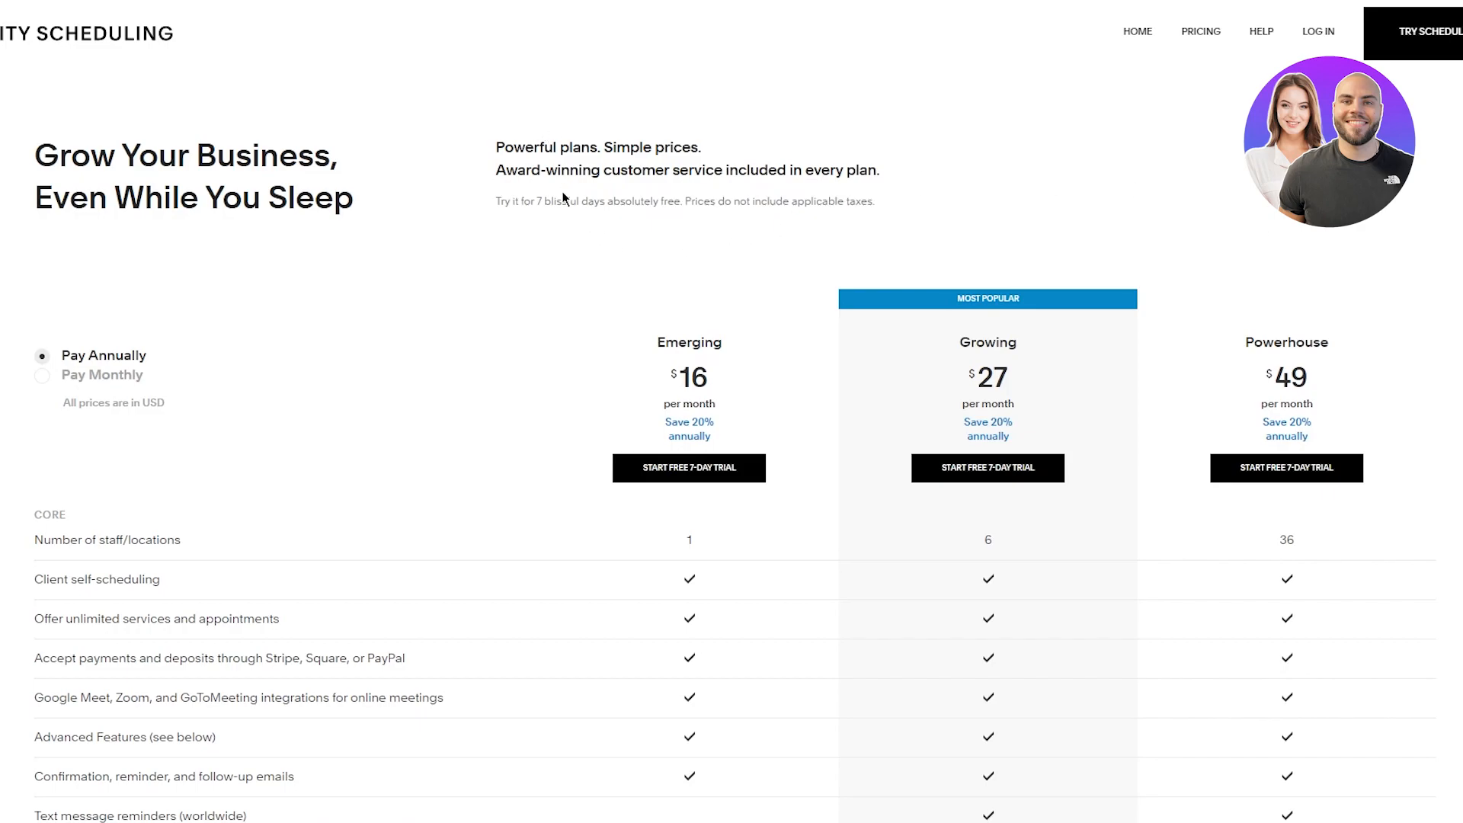
left_click_drag(494, 202, 779, 206)
left_click(933, 206)
scroll(519, 193, "down", 3)
scroll(625, 207, "up", 3)
- Show the monthly prices and compare the features of the Emerging, Growing and Powerhouse plans
left_click(62, 378)
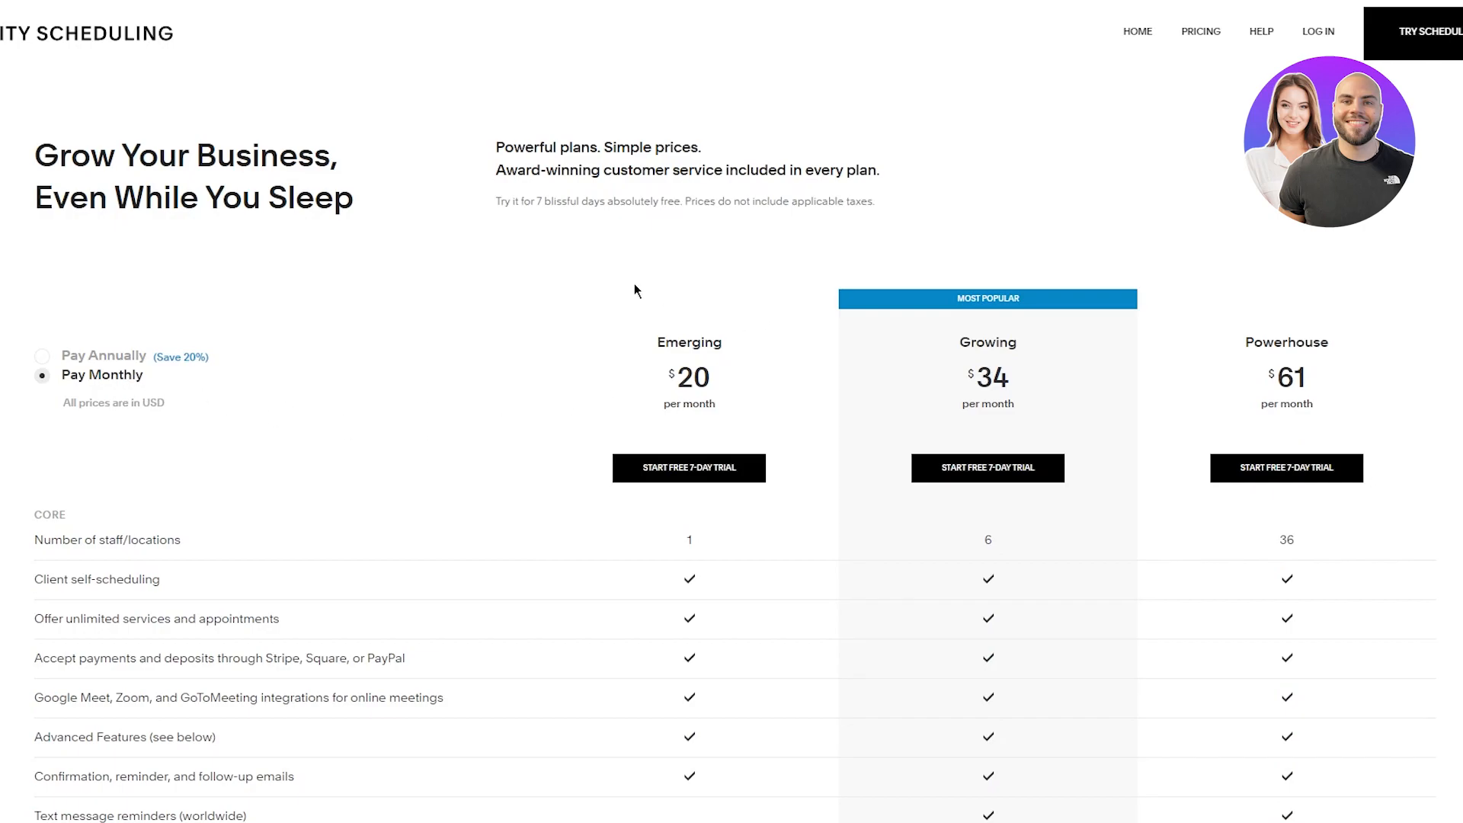
left_click_drag(590, 286, 716, 410)
left_click(646, 348)
left_click_drag(870, 263, 1283, 318)
left_click(915, 327)
scroll(1298, 247, "down", 5)
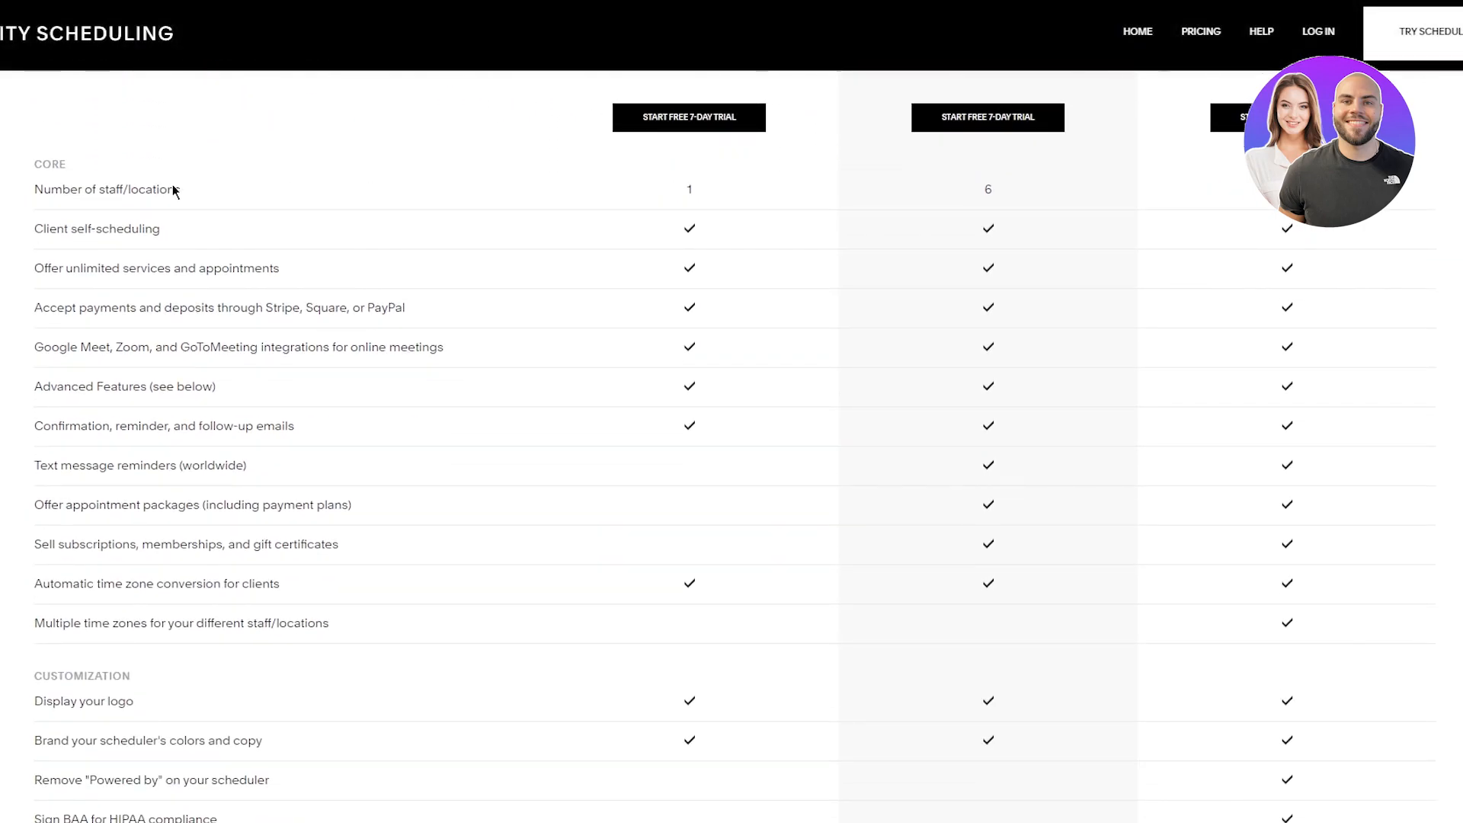
scroll(254, 320, "down", 15)
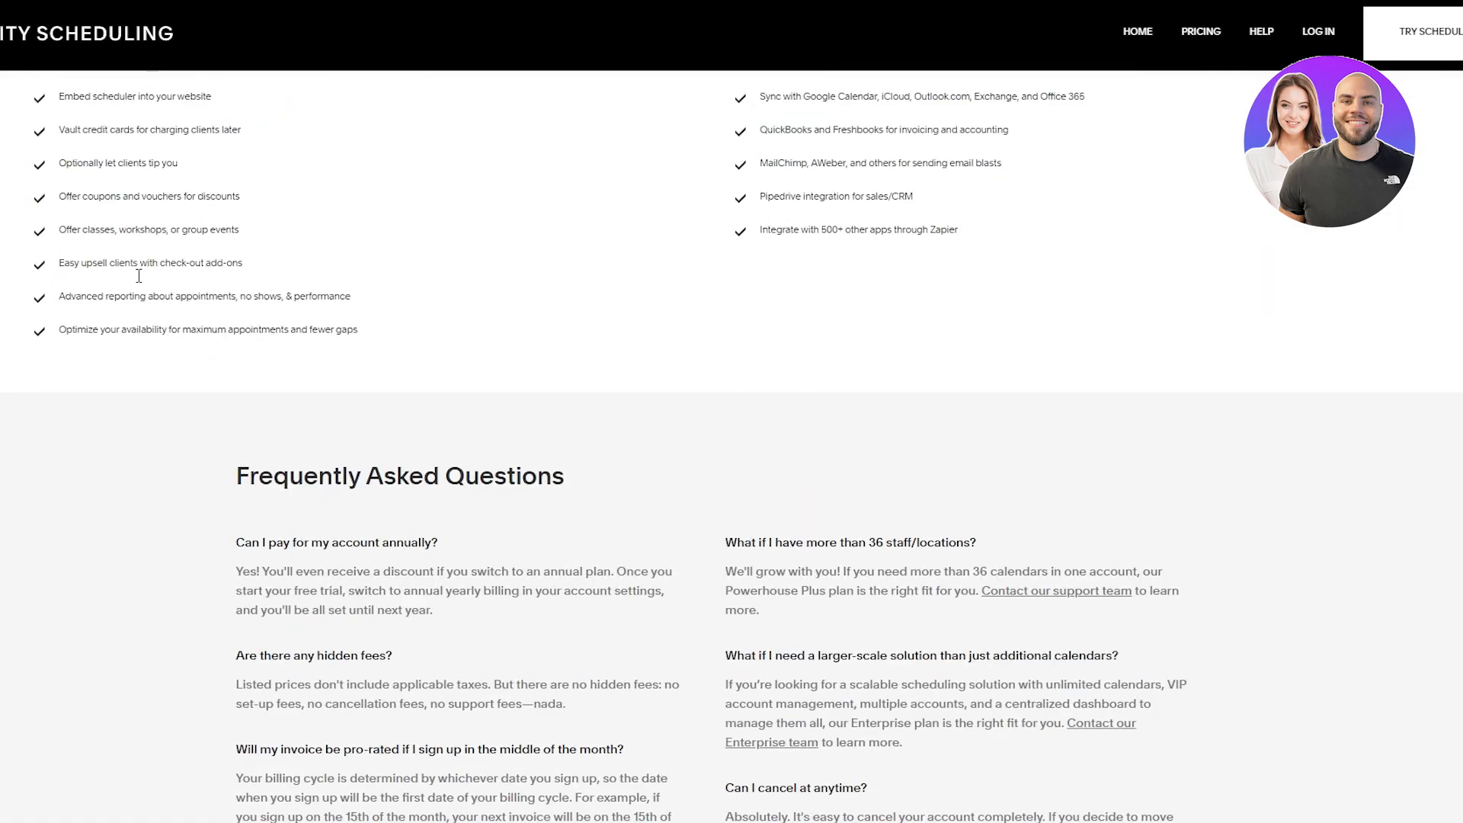
scroll(150, 308, "up", 15)
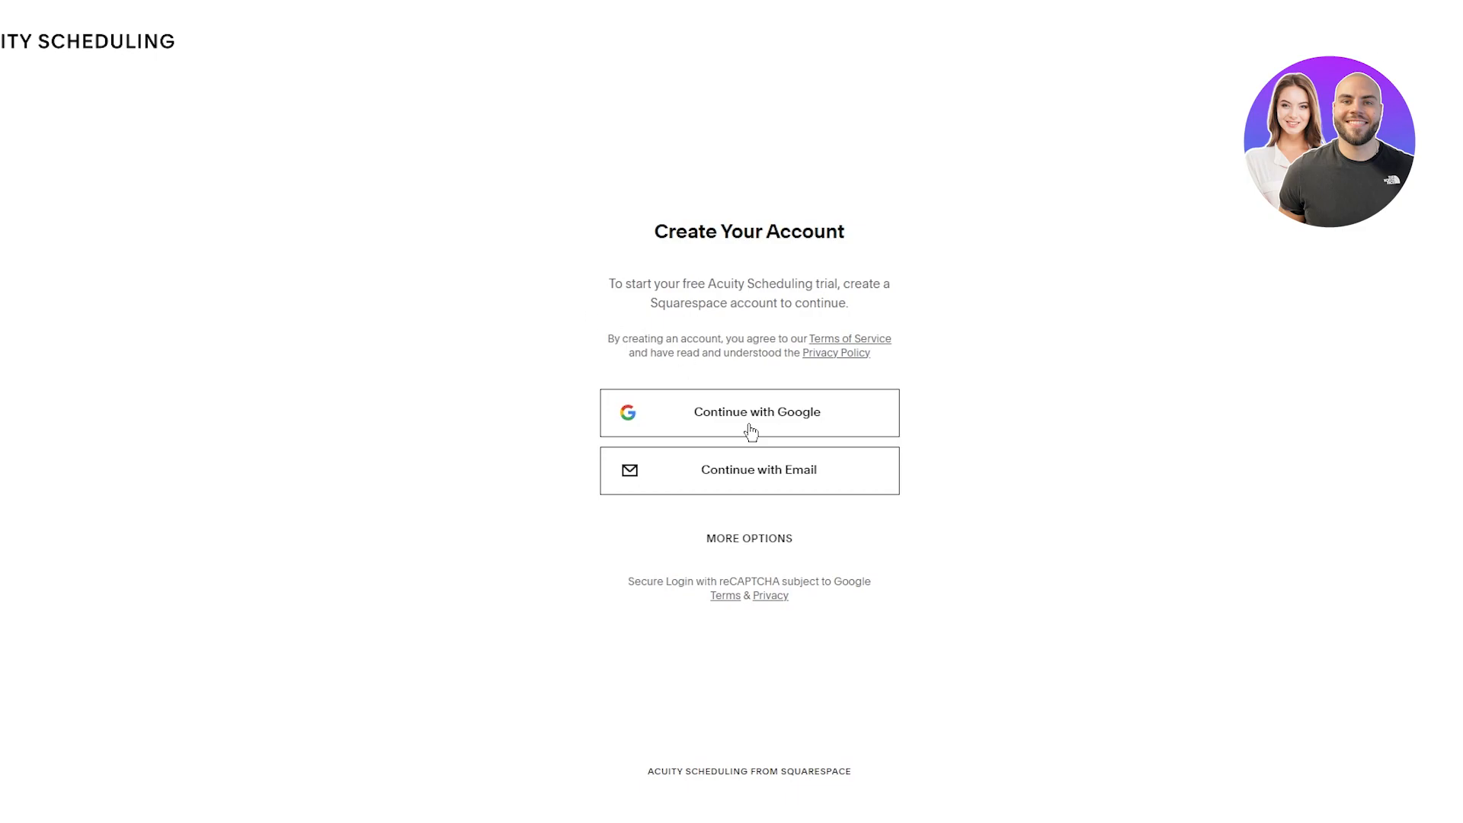
- Choose email sign-up for the new account and copy a disposable email address from temp-mail.org
left_click(875, 476)
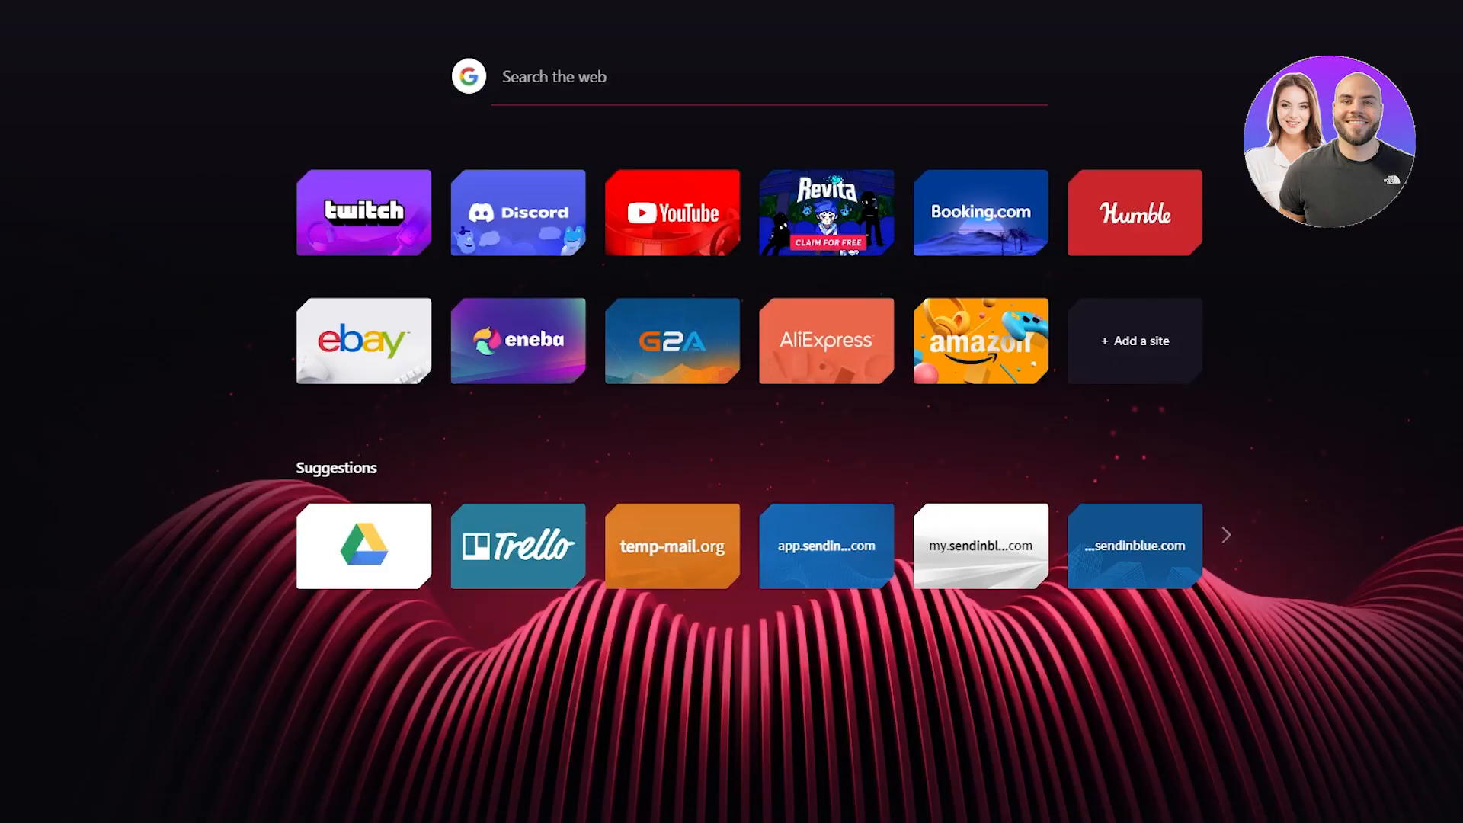
type("temp-mail.org/en/")
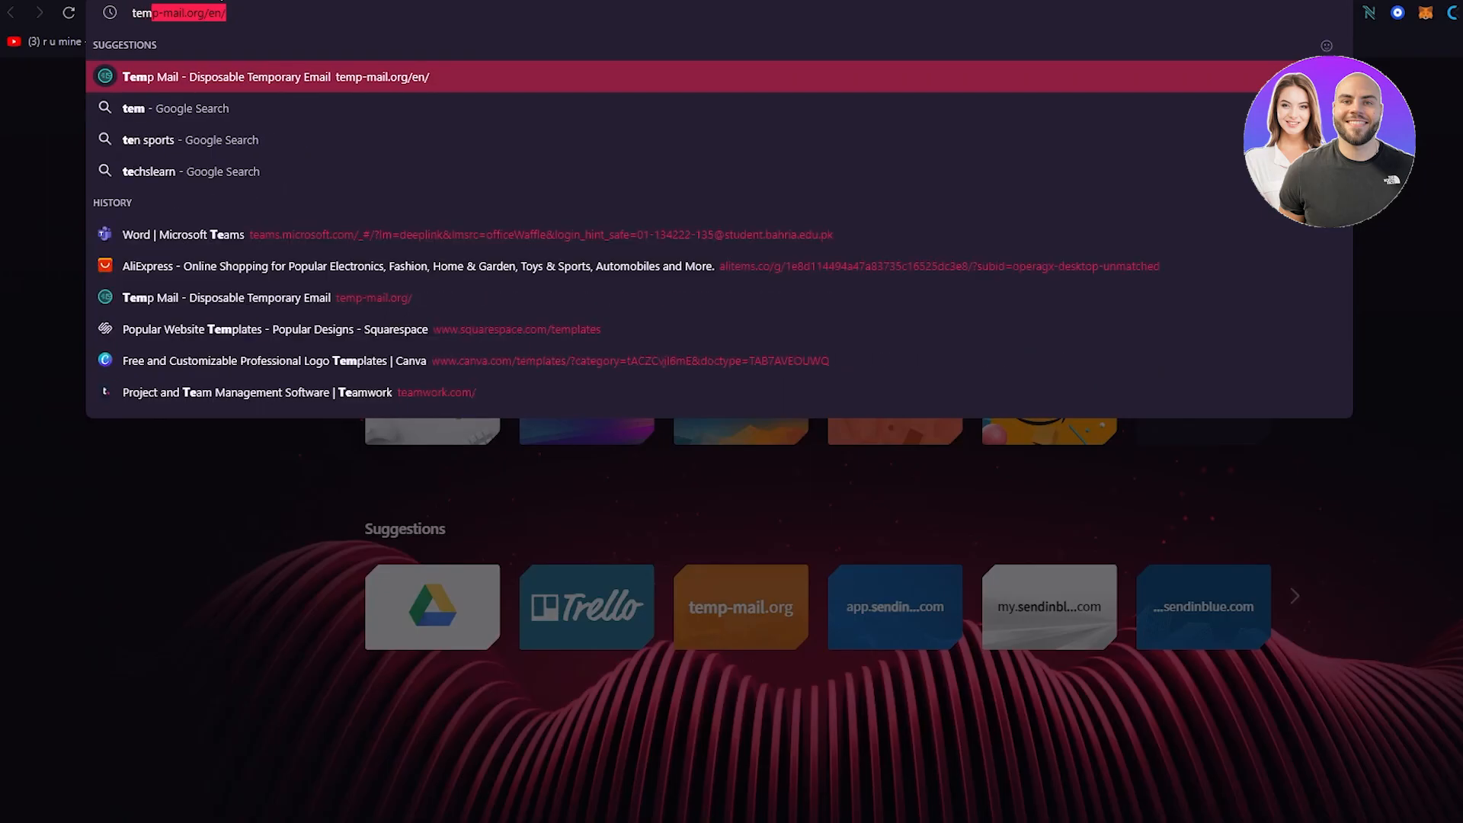
key("Return")
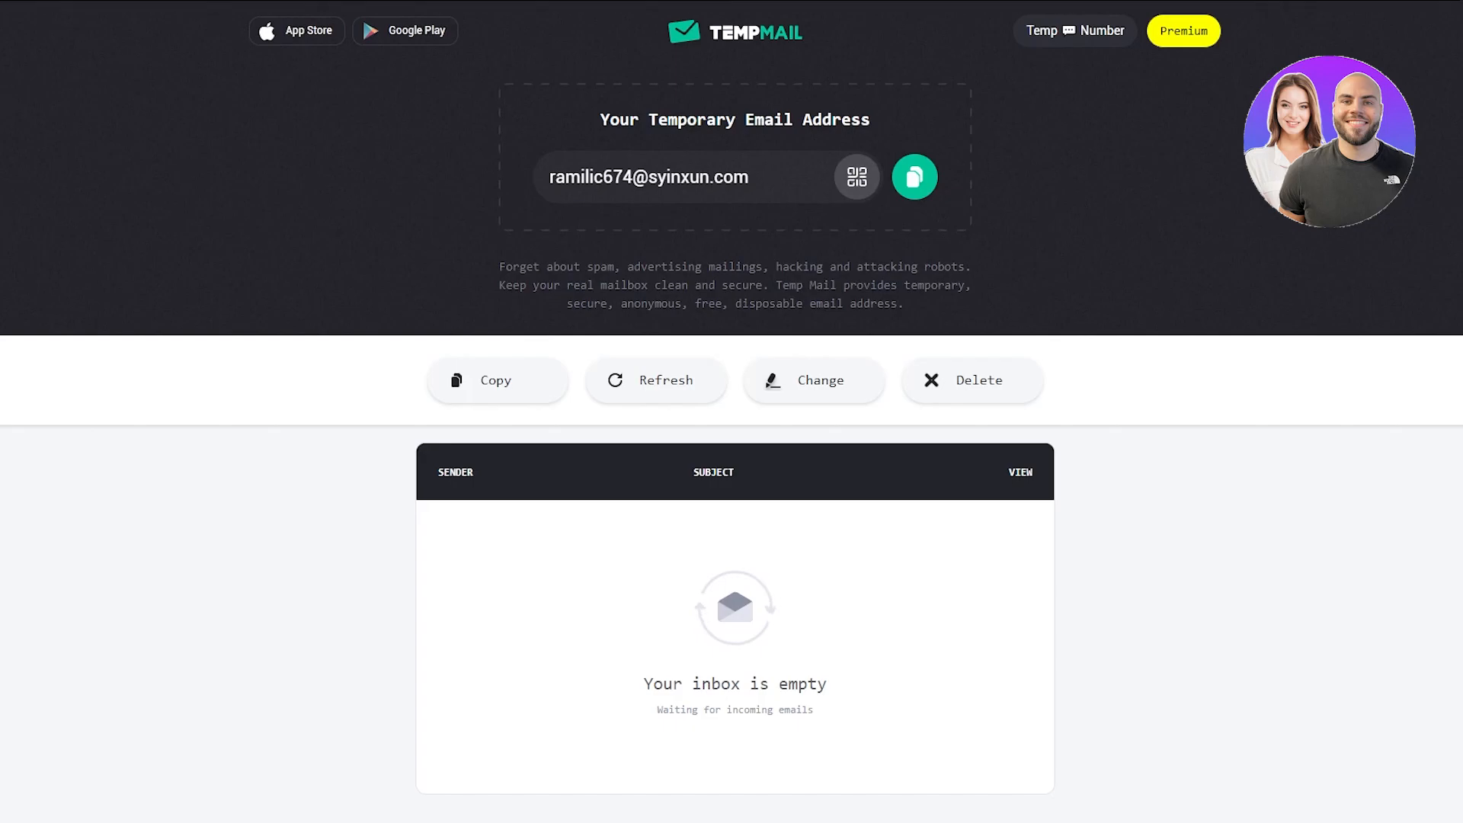
left_click(915, 176)
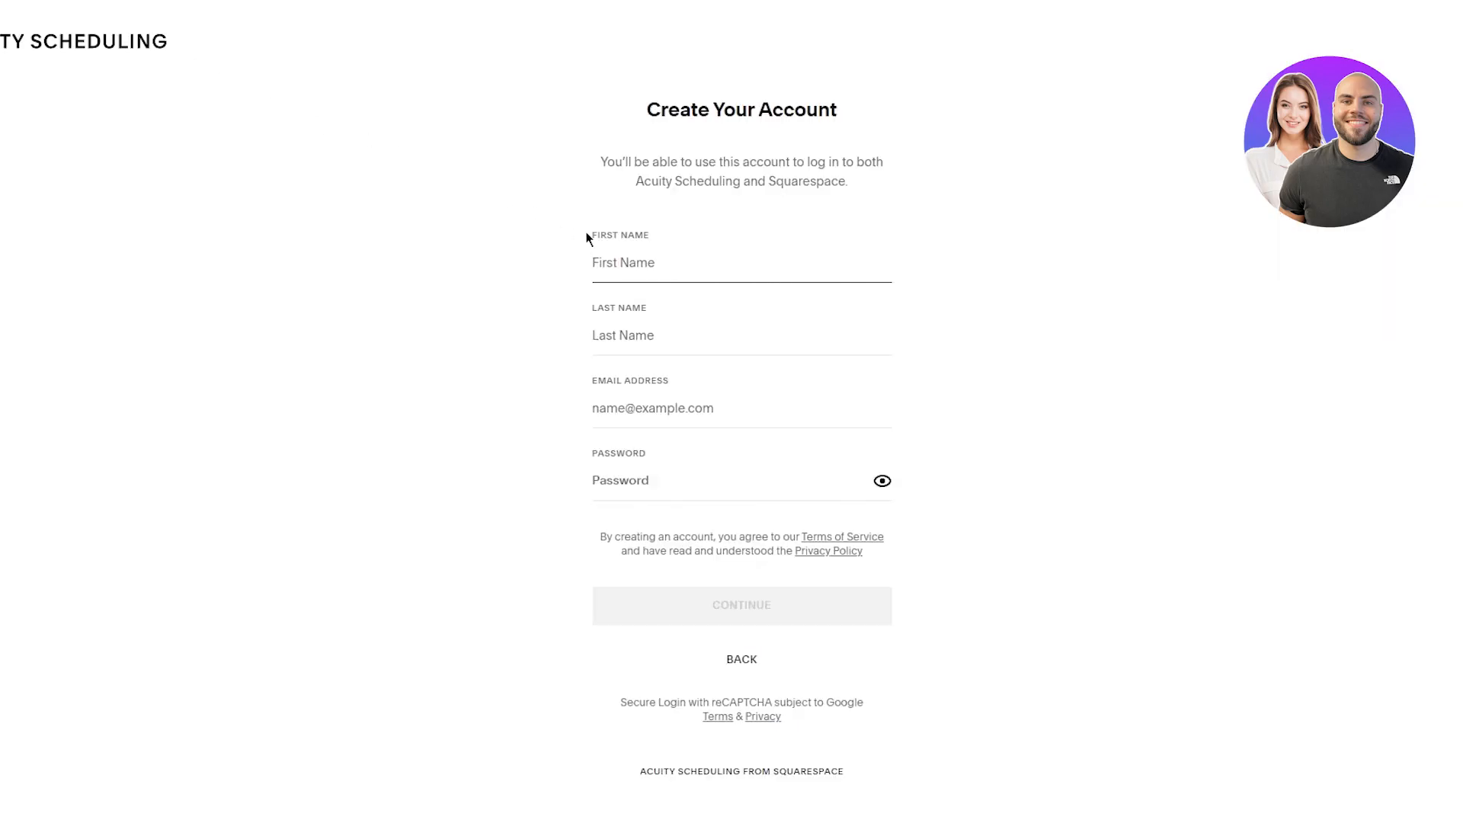
- Fill in the first and last name on the account form and paste the temporary email address
type("Jo")
left_click(700, 303)
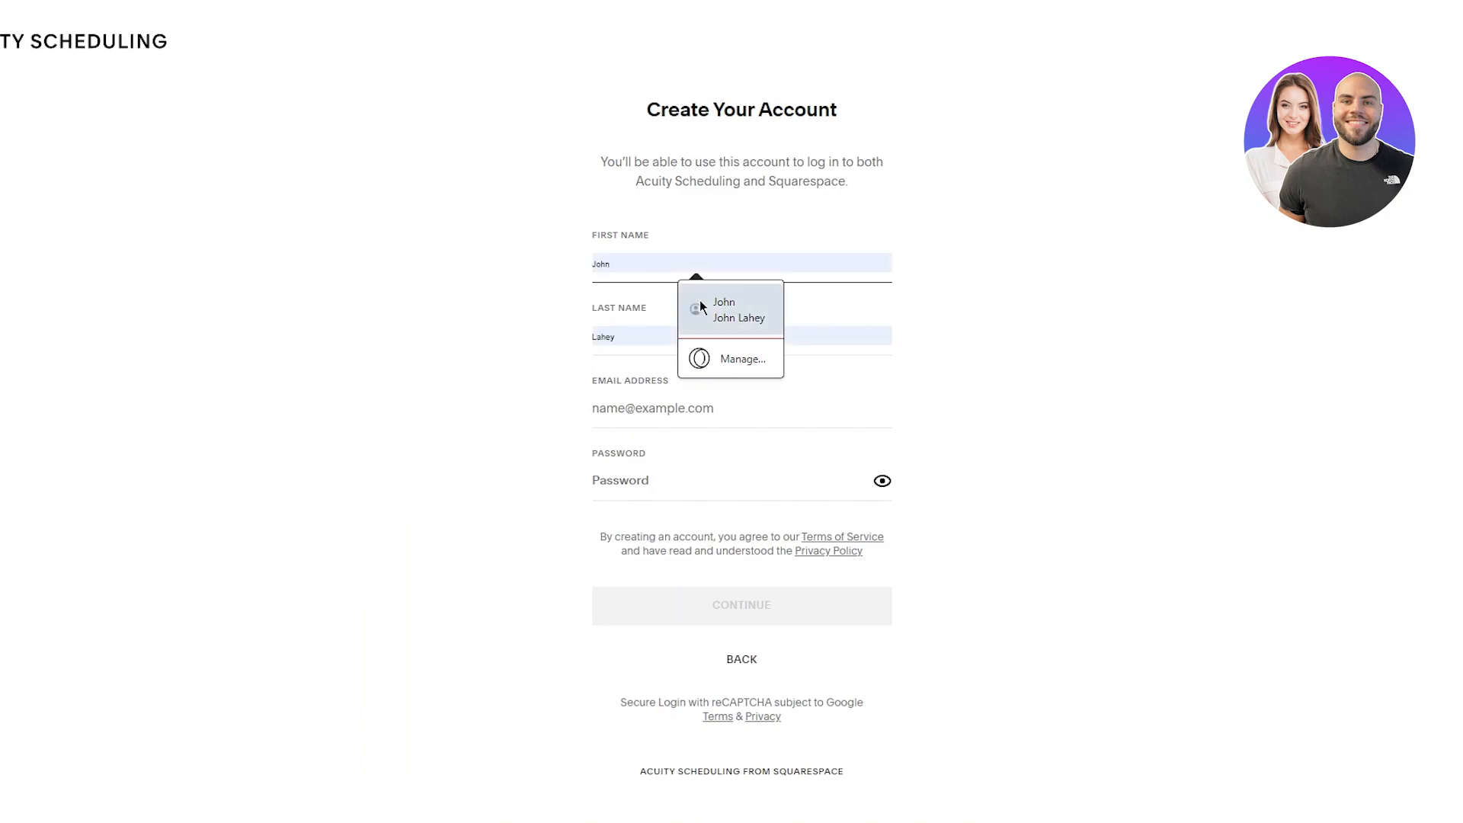
left_click(747, 411)
right_click(749, 408)
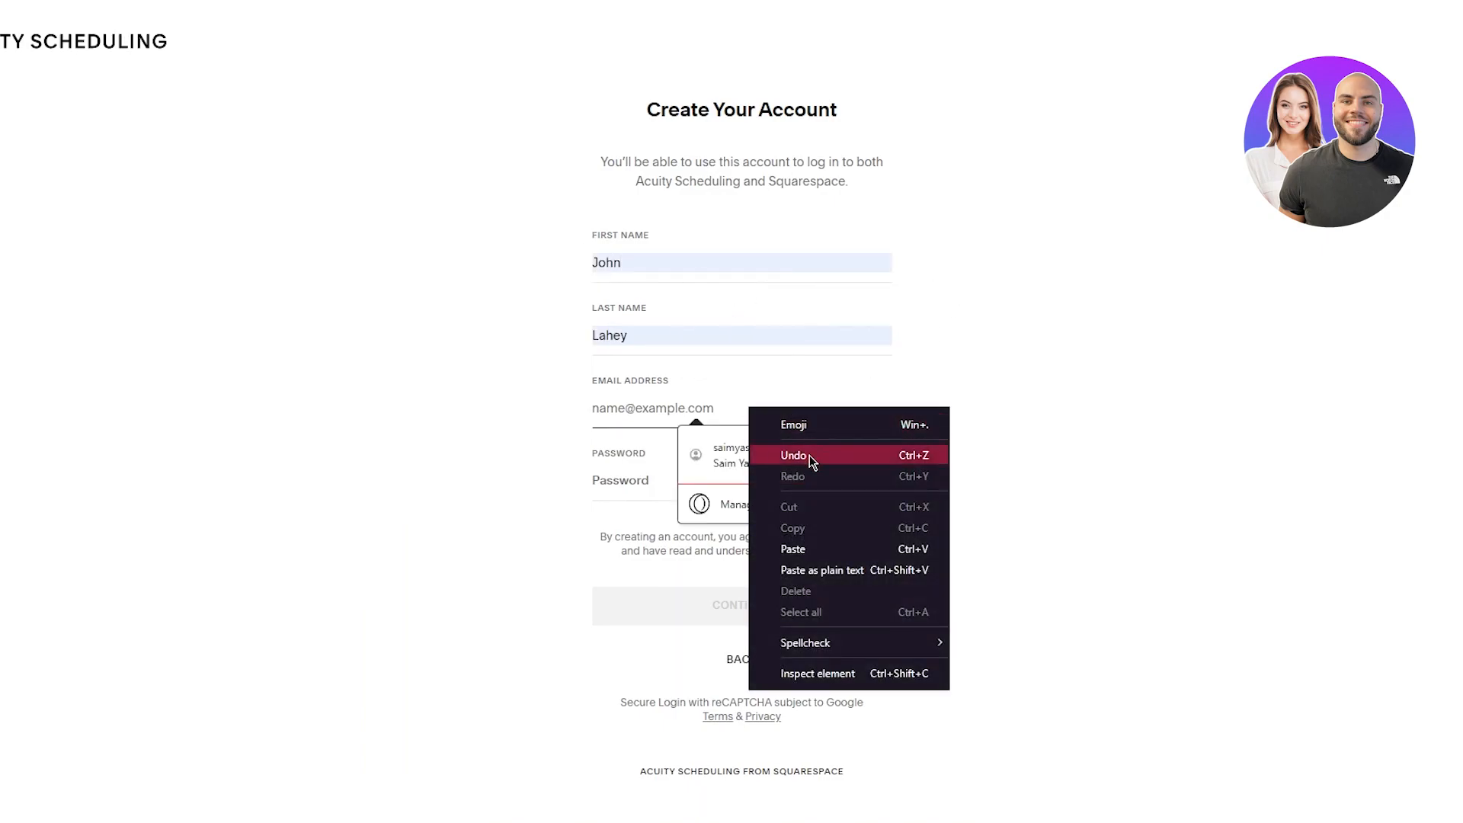
left_click(797, 550)
- Enter the account password and submit the account creation form
left_click(778, 477)
type("•••••")
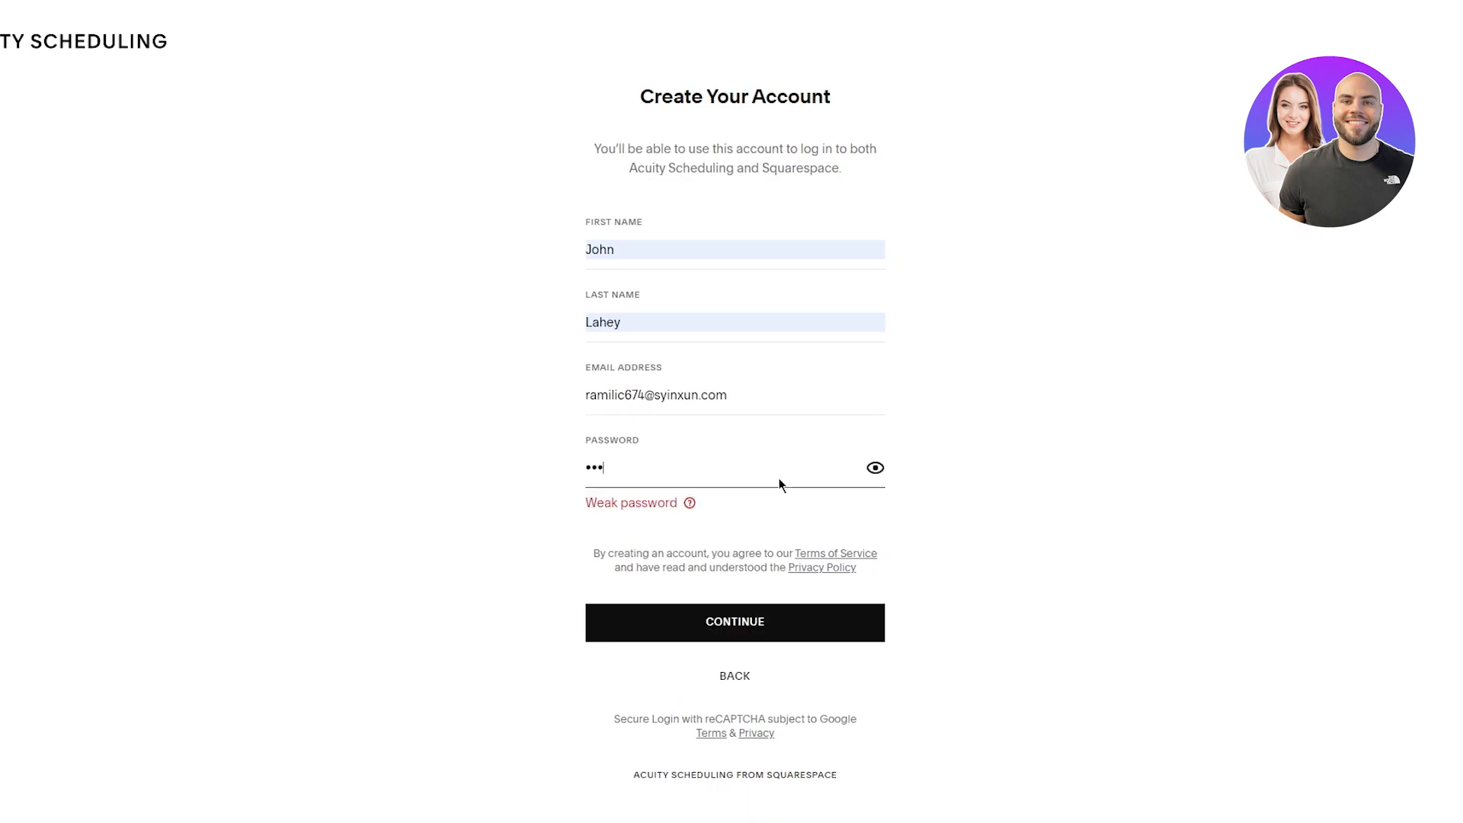
type("••••")
left_click(785, 610)
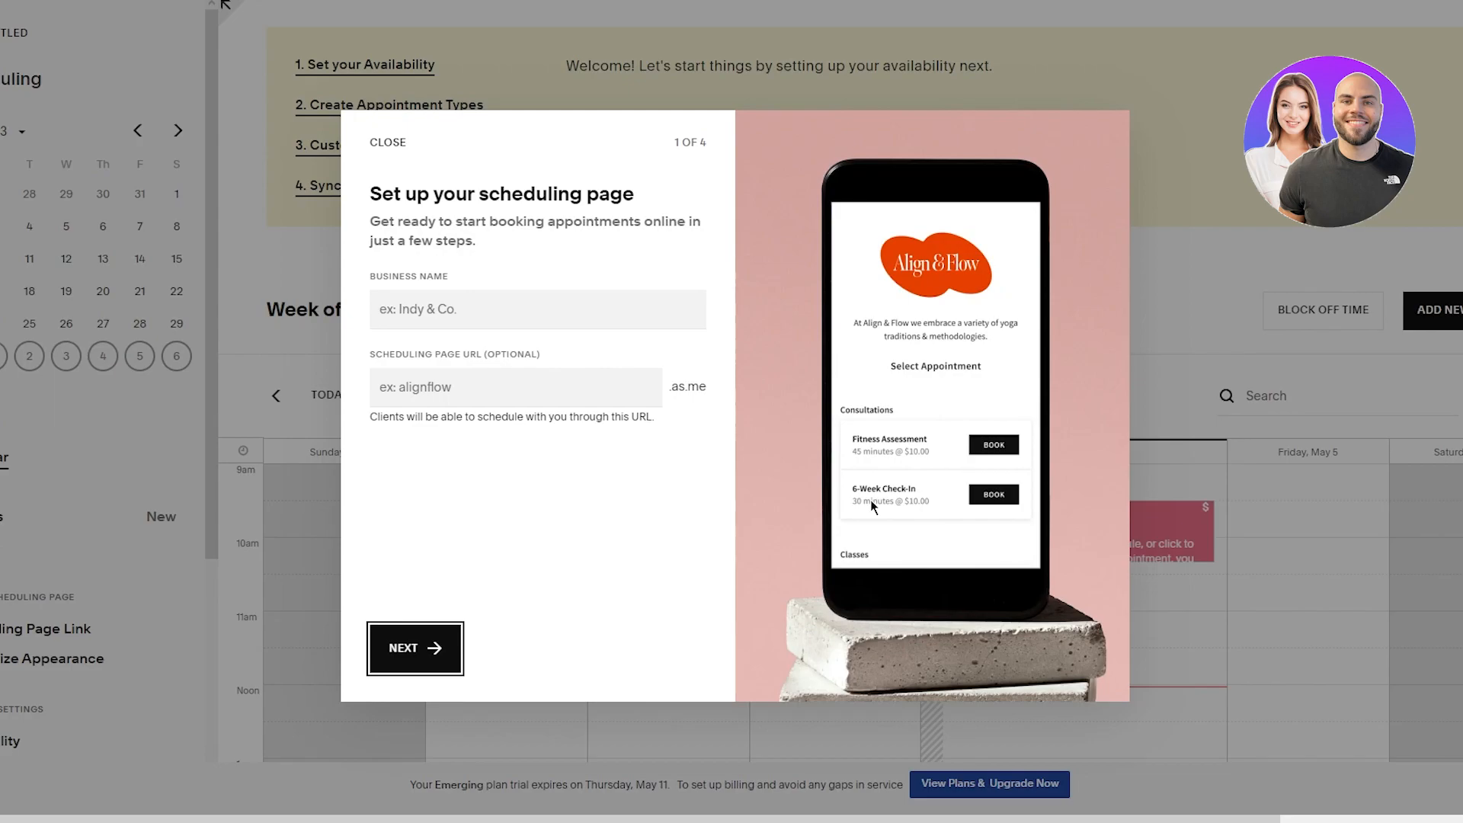
- Set the business name to utuigugj, leave the scheduling page URL blank, and continue the setup
left_click(413, 303)
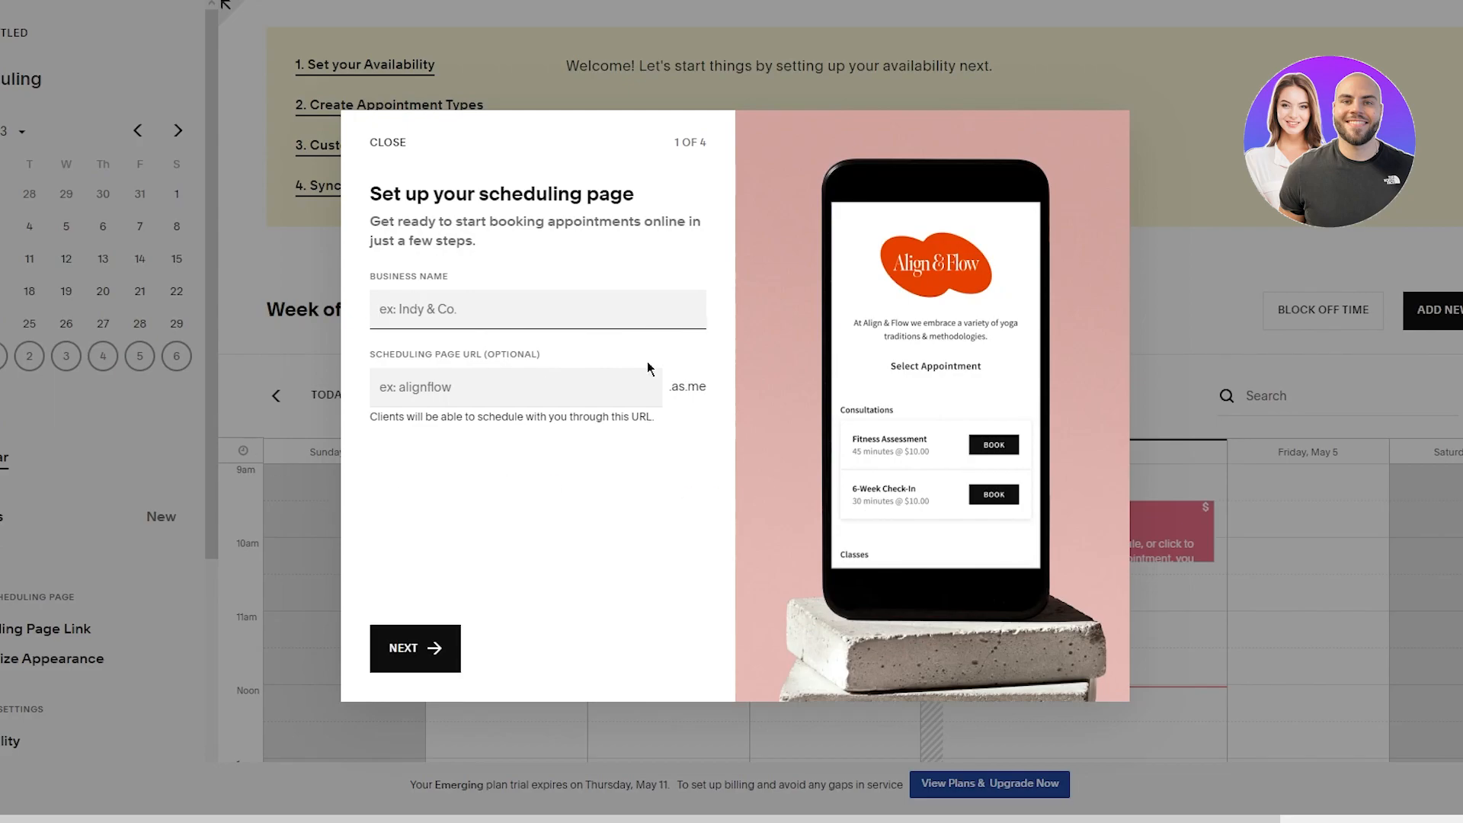
left_click(520, 375)
left_click(541, 421)
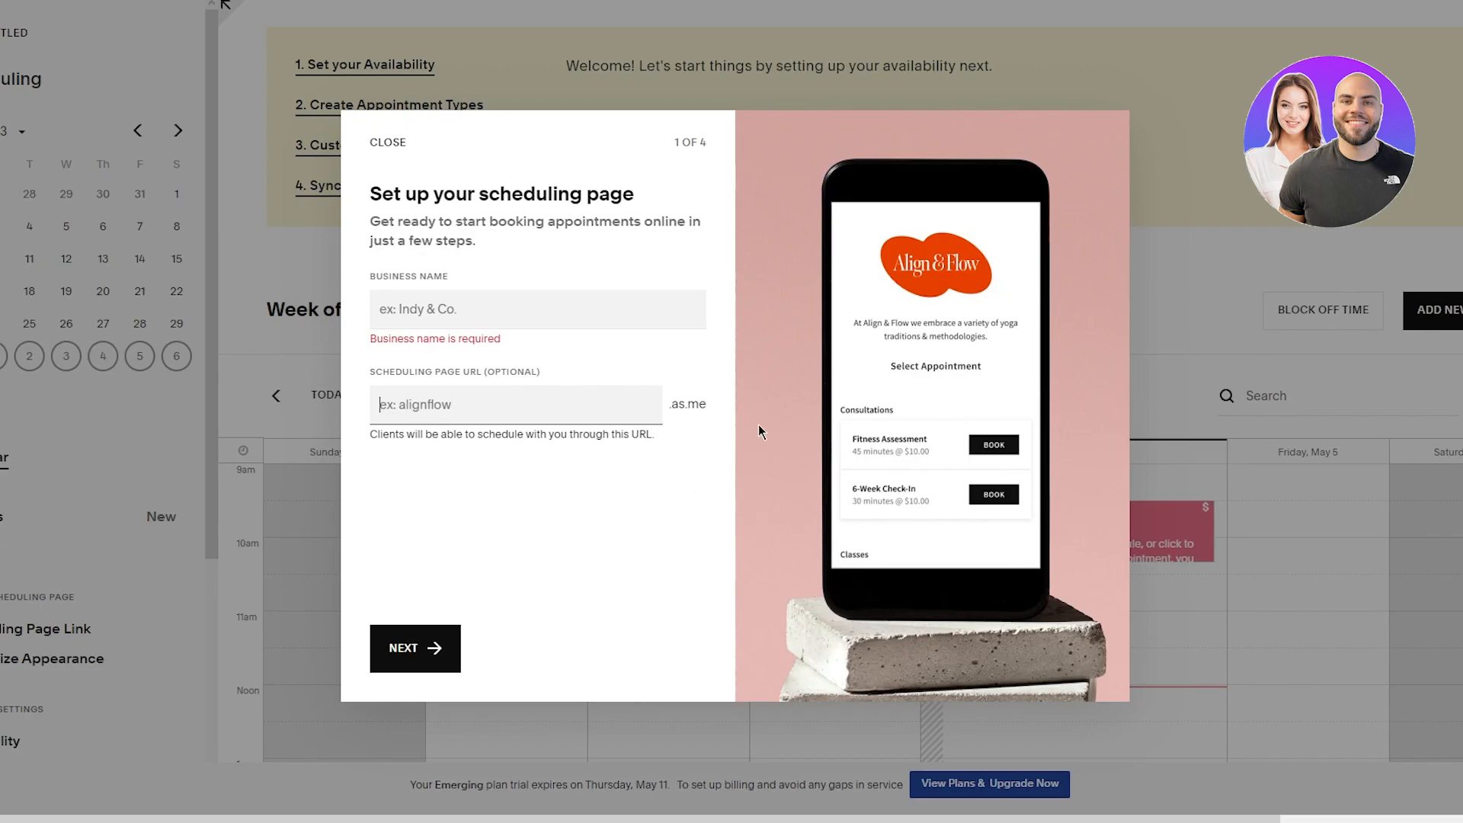
left_click(575, 301)
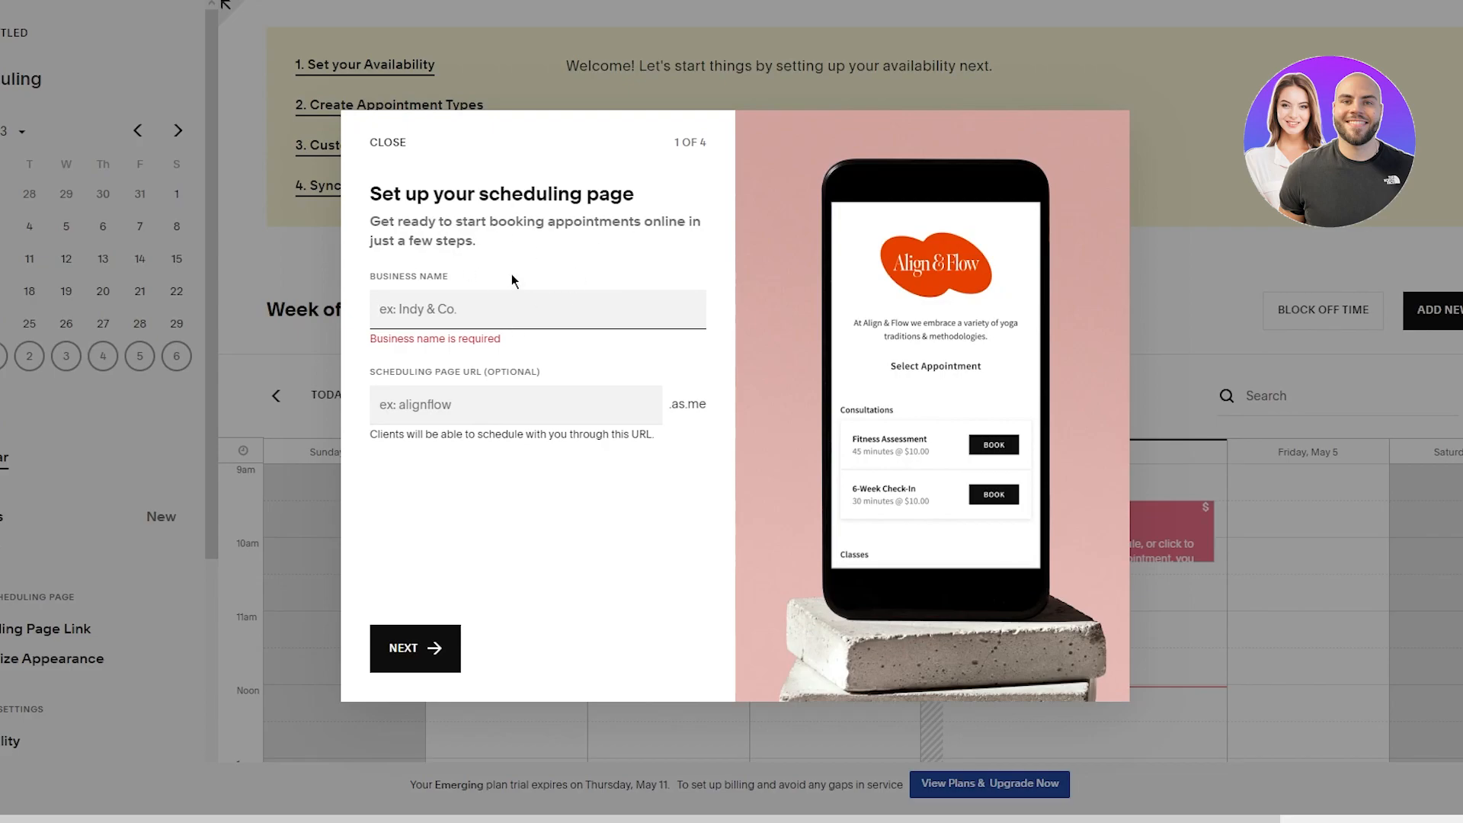
type("utuigugj")
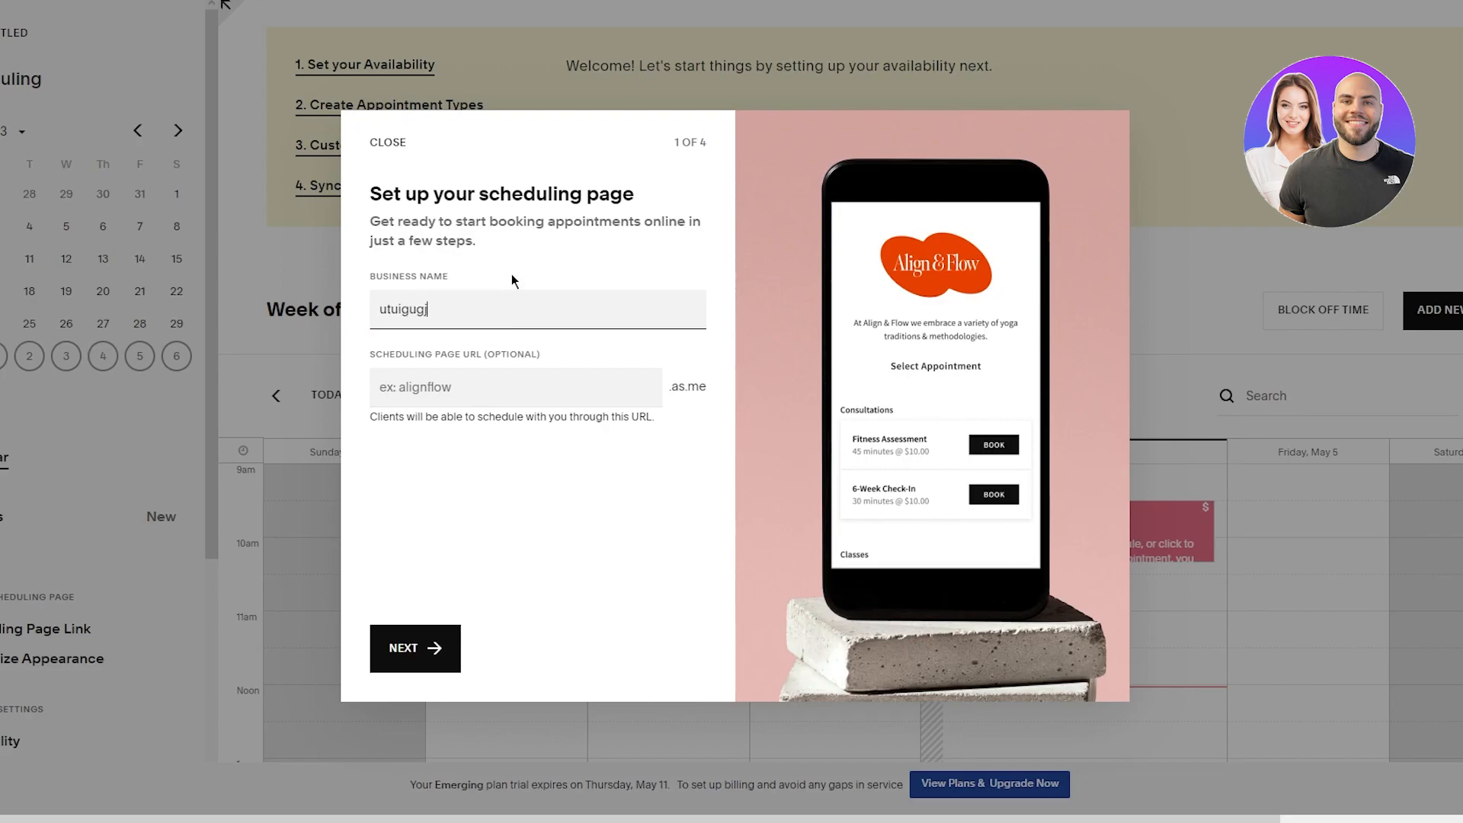
left_click(499, 382)
left_click(440, 633)
left_click(440, 632)
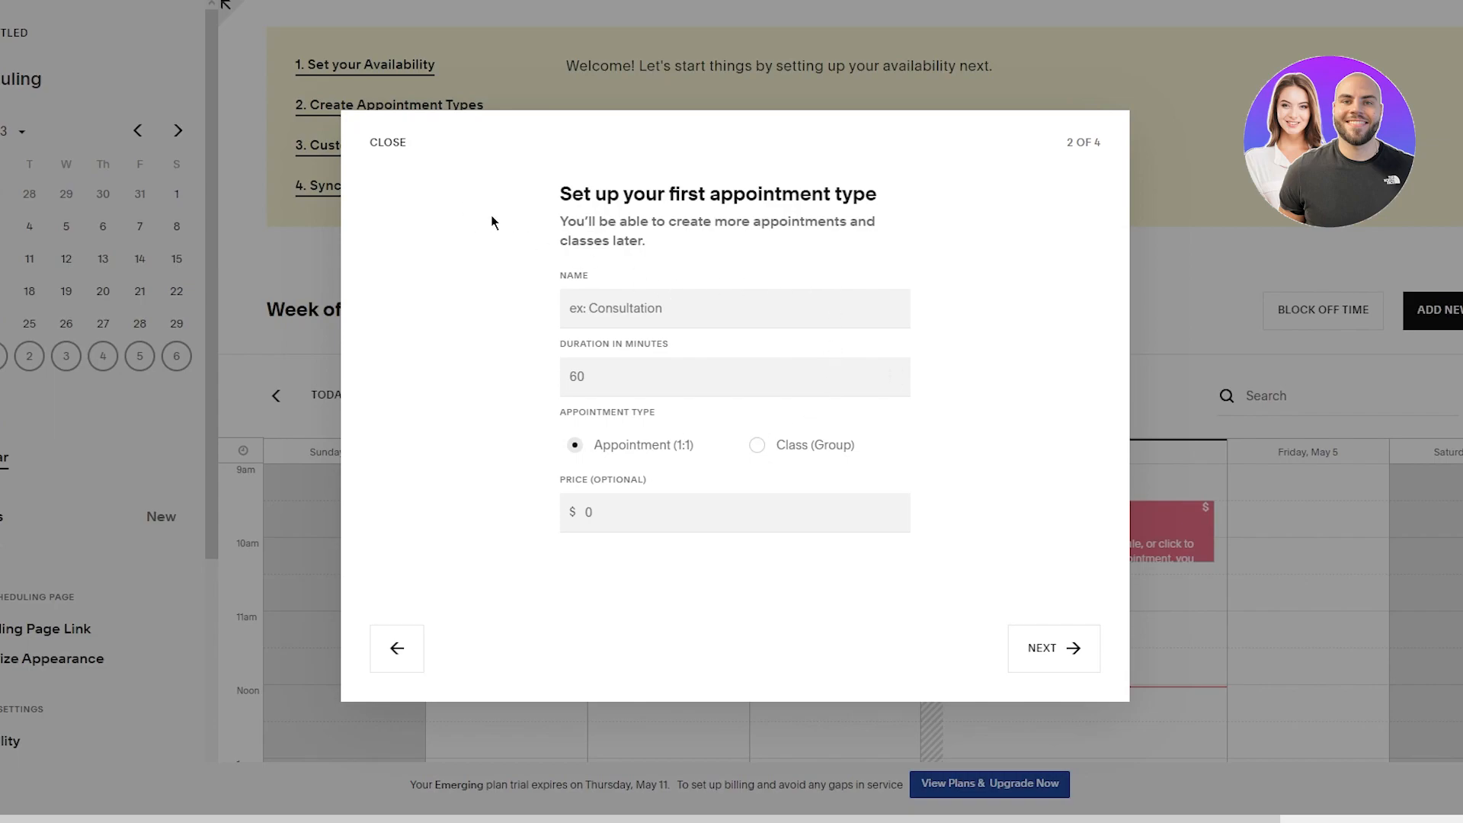
- Name the first appointment type Gym
left_click_drag(504, 216, 743, 254)
left_click(794, 261)
left_click(756, 282)
type("Gym")
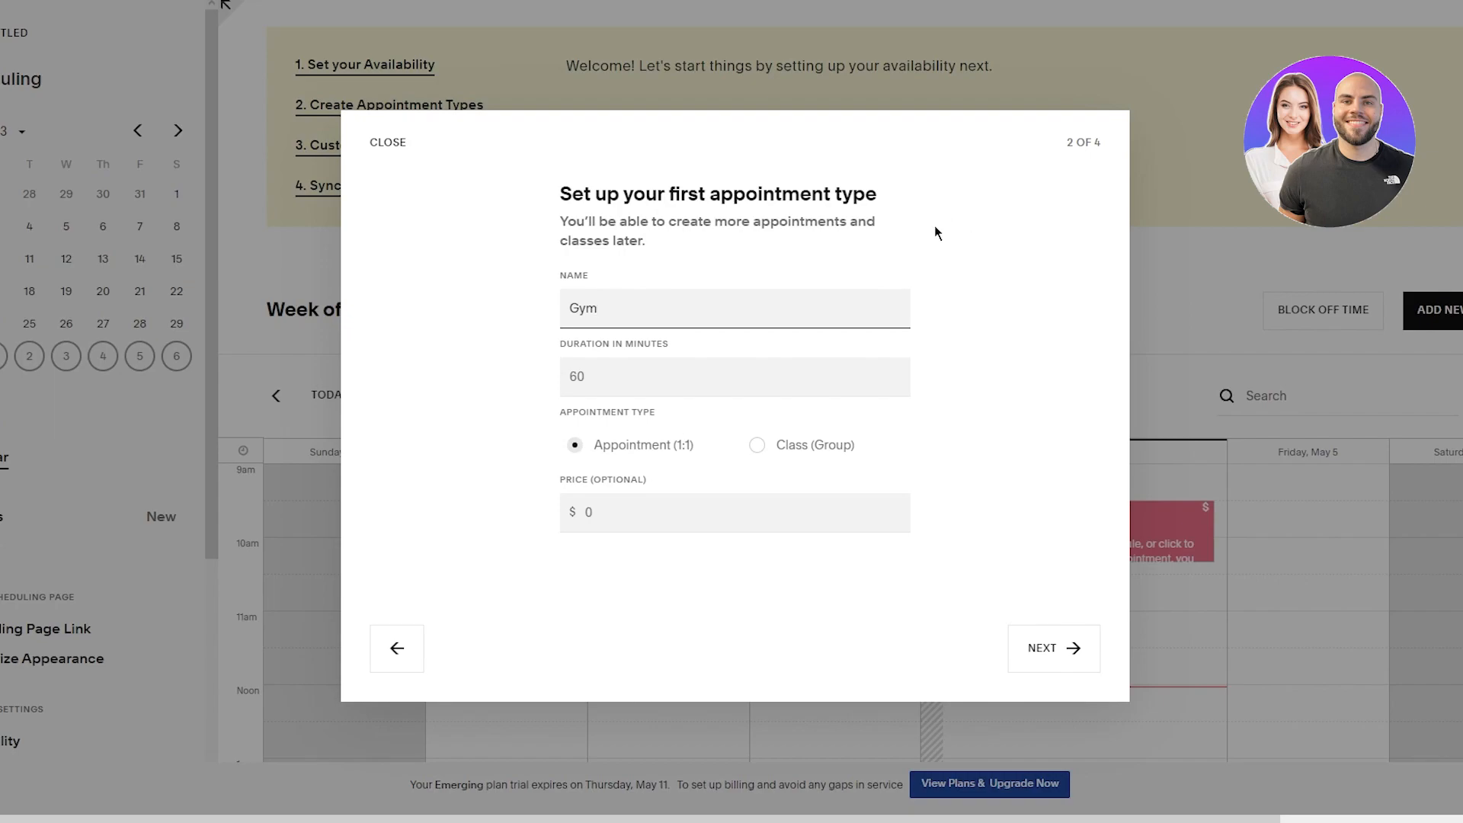
- Set the Gym appointment's duration to 40 minutes and its price to $80, and continue to the availability setup
left_click(630, 382)
left_click(385, 341)
left_click(635, 379)
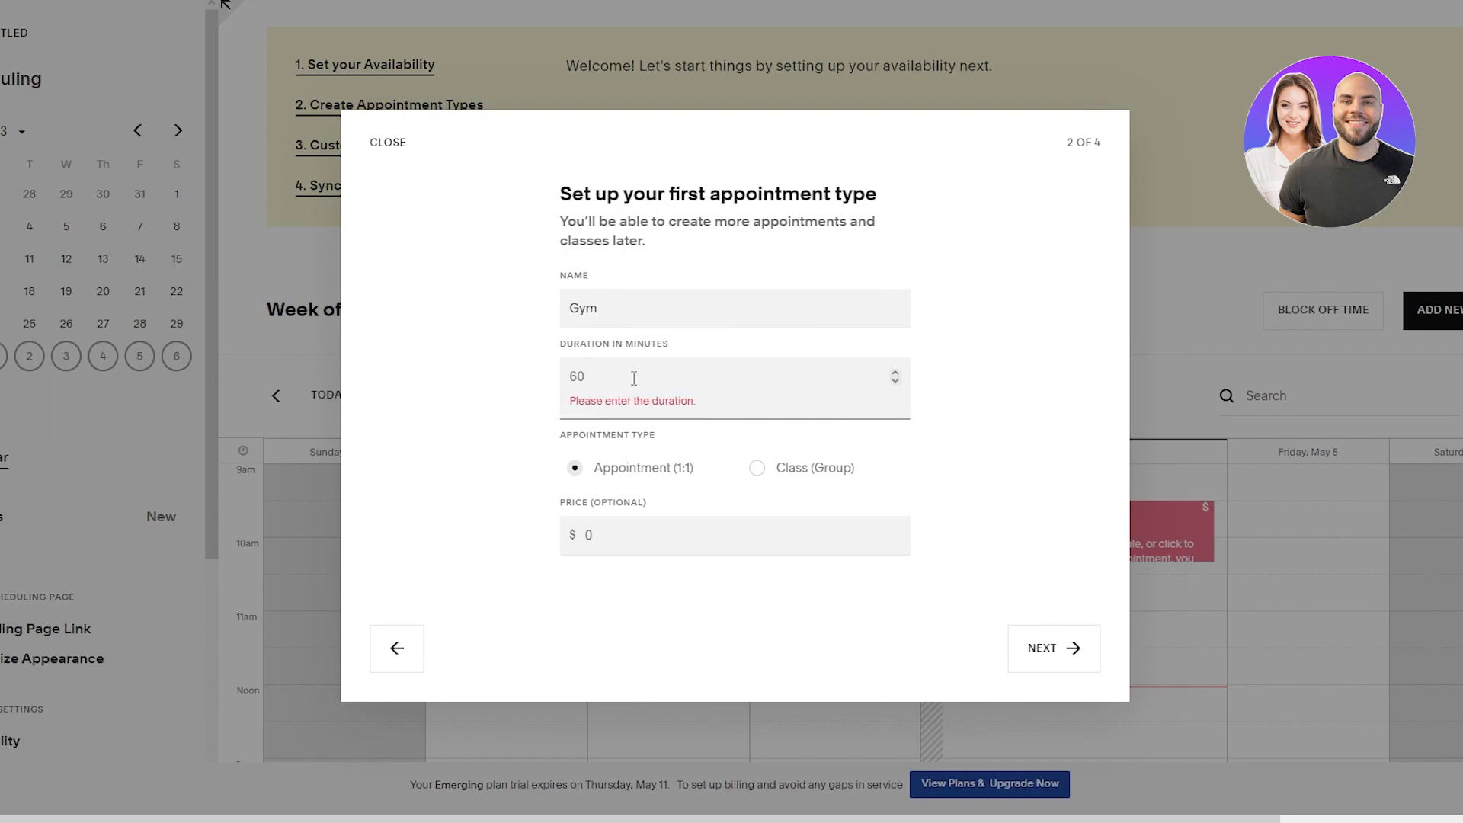
type("40")
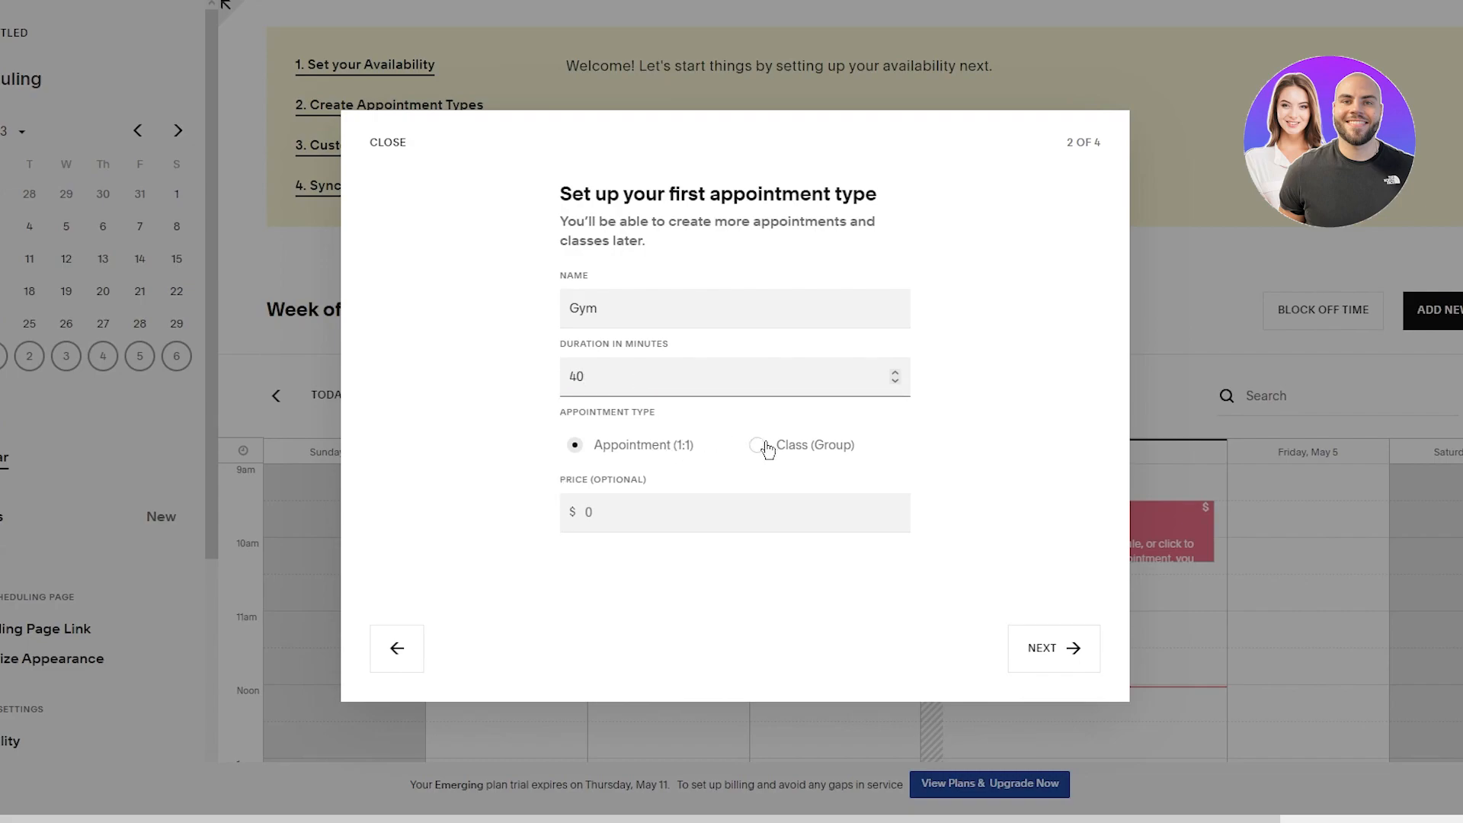
left_click(678, 509)
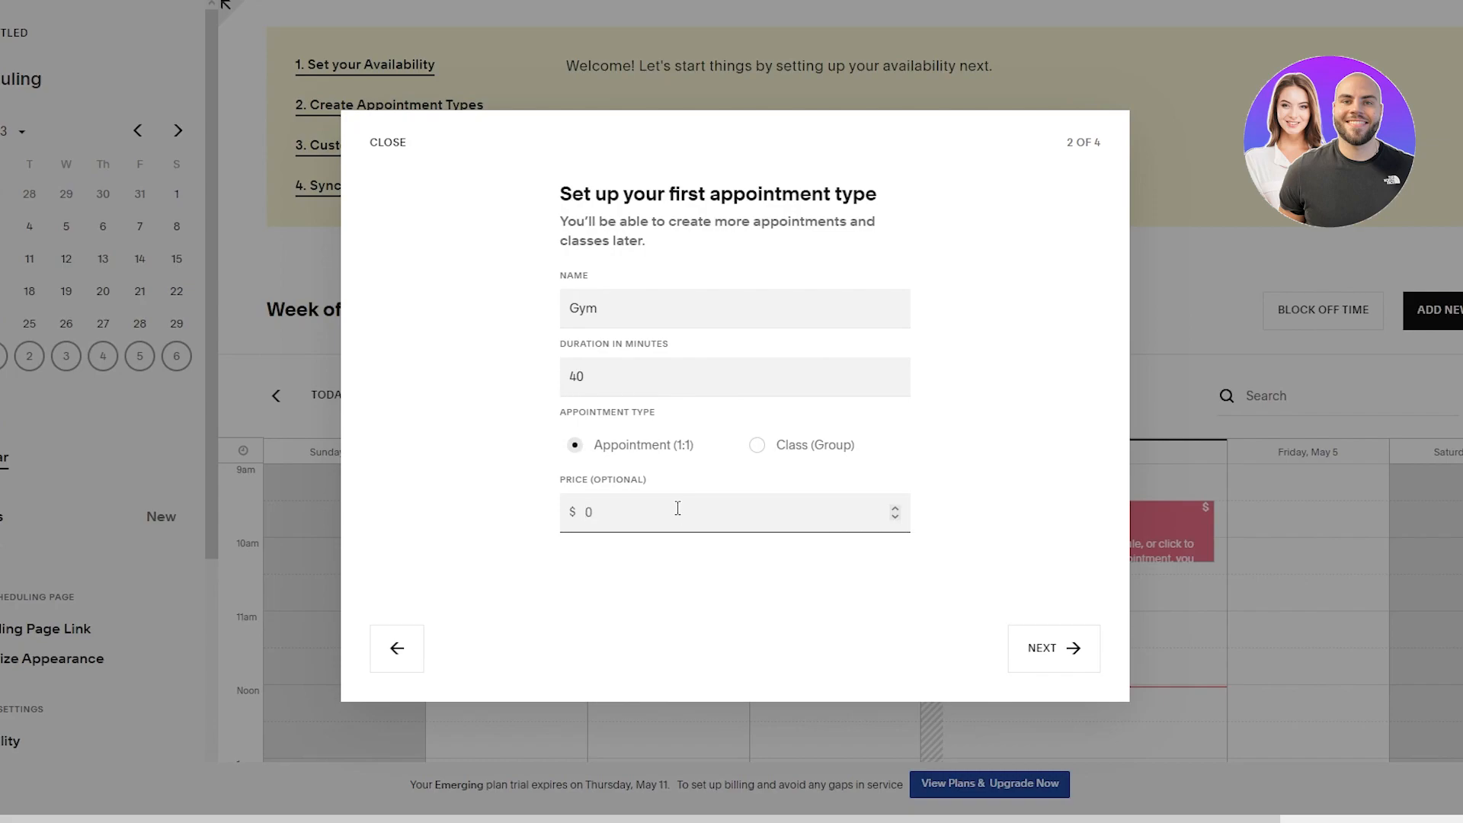
type("80")
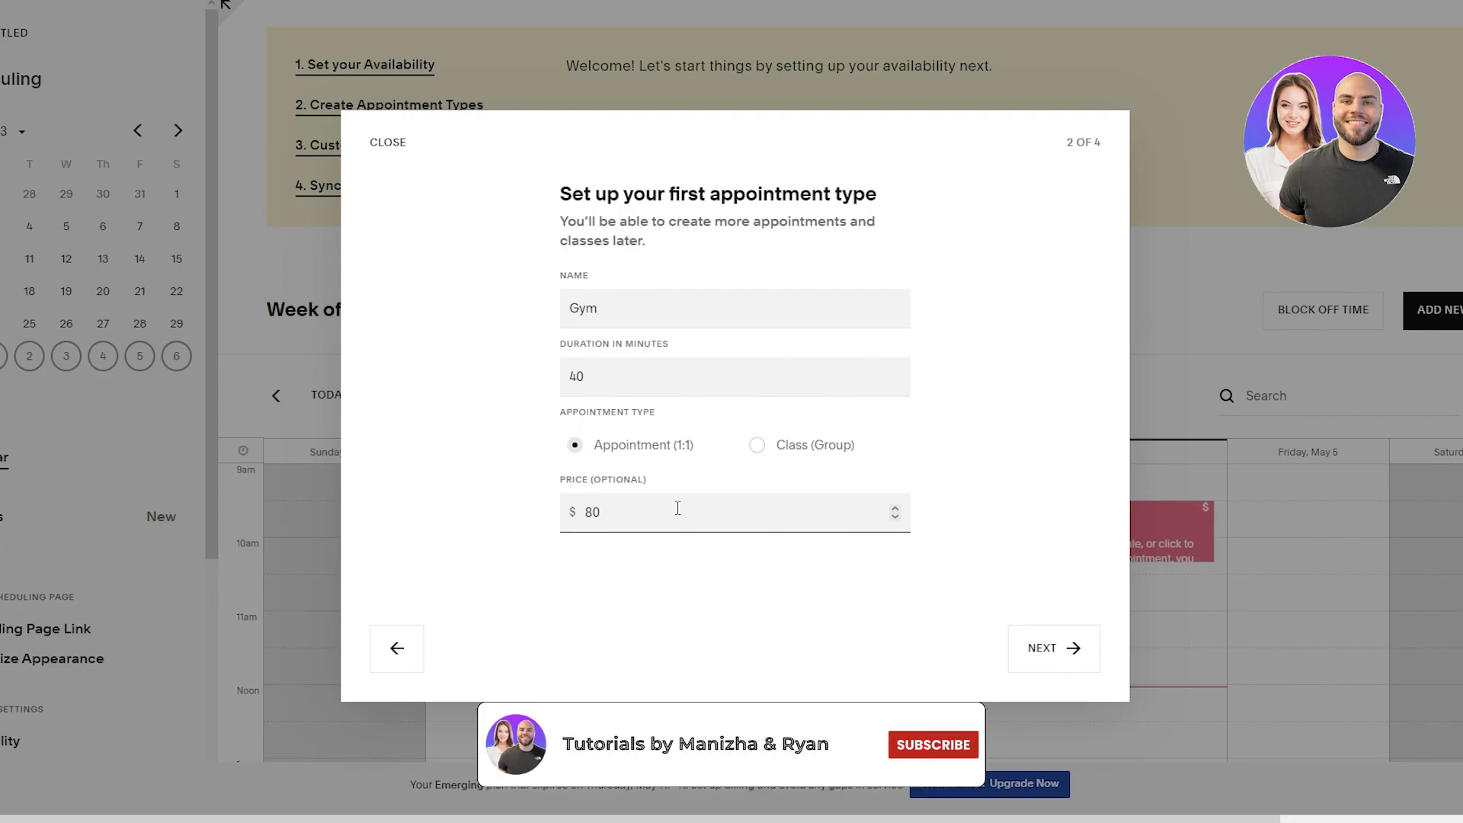
left_click(1075, 648)
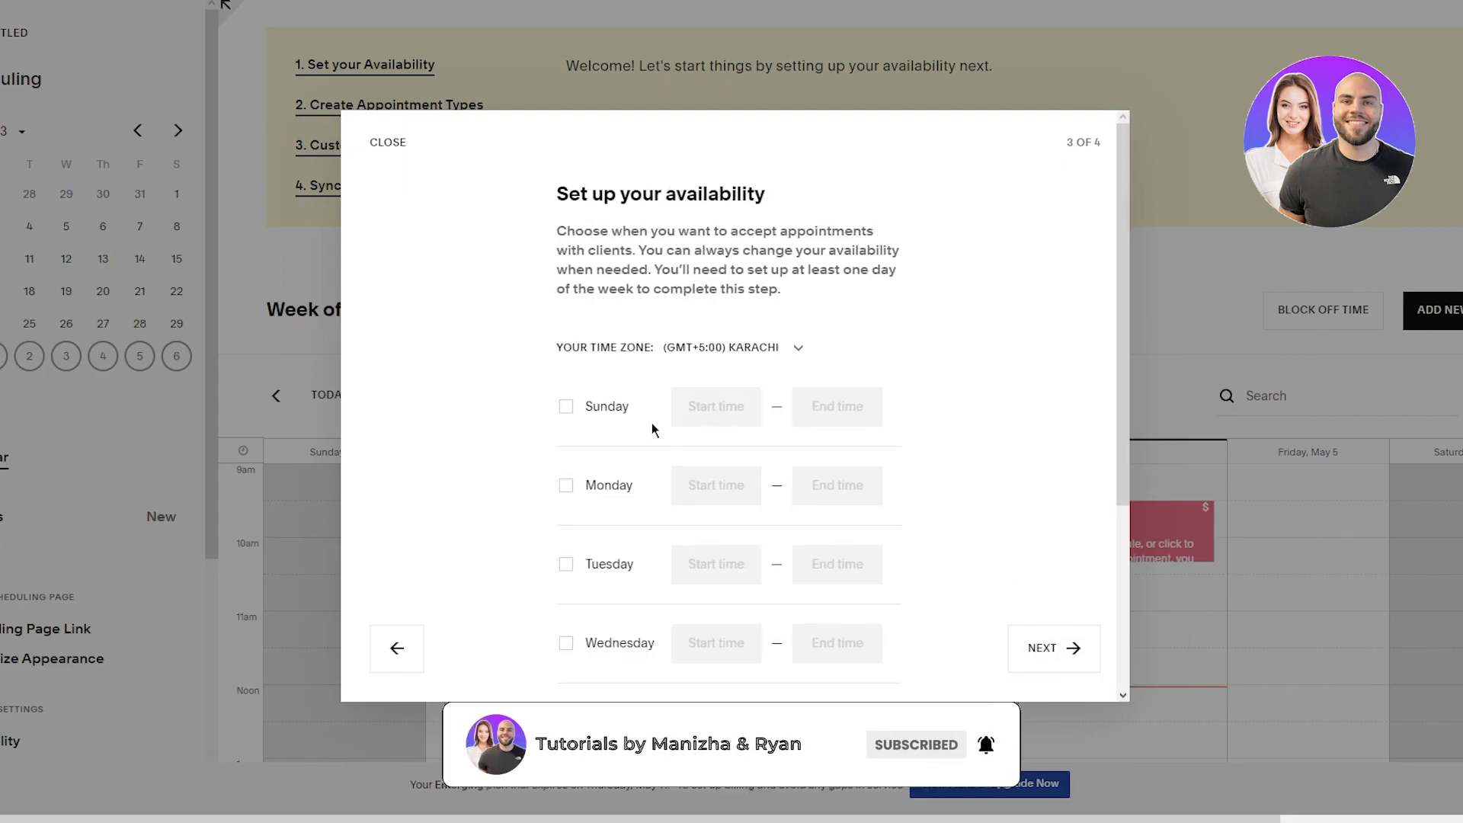
- Make Sunday available for appointments and continue to the payment setup
scroll(675, 261, "down", 3)
scroll(674, 258, "up", 3)
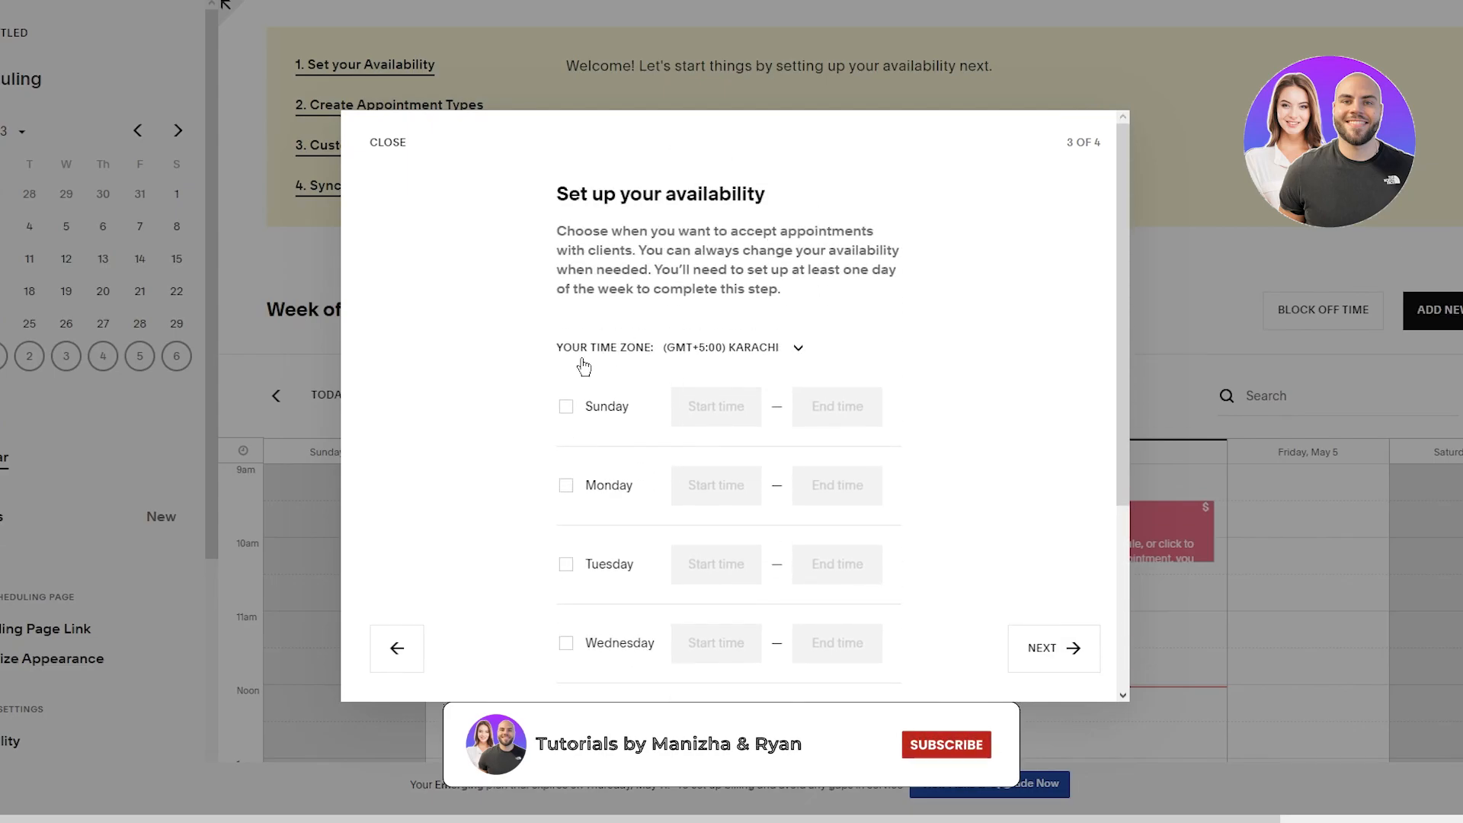
left_click(565, 413)
left_click(564, 426)
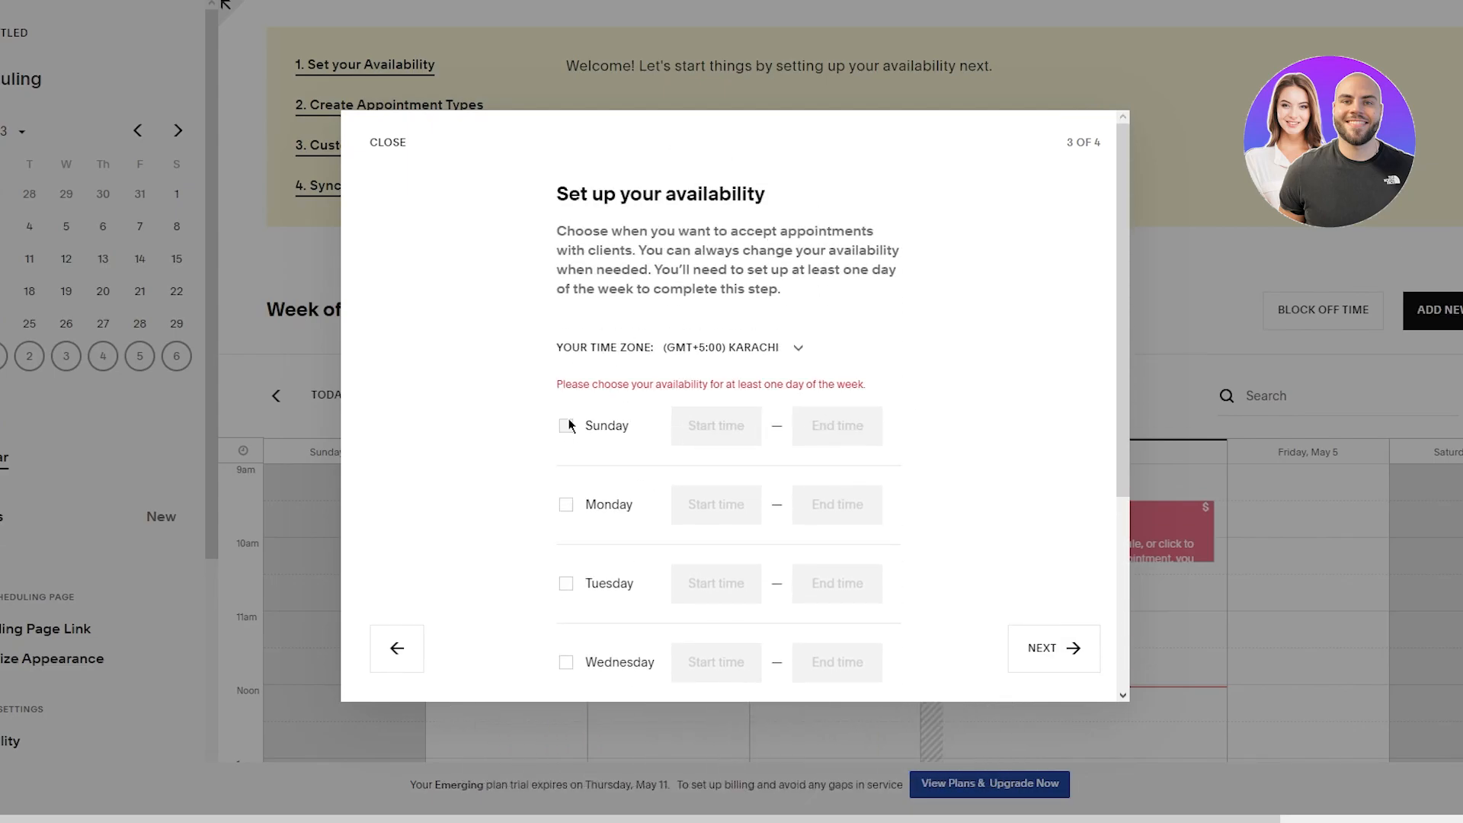
left_click(1045, 644)
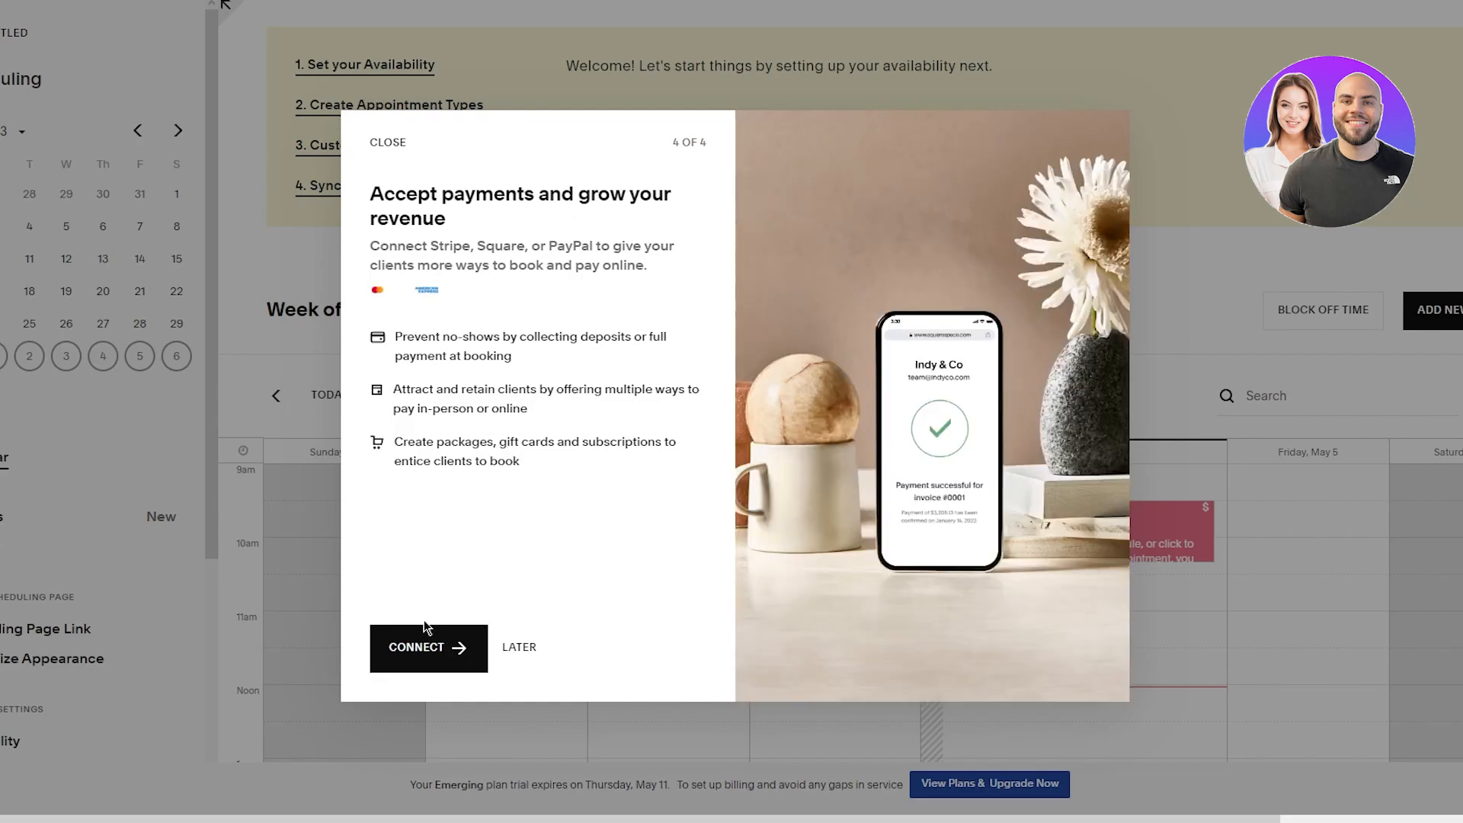
- Postpone connecting a payment processor and finish the setup wizard
left_click_drag(407, 181, 683, 231)
left_click(684, 230)
left_click(519, 647)
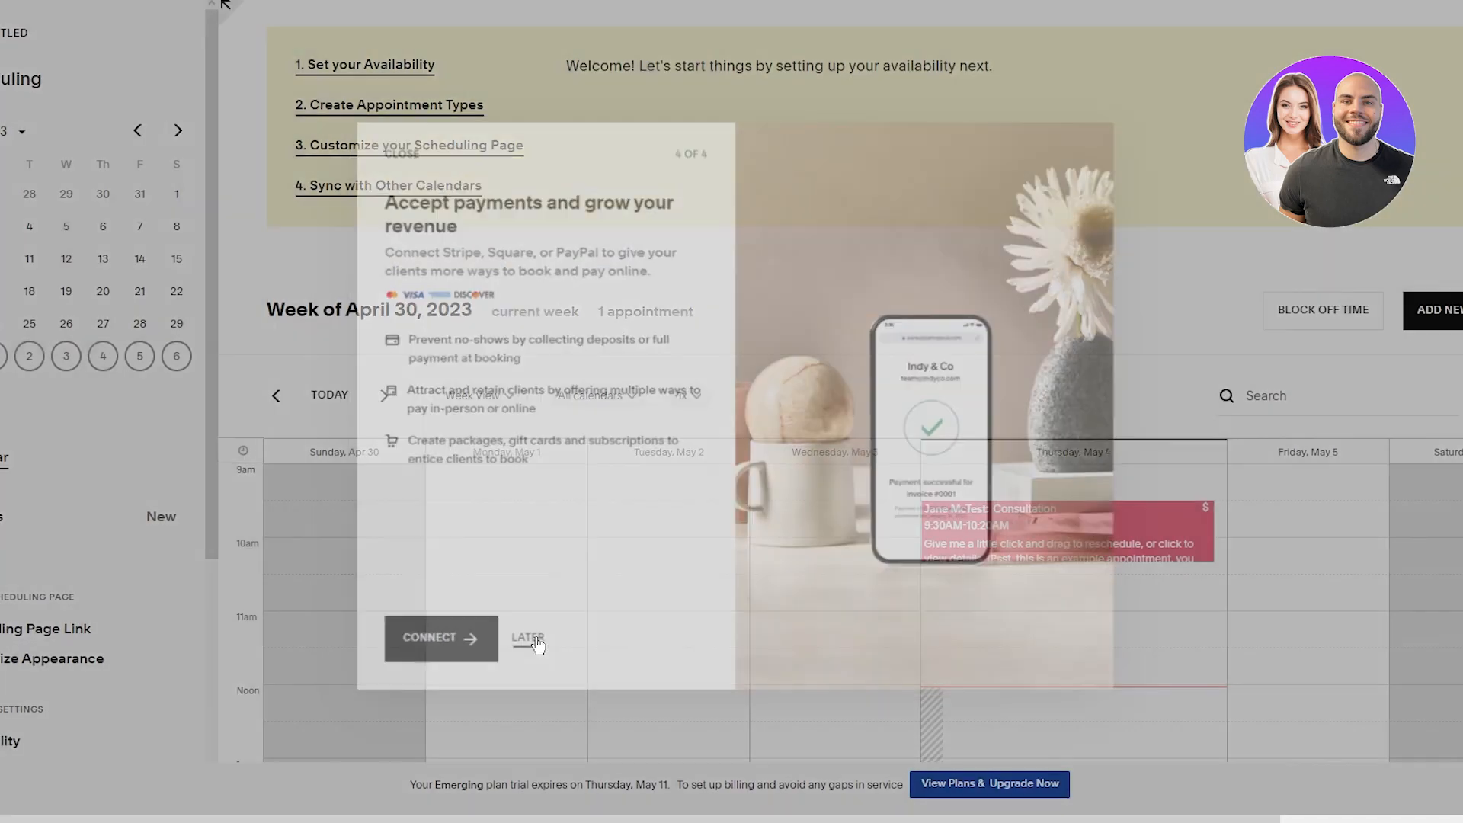
- Look over the weekly calendar and open the scheduling page customization from the setup checklist
scroll(614, 311, "down", 3)
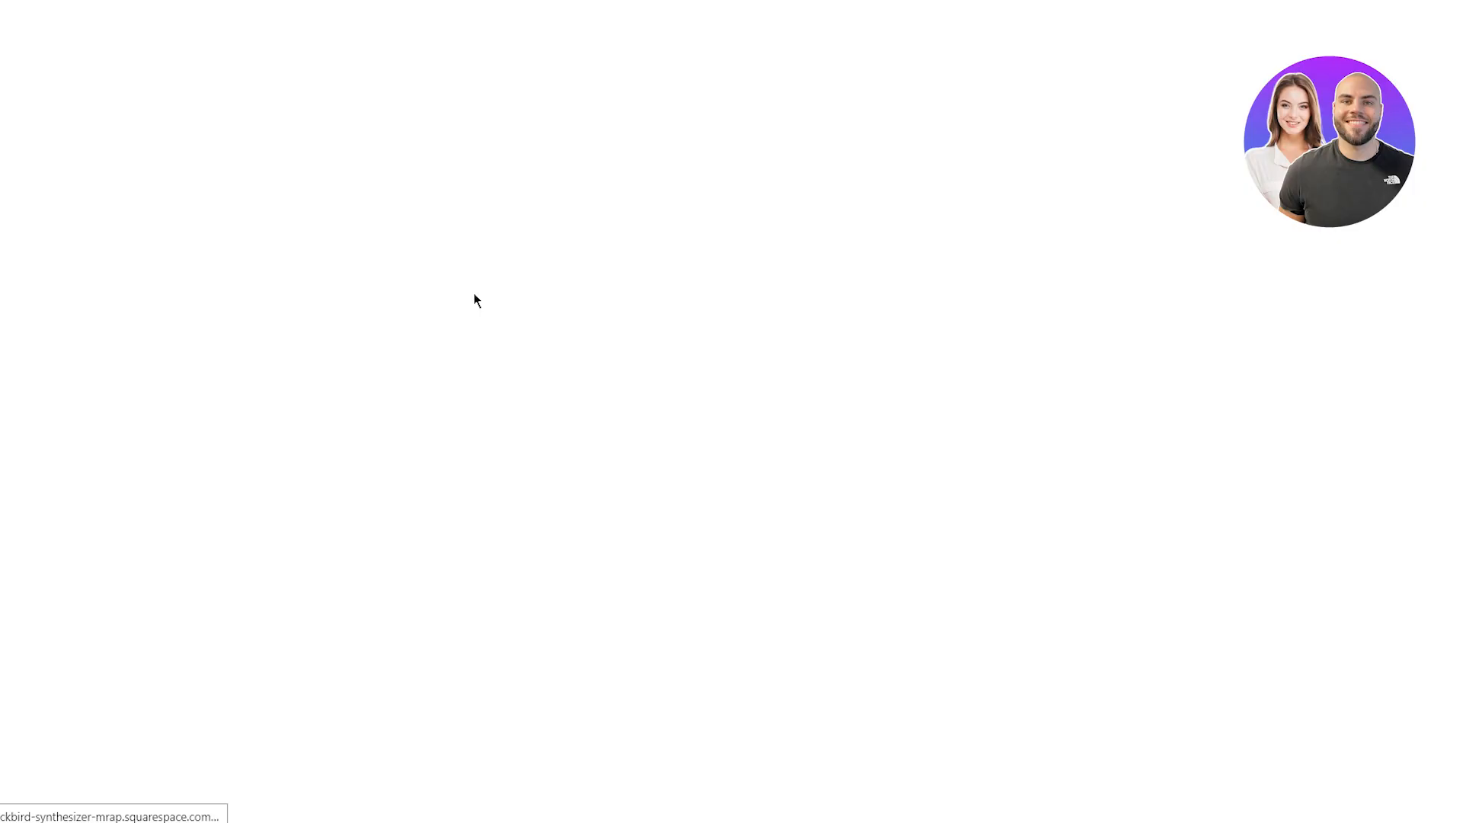
scroll(381, 259, "down", 4)
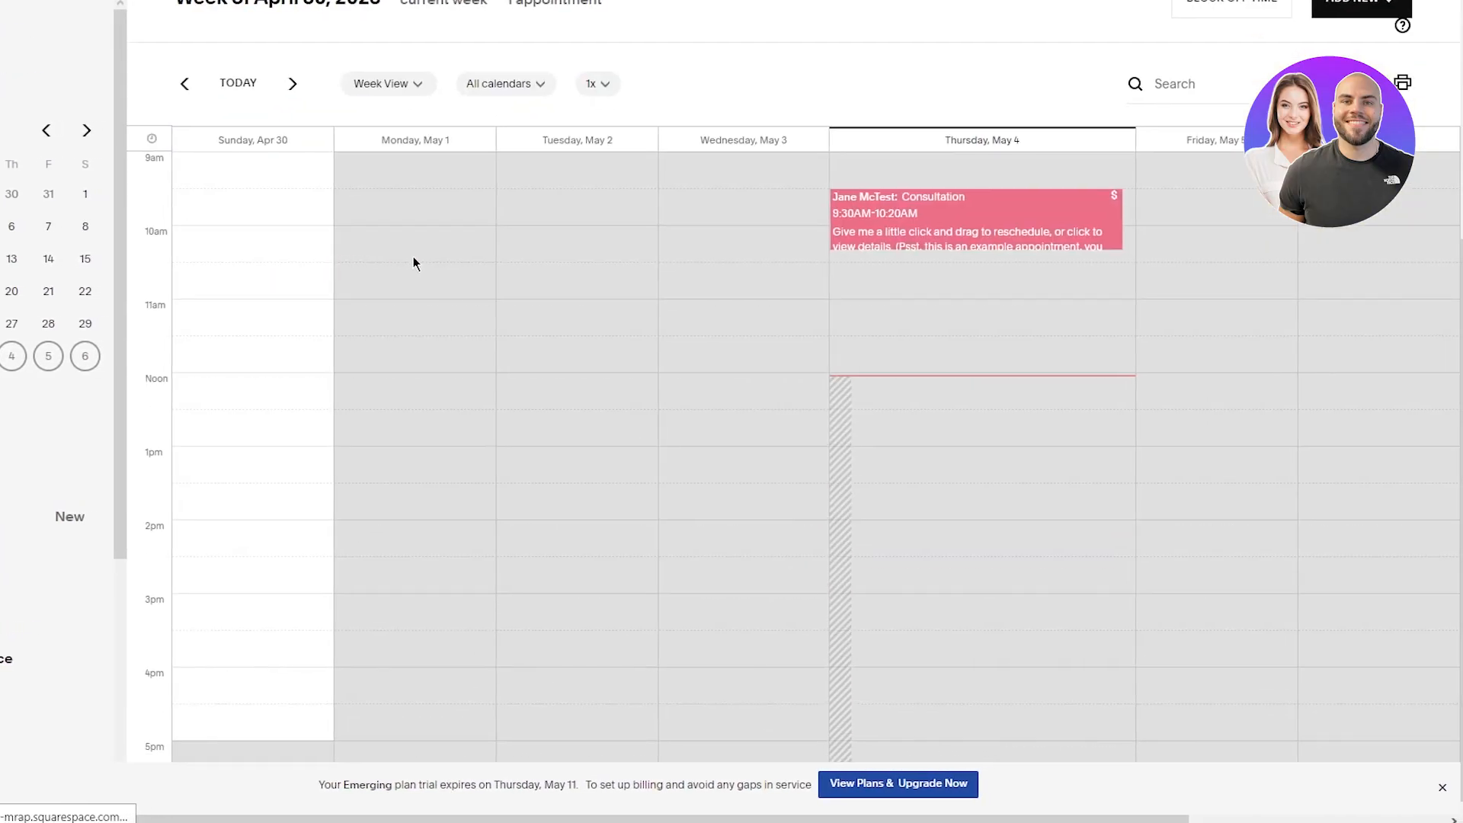
scroll(398, 254, "up", 4)
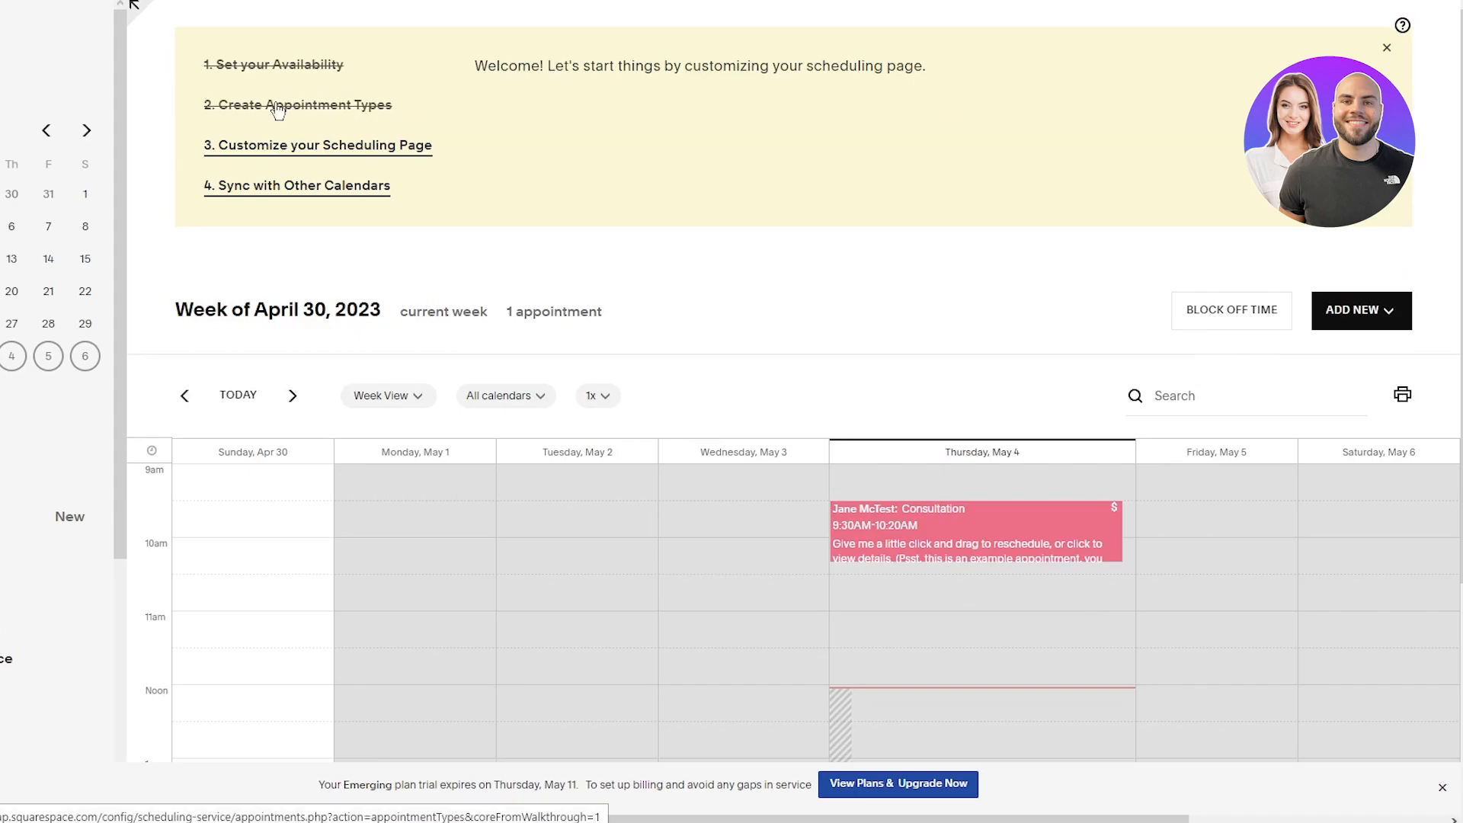
left_click(324, 157)
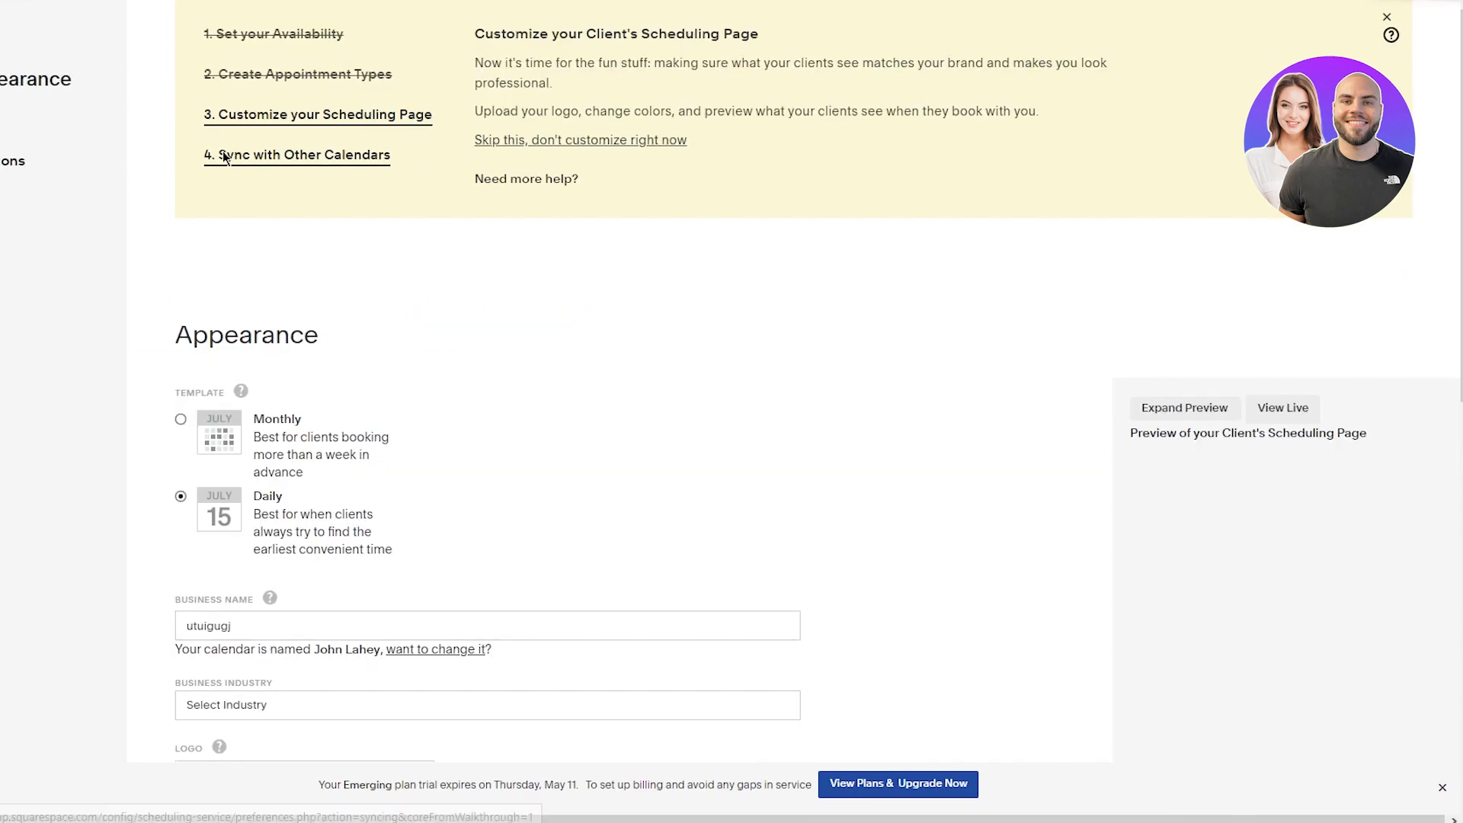
- Look through the scheduling page's appearance settings, from template and logo to time zone, font and accent color
scroll(674, 320, "down", 9)
scroll(675, 318, "down", 1)
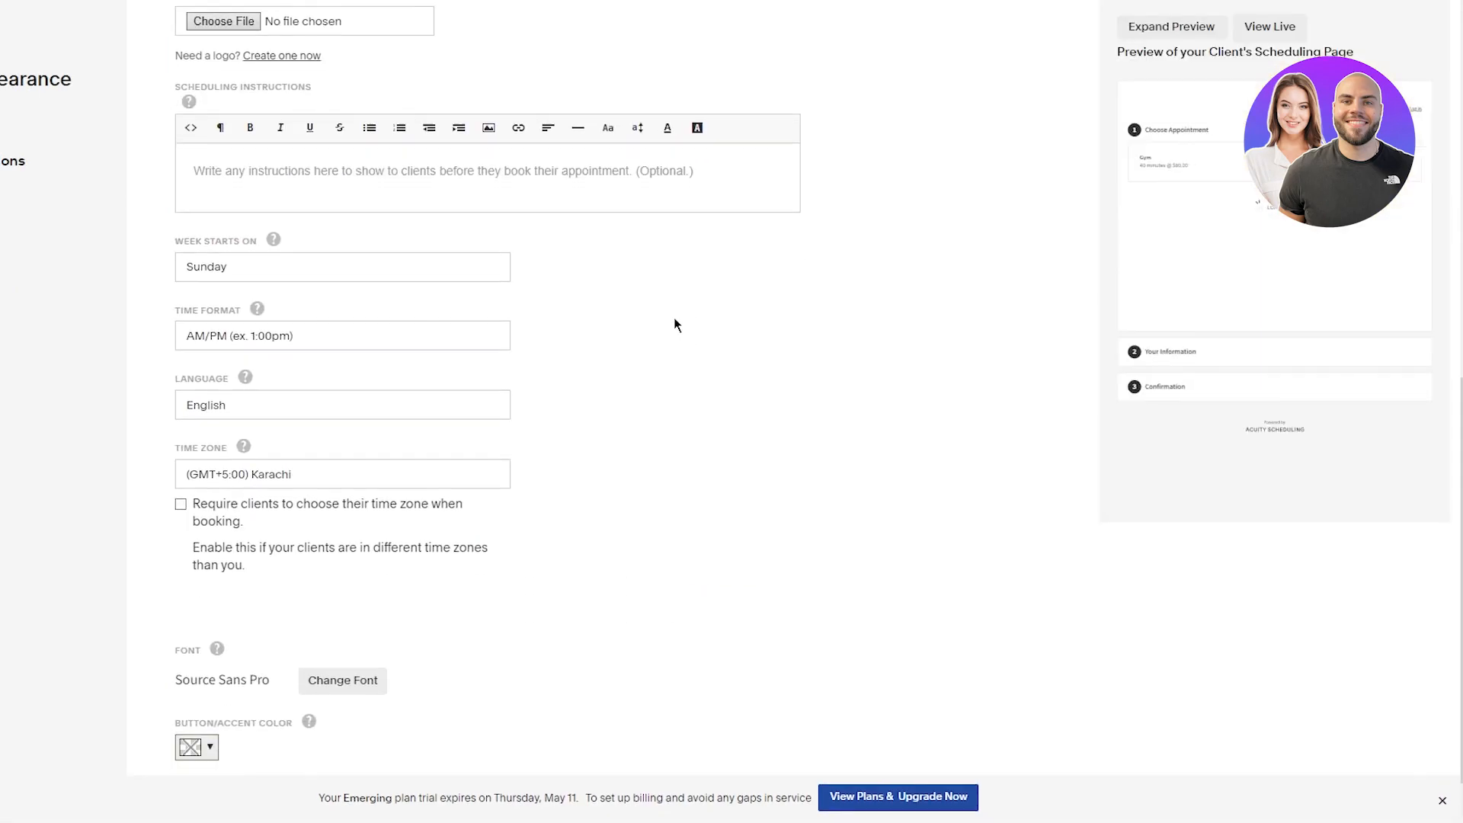
scroll(674, 319, "up", 8)
scroll(674, 319, "down", 8)
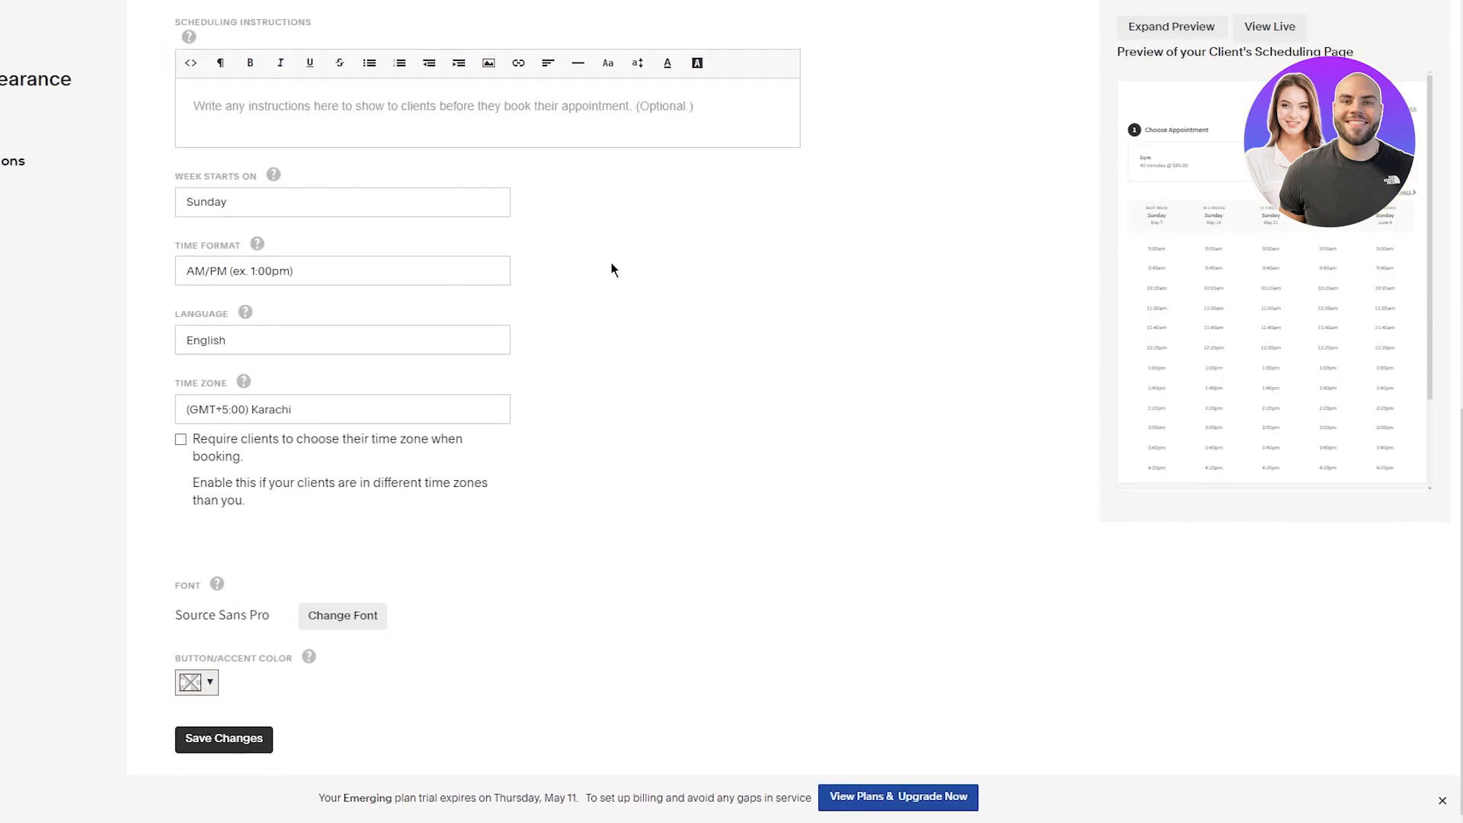
scroll(446, 240, "up", 10)
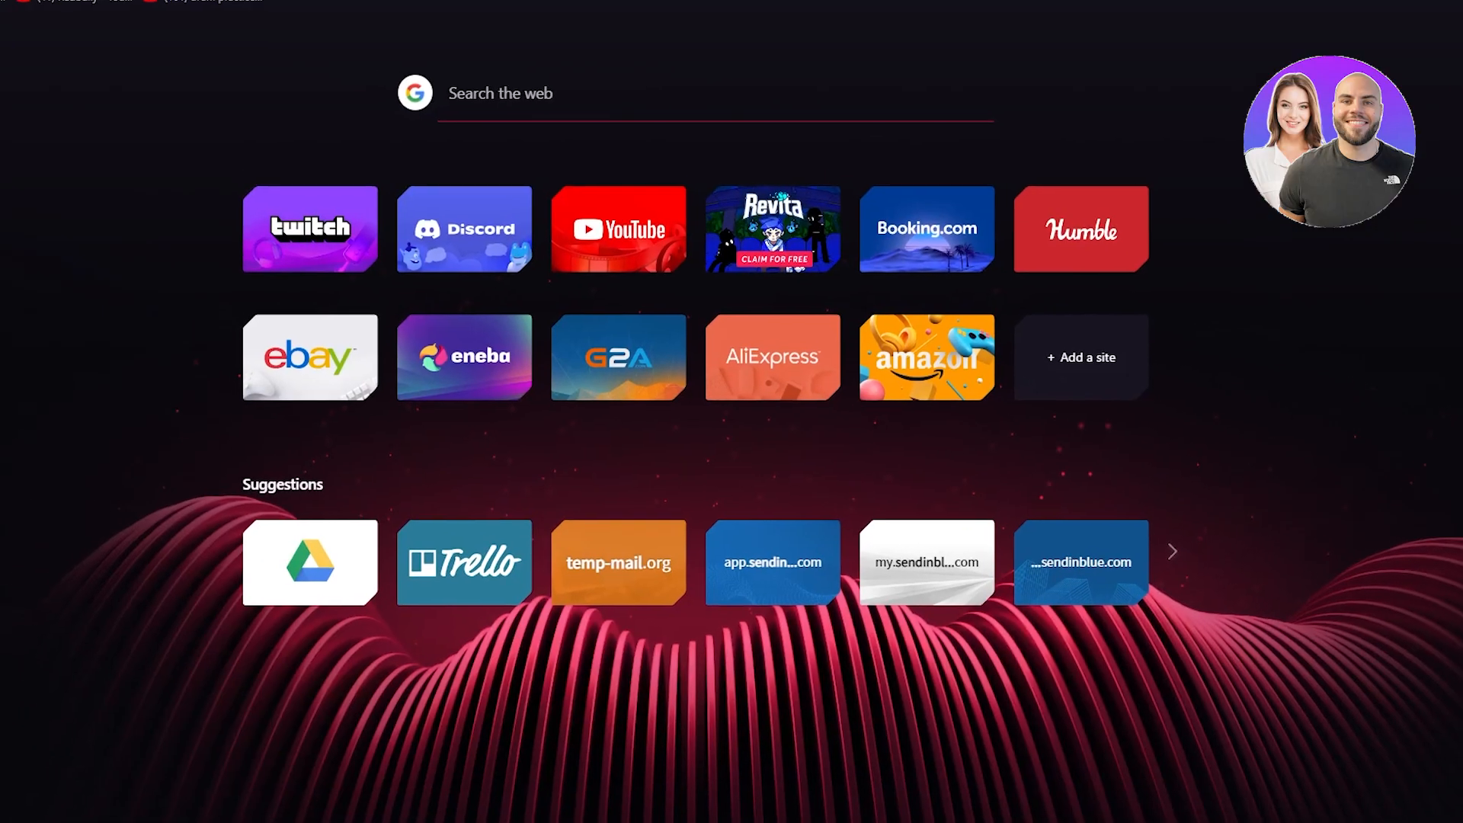
- Open the Canva website in a new browser tab
type("ca")
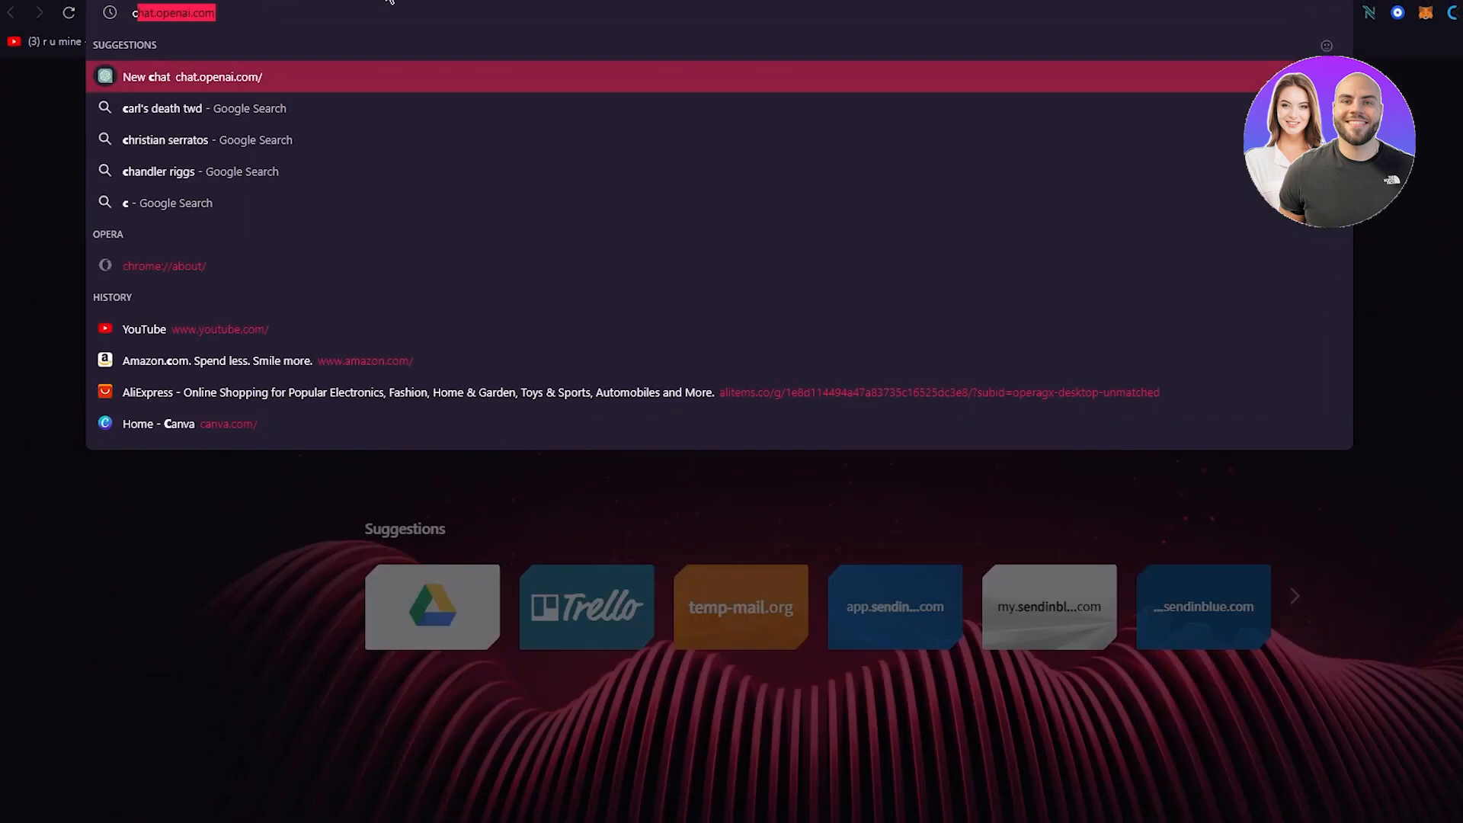
key("Return")
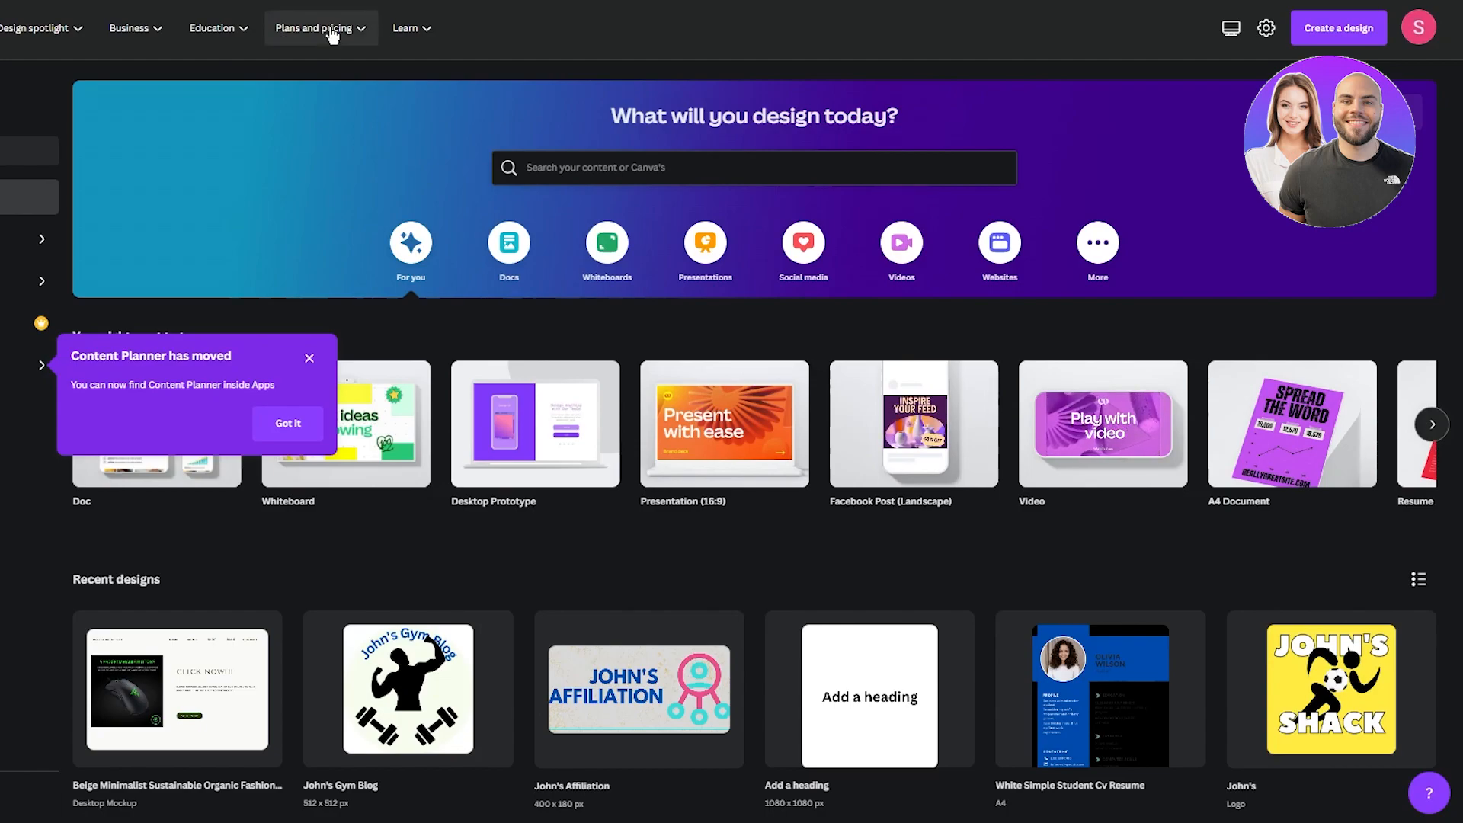
mouse_move(330, 37)
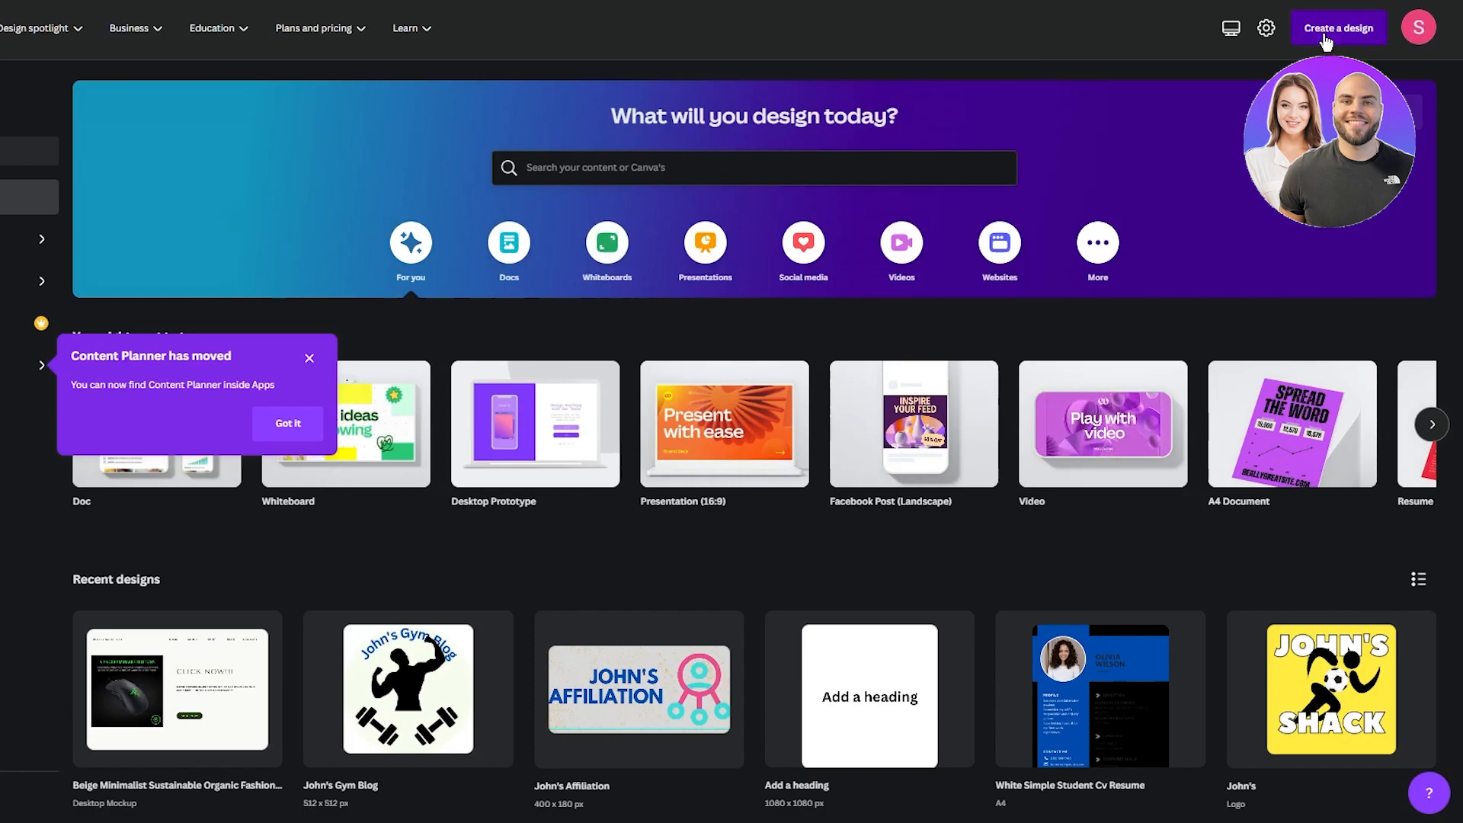
- Create a custom-size design 2000 px wide and 700 px high
left_click(1330, 30)
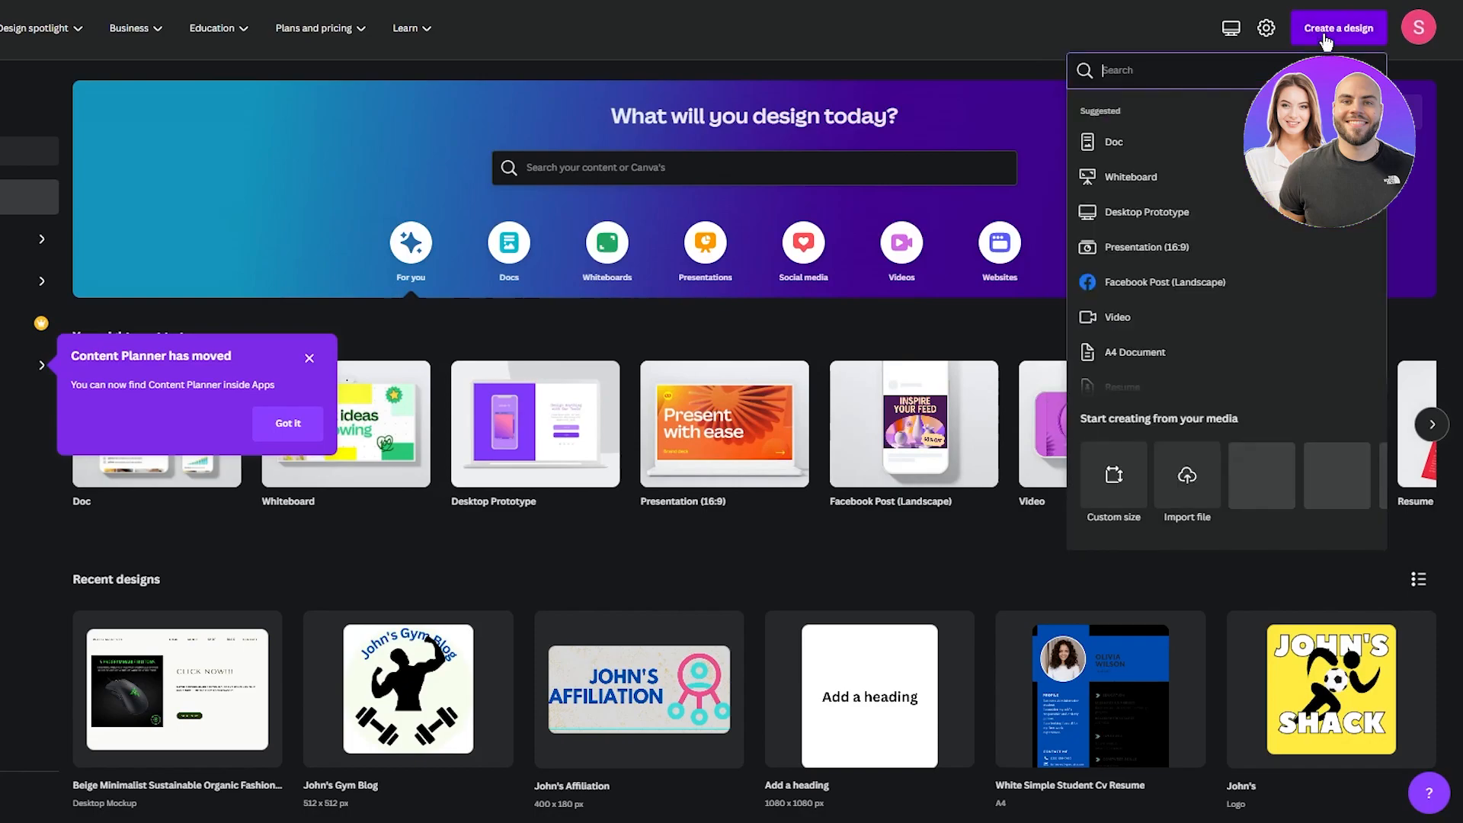
left_click(1117, 475)
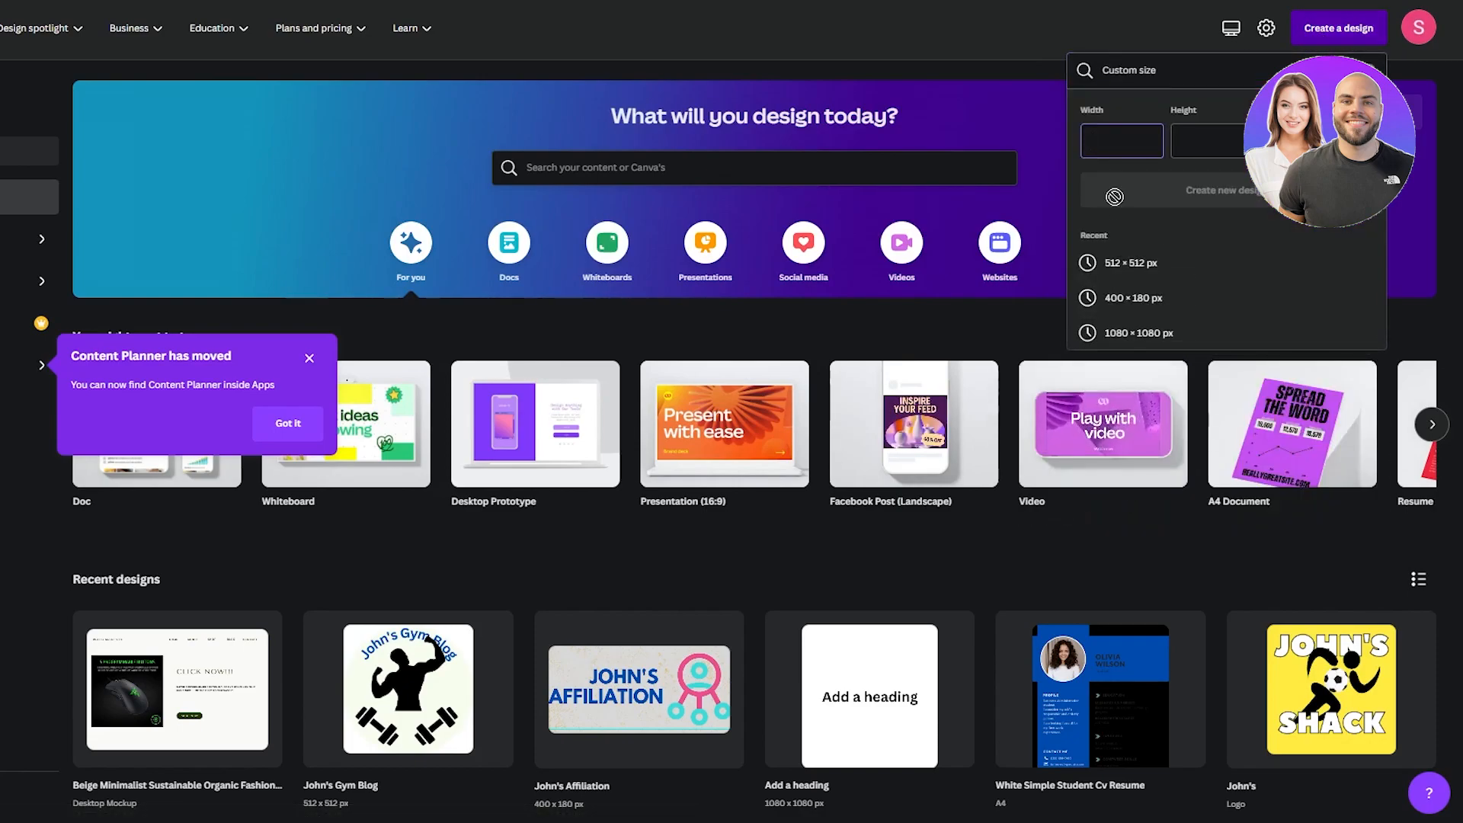
type("2000")
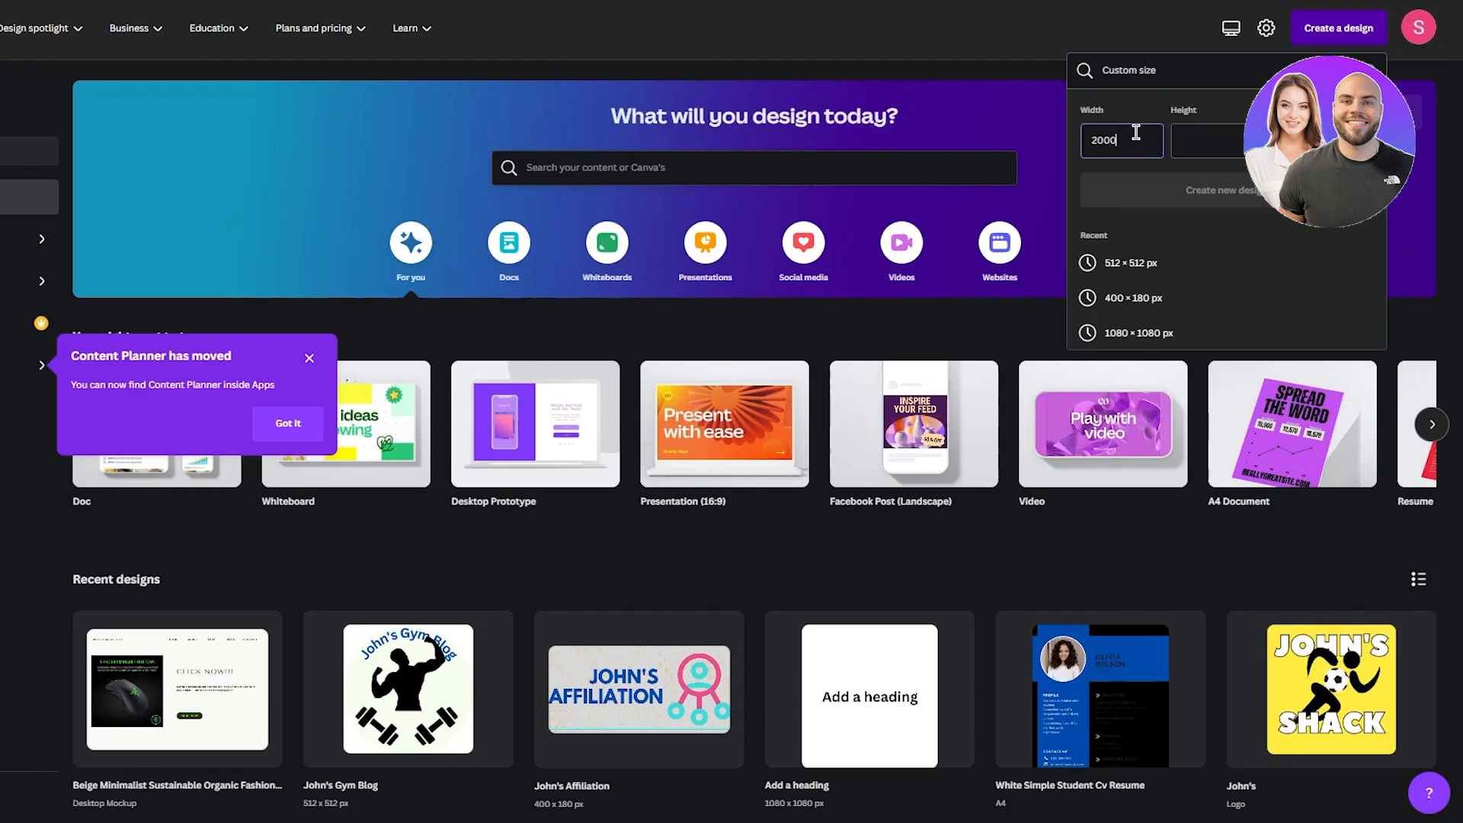
left_click(1190, 135)
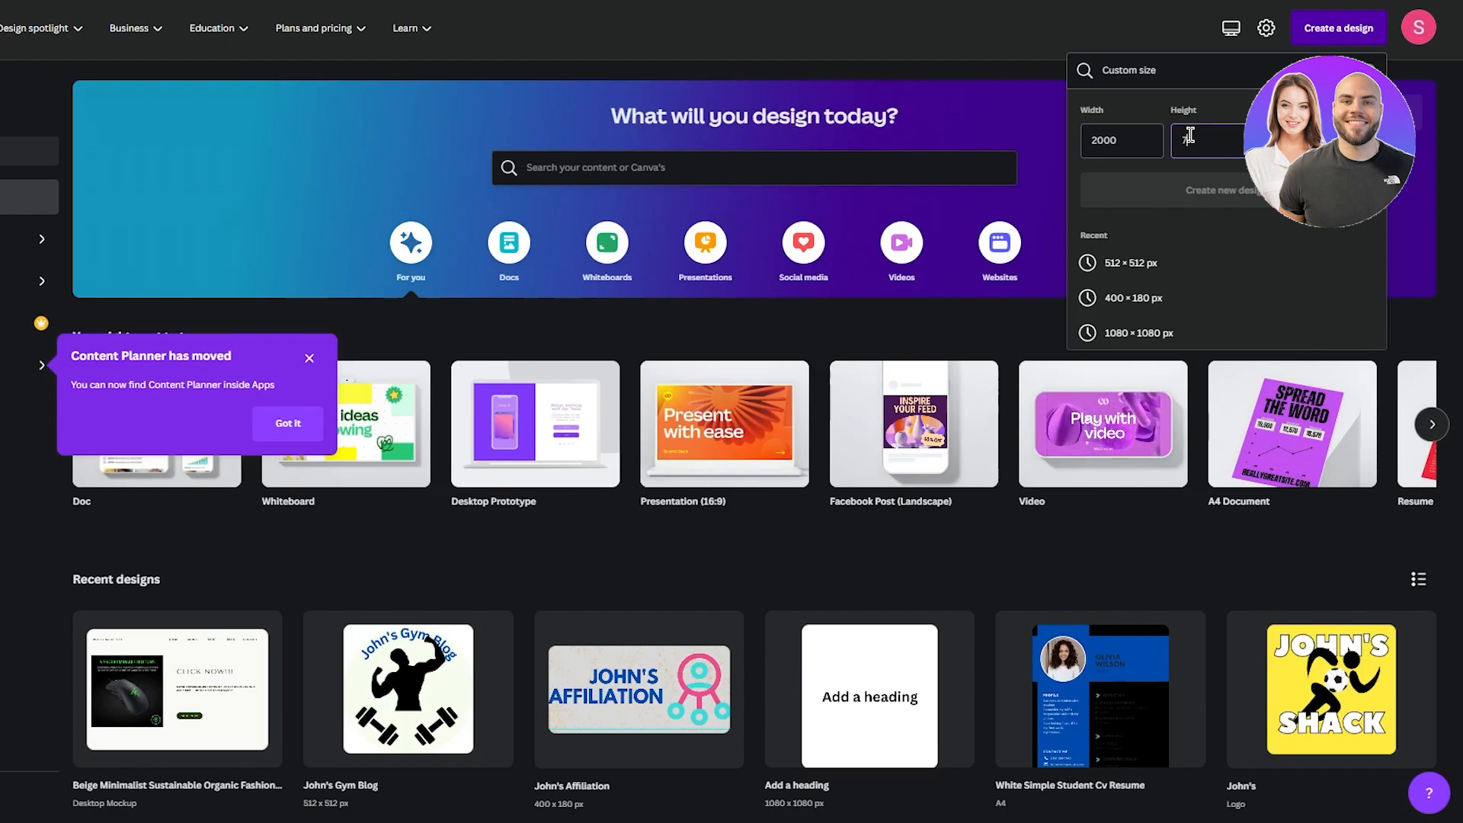
type("700")
left_click(1226, 192)
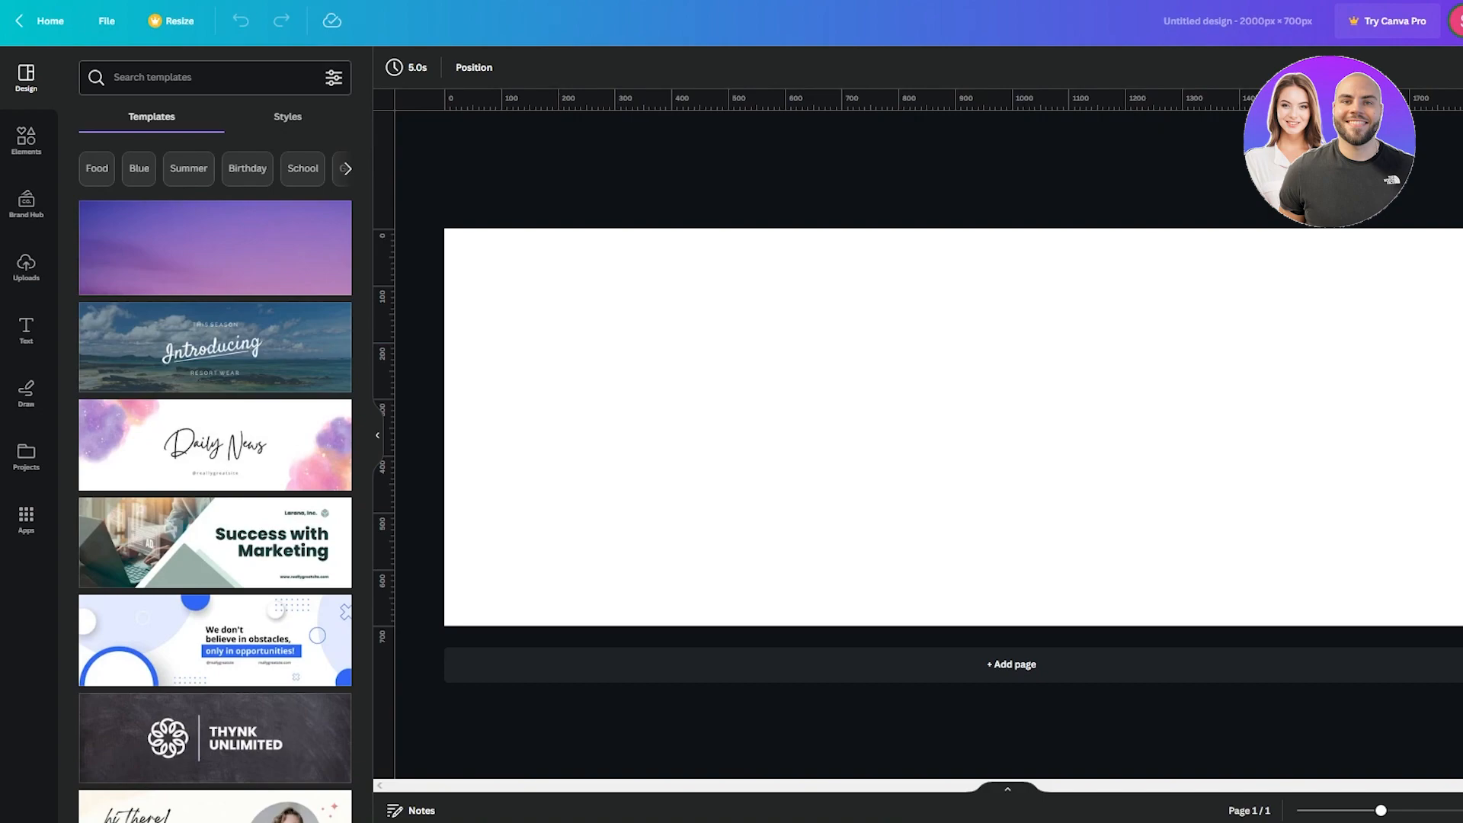
left_click(715, 288)
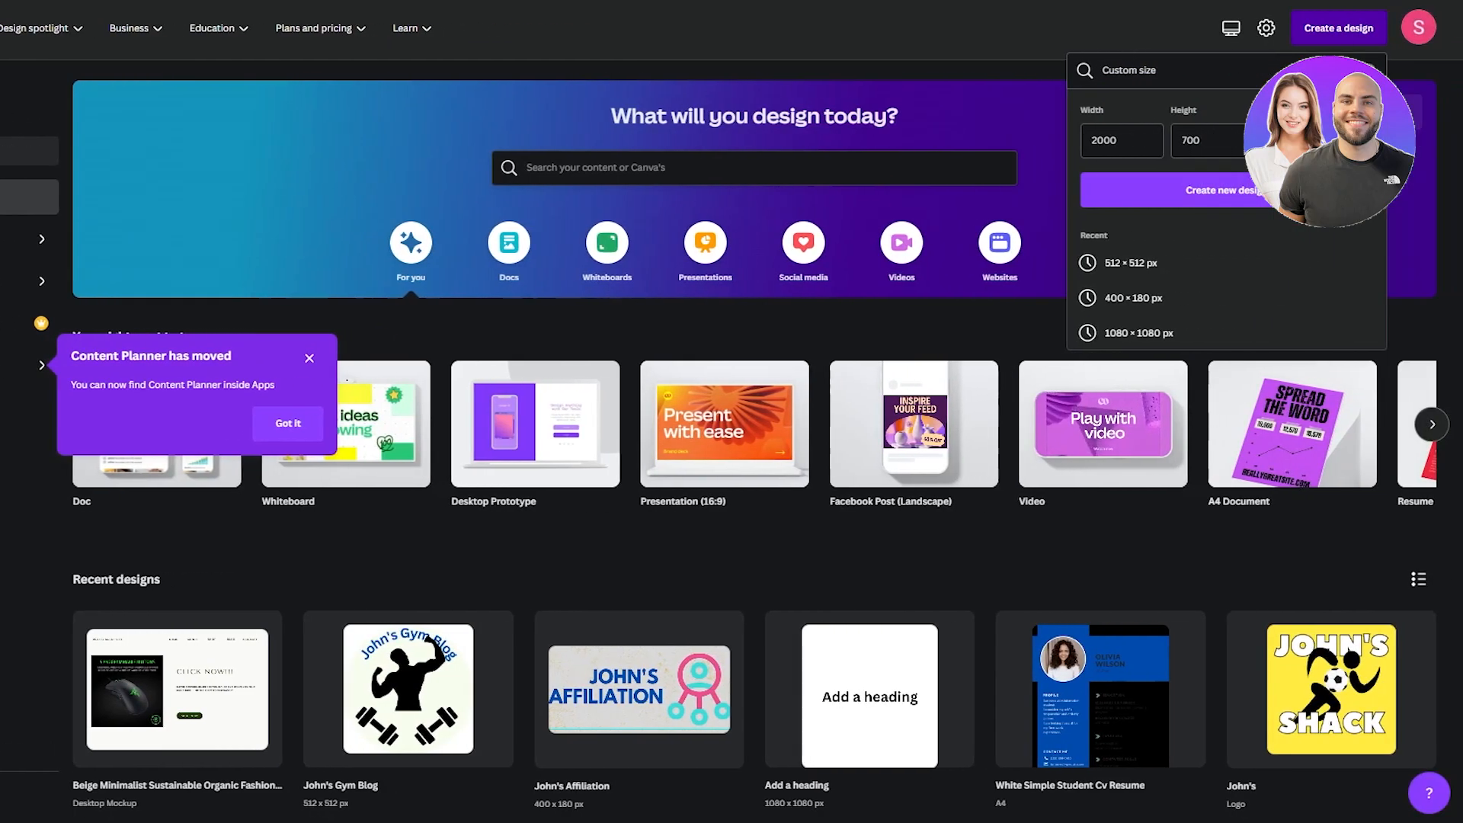
- Set the custom design's height to 1000 px and create the new design
left_click(1199, 135)
type("700")
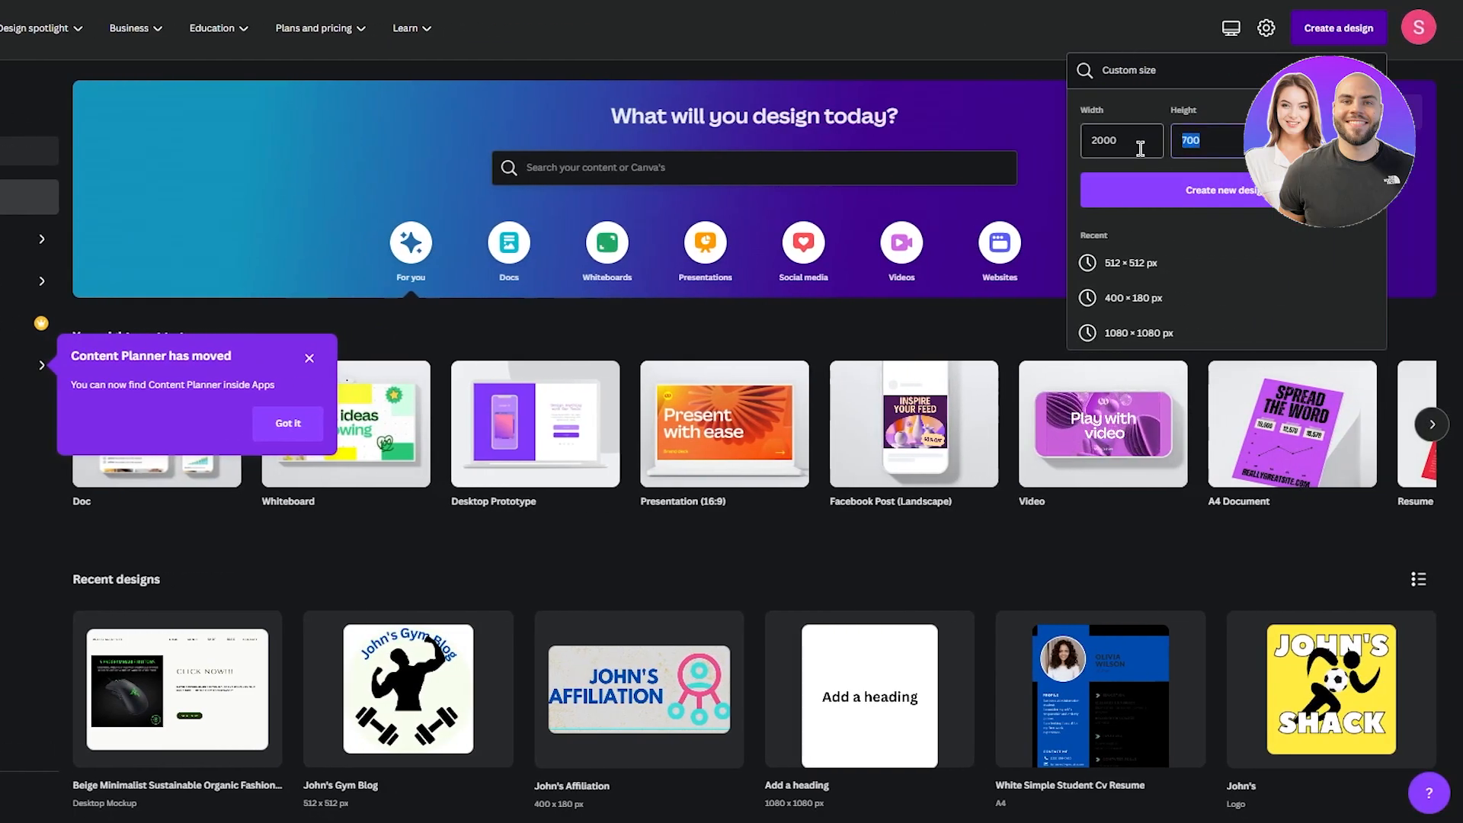
key("BackSpace")
key("BackSpace")
key("BackSpace")
type("1000")
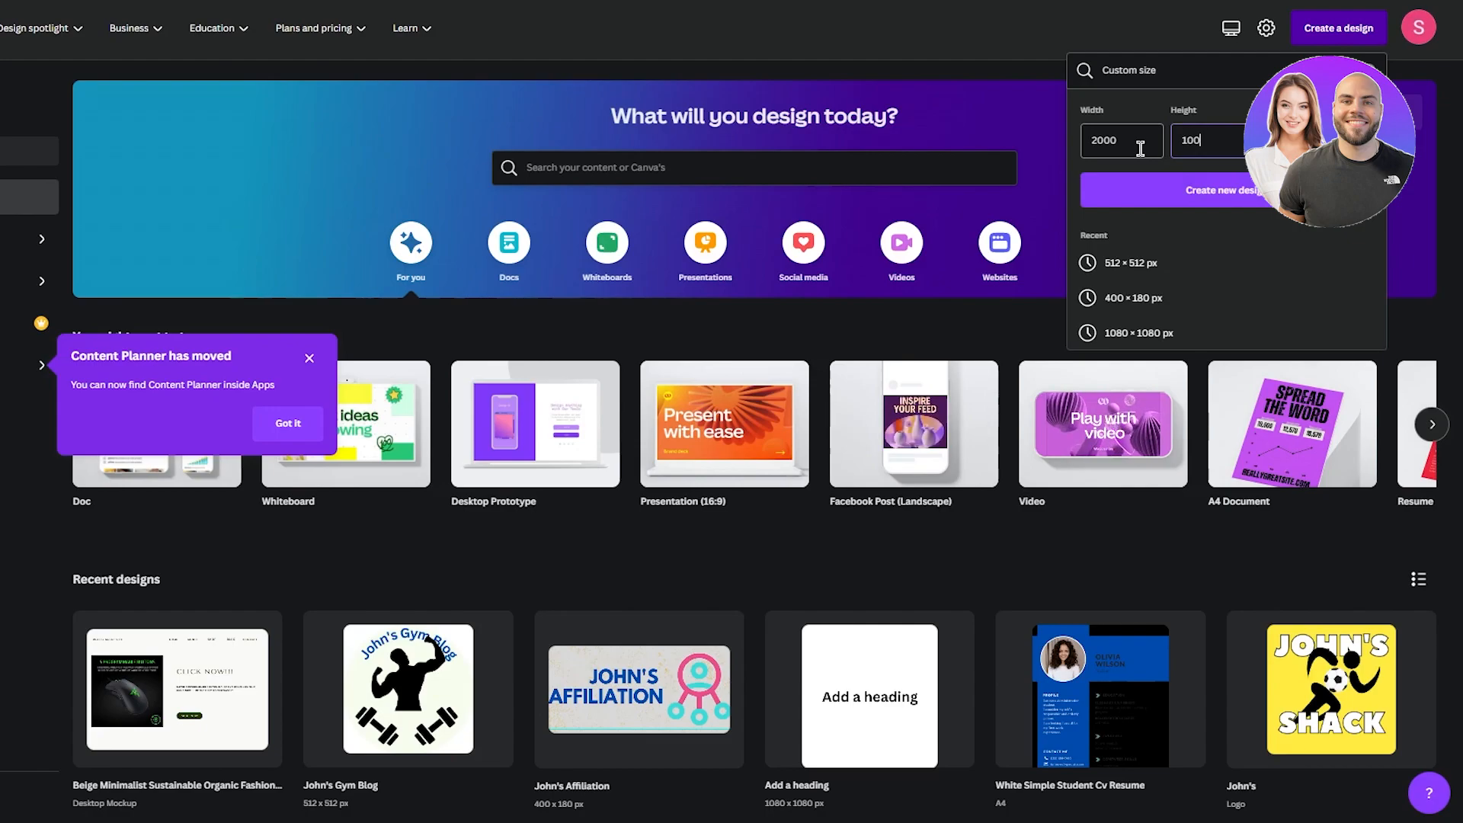
left_click(1220, 190)
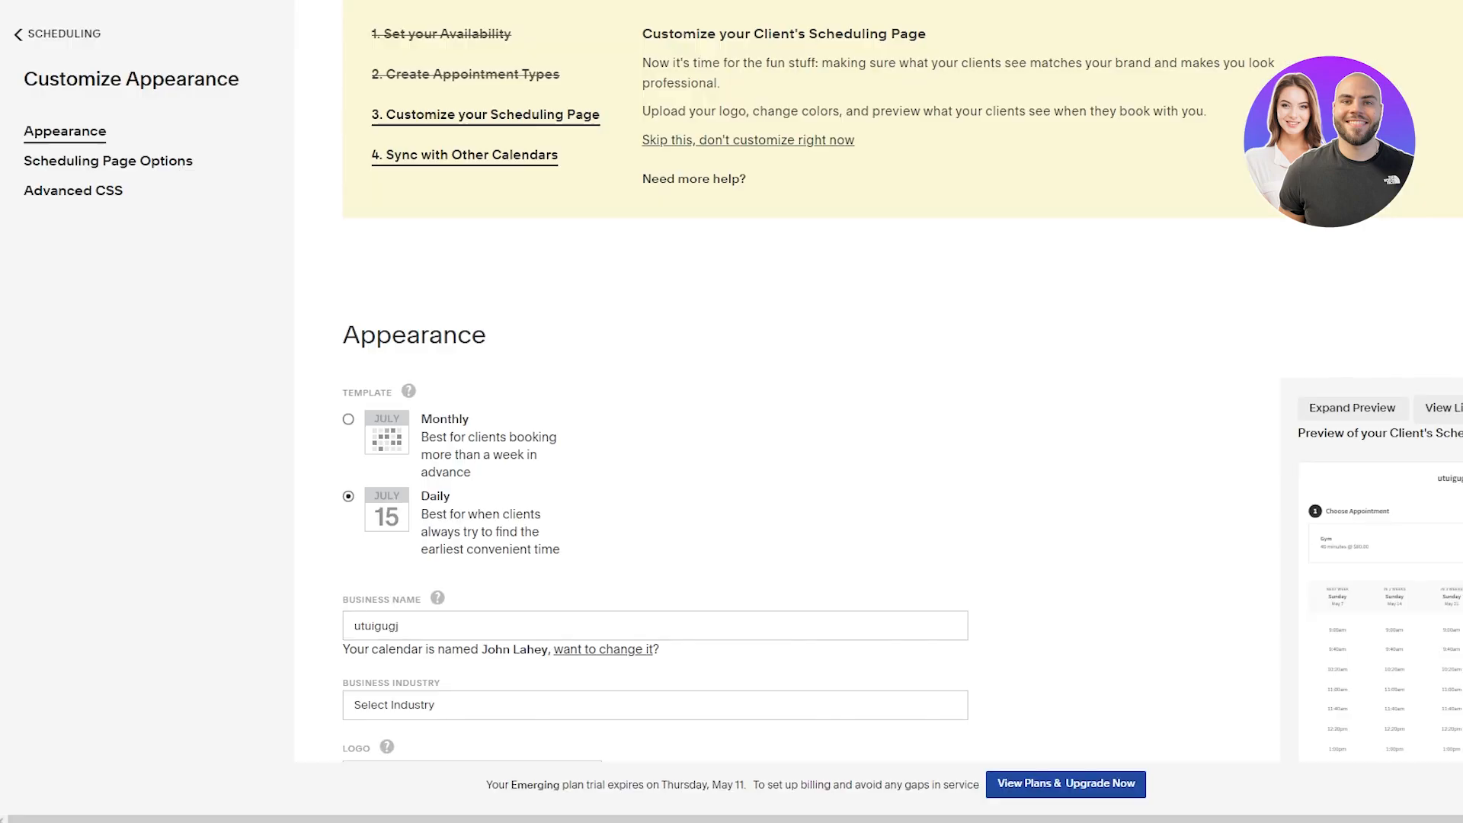
- Return to Acuity Scheduling's Customize Appearance page and review its logo, scheduling instructions, regional and style options
scroll(1444, 514, "down", 3)
scroll(1332, 467, "right", 2)
scroll(808, 482, "down", 8)
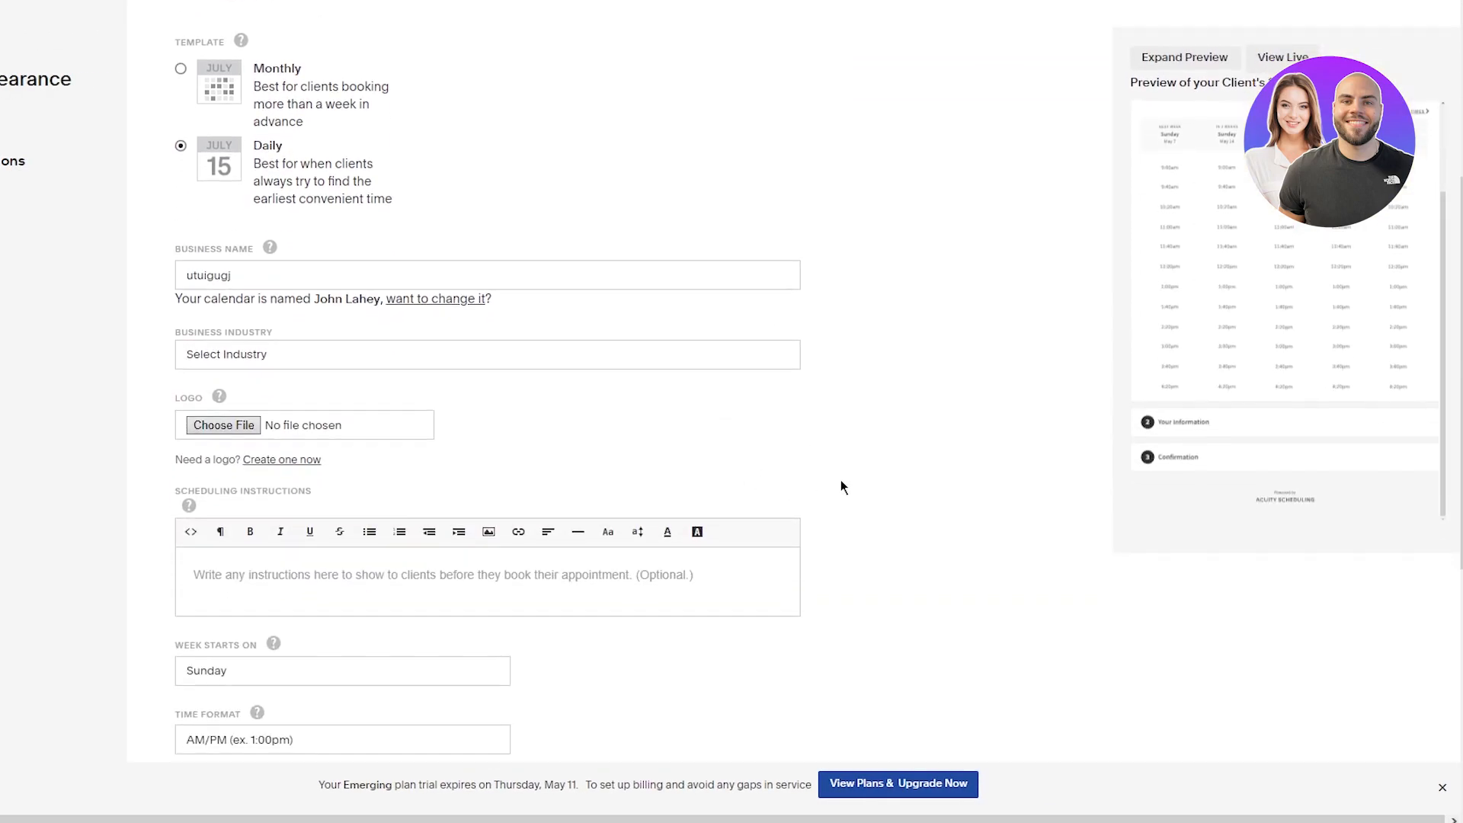
scroll(823, 400, "down", 3)
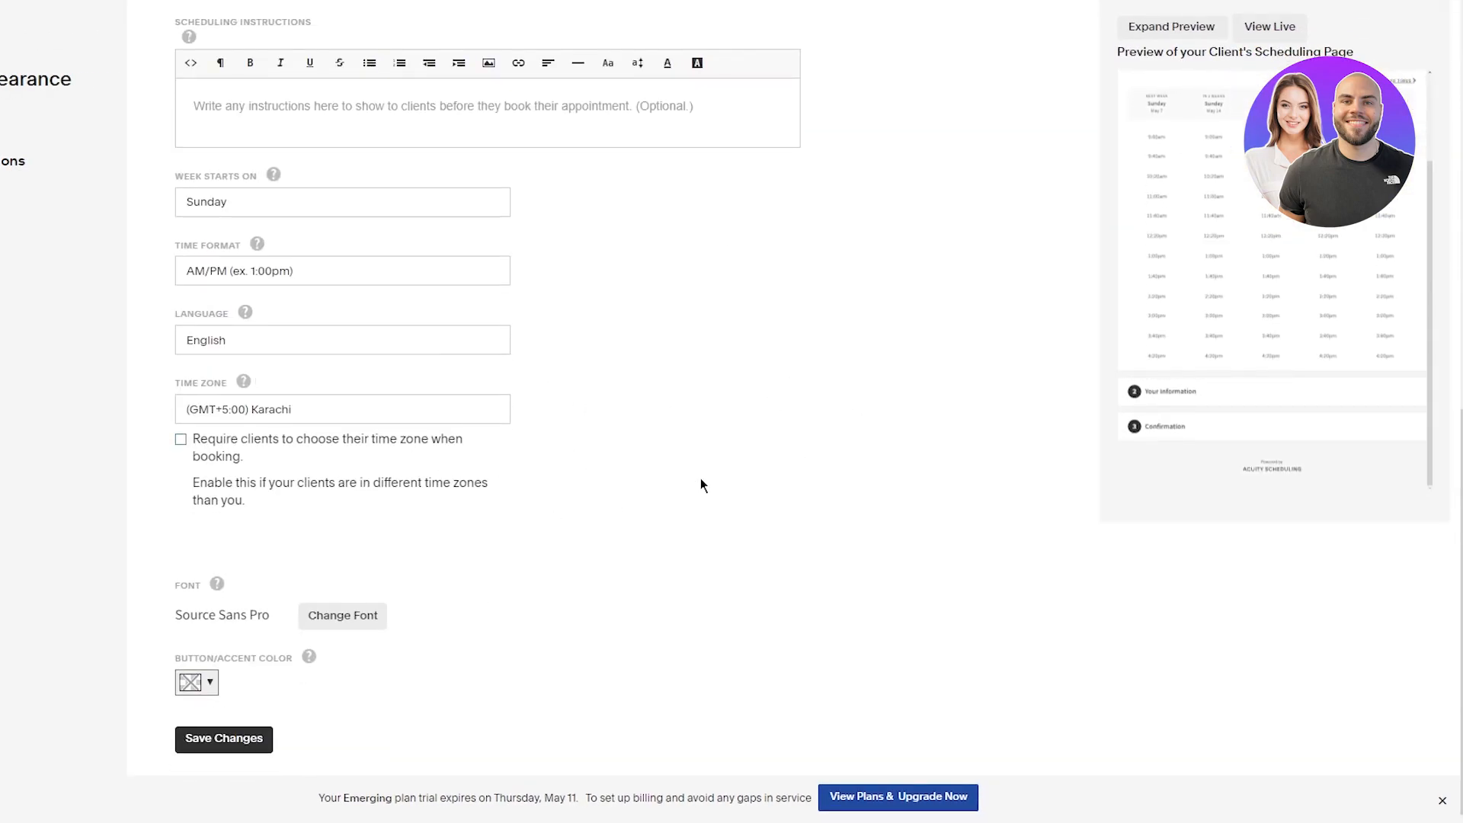
scroll(701, 477, "up", 10)
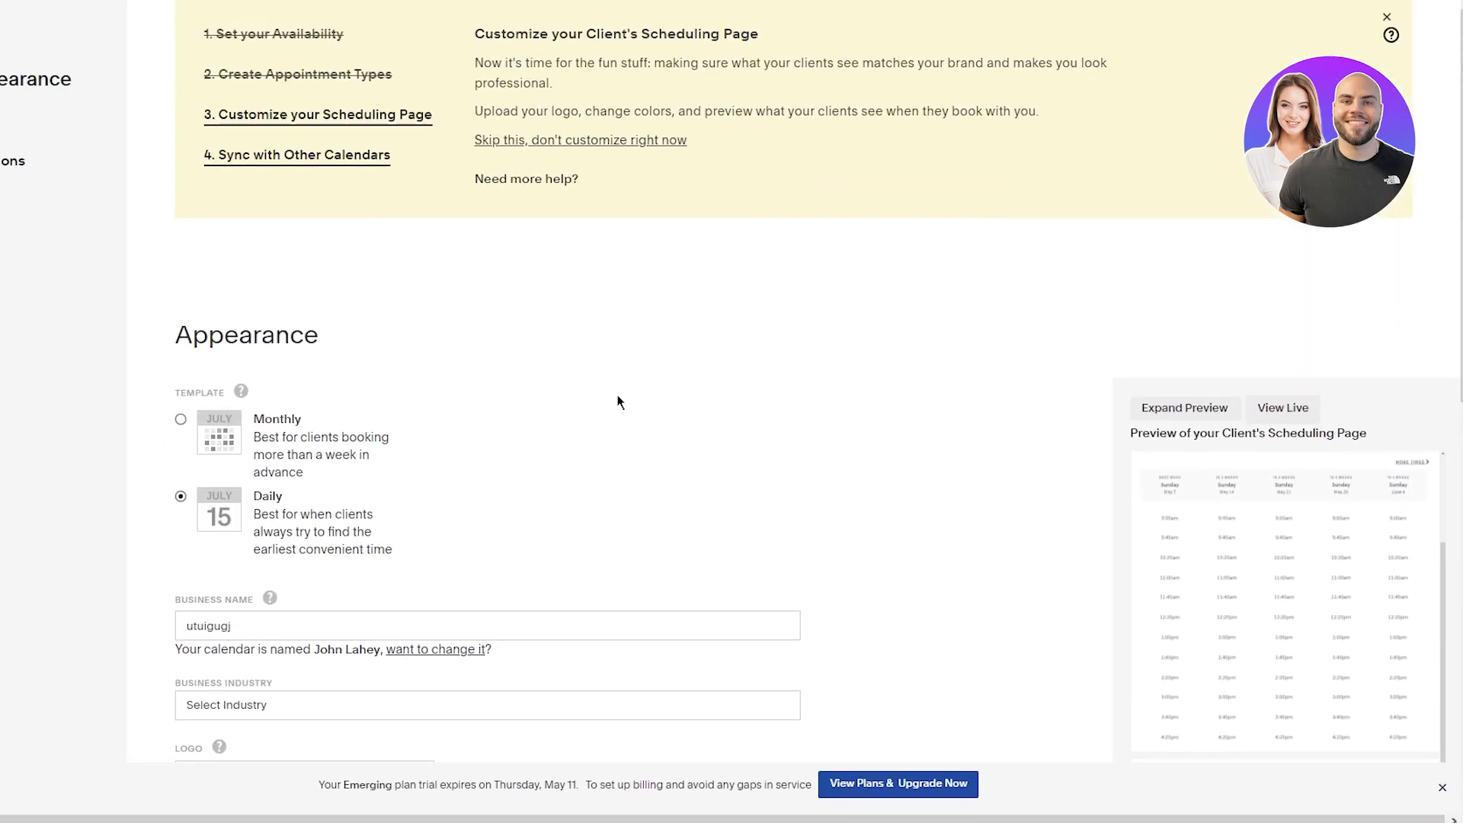
scroll(619, 401, "down", 5)
scroll(619, 402, "up", 5)
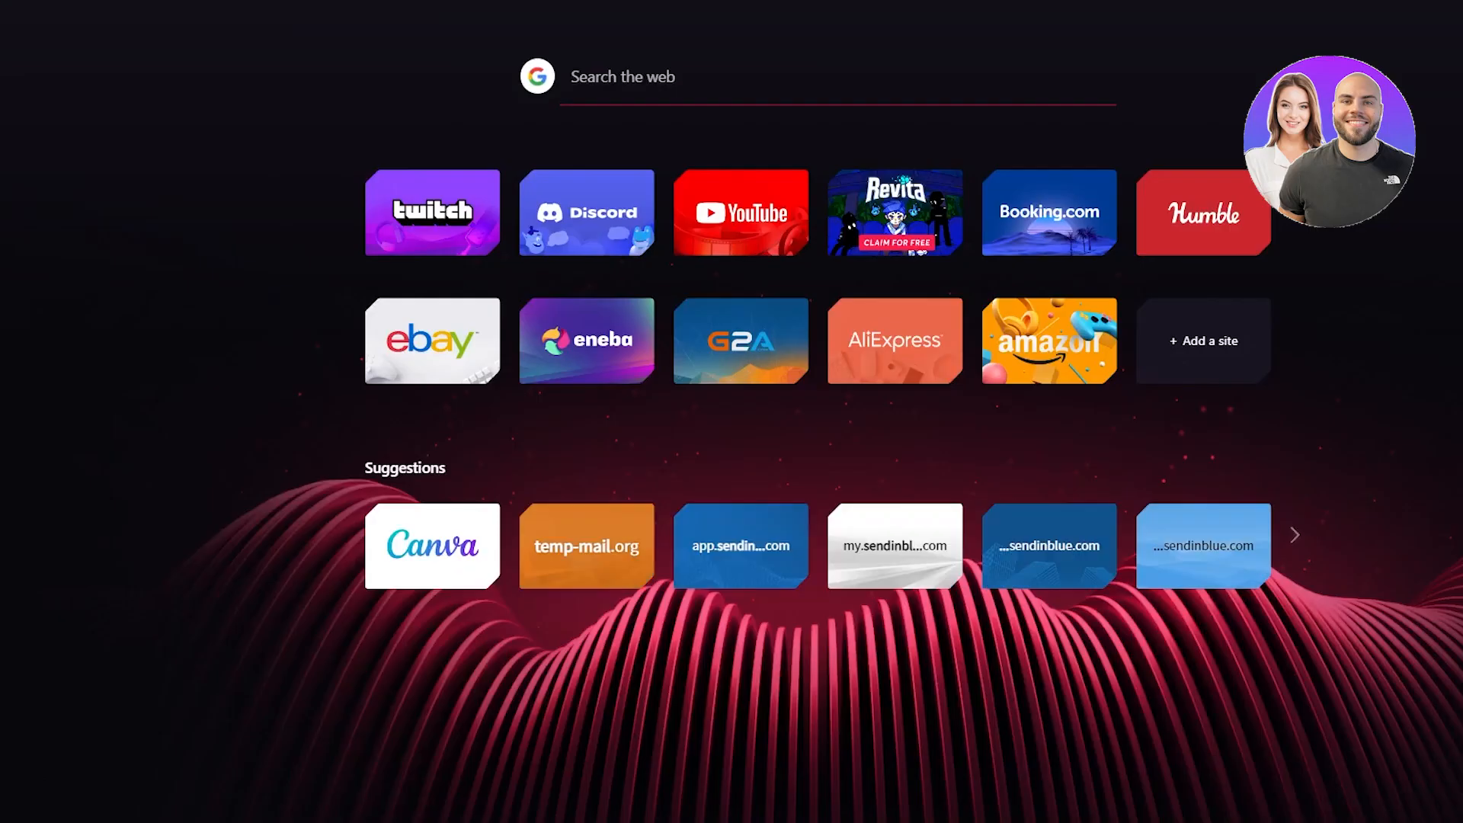
- Open the Pexels website and search its free photos for "fitness"
type("pexels")
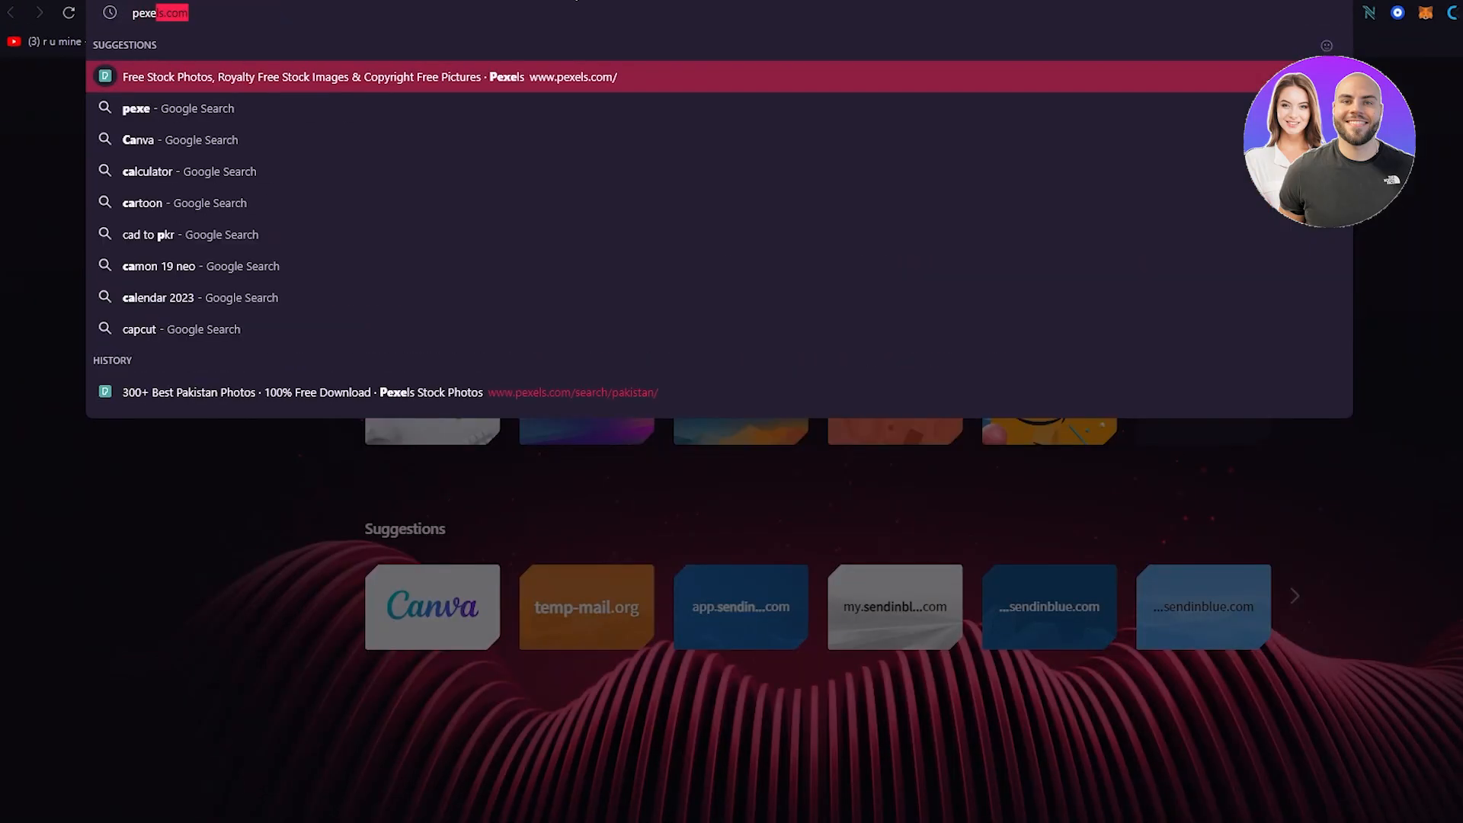
key("Return")
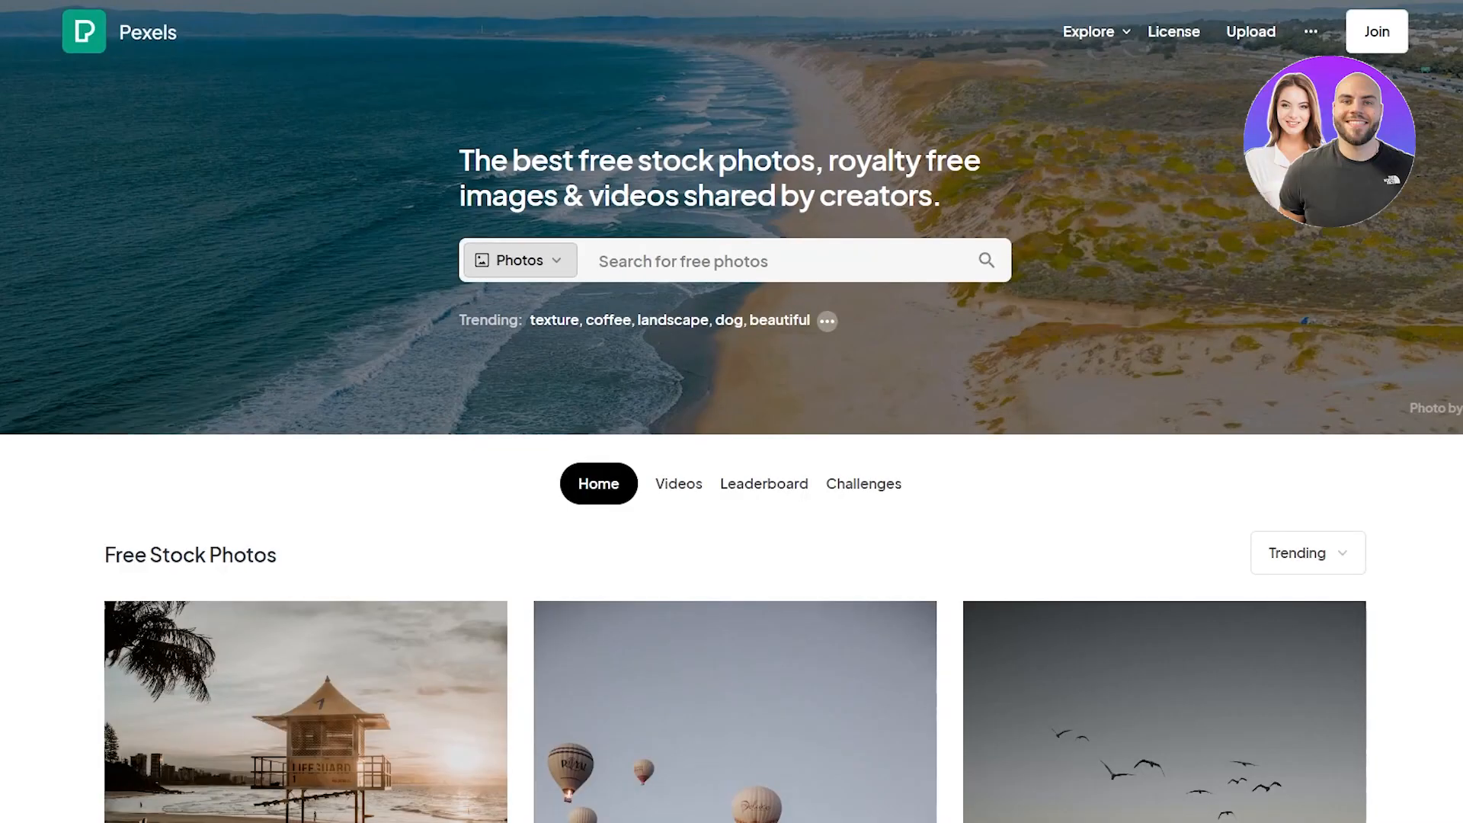
type("fitness")
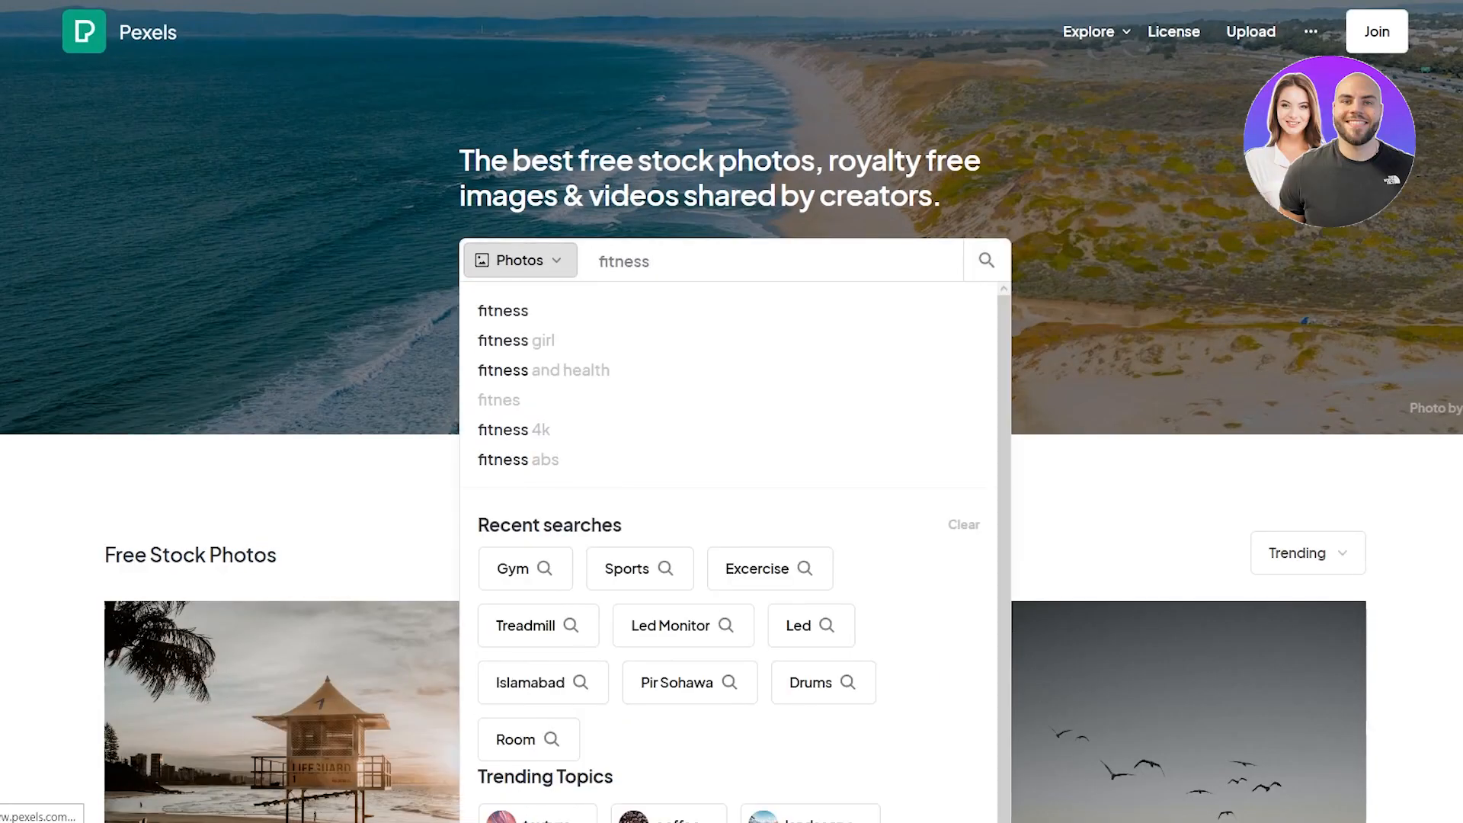
key("Return")
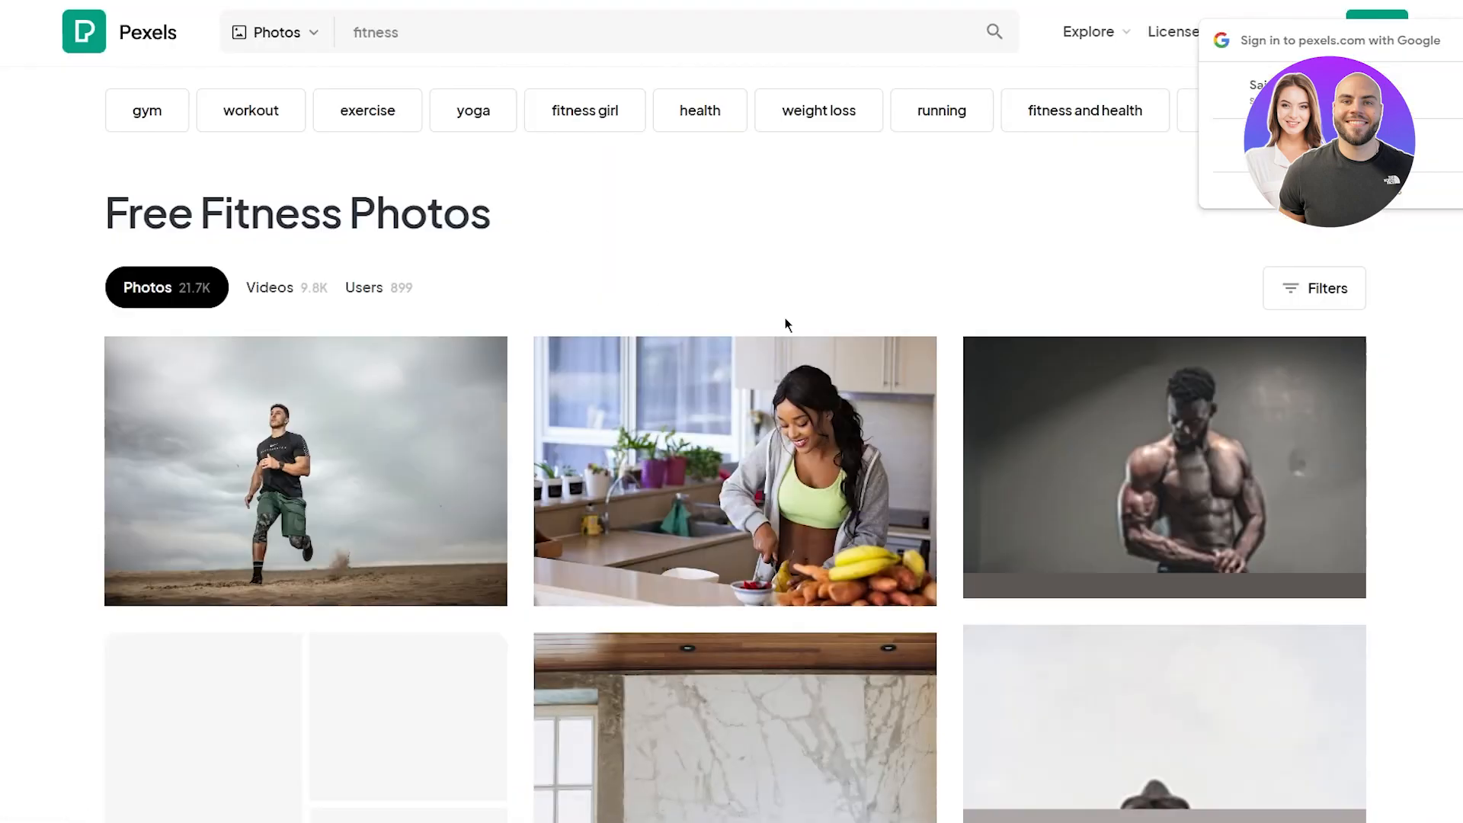
- Browse the fitness results, download the photo of the shirtless muscular man flexing against a dark wall, and dismiss the donation dialog
scroll(1447, 340, "down", 5)
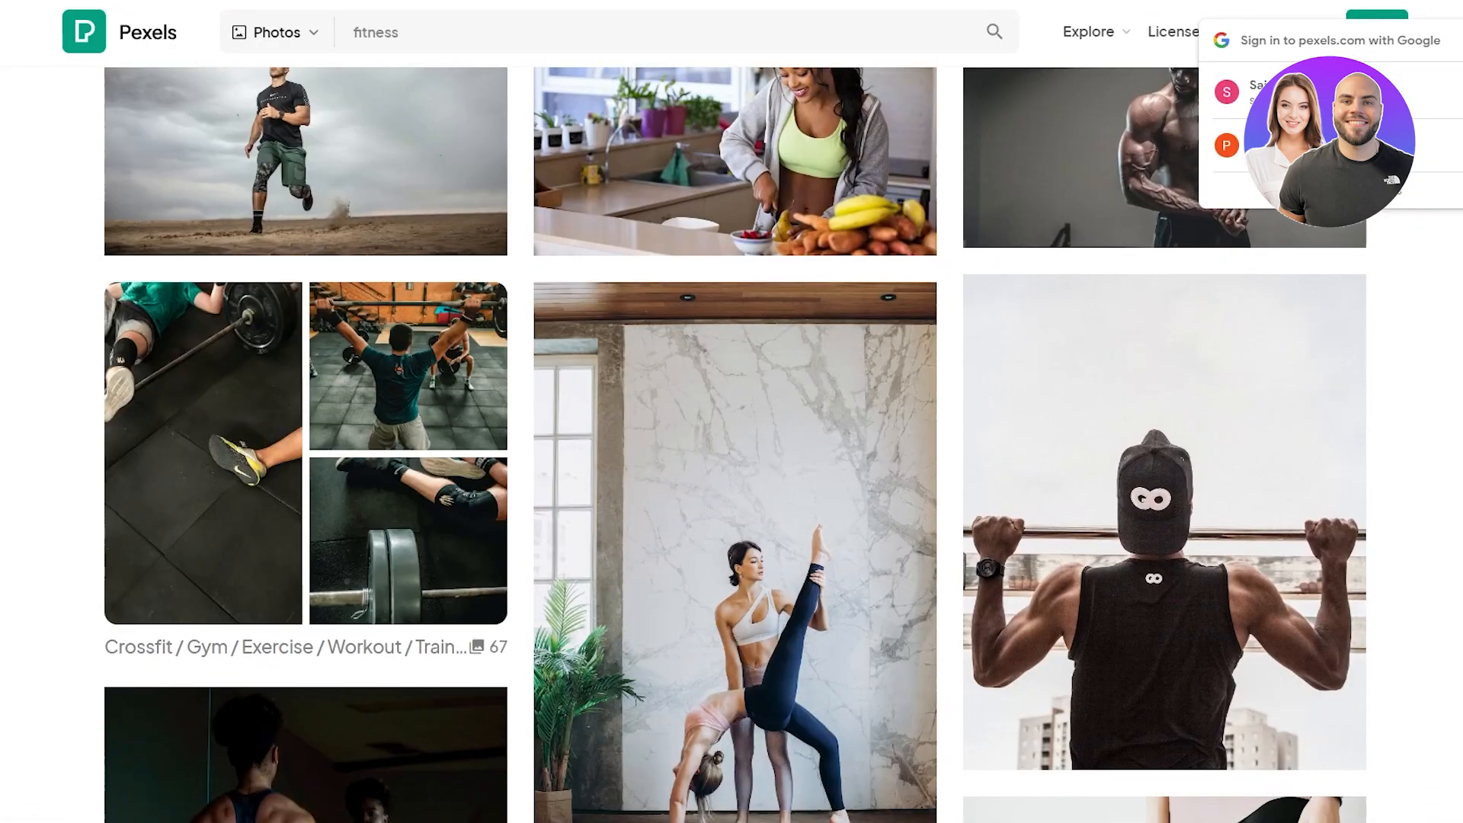
scroll(731, 444, "down", 3)
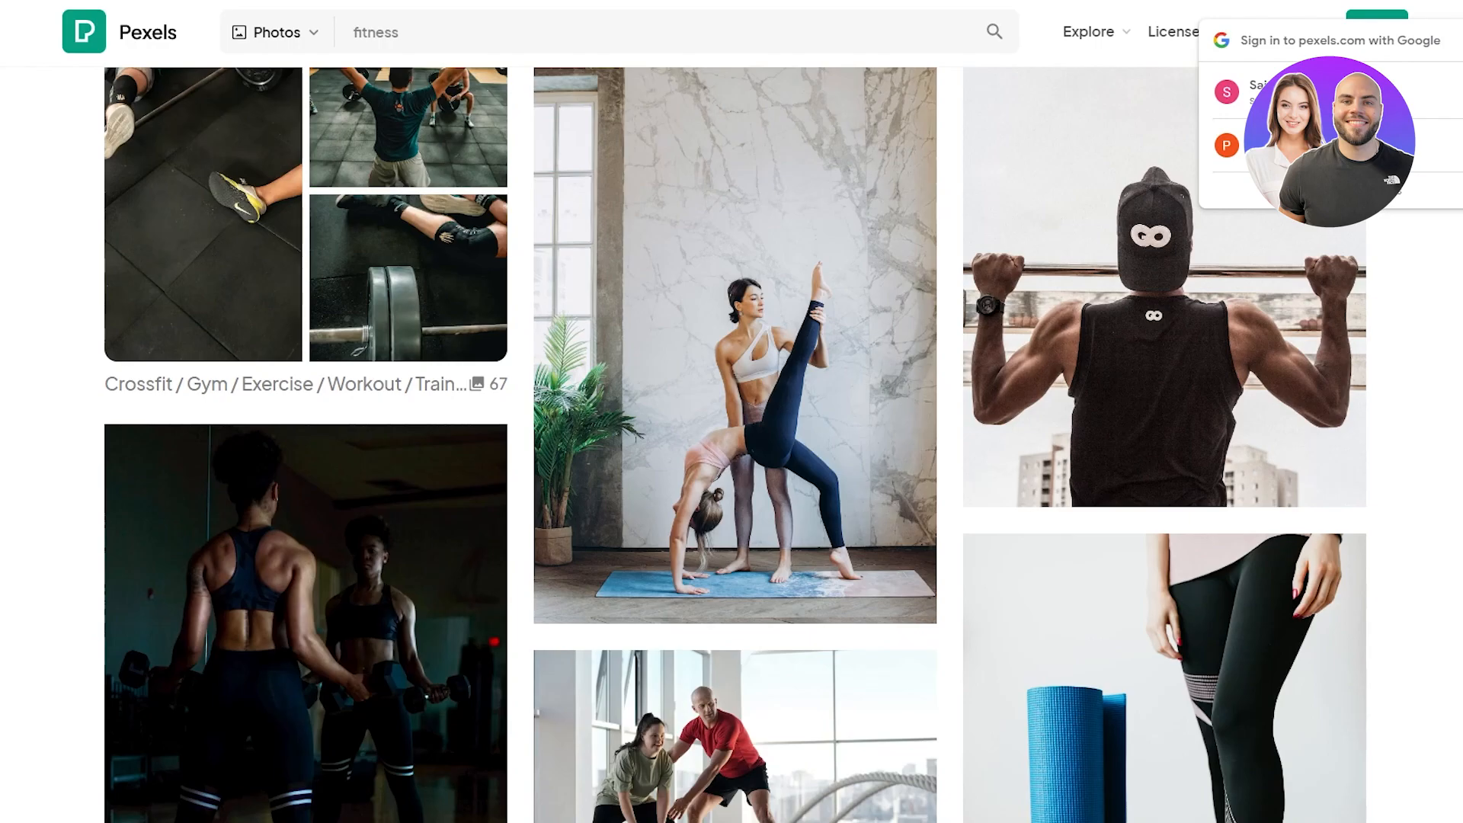
scroll(1379, 310, "down", 3)
scroll(1431, 350, "up", 7)
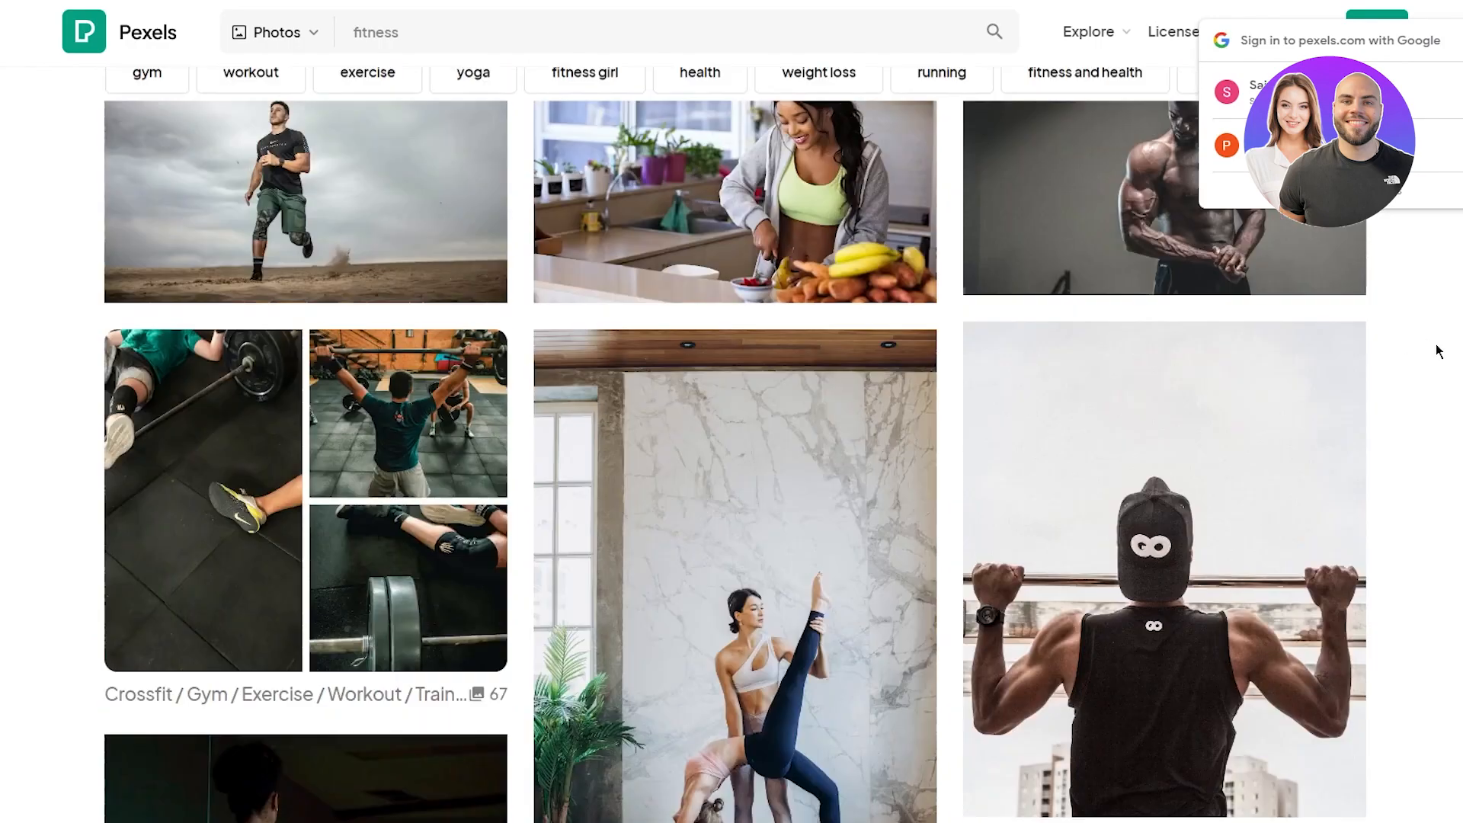
scroll(458, 444, "up", 3)
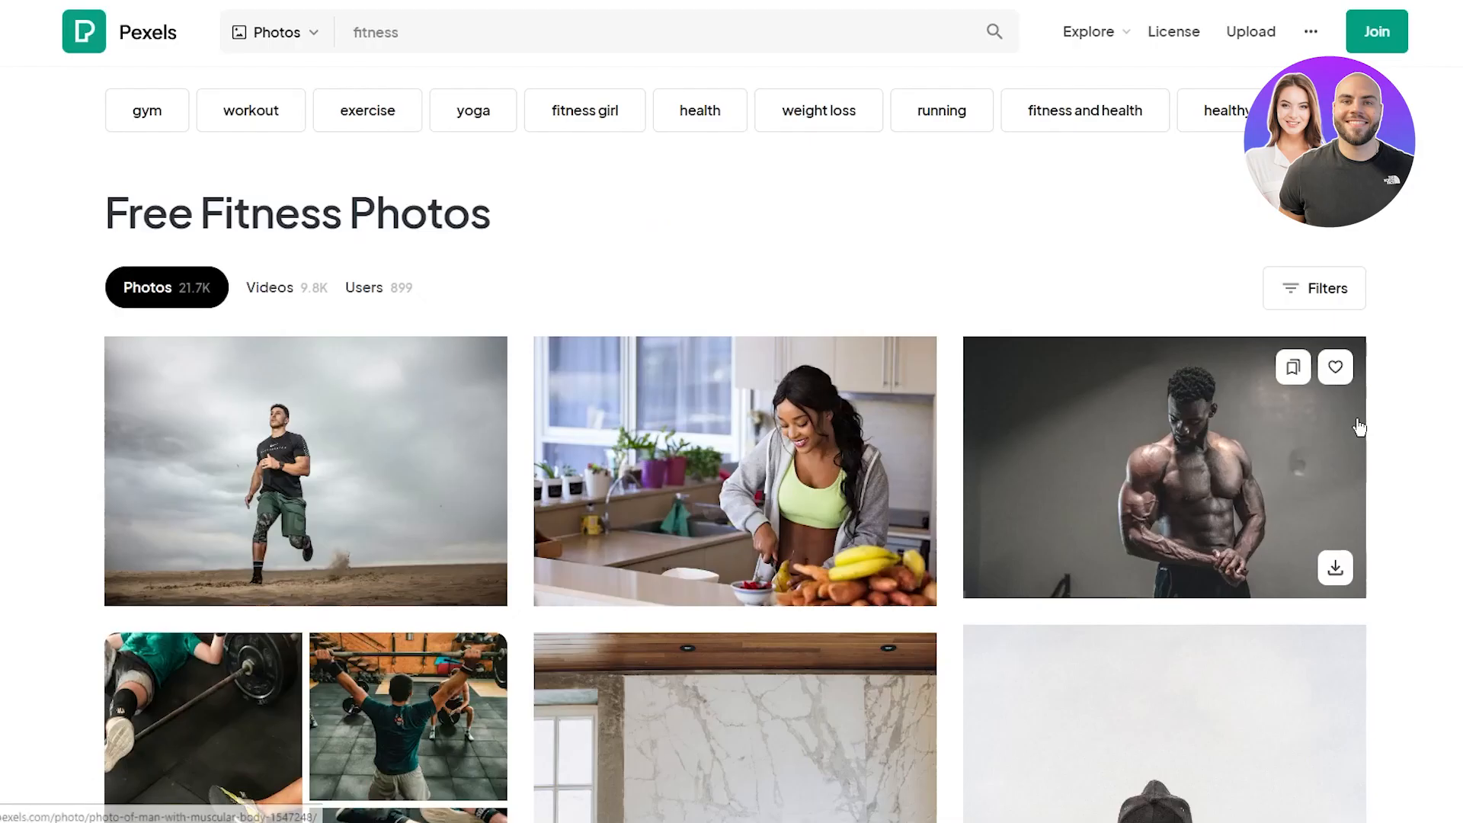
mouse_move(1341, 516)
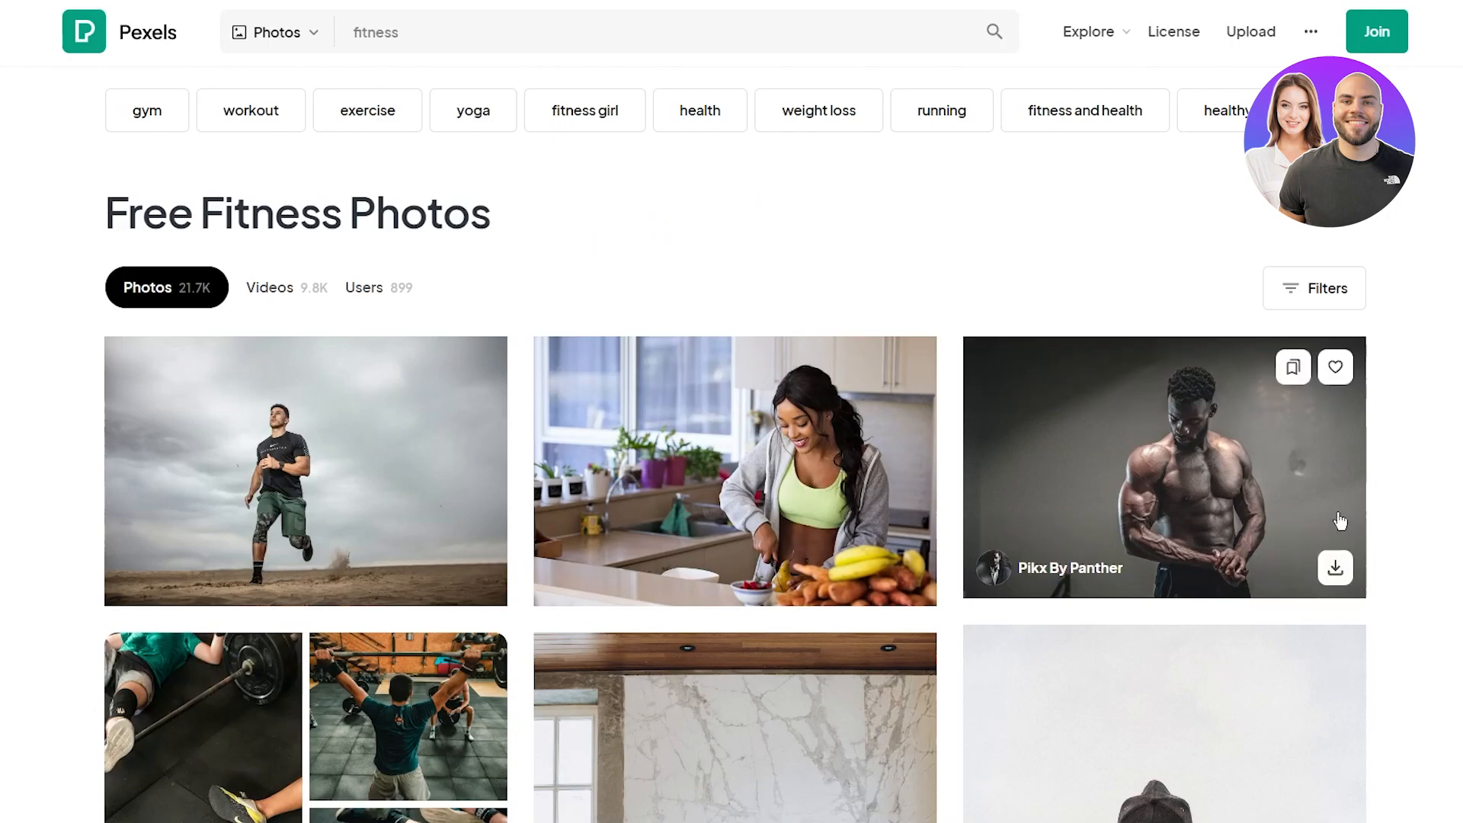
left_click(1337, 572)
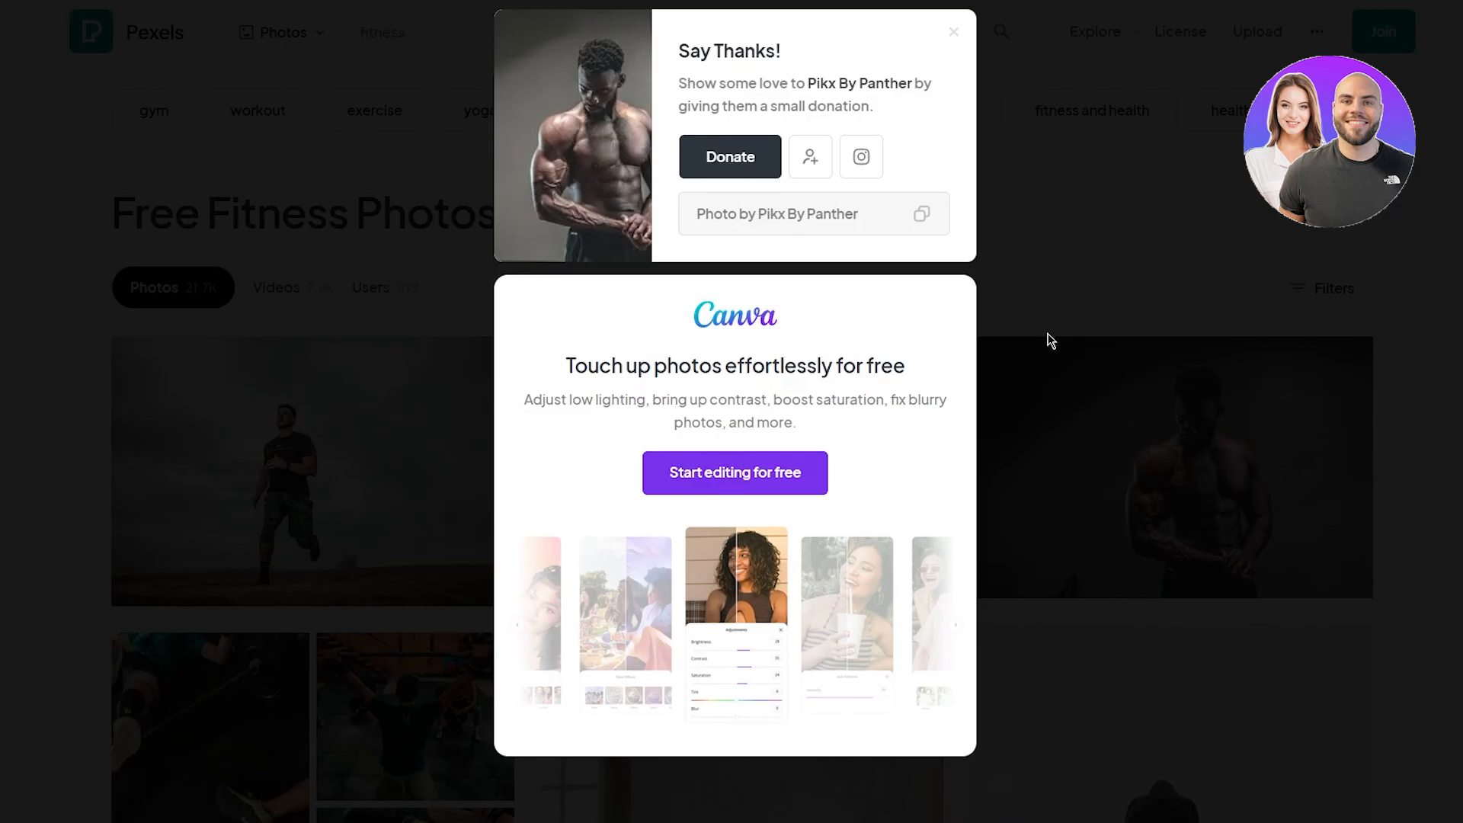
left_click(1365, 221)
- Download the photo of the man in a black cap doing pull-ups and dismiss the donation dialog
scroll(1375, 391, "down", 8)
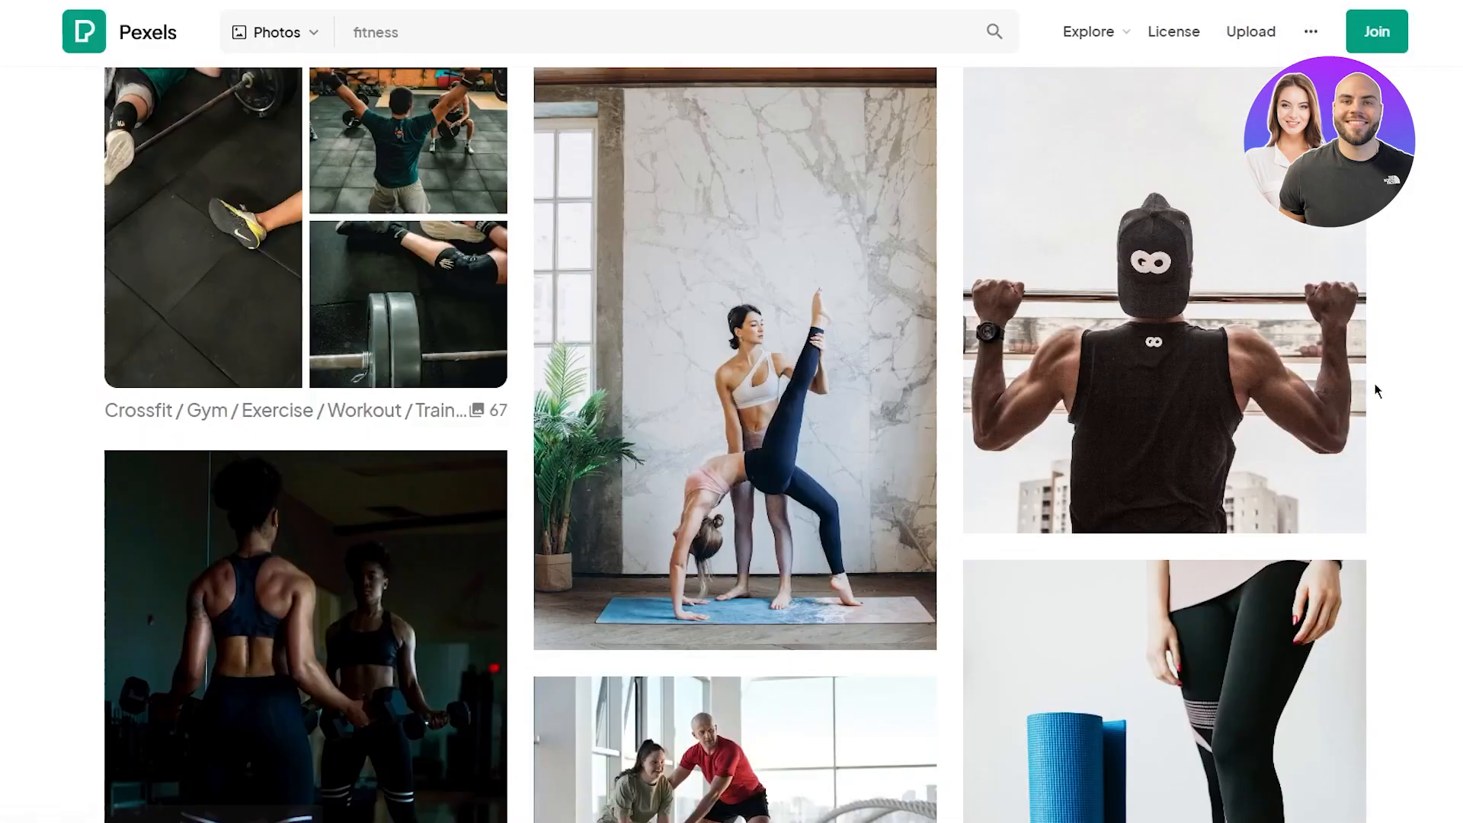
left_click(1336, 481)
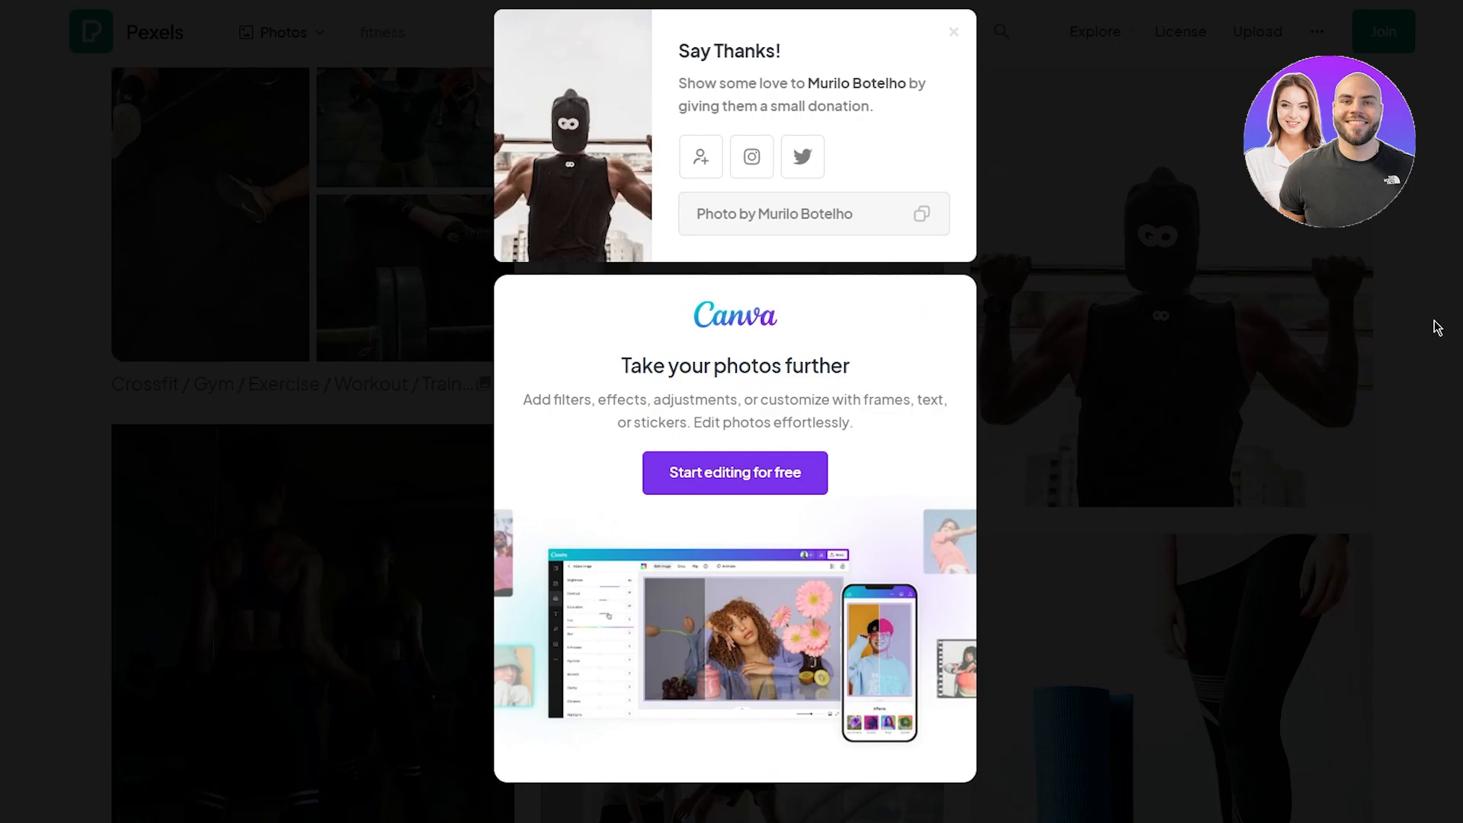
left_click(1356, 269)
- Browse further fitness results, download the black-and-white photo of the man lifting a dumbbell, and dismiss the donation dialog
scroll(1355, 270, "down", 6)
scroll(1237, 300, "down", 12)
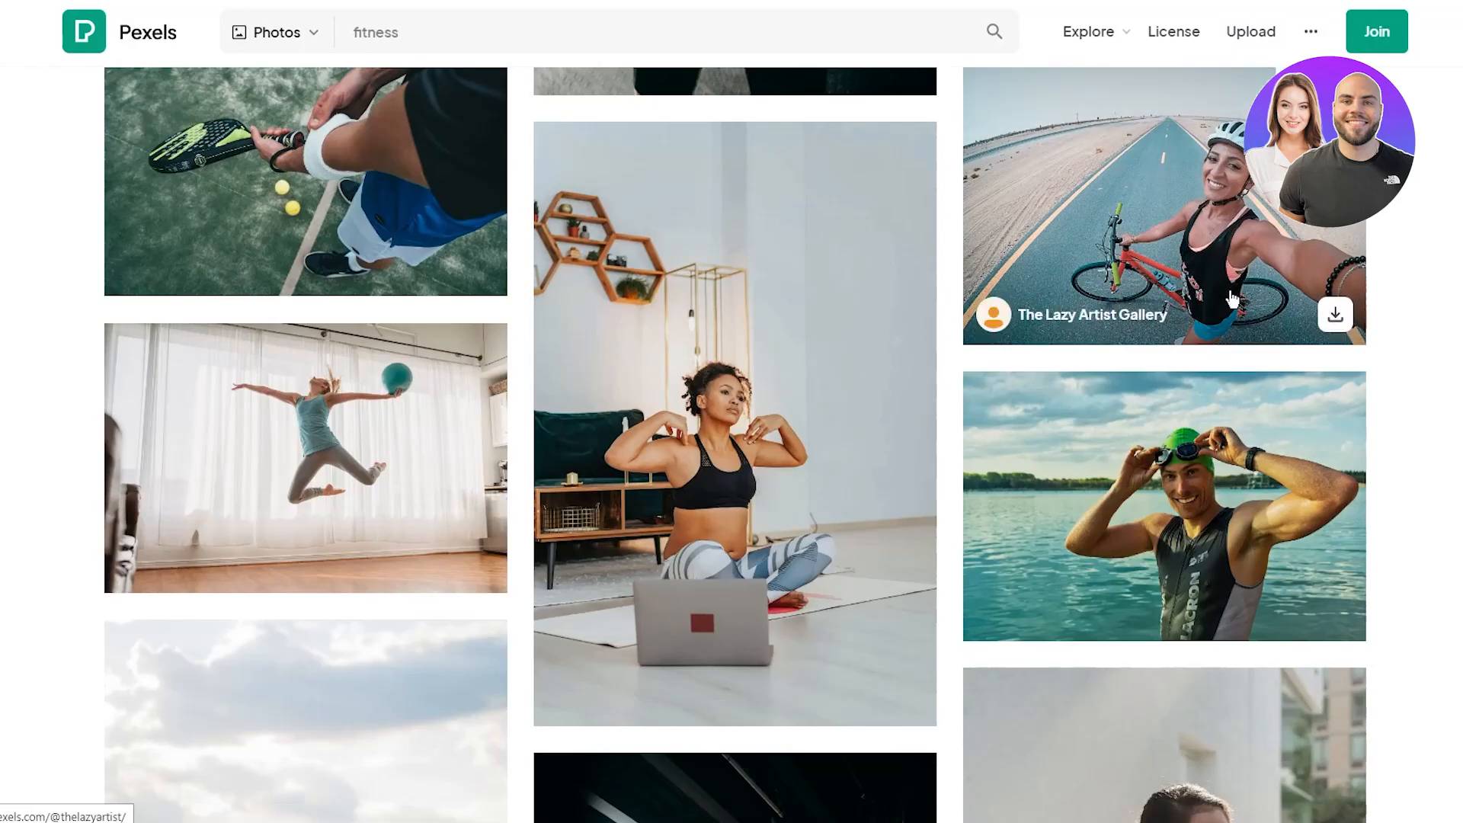
scroll(1342, 261, "down", 6)
scroll(1342, 258, "down", 10)
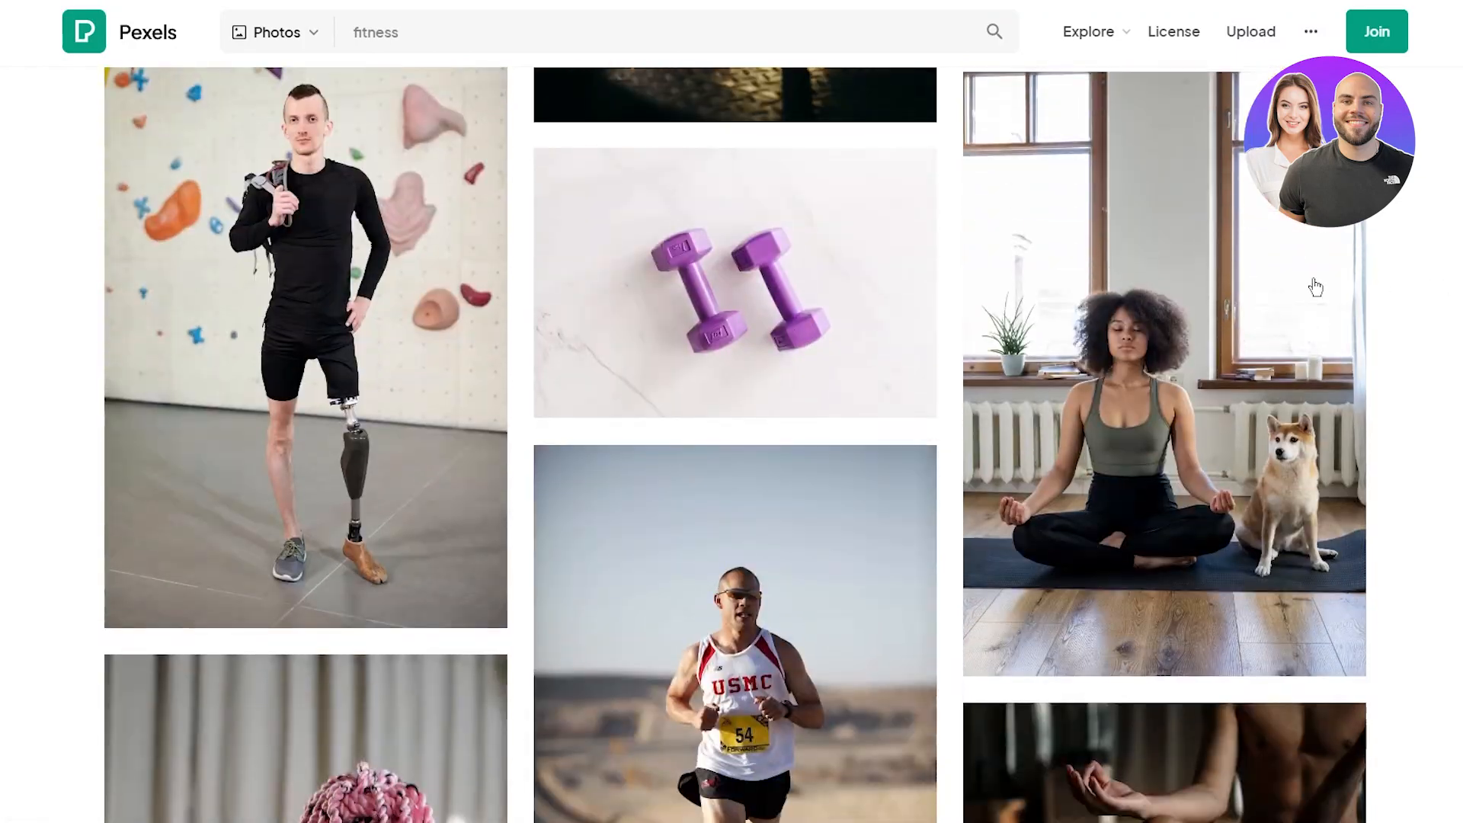
scroll(74, 373, "down", 9)
scroll(74, 373, "down", 10)
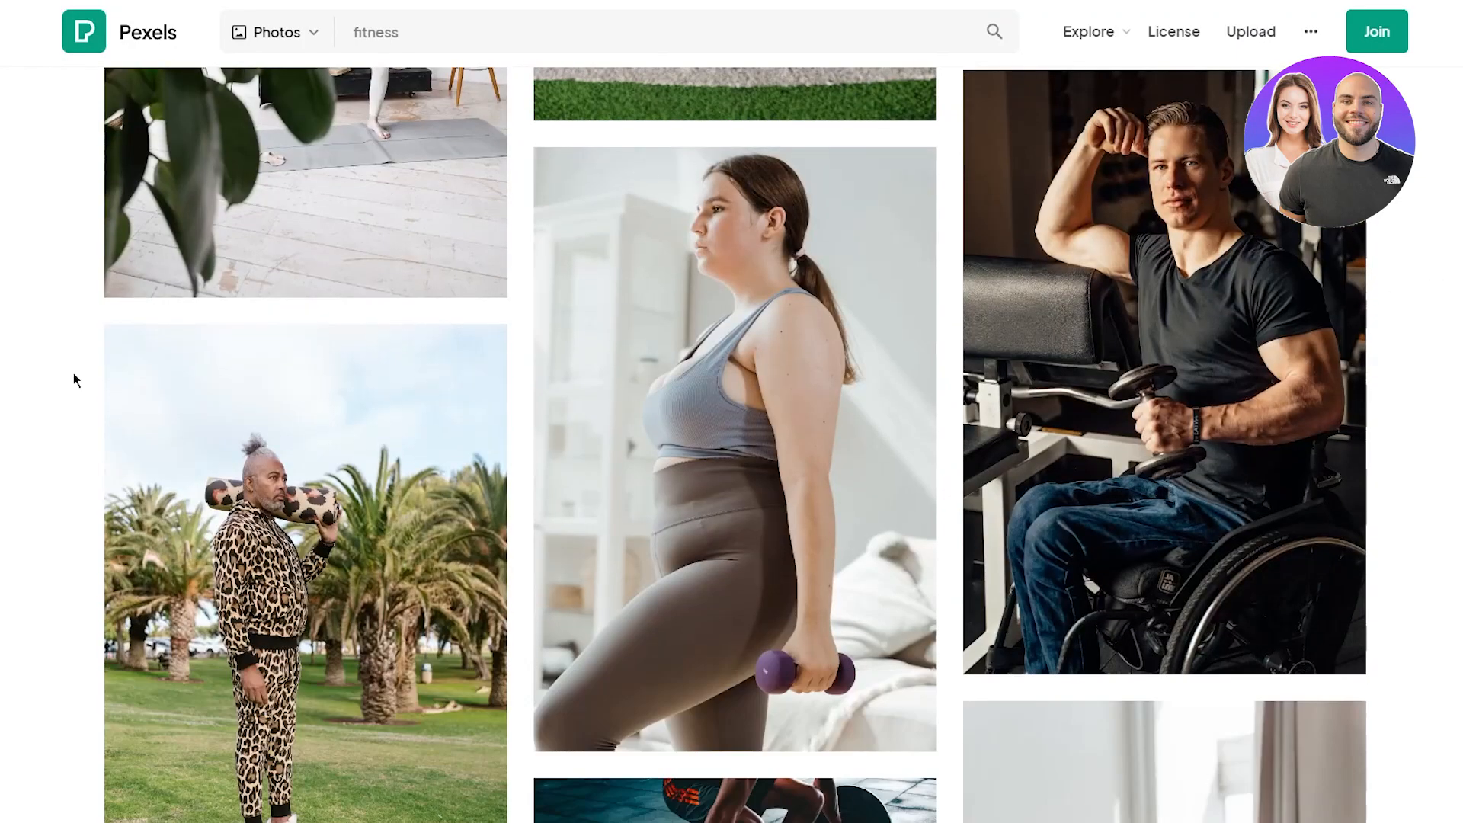
scroll(74, 373, "down", 5)
scroll(73, 373, "down", 7)
scroll(73, 371, "down", 9)
scroll(74, 372, "down", 14)
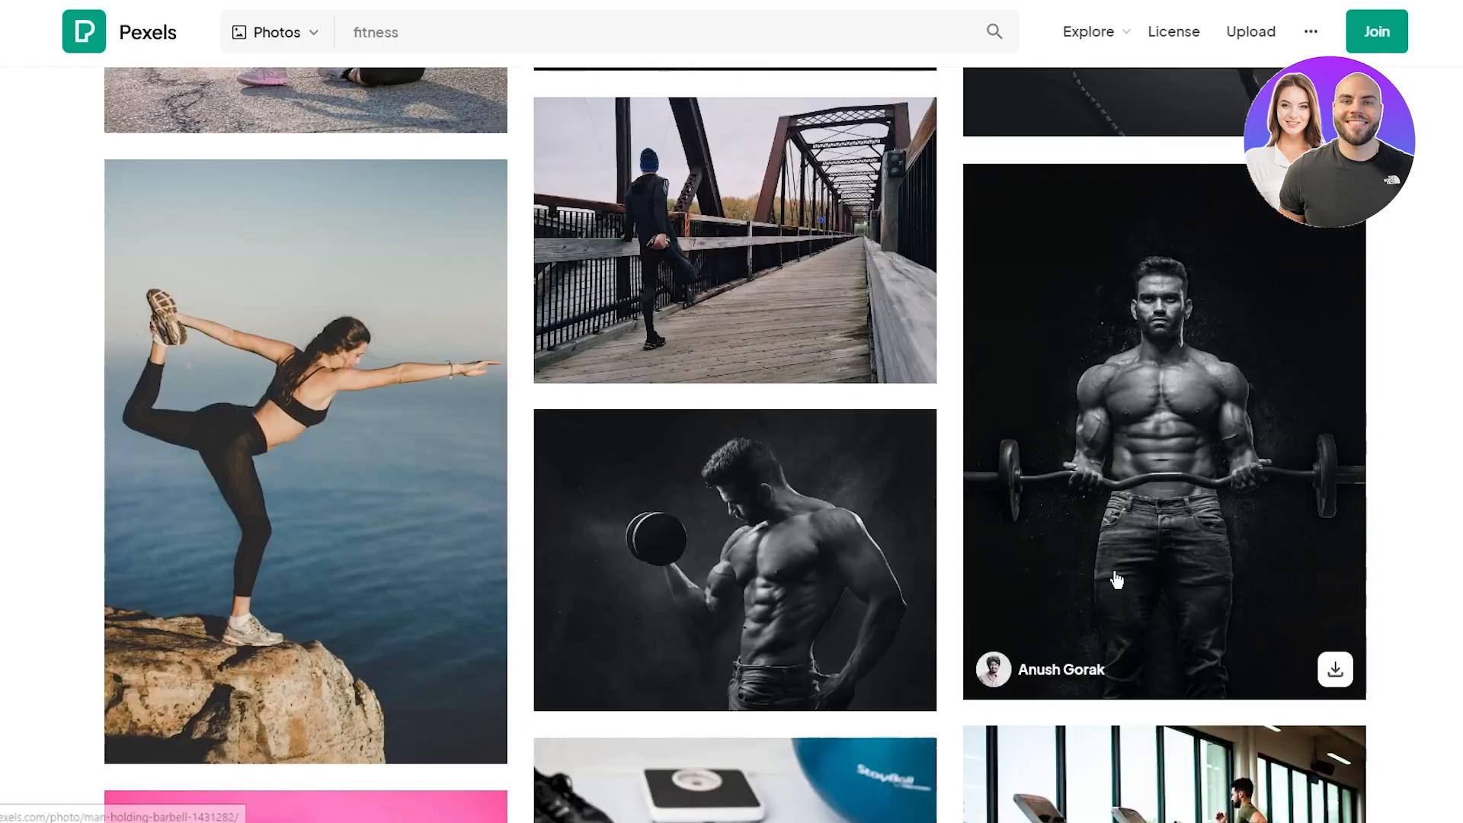
left_click(891, 676)
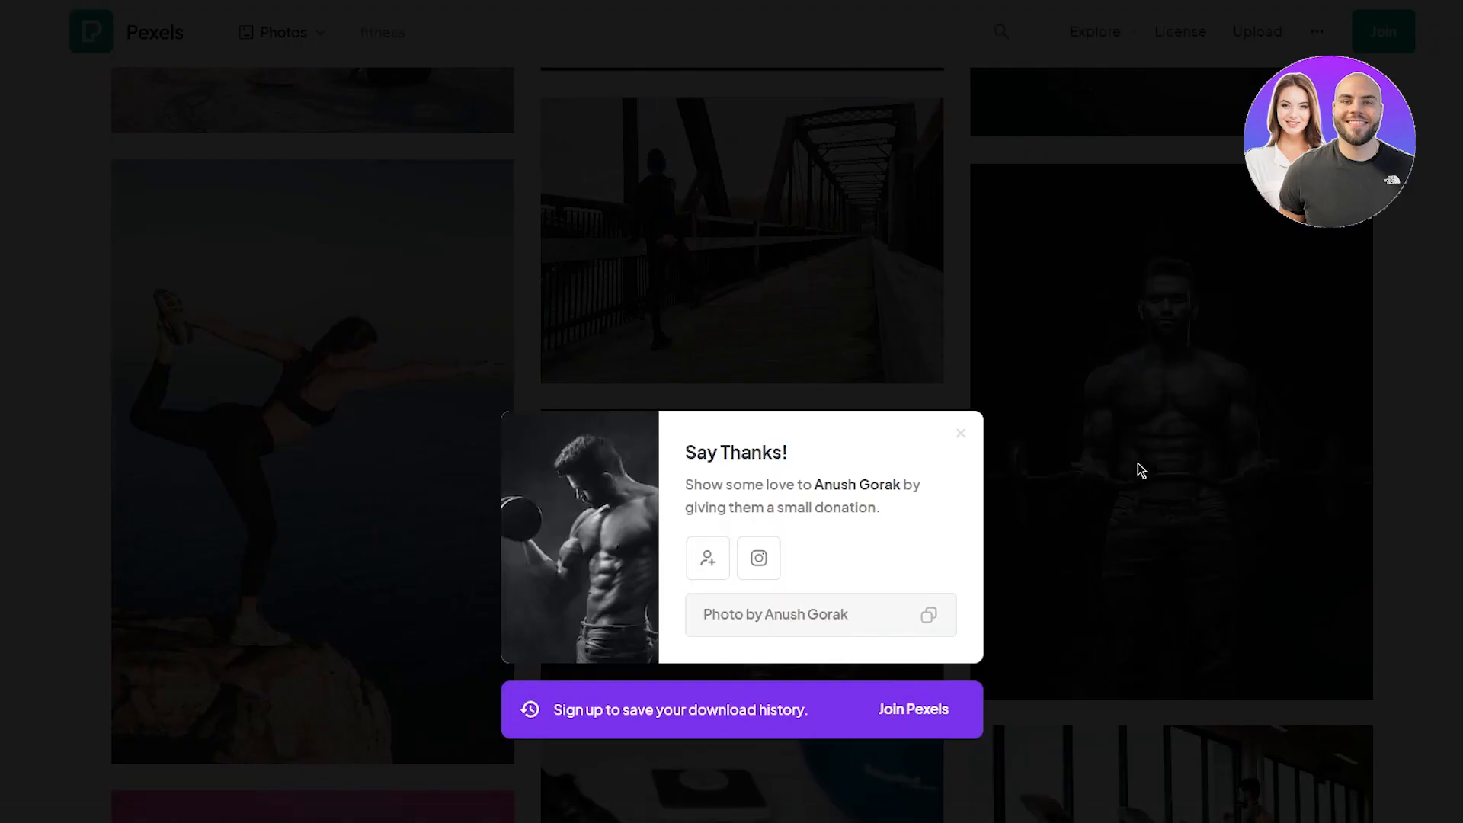
left_click(1379, 356)
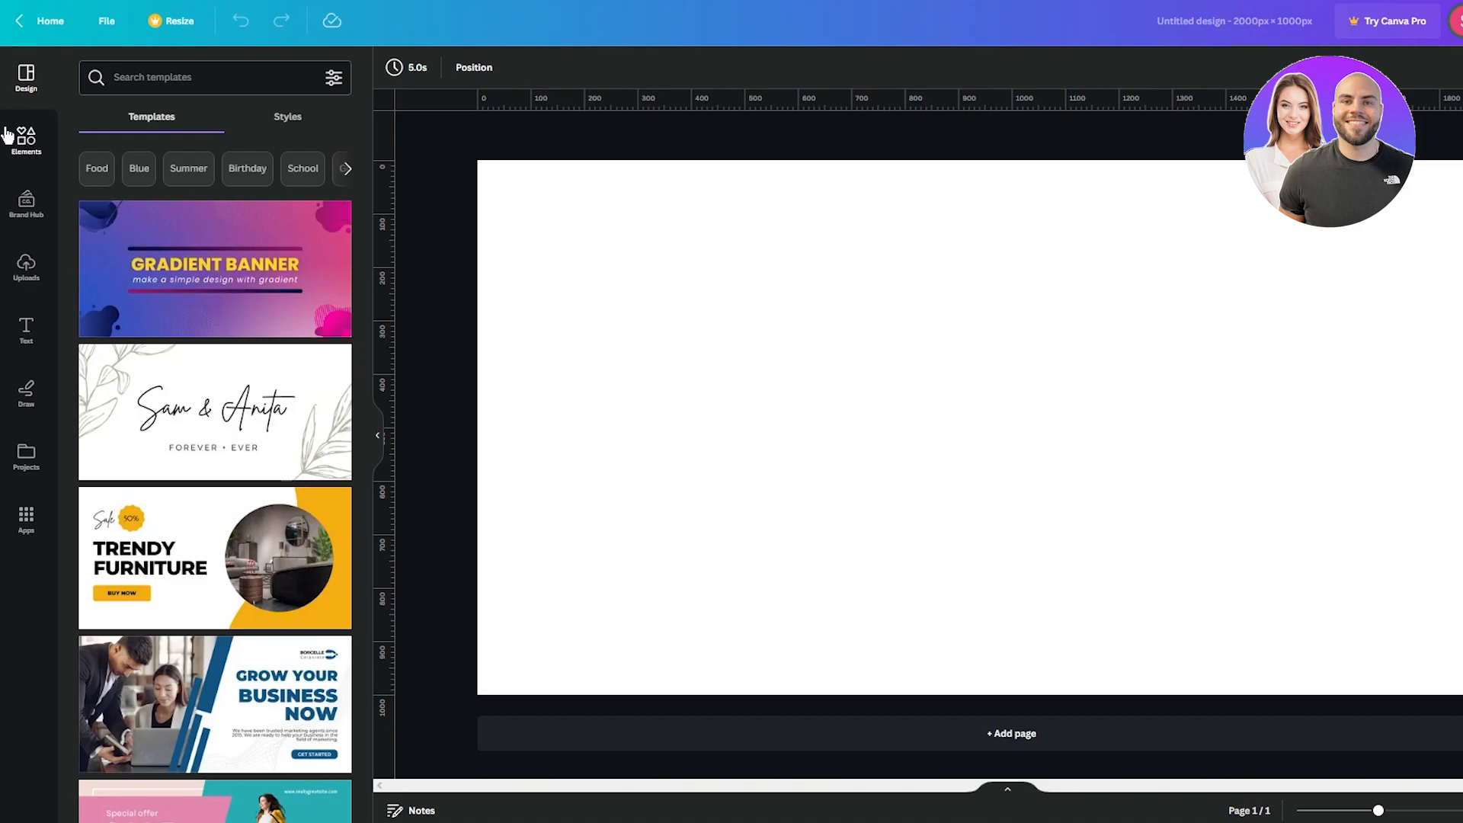
- Switch to the blank 2000 x 1000 px Canva design and upload the three downloaded fitness photos
left_click(16, 251)
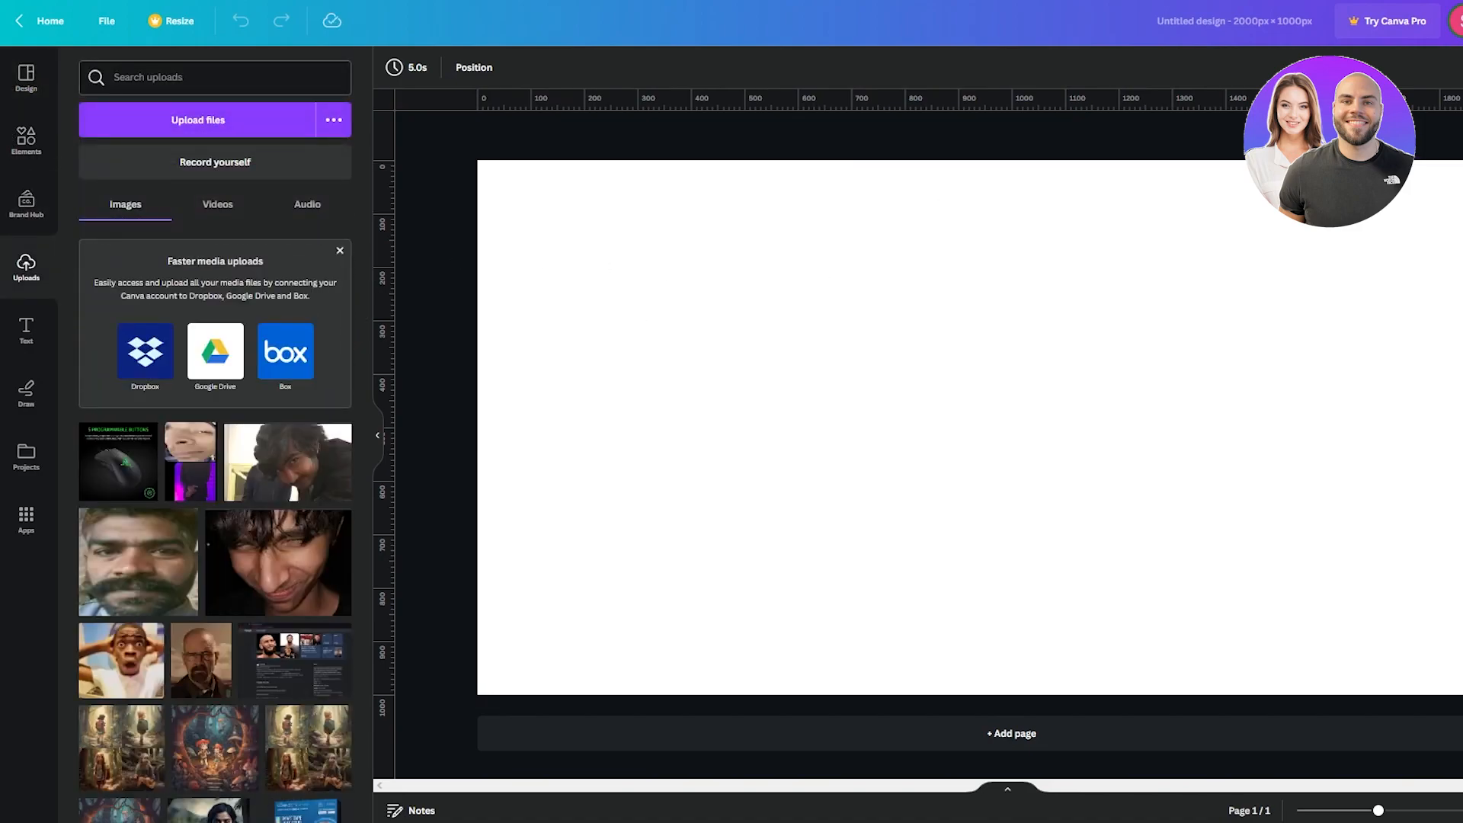
key("ctrl+j")
left_click_drag(1357, 66, 818, 326)
key("ctrl+j")
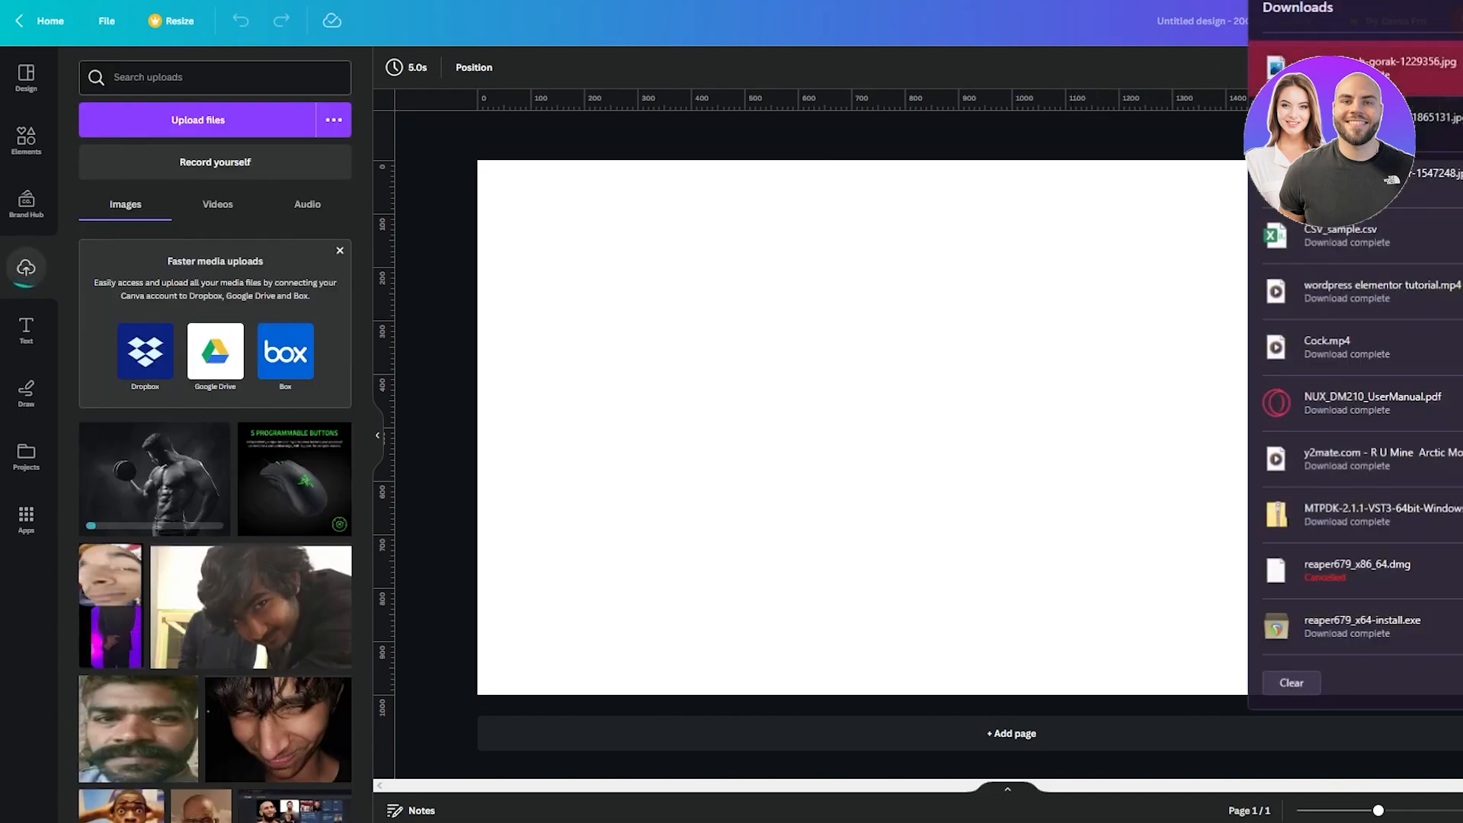
left_click_drag(1433, 127, 247, 433)
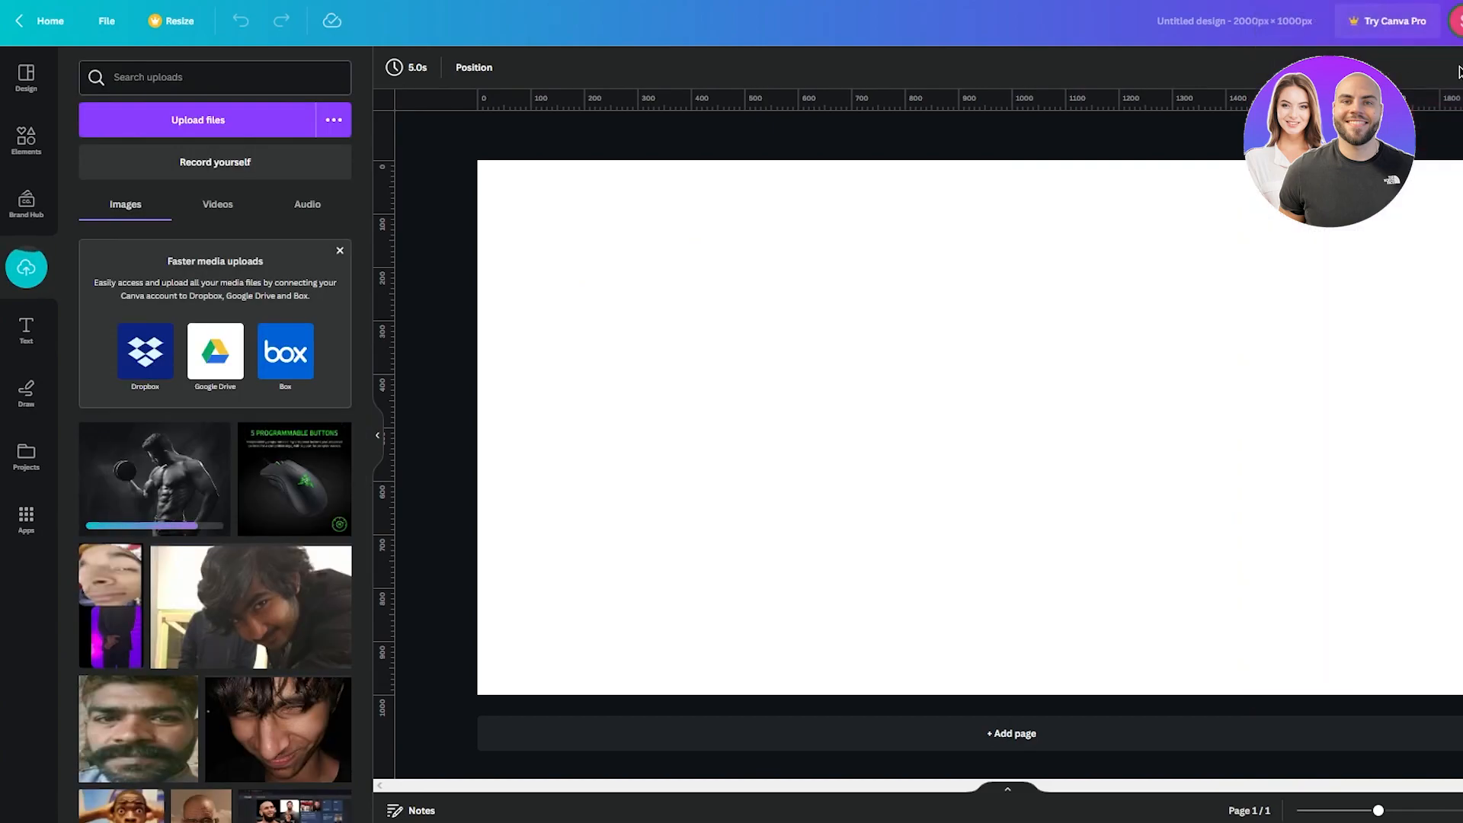
key("ctrl+j")
left_click_drag(1433, 126, 274, 501)
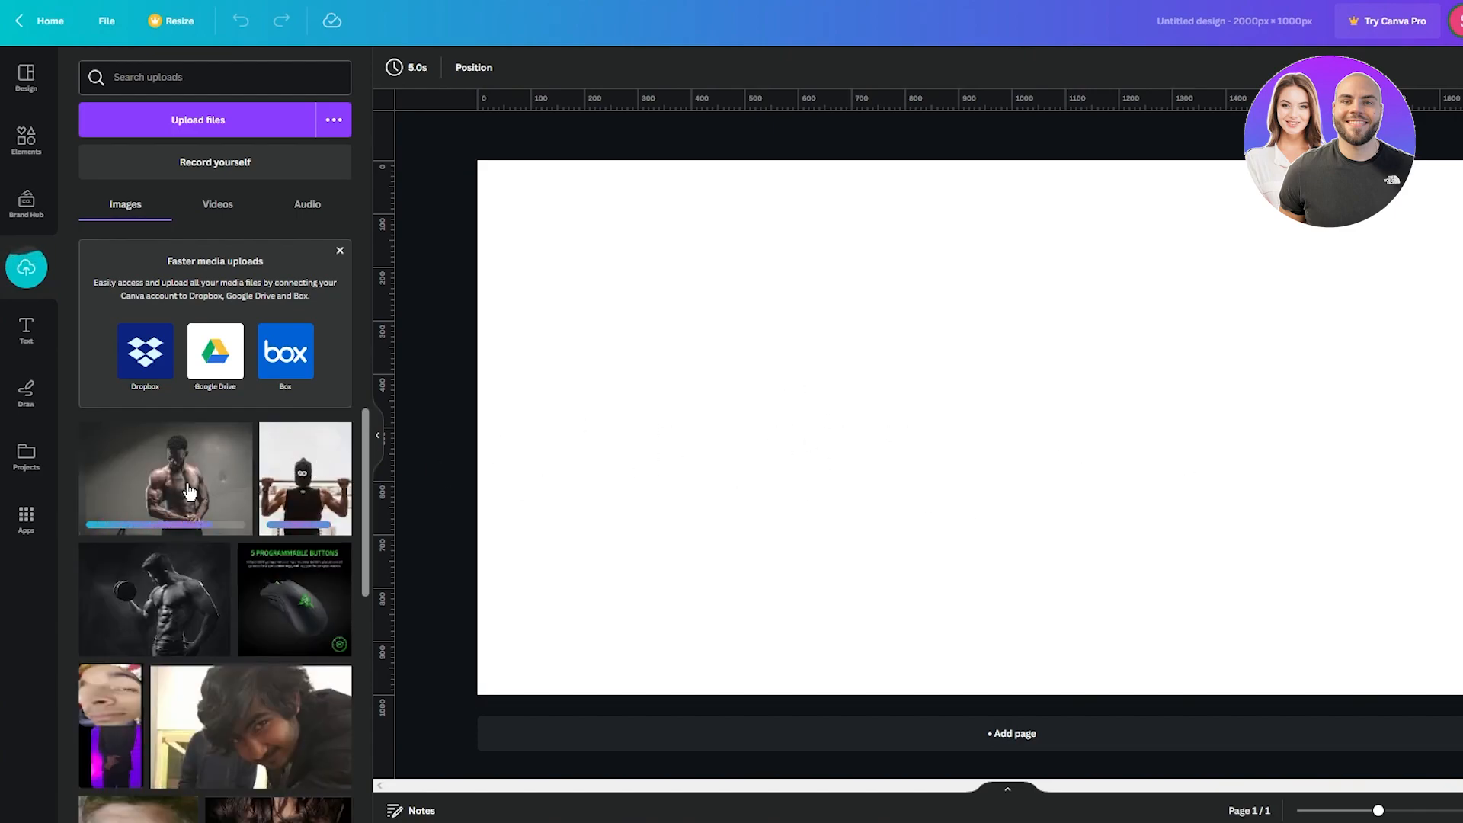
- Place the photo of the shirtless man flexing on the page and enlarge it to cover the whole page
left_click_drag(126, 495, 606, 273)
left_click_drag(830, 341, 750, 304)
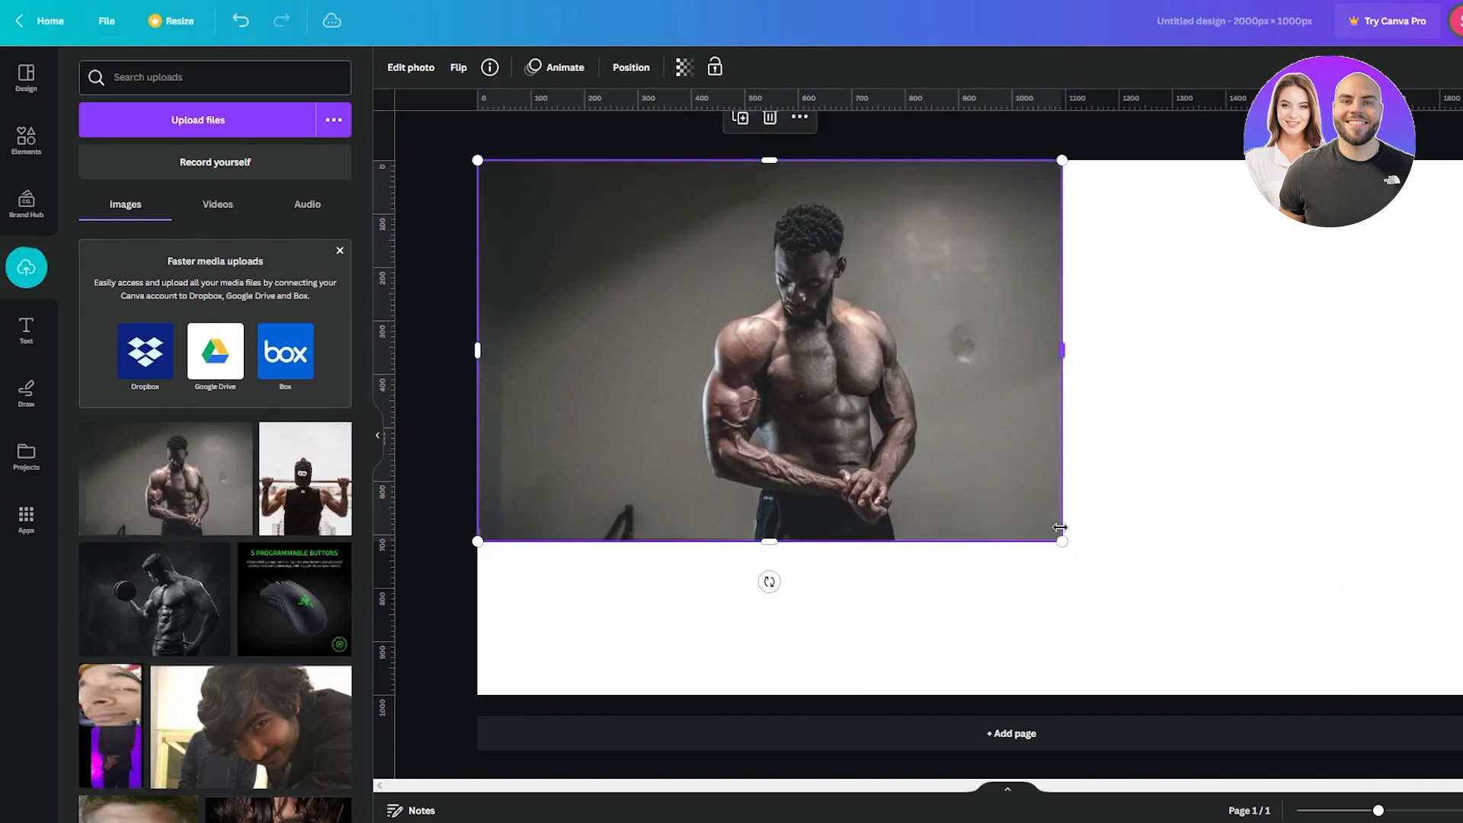
left_click_drag(1060, 530, 1032, 695)
left_click_drag(1073, 236, 1072, 290)
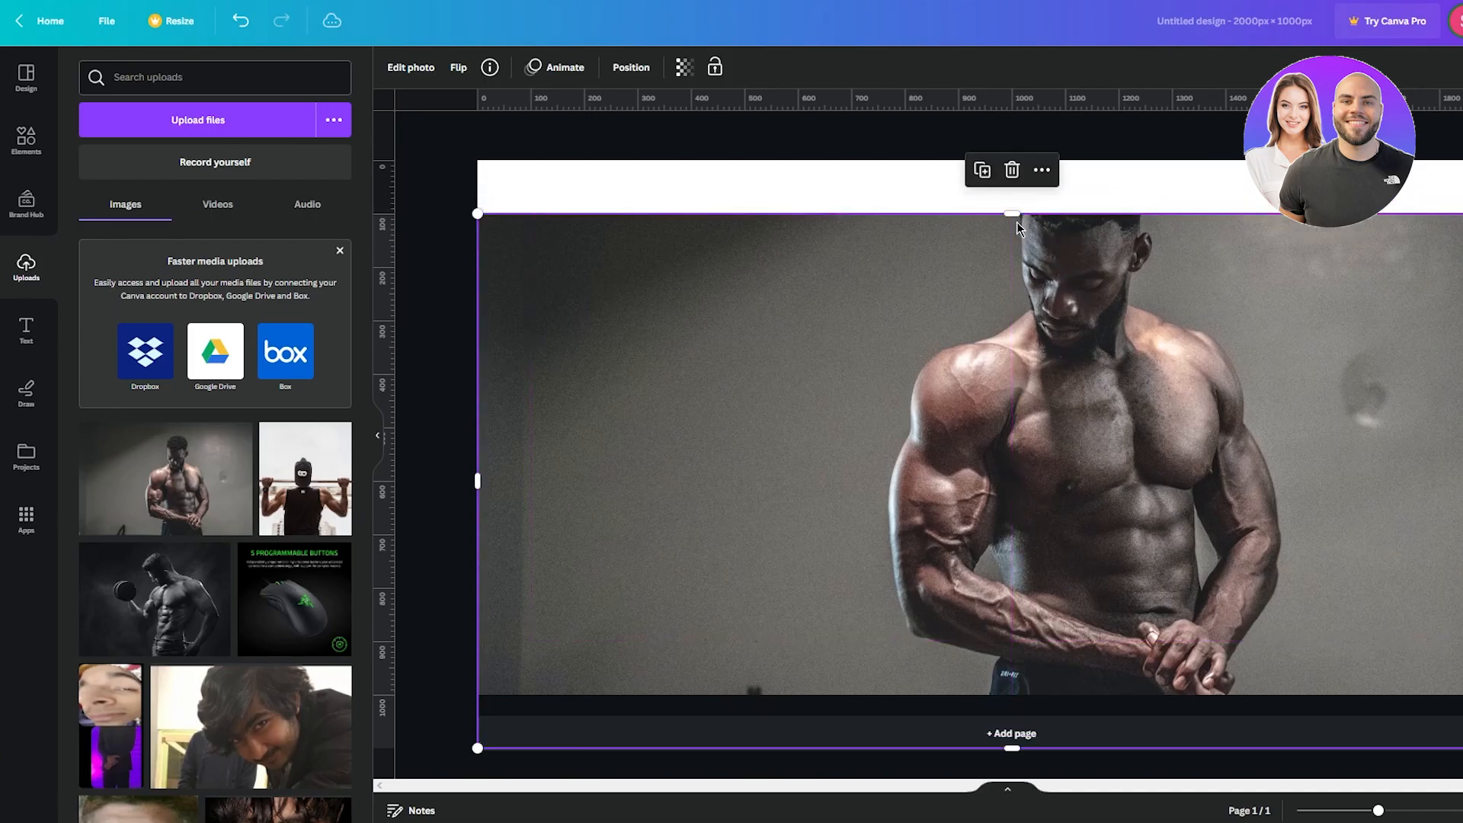
left_click_drag(1015, 212, 1012, 160)
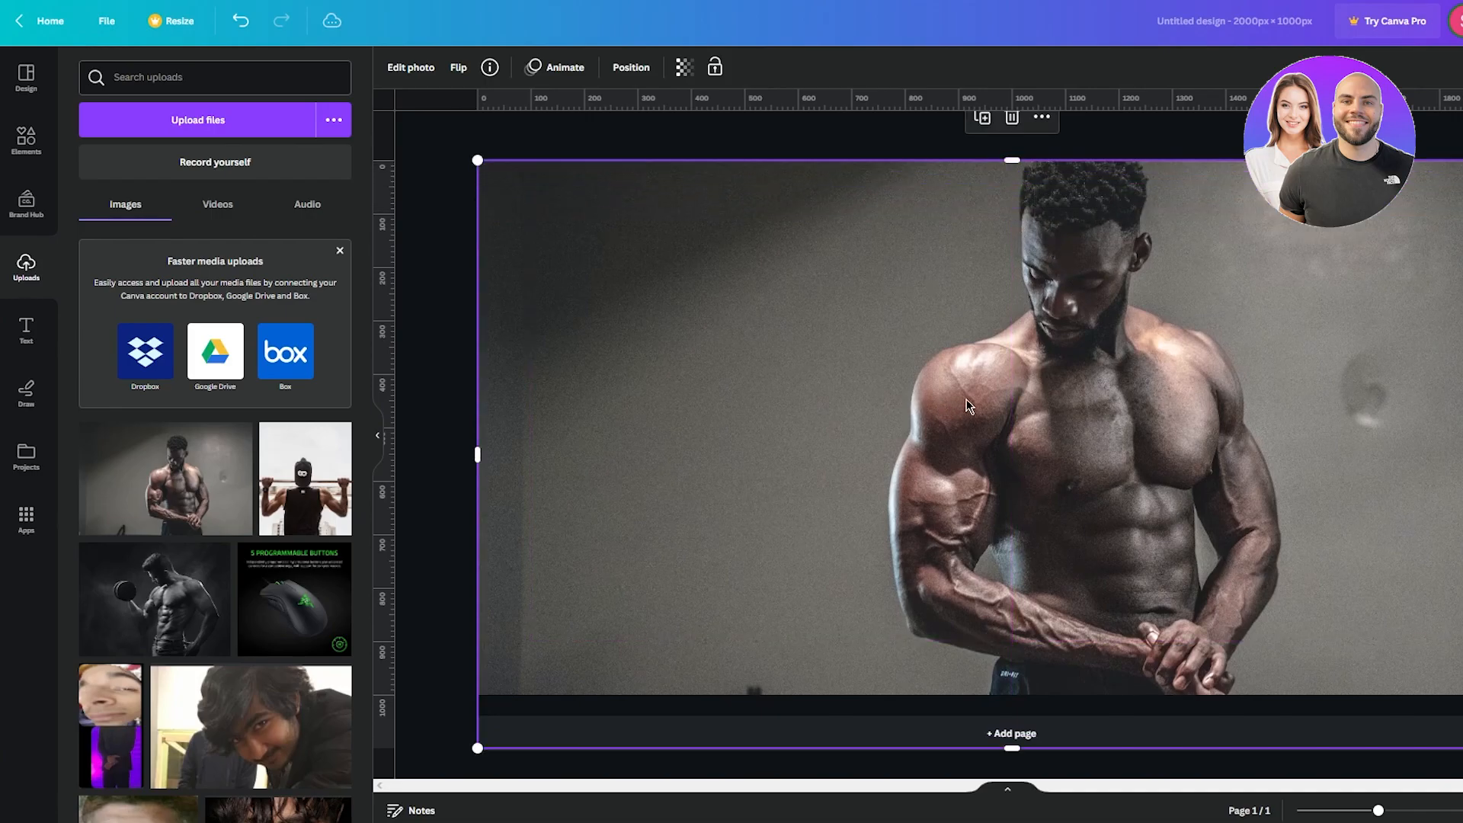
left_click_drag(477, 455, 429, 455)
left_click_drag(1456, 455, 1462, 455)
left_click(1461, 404)
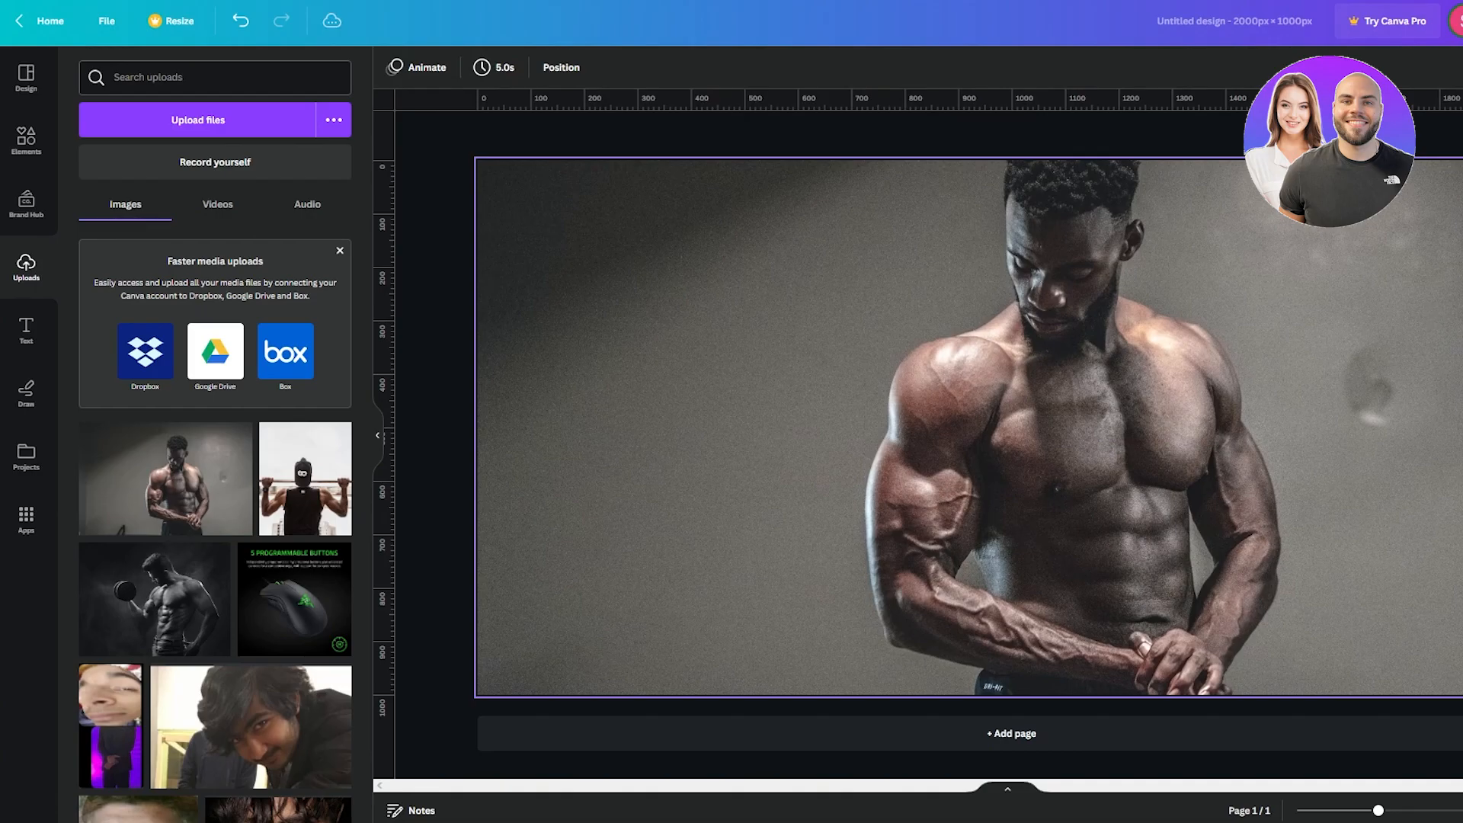
- Try to remove the background of the shirtless man's photo with Canva's BG Remover
left_click(973, 230)
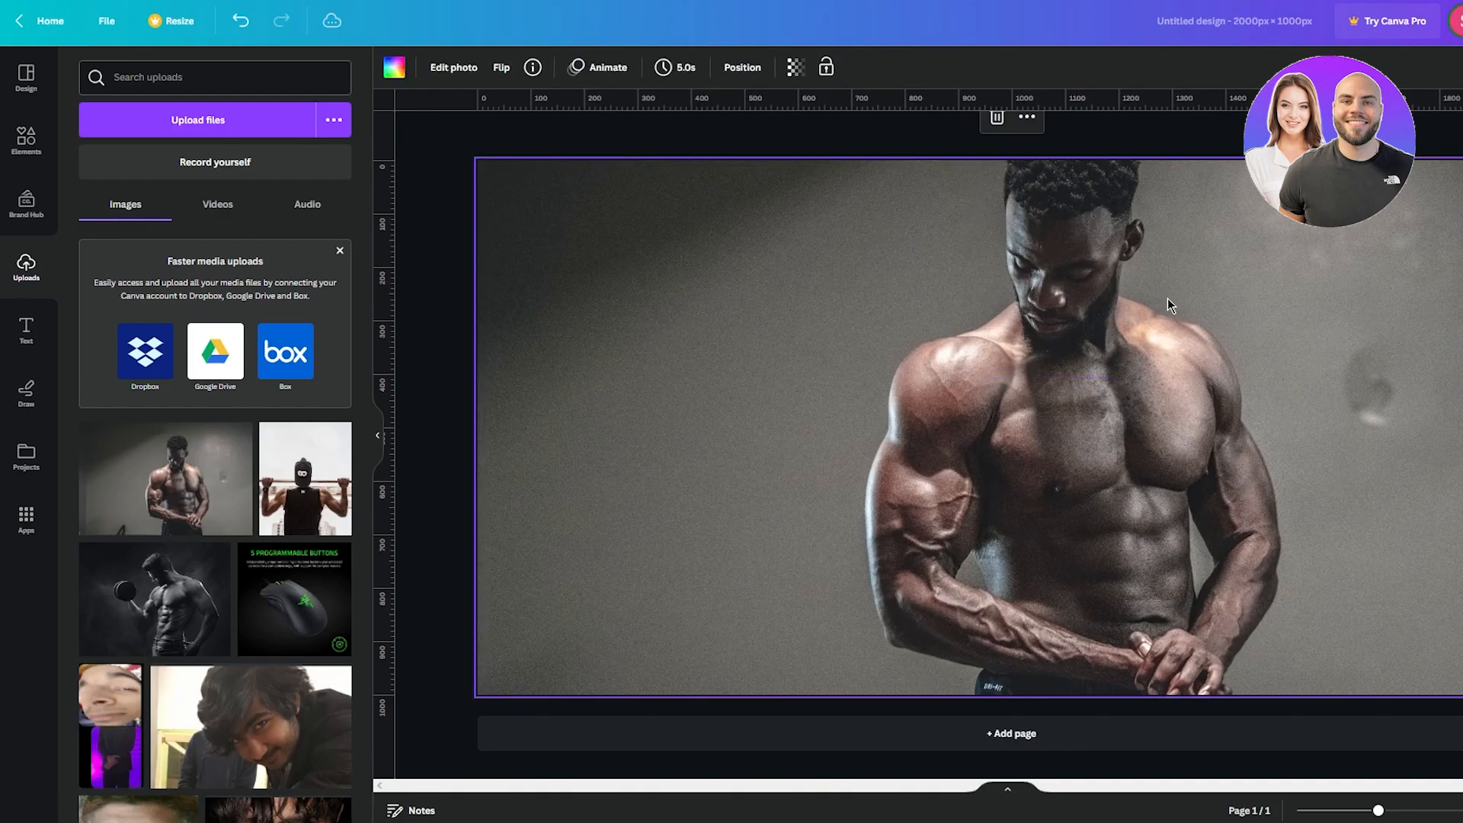
left_click(1461, 366)
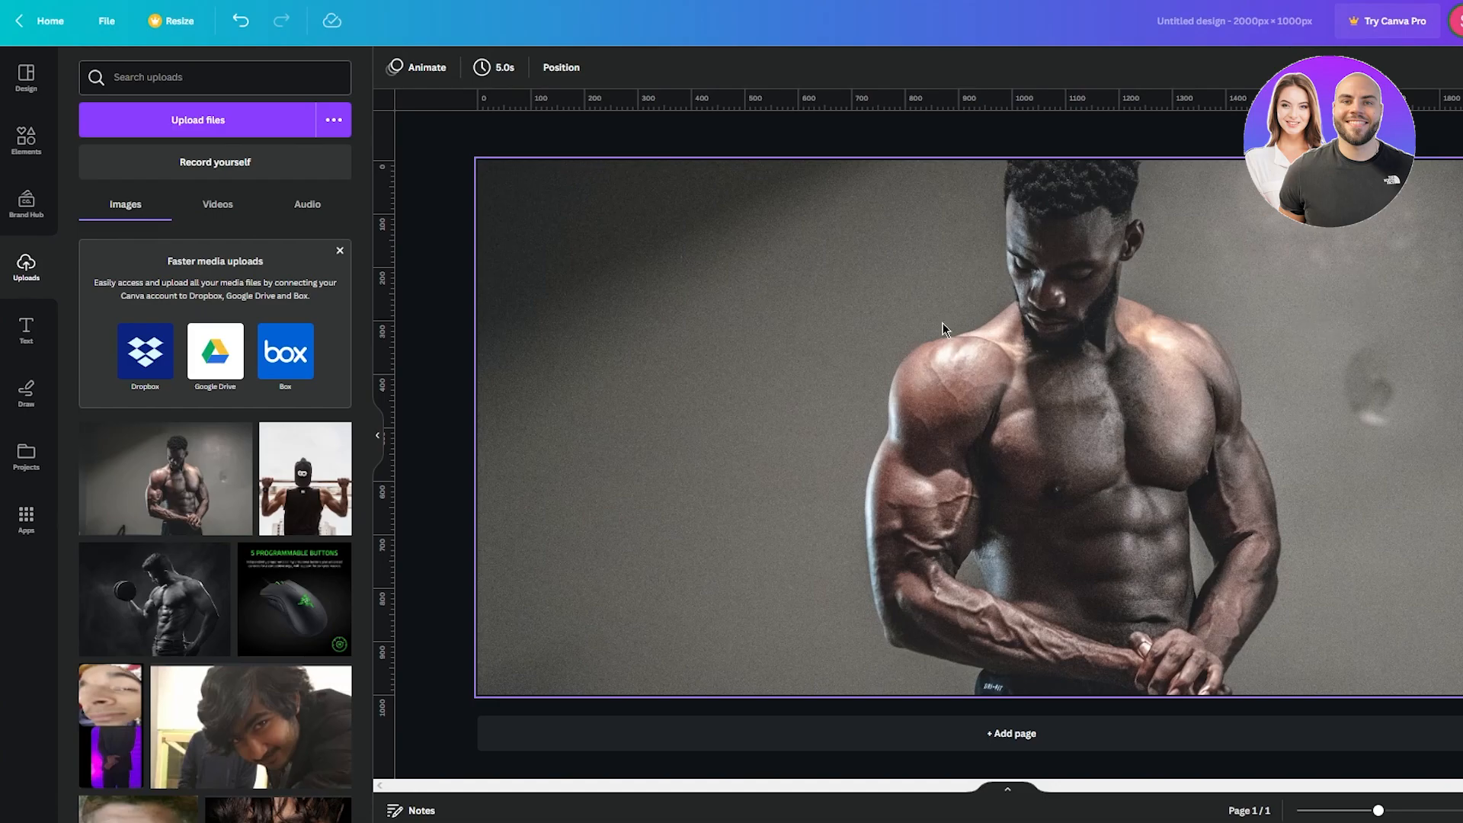
left_click(1046, 346)
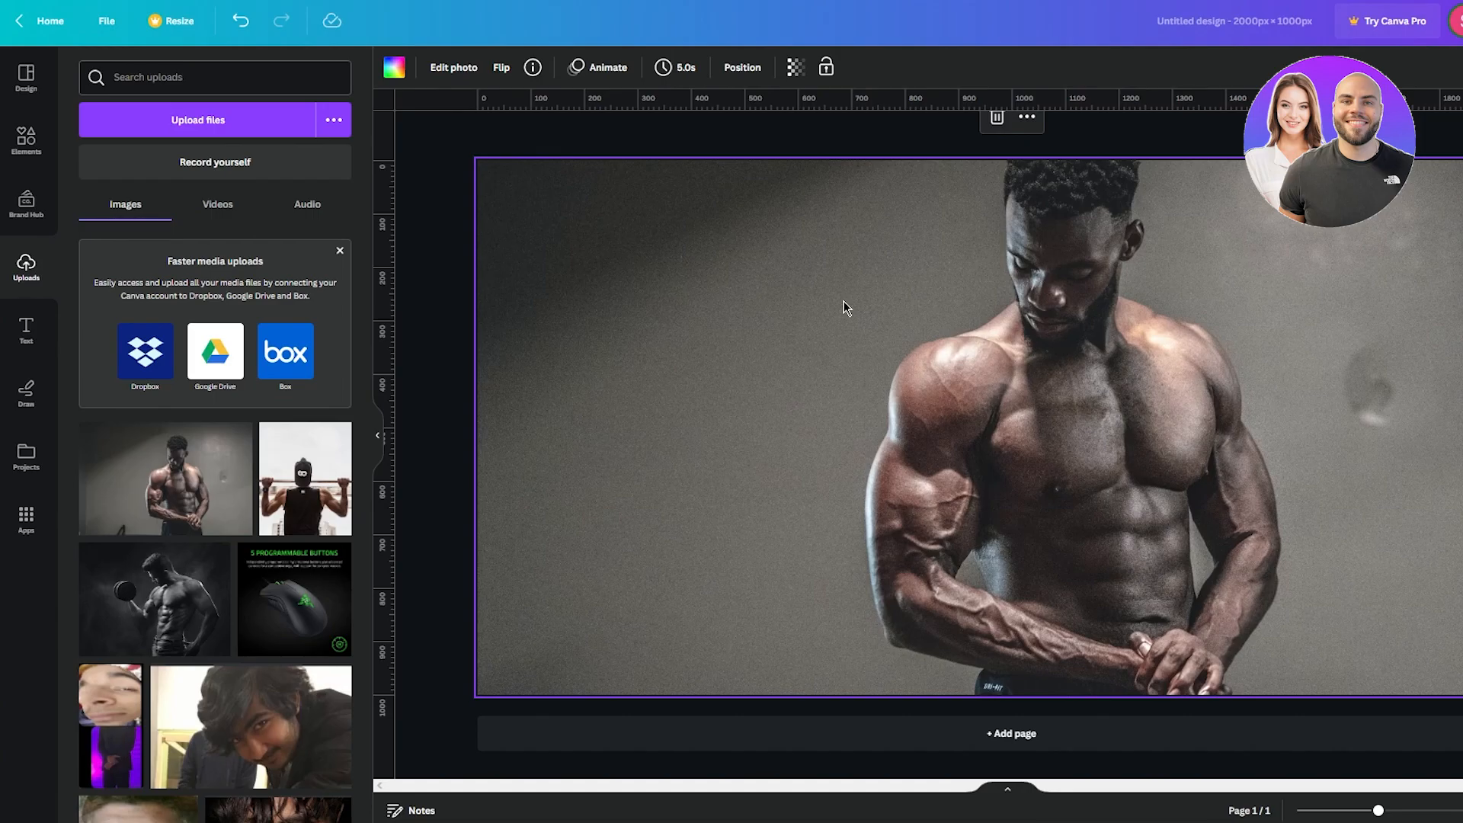
left_click(453, 68)
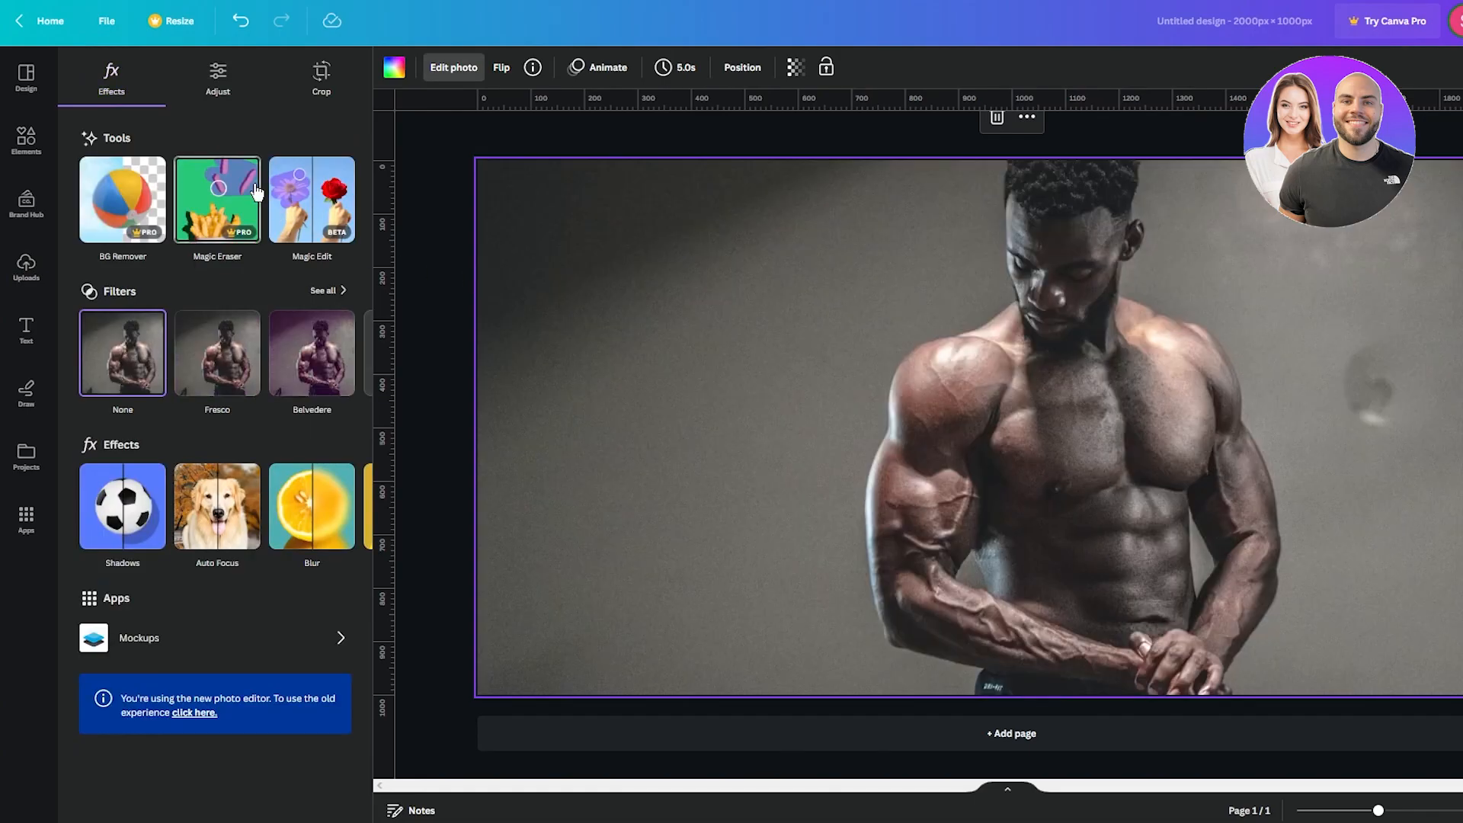
left_click(126, 215)
left_click(275, 254)
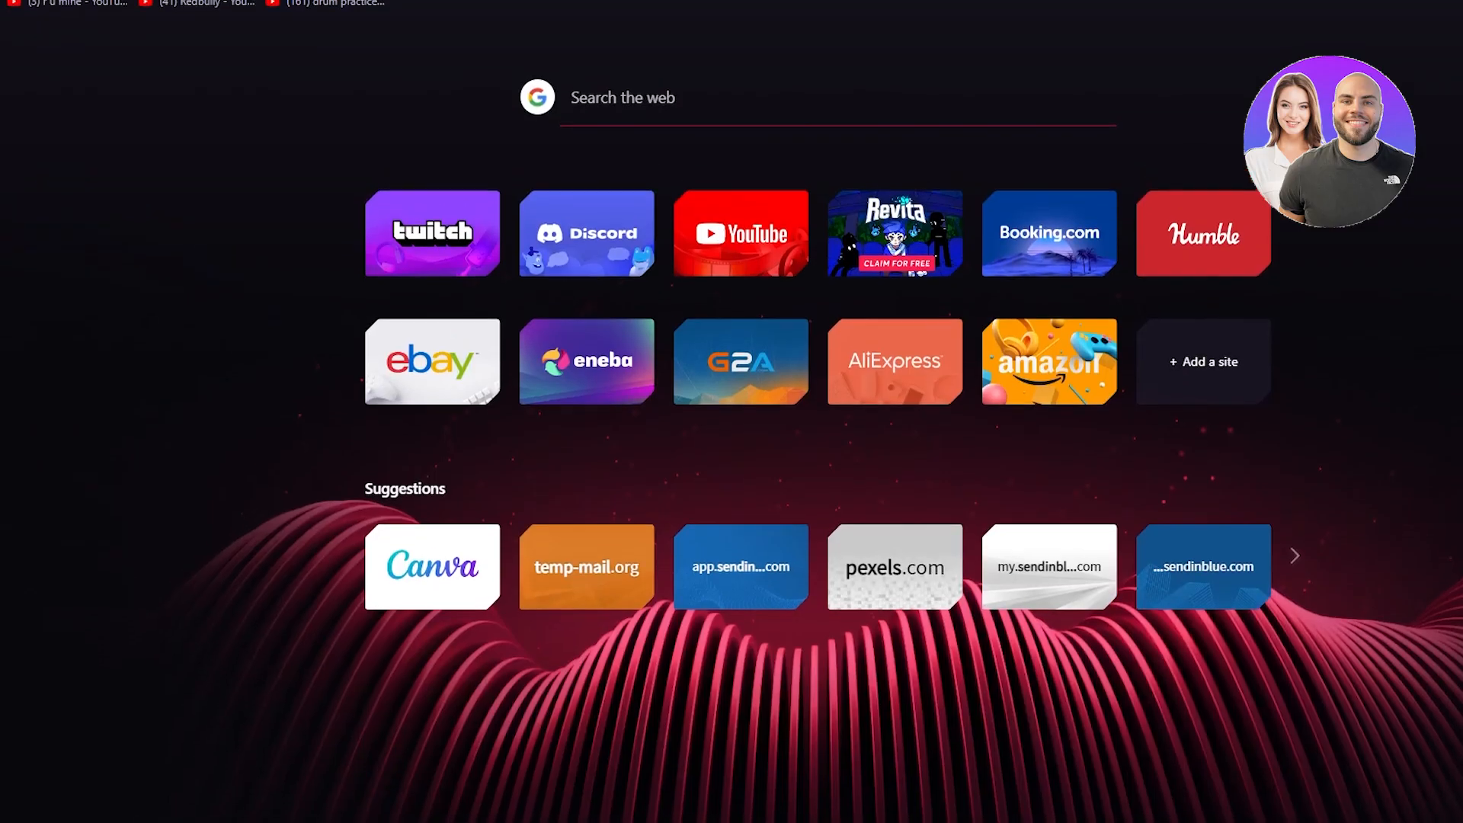
- Open the remove.bg website in the browser
left_click(735, 2)
type("remov")
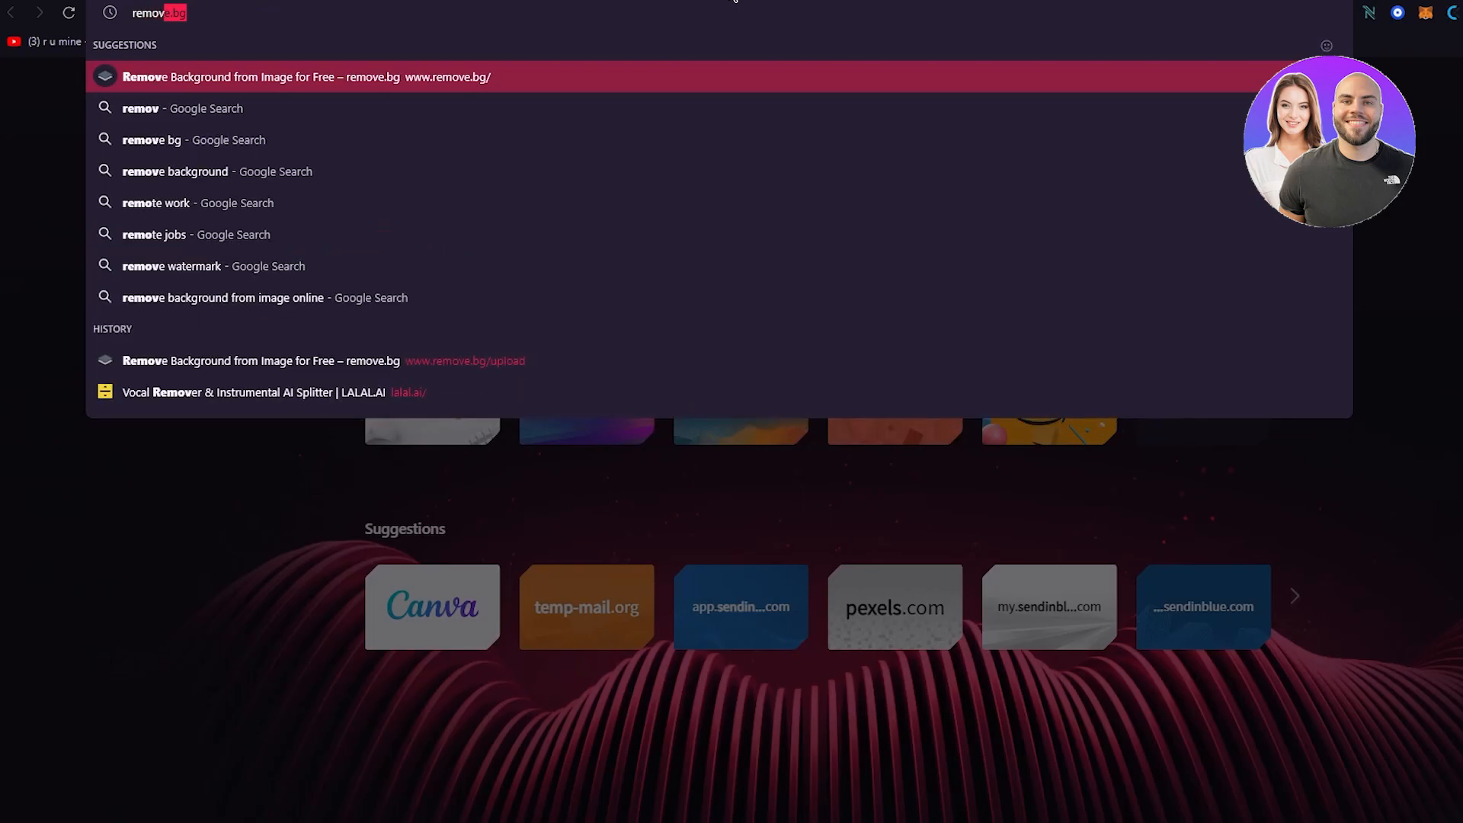
type("e.bg")
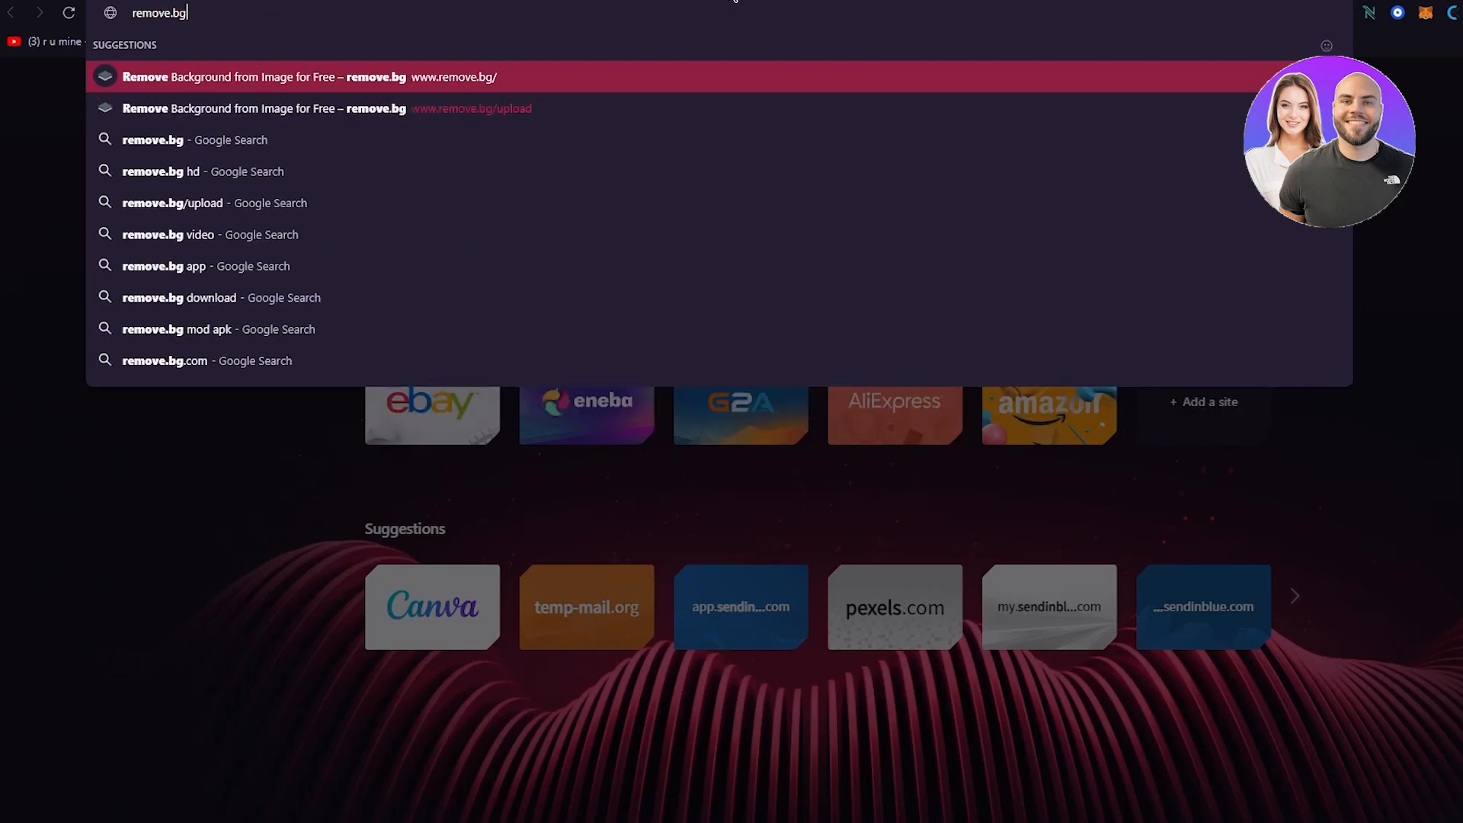
key("Return")
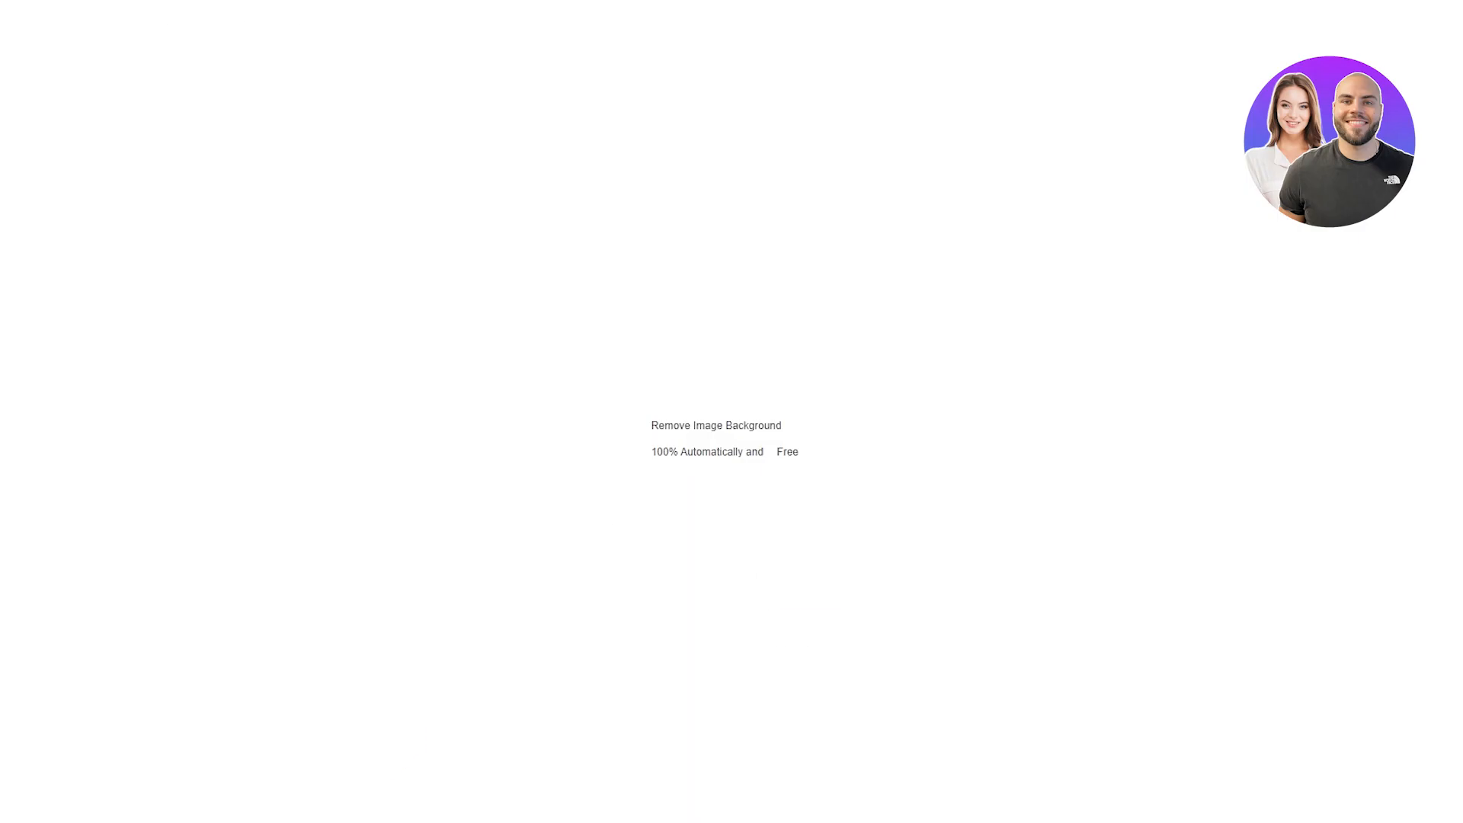
- Upload the downloaded photo of the shirtless man flexing to remove.bg and download the preview-size cut-out
left_click(894, 450)
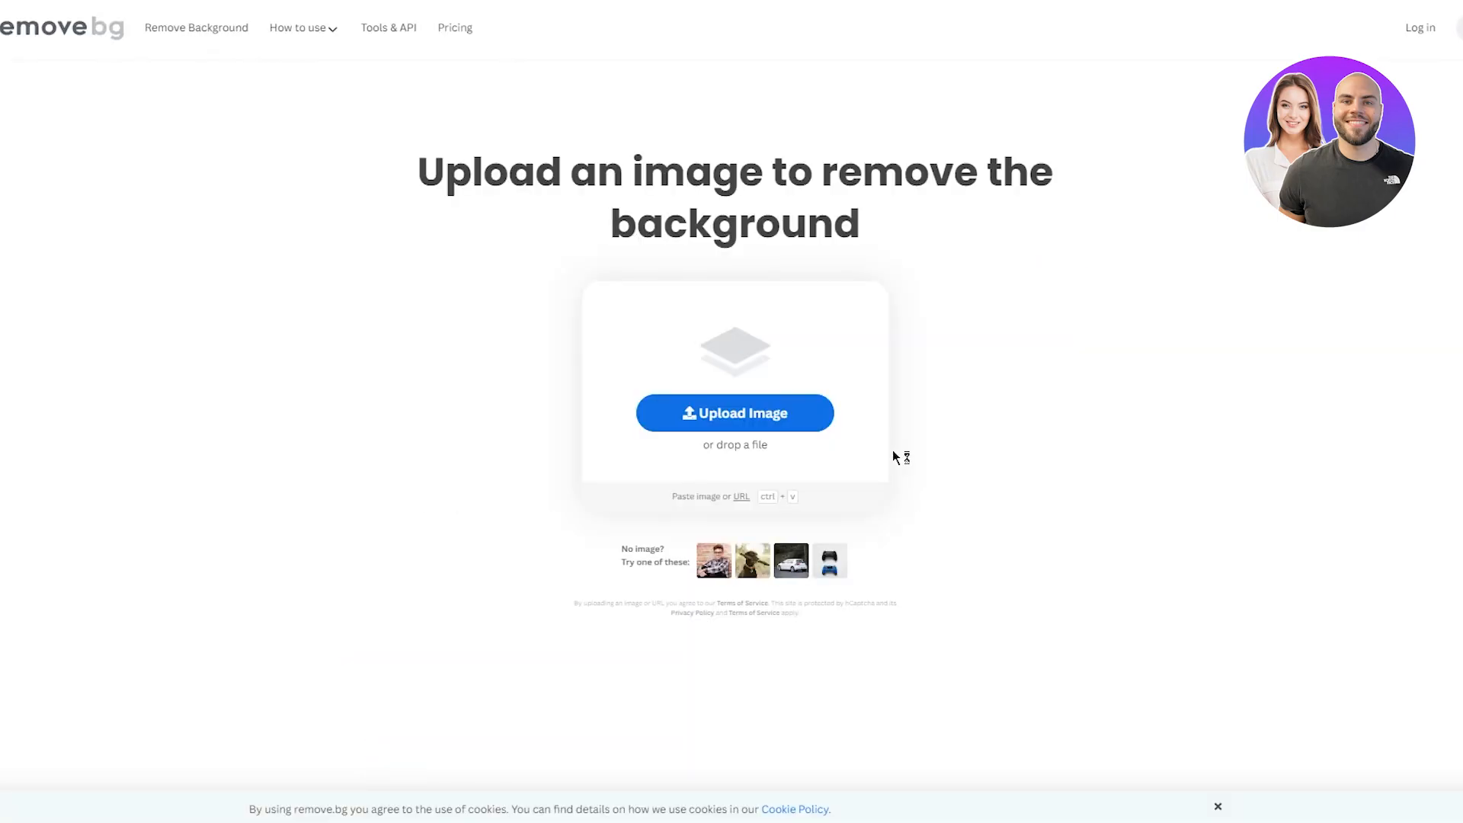
left_click(153, 39)
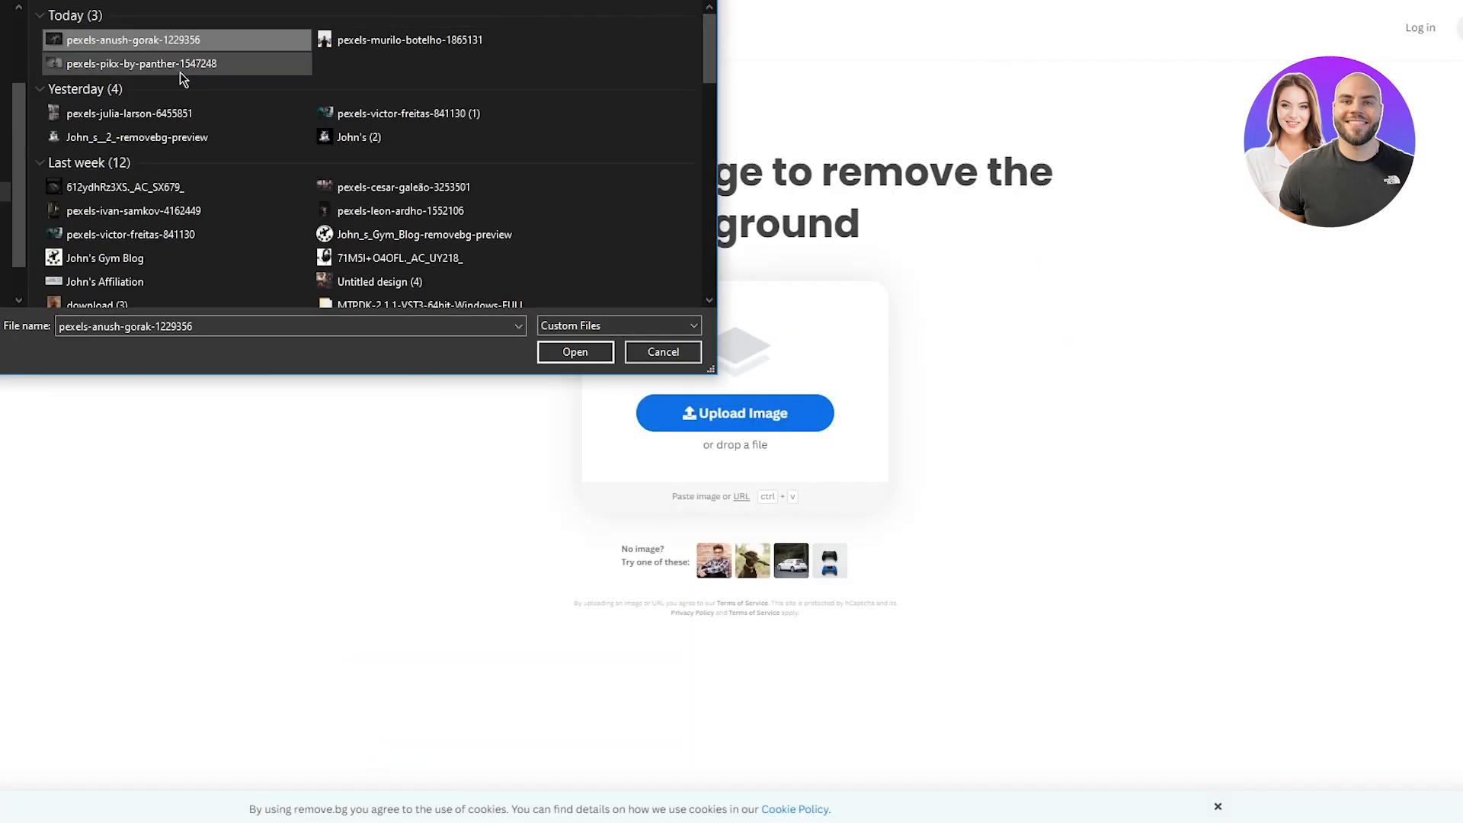
left_click(181, 73)
double_click(180, 72)
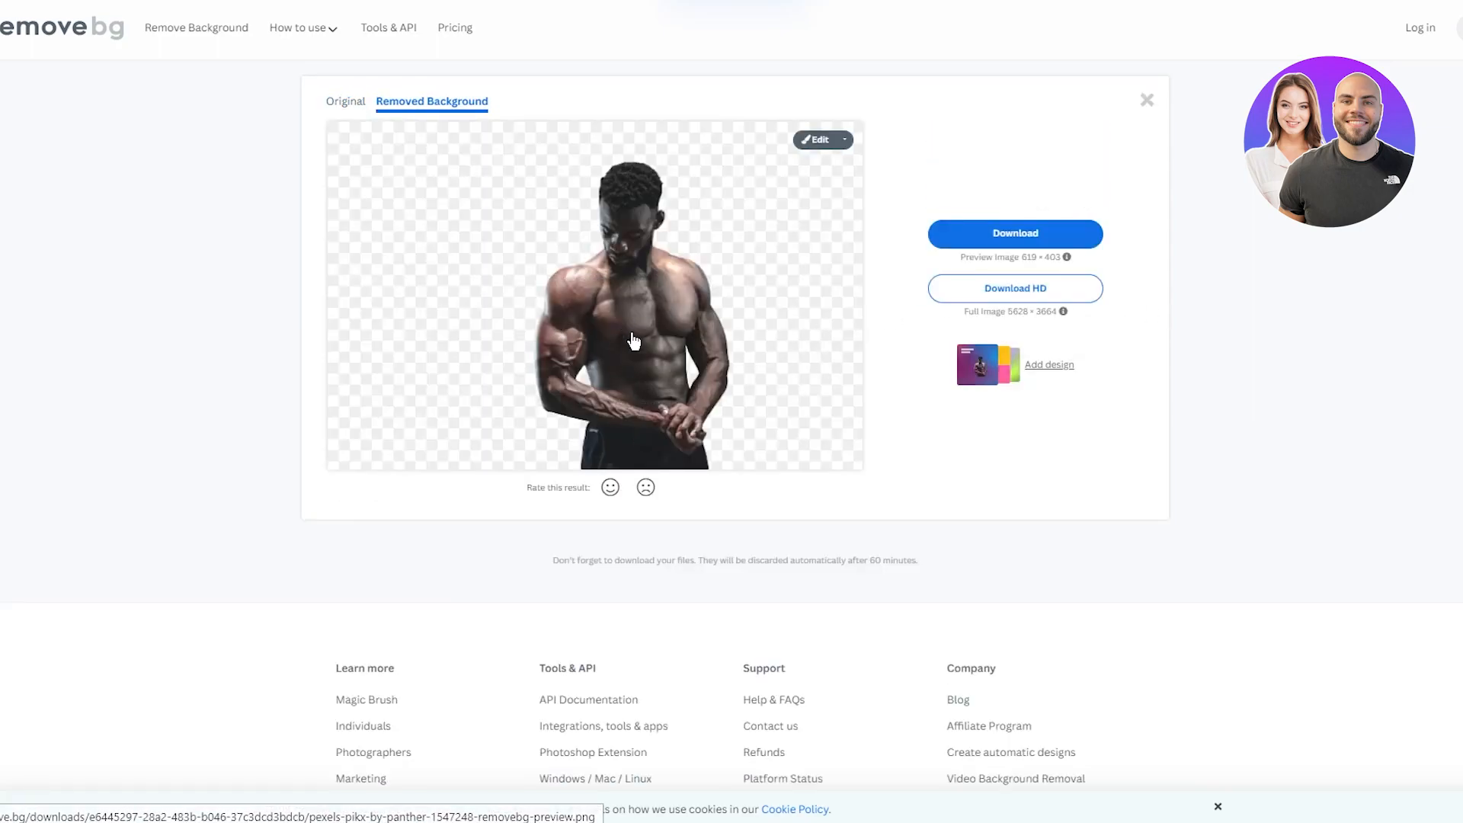
left_click(461, 314)
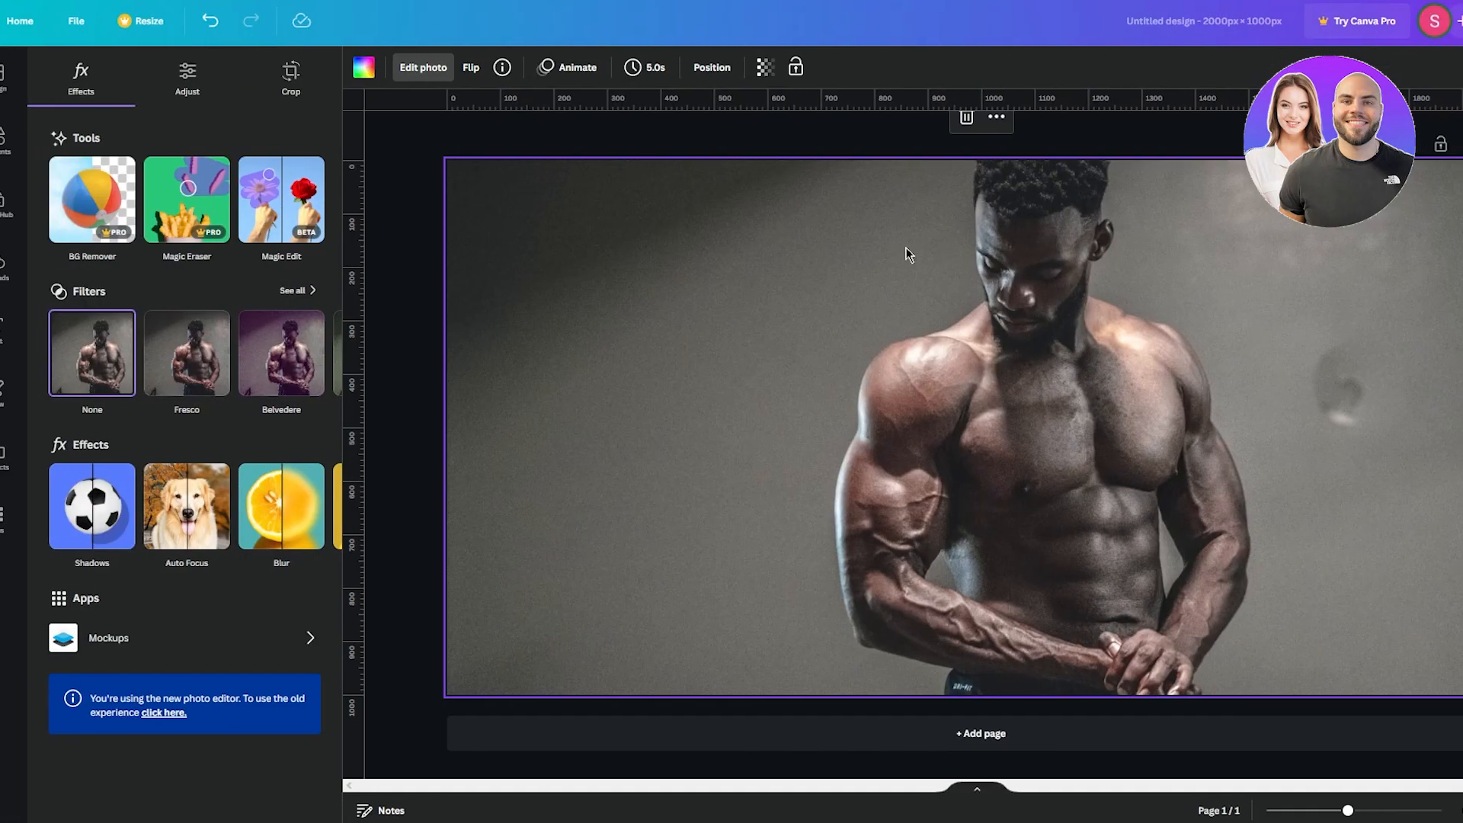
- Delete the full-page photo from the Canva page and upload the downloaded cut-out of the man
key("Delete")
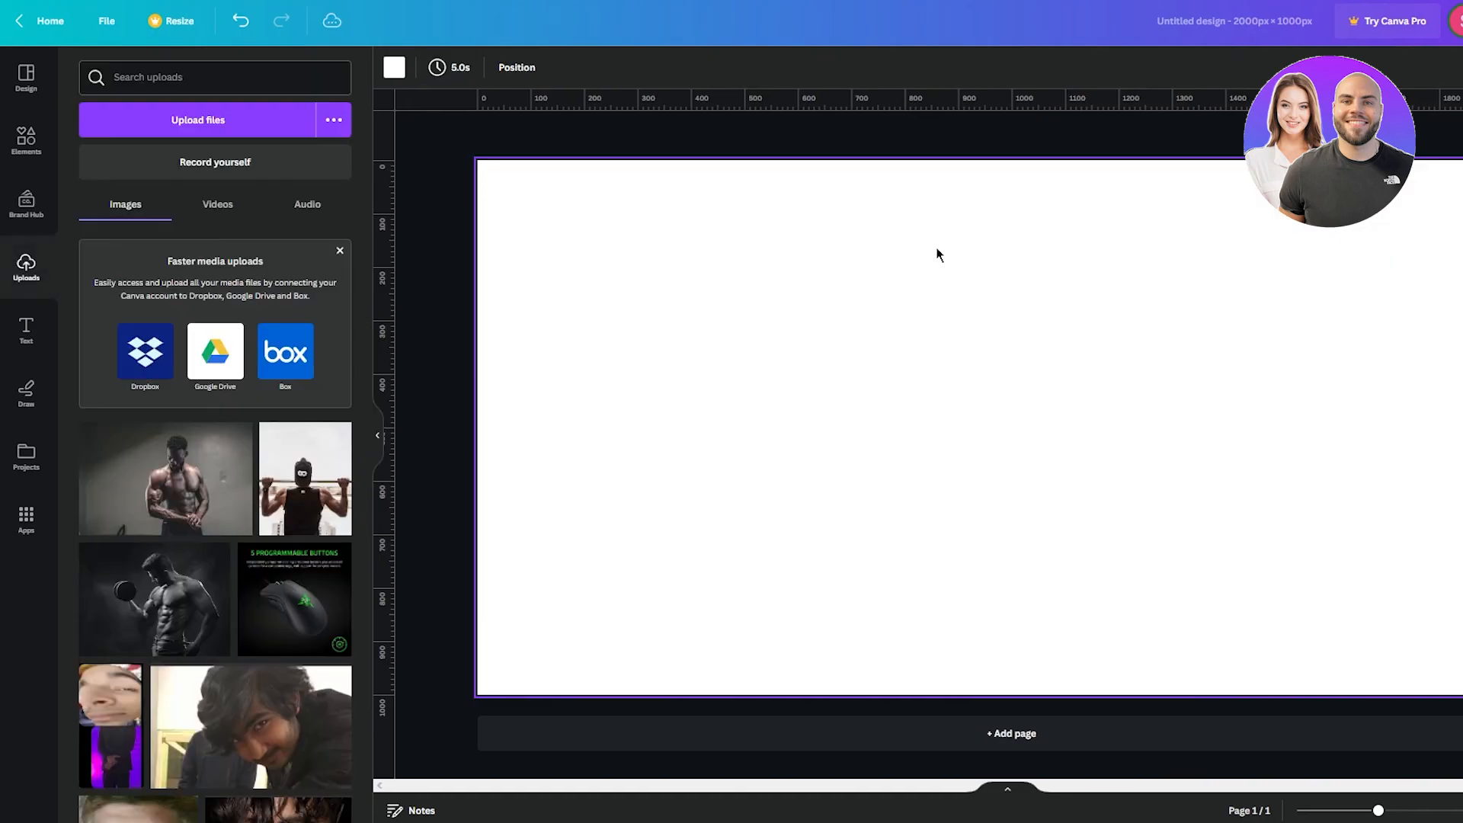
left_click(1462, 1)
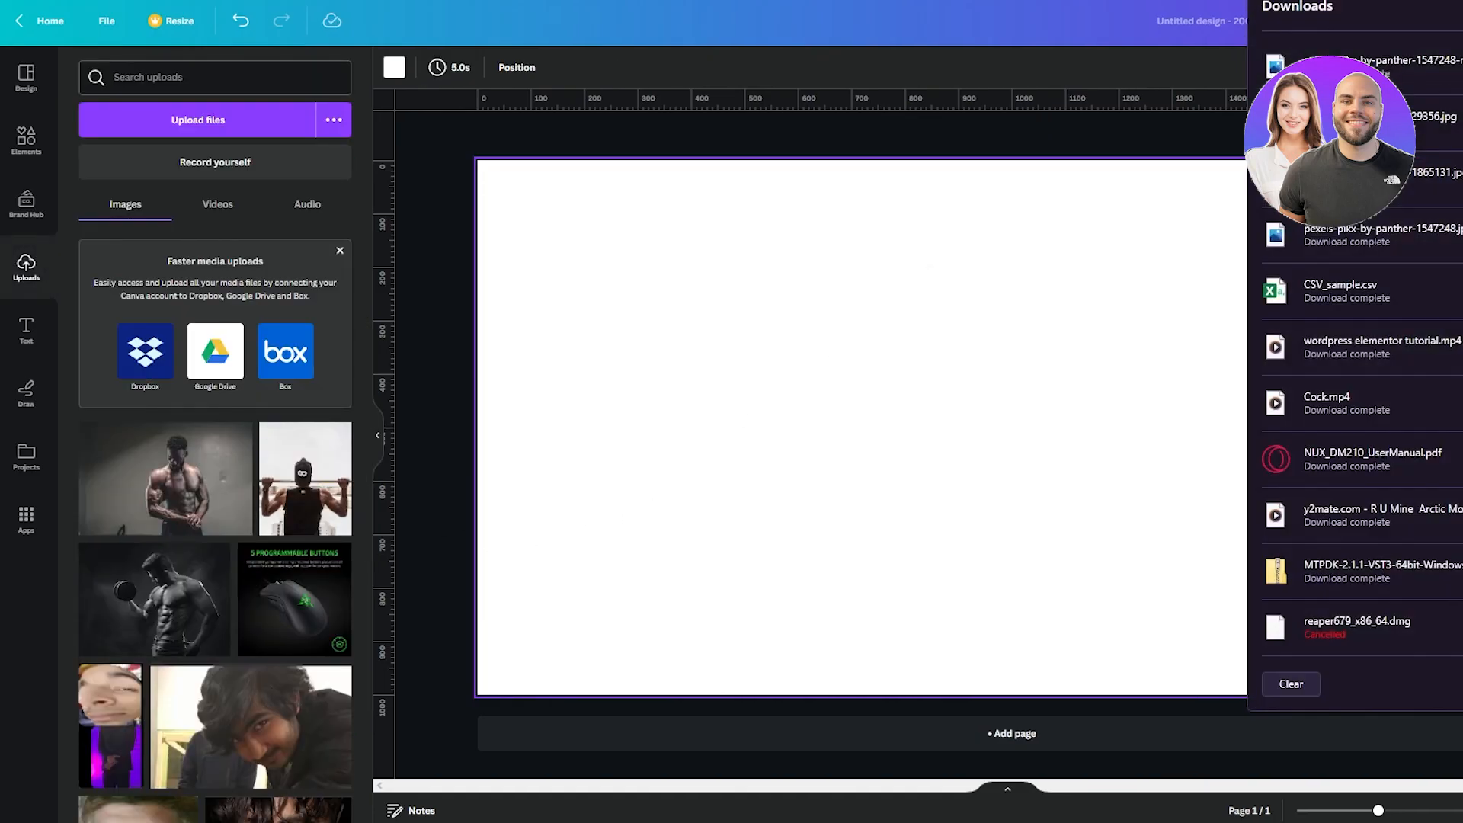
left_click_drag(1357, 67, 287, 427)
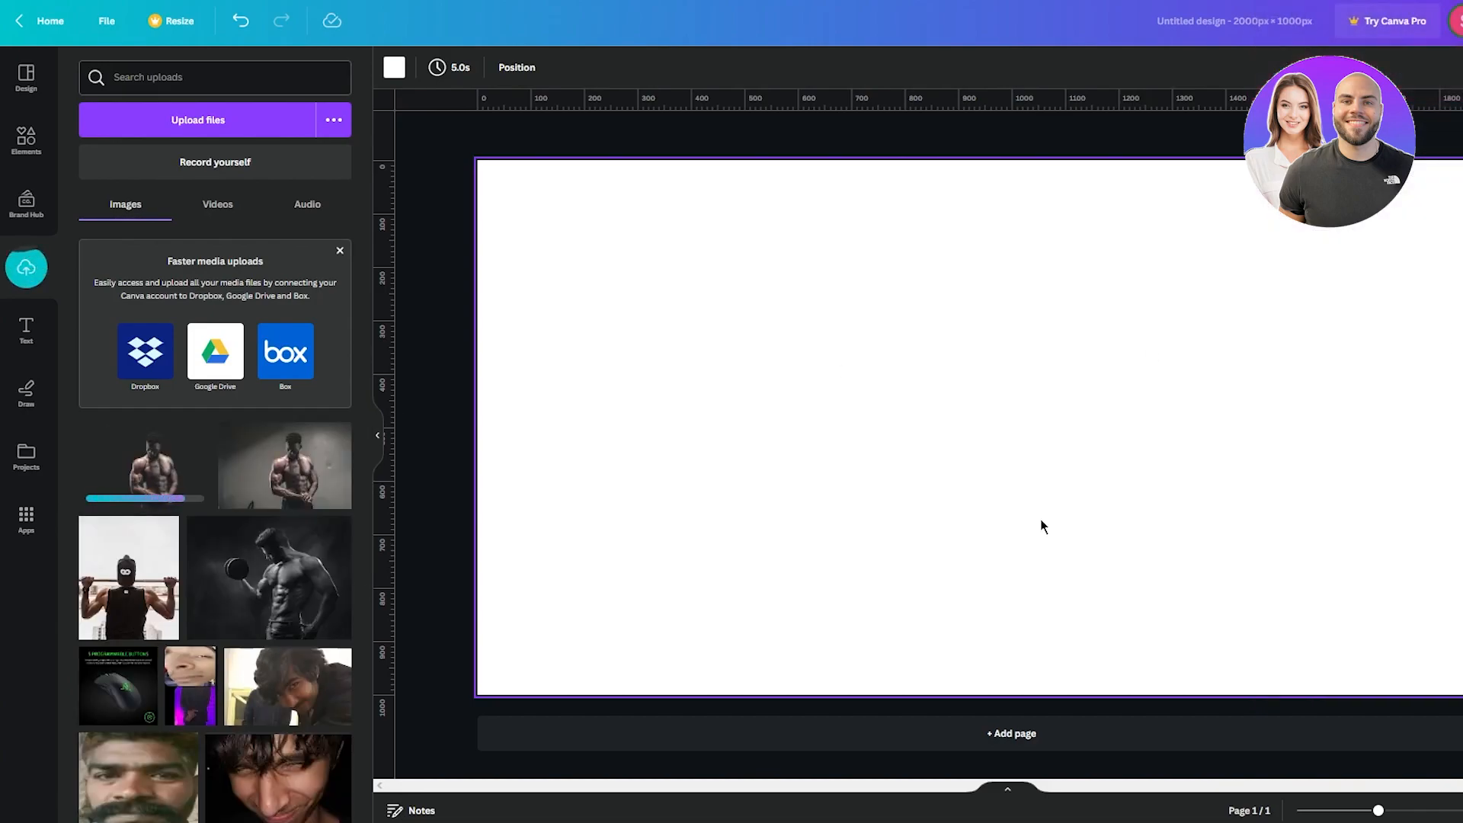
- Place the background-free cut-out of the man on the page and enlarge it to span the full page height
left_click_drag(153, 472, 941, 376)
left_click_drag(806, 352, 255, 2)
left_click_drag(892, 410, 1131, 500)
left_click_drag(1044, 433, 971, 407)
left_click(607, 421)
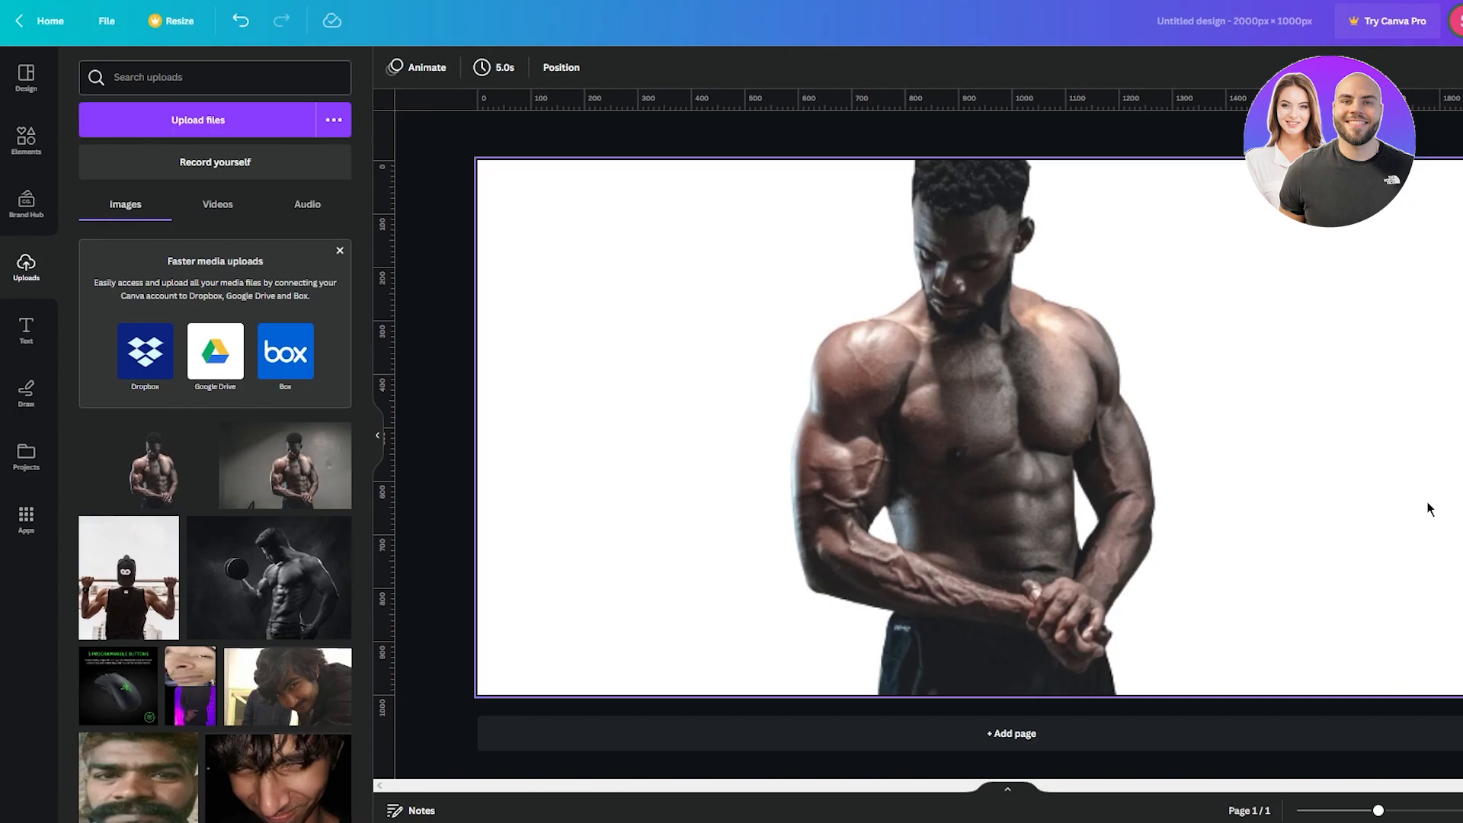
- Move the cut-out to the page's left side, shrink it so his whole head fits, and undo the accidentally added page
left_click_drag(1064, 494, 862, 492)
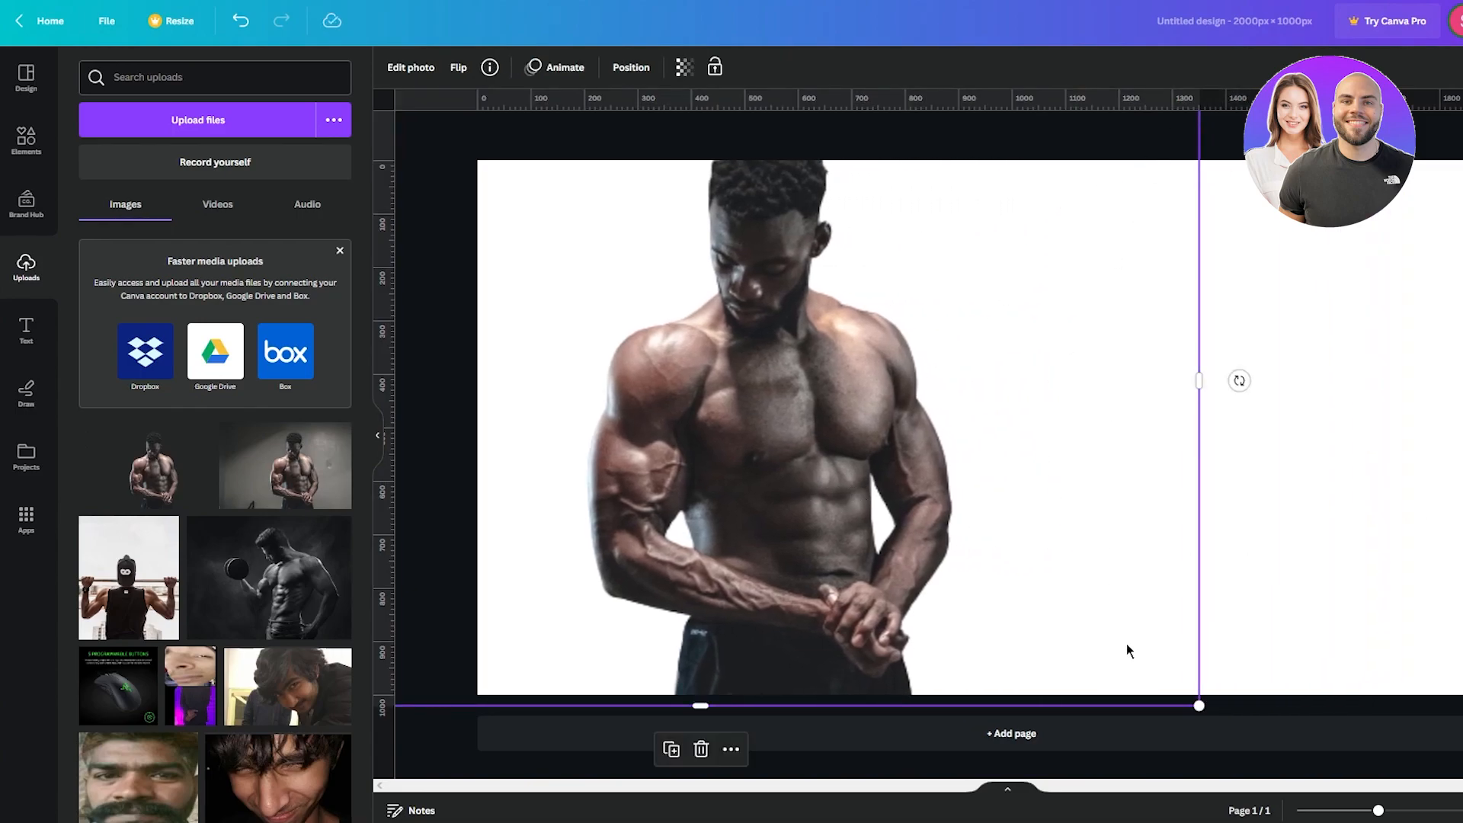
left_click_drag(1197, 701, 1007, 616)
left_click_drag(785, 433, 730, 510)
left_click(1154, 730)
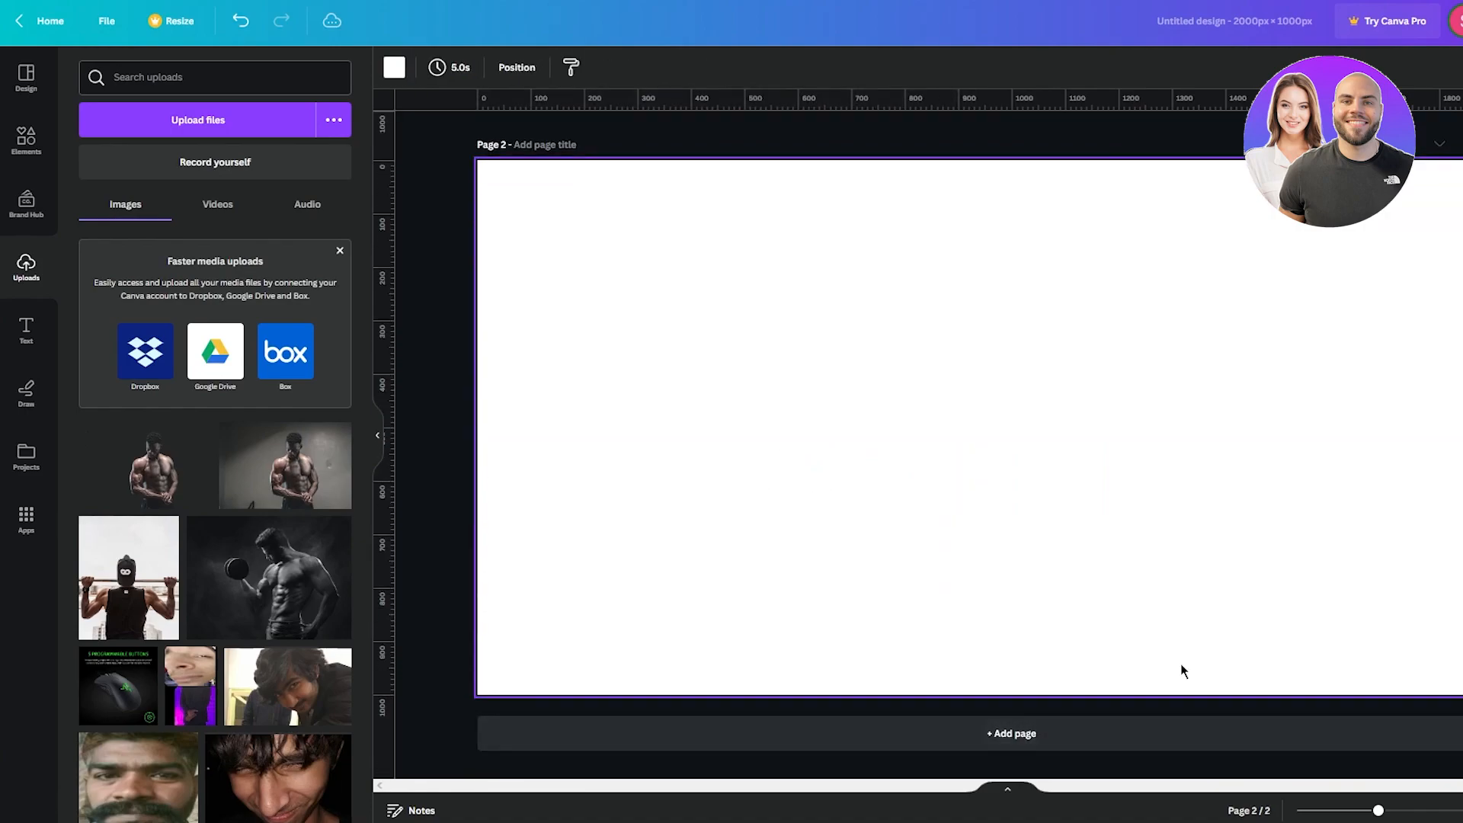
key("ctrl+z")
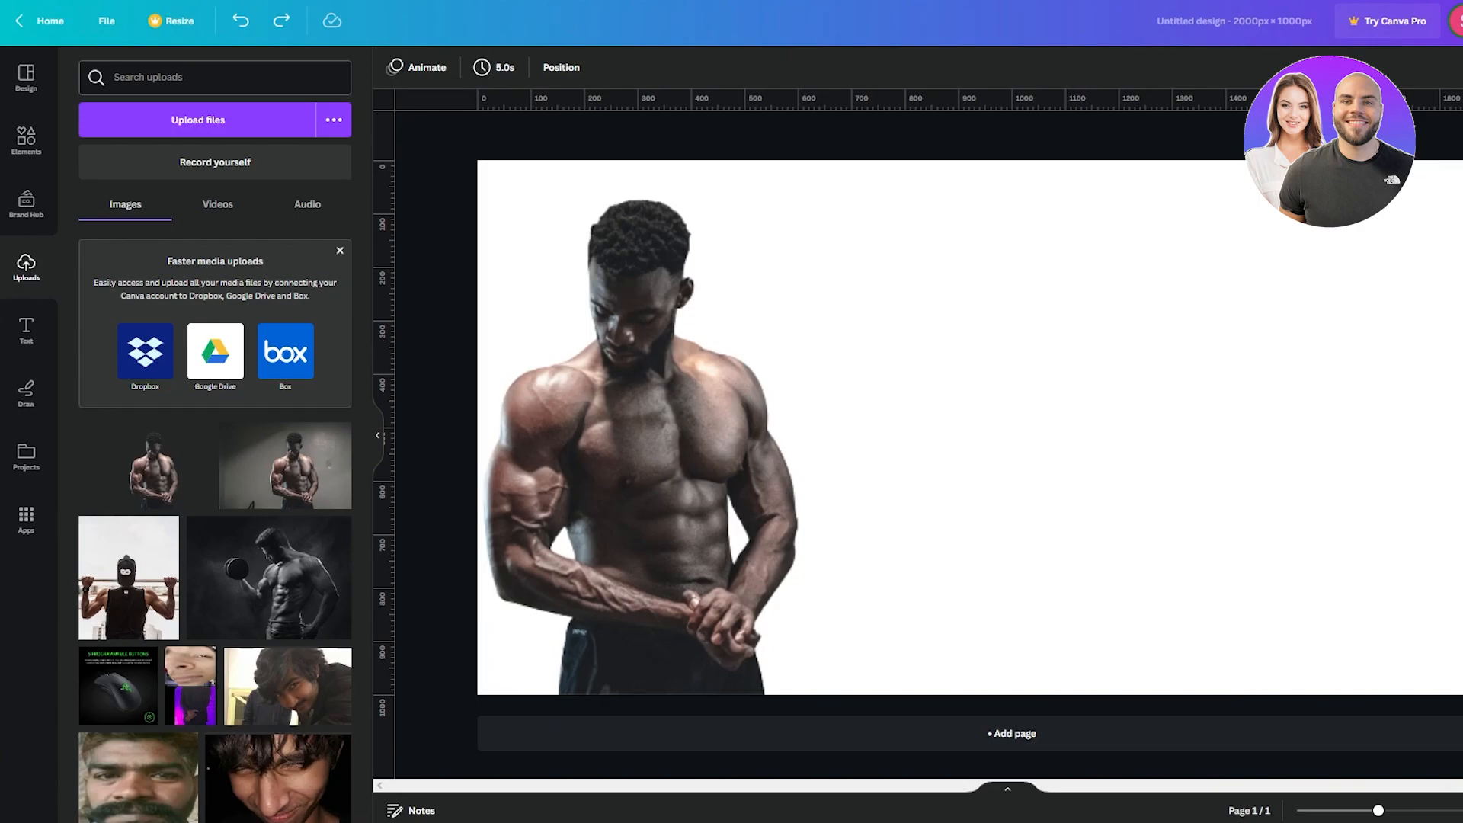
- Enlarge the cut-out slightly so his head nears the page's top edge, and shift it a little further left
left_click(771, 323)
left_click_drag(955, 135, 1012, 106)
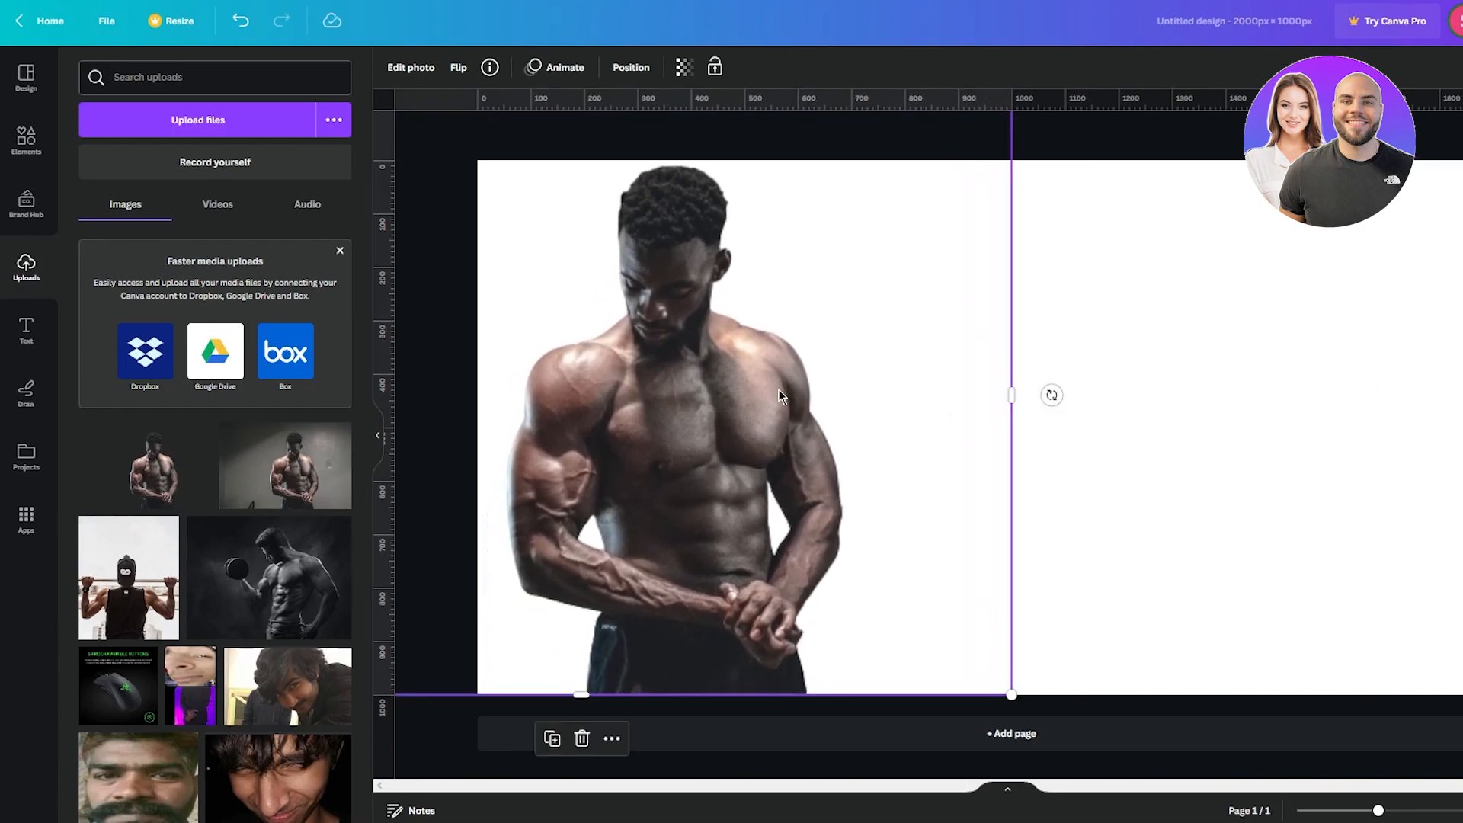
left_click_drag(779, 389, 762, 389)
key("Escape")
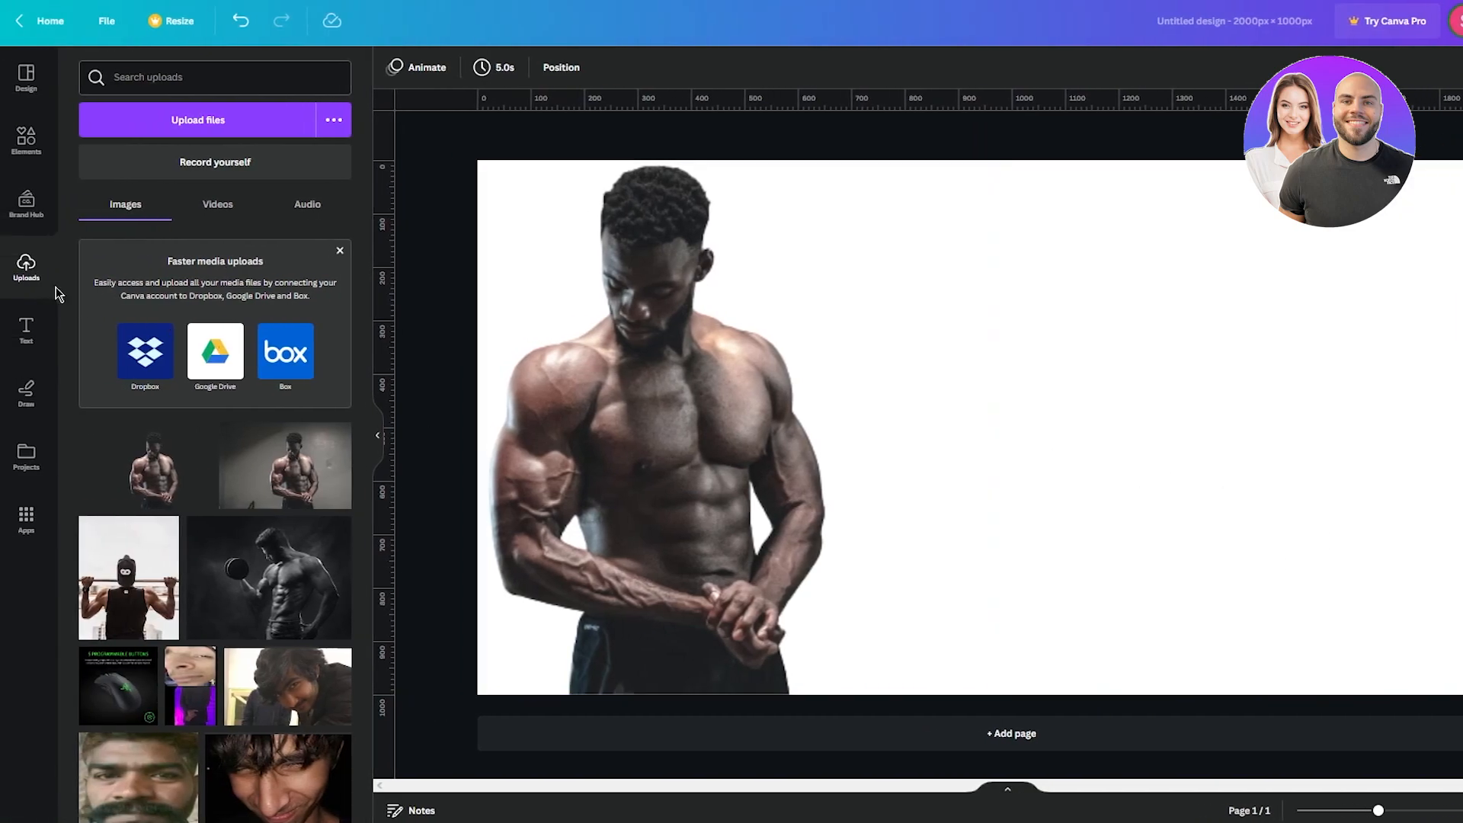
- Browse the font combinations and add the EST. 2012 / DAPPER / Premium Quality Goods one beside the man
left_click(27, 334)
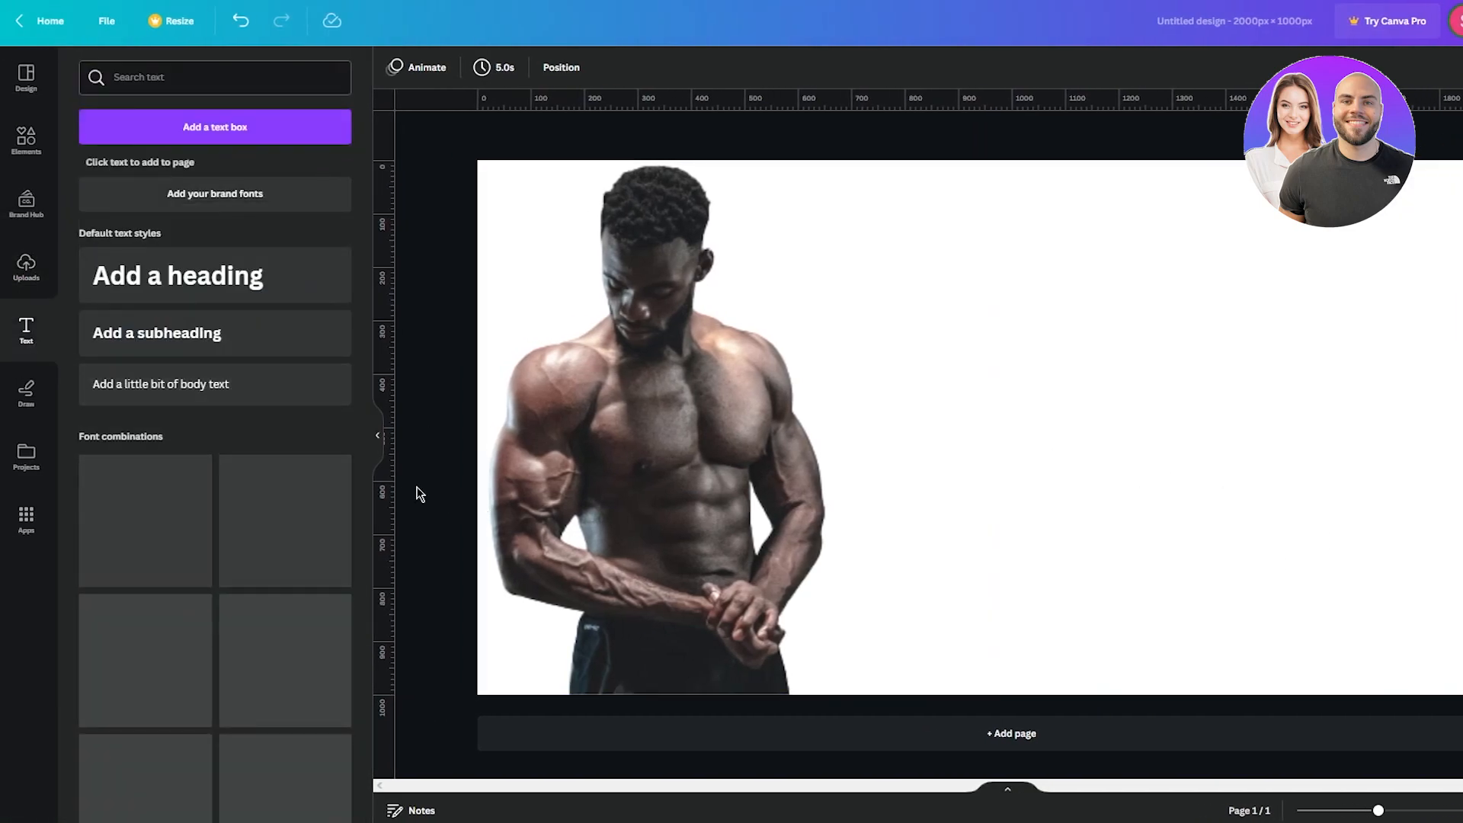
scroll(237, 537, "down", 10)
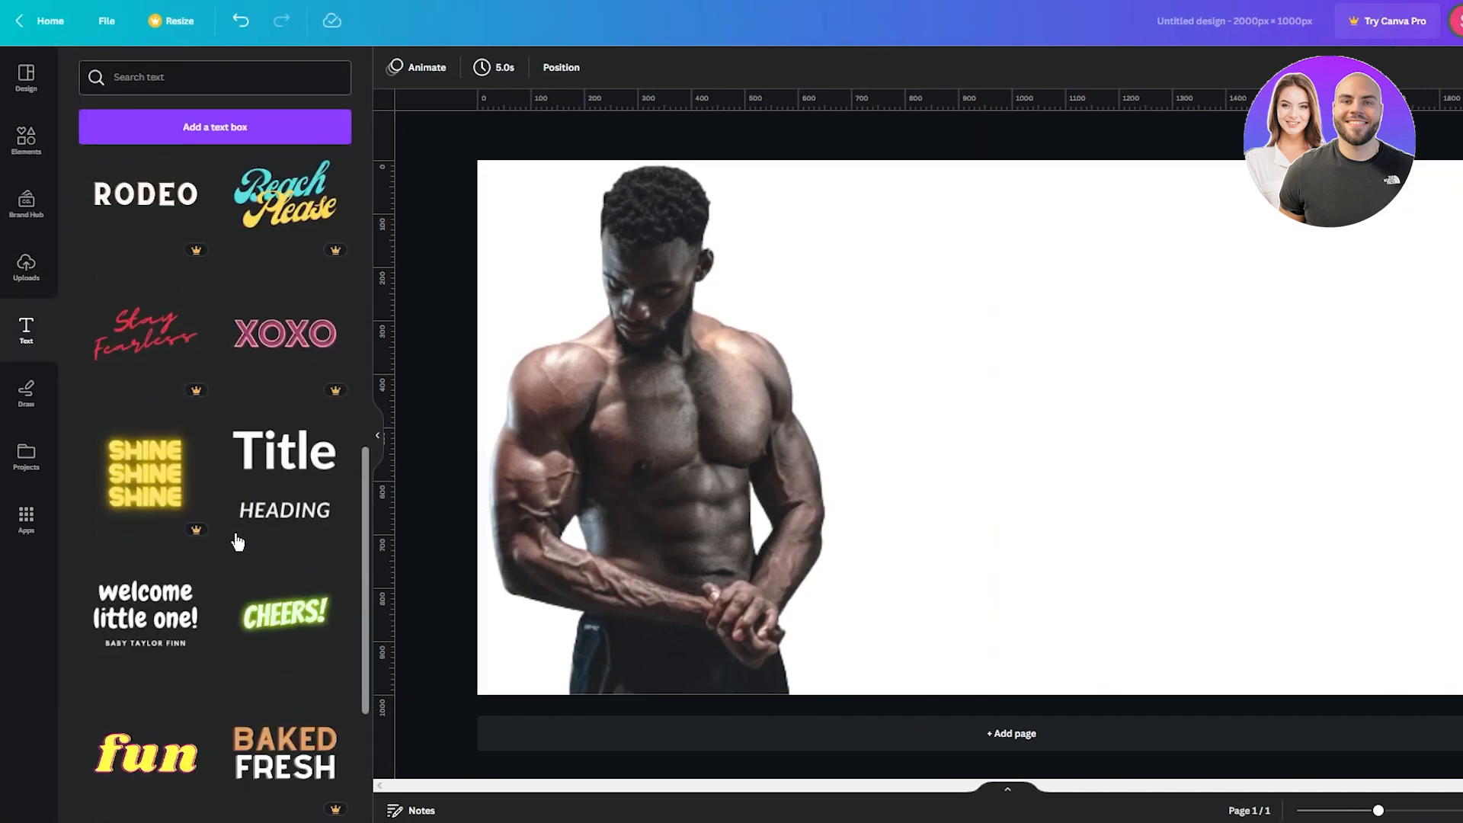
scroll(236, 541, "down", 10)
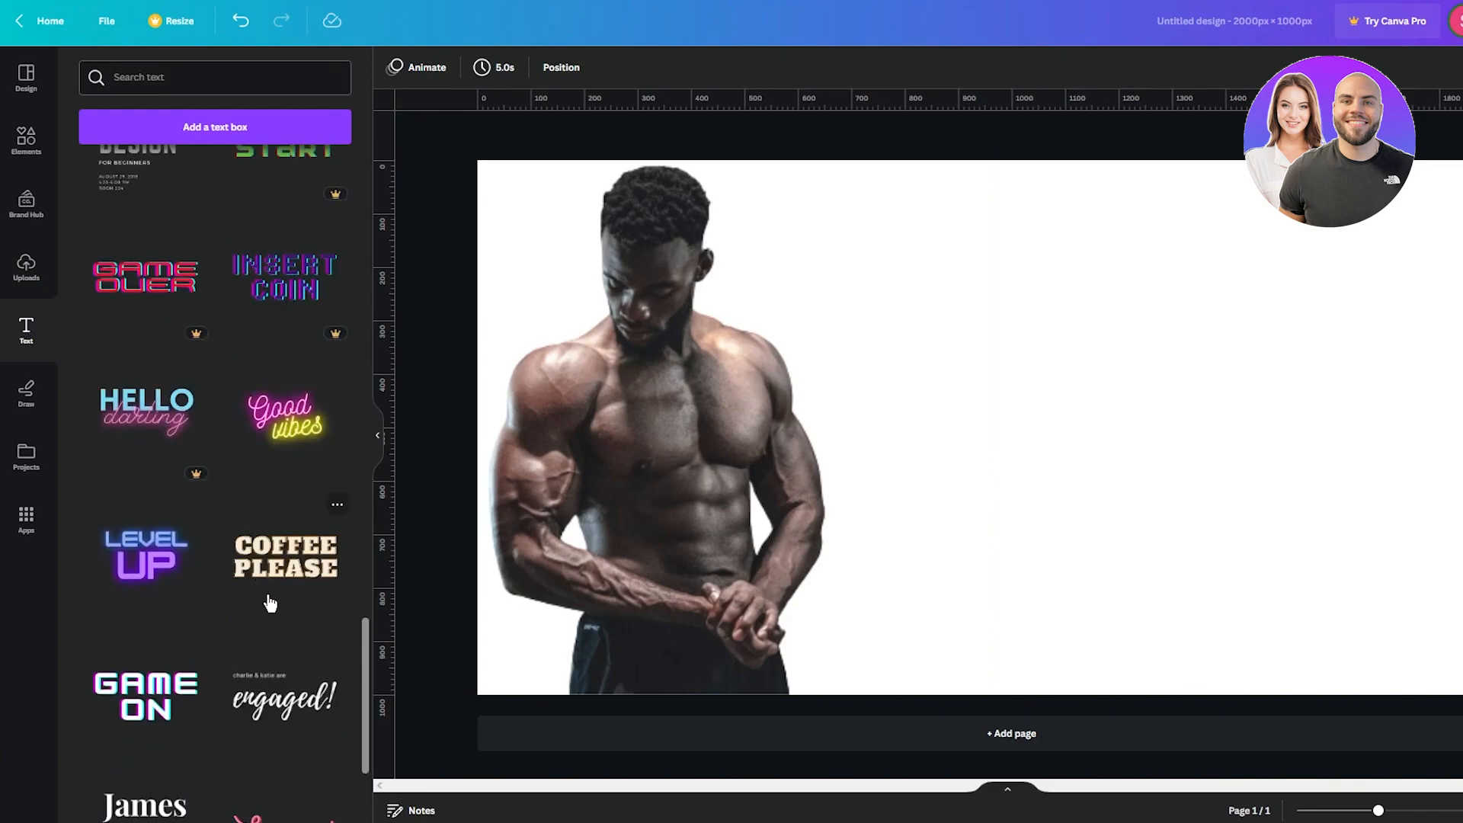
scroll(243, 600, "down", 2)
scroll(209, 490, "down", 12)
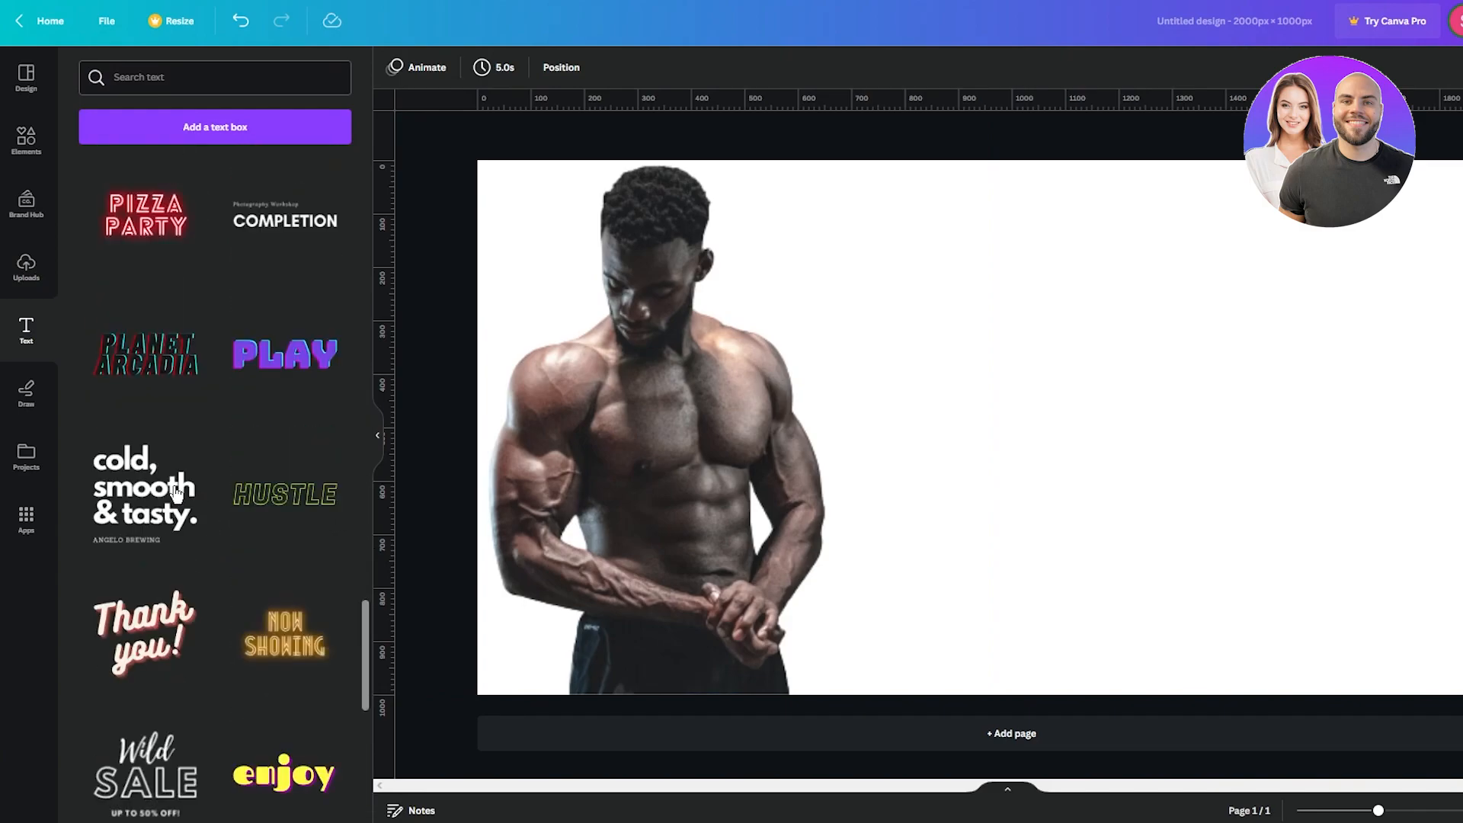
scroll(205, 369, "down", 15)
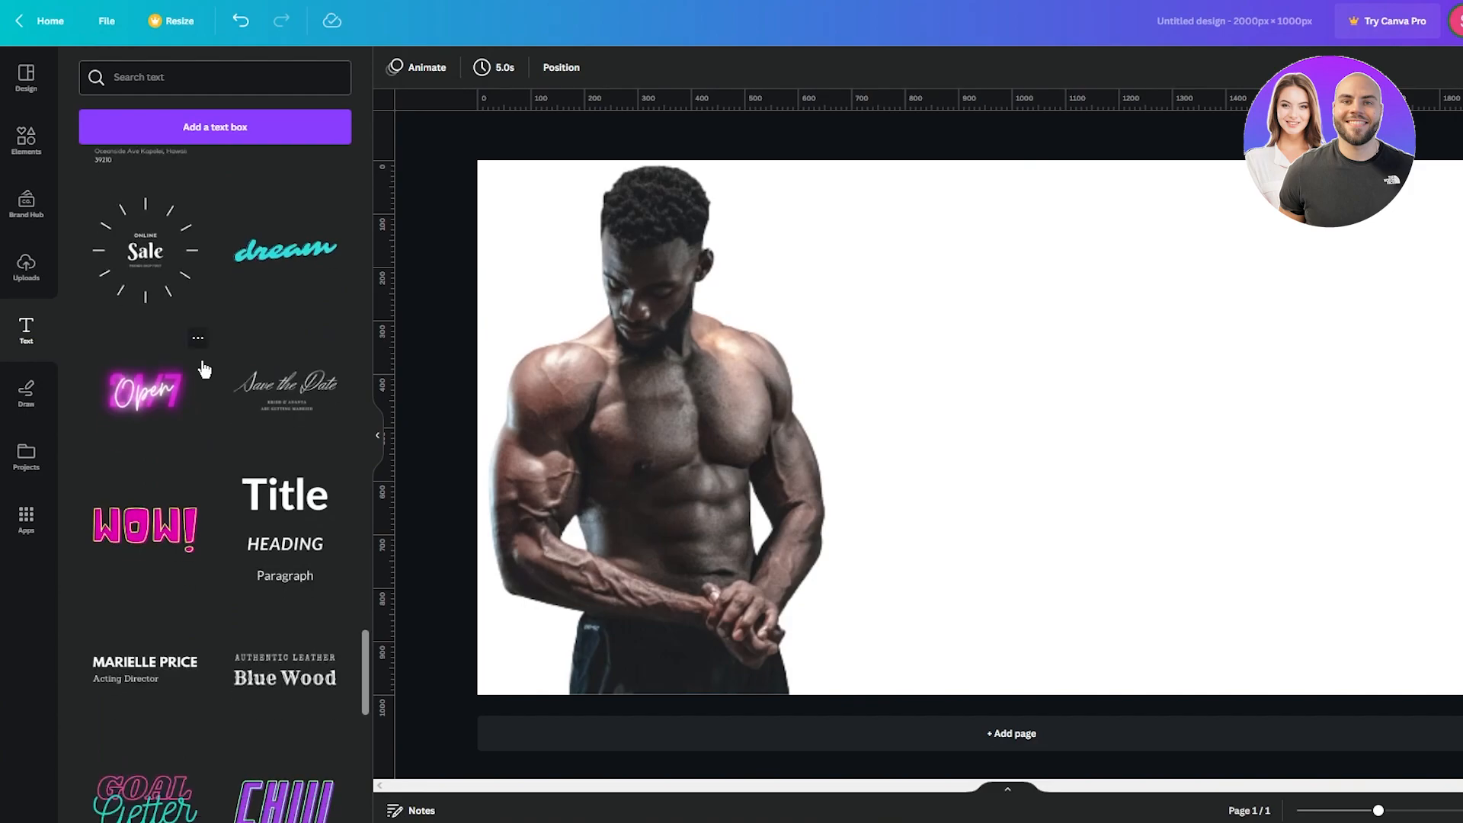
scroll(205, 368, "down", 10)
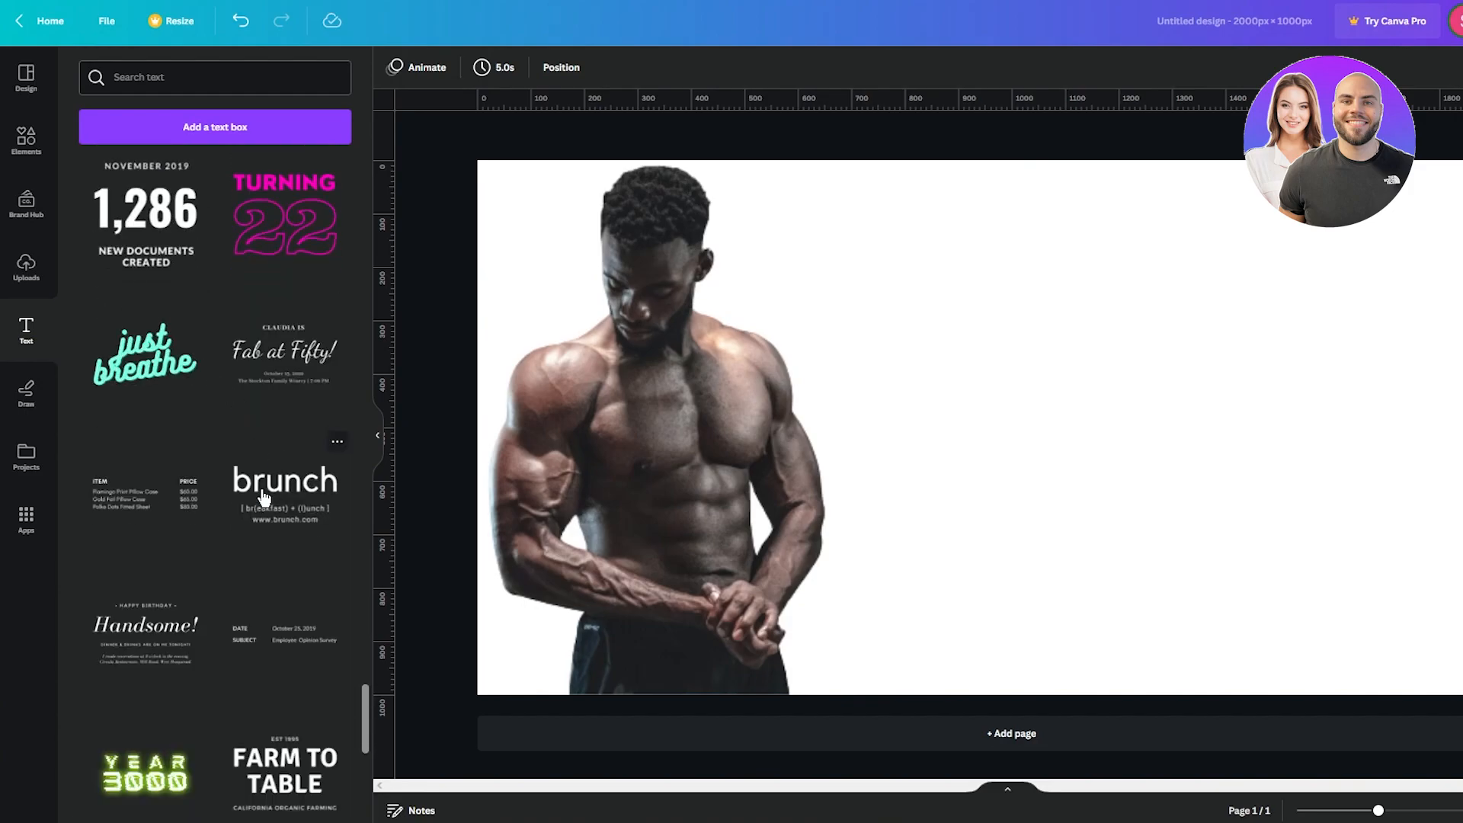
scroll(251, 501, "down", 4)
scroll(252, 500, "down", 10)
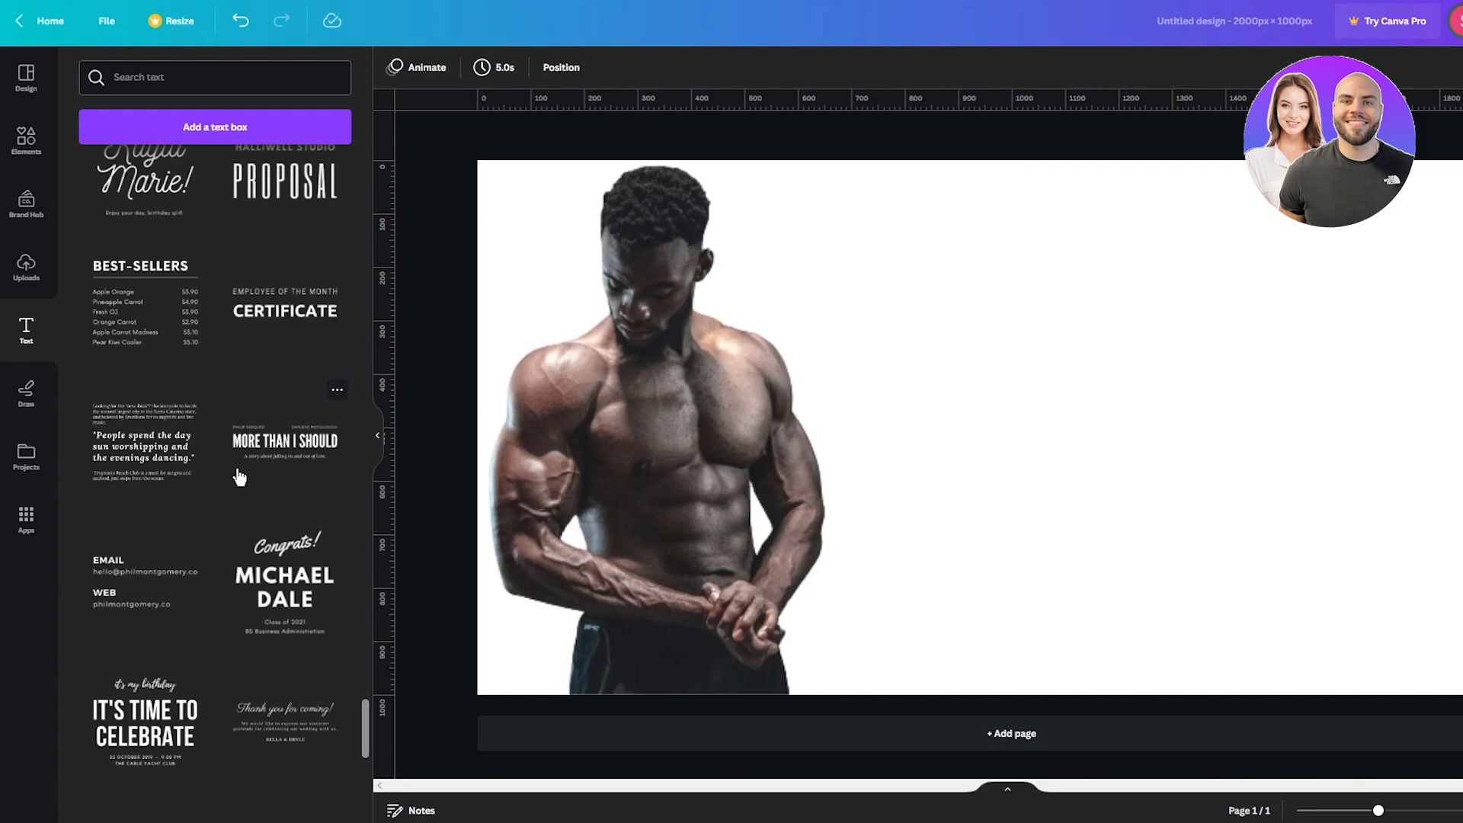
scroll(238, 477, "down", 2)
scroll(238, 476, "down", 10)
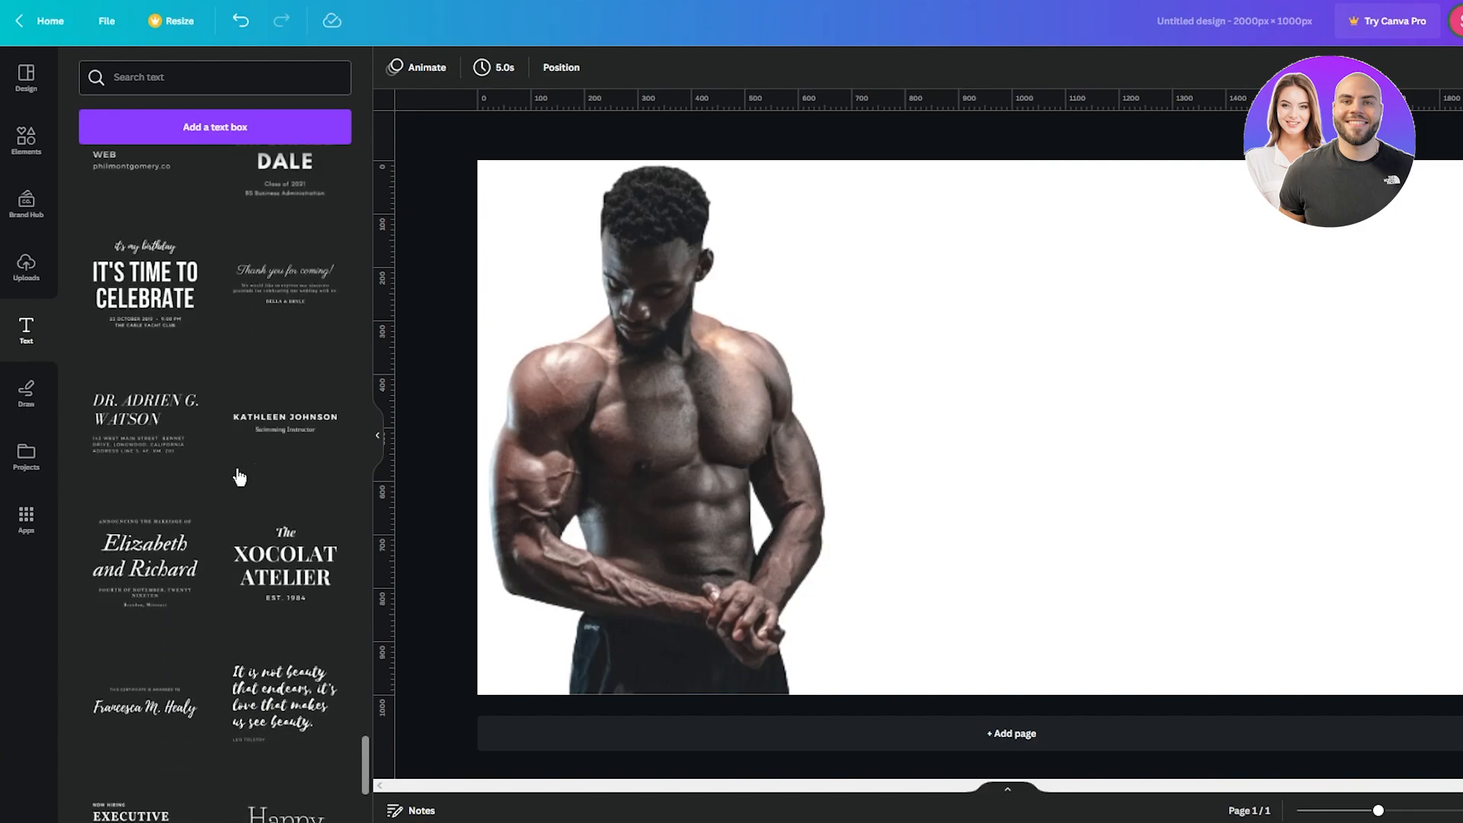
scroll(238, 476, "down", 3)
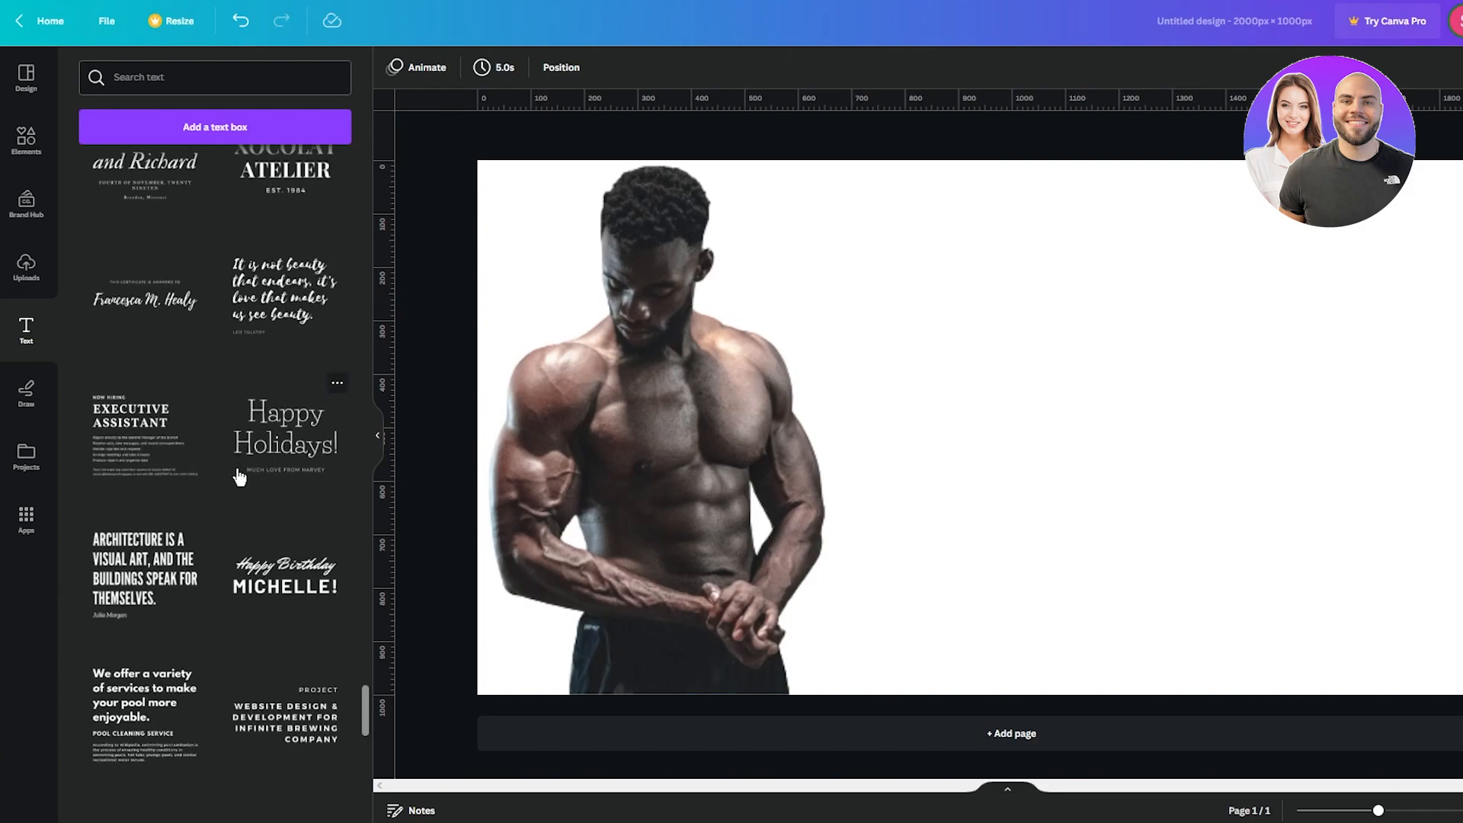
scroll(238, 476, "down", 5)
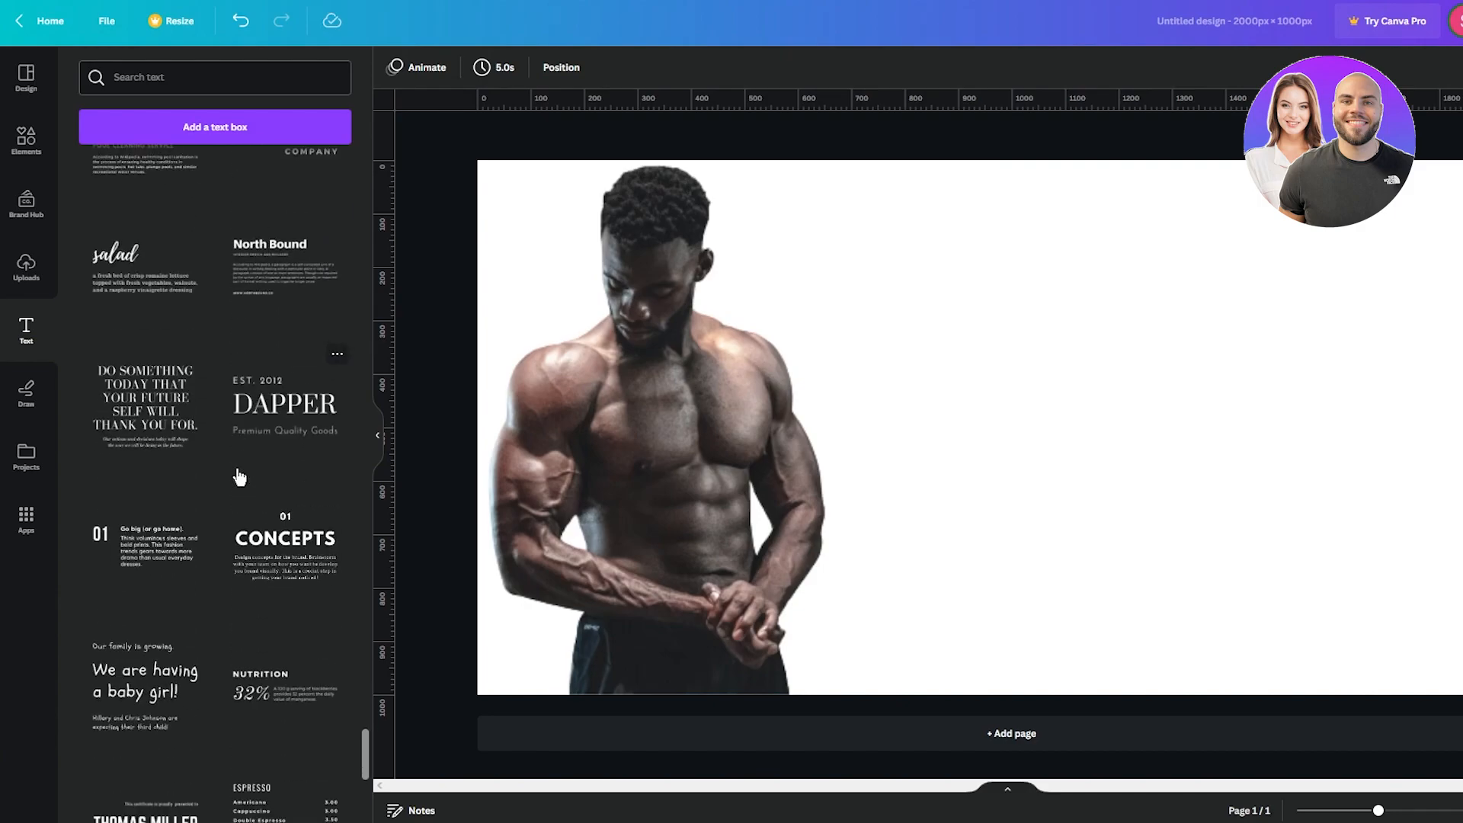
scroll(238, 476, "down", 6)
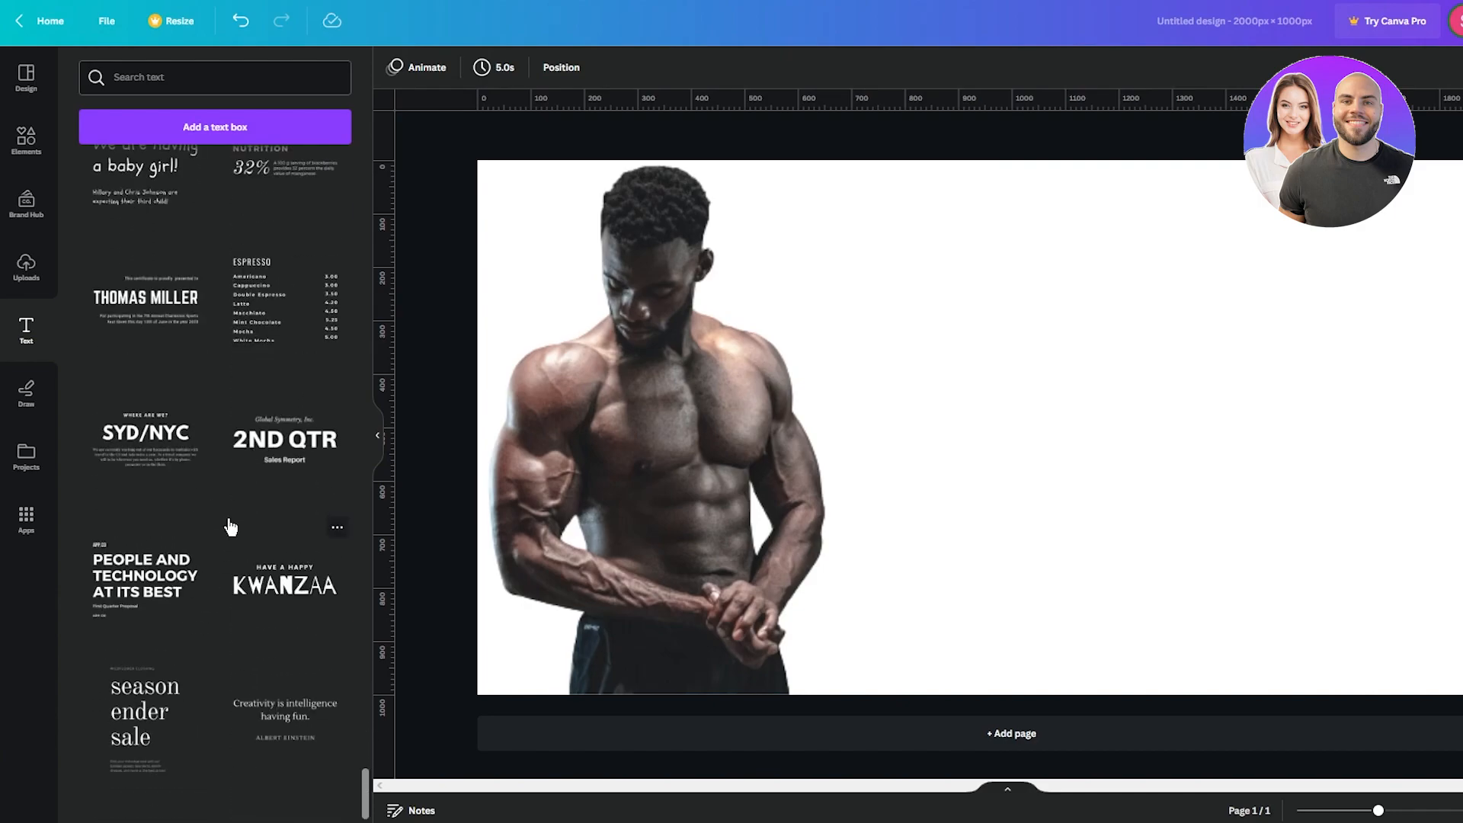
scroll(230, 527, "down", 2)
scroll(232, 527, "up", 10)
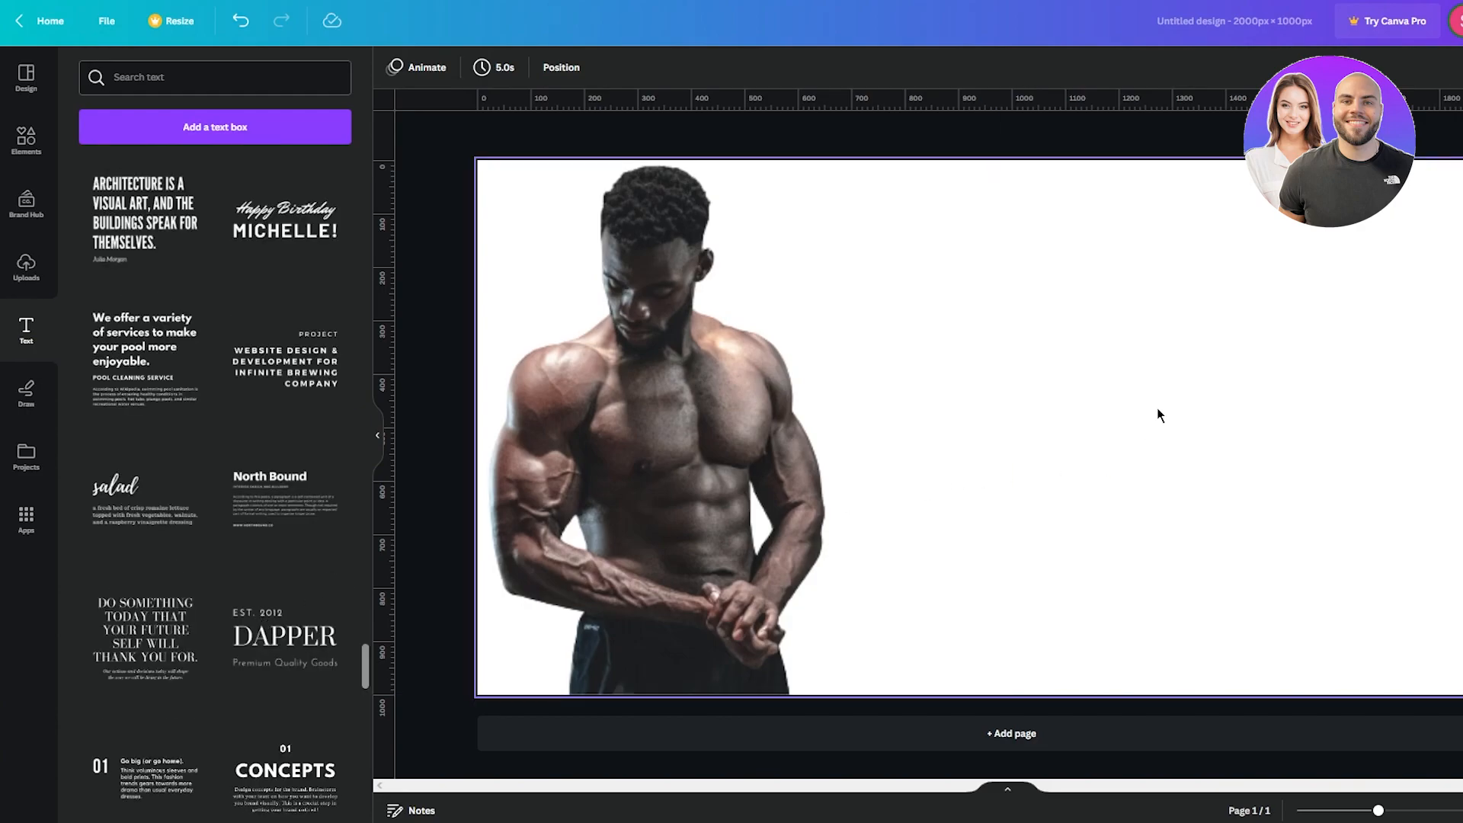
- Delete the "EST. 2012" and "Premium Quality Goods" lines from the font combination on the page
left_click(954, 355)
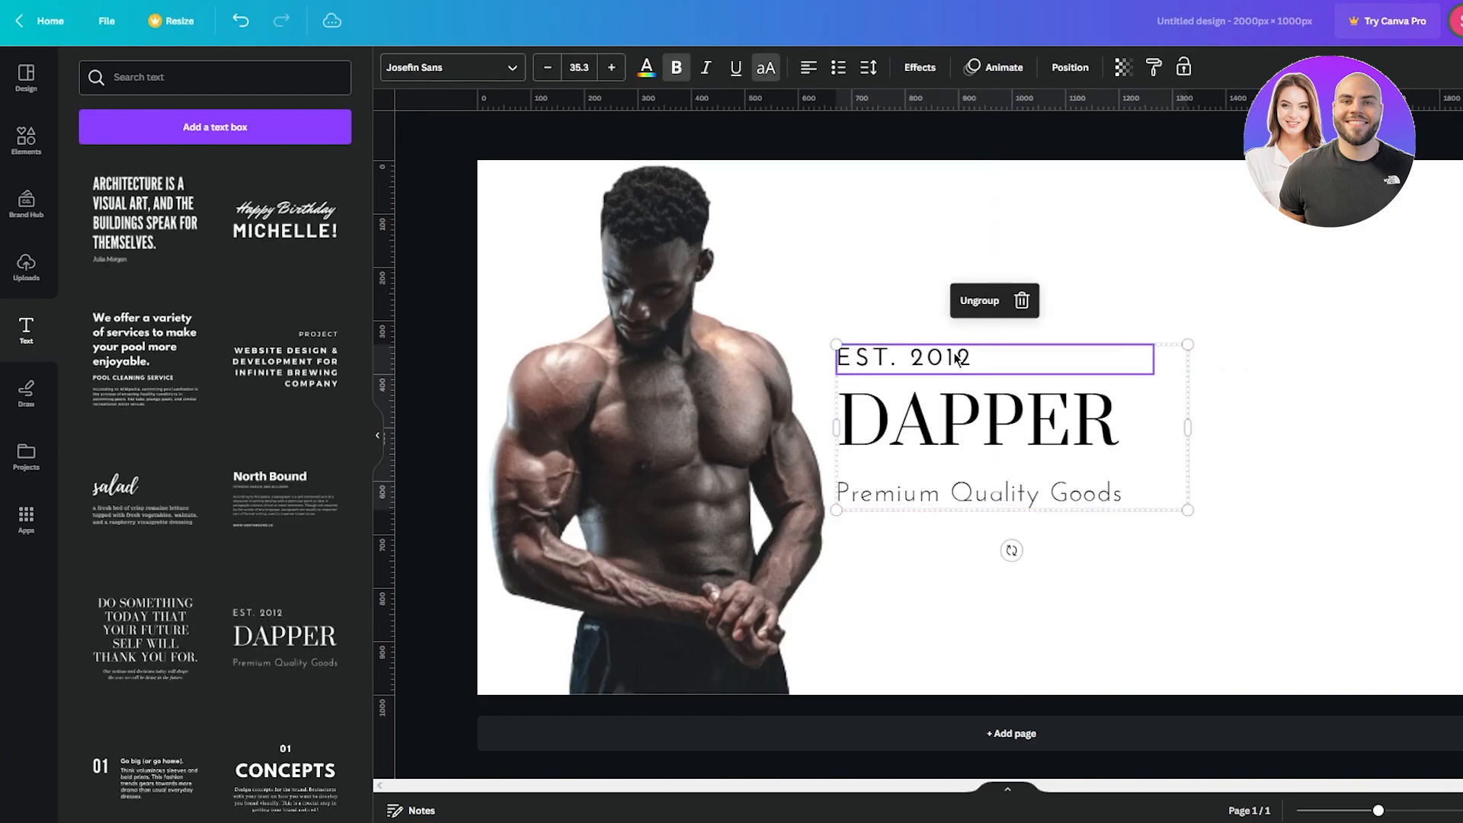
key("Delete")
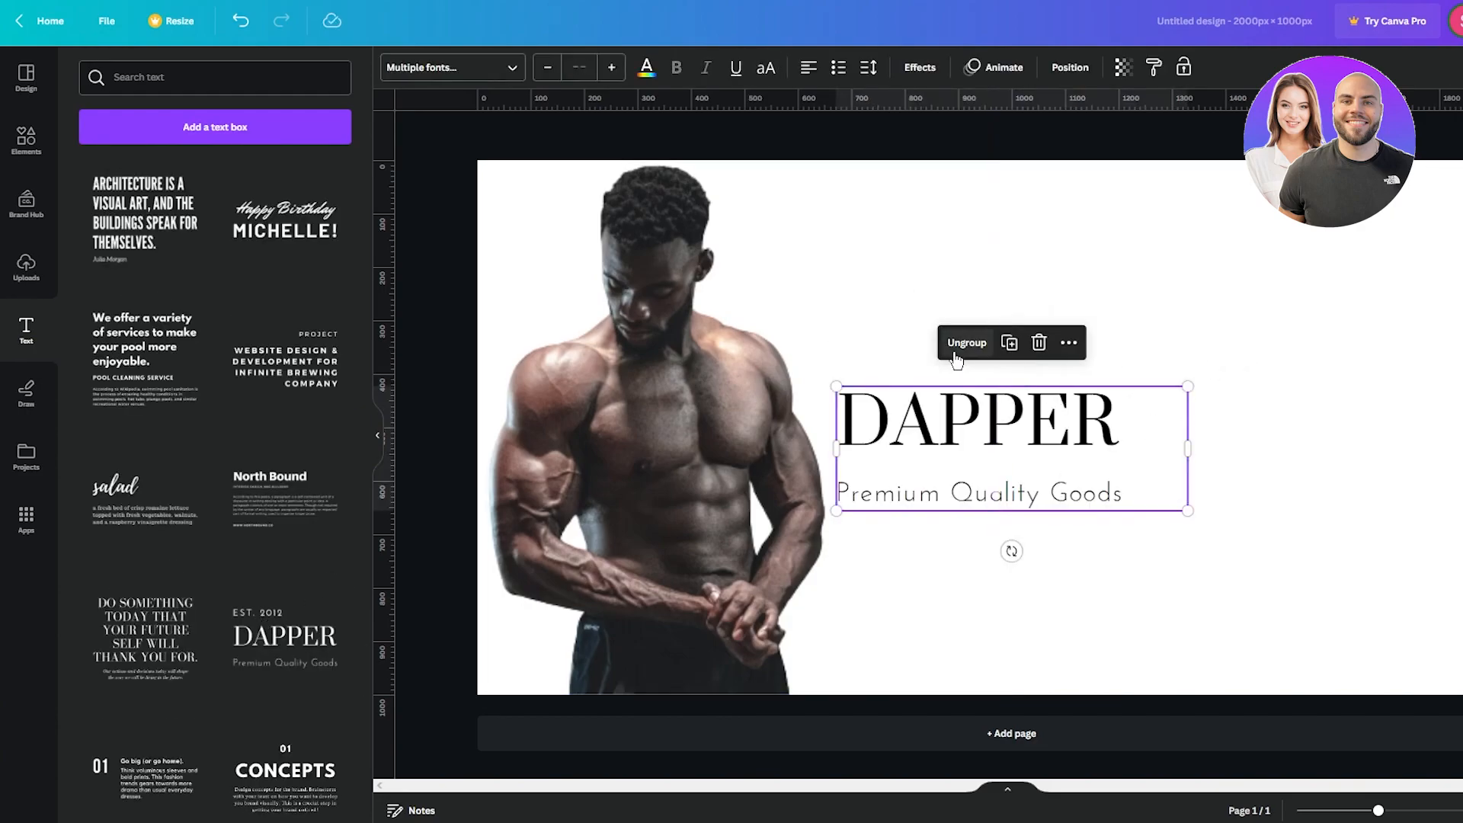
left_click(1018, 492)
key("Delete")
- Replace the word DAPPER with "JOHN'S GYM" and right-align the text
double_click(1122, 423)
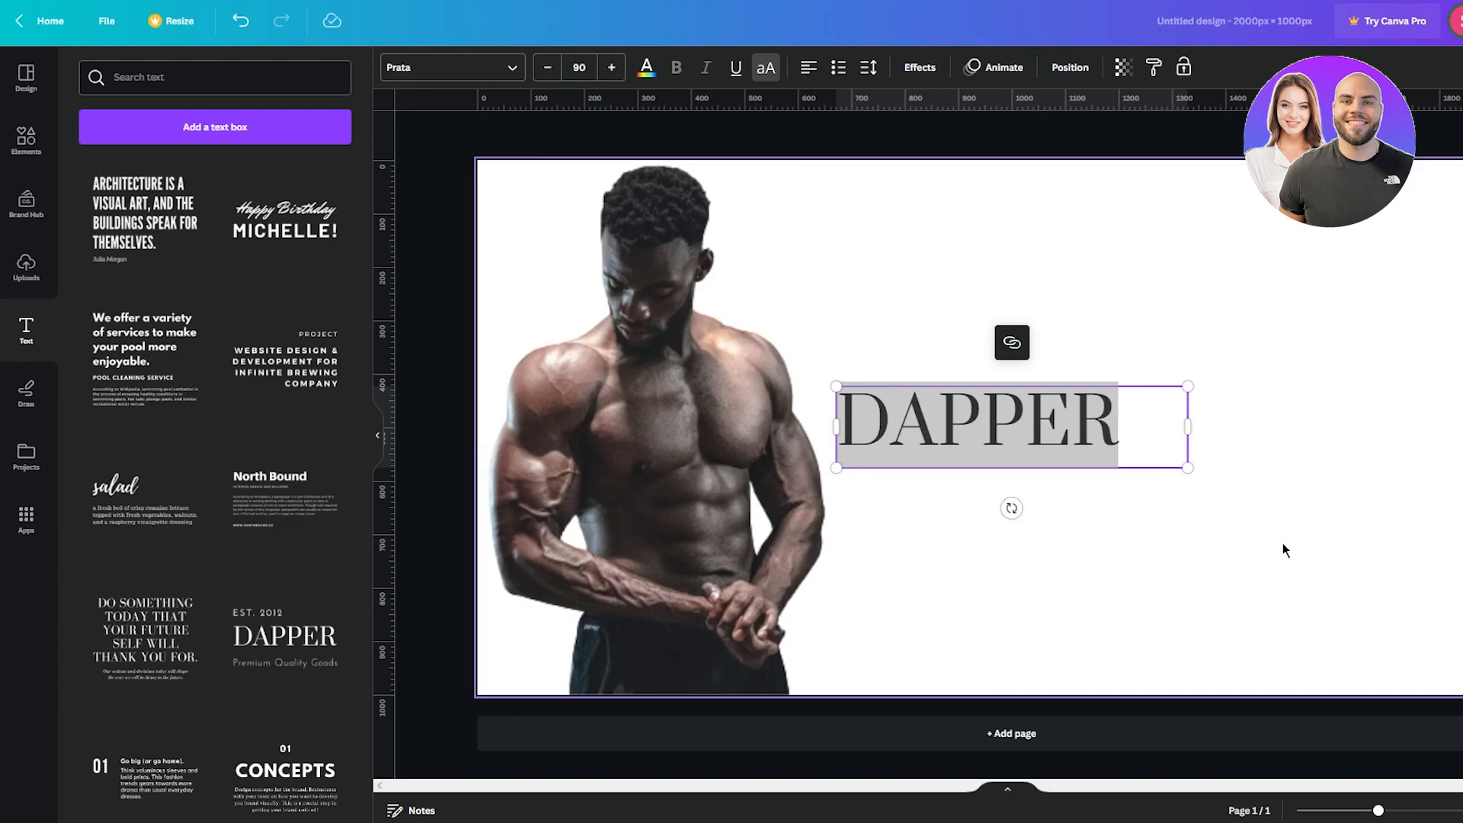
type("JOHN'S GYM")
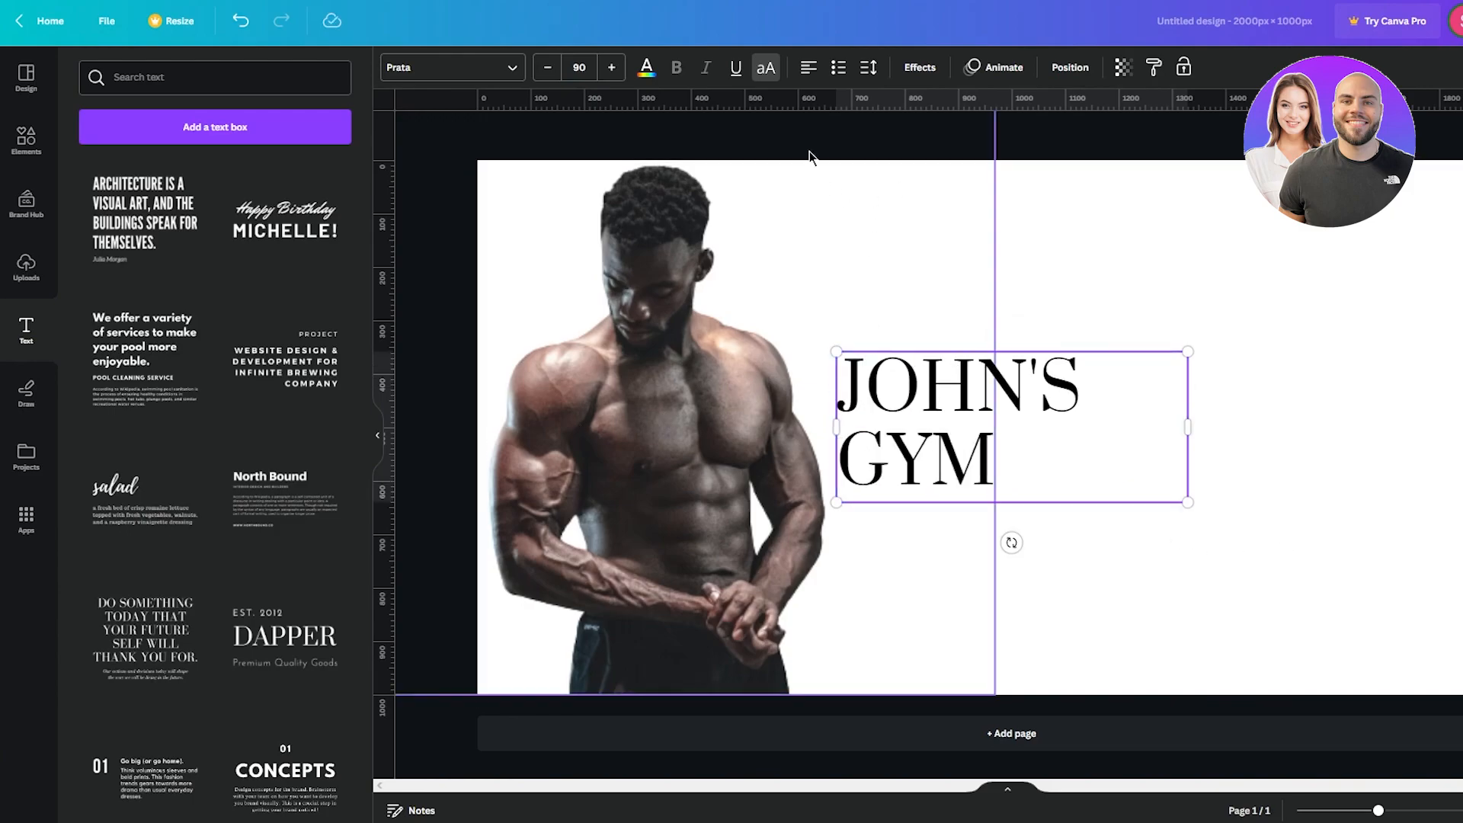
left_click(809, 75)
left_click(808, 75)
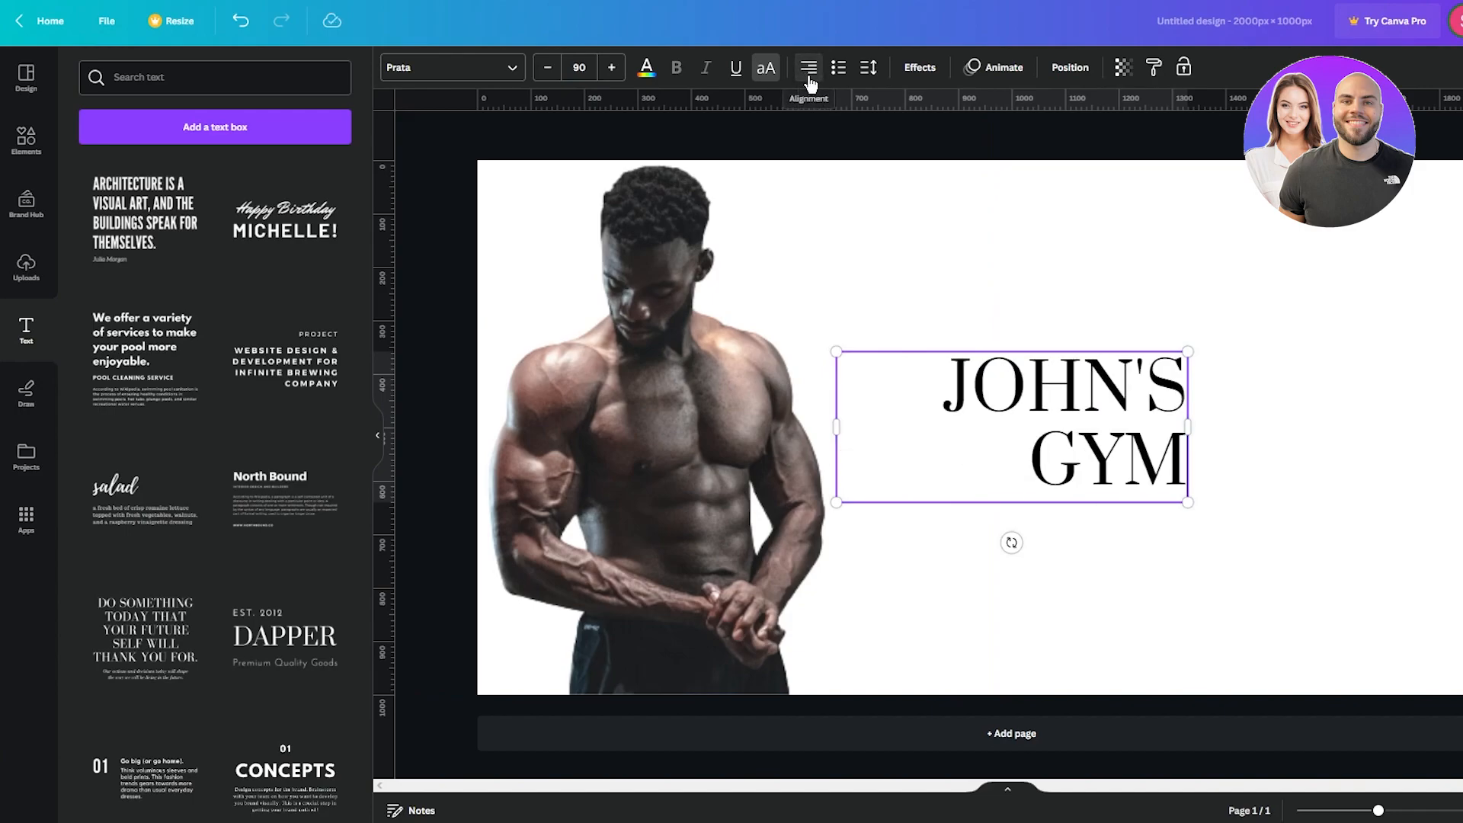
- Move the "JOHN'S GYM" text up to the upper part of the page, near its right edge
left_click(1292, 263)
left_click_drag(1103, 387, 1411, 308)
left_click_drag(1309, 308, 1312, 307)
left_click(1282, 481)
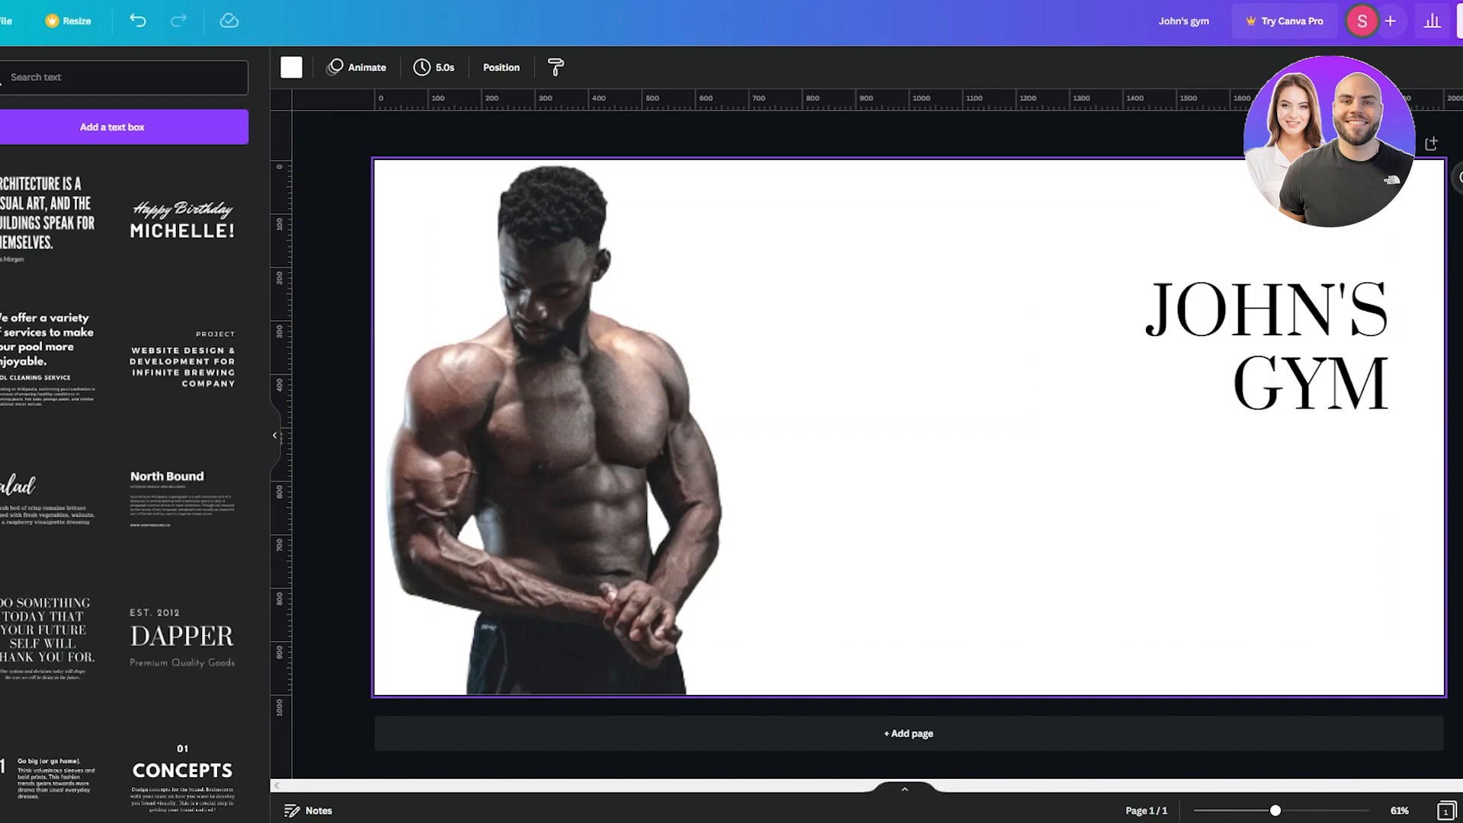
mouse_move(1149, 313)
left_mouse_down()
mouse_move(1238, 340)
mouse_move(1120, 312)
mouse_move(1140, 304)
left_mouse_up()
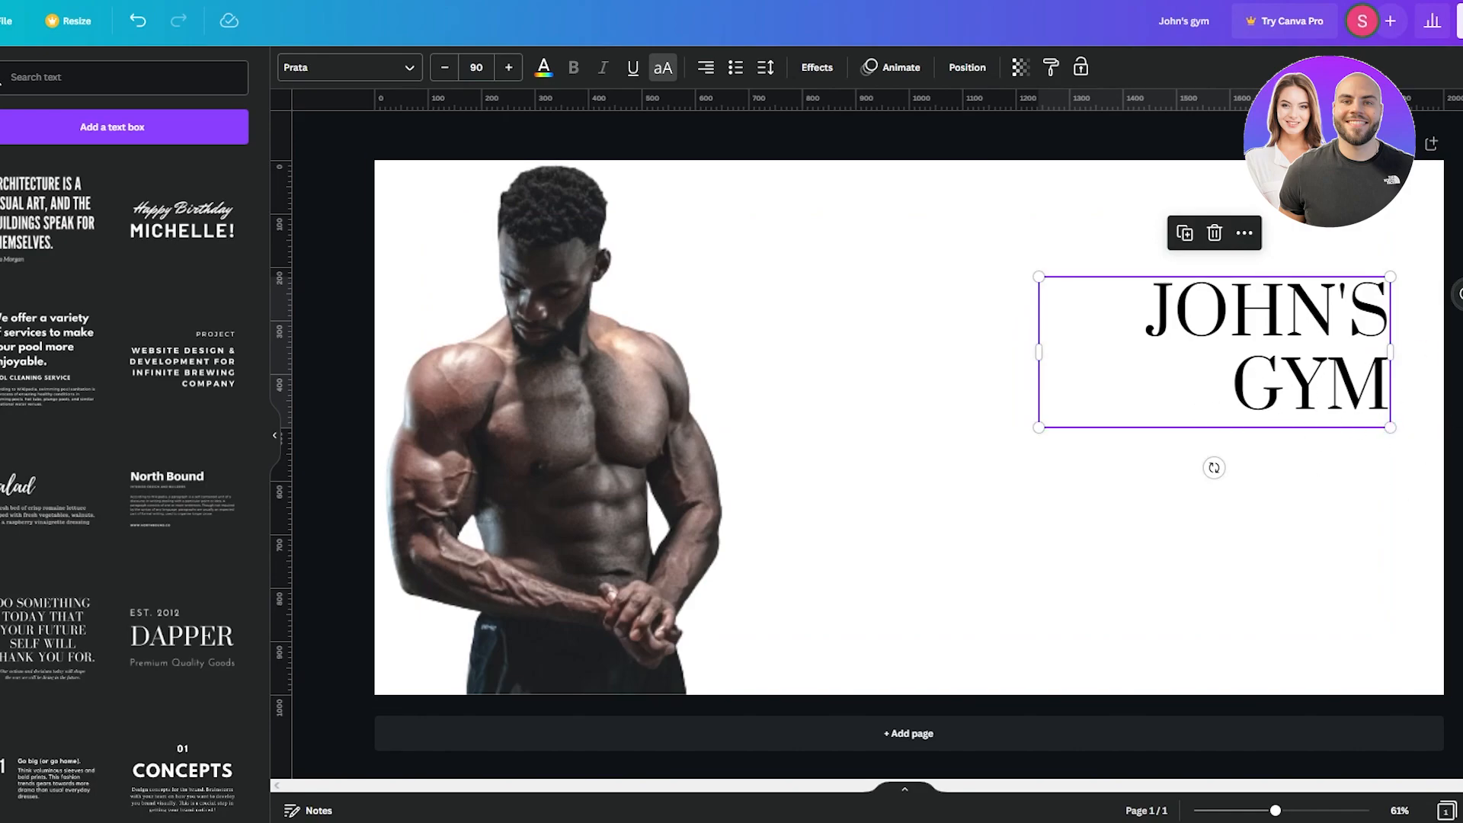
double_click(1189, 311)
left_click(1305, 398)
double_click(1300, 398)
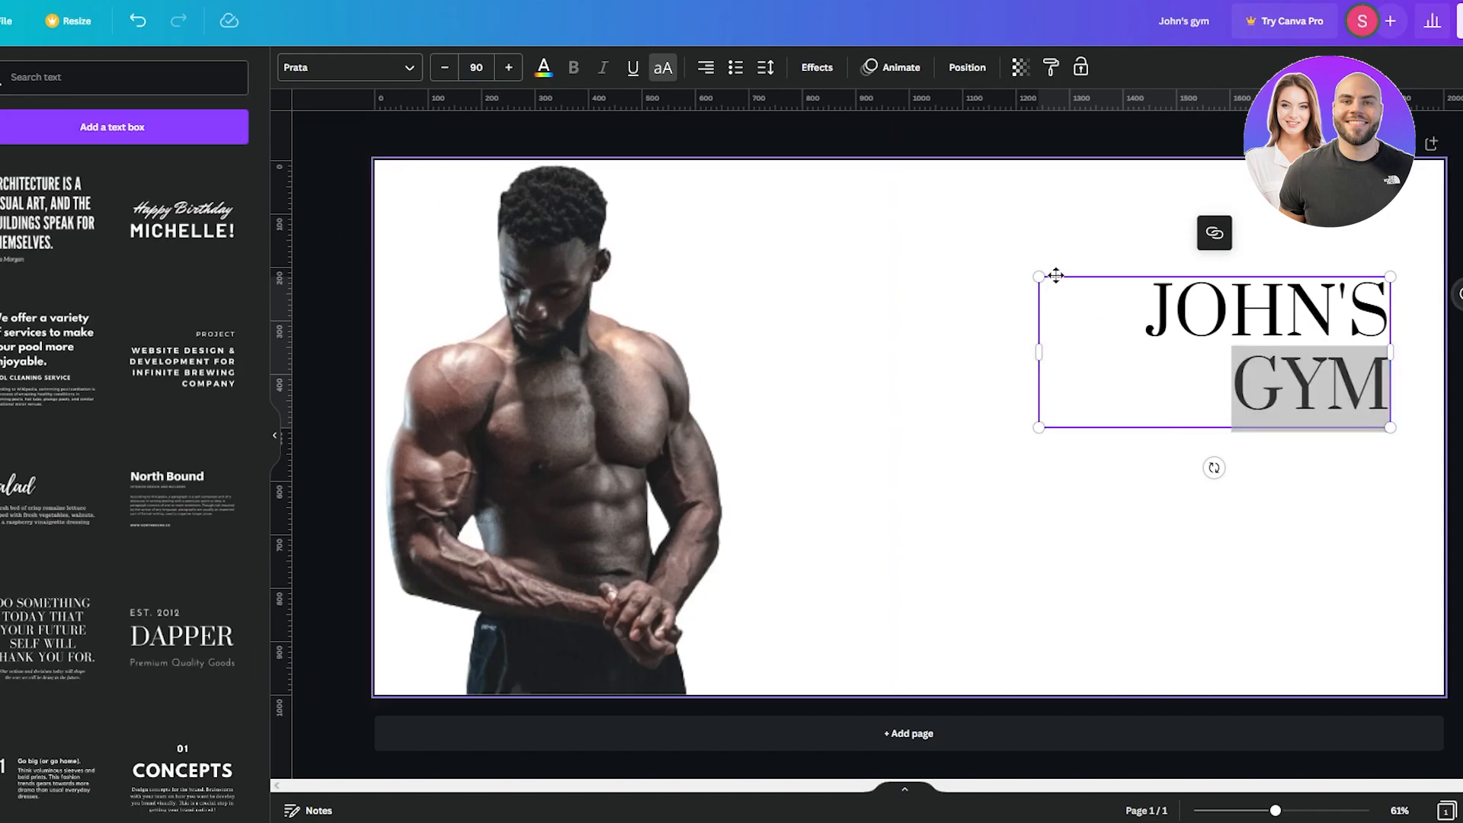
left_click(1030, 241)
- Enlarge the "JOHN'S GYM" text to a font size of about 159 and shift it left and slightly down
left_click(1215, 275)
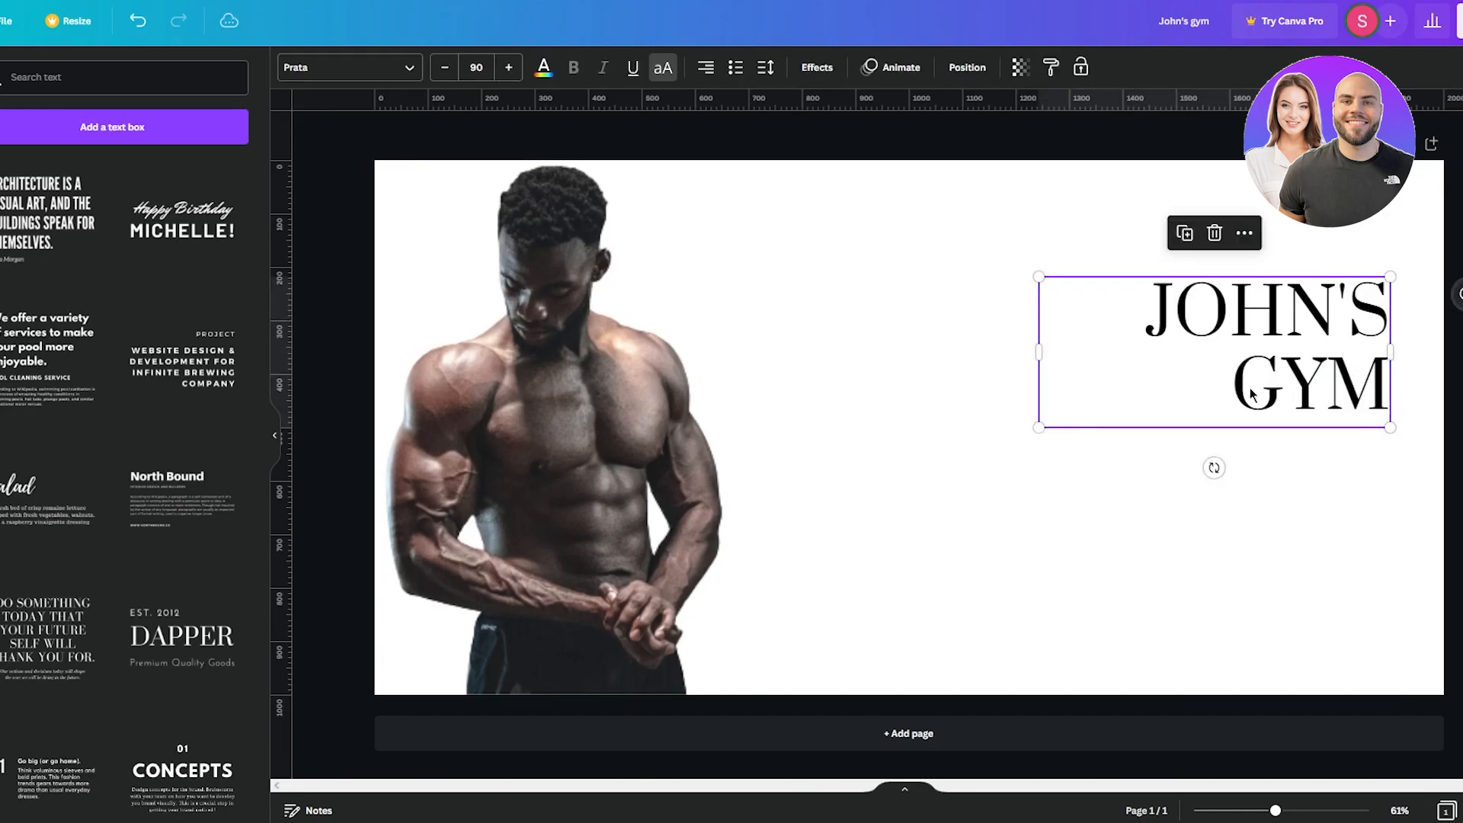
left_click_drag(1041, 427, 765, 564)
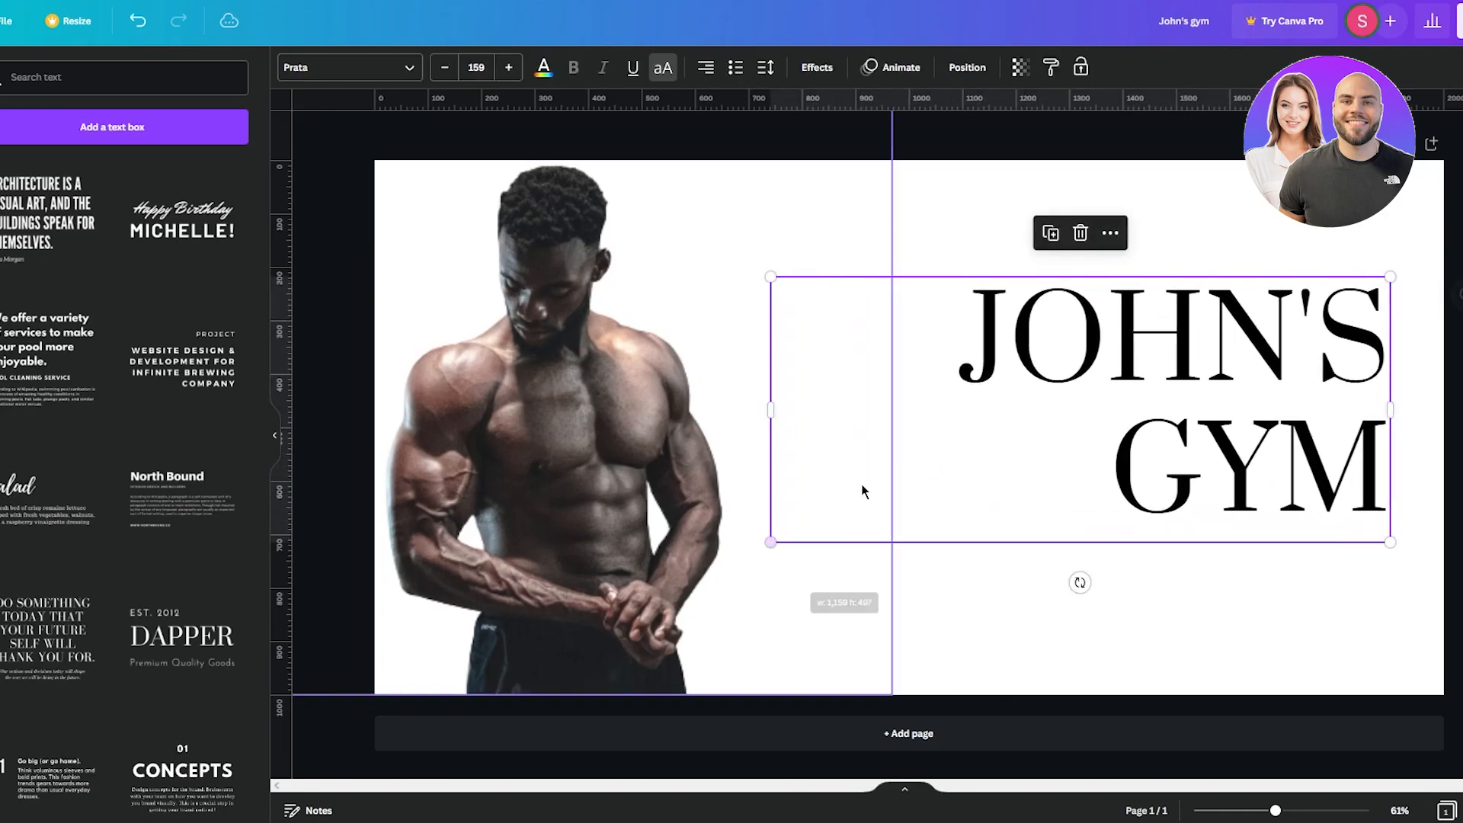
left_click(1192, 216)
left_click_drag(1281, 321, 1223, 331)
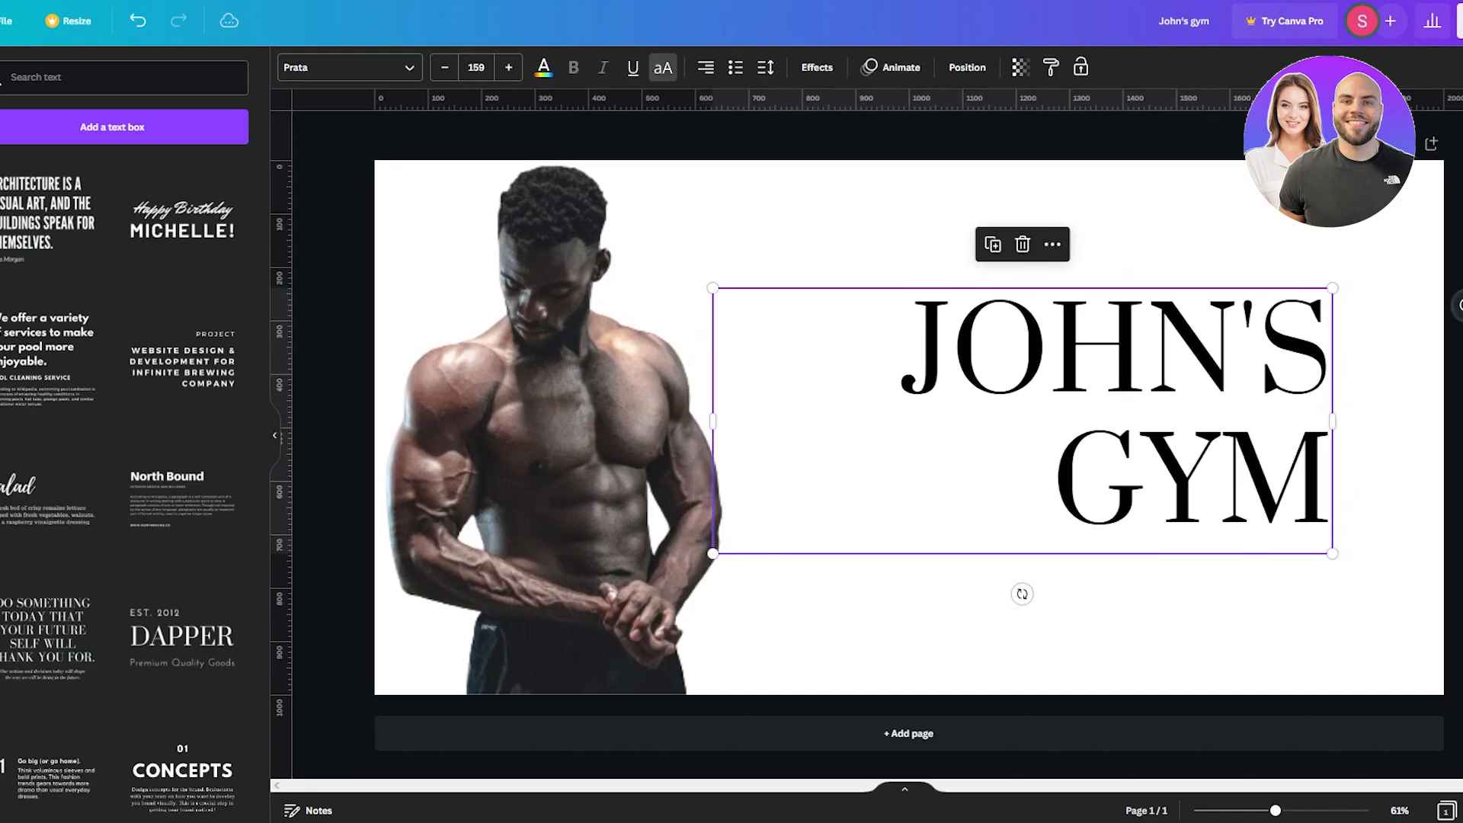
left_click(931, 243)
left_click(1100, 418)
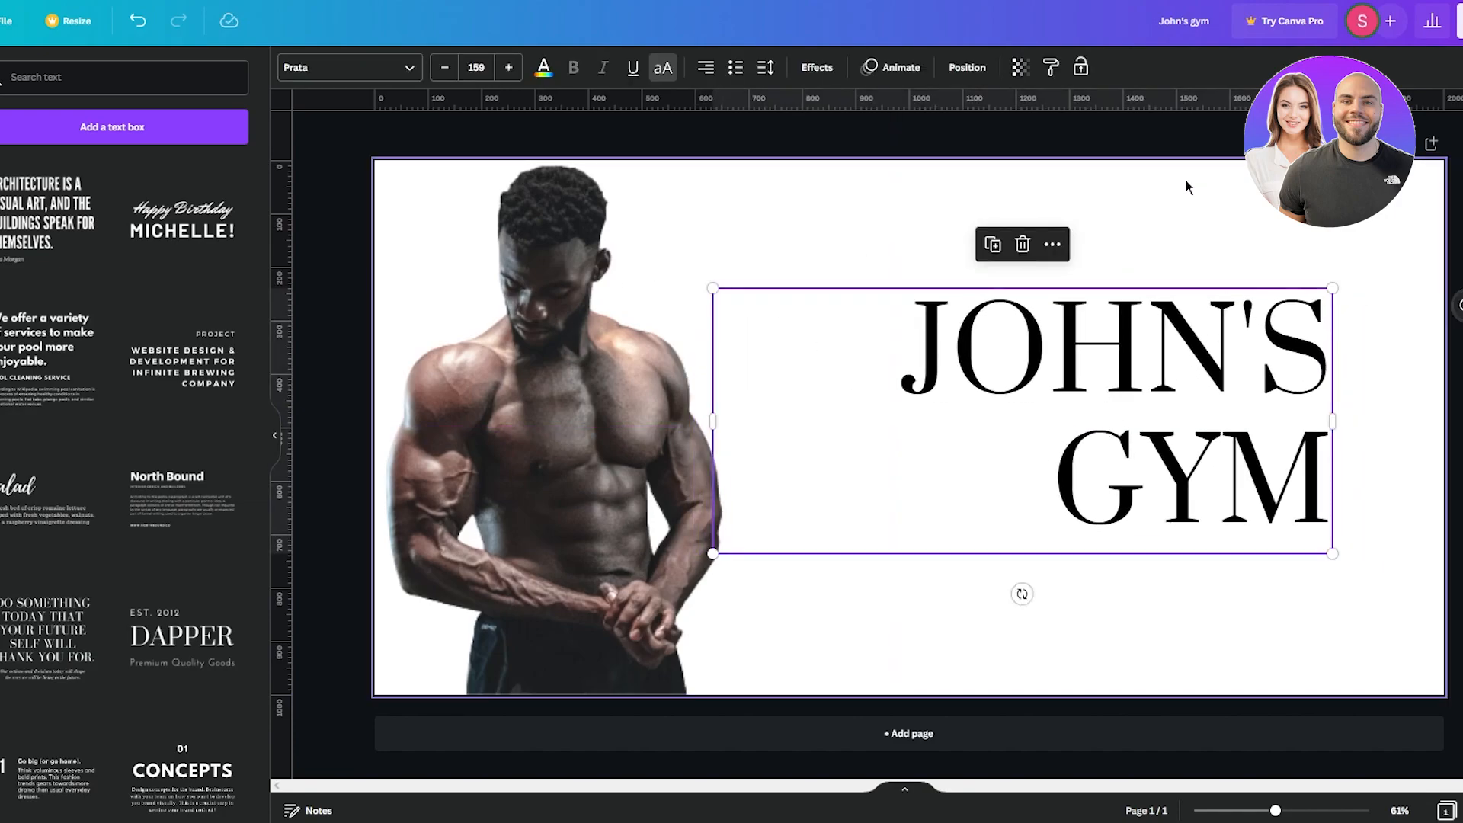
left_click(1145, 145)
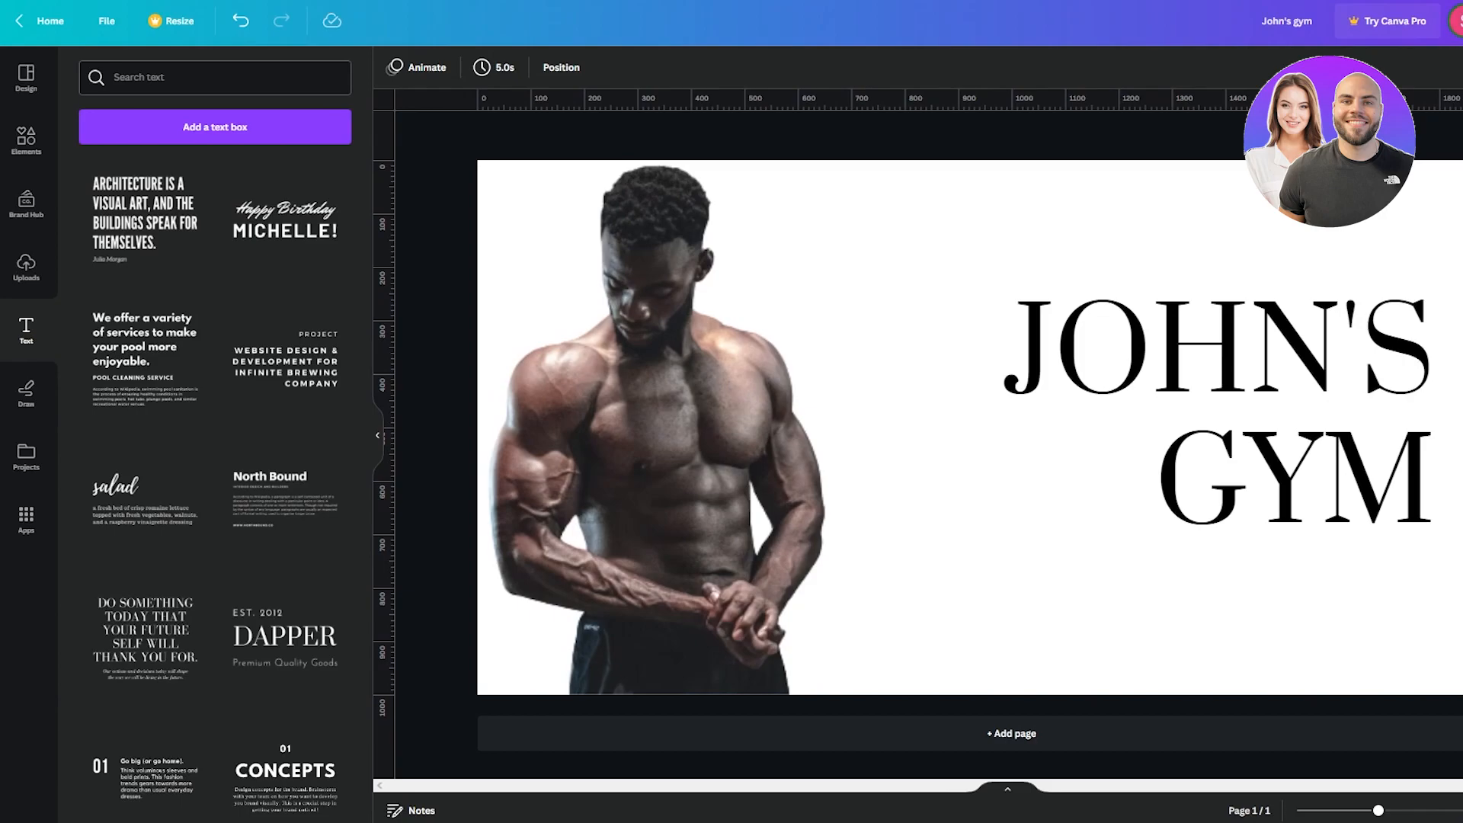
- Shift the man's cut-out slightly right and move the "JOHN'S GYM" text down a little to balance the layout
left_click(26, 139)
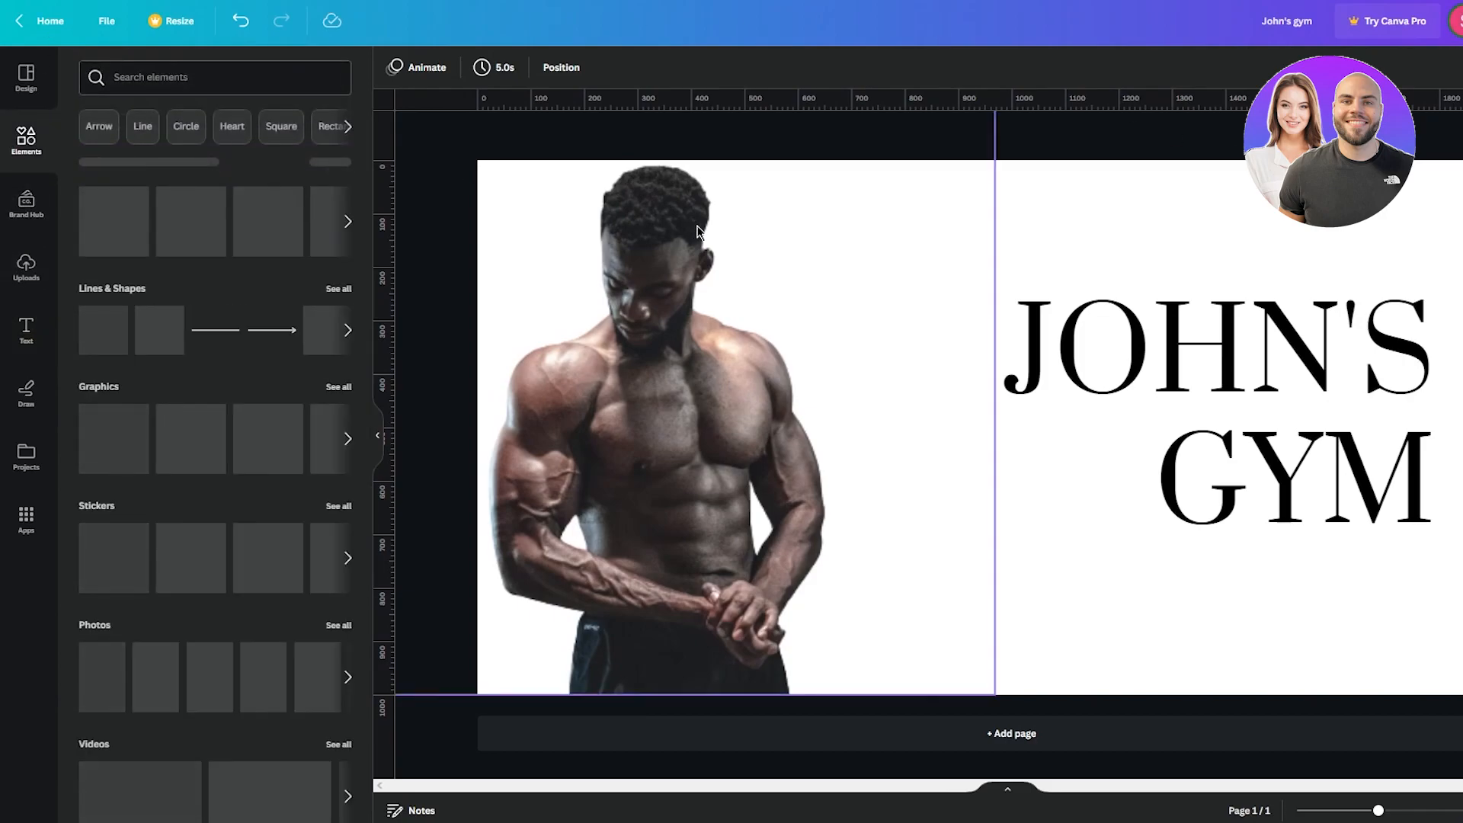
left_click_drag(715, 407, 756, 407)
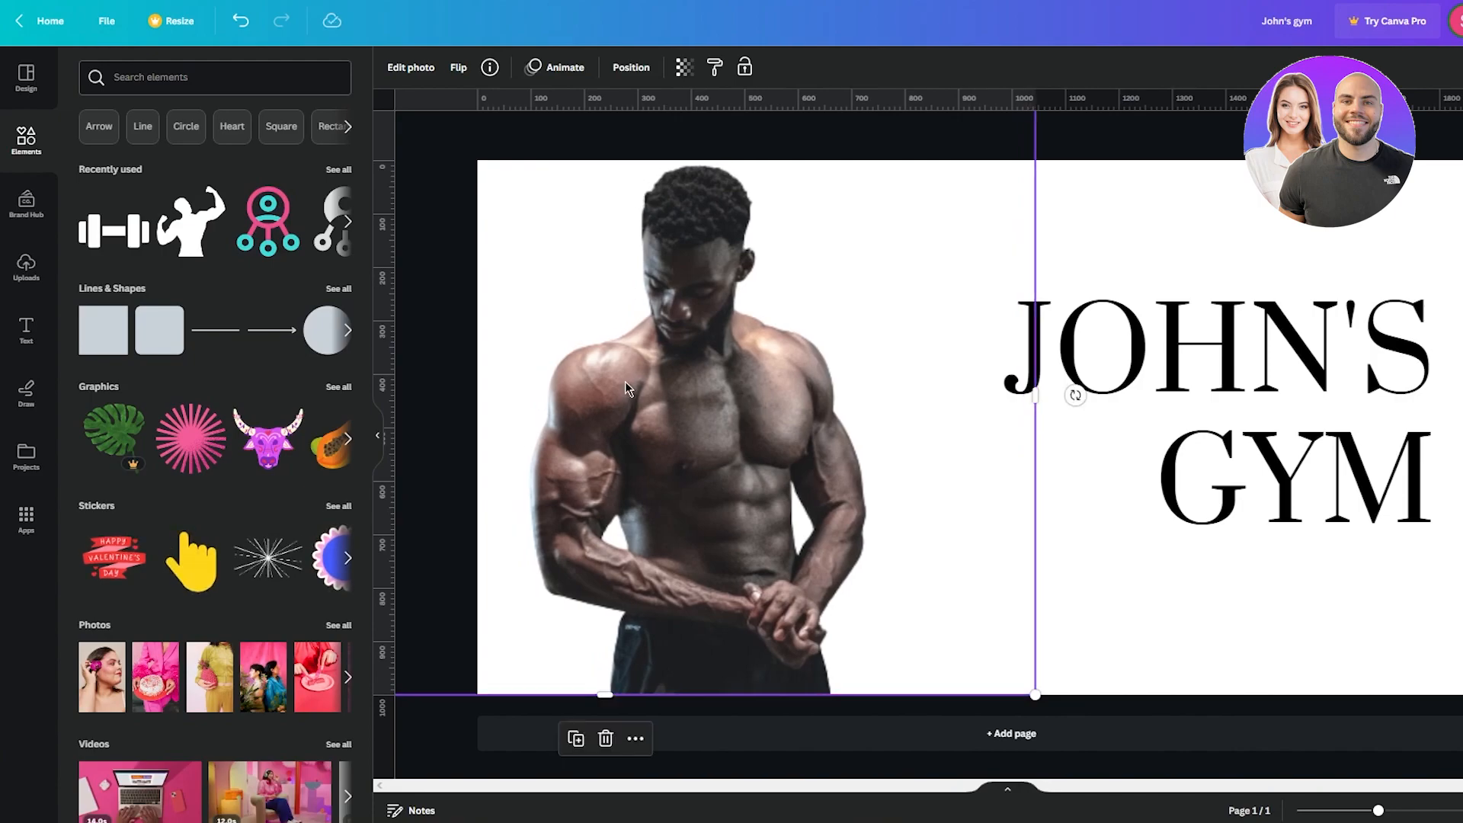
left_click(480, 335)
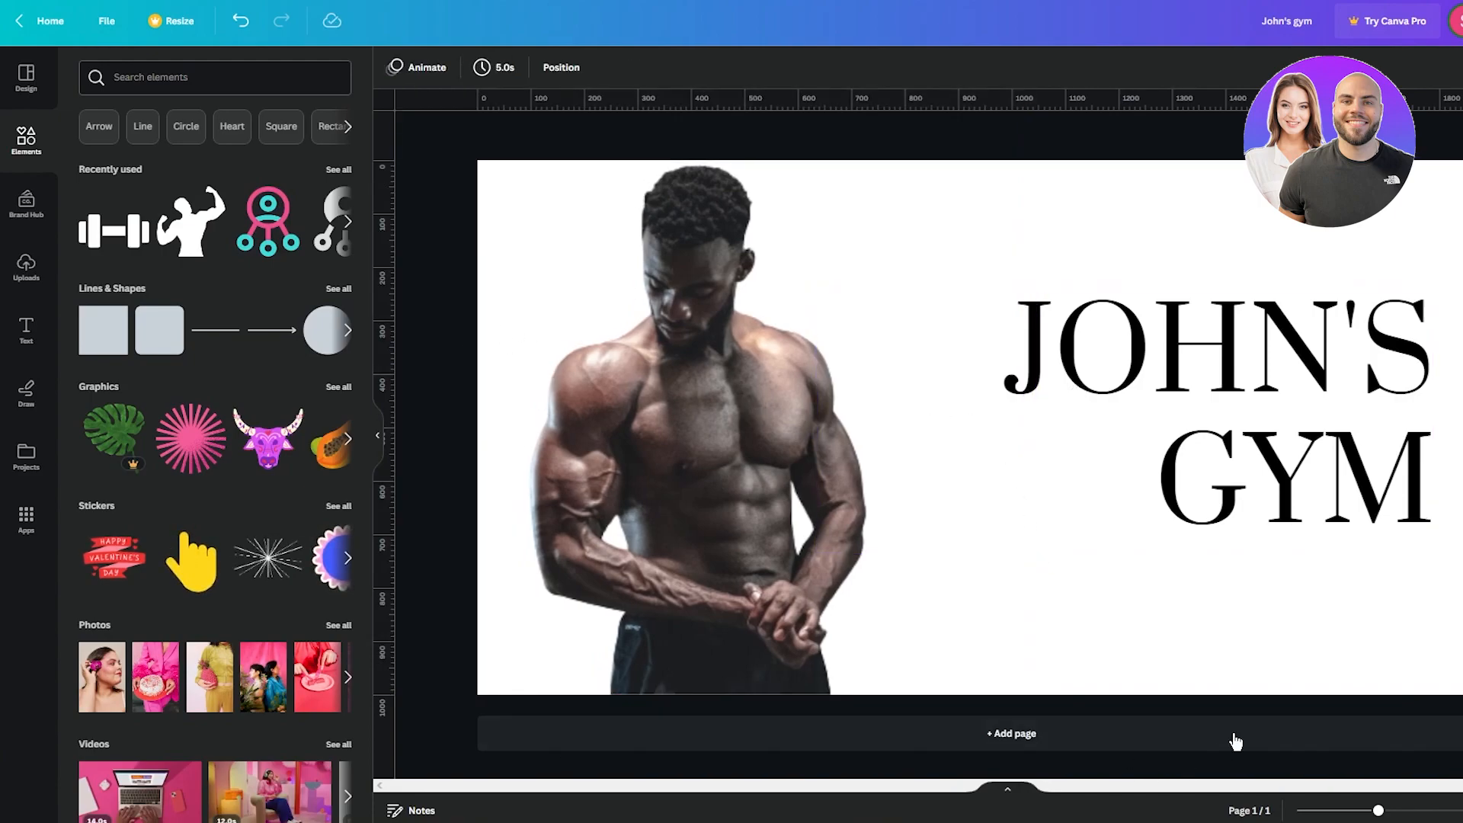
left_click(1229, 401)
left_click_drag(1229, 400, 1224, 424)
key("Escape")
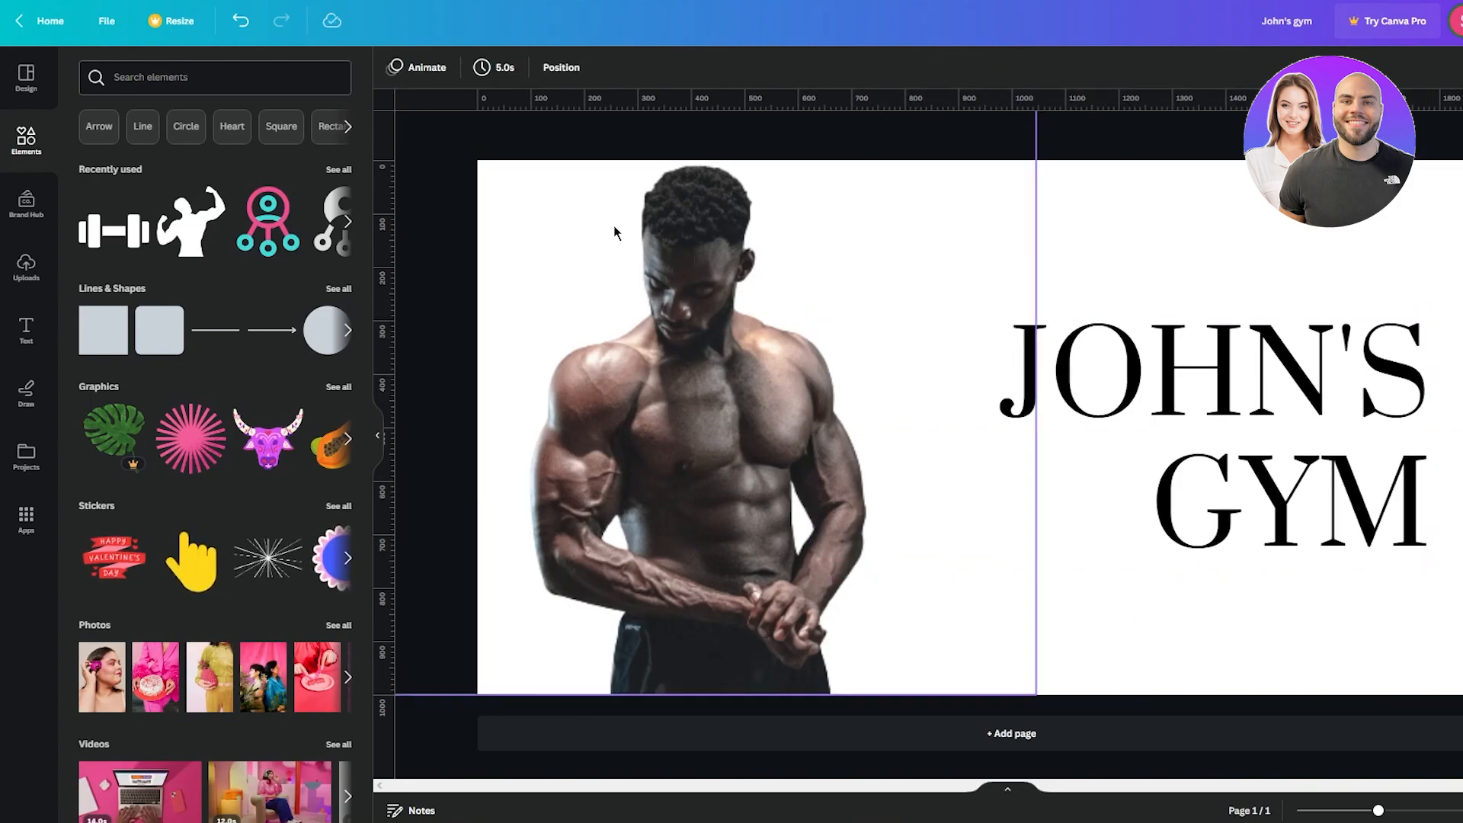
- Search the design elements for "gradient" and look through the resulting graphics for a suitable background
left_click(239, 84)
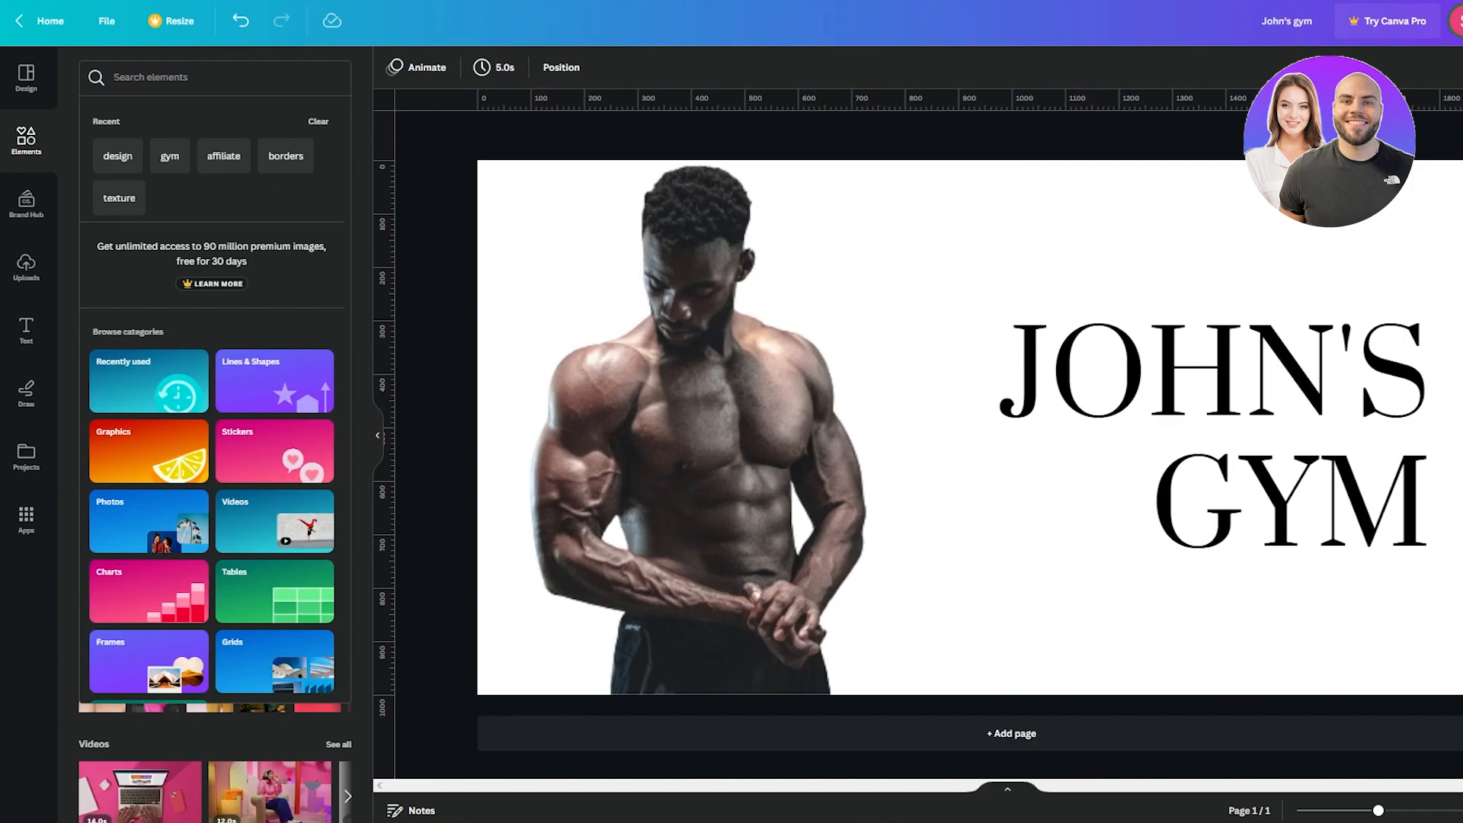
type("bac")
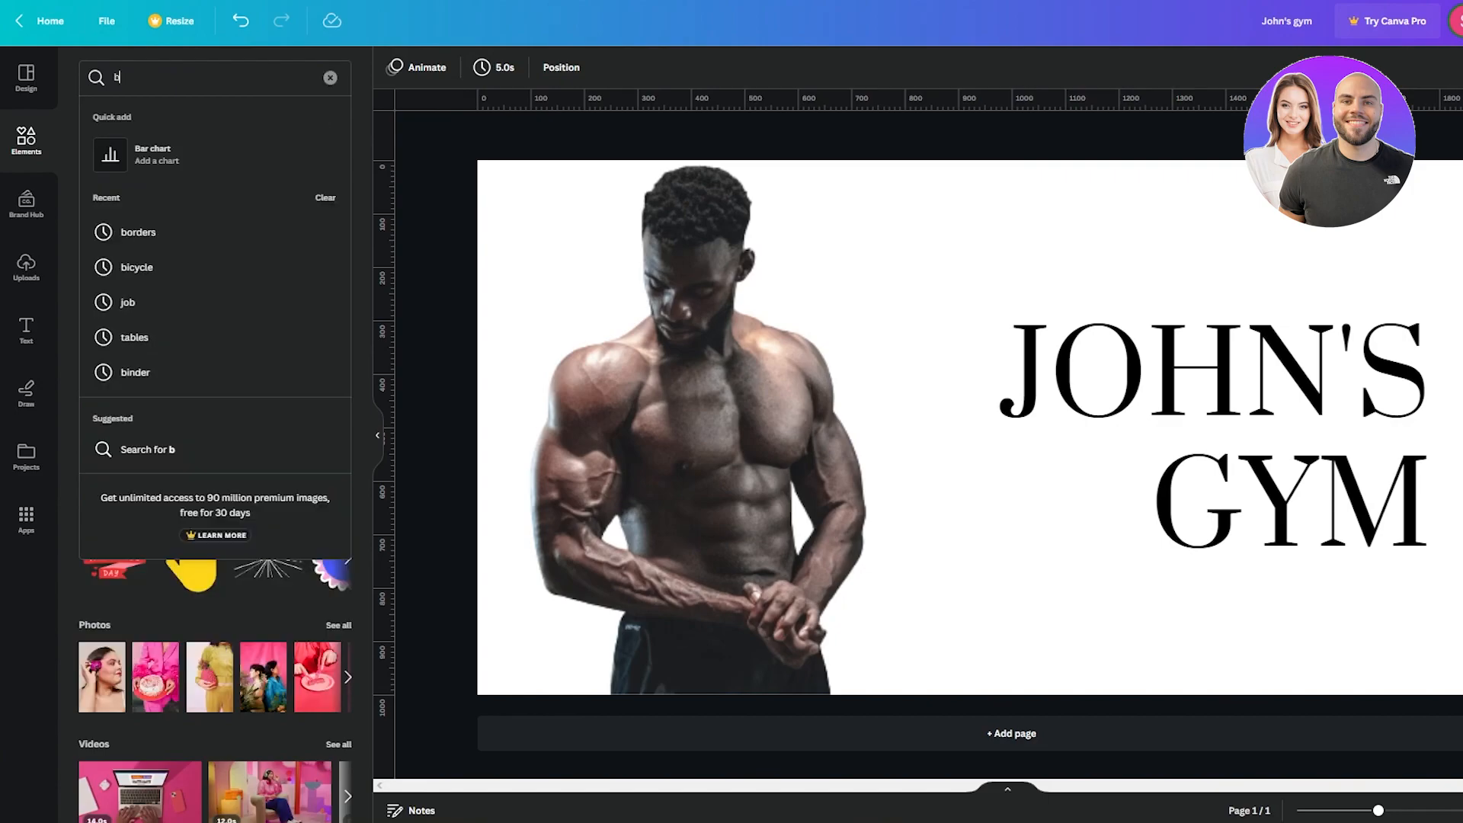
key("BackSpace")
key("BackSpace")
key("BackSpace")
type("g")
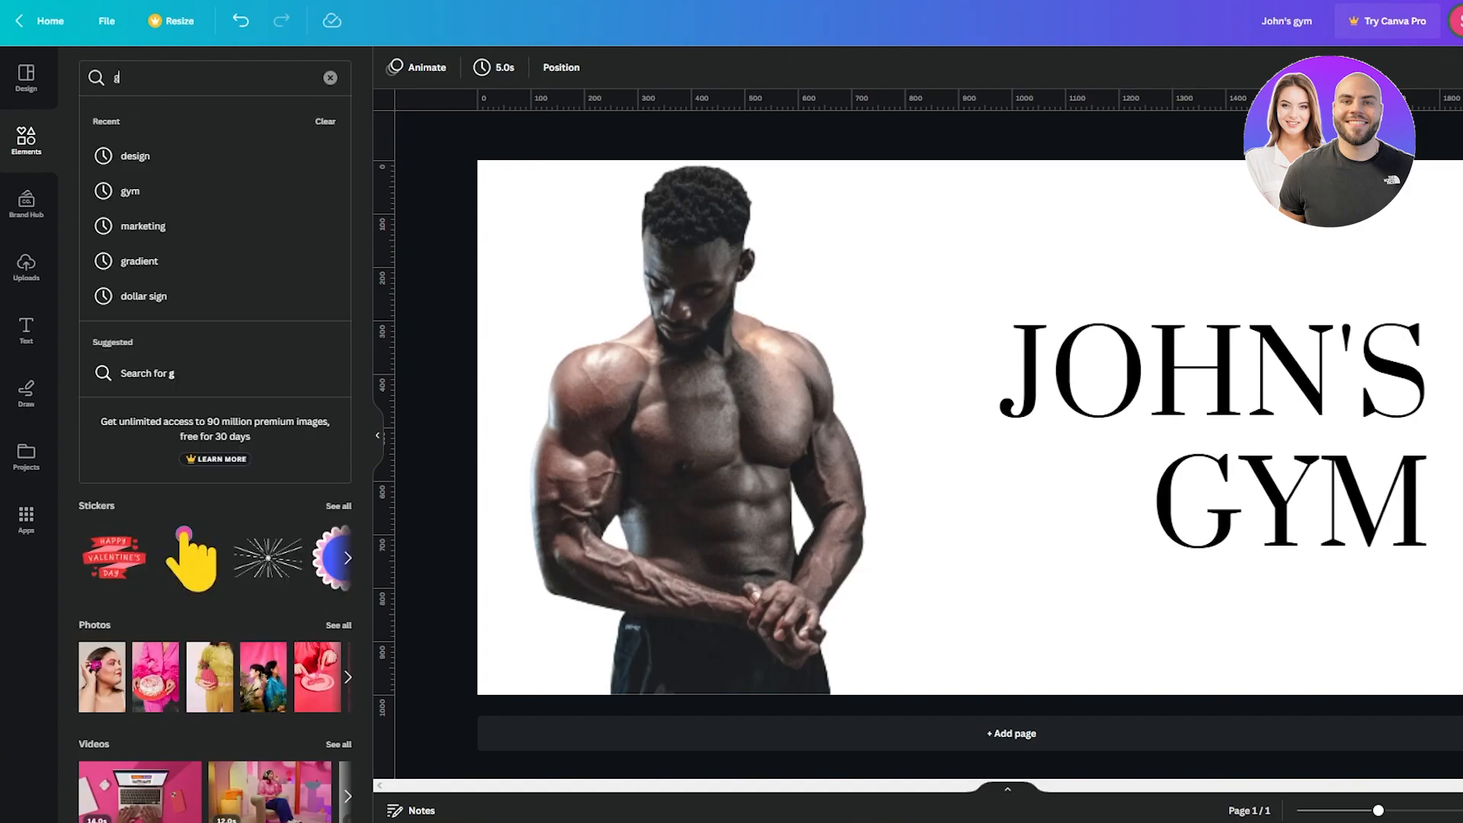
type("radient")
key("Return")
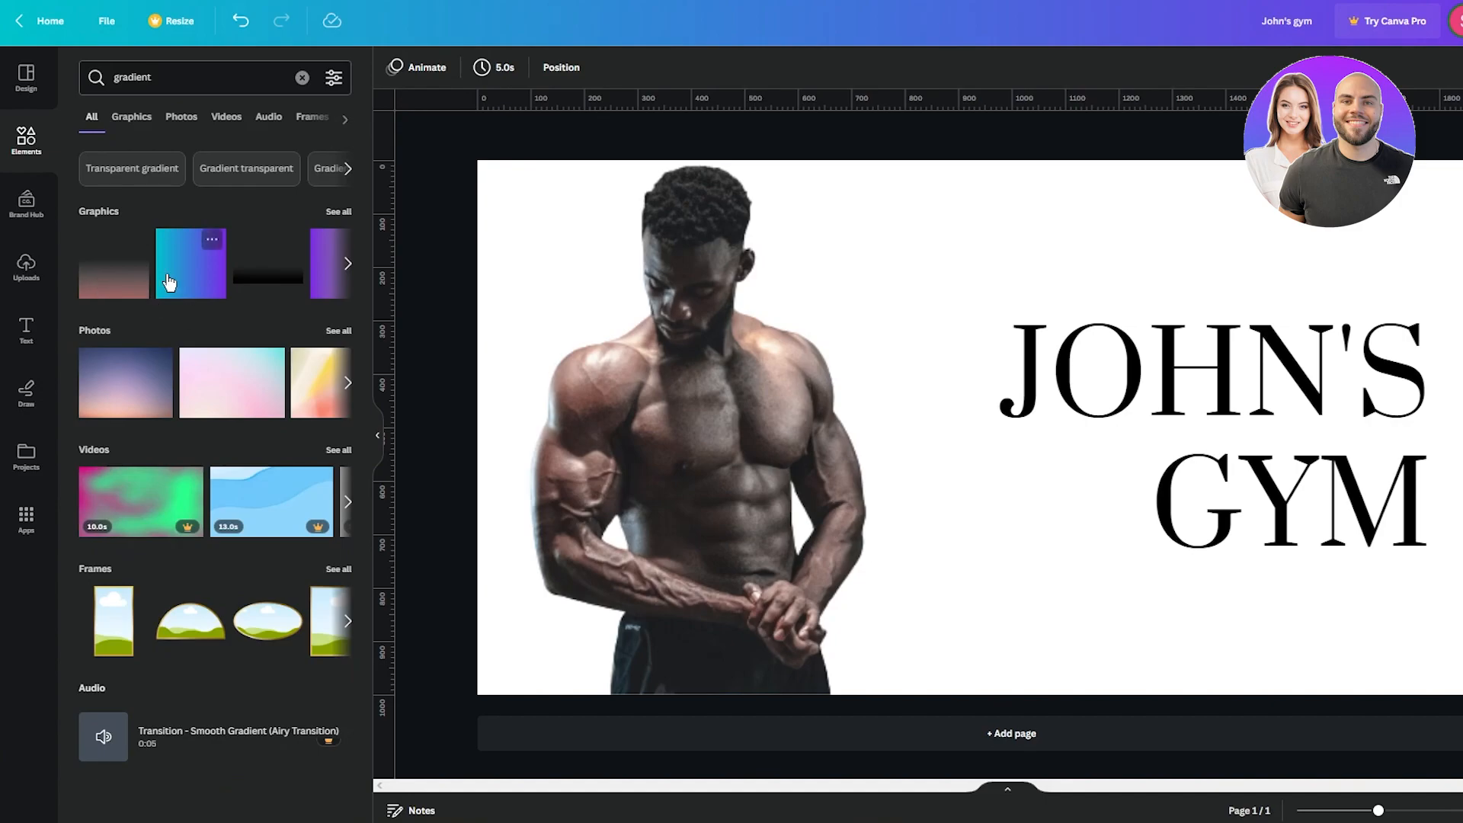
left_click(347, 265)
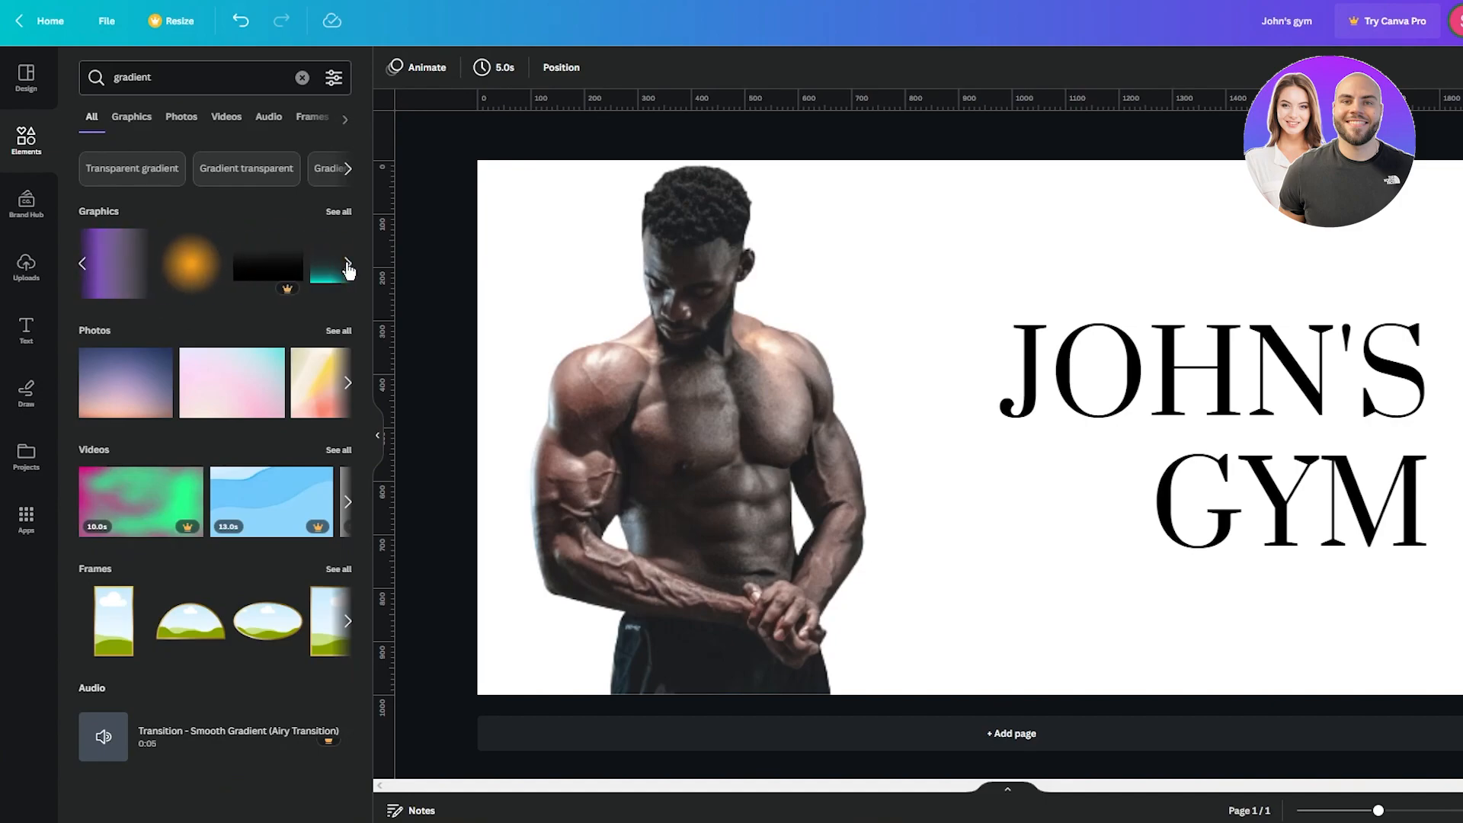
left_click(88, 268)
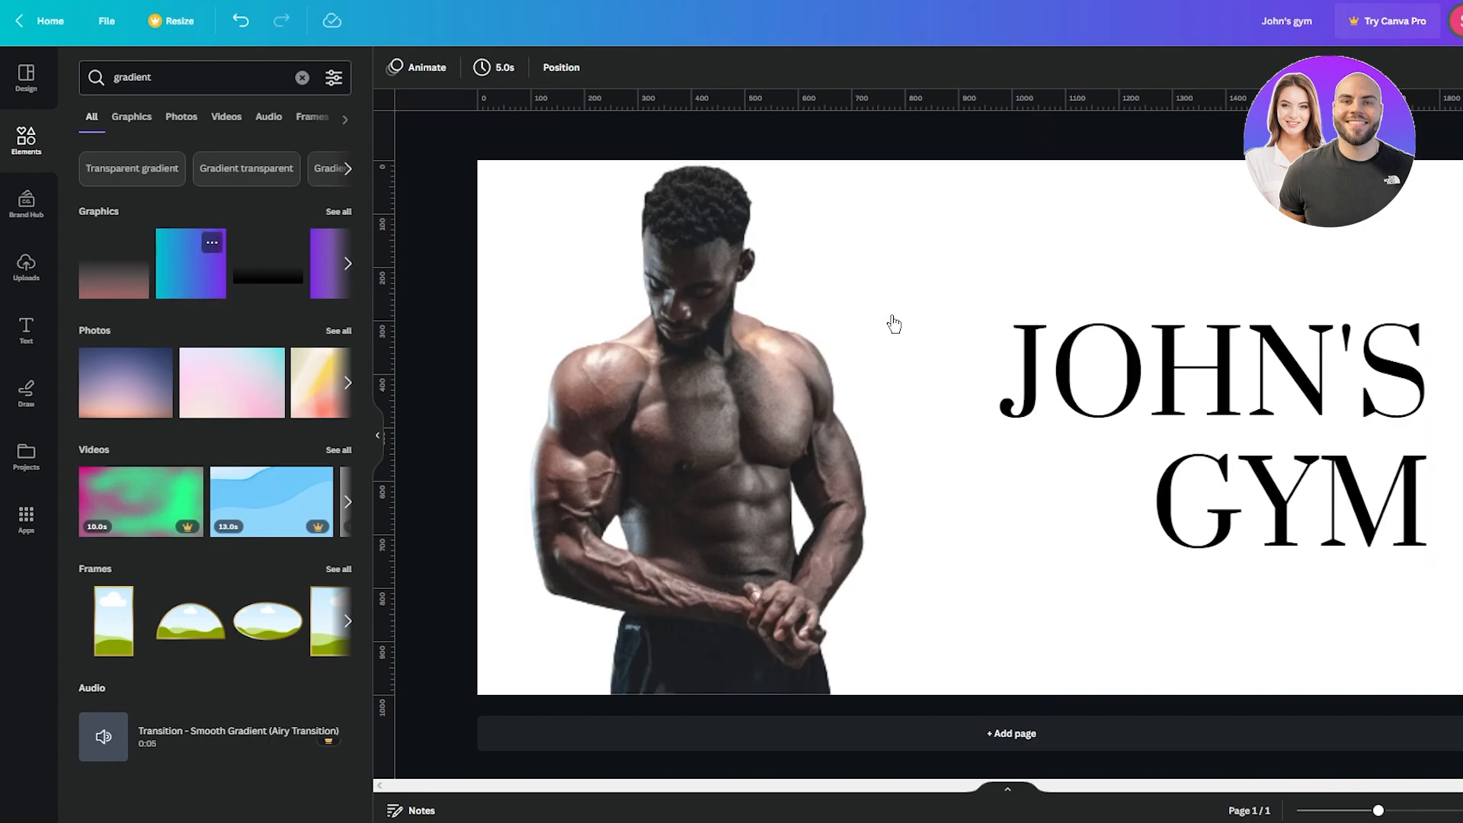
left_click_drag(894, 324, 896, 326)
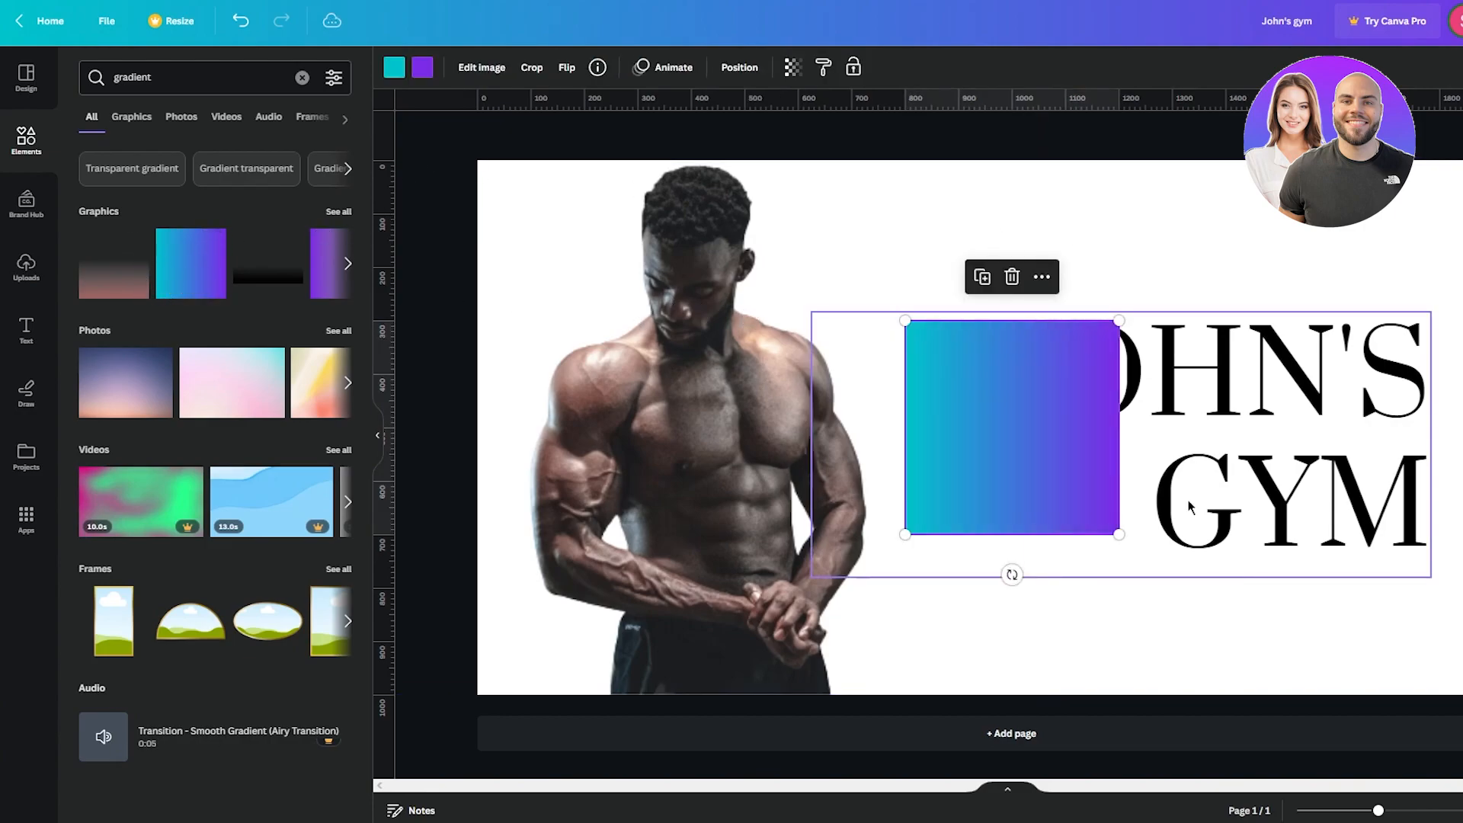
left_click_drag(801, 318, 744, 160)
left_click_drag(745, 532, 638, 621)
key("Delete")
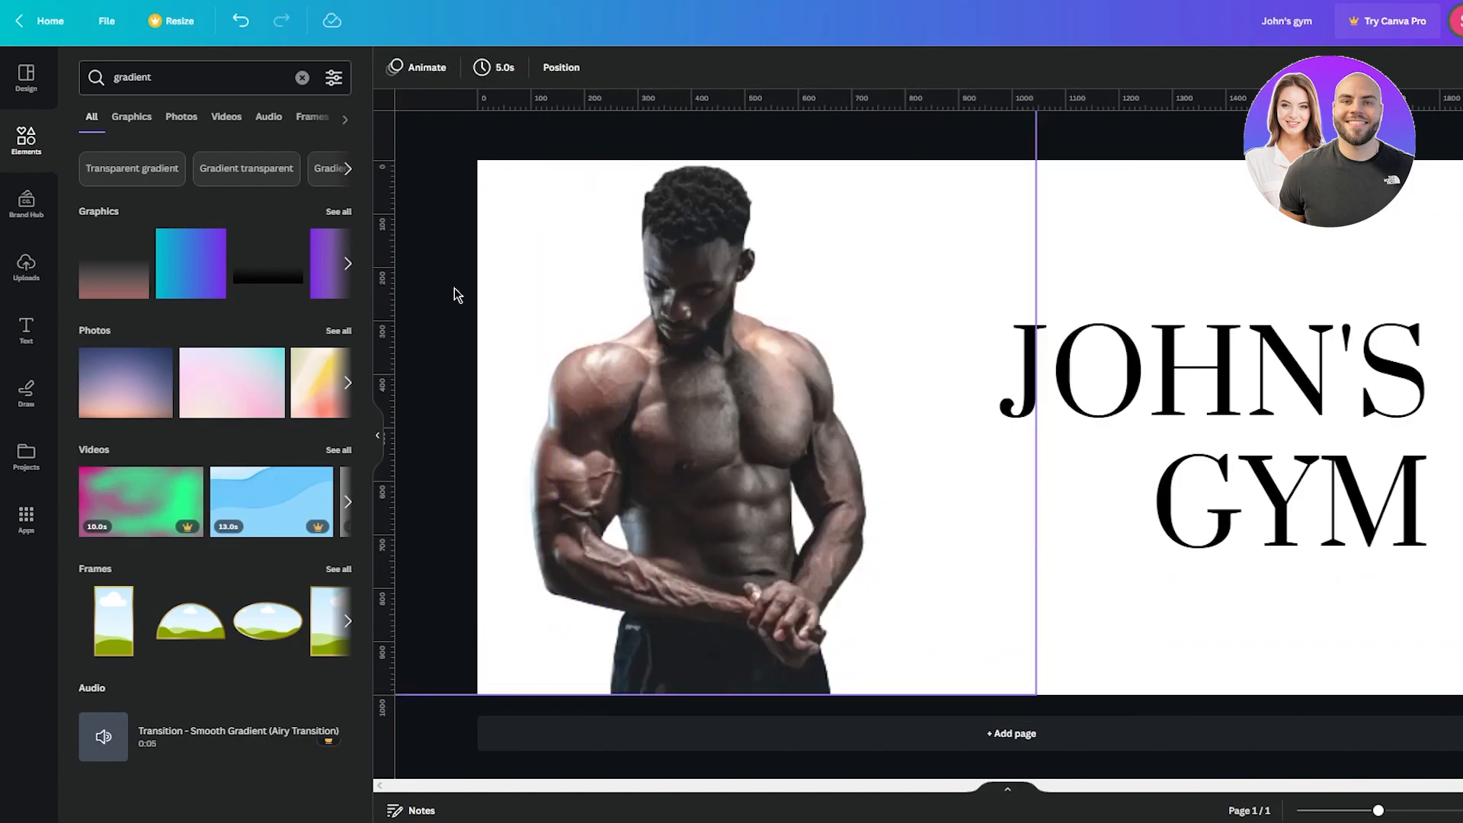
- Try the transparent red gradient over the man's cut-out with its height set to 1000 px
left_click(118, 295)
left_click_drag(945, 384, 549, 249)
left_click(732, 68)
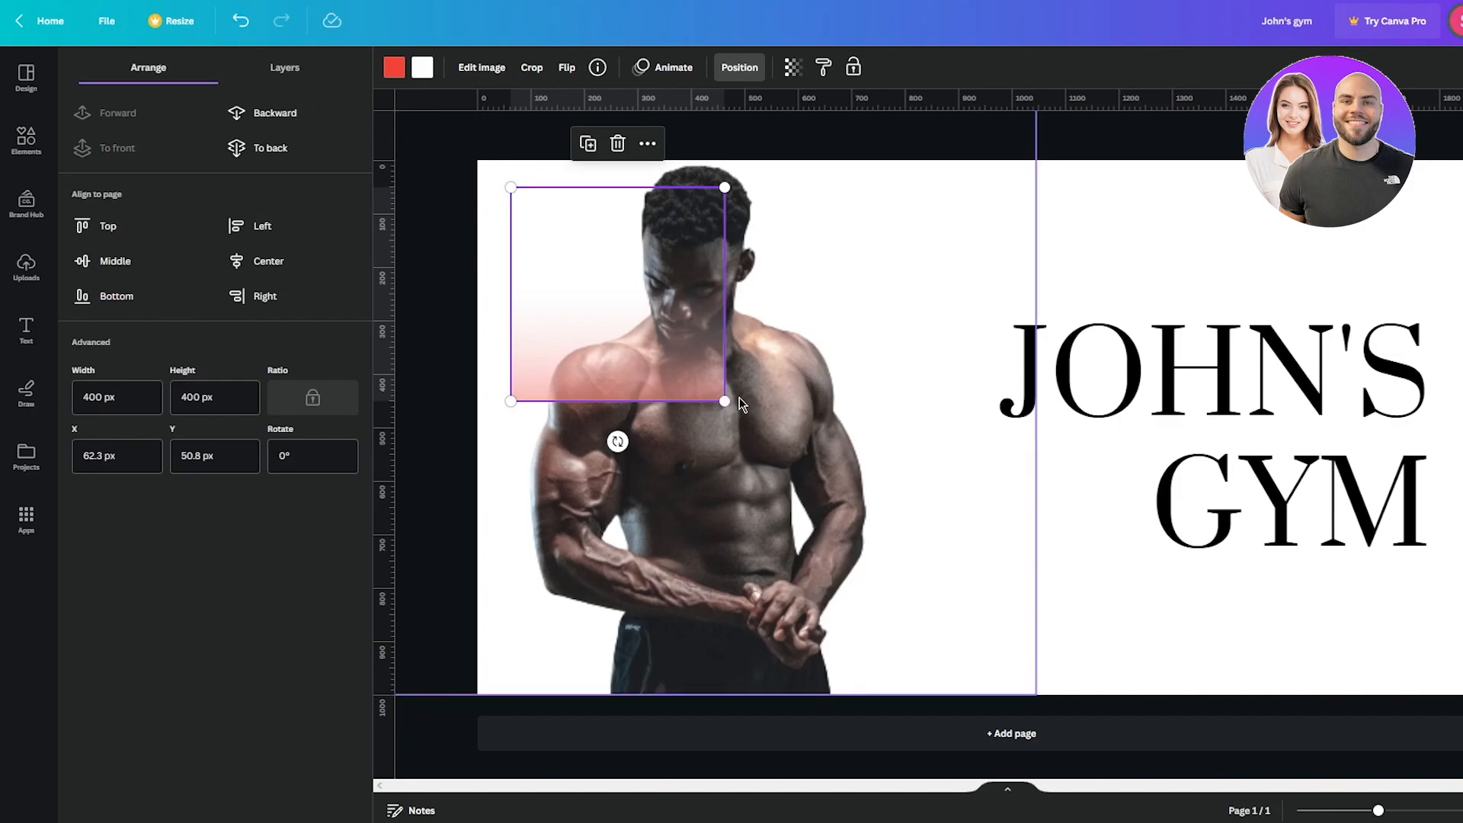
left_click(114, 397)
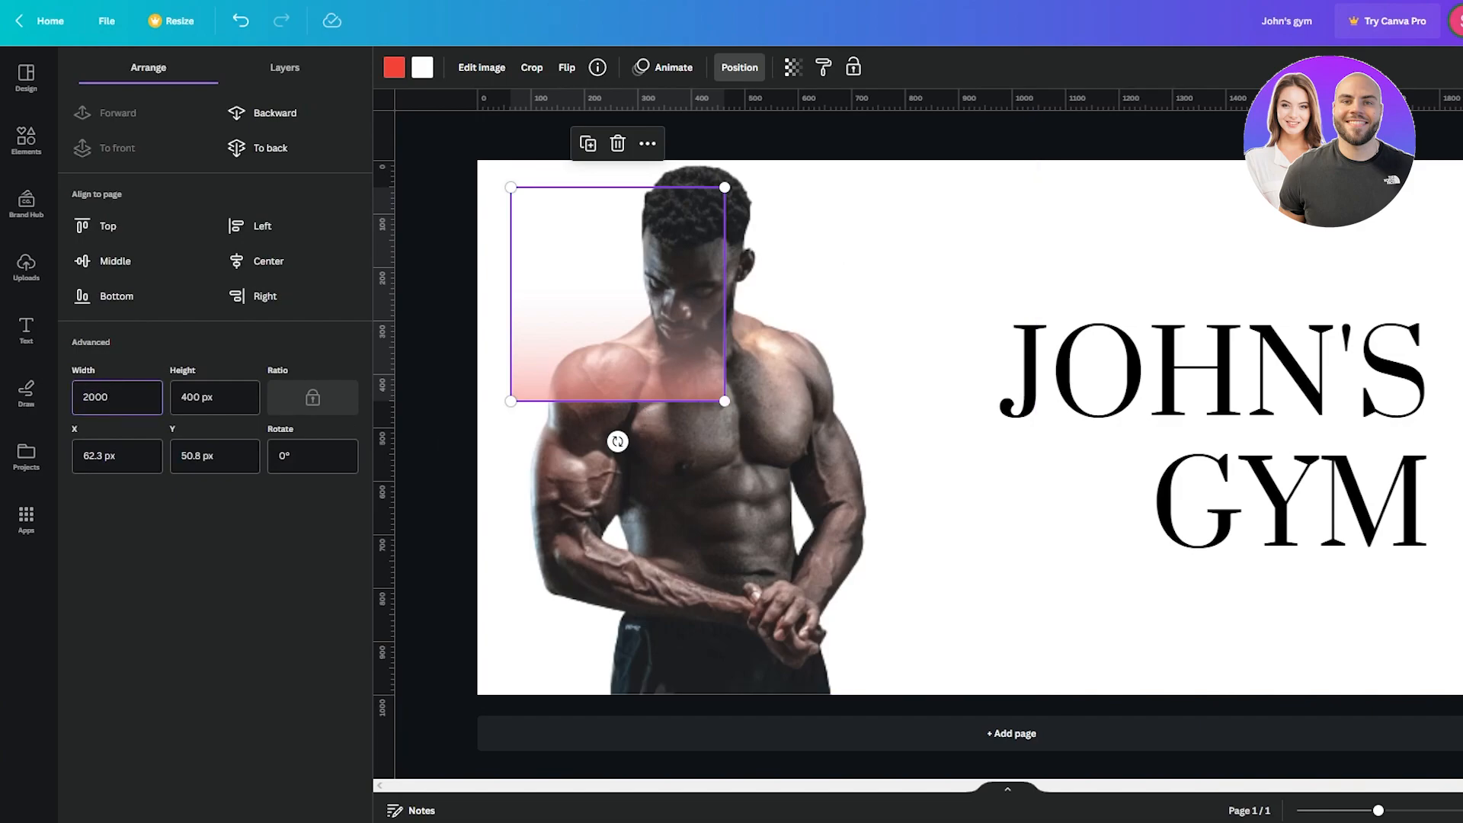
left_click_drag(217, 399, 82, 398)
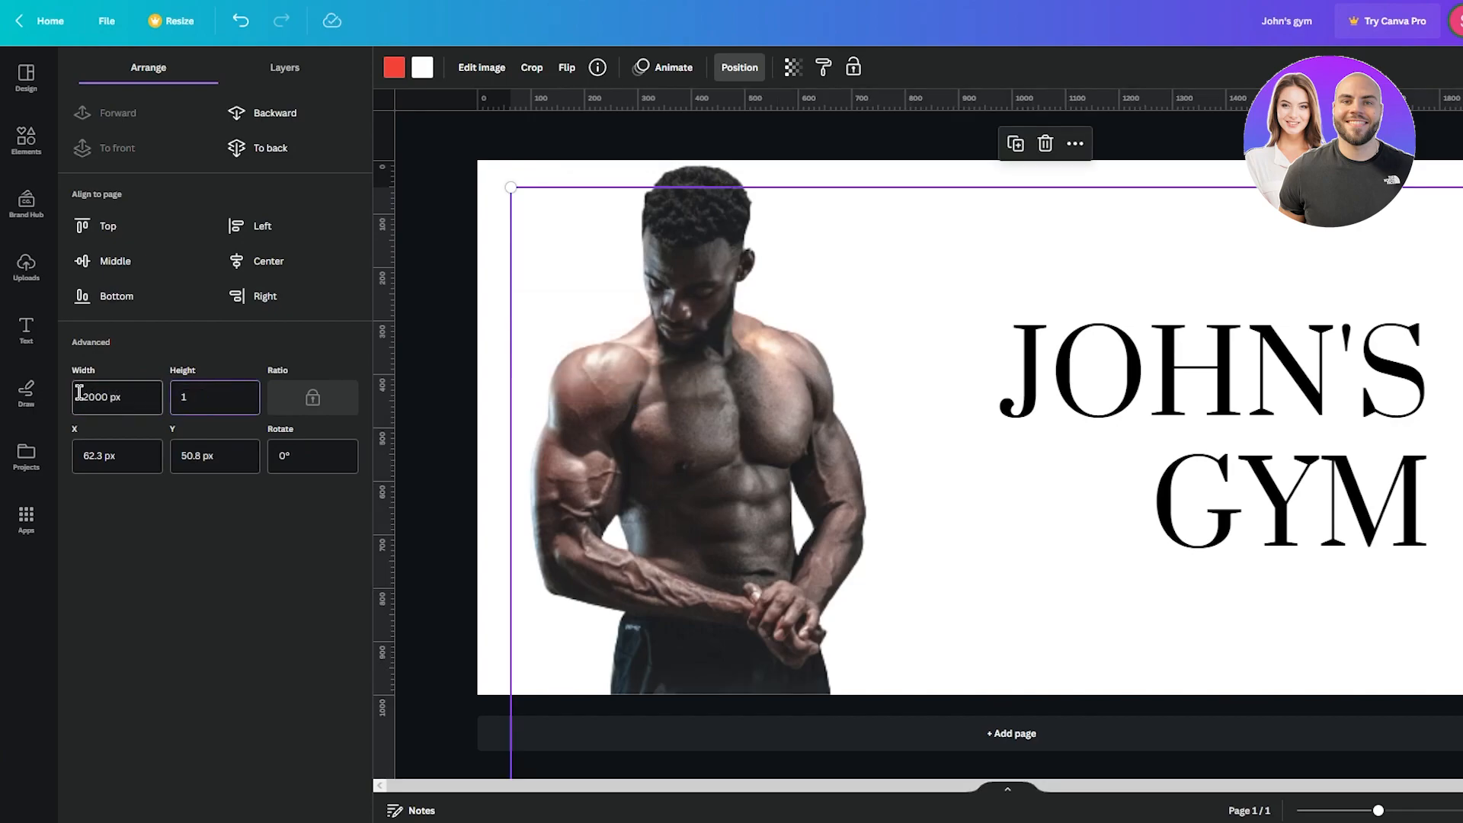
type("1000")
key("Return")
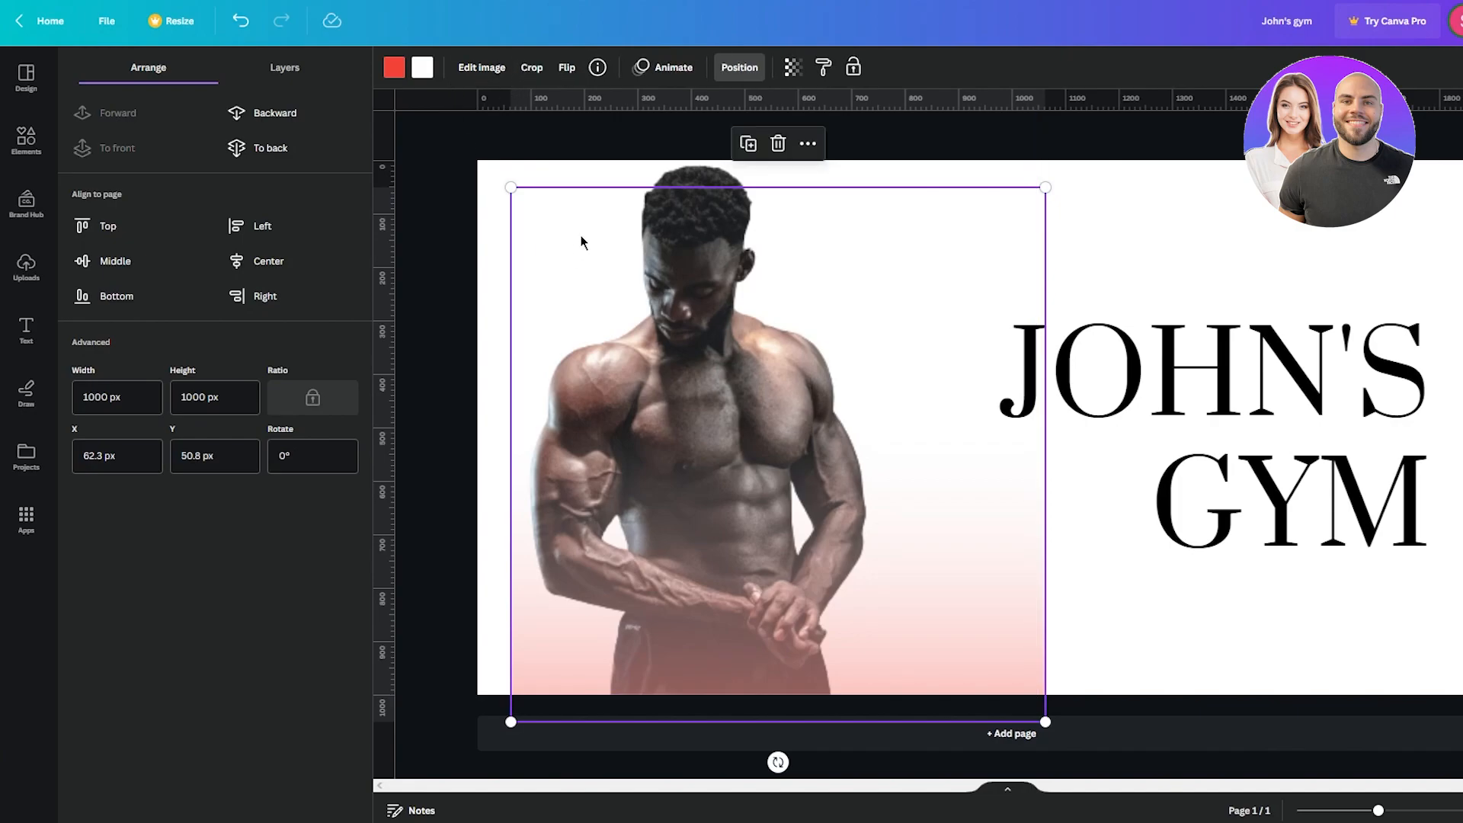
- Undo the resizing of the transparent red gradient and remove it from the page
key("ctrl+z")
key("ctrl+z")
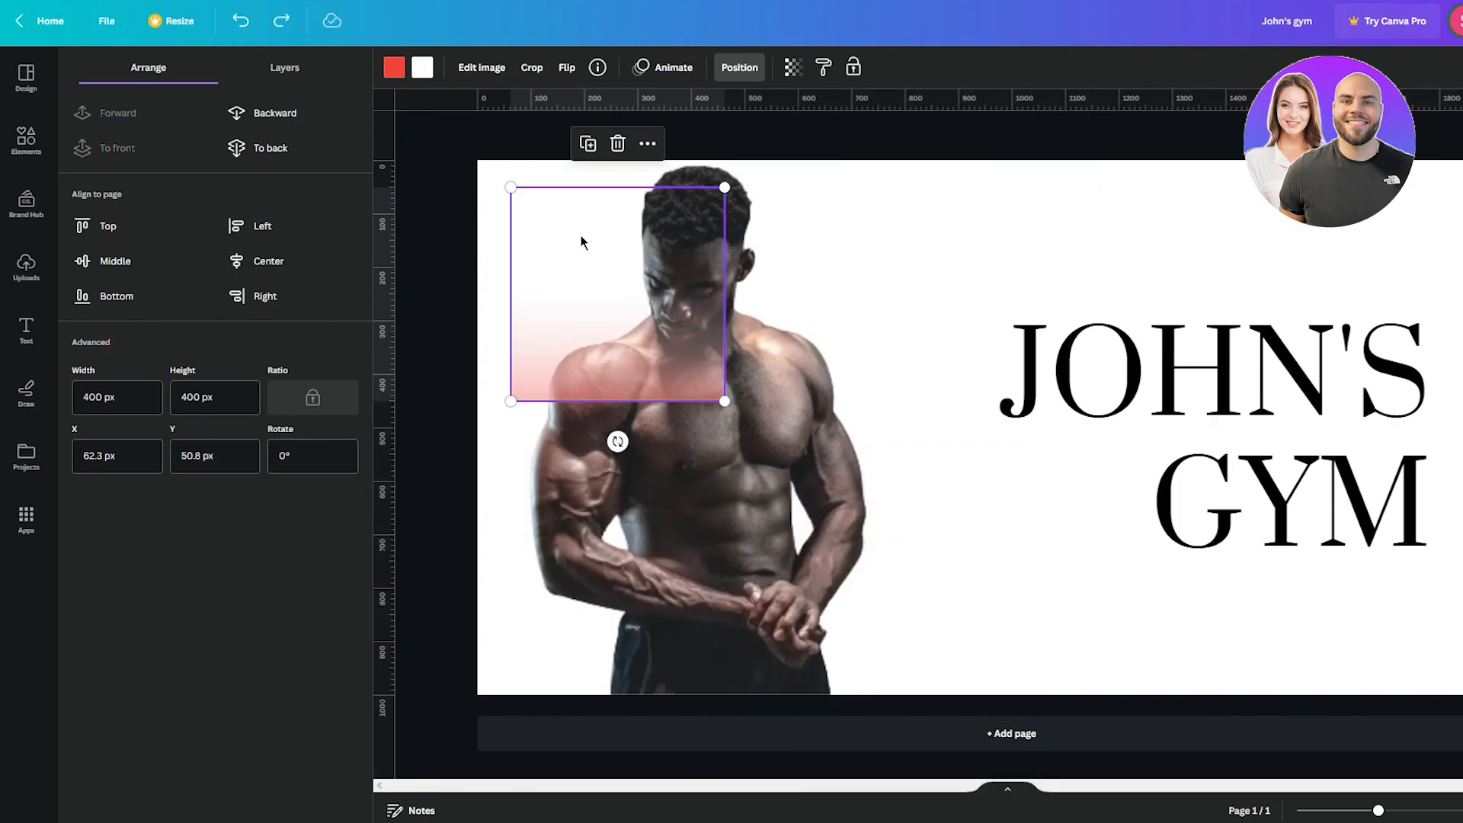
left_click(461, 219)
left_click_drag(511, 188, 479, 240)
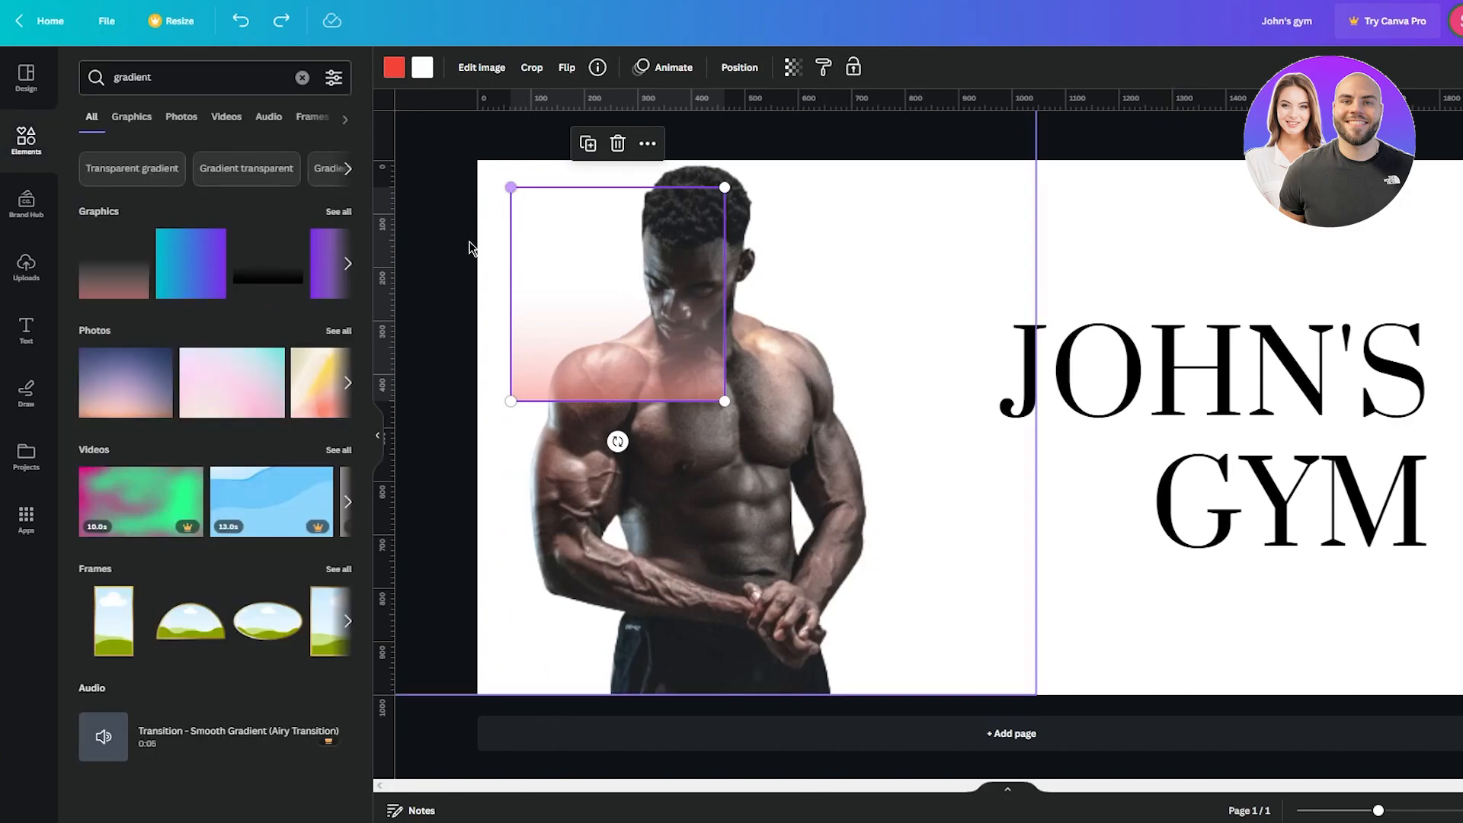
key("ctrl+z")
key("ctrl+z")
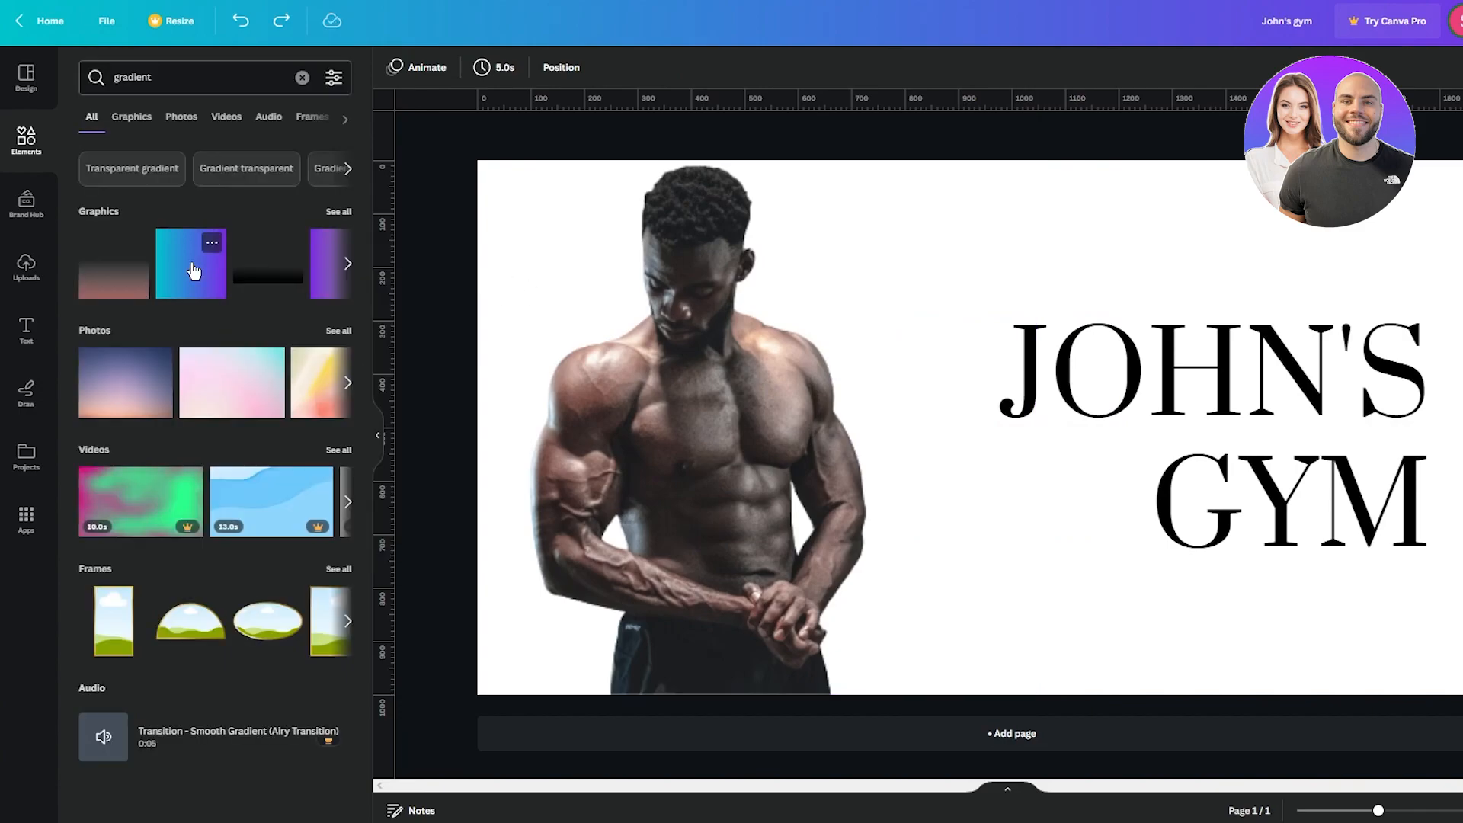
- Add the teal-to-purple gradient at the page's upper-left corner, behind the man's cut-out, and enlarge it to 1000 × 1000 px
left_click(193, 267)
left_click_drag(926, 396, 521, 231)
left_click(737, 70)
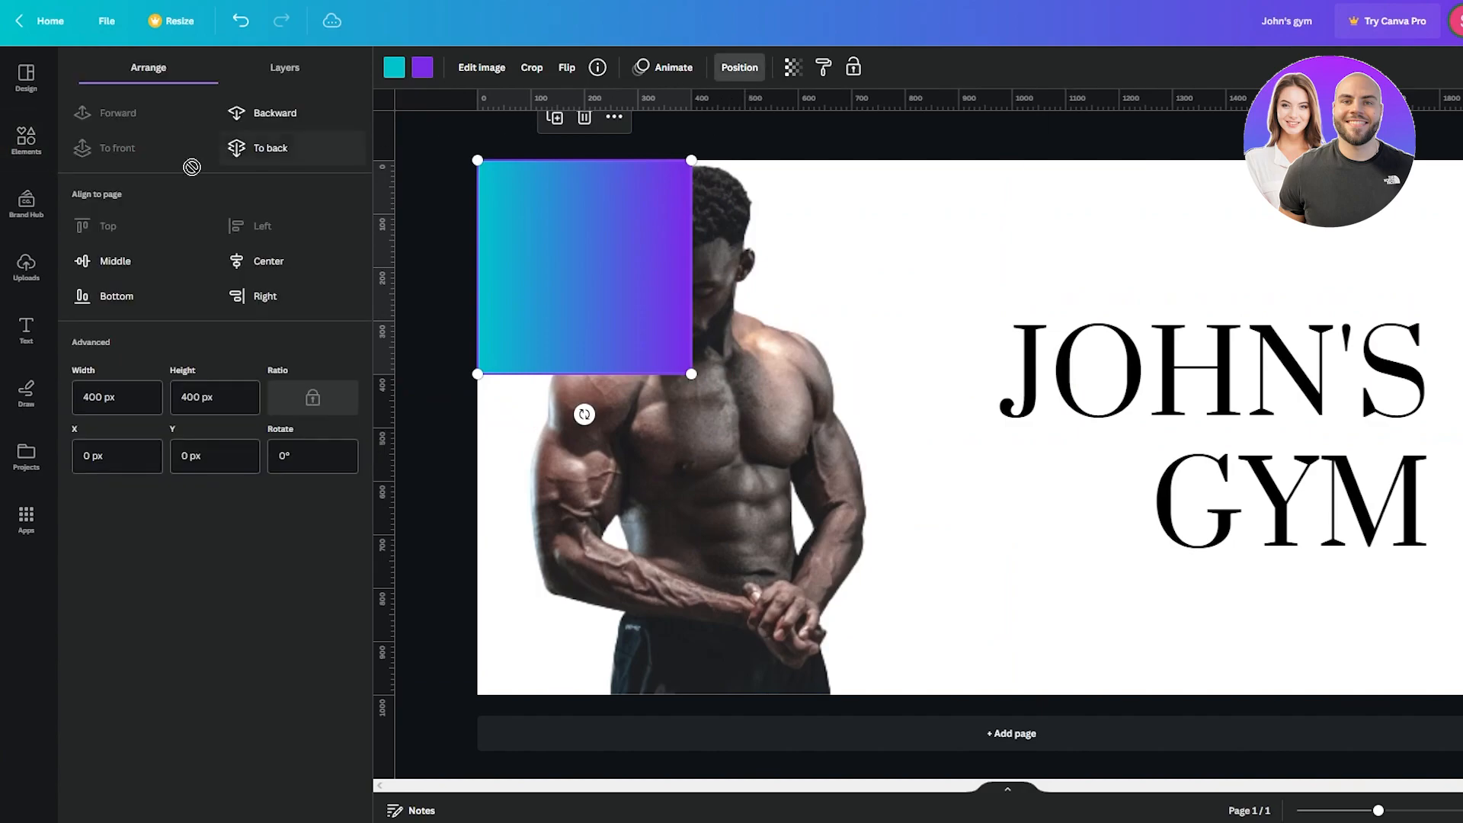
left_click(293, 147)
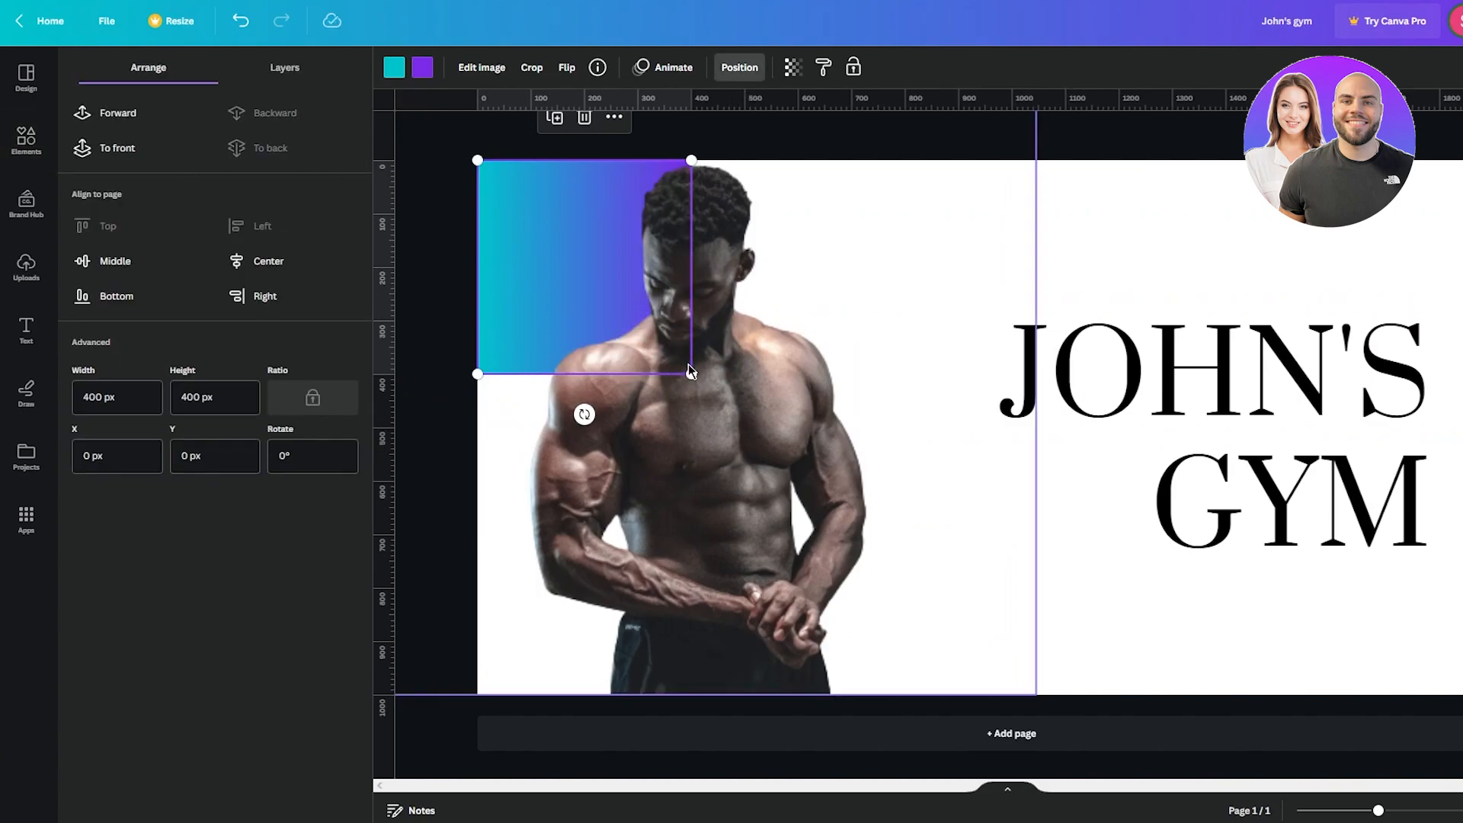
left_click_drag(691, 373, 1014, 695)
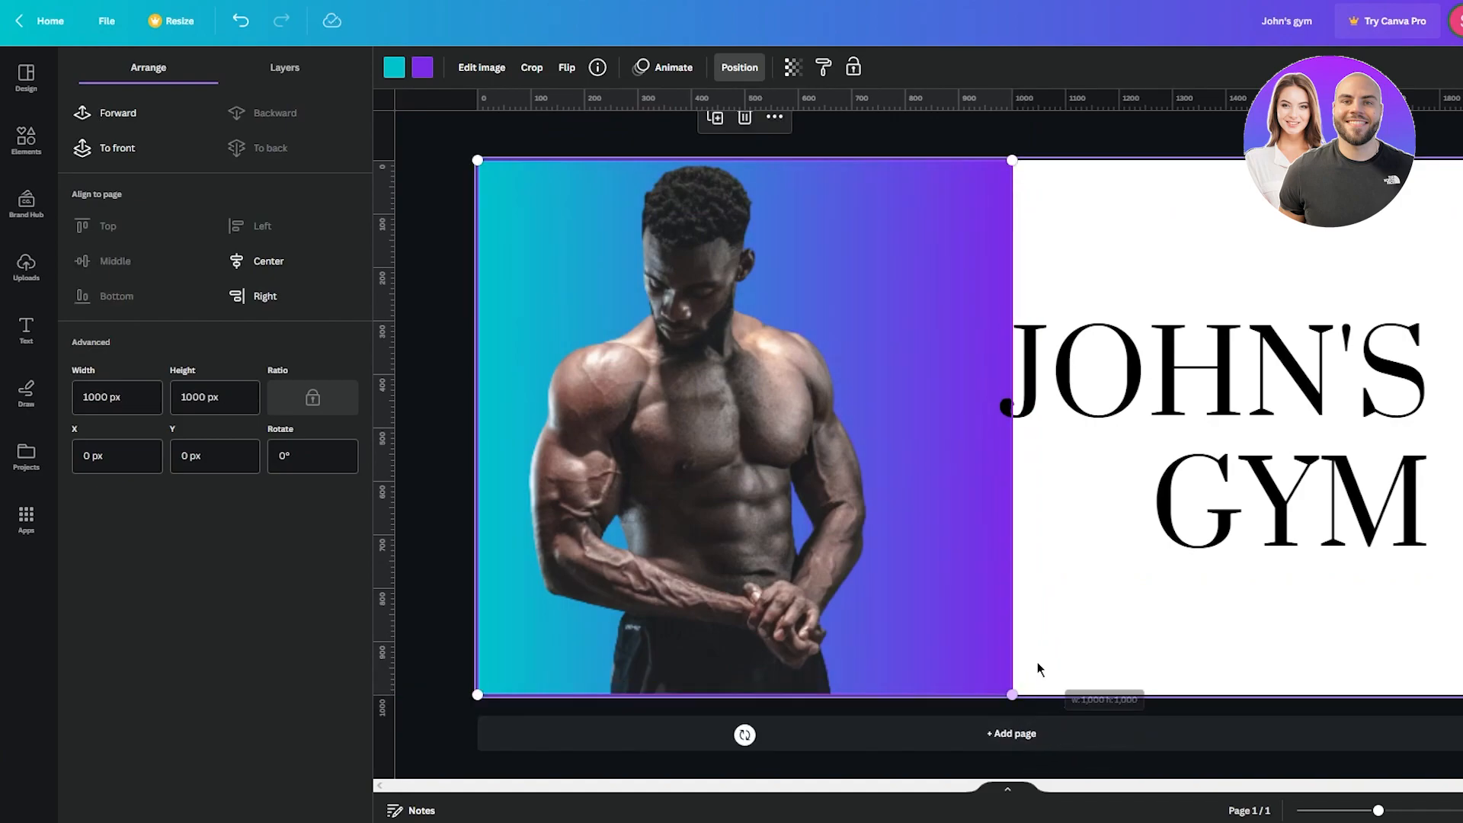
left_click(536, 433)
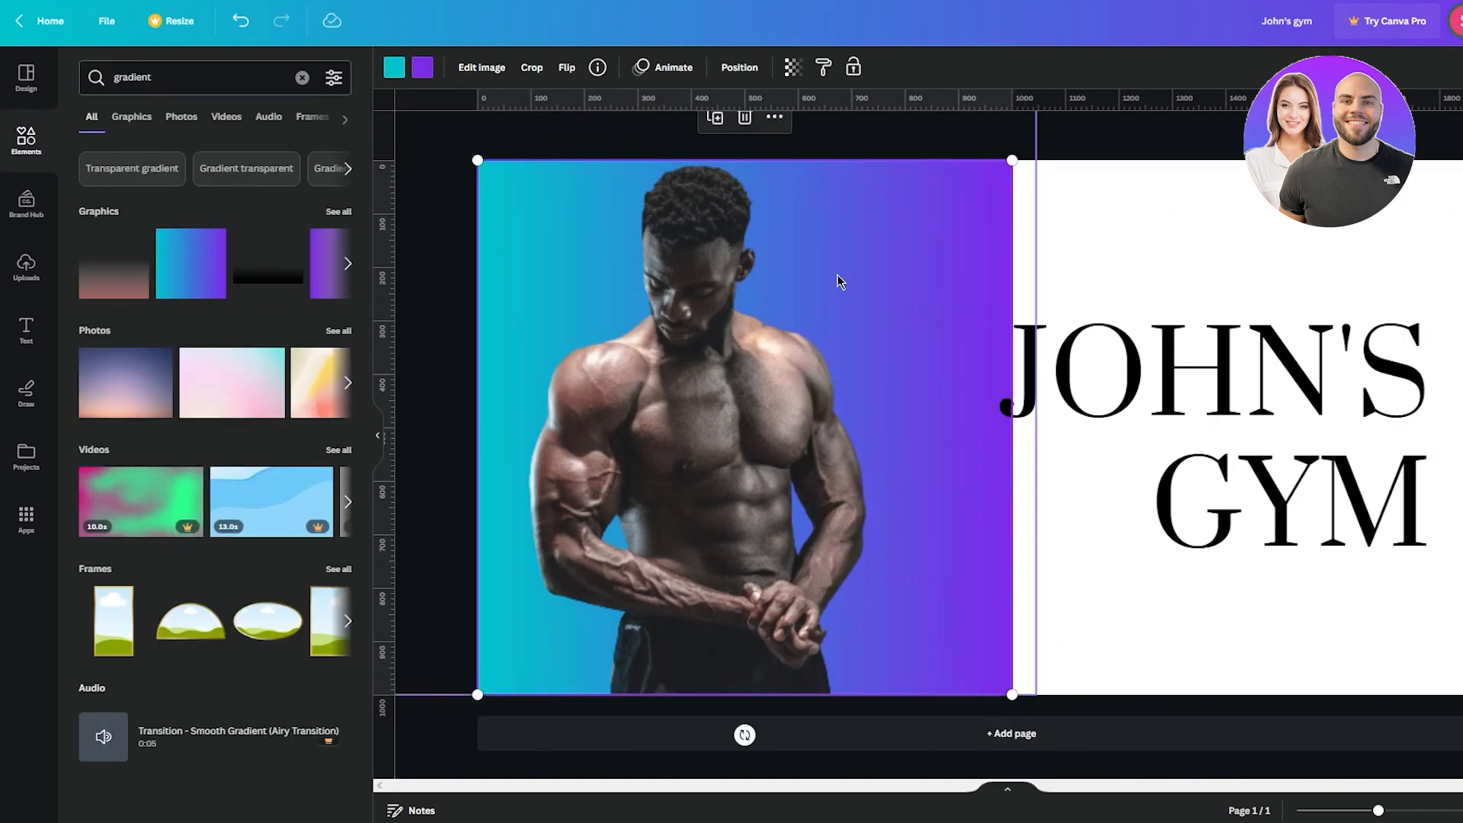
- Move the man's cut-out to the right, clear of most of the gradient, so the gradient can be selected
left_click(442, 227)
left_click(509, 222)
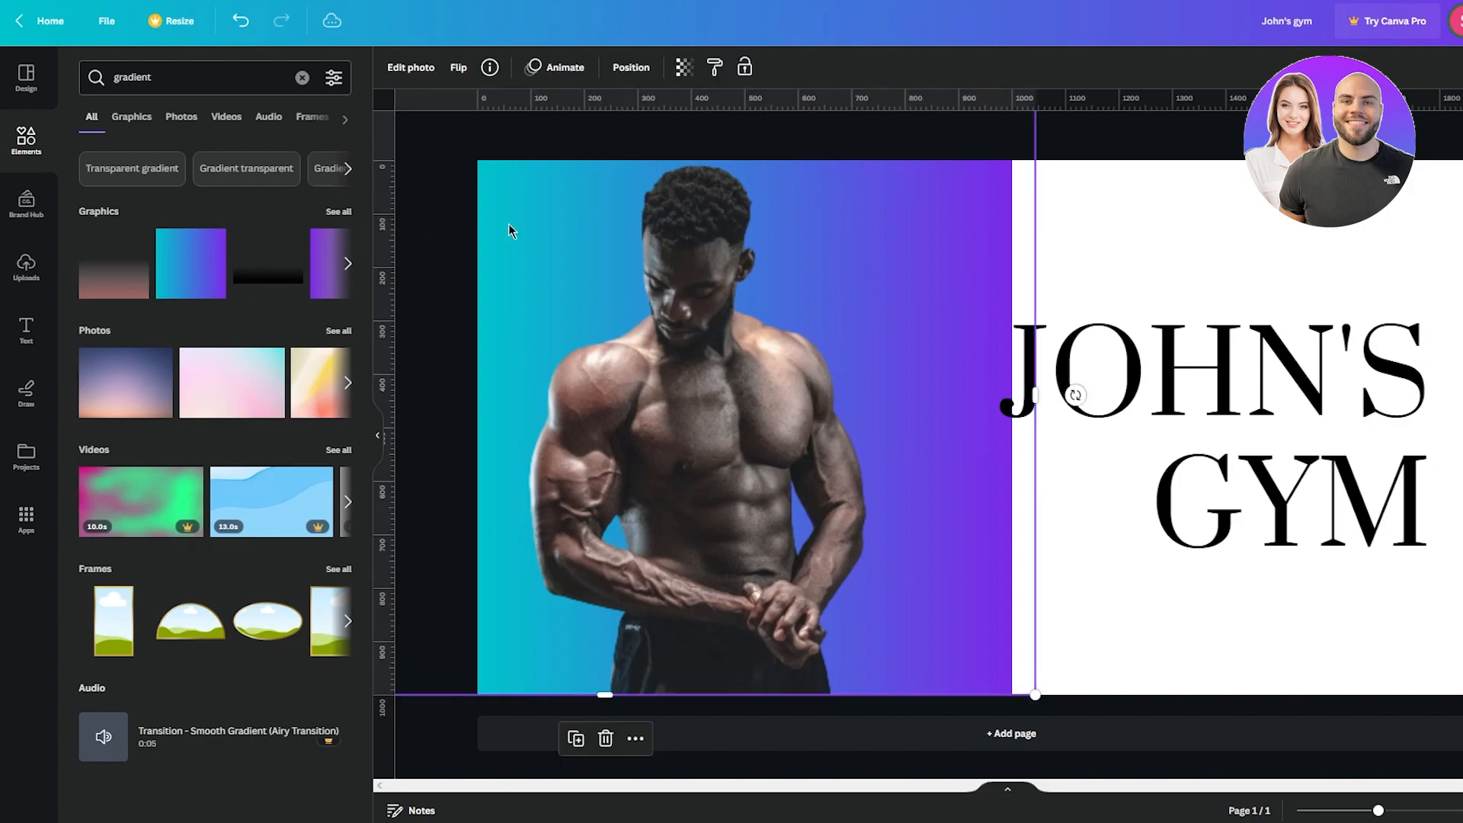
left_click(417, 181)
left_click_drag(539, 271, 926, 322)
- Recolor the gradient by replacing its teal with red and its purple with black
left_click(531, 308)
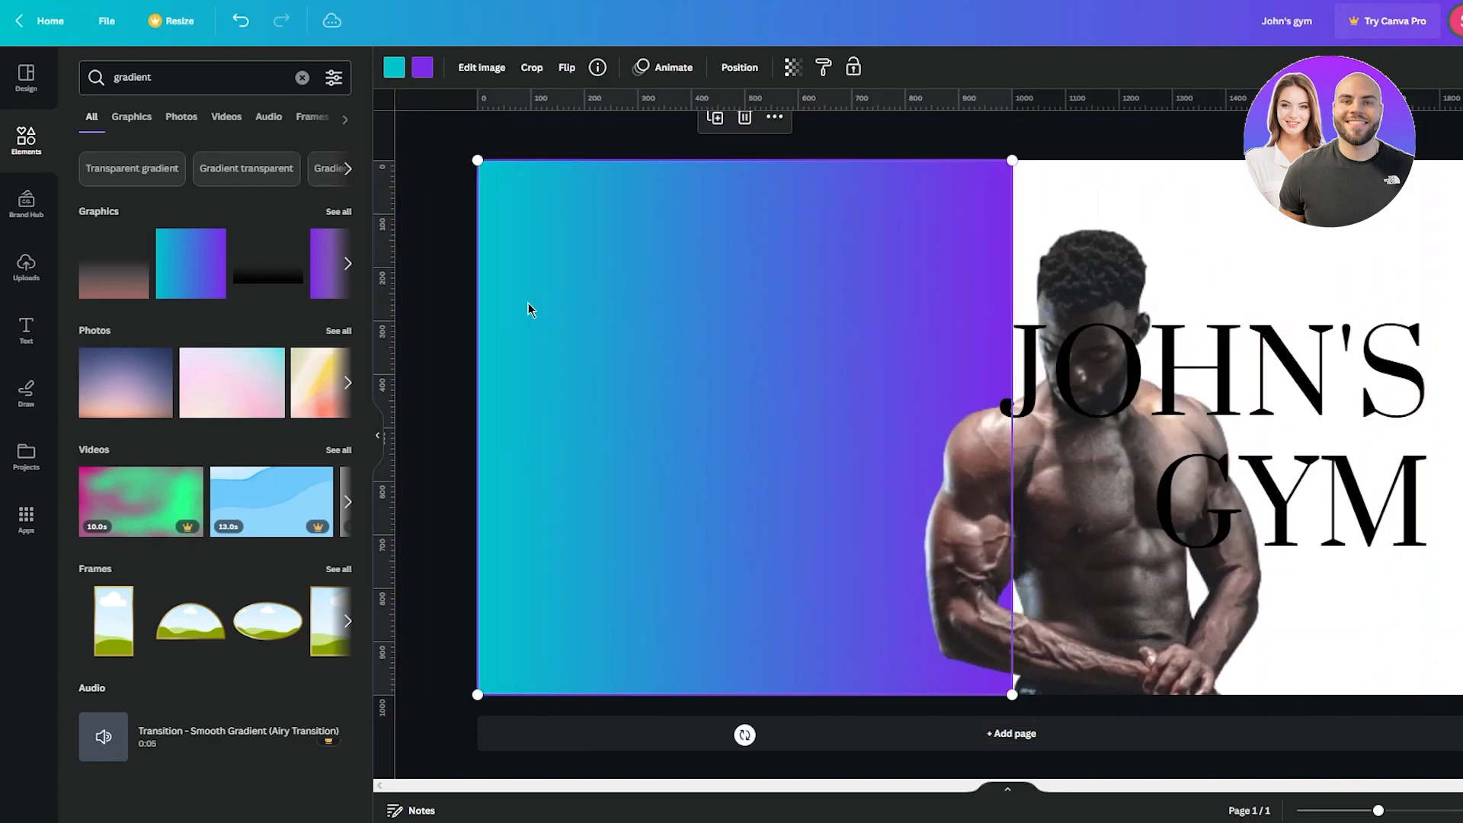
left_click(394, 68)
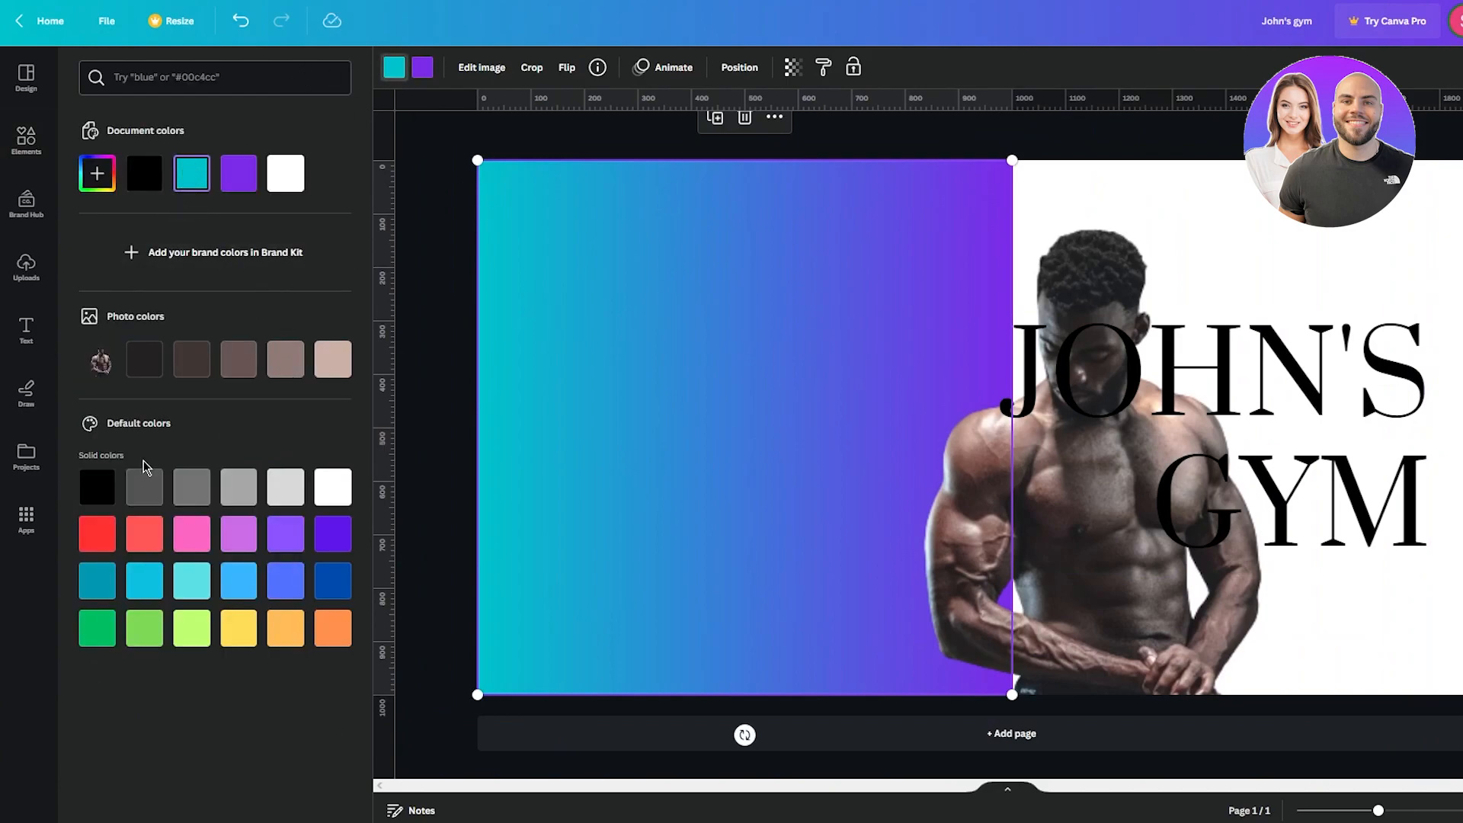
left_click(112, 531)
left_click(422, 68)
left_click(144, 173)
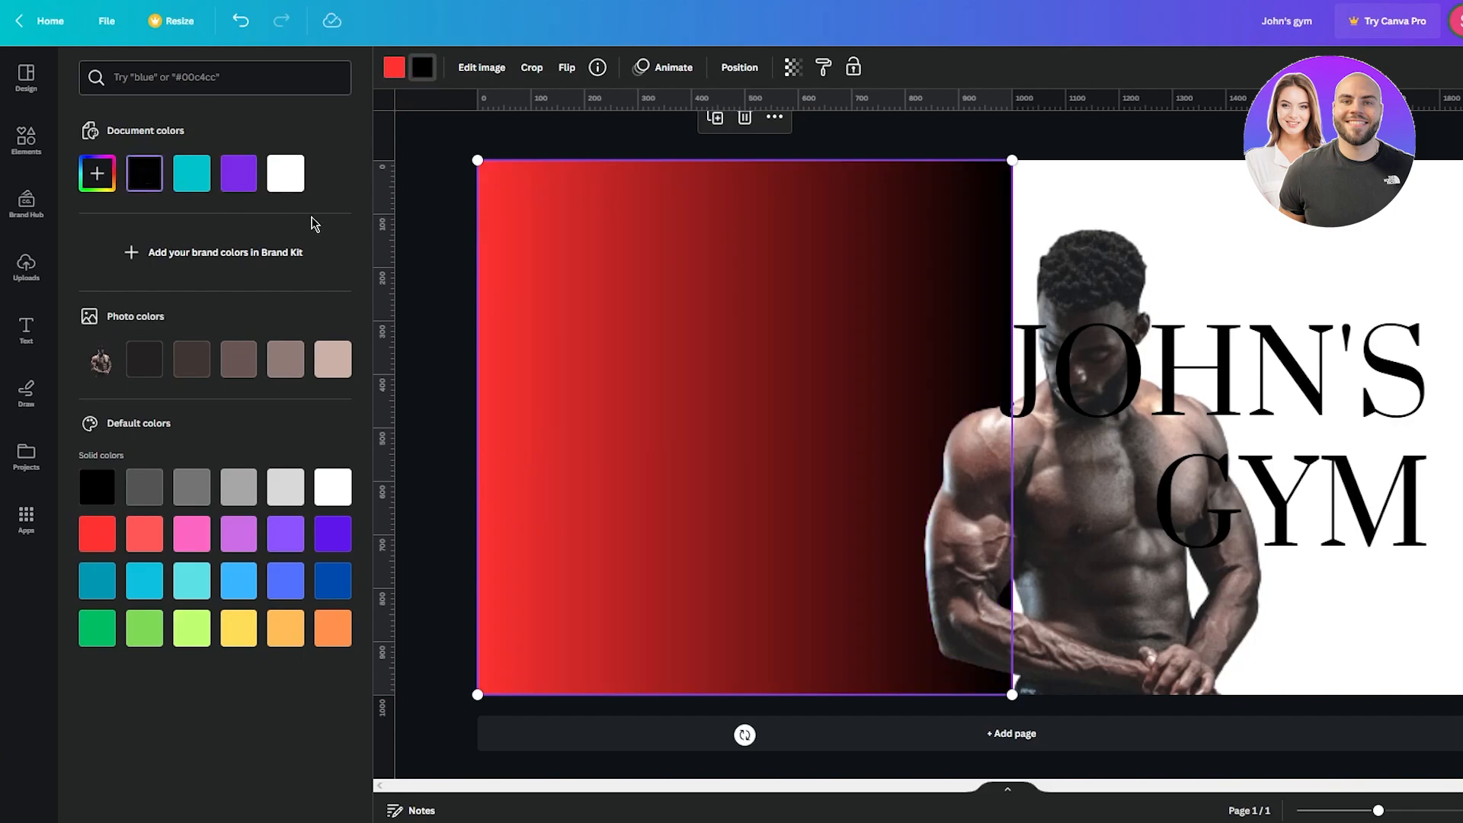
left_click(448, 254)
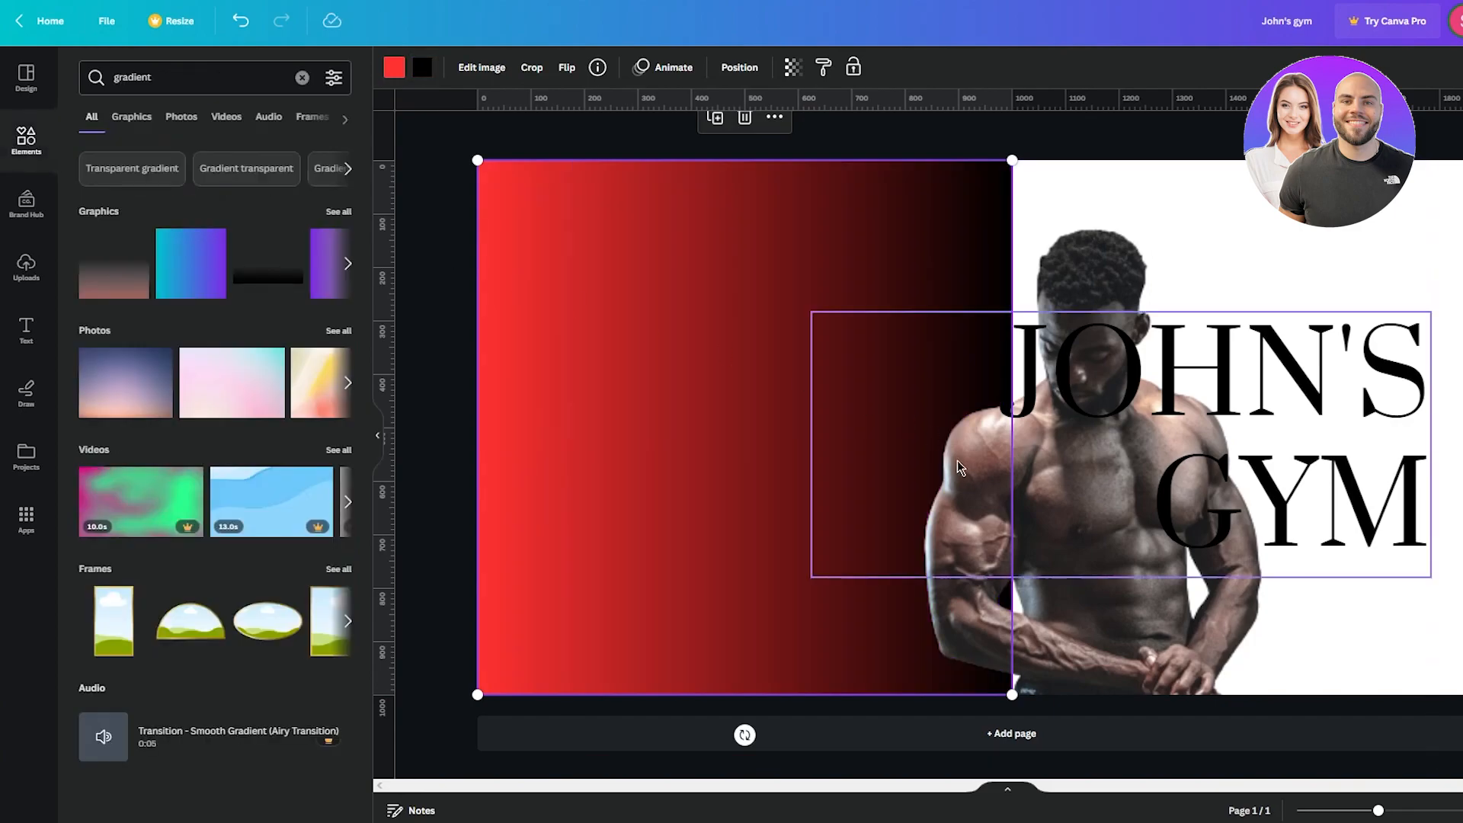
- Copy the red-to-black gradient, moving the man's cut-out aside to reach it, and place the cut-out back over the gradient
left_click_drag(1074, 320, 706, 237)
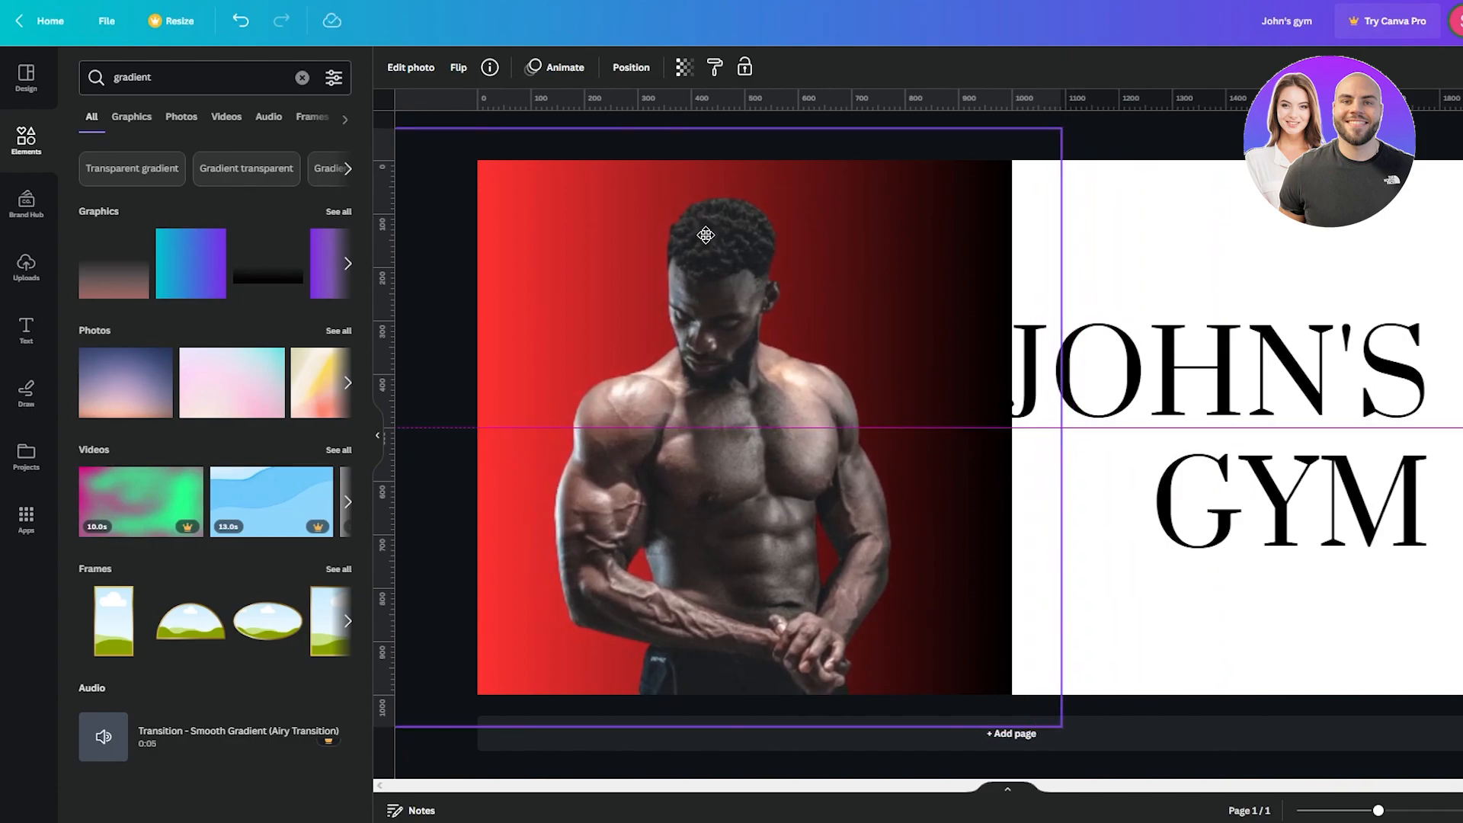
left_click_drag(706, 235, 706, 236)
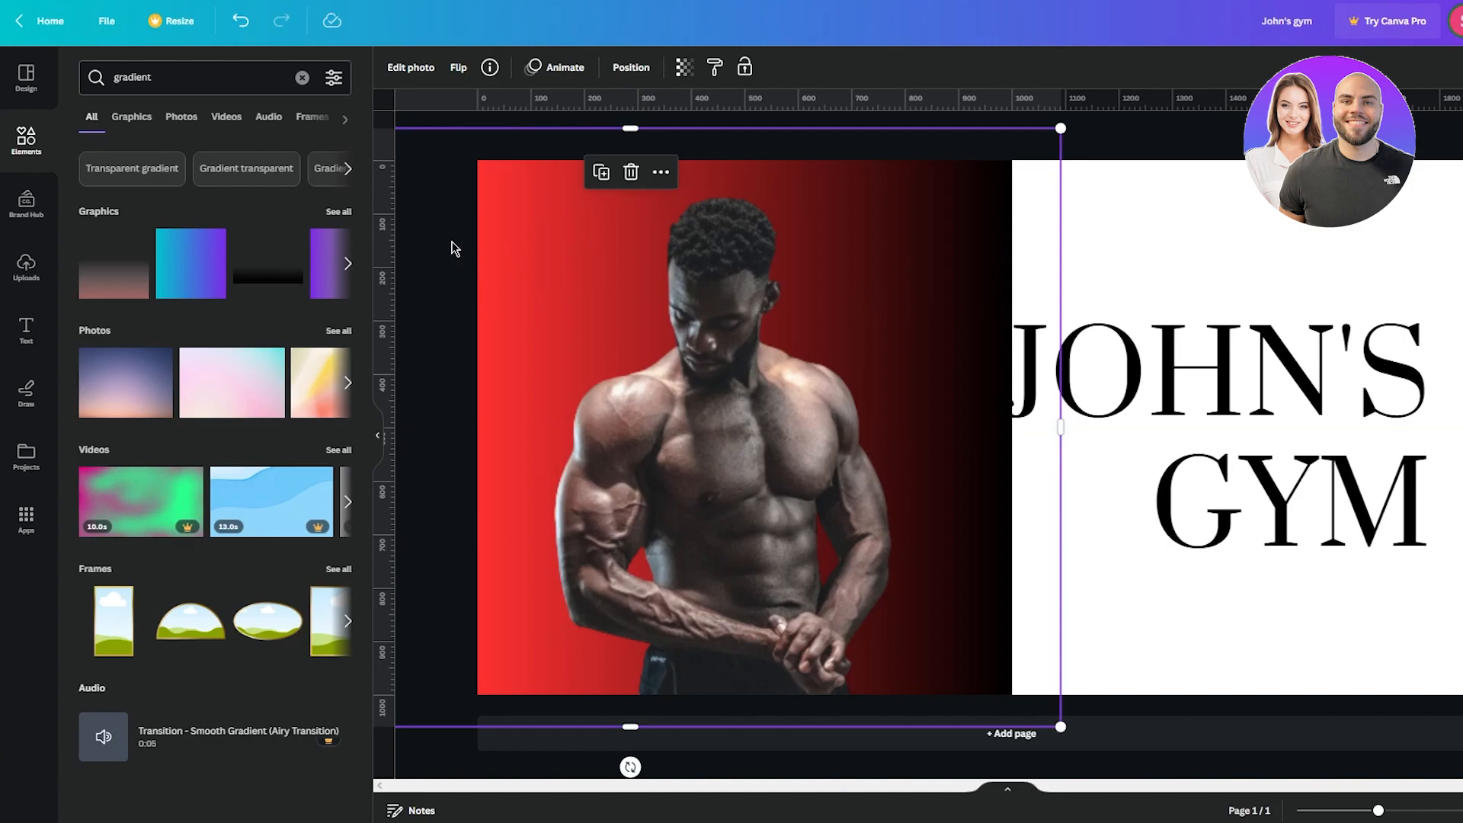
left_click_drag(943, 217, 1219, 232)
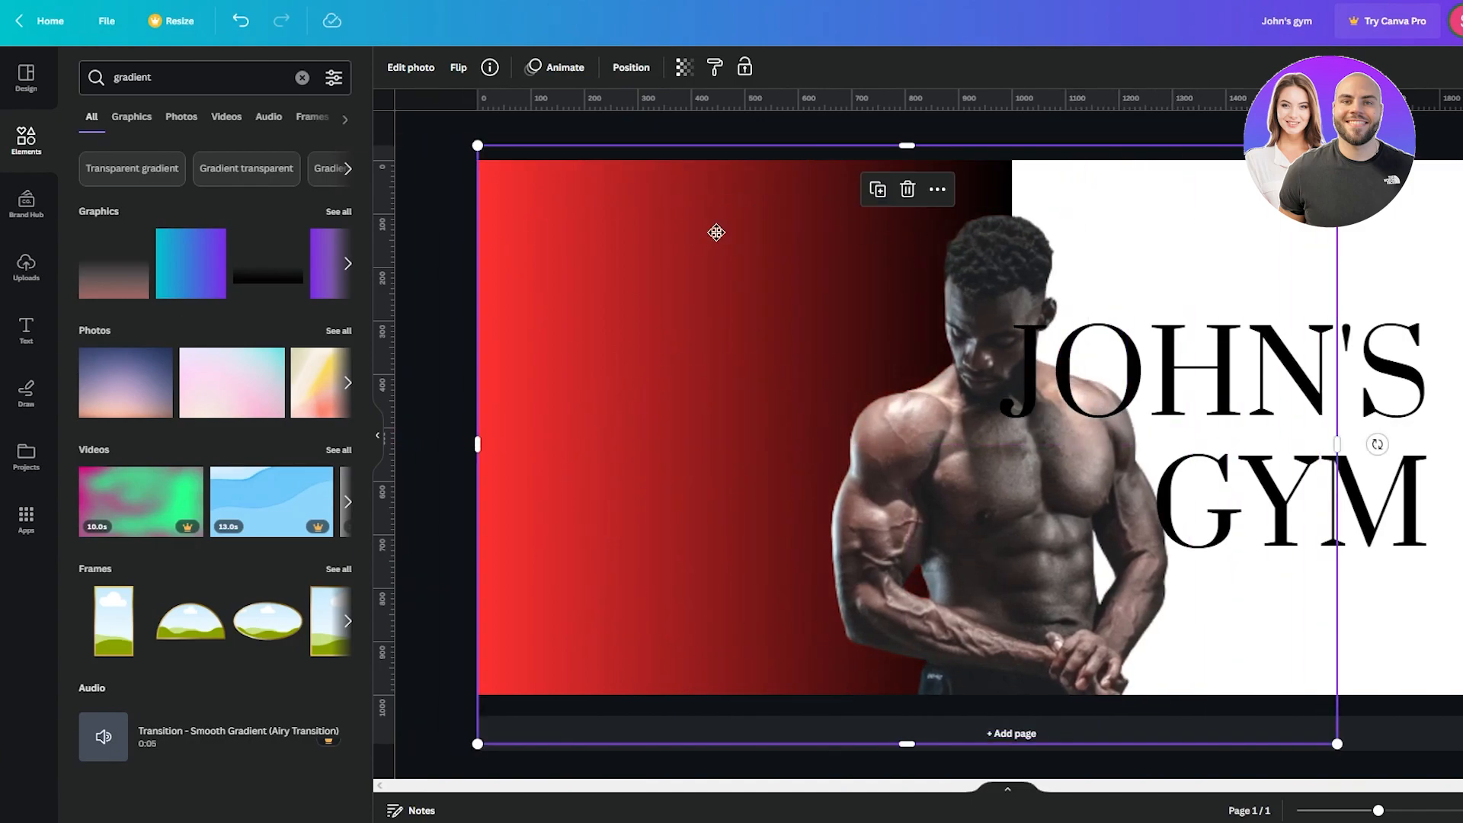
left_click_drag(716, 232, 917, 248)
left_click(635, 247)
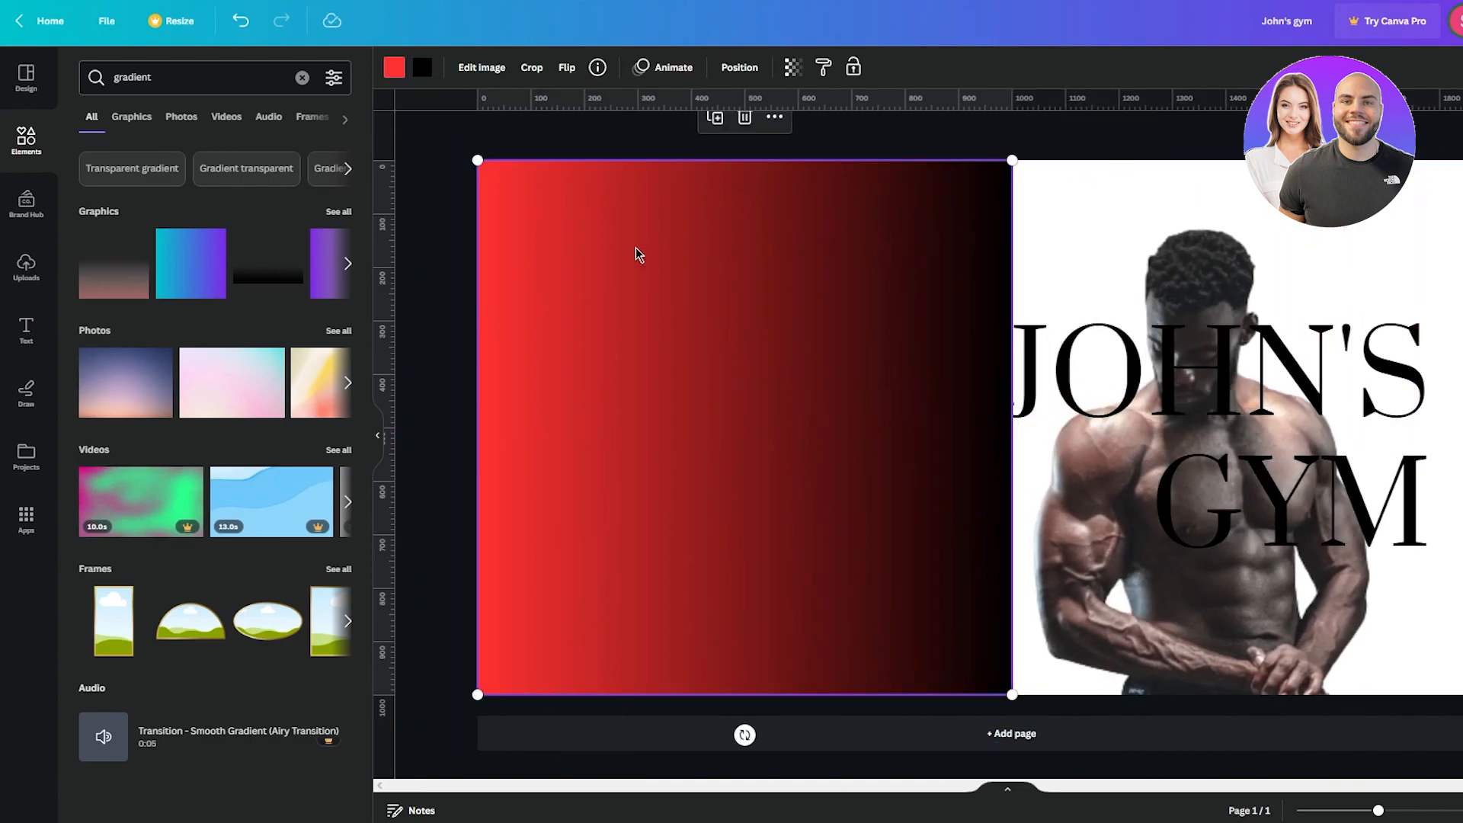
left_click_drag(1223, 273, 736, 225)
left_click(426, 255)
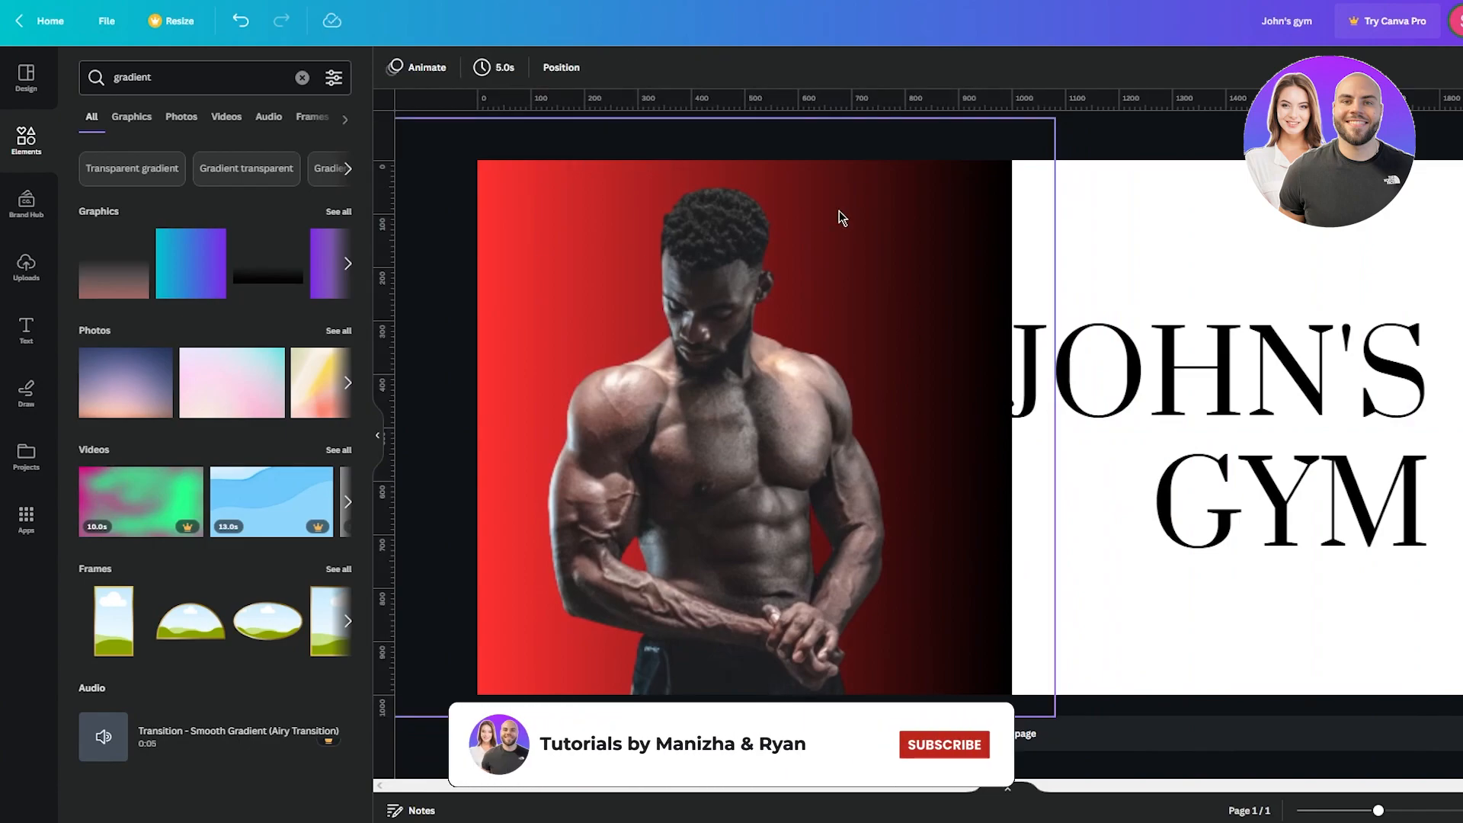
- Paste the gradient copy onto the page's right half, rotated by -180° and placed behind all other elements
key("ctrl+v")
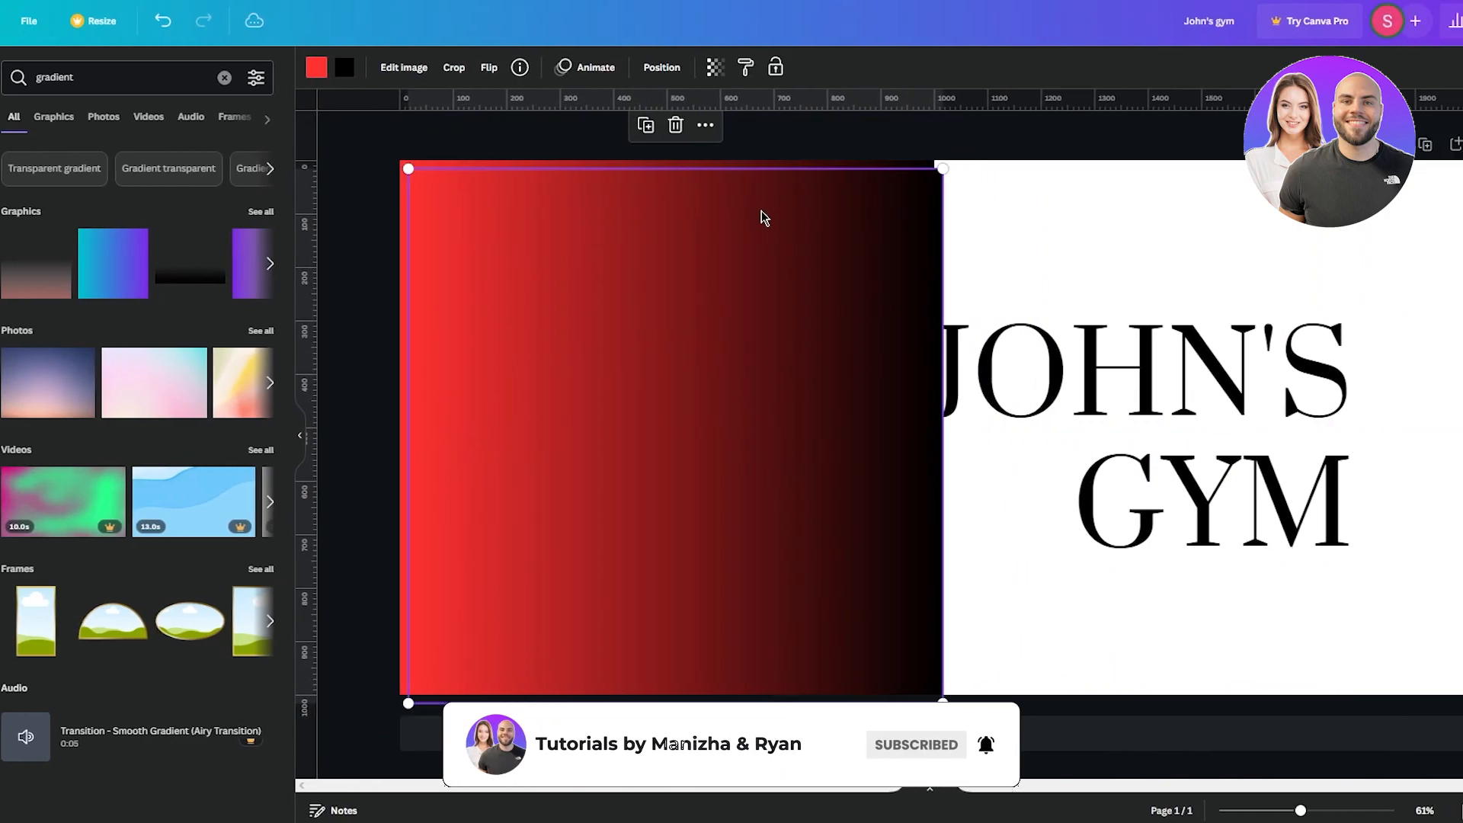
left_click_drag(765, 218, 1299, 217)
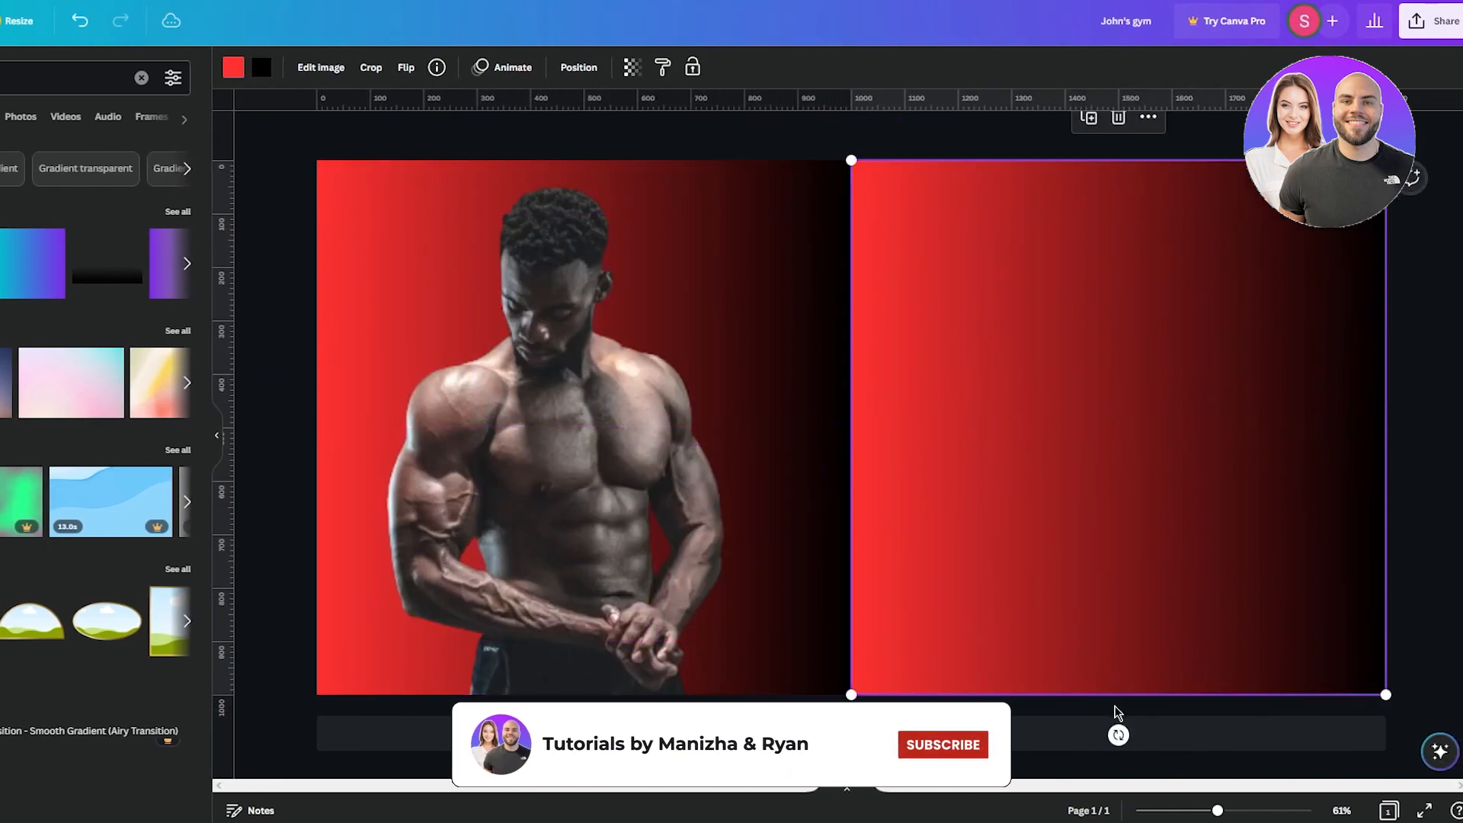
left_click_drag(1119, 736, 1121, 149)
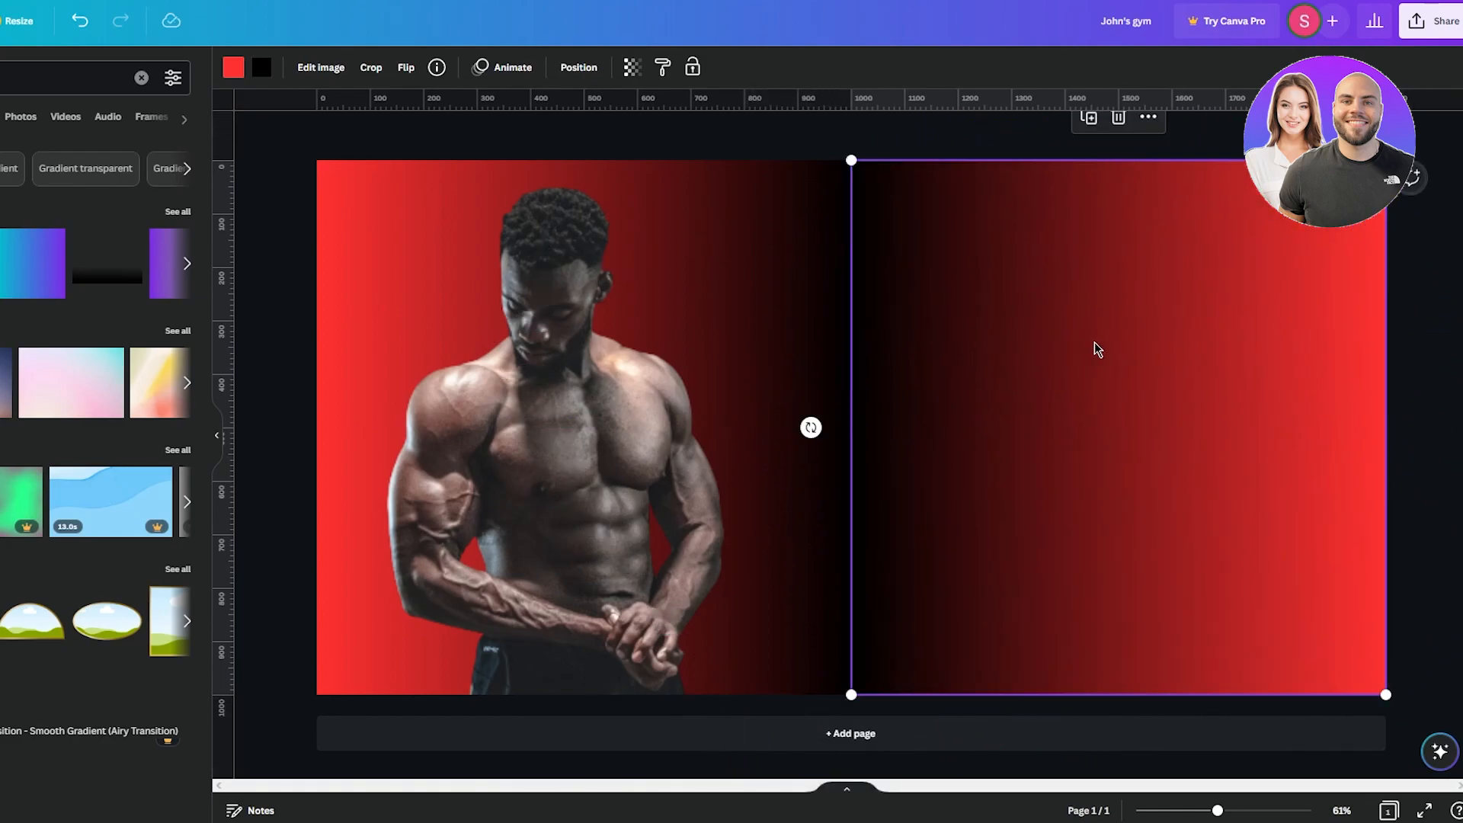
left_click(585, 67)
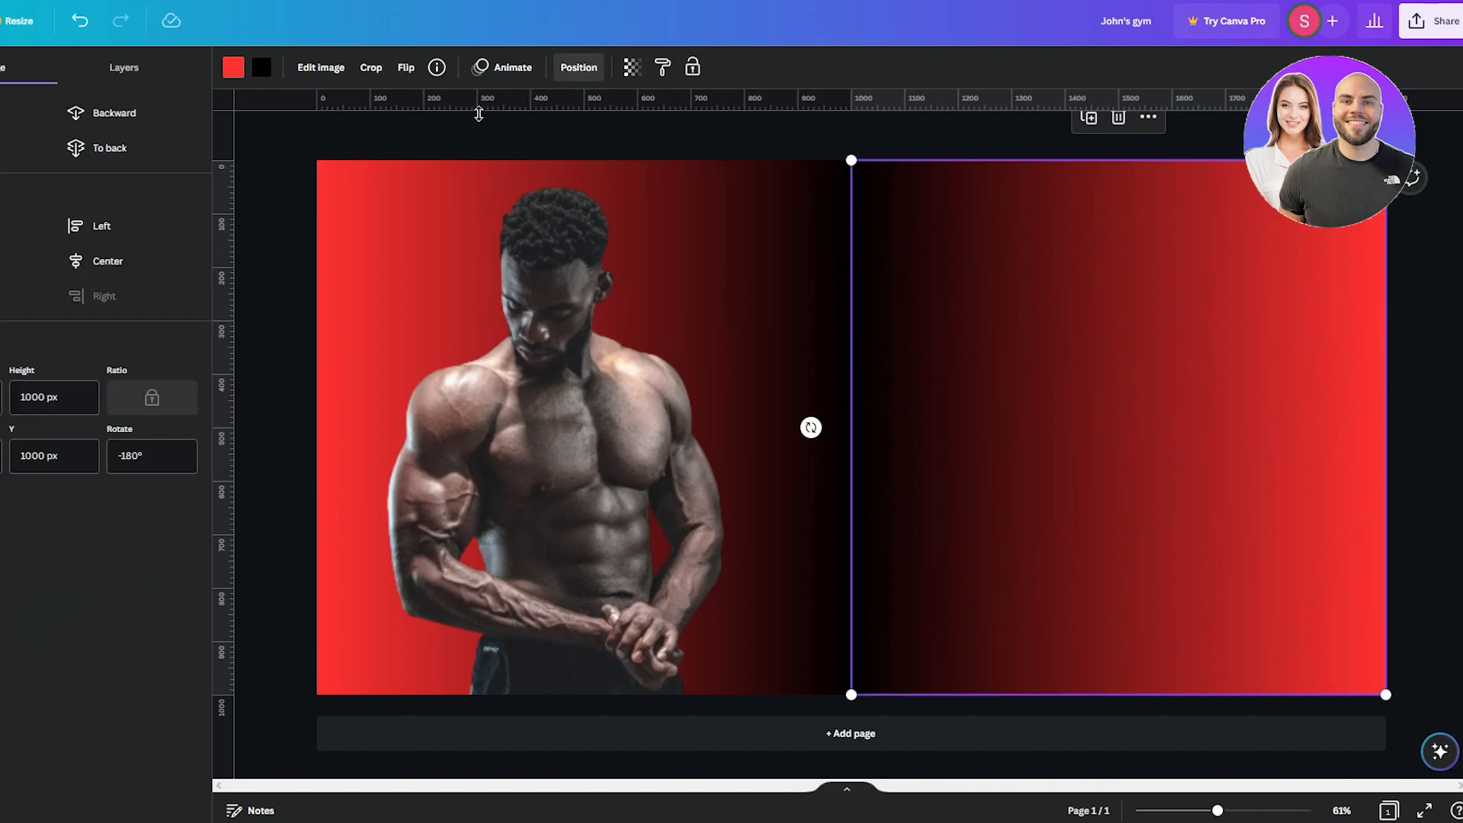
left_click(110, 148)
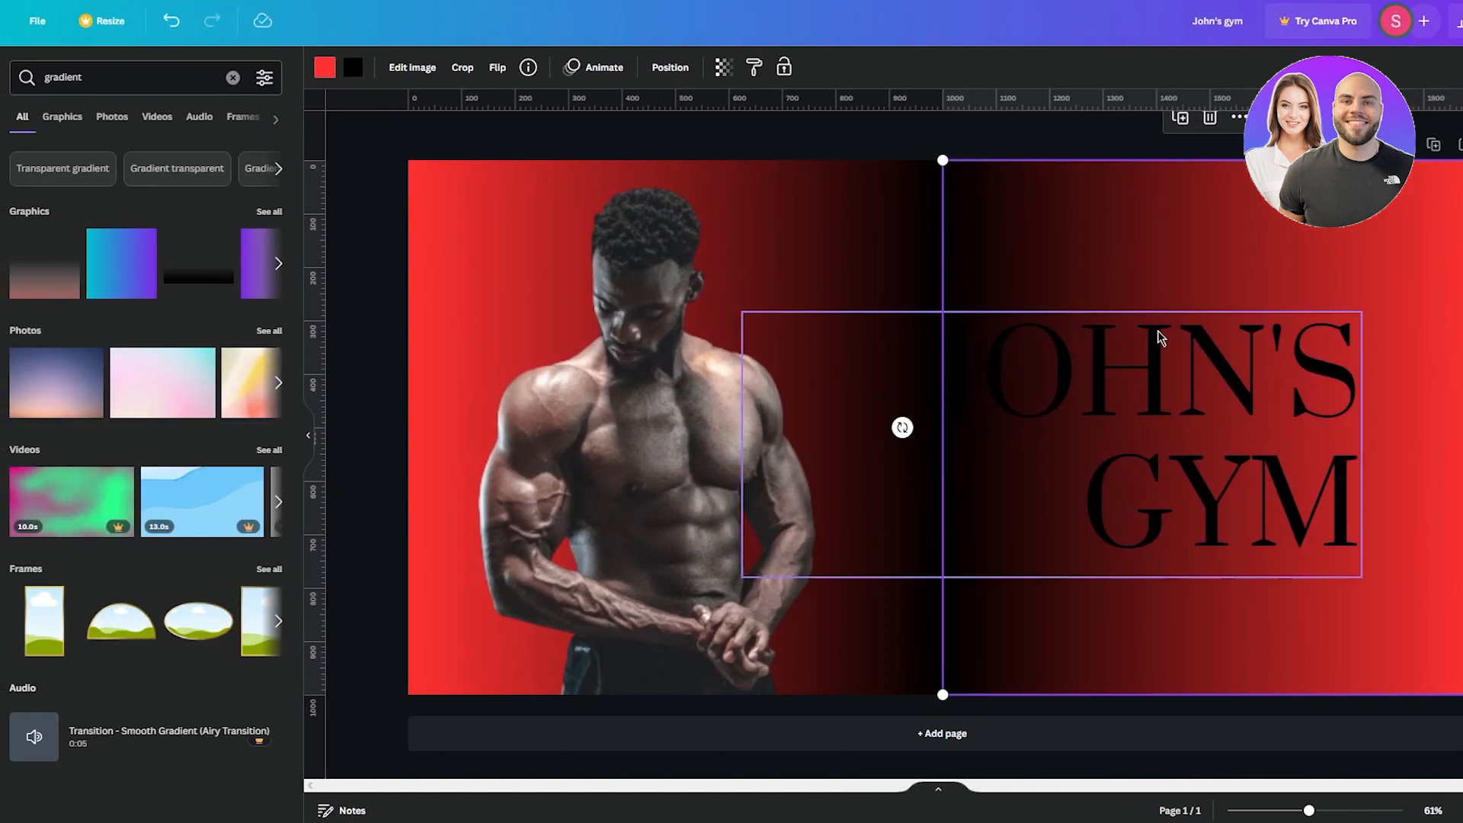
- Change the "JOHN'S GYM" text color to white
left_click(1176, 362)
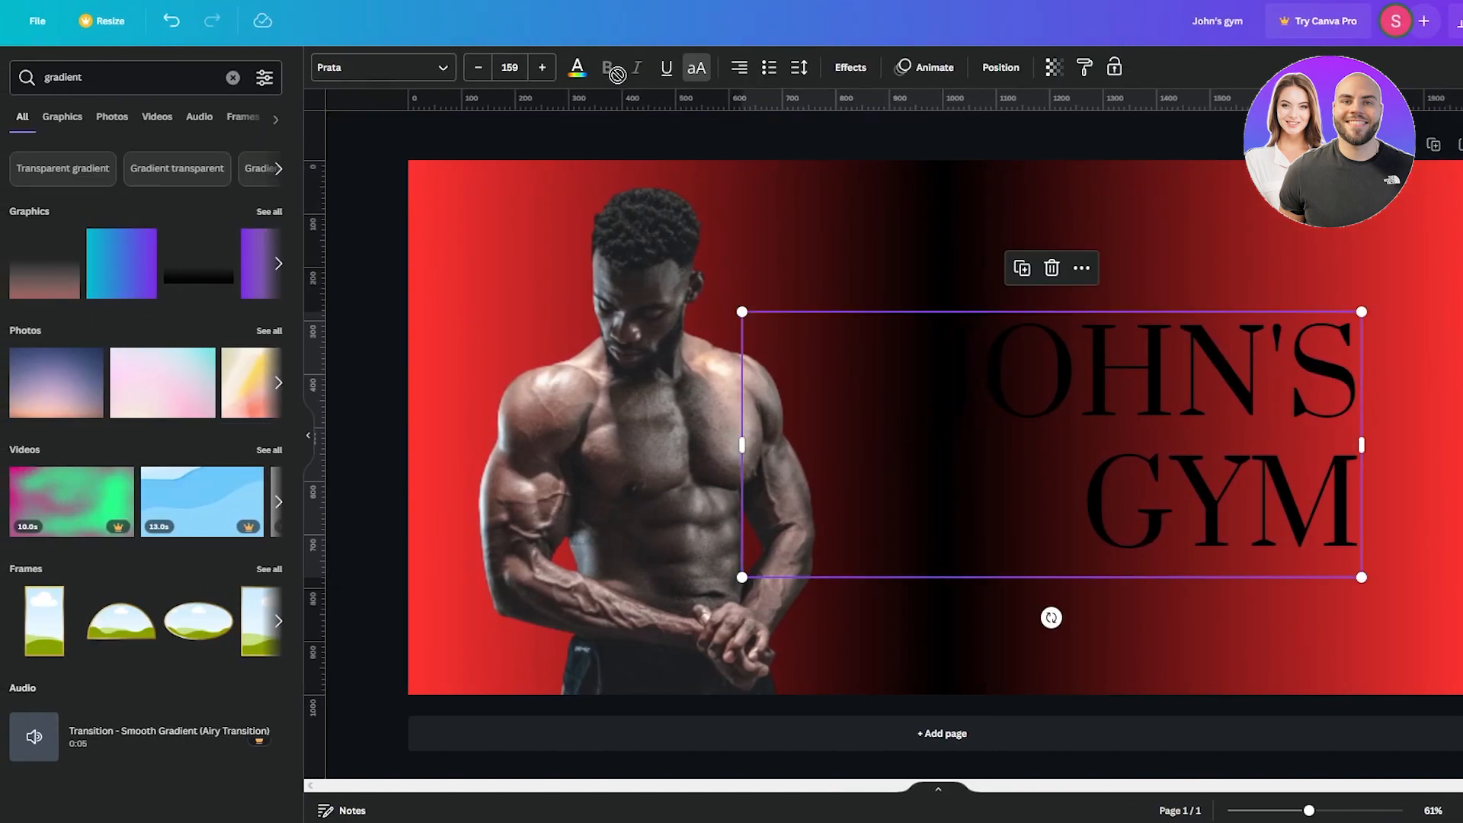
left_click(578, 68)
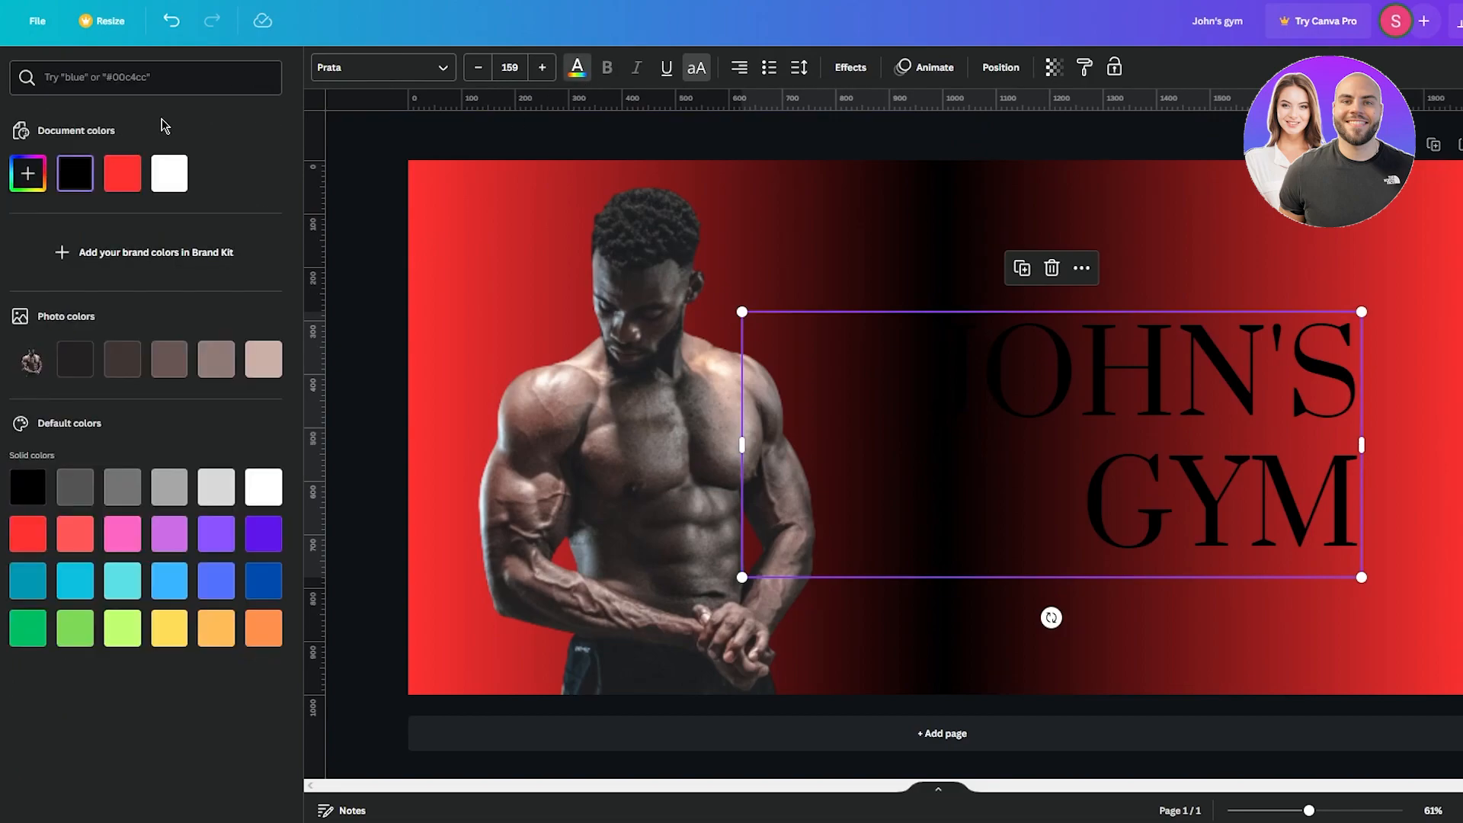
left_click(164, 169)
key("Escape")
left_click(376, 248)
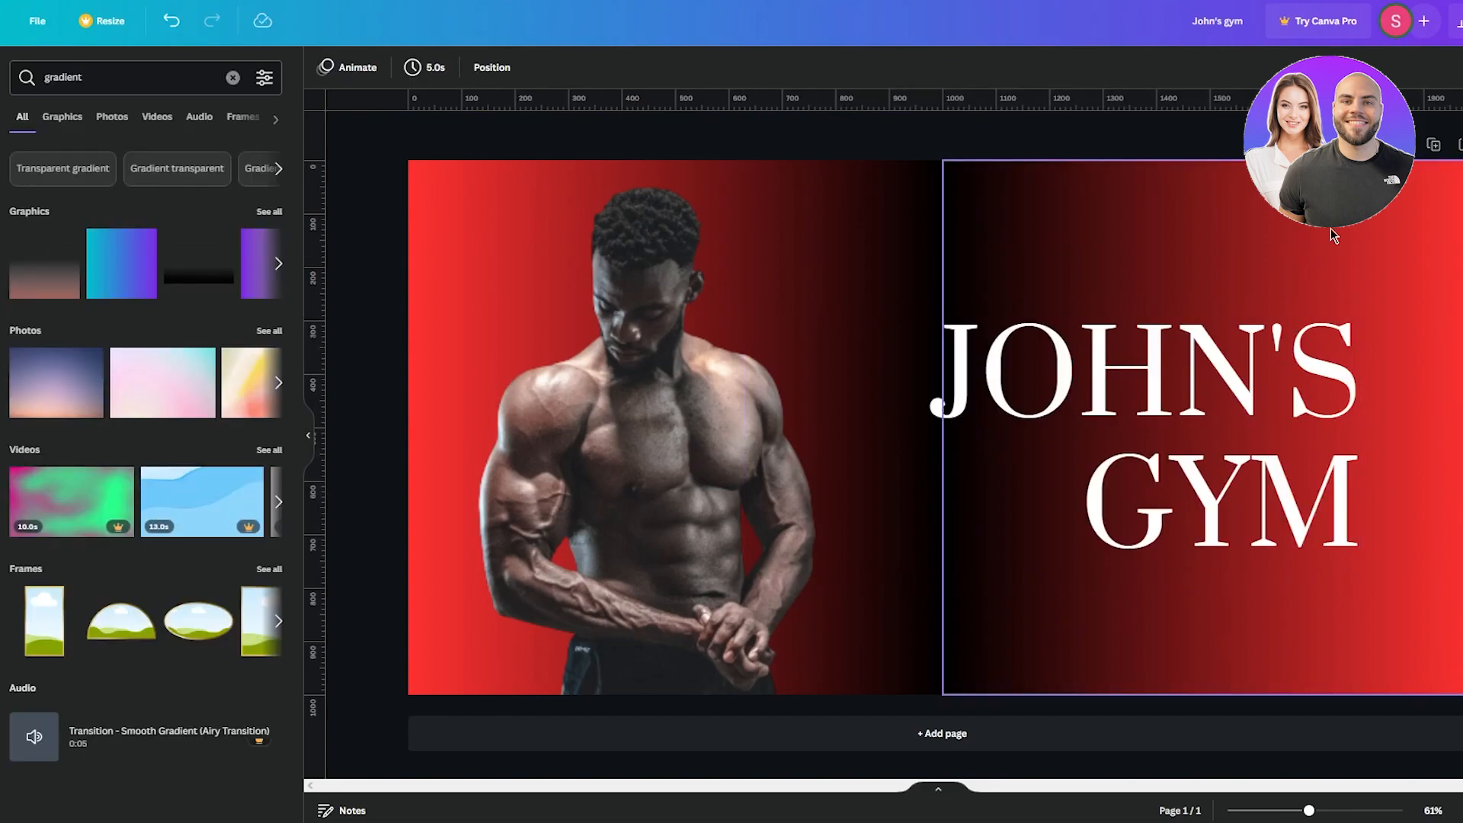
- Move the "JOHN'S GYM" text slightly right and down on the page
left_click(1234, 408)
mouse_move(1234, 407)
left_mouse_down()
mouse_move(1336, 413)
mouse_move(1232, 421)
left_mouse_up()
left_click(1372, 135)
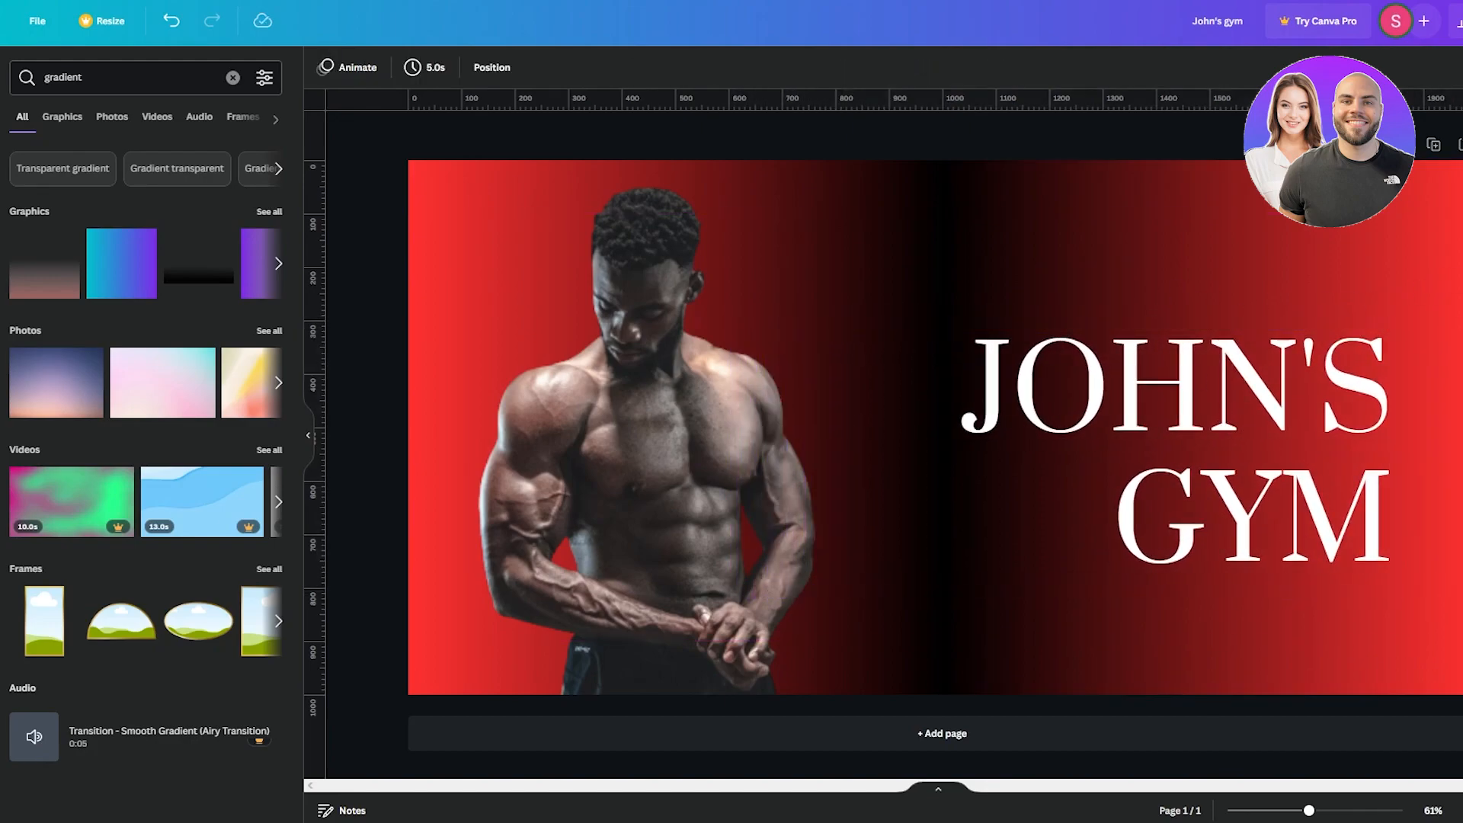
- Turn the man's cut-out black and white by setting its vibrance and saturation to -100 for the whole image
left_click(665, 390)
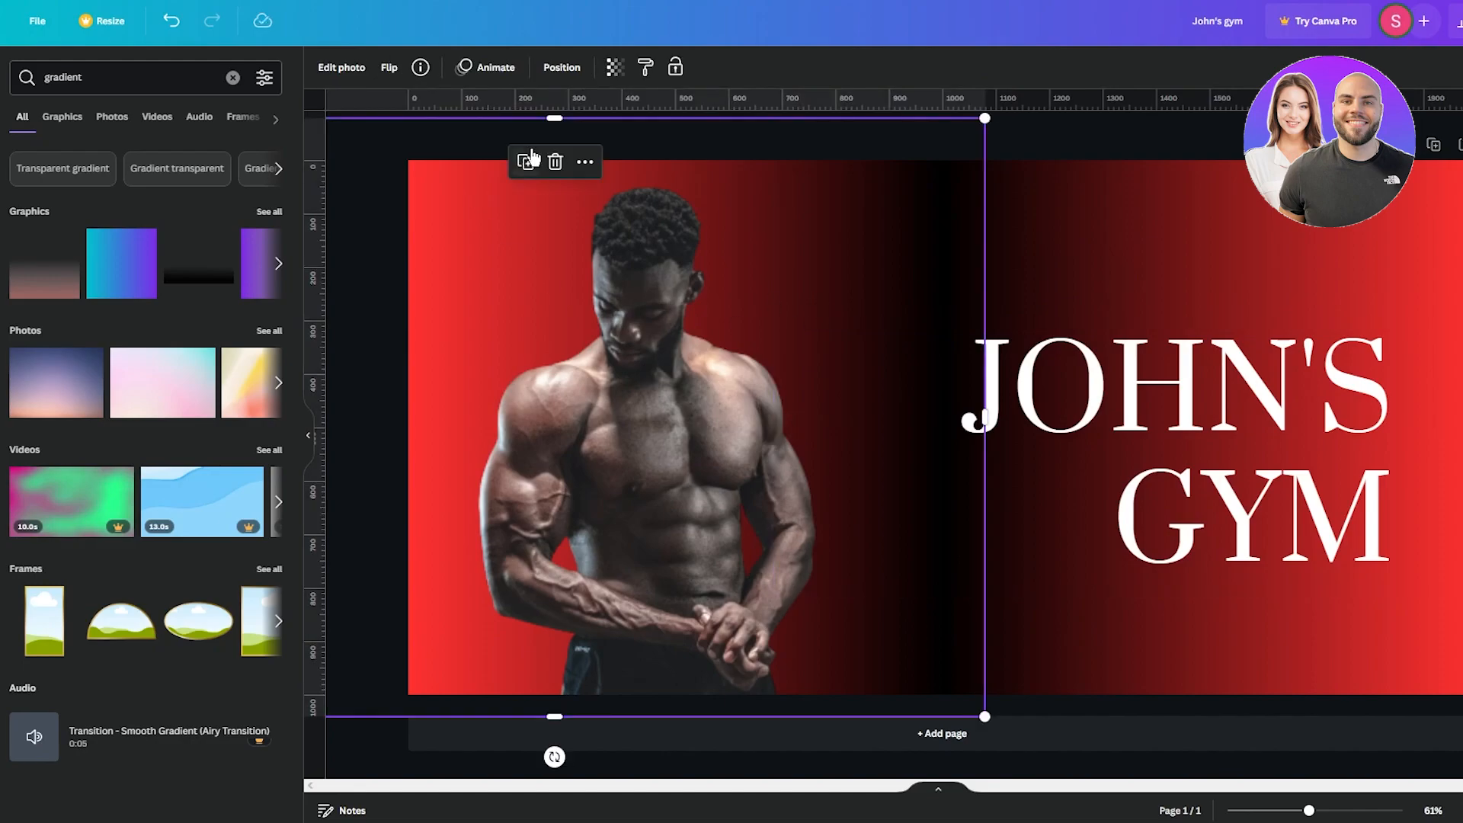
left_click(342, 67)
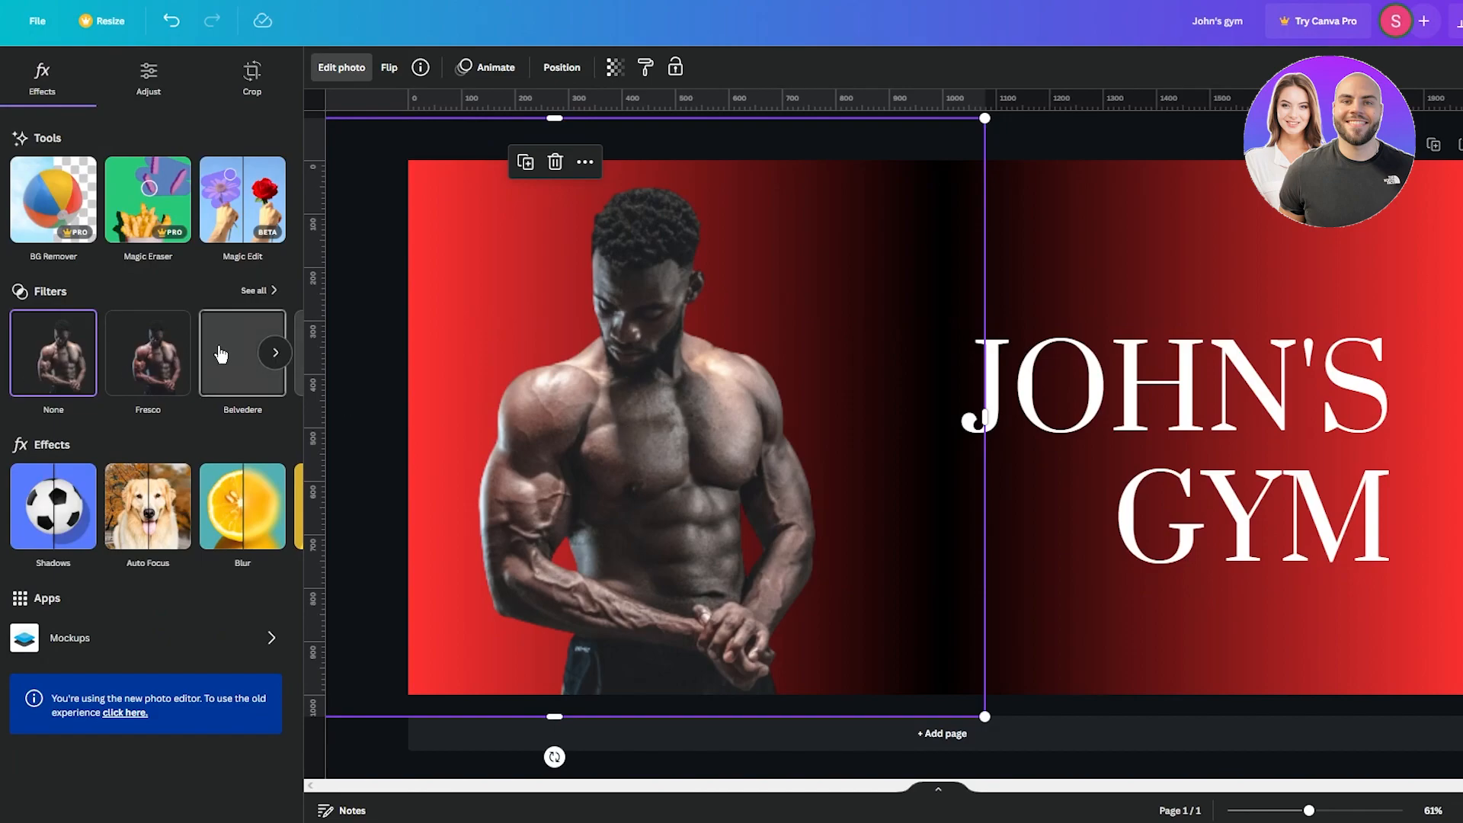
left_click(276, 355)
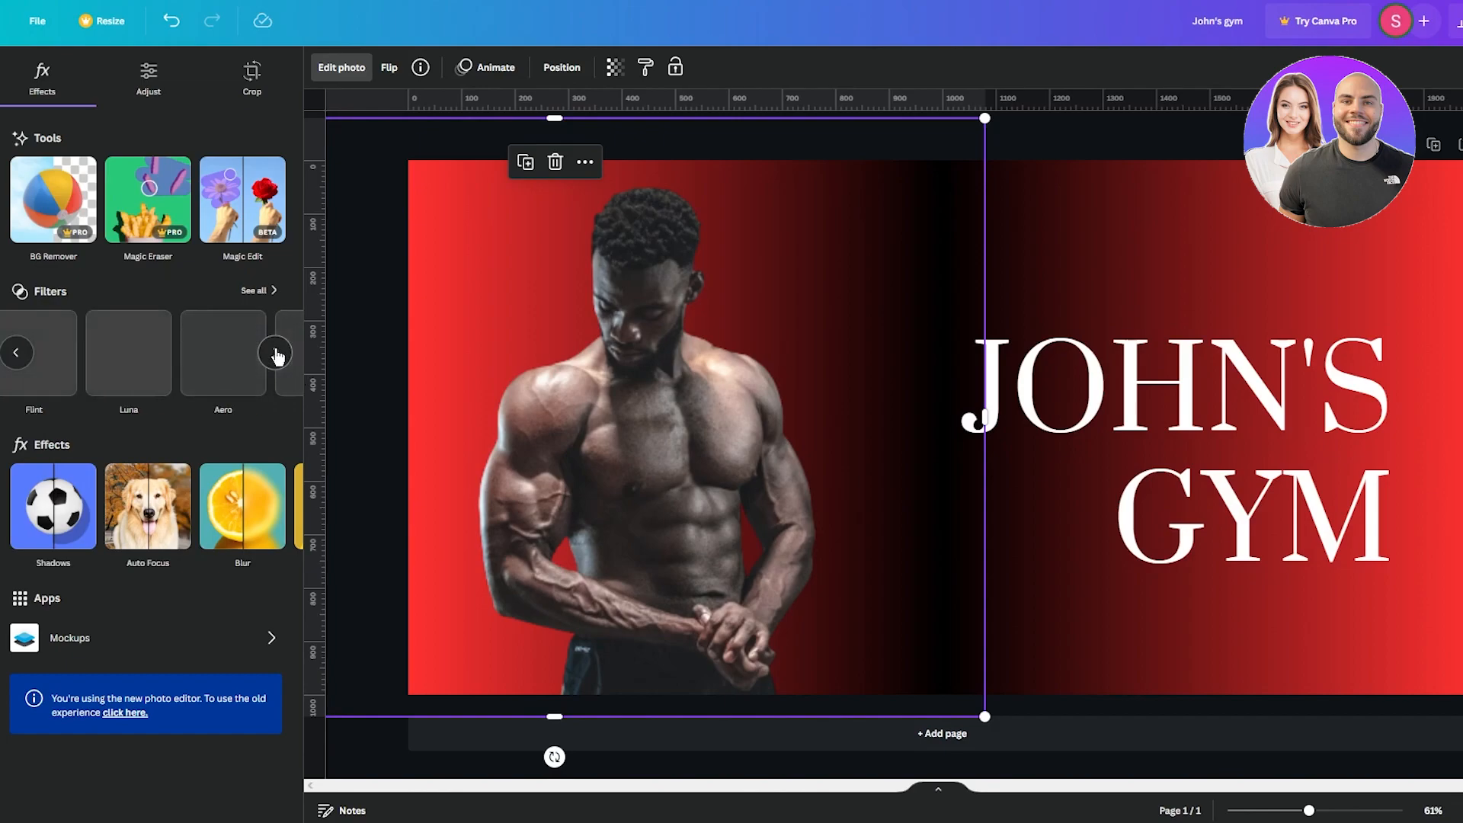
left_click(147, 80)
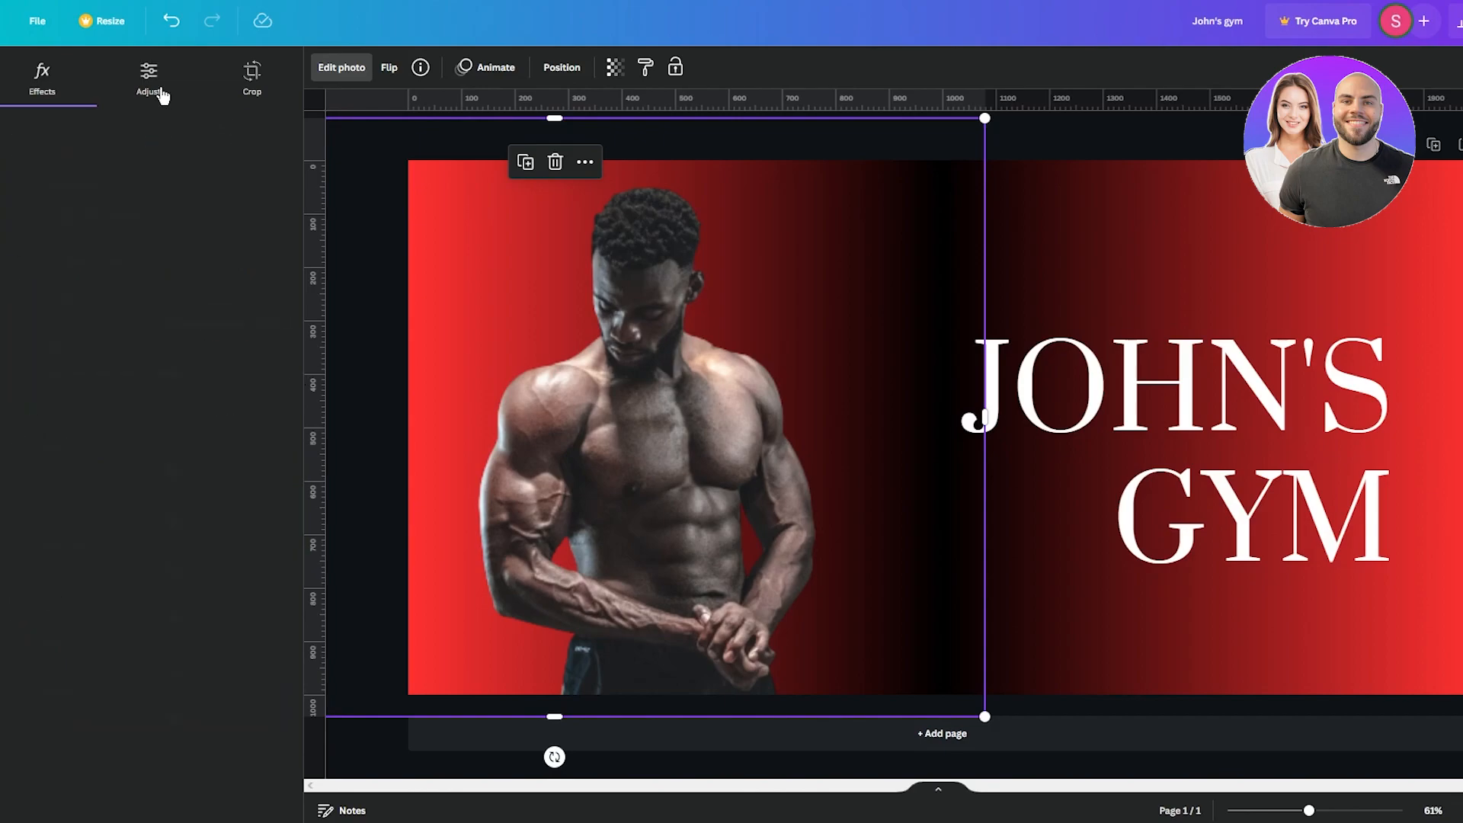
left_click(193, 221)
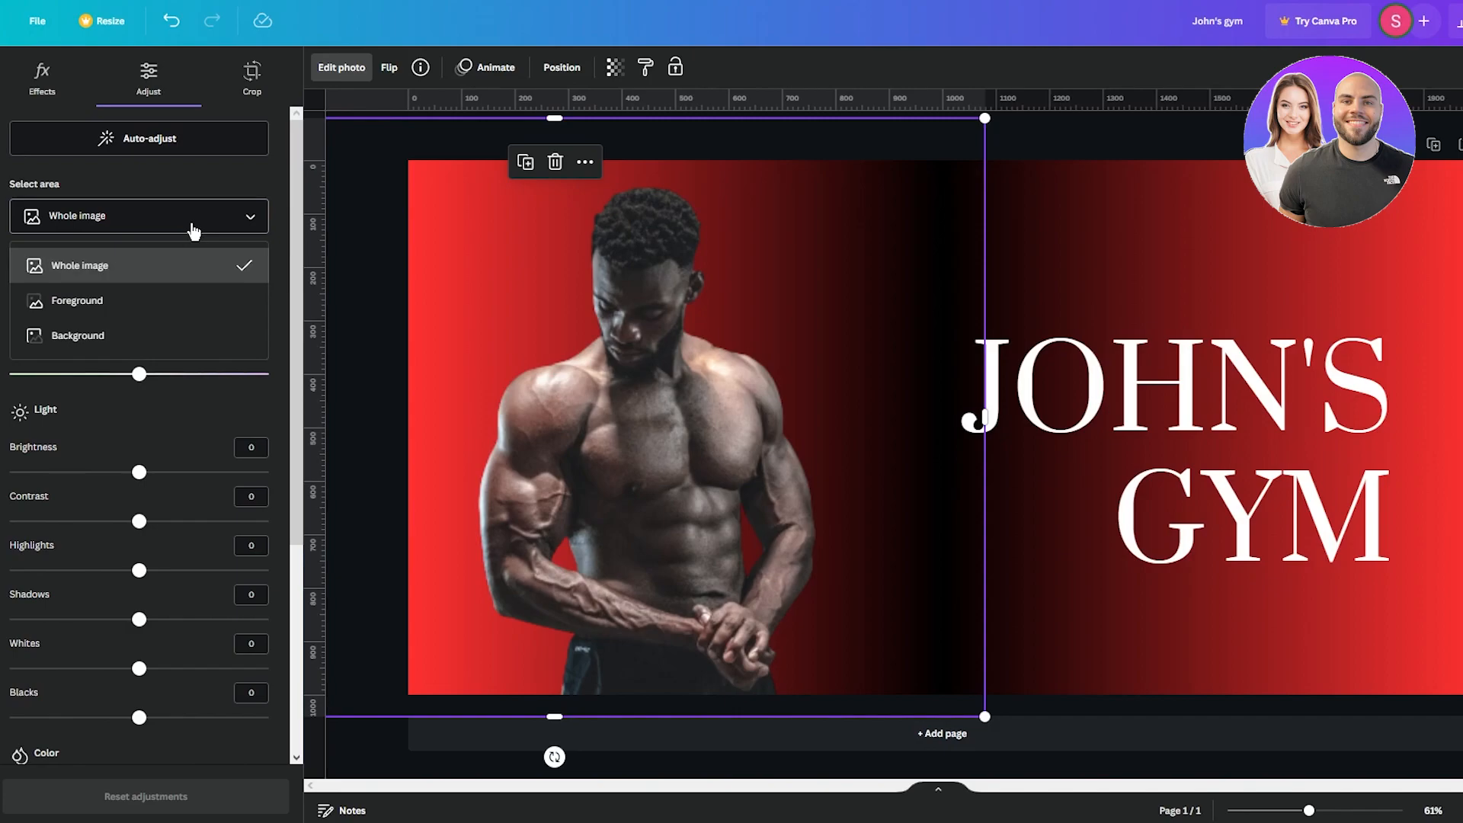
left_click(192, 219)
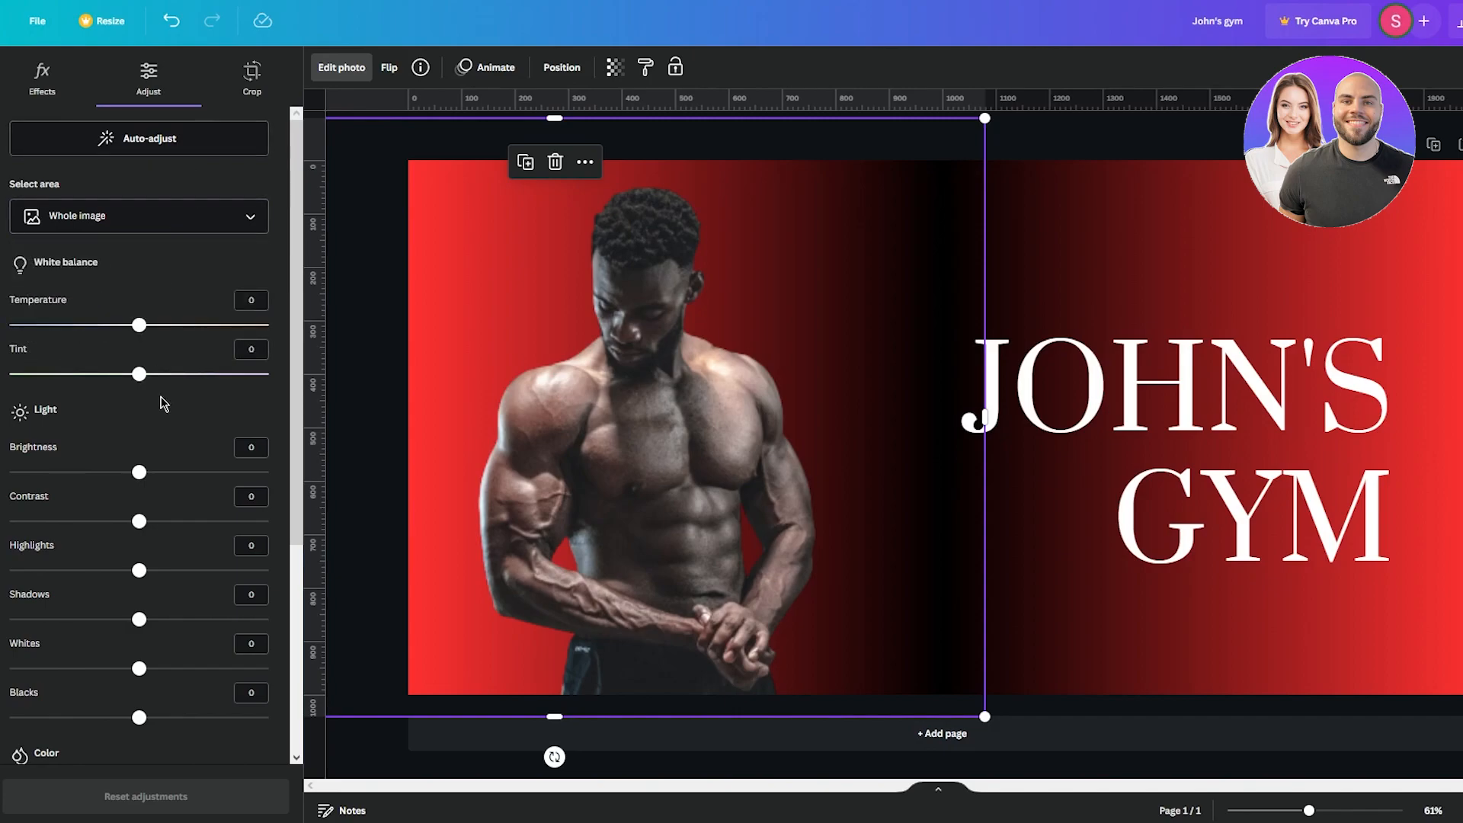
scroll(163, 396, "down", 3)
scroll(162, 402, "down", 2)
left_click_drag(138, 500, 9, 498)
left_click_drag(136, 547, 9, 547)
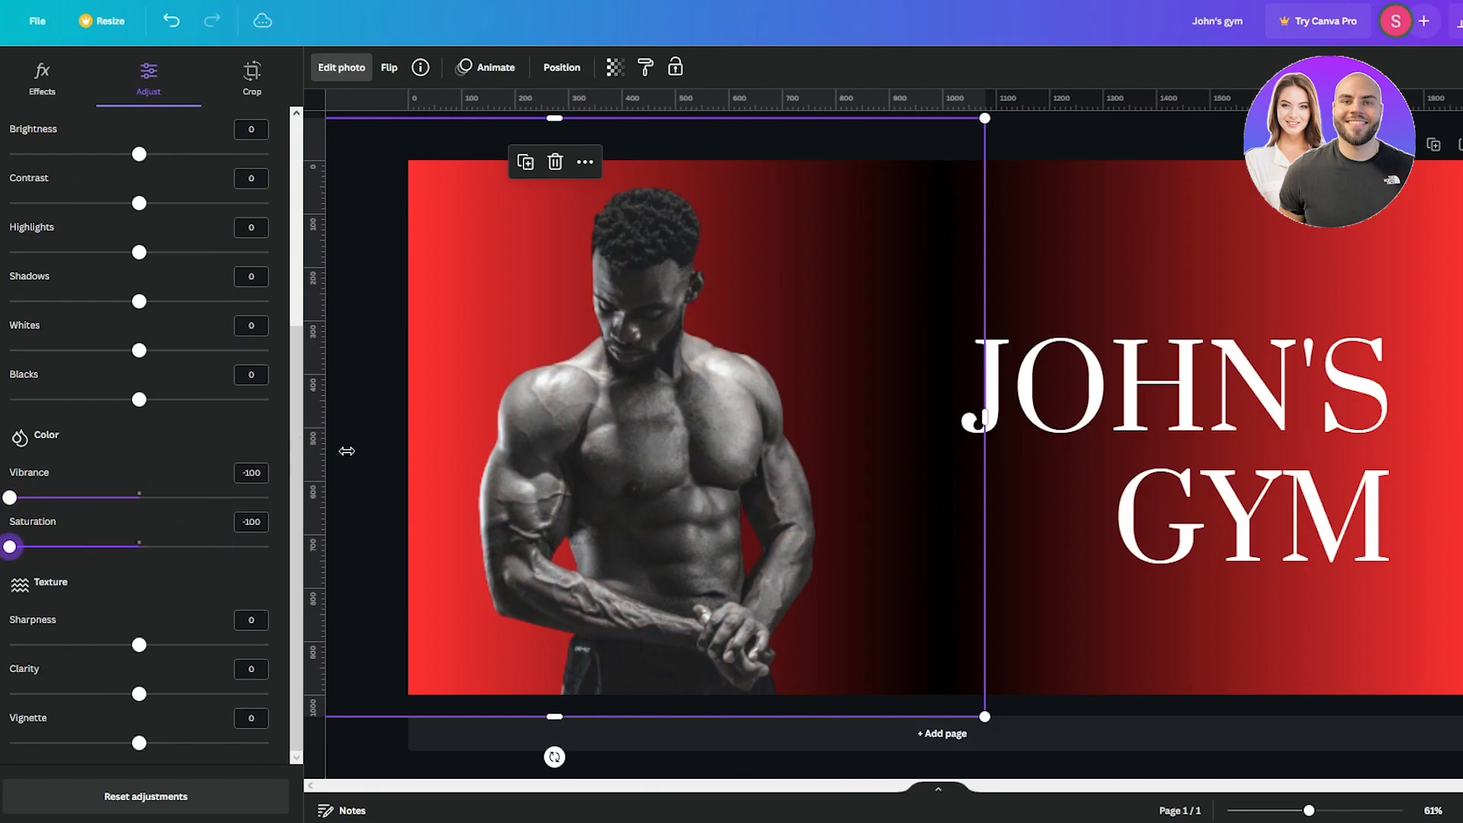
- Set the man's cut-out sharpness to 64 and clarity to 42
left_click_drag(139, 645, 222, 646)
left_click_drag(139, 693, 196, 703)
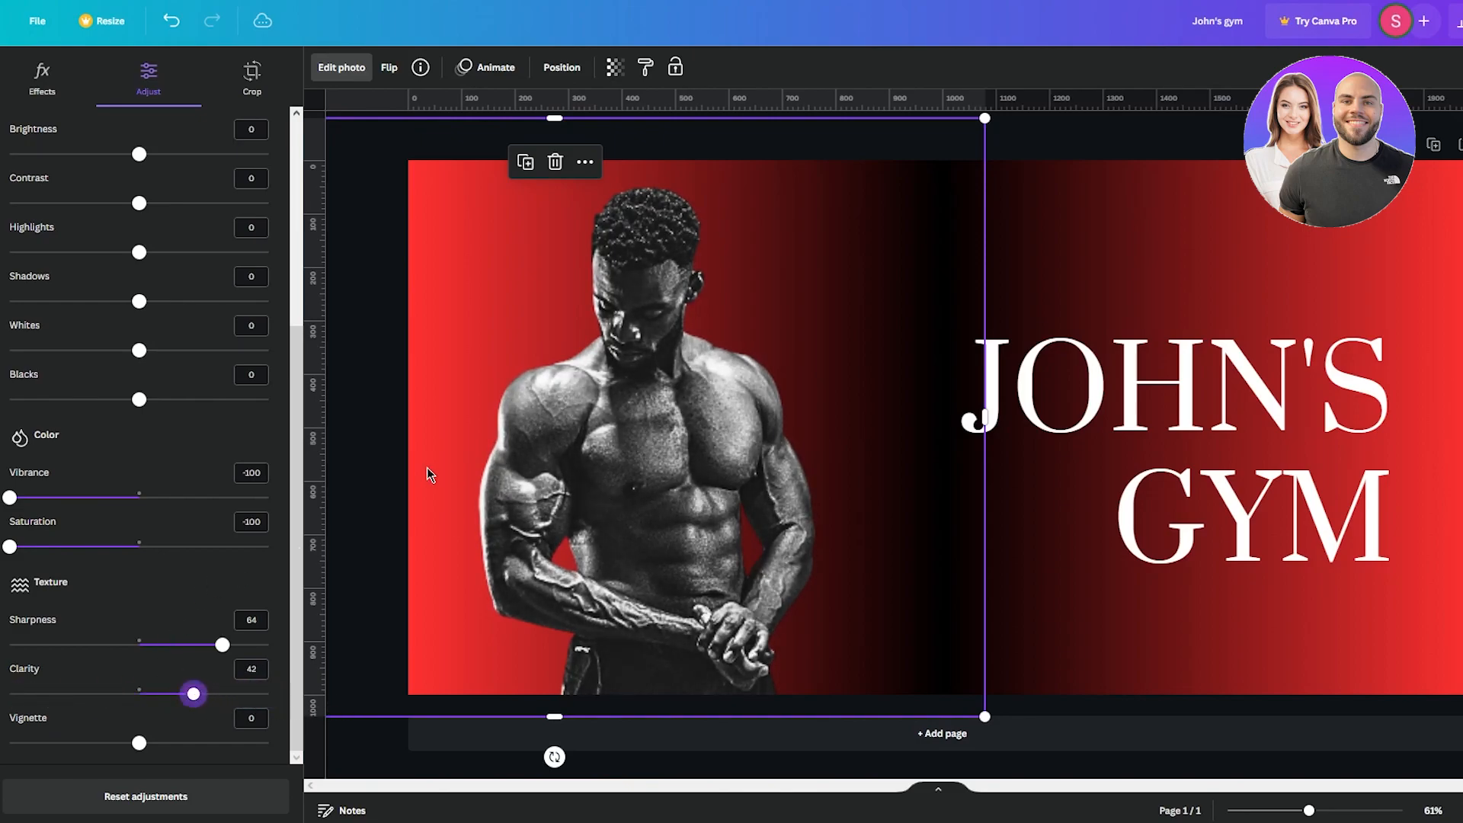
left_click(1401, 140)
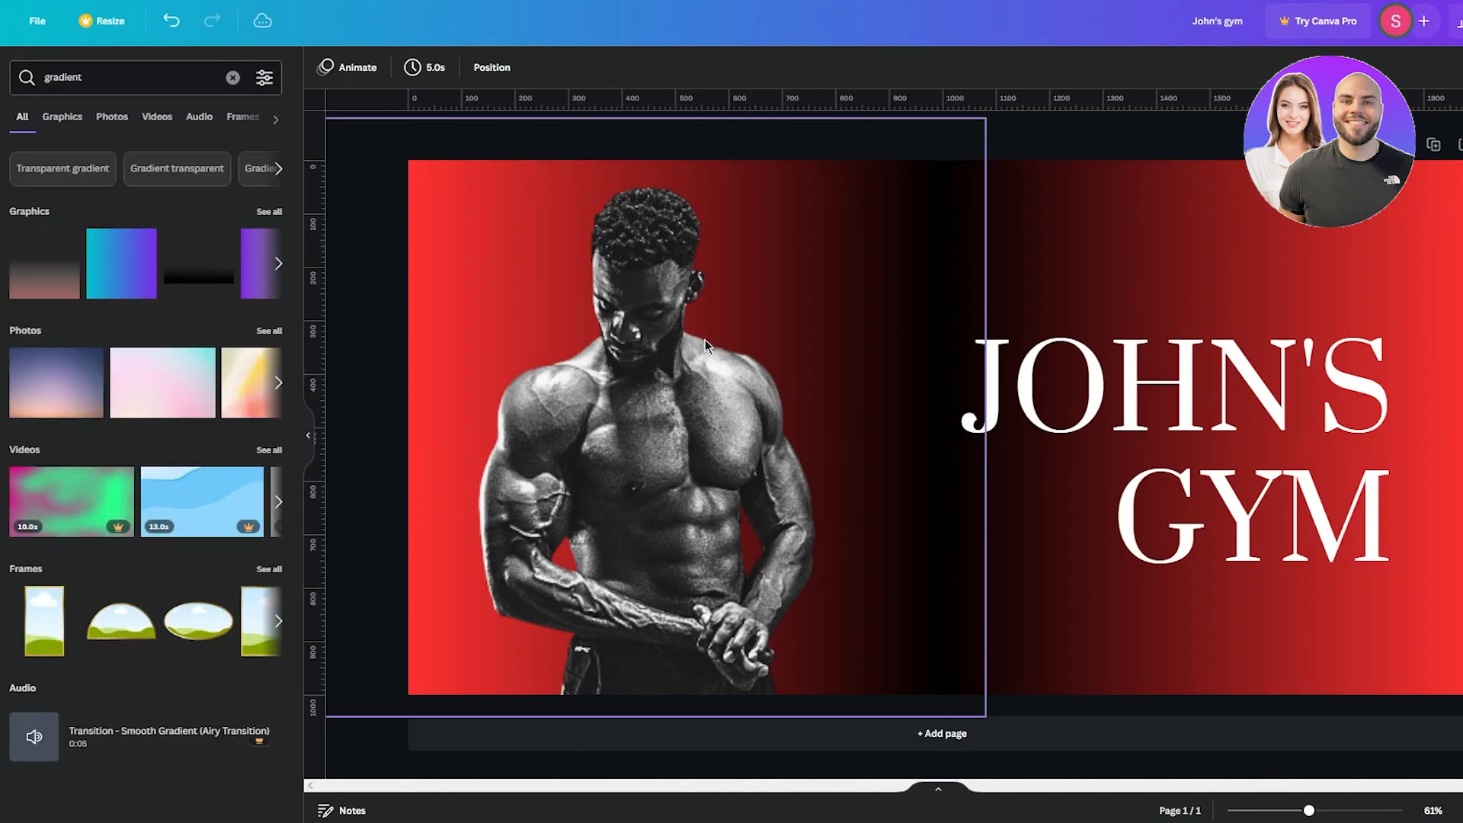
- Try the vignette's extremes on the man's cut-out and set it to 12
left_click(632, 448)
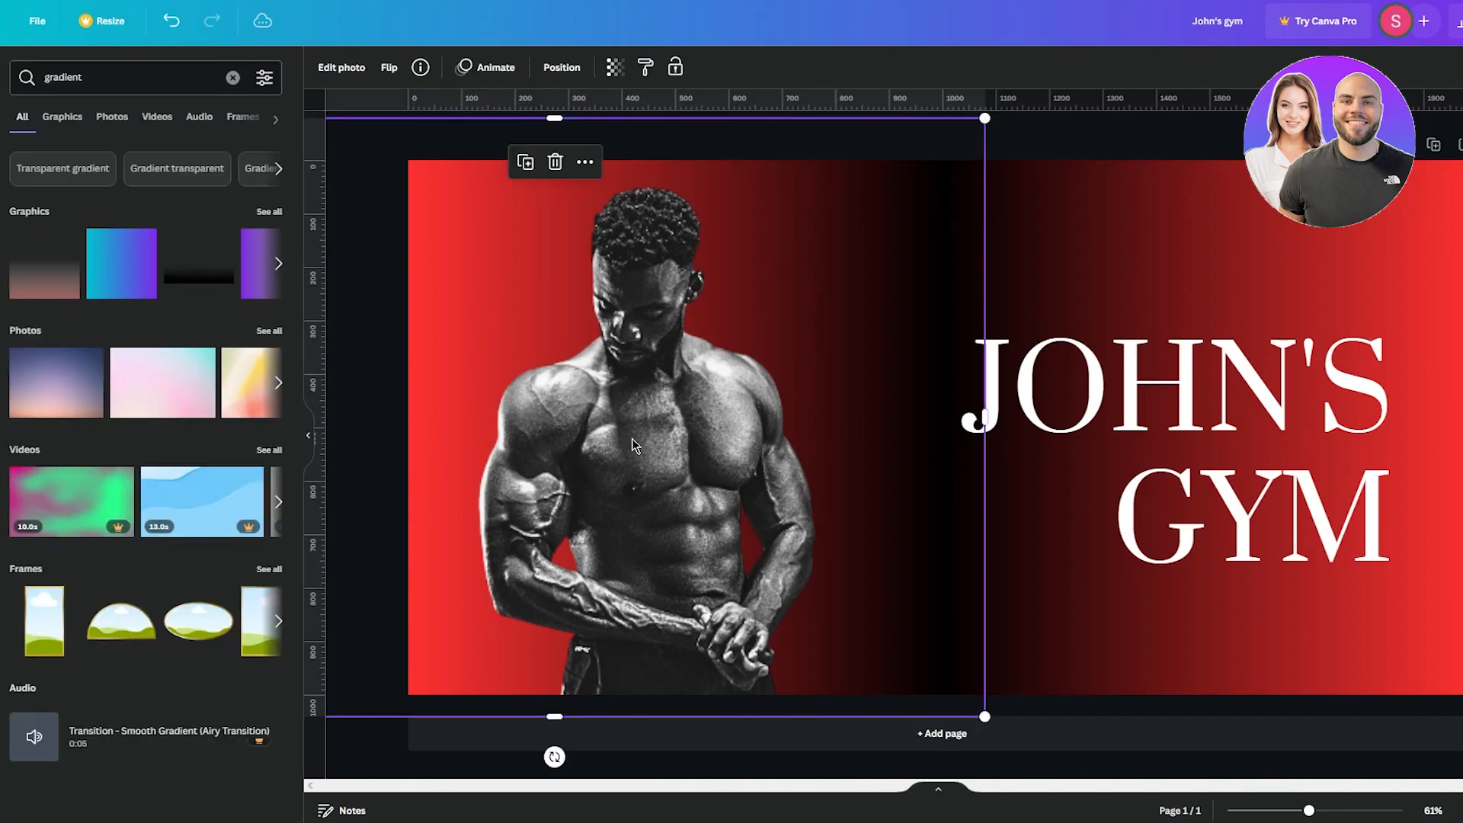
left_click(341, 67)
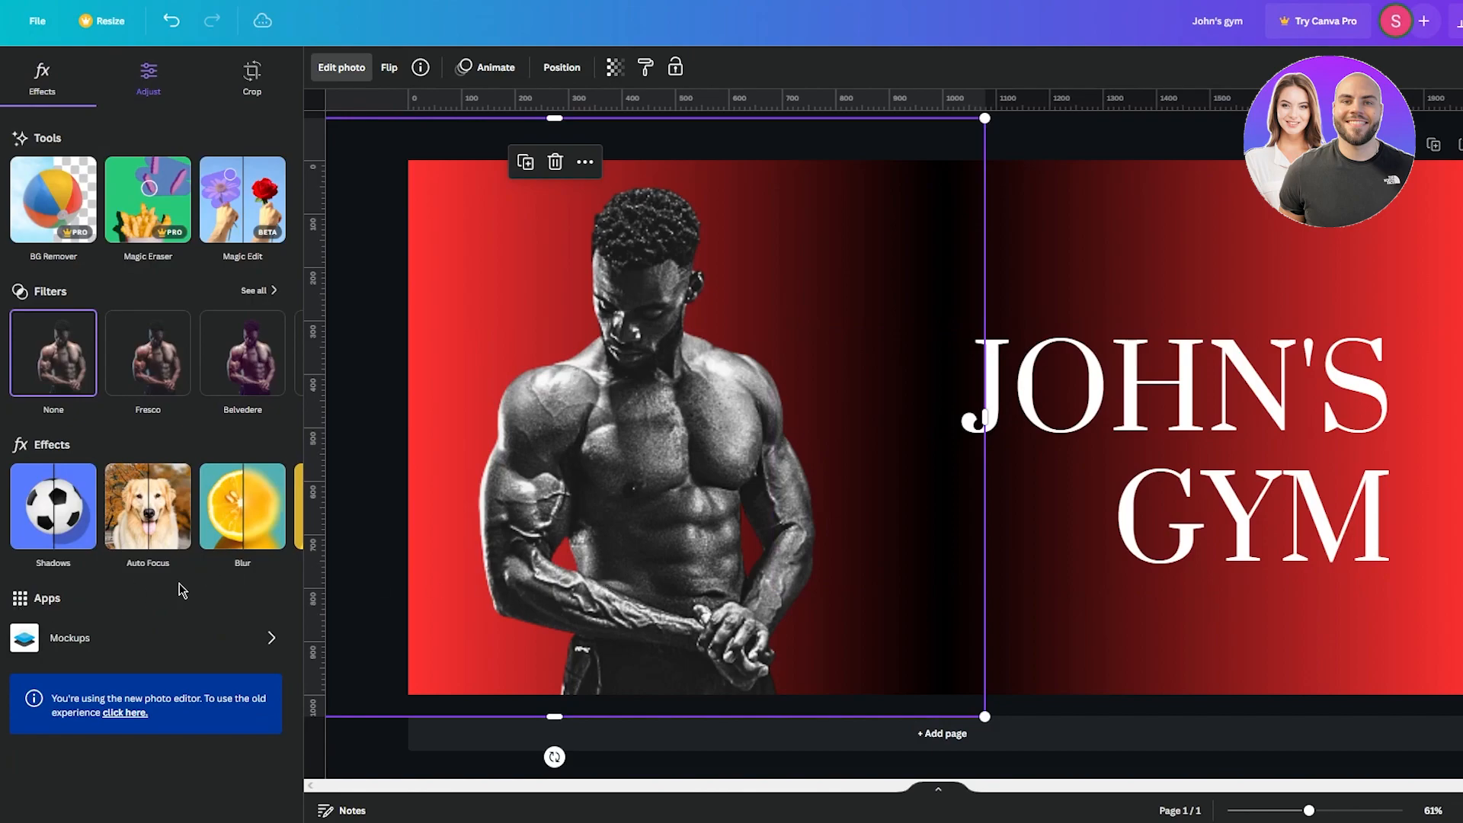
left_click(149, 77)
scroll(180, 533, "down", 5)
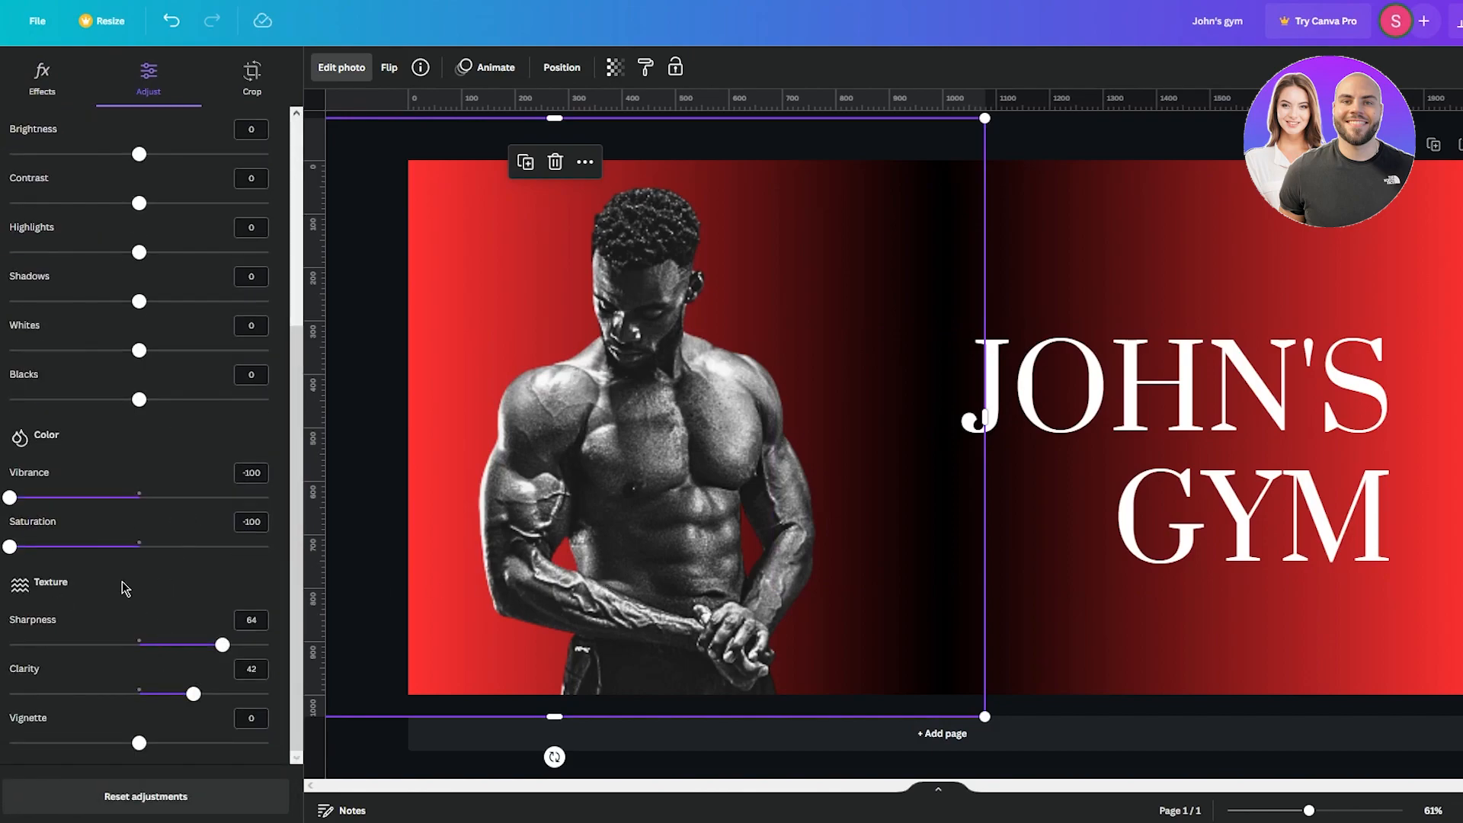
left_click_drag(138, 743, 269, 743)
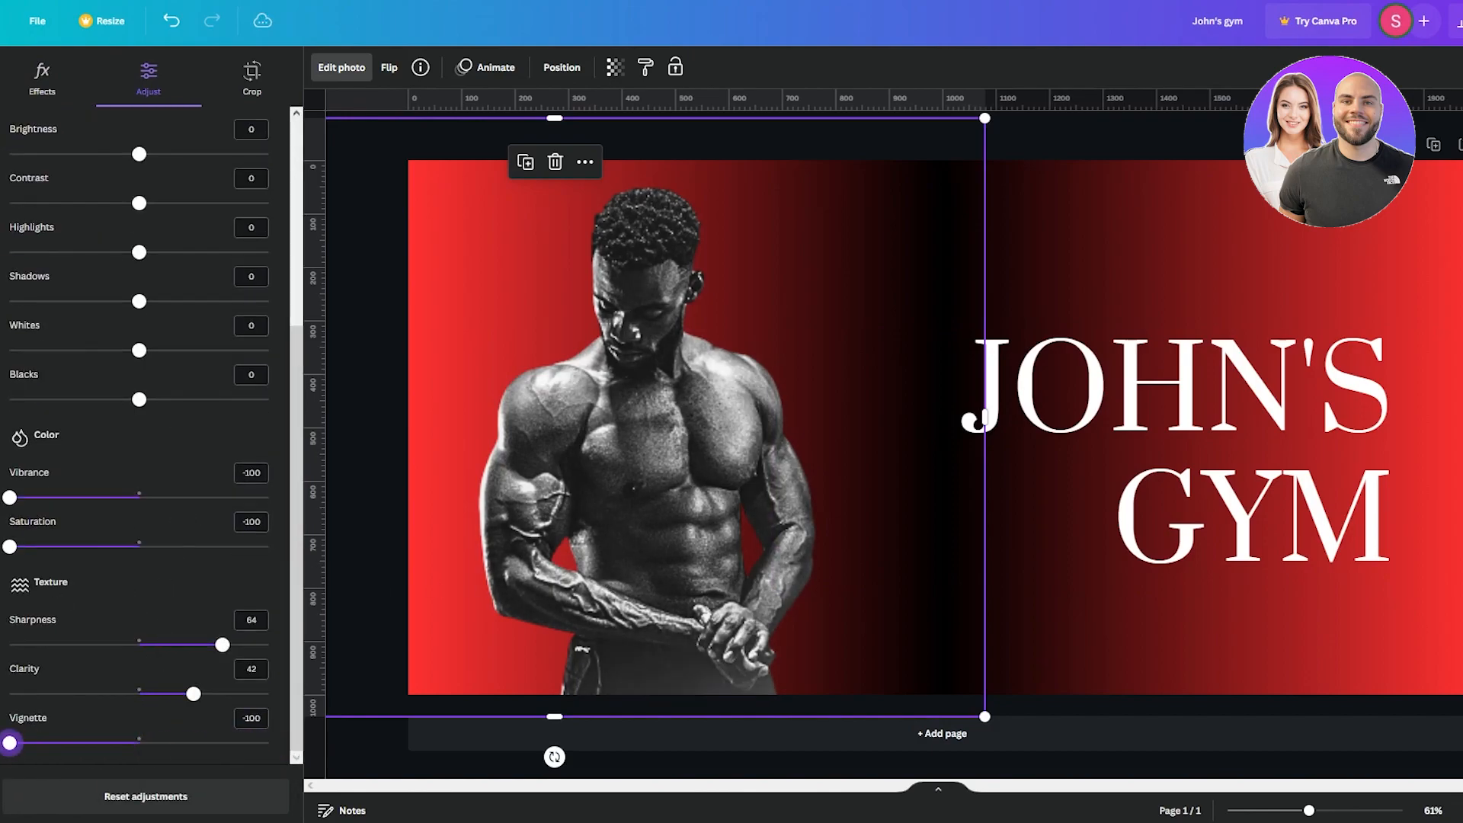
left_click_drag(398, 783, 140, 772)
- Darken the man's cut-out by setting highlights to -27, brightness to -29 and contrast to -4
scroll(138, 565, "up", 3)
left_click_drag(140, 516, 106, 540)
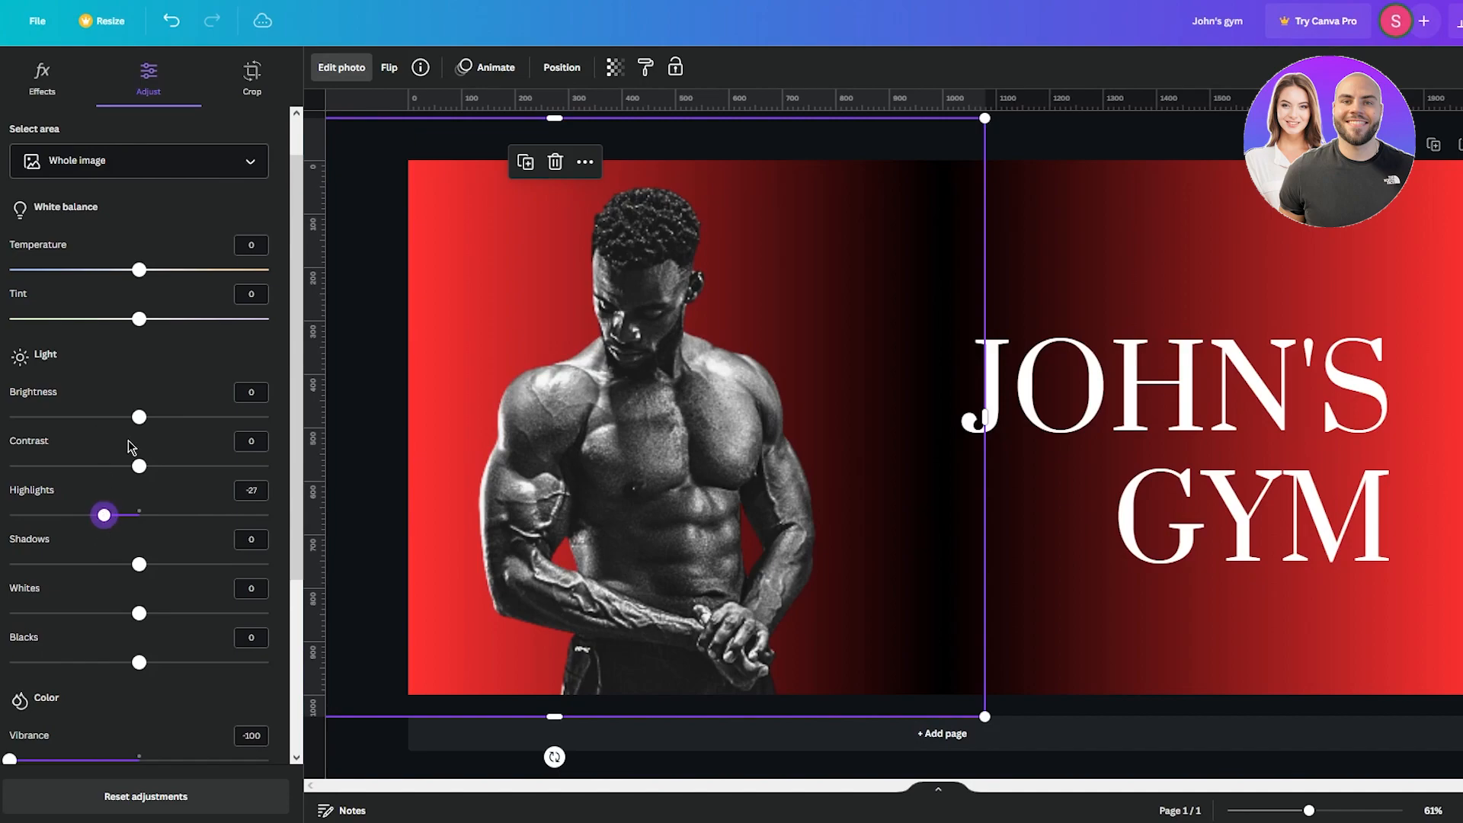
left_click_drag(140, 425, 134, 468)
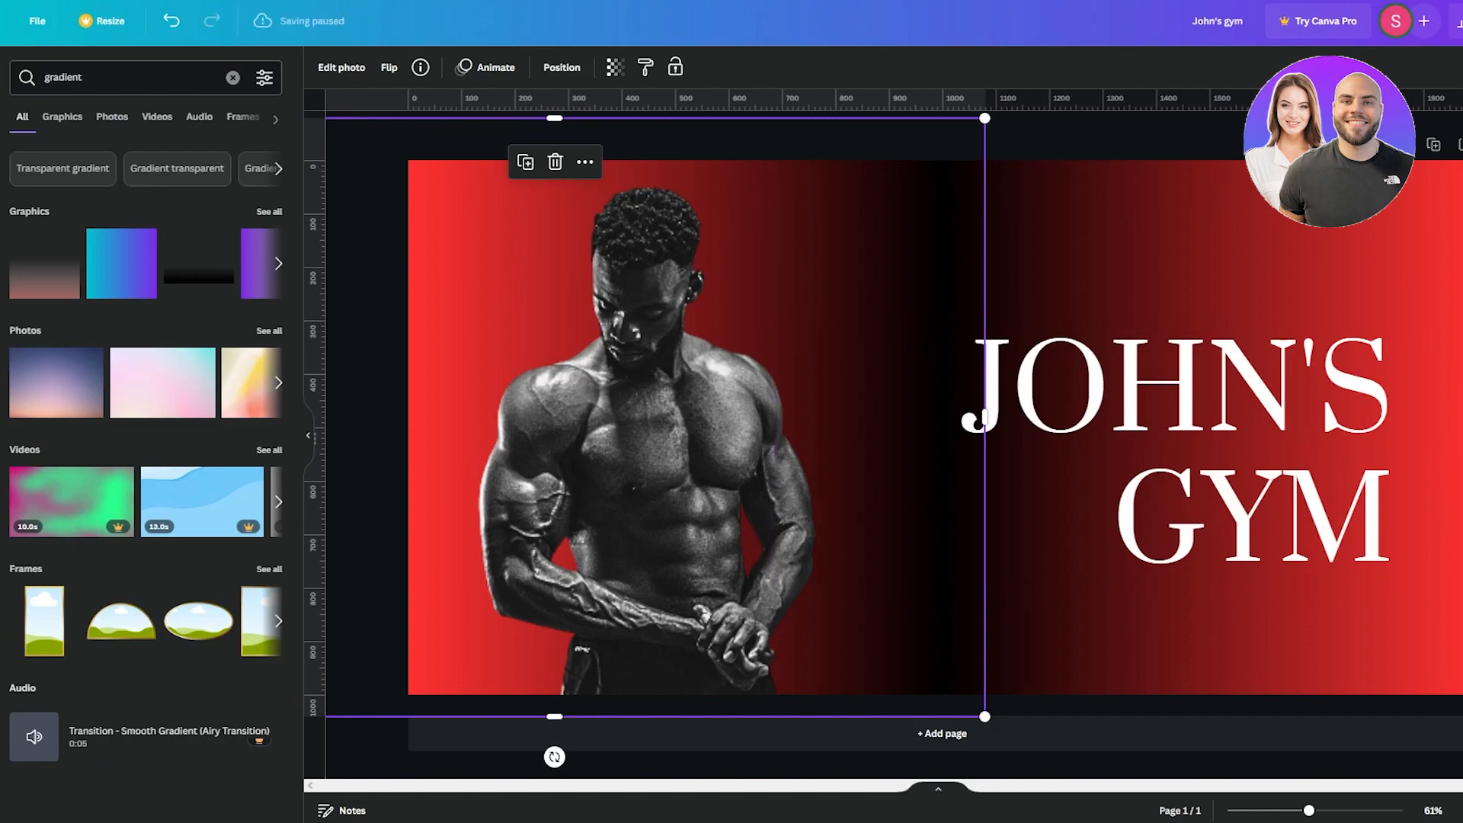
- Try the Archivo Black and Anton fonts on the "JOHN'S GYM" text and settle on Cardo
left_click(1314, 391)
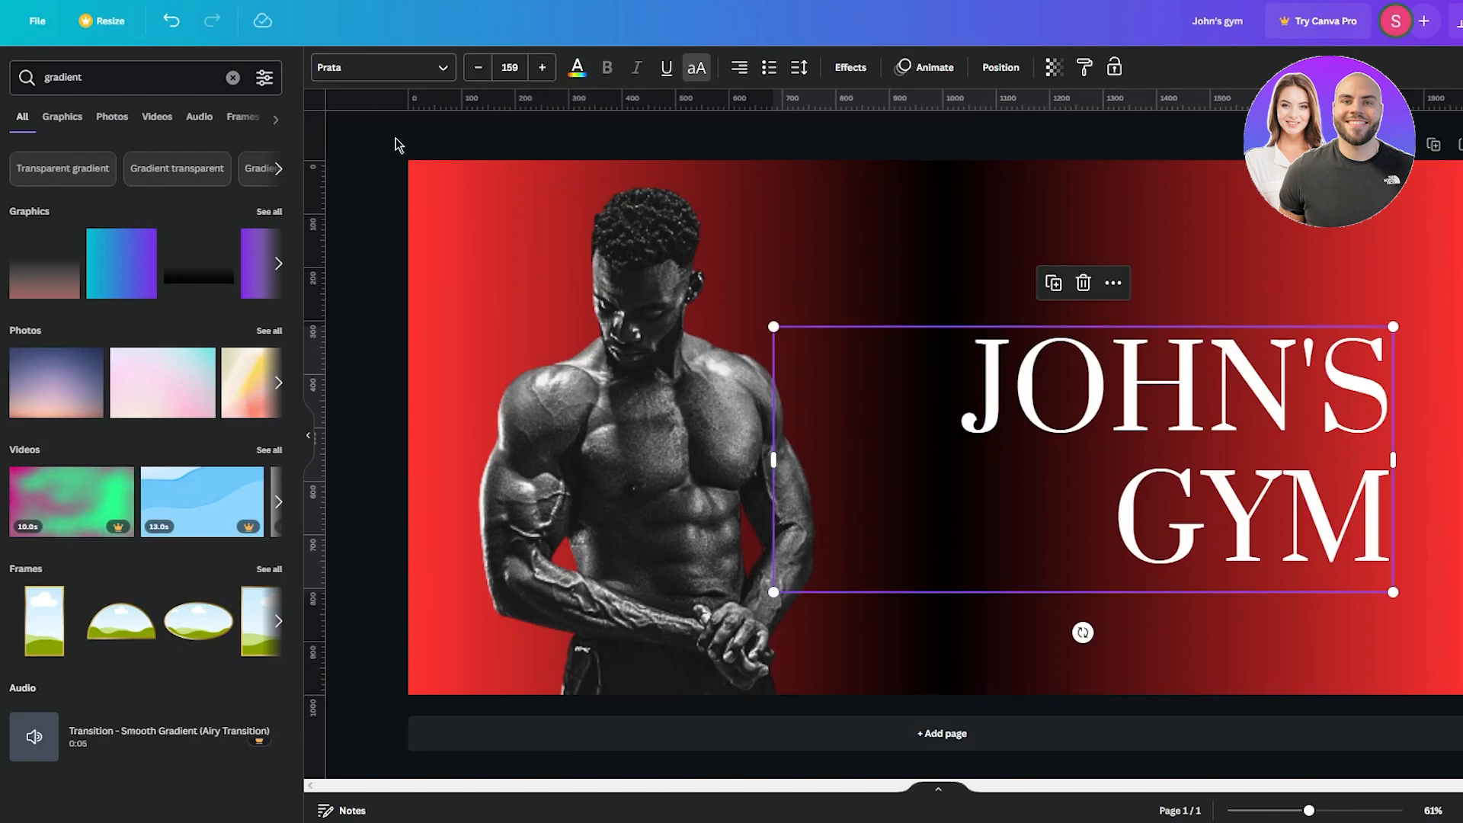
left_click(694, 68)
left_click(691, 70)
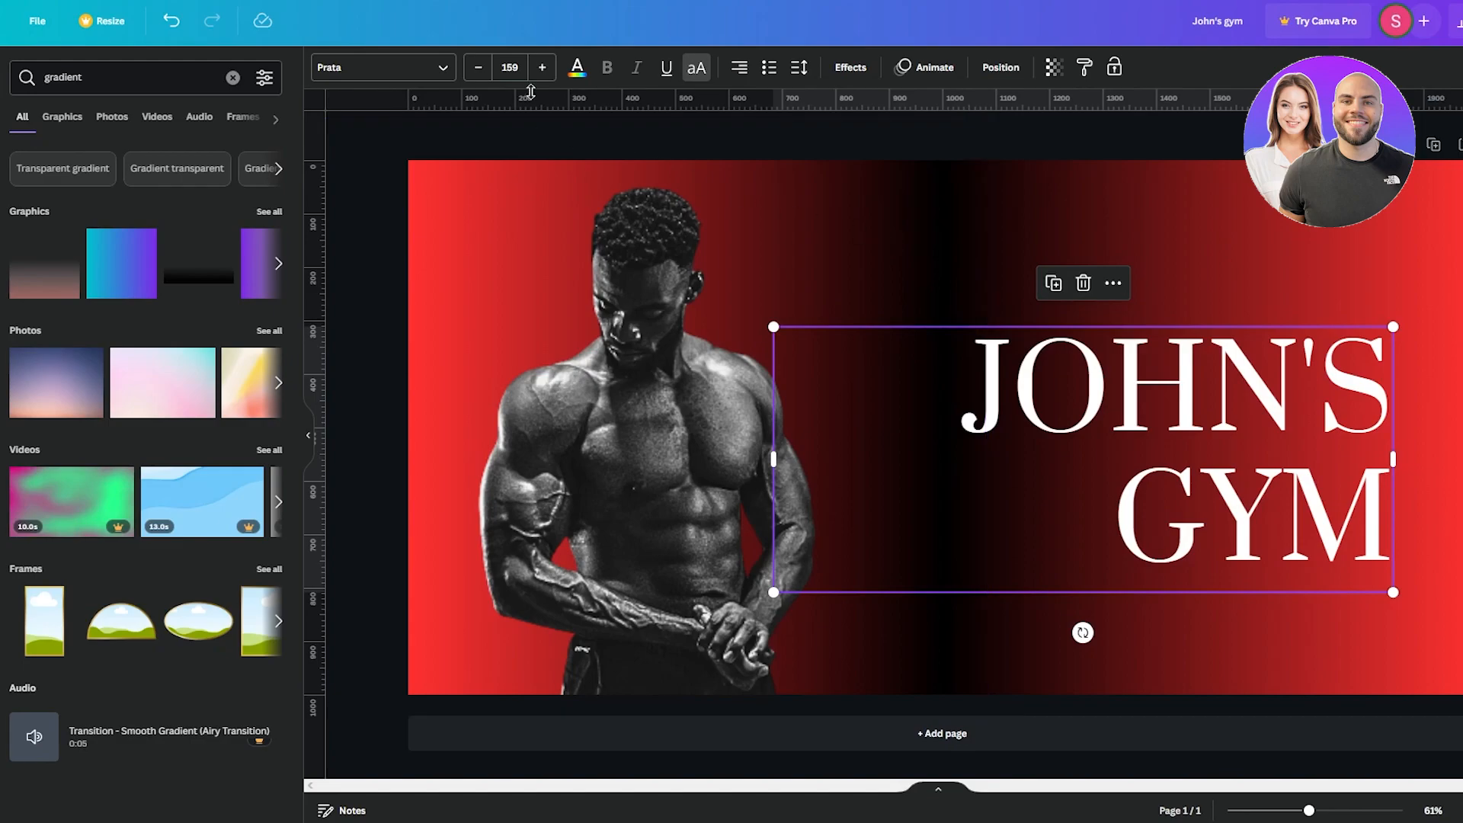
left_click(382, 68)
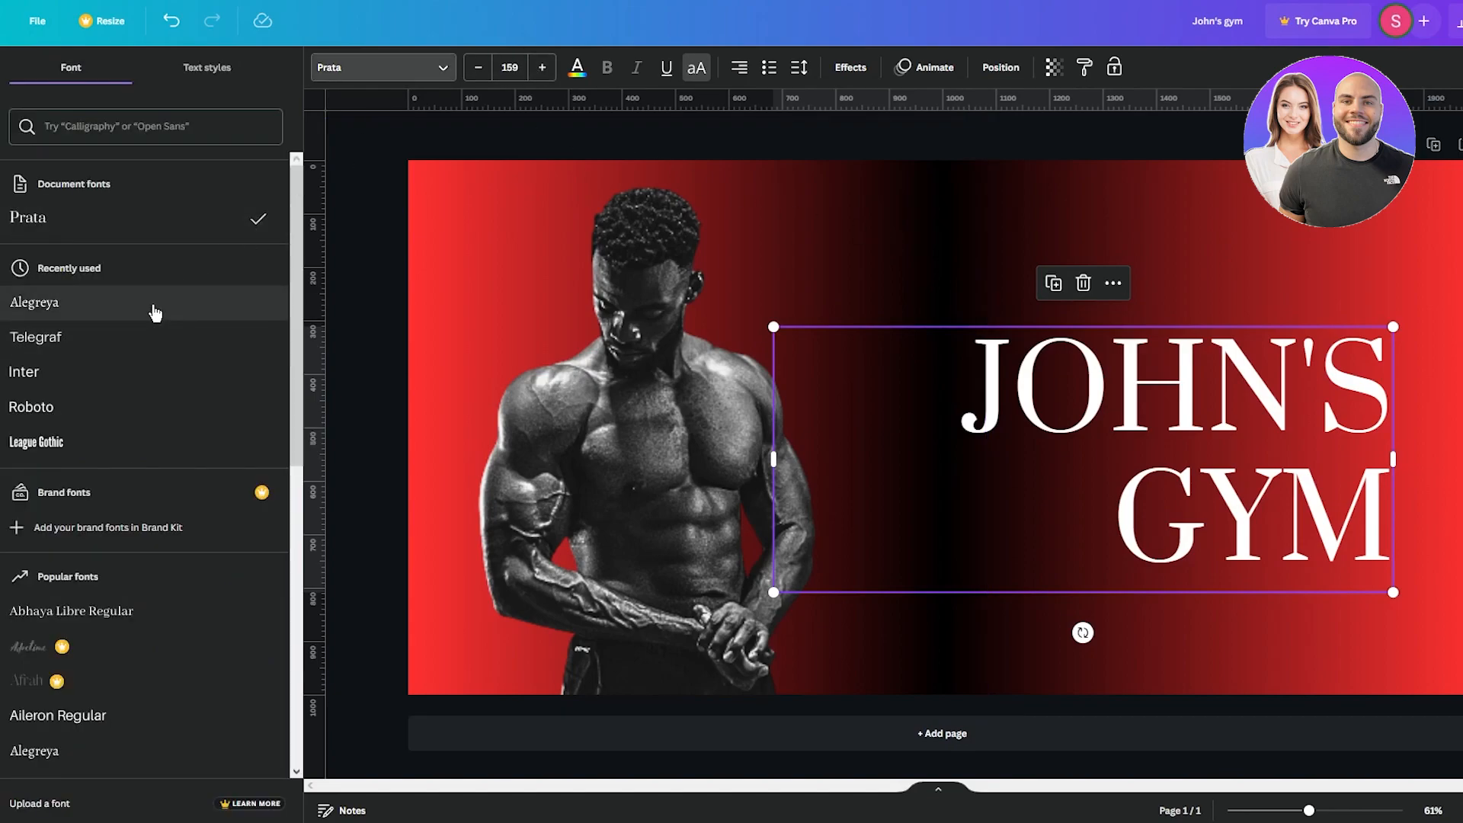
scroll(209, 491, "down", 8)
left_click(119, 386)
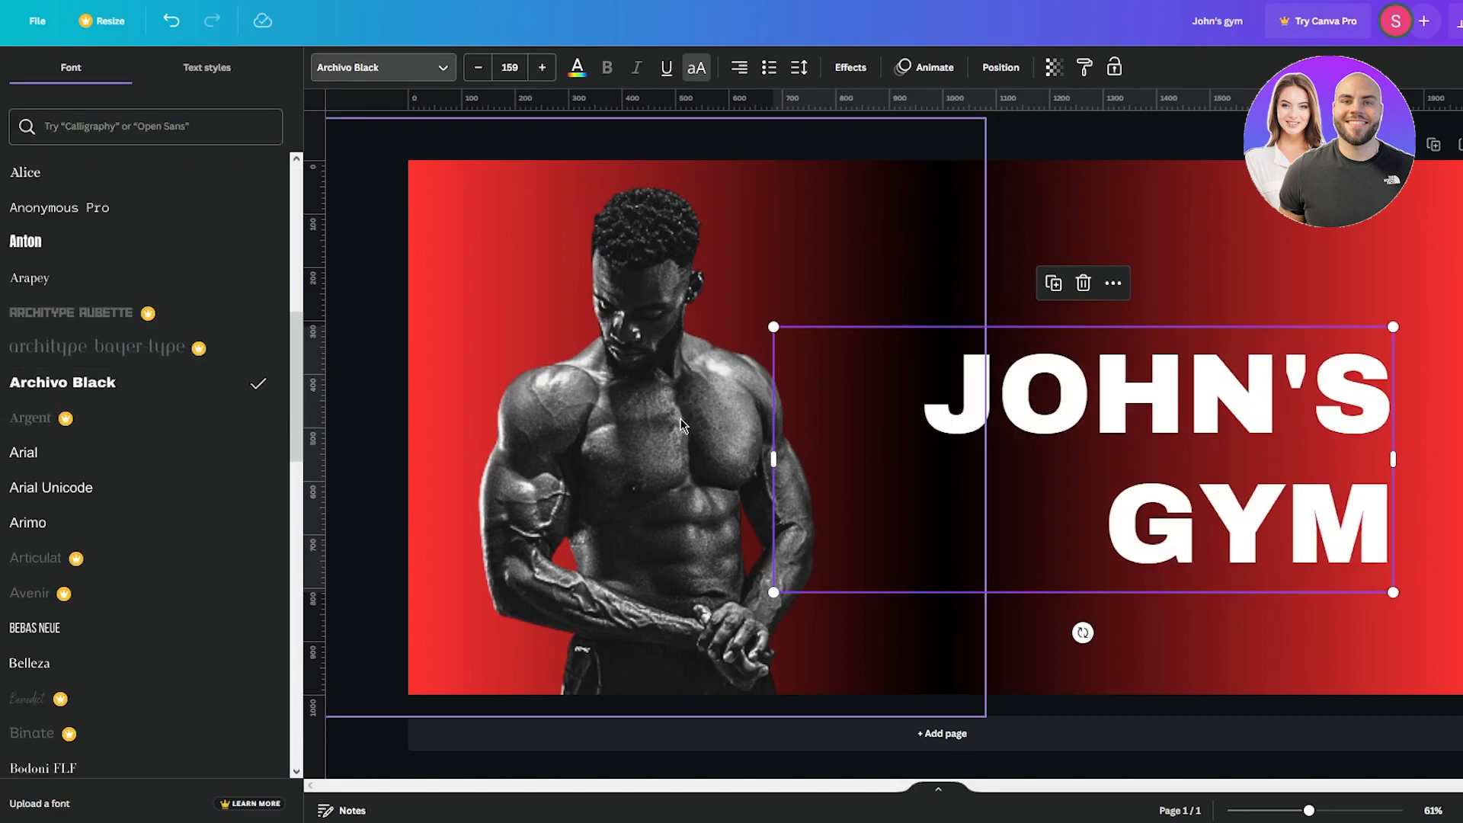
left_click(90, 220)
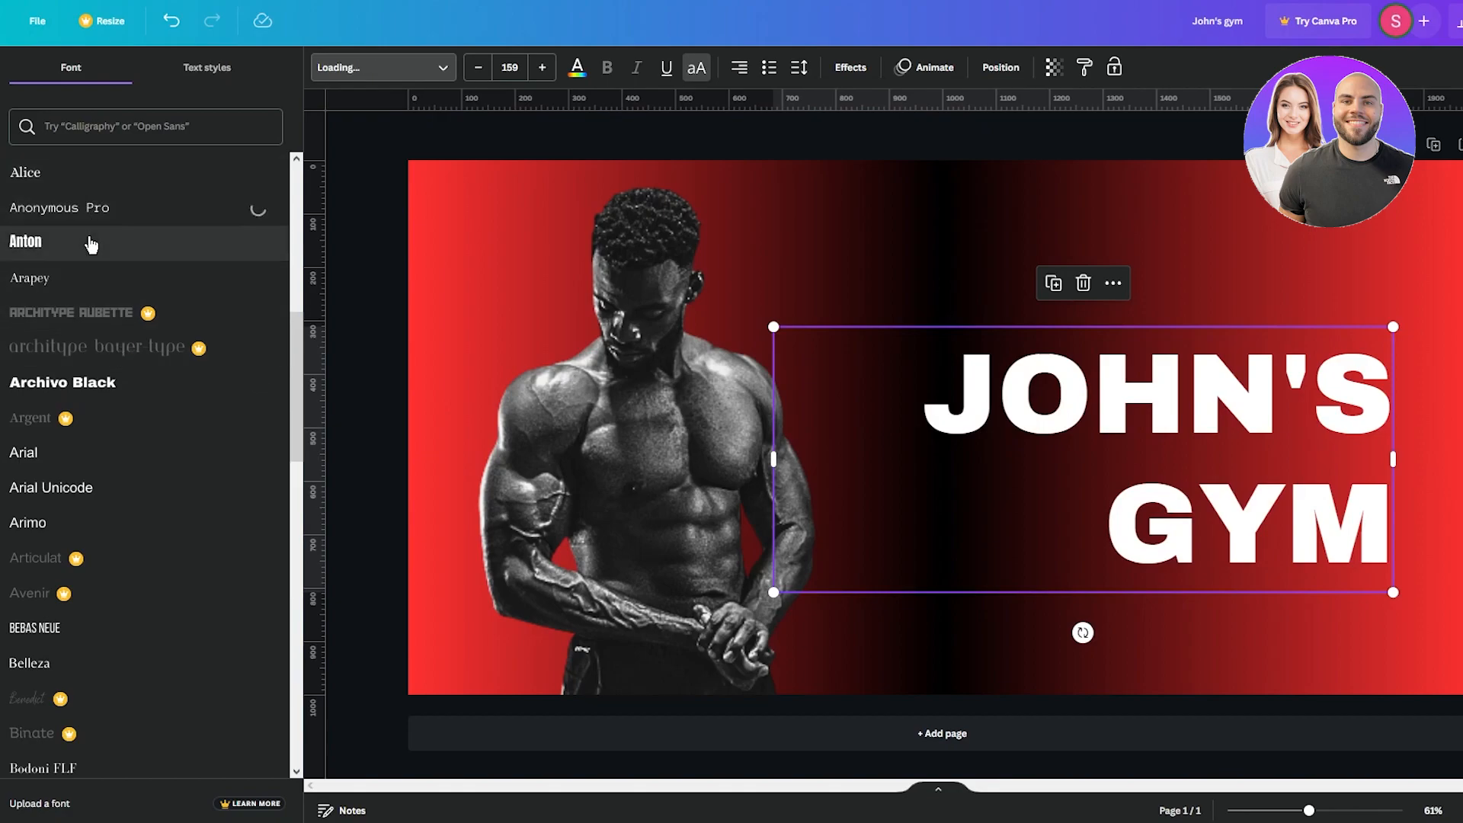
left_click(89, 240)
scroll(163, 328, "down", 6)
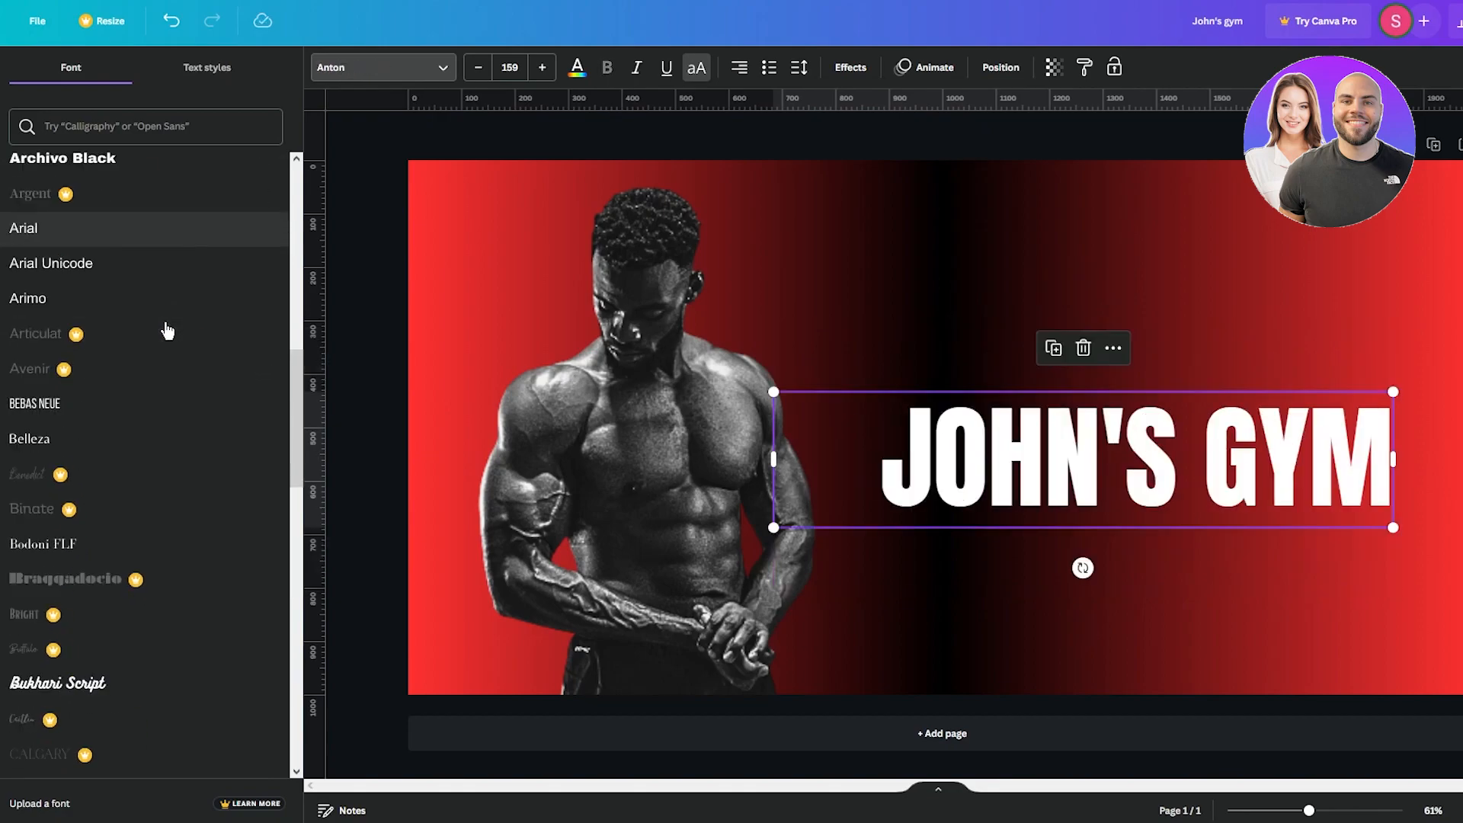
left_click(106, 573)
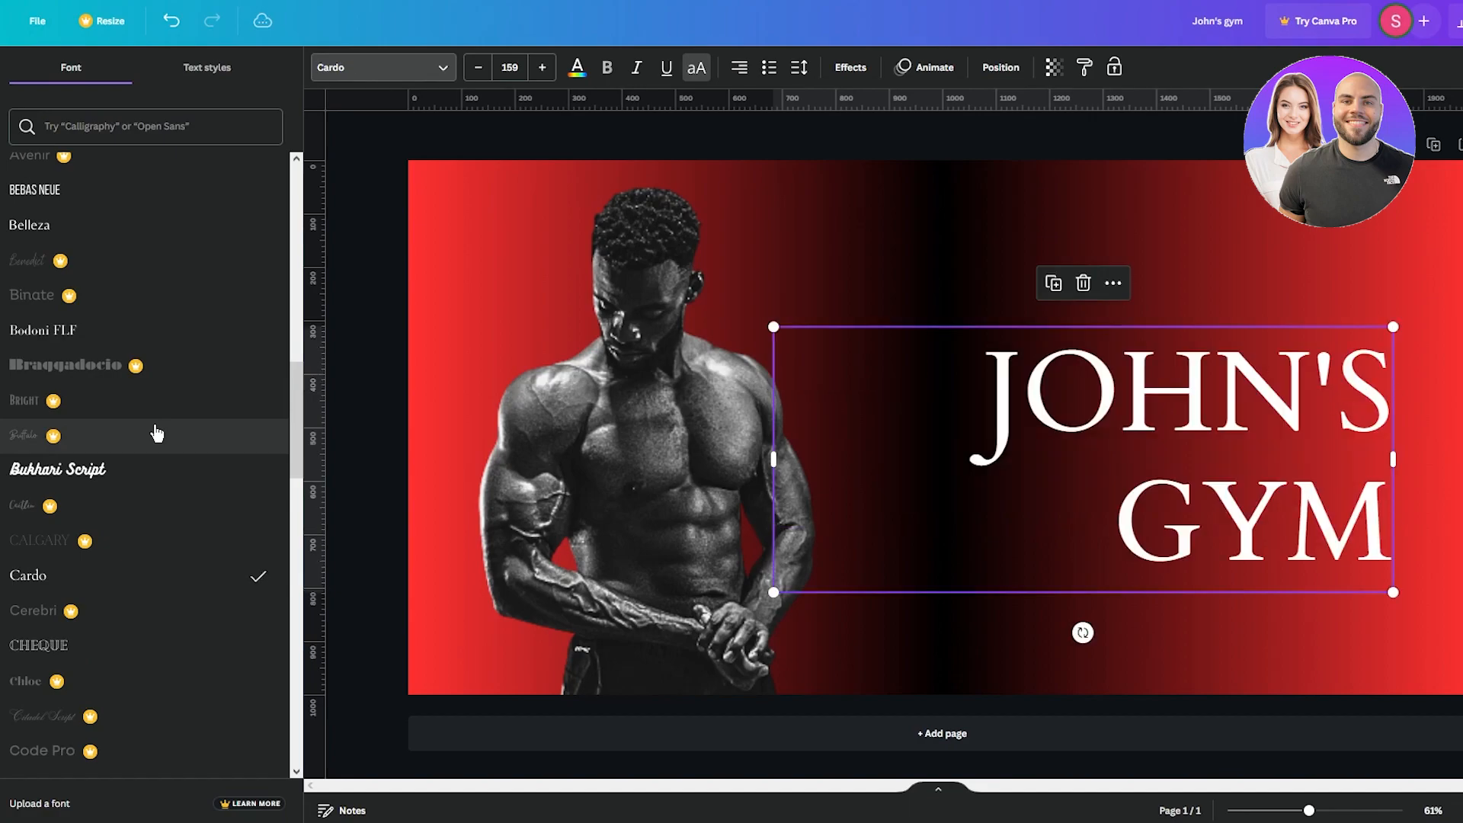
scroll(154, 431, "down", 5)
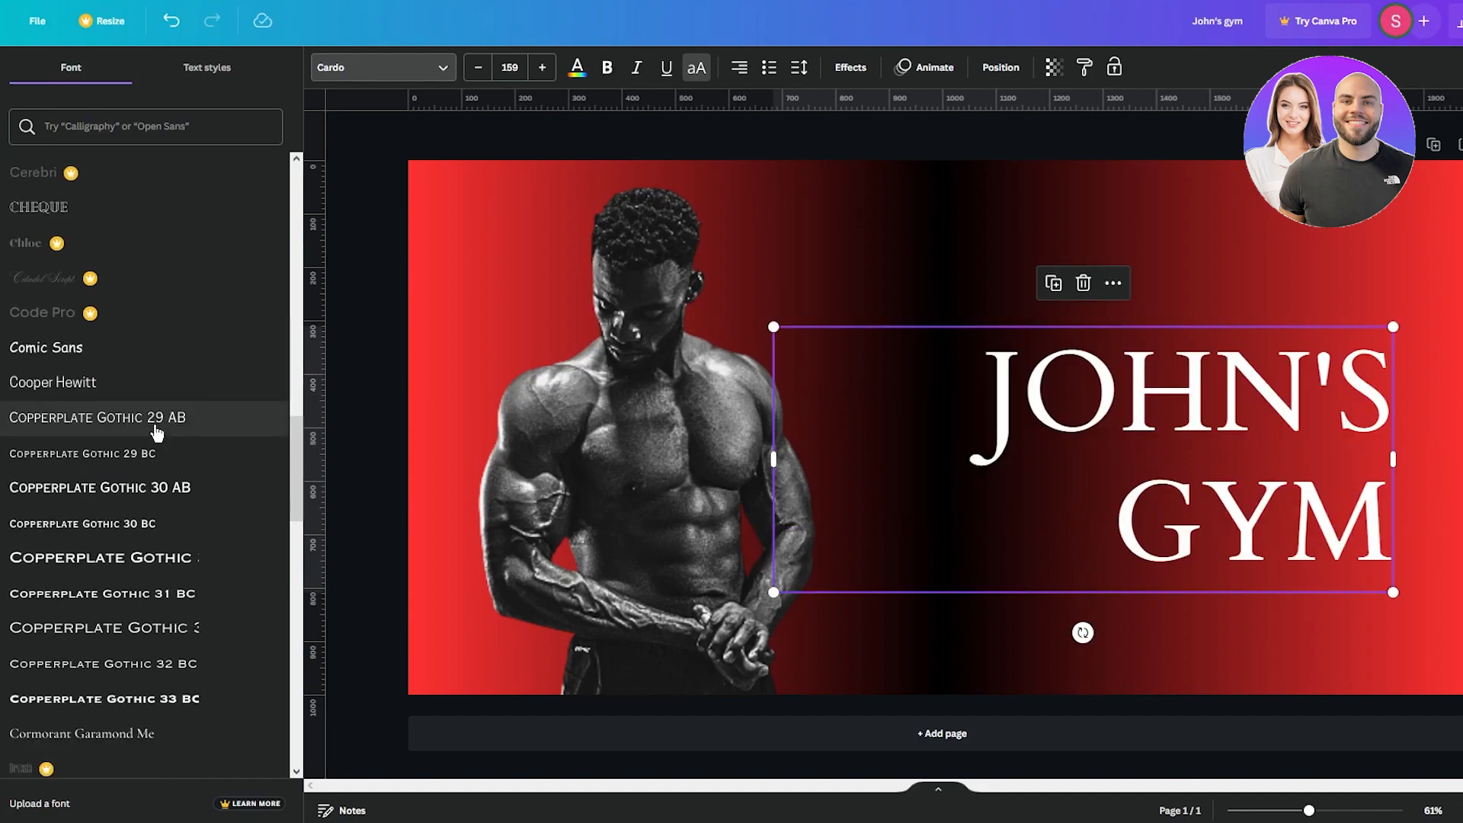
- Shrink the "JOHN'S GYM" text to font size 134 and move it further right, at about mid-height of the page
left_click_drag(1163, 397, 1214, 378)
left_click_drag(828, 569, 922, 533)
left_click_drag(1266, 377, 1263, 418)
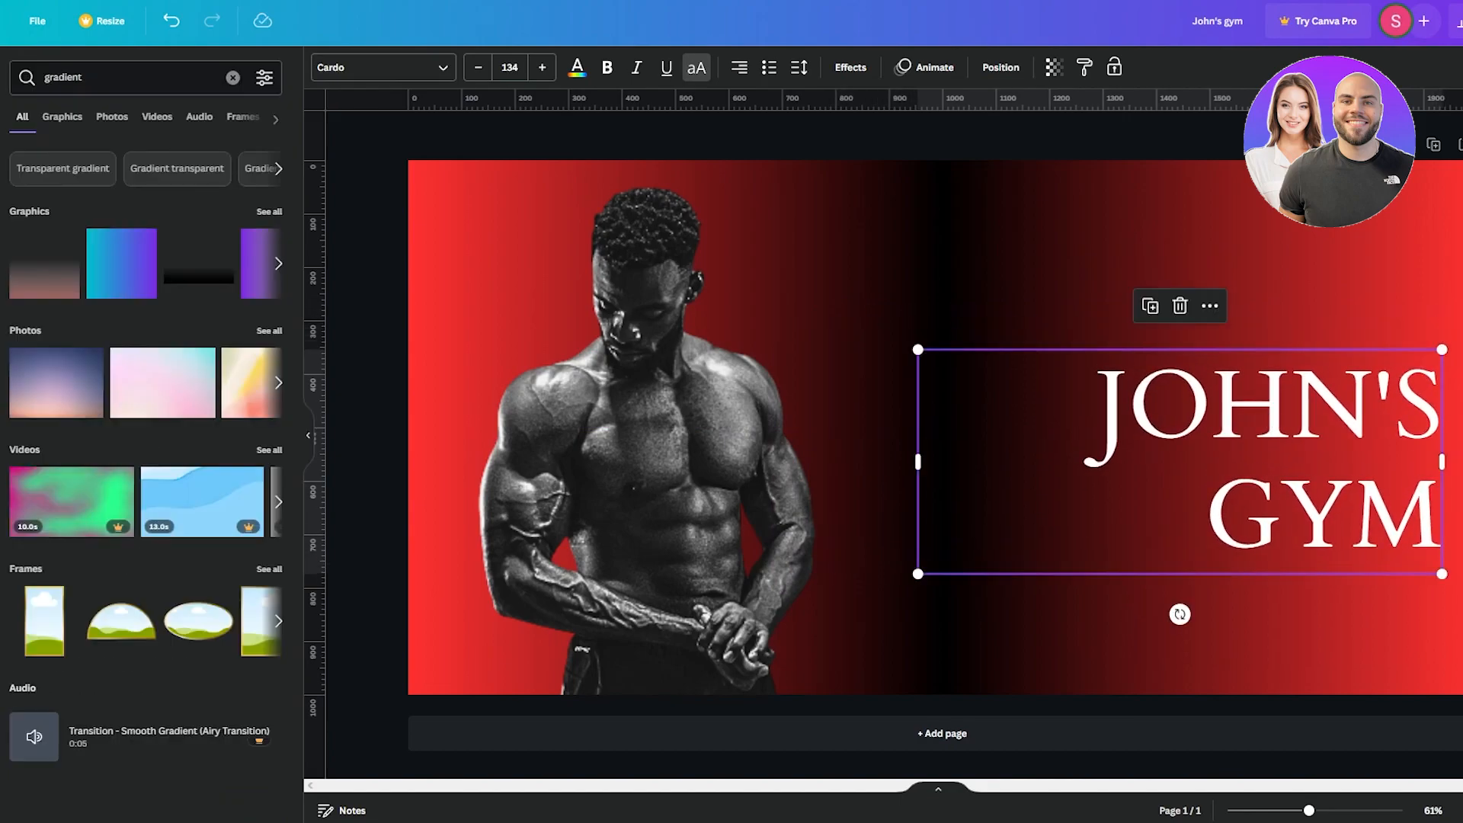
left_click(1461, 427)
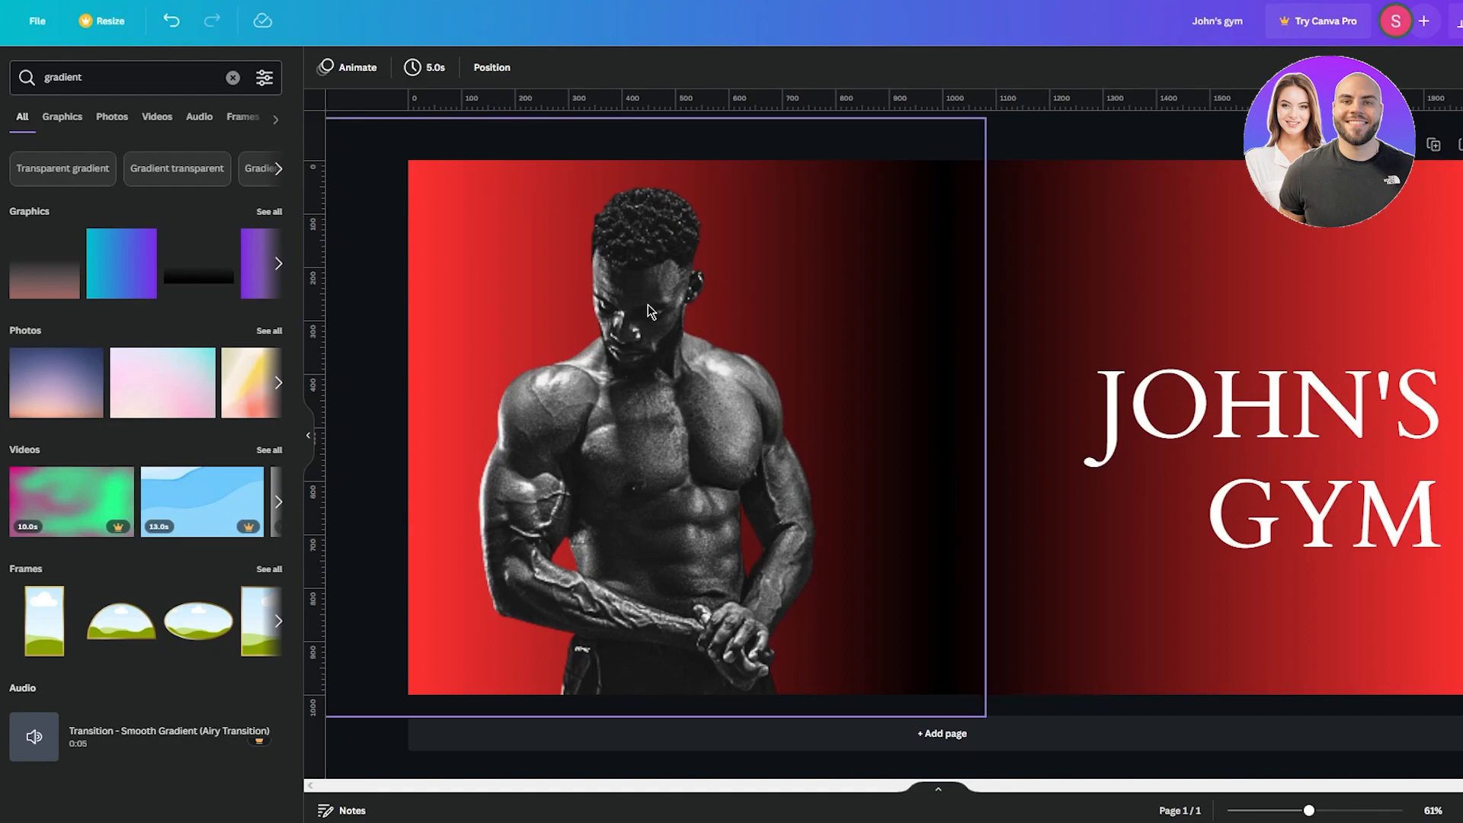
- Set the man's cut-out white balance to temperature 17 and tint -37
left_click(674, 444)
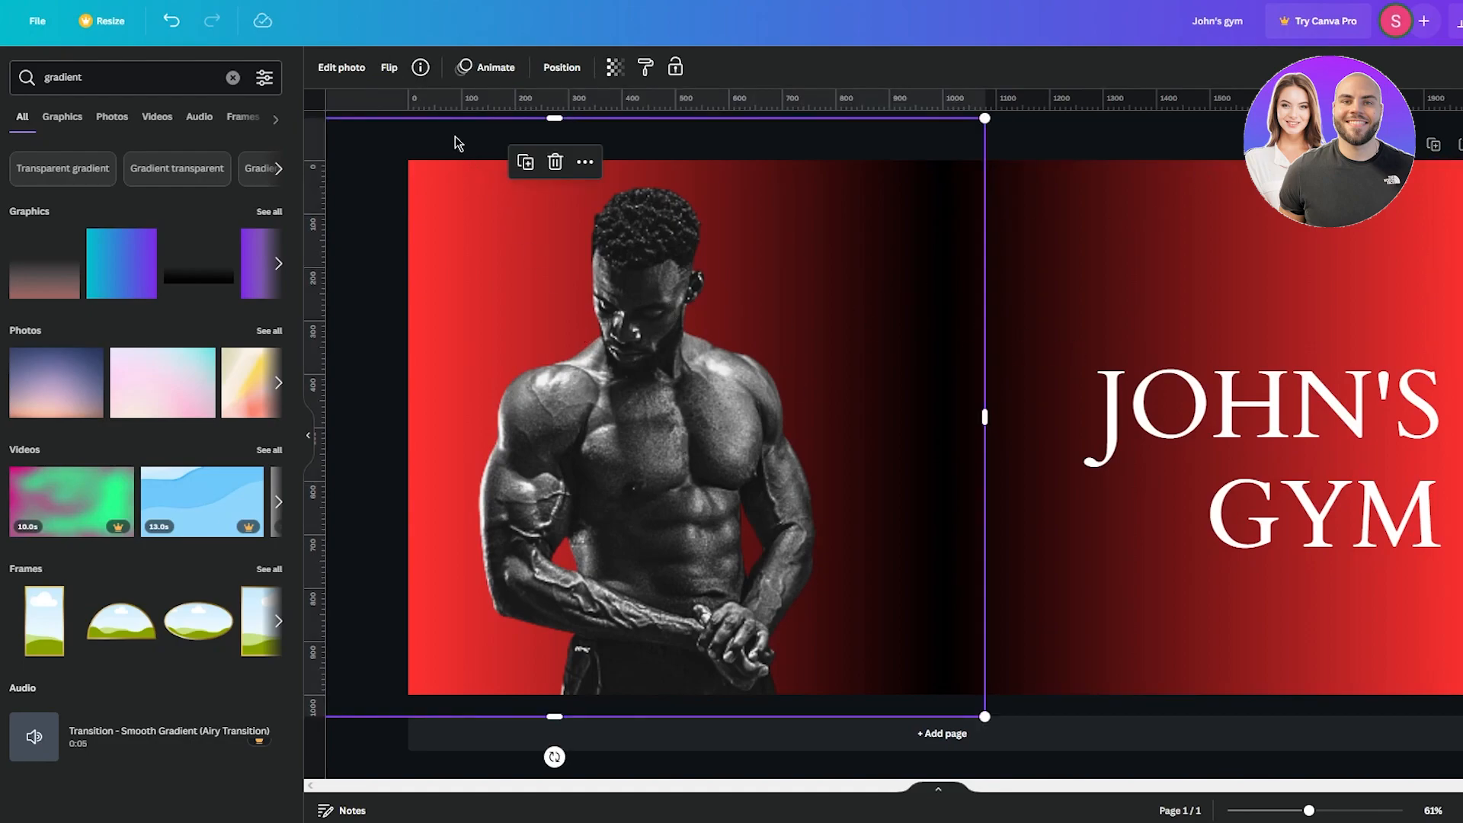
left_click(495, 67)
scroll(141, 282, "down", 3)
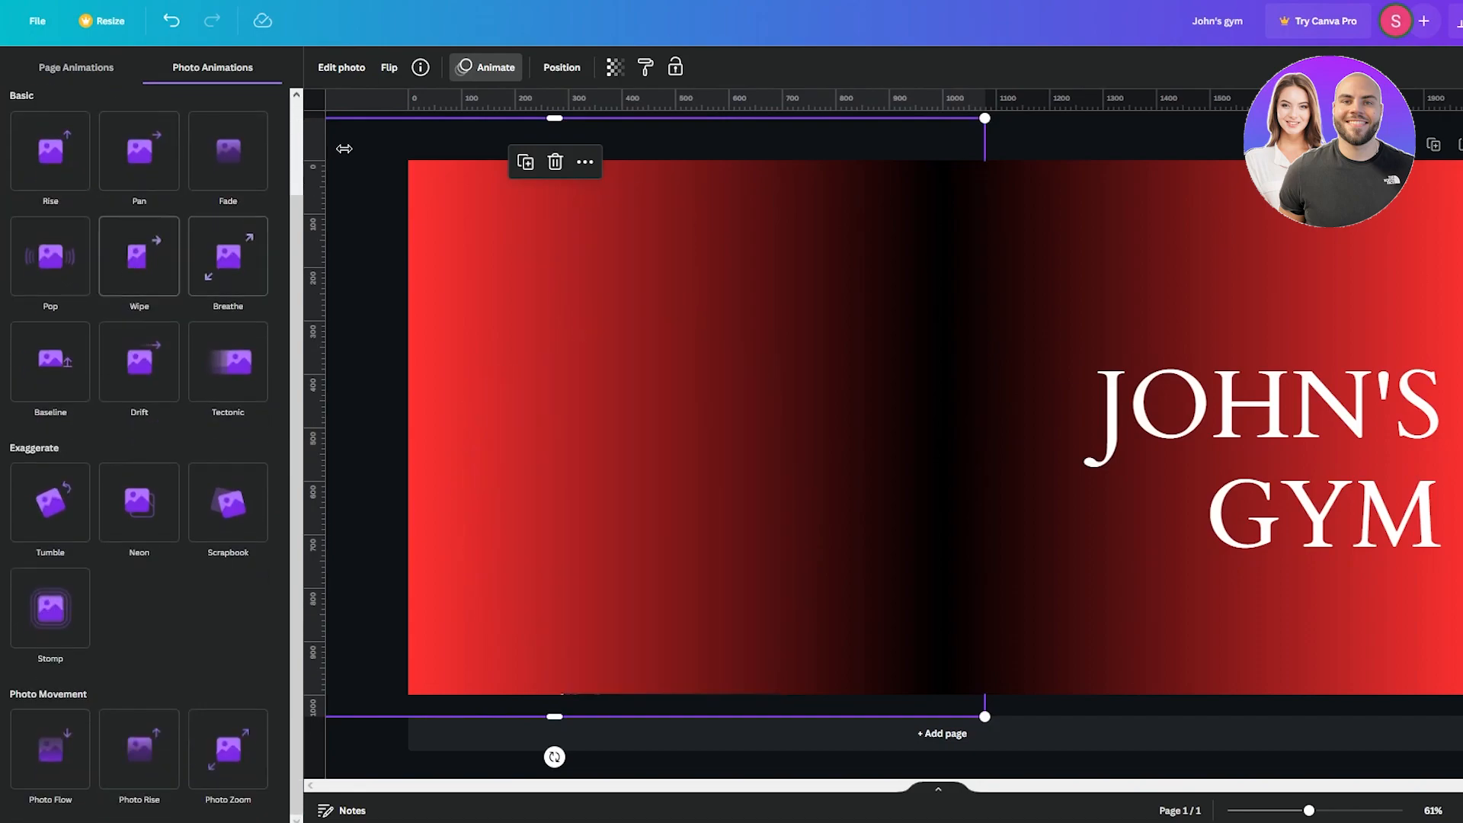
left_click(562, 68)
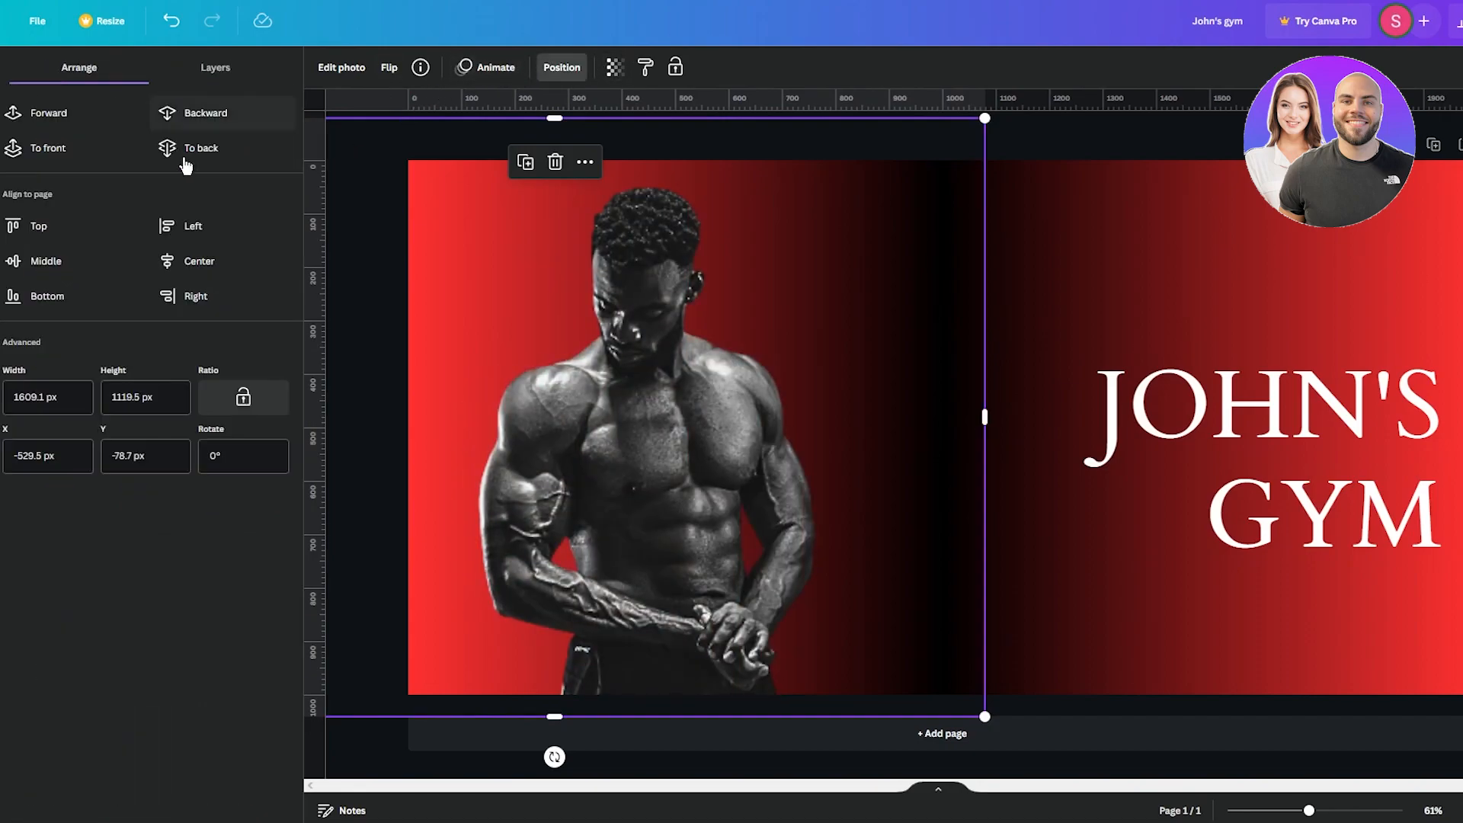
left_click(347, 67)
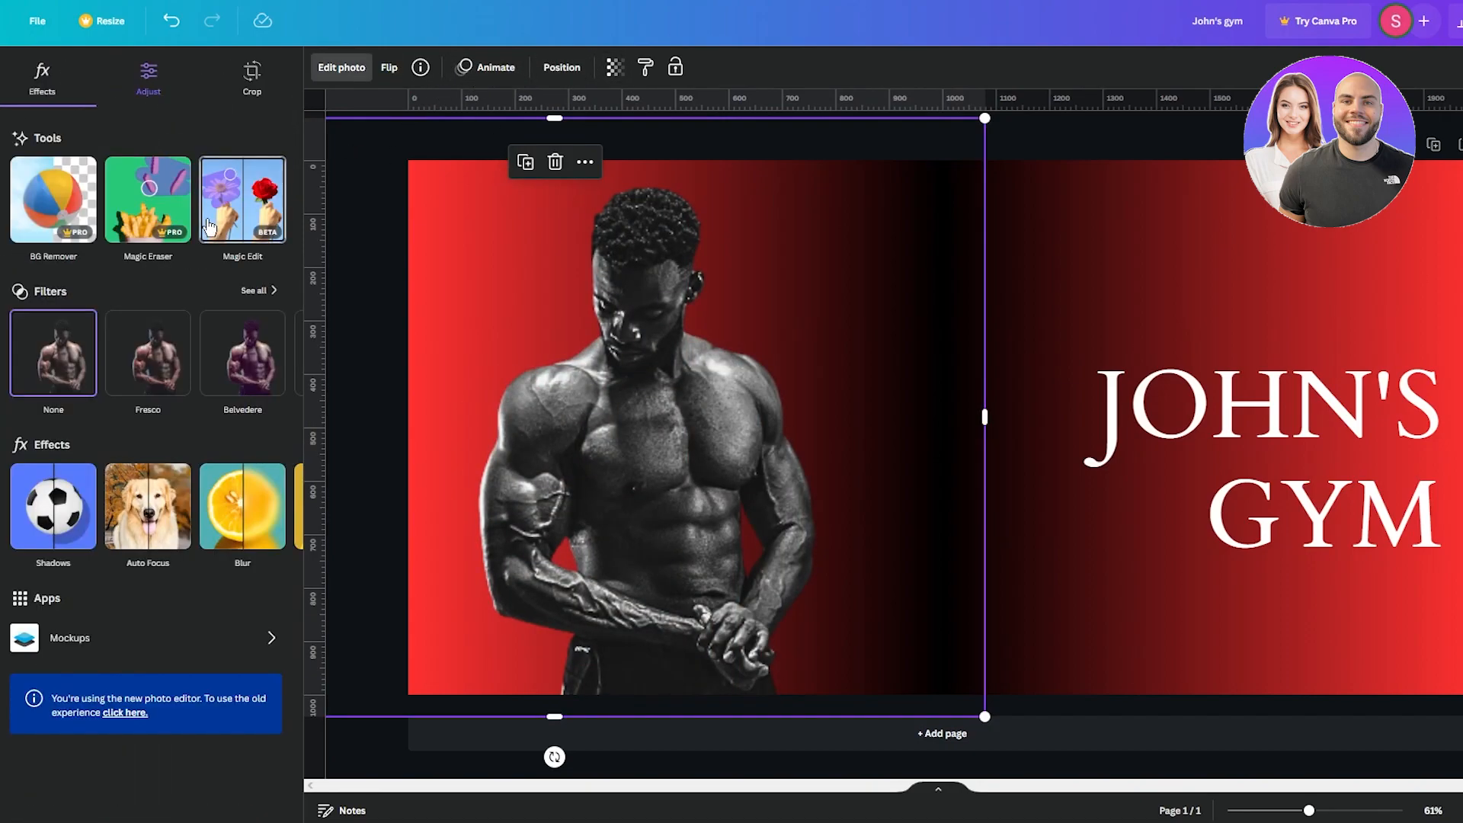
left_click(149, 75)
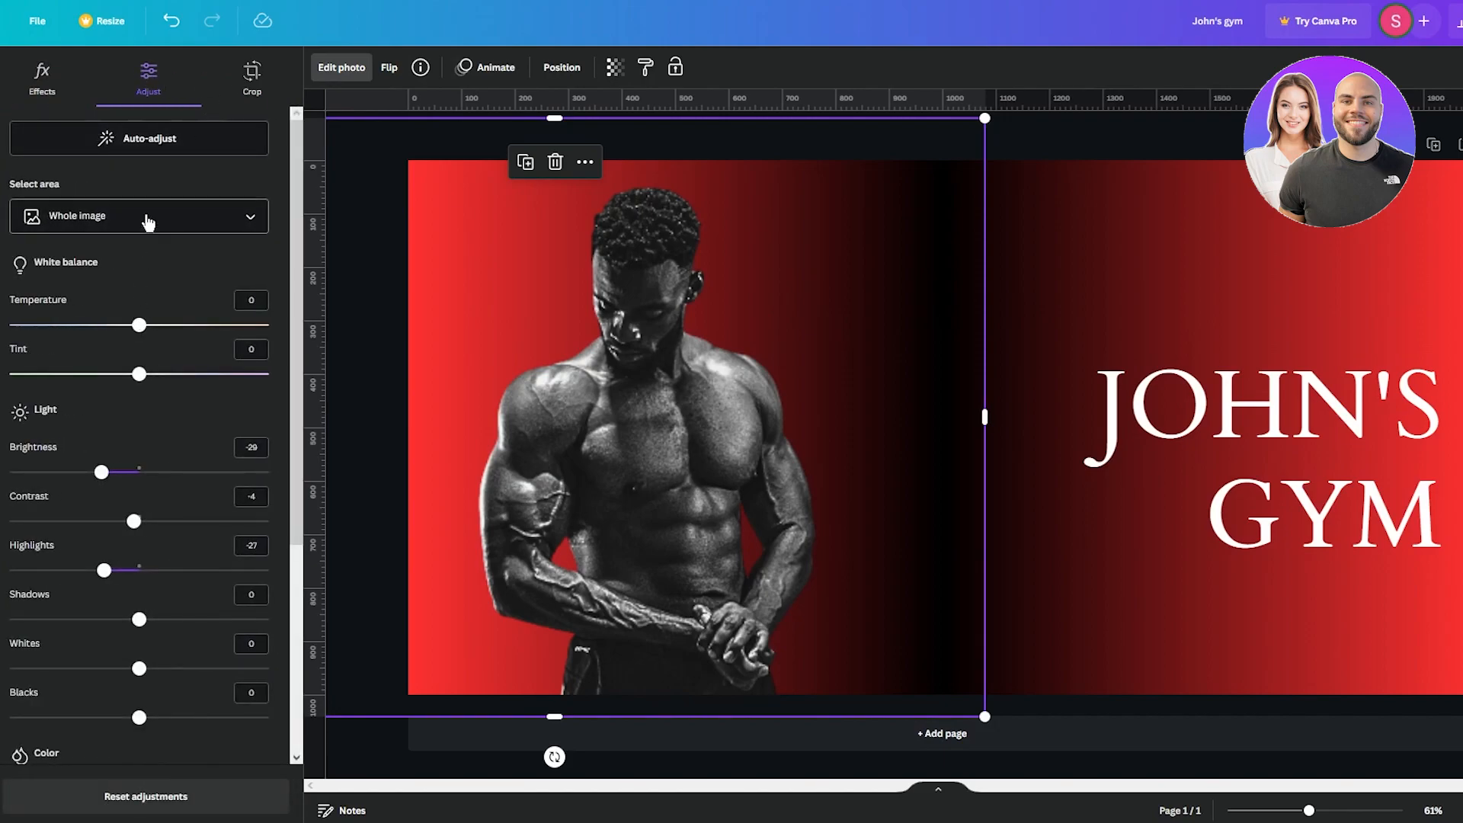
left_click_drag(139, 326, 158, 373)
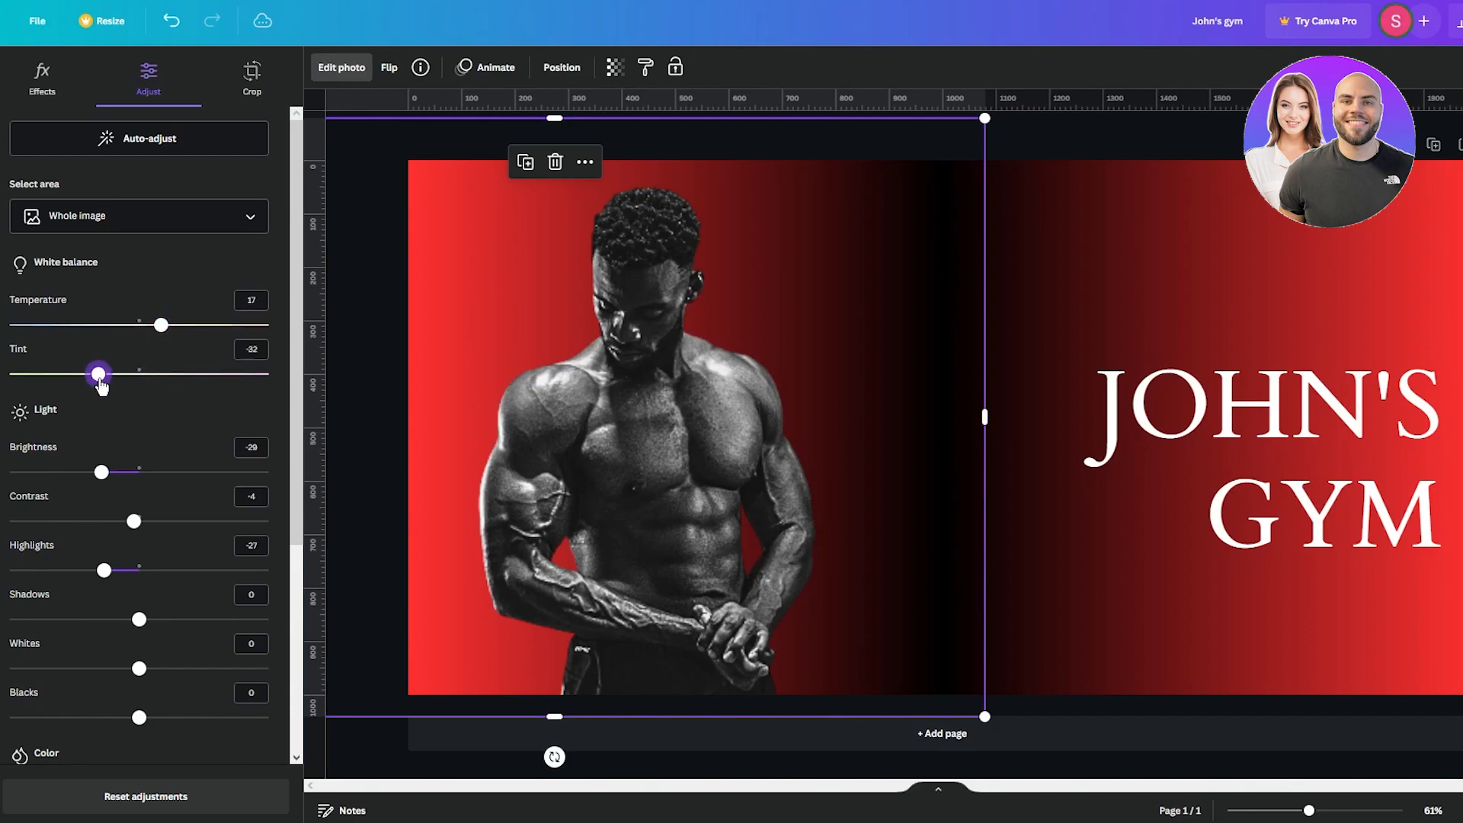
- Set the shadows of the man's cut-out to -11 and finish the photo adjustments
scroll(91, 381, "down", 4)
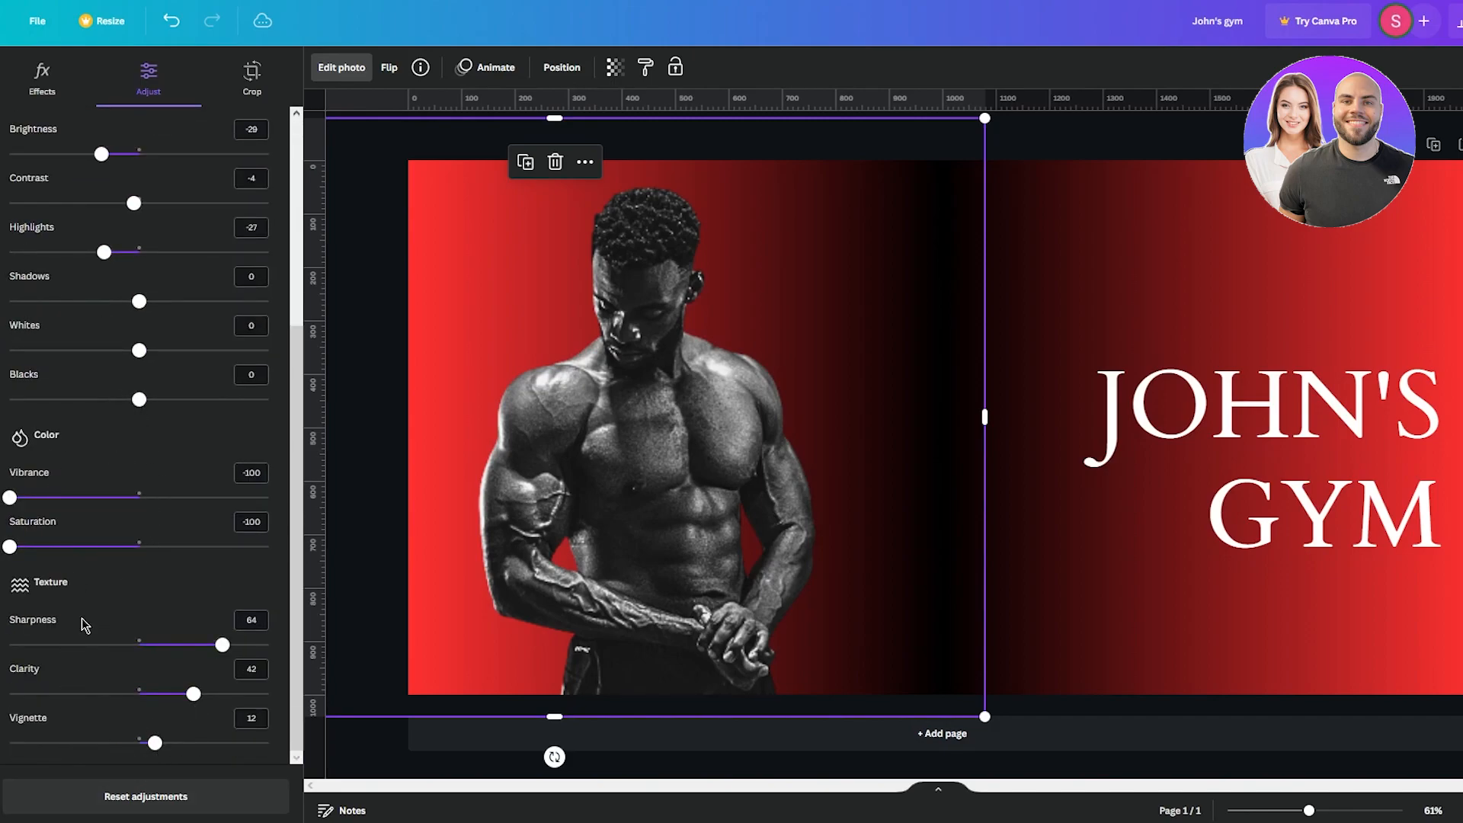
scroll(129, 541, "up", 3)
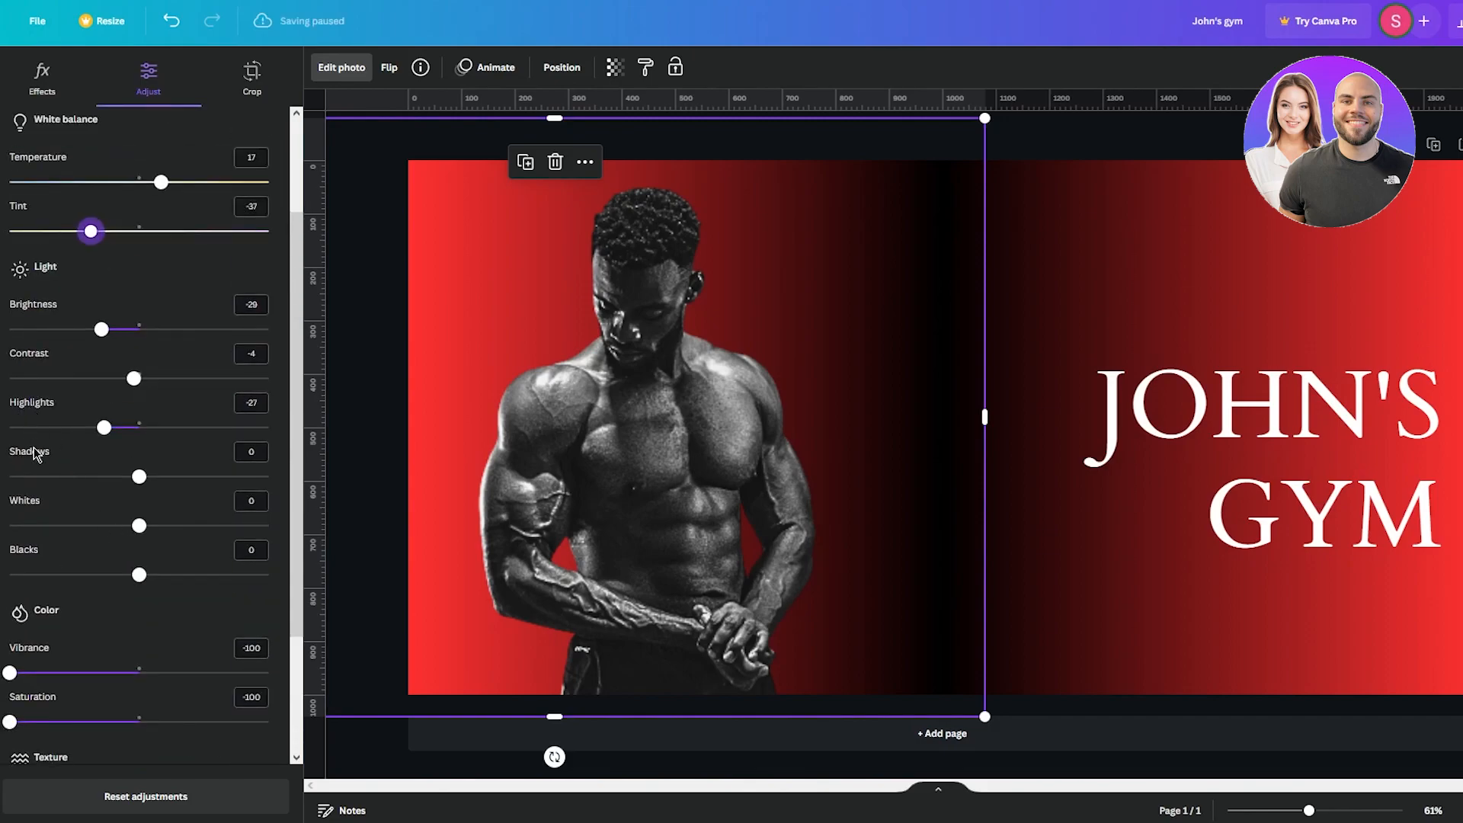
mouse_move(139, 488)
left_mouse_down()
mouse_move(252, 492)
mouse_move(103, 491)
mouse_move(128, 494)
left_mouse_up()
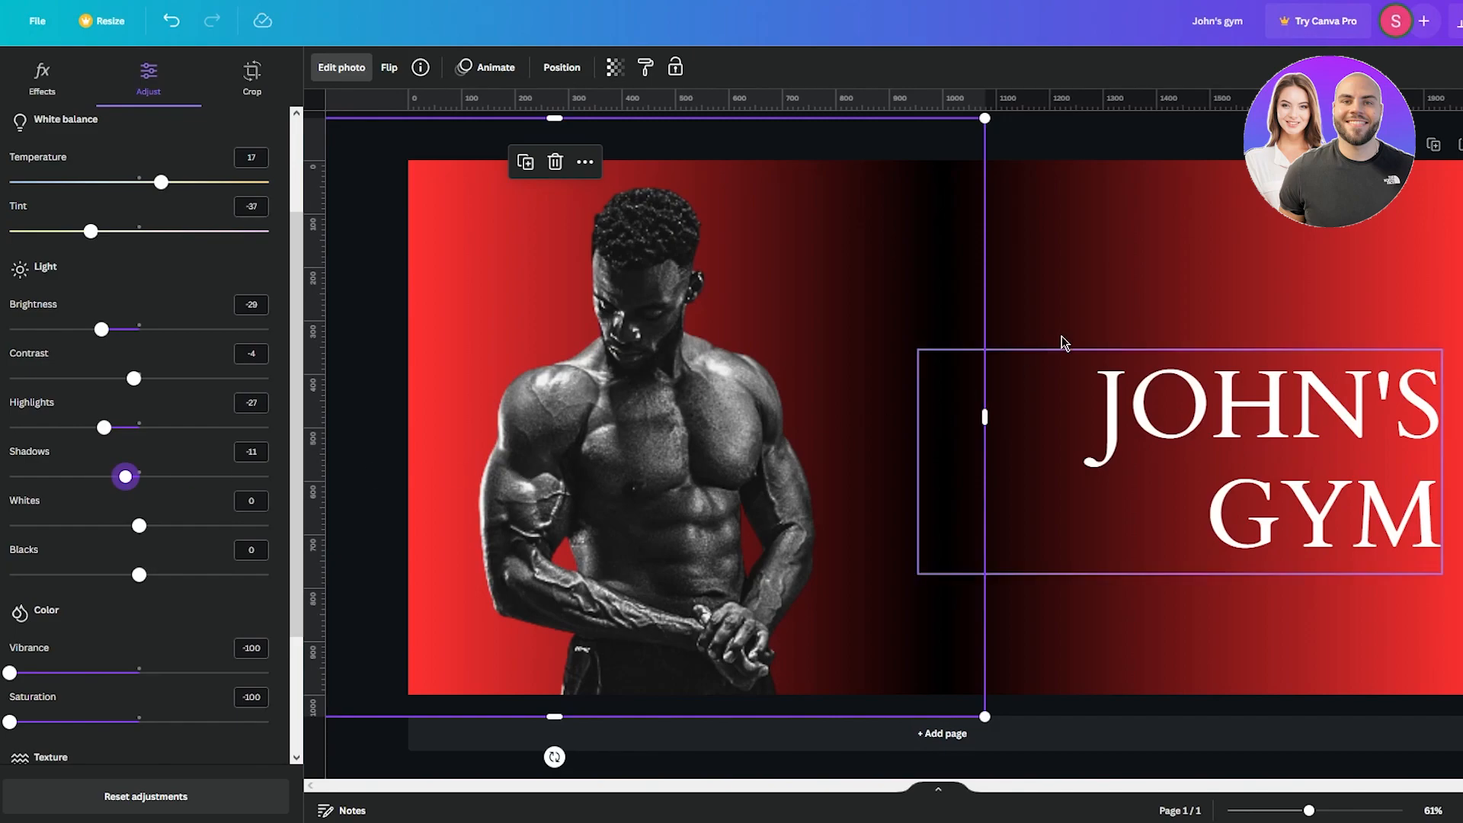
left_click(1156, 141)
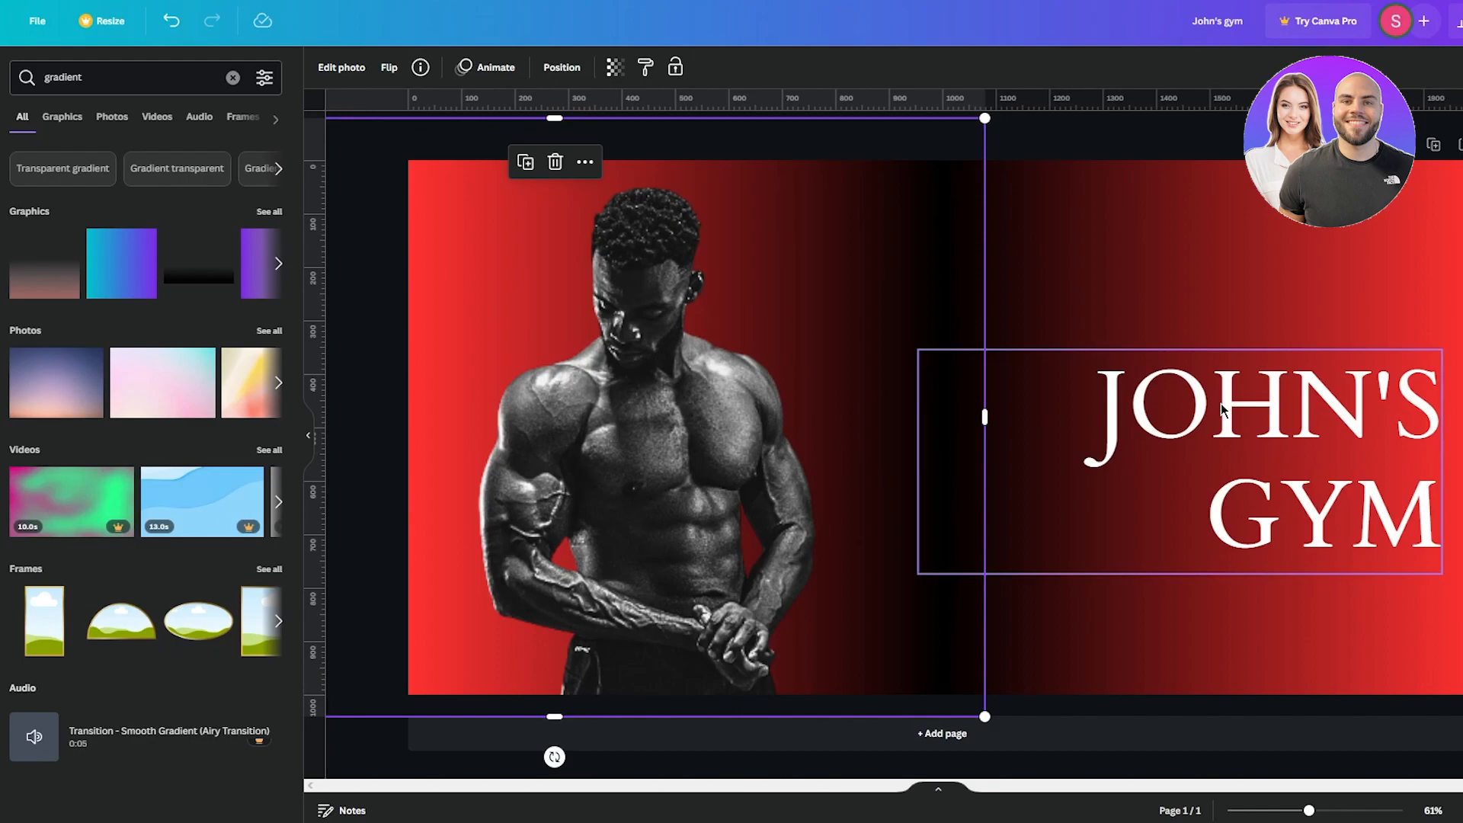
- Recolor the whole "JOHN'S GYM" text to black
left_click(1235, 462)
left_click_drag(1073, 412, 1423, 509)
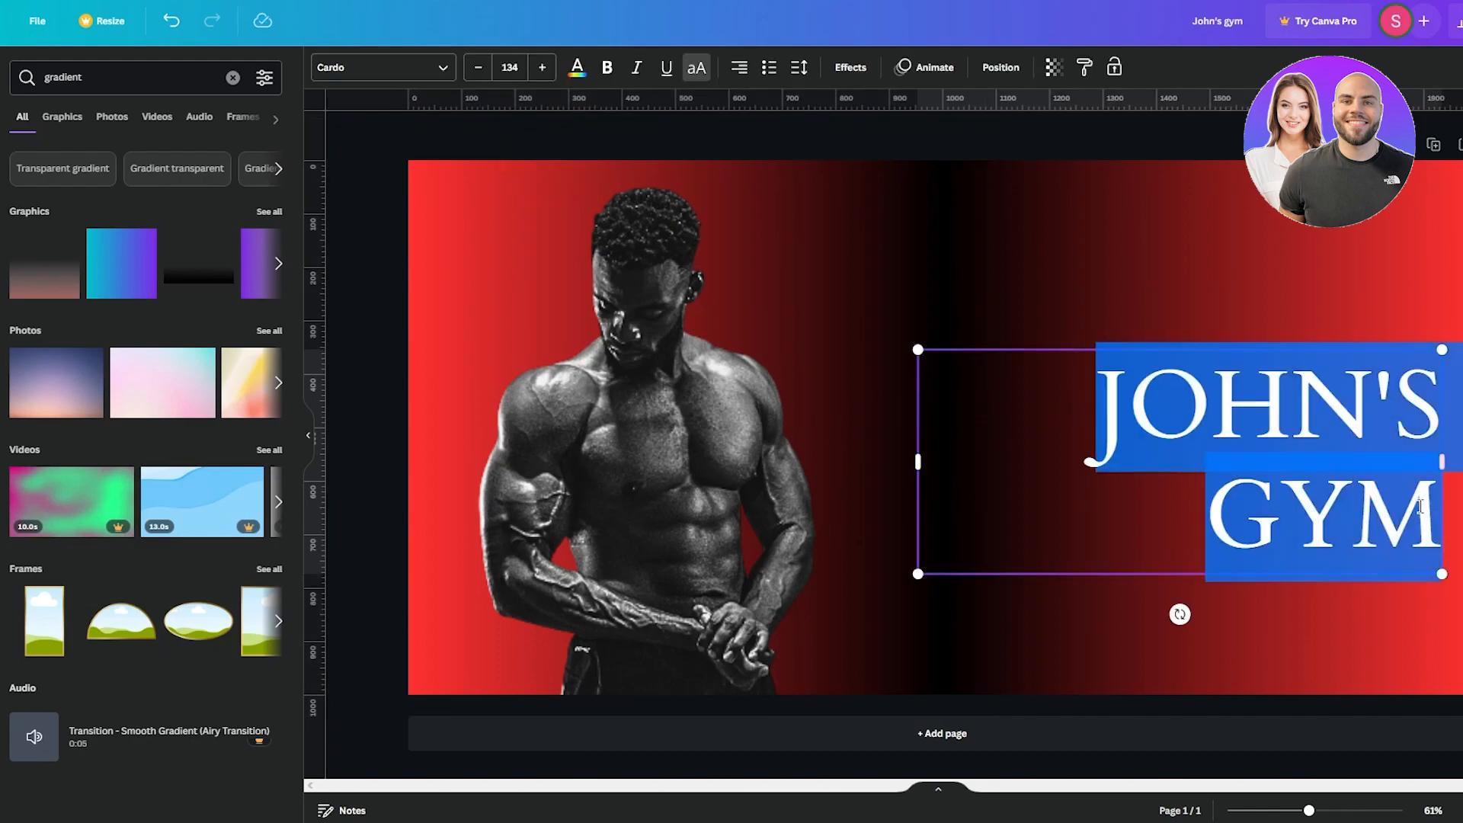
left_click(577, 67)
left_click(82, 180)
left_click(510, 212)
left_click(1191, 414)
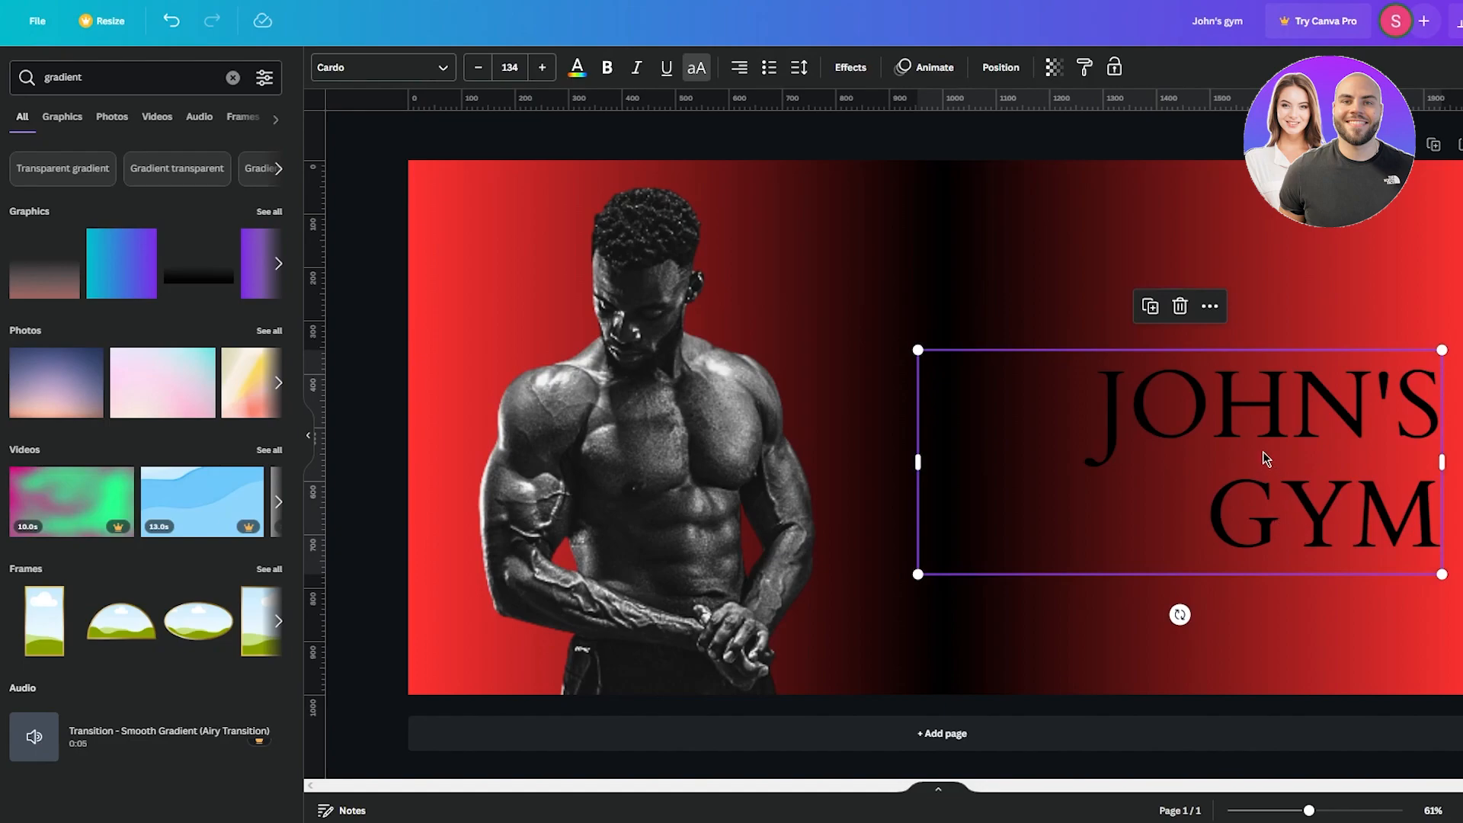
- Remove "GYM" from the title, shrink the remaining "JOHN'S" to font size 62.3 and move it up near the page's right edge
left_click(1141, 421)
left_click_drag(1194, 491, 1401, 497)
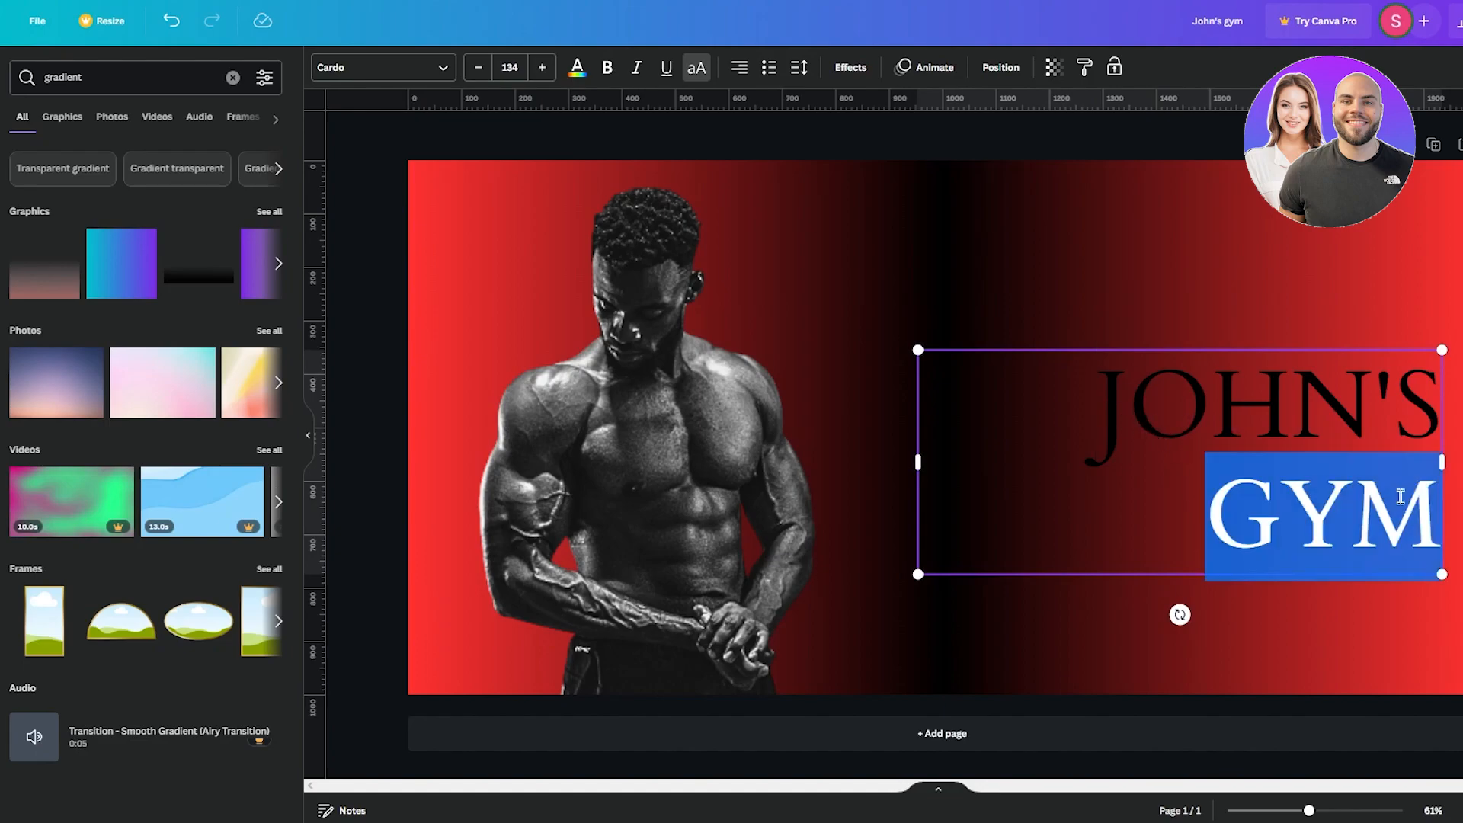
key("BackSpace")
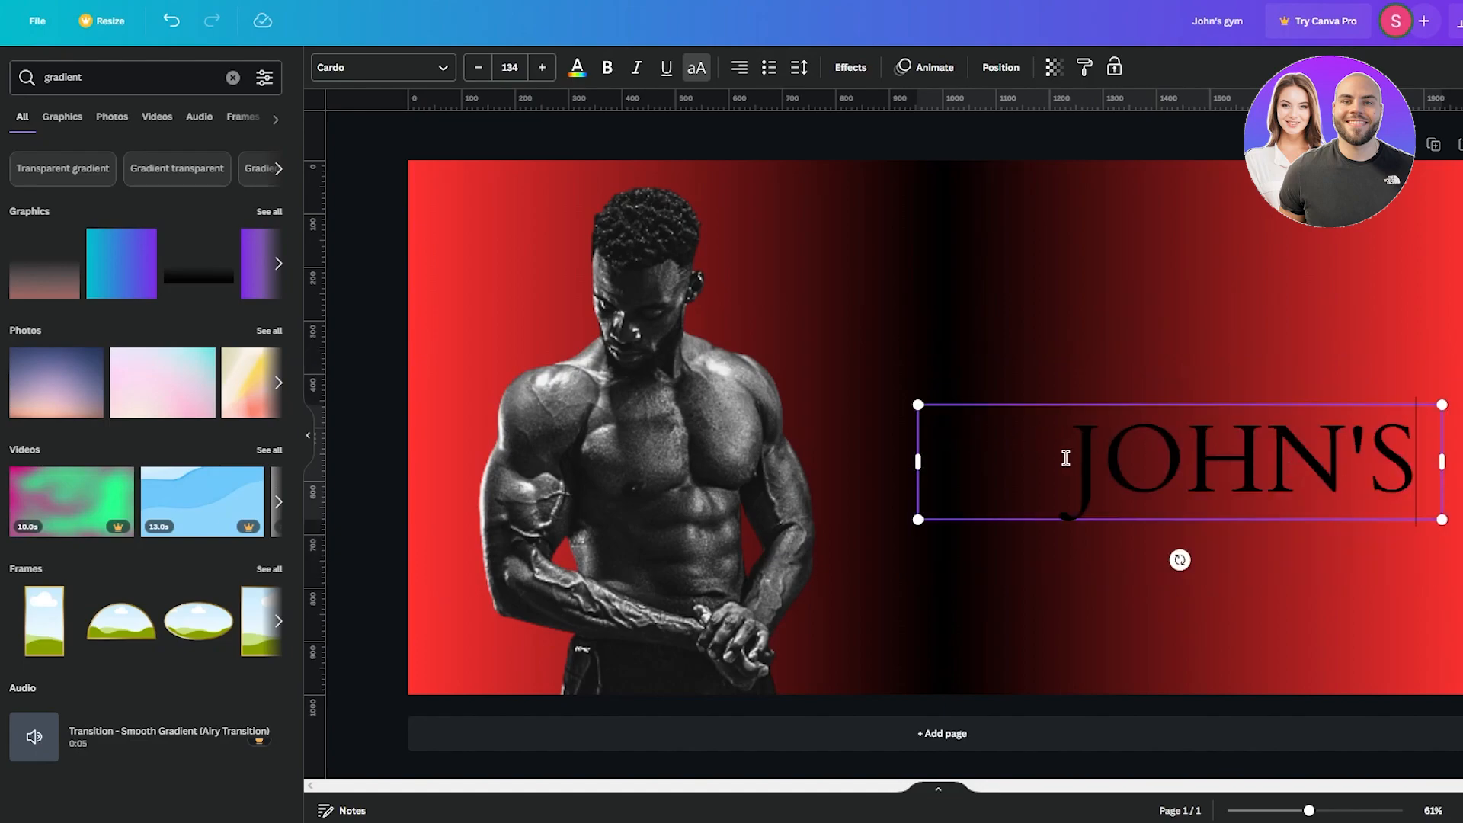
left_click_drag(920, 519, 1196, 457)
left_click_drag(1333, 497, 1332, 443)
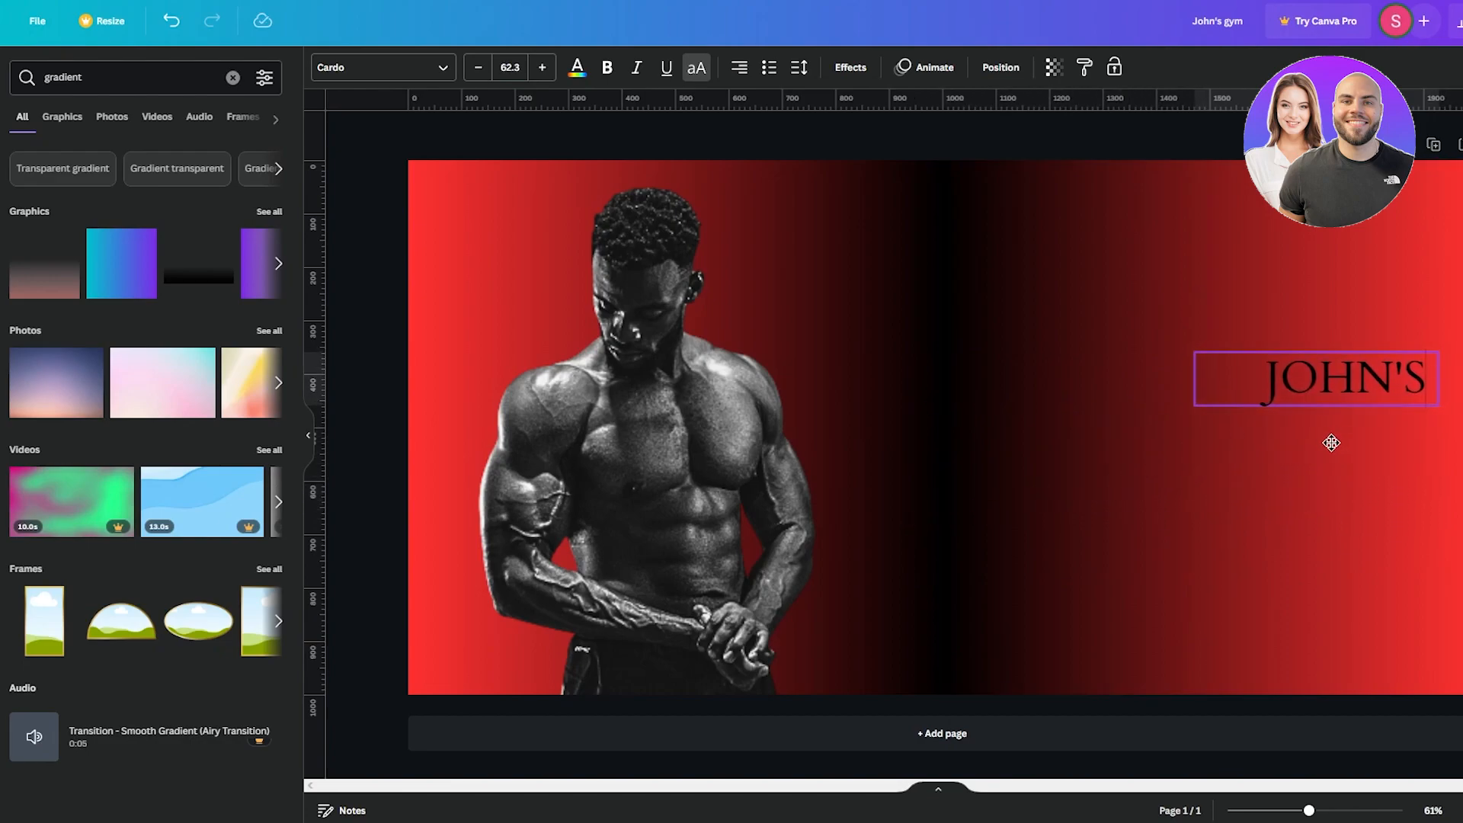
- Add the outlined "ACTION" text style from the text templates and place it just below "JOHN'S"
left_click(1460, 450)
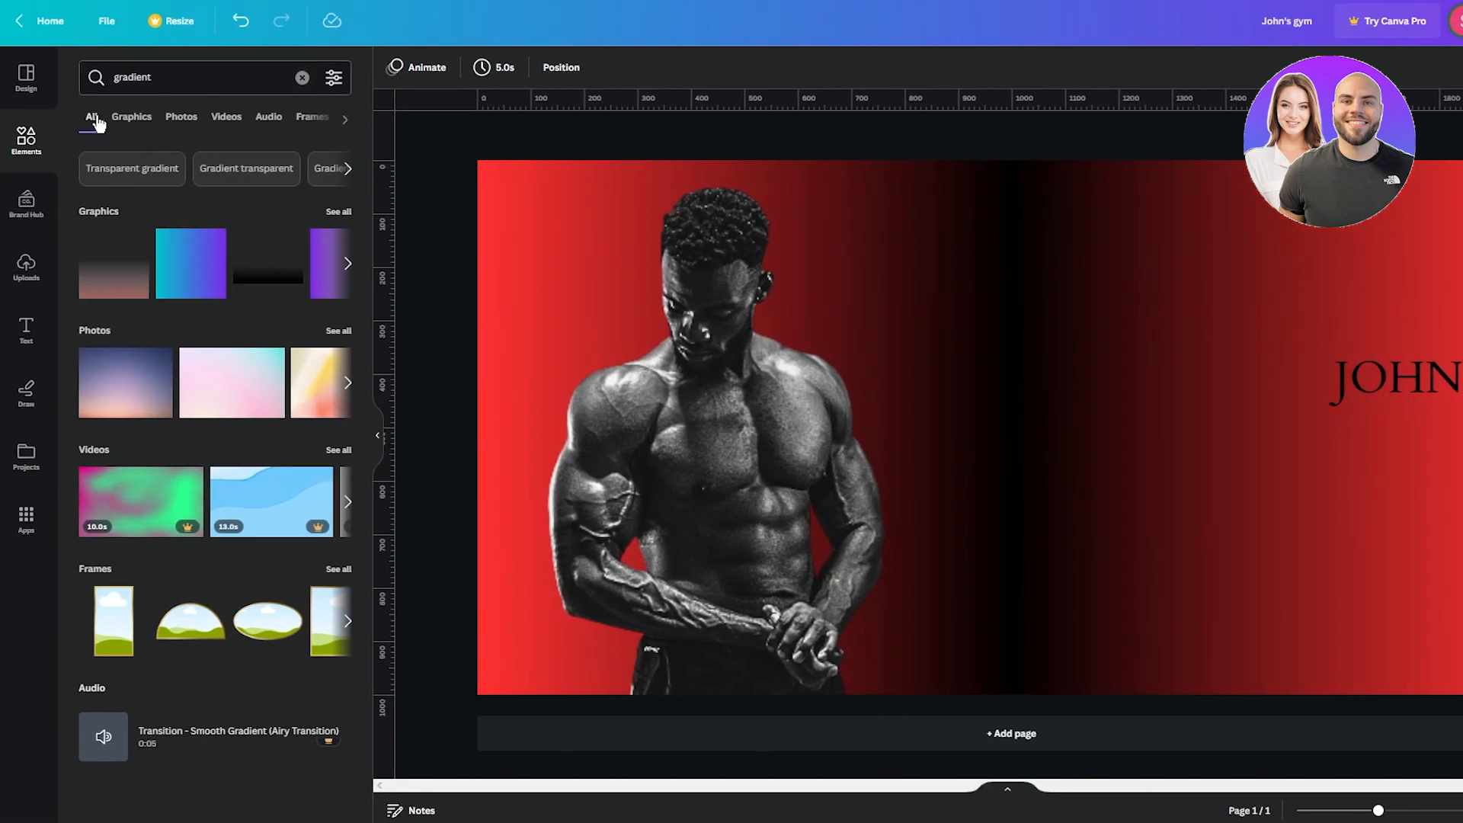
left_click(25, 329)
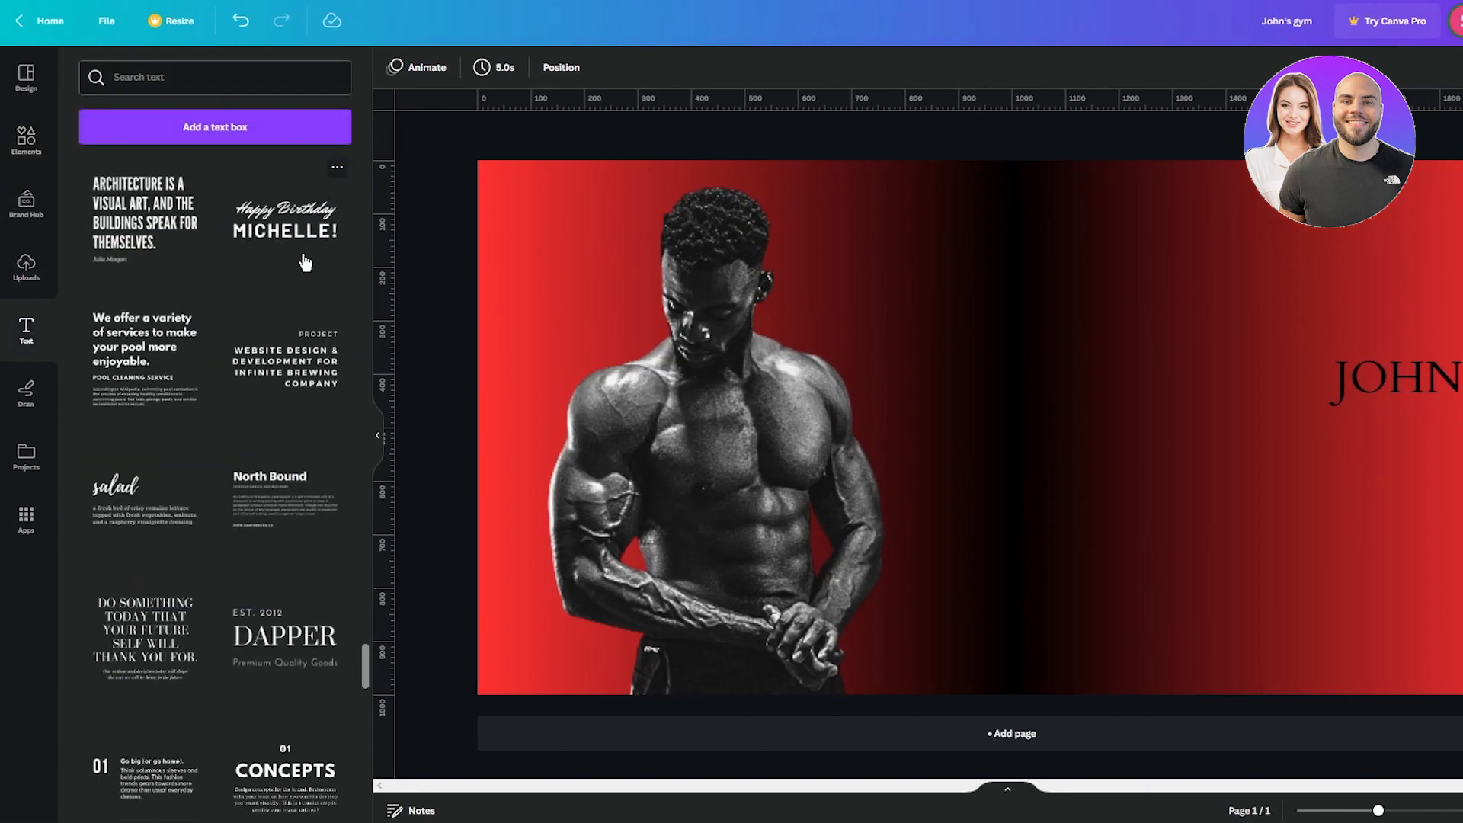
scroll(278, 496, "down", 10)
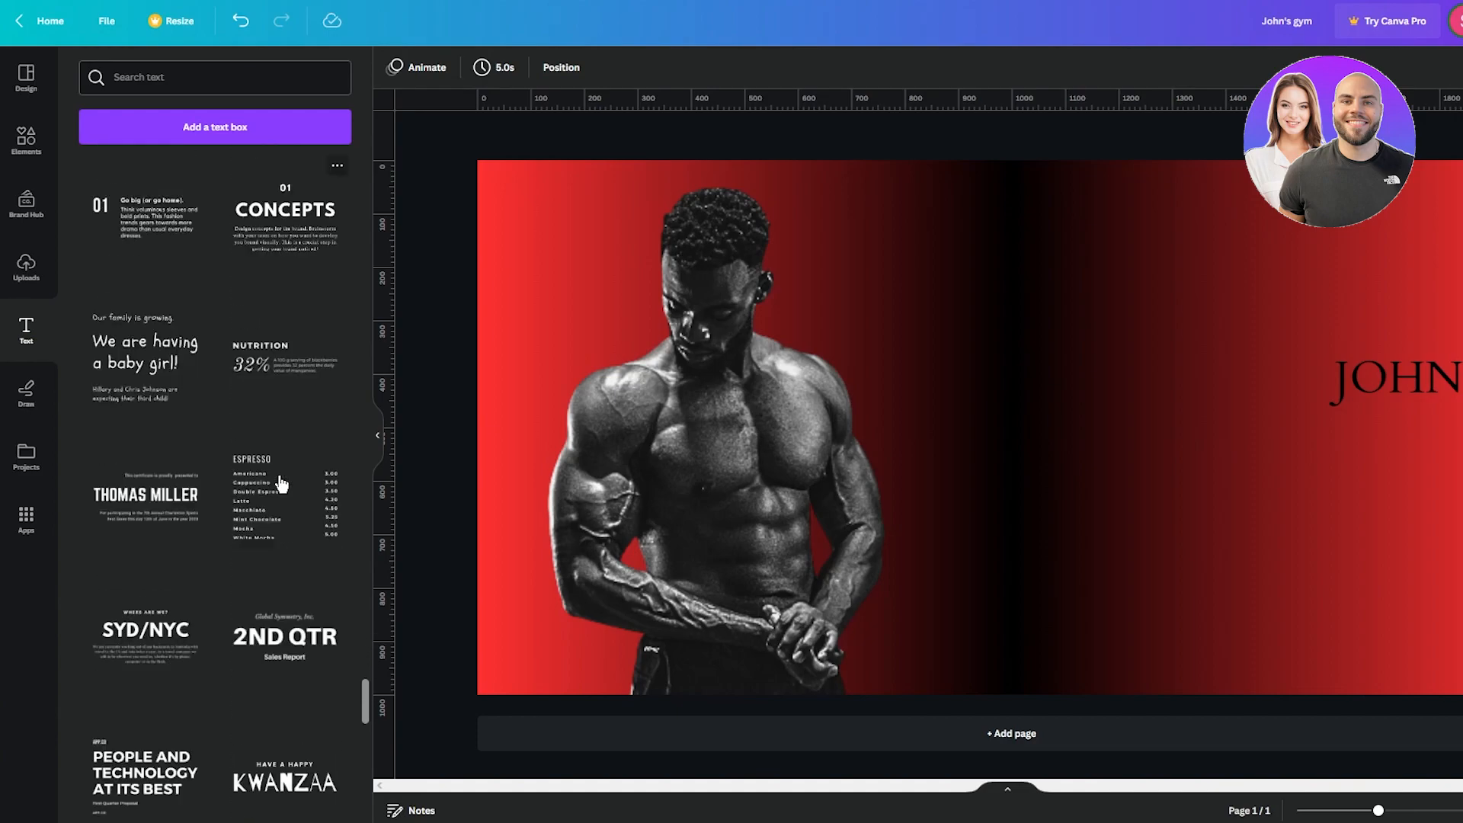
scroll(264, 410, "down", 15)
scroll(236, 404, "up", 5)
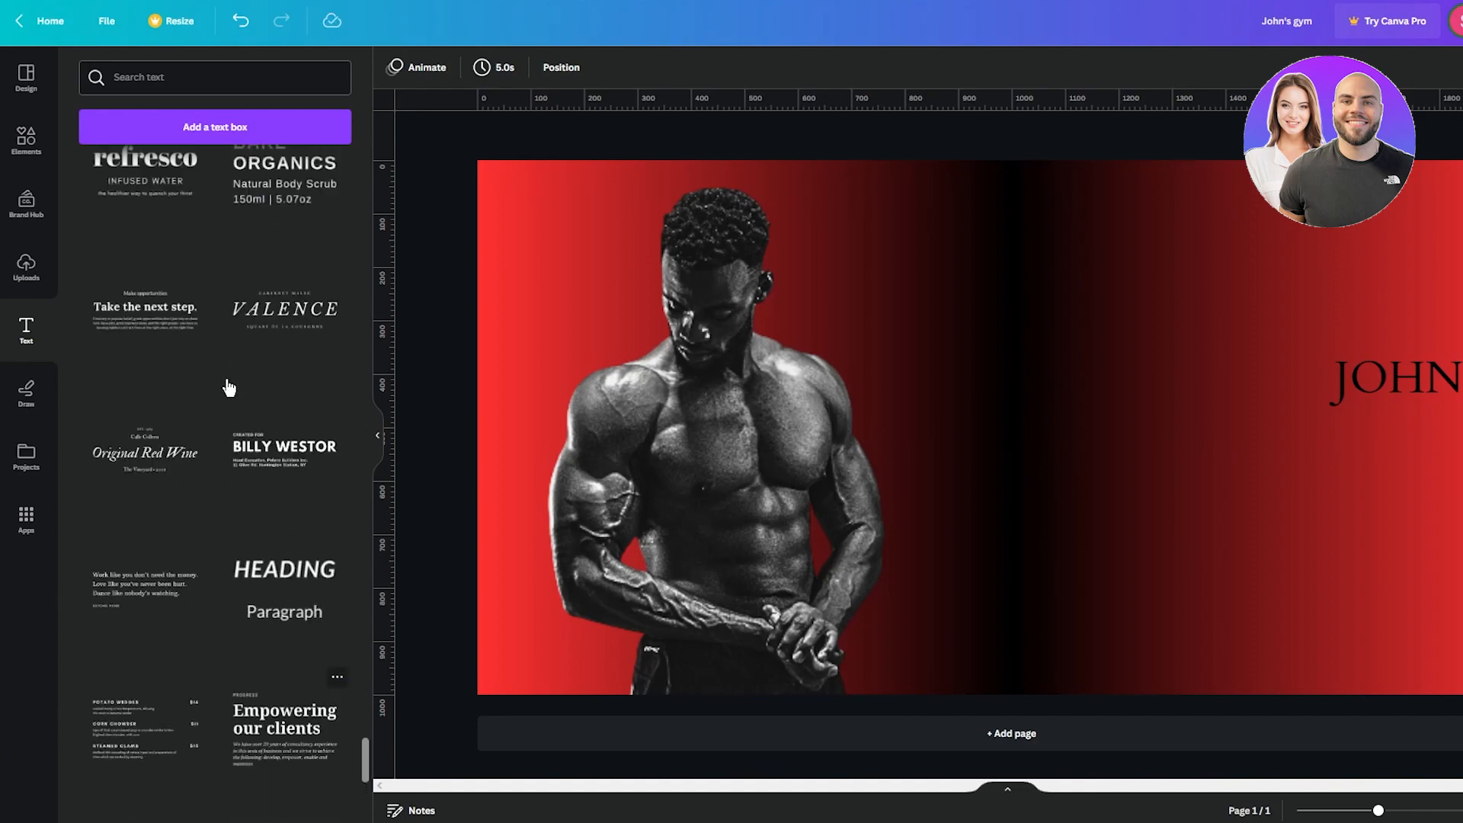
scroll(204, 226, "down", 10)
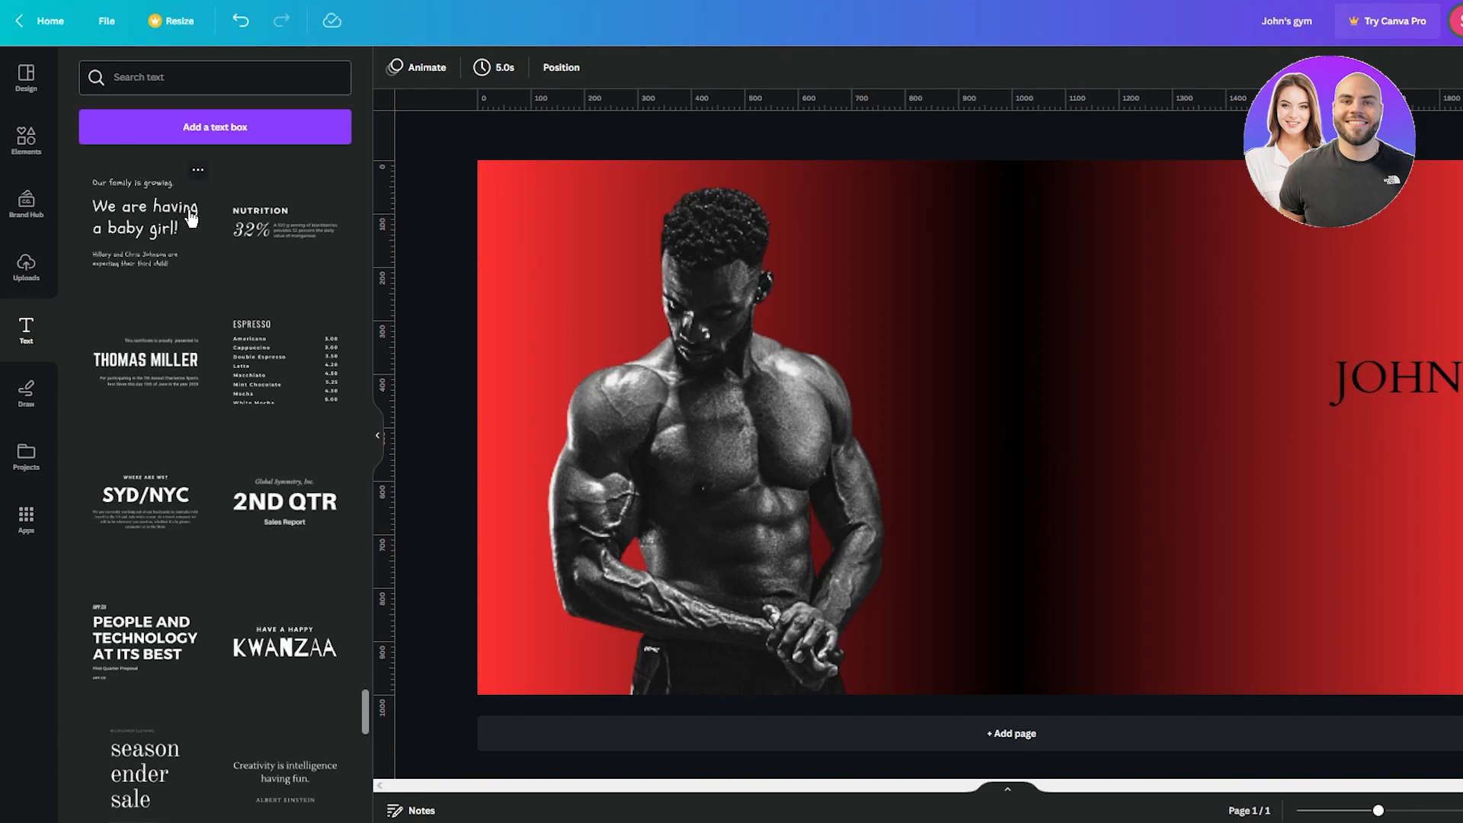
scroll(209, 286, "up", 20)
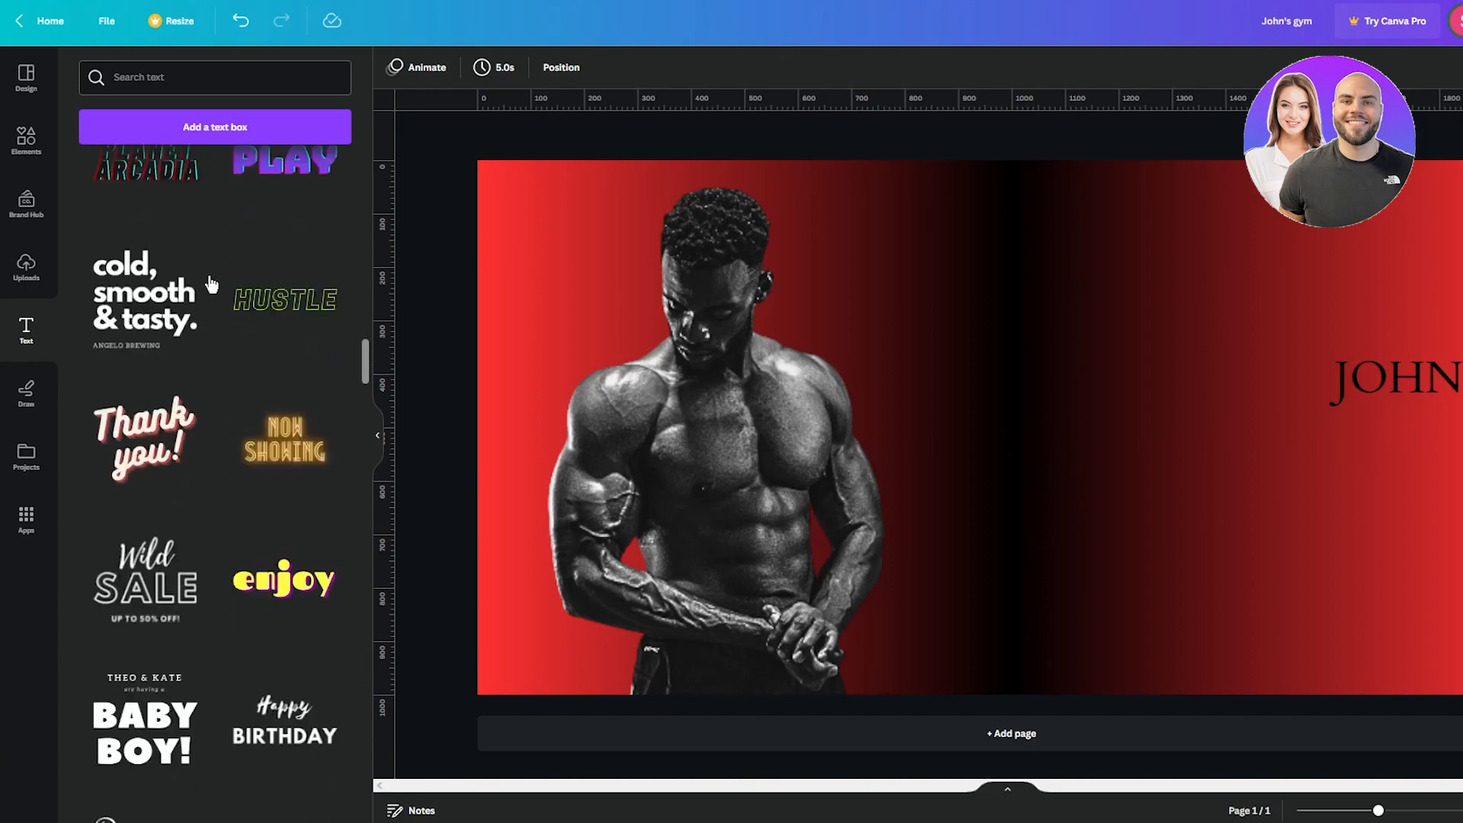
scroll(211, 285, "up", 10)
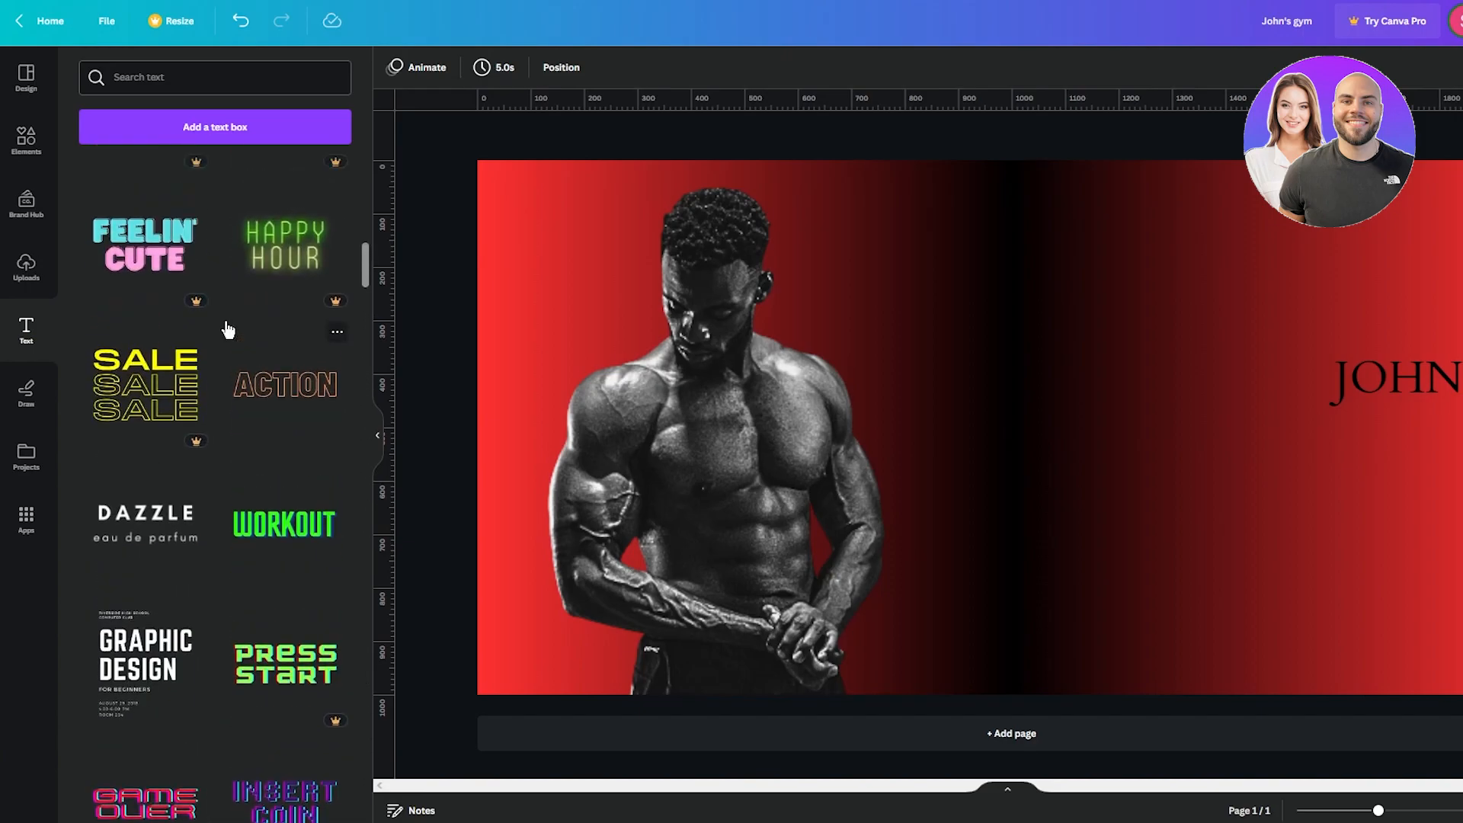
scroll(227, 329, "up", 10)
scroll(227, 330, "down", 4)
scroll(227, 329, "down", 6)
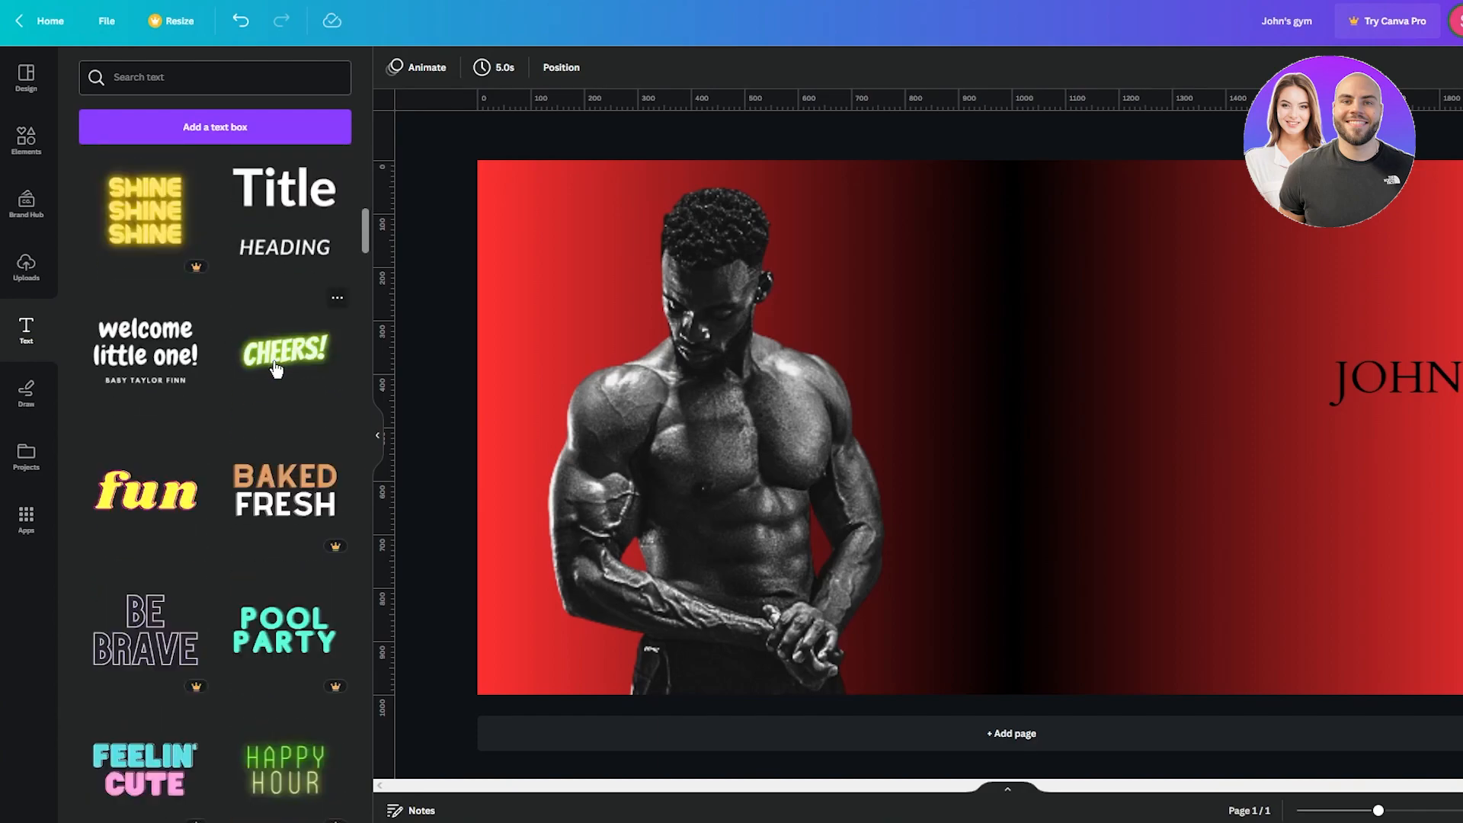
scroll(274, 368, "down", 7)
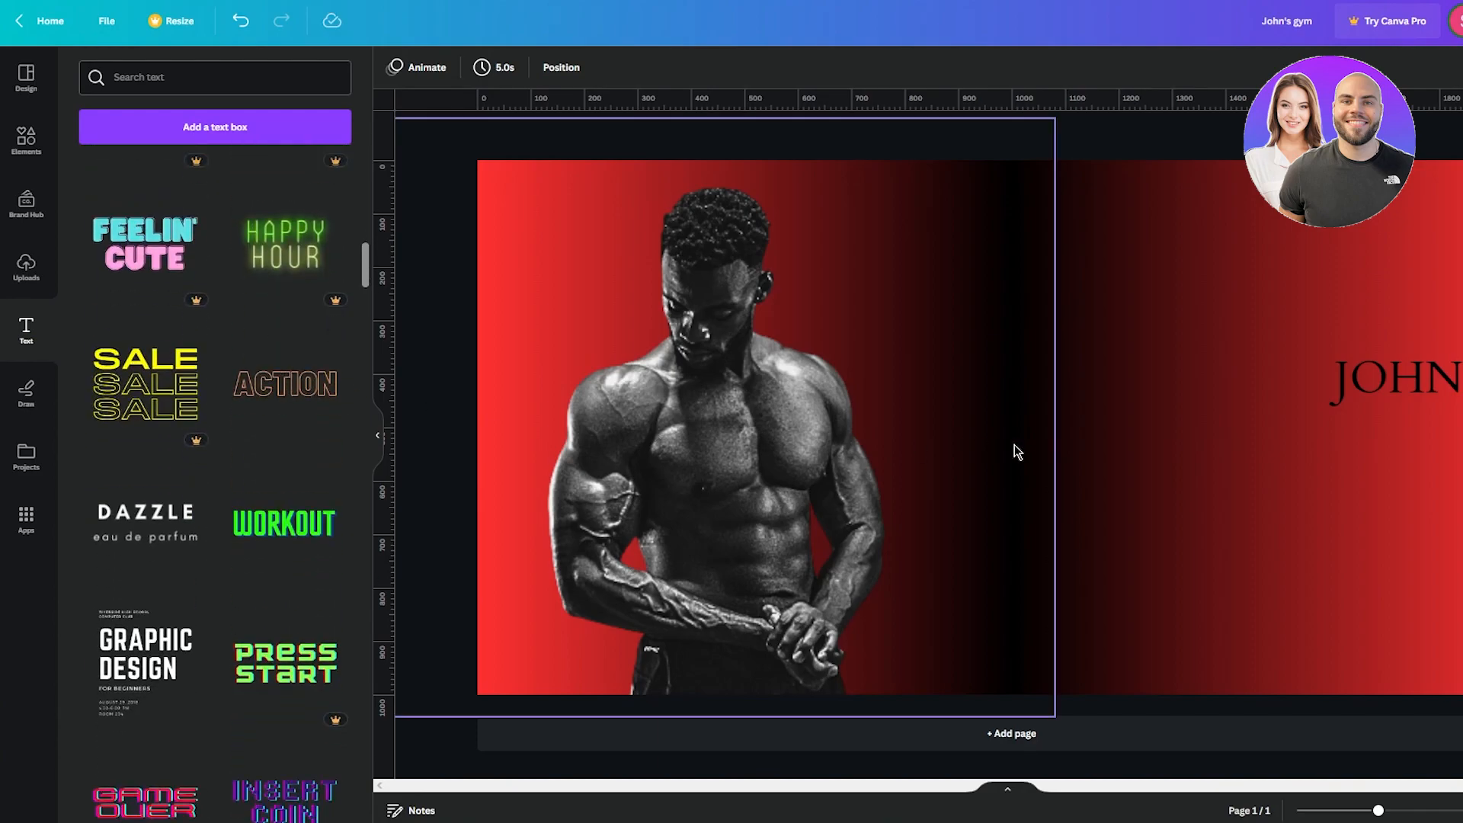
left_click(285, 384)
left_click_drag(1111, 439, 1378, 486)
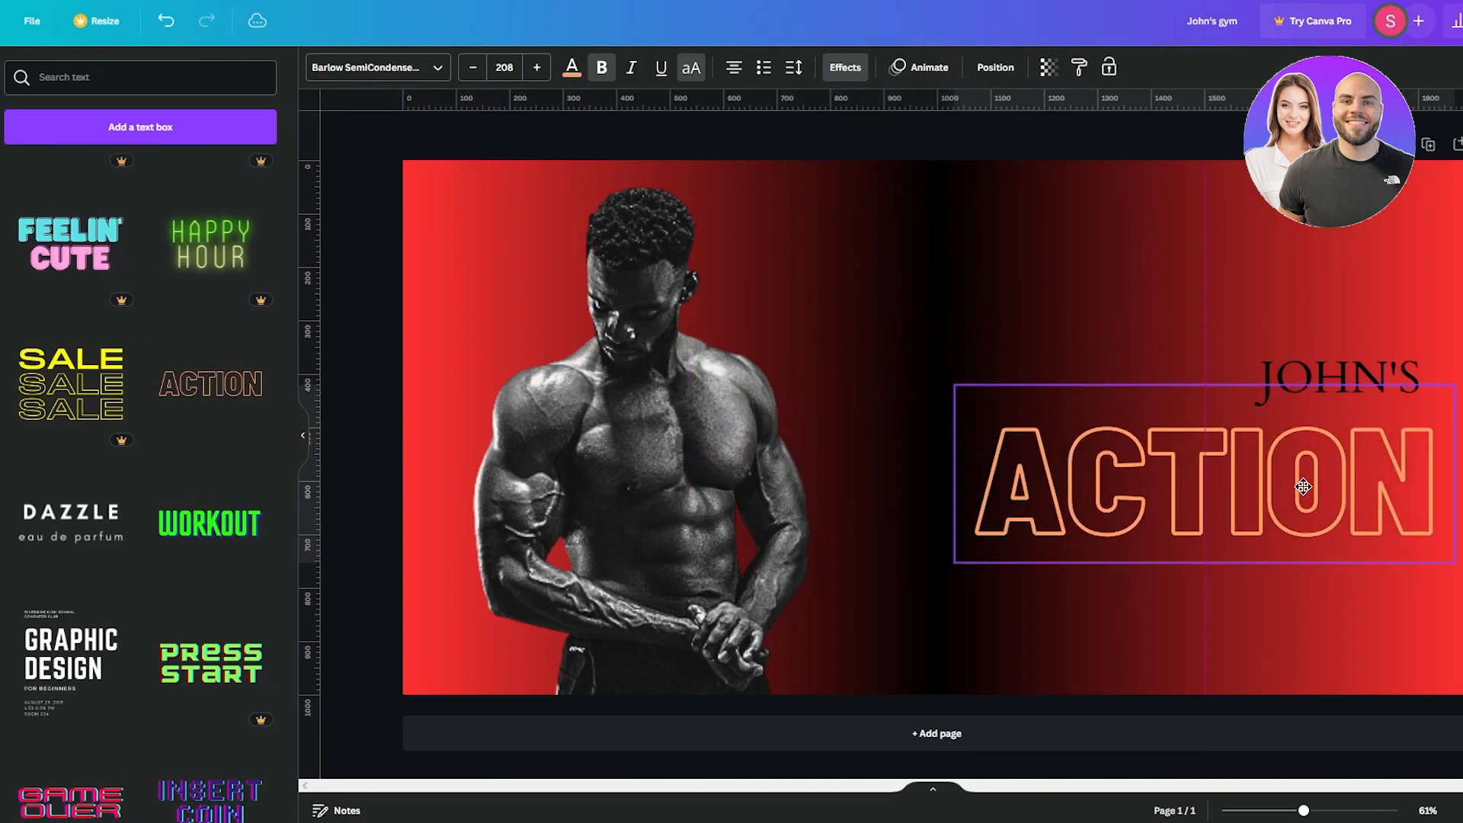
- Replace the "ACTION" wording with "GYM" and color its outline white
left_click(1303, 486)
left_click(1305, 480)
type("GYM")
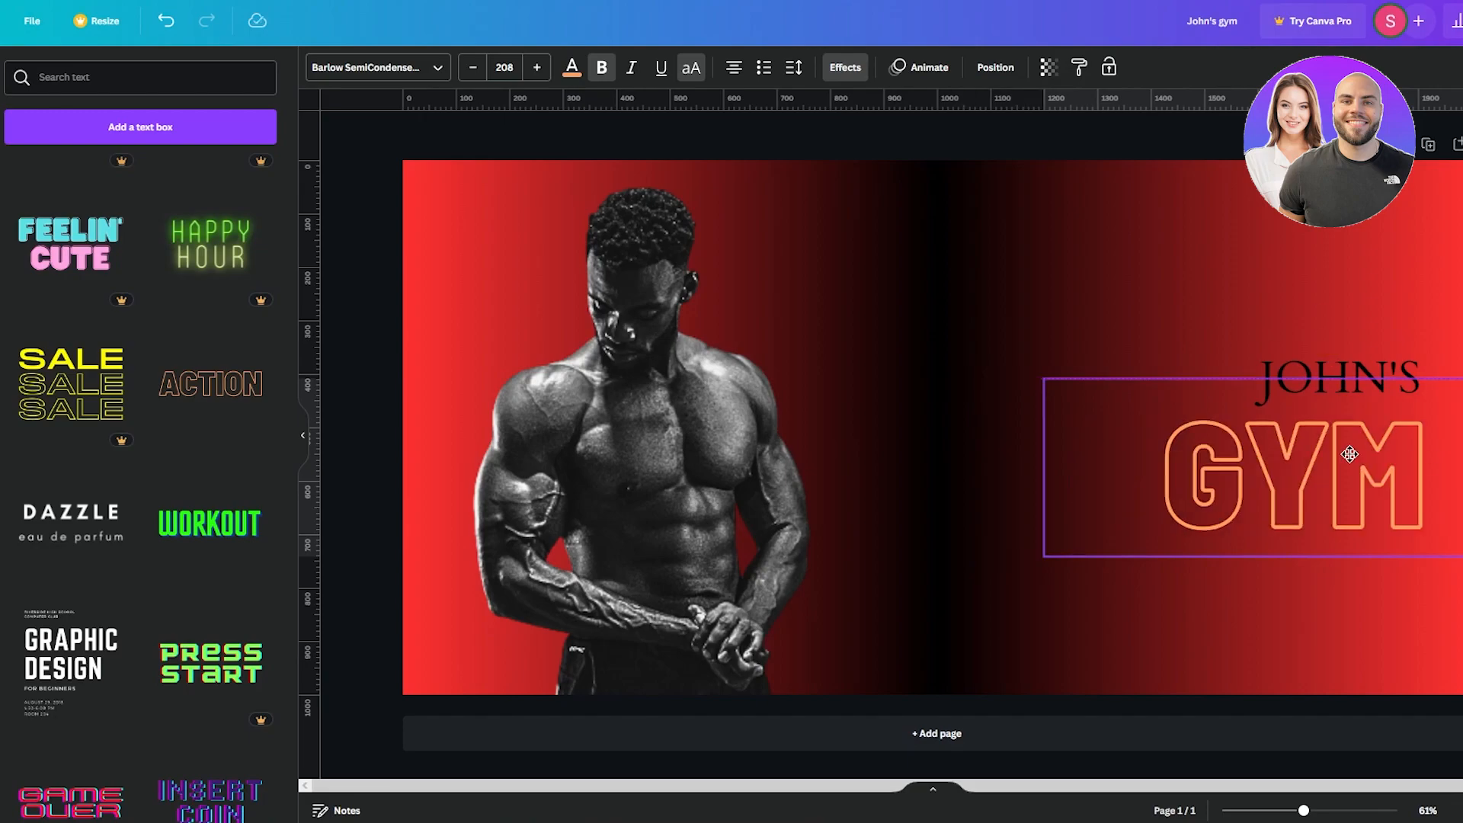
left_click(572, 67)
left_click(211, 173)
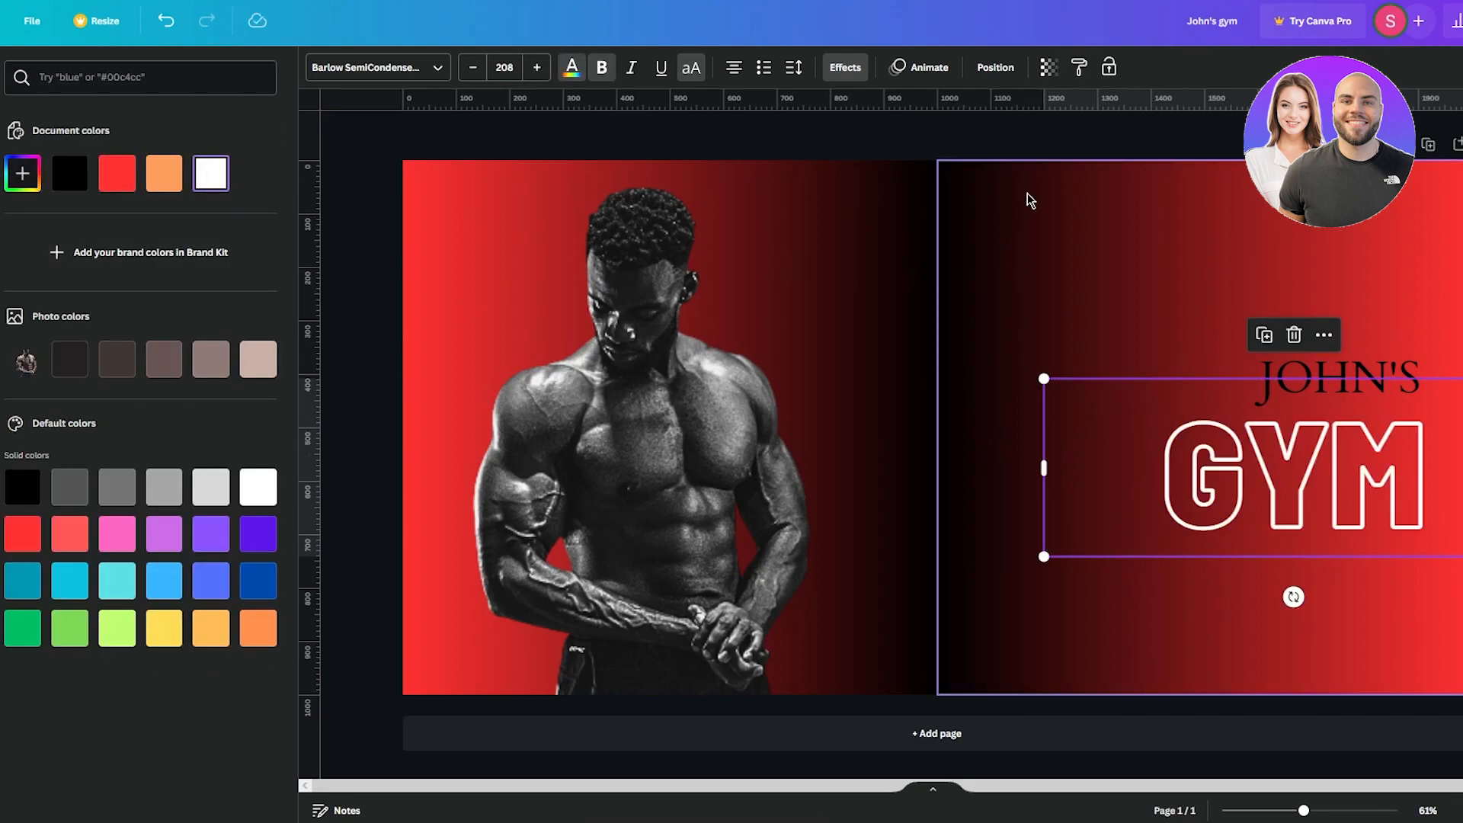
- Try toggling bold and italics on the outlined "GYM" text
left_click(602, 68)
left_click(602, 67)
left_click(630, 70)
left_click(630, 70)
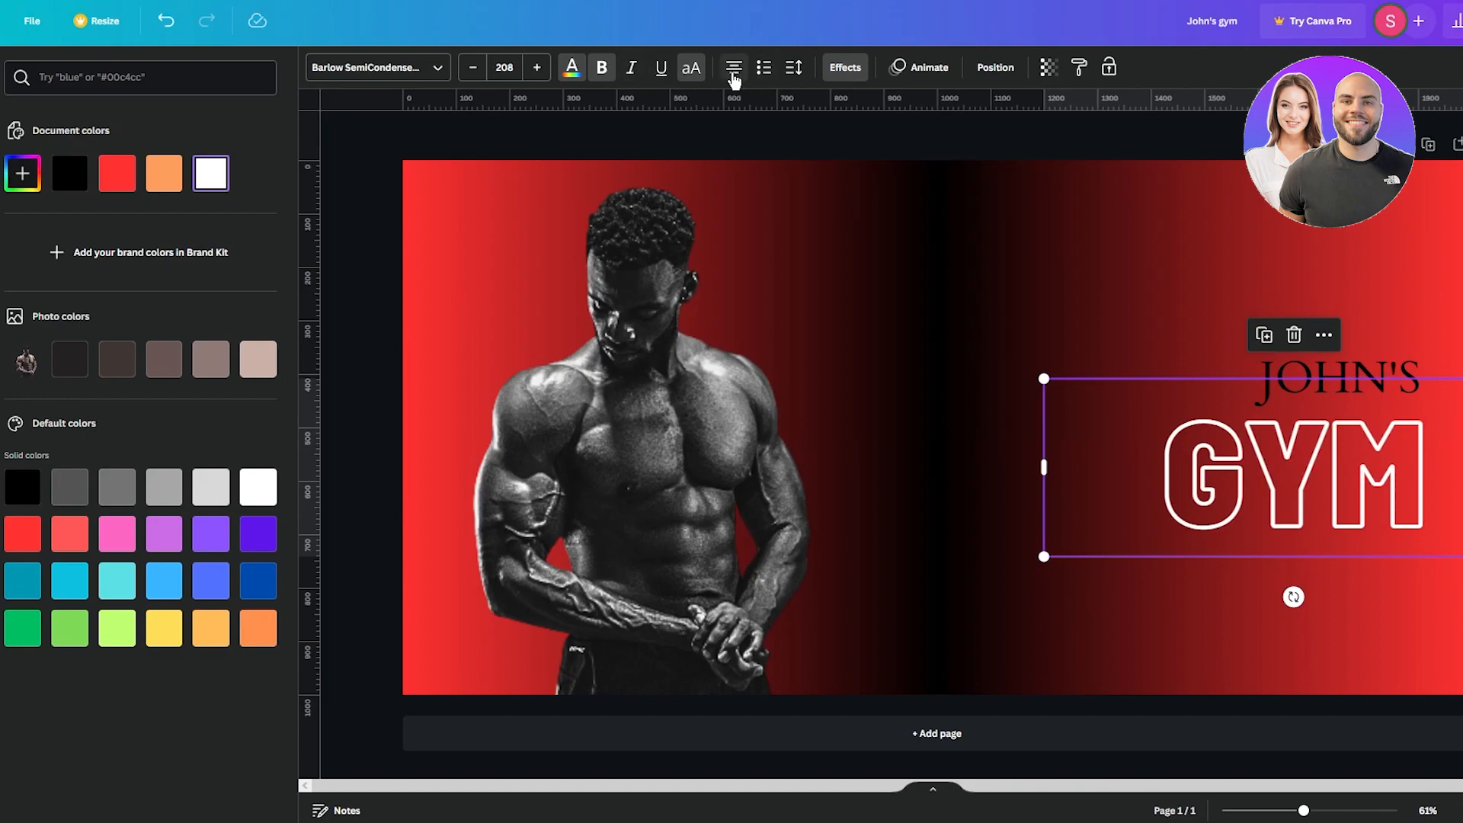
- Right-align the "GYM" text and move it directly beneath "JOHN'S" so their right ends line up
left_click(734, 70)
left_click(734, 71)
left_click(734, 70)
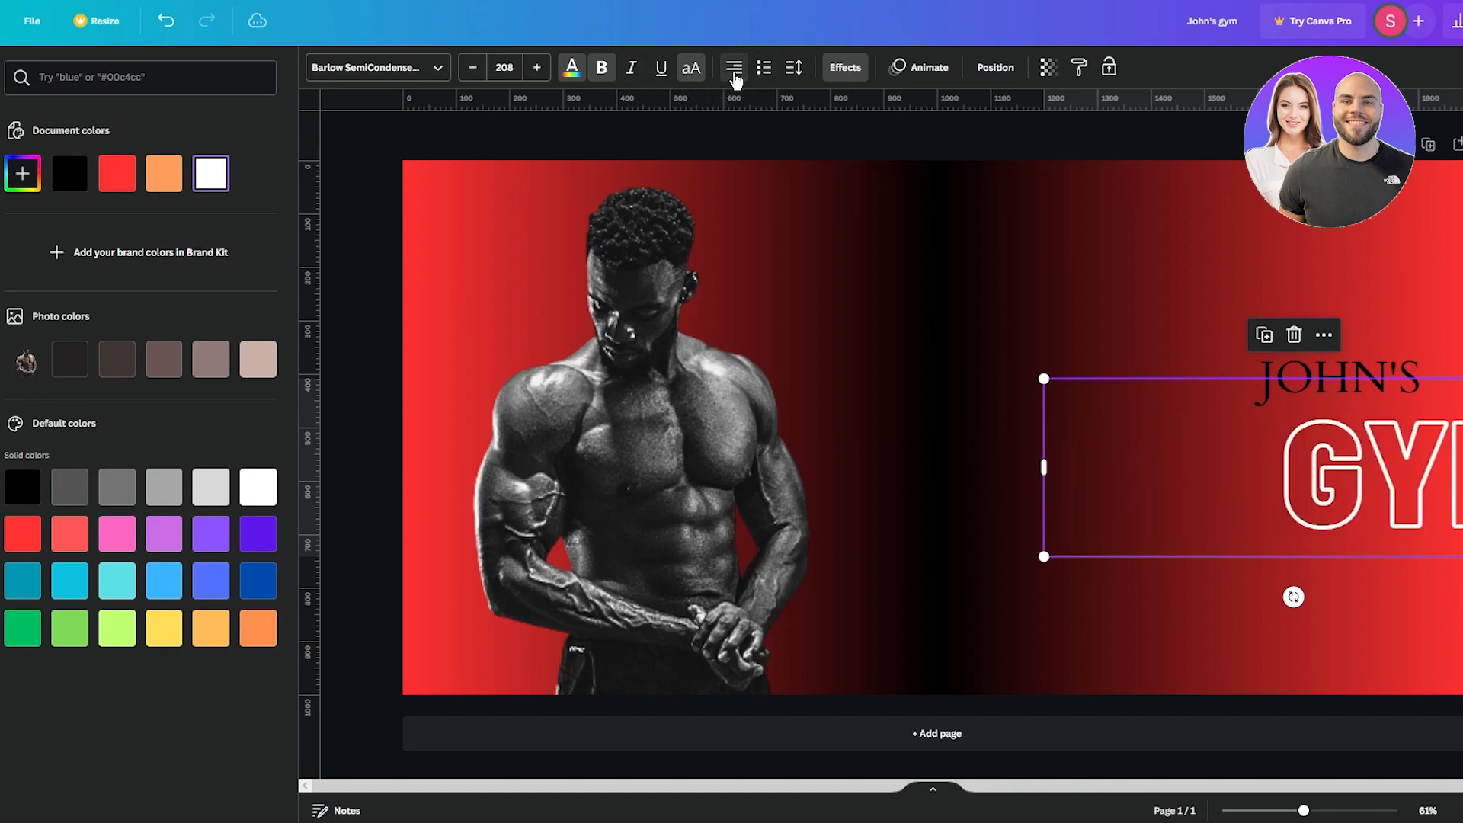
left_click_drag(1335, 458, 1222, 450)
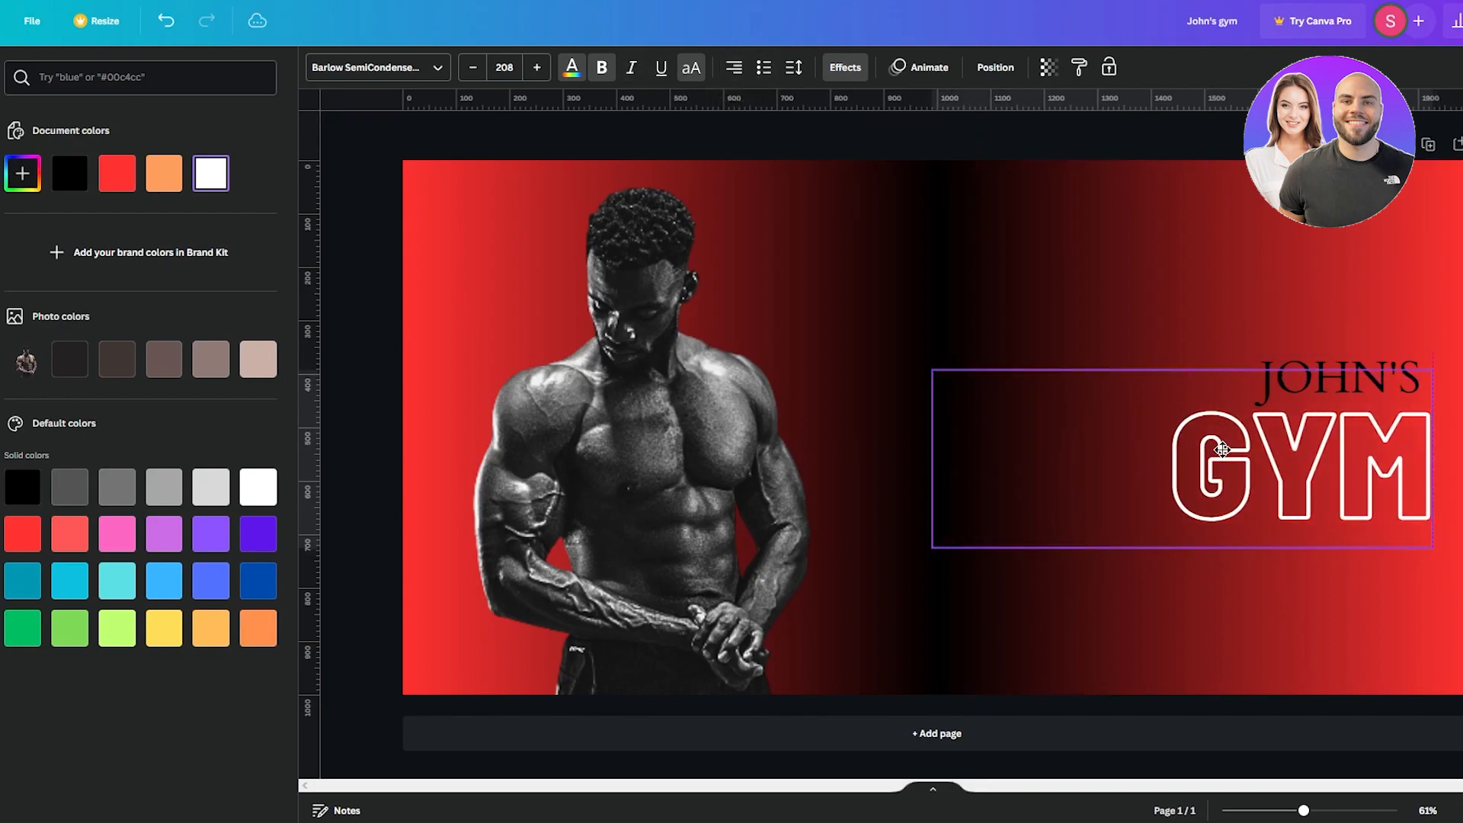
left_click(1039, 134)
left_click(1360, 347)
left_click(1330, 136)
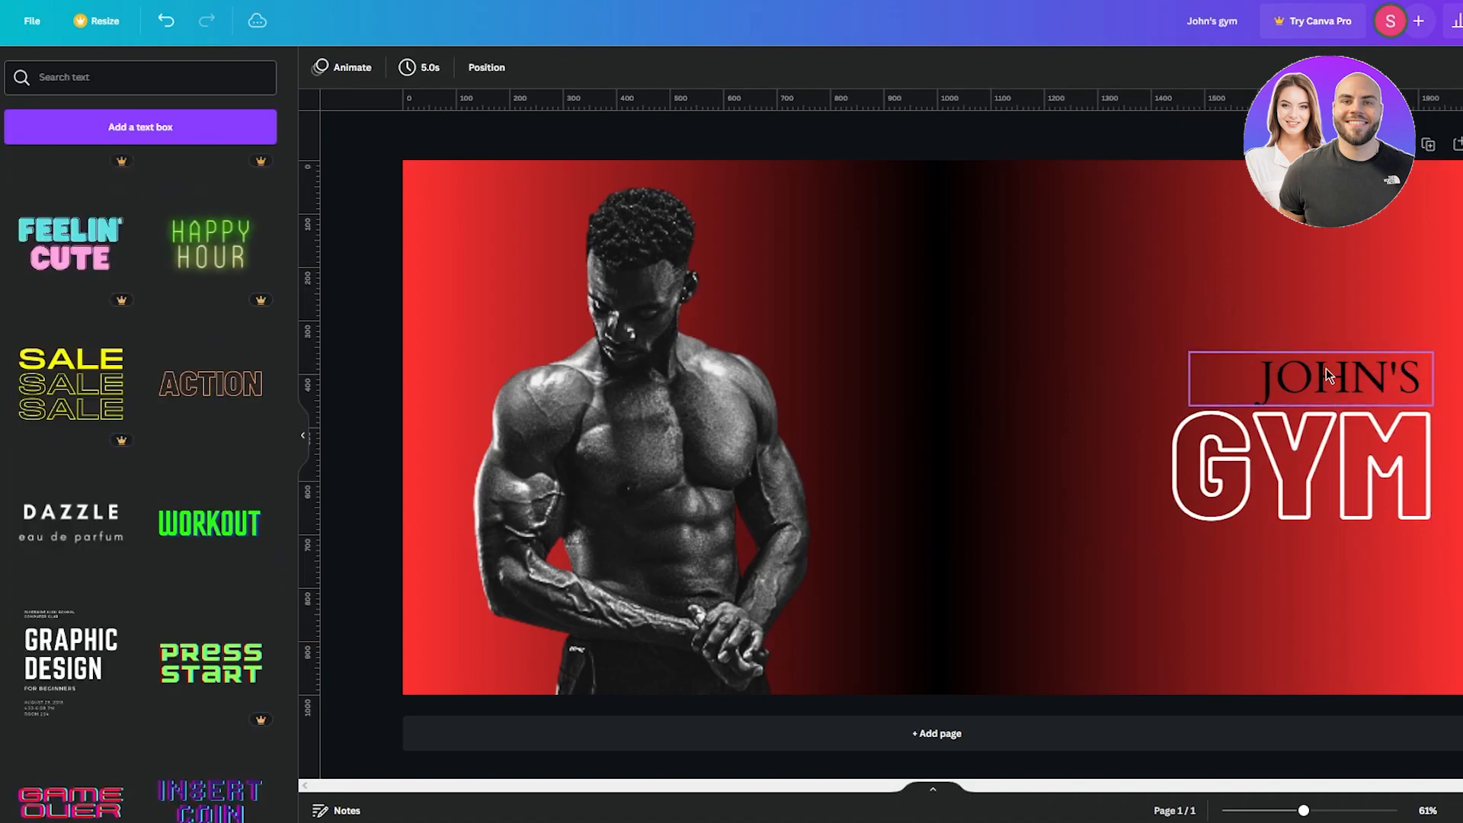
- Try the Outline effect on "JOHN'S", followed by Echo with offset 48 and direction 96
left_click(1377, 368)
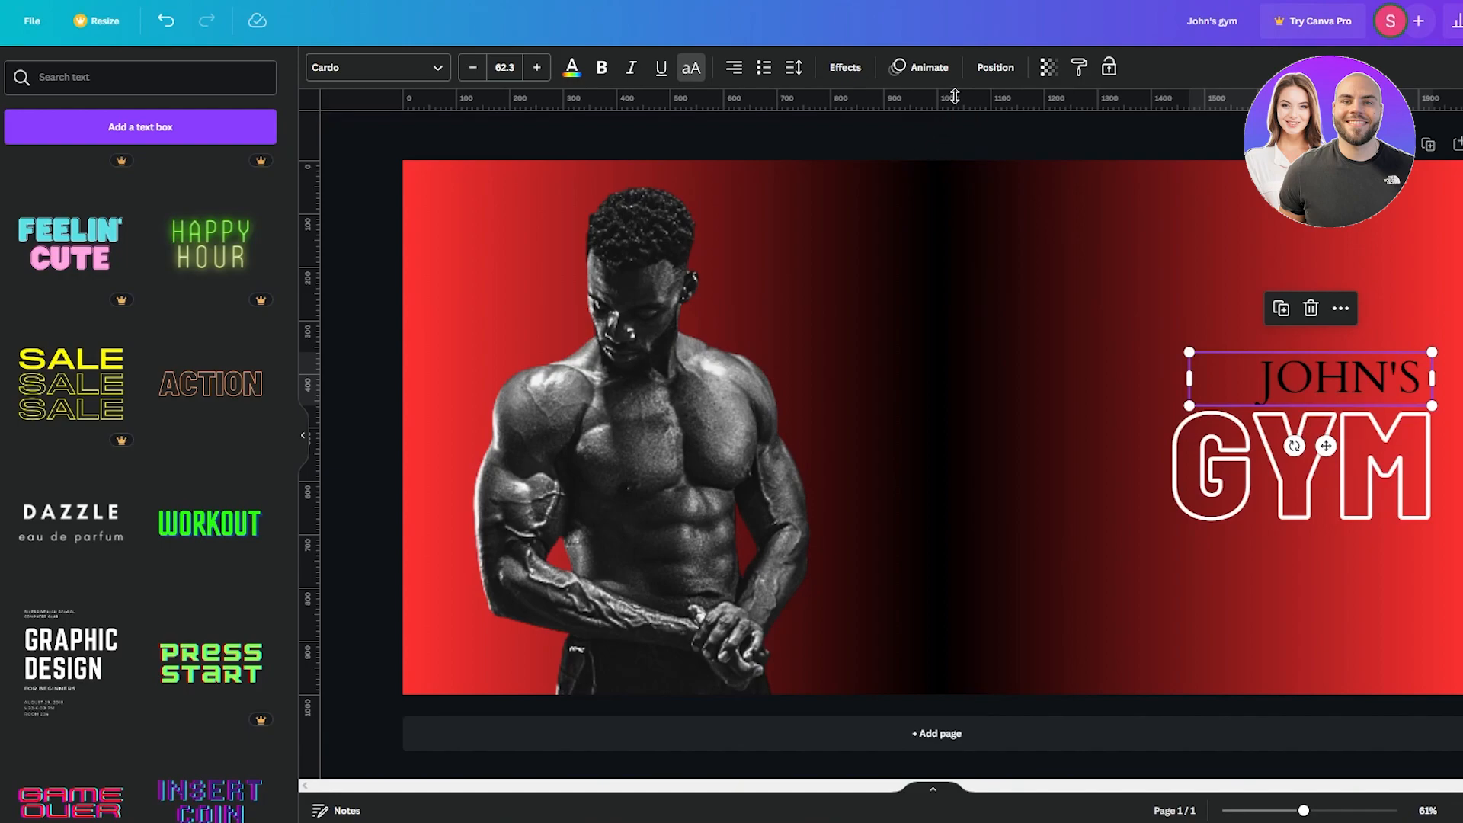
left_click(849, 67)
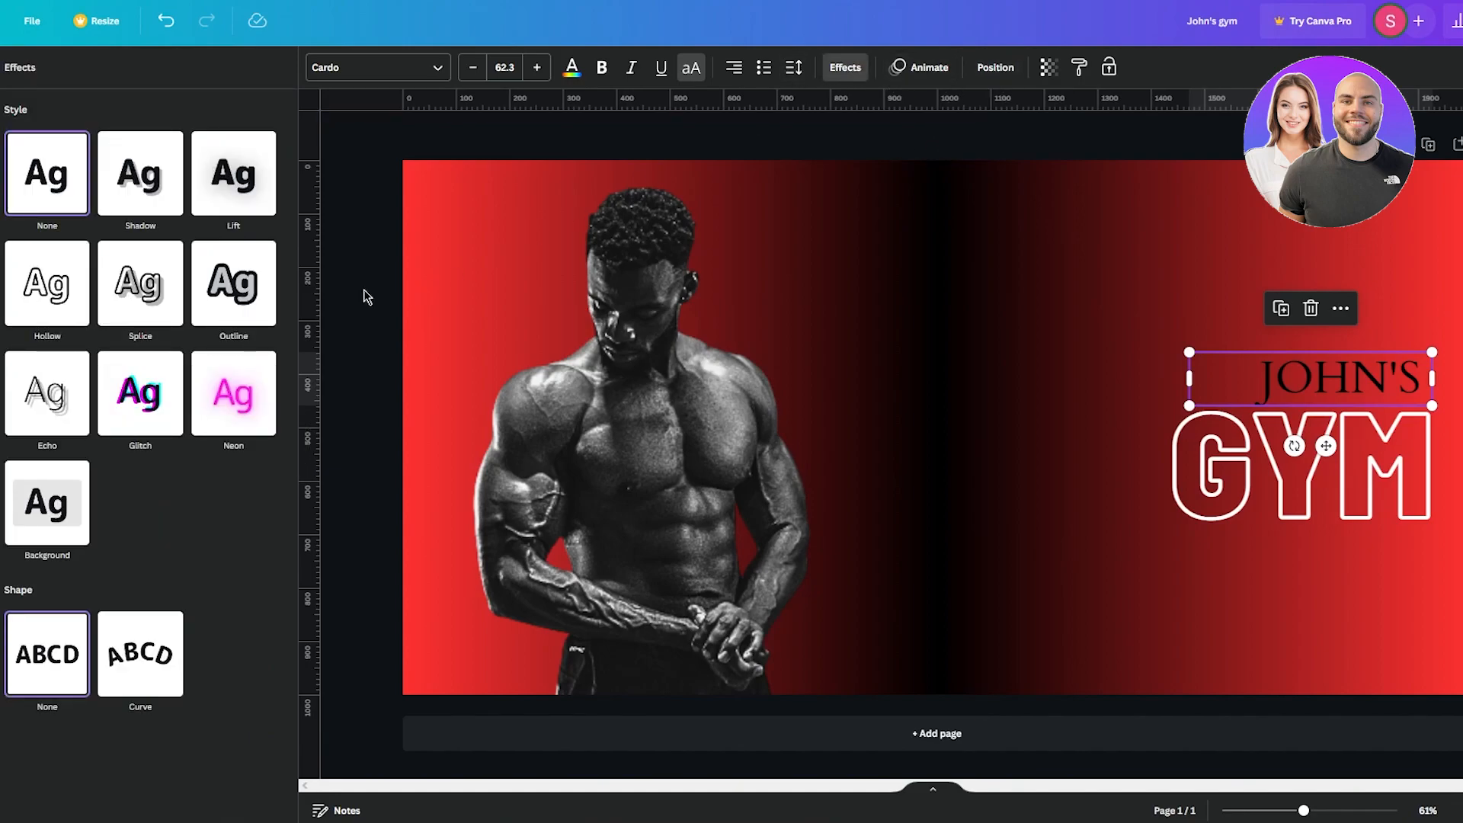
left_click(252, 288)
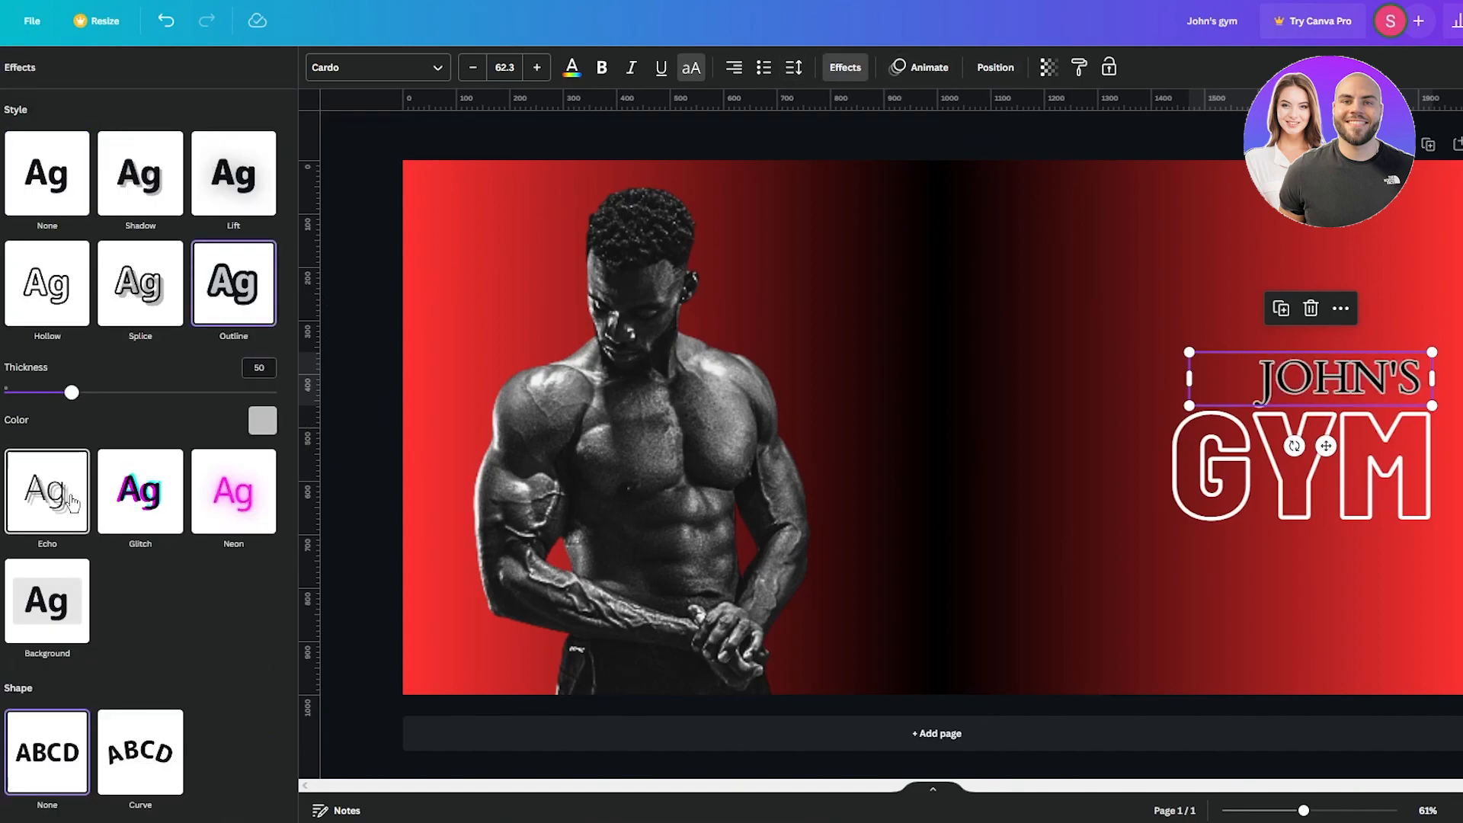
left_click(72, 503)
left_click_drag(132, 490, 204, 540)
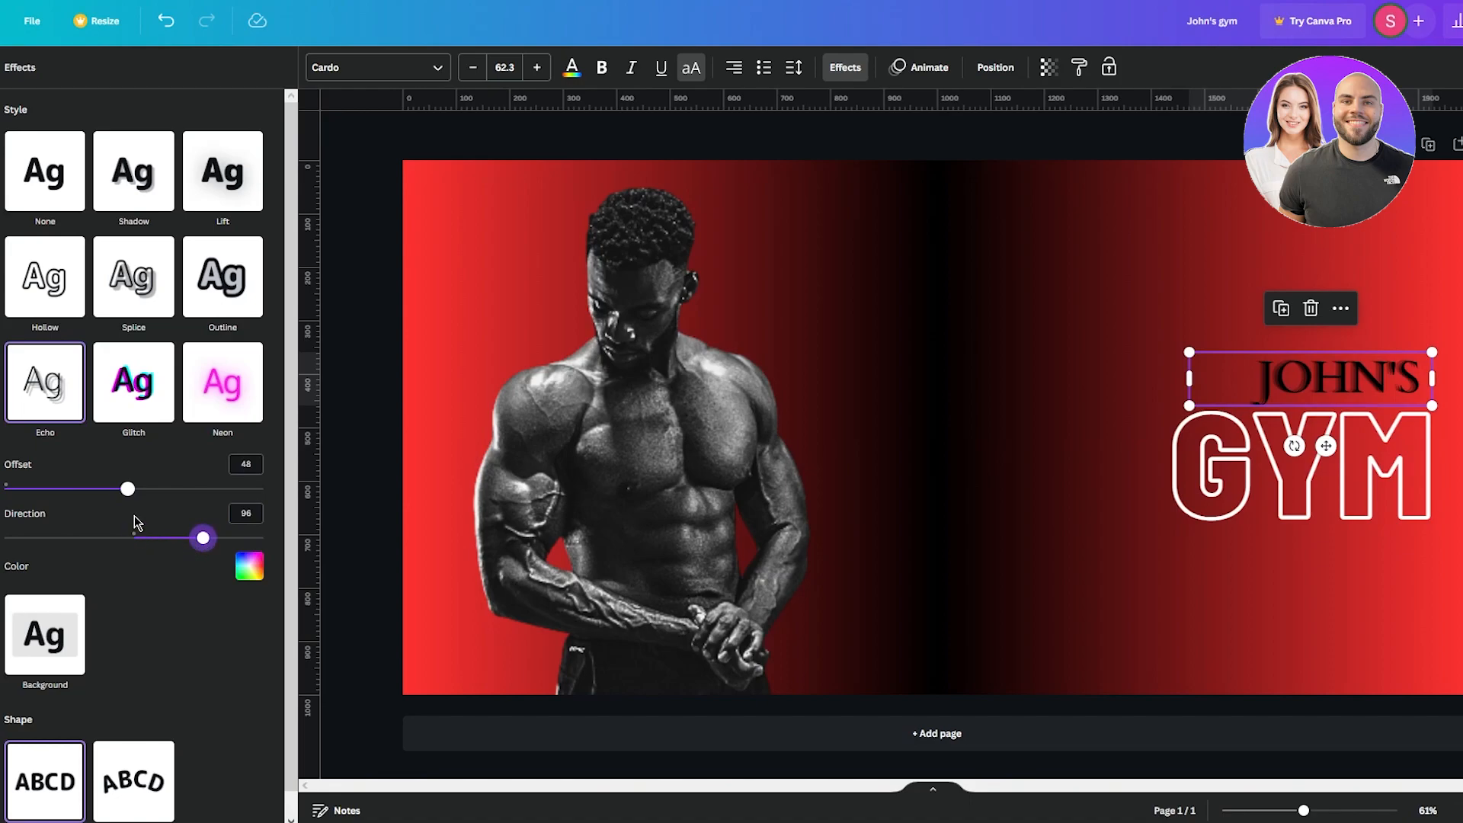
- Try the Background, Glitch and Neon effects and a curved shape on "JOHN'S", returning the shape to None
left_click(45, 636)
scroll(101, 596, "down", 1)
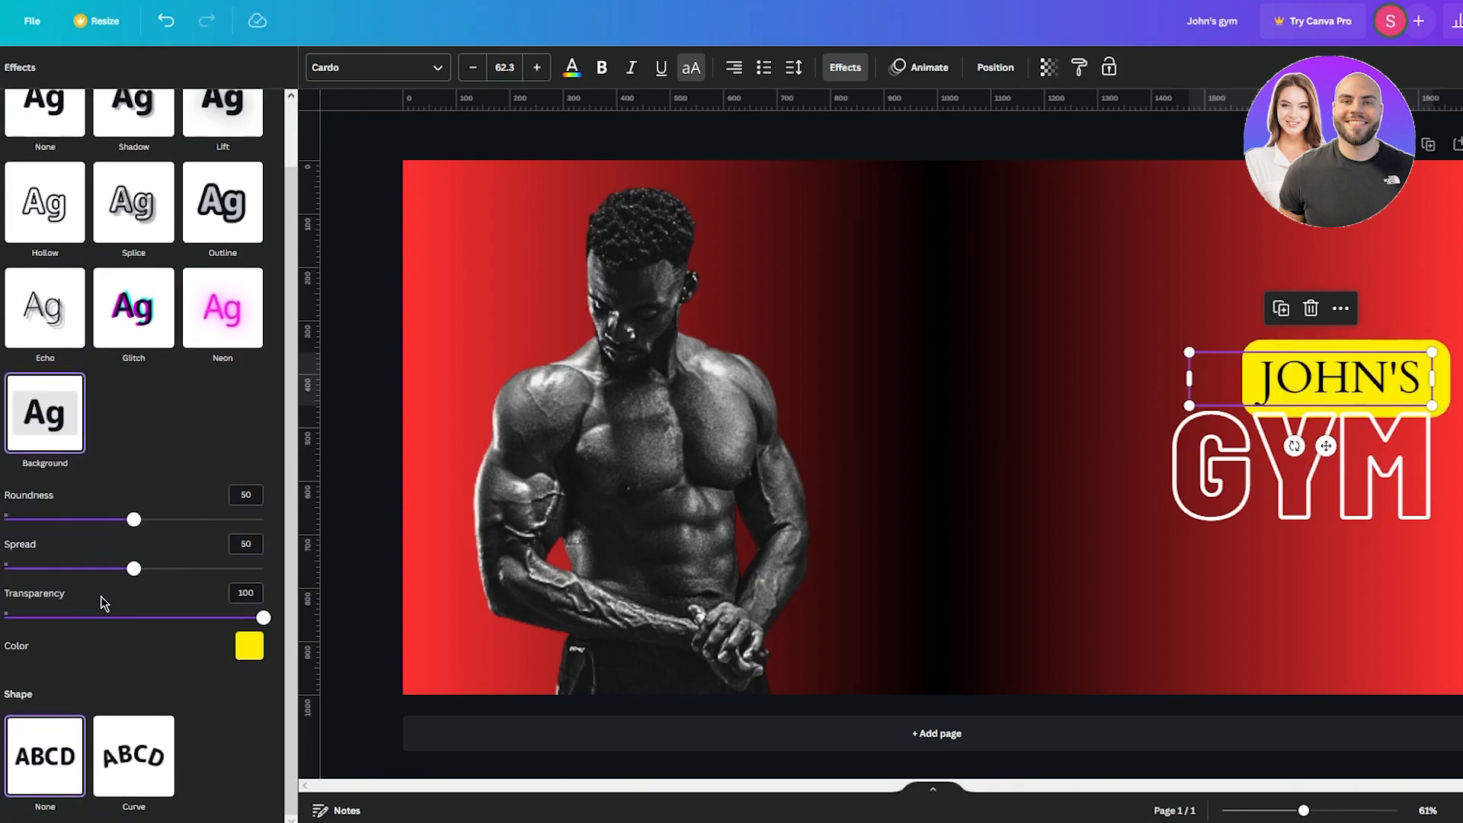
left_click(134, 755)
scroll(130, 549, "up", 1)
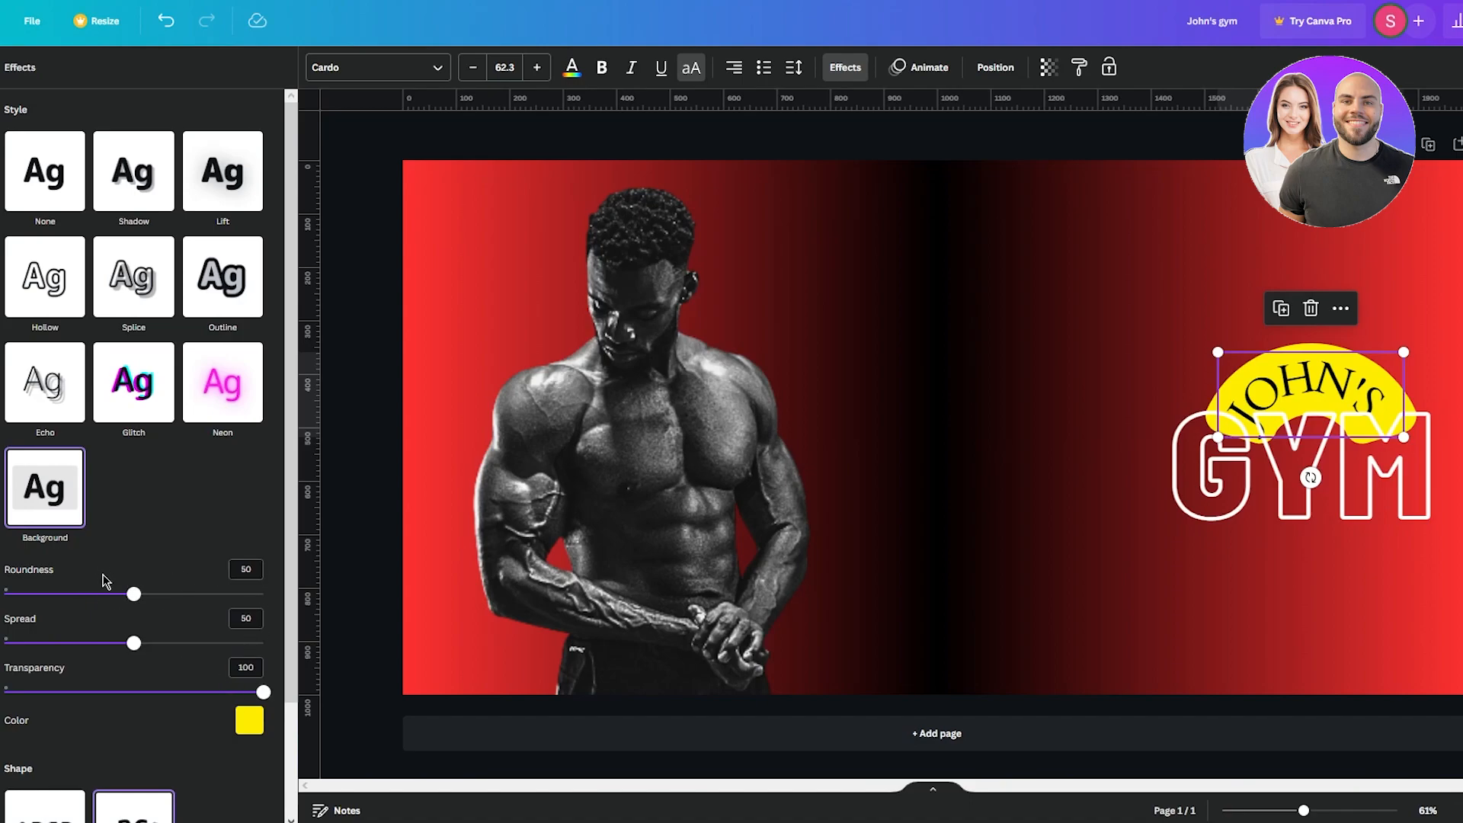
left_click(134, 382)
left_click(228, 381)
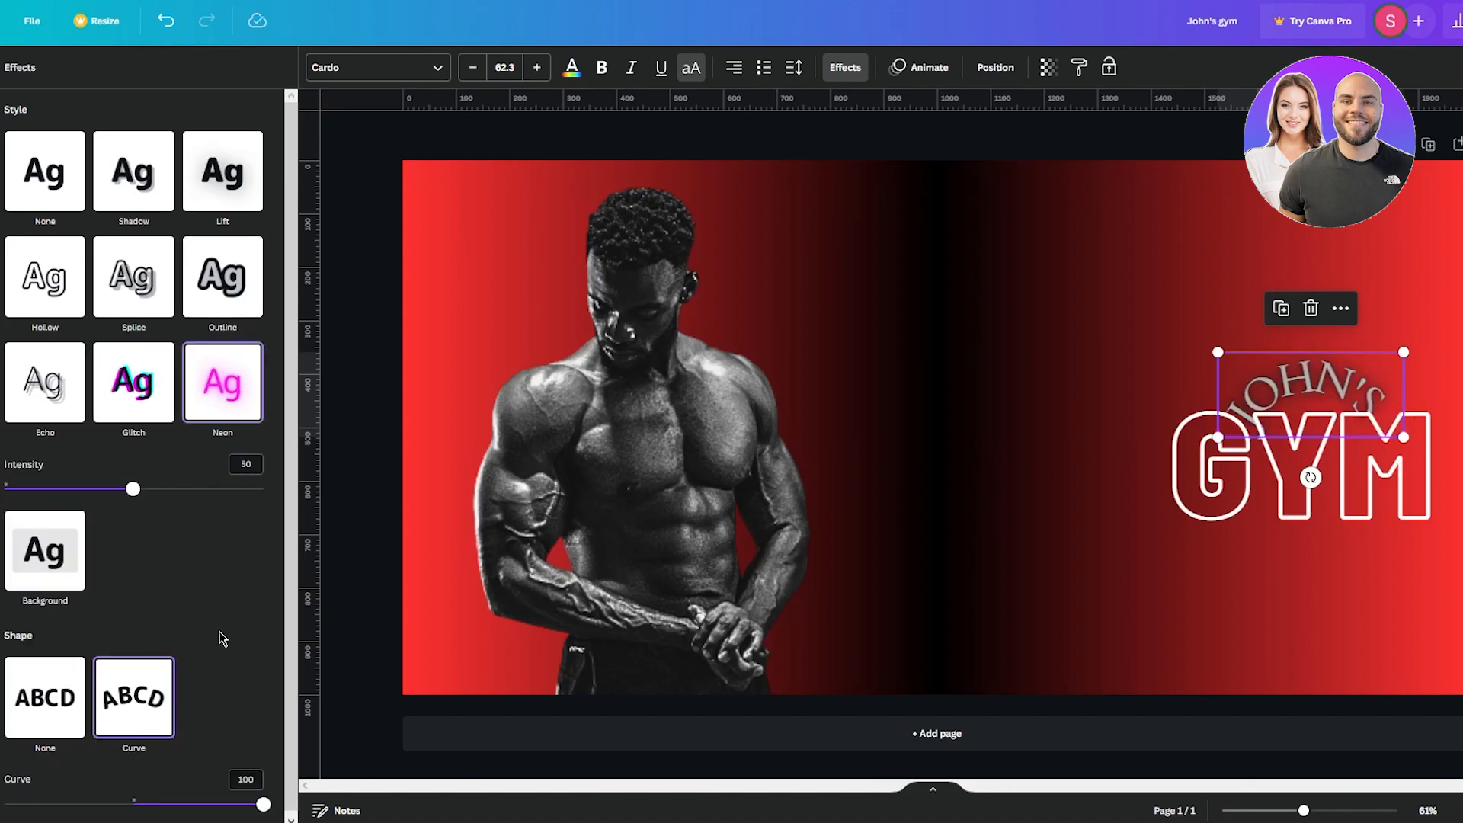
left_click(76, 675)
- Compare the Outline and Lift effects on "JOHN'S", settle on Shadow, and place the text just above the right end of "GYM"
left_click(229, 286)
left_click(233, 186)
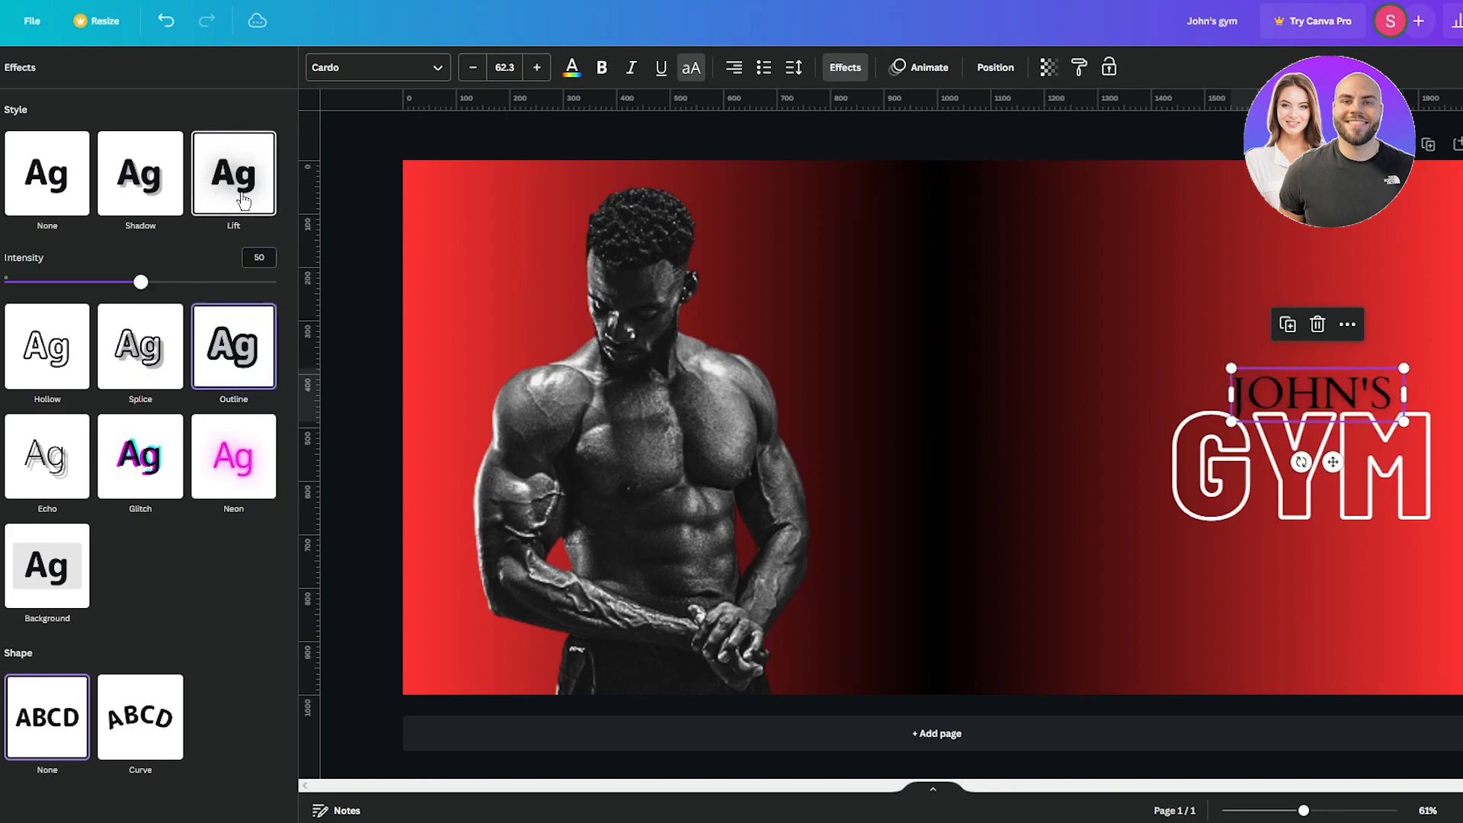
left_click(167, 201)
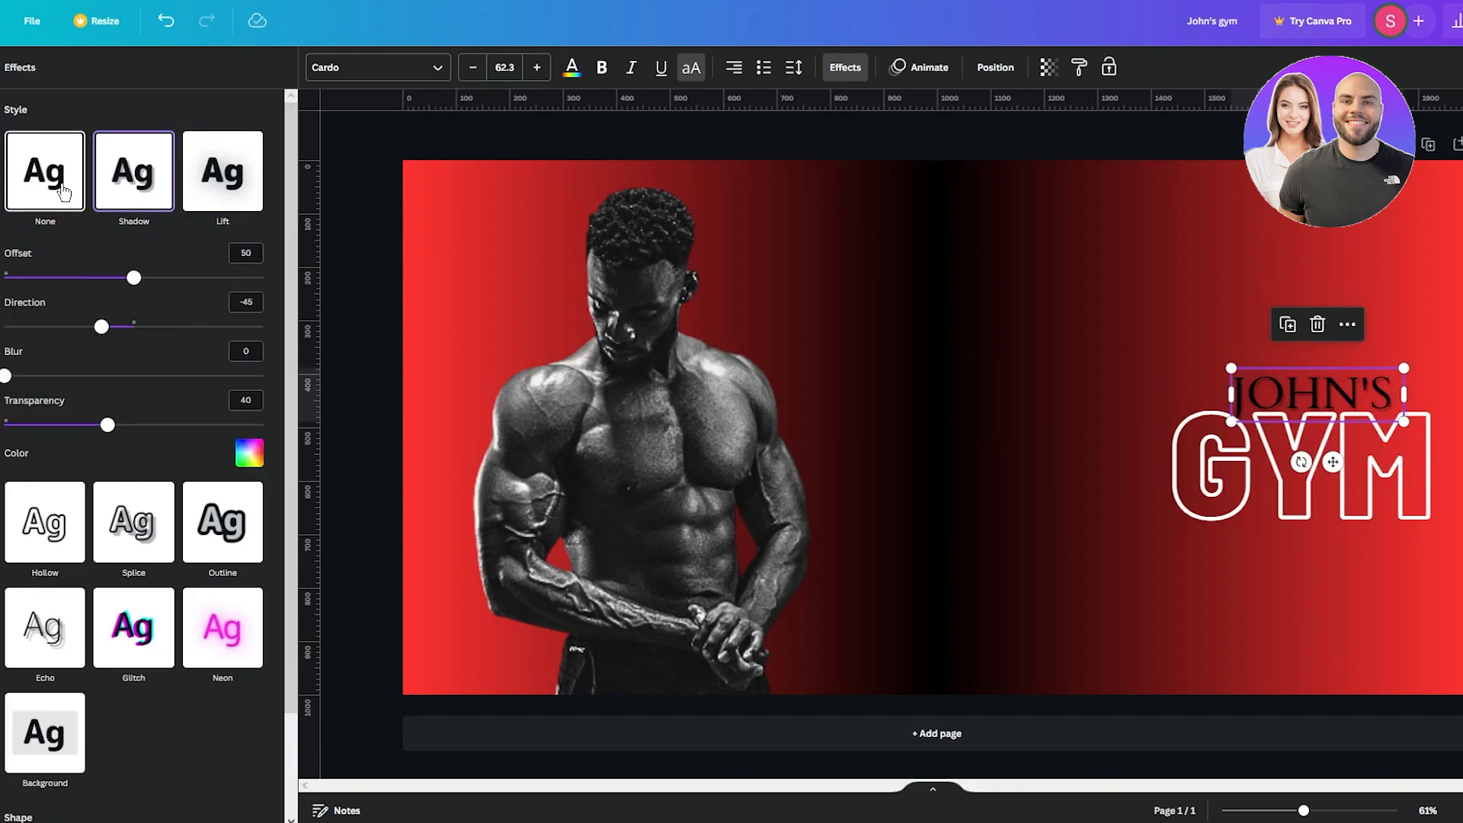
left_click_drag(1297, 388, 1356, 359)
left_click(1251, 254)
left_click(1251, 254)
left_click(1374, 368)
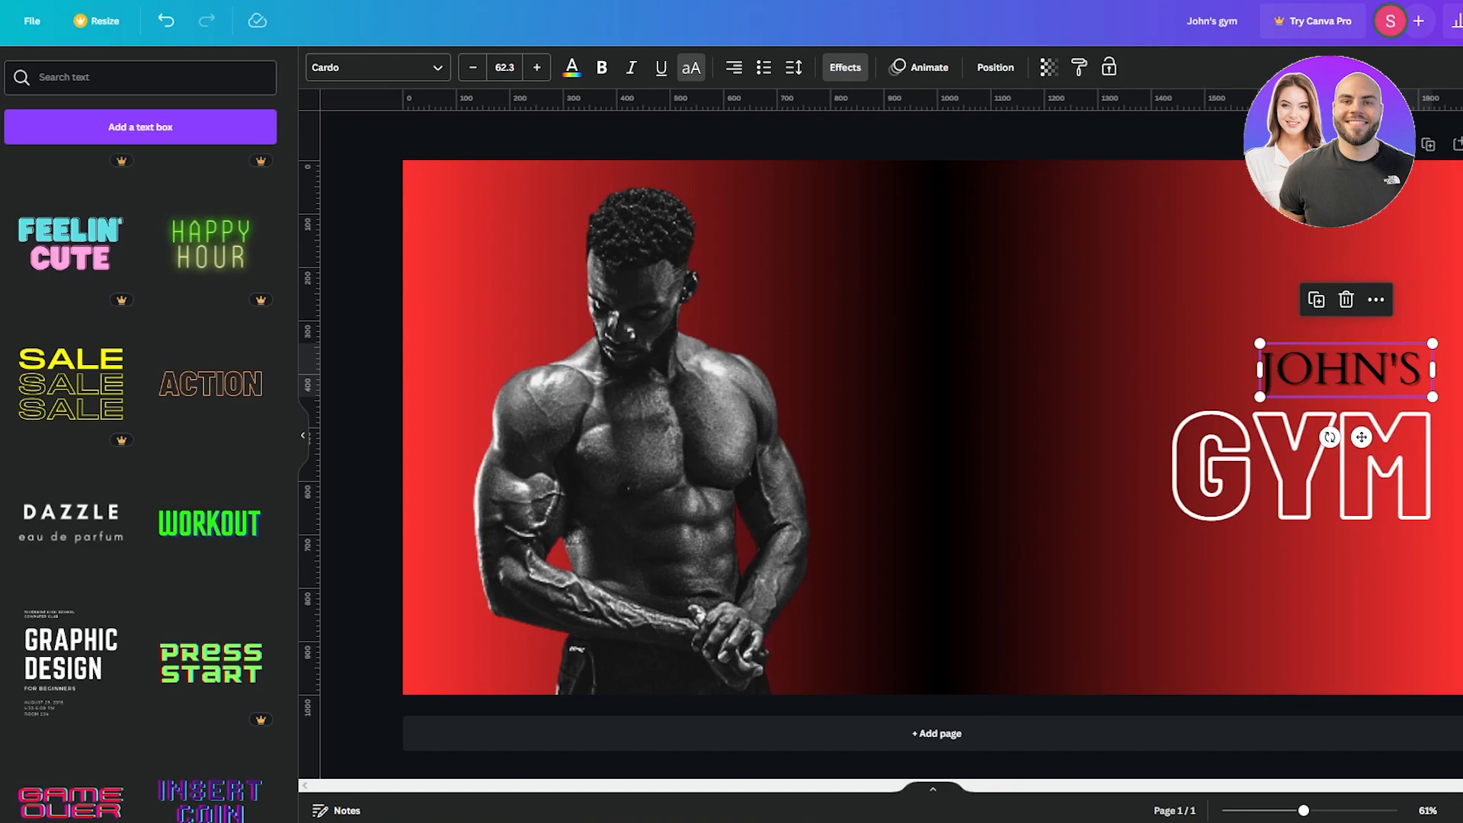
left_click(1330, 144)
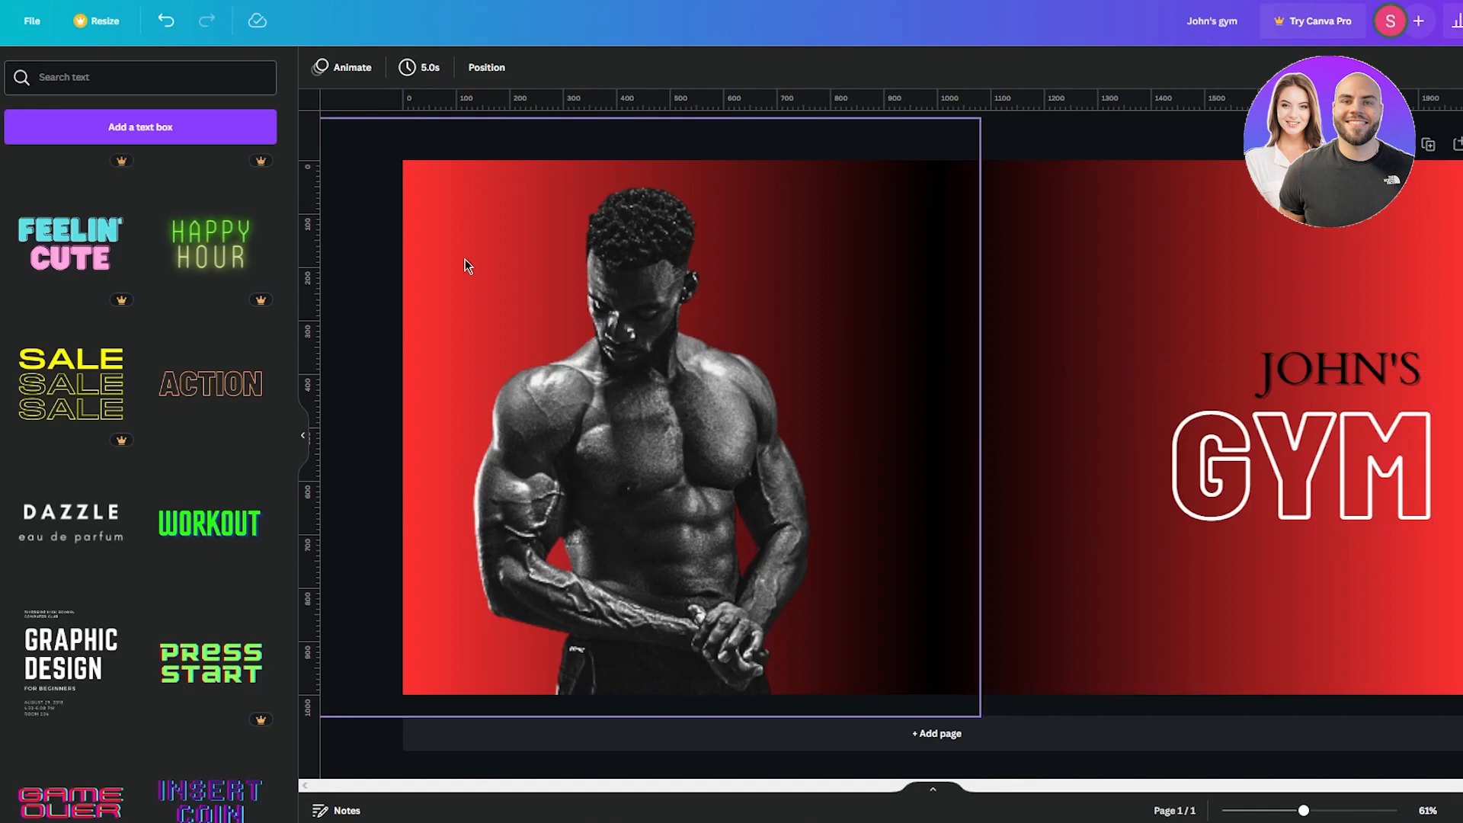
- Enlarge the "GYM" text until it spans most of the right half of the page, and place it below "JOHN'S"
left_click(24, 155)
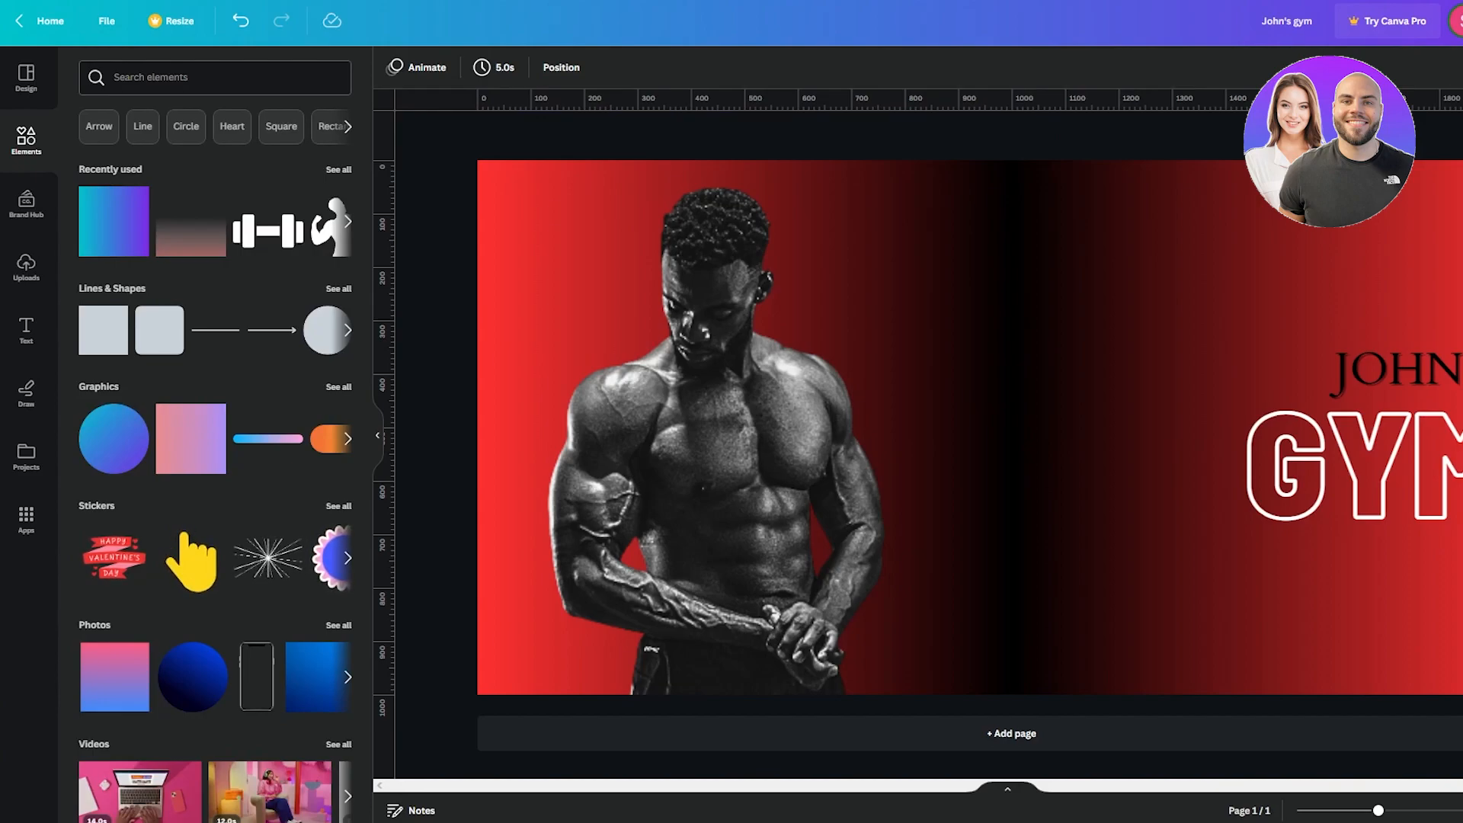
left_click(1236, 464)
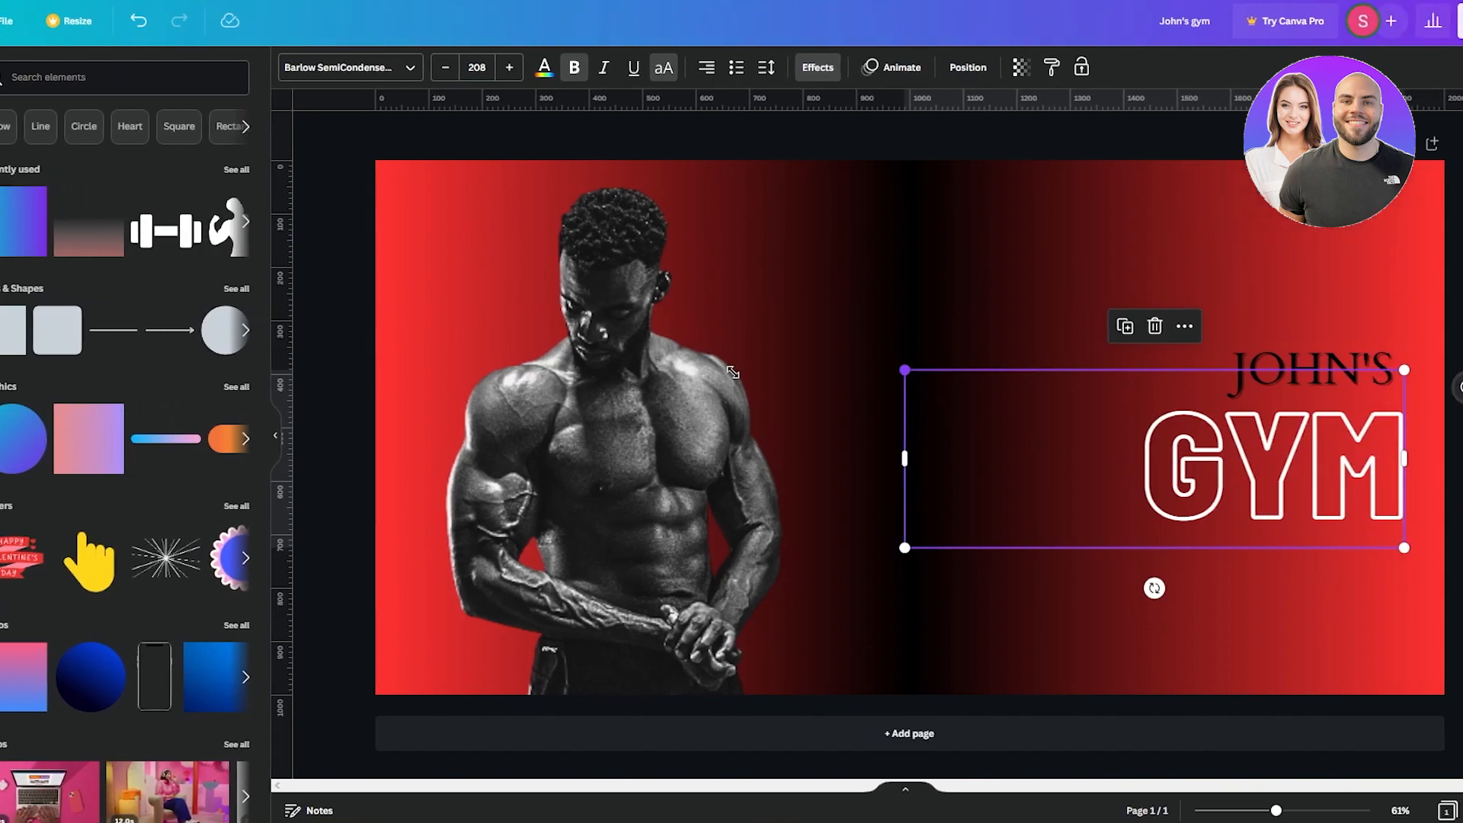
left_click_drag(733, 372, 540, 236)
left_click_drag(1172, 377, 1194, 469)
left_click(1368, 309)
left_click_drag(1334, 378, 1317, 308)
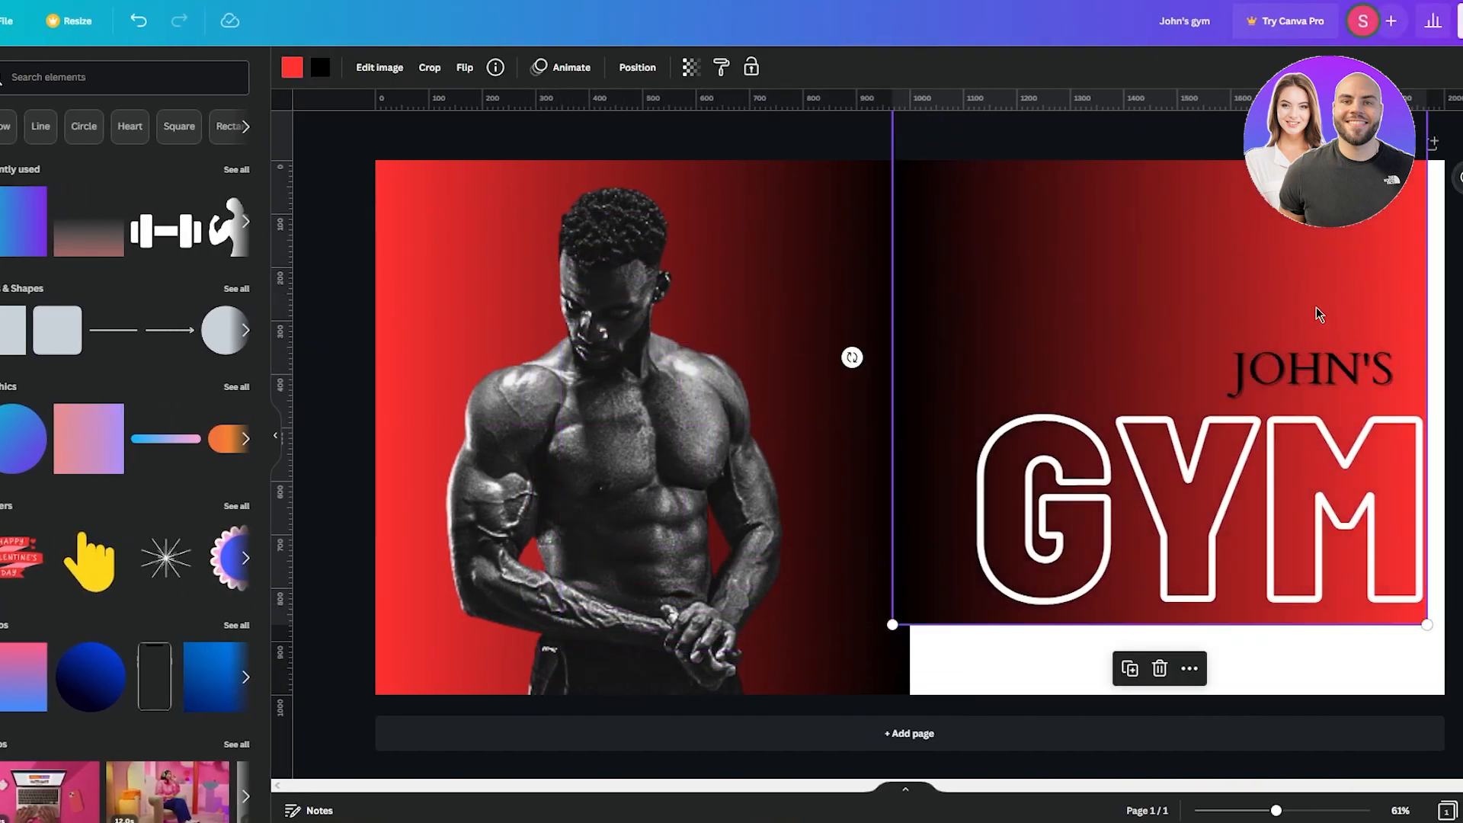
key("ctrl+z")
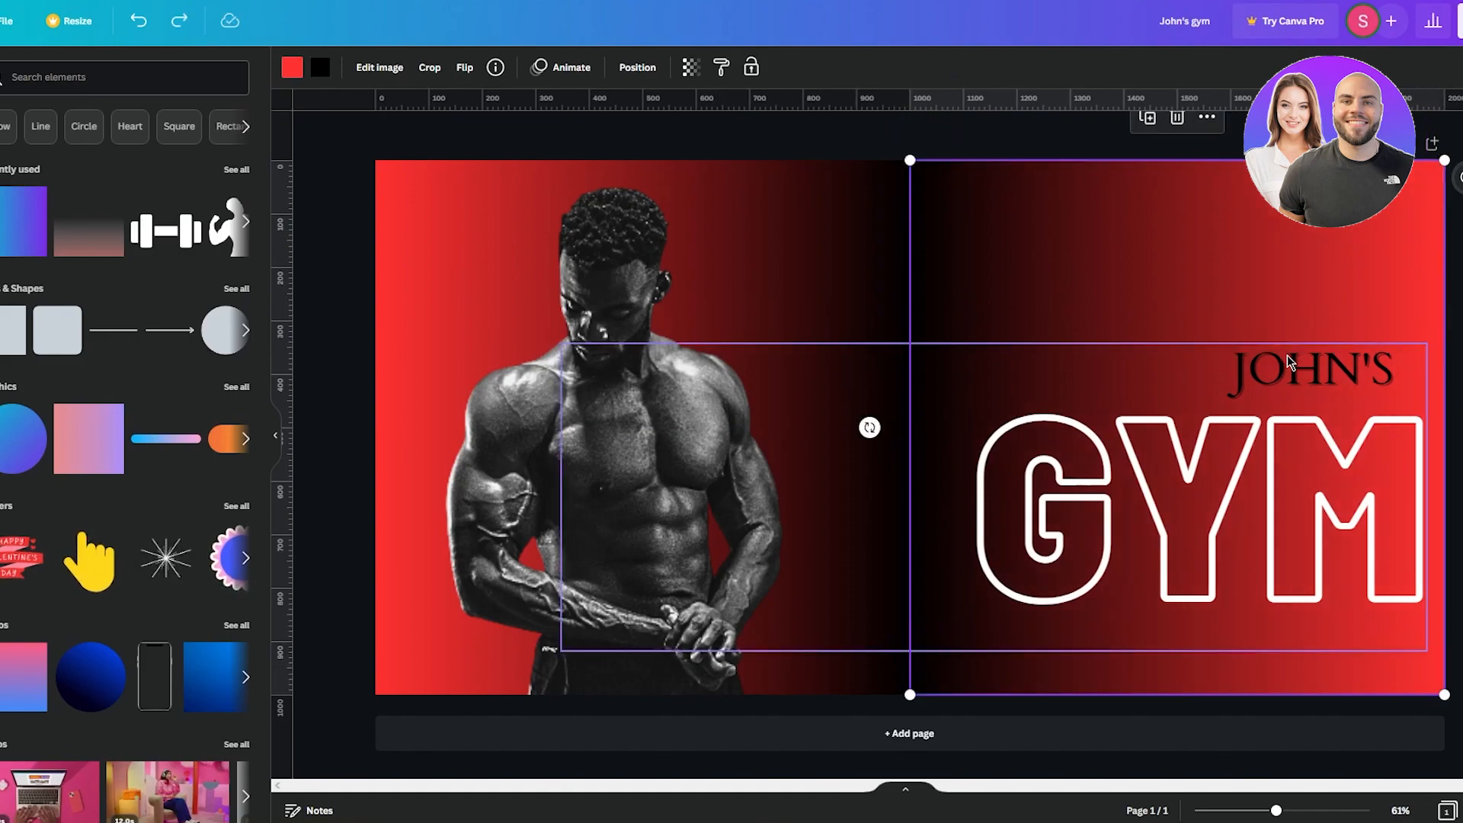
- Reposition the "GYM" text on the lower right half of the page and move "JOHN'S" higher above it
left_click_drag(811, 391, 694, 404)
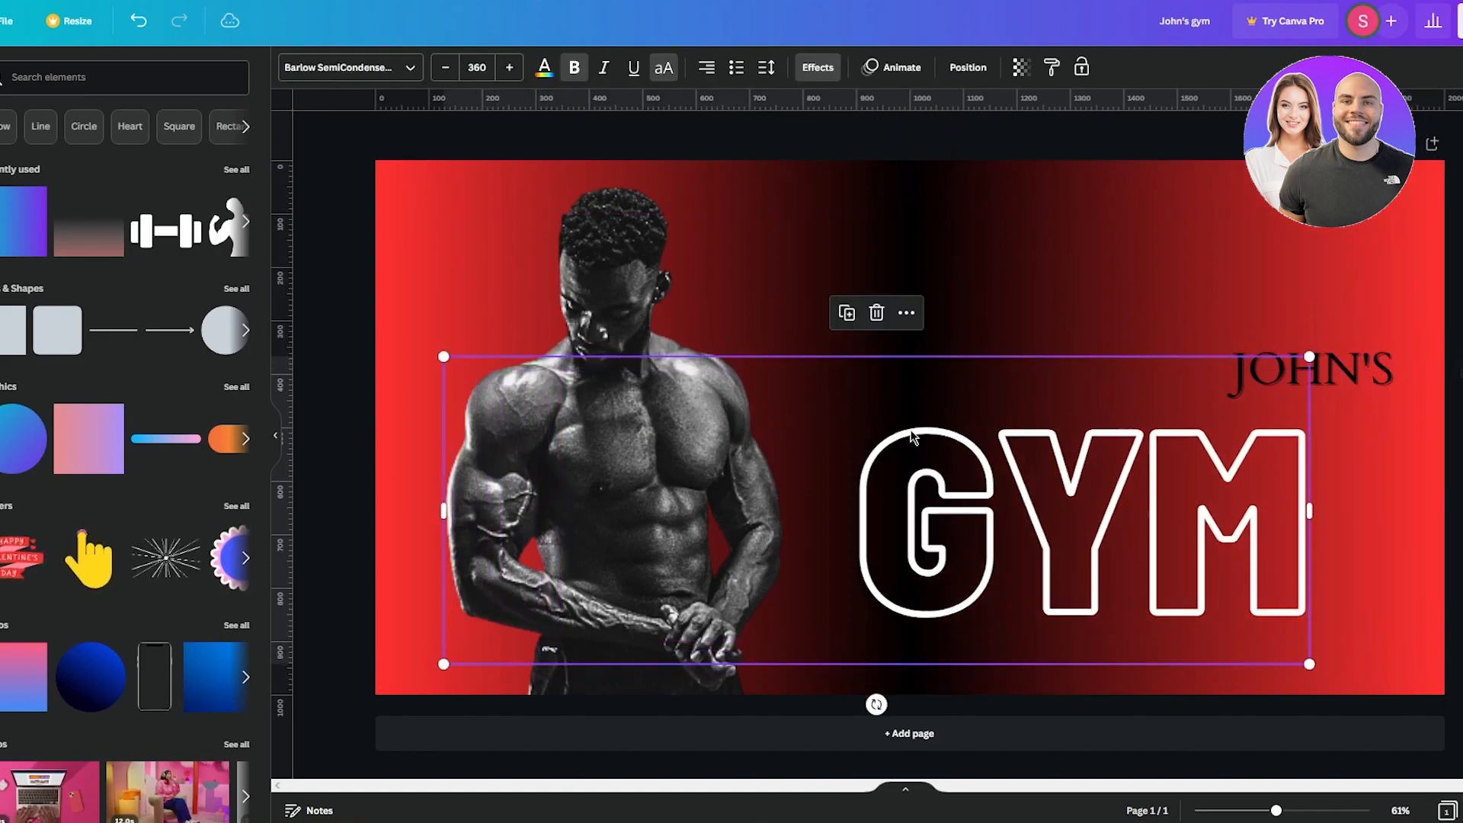
left_click(1349, 392)
left_click_drag(1349, 393, 1349, 293)
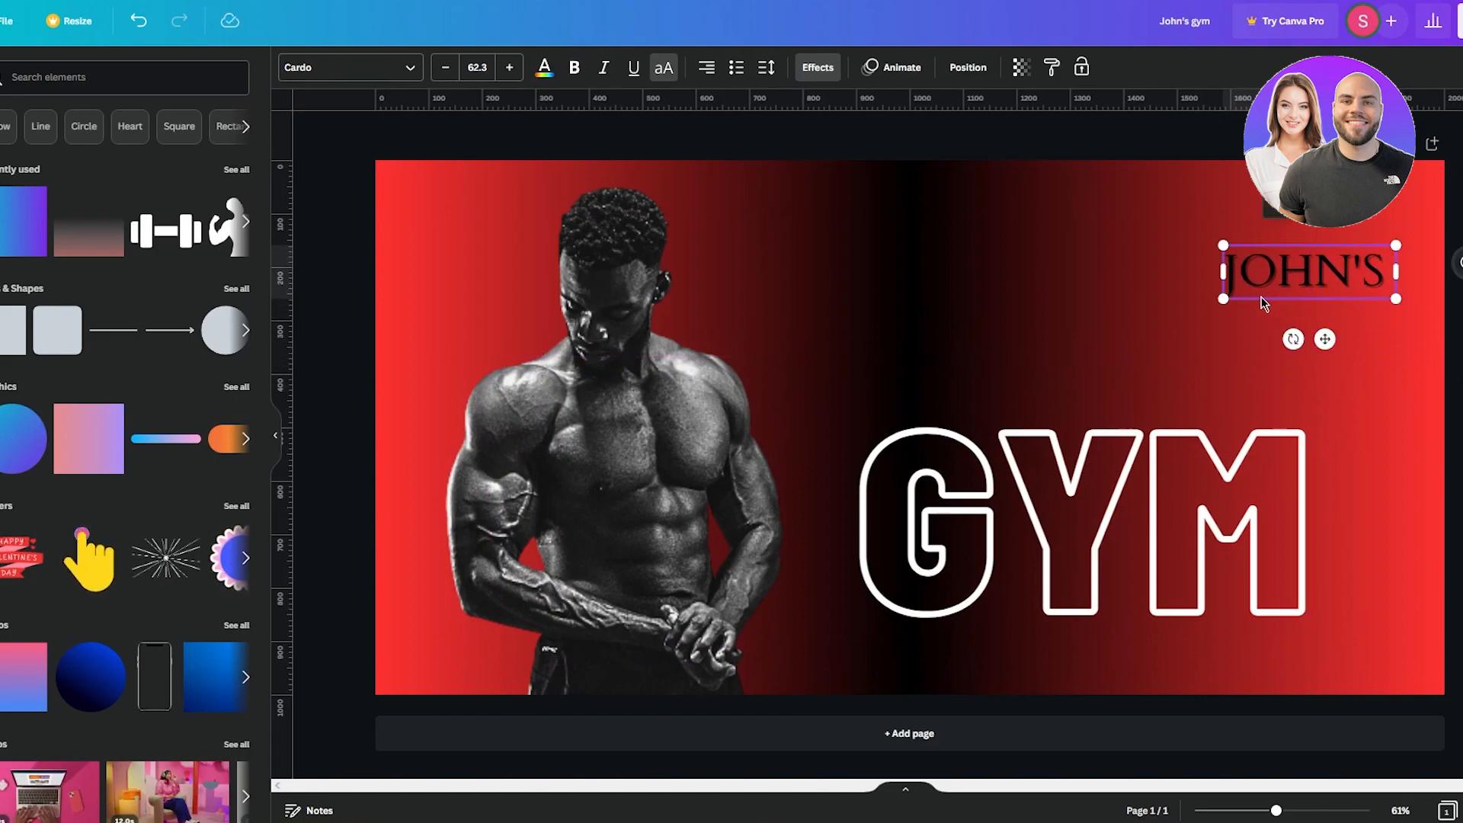
left_click_drag(1194, 472, 1279, 440)
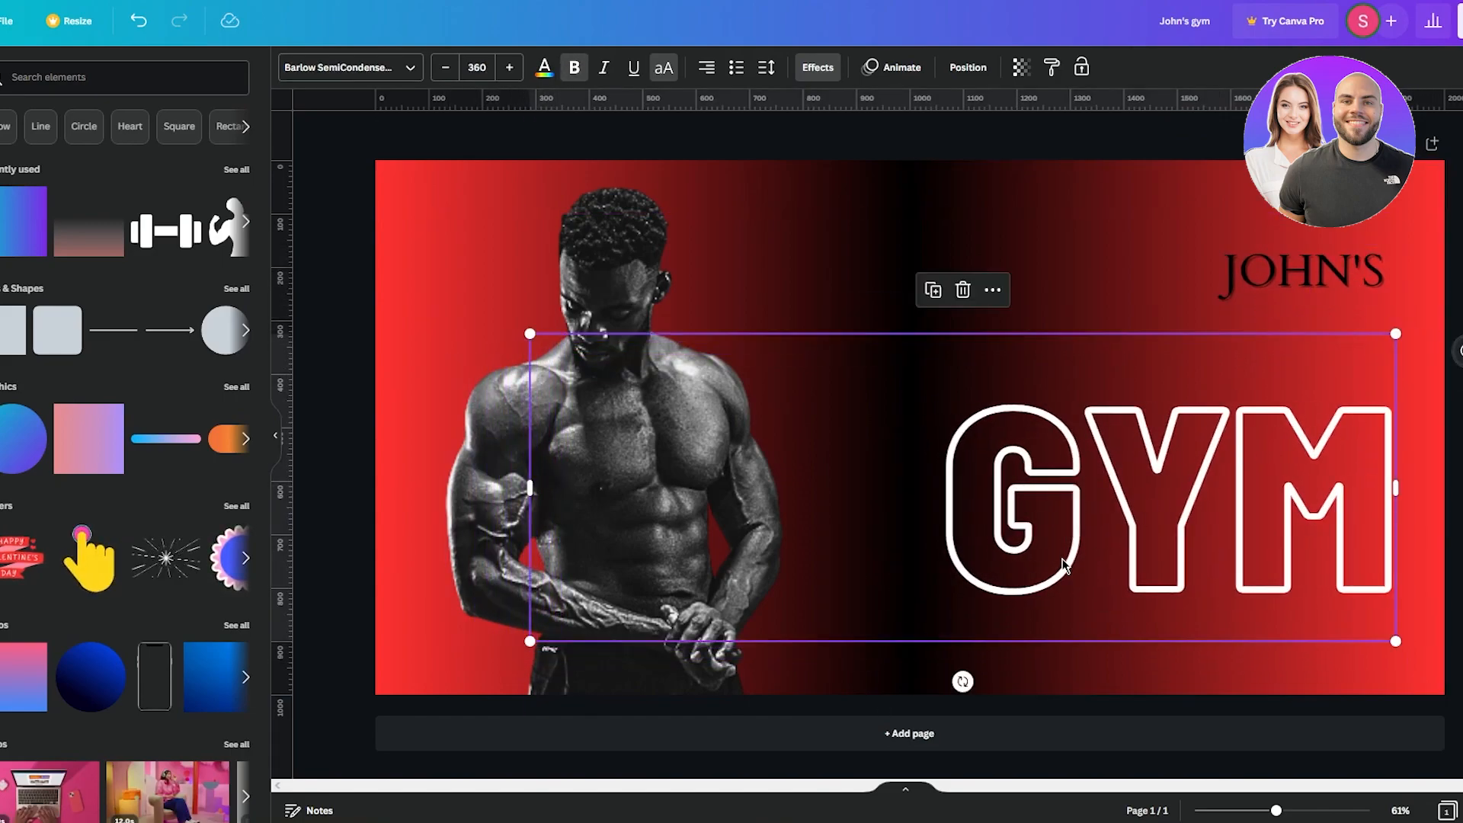
- Enlarge "JOHN'S" to about font size 122 and place it directly above "GYM", near its right end
left_click(1443, 353)
left_click_drag(1332, 274, 1277, 301)
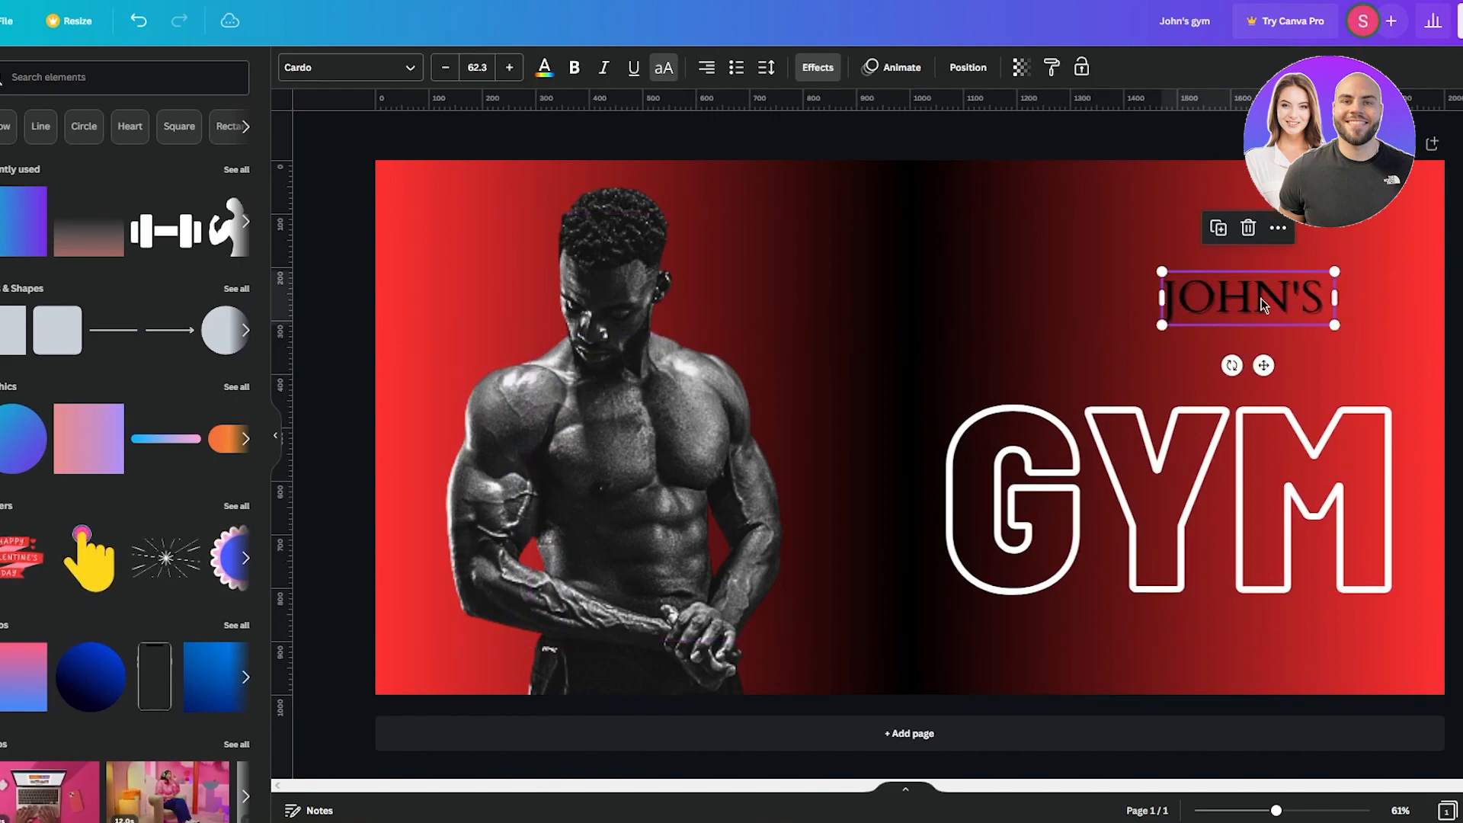
left_click_drag(1164, 324, 1209, 317)
left_click(1456, 328)
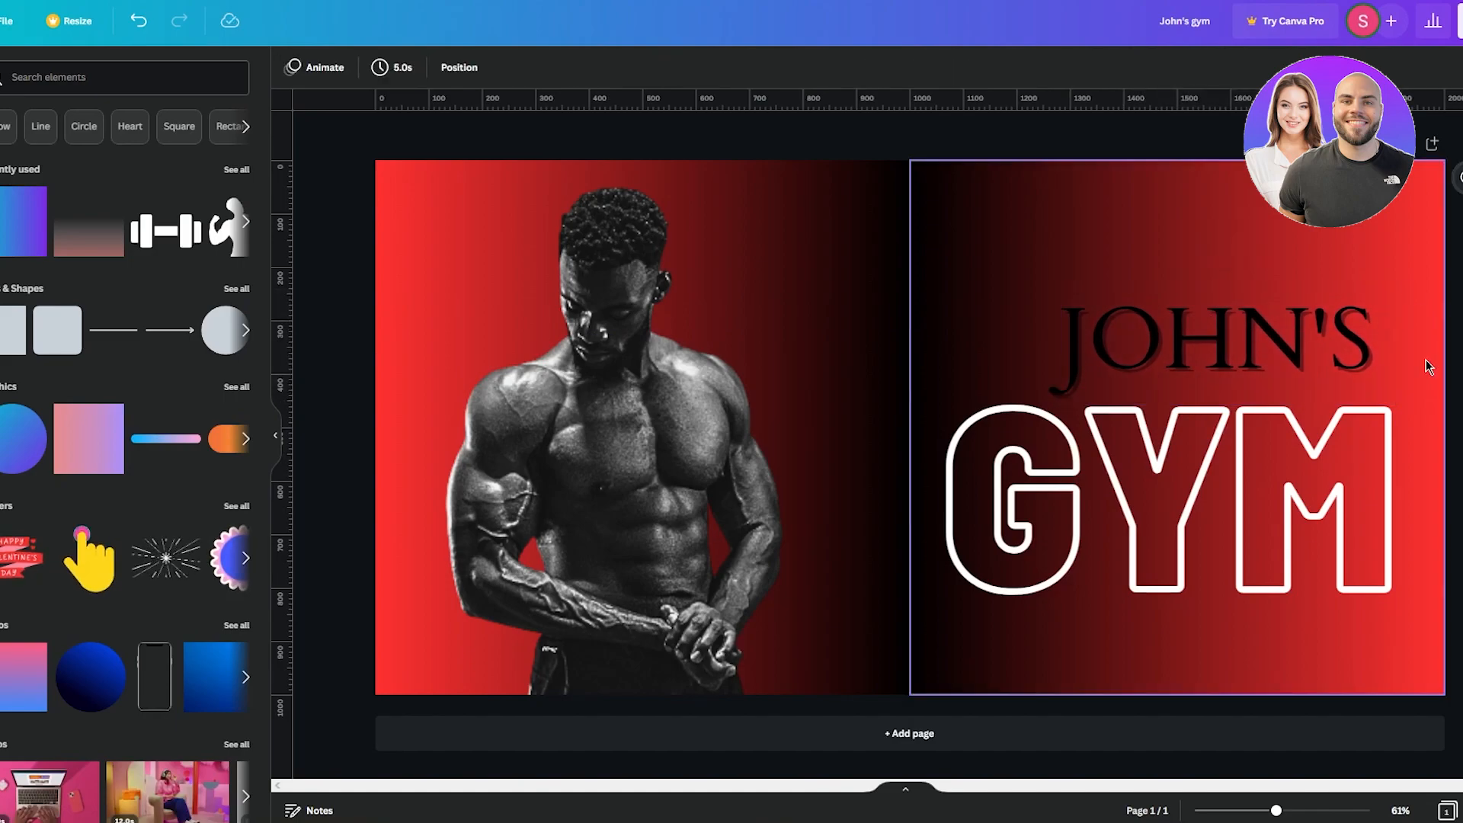
- Colour the letters "JO" of "JOHN'S" white
left_click(1154, 326)
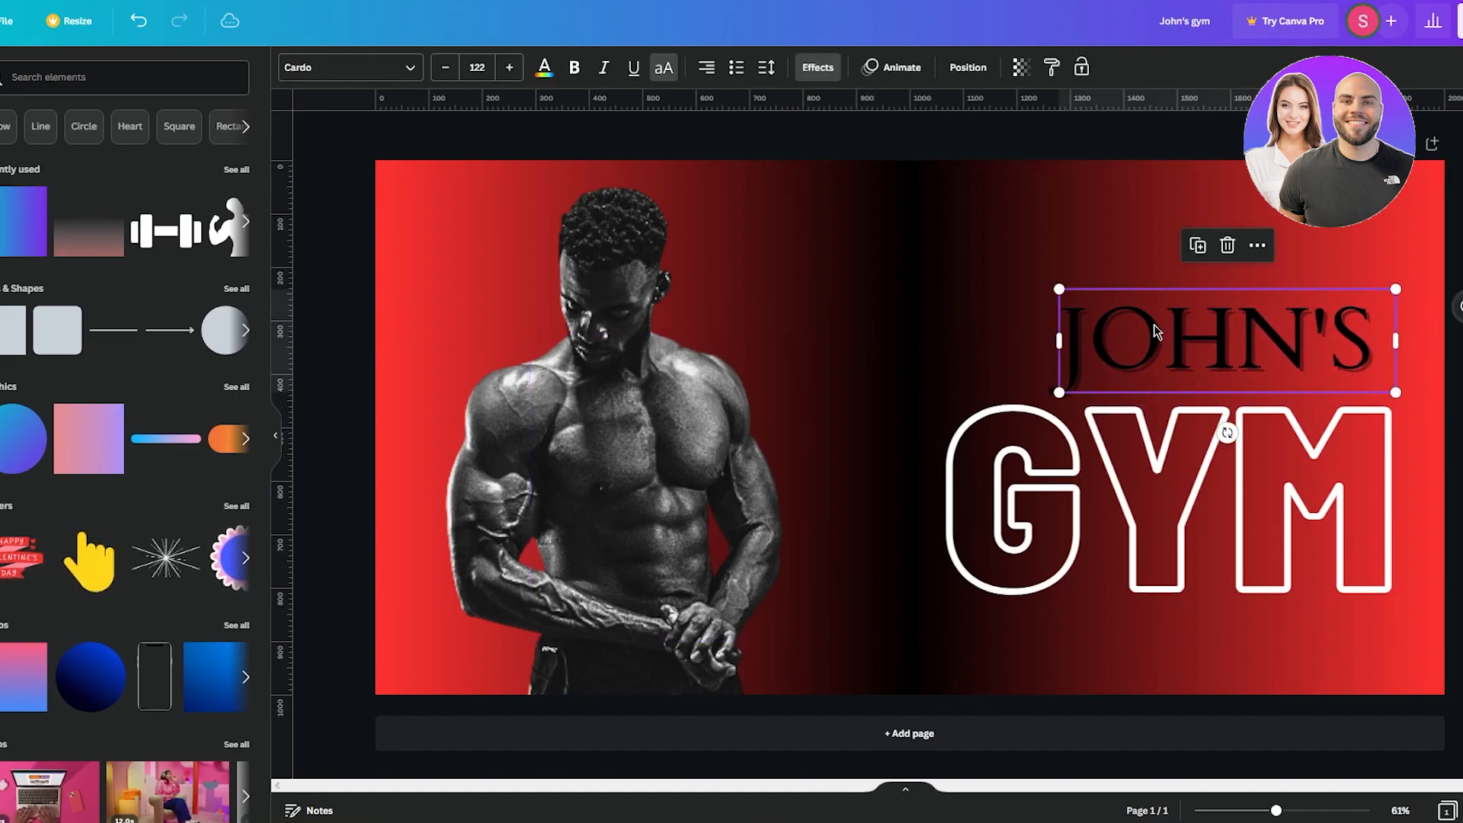
left_click(1155, 336)
left_click(1150, 311)
left_click_drag(1159, 320, 1026, 339)
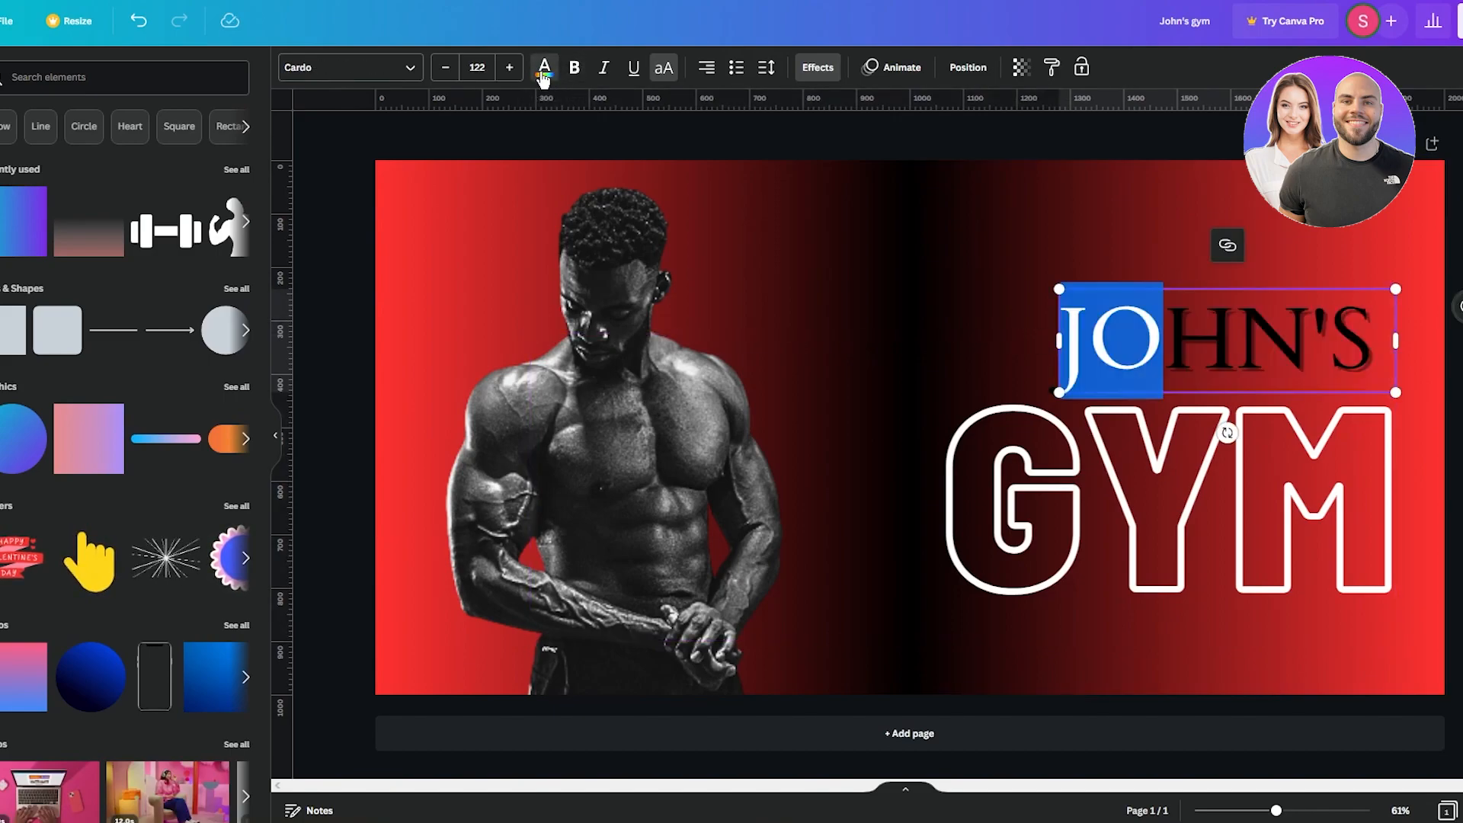
left_click(545, 69)
left_click(1385, 220)
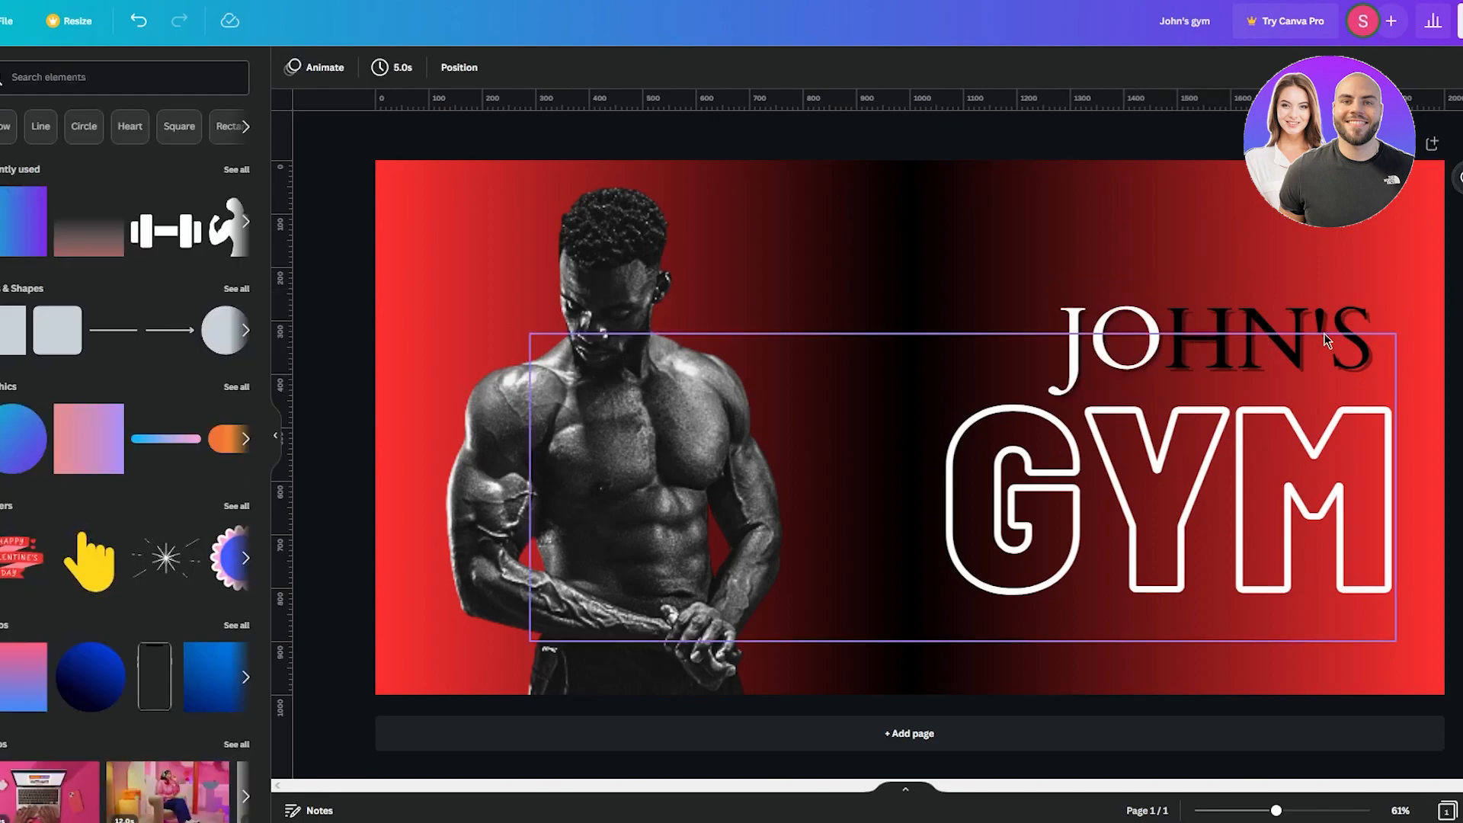
- Colour the final letter "S" of "JOHN'S" white
left_click(1387, 330)
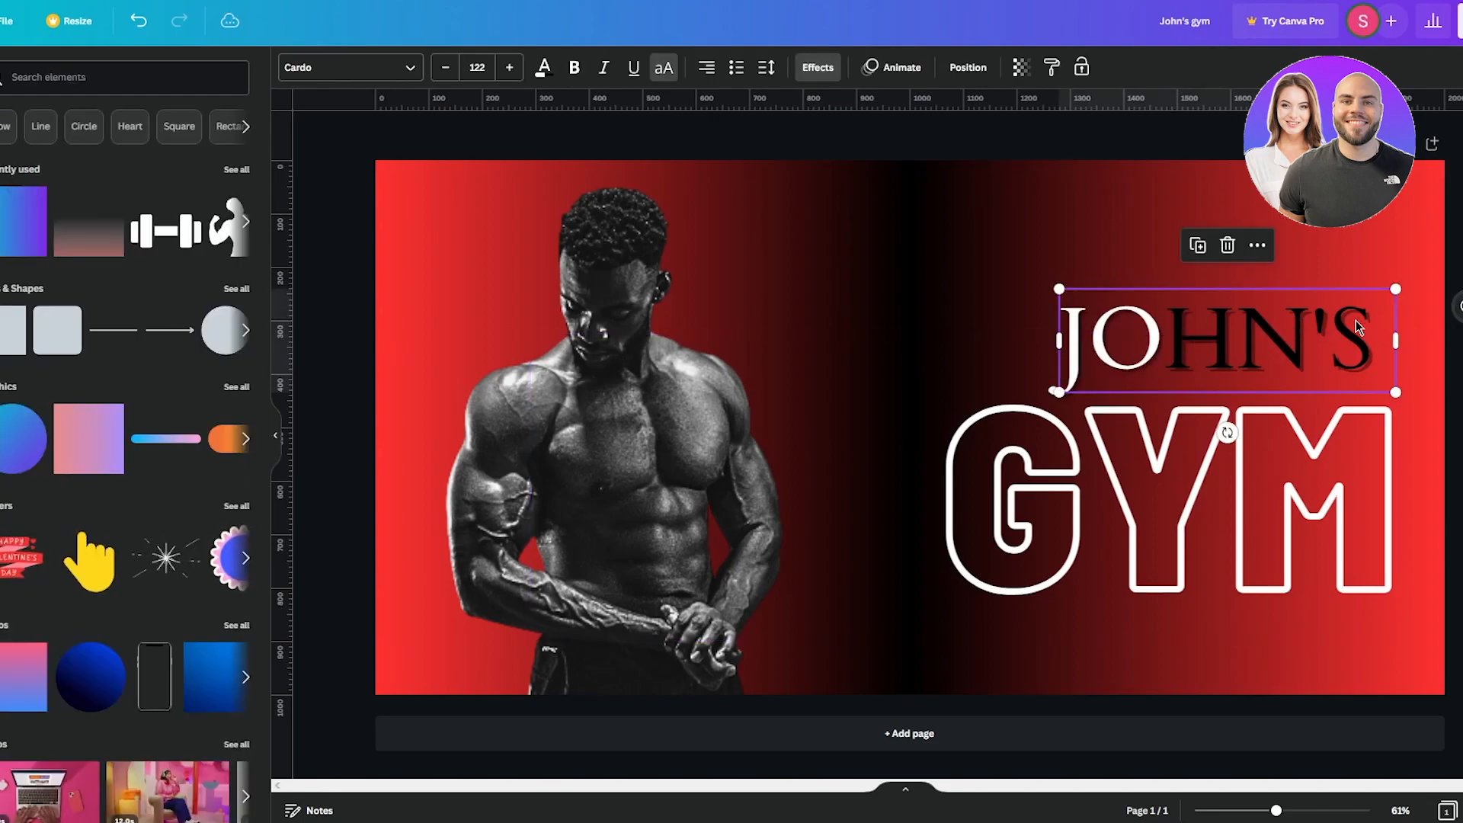
left_click_drag(1374, 328, 1330, 329)
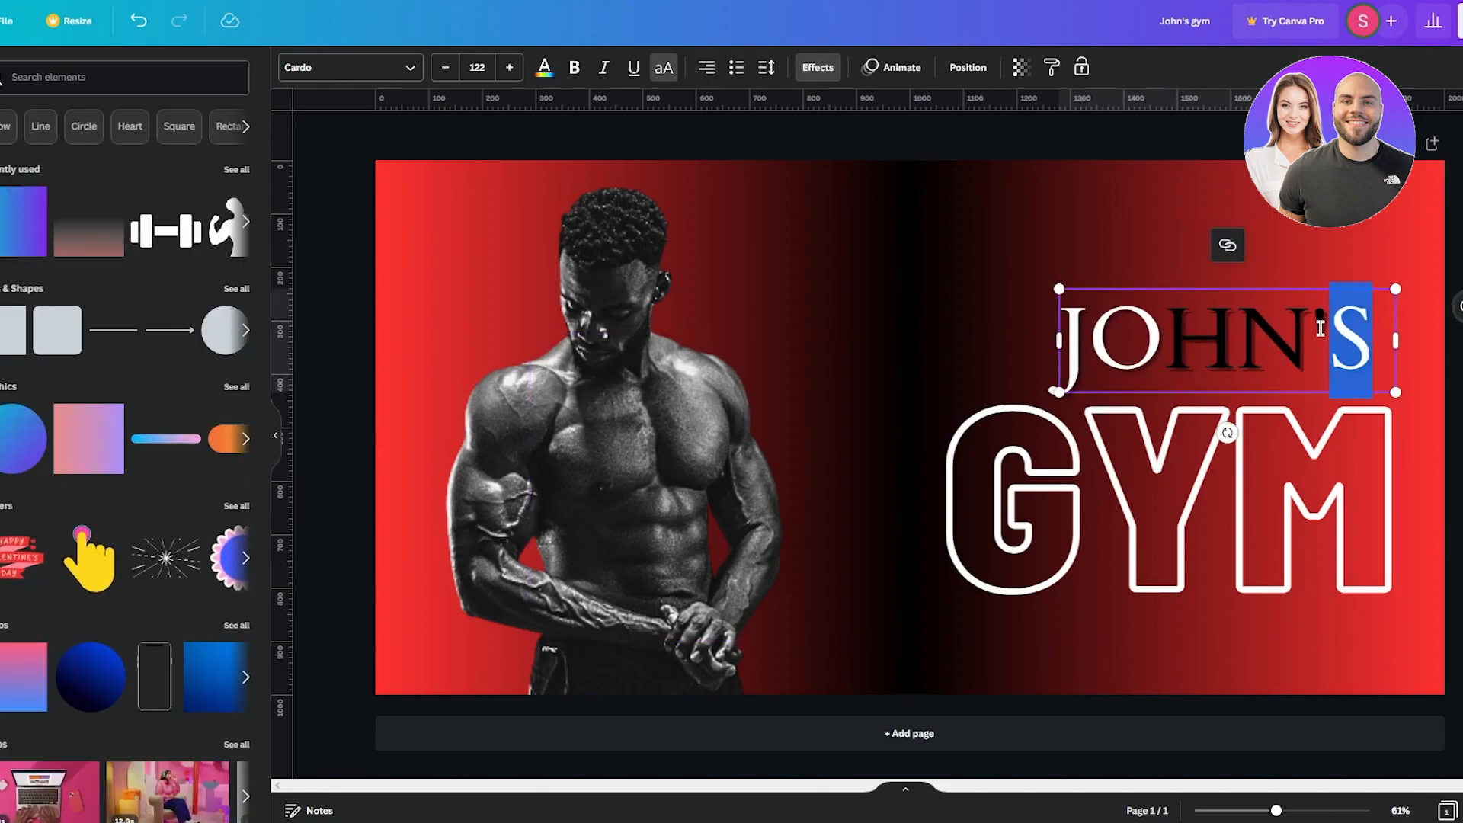
left_click(545, 68)
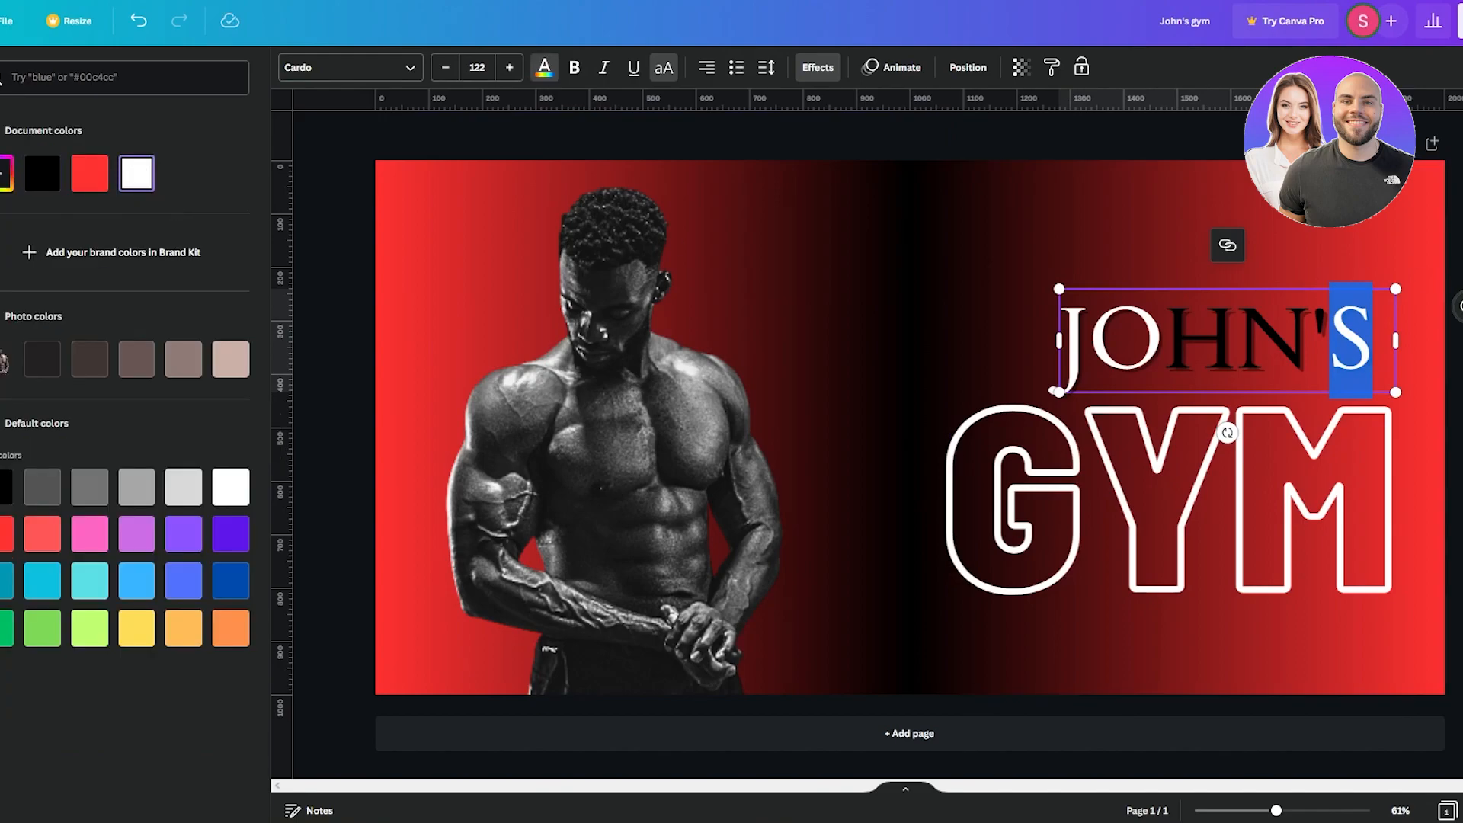
left_click(1174, 280)
- Try to change the text colour of the letter "Y" in "GYM" to black
left_click(1102, 492)
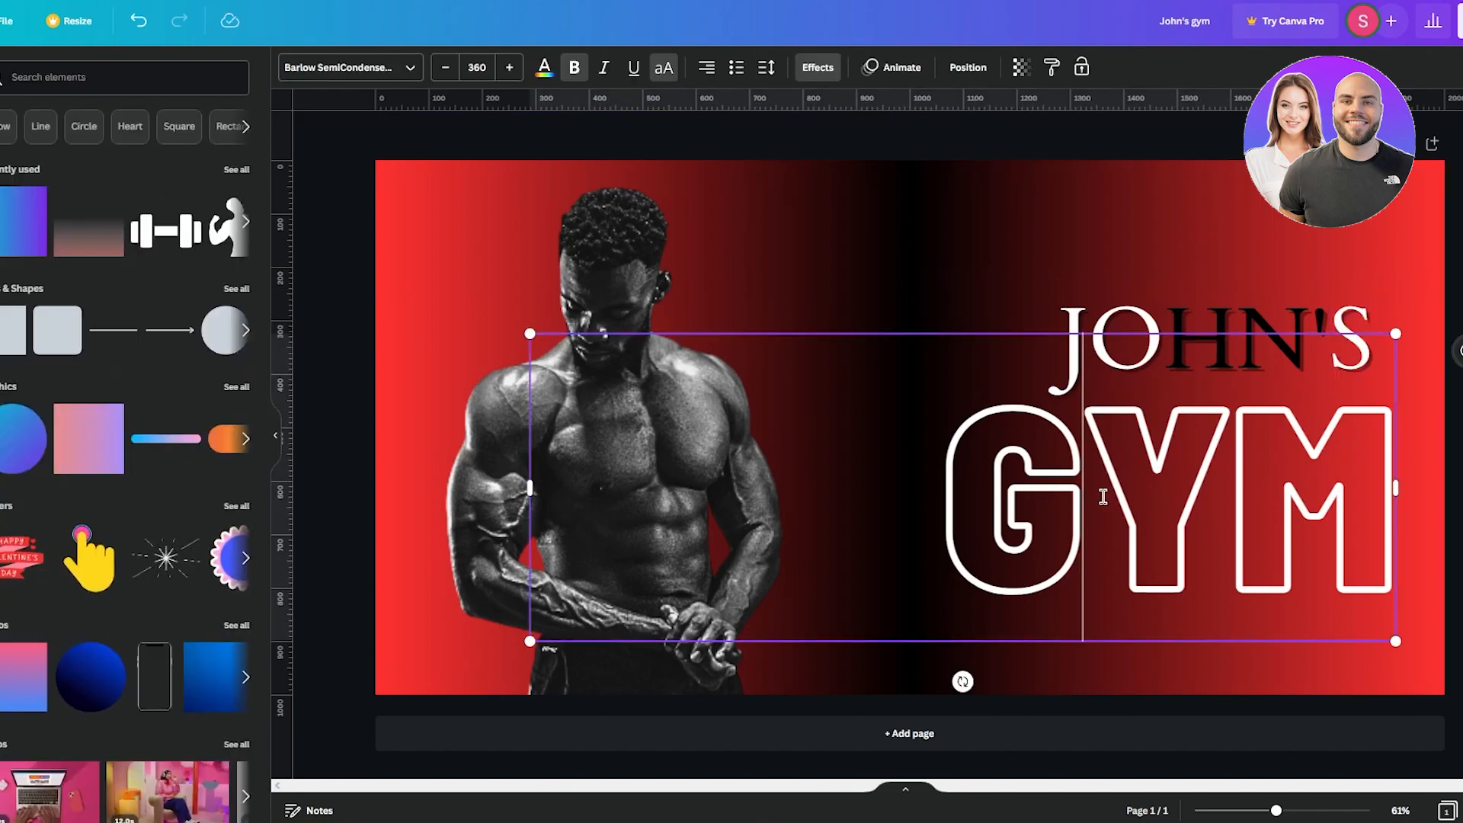
left_click_drag(1103, 492, 937, 496)
left_click(1199, 507)
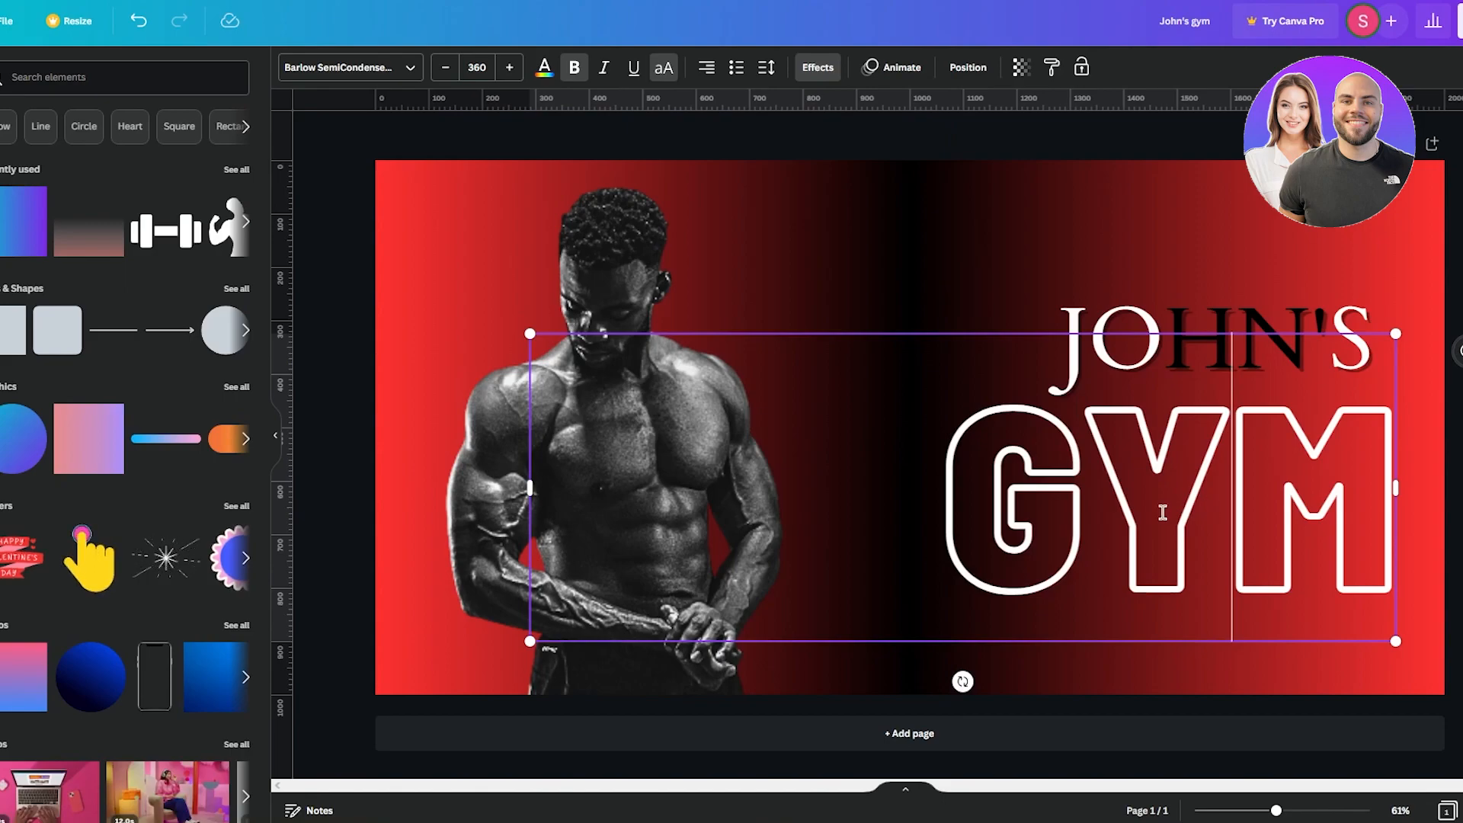
left_click_drag(1210, 510, 1105, 509)
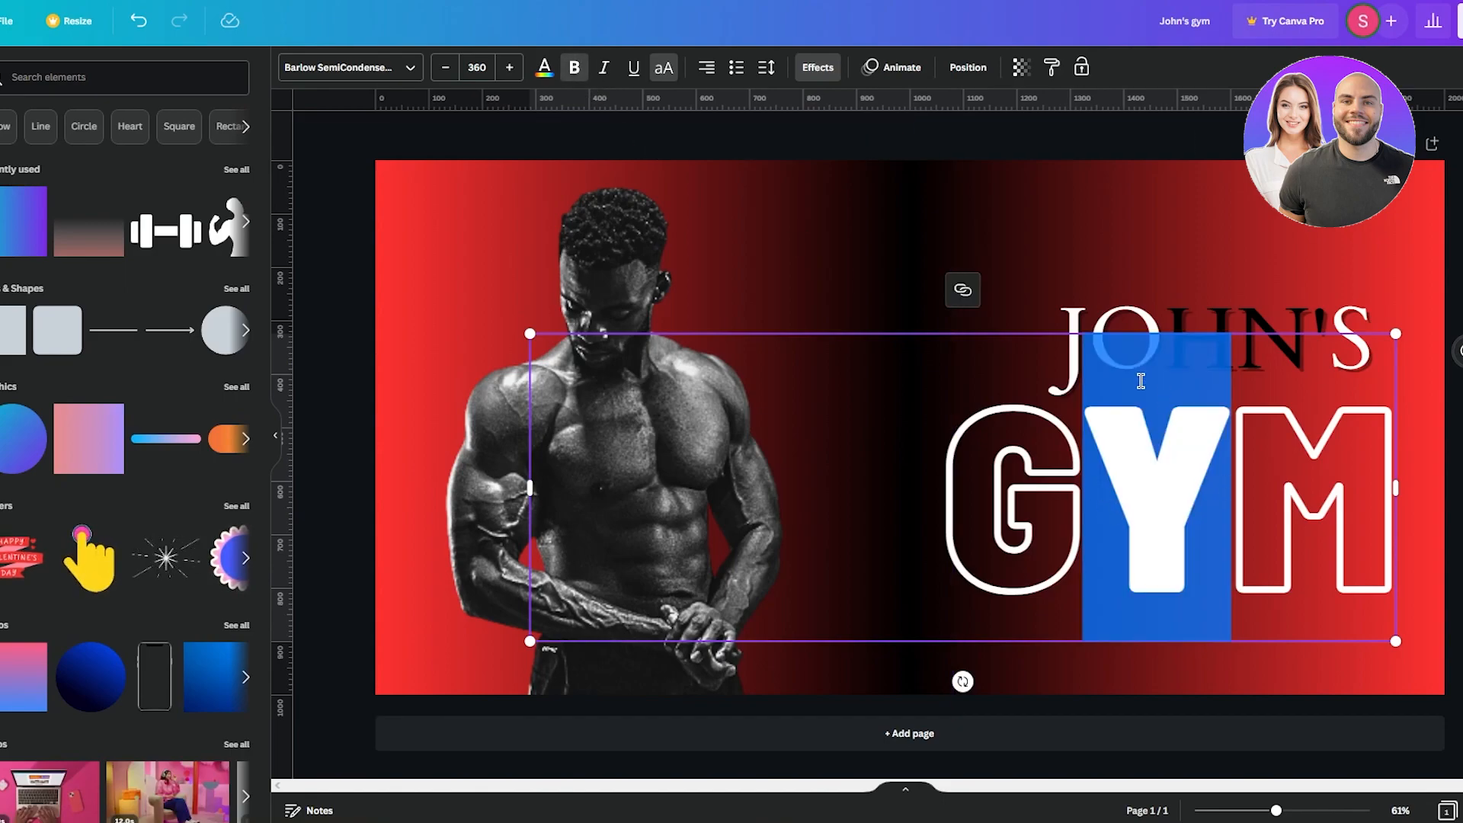
left_click(544, 67)
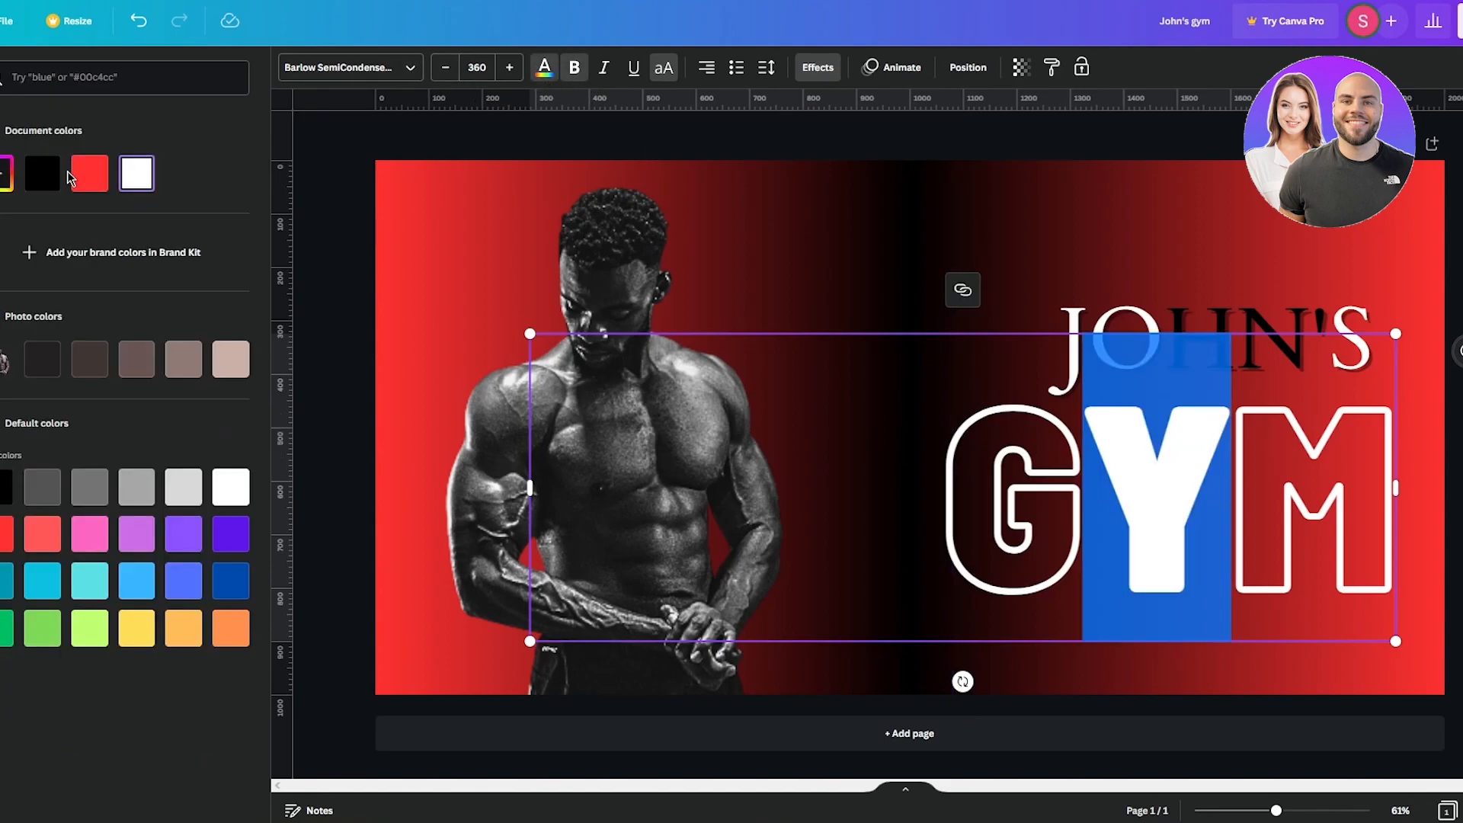
left_click(1439, 256)
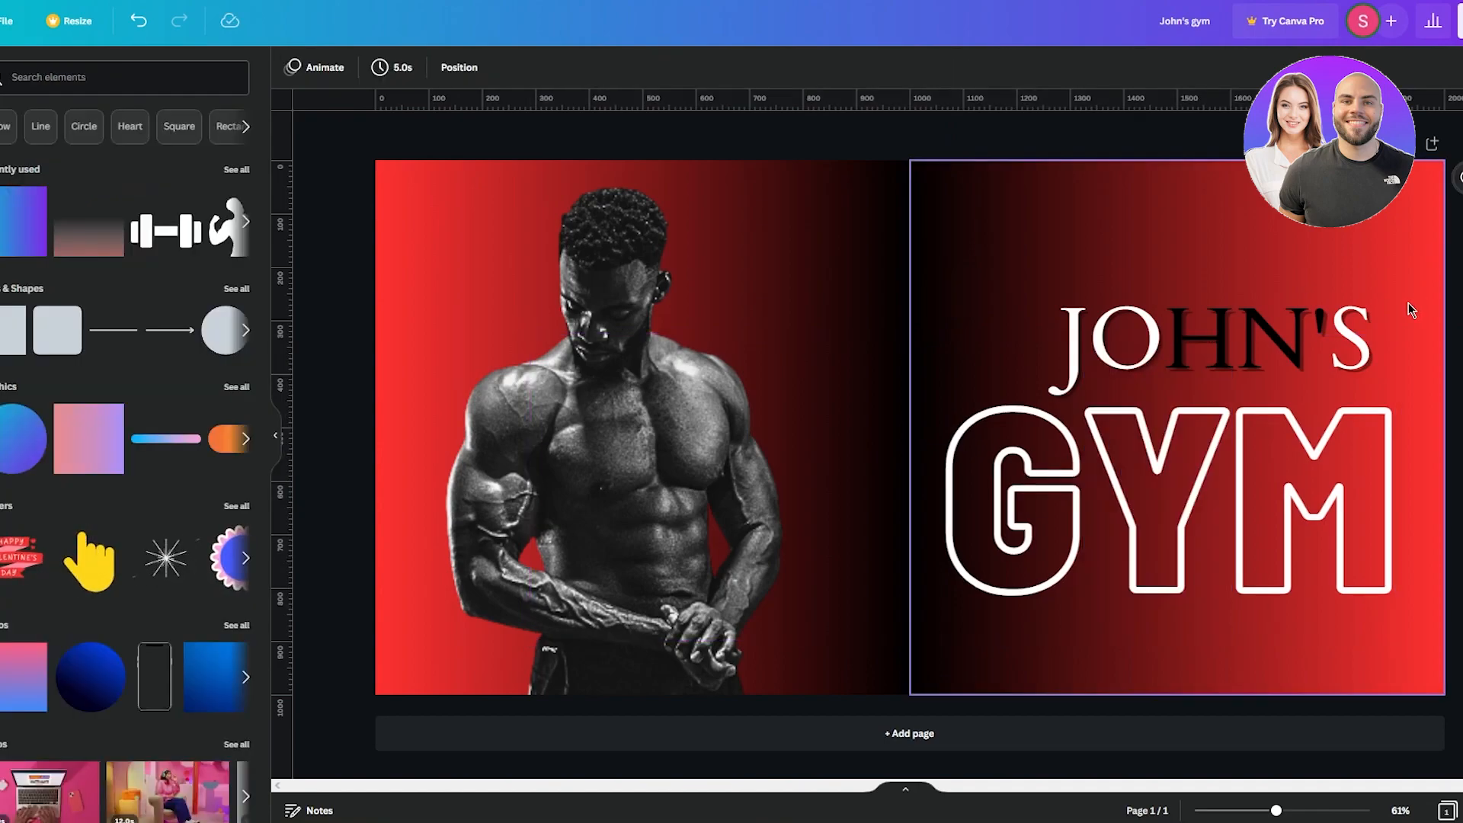
left_click(1218, 497)
double_click(1160, 488)
left_click(1118, 491)
left_click_drag(1218, 504, 1142, 501)
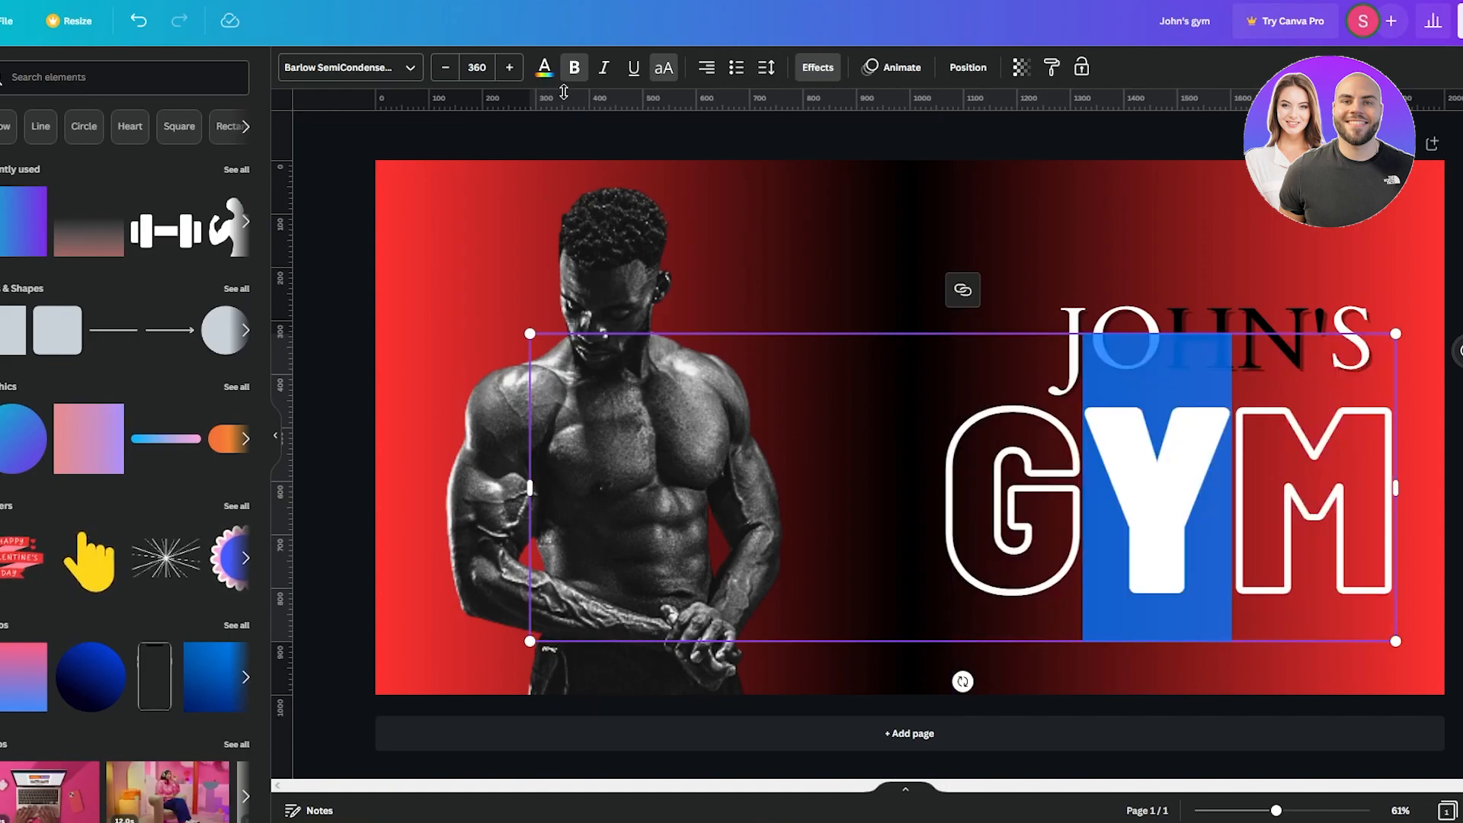
left_click(544, 67)
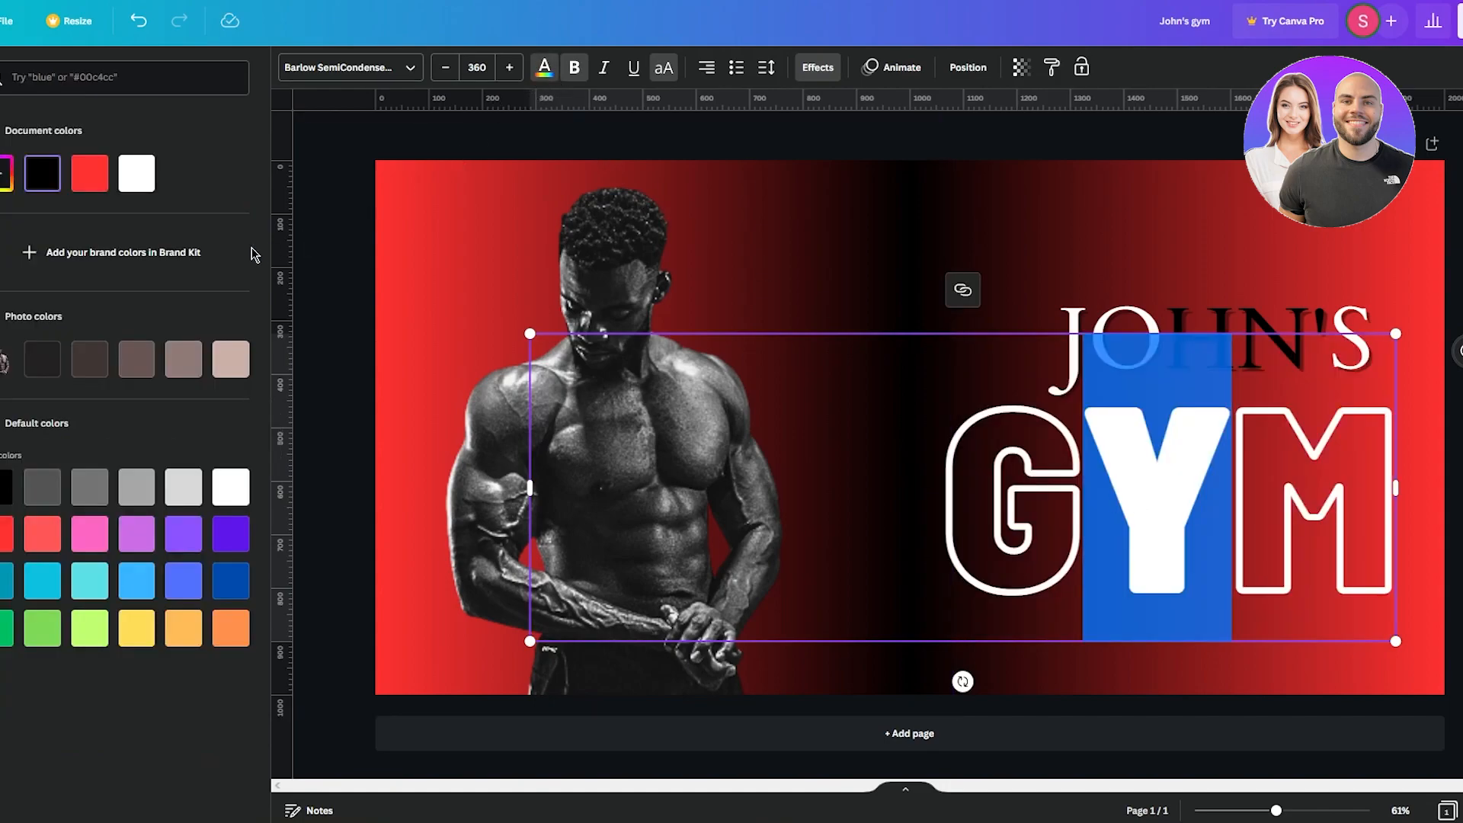
left_click(43, 176)
left_click(1334, 137)
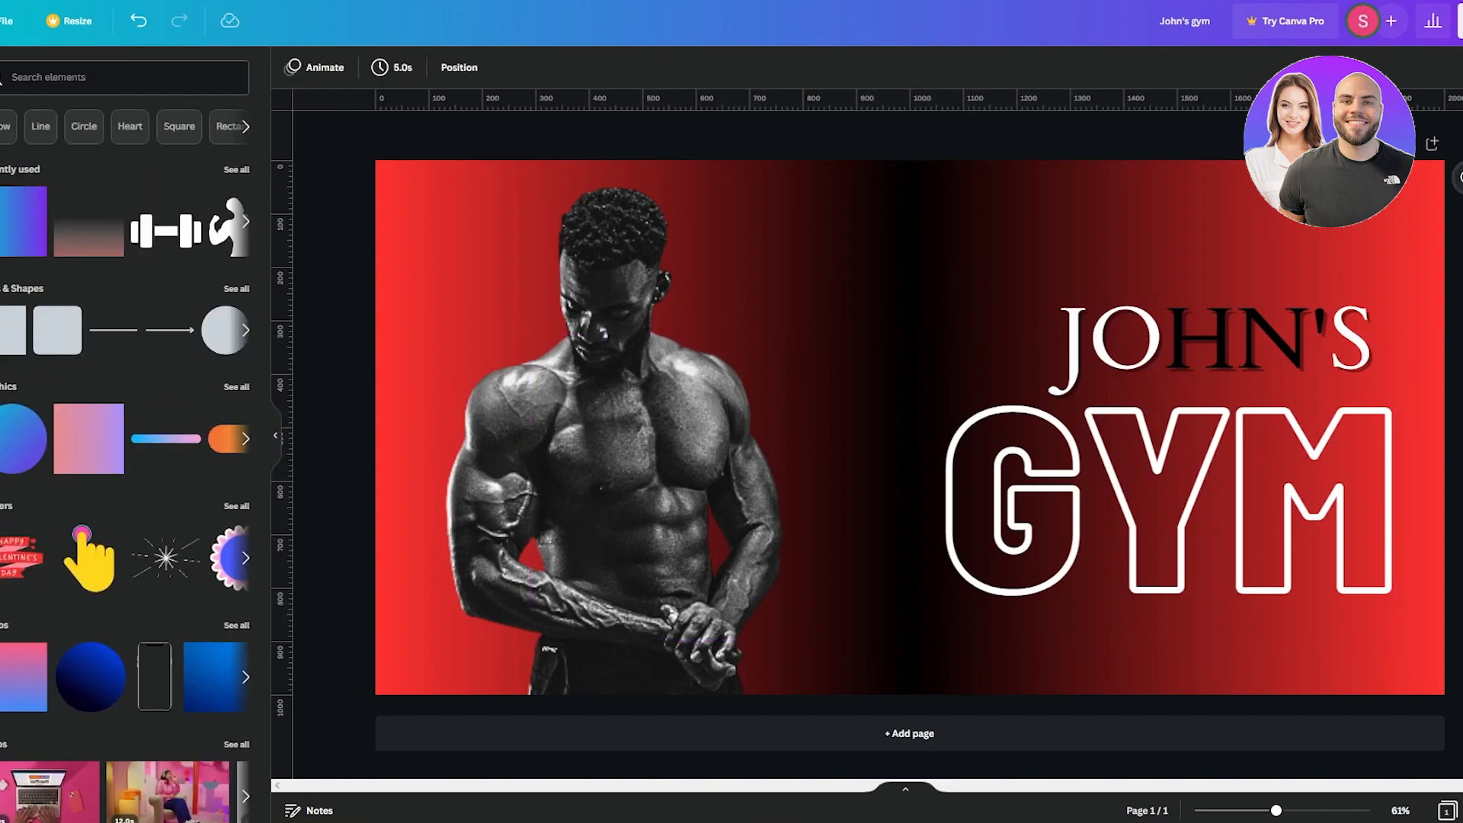
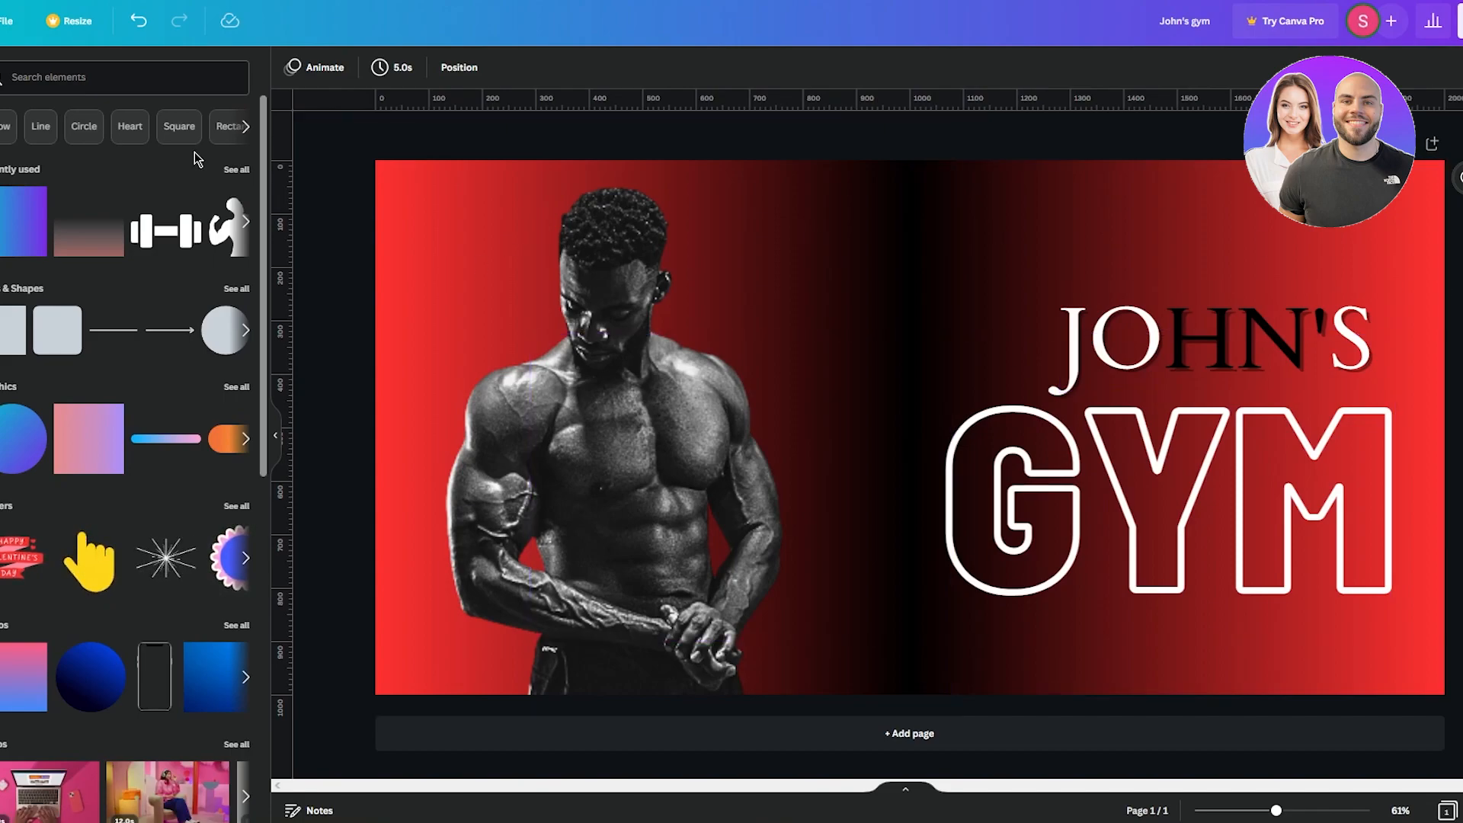
- Insert the recently used dumbbell graphic, shrink and tilt it diagonally, and place it in the page's upper-left corner
left_click(152, 227)
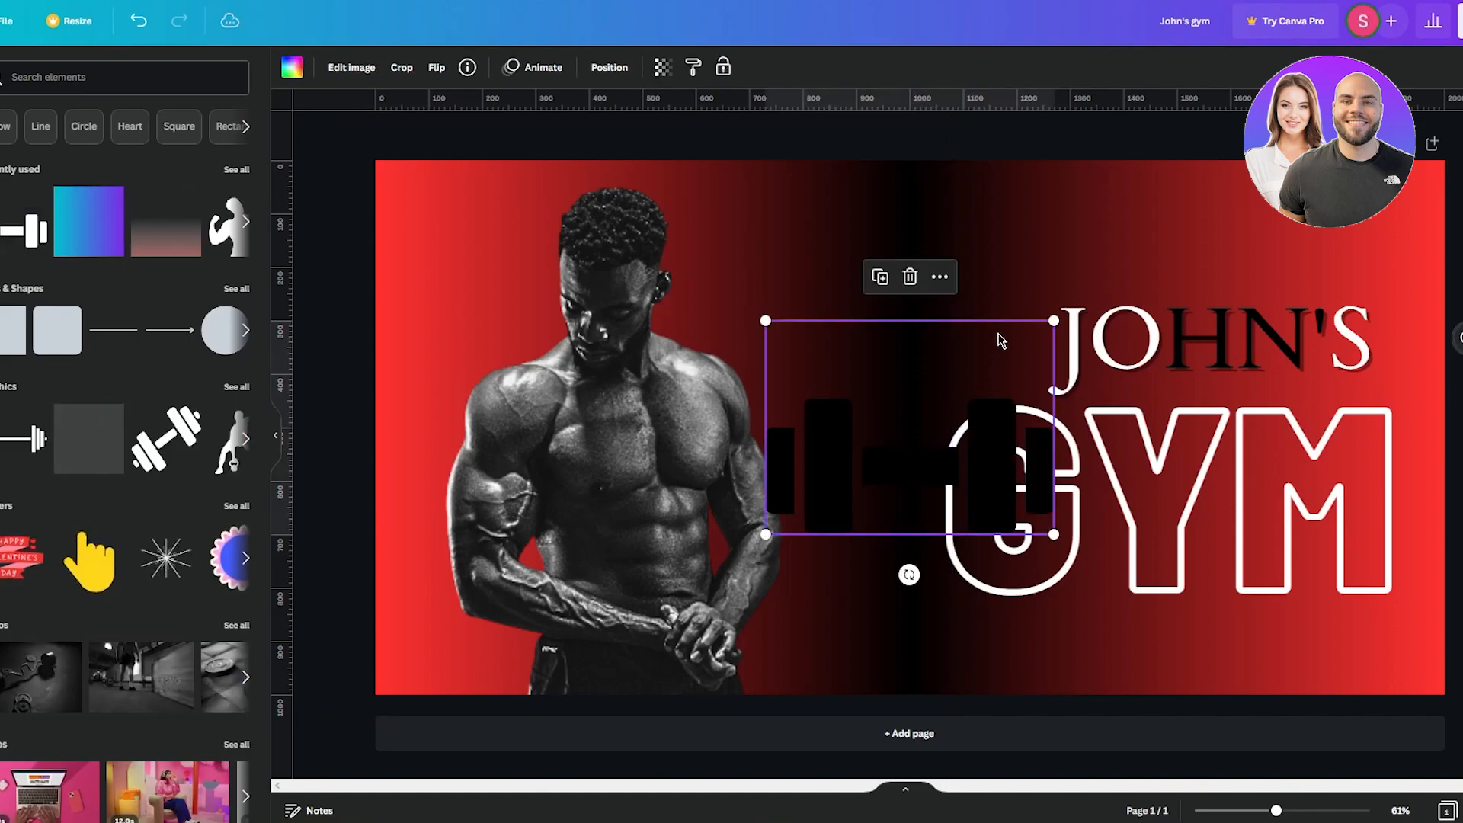
left_click_drag(1045, 317, 931, 408)
left_click_drag(886, 507, 511, 287)
left_click_drag(468, 350, 539, 320)
left_click_drag(517, 235, 490, 205)
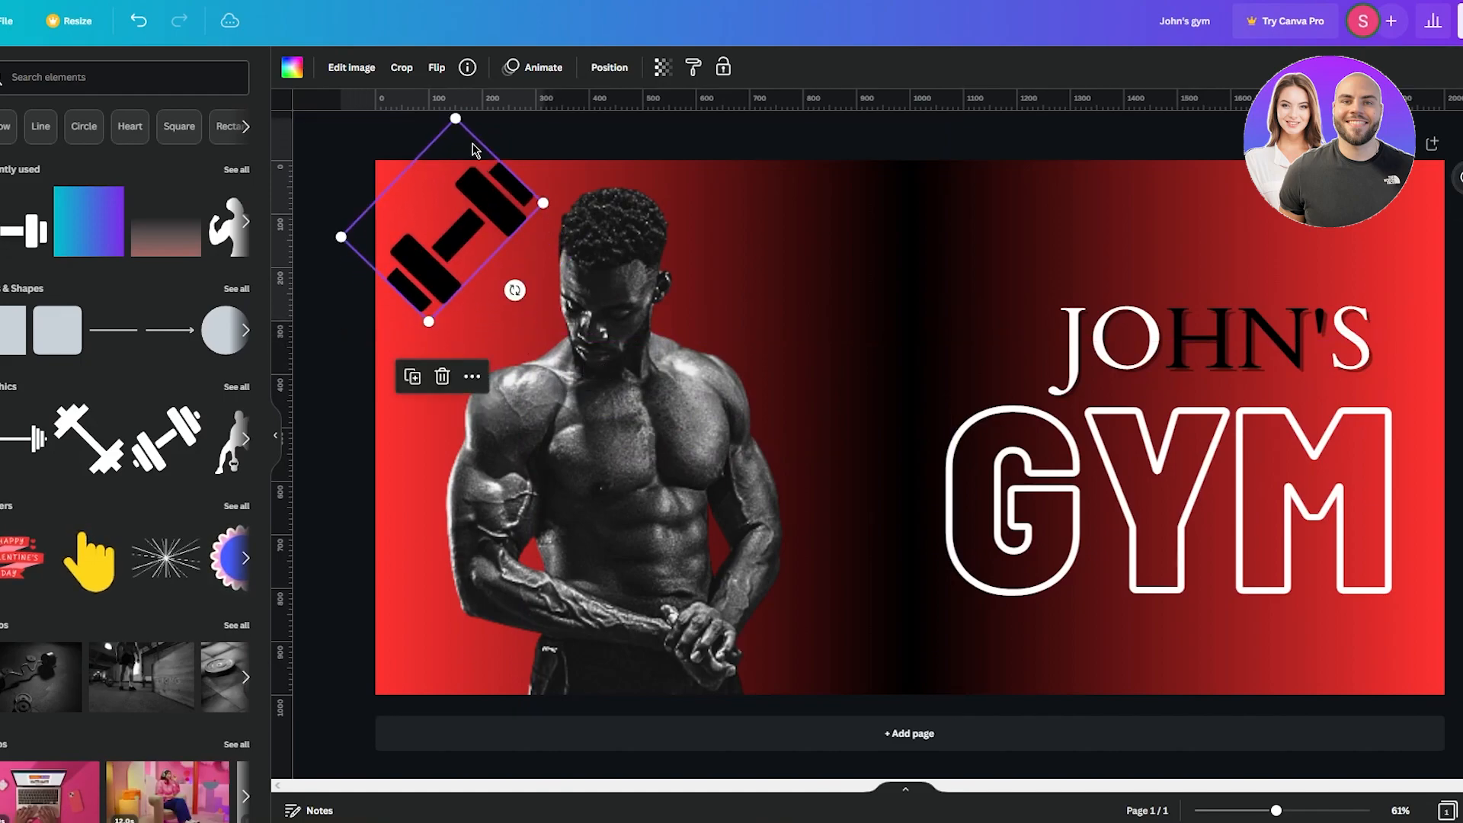
left_click_drag(458, 118, 442, 170)
left_click_drag(468, 238, 466, 189)
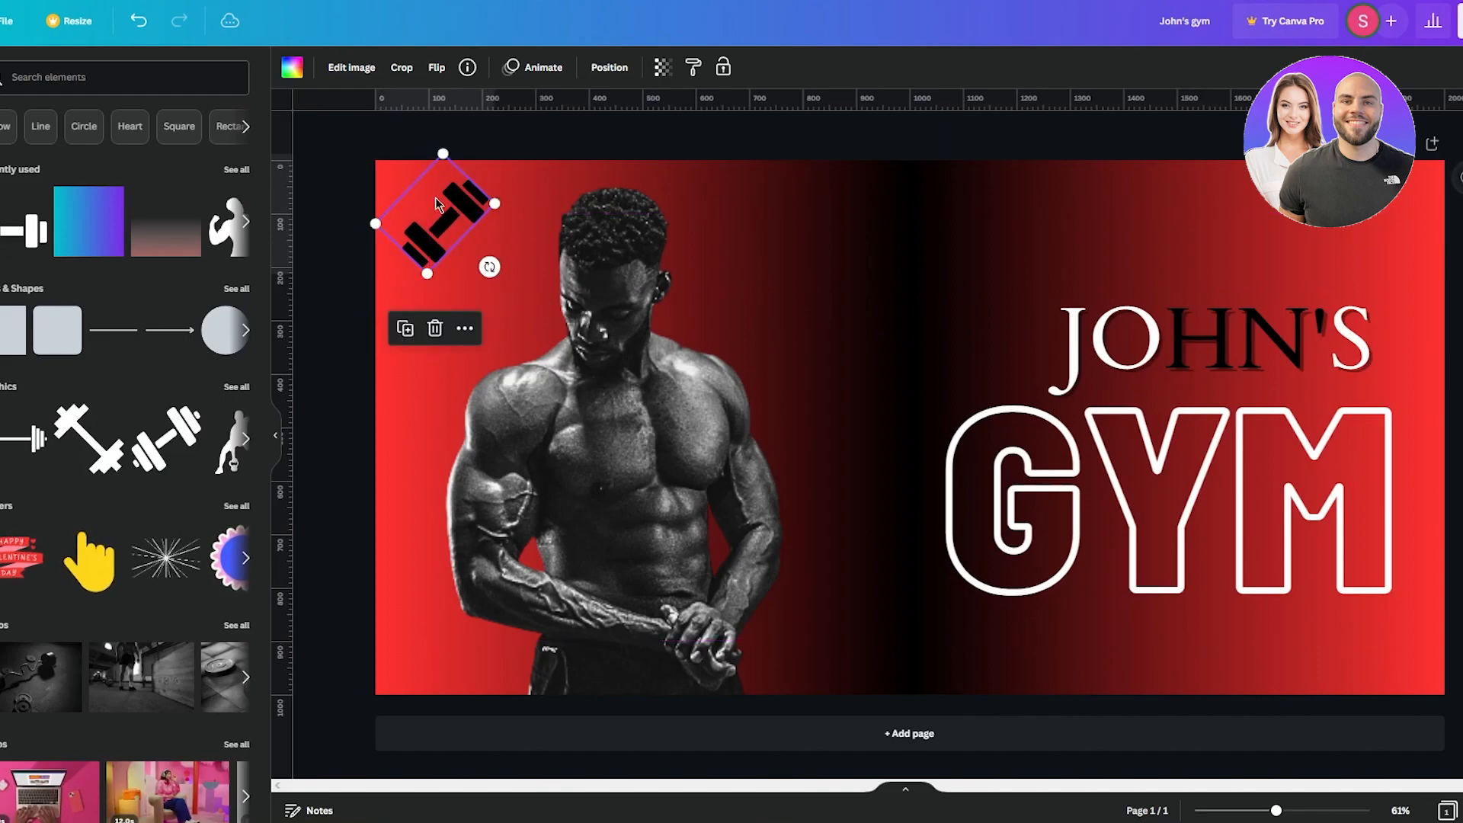
left_click(364, 198)
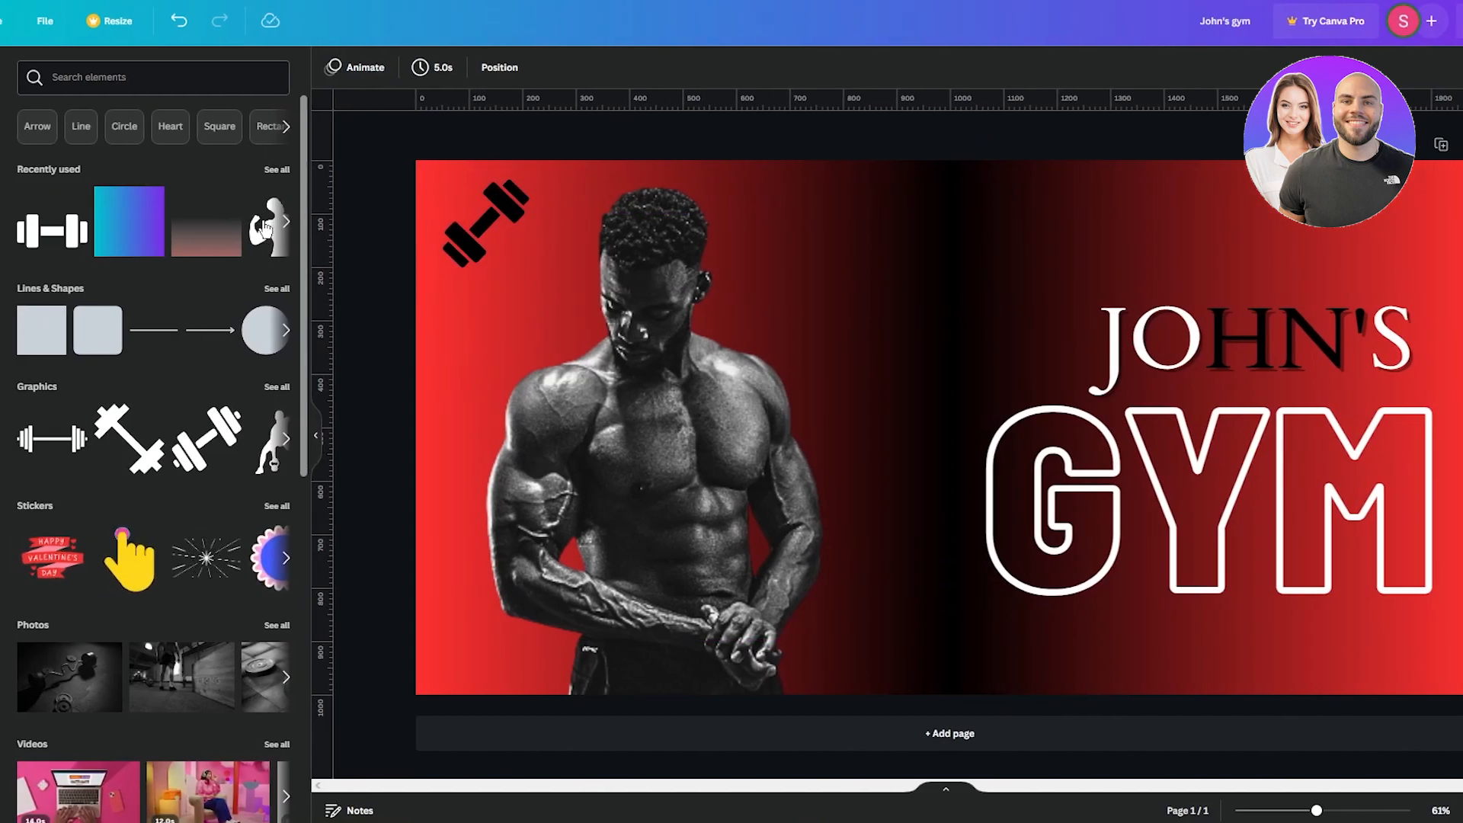
- Insert the recently used flexing bodybuilder silhouette, shrink it, and place it in the page's lower-right corner below "GYM"
left_click(228, 224)
left_click_drag(920, 428, 1237, 595)
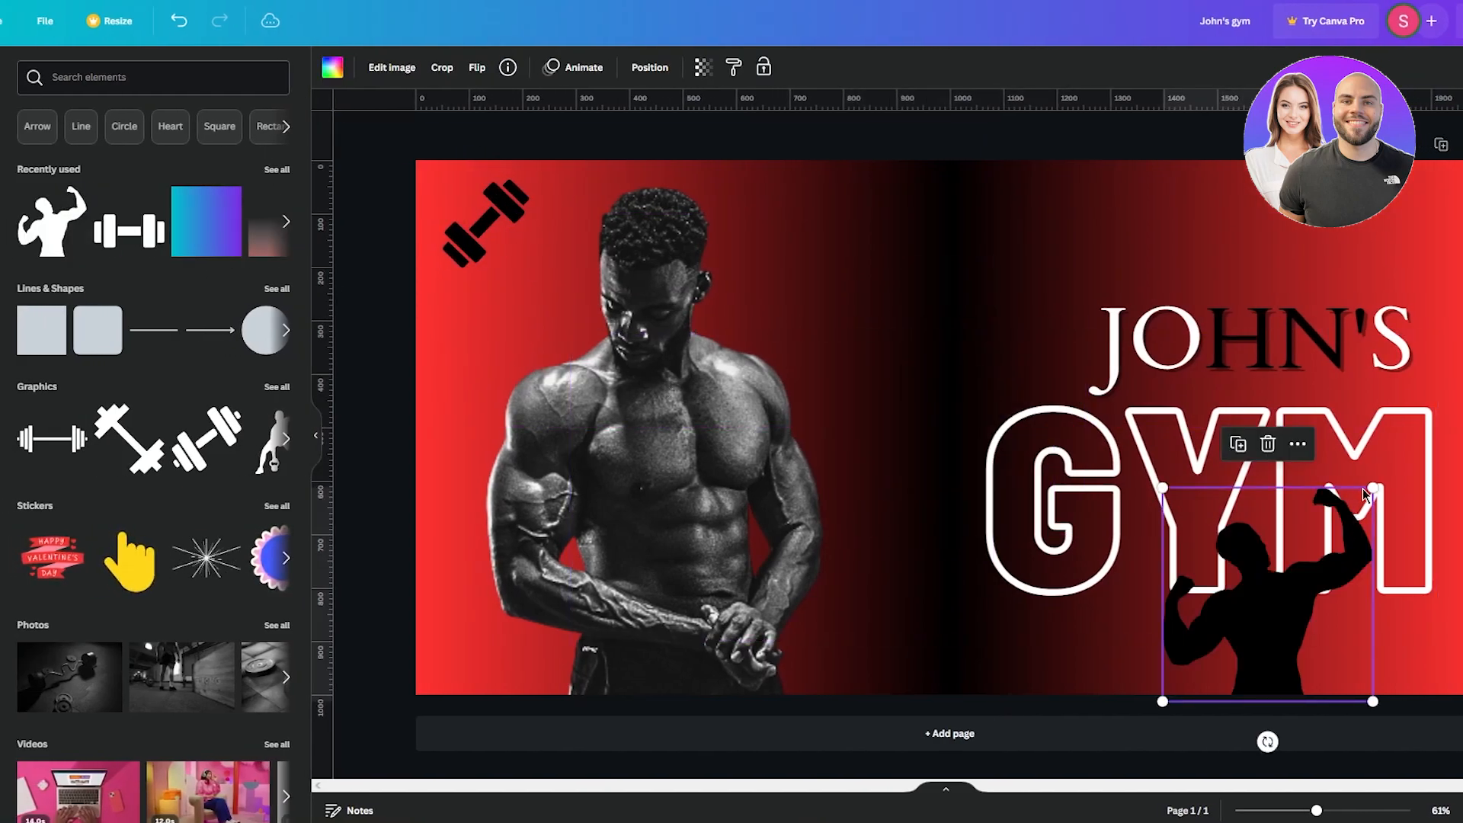
left_click_drag(1372, 489, 1252, 611)
left_click_drag(1203, 673, 1408, 657)
left_click(1412, 706)
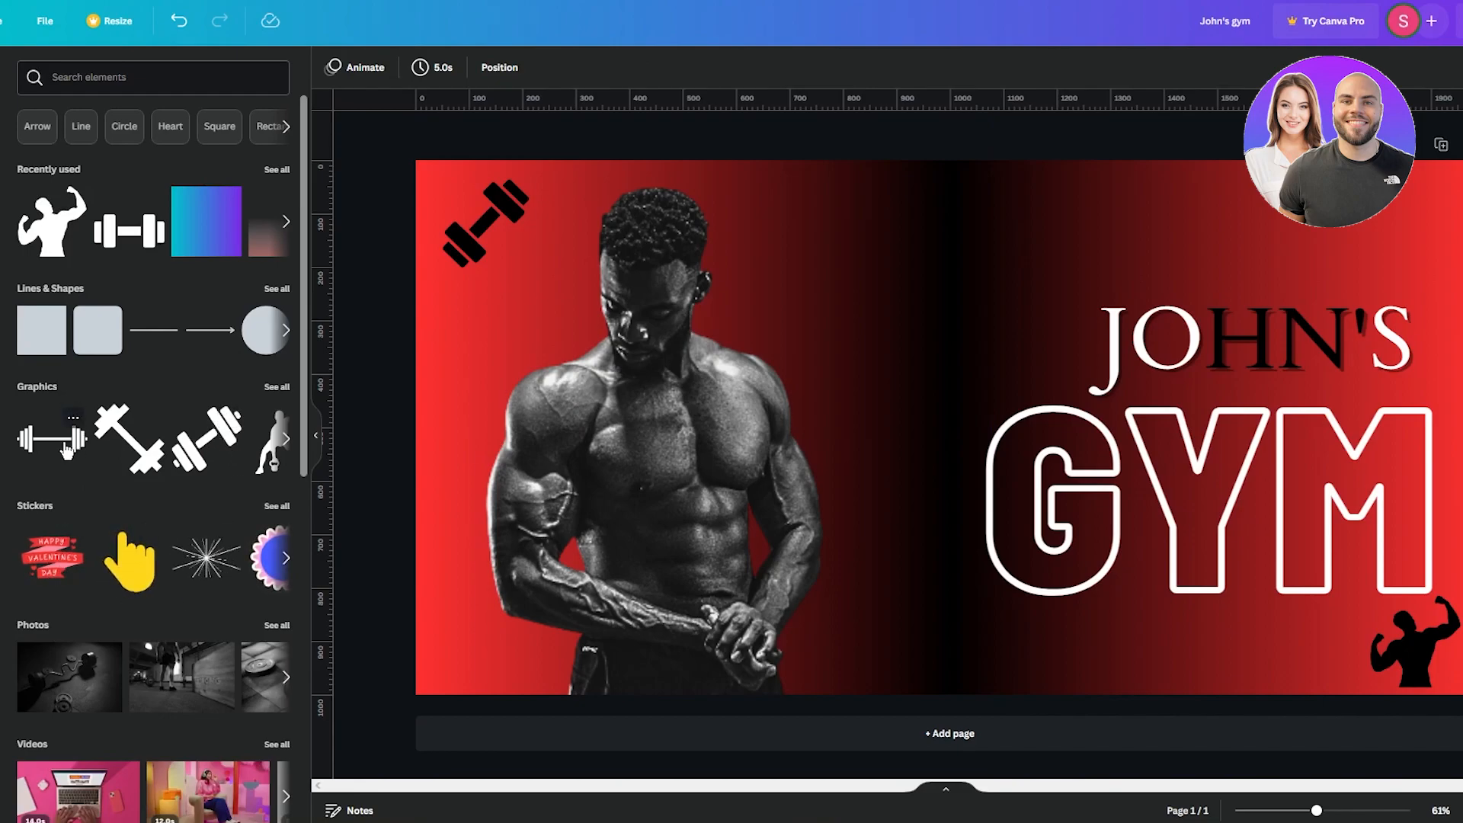
- Insert the kettlebell exercise silhouette, shrink it, and place it below "GYM" to the left of the flexing silhouette
left_click(271, 441)
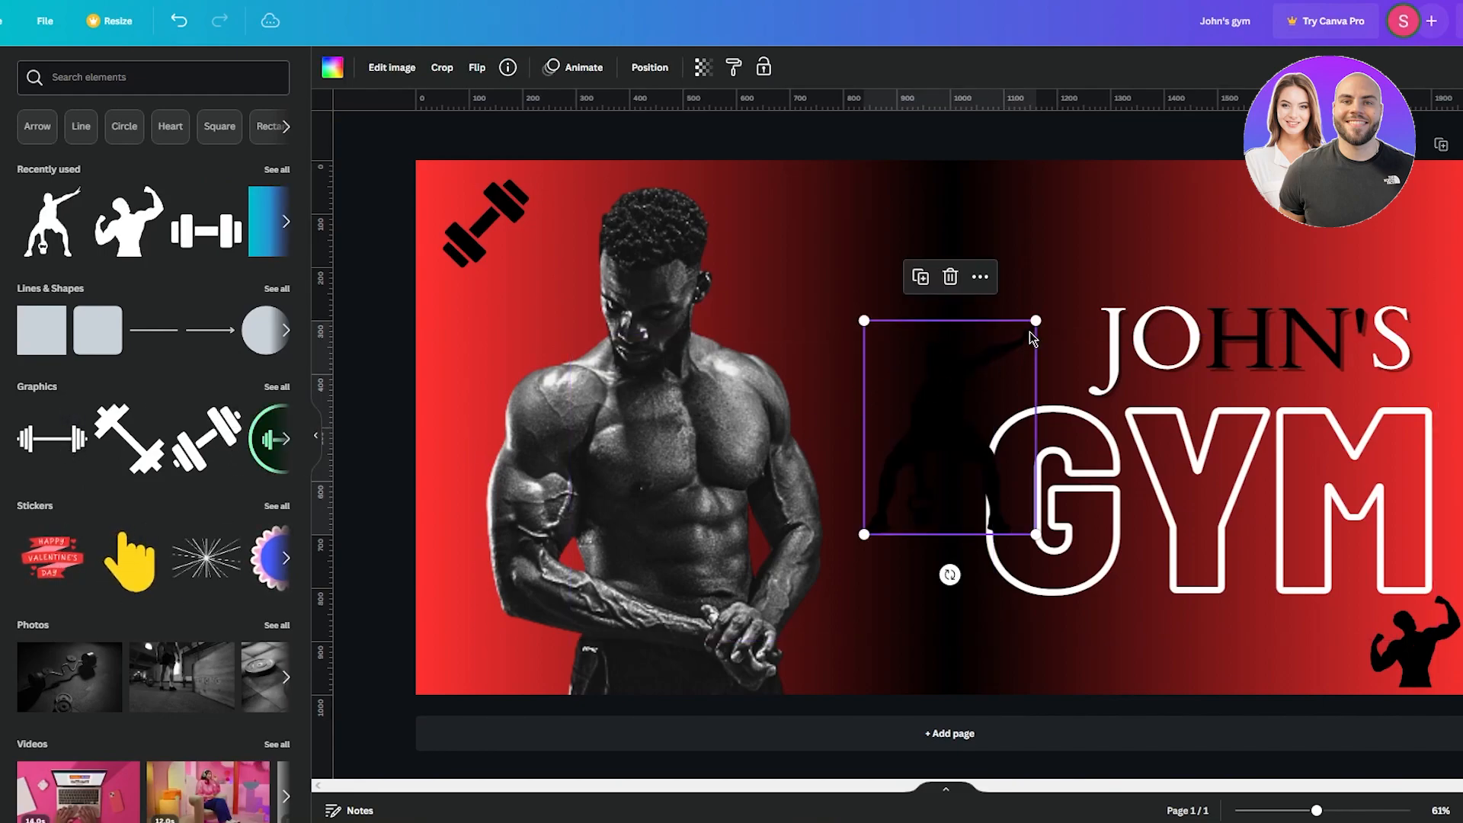
left_click_drag(1036, 321, 1271, 636)
left_click(1459, 707)
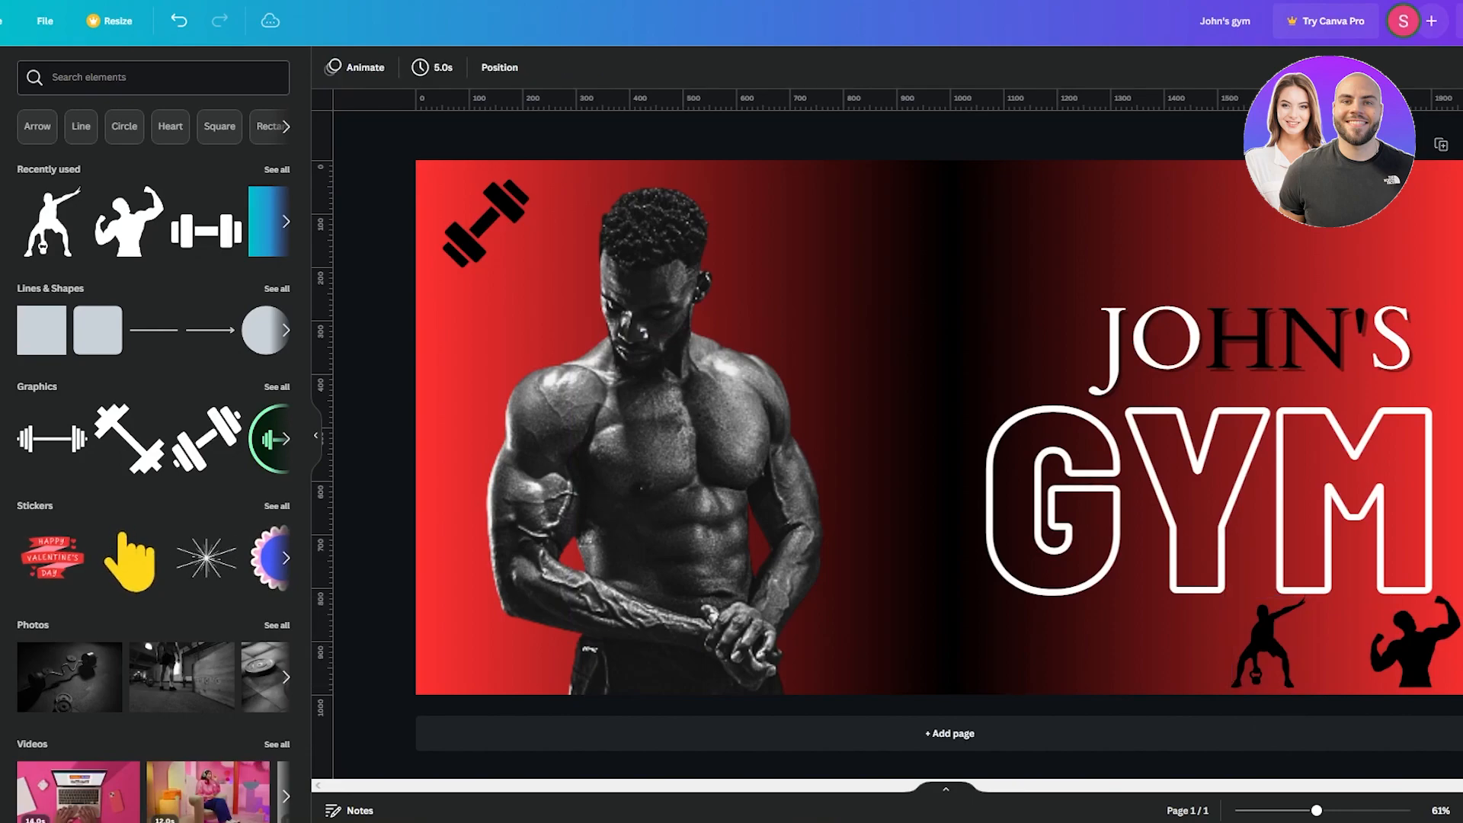
- Insert the silhouette of a person lifting two dumbbells, shrink it, and place it in the page's lower-left corner
left_click(286, 444)
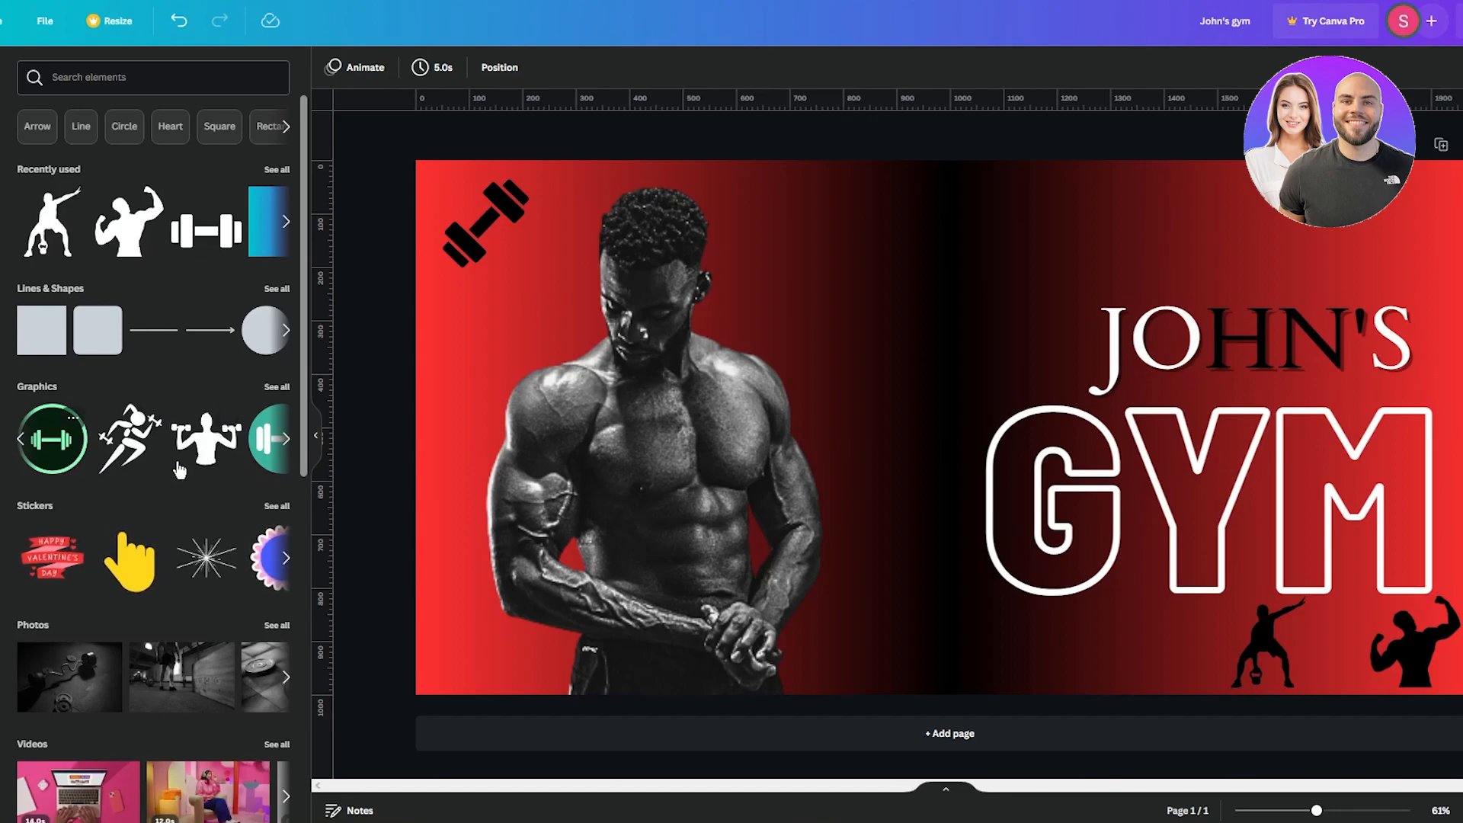
left_click(225, 455)
left_click_drag(945, 446, 466, 606)
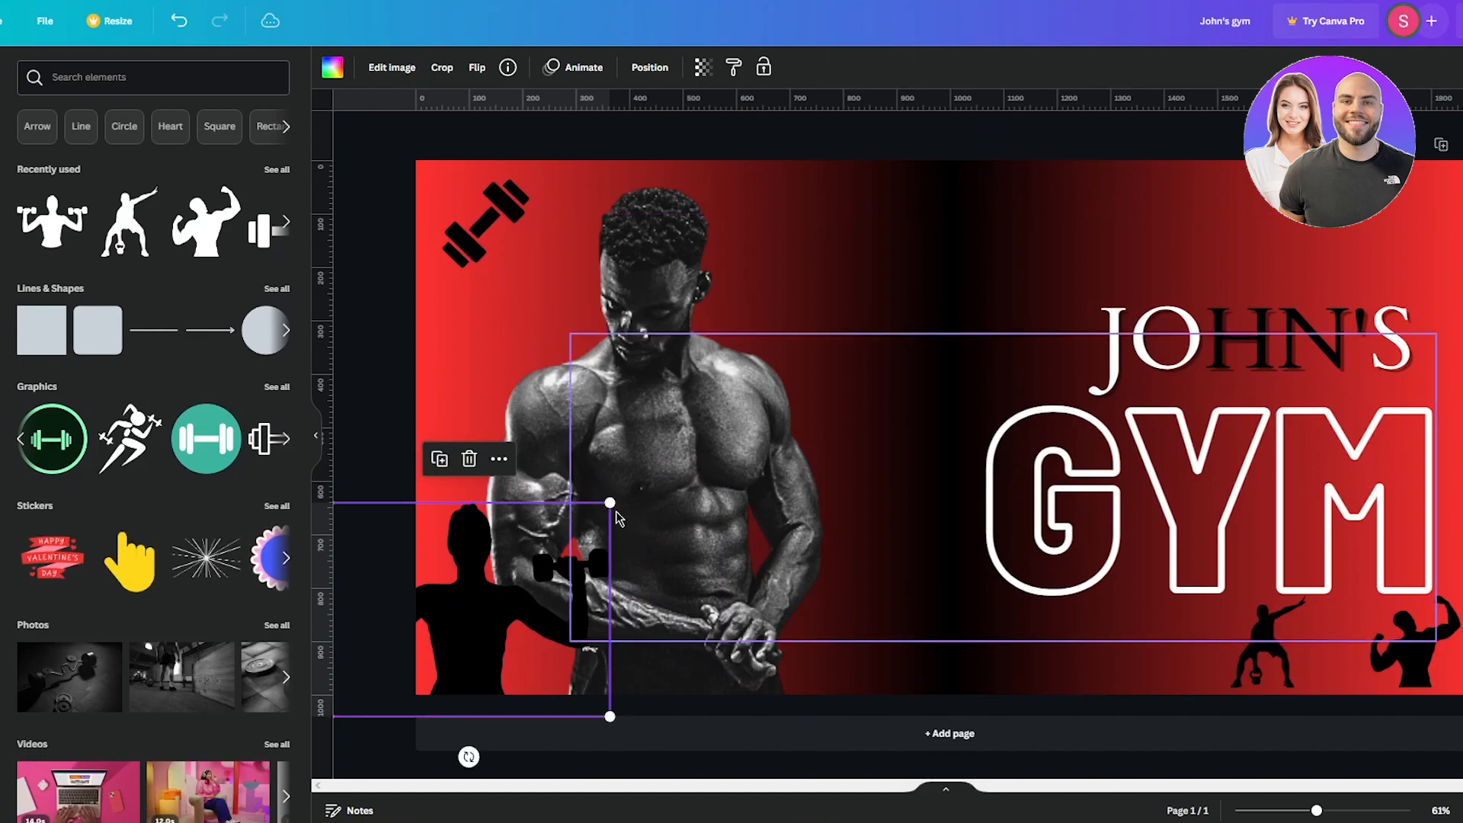
left_click_drag(608, 503, 478, 654)
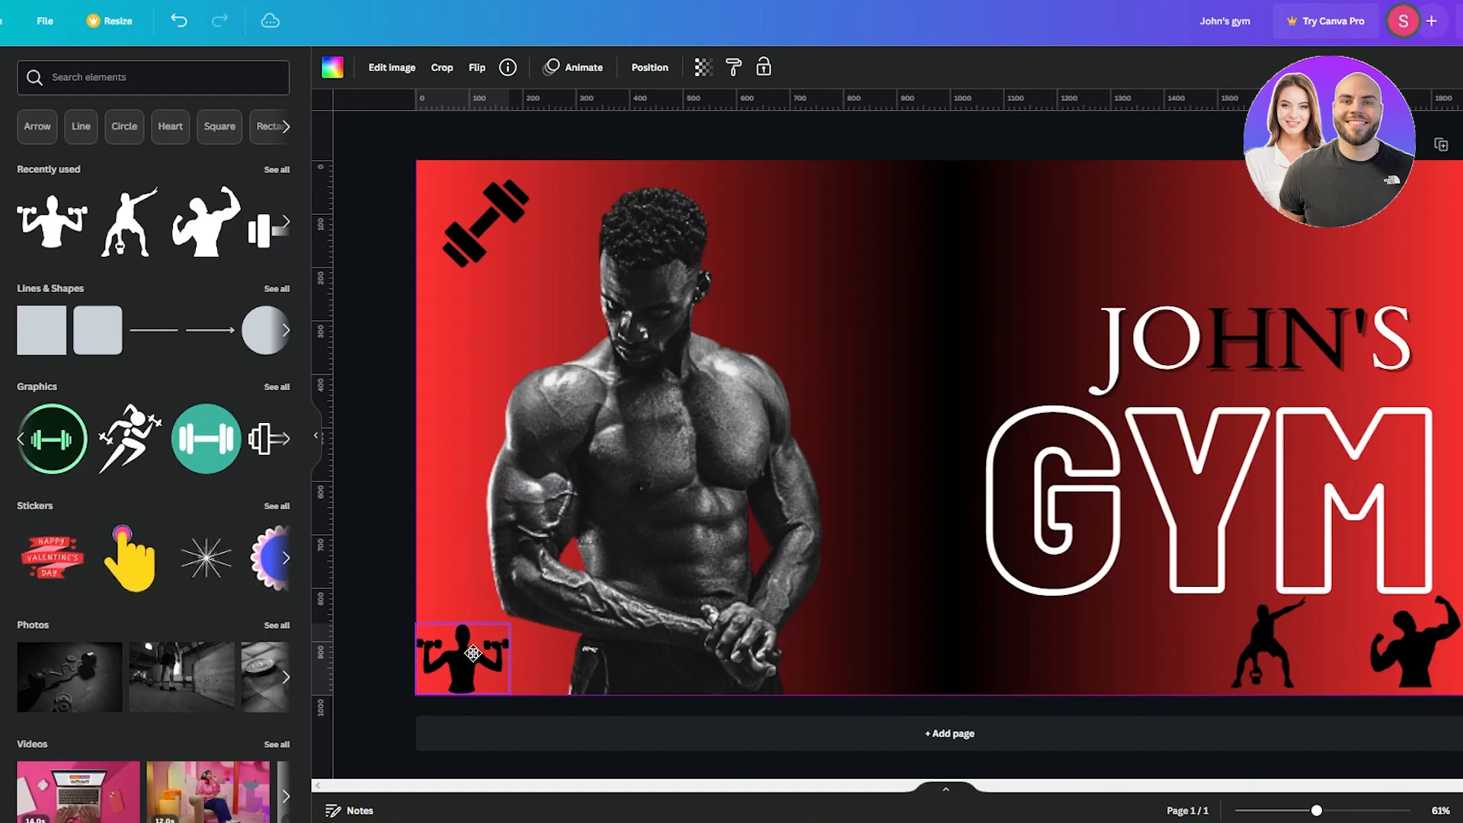
left_click(395, 566)
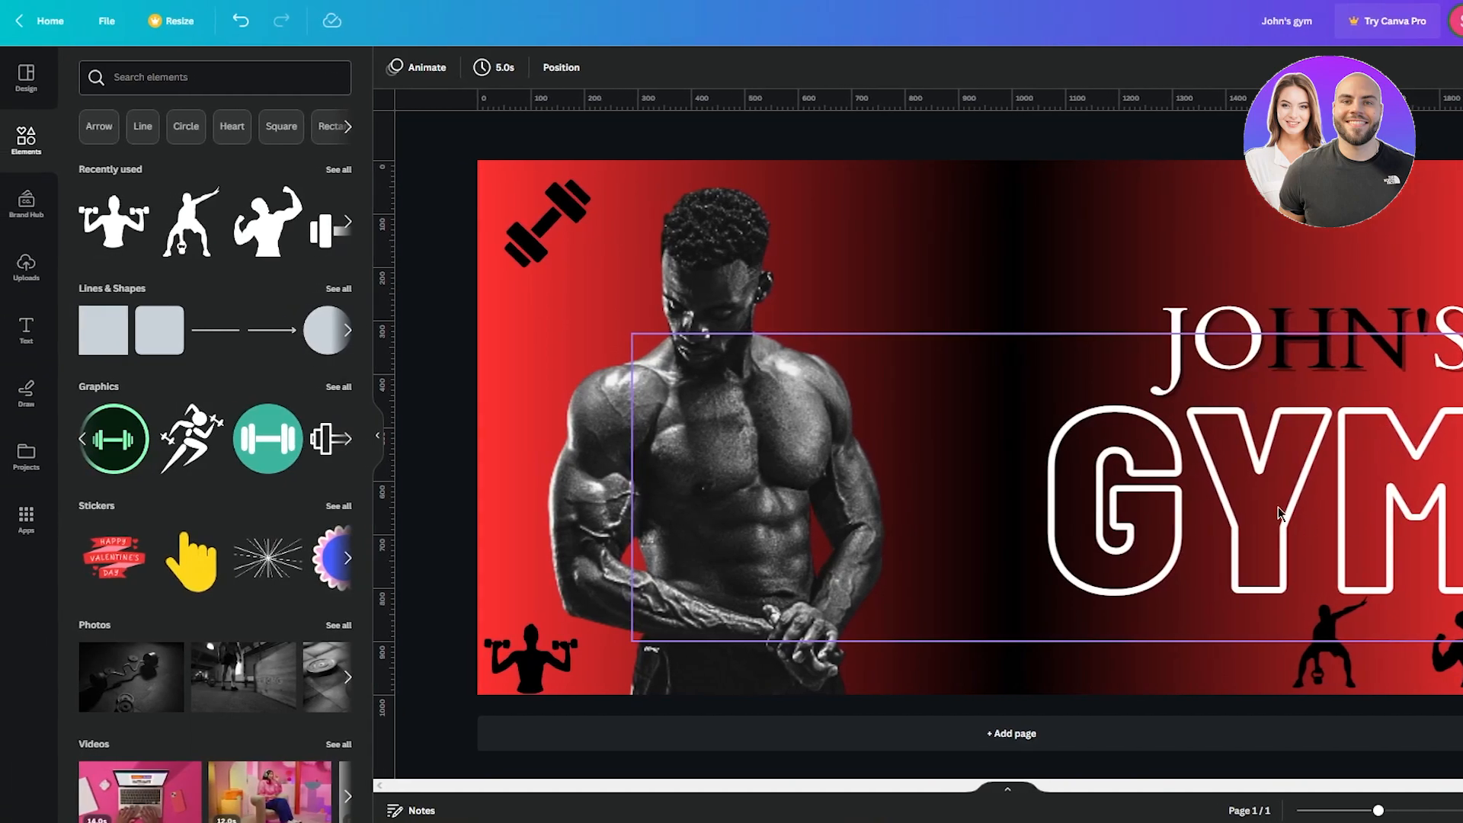
- Insert the "Save the Date" script text combination and delete the small lines beneath its heading
left_click(26, 329)
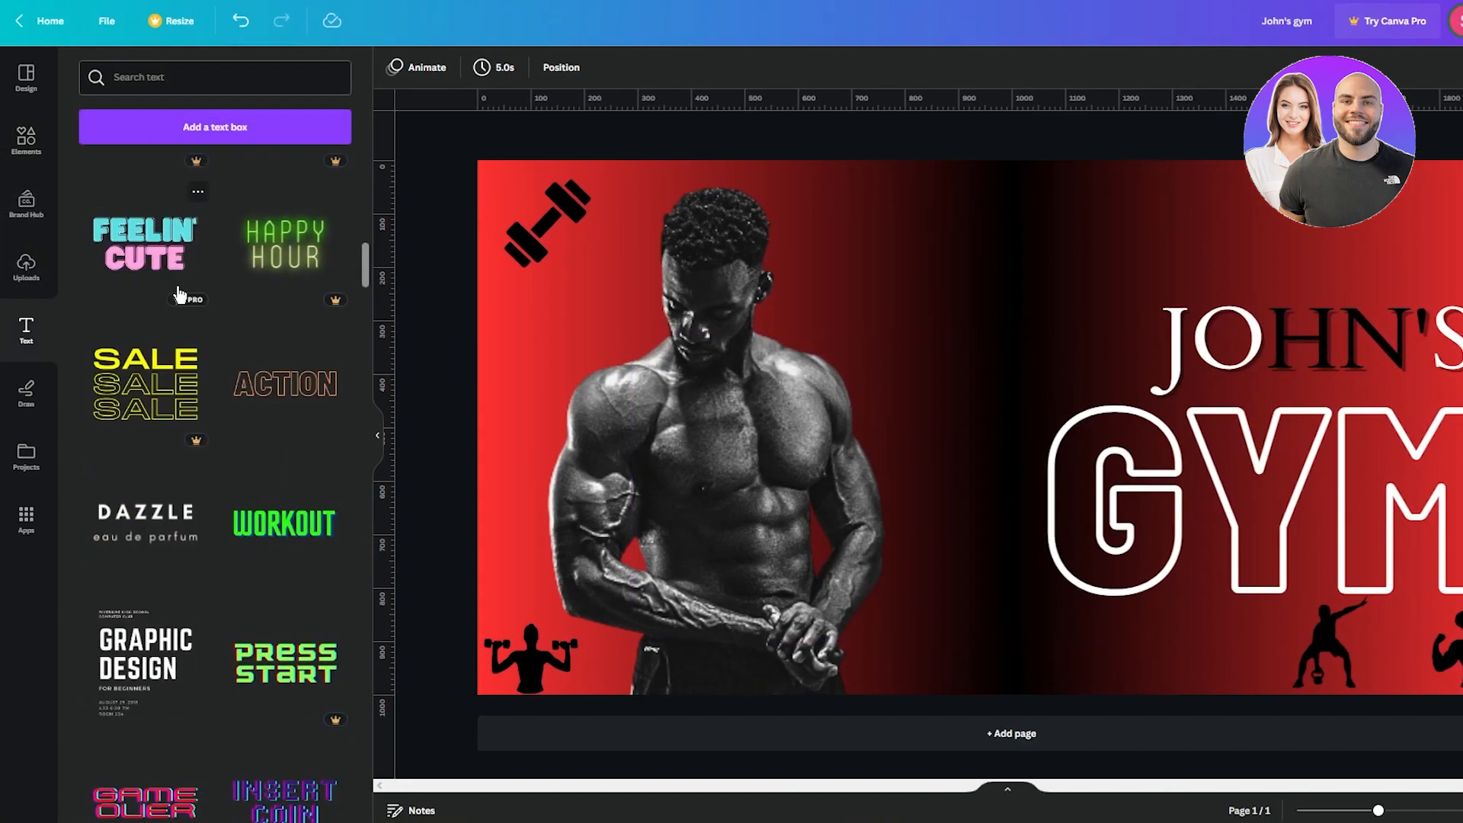
scroll(172, 326, "down", 10)
scroll(172, 326, "down", 6)
scroll(182, 327, "up", 5)
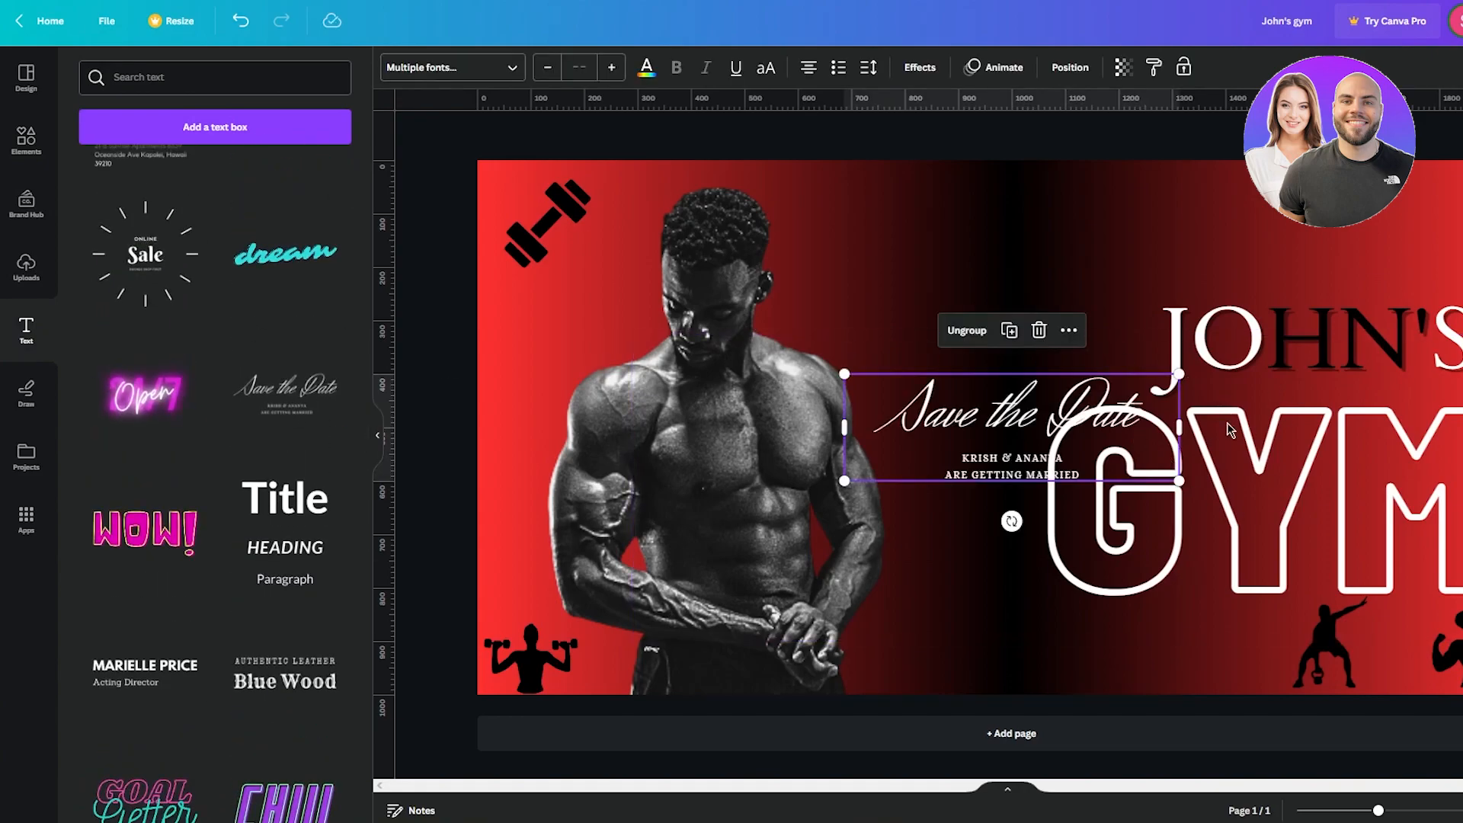
left_click(1010, 462)
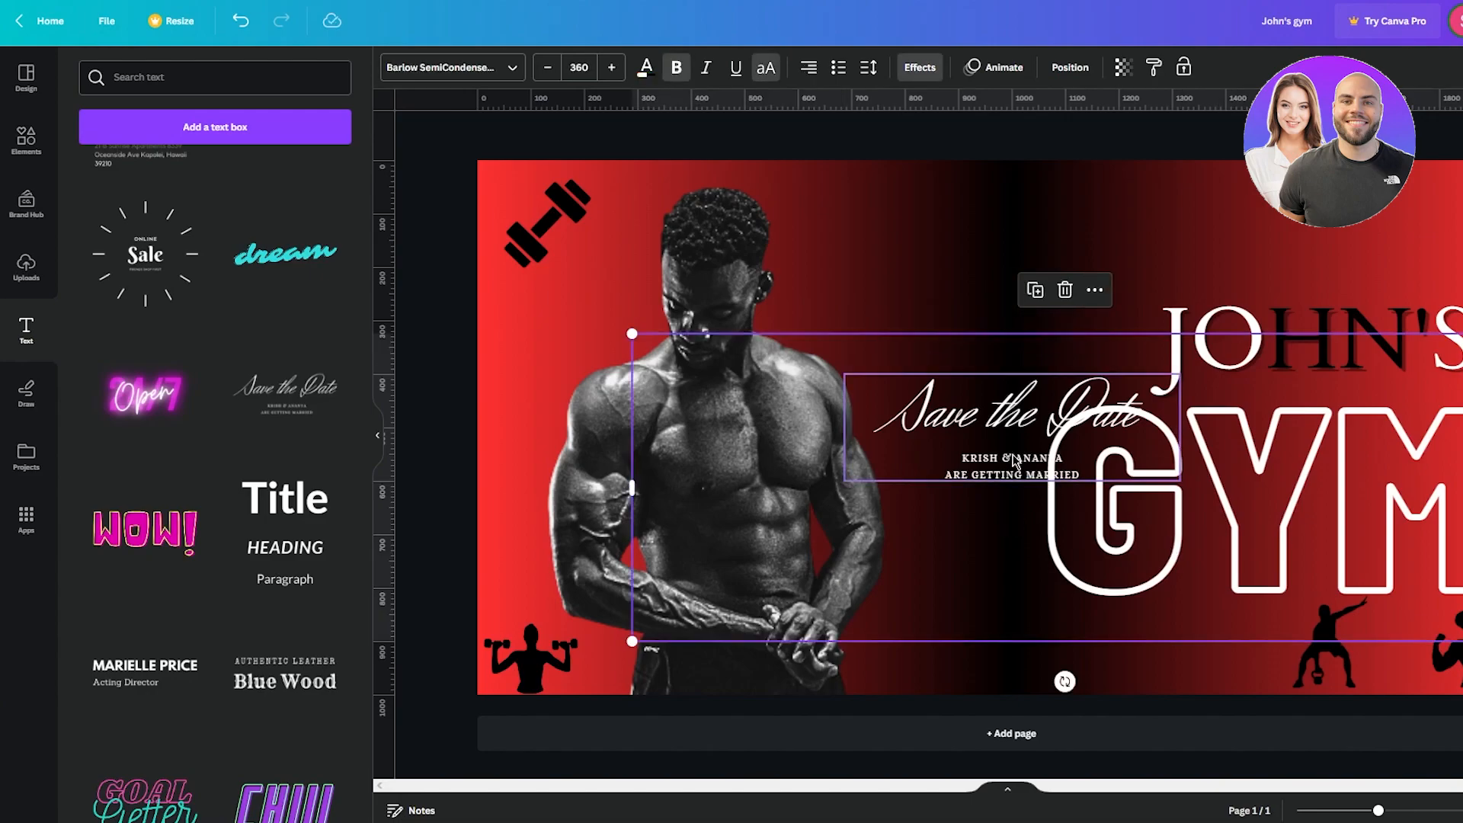
key("Delete")
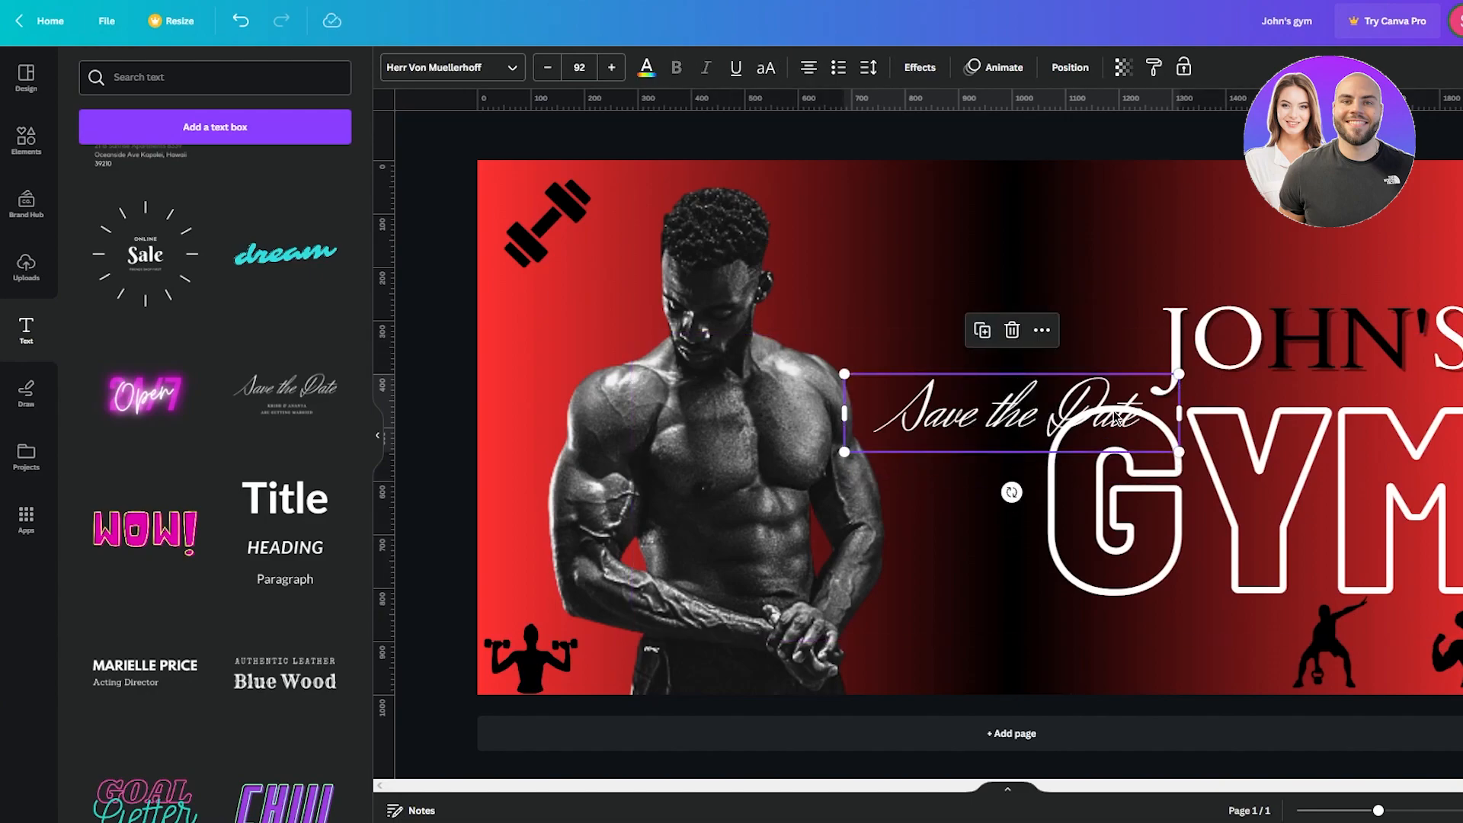
- Replace the script heading with "John" and place it between "JOHN'S" and "GYM", overlapping both words
double_click(1115, 416)
type("John")
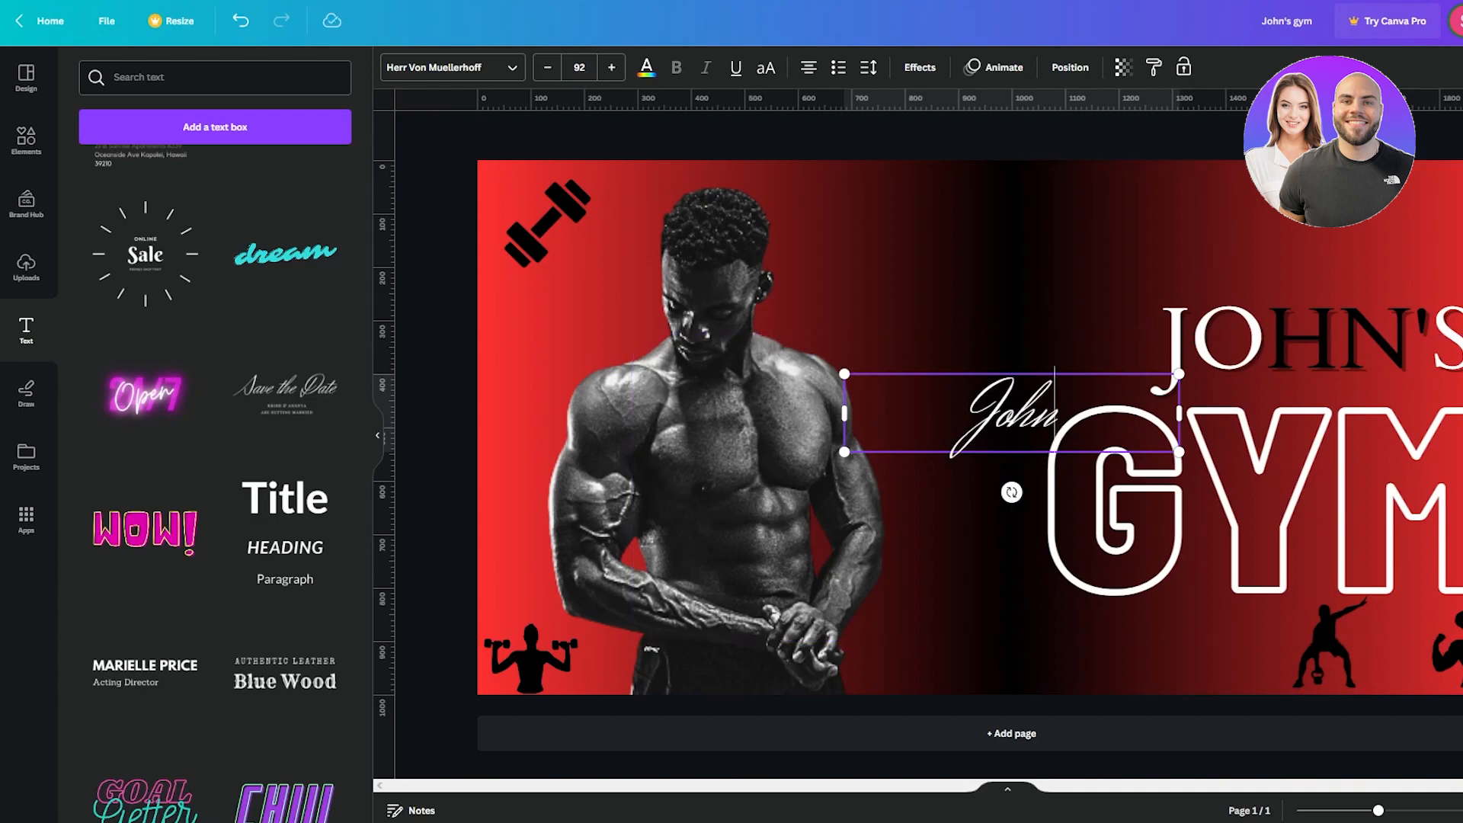
left_click(958, 138)
left_click_drag(989, 431, 1265, 403)
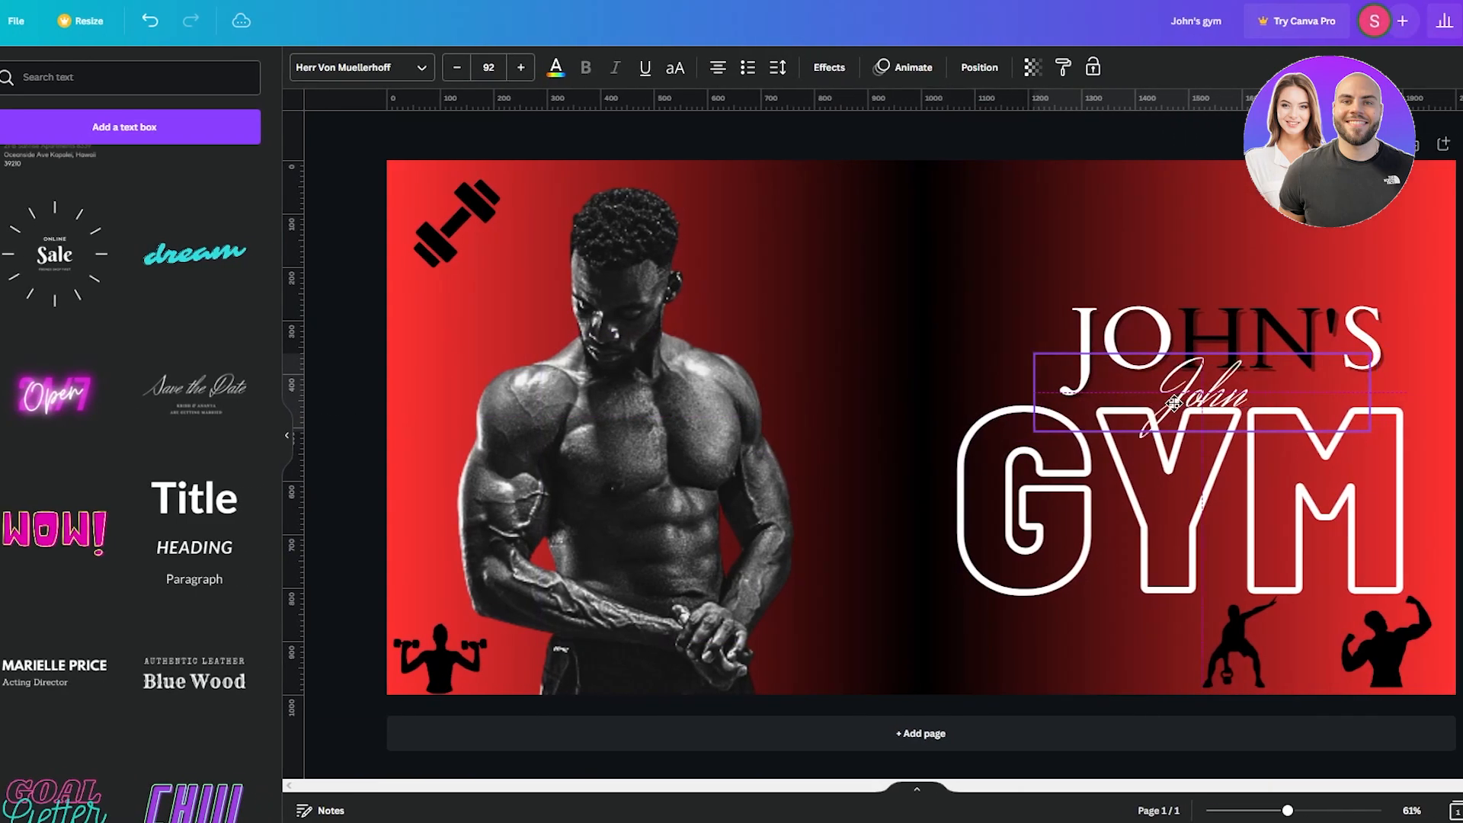
left_click(1460, 316)
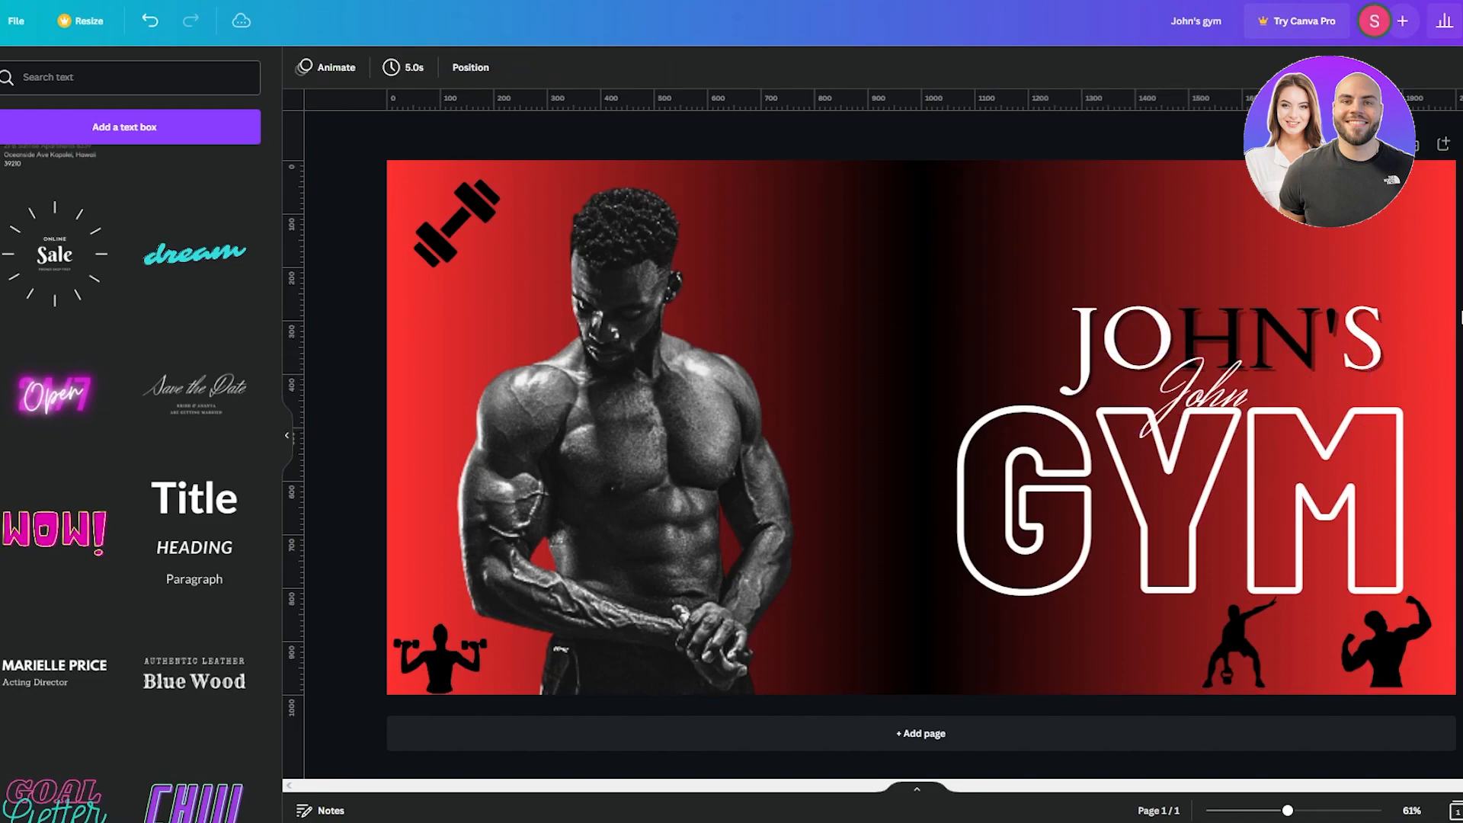
- Send the script "John" text one layer backward
right_click(1193, 385)
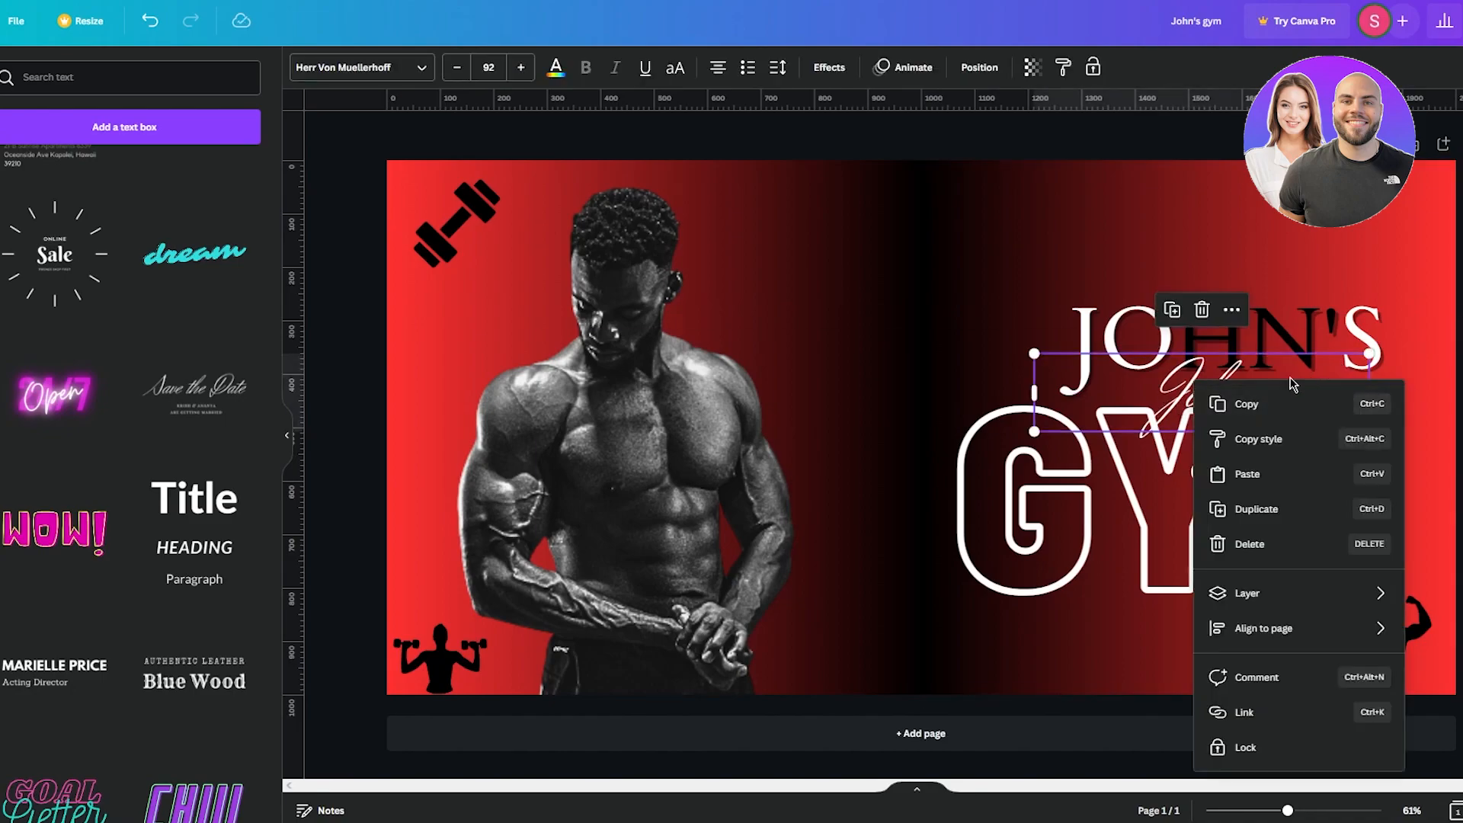
left_click(906, 67)
left_click(971, 68)
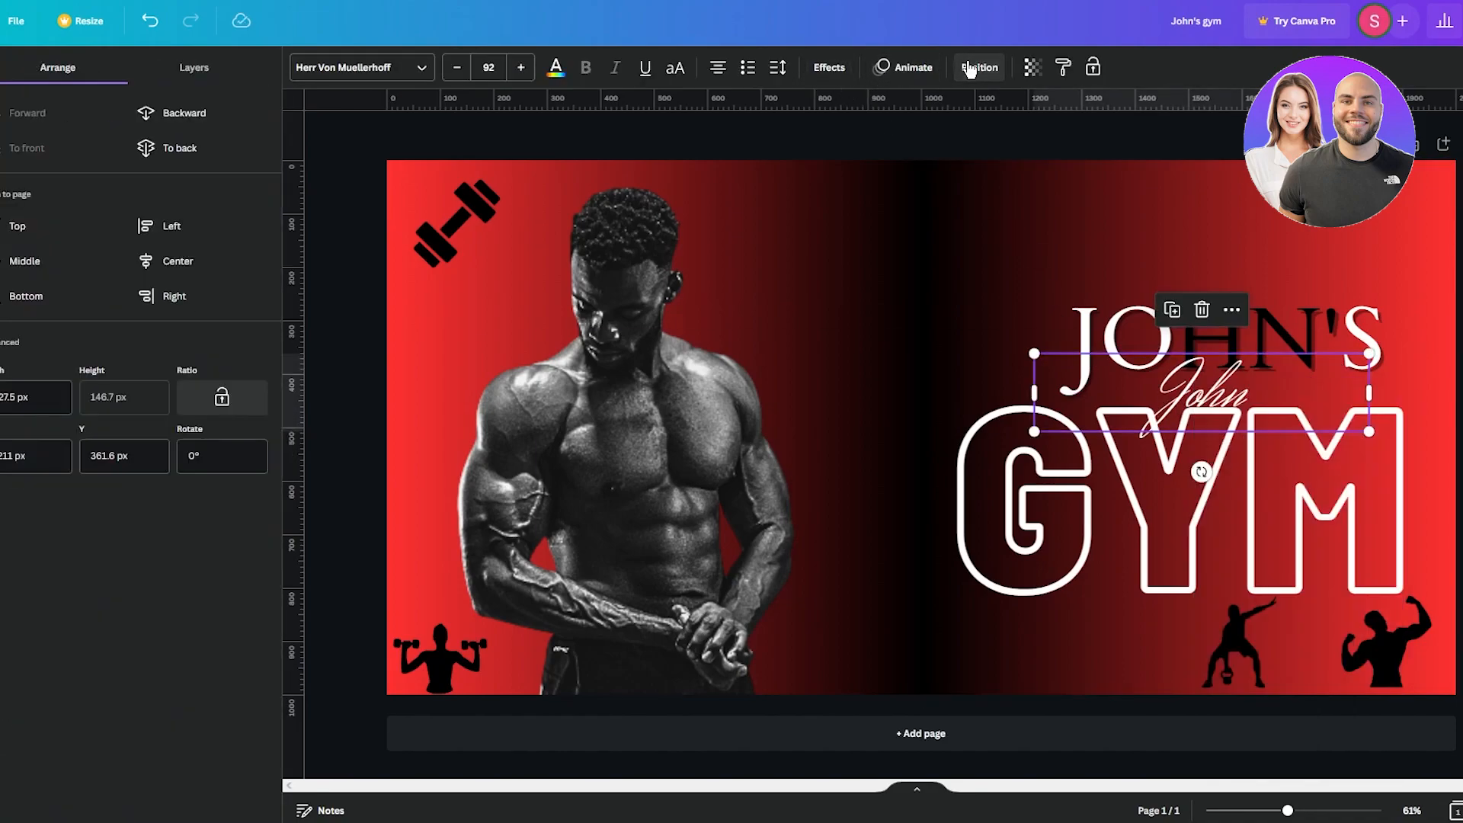
left_click(174, 111)
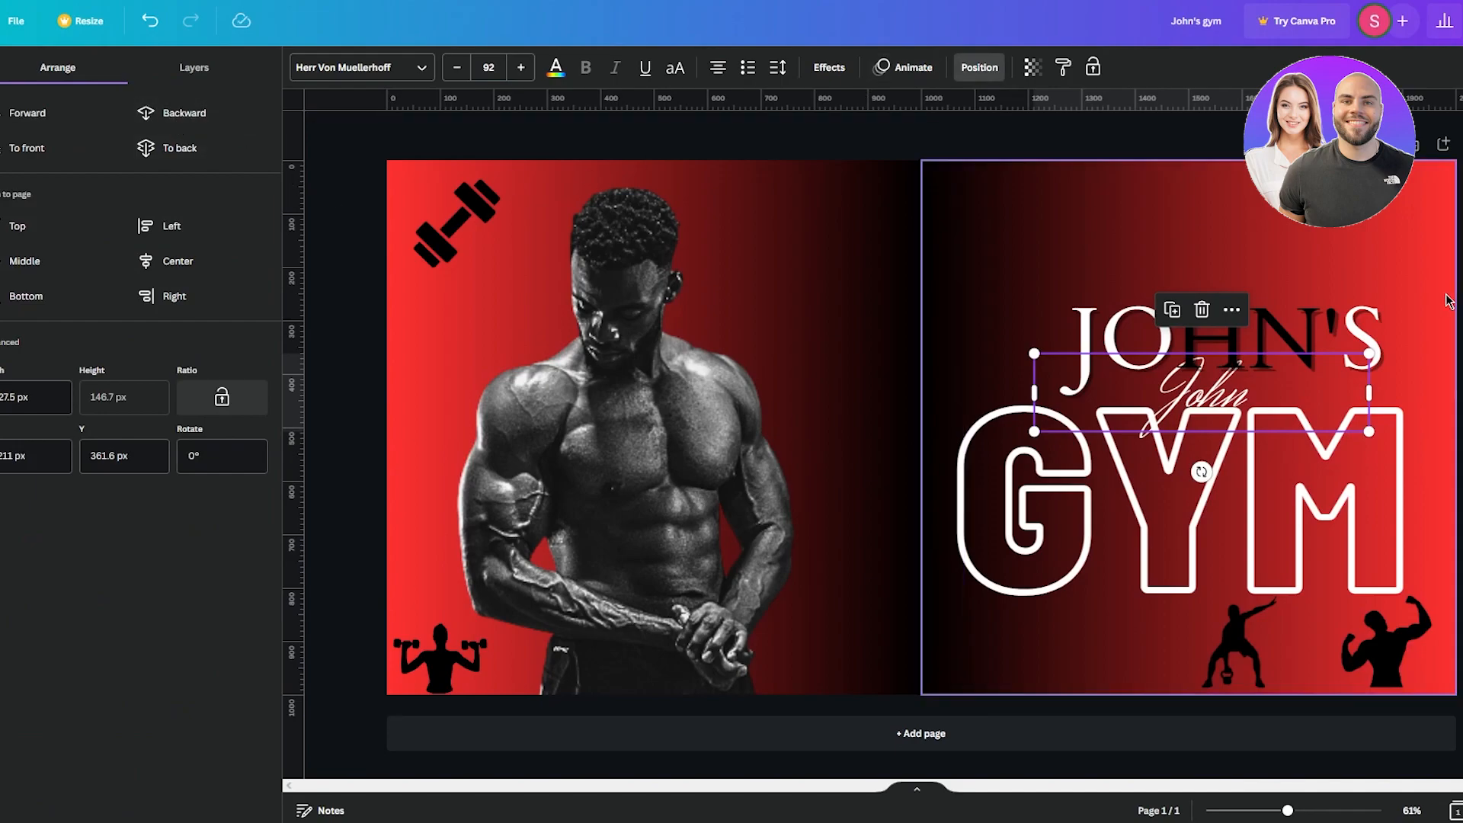
left_click(1457, 317)
left_click(1458, 318)
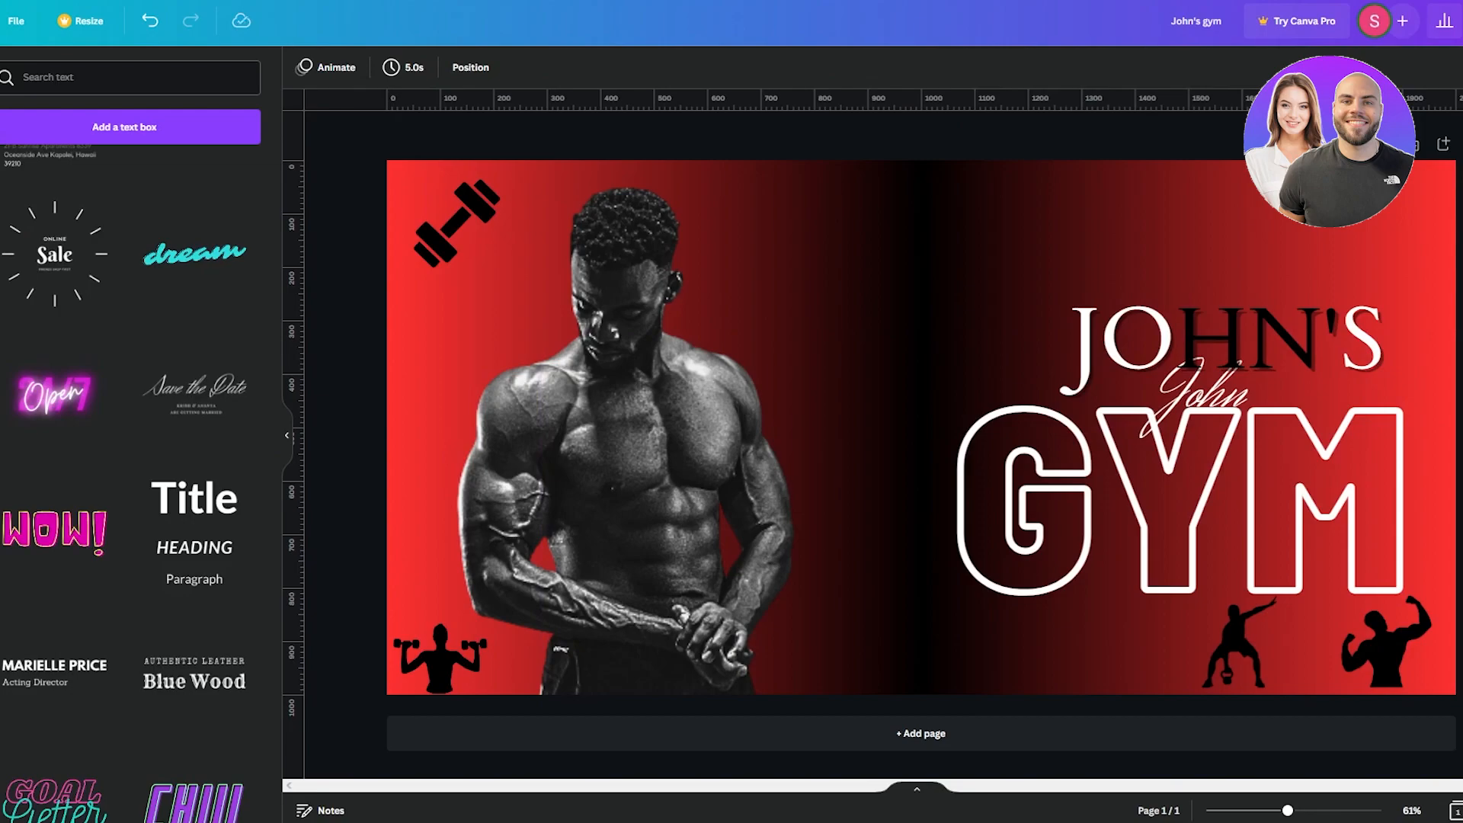
left_click(1211, 390)
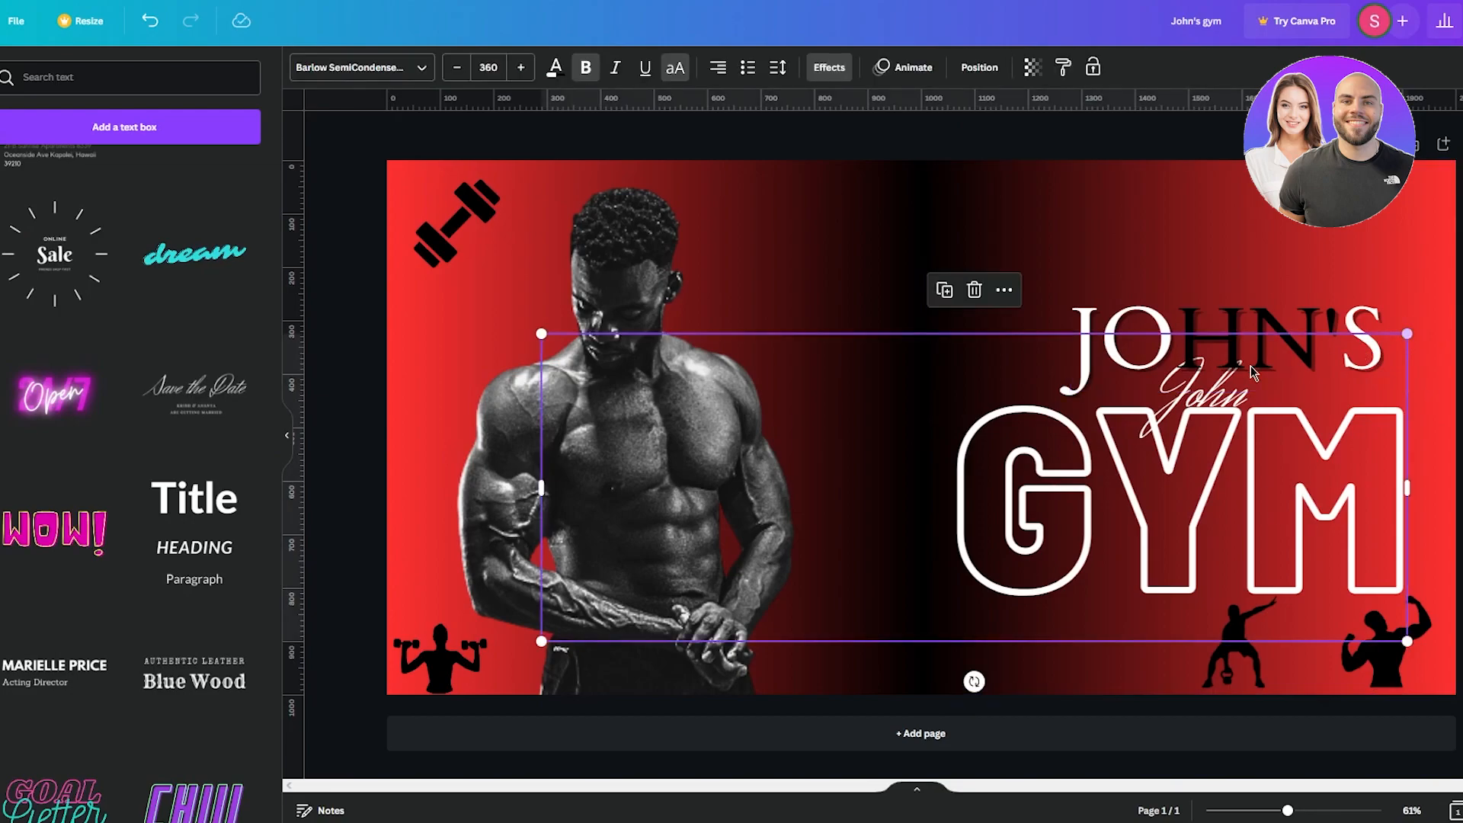
left_click(1326, 137)
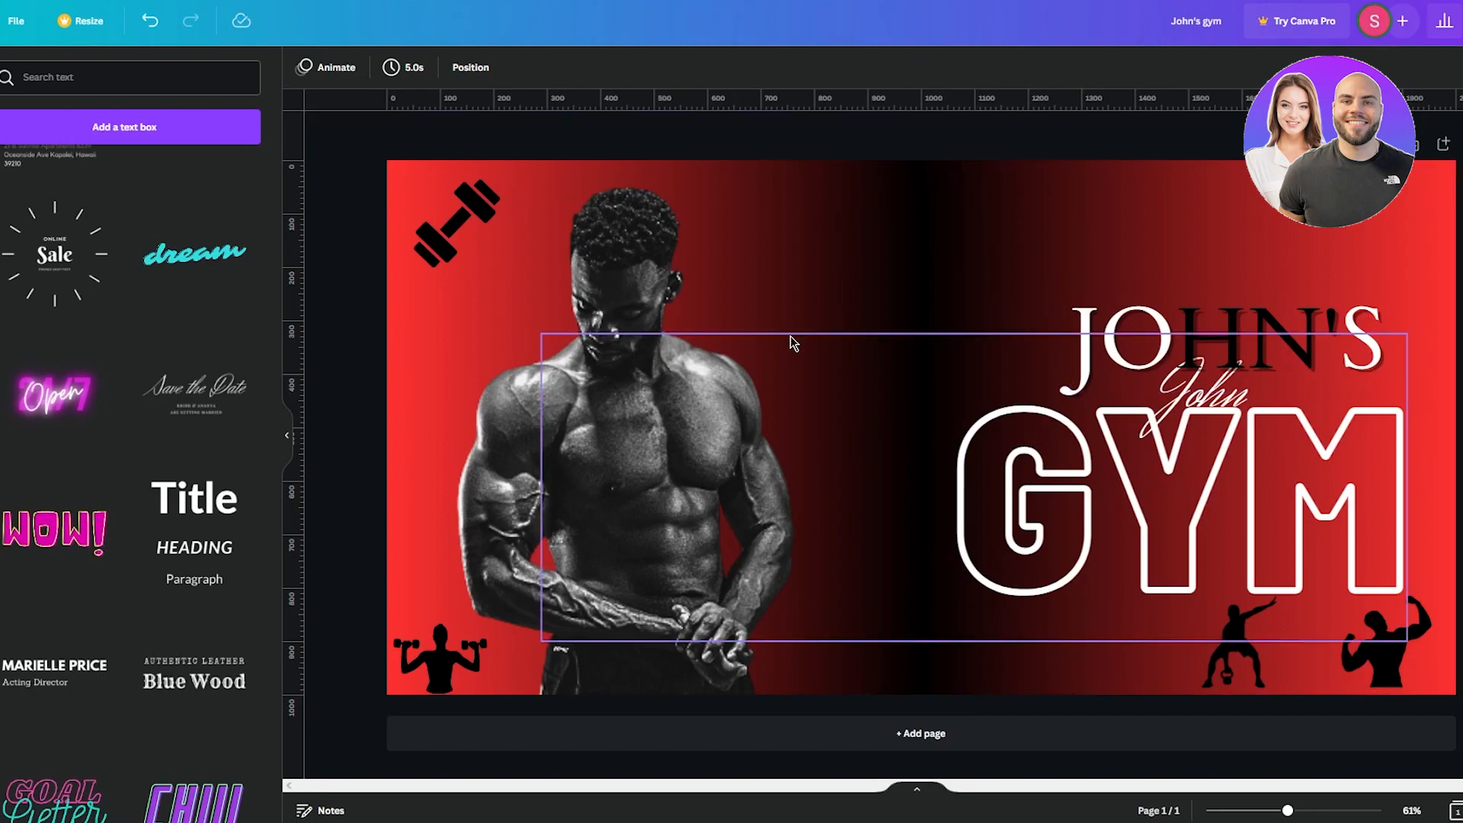
scroll(107, 368, "down", 6)
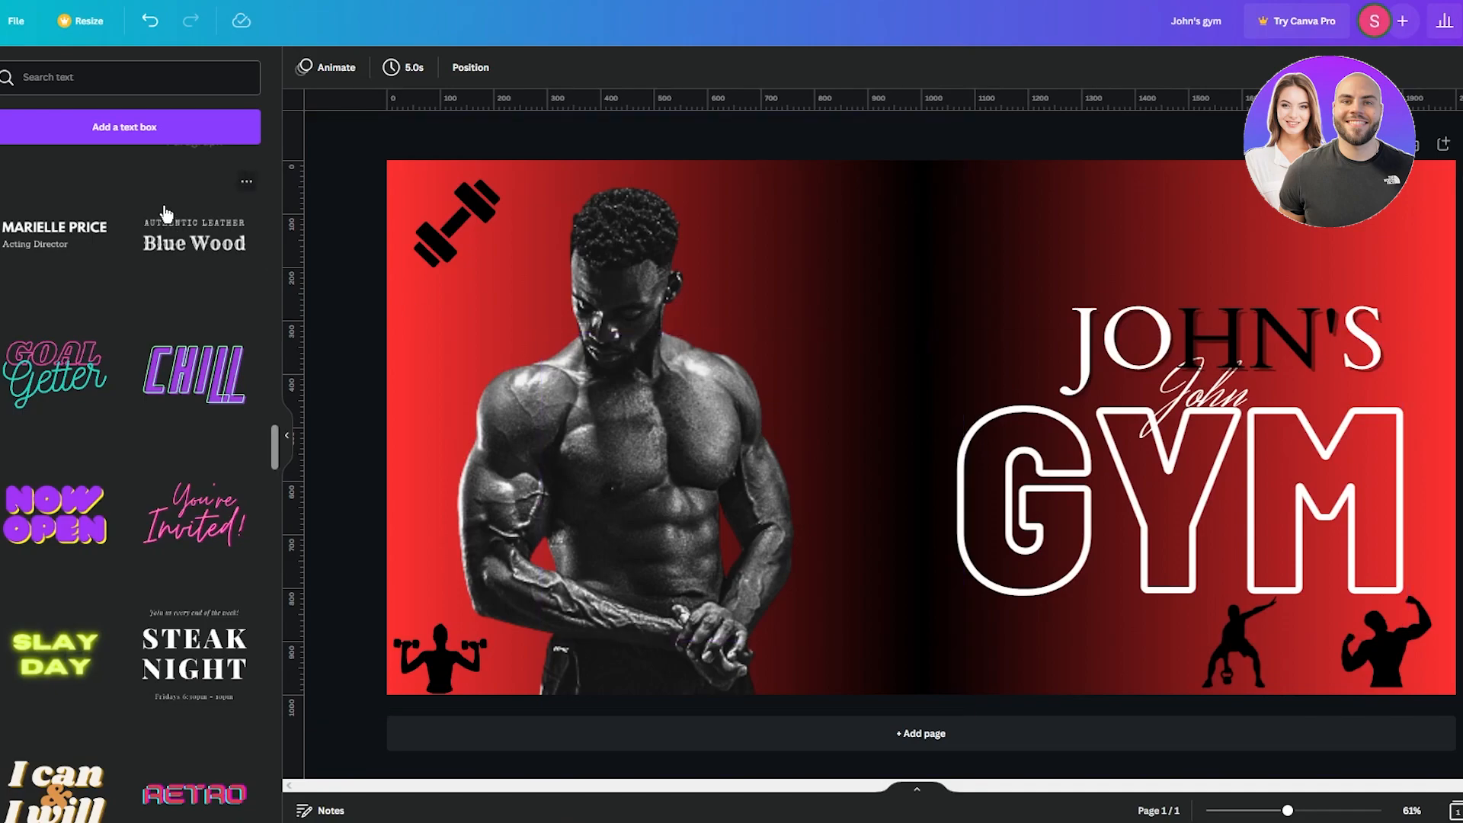
- Insert a rectangle, stretch it across the full page width, and reduce it to a thin strip along the page's bottom edge
left_click(23, 140)
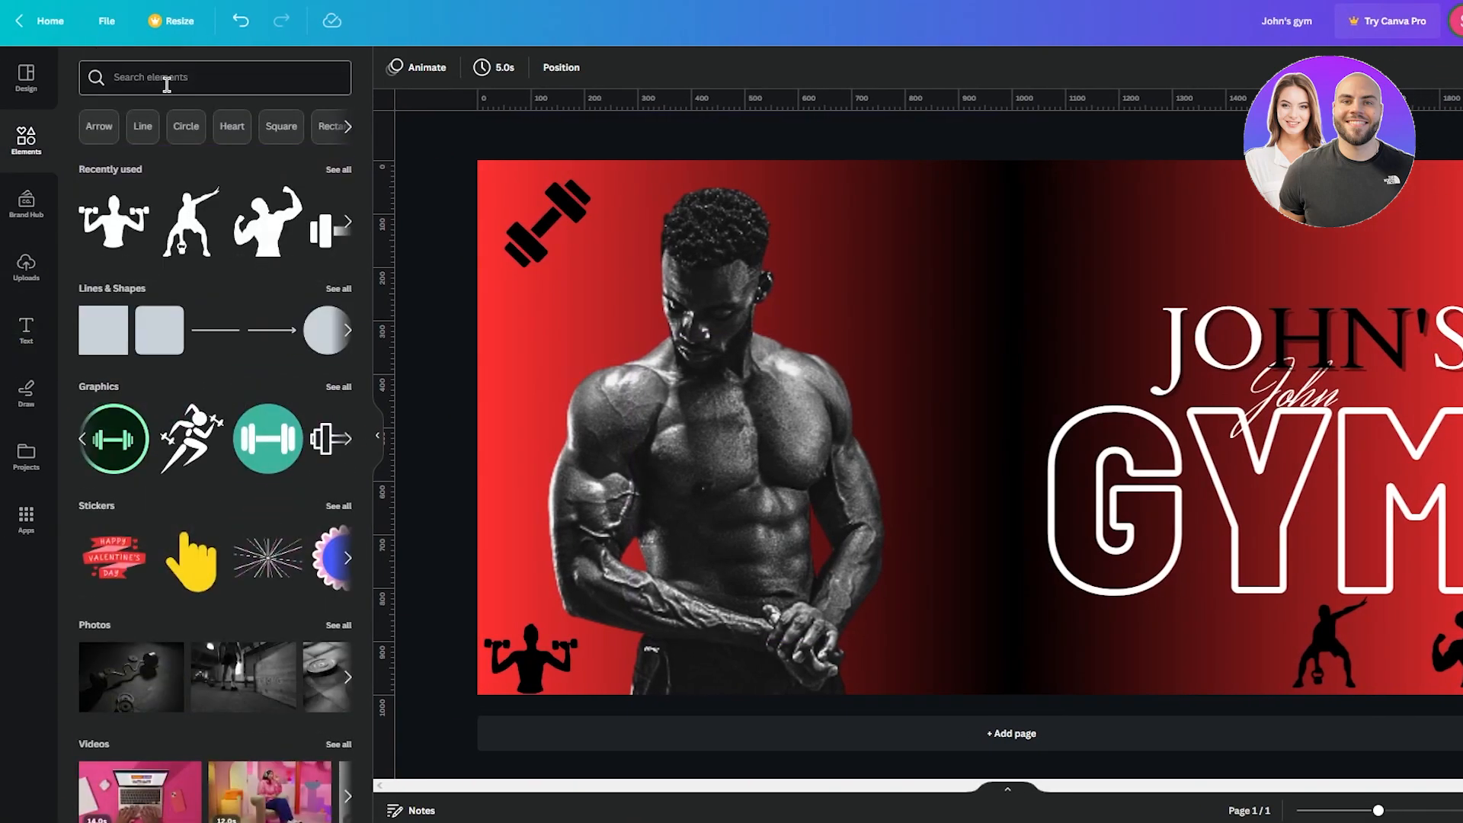
left_click(73, 81)
type("sq")
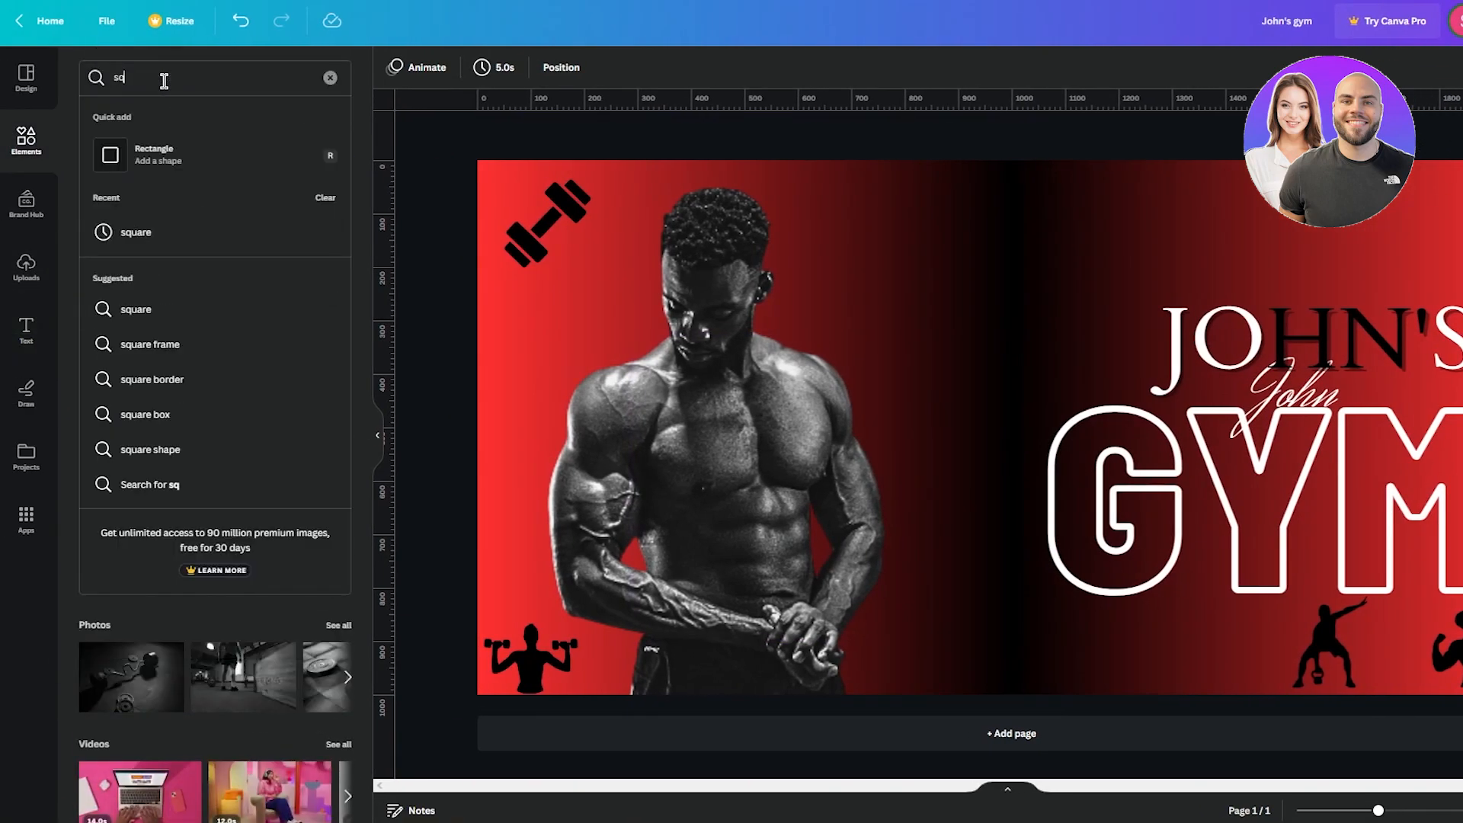
left_click(241, 164)
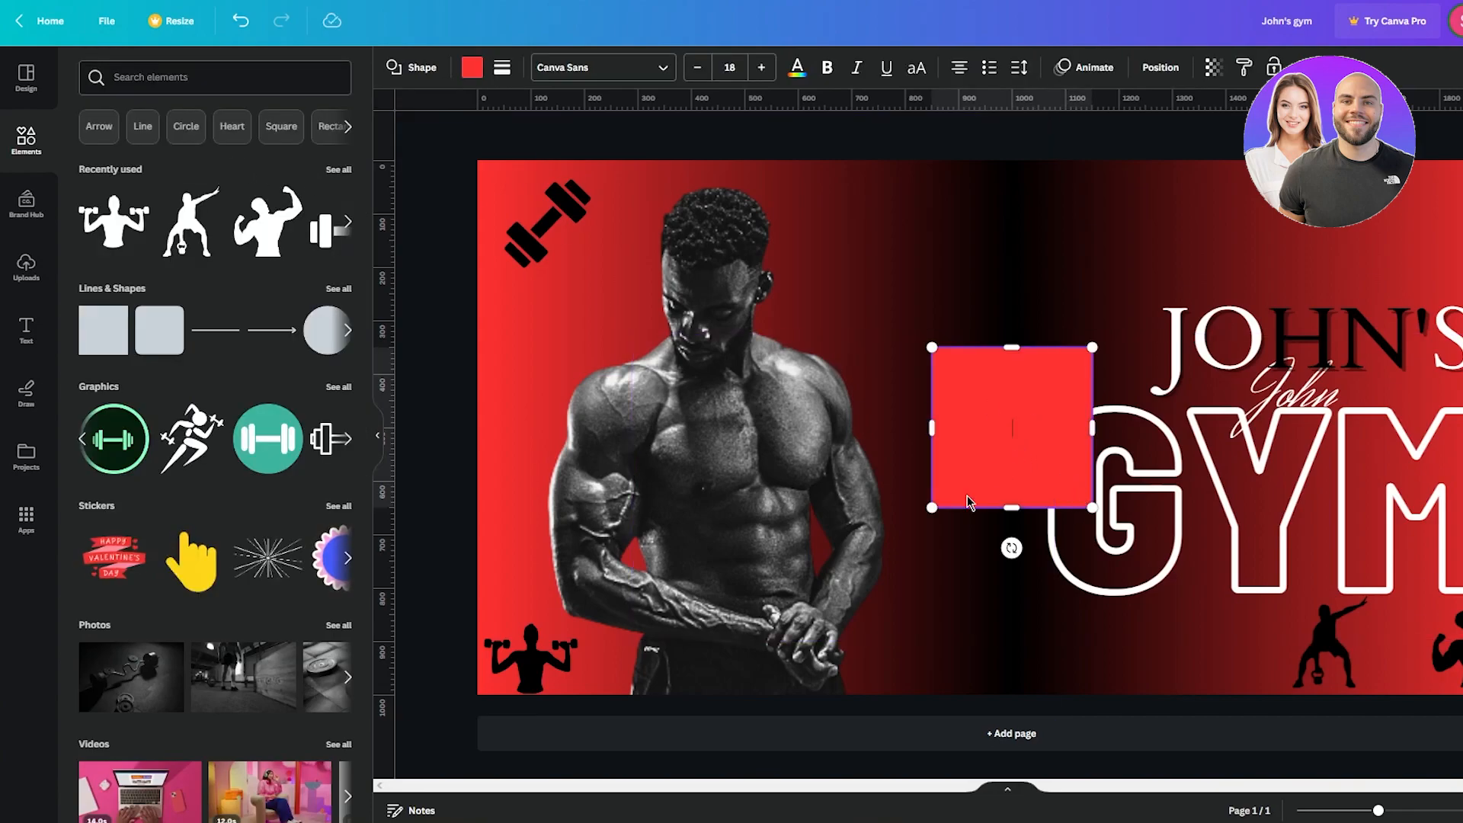
left_click_drag(809, 431, 478, 429)
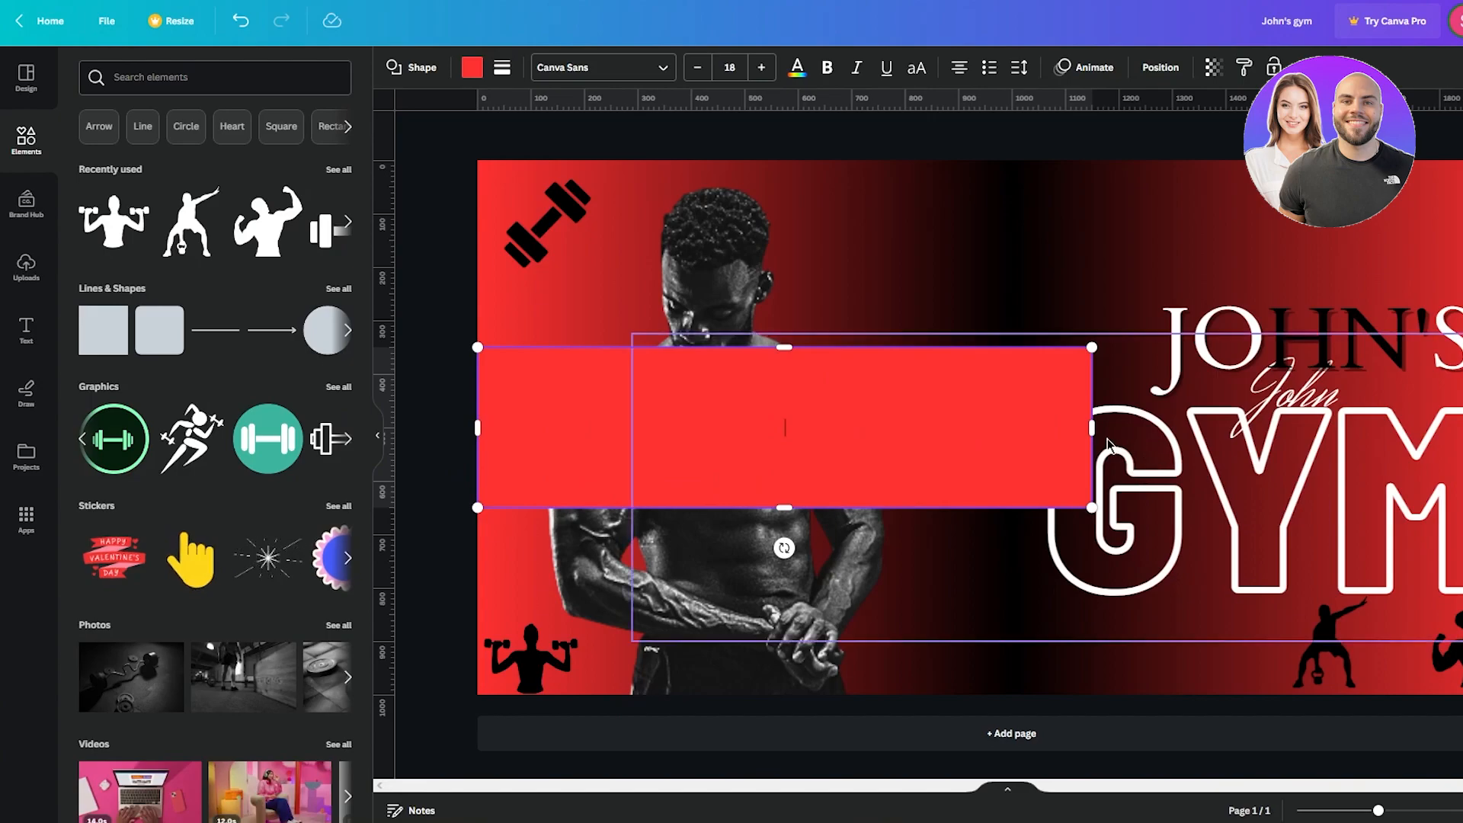
left_click_drag(1093, 430, 1462, 431)
left_click_drag(1013, 502, 1030, 770)
left_click(1447, 510)
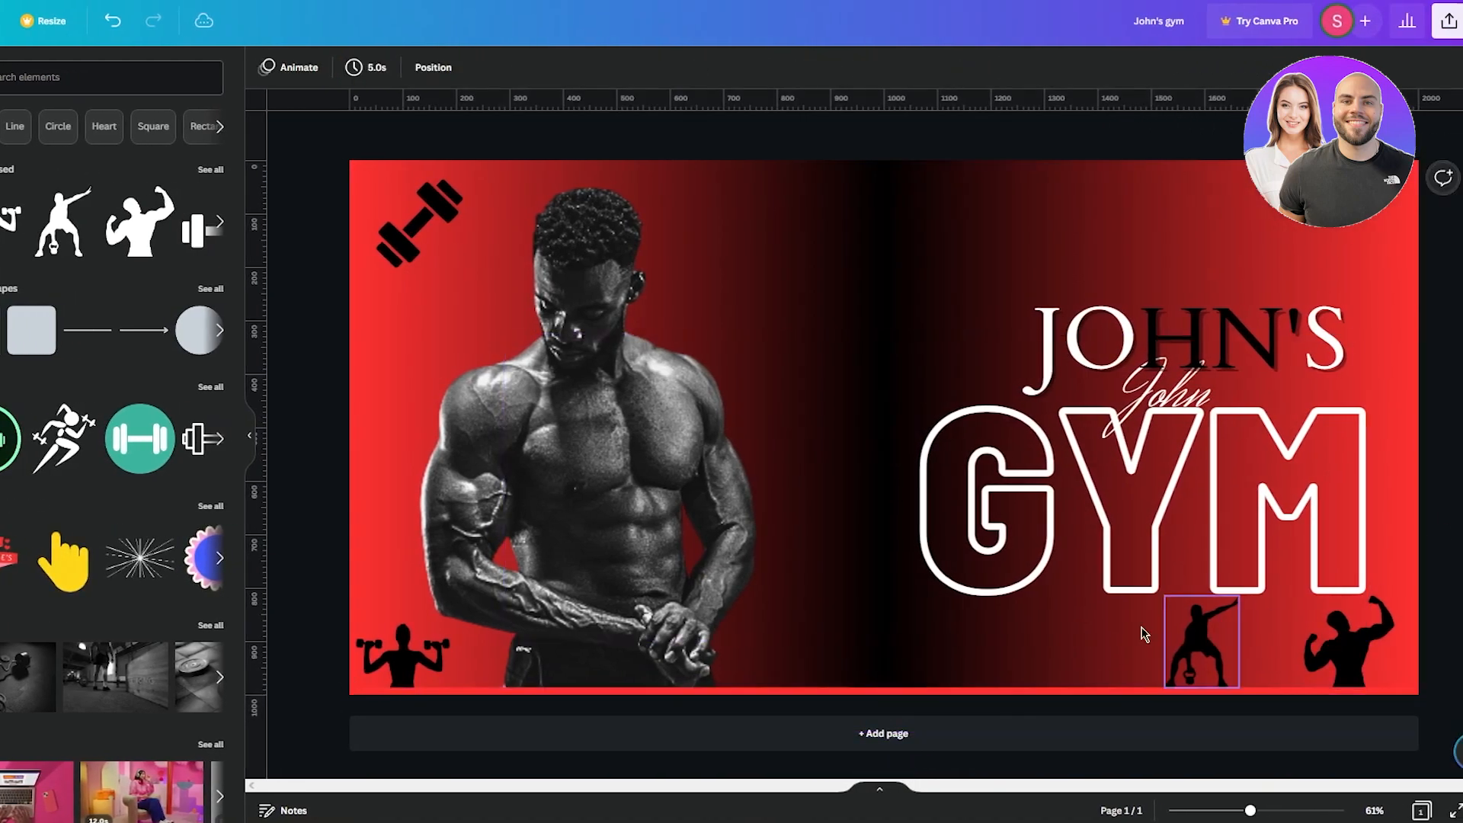
- Set the bottom strip's fill colour to white
left_click(829, 705)
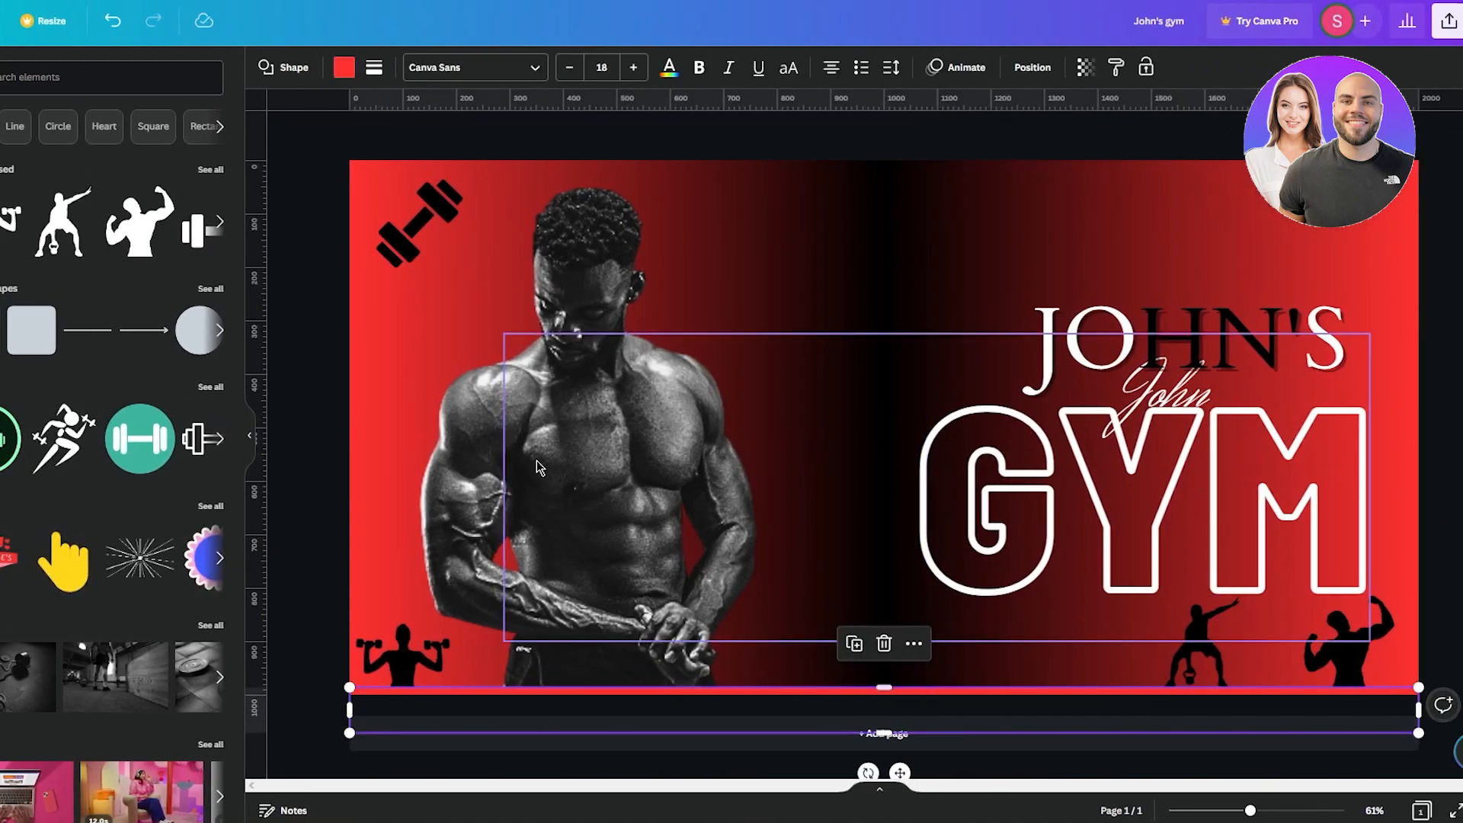
left_click(344, 67)
left_click(160, 177)
left_click(327, 381)
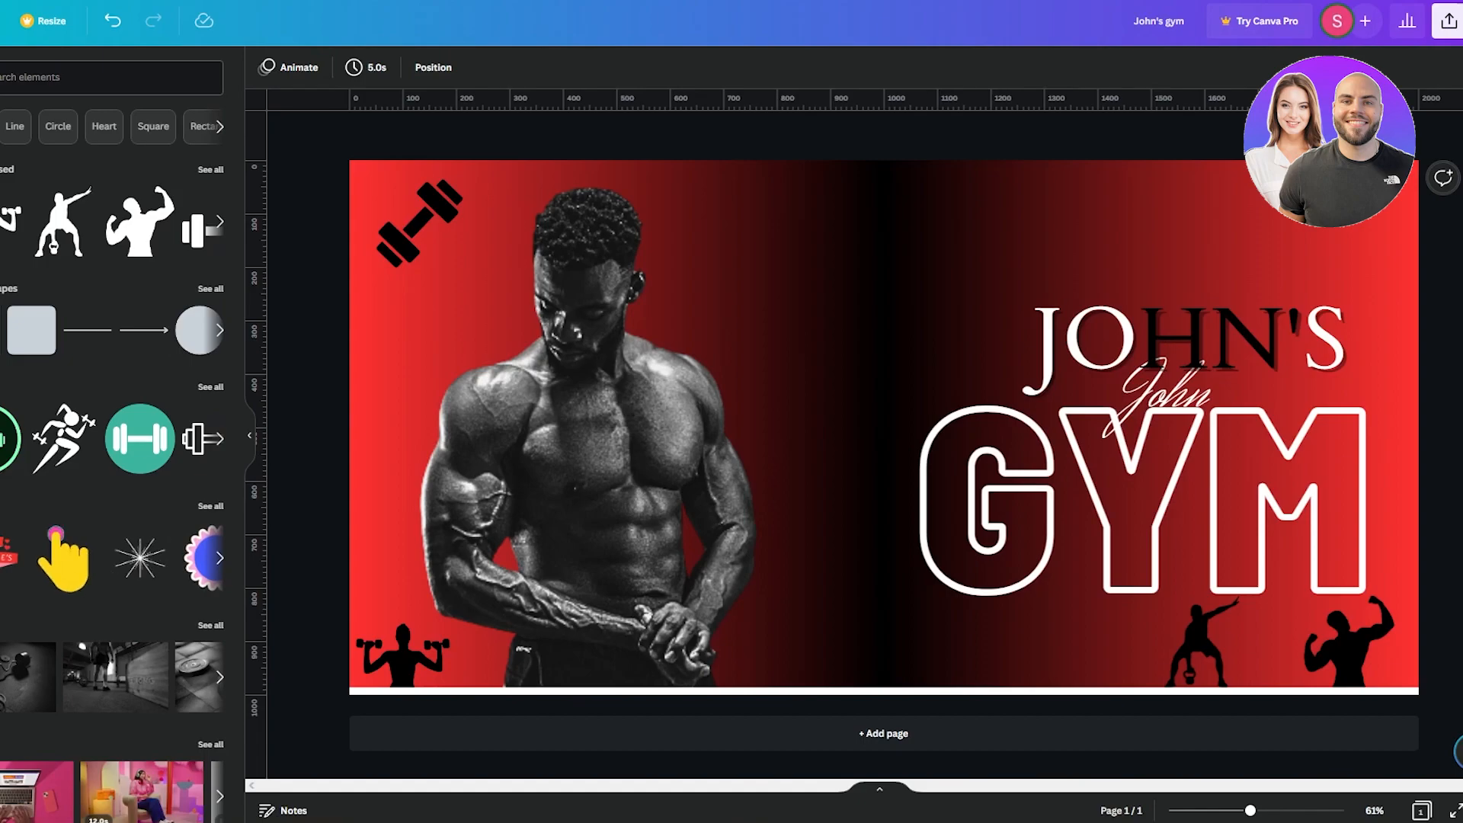
- Try a black fill for the strip along the page's bottom edge
left_click(927, 699)
left_click(343, 67)
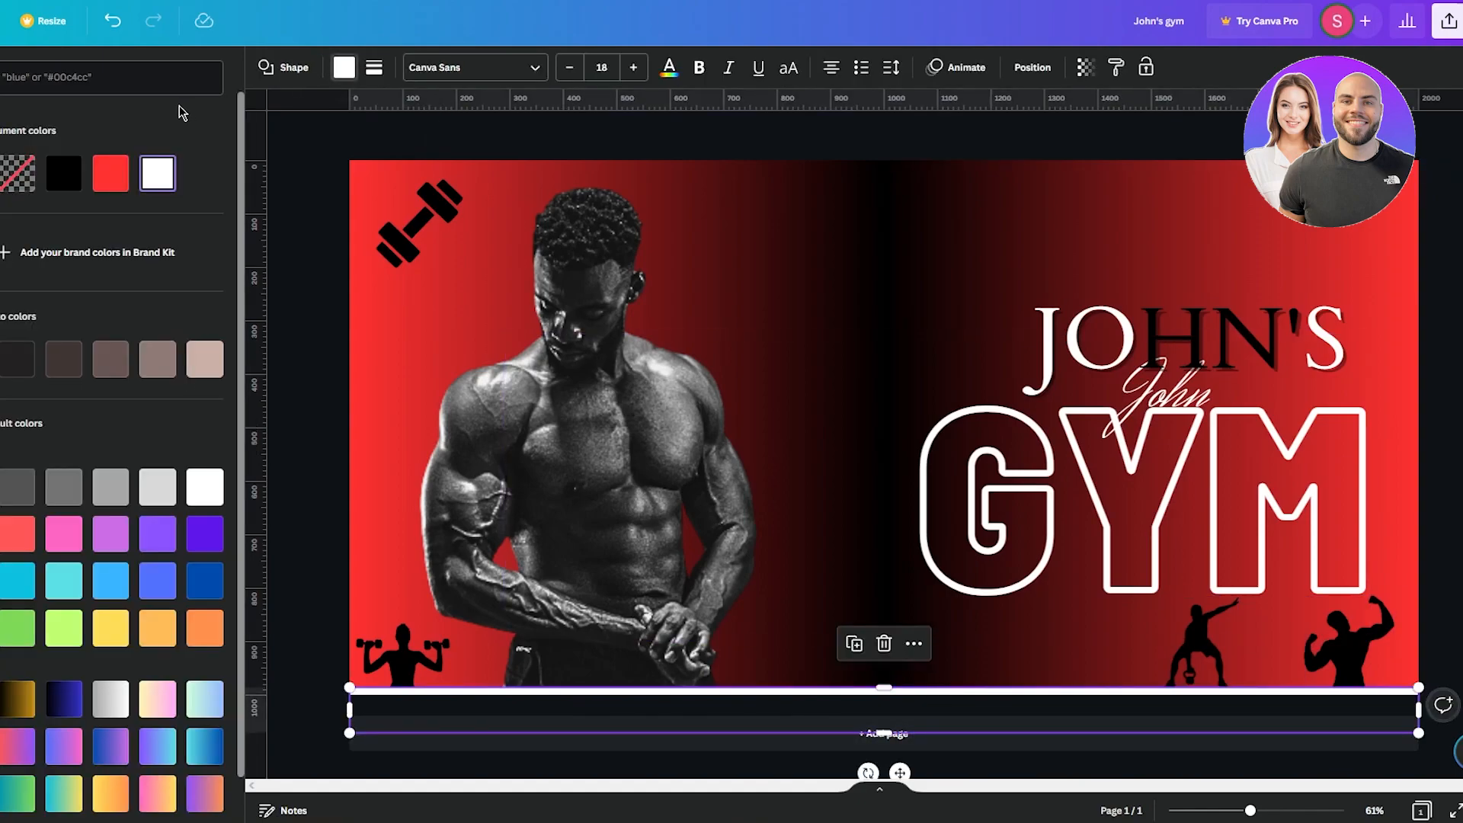
left_click(59, 183)
left_click(347, 293)
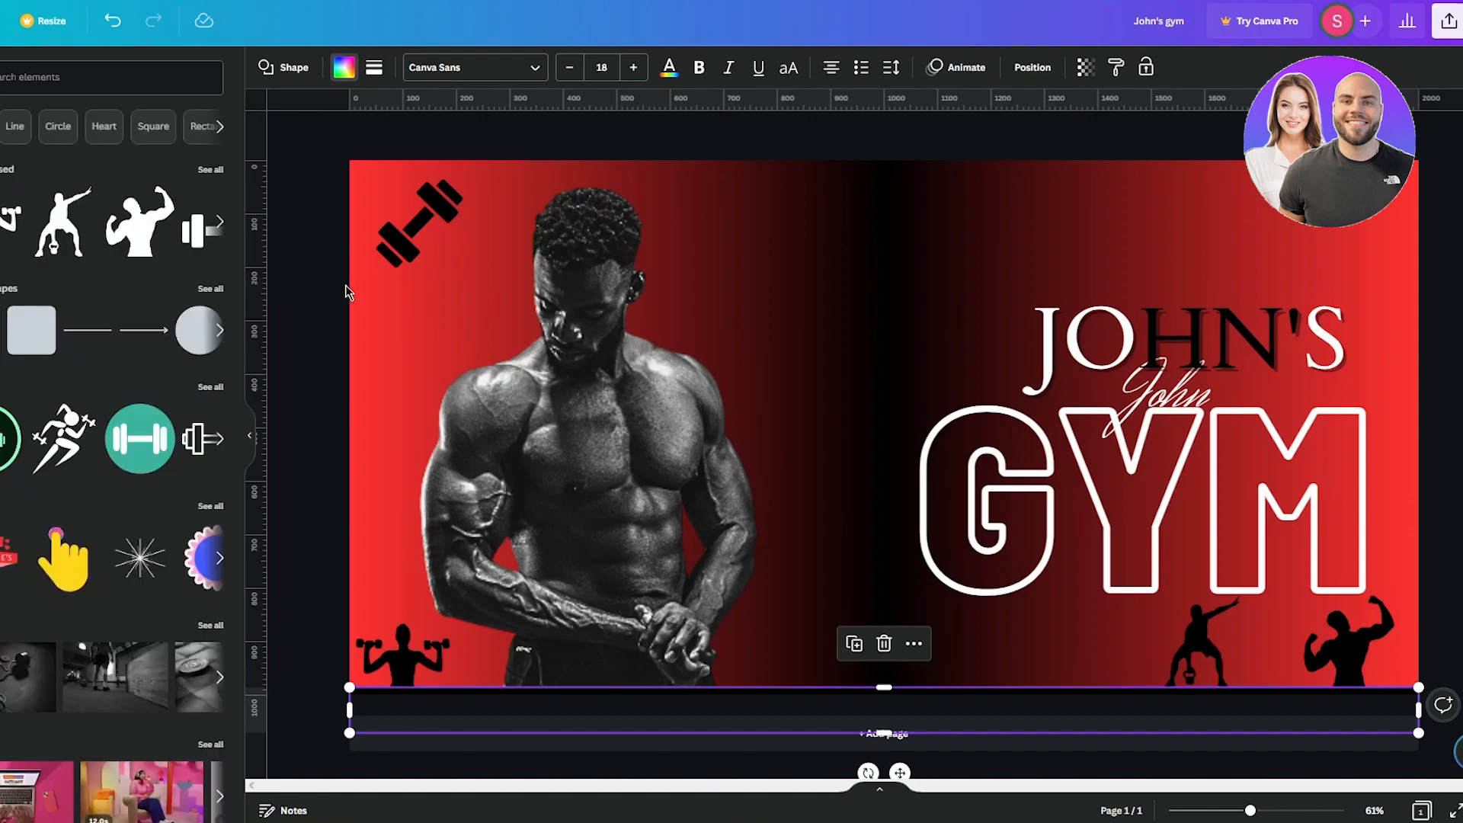
left_click(347, 292)
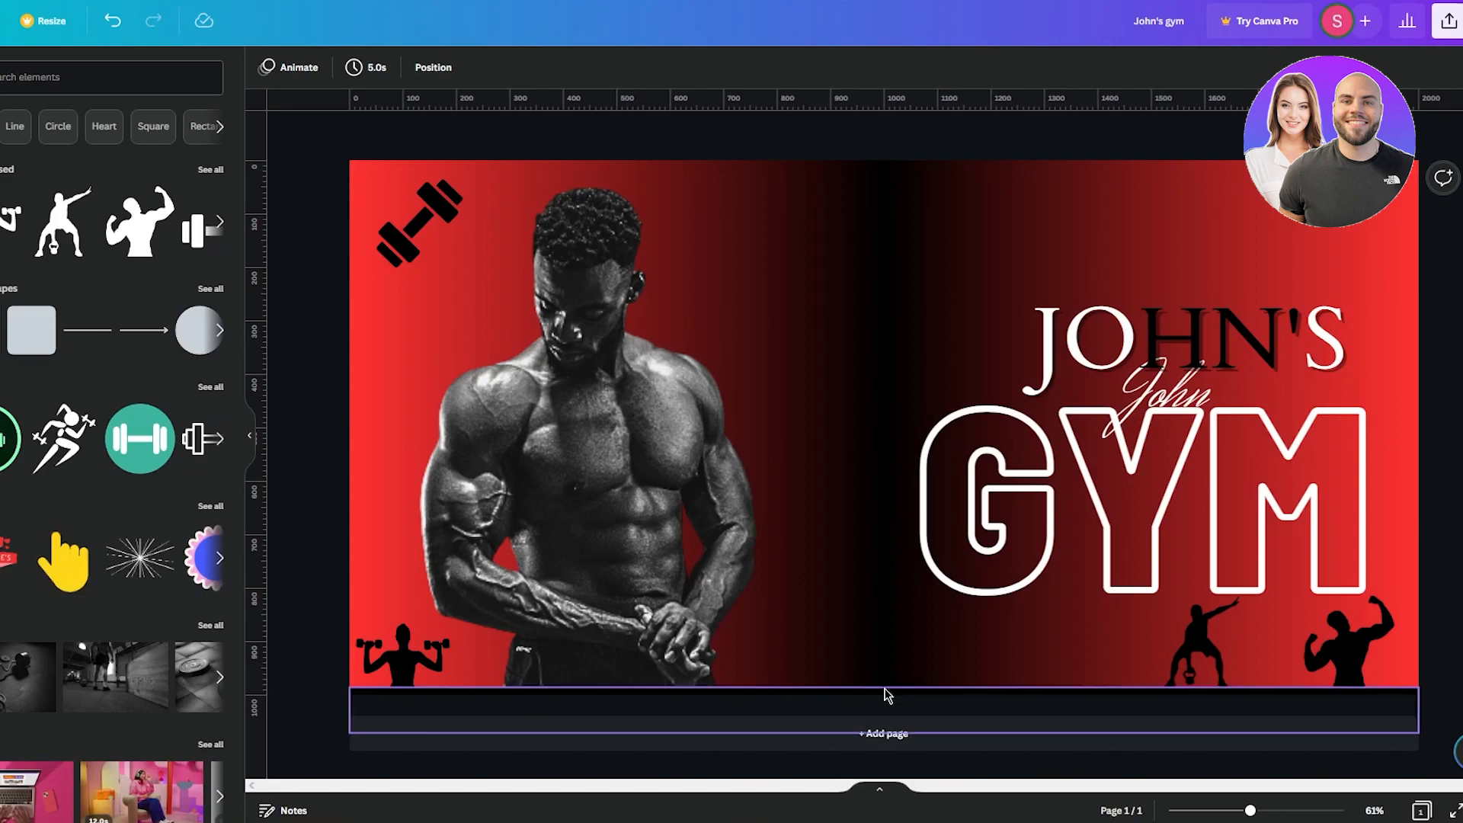
- Undo the latest changes to the bottom strip until its white fill is restored
left_click(891, 722)
left_click_drag(894, 737, 853, 741)
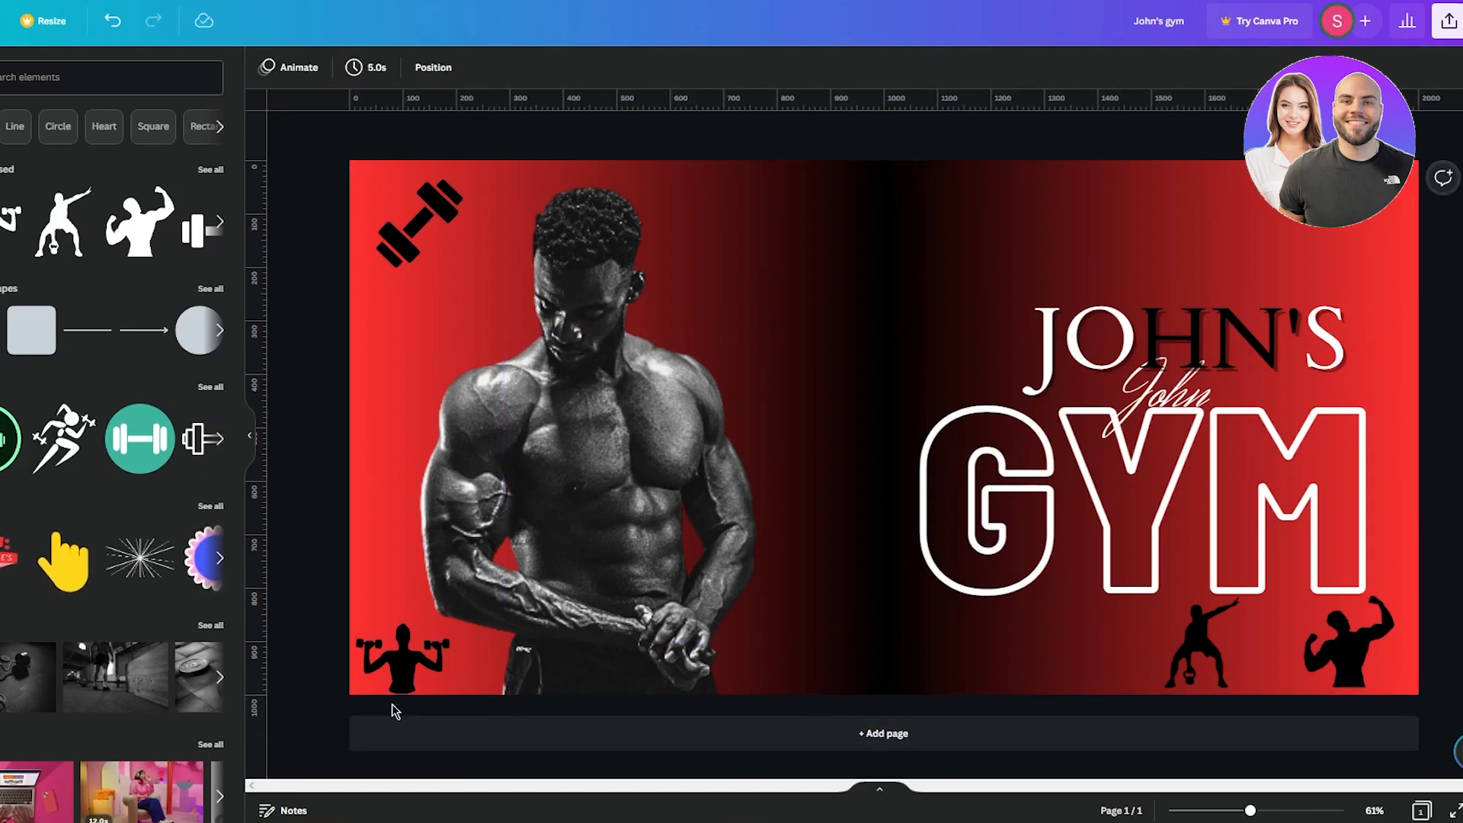
key("ctrl+z")
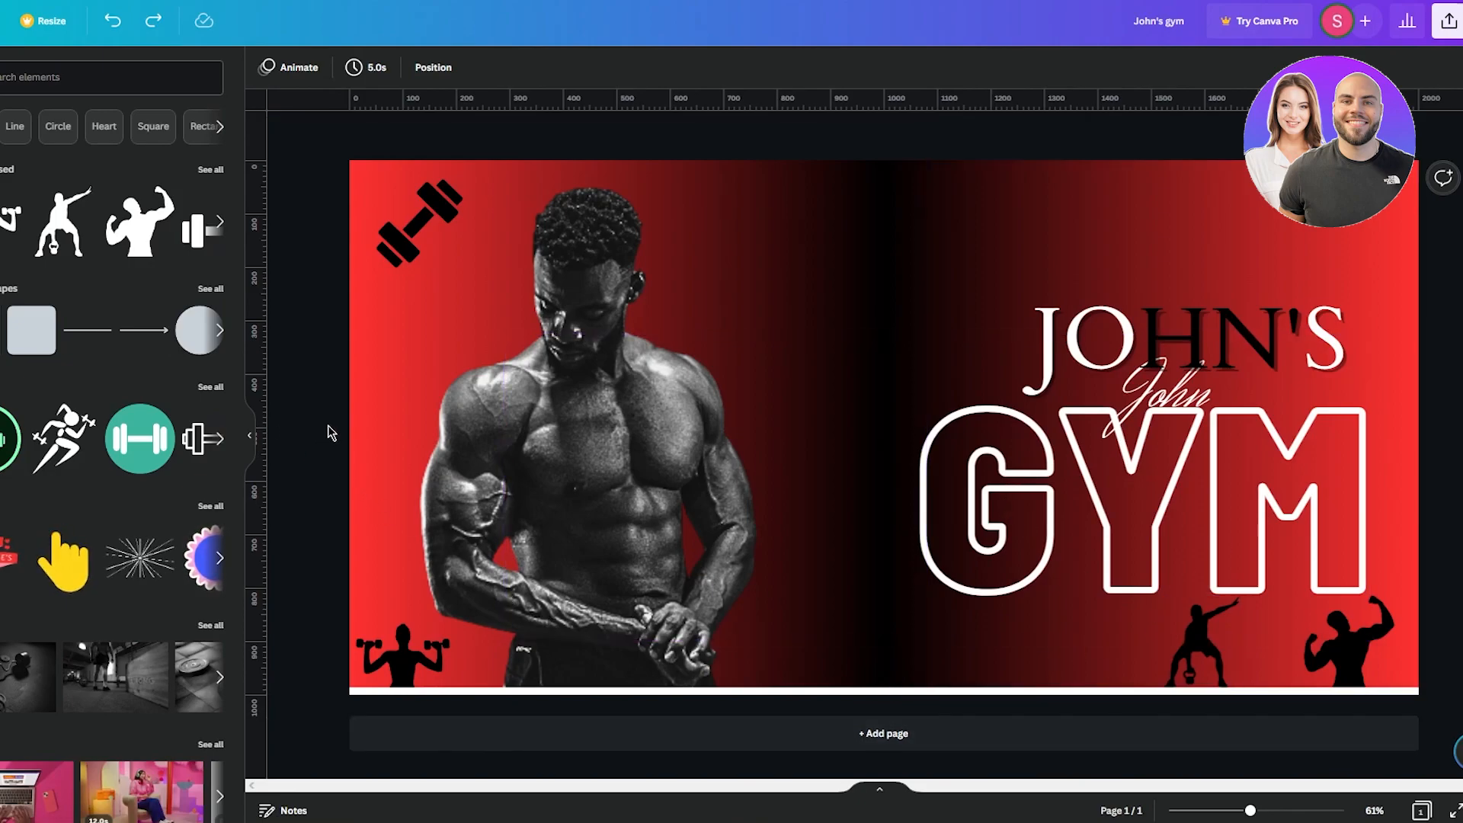
- Add a second page to the design and set its background colour to black
left_click(554, 737)
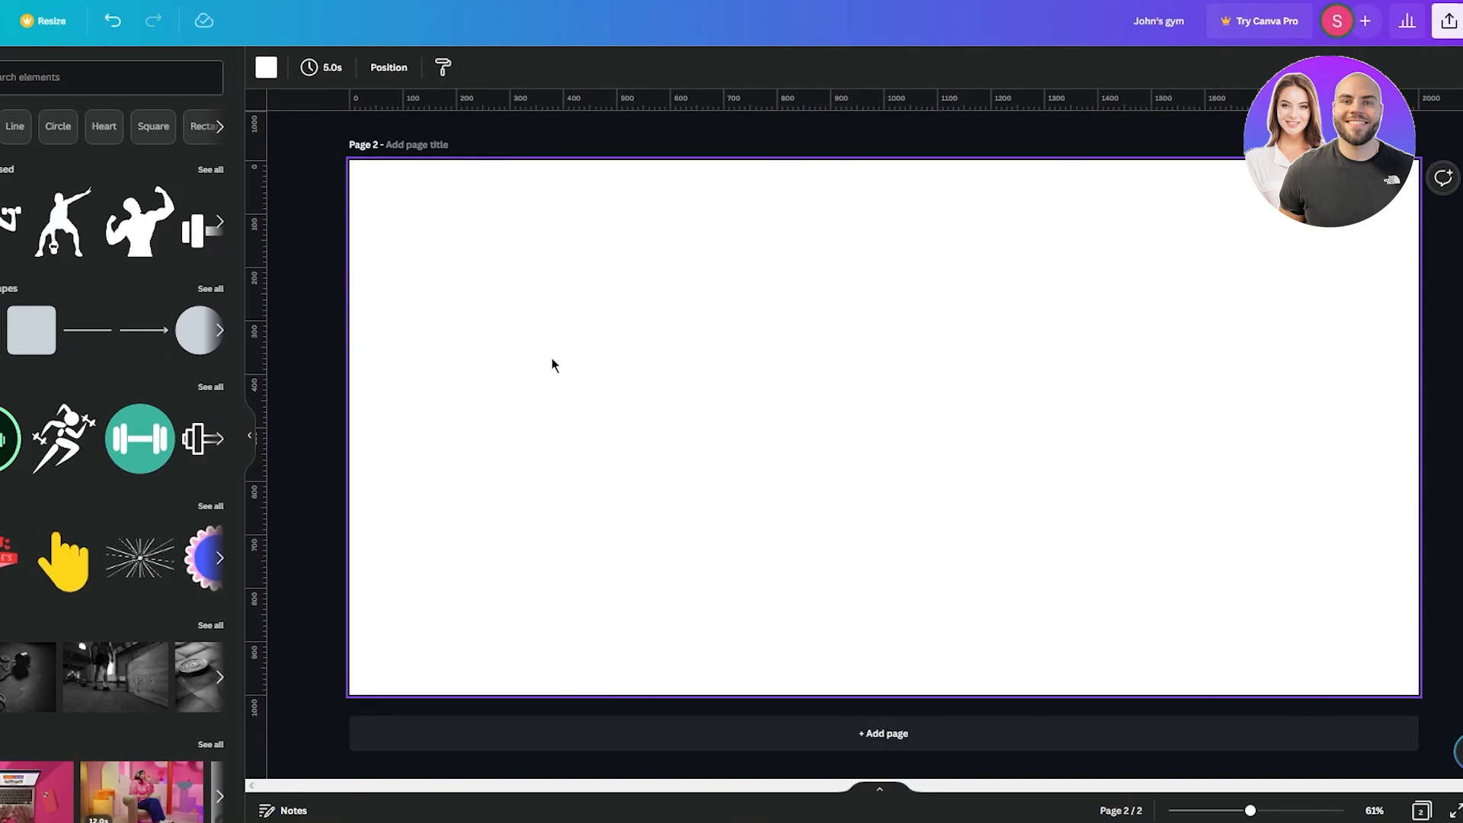
scroll(550, 355, "up", 5)
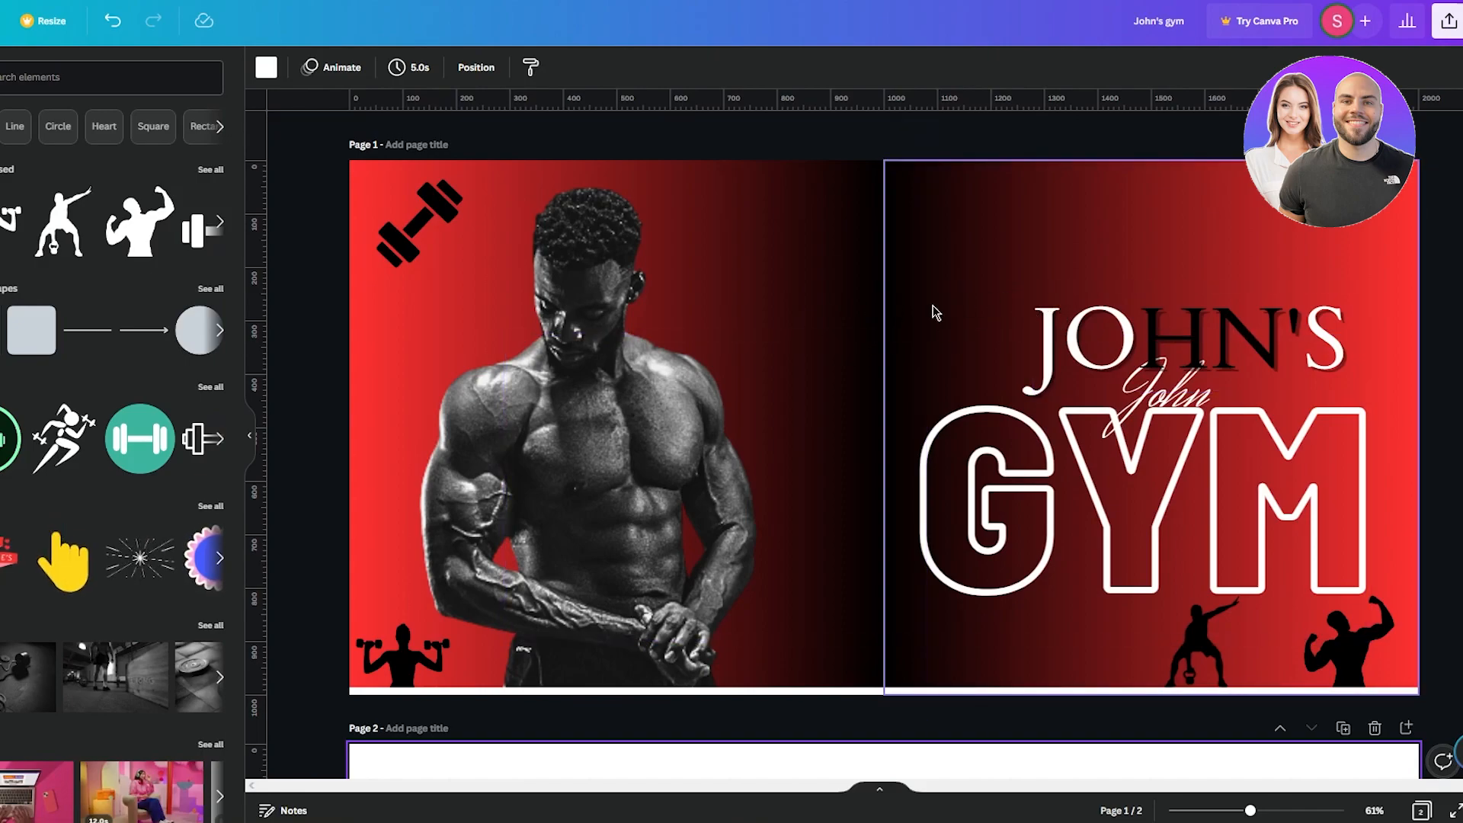
scroll(911, 308, "down", 6)
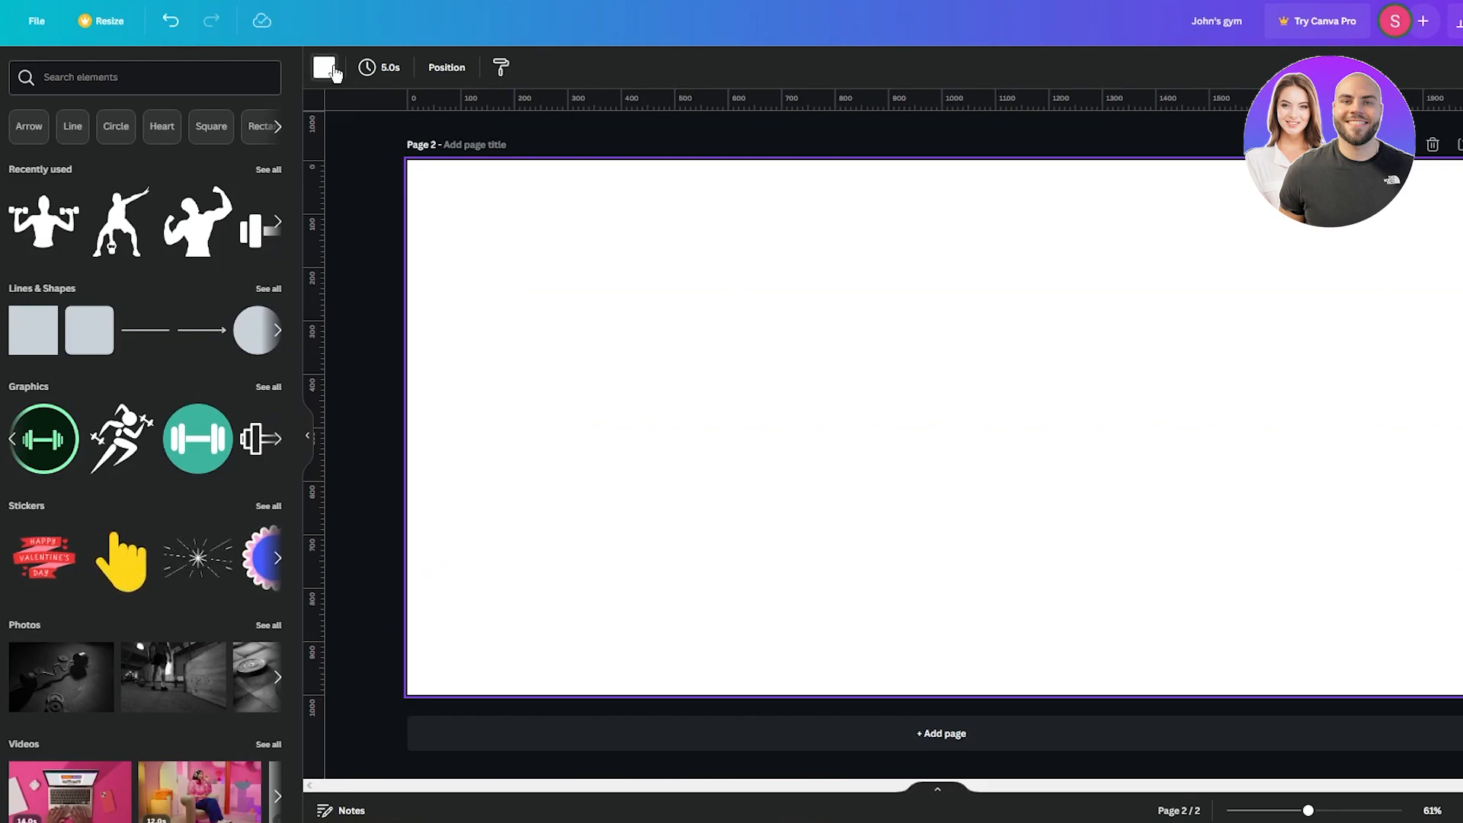
left_click(324, 67)
left_click(71, 170)
left_click(364, 235)
left_click(364, 235)
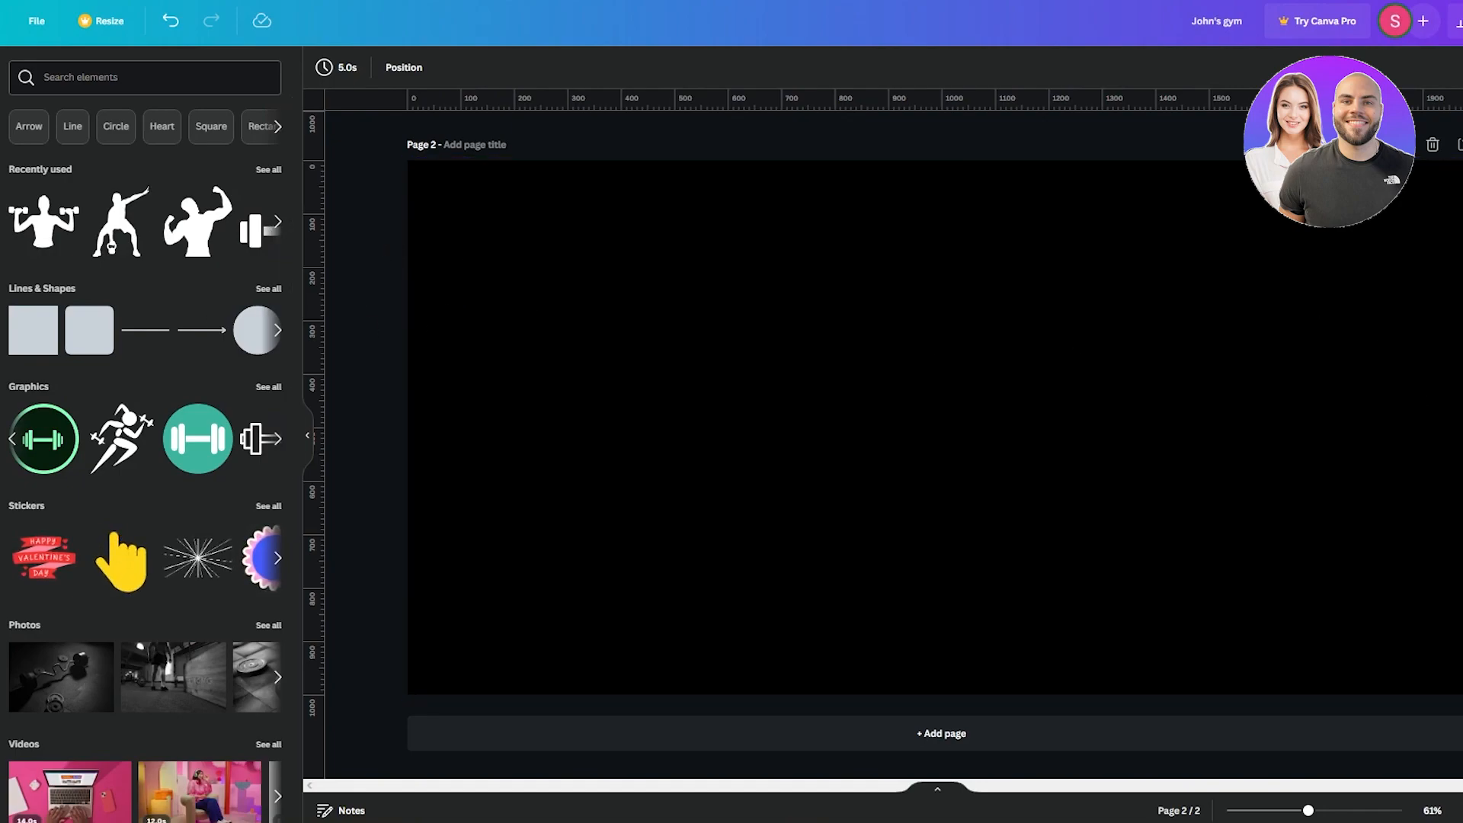
- Insert a rectangle on page 2 and enlarge it to cover the page, leaving a thin, even black border around it
left_click(51, 86)
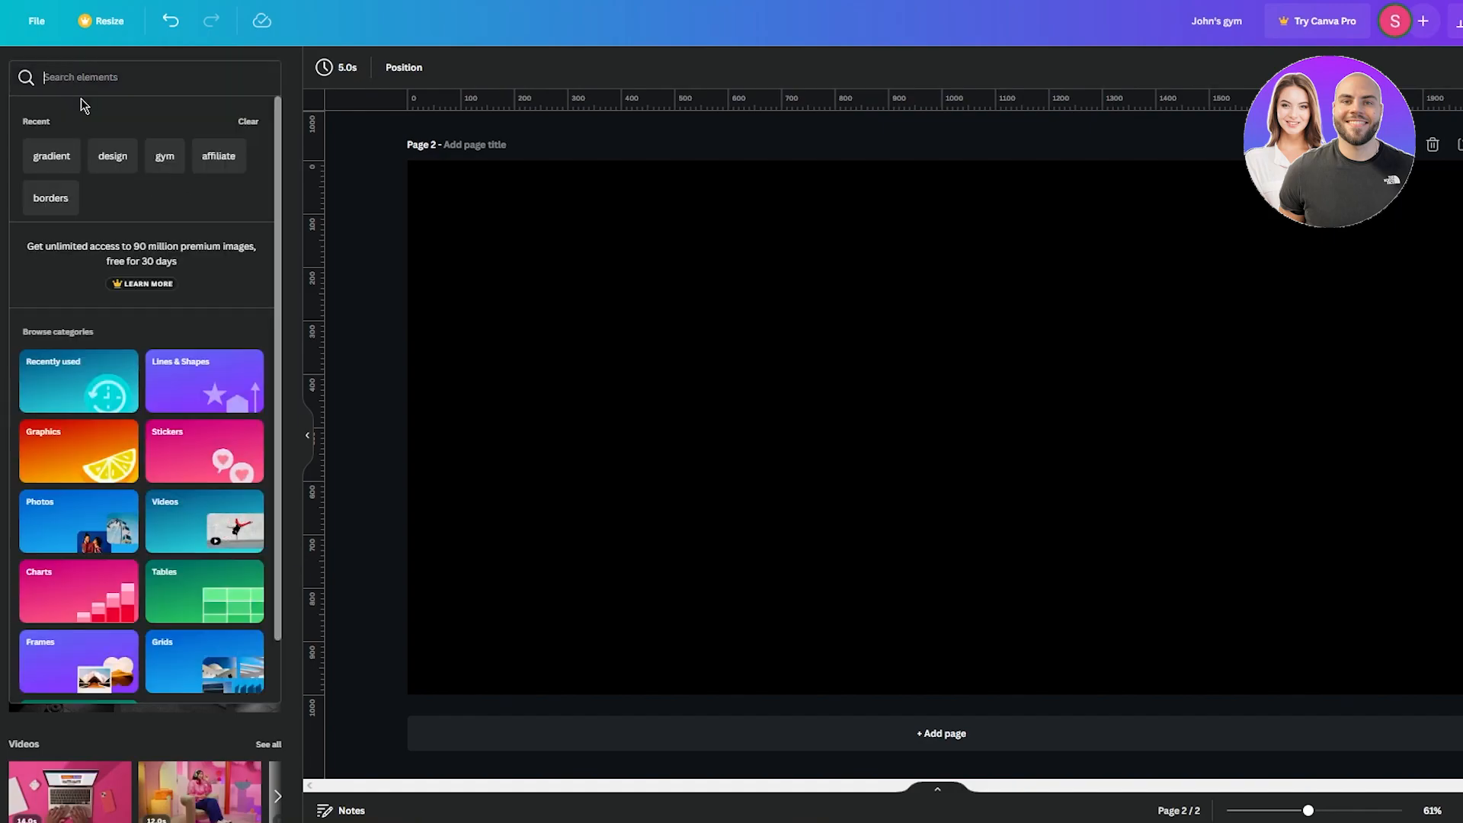
type("rec")
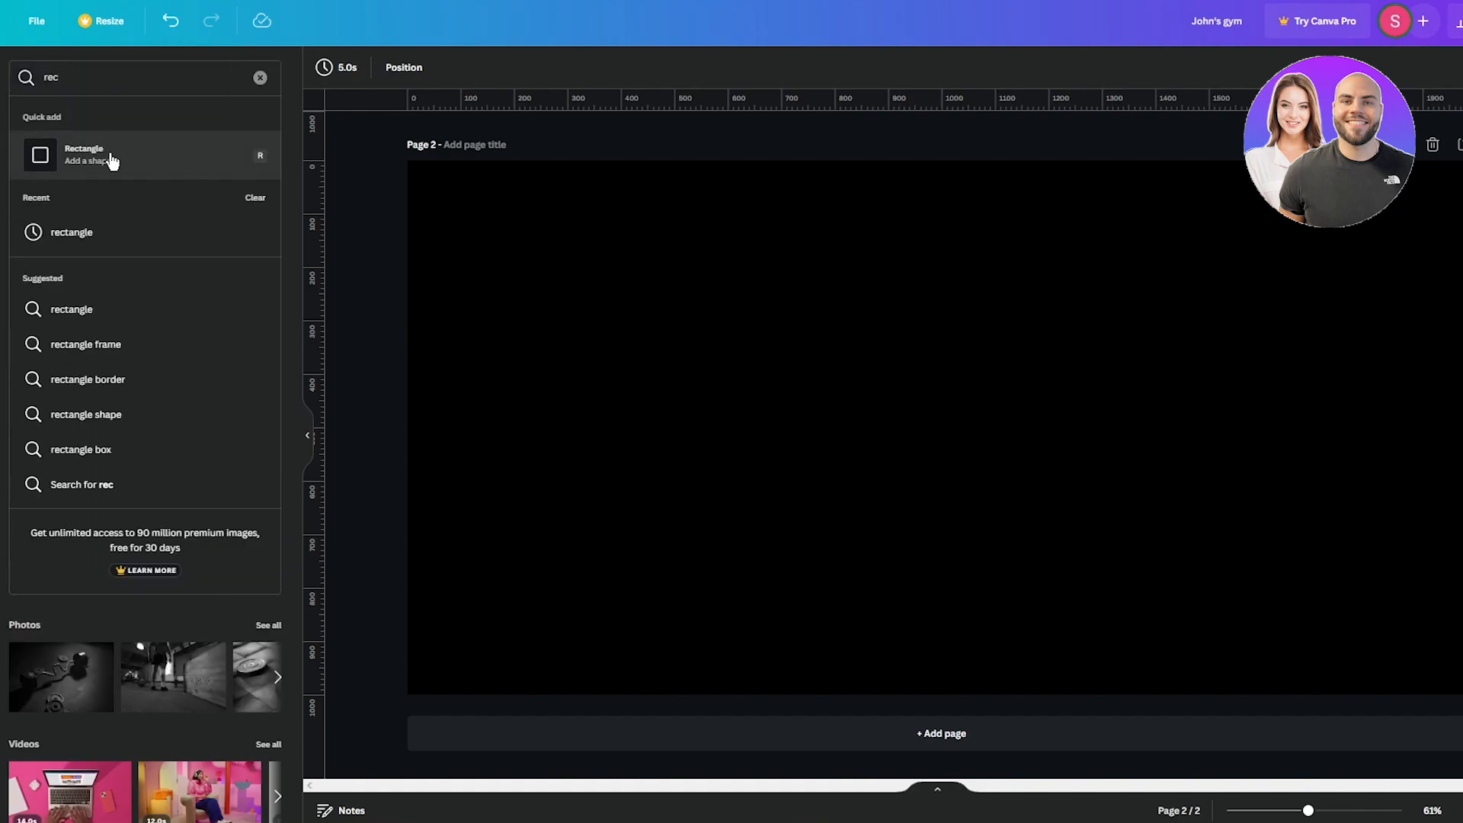
left_click(108, 153)
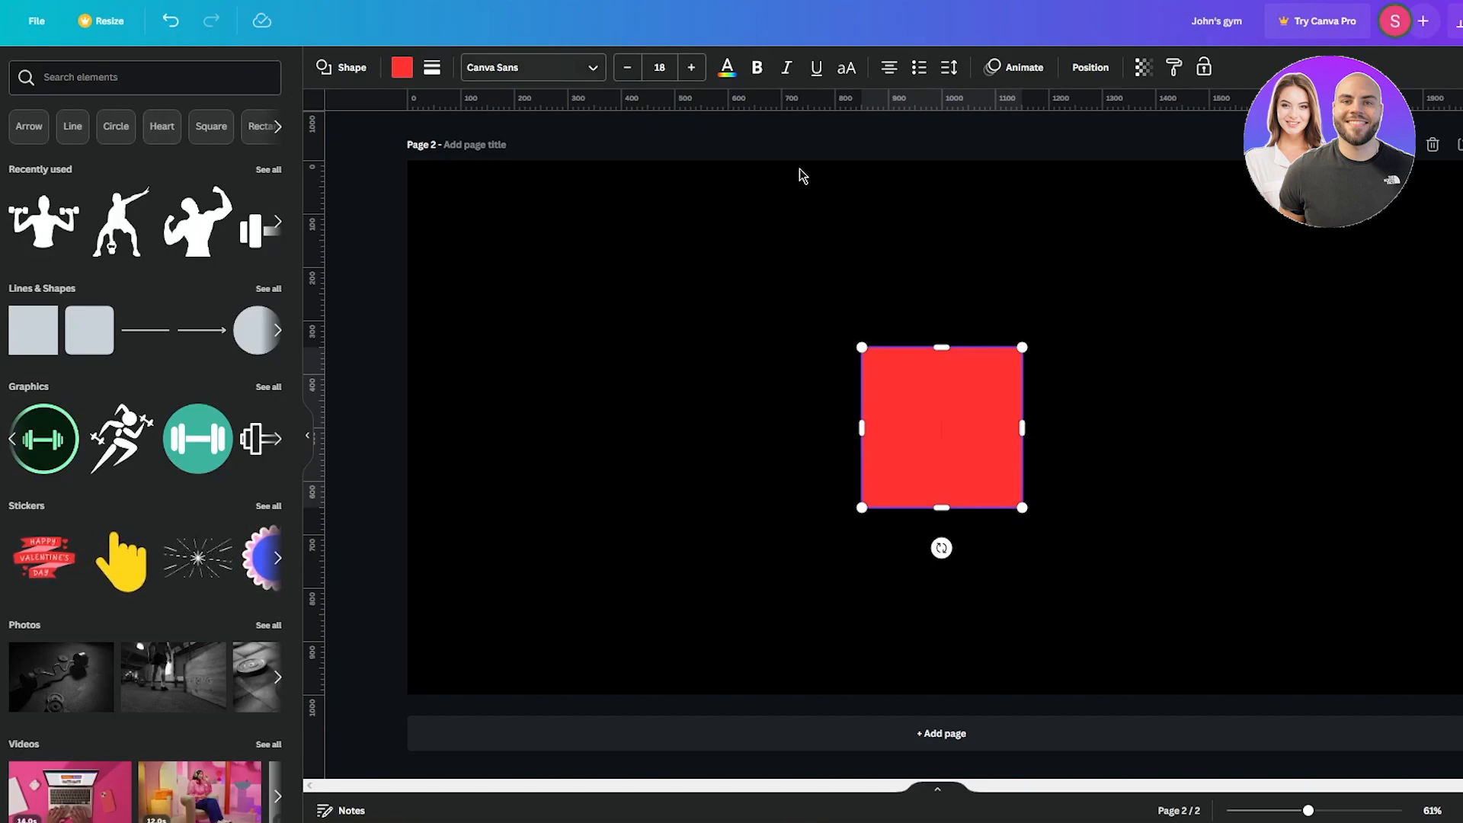
left_click_drag(862, 348, 430, 179)
left_click_drag(1022, 507, 1450, 685)
mouse_move(1186, 489)
left_mouse_down()
mouse_move(1238, 487)
mouse_move(1179, 483)
left_mouse_up()
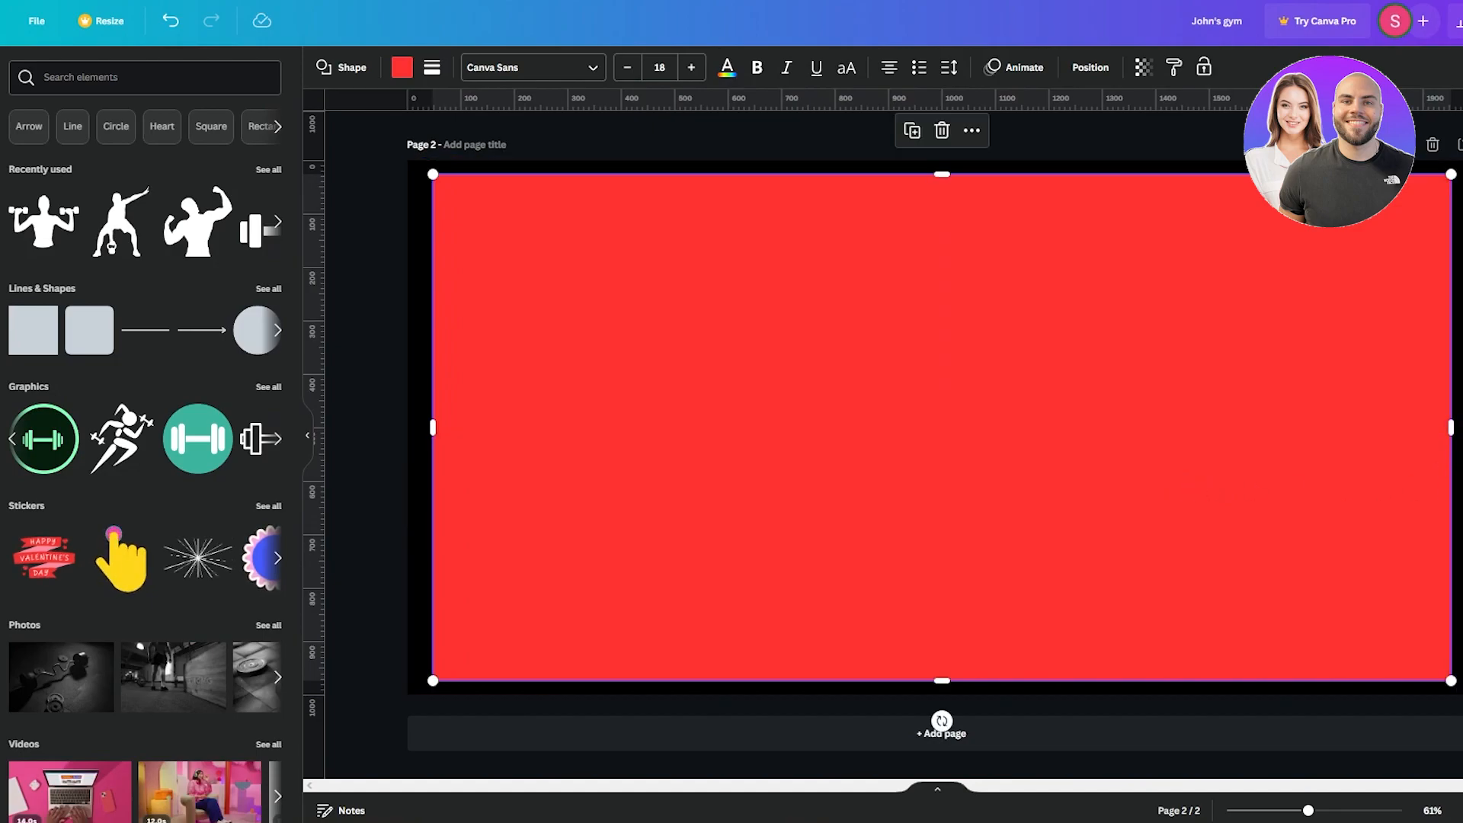
left_click(1296, 141)
left_click(968, 180)
left_click(1183, 689)
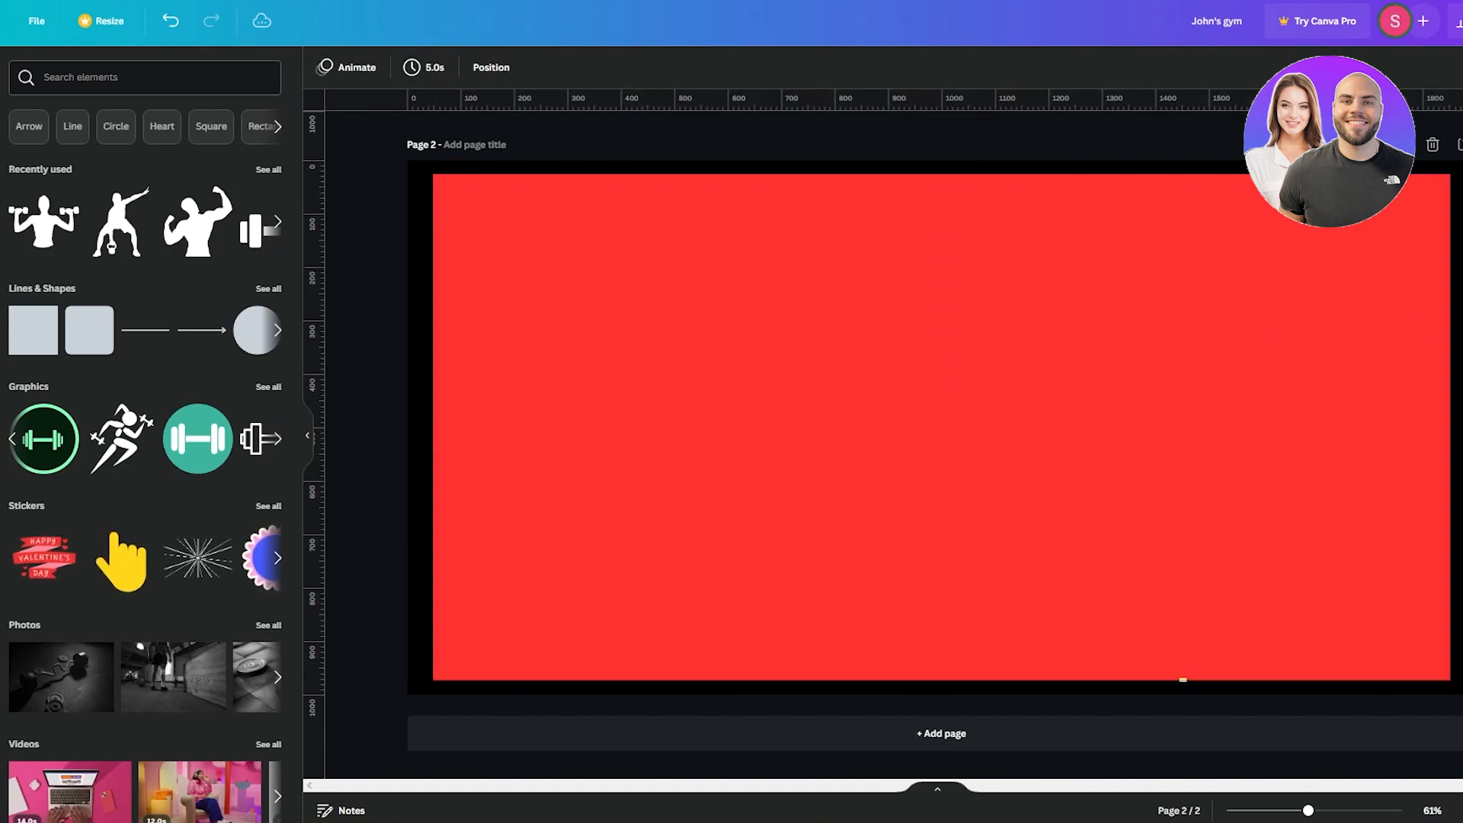
- Recolour the large rectangle on page 2 to the lighter red #FF7575 and add a third page to the design
left_click(511, 329)
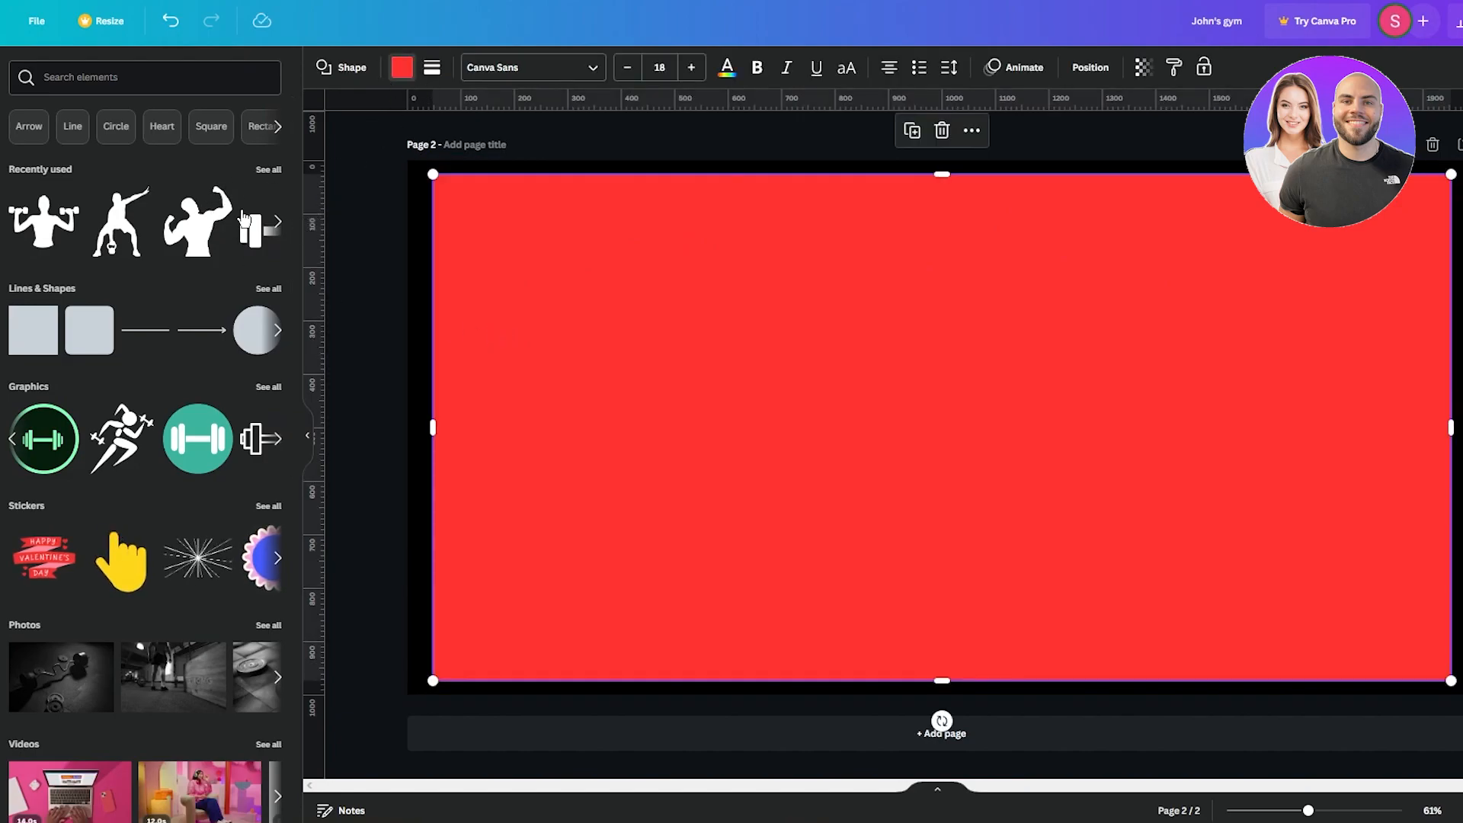
left_click(402, 67)
left_click(40, 177)
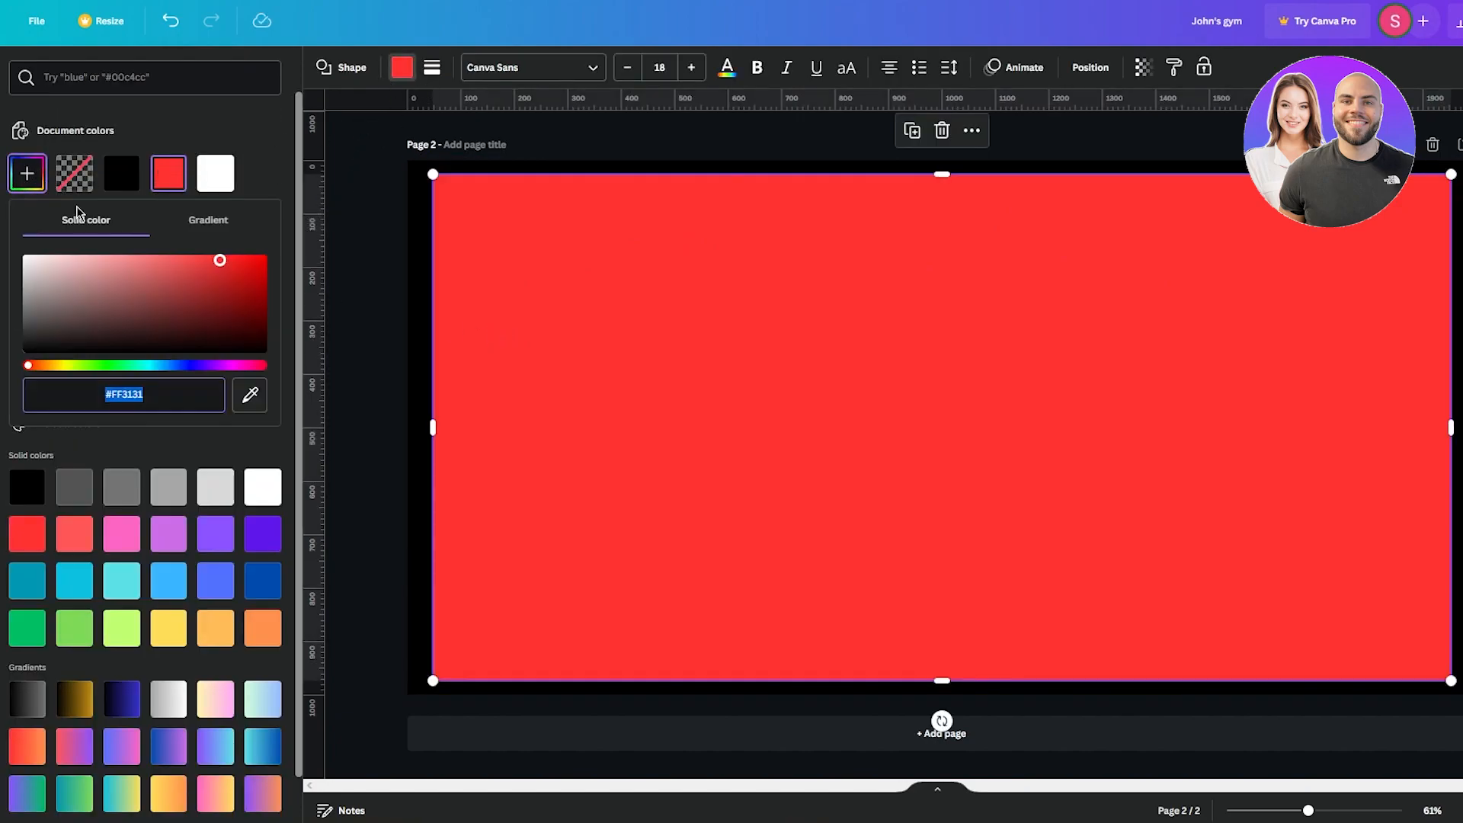
left_click_drag(218, 260, 155, 260)
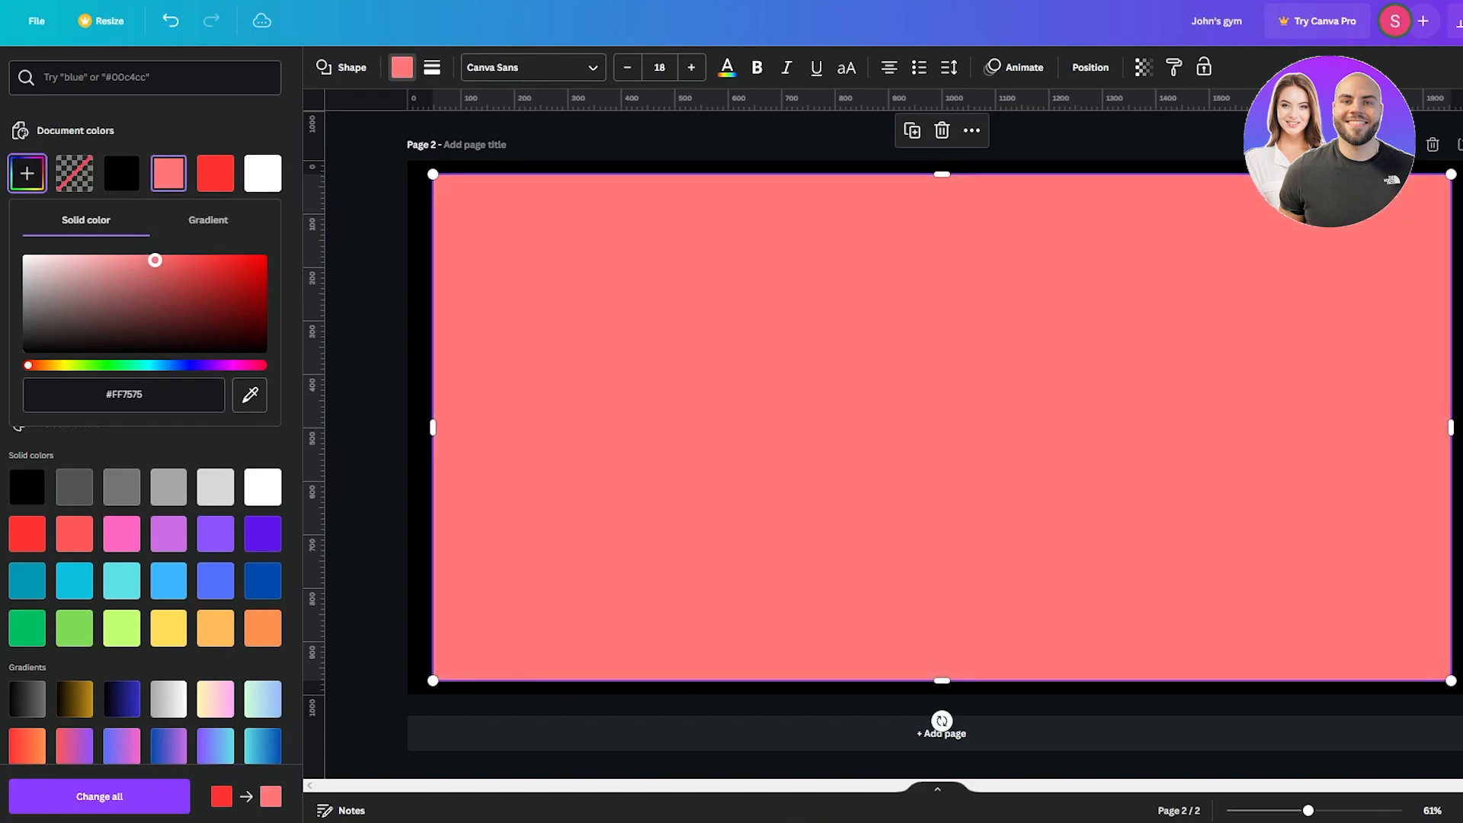
left_click(378, 274)
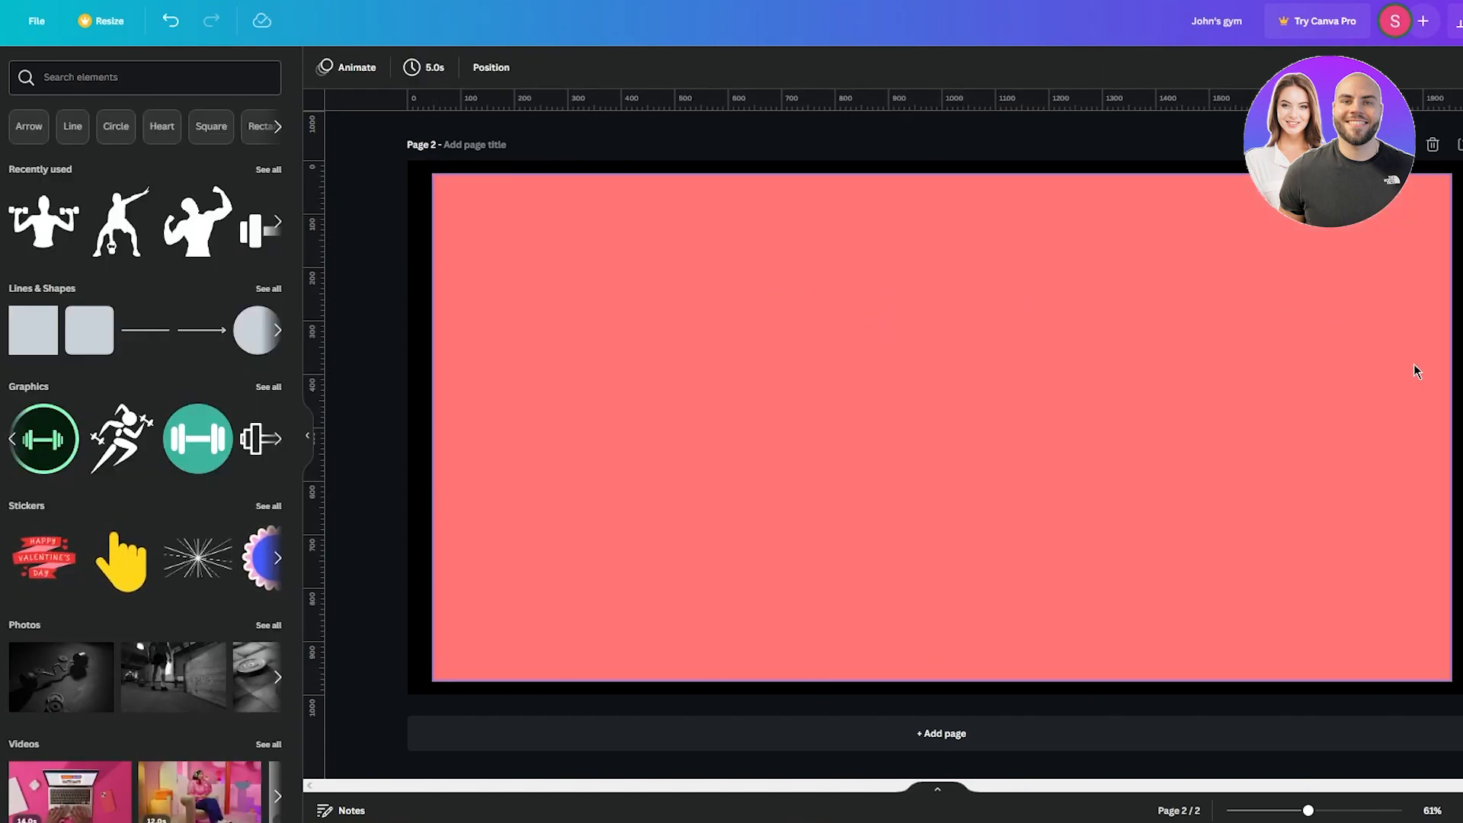
left_click(1032, 739)
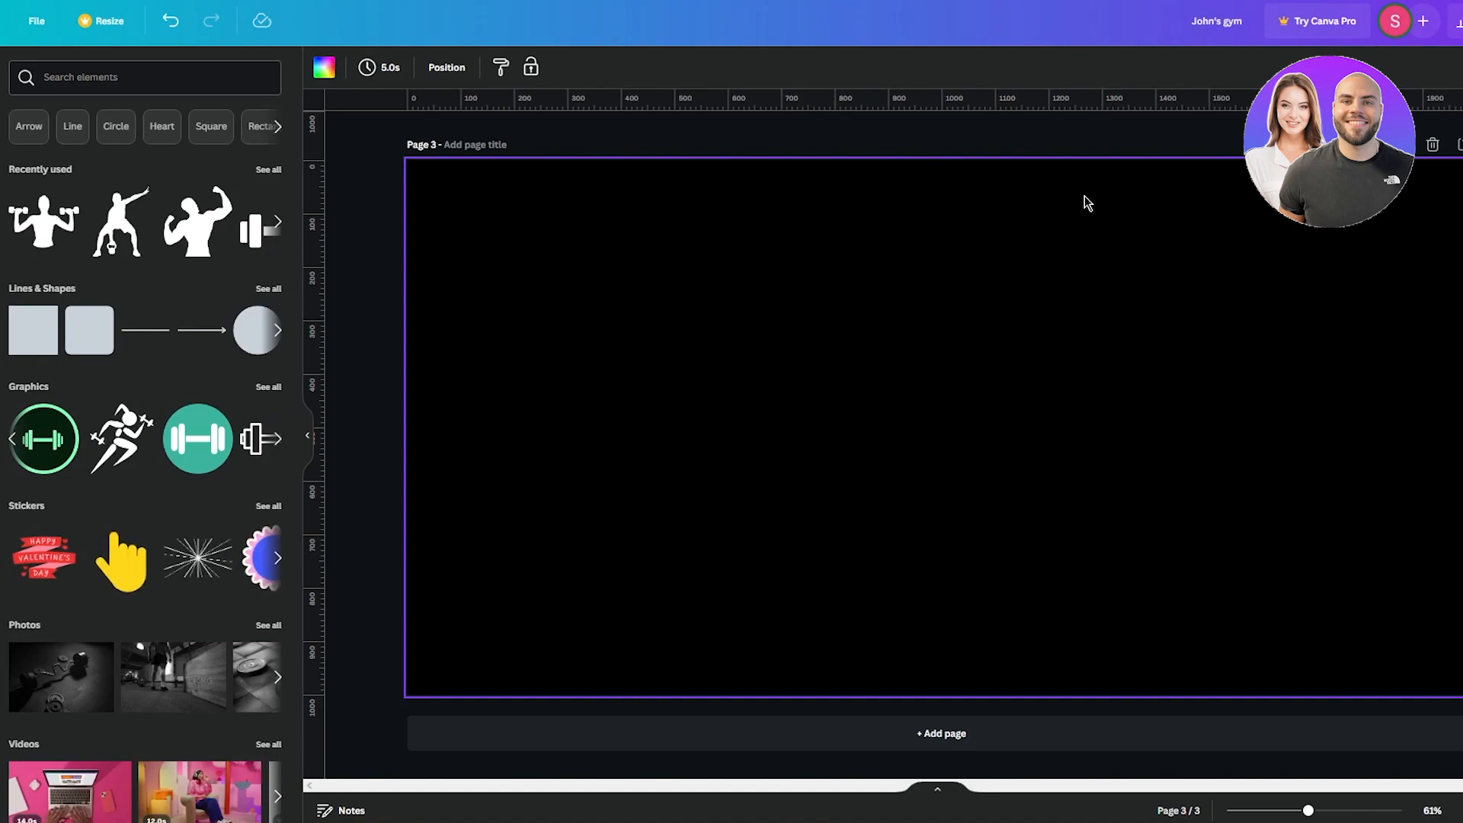
- Search the elements for "clock" and insert the thin clock outline graphic on page 2
scroll(1105, 304, "up", 8)
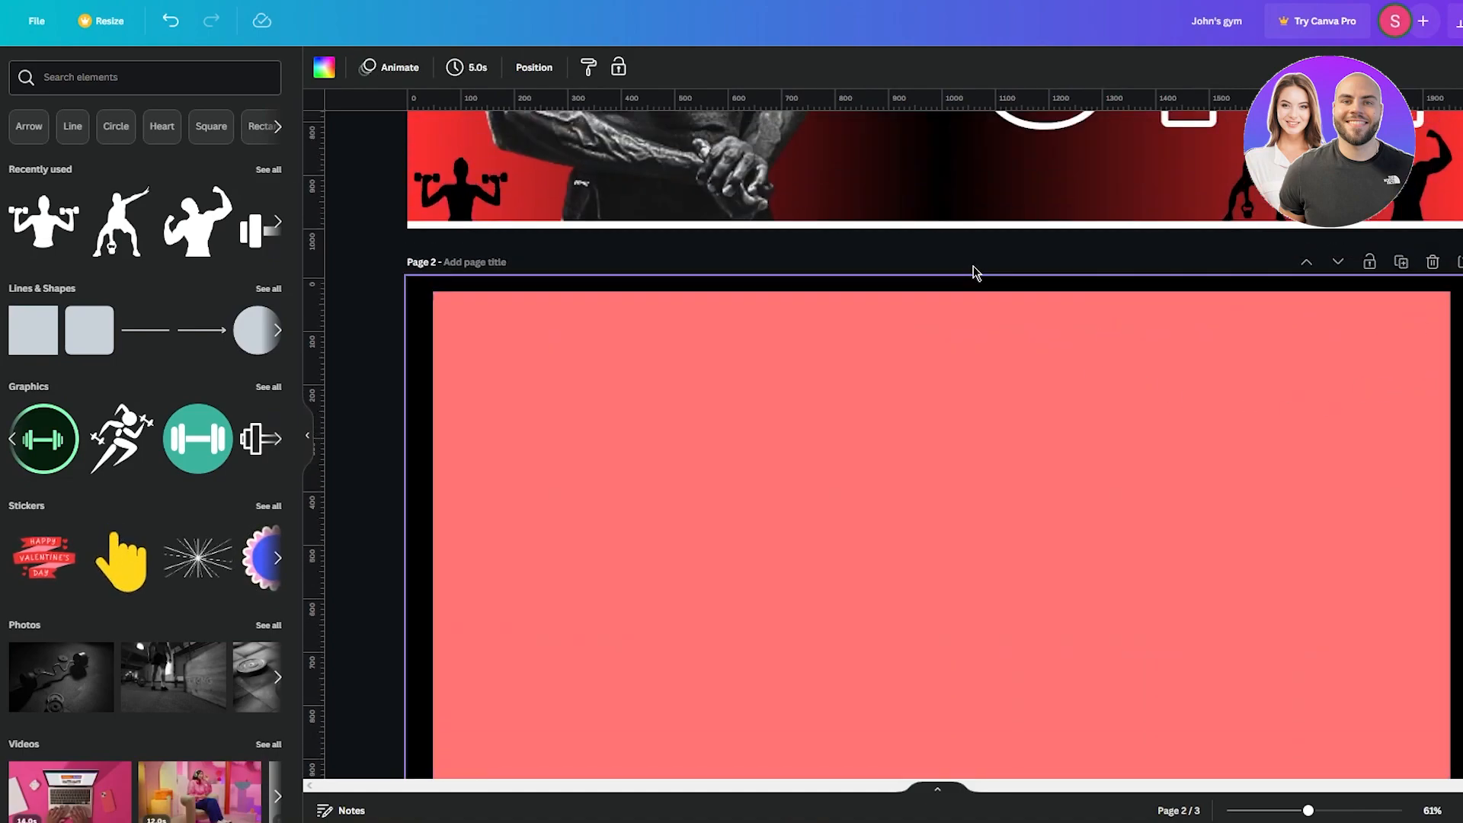
left_click(48, 66)
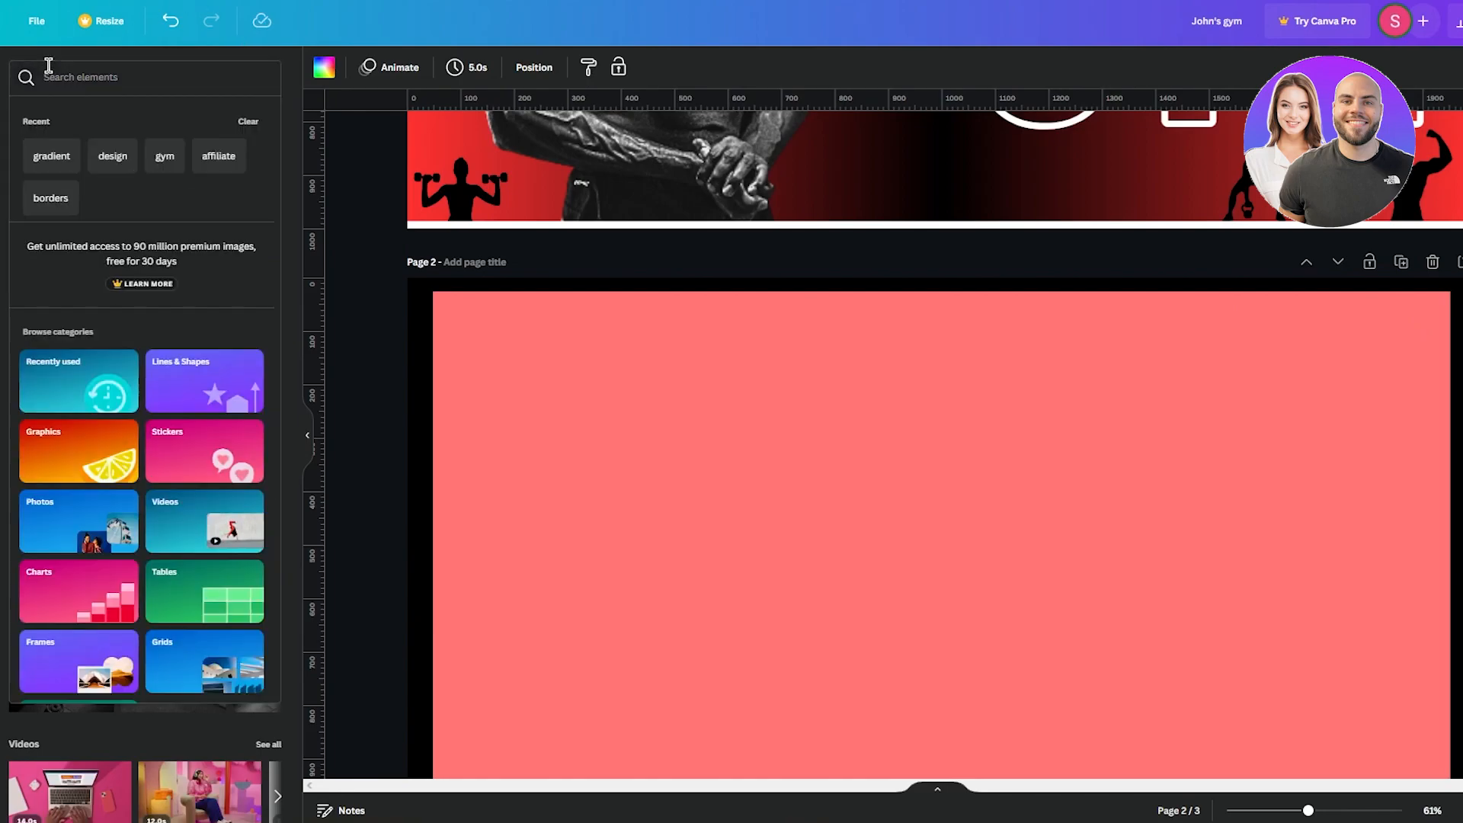
type("cloc")
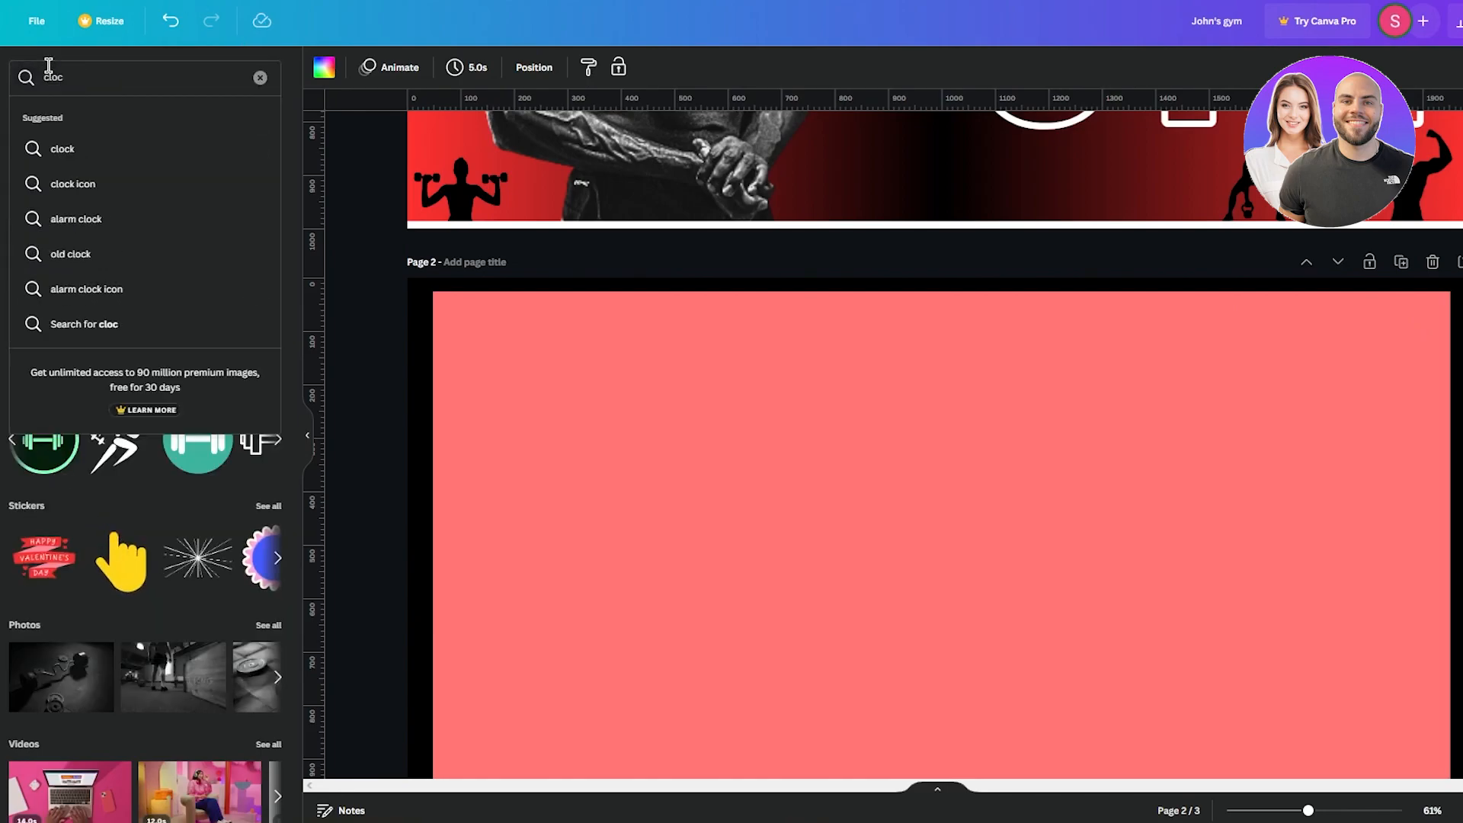
type("k")
key("Return")
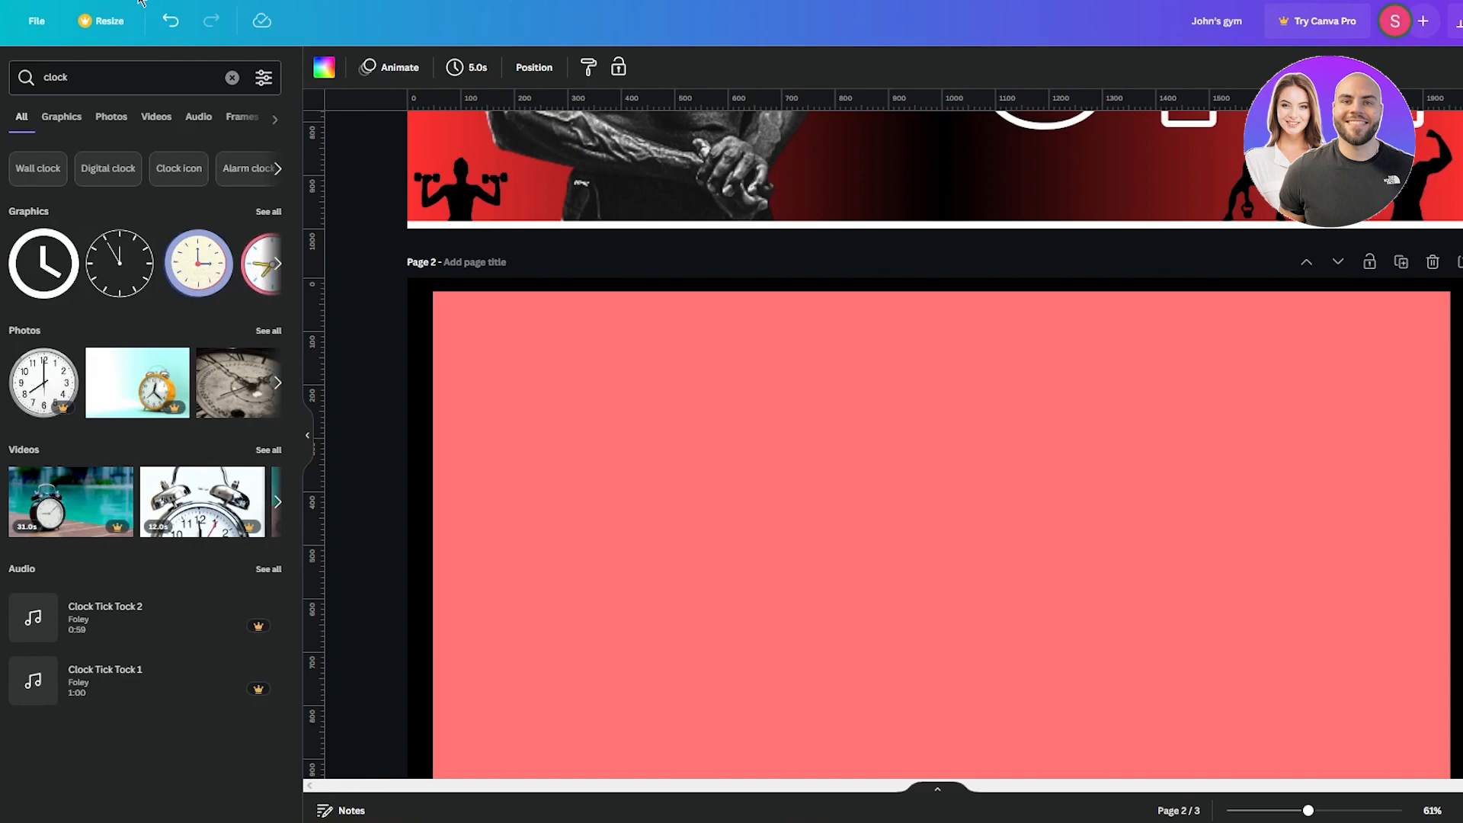
left_click(120, 263)
- Enlarge the clock to about 600 px across and place it in the right half of the page 2 rectangle
left_click_drag(1051, 439, 758, 279)
left_click_drag(706, 376, 1310, 533)
left_click_drag(1362, 439, 1438, 314)
left_click_drag(1365, 412, 1220, 508)
left_click(1460, 450)
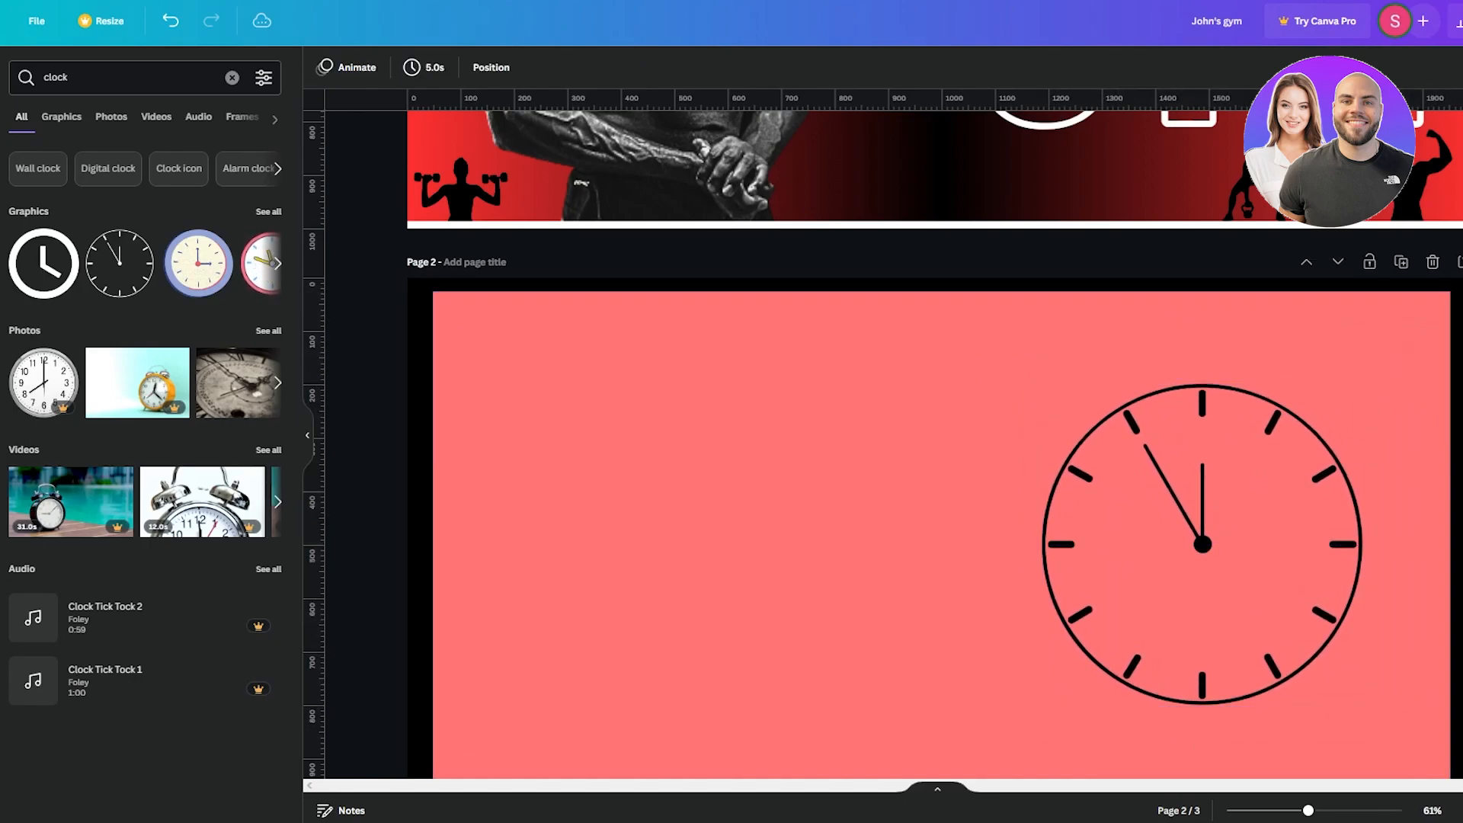
- Insert the name-and-job-title text combination on page 2 and delete its job title line
left_click(26, 331)
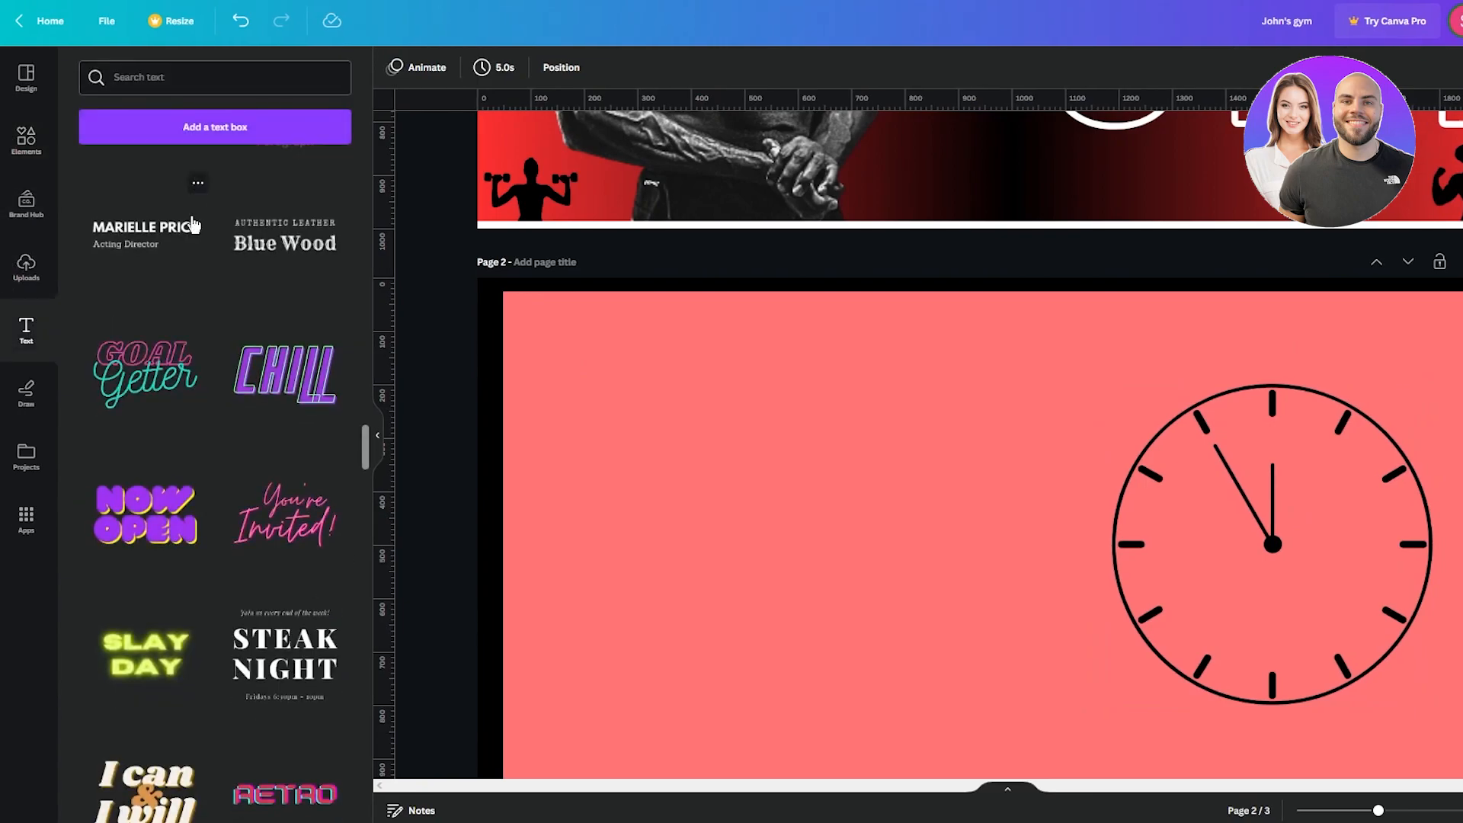
left_click(164, 229)
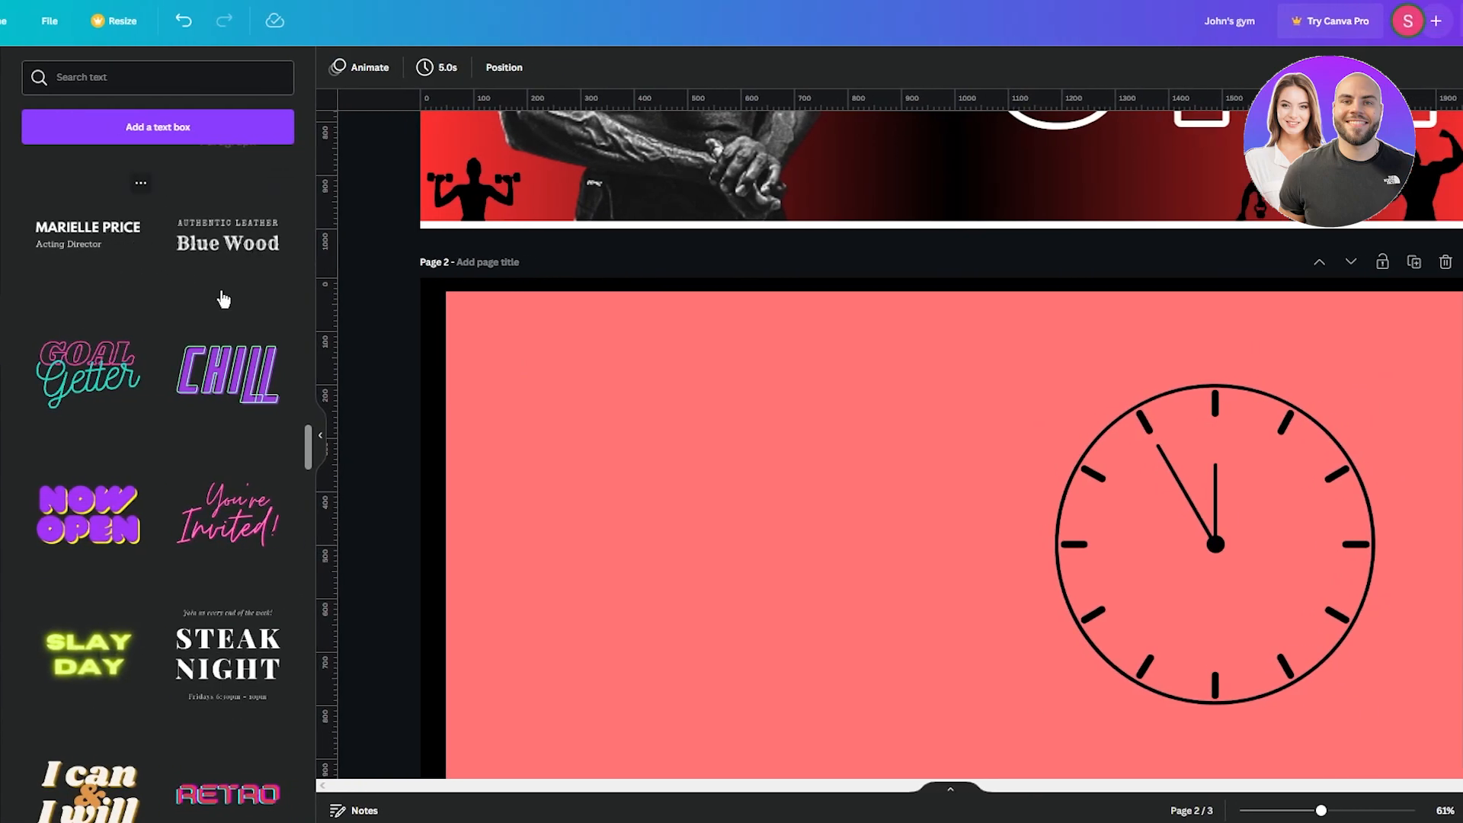
left_click(881, 550)
key("Delete")
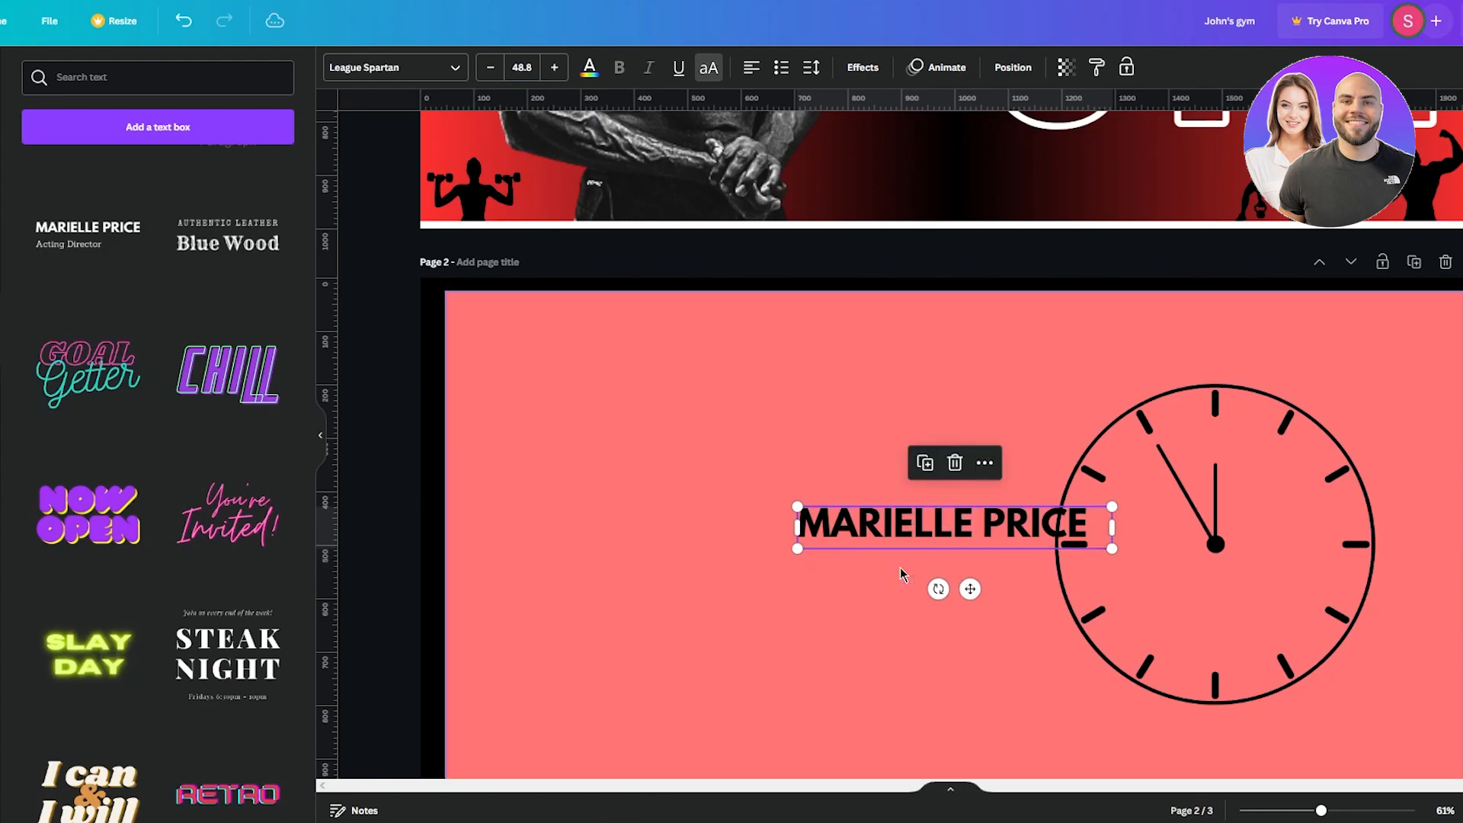
- Replace the placeholder name with "BUSINESS HOURS" and move the heading to the upper left area of the page 2 rectangle
double_click(1000, 531)
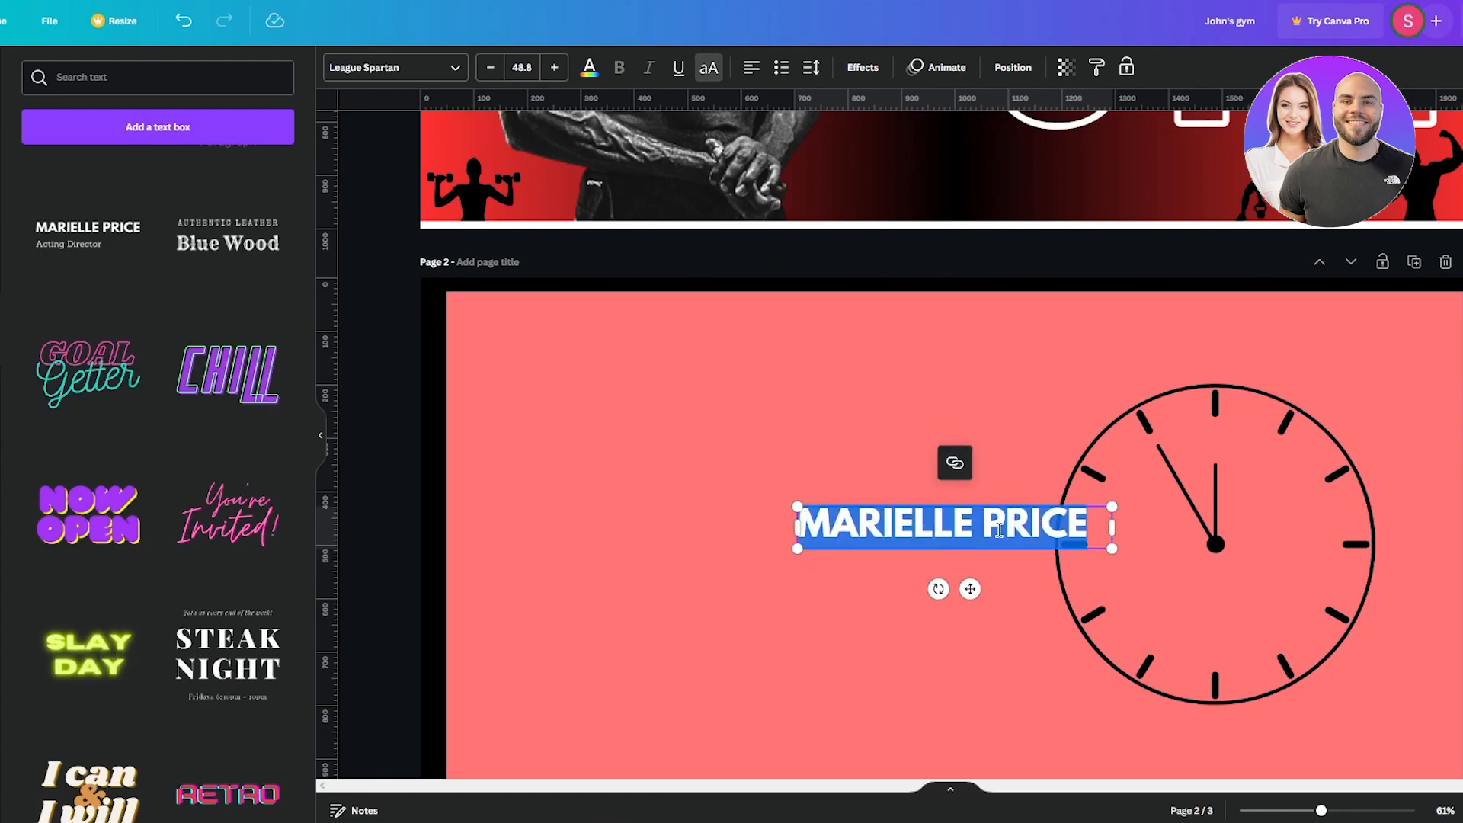
type("BUS")
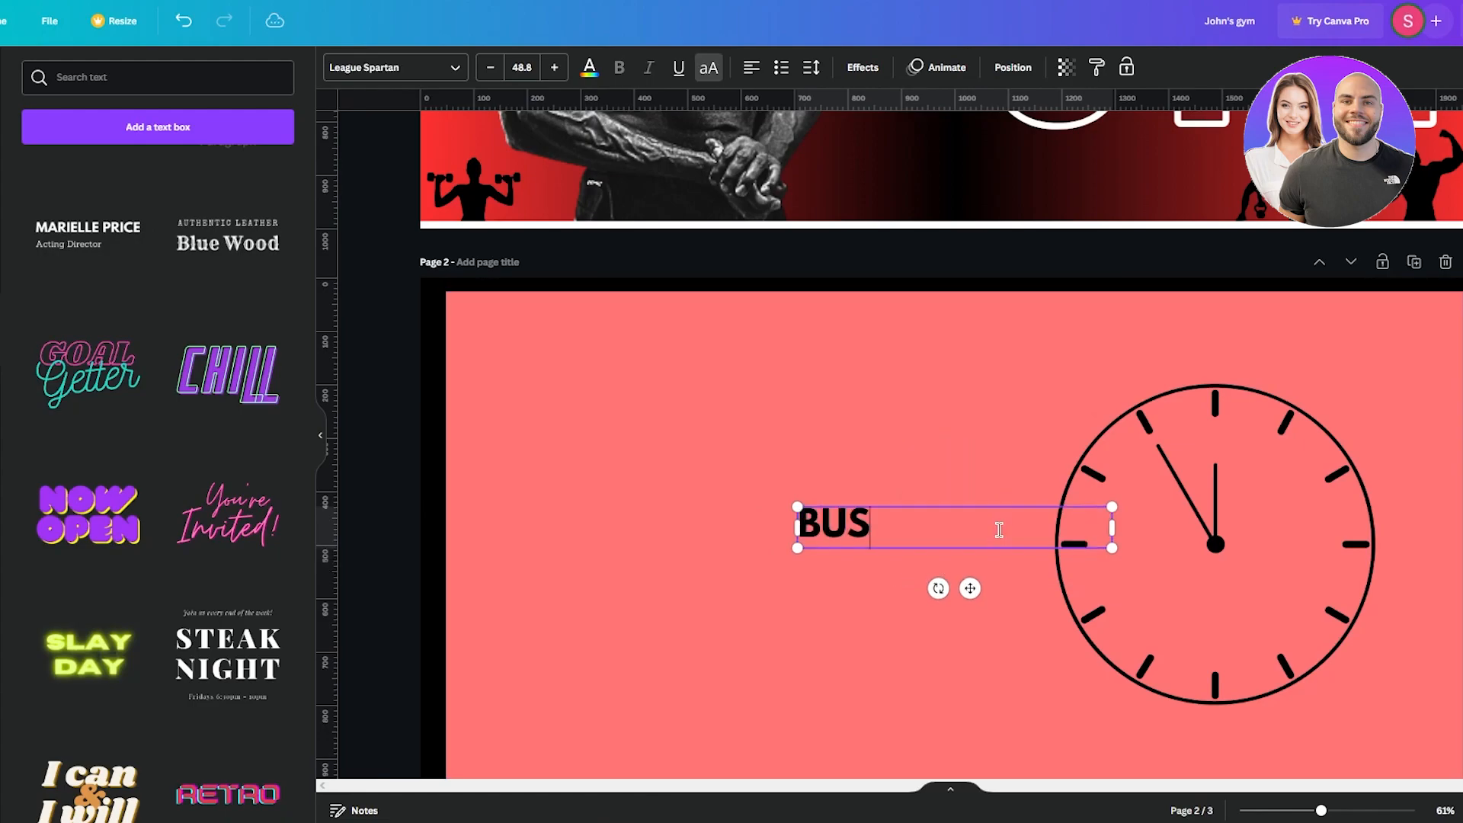
type("INESS HOURS")
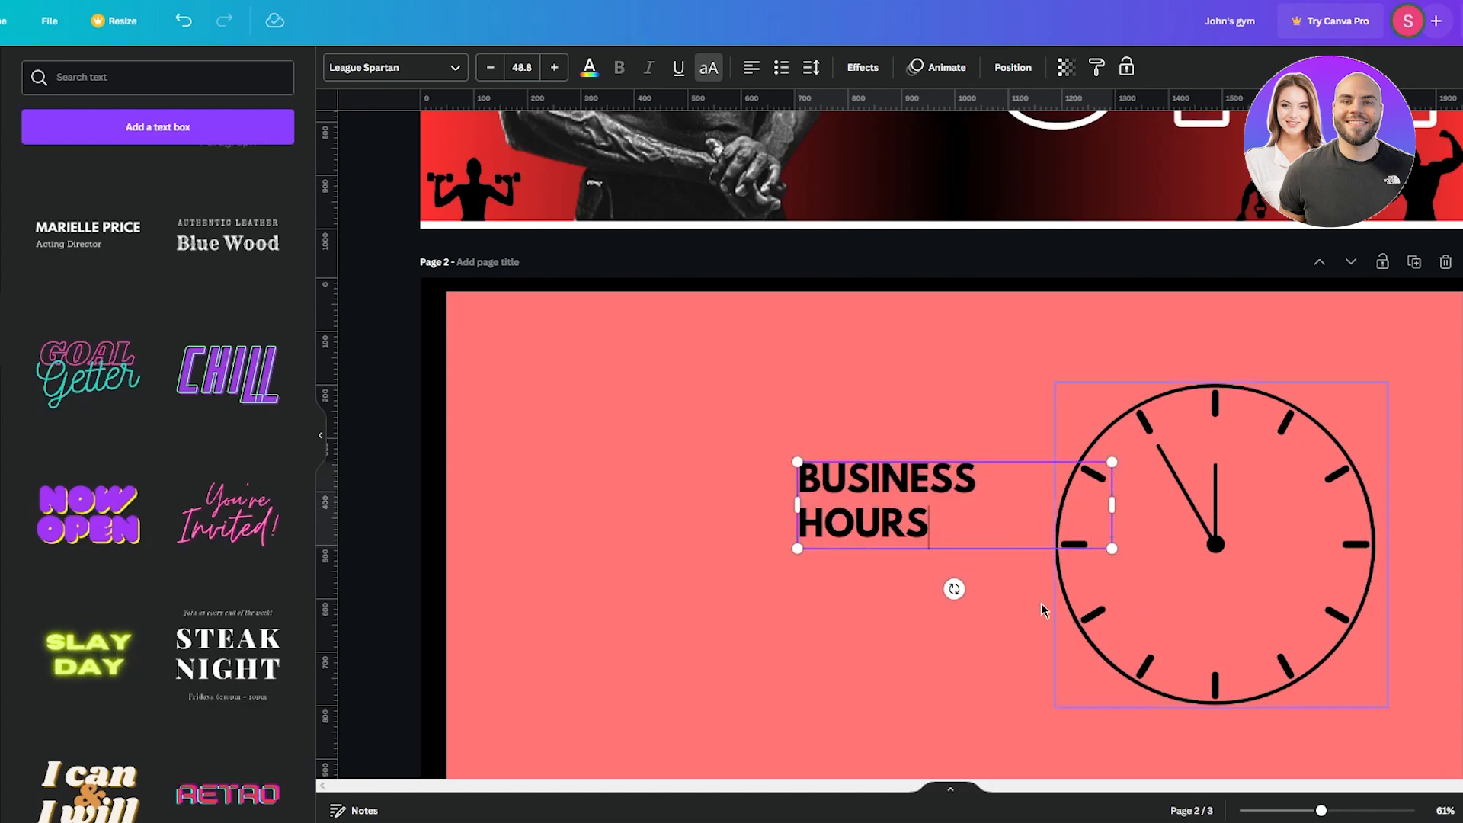
left_click(1378, 437)
left_click_drag(882, 486, 569, 429)
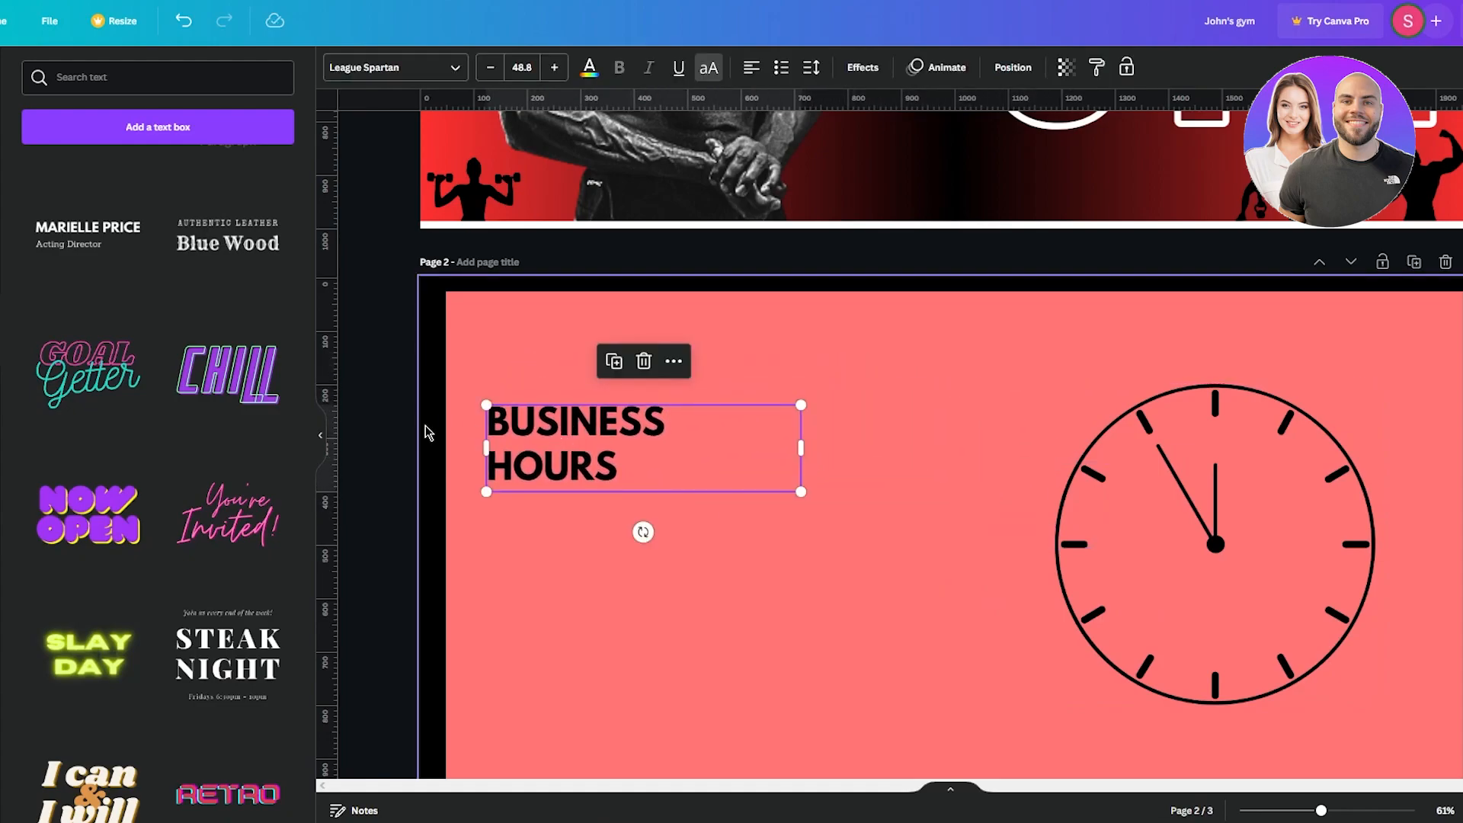
left_click(395, 427)
- Search the elements for "box", insert the thin rectangular outline box and place it directly below the BUSINESS HOURS heading
scroll(391, 432, "down", 1)
scroll(488, 397, "down", 4)
scroll(494, 427, "up", 3)
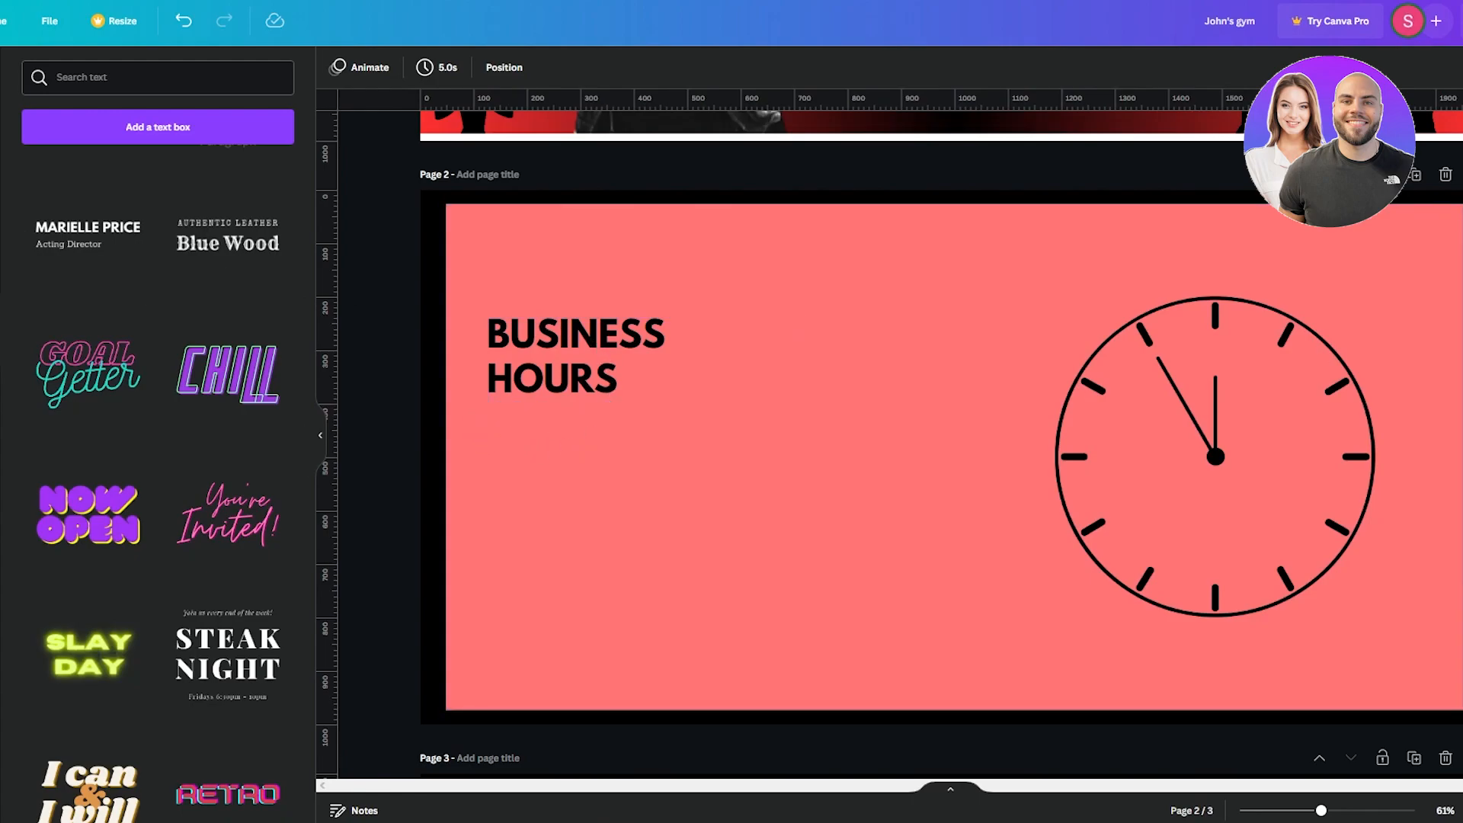
left_click(29, 142)
left_click_drag(139, 82, 65, 82)
type("box")
key("Return")
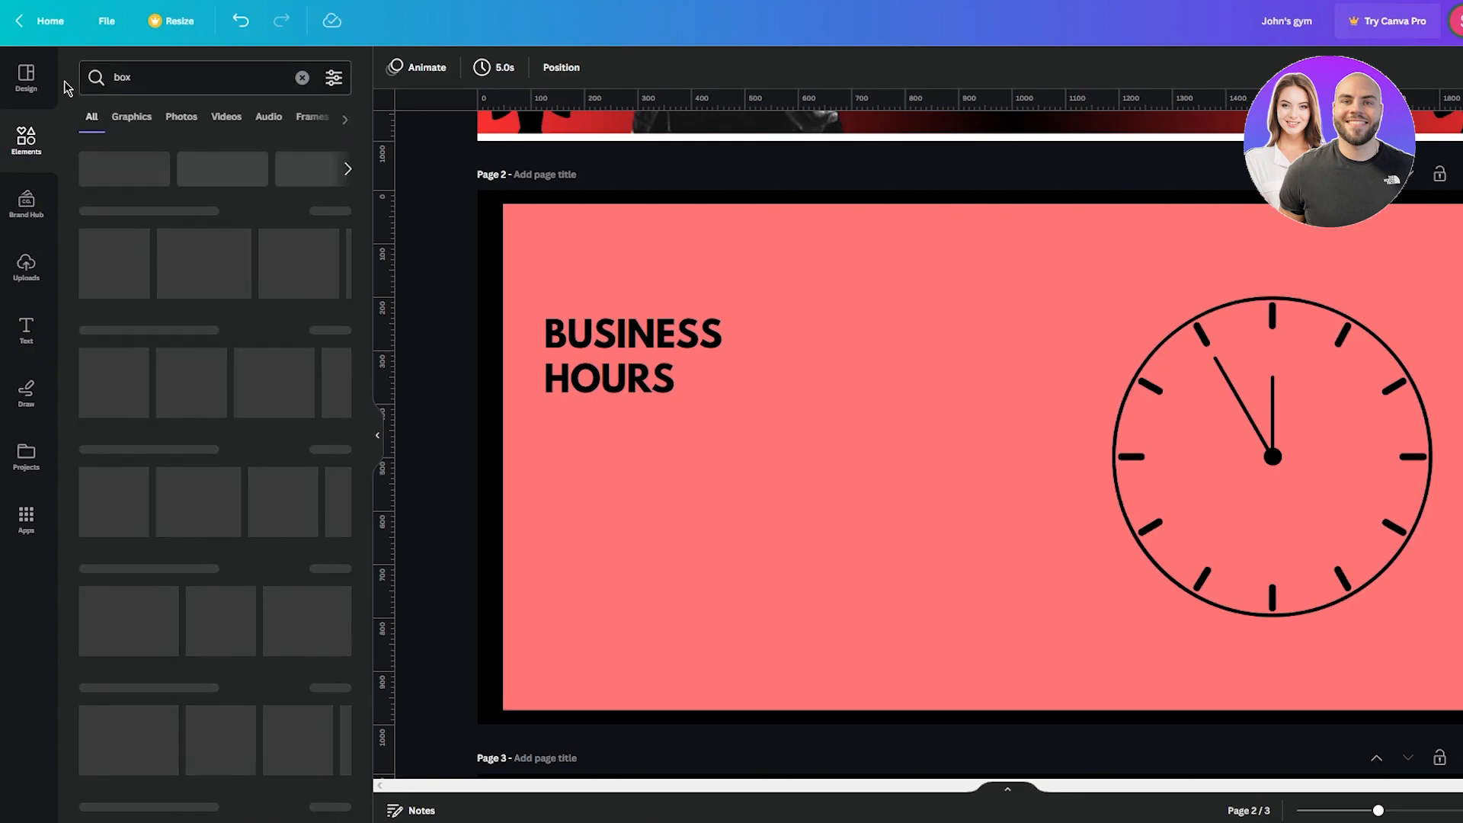
left_click(347, 263)
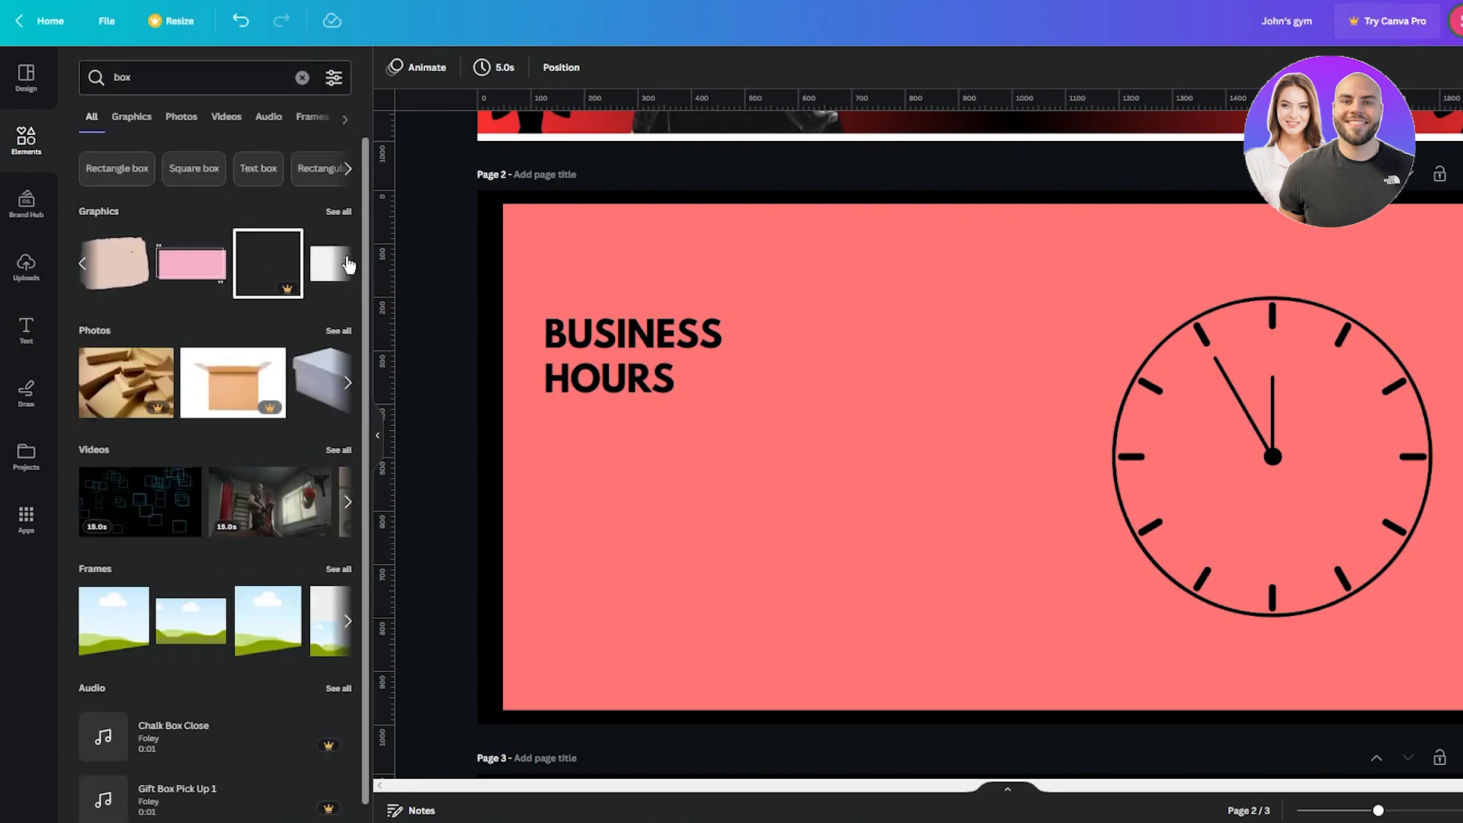
left_click(83, 267)
left_click(261, 282)
left_click_drag(977, 431, 707, 474)
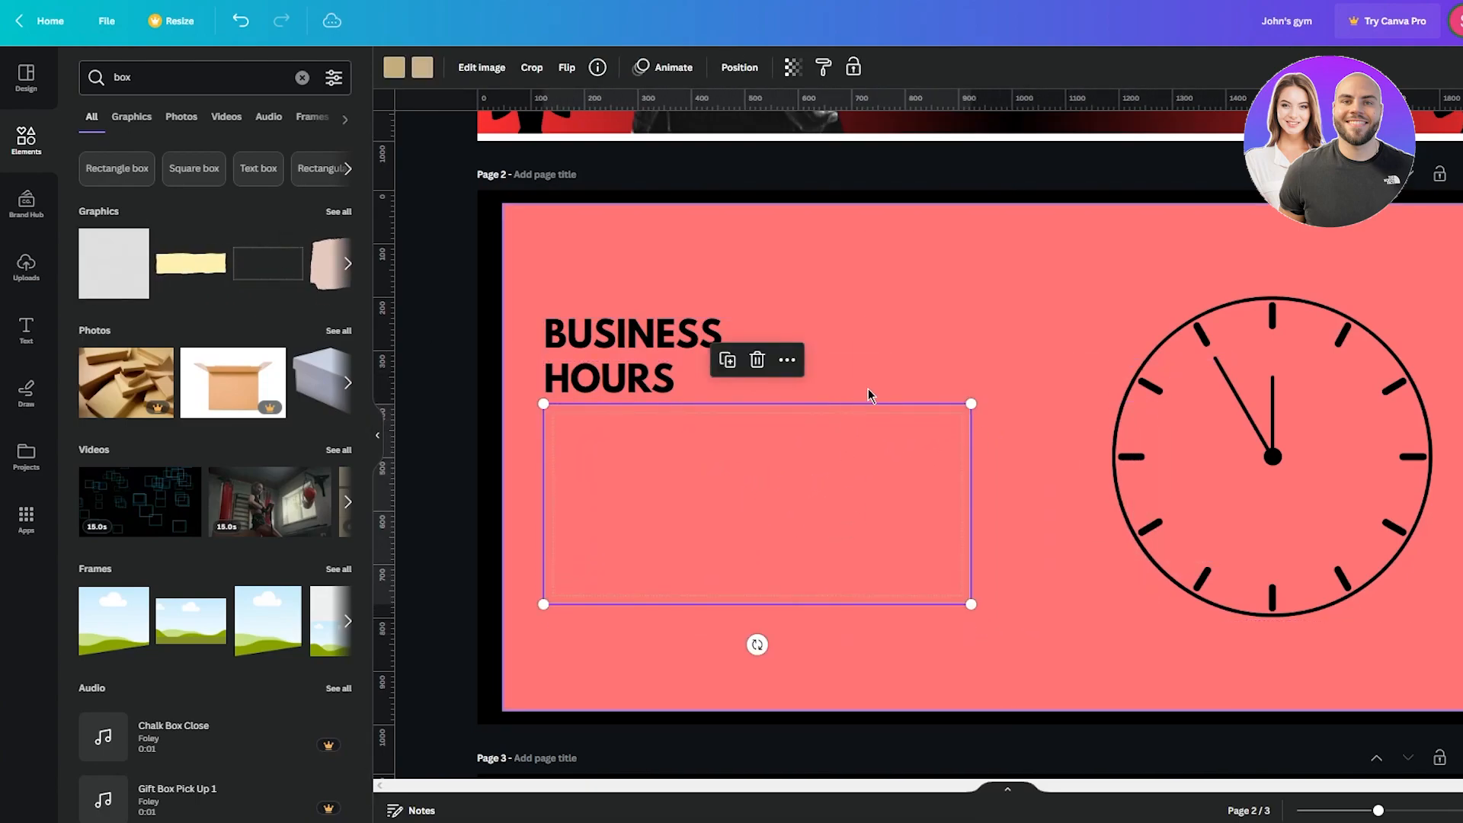
- Change both colours of the outline box below the heading to black
left_click(925, 361)
double_click(890, 409)
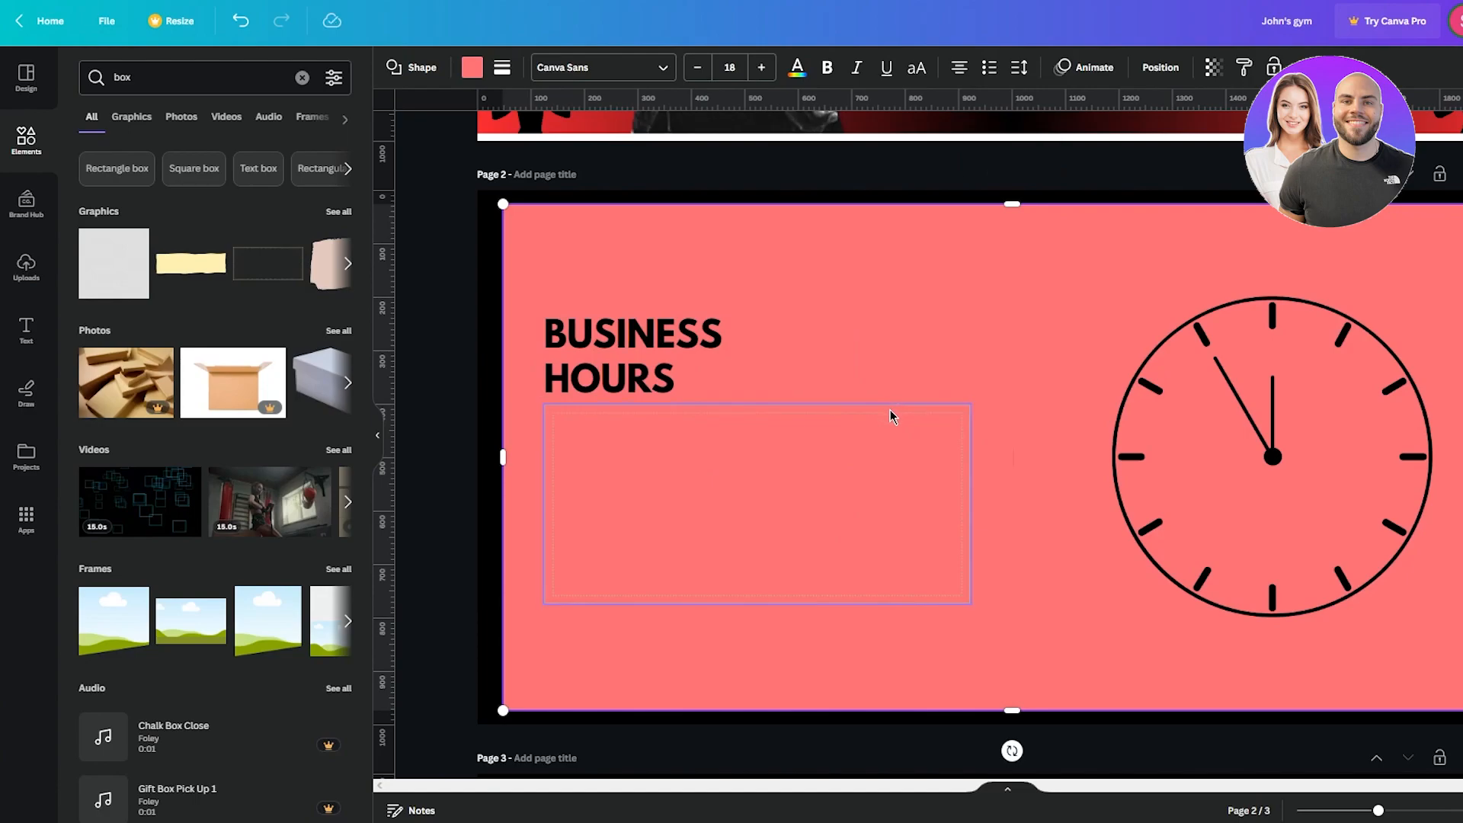
left_click(882, 404)
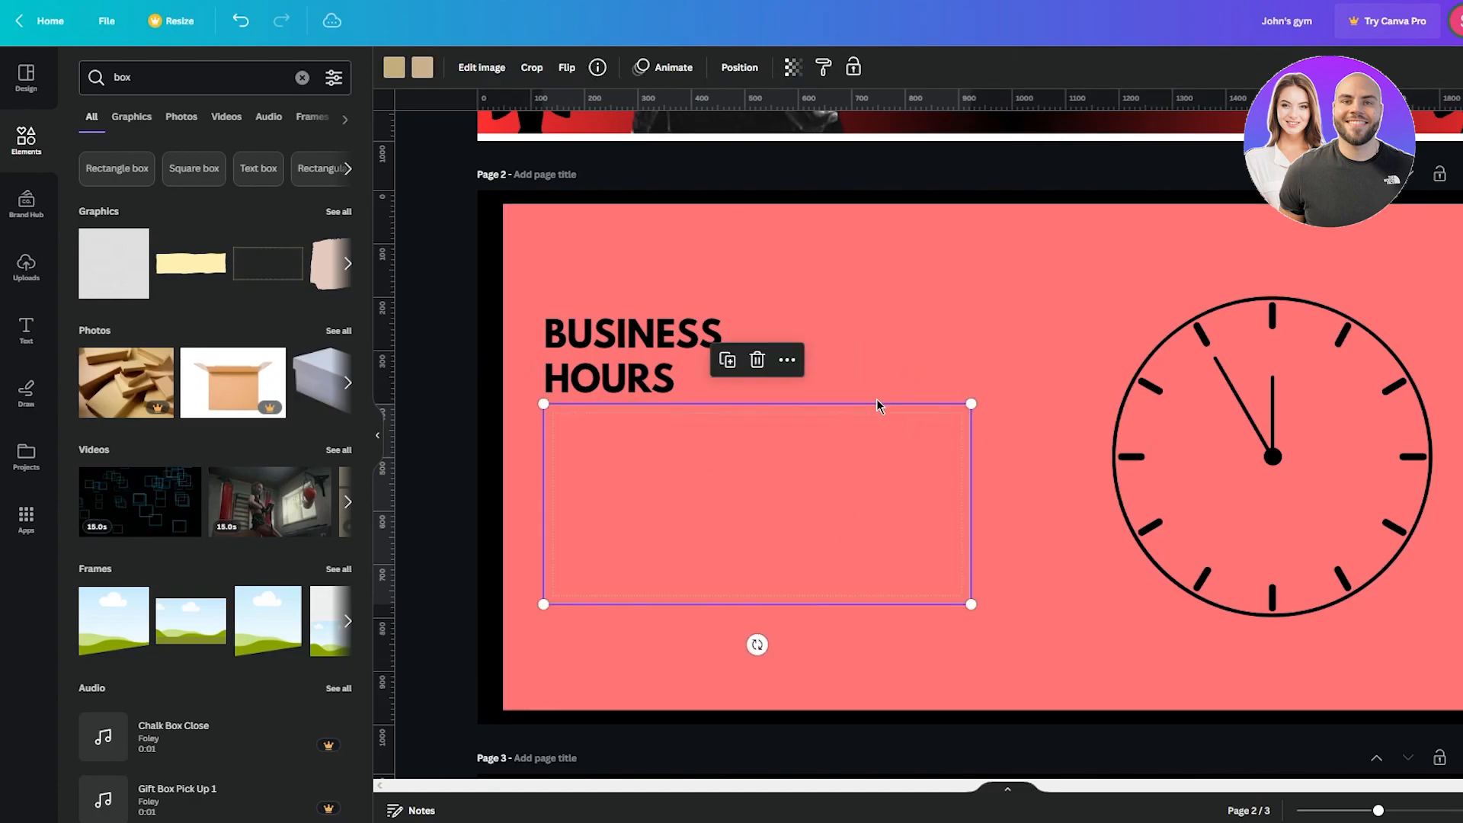
left_click(394, 67)
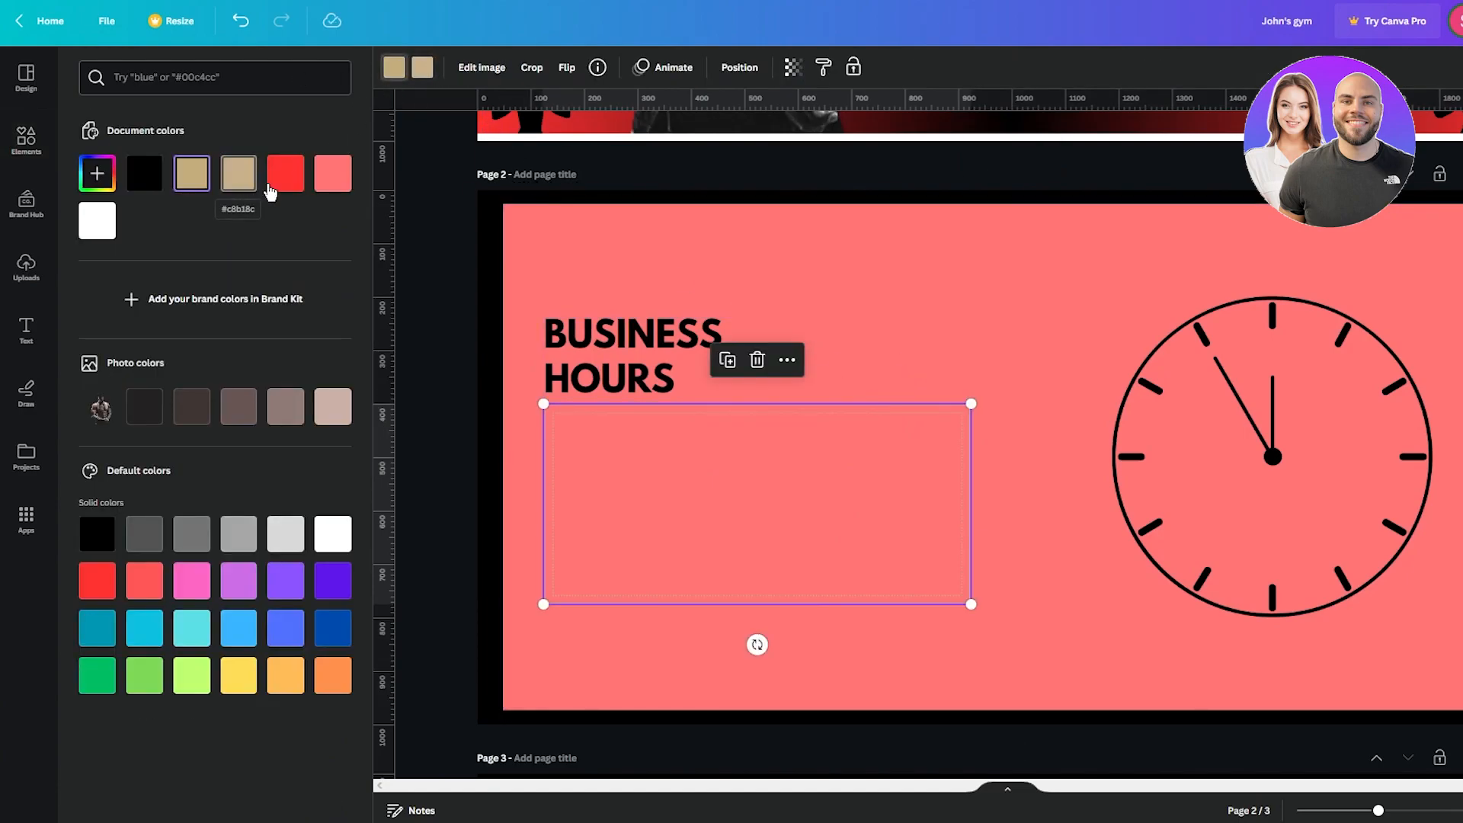
left_click(144, 173)
left_click(423, 70)
left_click(145, 182)
left_click(420, 225)
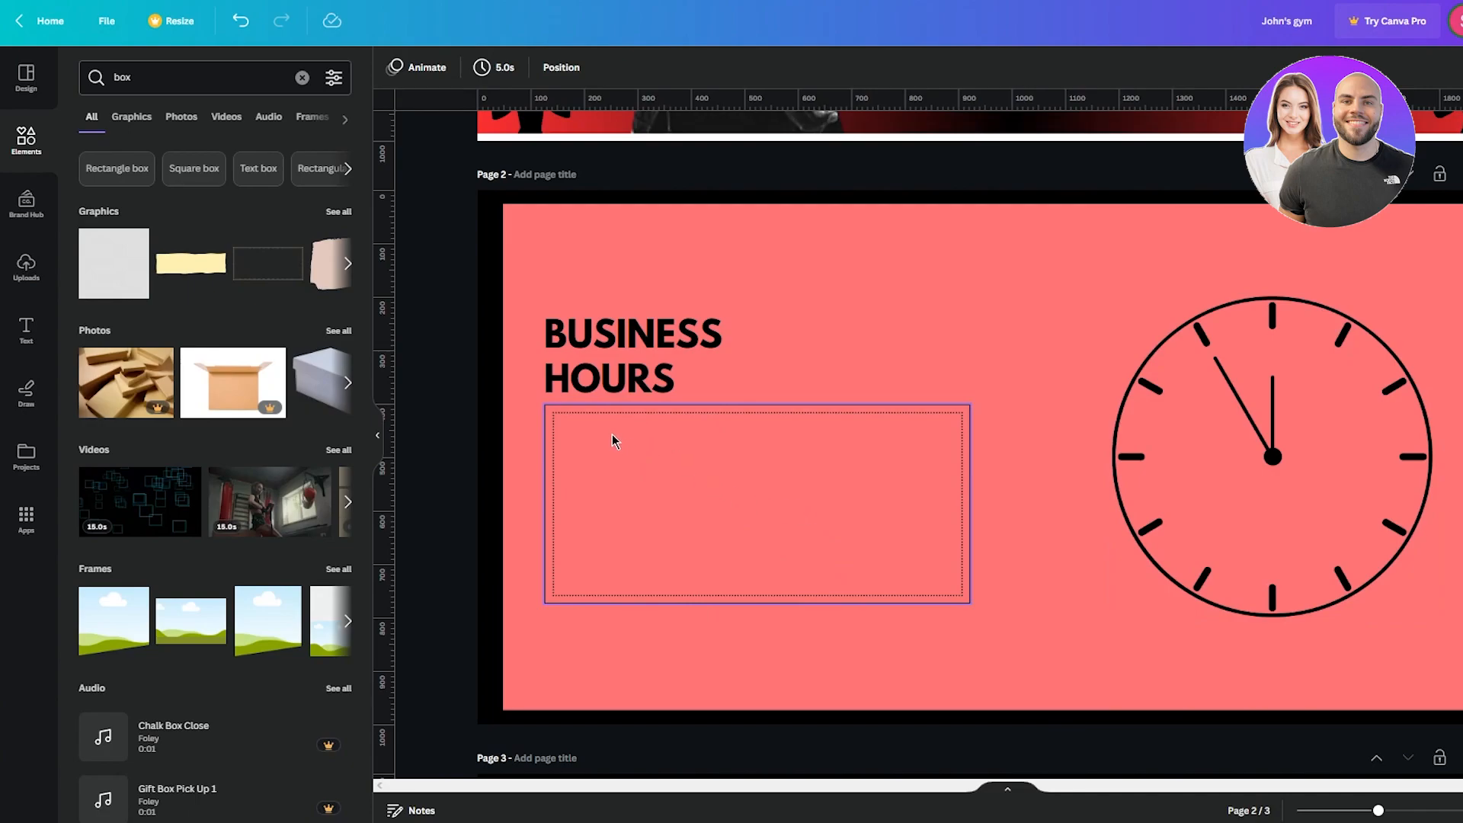
- Enlarge the black outline box by extending its lower-right corner outward
left_click(670, 599)
left_click(556, 538)
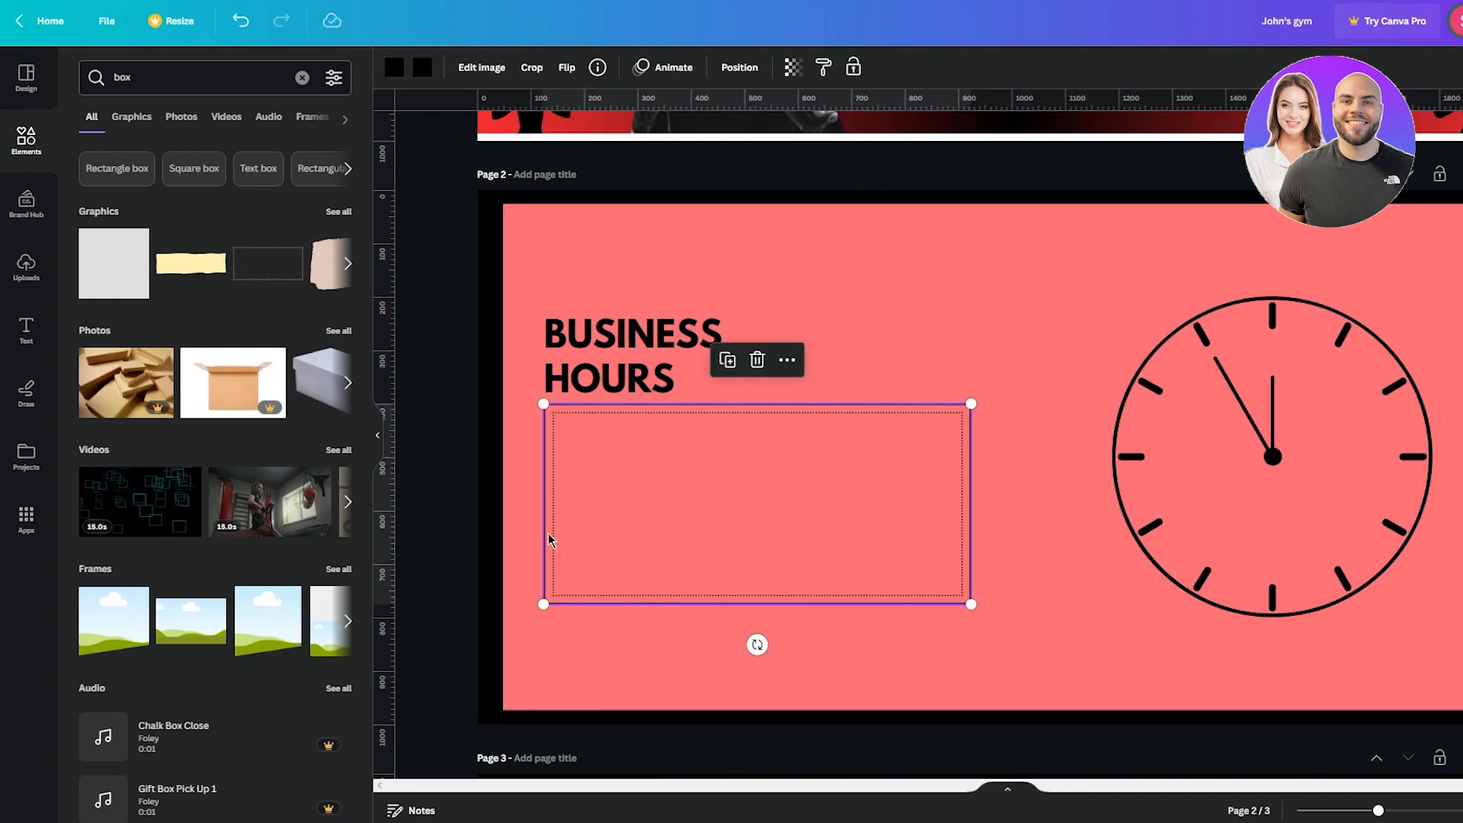
left_click_drag(973, 605, 1035, 635)
left_click(473, 469)
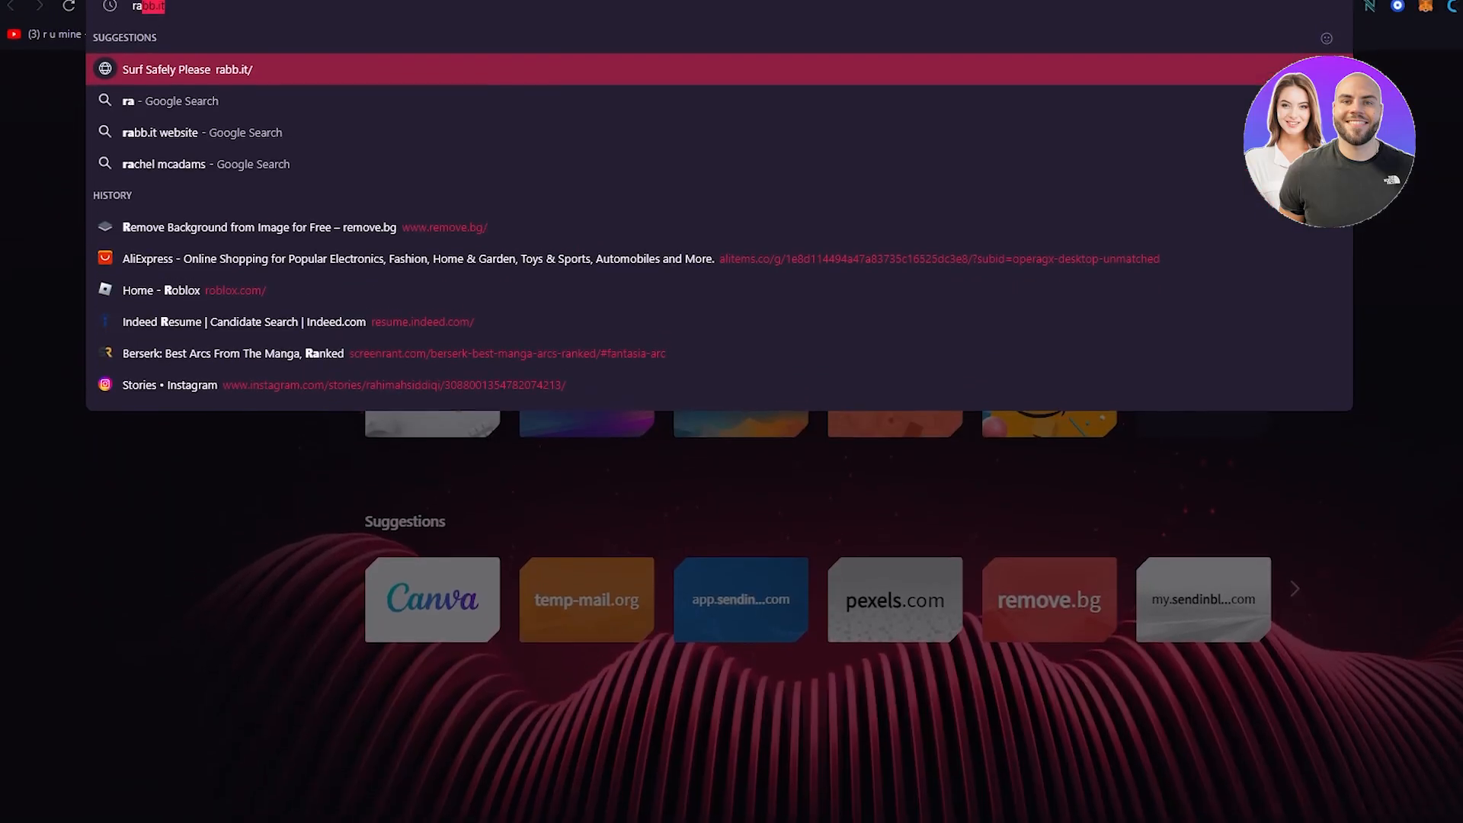
- Search the web for "random tim" from a new browser tab
type("random tim")
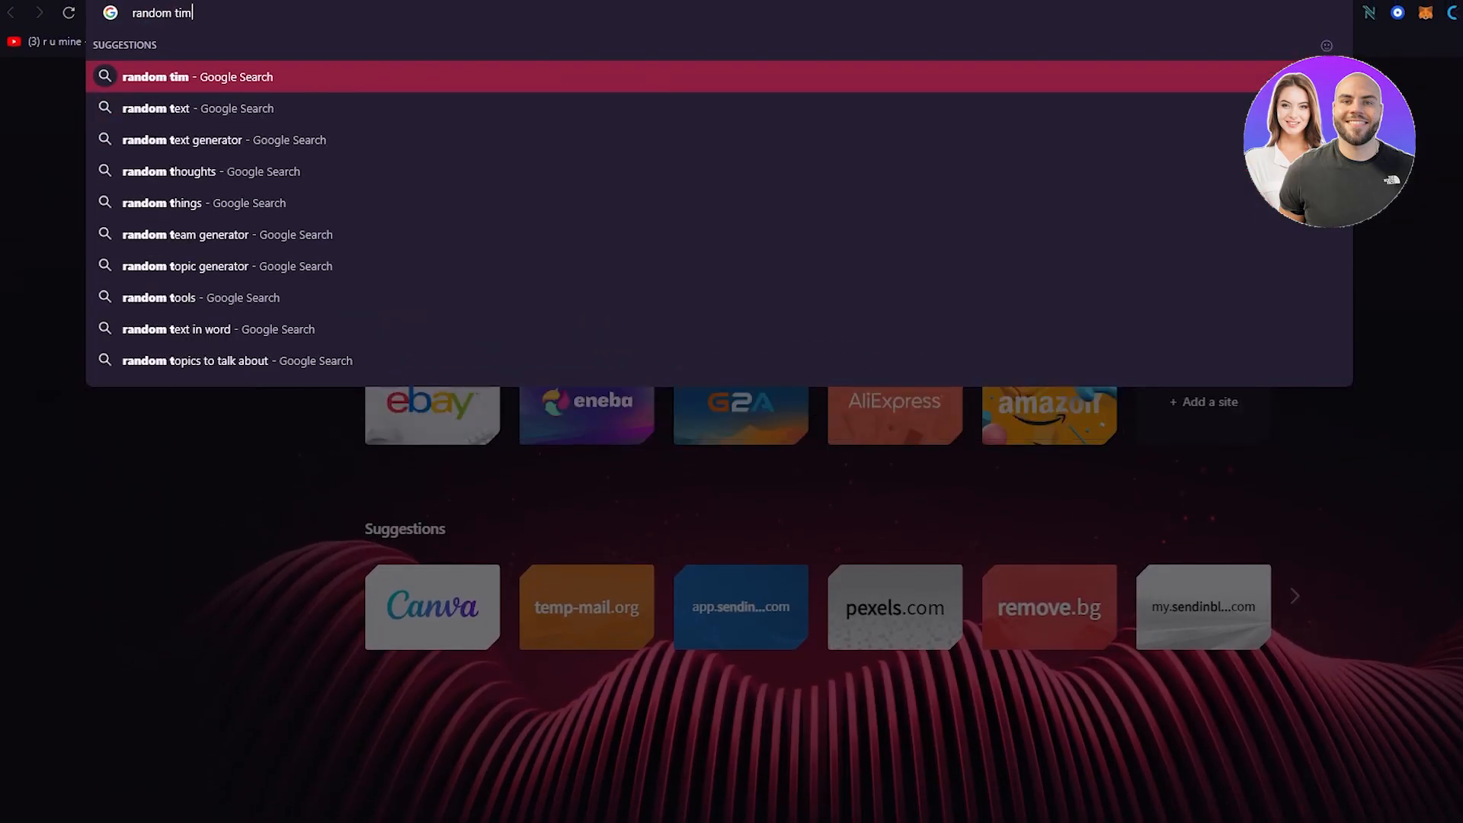
- Search Google for "random timing for appointments"
type("ing for a")
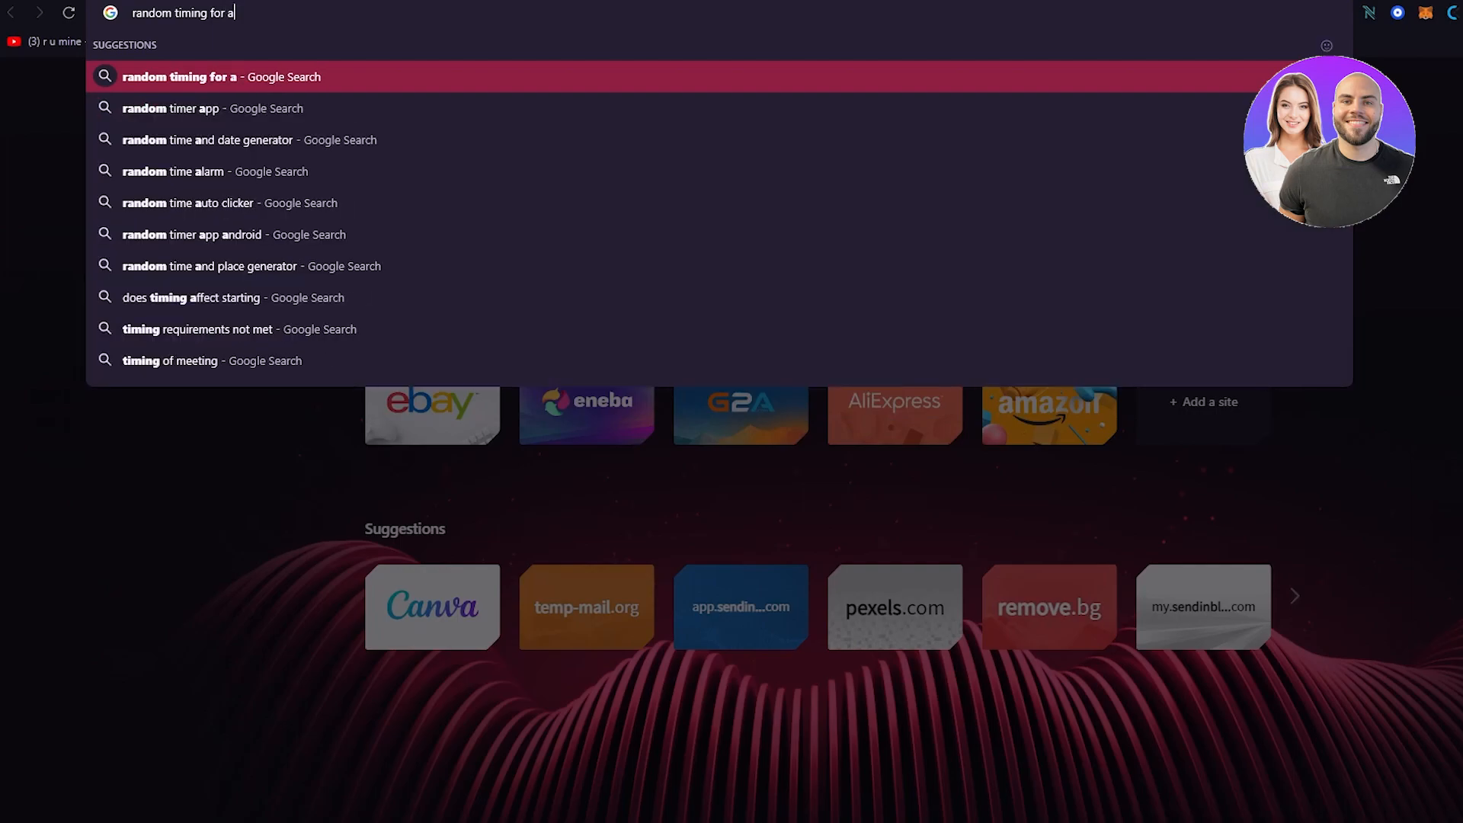
type("ppoin")
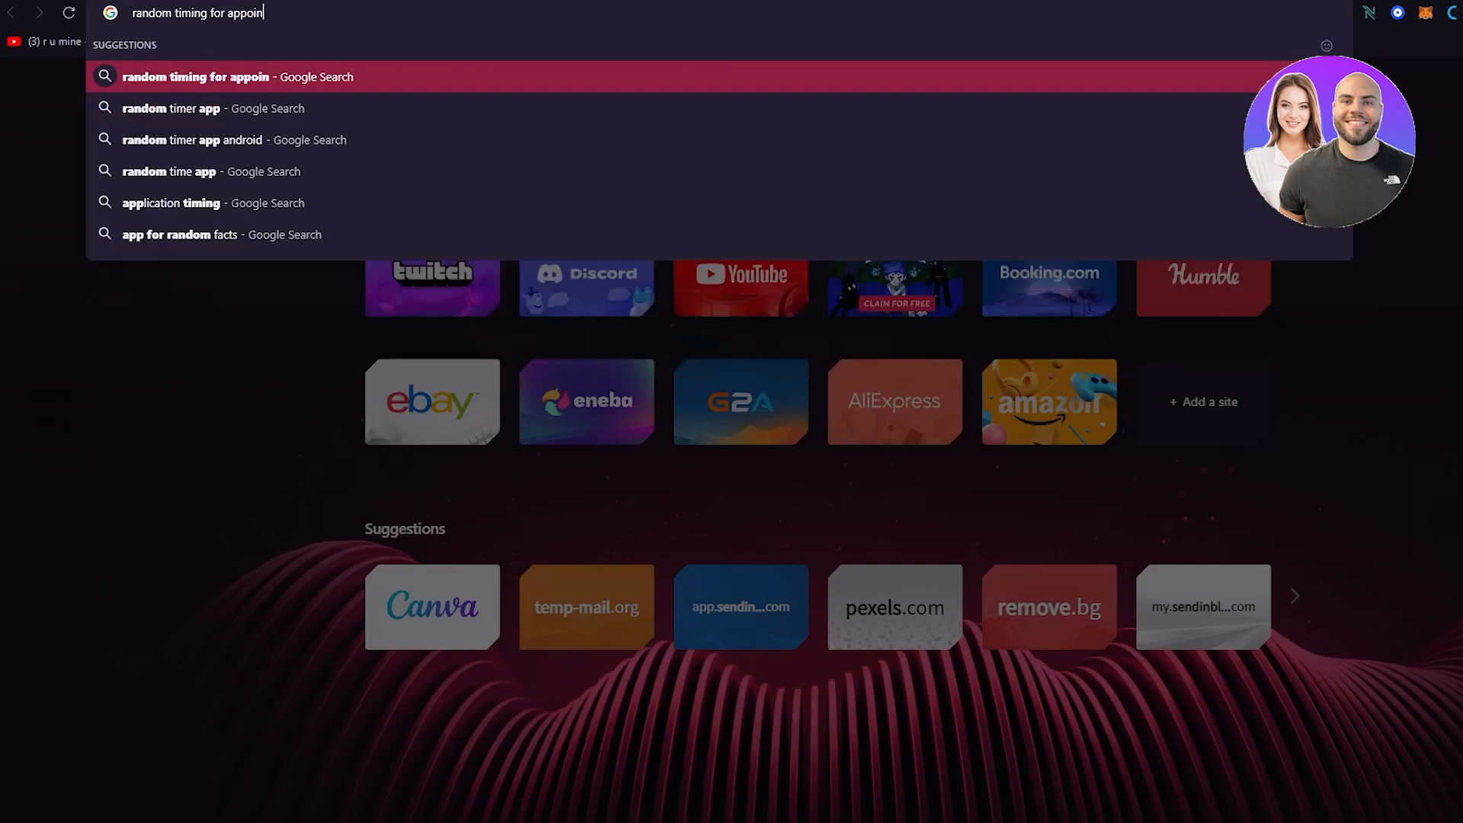
type("tments")
key("Return")
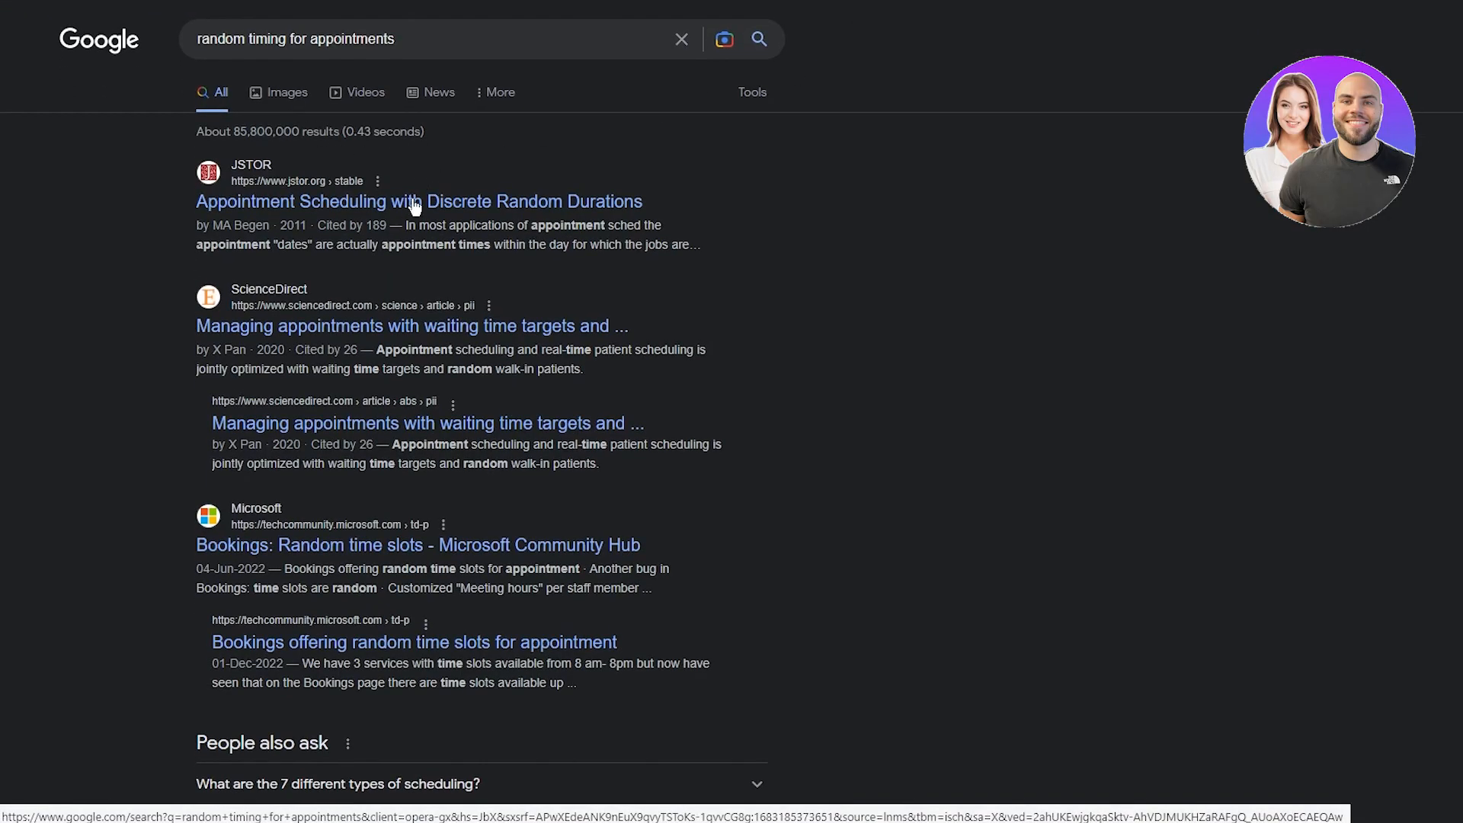
- Expand the question "What are the 7 different types of scheduling?" and copy its list from time-slot through round robin scheduling
scroll(530, 278, "down", 6)
left_click(531, 268)
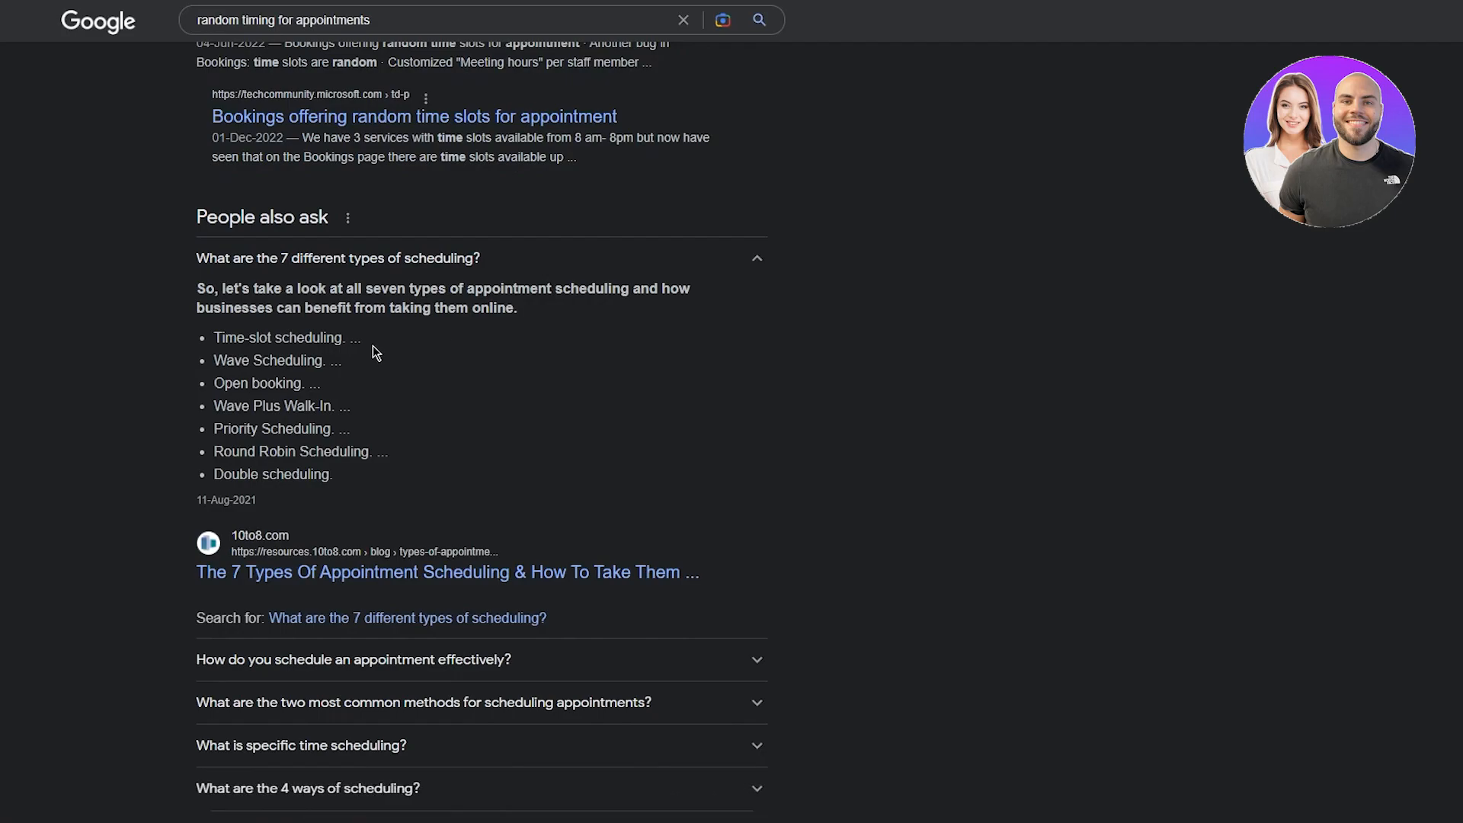
left_click_drag(214, 338, 379, 452)
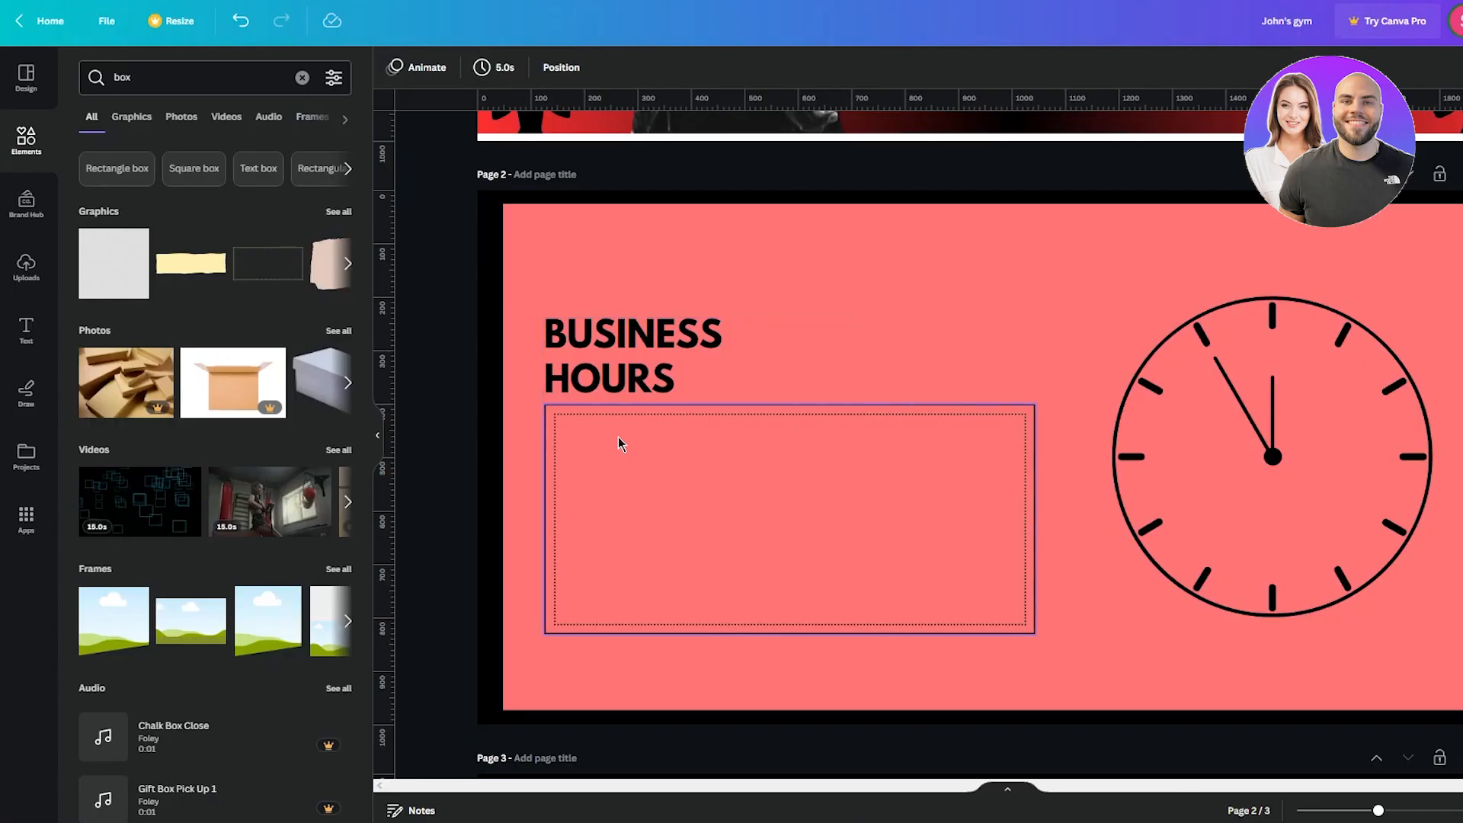
left_click(590, 473)
double_click(593, 472)
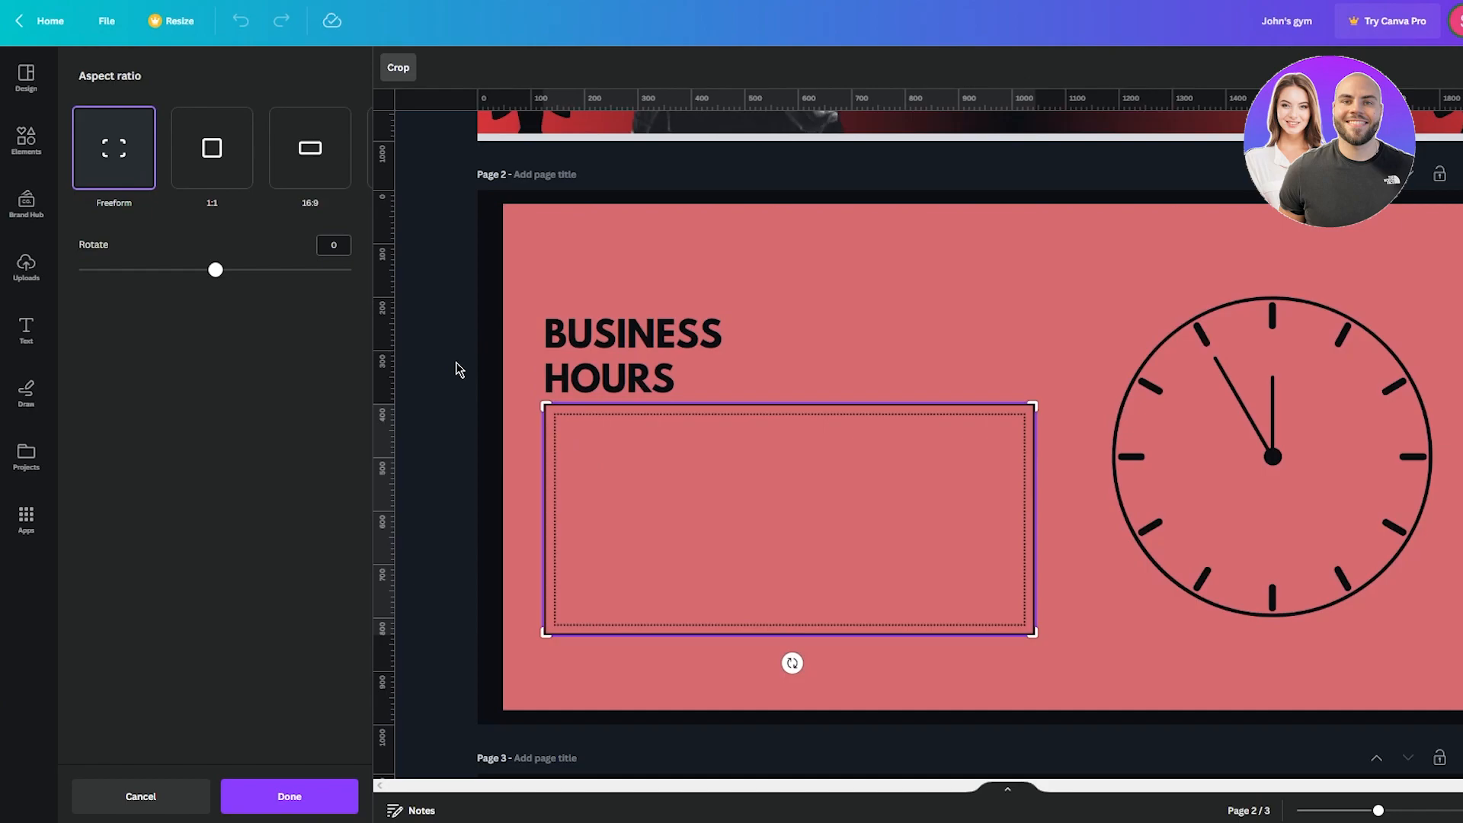
left_click(435, 271)
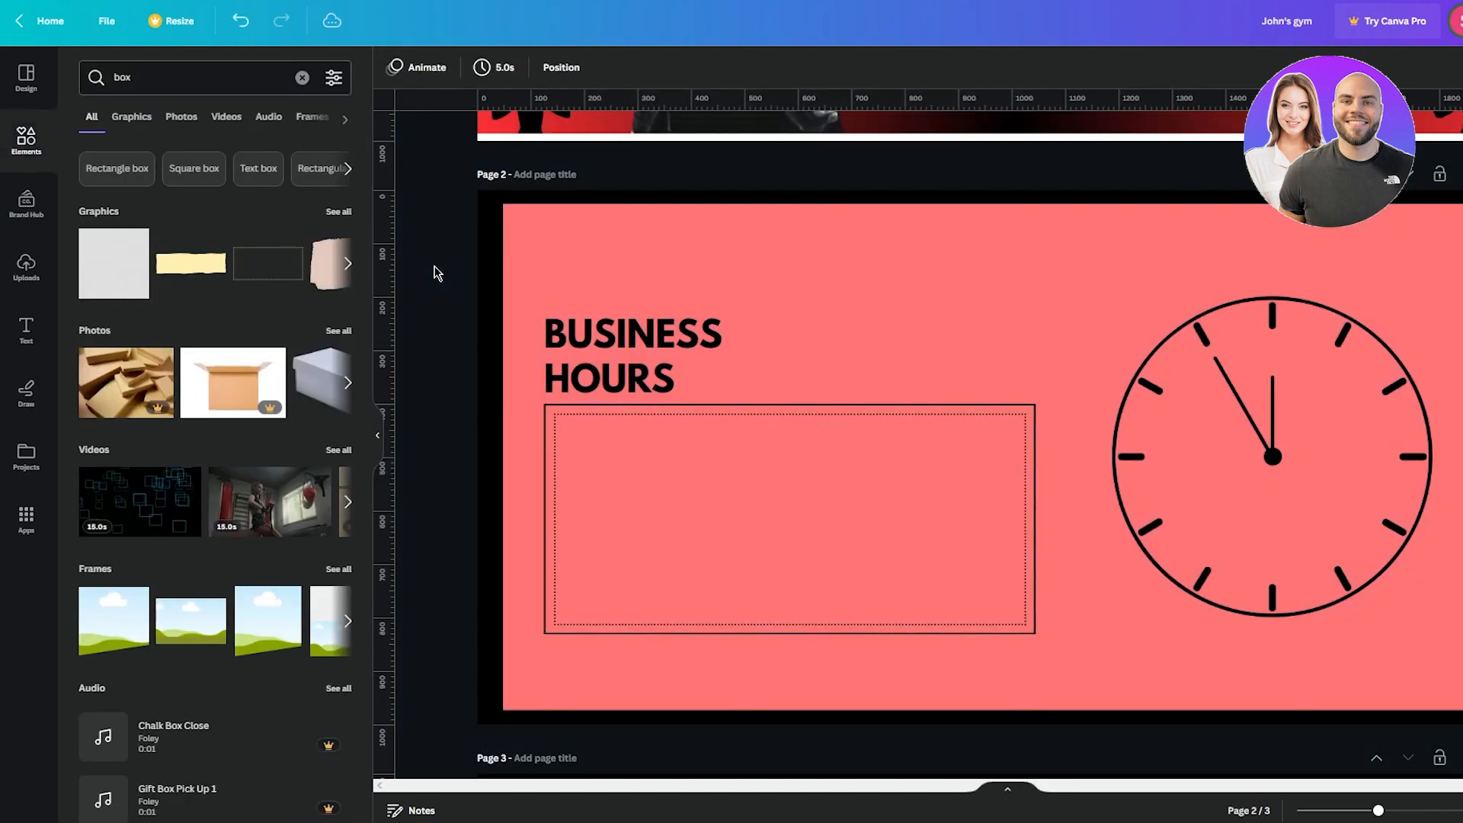
- Duplicate the BUSINESS HOURS heading, place the copy inside the box below it and set its font size to 16
left_click(585, 366)
key("ctrl+d")
left_click_drag(646, 337, 656, 433)
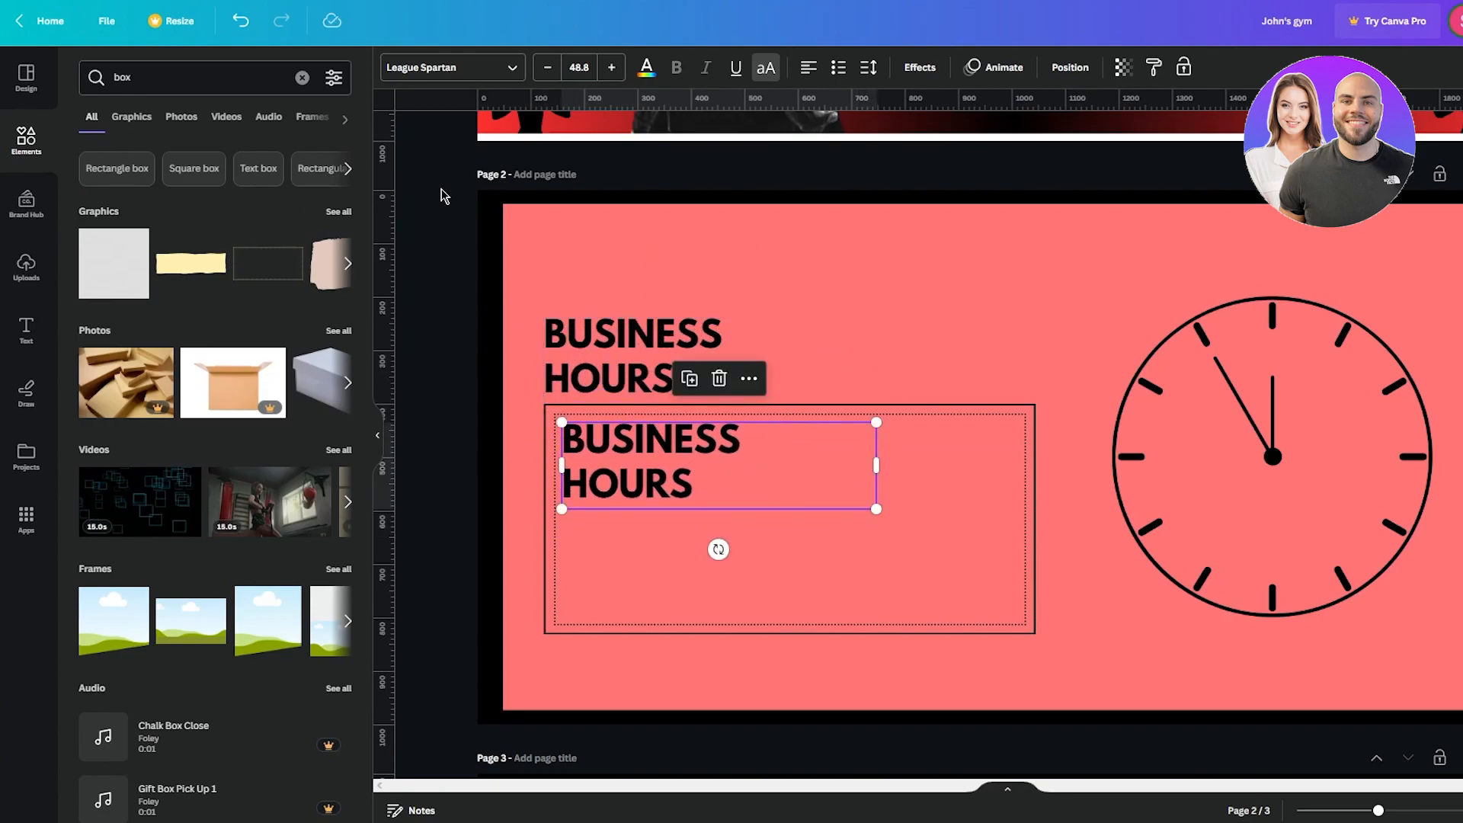
left_click(579, 67)
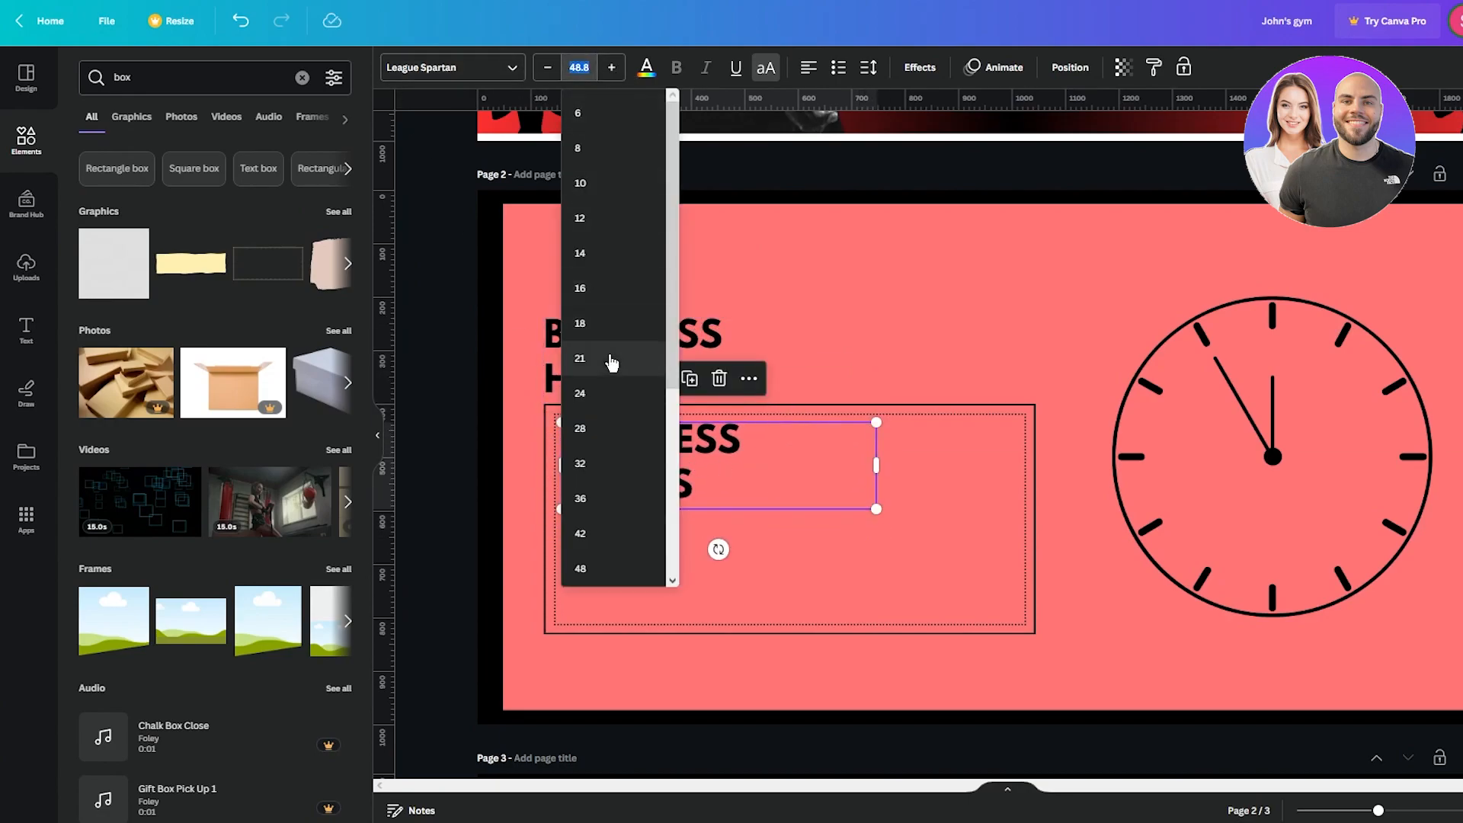
left_click(597, 288)
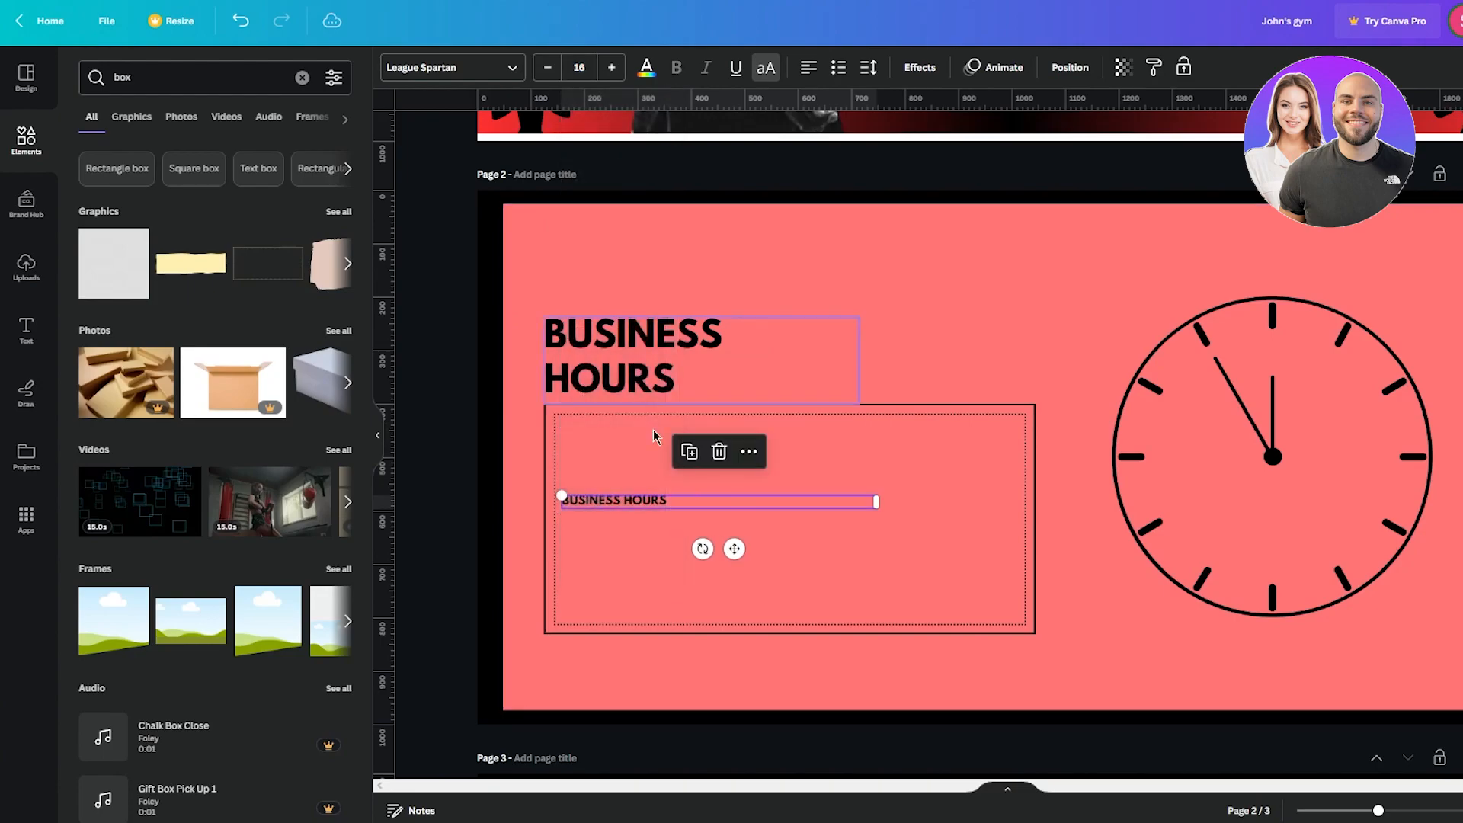
- Replace the small duplicated heading's text in the box with the copied list of scheduling types
double_click(668, 502)
left_click(671, 500)
key("Return")
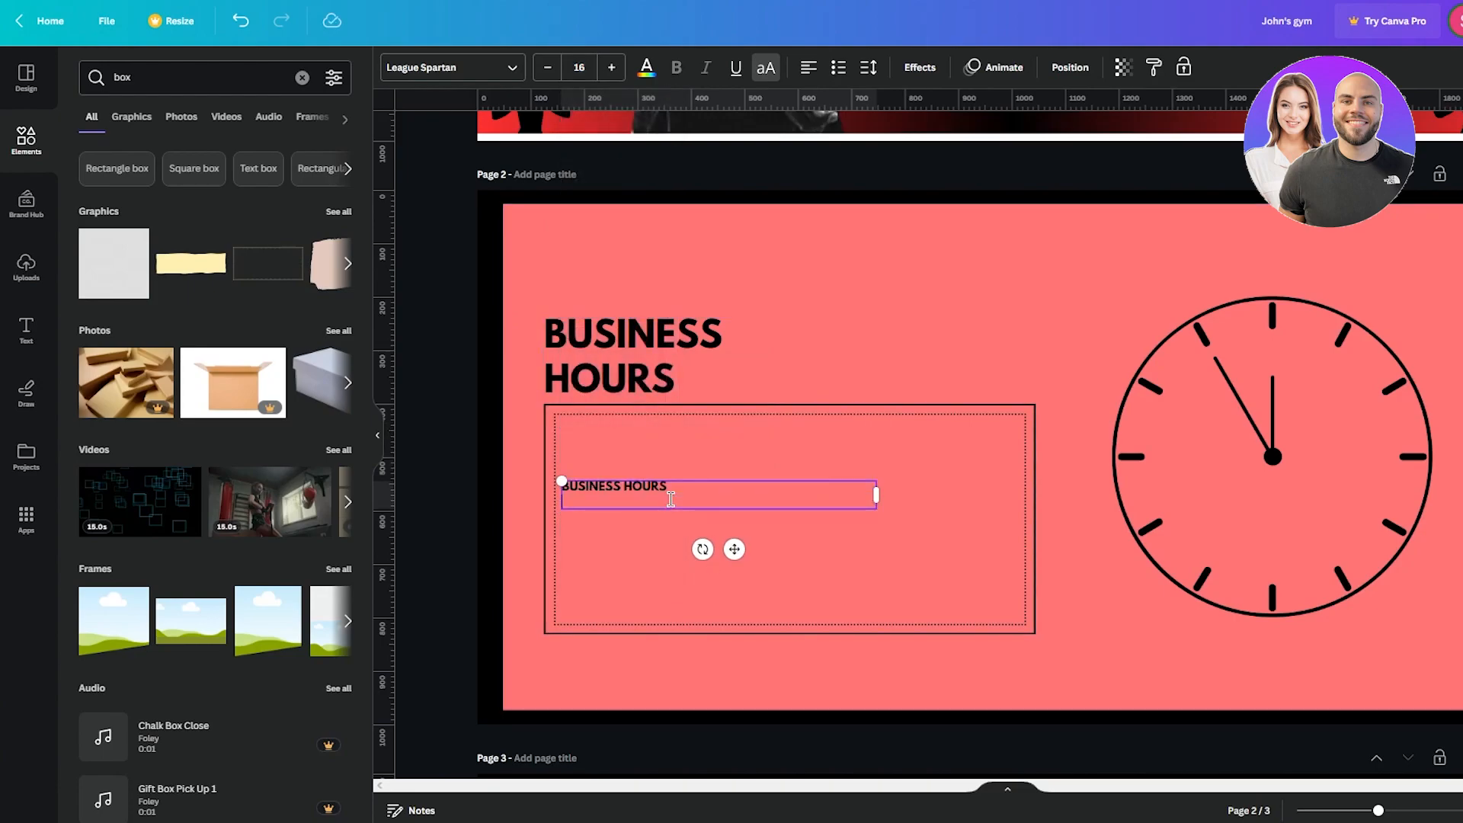
key("ctrl+a")
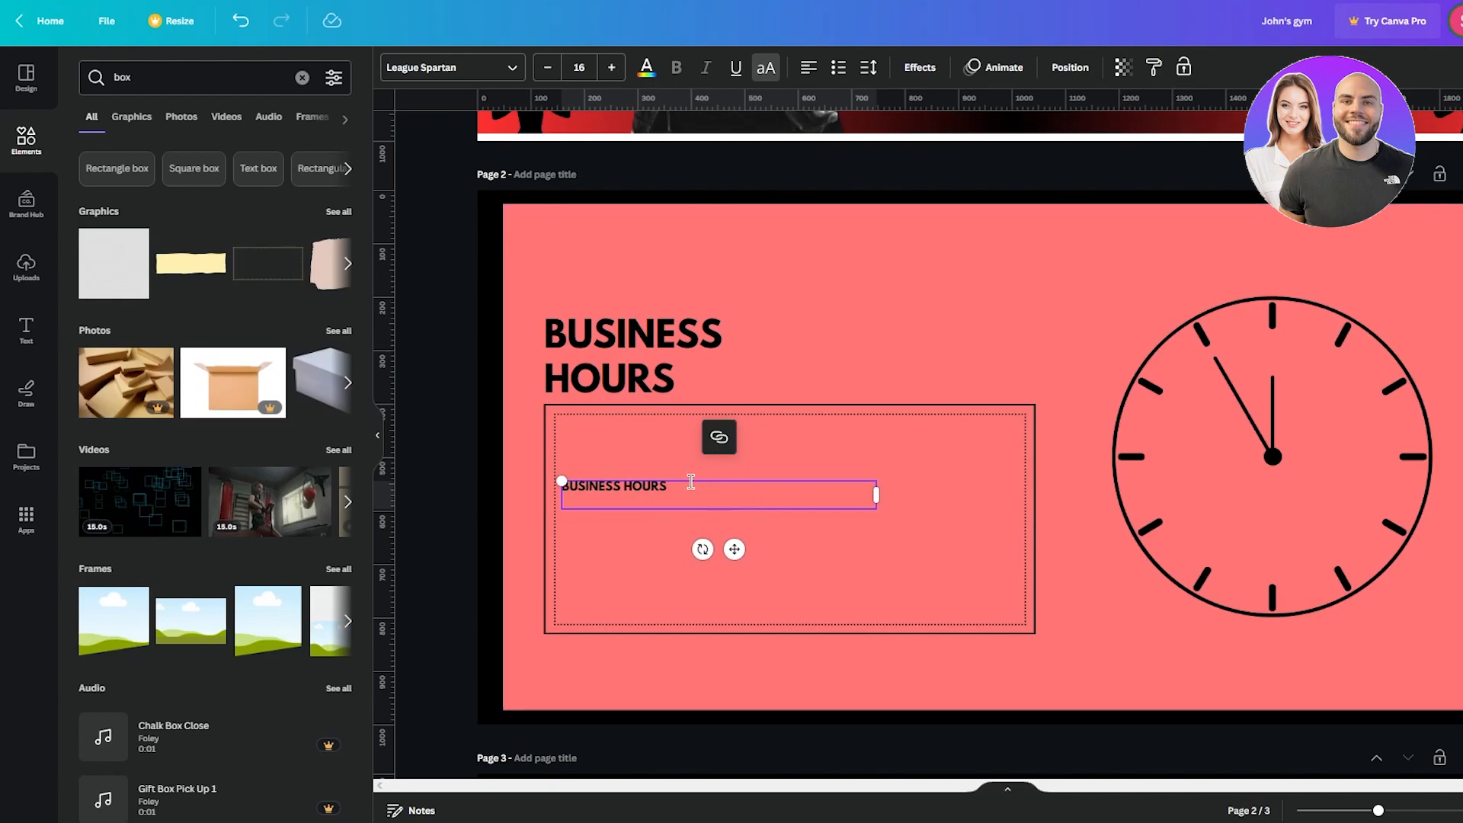
key("super+v")
left_click(602, 633)
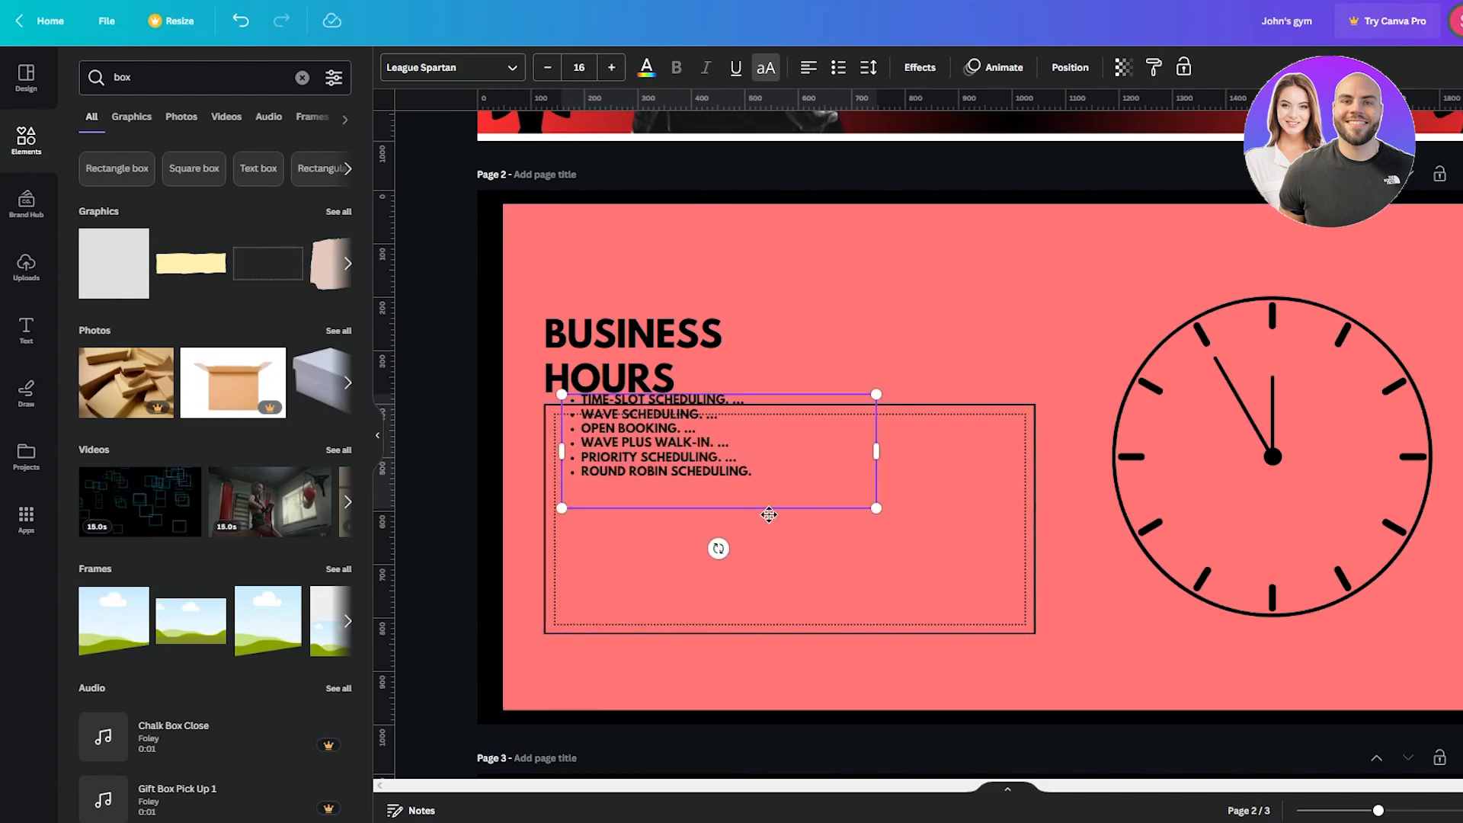
- Move the scheduling list down so it starts inside the upper-left corner of the outlined box
left_click(701, 450)
mouse_move(701, 449)
left_mouse_down()
mouse_move(699, 496)
mouse_move(699, 475)
left_mouse_up()
left_click_drag(671, 424, 635, 409)
left_click_drag(647, 532, 627, 445)
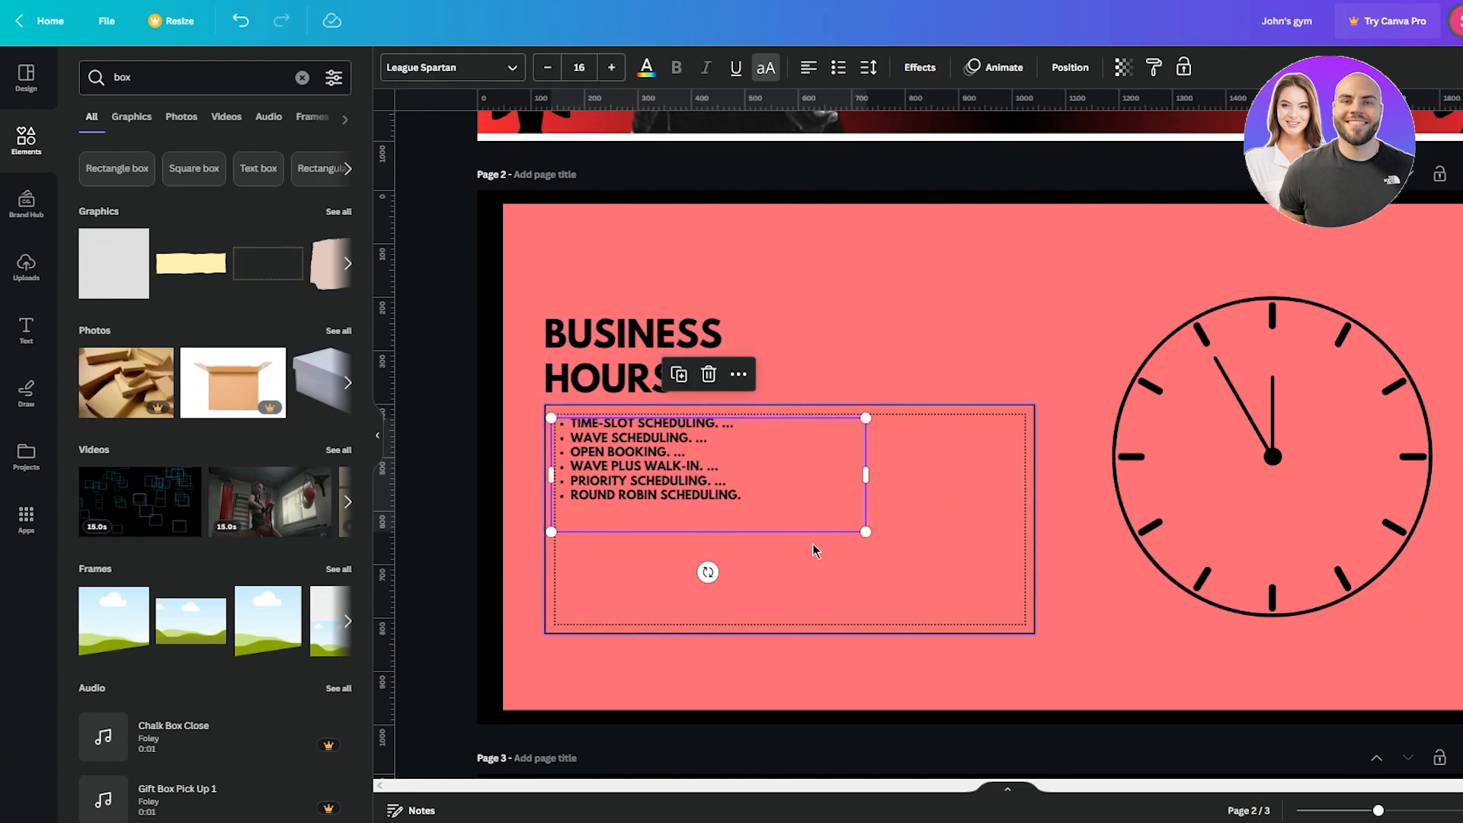
- Scale the scheduling list up to a font size of about 37.9 and nudge it to fit within the box
left_click_drag(857, 520, 1280, 782)
left_click_drag(1295, 688, 1295, 689)
left_click(851, 438)
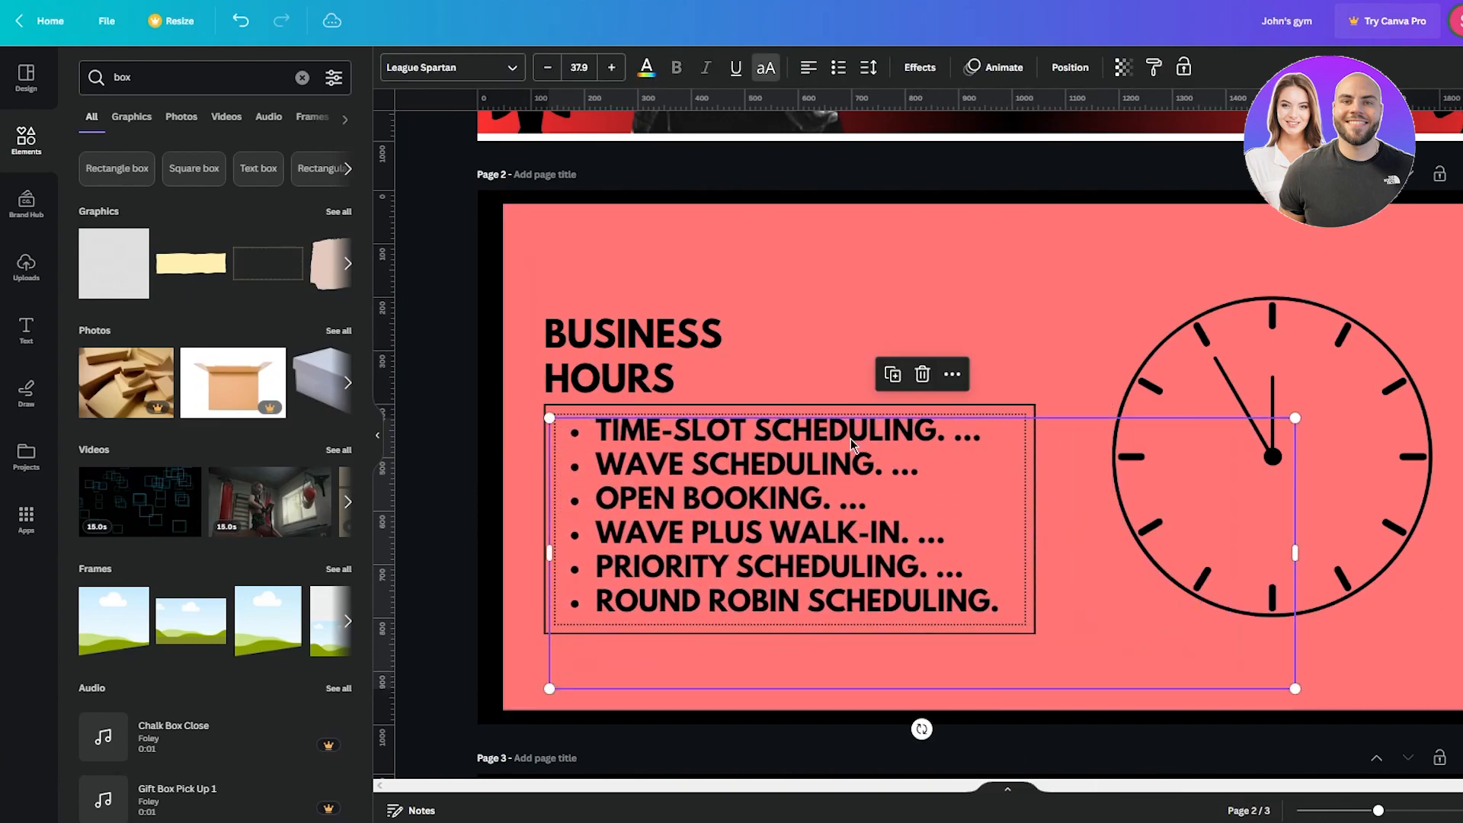
left_click_drag(850, 438, 842, 439)
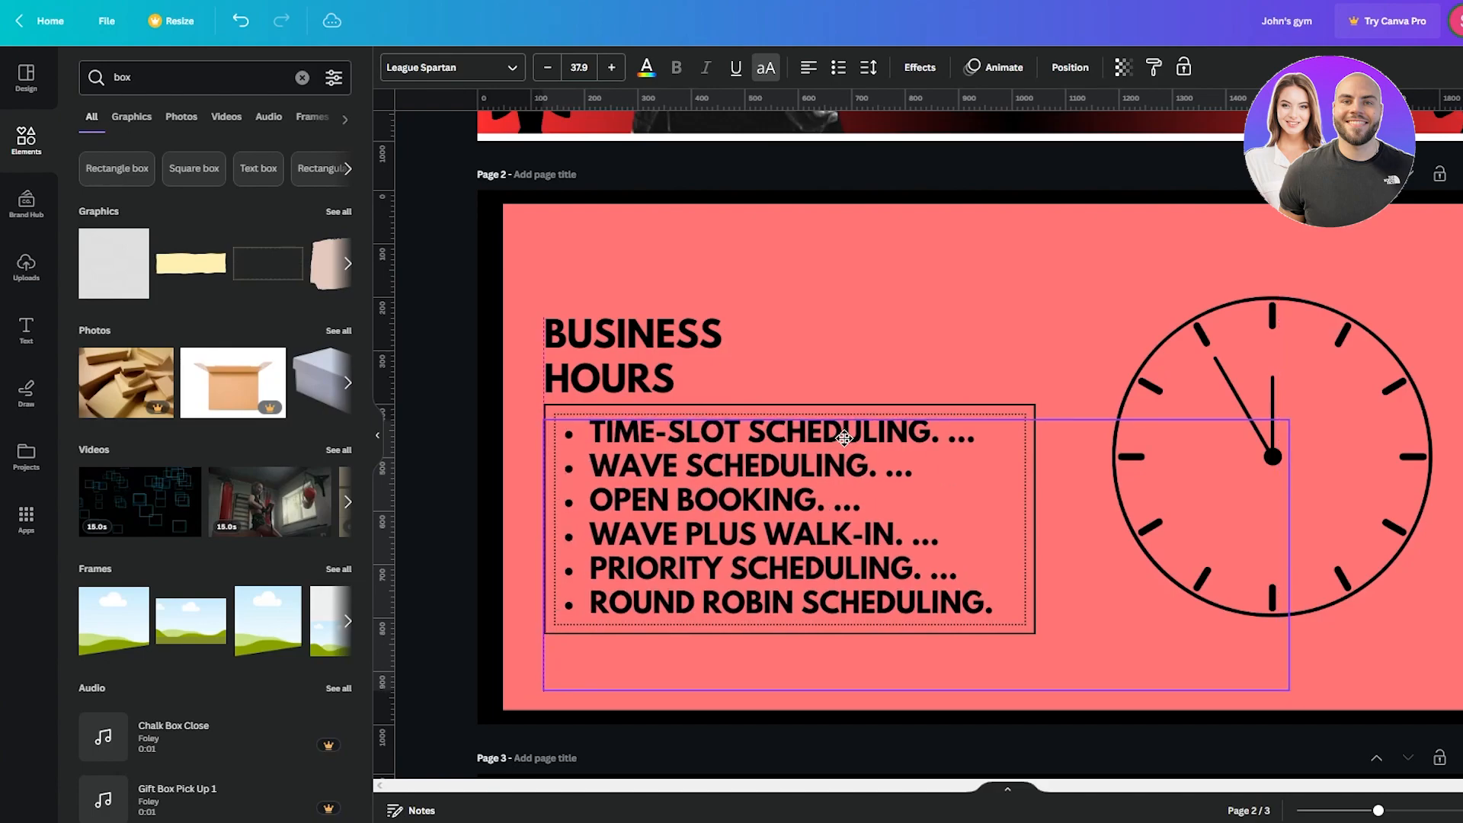
left_click(858, 331)
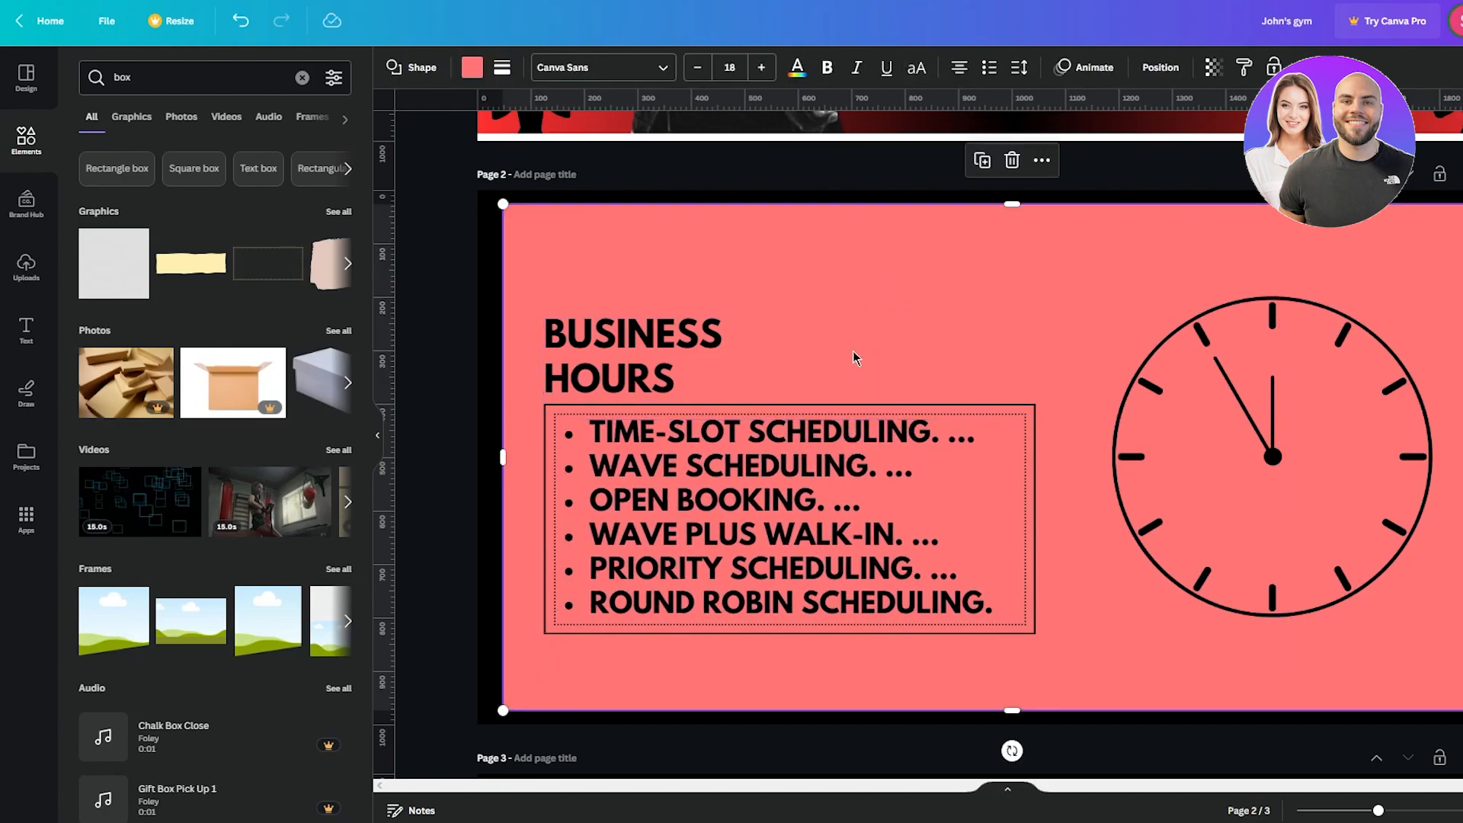
- Reduce the scheduling list's font size to 33.9 and reposition the list so it sits vertically centred in the box
left_click(822, 456)
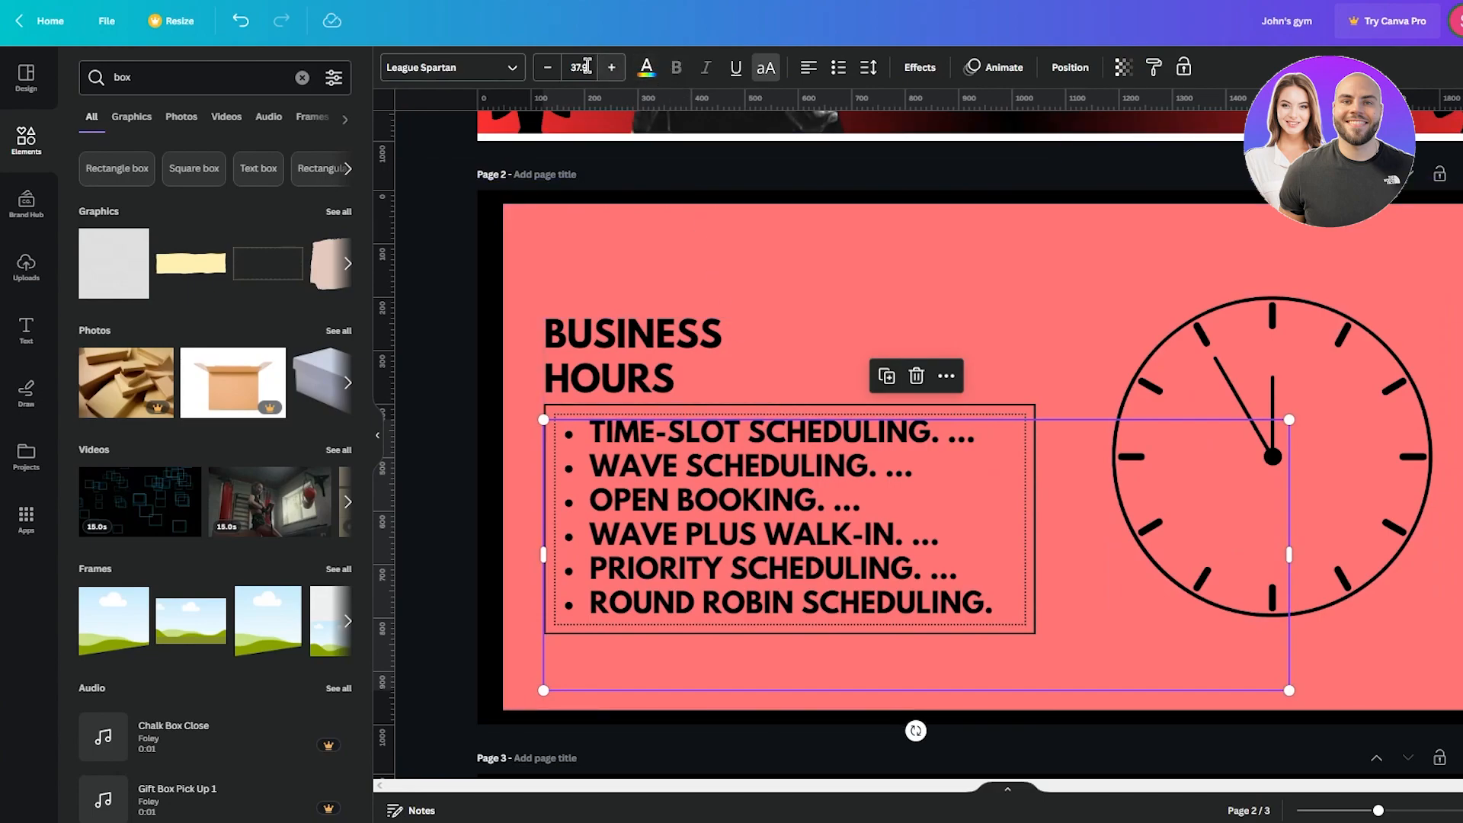
left_click(549, 69)
left_click(549, 69)
left_click(549, 68)
left_click(549, 69)
left_click_drag(808, 504, 804, 485)
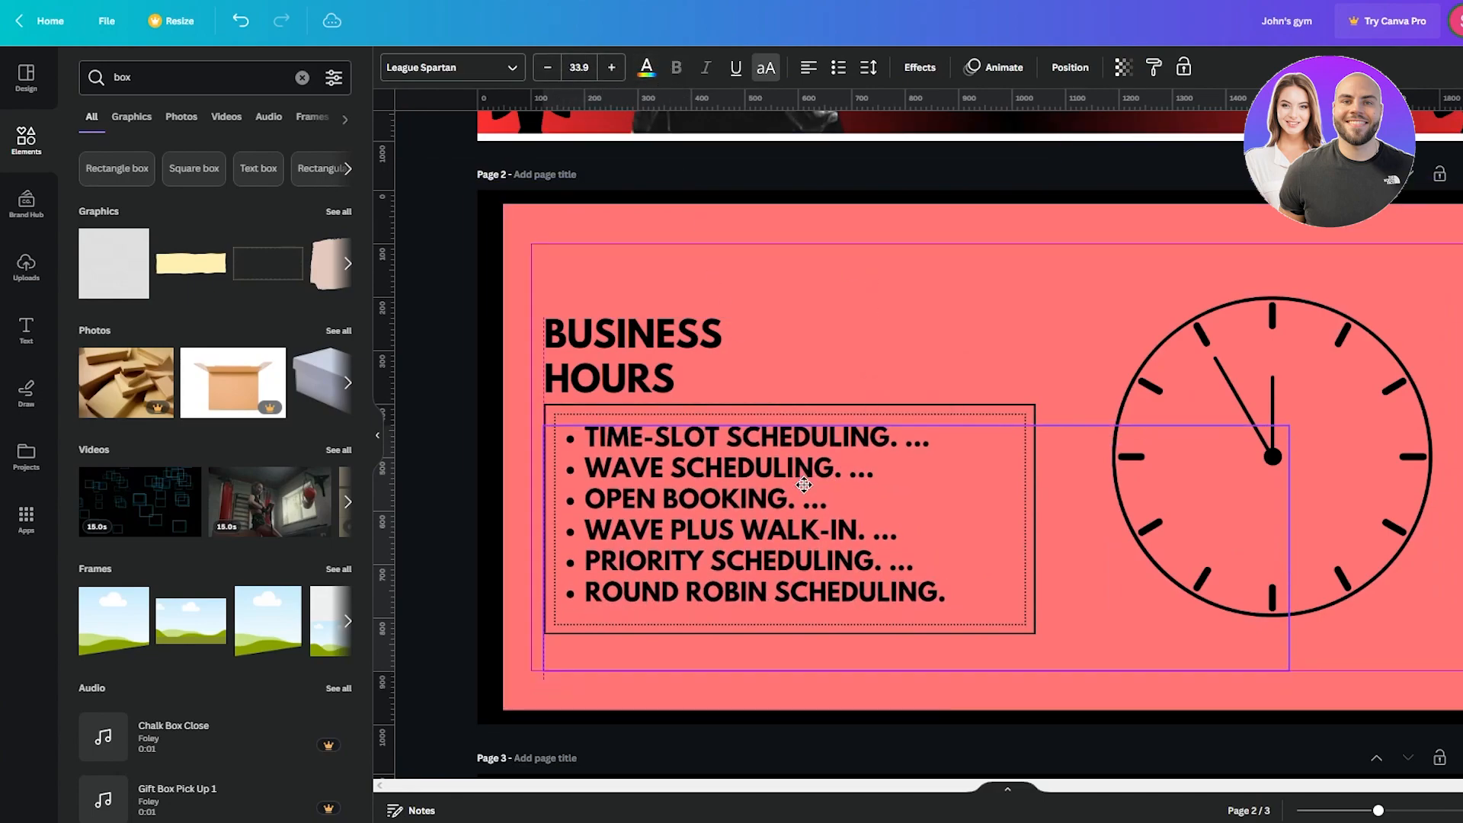
left_click(821, 323)
- Change the scheduling list's text colour to white
left_click(806, 483)
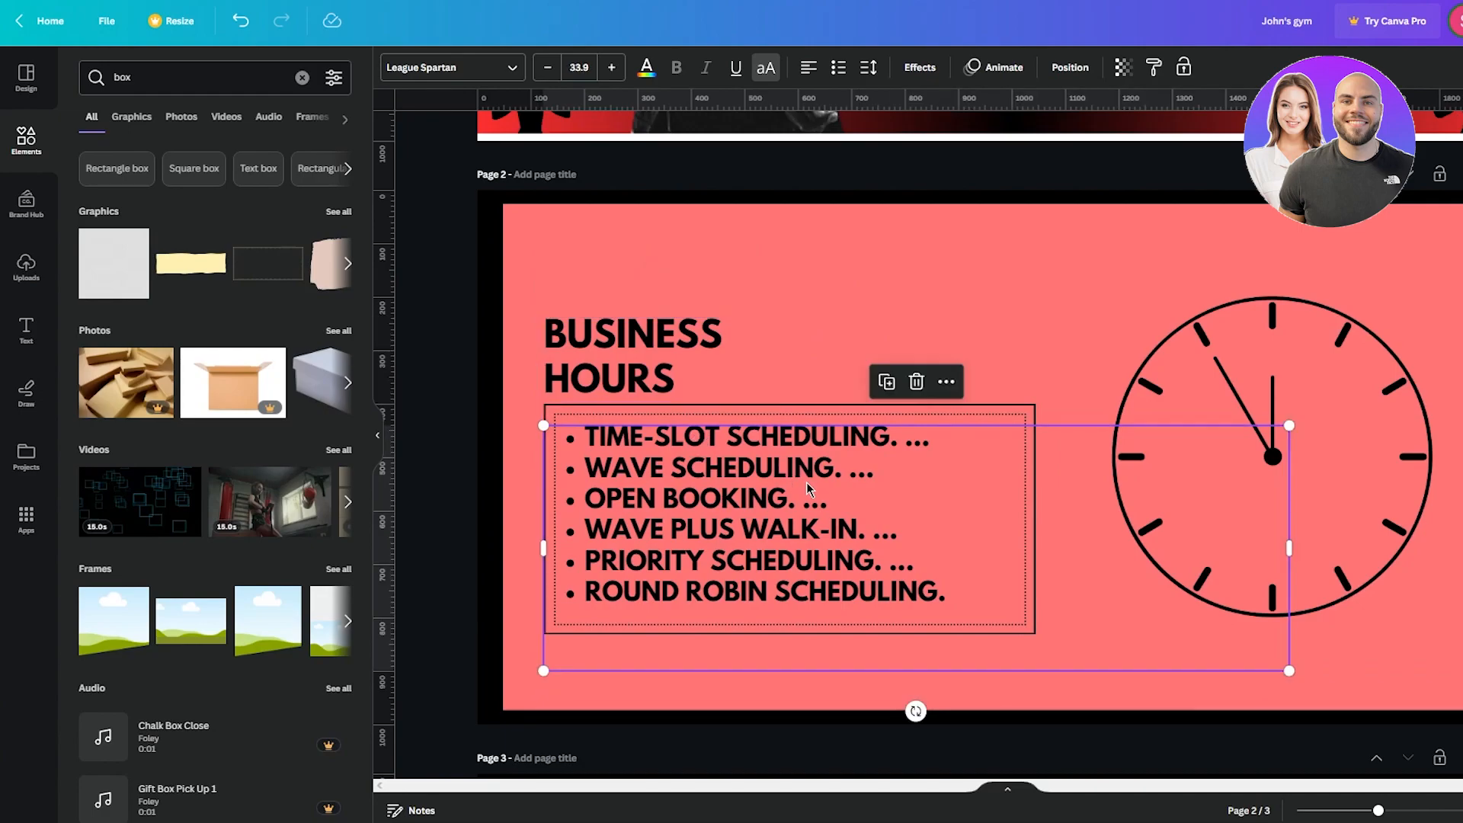
left_click(969, 463)
left_click(762, 503)
left_click(647, 68)
left_click(286, 173)
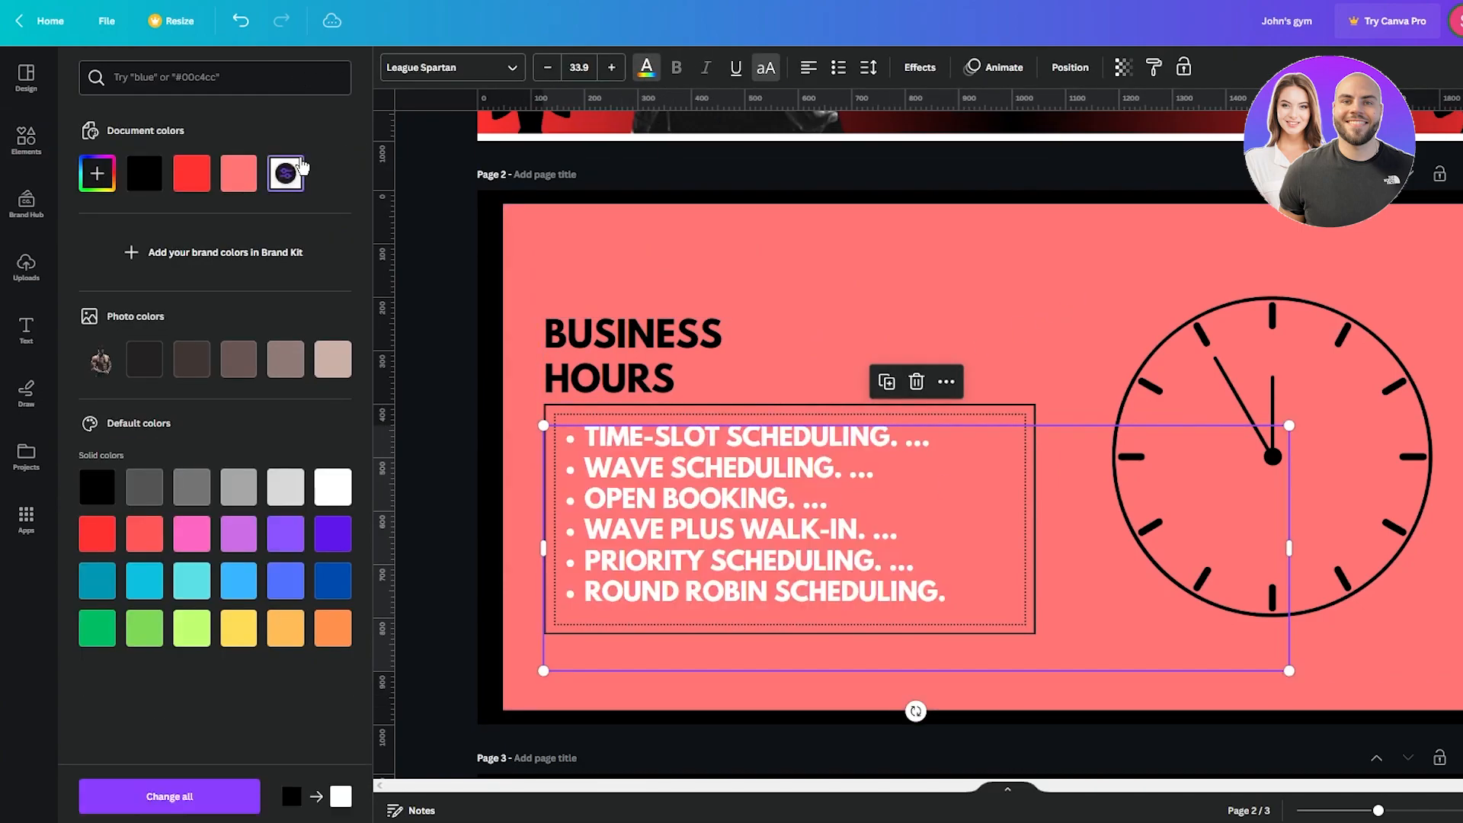
left_click(940, 270)
- Try the Splice, Outline and Lift text effects on the scheduling list
left_click(752, 422)
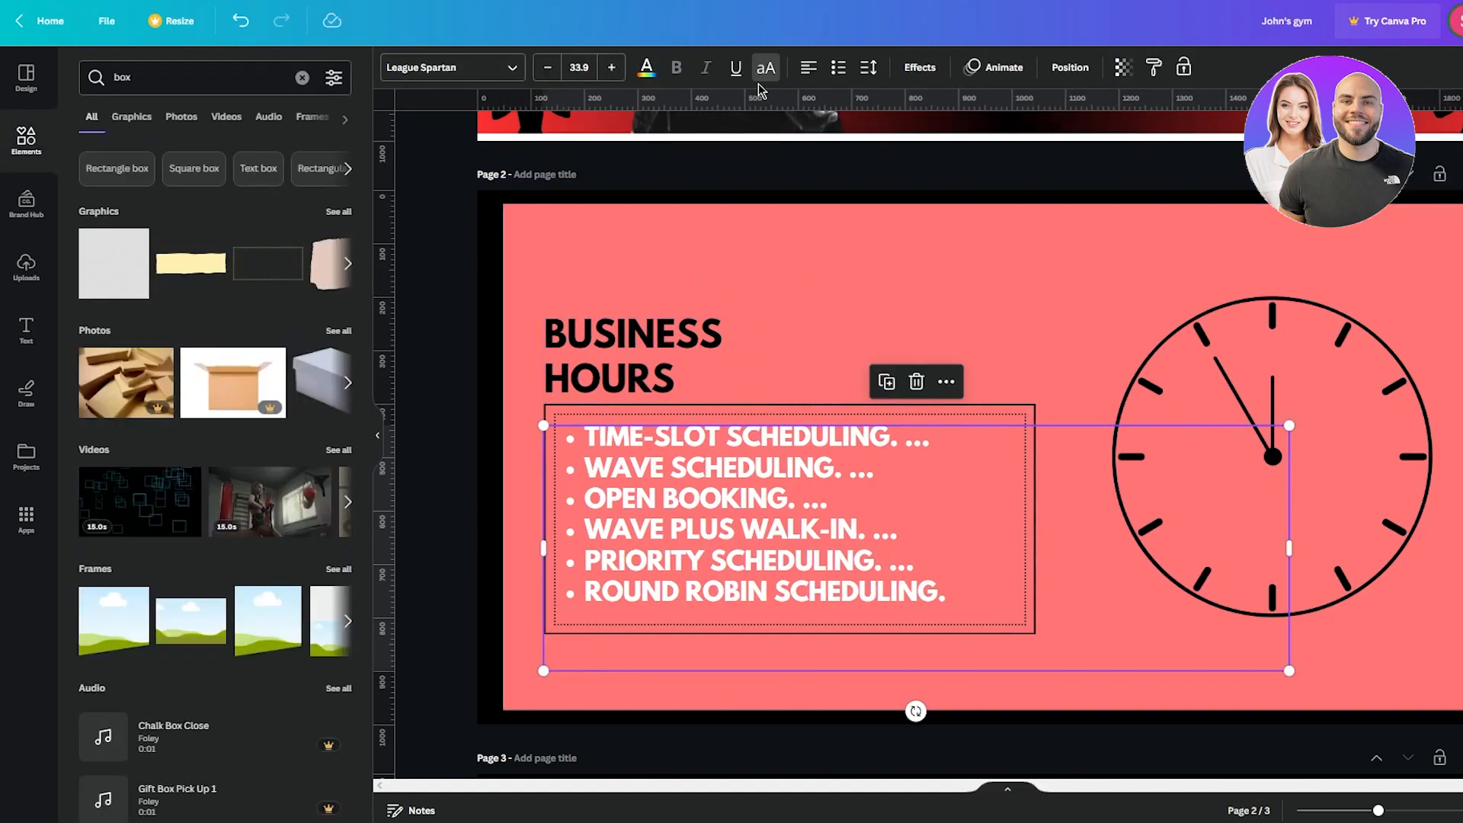
left_click(920, 67)
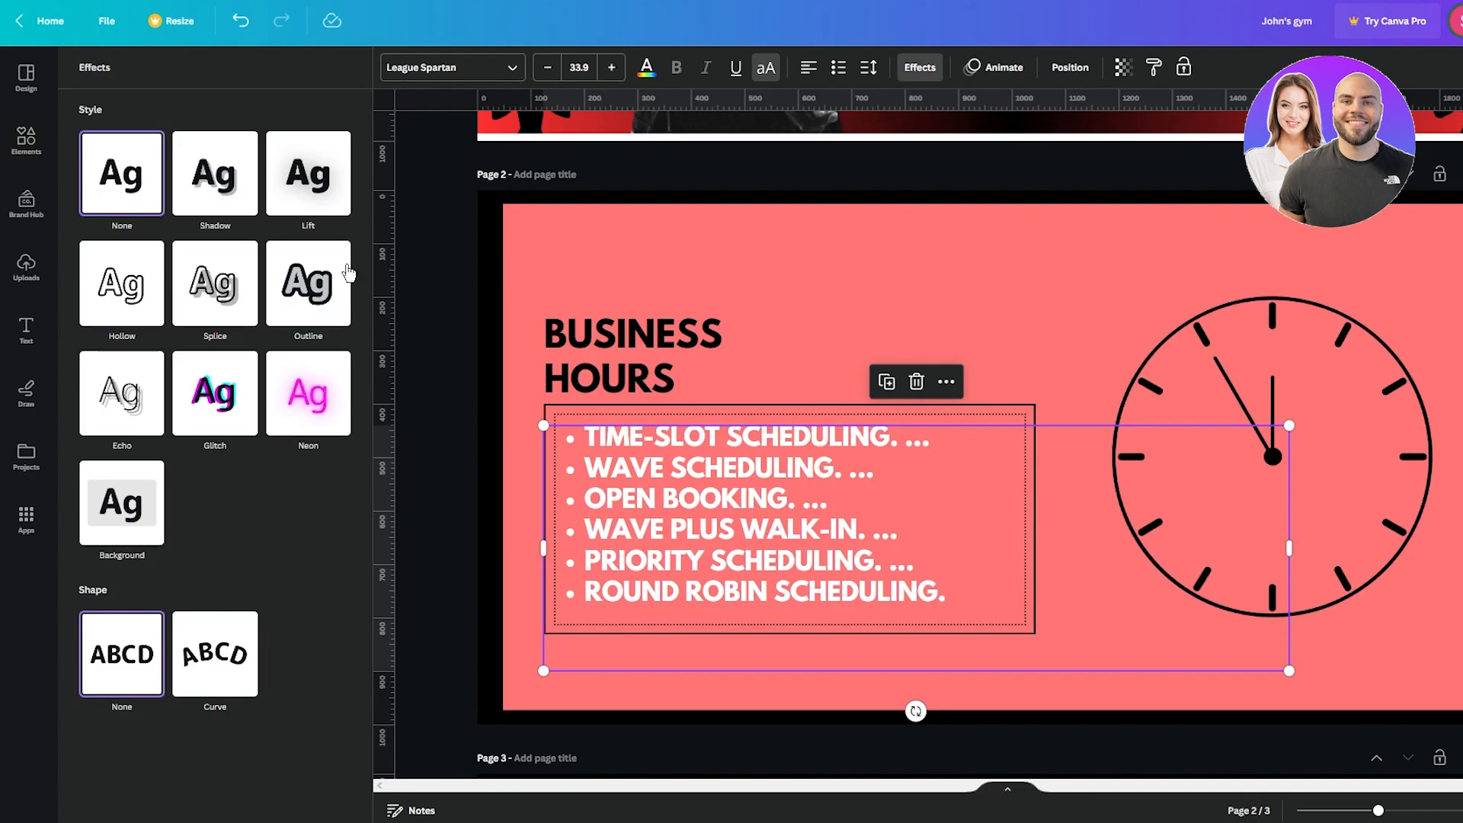
left_click(220, 293)
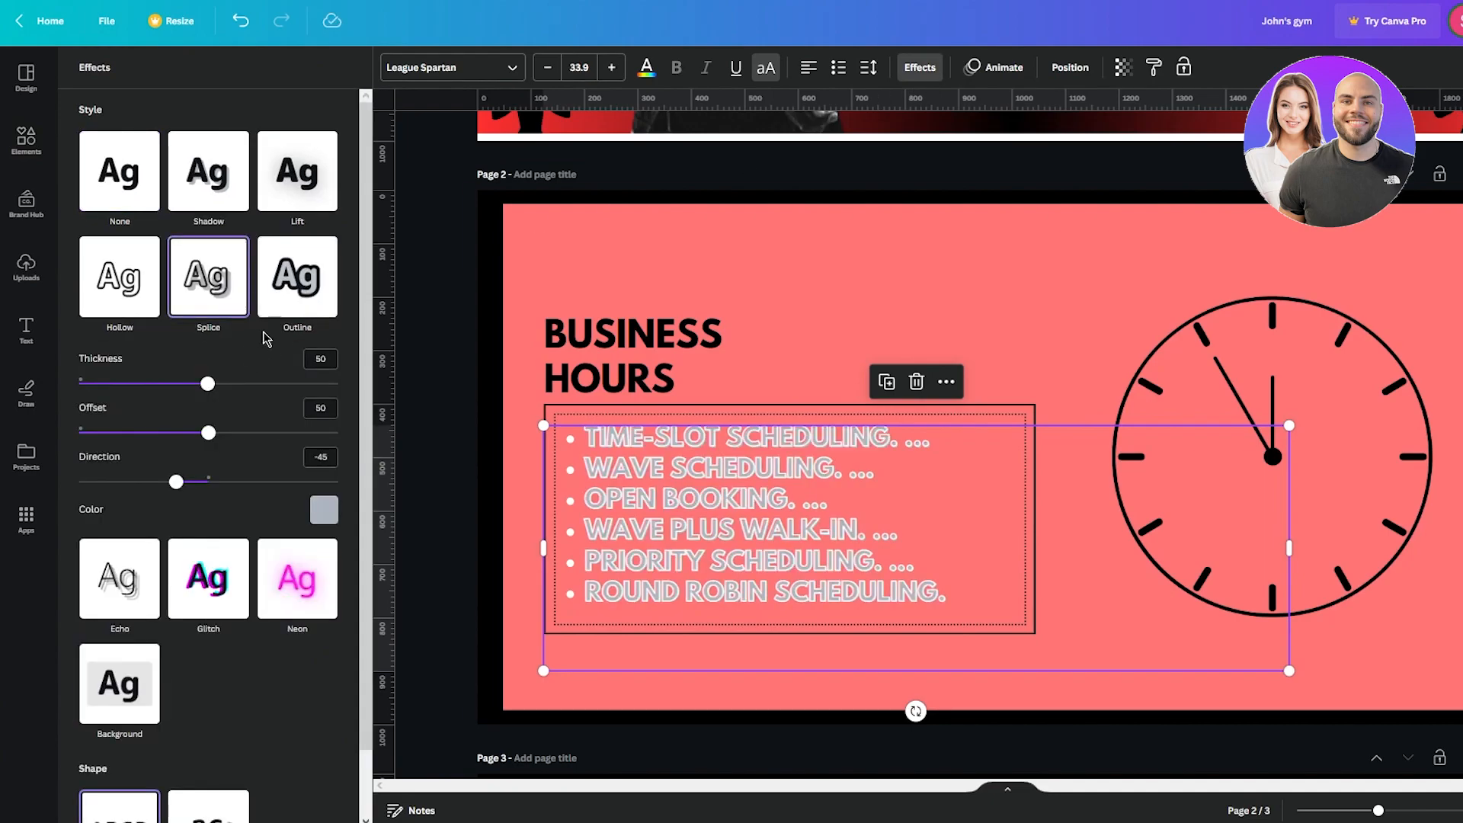
left_click(289, 289)
left_click(333, 207)
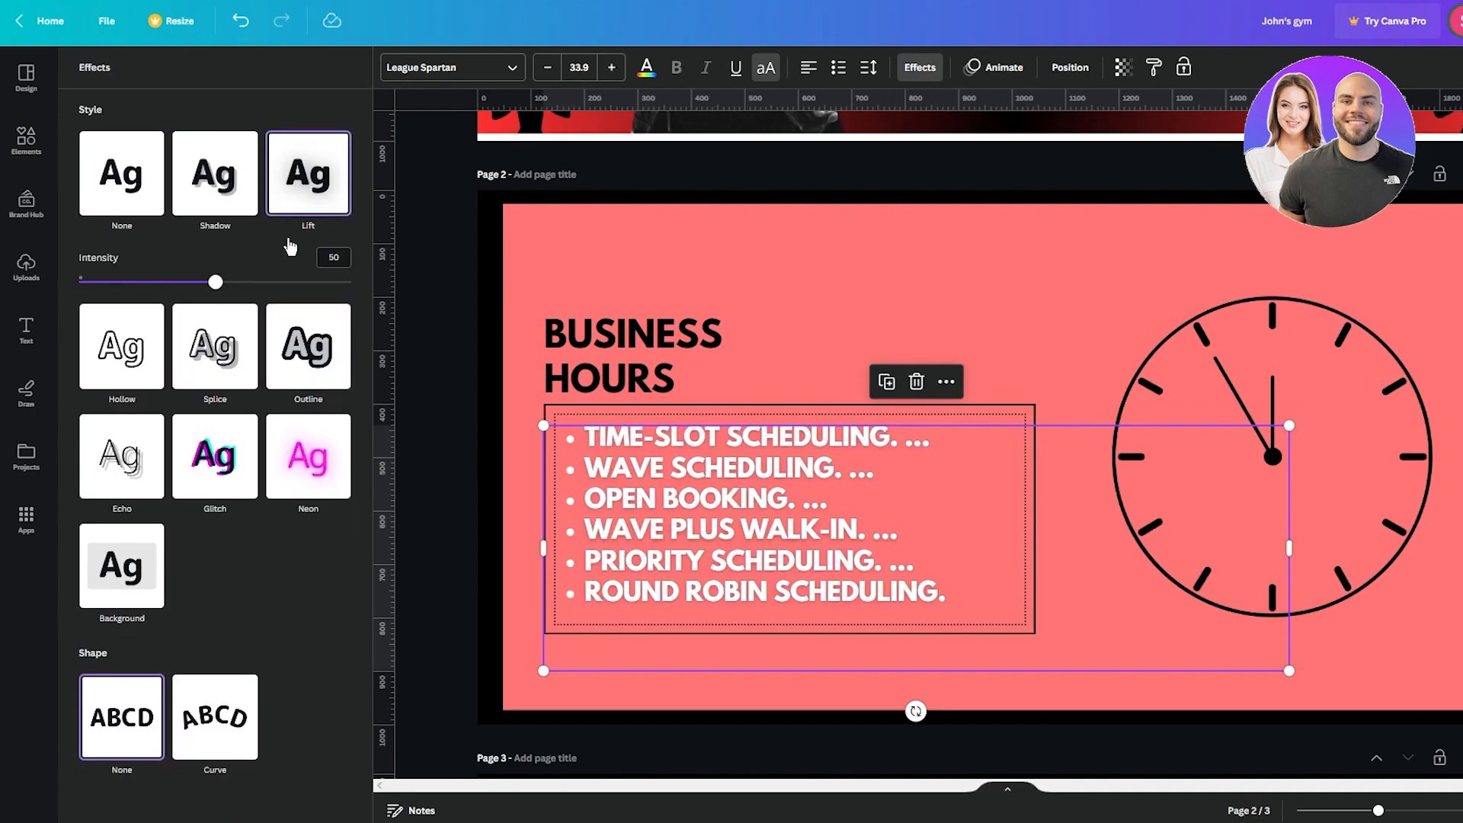
- Apply the Outline text effect to the scheduling list with a thickness of 127 and a black outline colour
left_click(304, 329)
left_click_drag(145, 394, 252, 393)
left_click(336, 420)
left_click(133, 512)
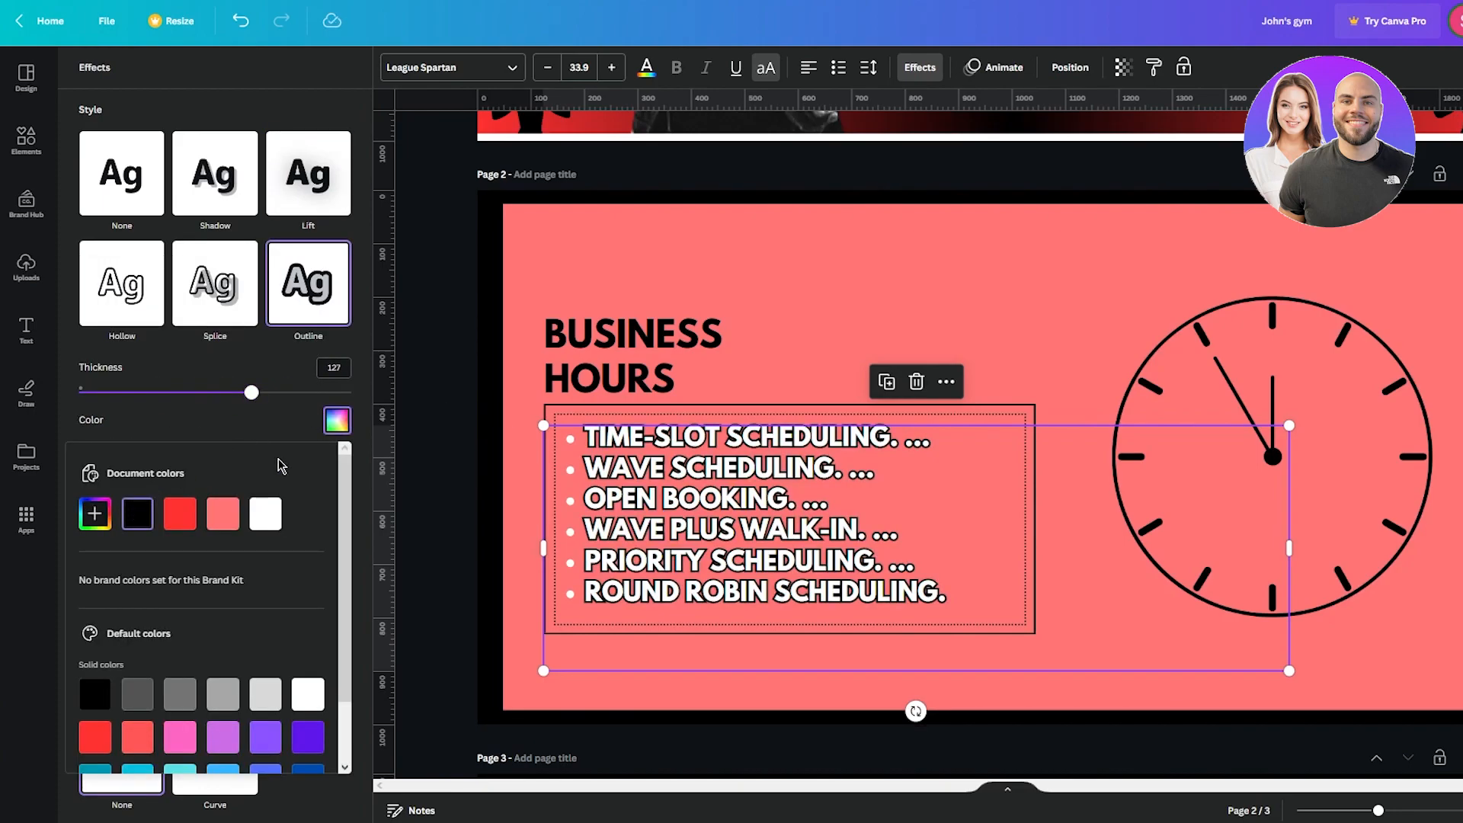
left_click(443, 422)
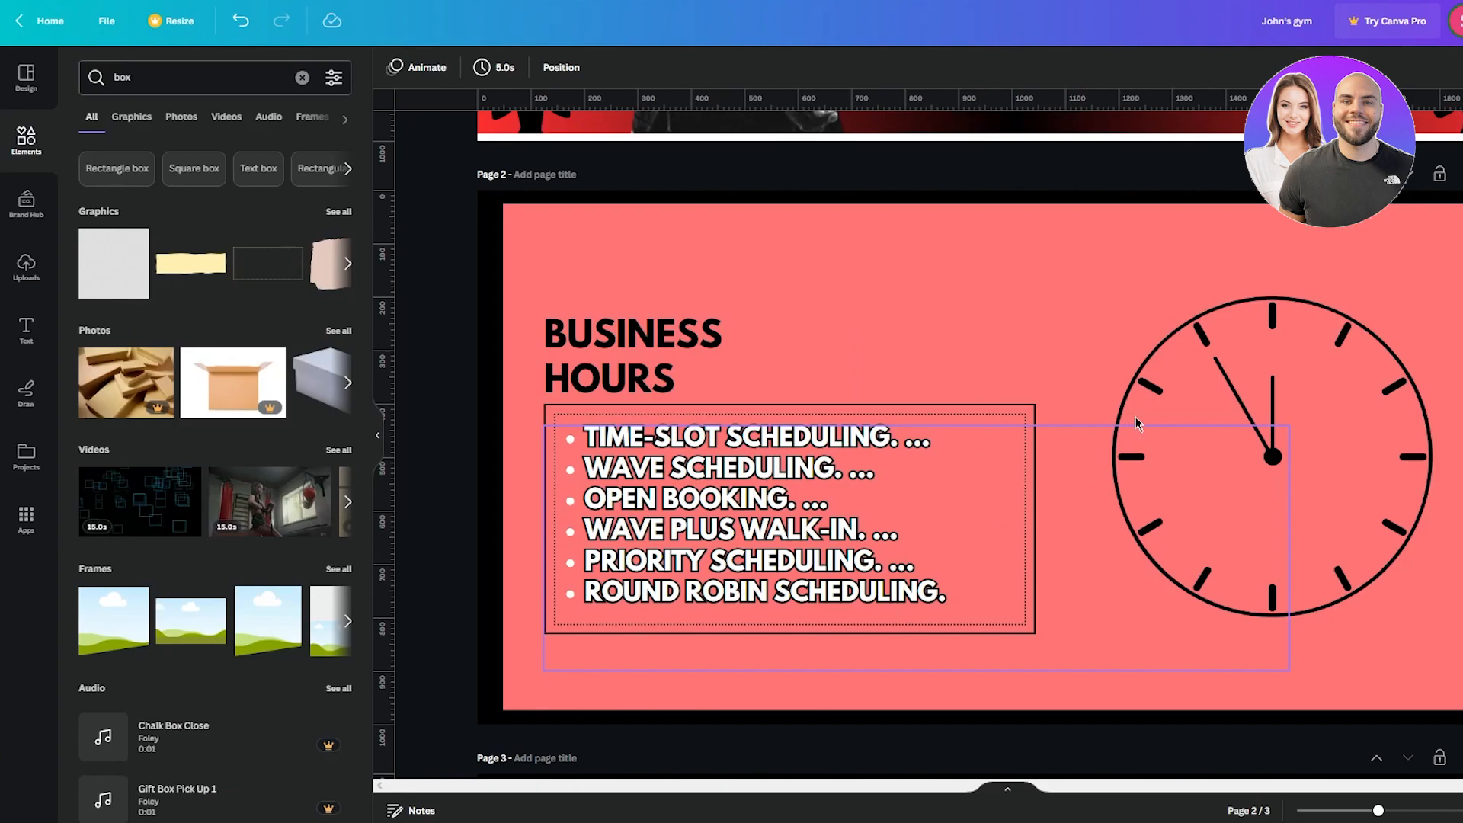
- Enlarge and reposition the clock graphic, and shift the BUSINESS HOURS heading slightly right above the list
left_click(1262, 363)
left_click_drag(1115, 295, 1054, 237)
left_click_drag(1174, 332, 1215, 361)
left_click(908, 355)
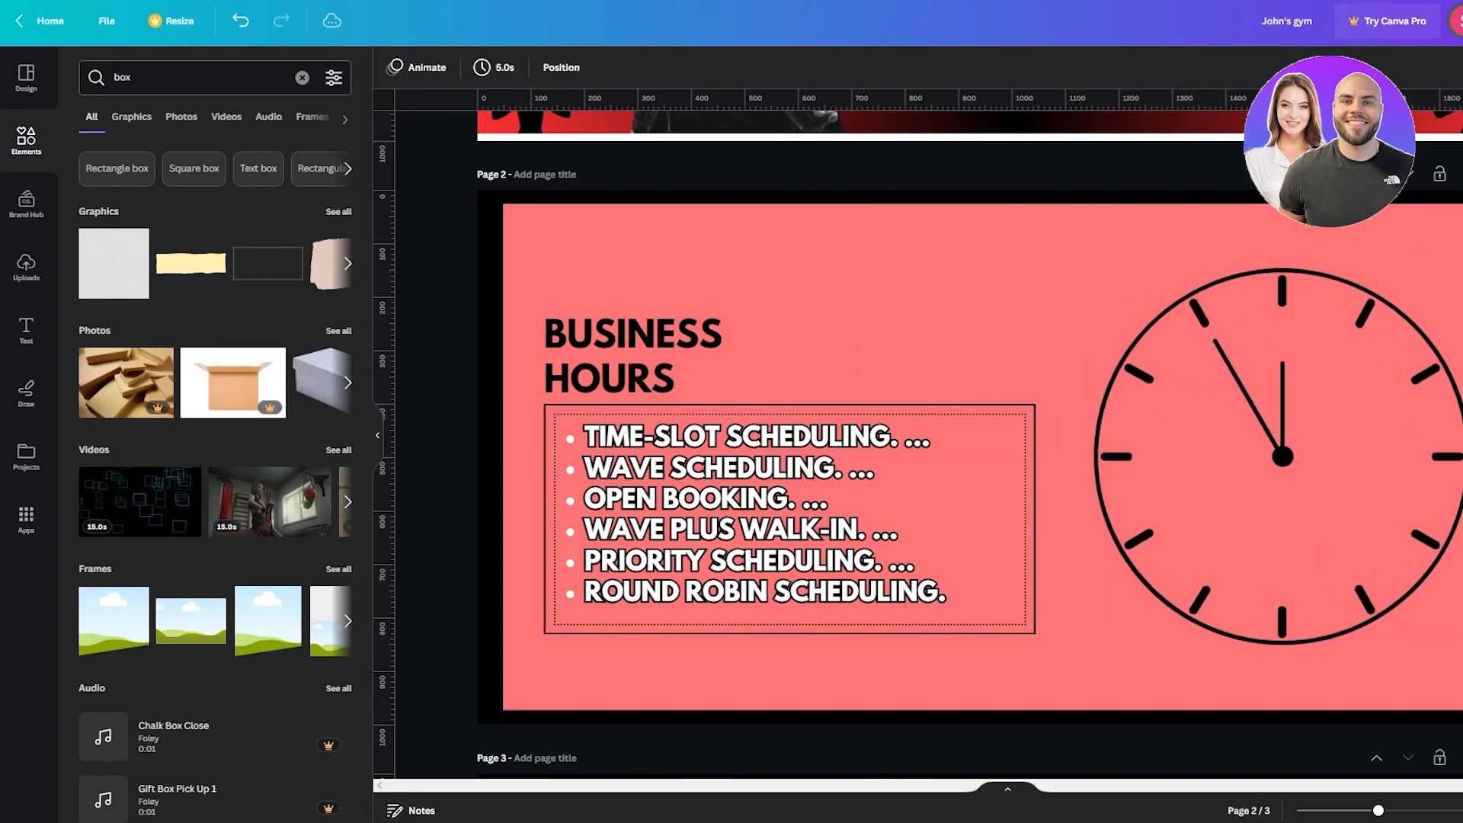
left_click_drag(625, 366, 655, 366)
left_click(495, 359)
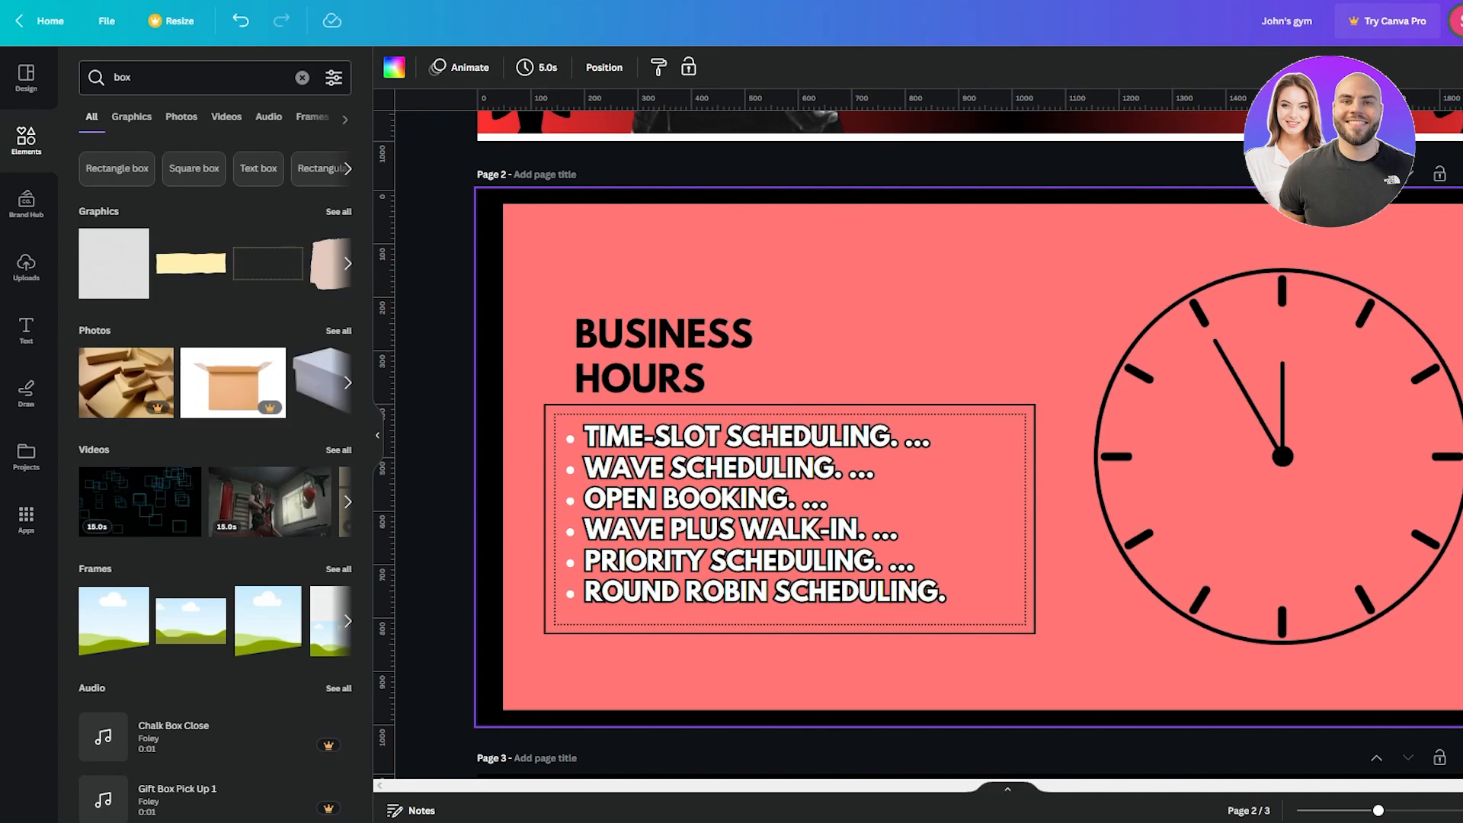
- Search the elements library for "texture" to find a background for page 3
scroll(1247, 455, "down", 5)
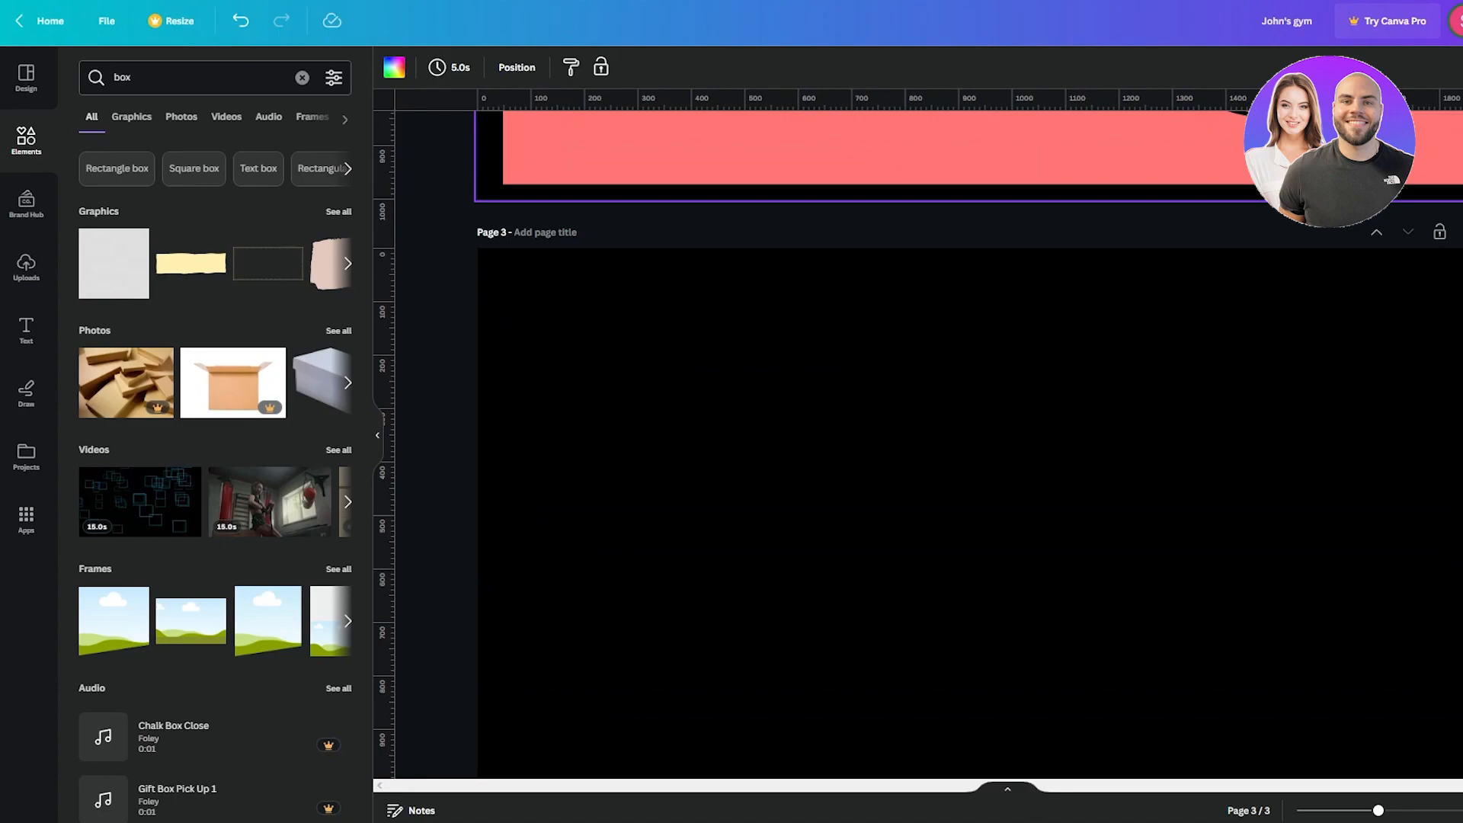
scroll(1398, 509, "down", 2)
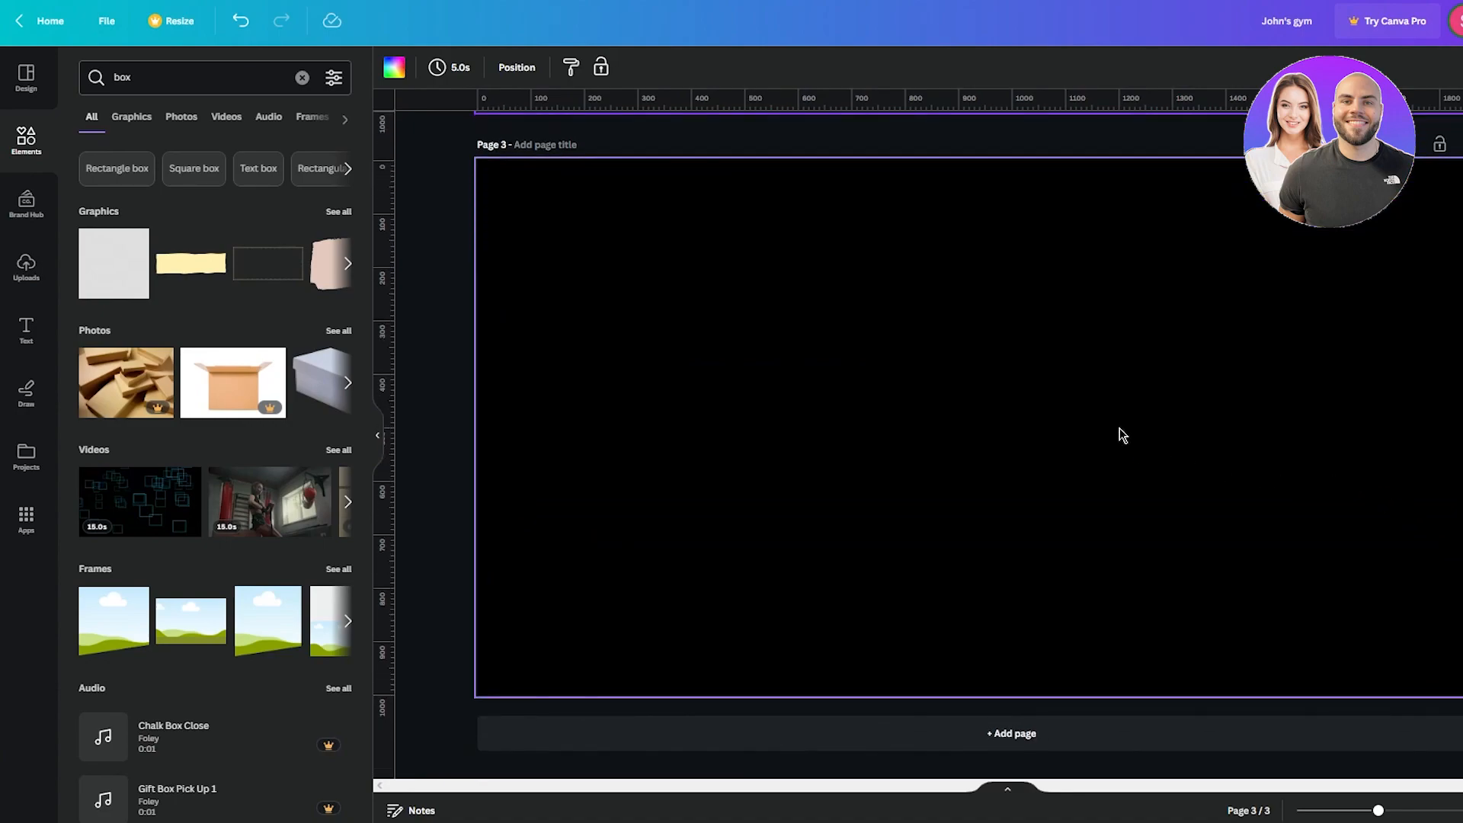
left_click(93, 79)
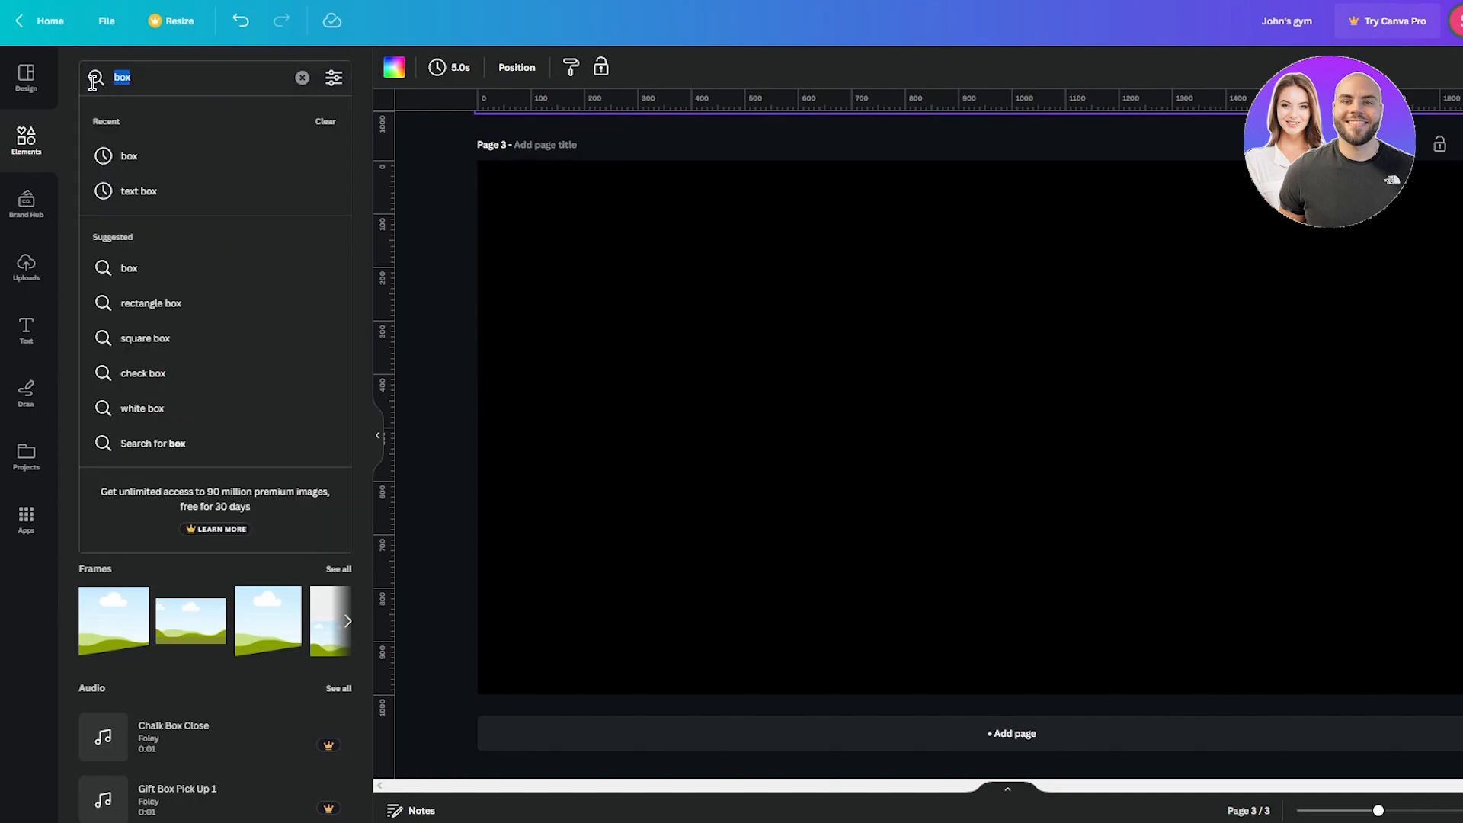
type("texture")
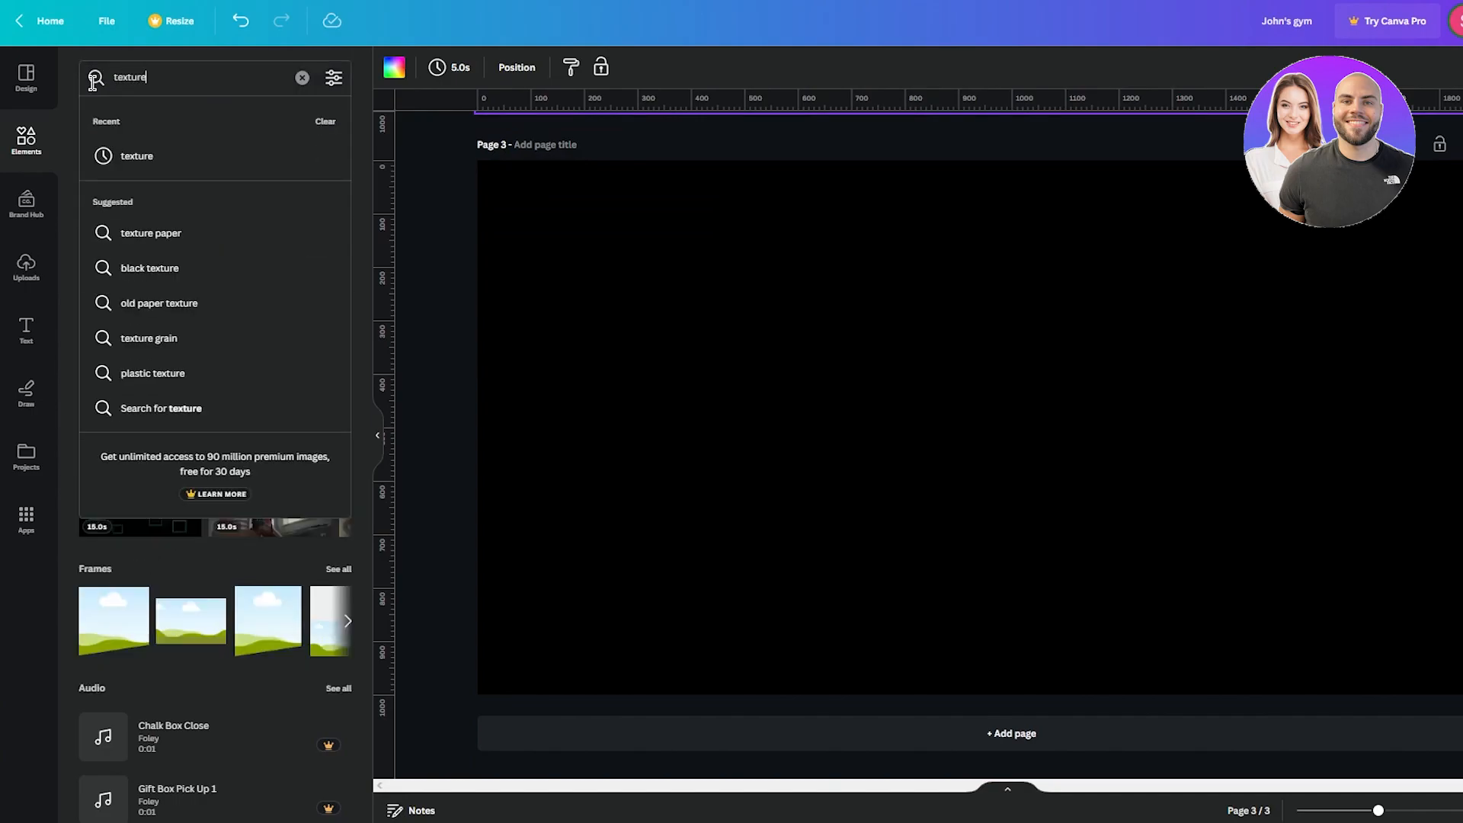
key("Return")
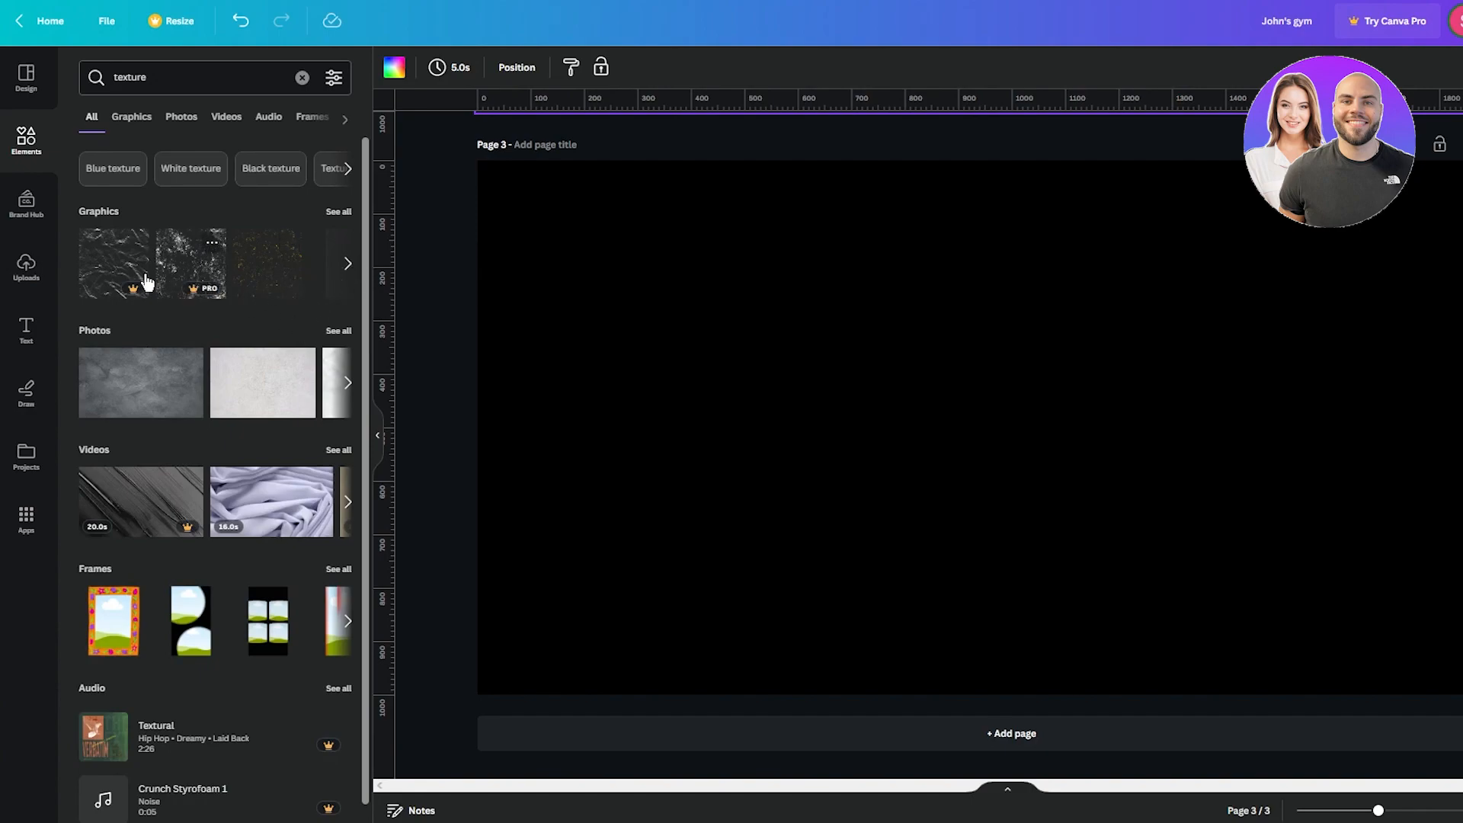
- Browse the texture graphics and add the gold speckled texture to page 3
left_click(347, 264)
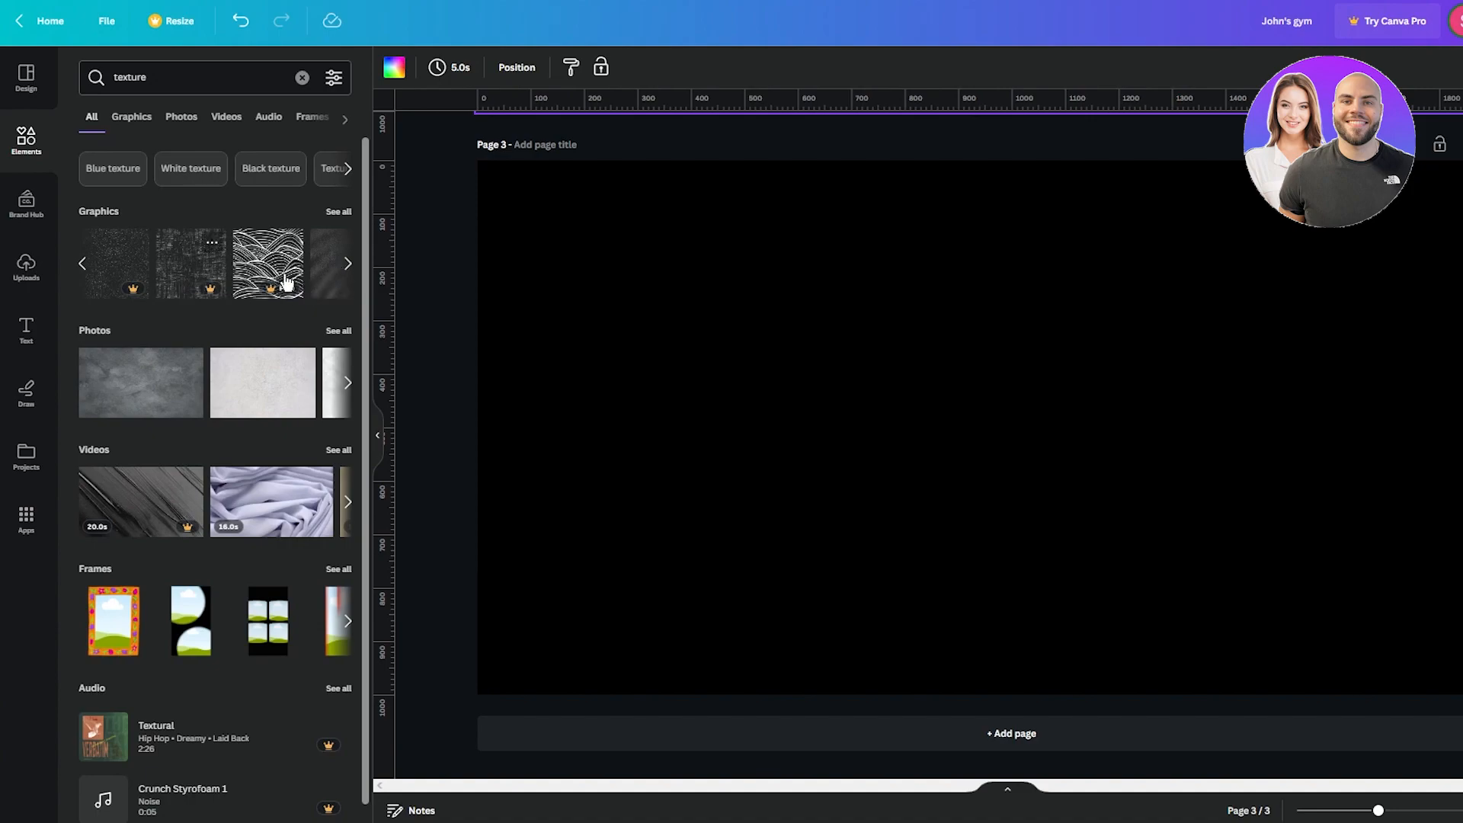
left_click(350, 267)
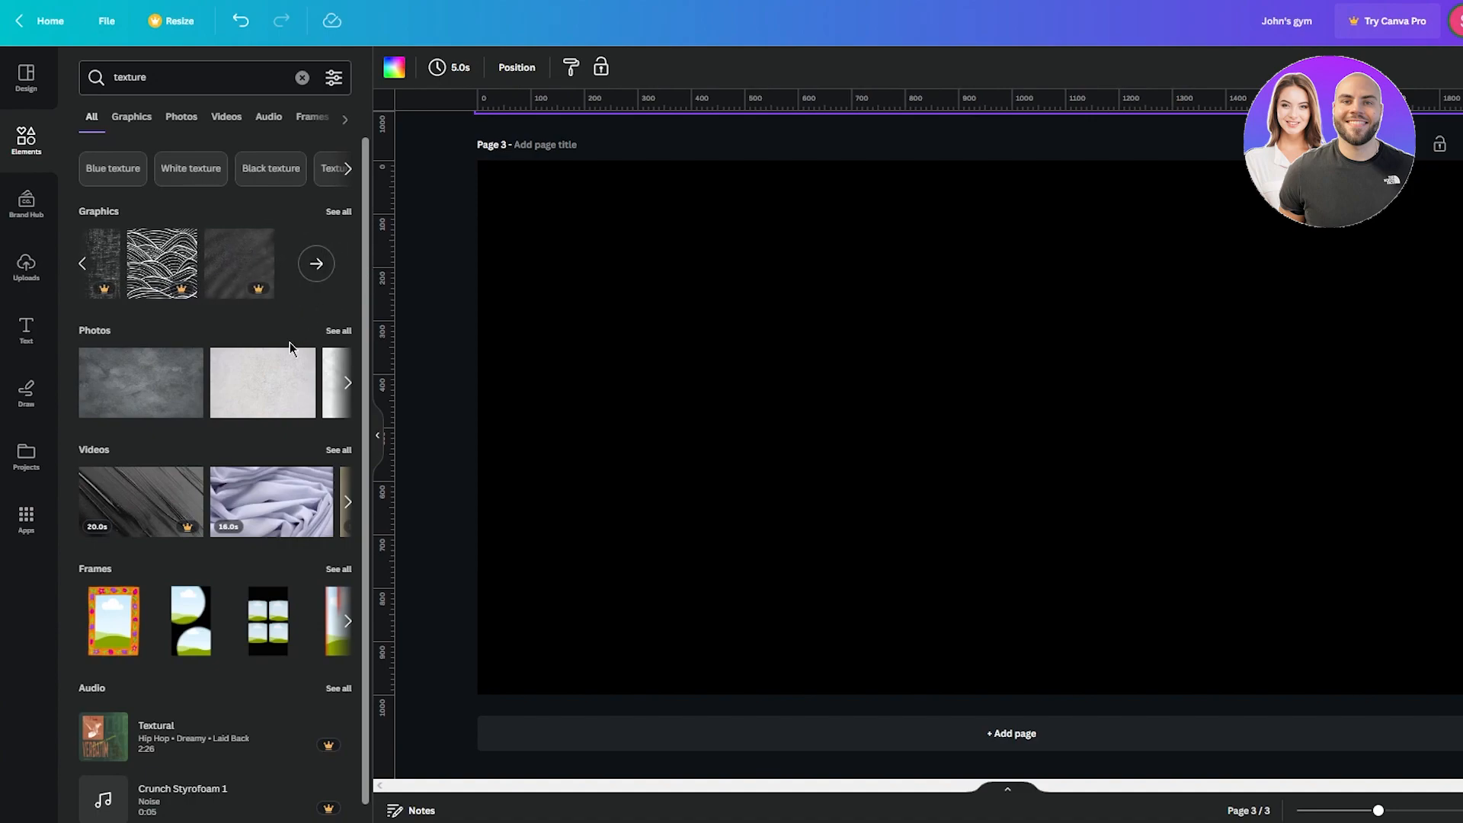
scroll(297, 341, "down", 1)
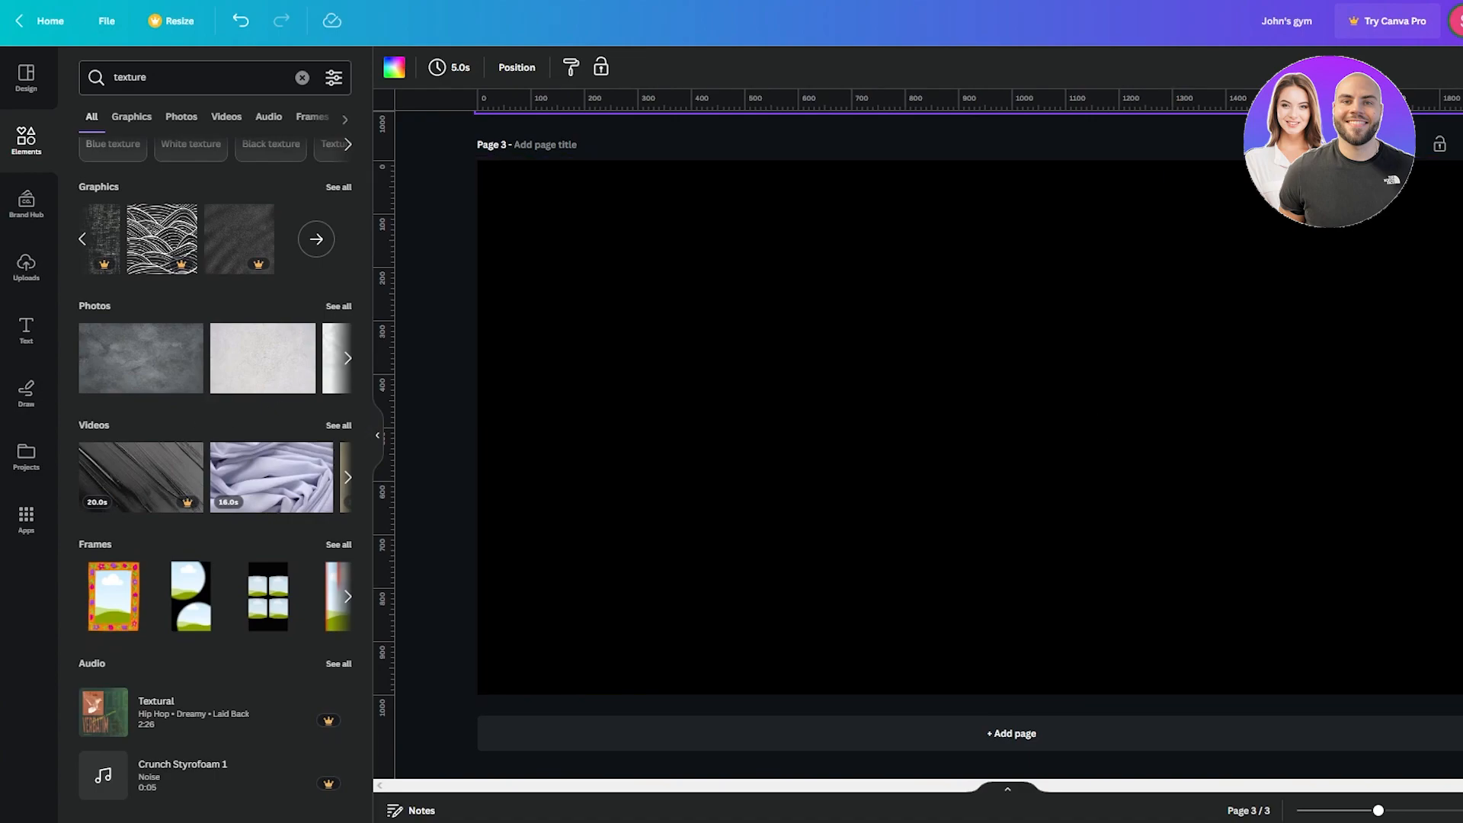
scroll(259, 385, "up", 1)
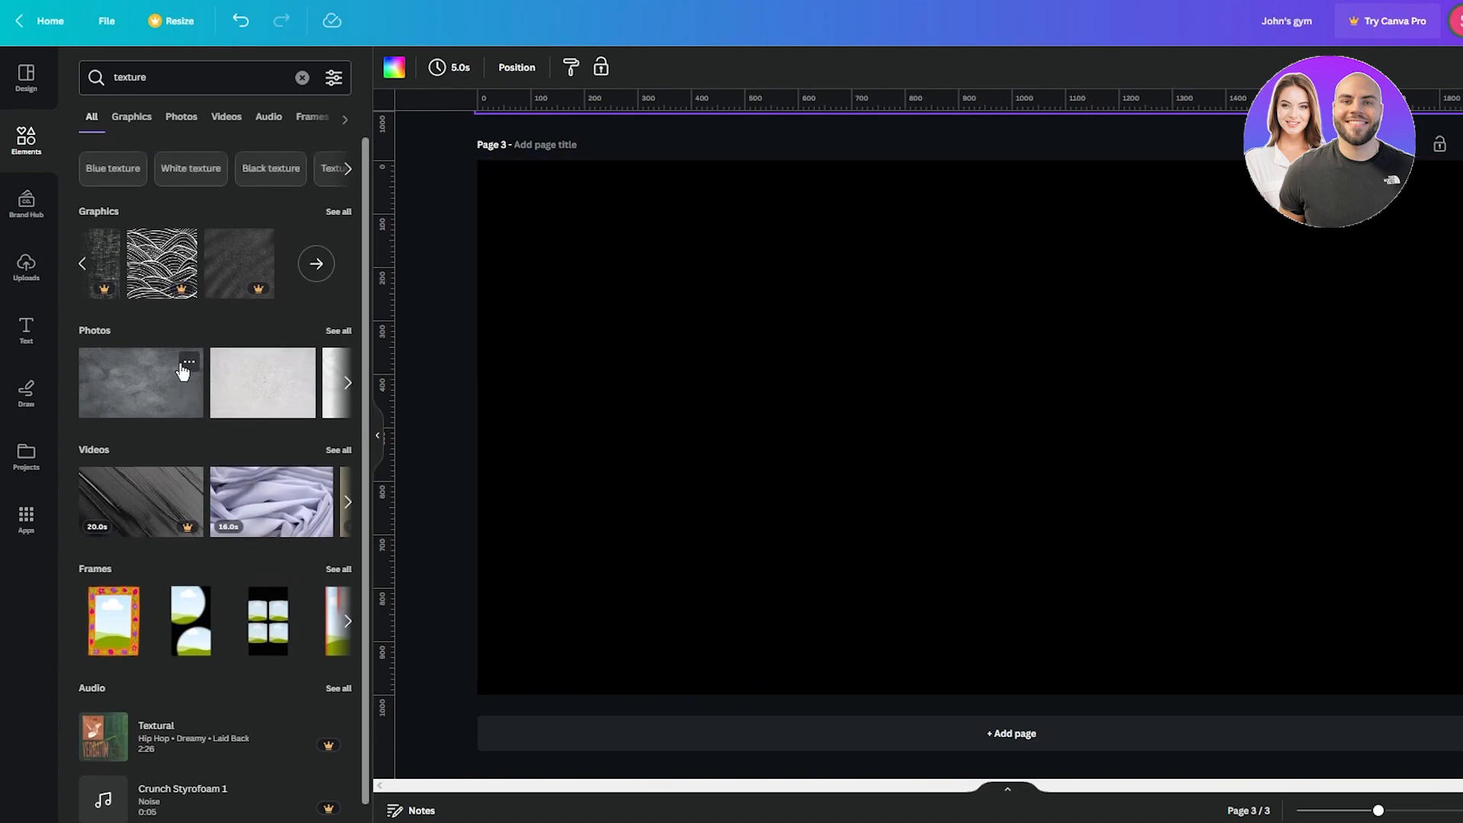
left_click(81, 263)
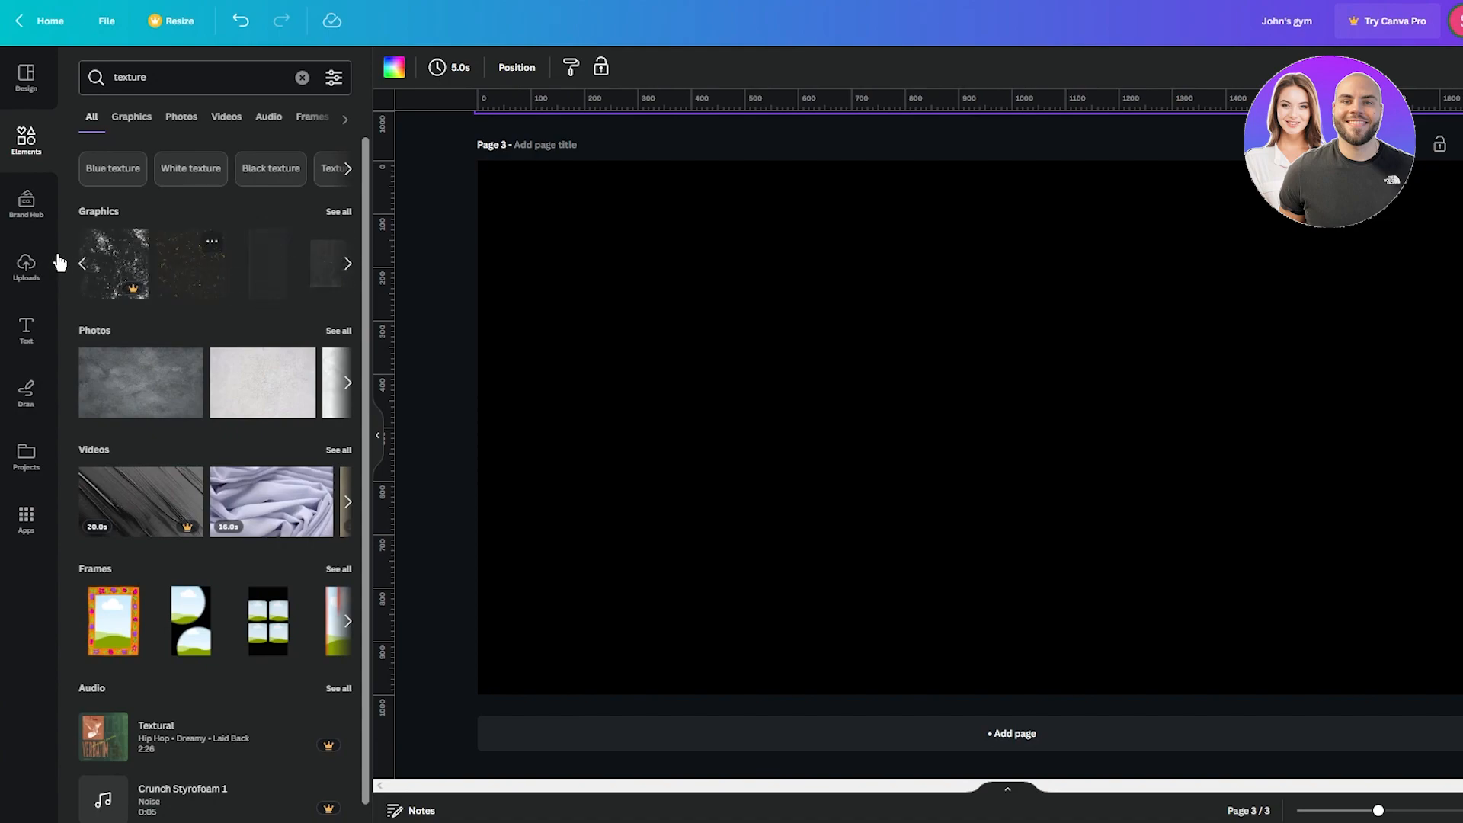
left_click(82, 263)
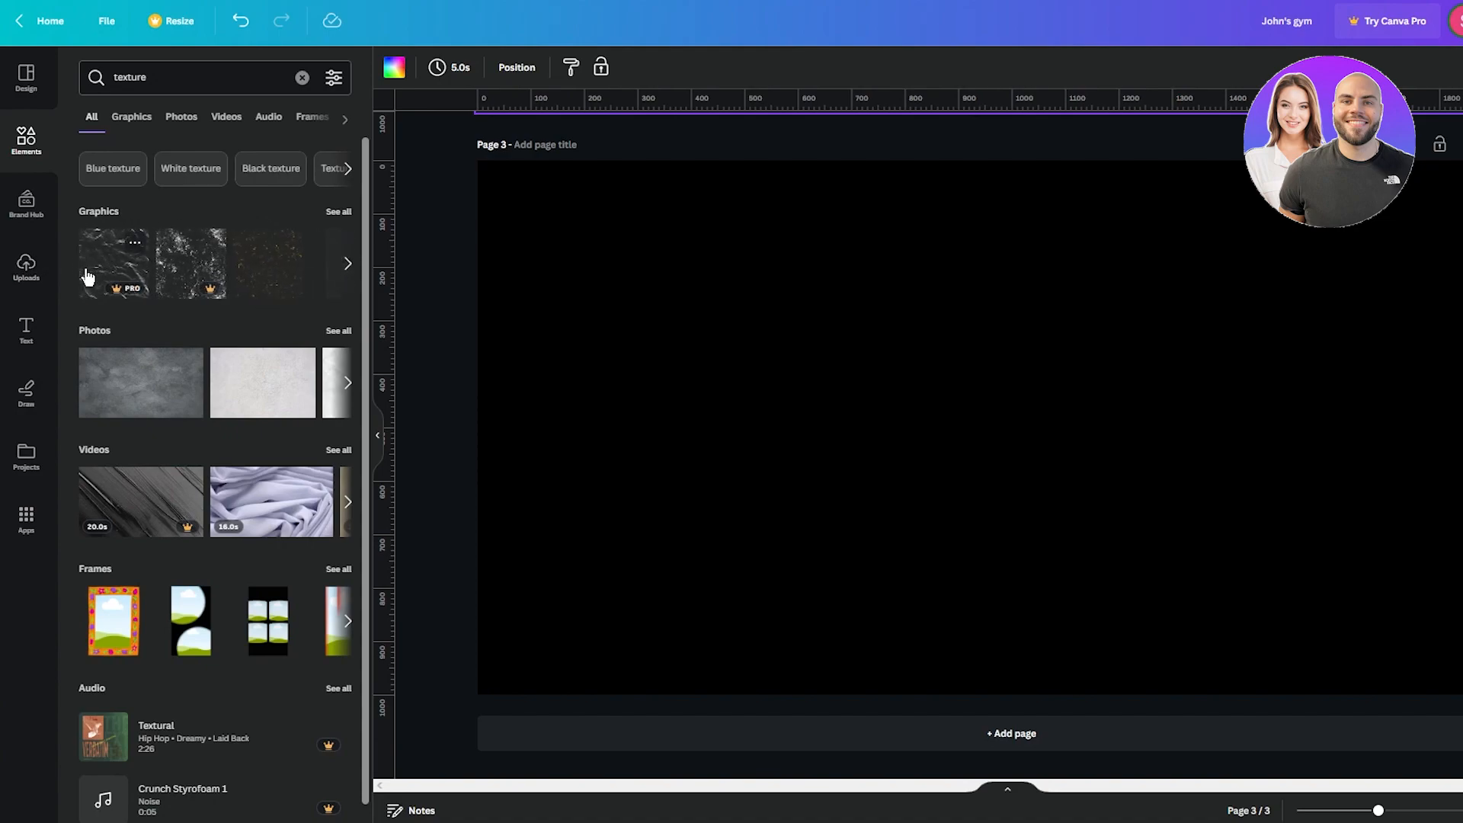
left_click(281, 286)
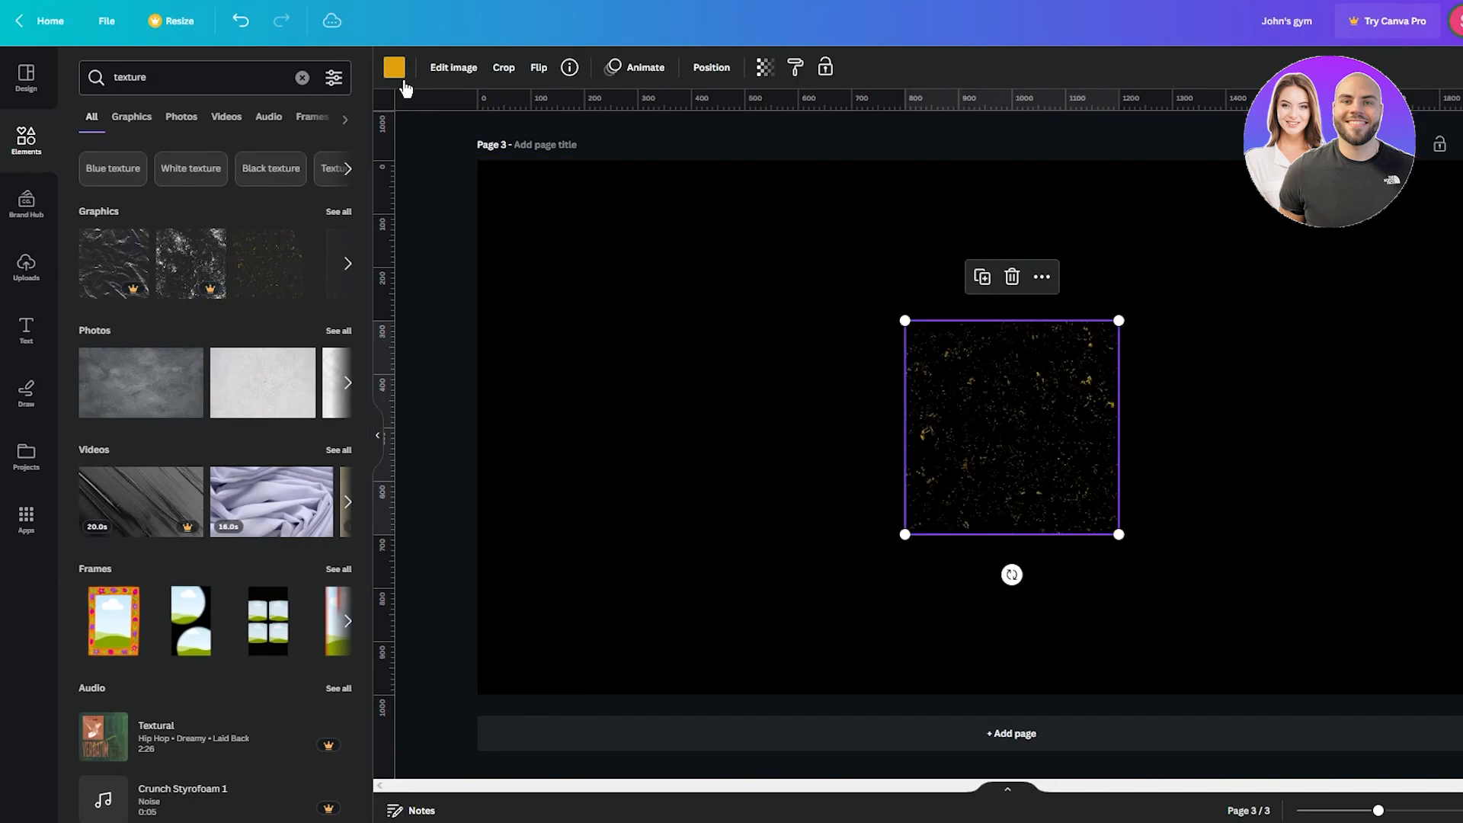
- Change the speckled texture's colour to white
left_click(395, 67)
left_click(333, 173)
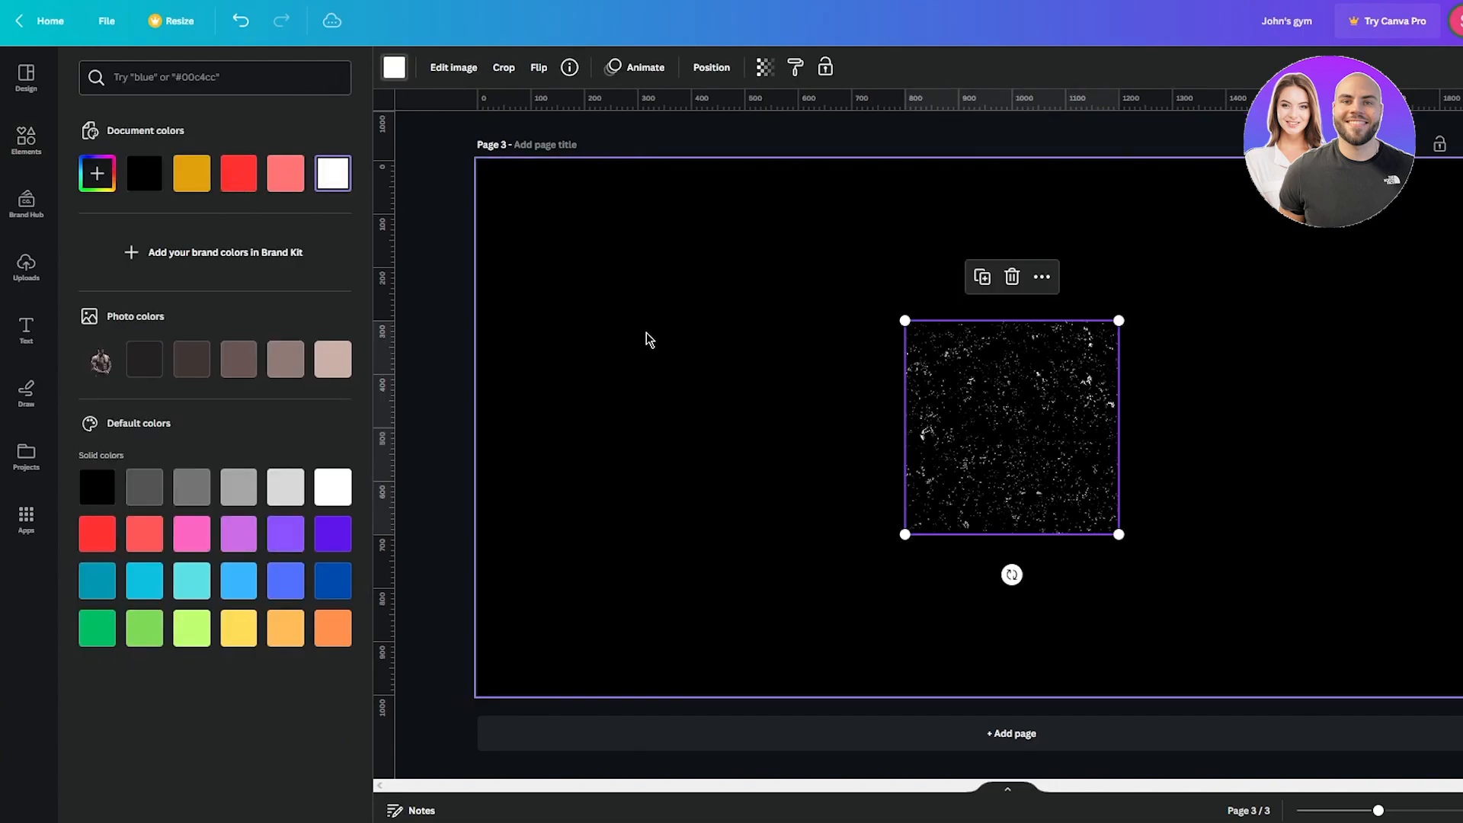
left_click(431, 284)
- Enlarge and position the speckled texture so it covers the whole of page 3
left_click_drag(906, 319, 177, 227)
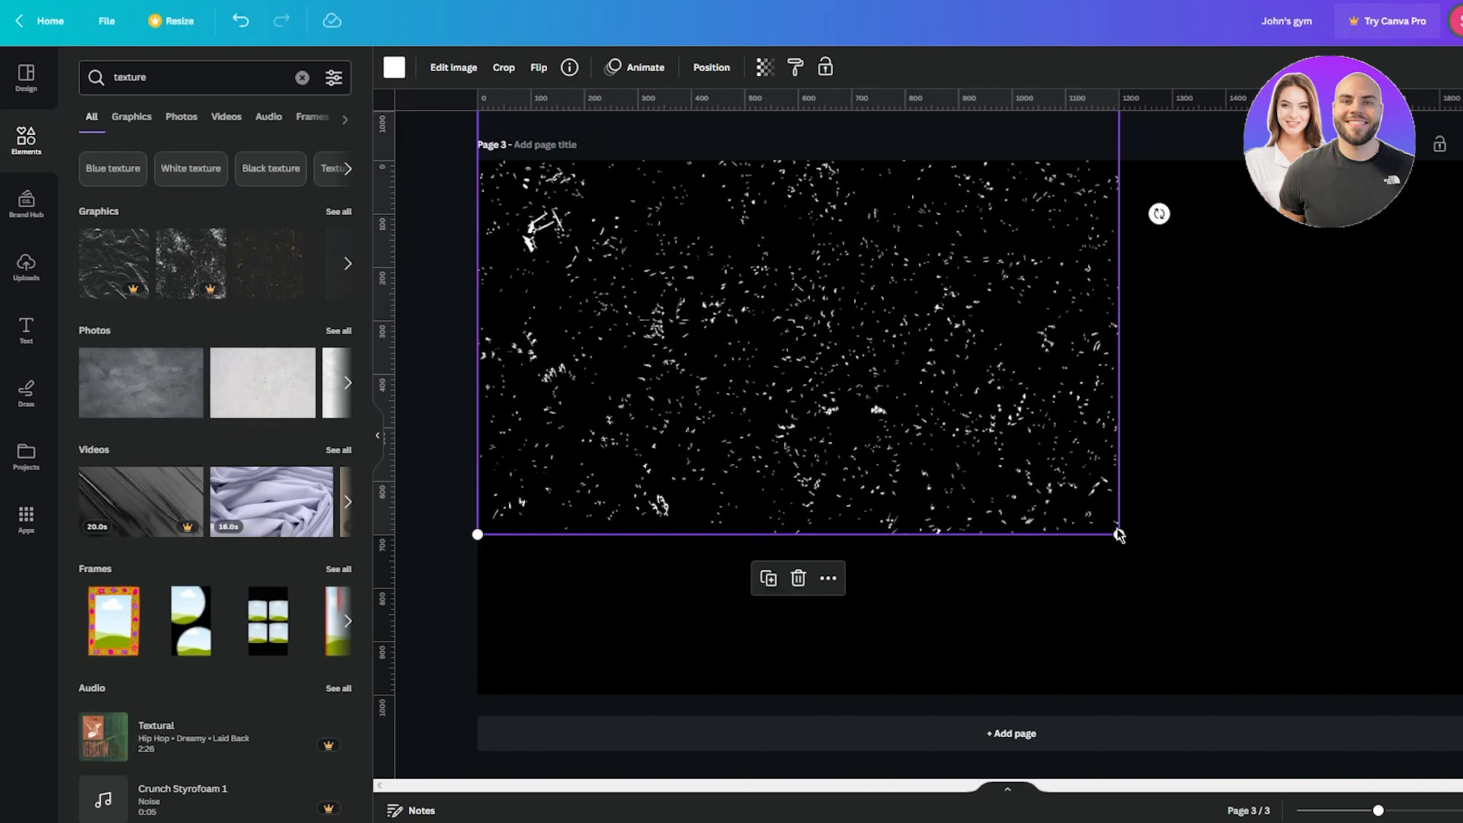
left_click_drag(1119, 535, 1462, 822)
left_click(448, 361)
left_click_drag(1022, 420, 1003, 419)
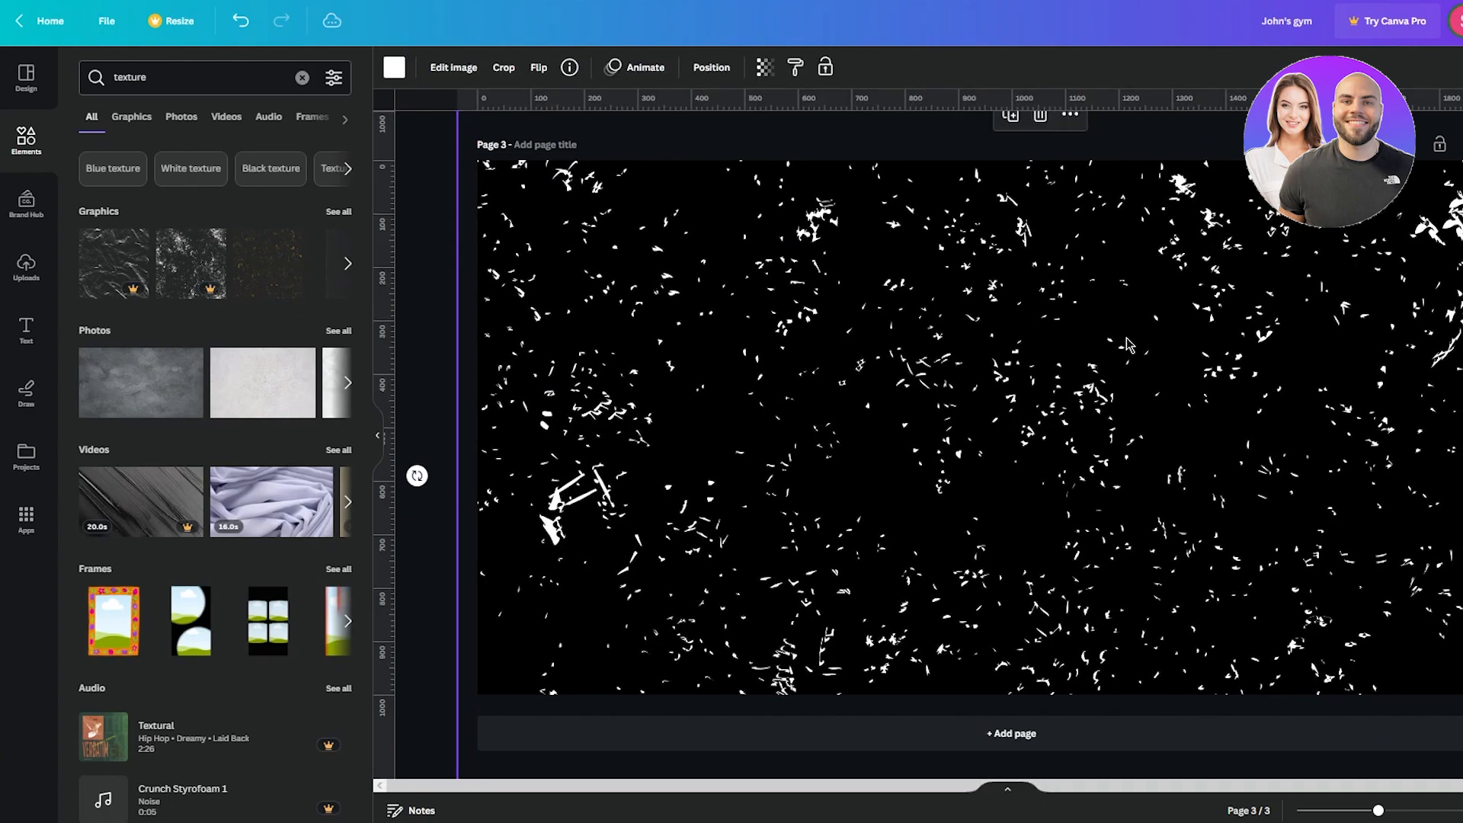
- Lower the speckled texture's opacity so its white specks turn grey, and deselect it
left_click(765, 68)
left_click_drag(763, 137, 679, 137)
left_click(438, 275)
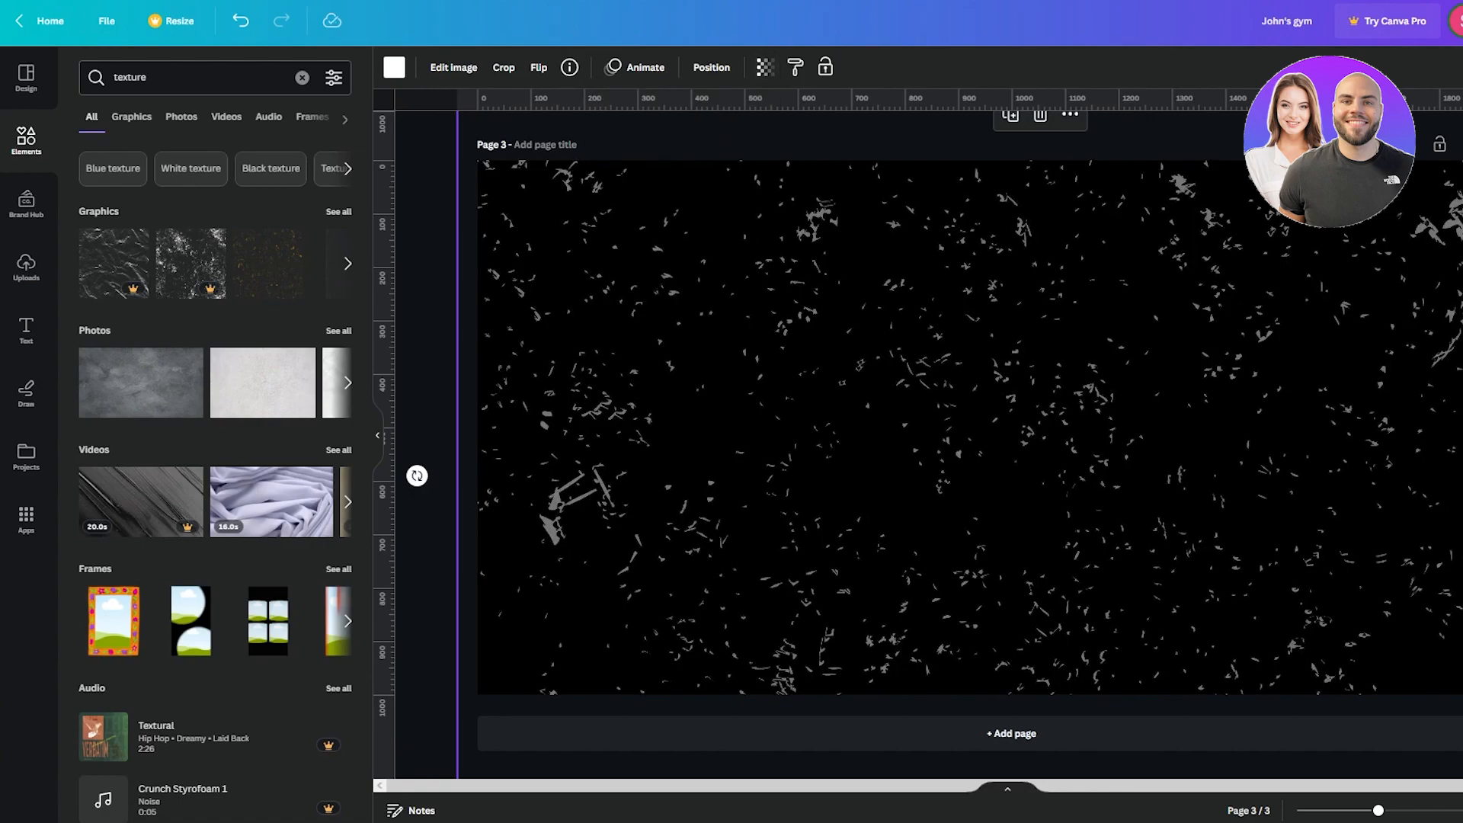
left_click(438, 275)
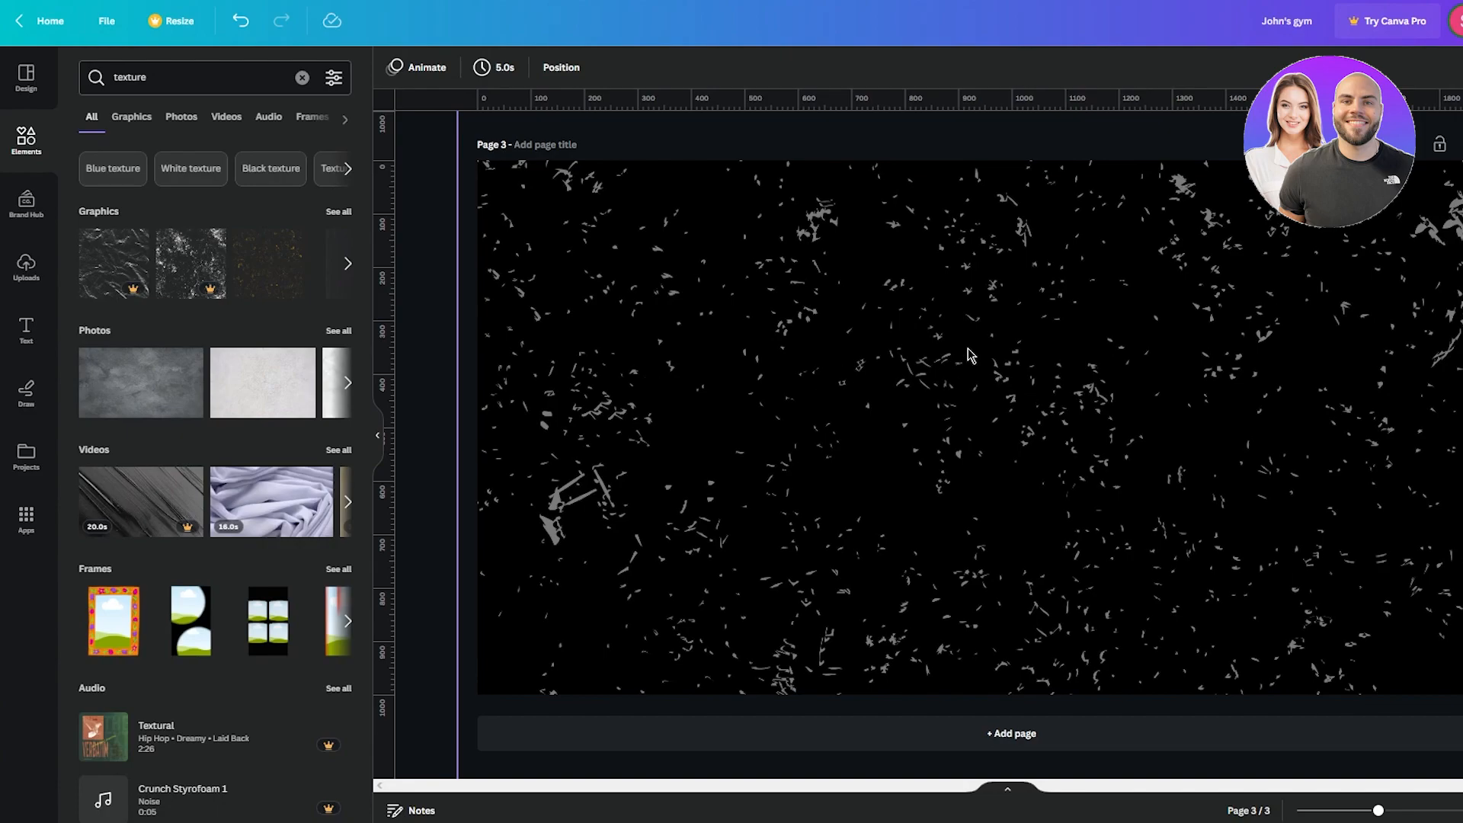
- Review the layout and style of pages 1 and 2 against the textured page 3
scroll(949, 356, "up", 10)
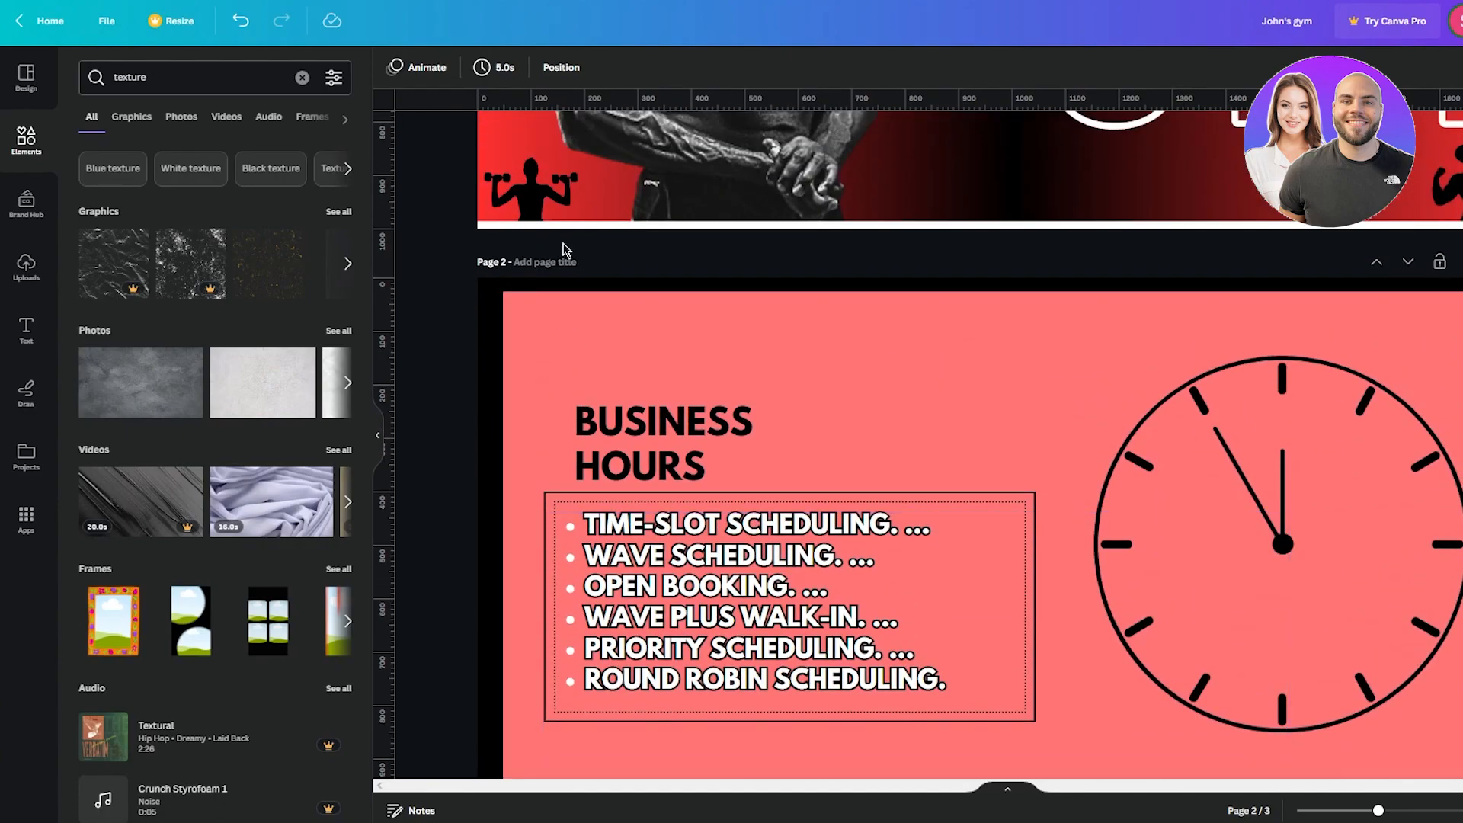
scroll(611, 297, "up", 6)
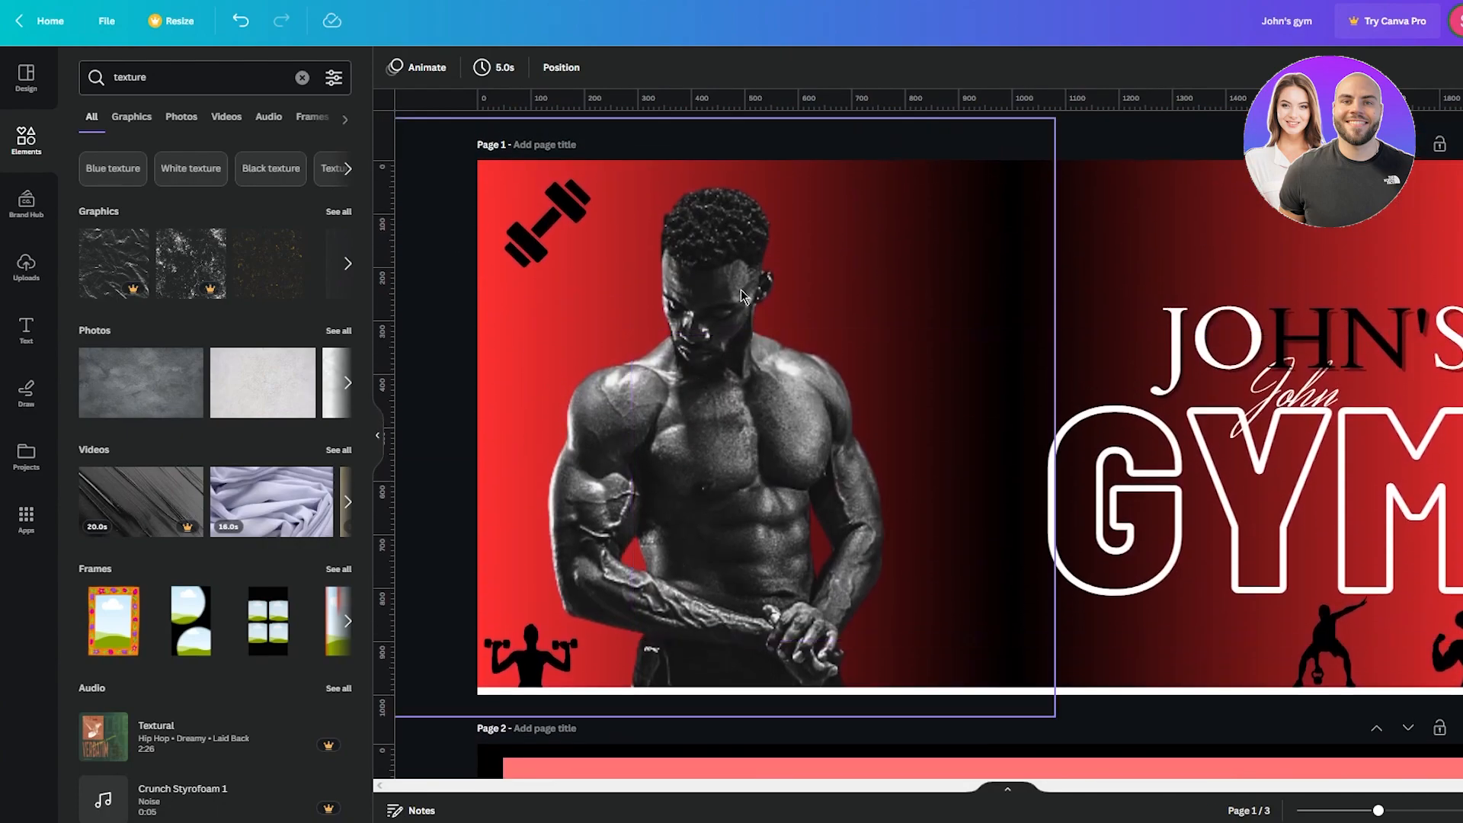
scroll(882, 312, "down", 10)
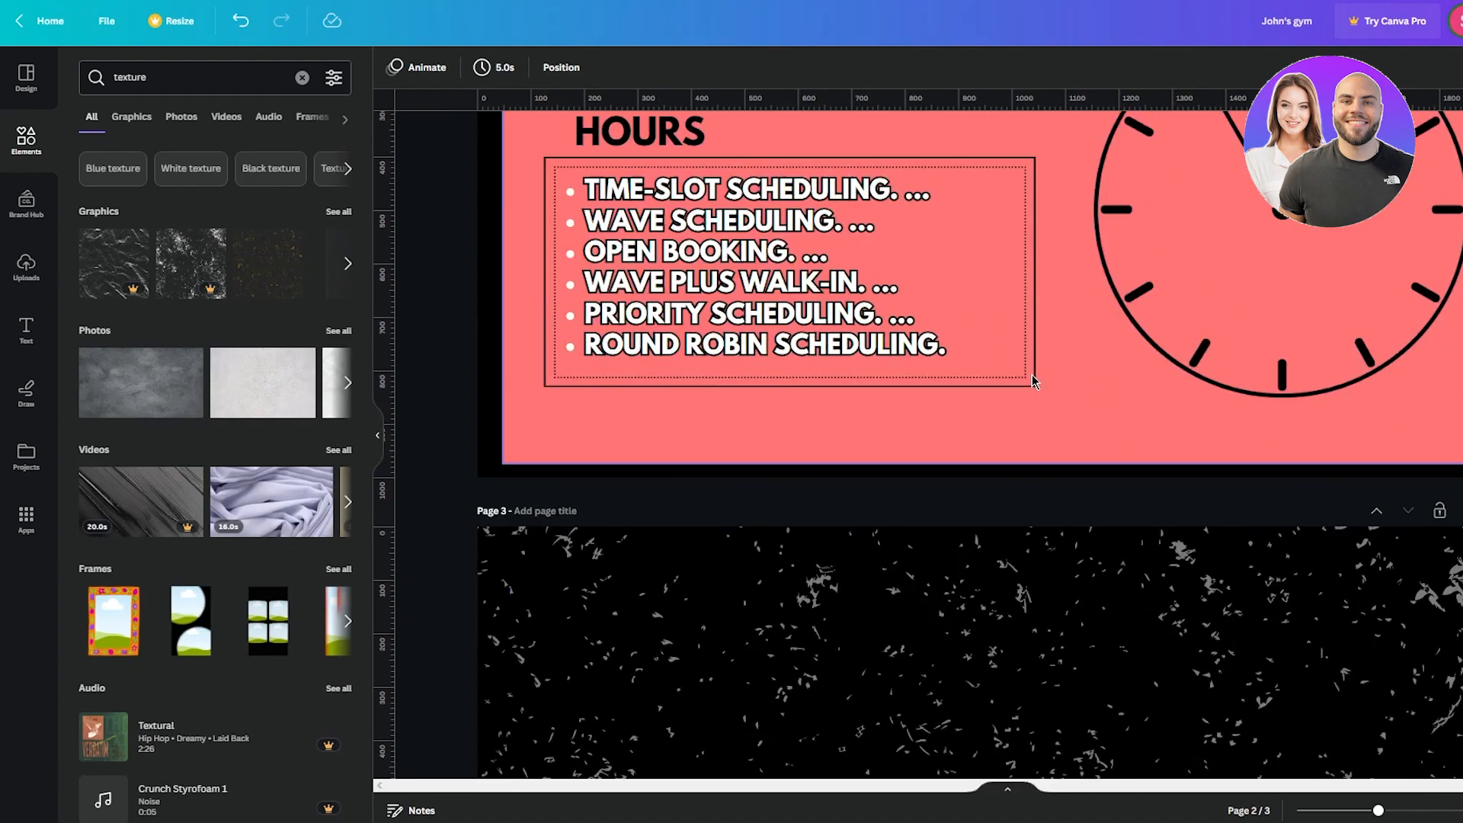
scroll(999, 372, "down", 5)
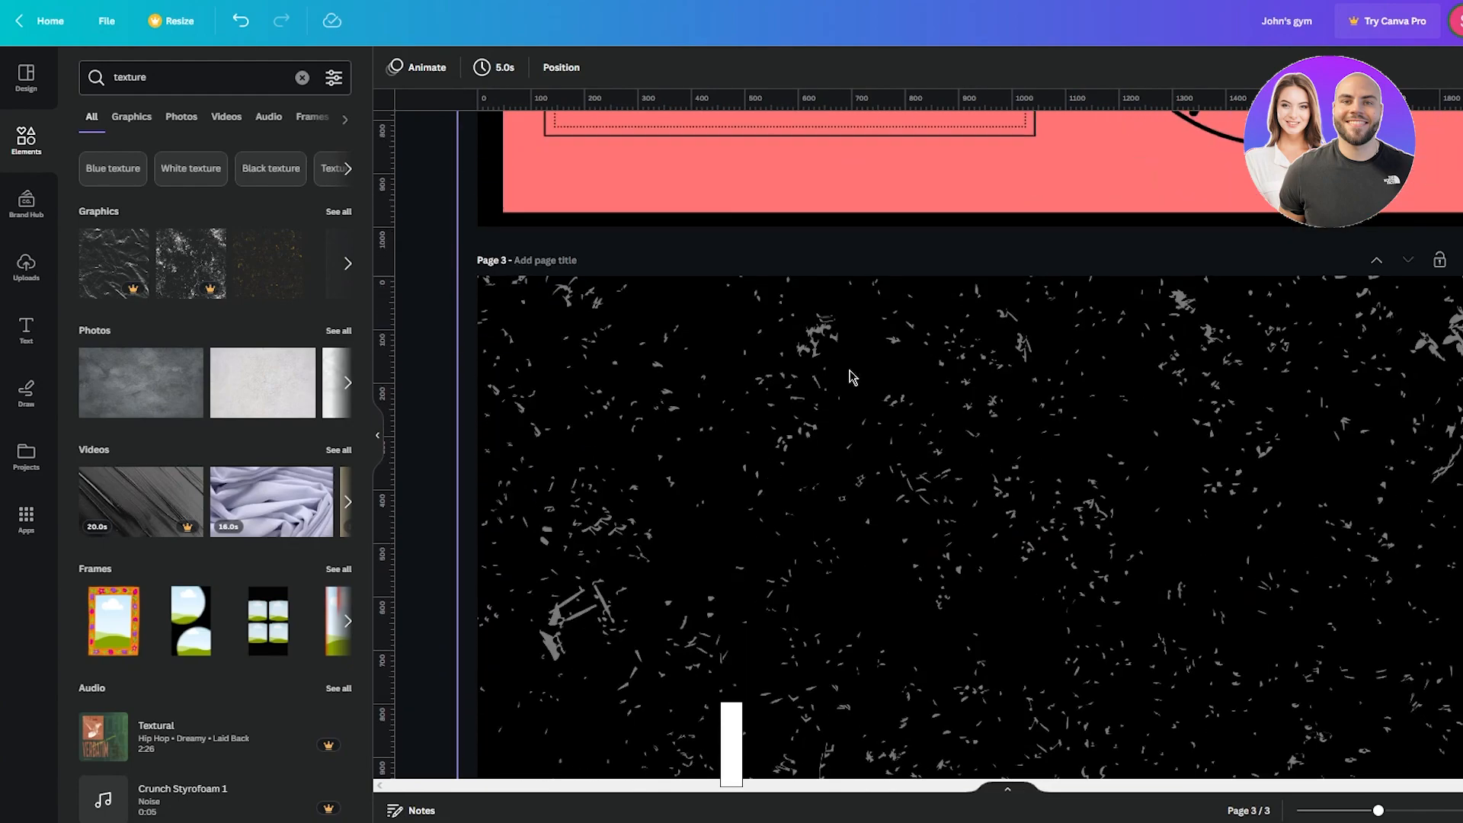
scroll(785, 378, "up", 5)
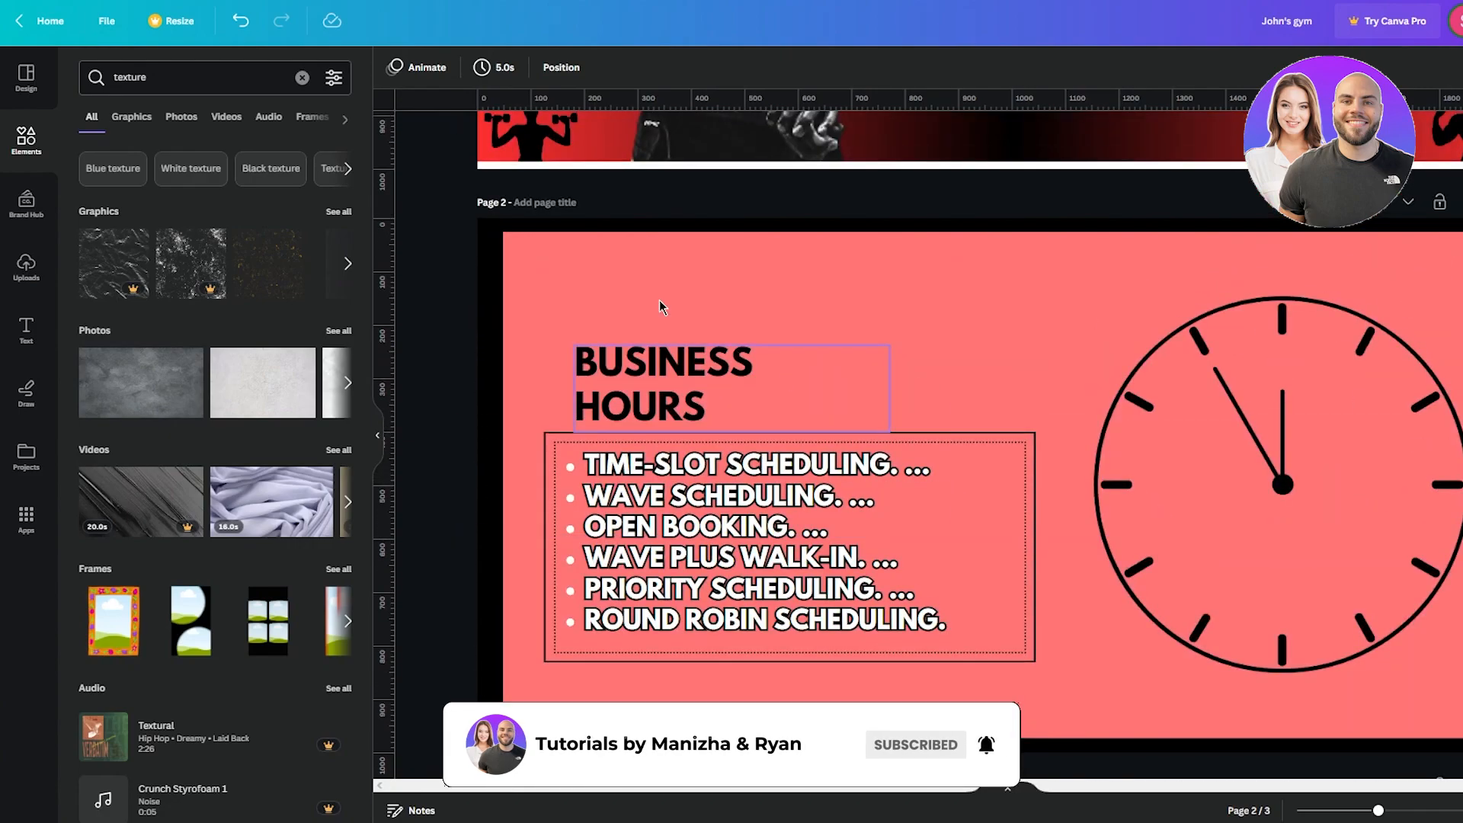
scroll(734, 290, "up", 4)
scroll(733, 291, "up", 3)
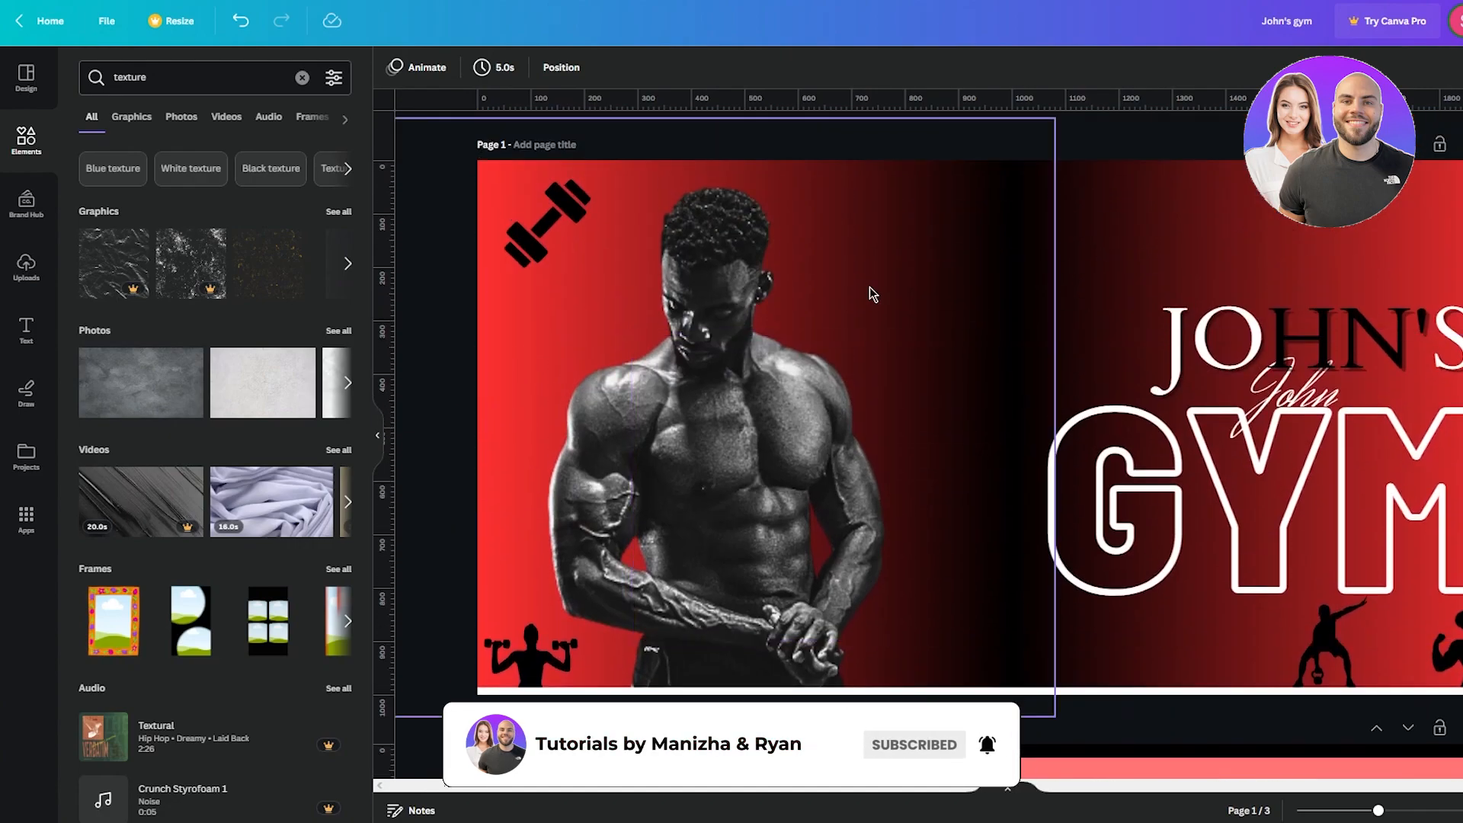
scroll(870, 294, "down", 10)
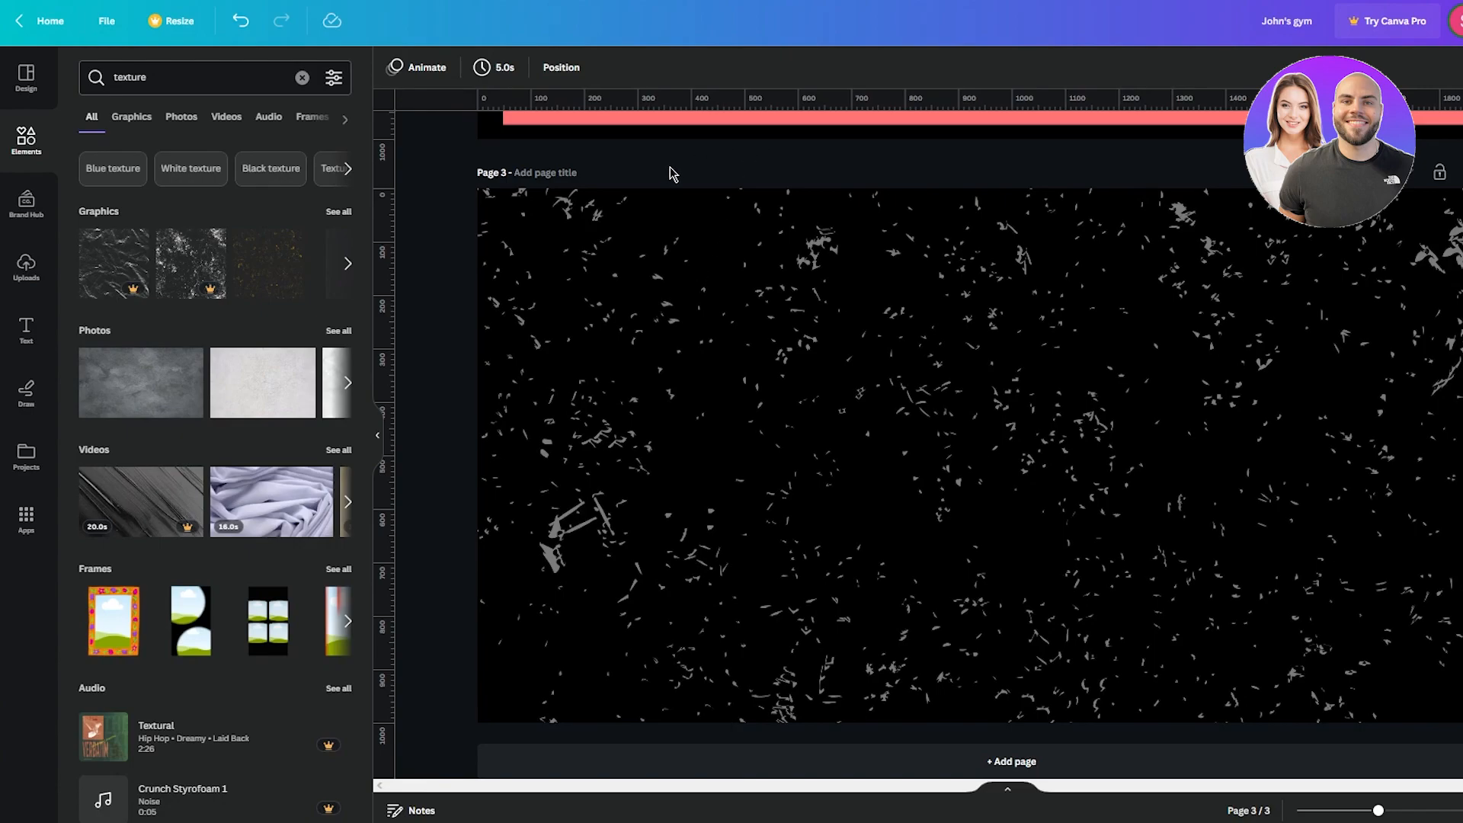
scroll(686, 174, "up", 5)
scroll(610, 191, "down", 6)
scroll(513, 213, "up", 1)
scroll(513, 212, "down", 1)
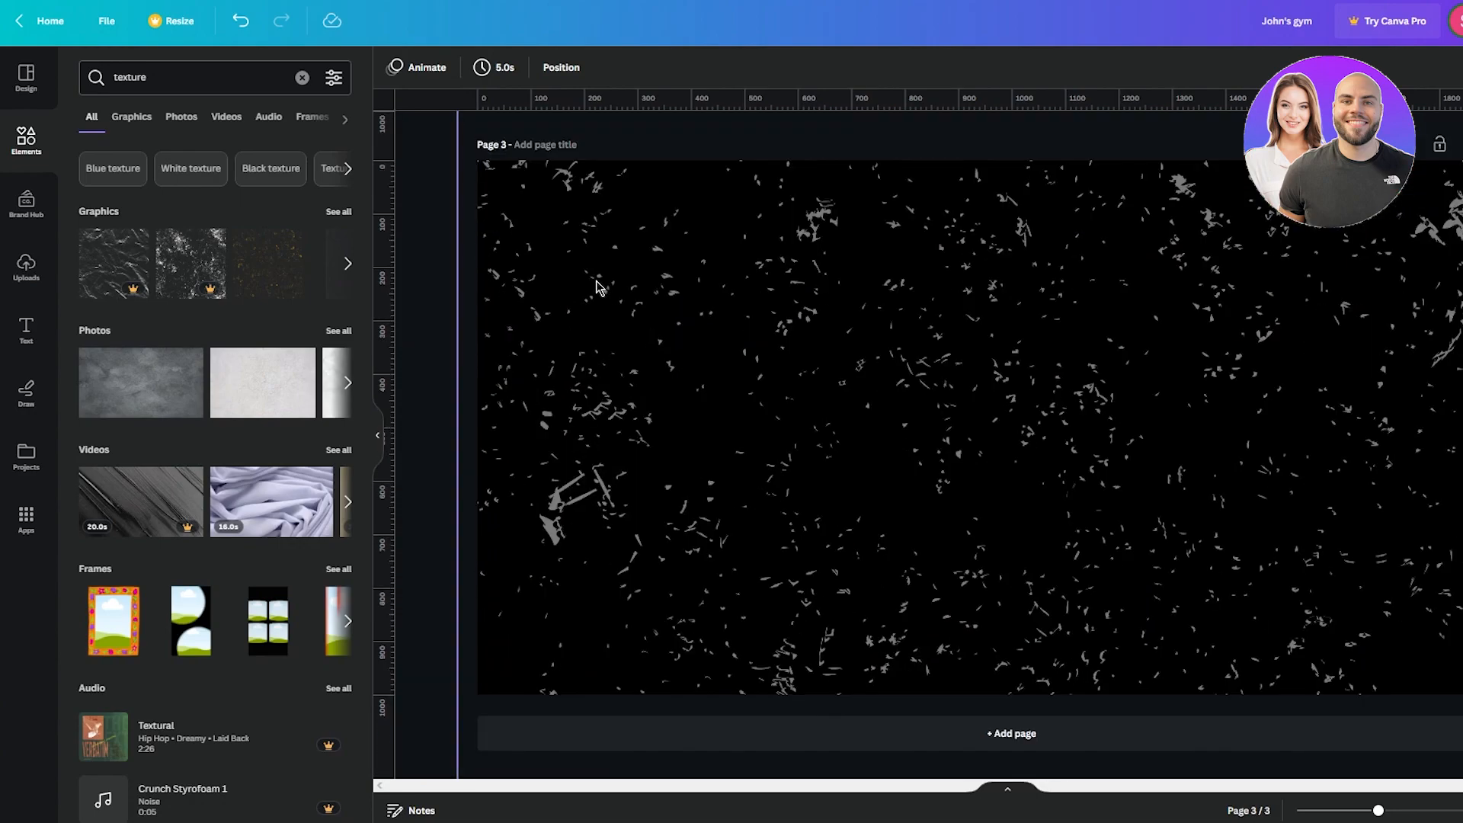
- Search the elements library for "calendar" and add the outlined calendar icon to page 3
left_click(80, 89)
type("calenda")
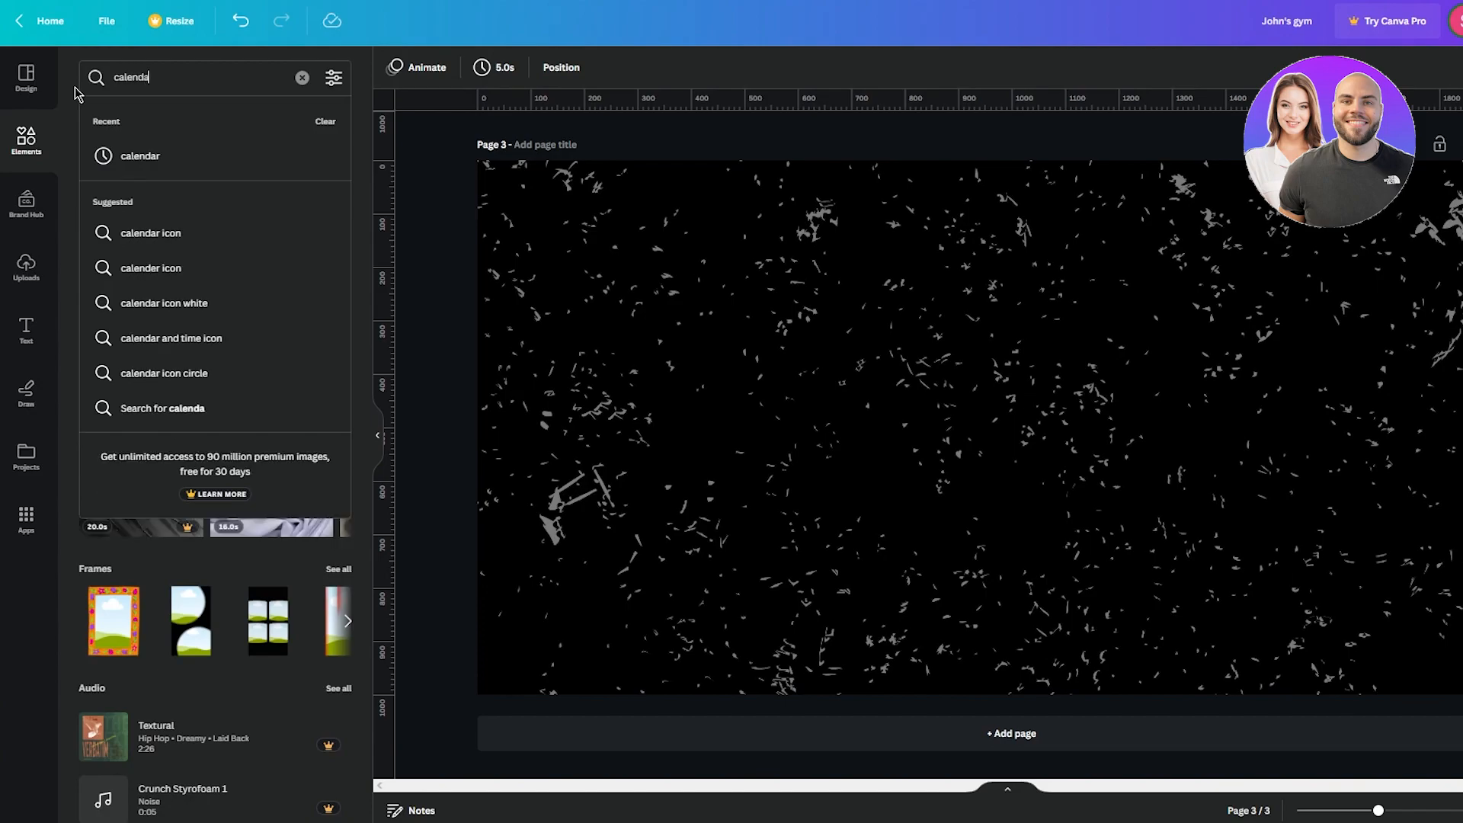
type("r")
key("Return")
left_click(114, 198)
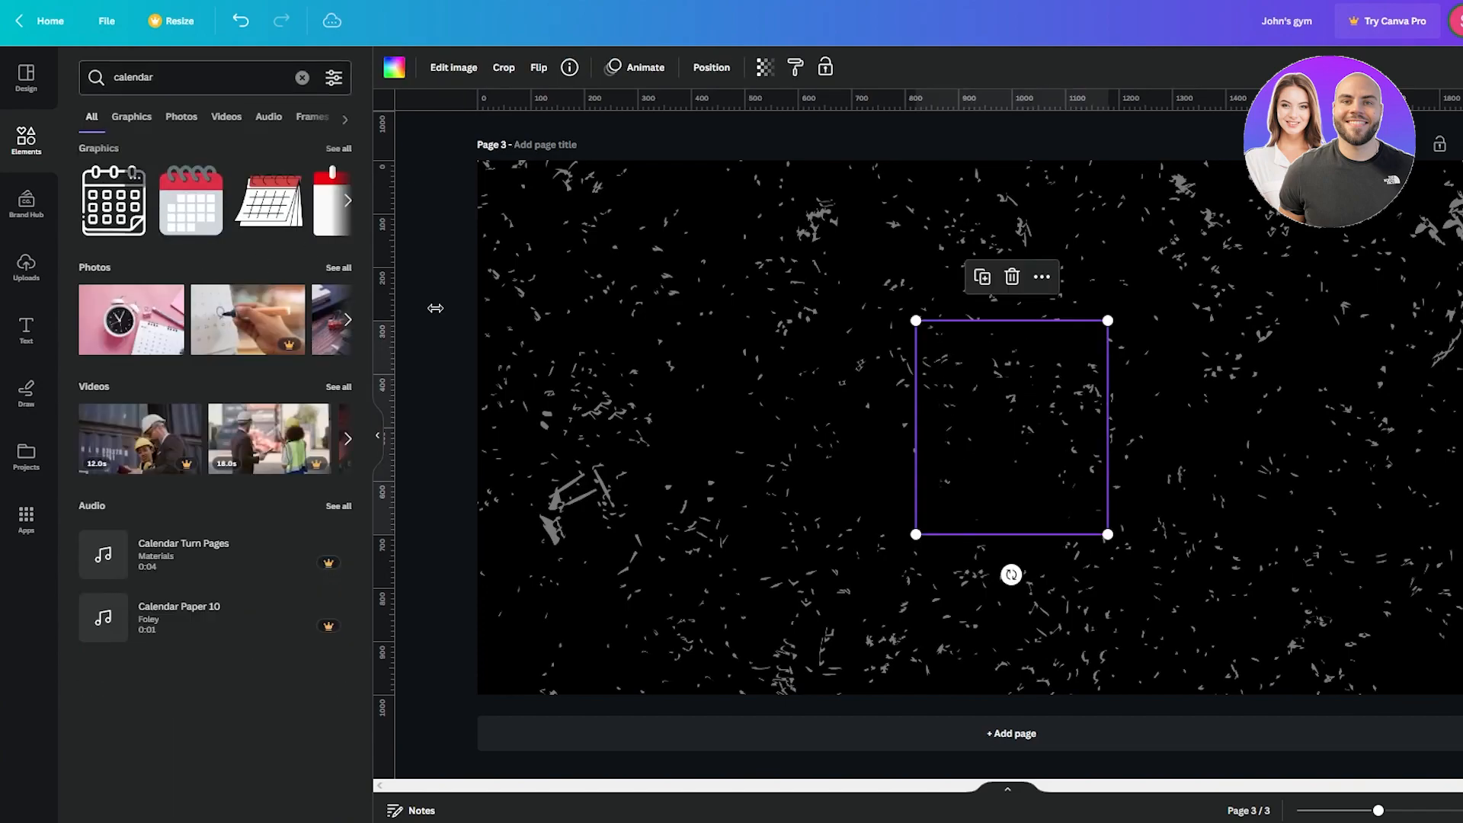
- Change the calendar icon's colour to white
left_click(394, 68)
left_click(285, 174)
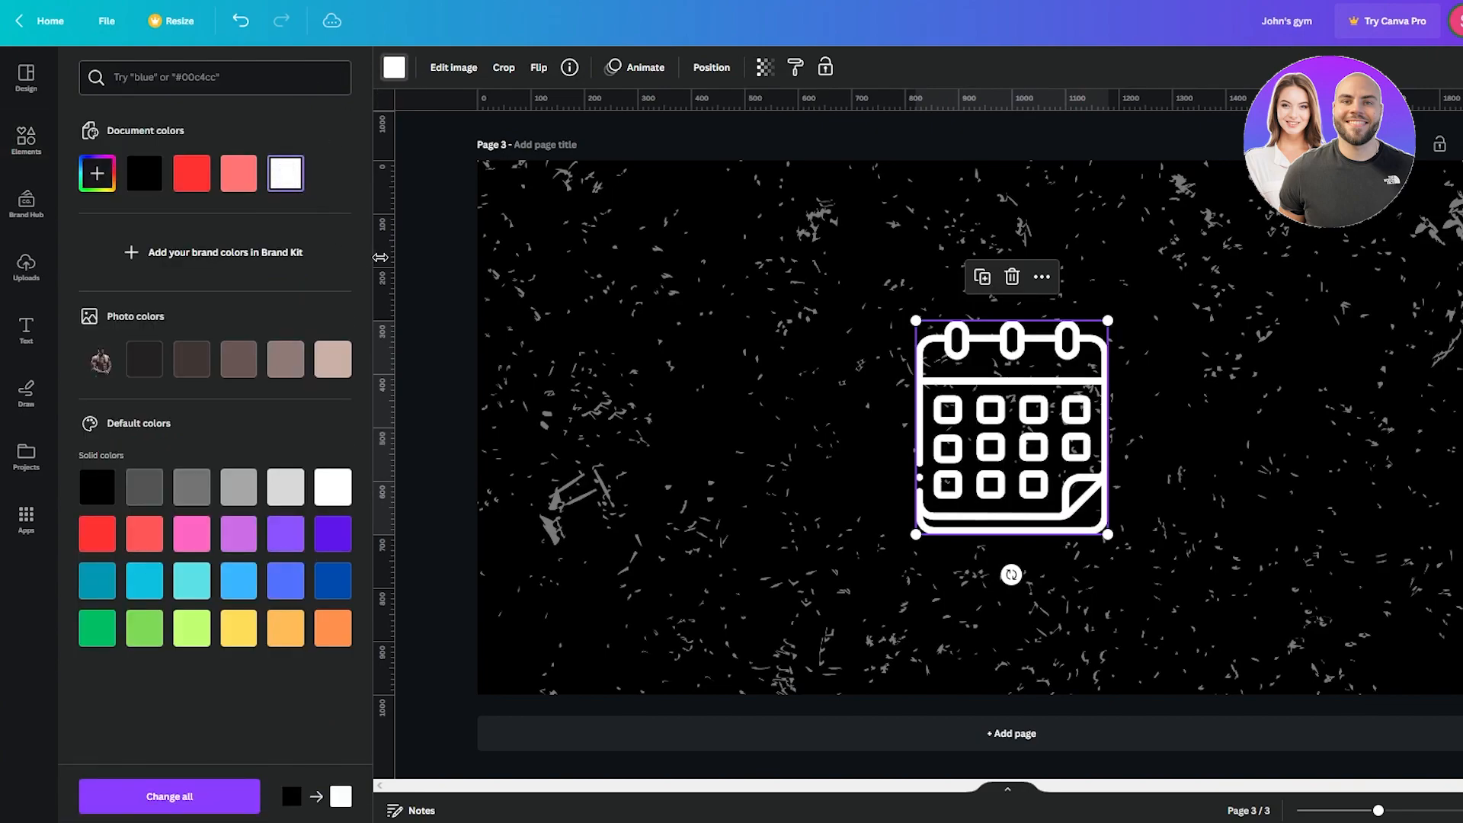
key("Escape")
- Shrink the calendar icon and place it near the upper-left corner of page 3
left_click_drag(1046, 433, 875, 337)
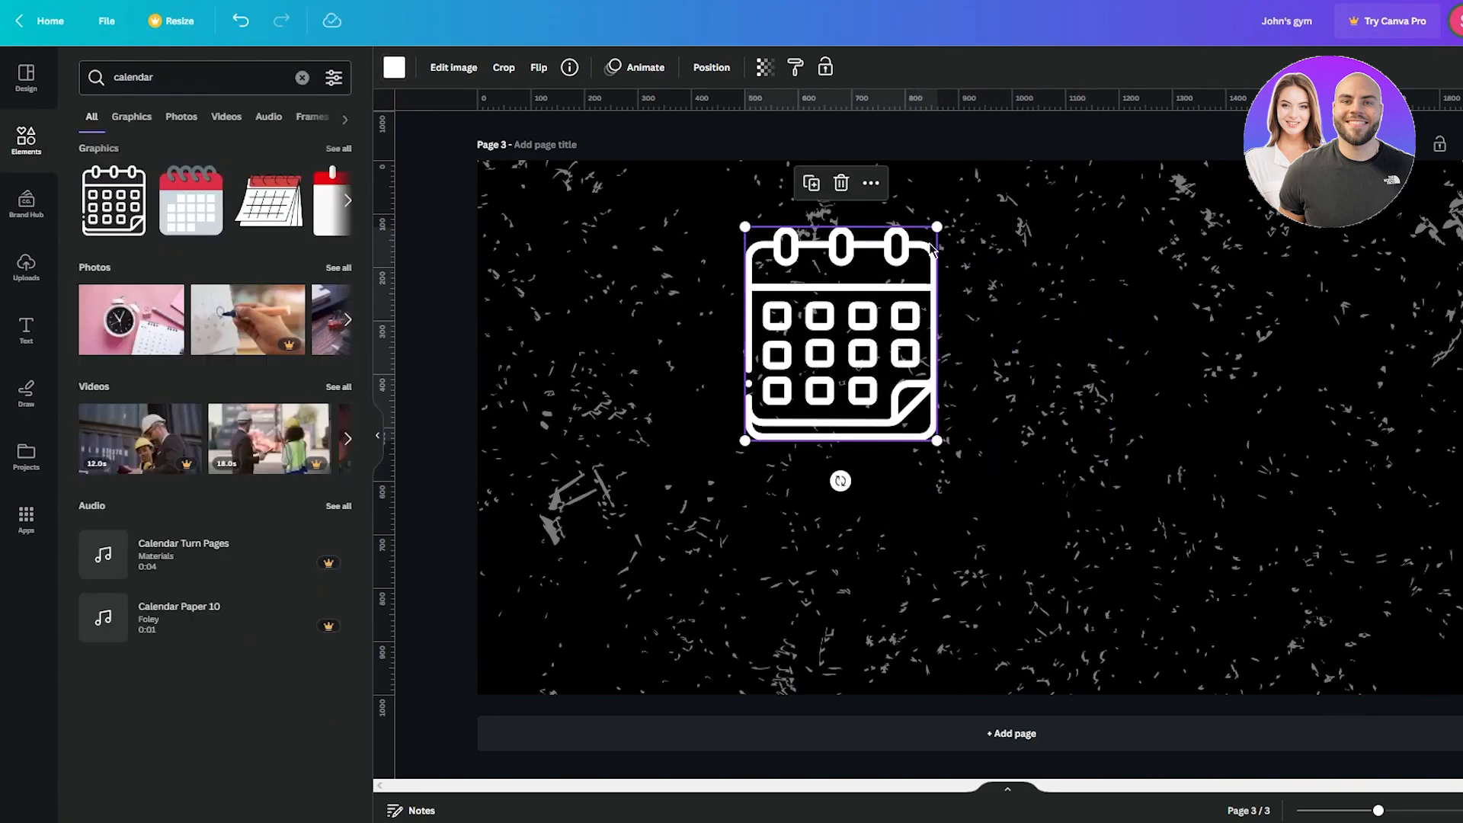
left_click_drag(931, 225, 863, 304)
left_click_drag(783, 391, 583, 299)
left_click(449, 250)
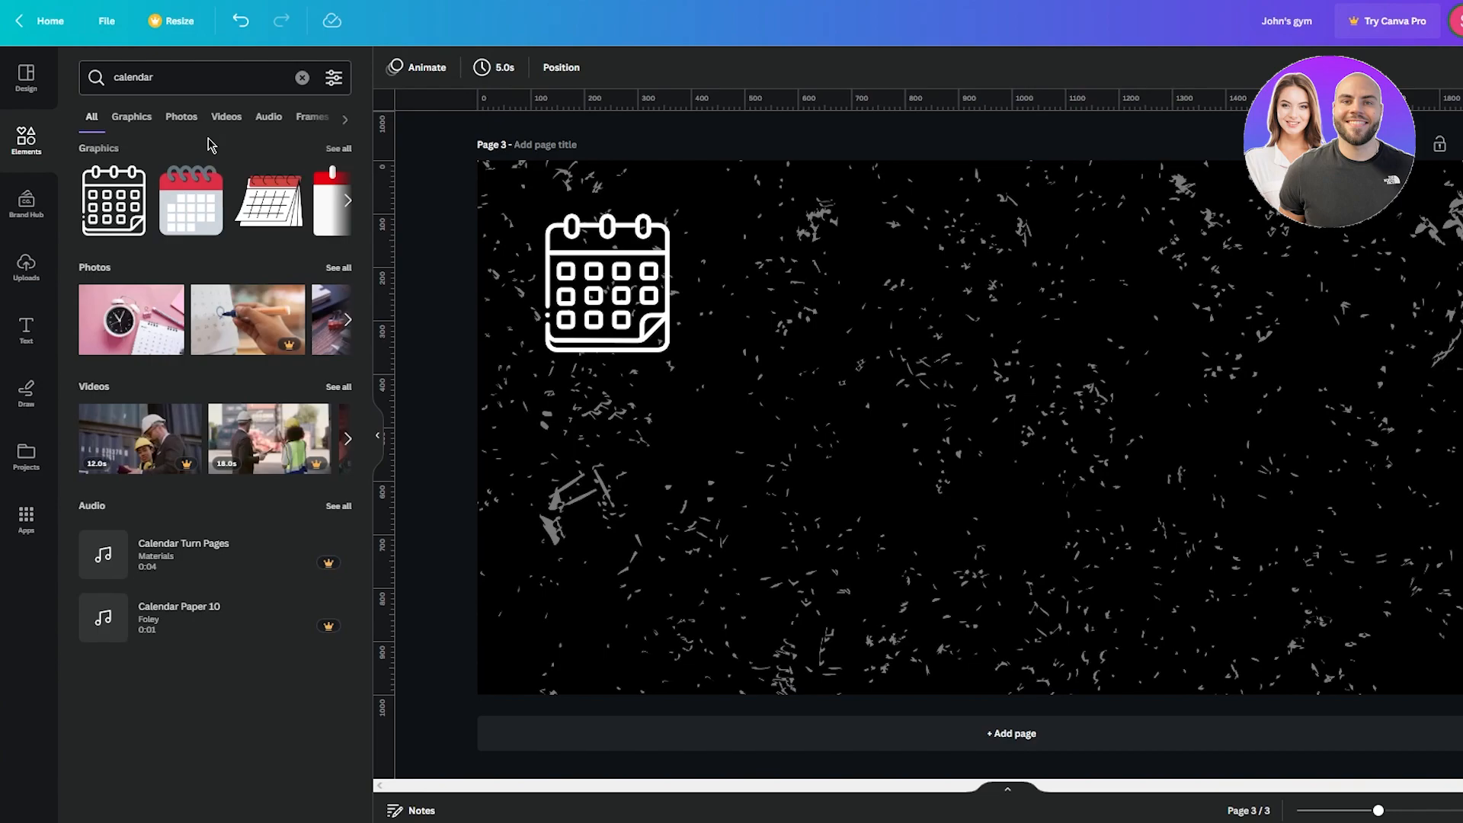
- Search the elements library for "dollar sign" and add the dark grey dollar sign graphic to page 3
left_click(196, 88)
double_click(122, 82)
type("dollar sign")
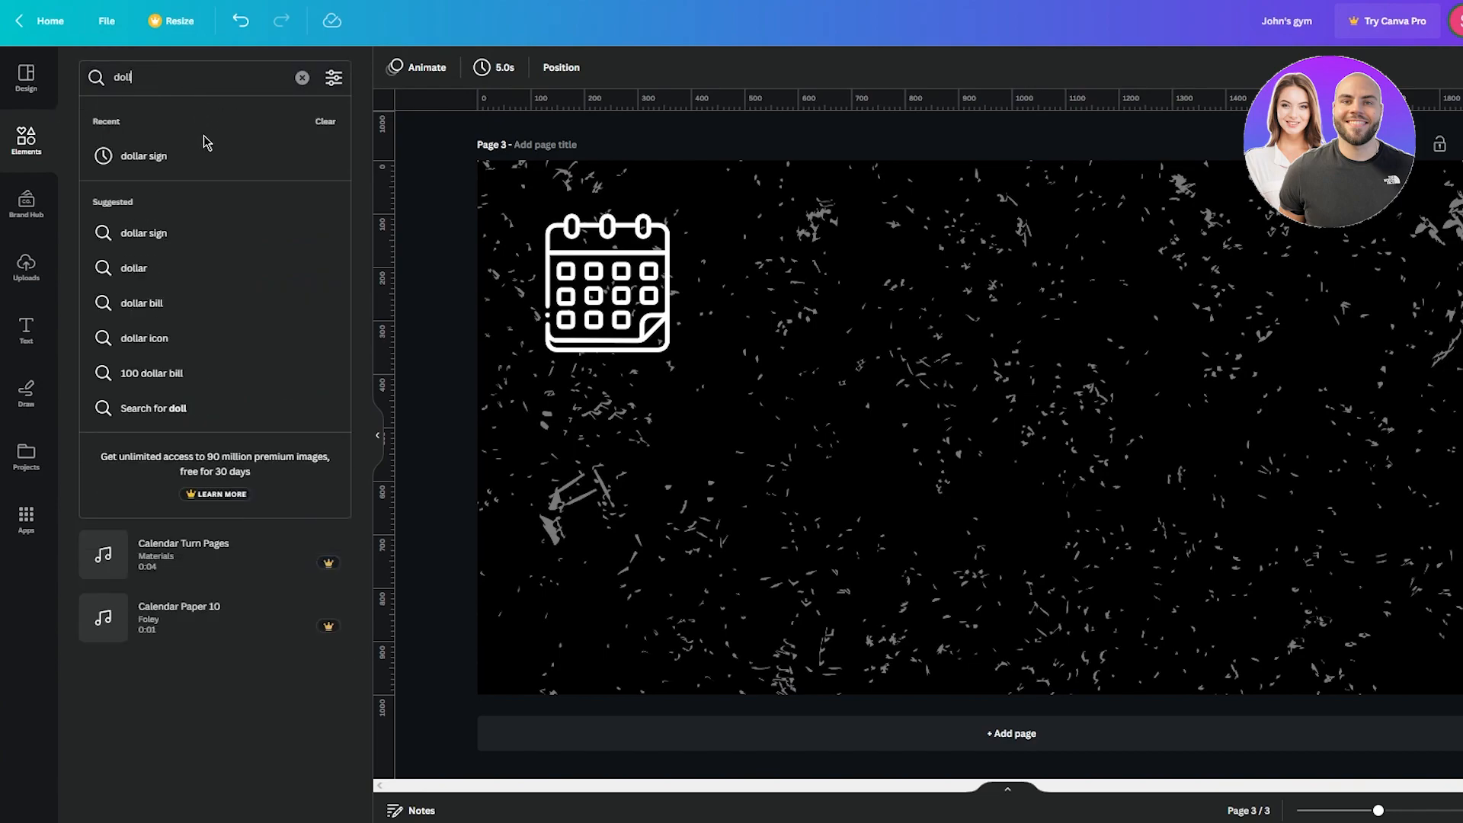
left_click(192, 157)
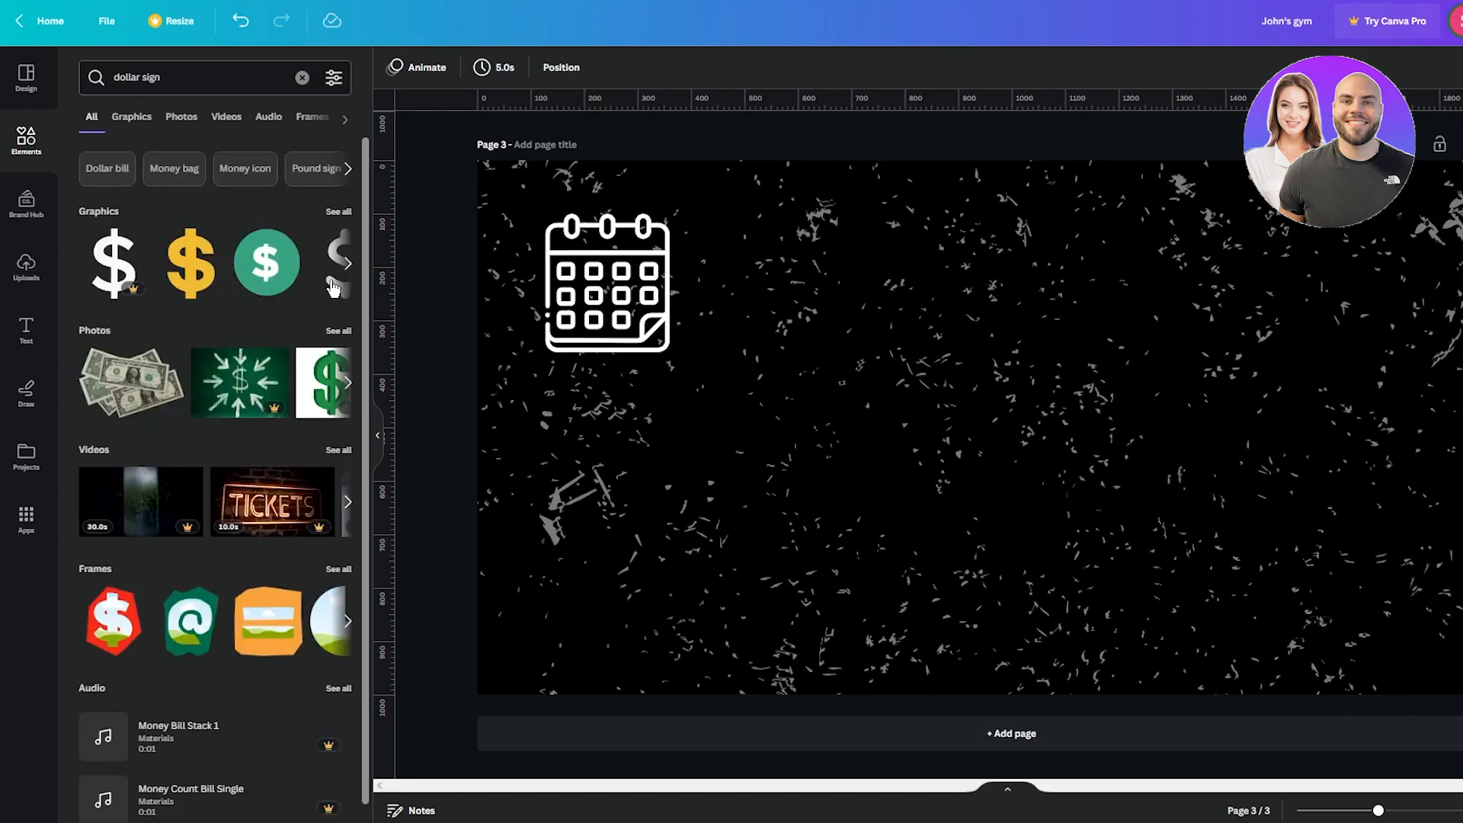
left_click(333, 287)
- Recolour the dollar sign white, and shrink and place it to the right of the calendar icon
left_click(395, 67)
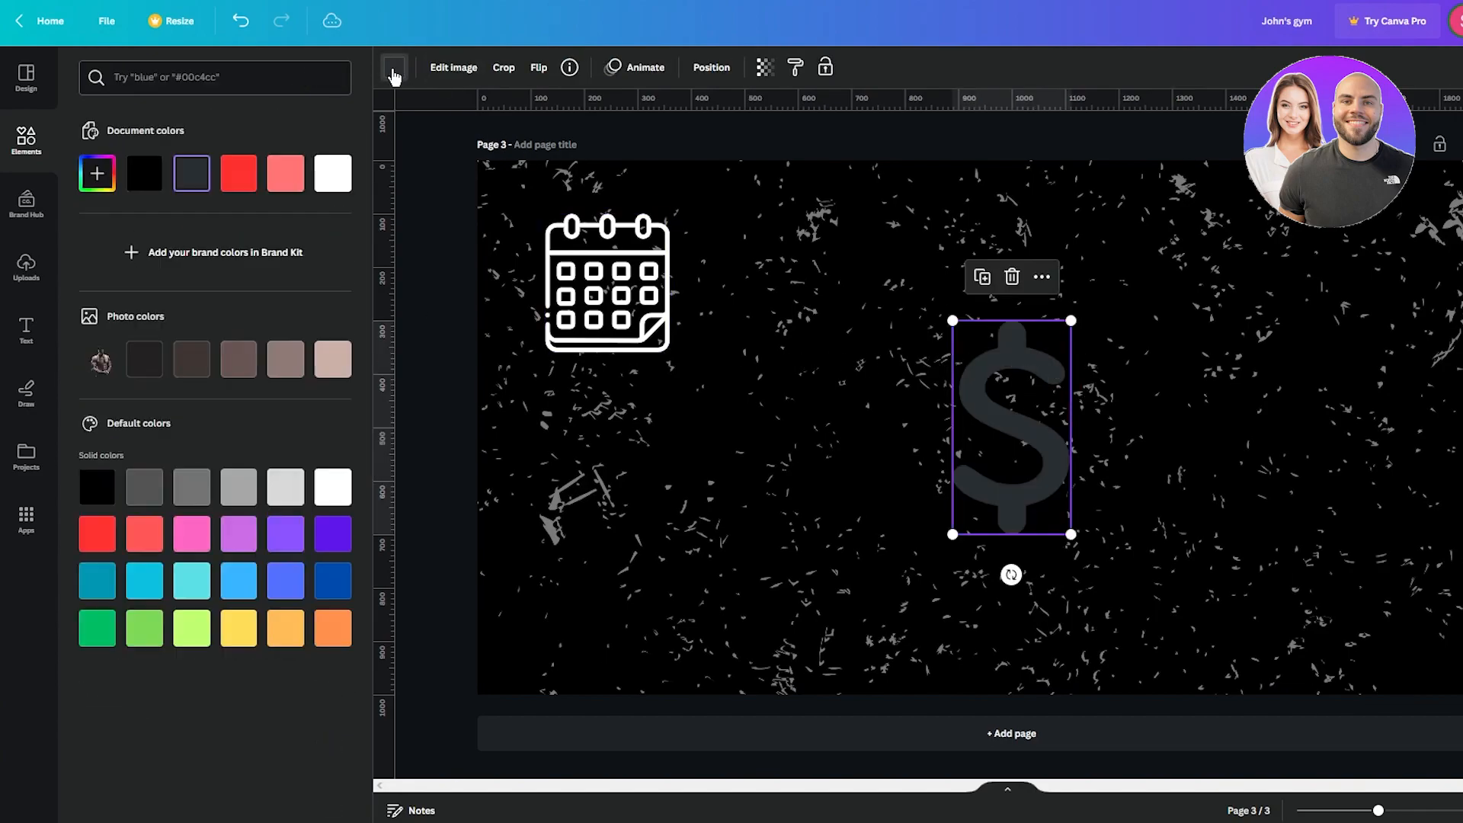
left_click(333, 173)
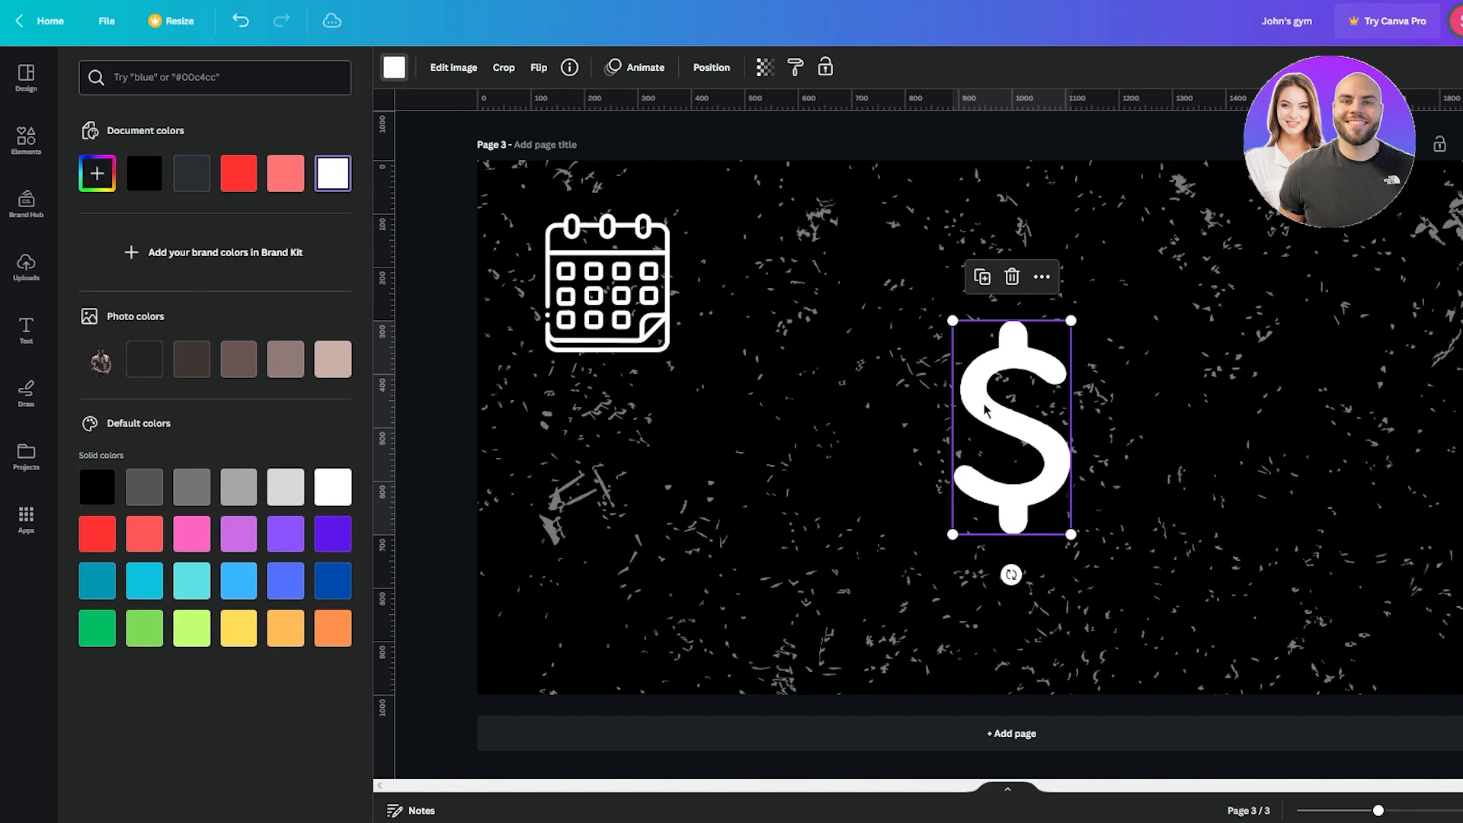
left_click_drag(985, 406, 796, 261)
left_click_drag(882, 174, 852, 229)
left_click_drag(809, 307, 809, 281)
left_click_drag(385, 292, 465, 290)
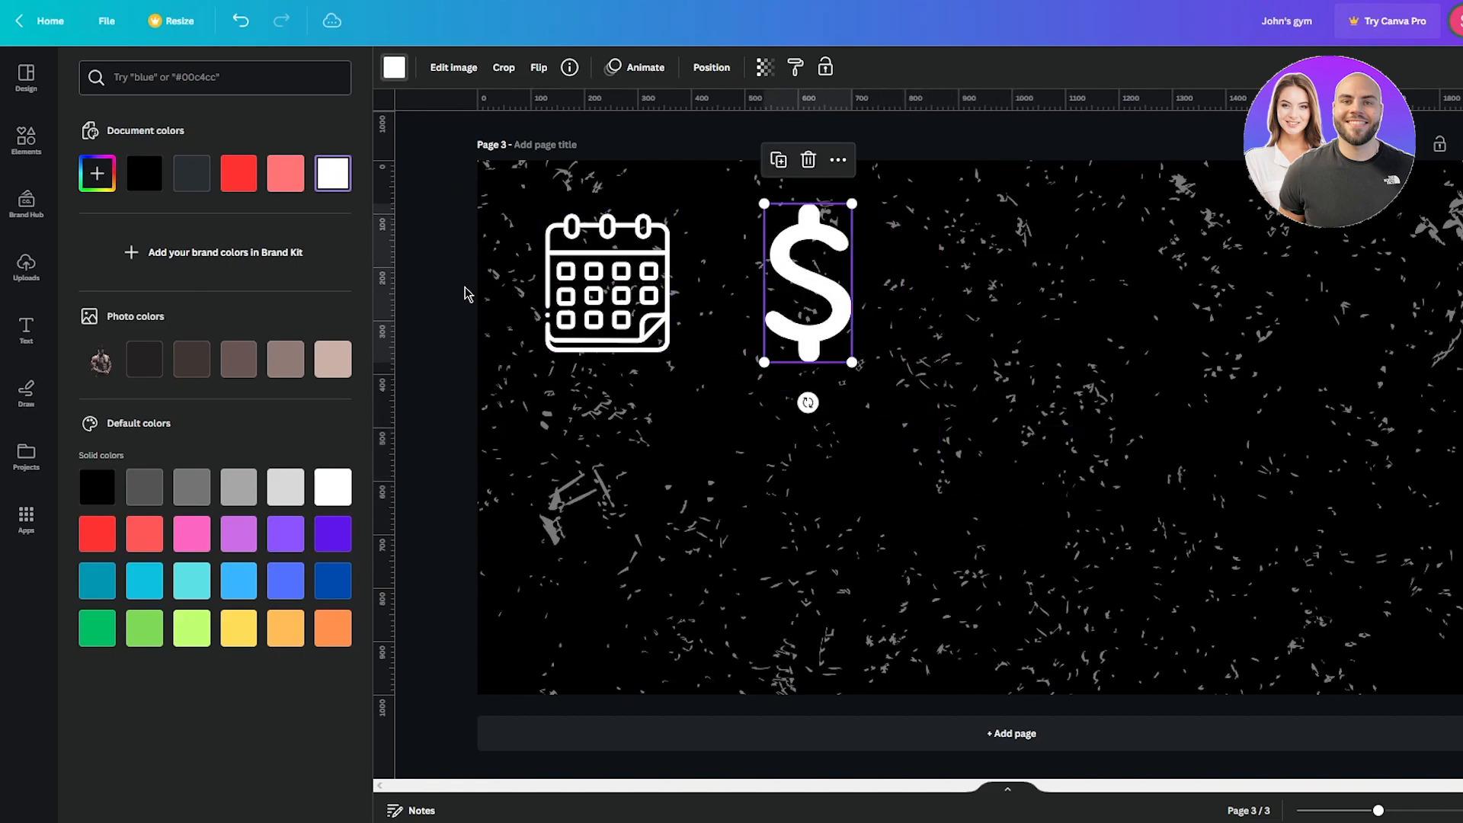
- Search the elements library for "ce" and browse the graphics results for a suitable icon
left_click(463, 289)
left_click(442, 292)
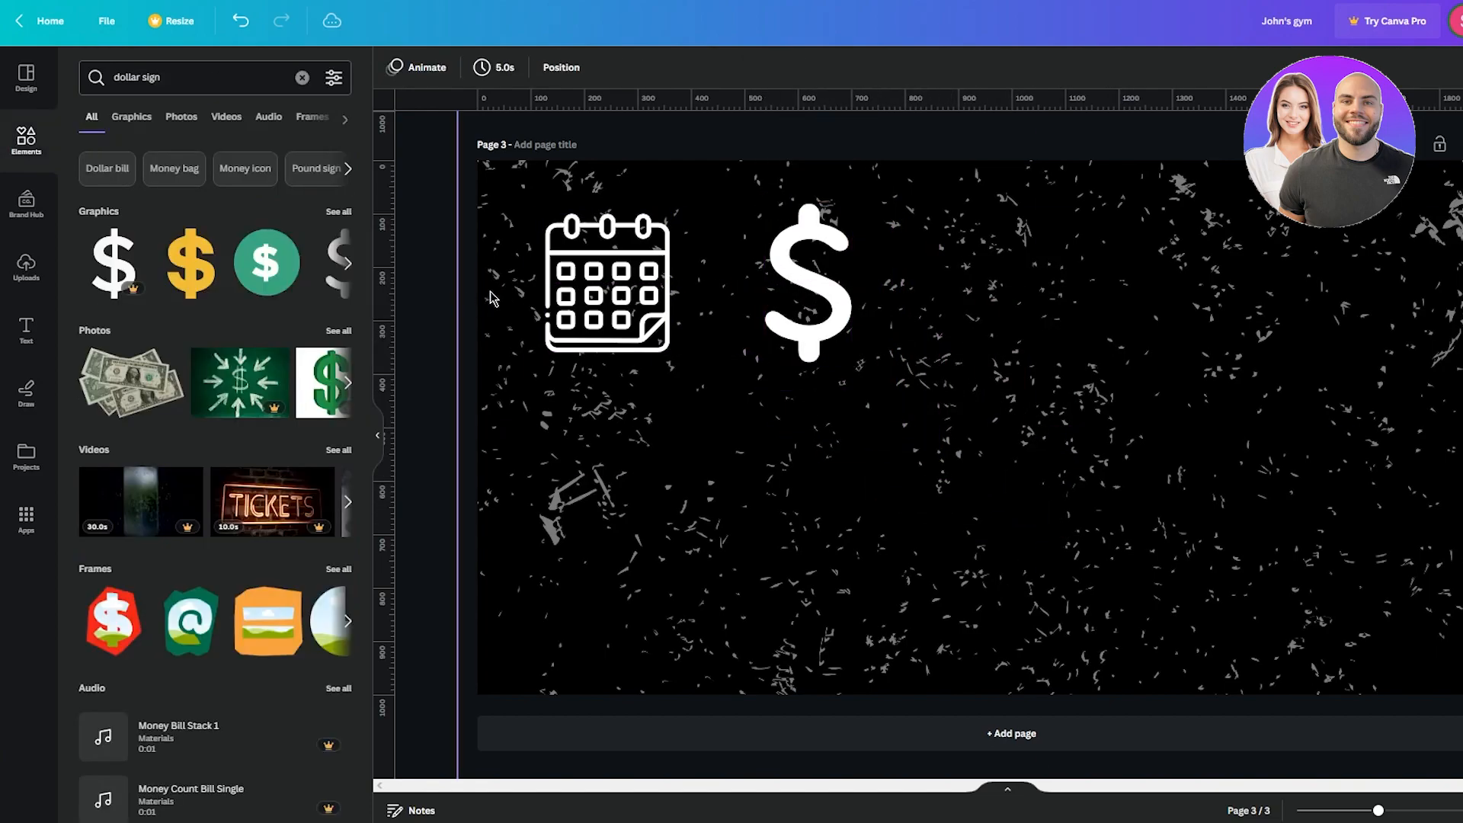
left_click_drag(177, 79, 25, 80)
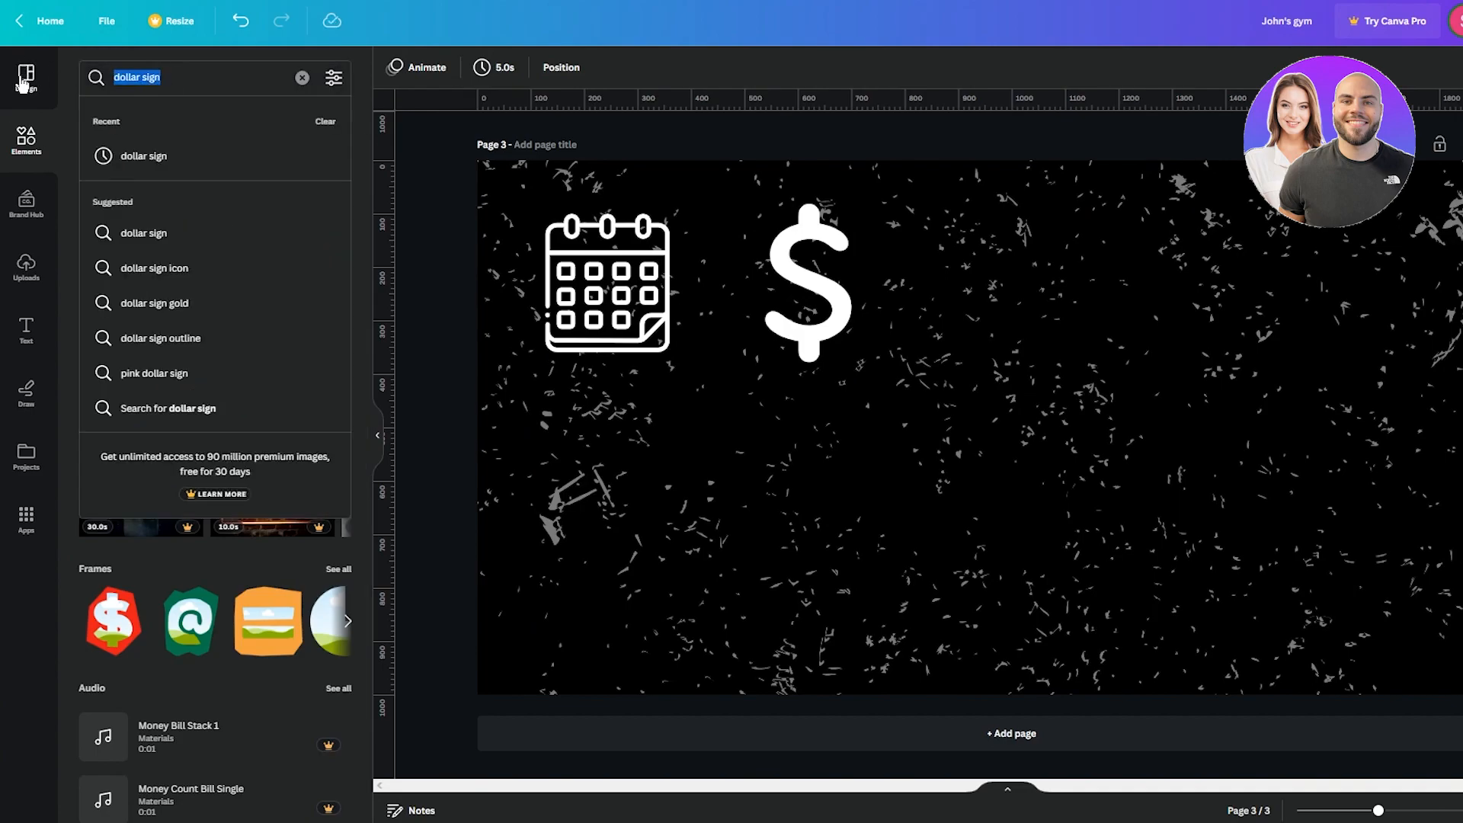
type("ce")
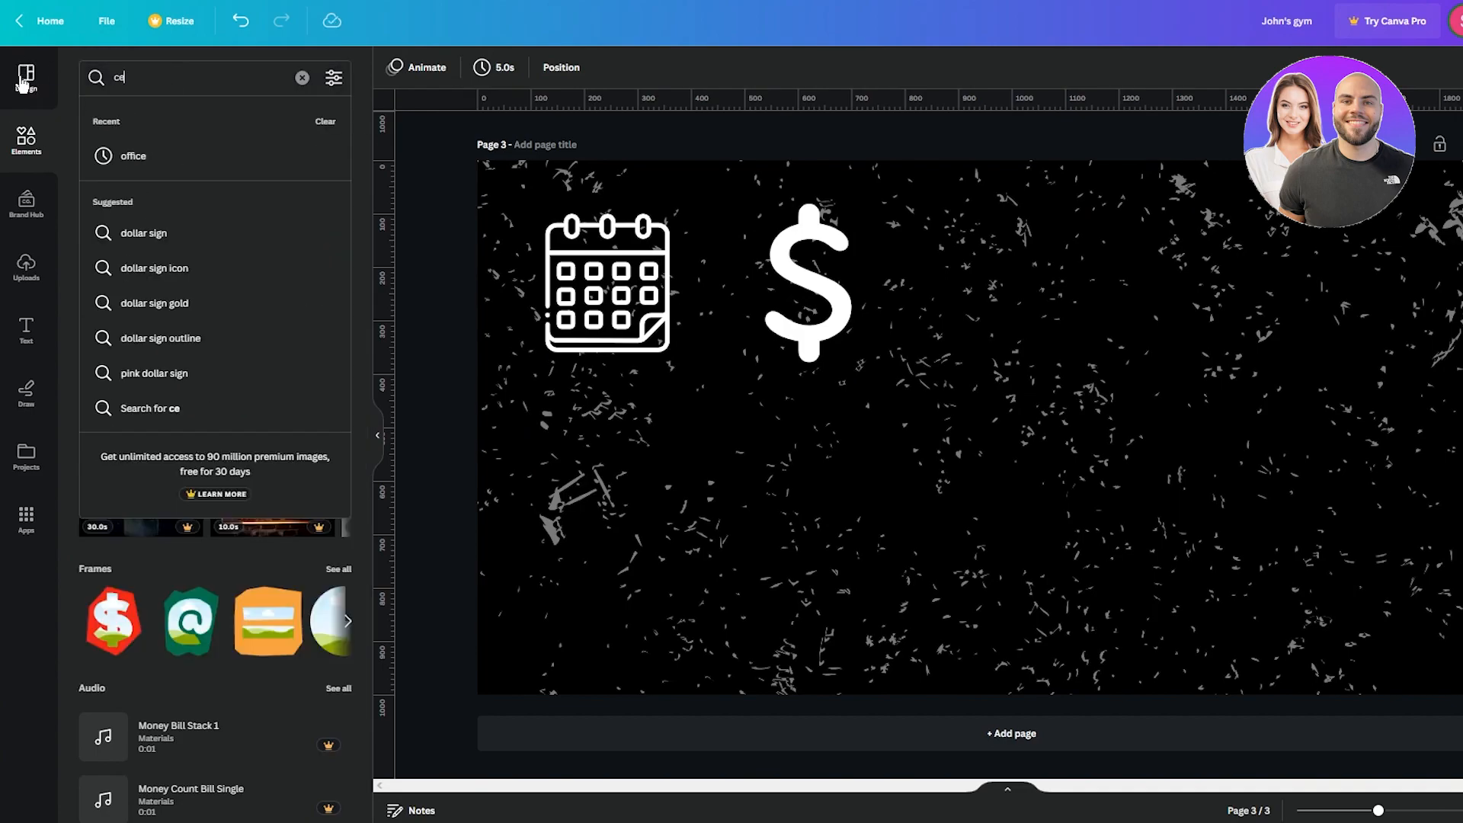
key("Return")
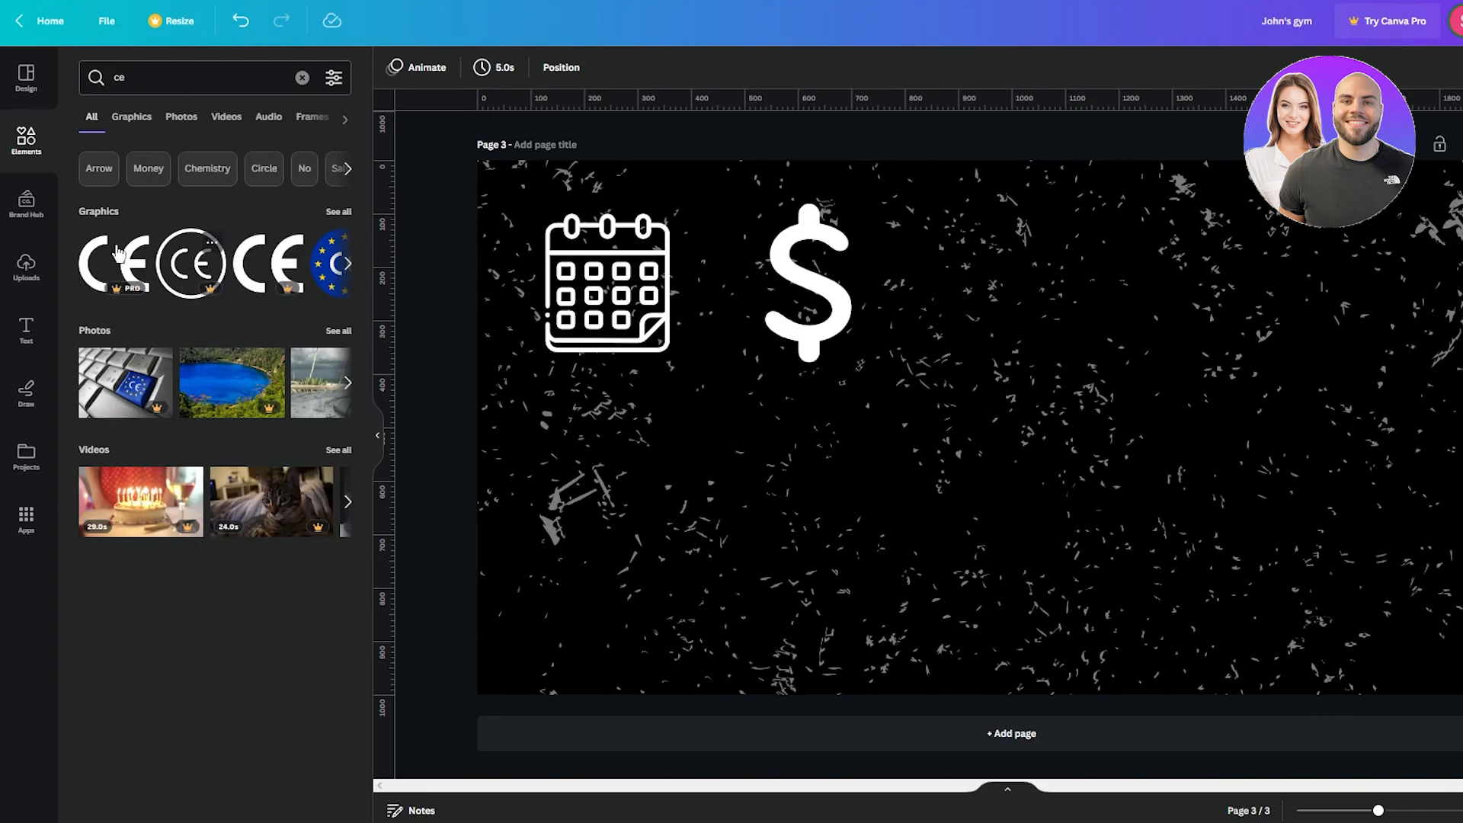
left_click(351, 268)
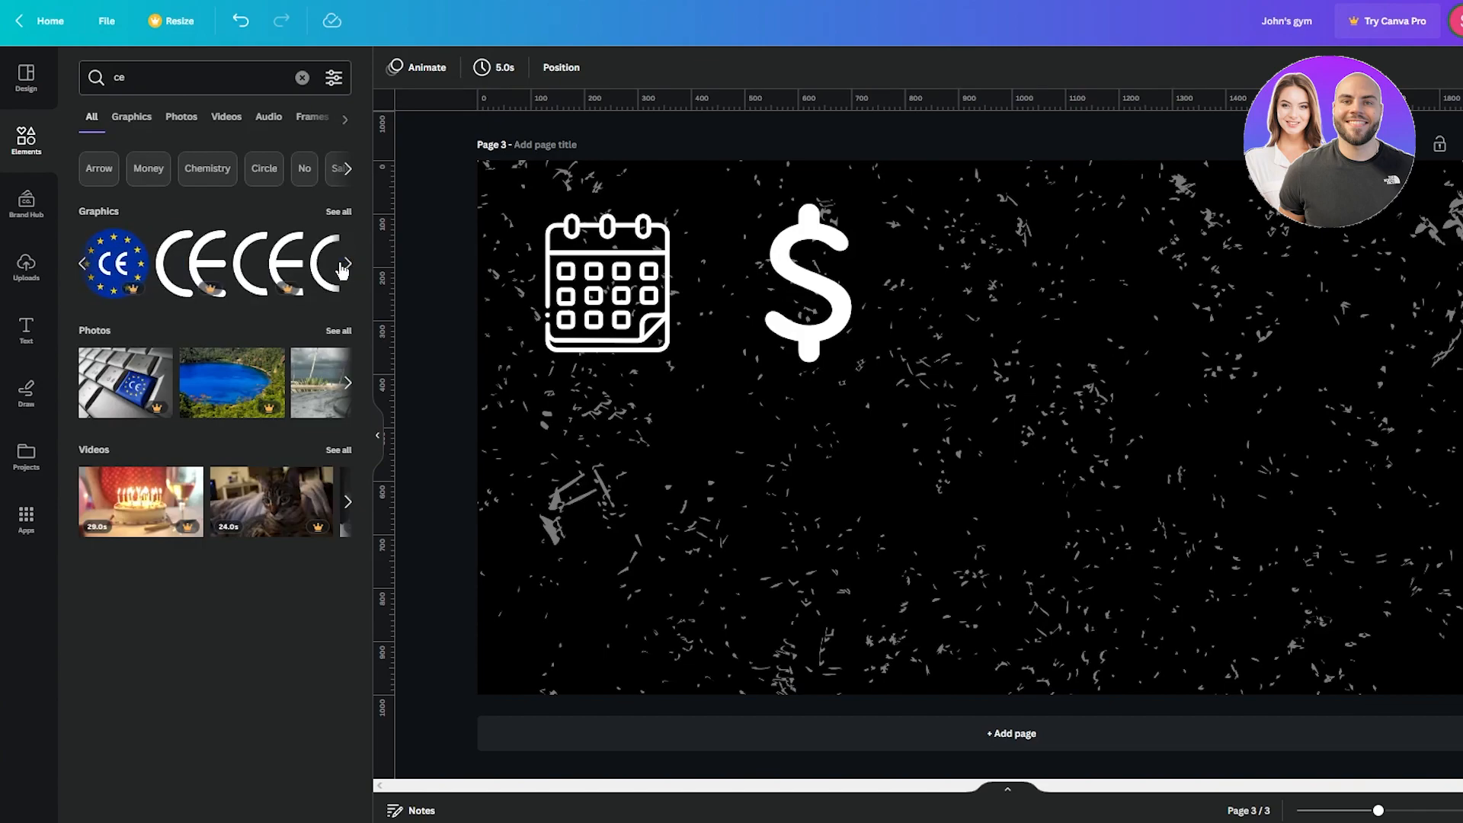
left_click(349, 266)
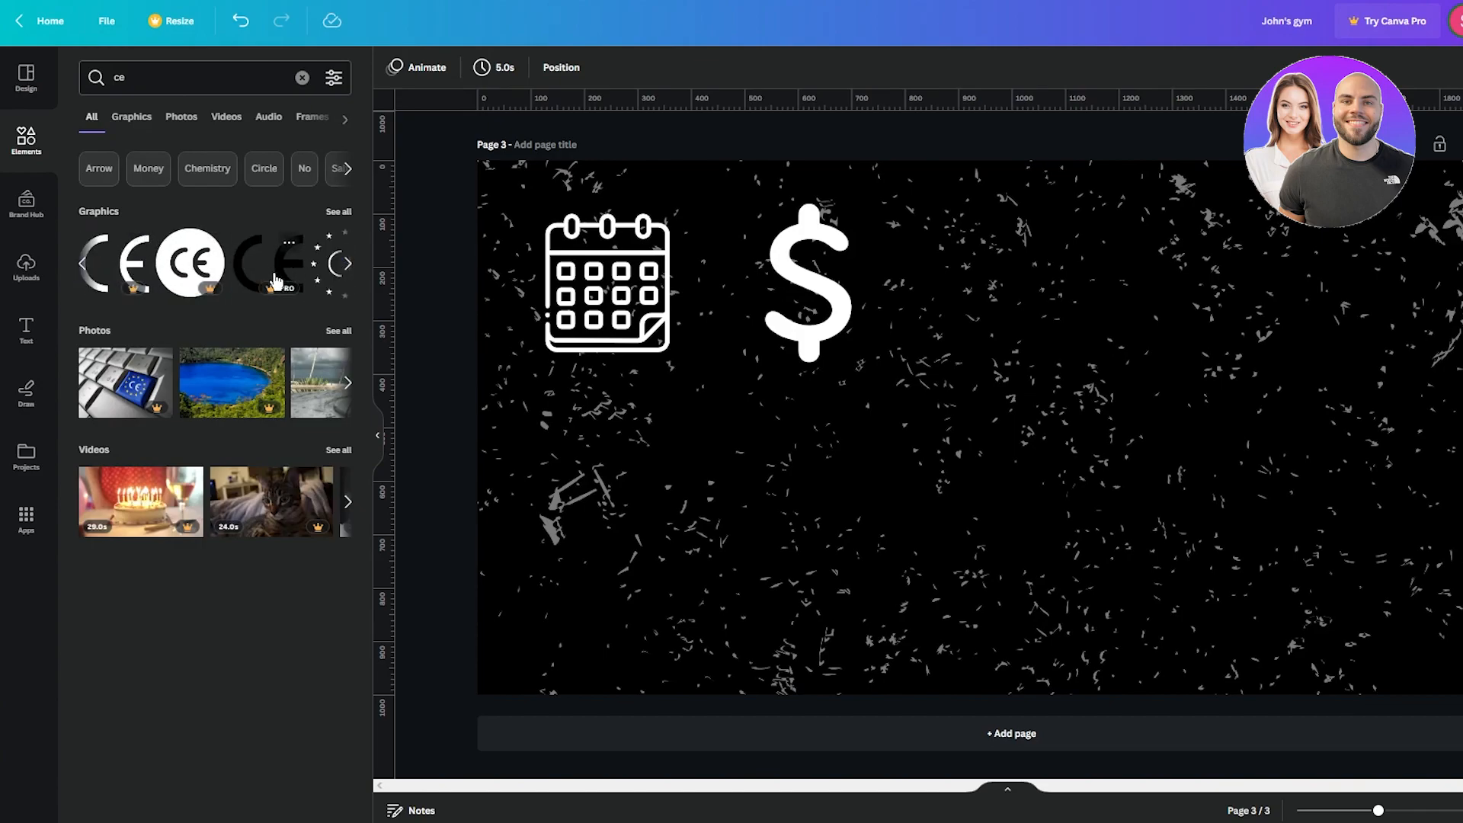
left_click(351, 266)
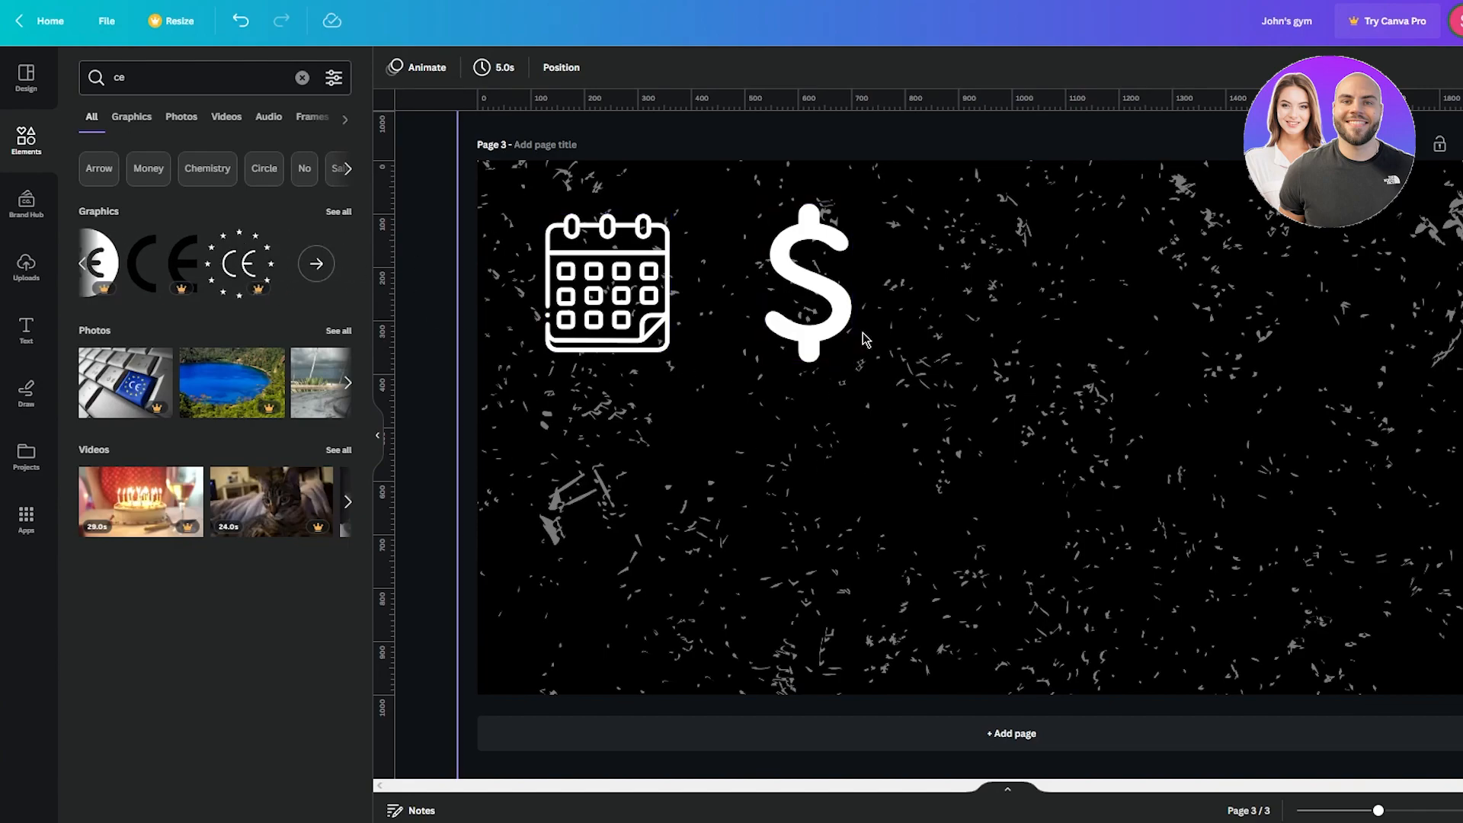
- Move the dollar sign further right of the calendar icon, keeping both level
left_click_drag(835, 282, 907, 275)
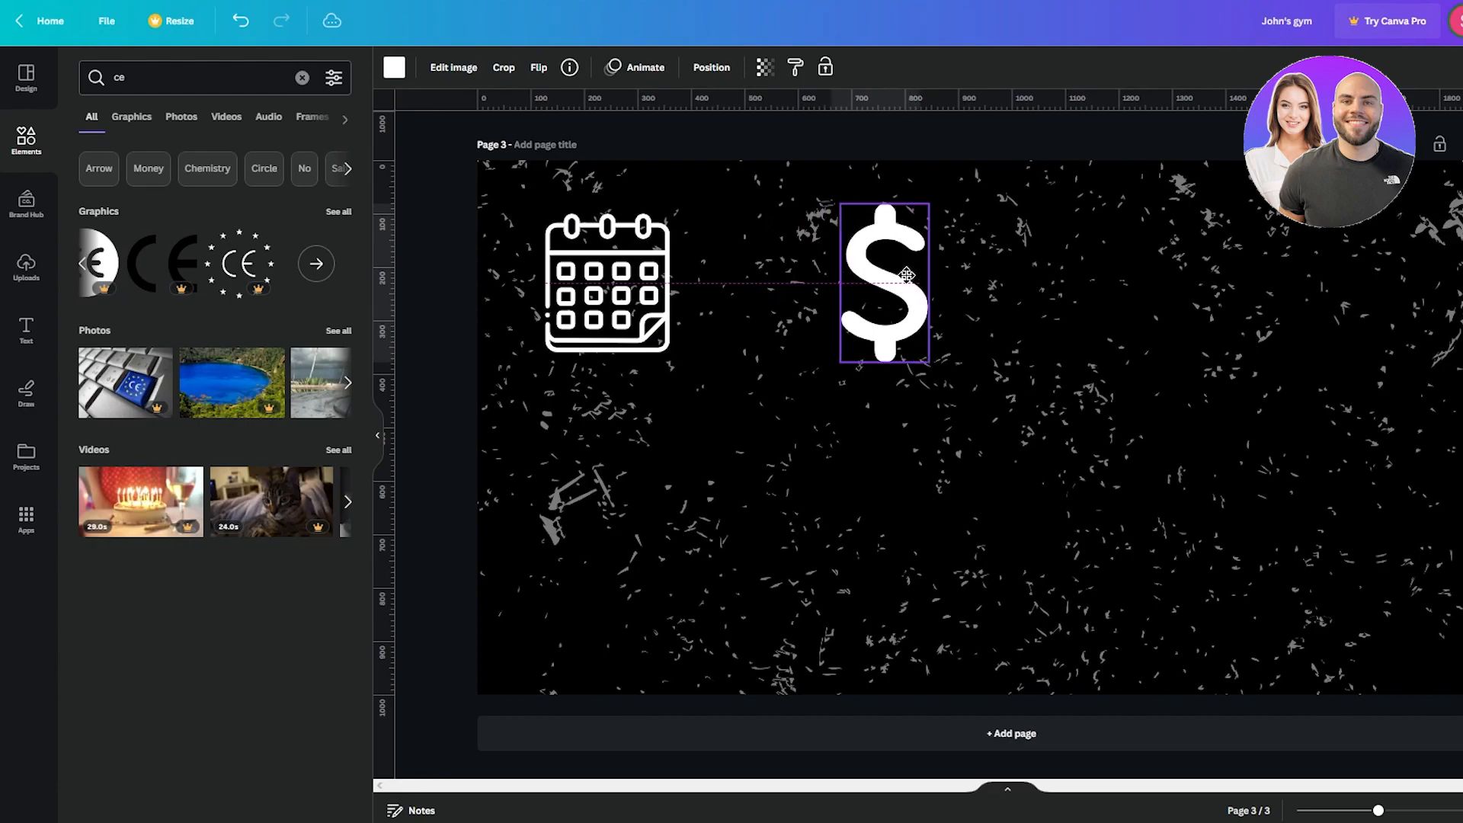
left_click(429, 267)
- Copy the black clock graphic from page 2 onto page 3
scroll(852, 392, "up", 8)
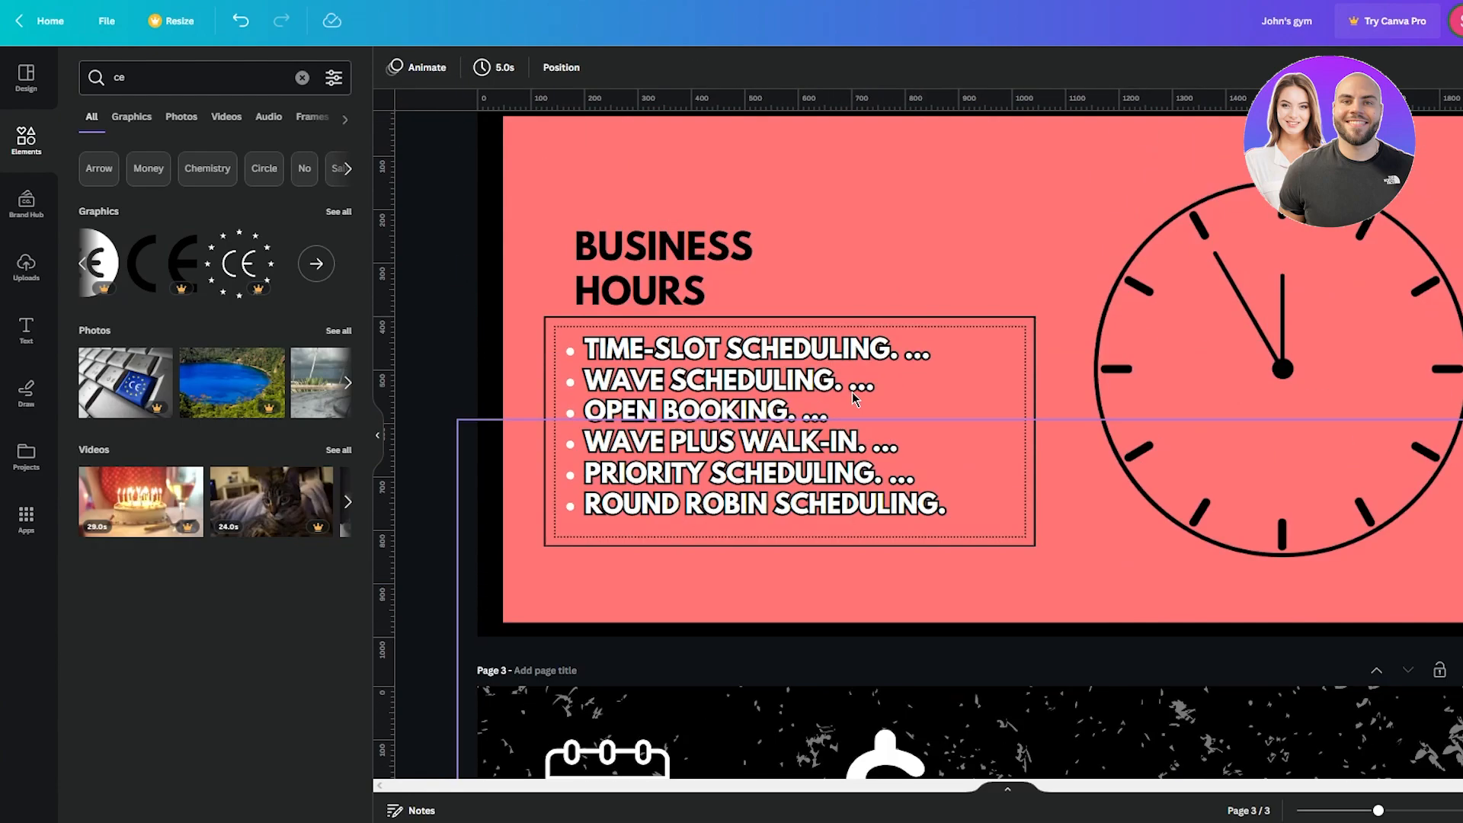
left_click(1347, 378)
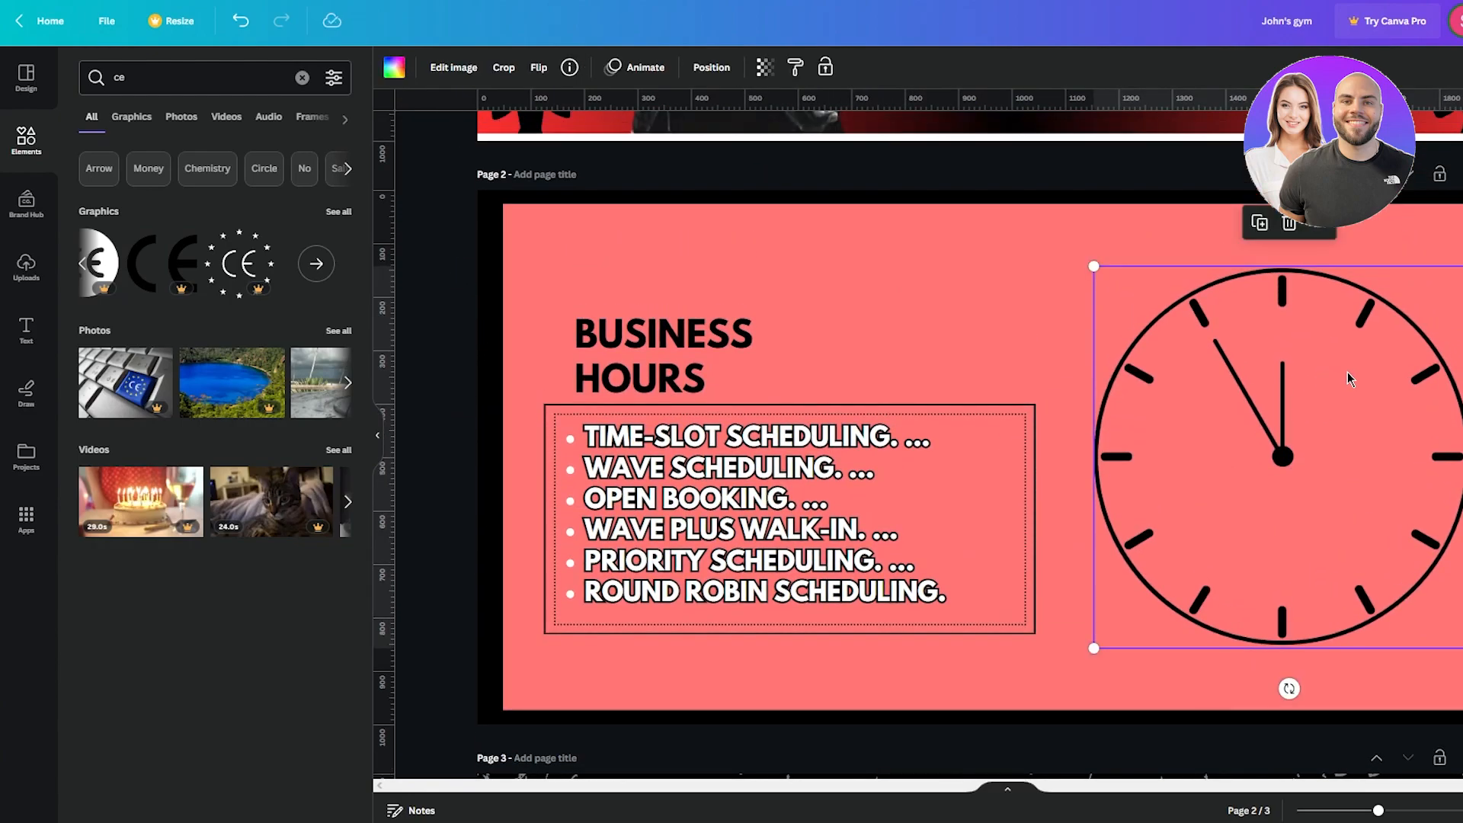
key("ctrl+d")
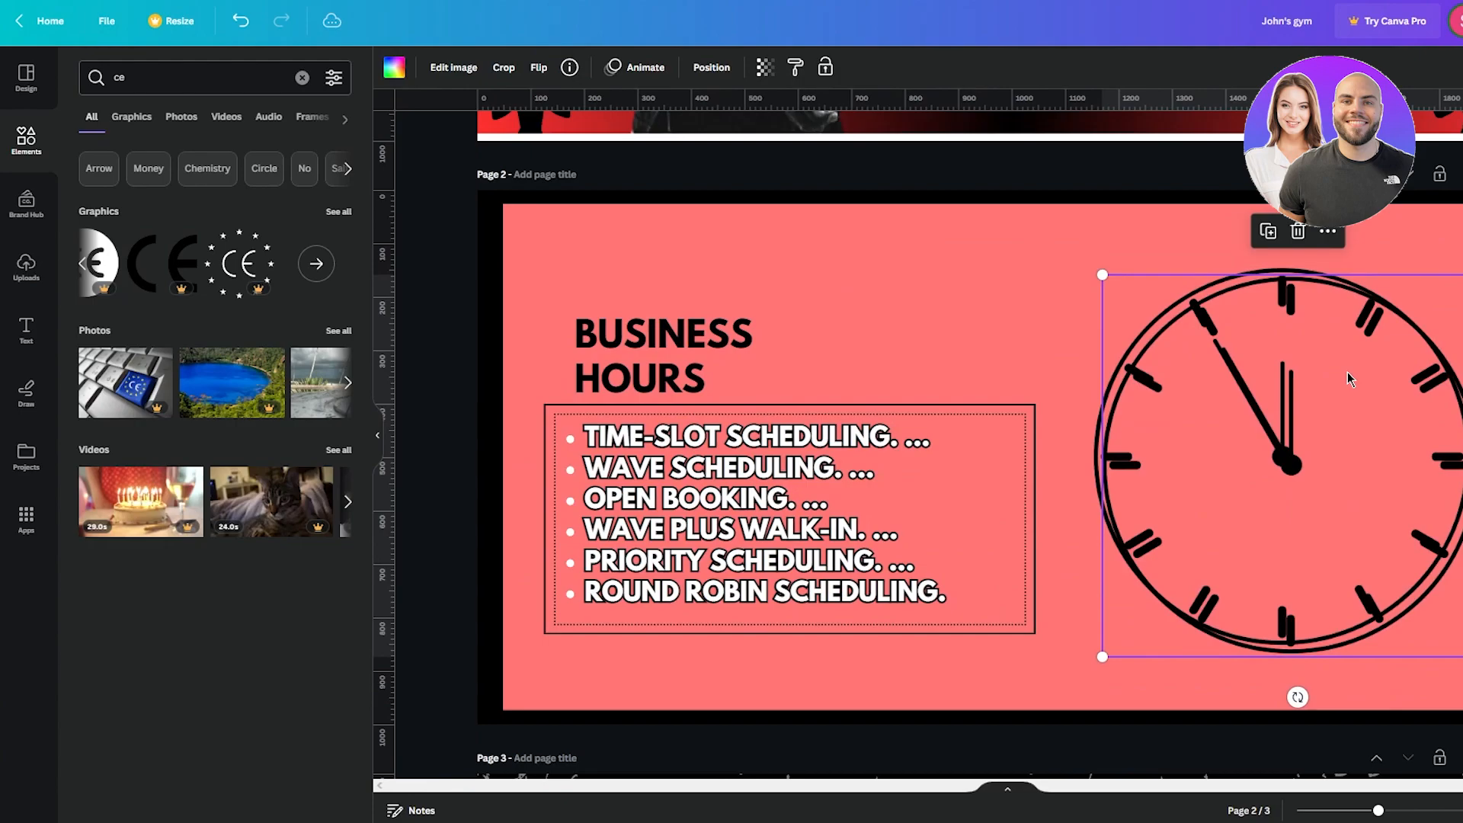
key("ctrl+z")
scroll(1319, 385, "down", 5)
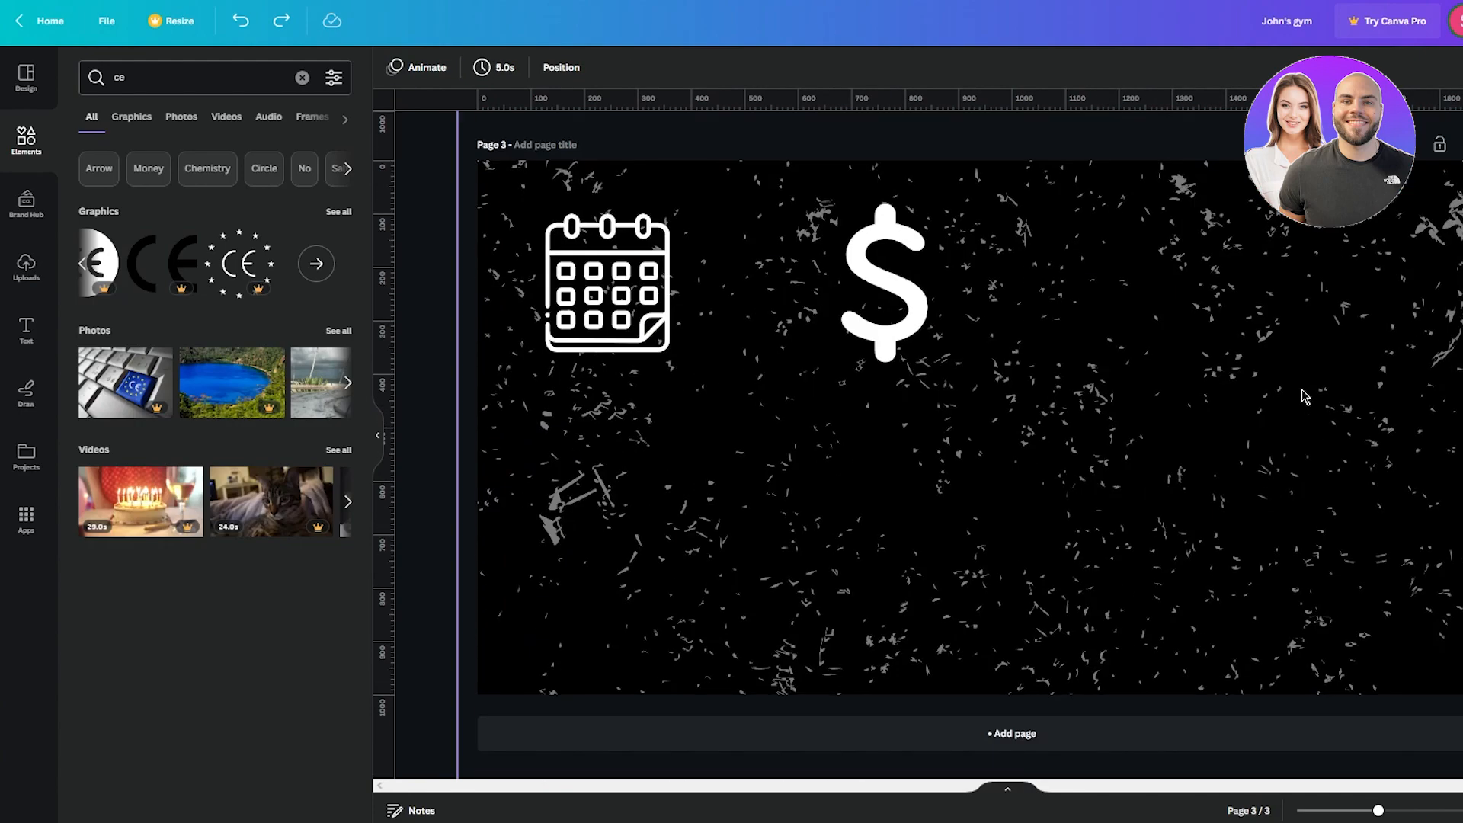
left_click(1305, 396)
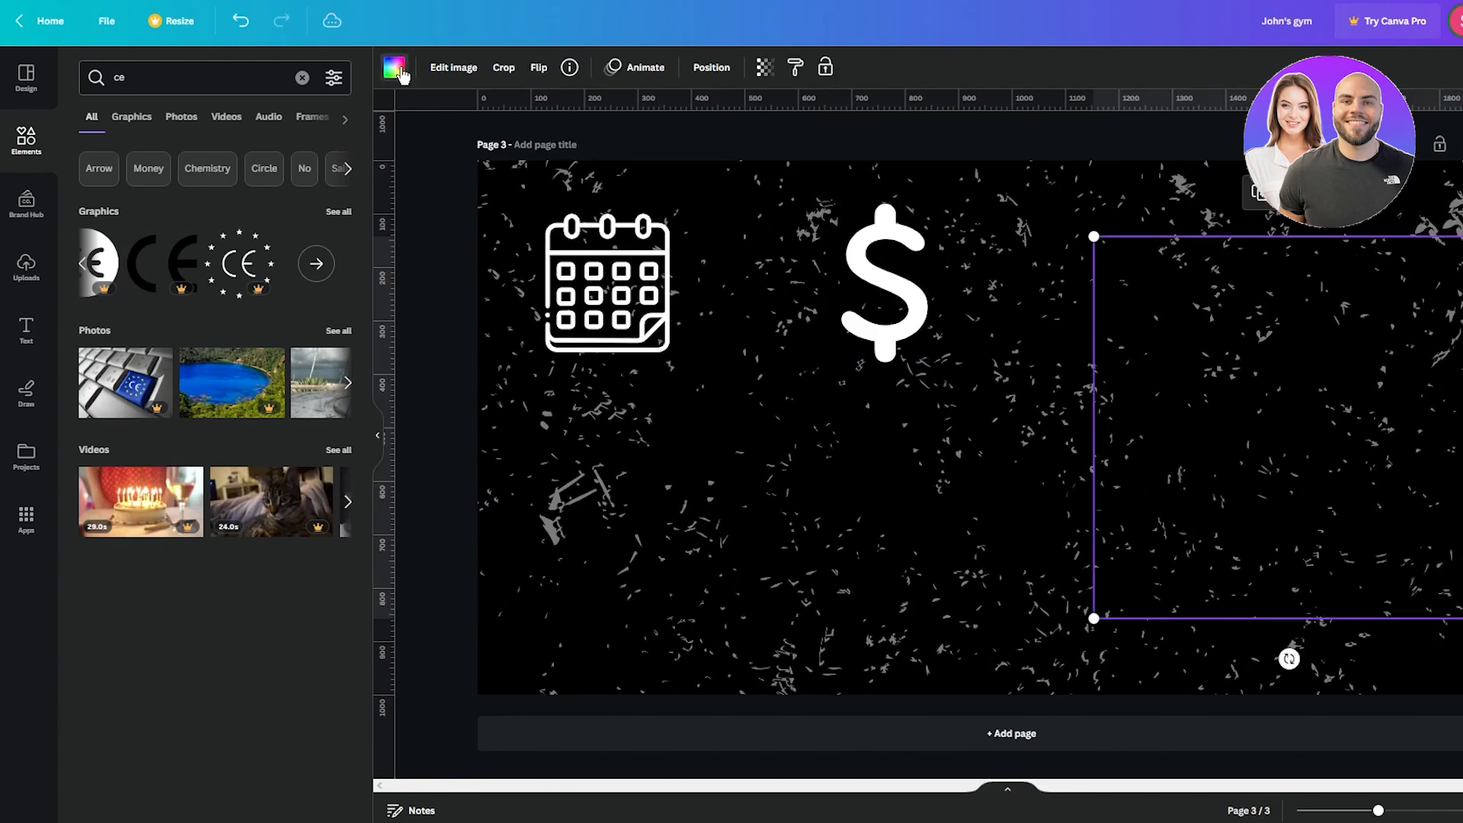
- Recolour the pasted clock white, shrink it and place it level with and to the right of the dollar sign
left_click(402, 76)
left_click(286, 173)
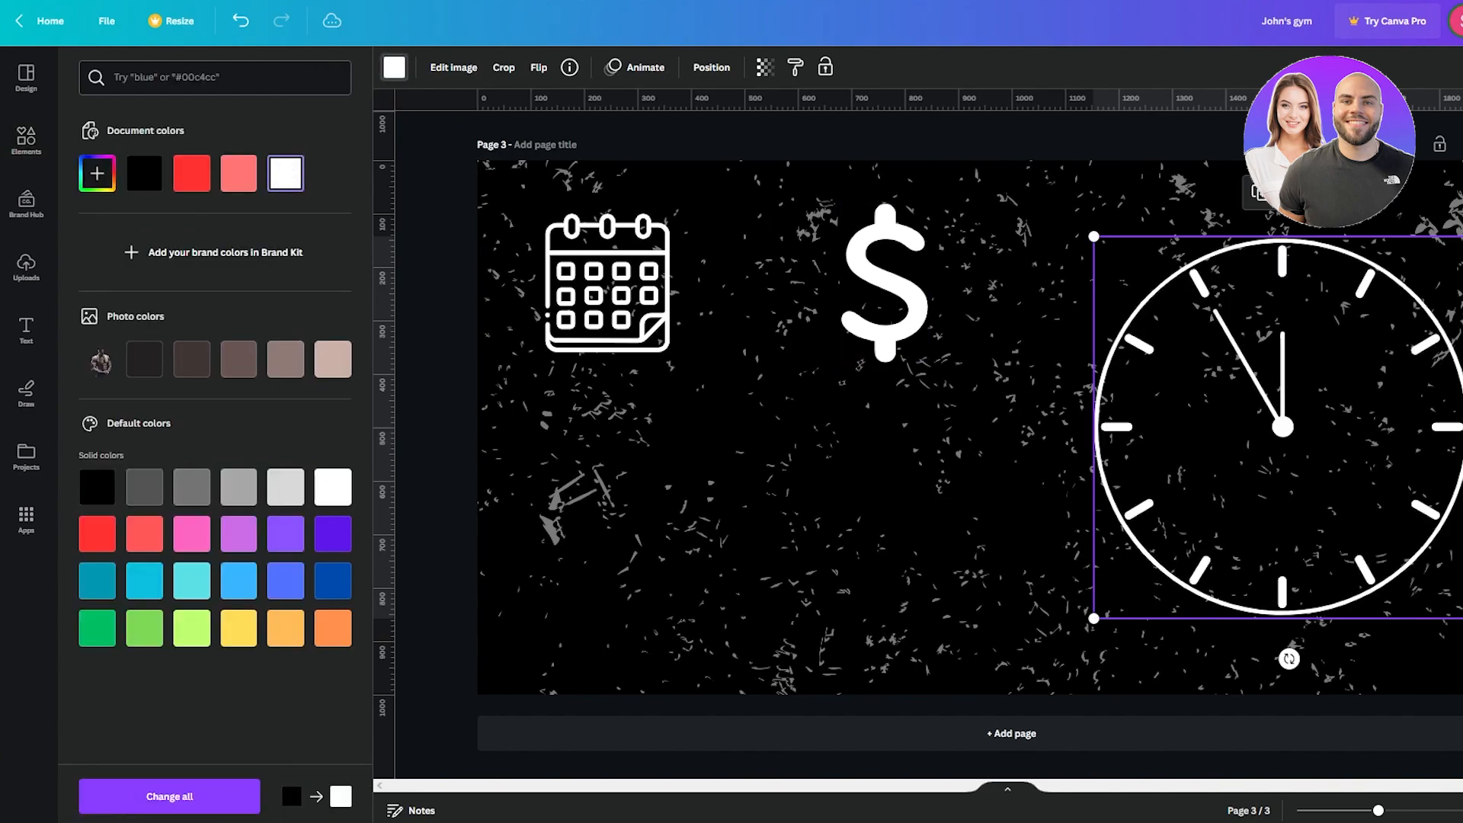
left_click_drag(1462, 237, 1277, 431)
left_click_drag(1246, 501, 1245, 265)
left_click(26, 141)
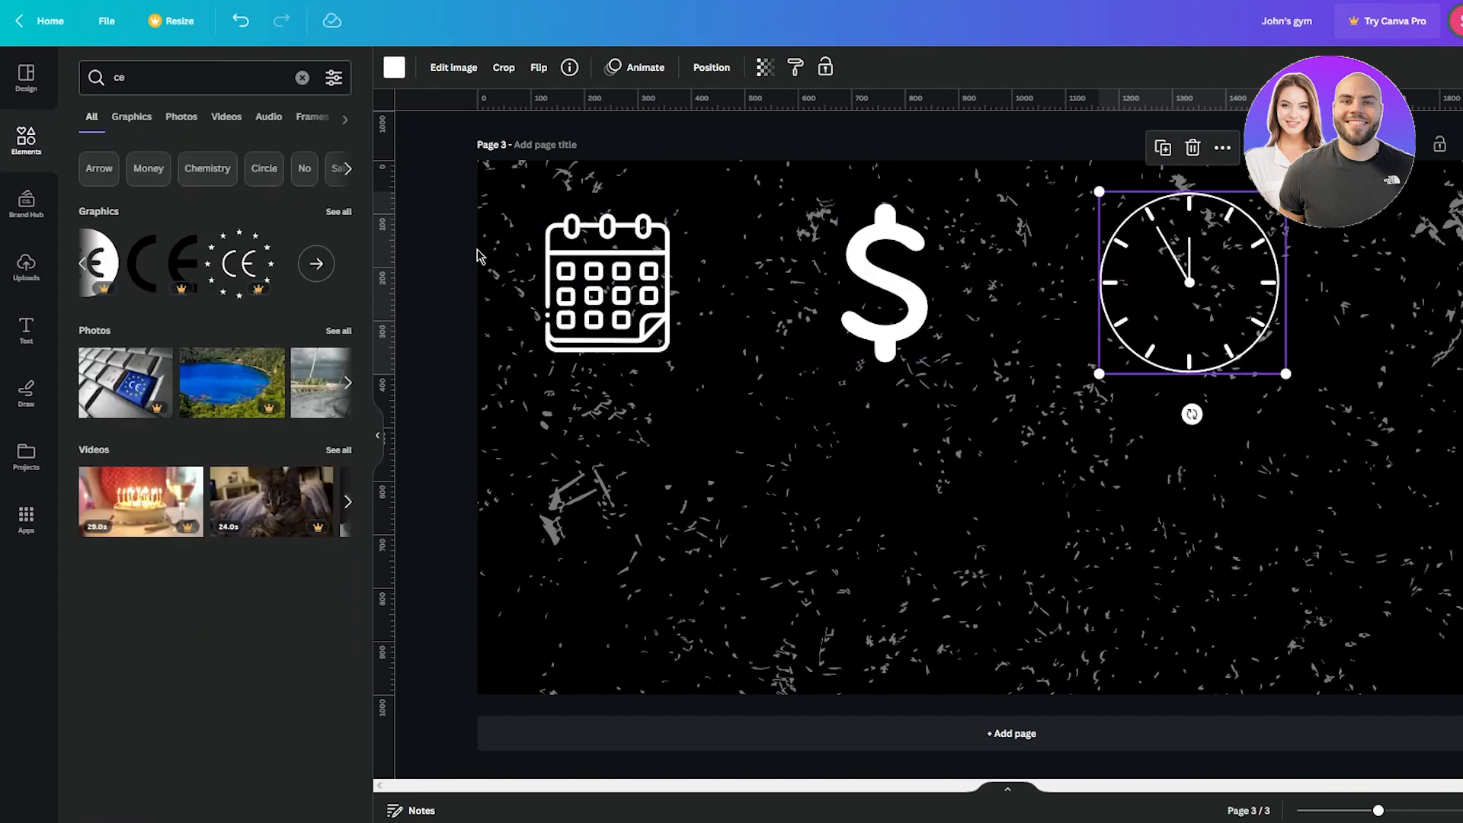
left_click_drag(497, 251, 561, 267)
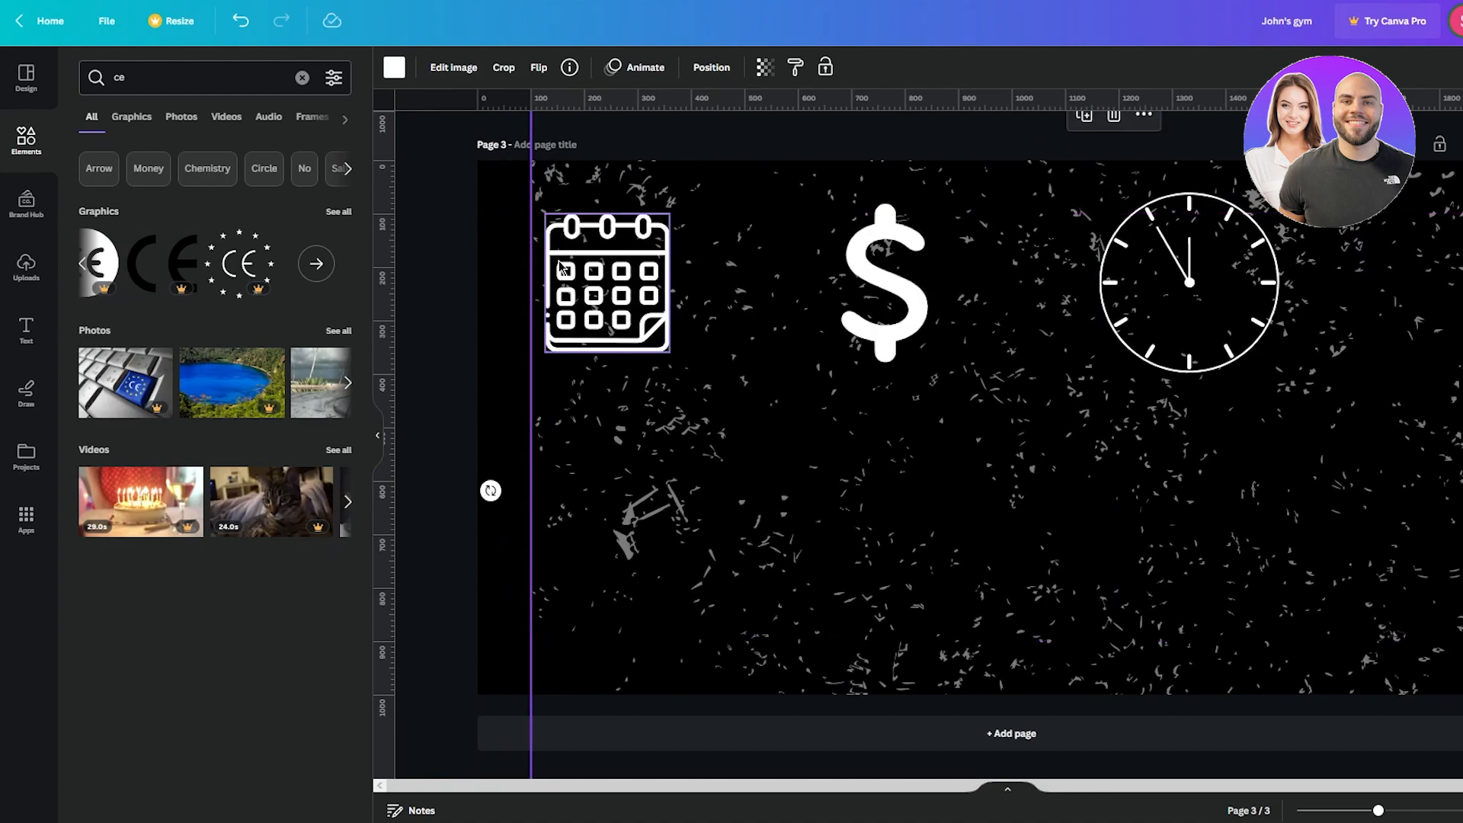
key("ctrl+z")
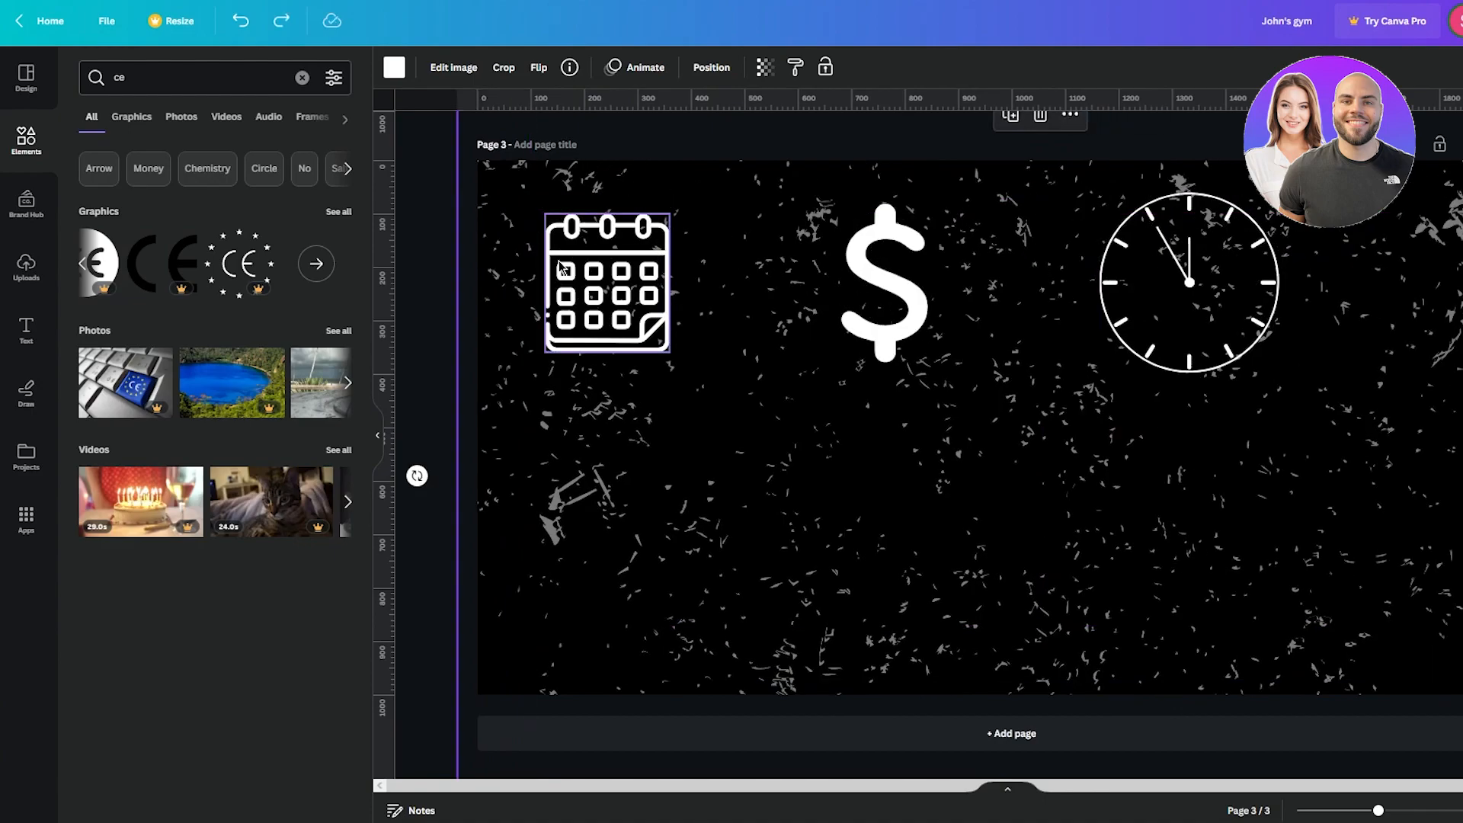
left_click(619, 293)
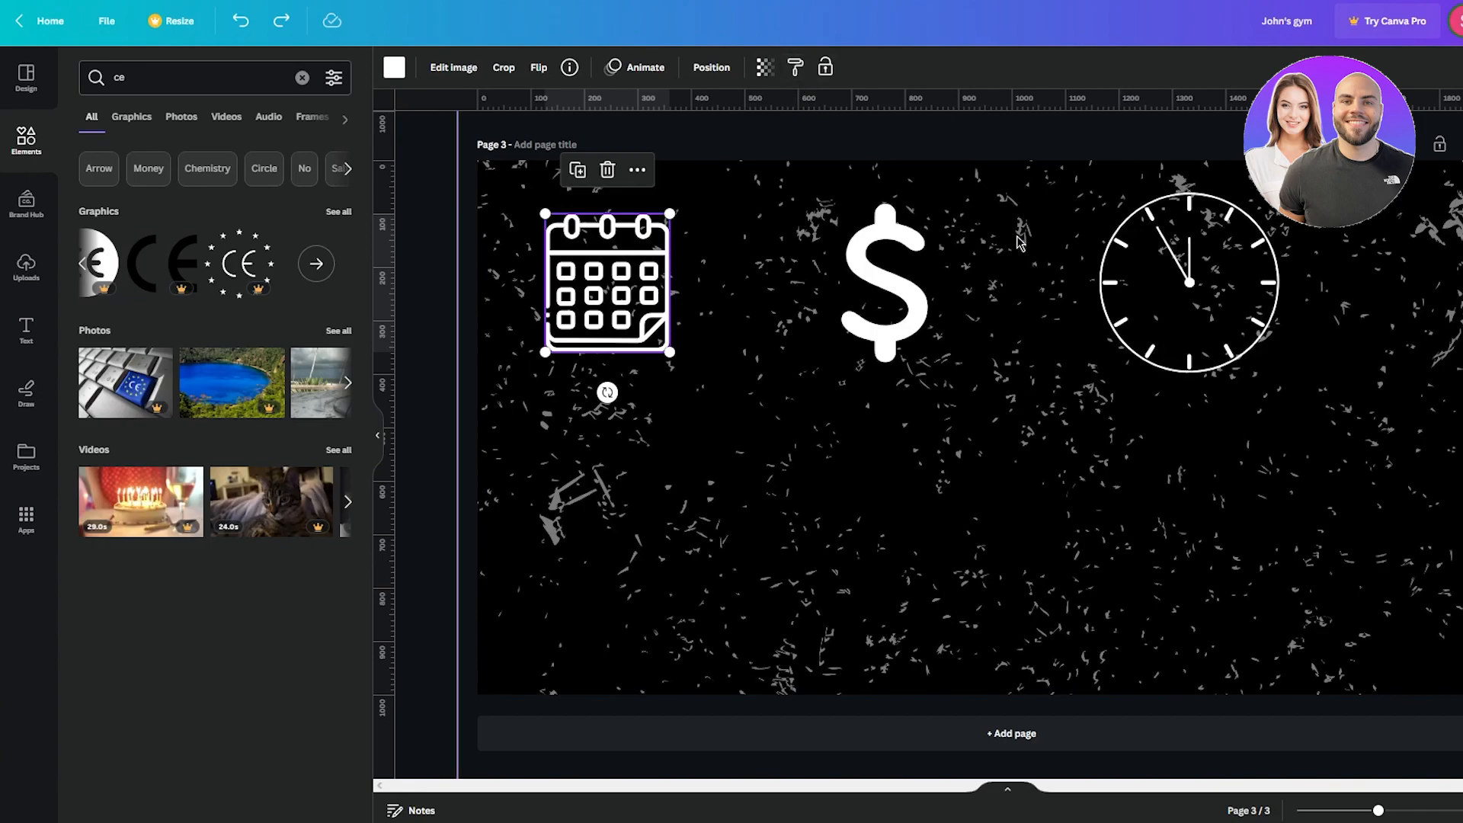
left_click(893, 356)
left_click(1193, 210)
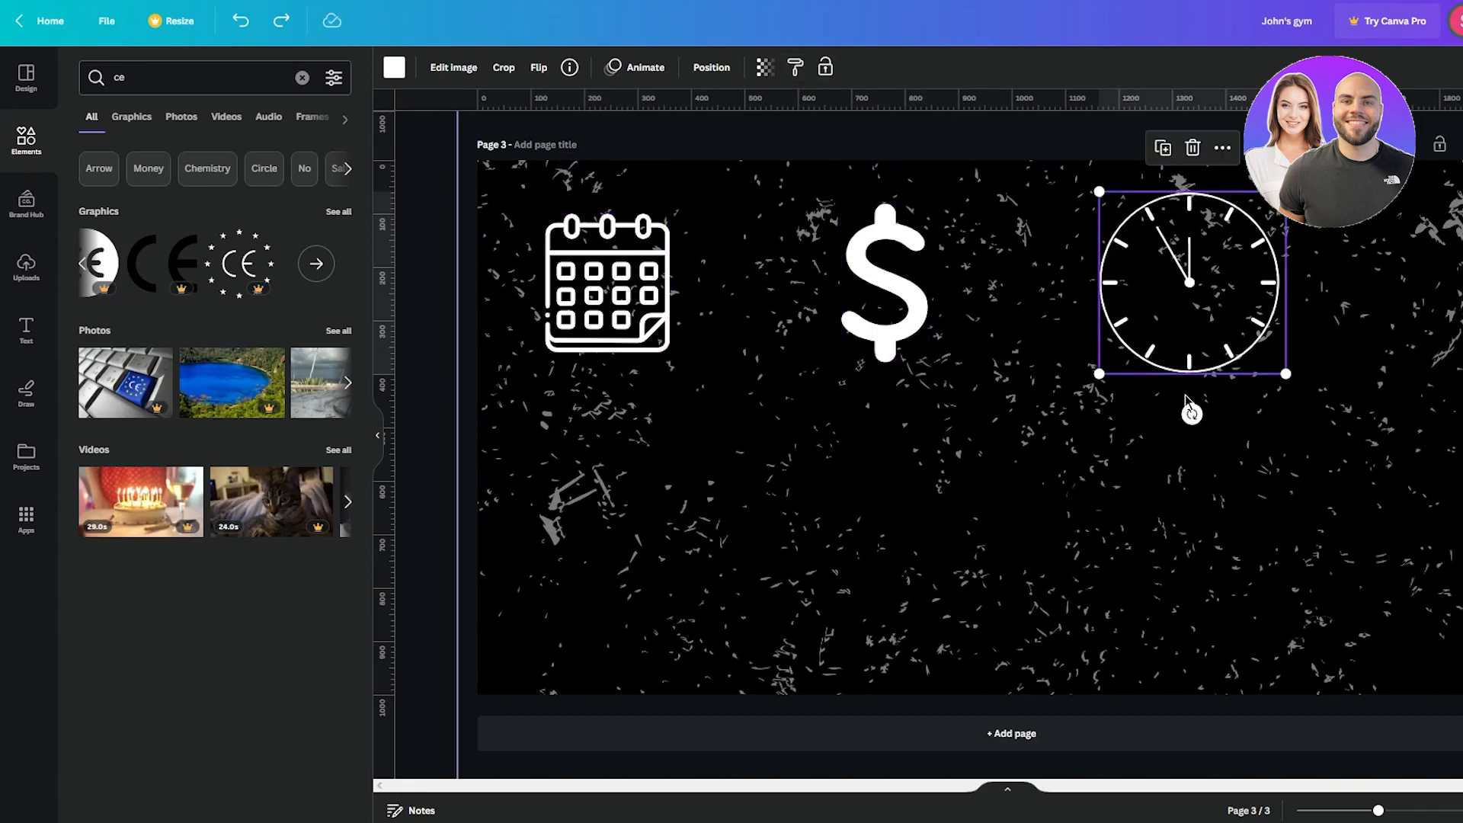
- Shift the clock, dollar sign and calendar icons to the right so the row is spread across page 3
left_click_drag(1156, 285, 1283, 285)
left_click(898, 288)
left_click_drag(898, 288, 1011, 290)
left_click_drag(618, 288, 714, 288)
key("Escape")
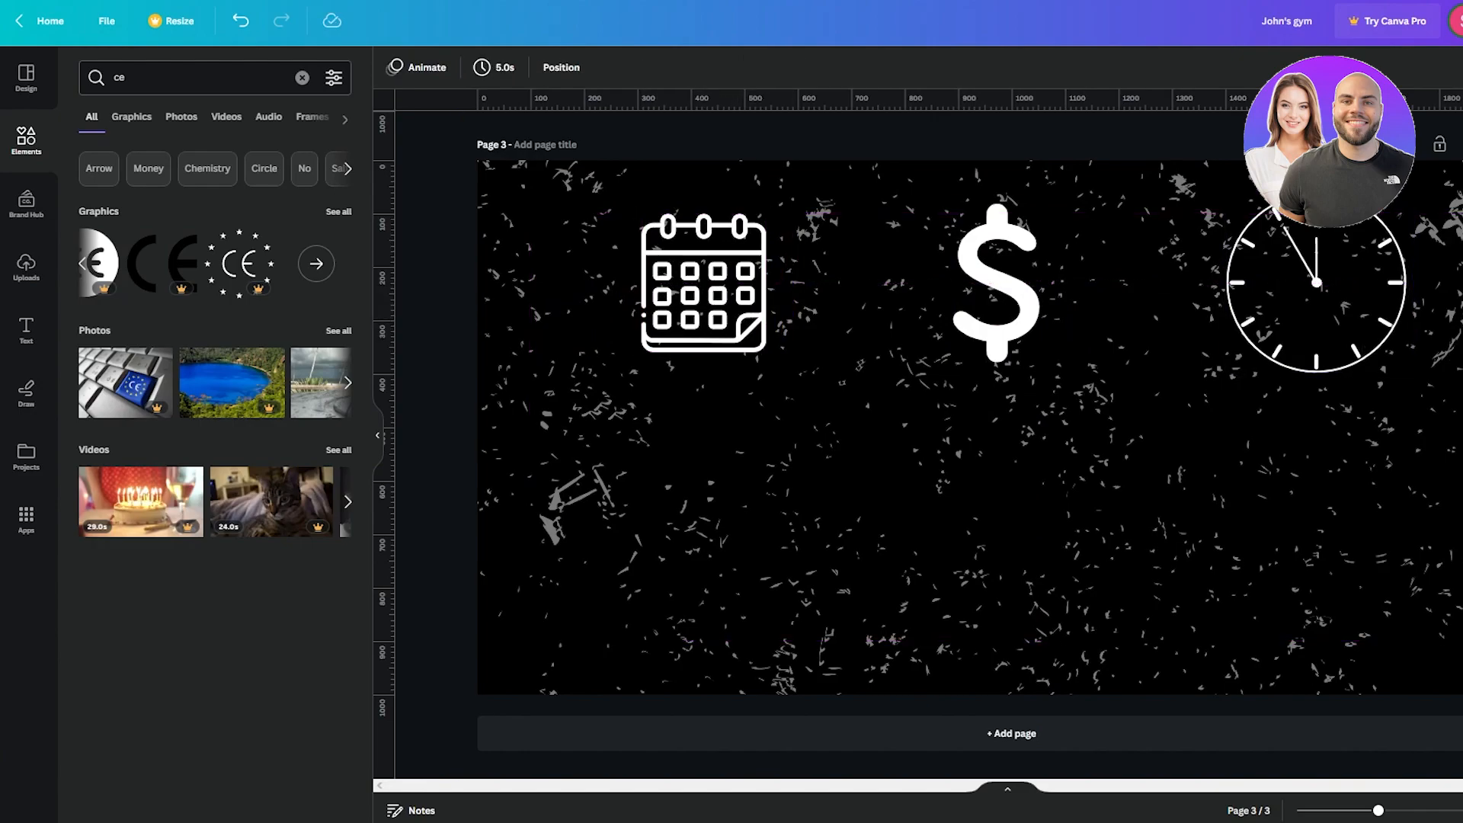
- Lower the calendar, dollar sign and clock icons by the same amount to free space along the page's upper edge
left_click_drag(664, 322, 664, 367)
left_click(1006, 259)
left_click_drag(1006, 260, 1006, 303)
left_click_drag(1331, 263, 1331, 307)
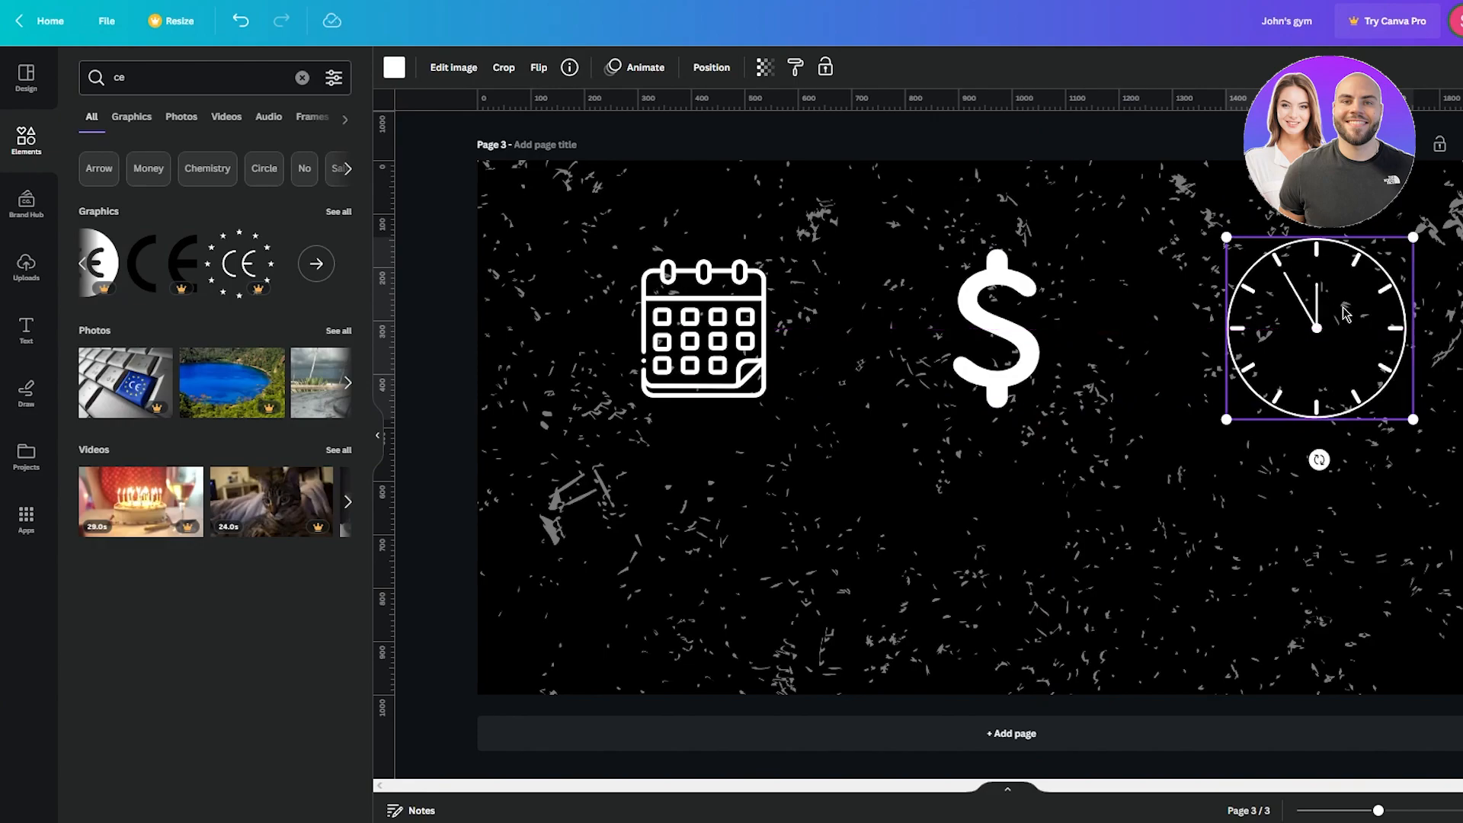
left_click(679, 221)
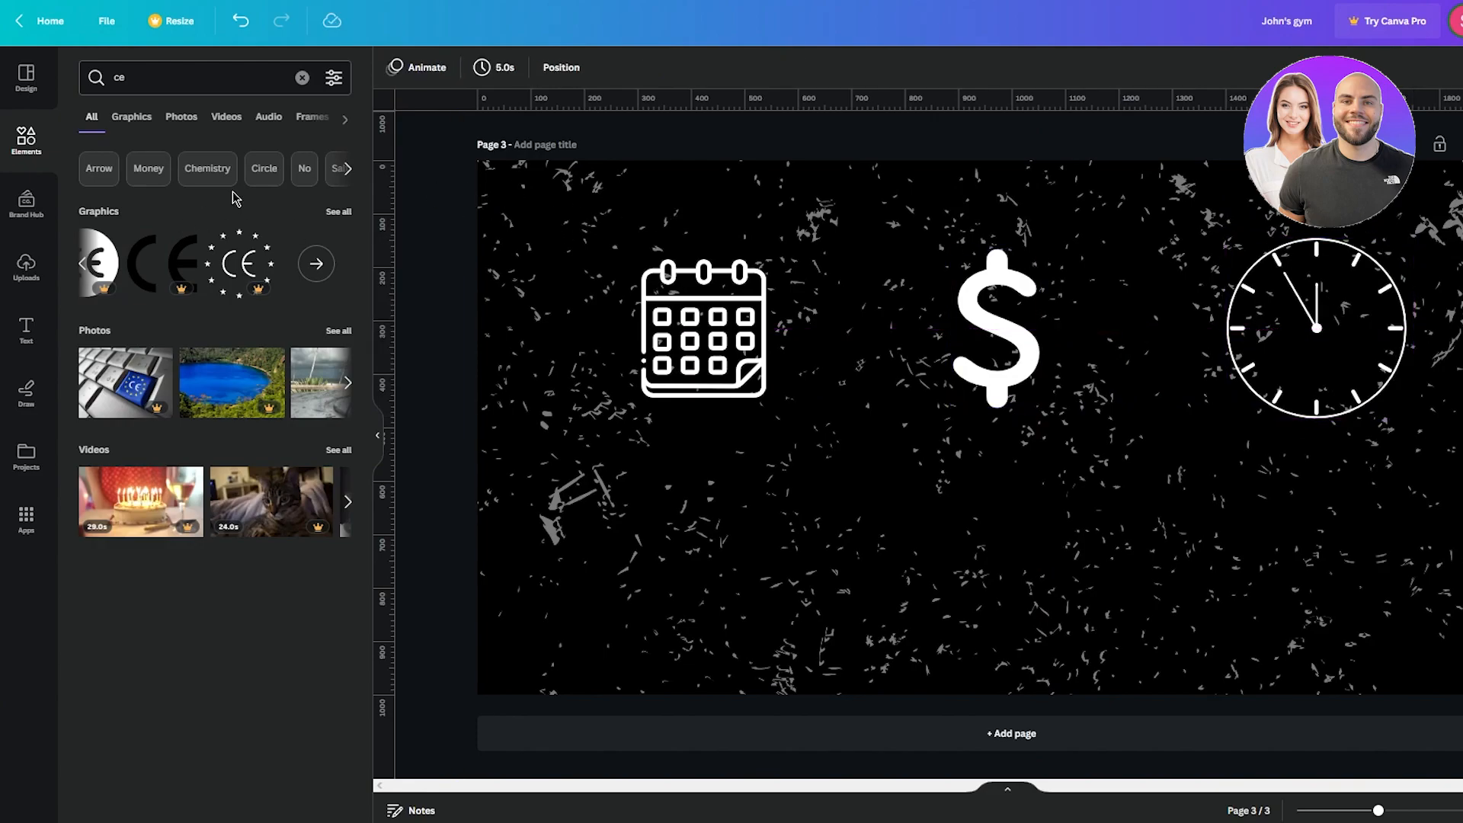
- Add a square shape to page 3 and reshape it into a thin band spanning the page's upper edge
double_click(144, 75)
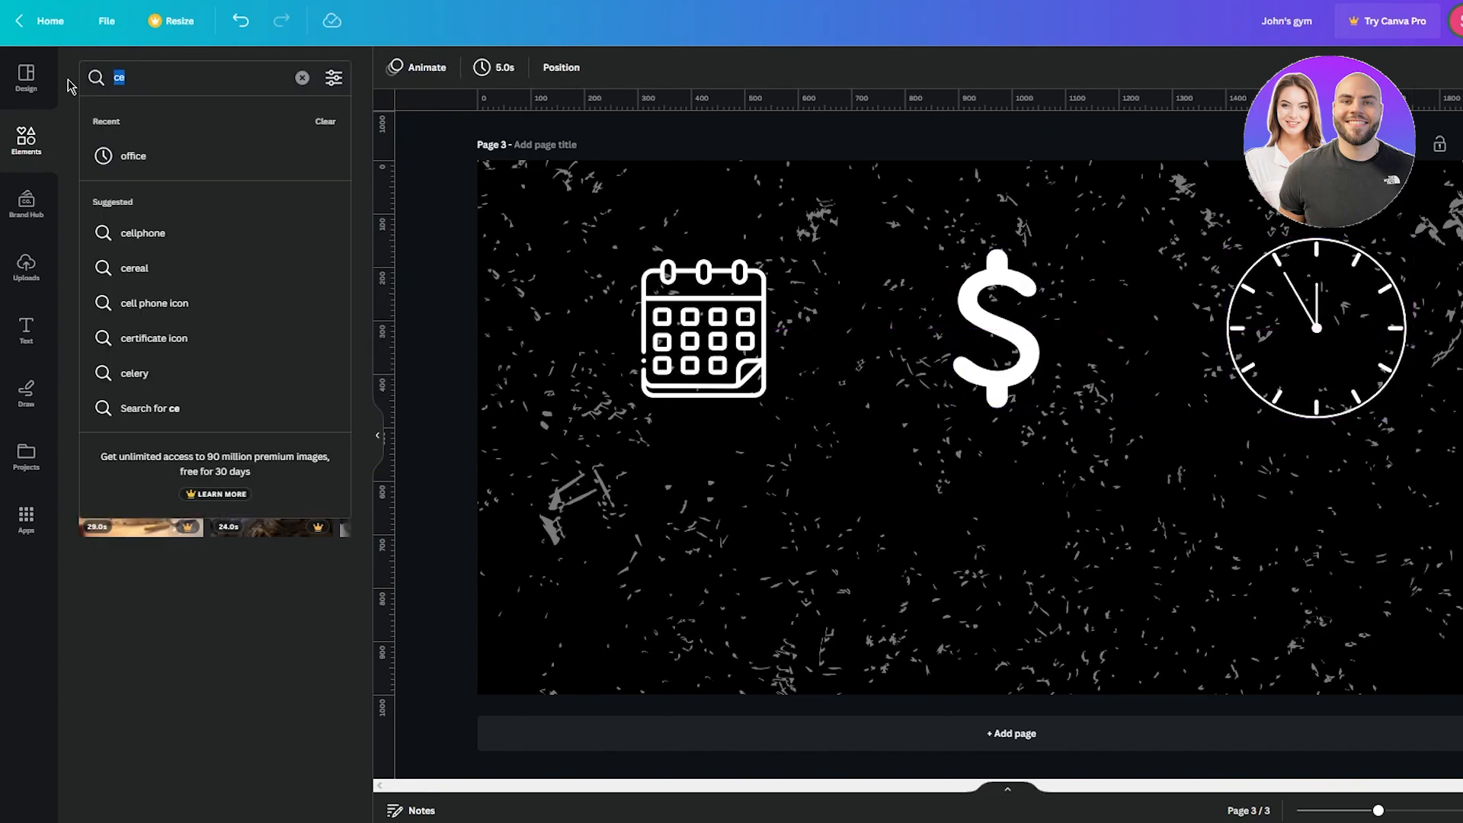
type("rect")
left_click(241, 165)
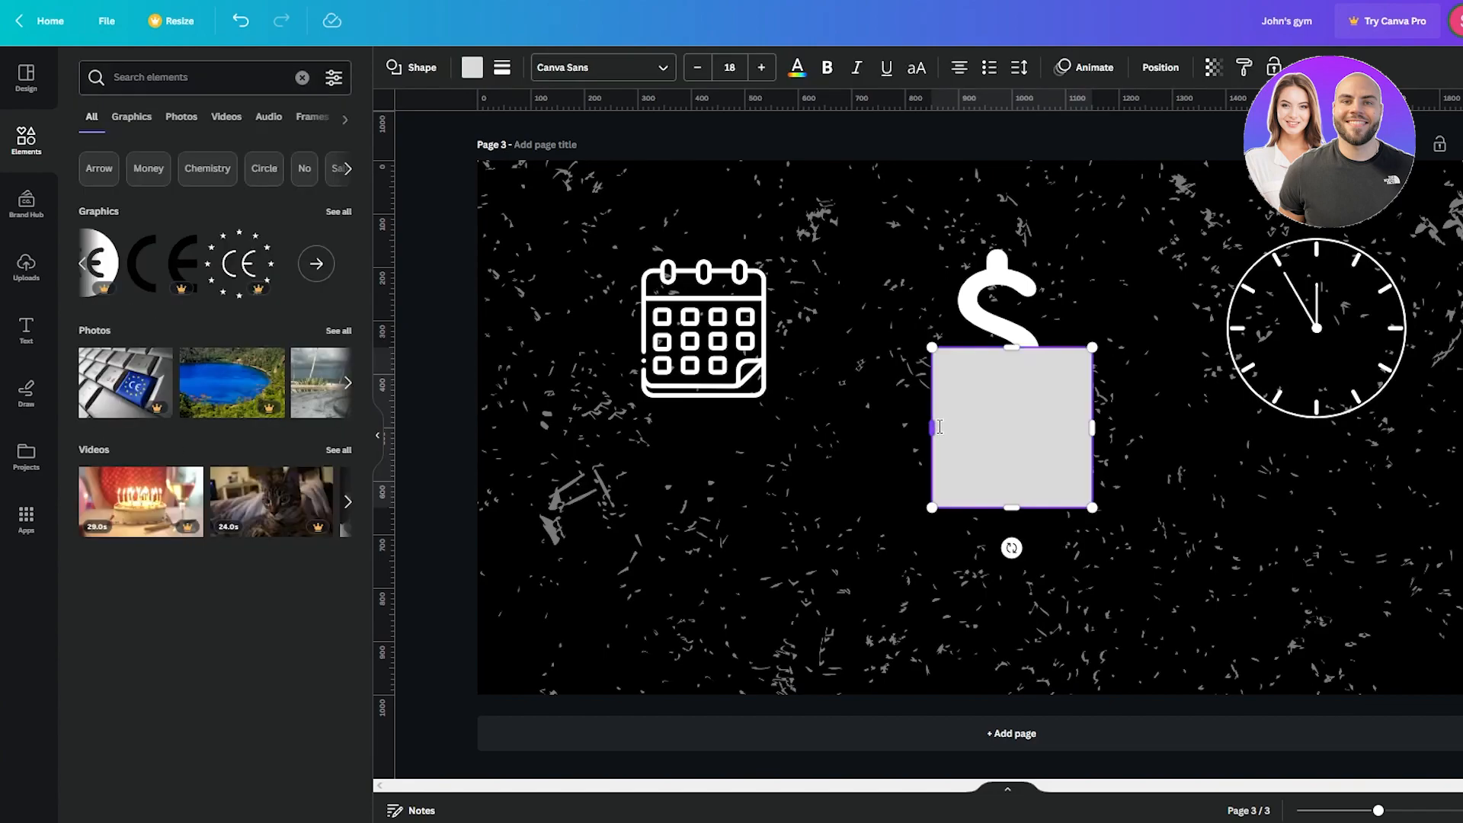
left_click_drag(931, 428, 478, 428)
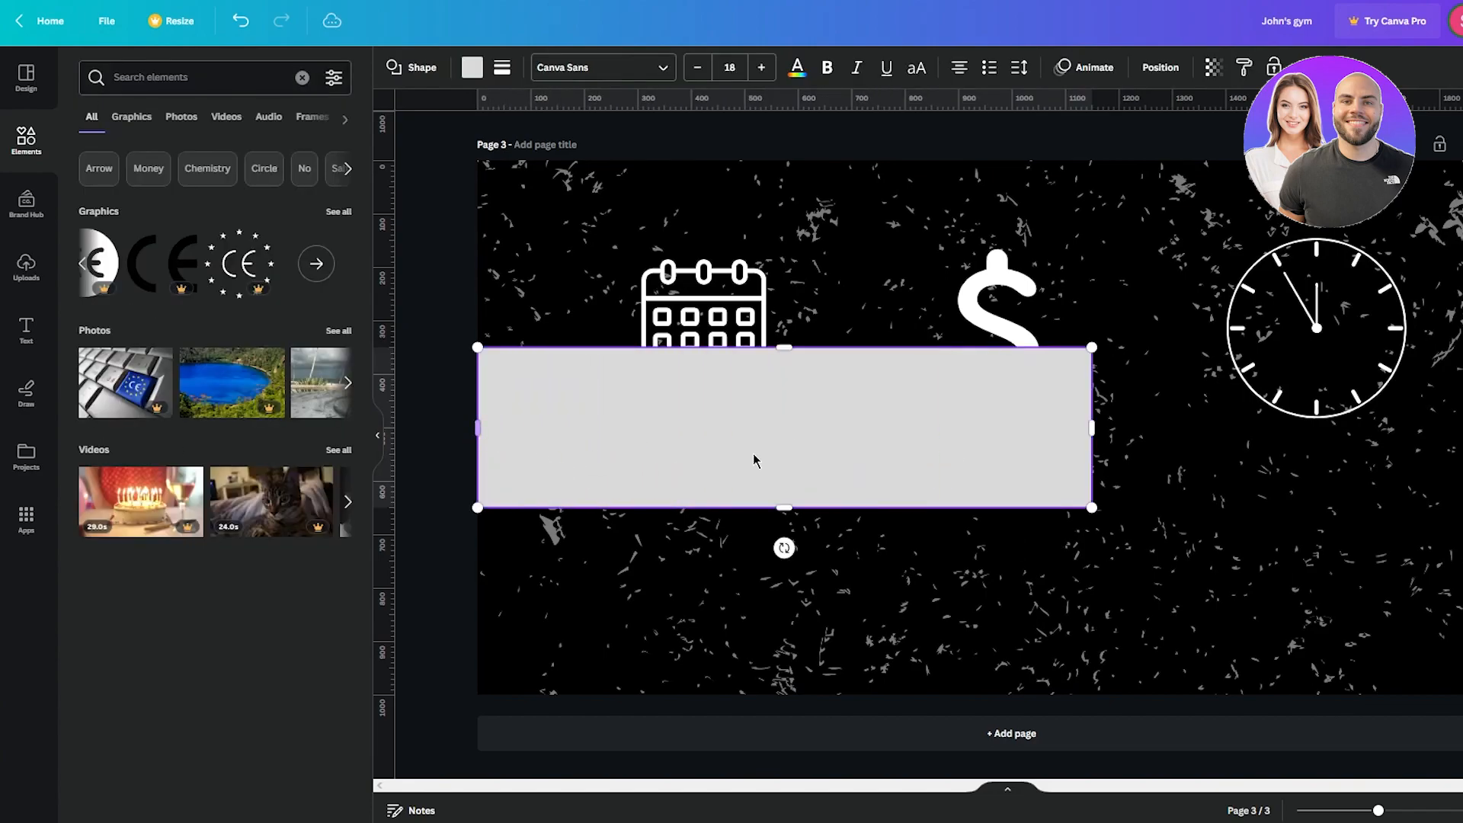
left_click_drag(1097, 428, 1459, 427)
left_click_drag(1013, 507, 1012, 237)
left_click(1391, 141)
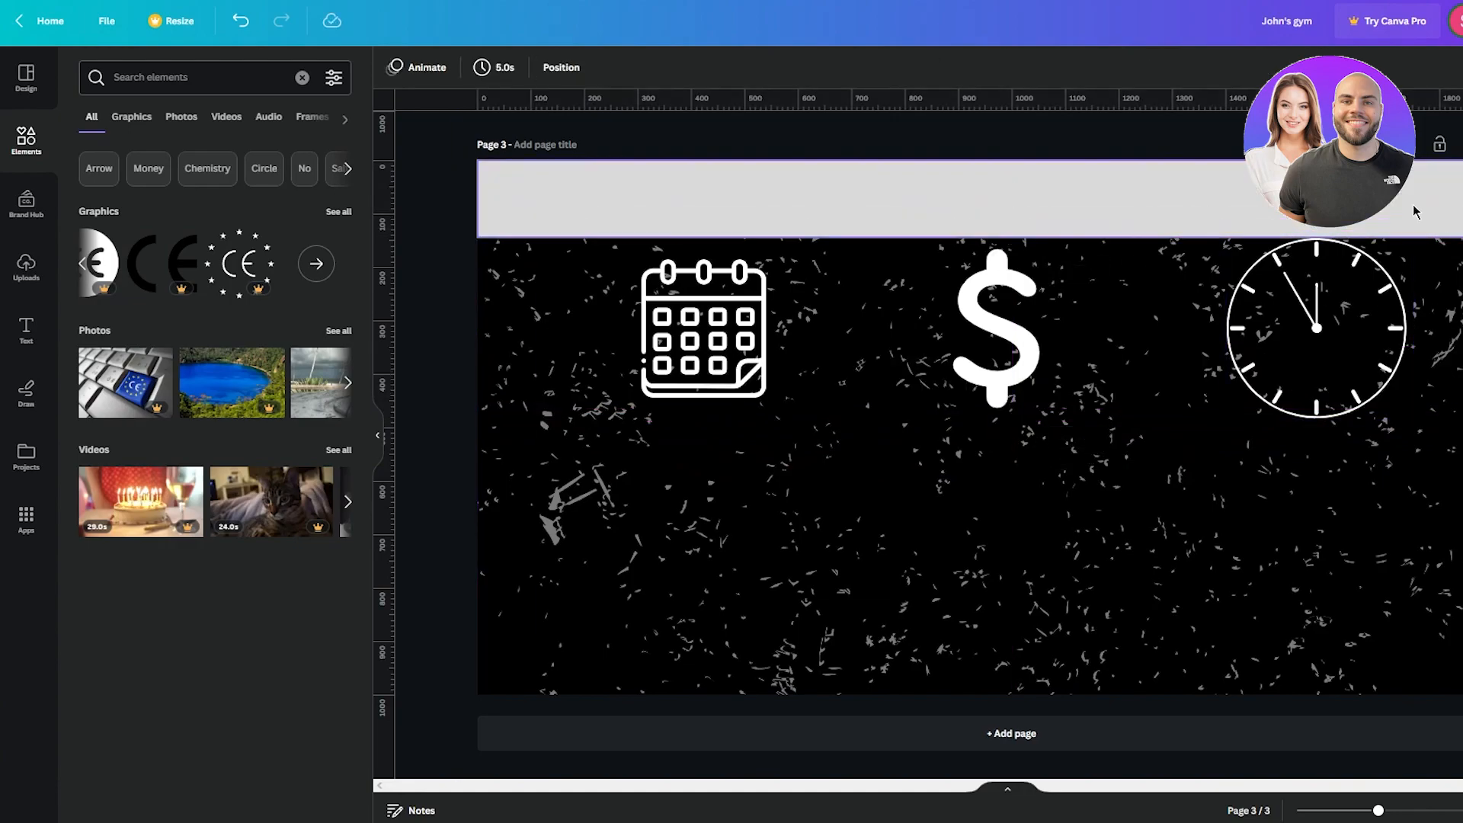
- Fill the band along page 3's upper edge with white
left_click(1415, 213)
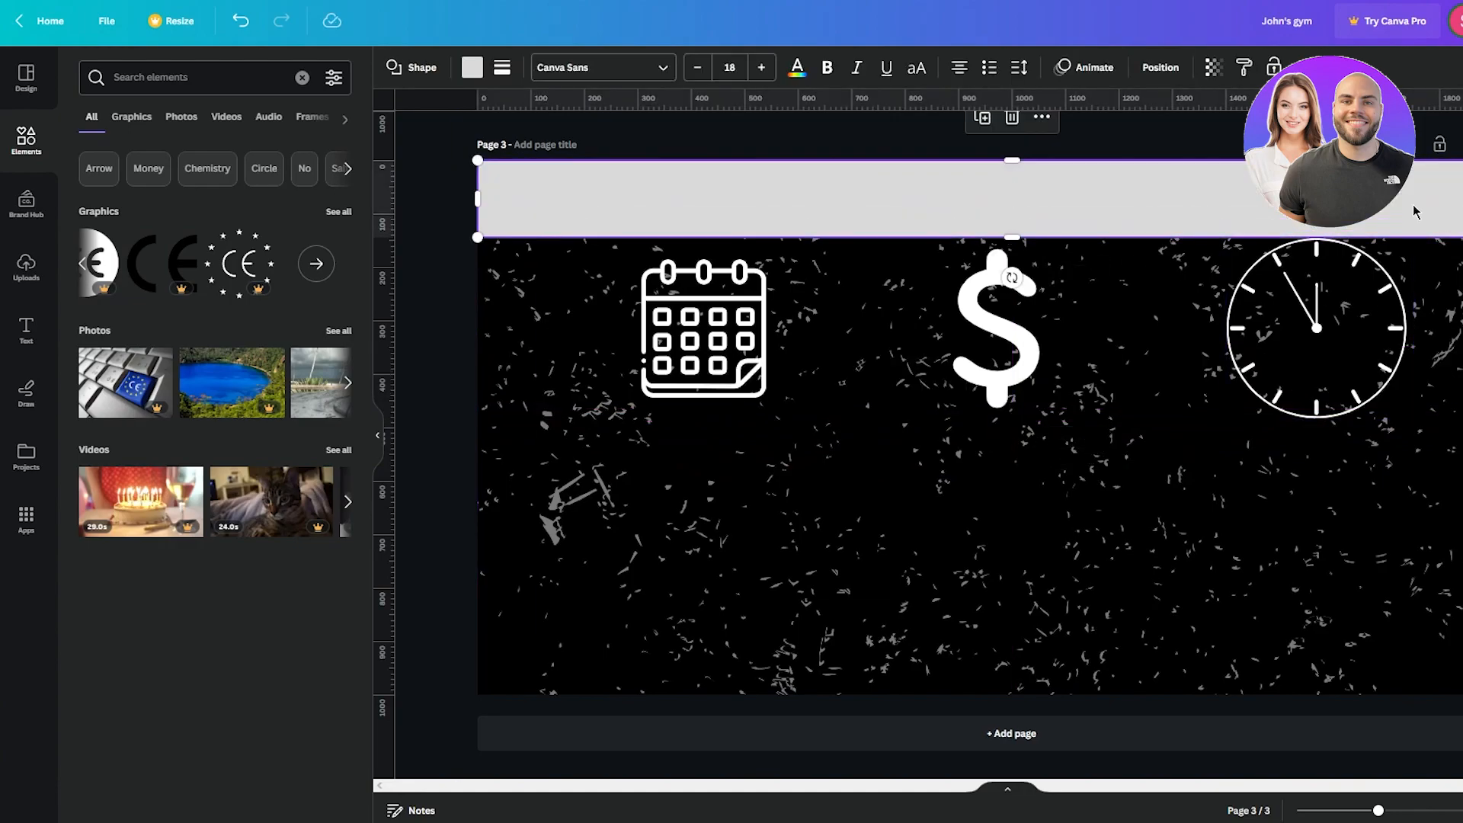
left_click(473, 69)
left_click(97, 221)
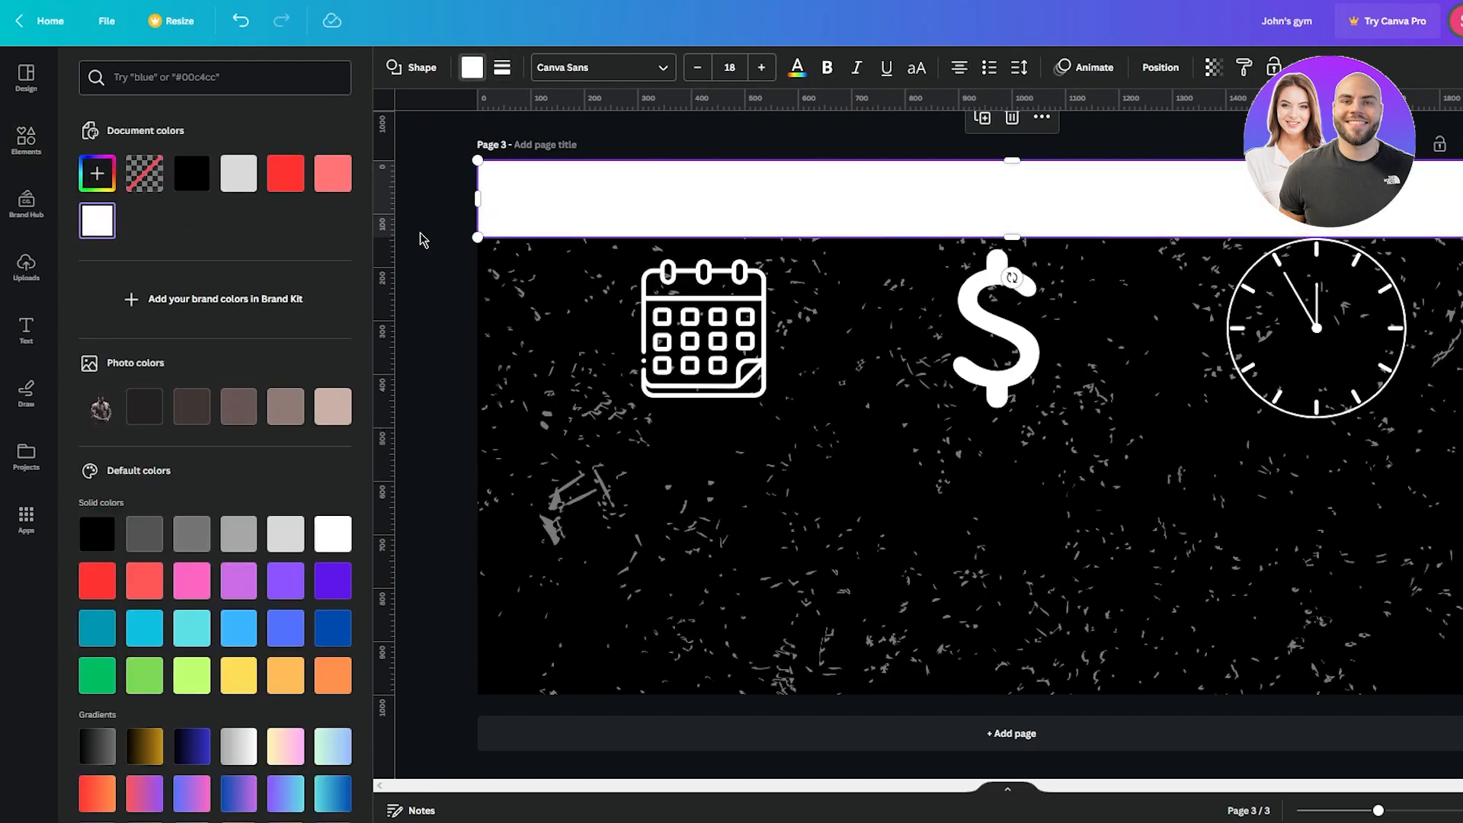
left_click(404, 234)
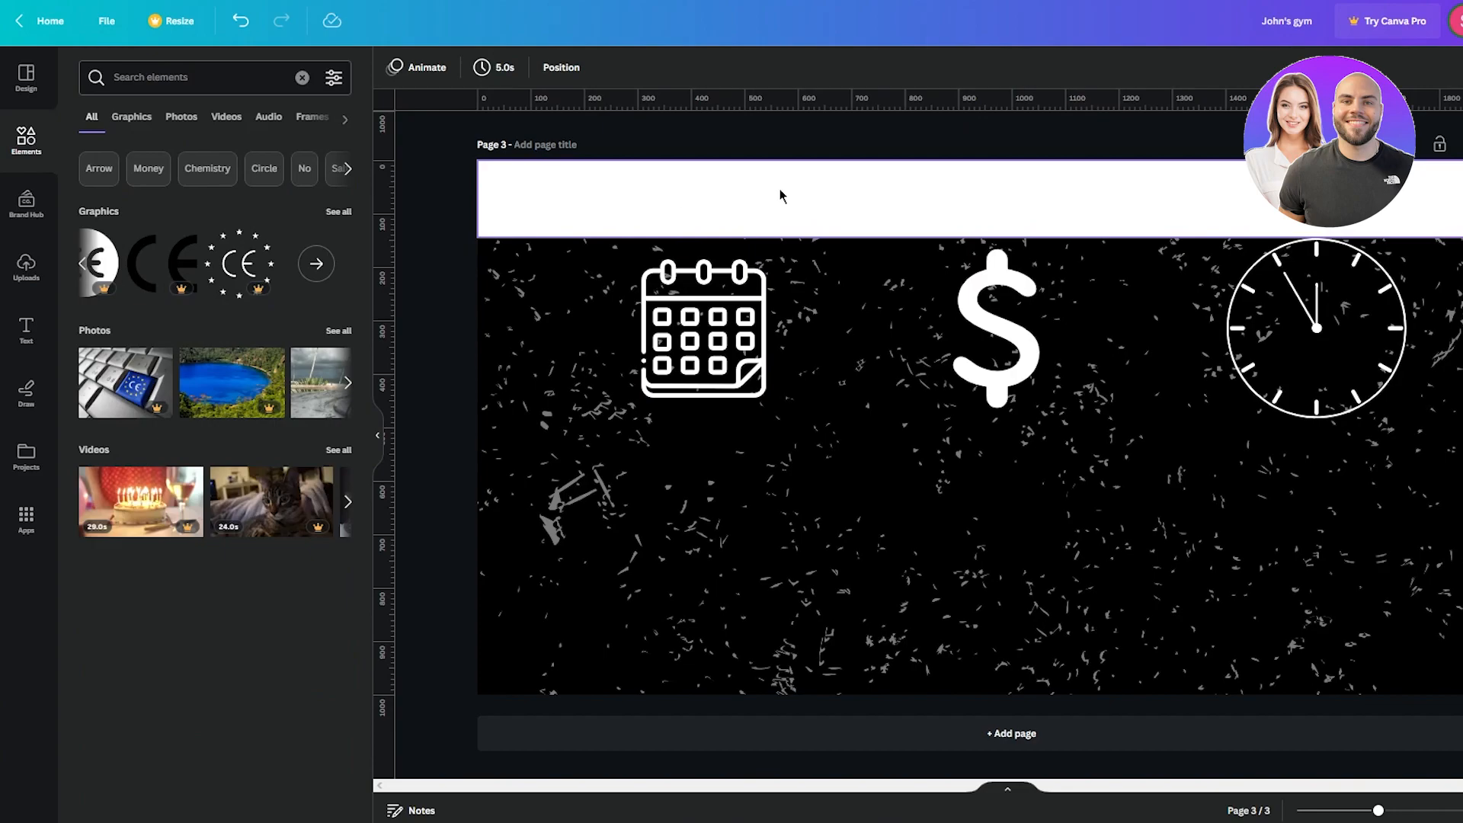
- Copy the "BUSINESS HOURS" heading from page 2 onto page 3's white band and centre-align its text
scroll(630, 216, "up", 6)
left_click(681, 159)
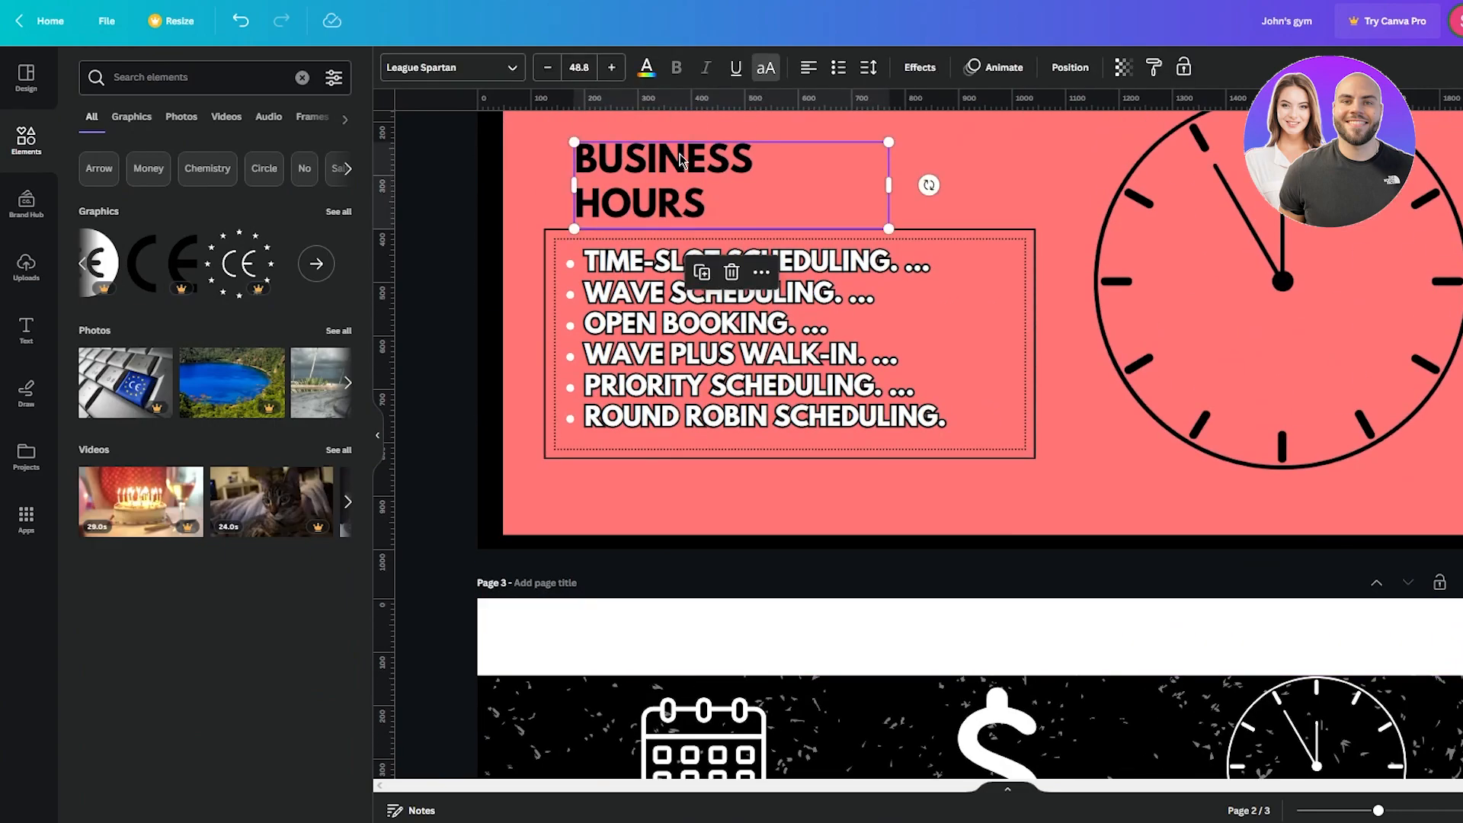
scroll(968, 483, "down", 6)
left_click(968, 483)
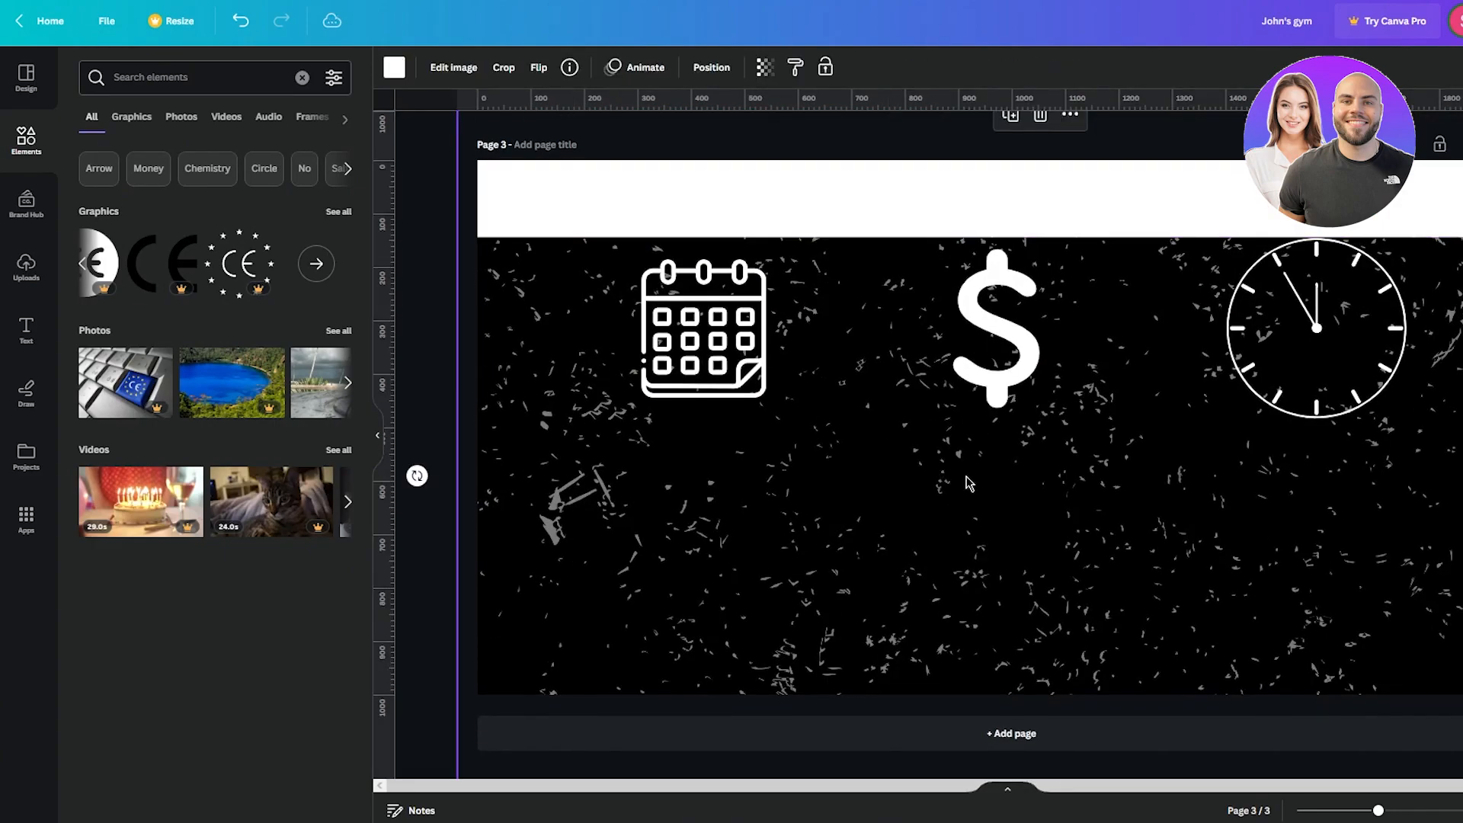
key("ctrl+v")
left_click_drag(676, 326, 766, 187)
left_click(809, 67)
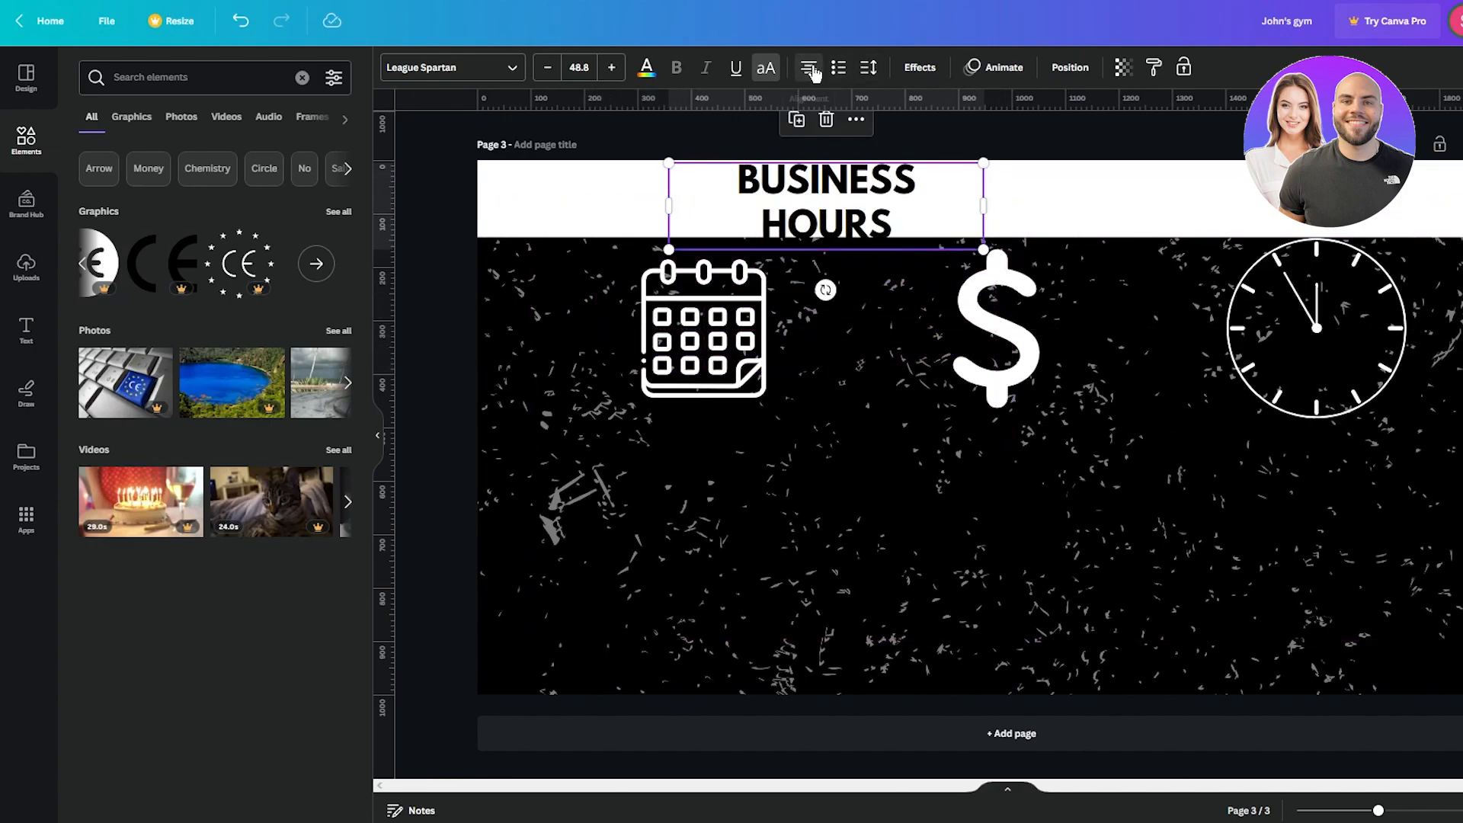
- Widen the heading's text box to the full page width and centre it vertically in the white band
left_click_drag(983, 206, 1462, 229)
left_click_drag(670, 228, 477, 223)
left_click_drag(1006, 220, 1006, 200)
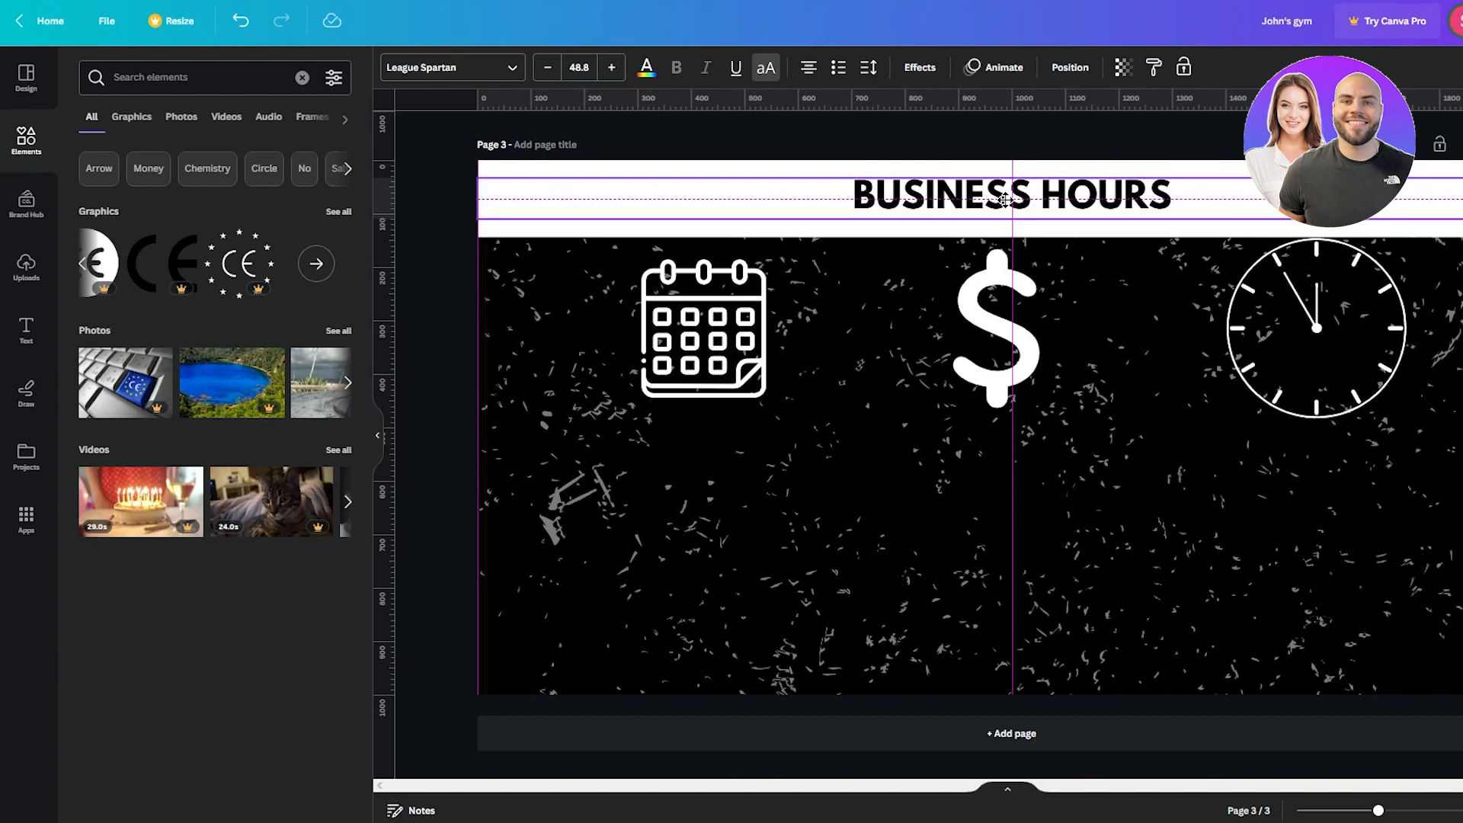
left_click_drag(1004, 200, 1004, 200)
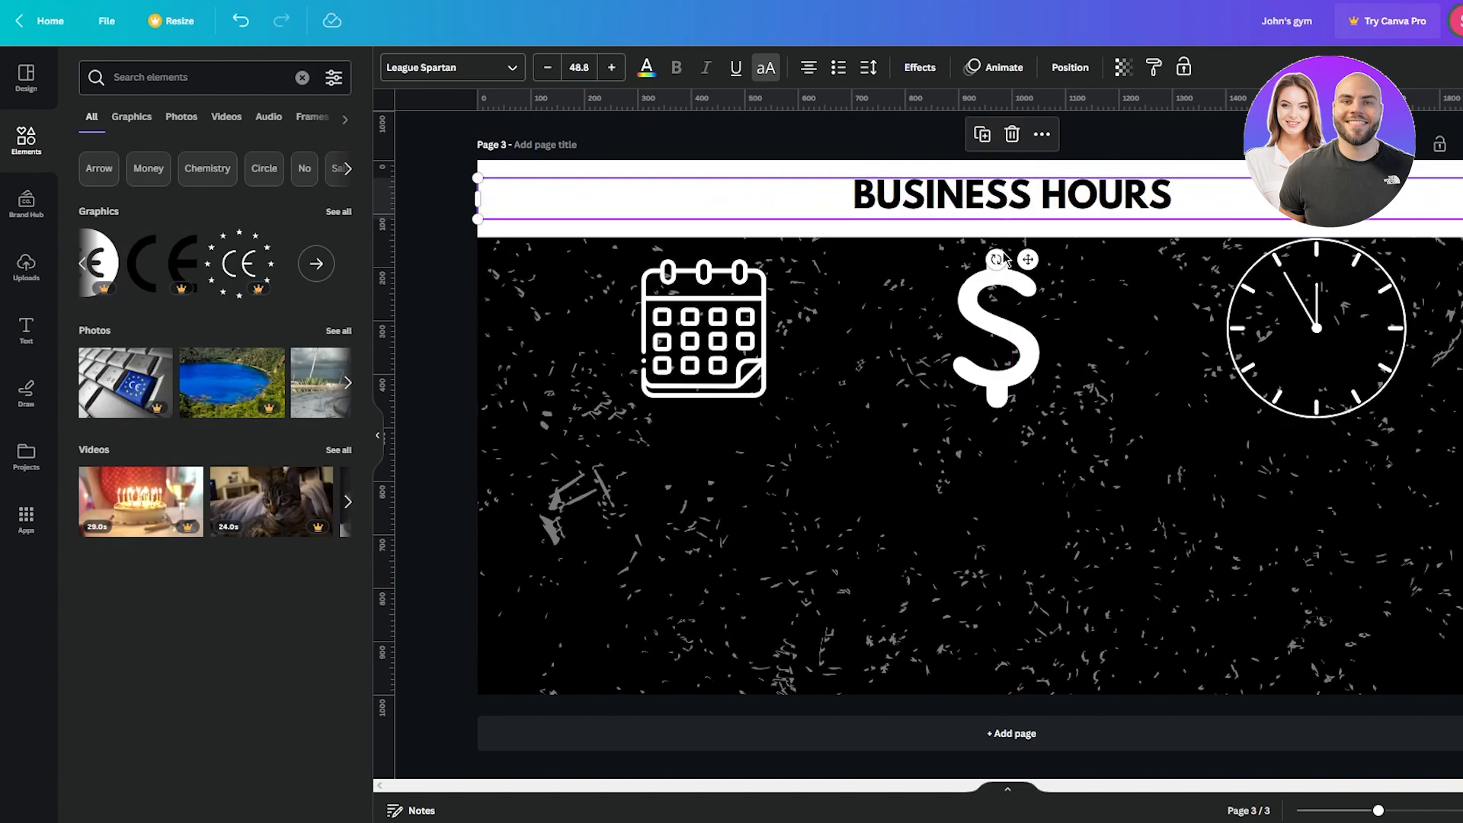
- Move the dollar sign to the horizontal centre of page 3, beneath the heading
left_click_drag(1008, 328, 1023, 327)
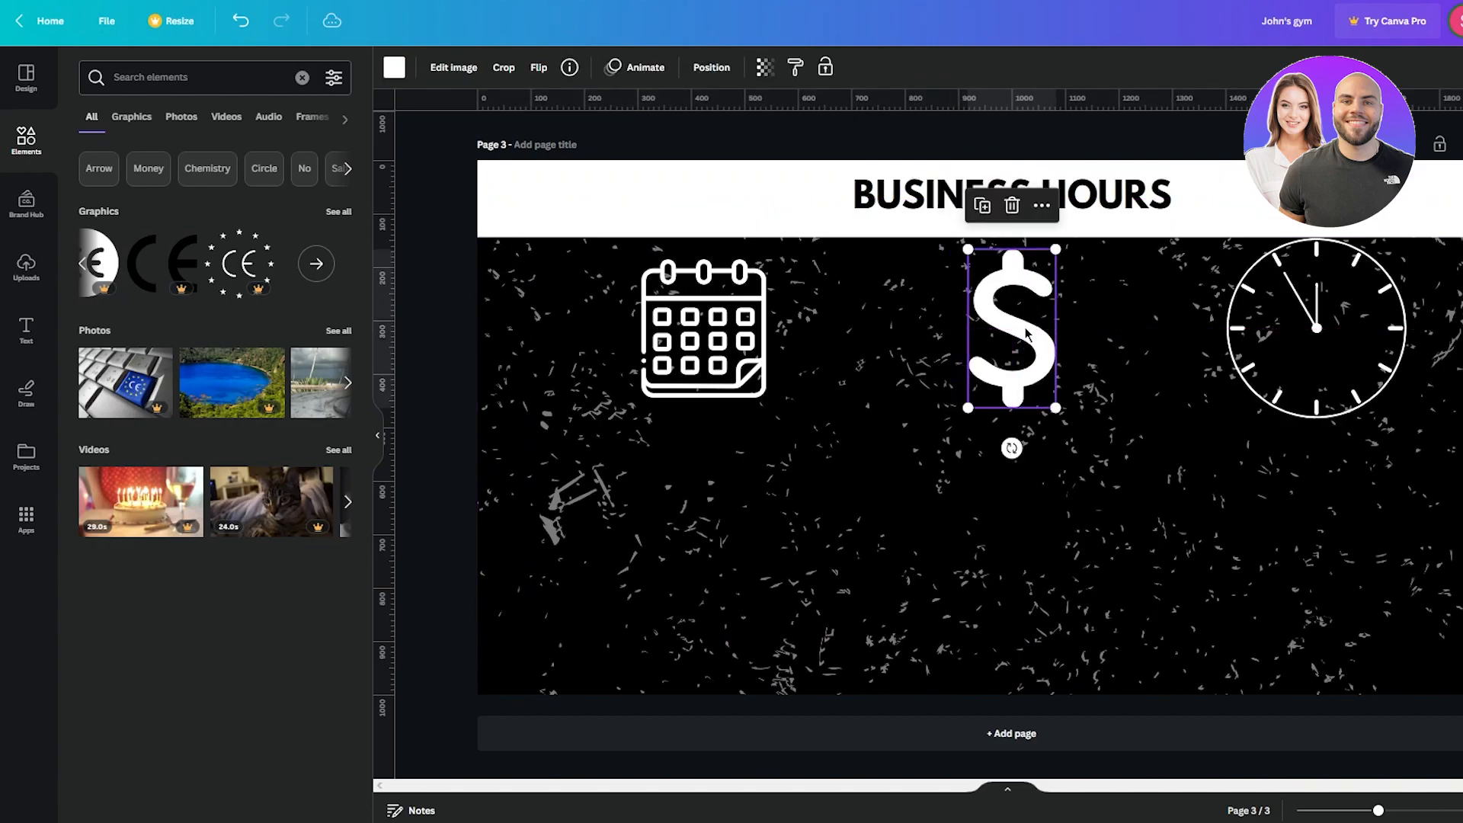
- Spread the calendar and clock icons farther outward from the central dollar sign on page 3
left_click_drag(1262, 329, 1293, 328)
left_click_drag(733, 330, 654, 330)
left_click_drag(1374, 330, 1417, 324)
left_click_drag(1322, 325, 1322, 326)
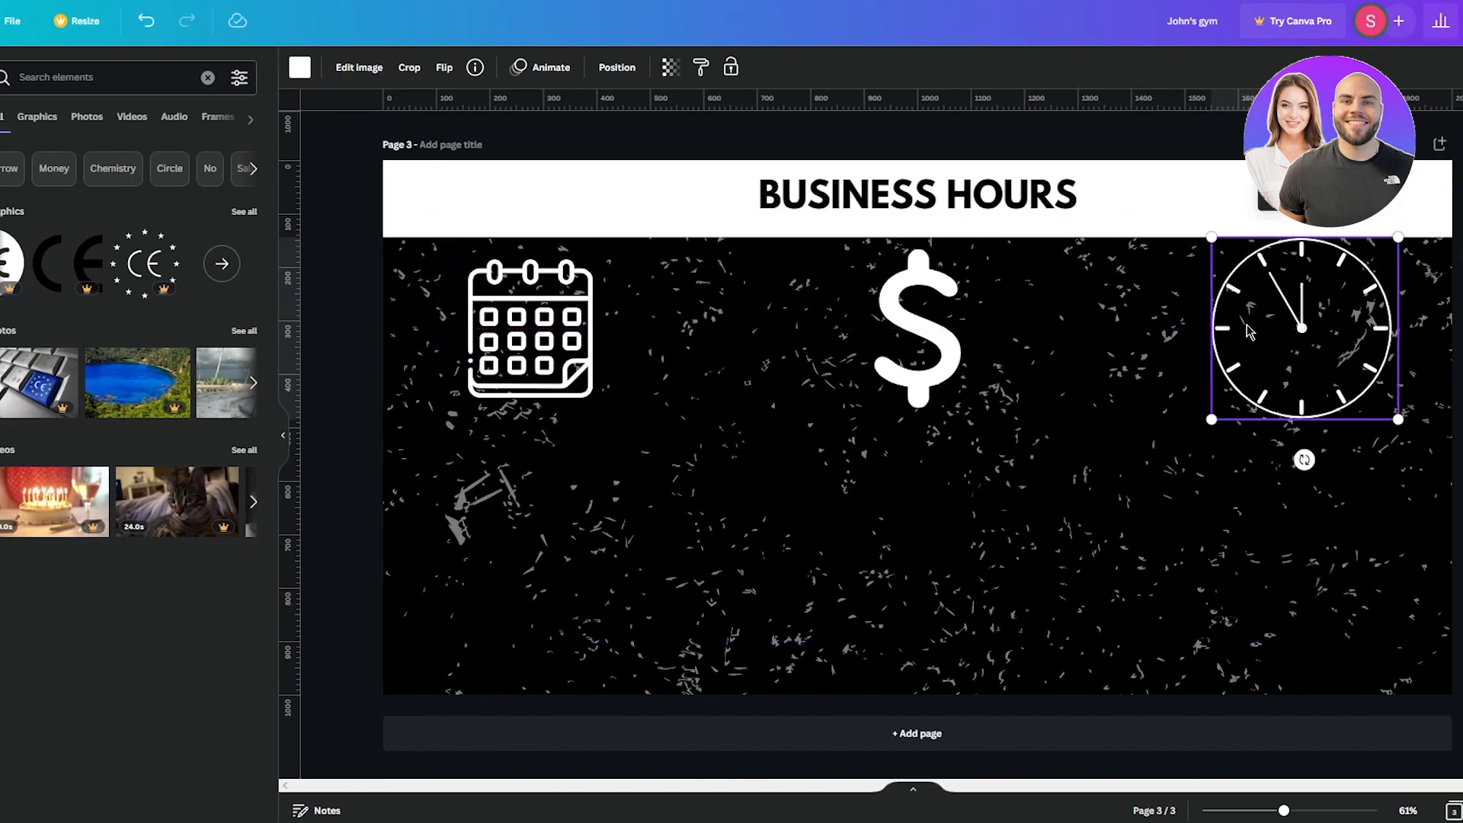
left_click_drag(548, 332, 578, 332)
left_click(1459, 355)
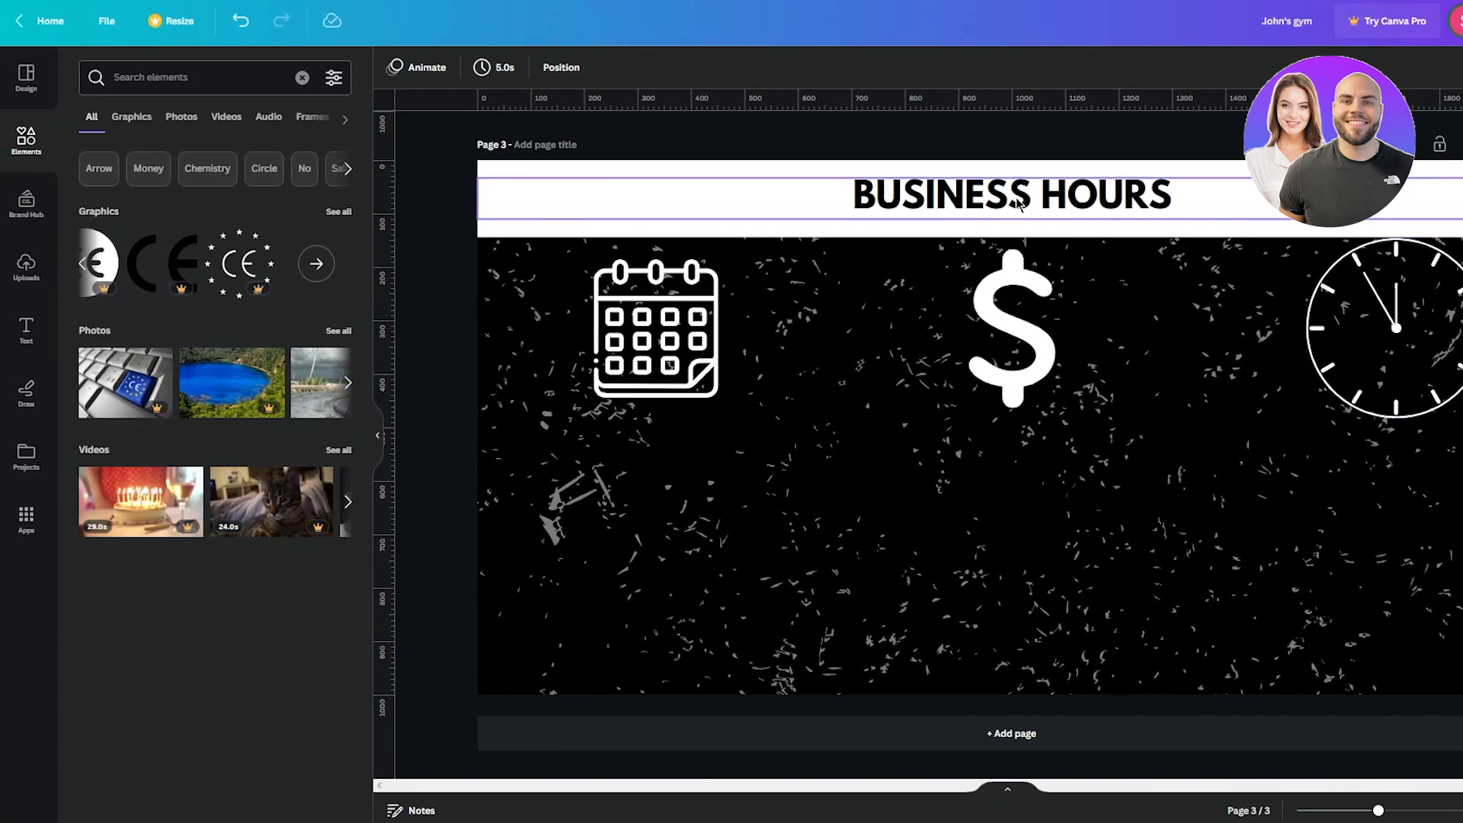
- Replace the heading text in page 3's white band with "PLEASE READ ALL POLICIES BEFORE BOOKING"
double_click(1046, 189)
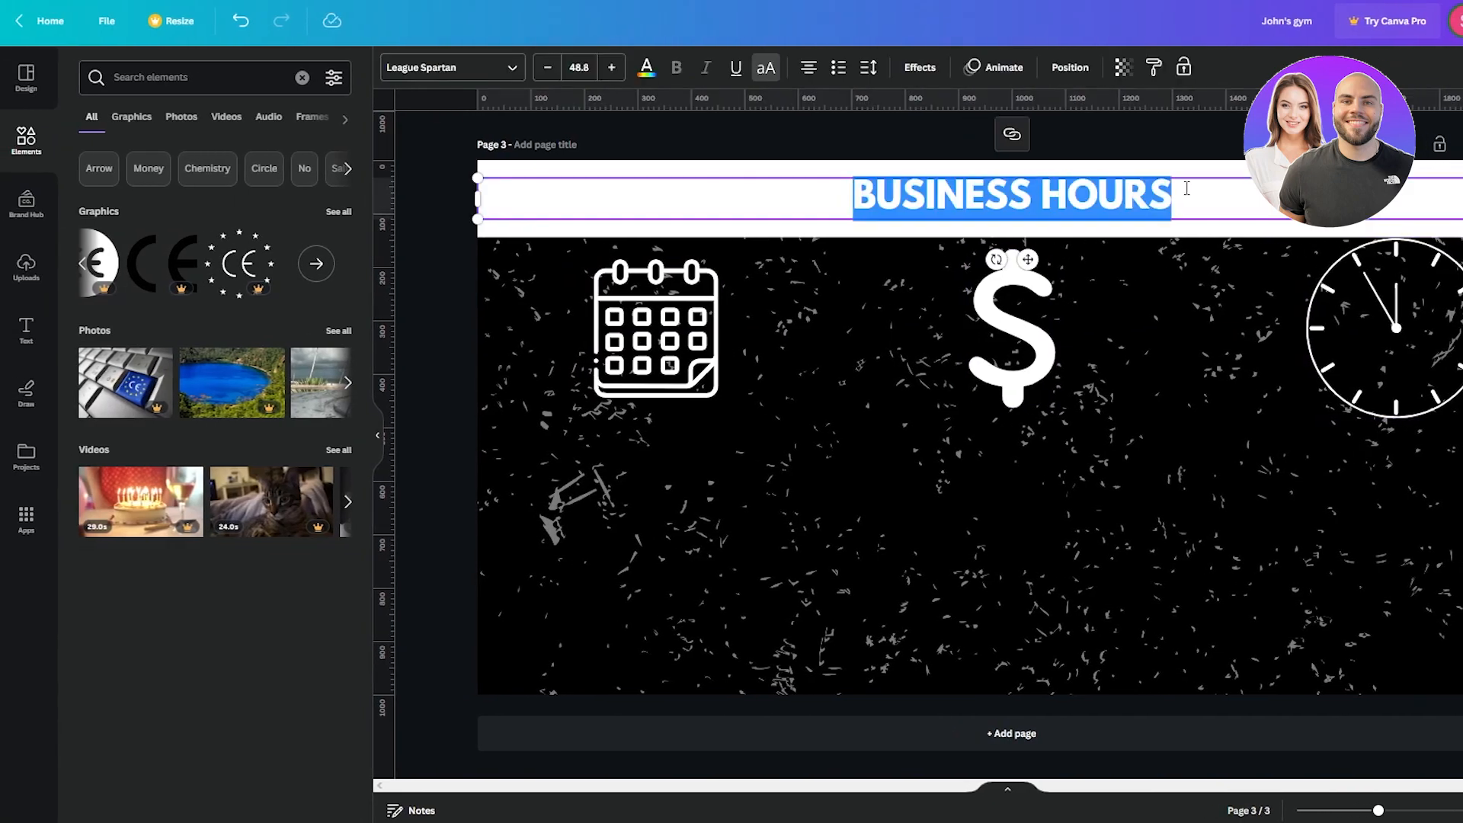
type("PL")
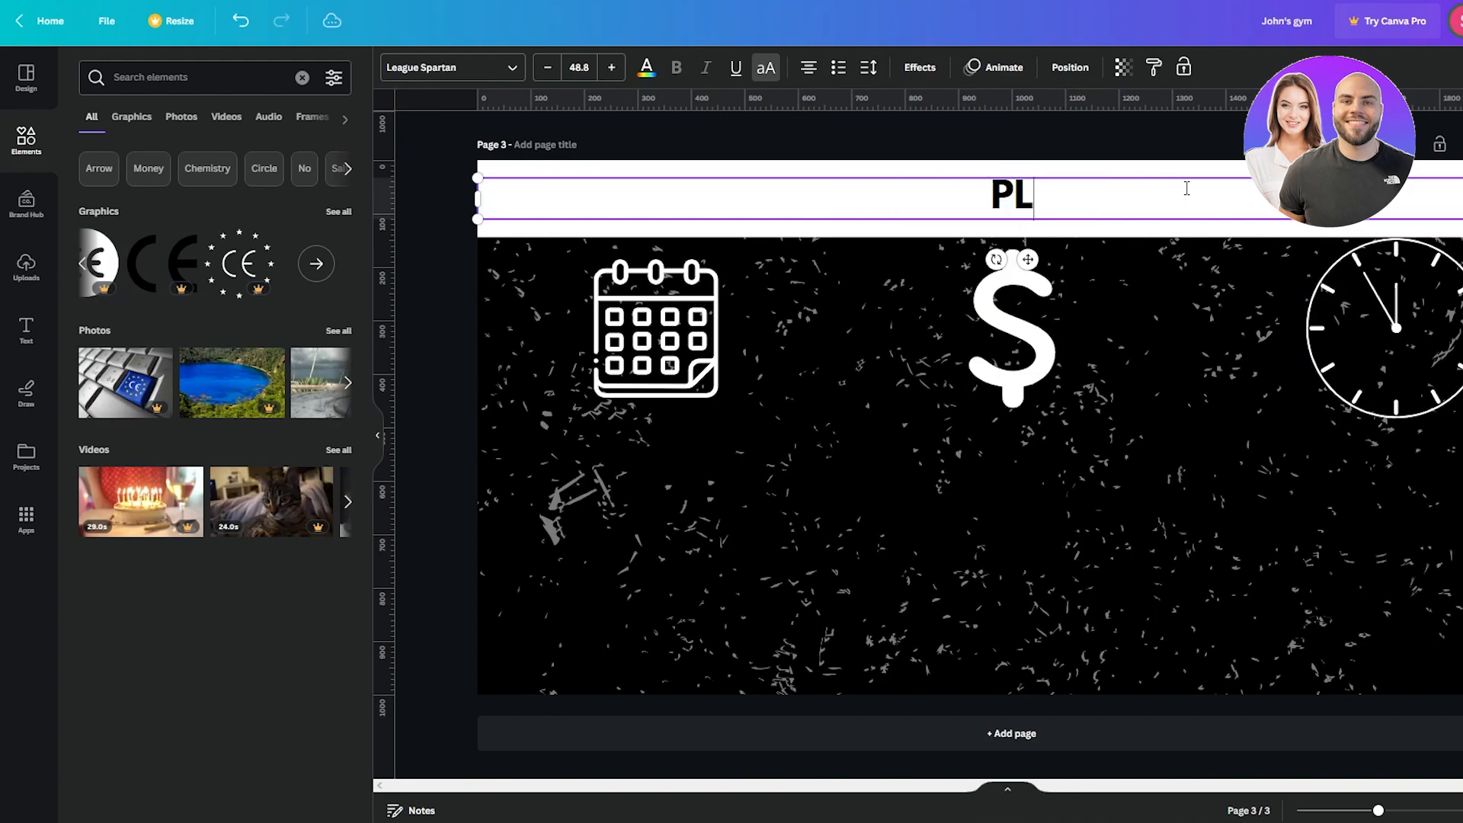
type("EASE RE")
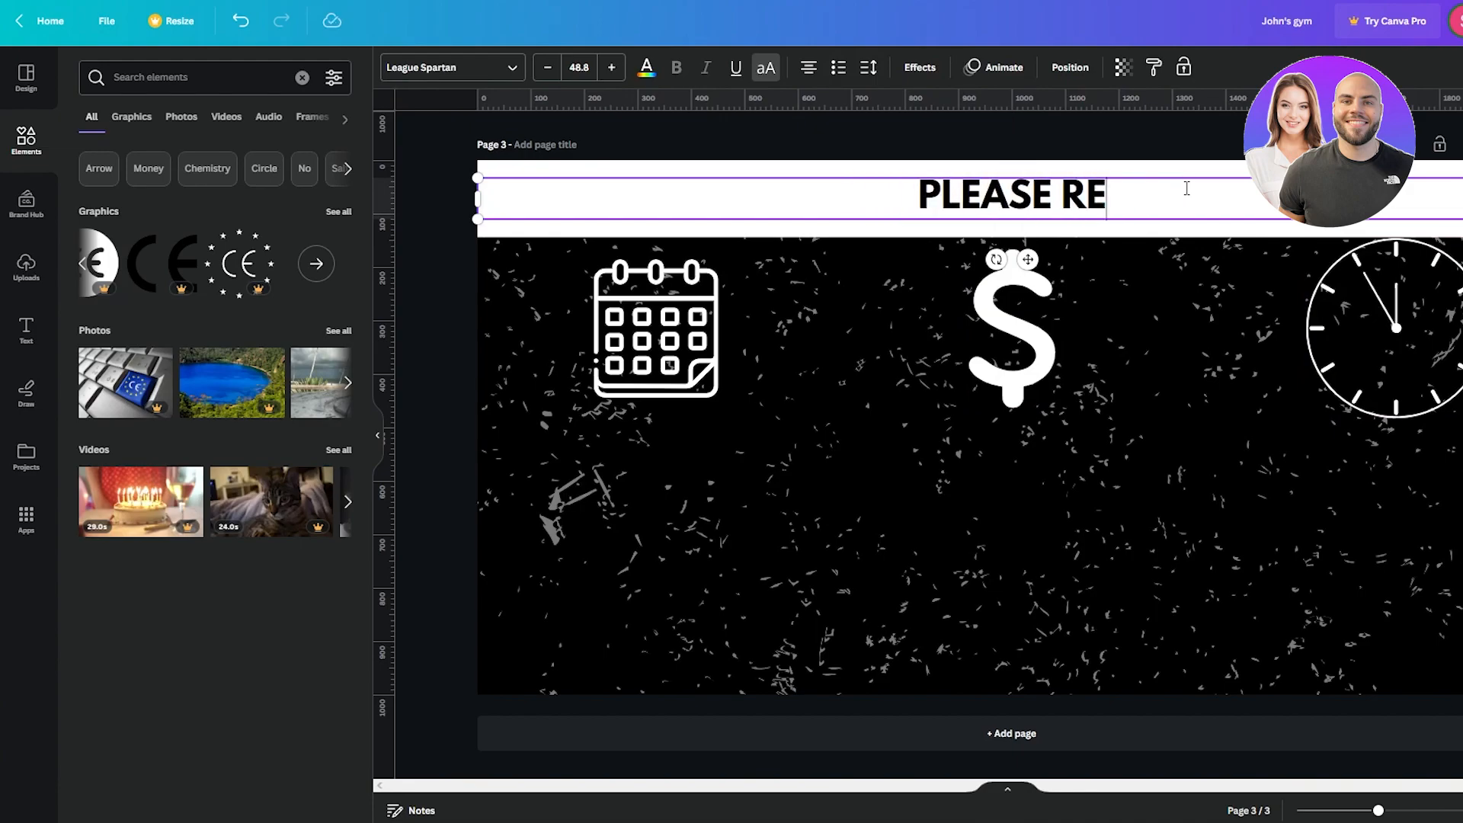
type("AD ALL POLIC")
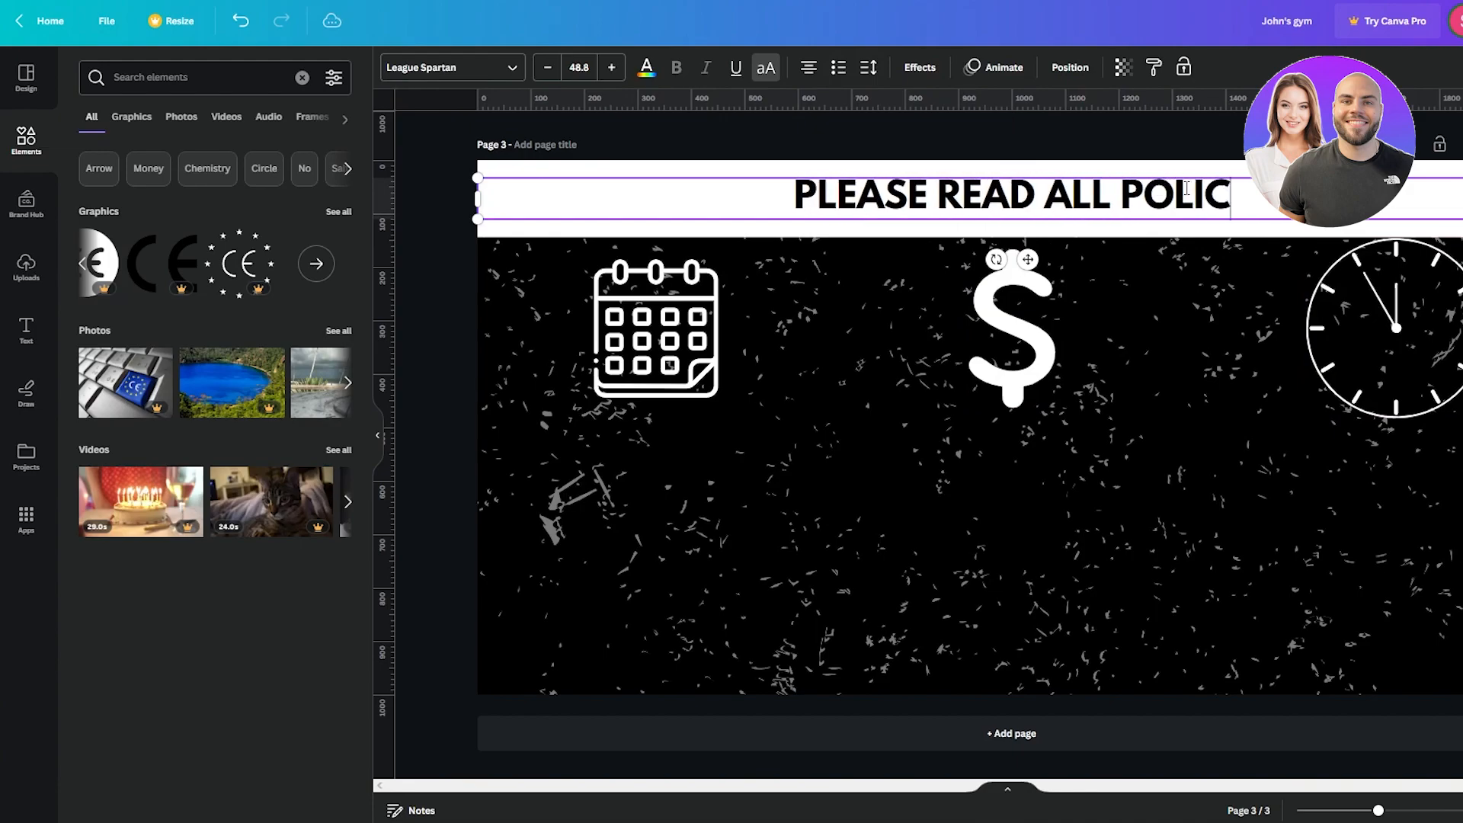
type("IES BEFORE BOOKIN")
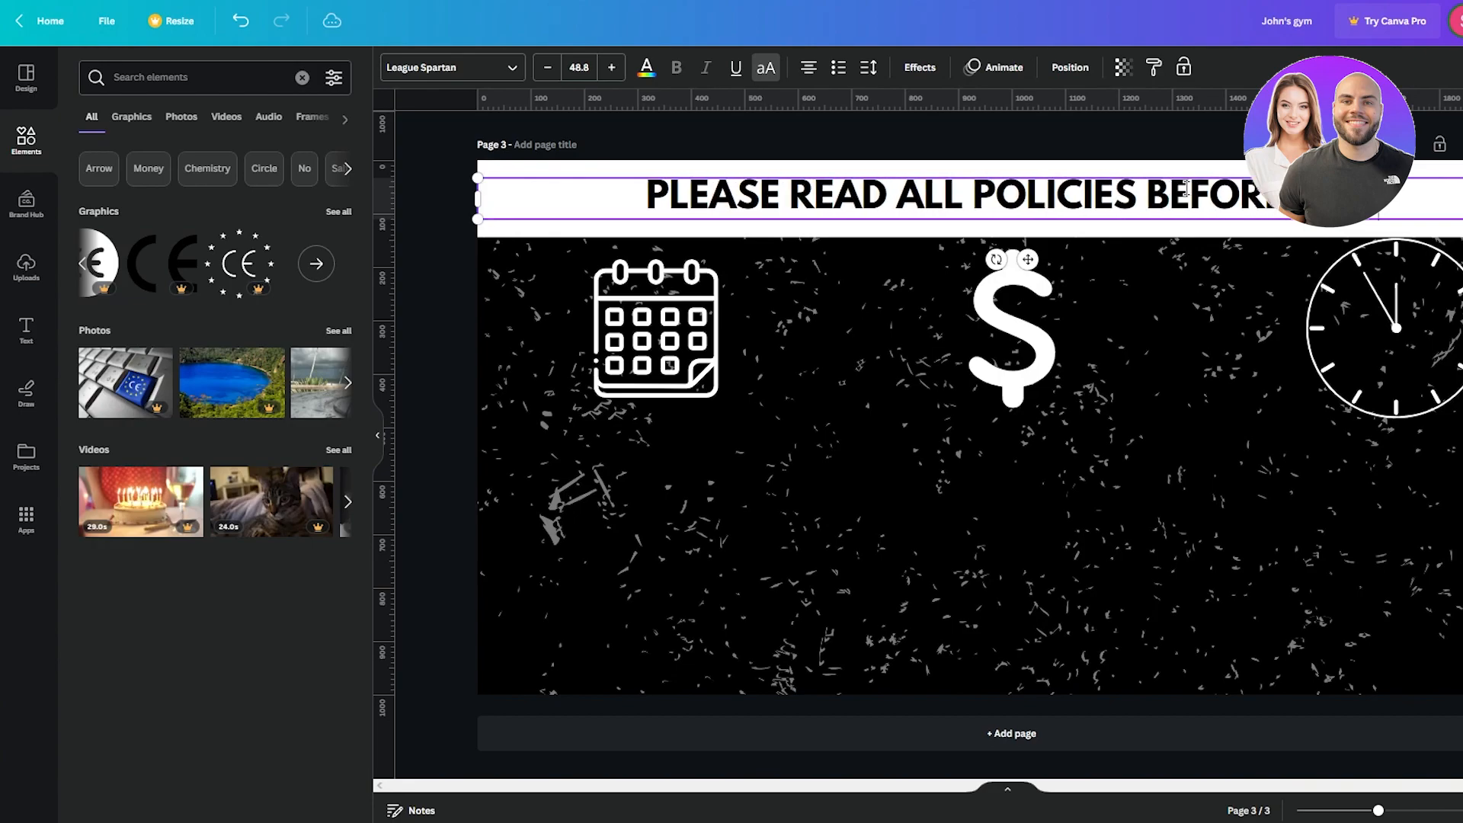
type("G")
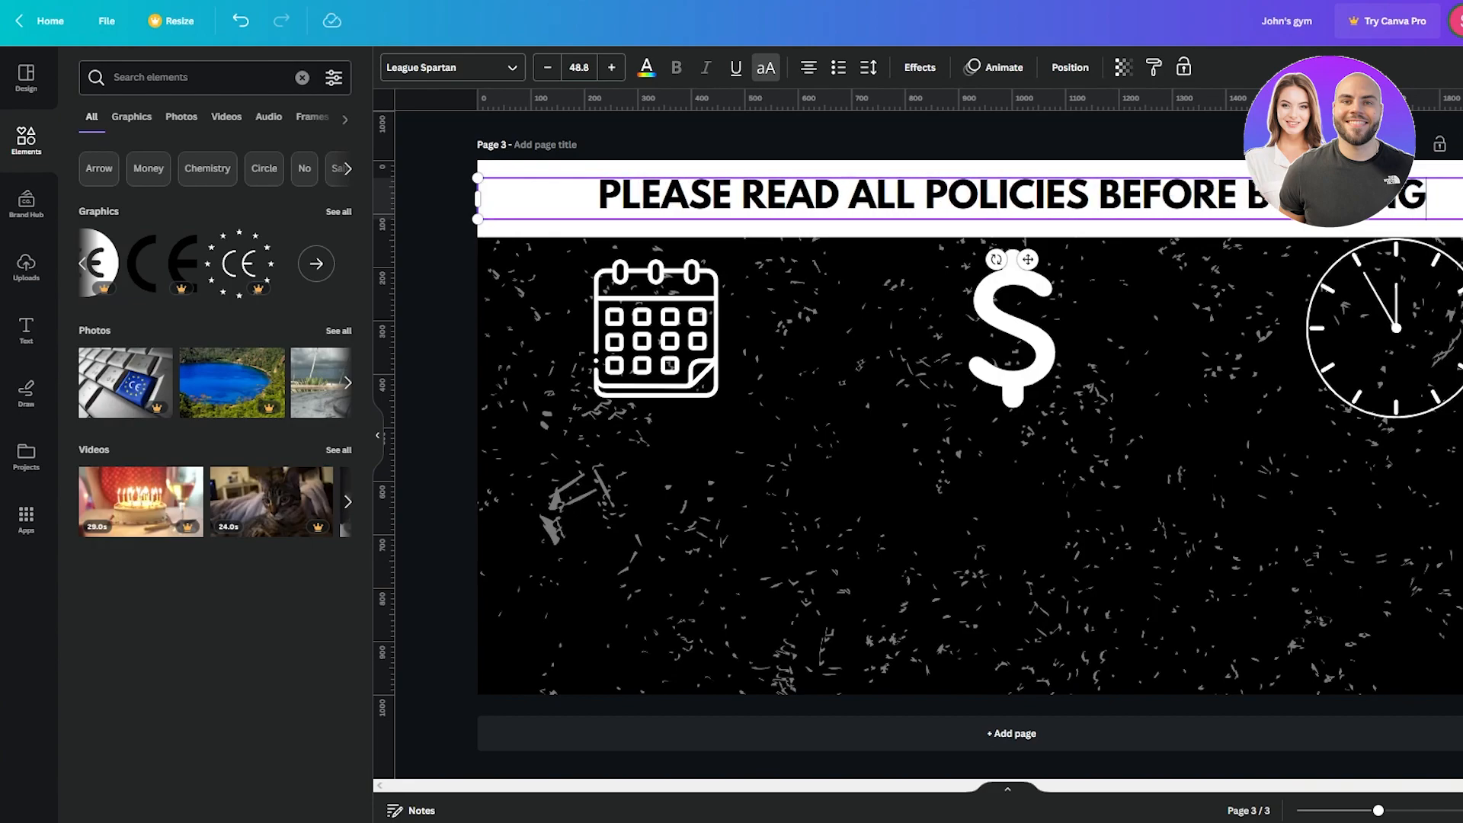
key("Escape")
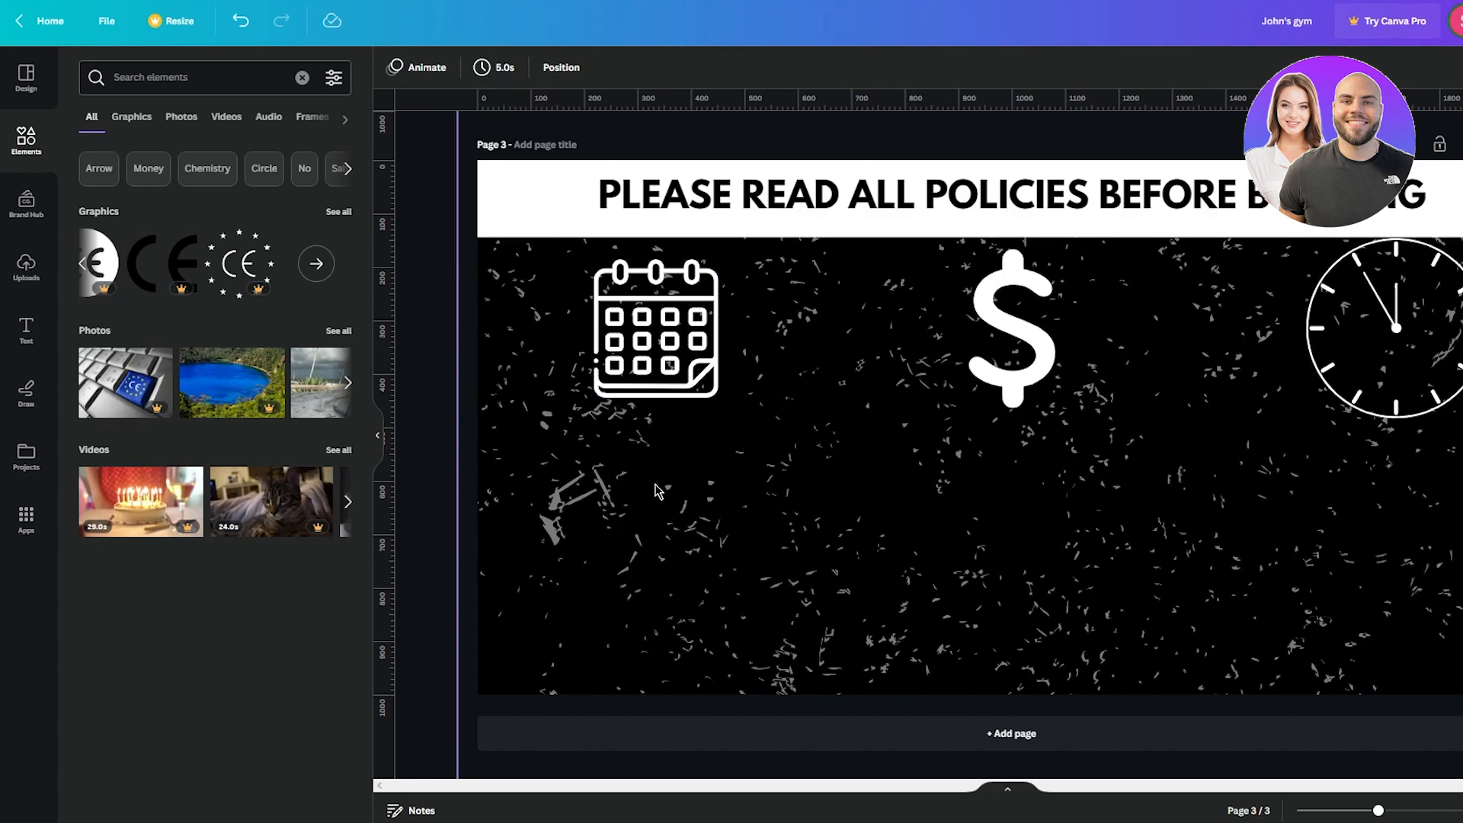
- Duplicate the heading, colour the copy white and move it onto the black area below the icons
left_click(776, 214)
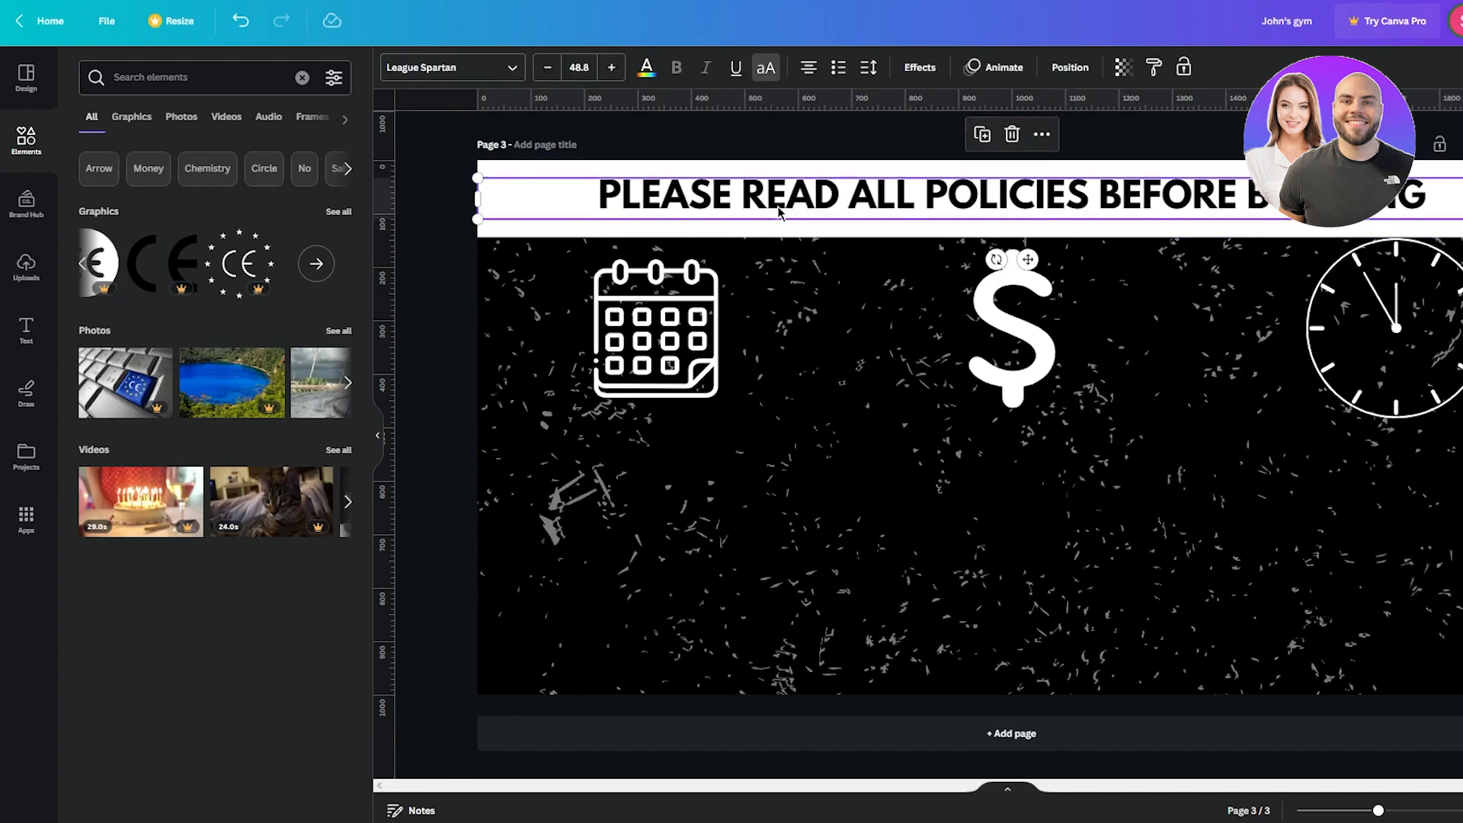
key("ctrl+d")
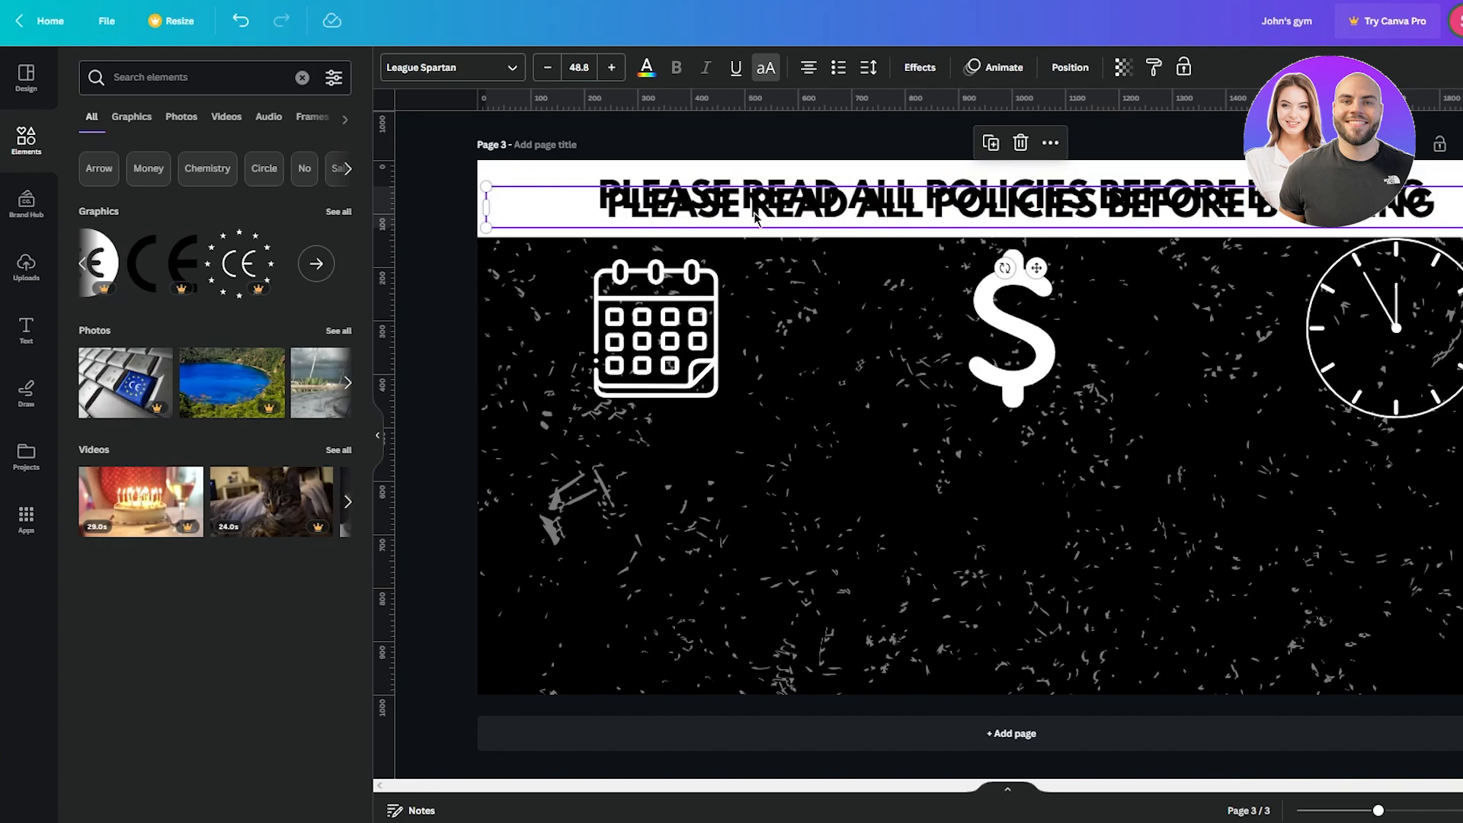
left_click(646, 67)
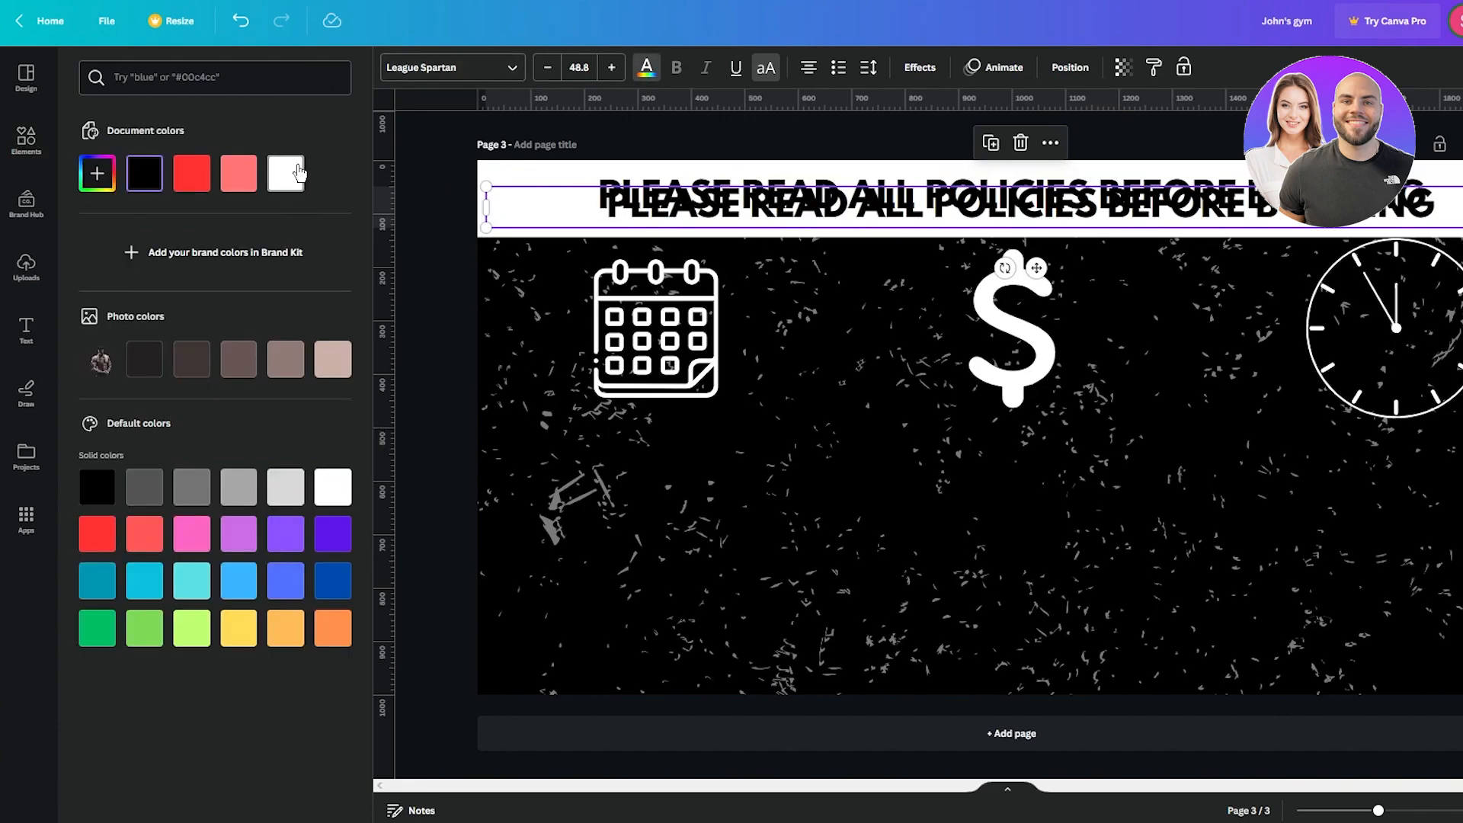
left_click(285, 173)
left_click_drag(855, 495, 846, 495)
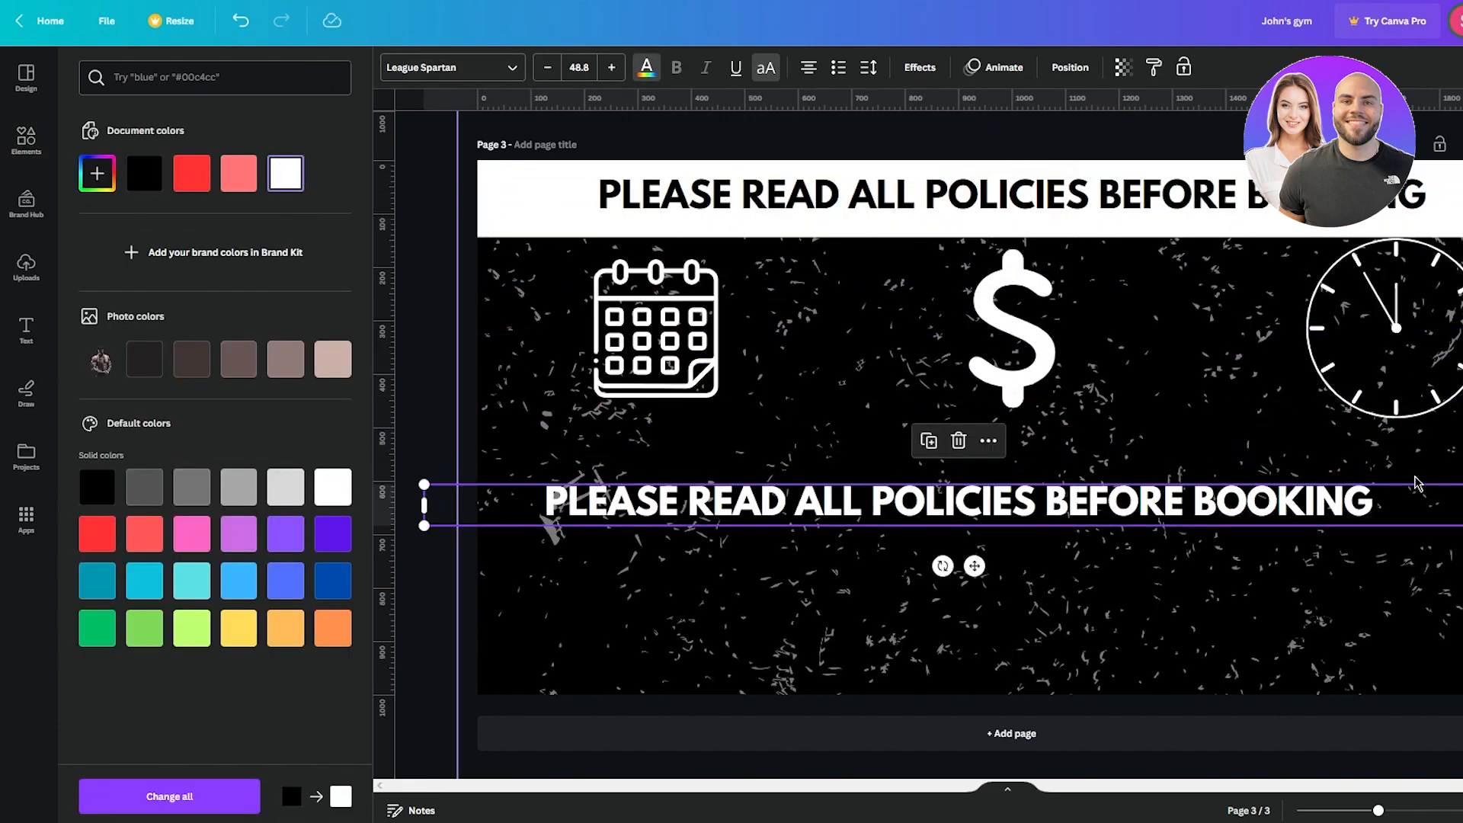
- Narrow the white text box to under half the page width, set its font size to 28 and place it beneath the calendar
left_click_drag(1462, 505, 812, 526)
left_click_drag(649, 464, 705, 506)
left_click(580, 67)
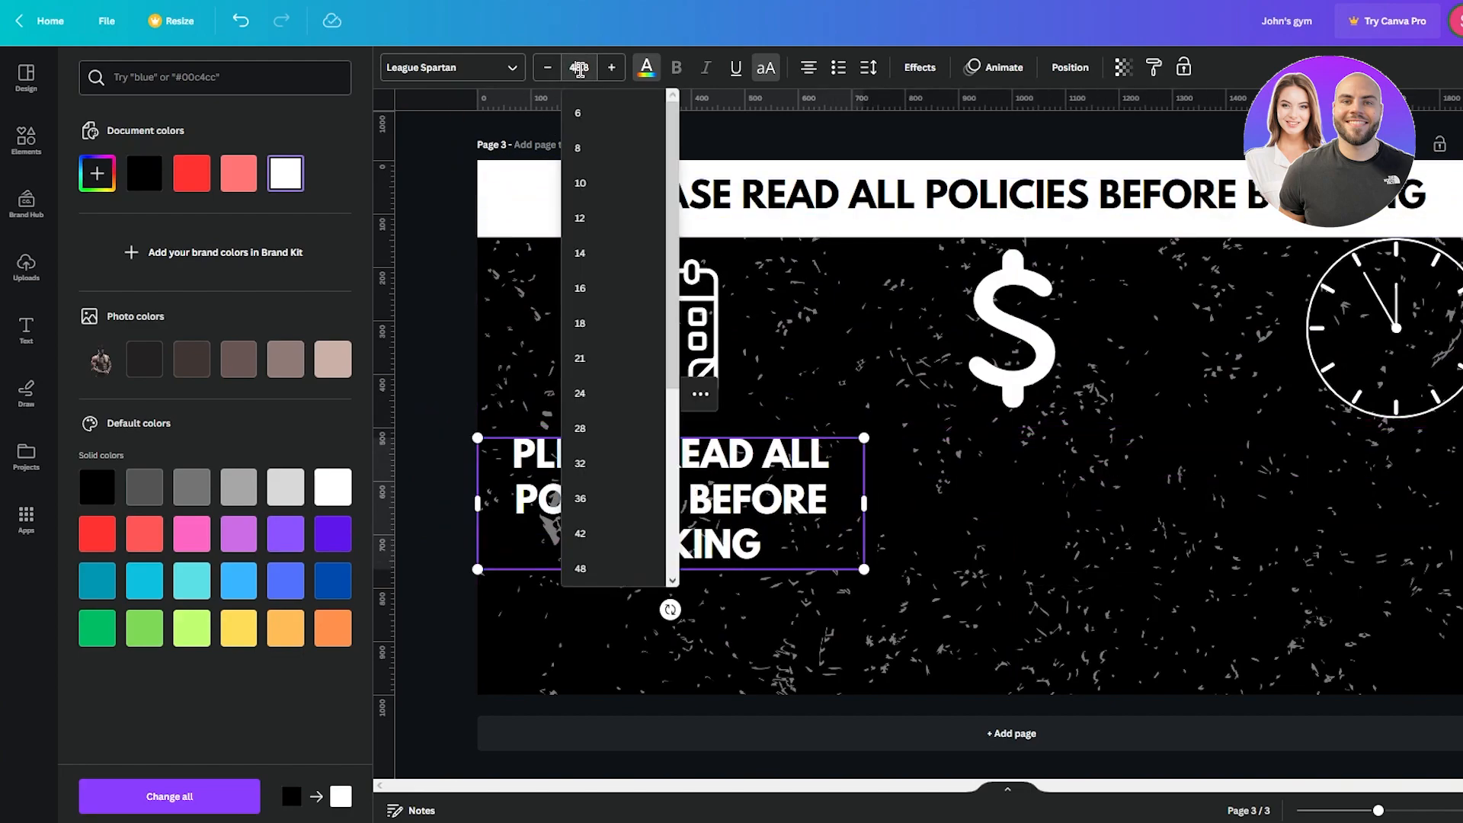
left_click(598, 436)
left_click_drag(745, 552, 745, 462)
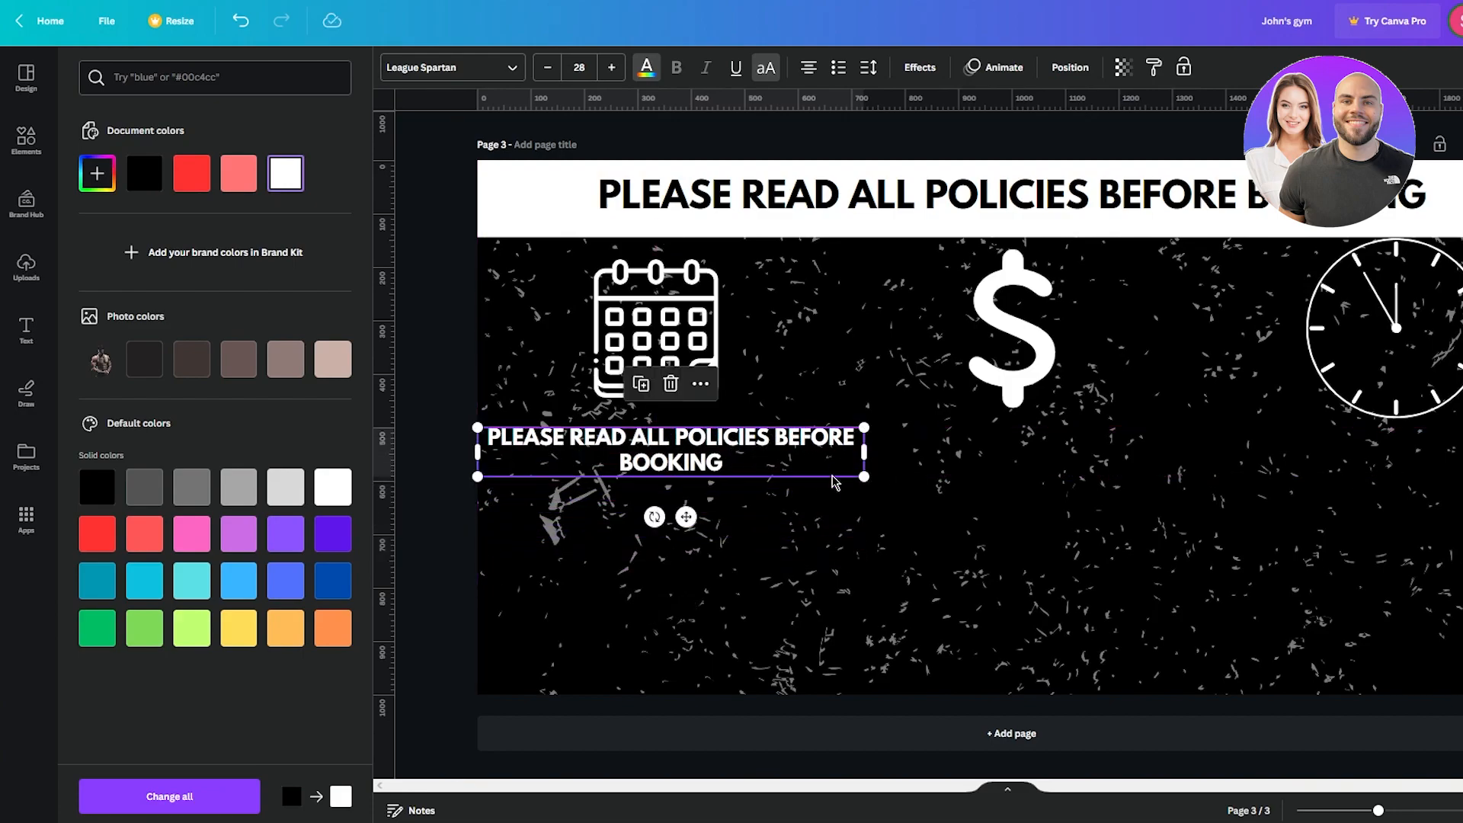
- Scale the white text box down to font size 27 with a narrower width and centre it beneath the calendar icon
left_click_drag(865, 476, 798, 437)
double_click(732, 457)
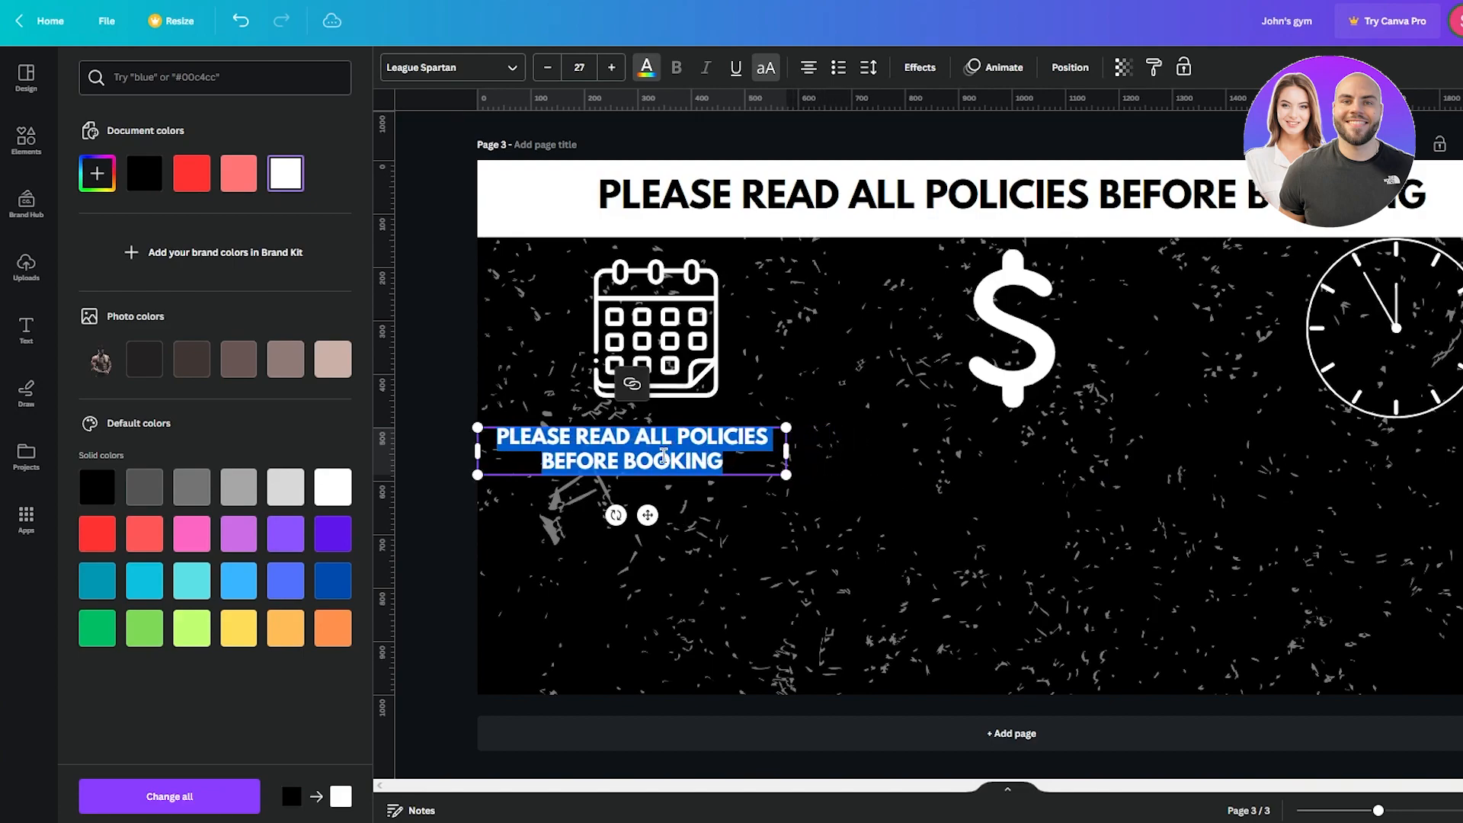
left_click_drag(647, 515, 669, 512)
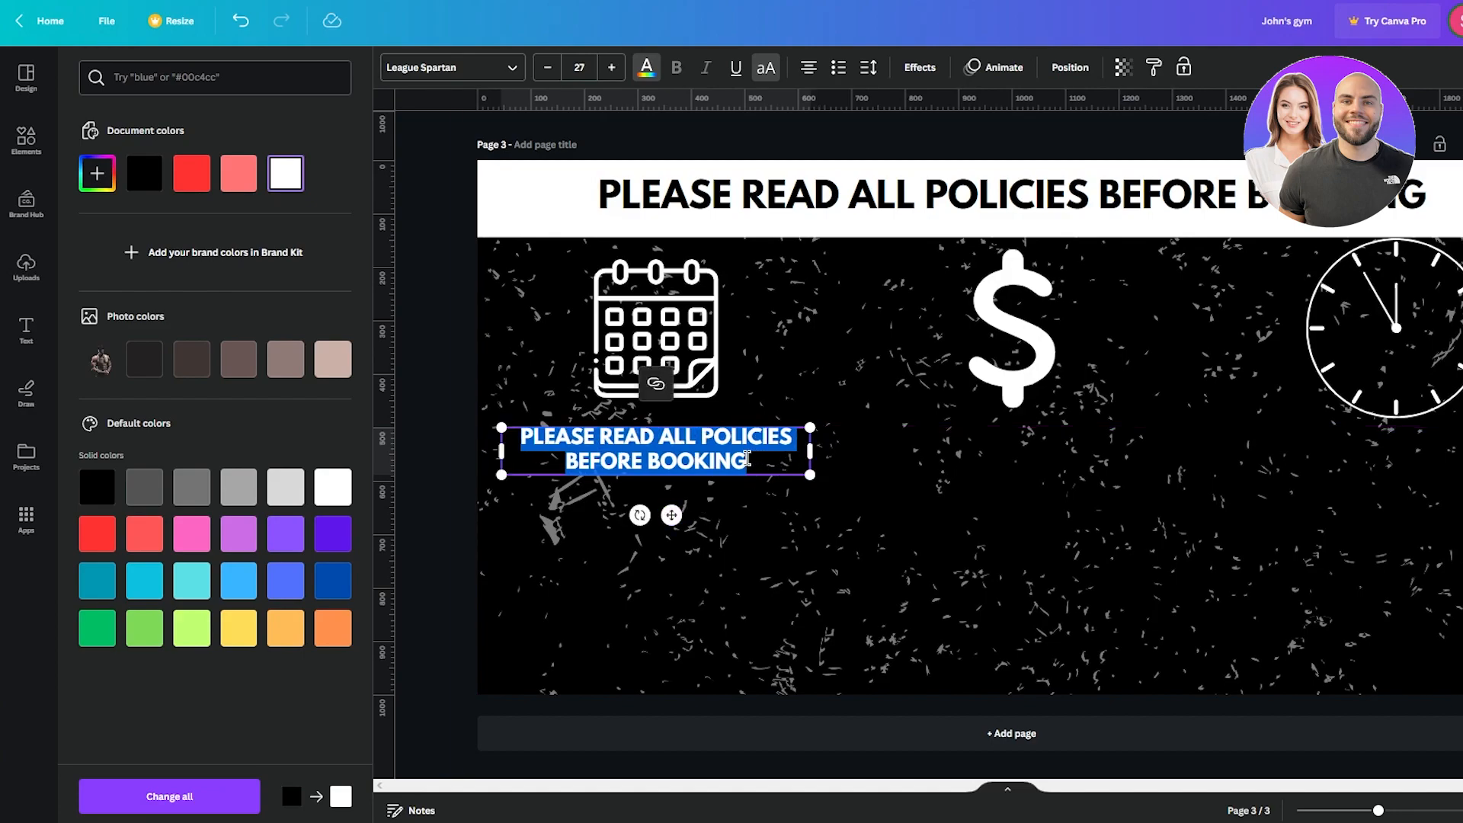
- Replace the text beneath the calendar with "APPOINTMENTS EARLIER THAN OPEN TIME WILL RESULT IN A $40 FEE"
type("APPOINTMENTS EARLIER THAN OPEN T")
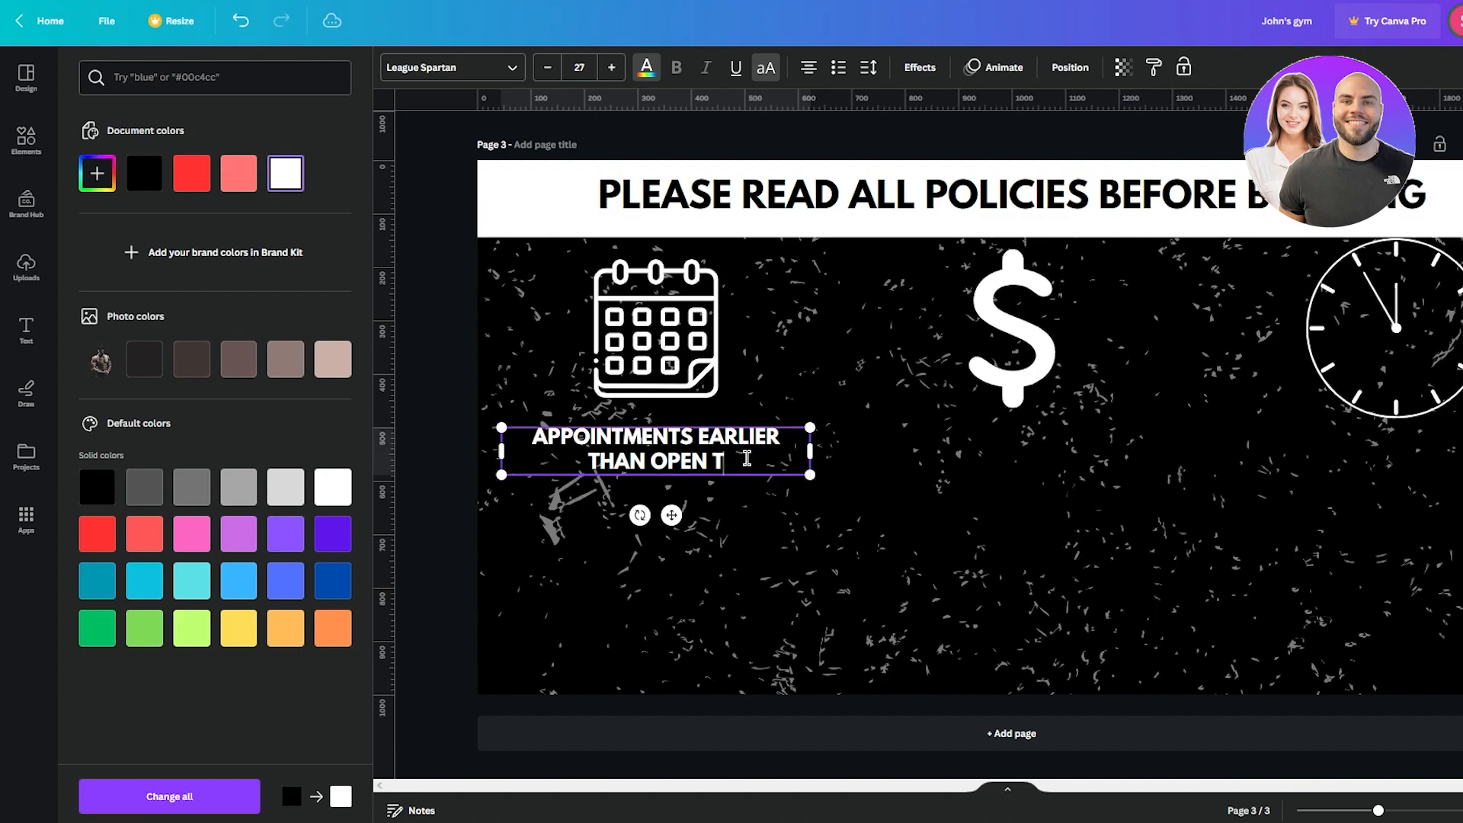
type("IME WIL")
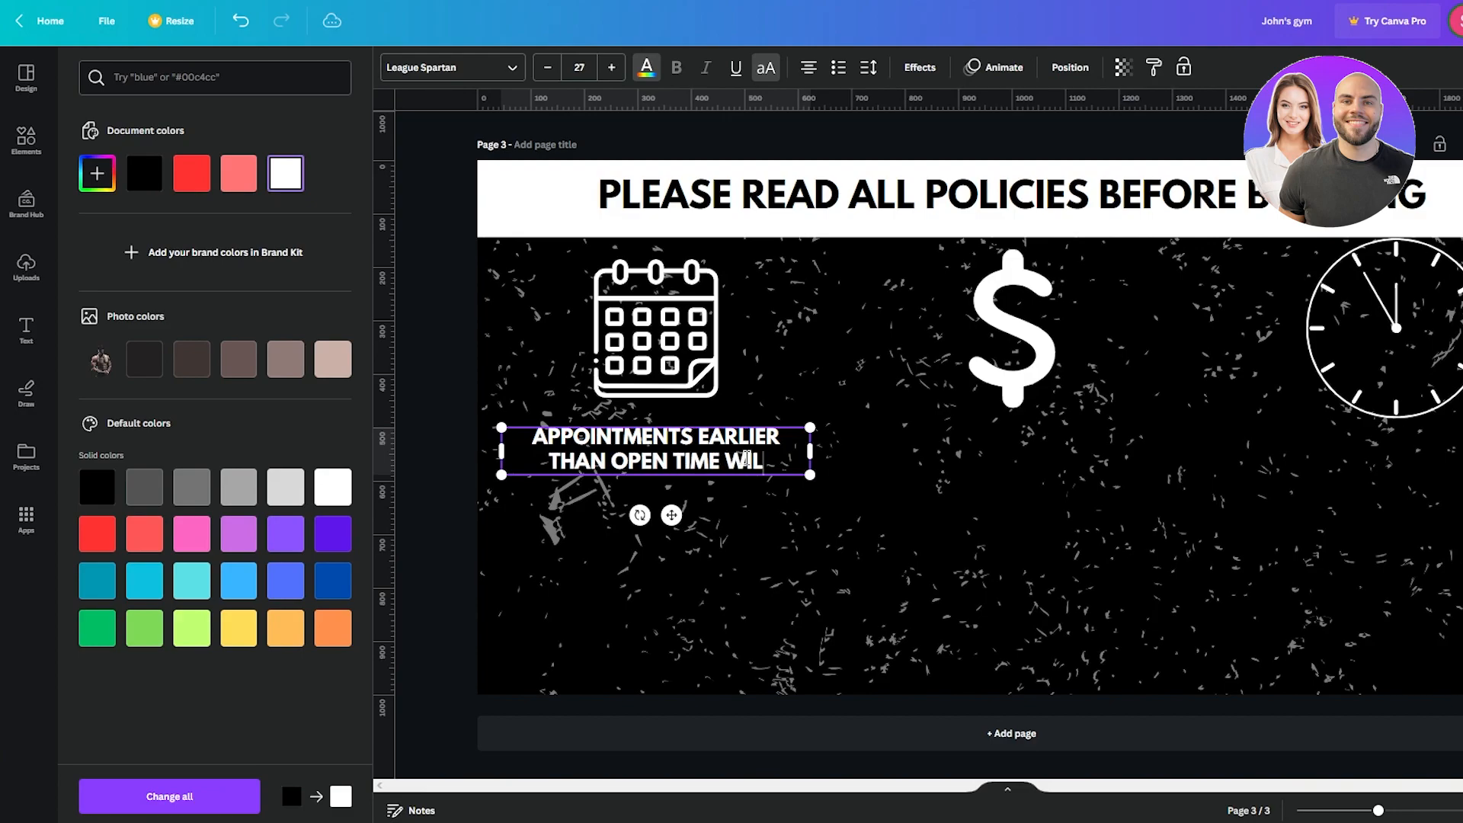
type("L RESULT")
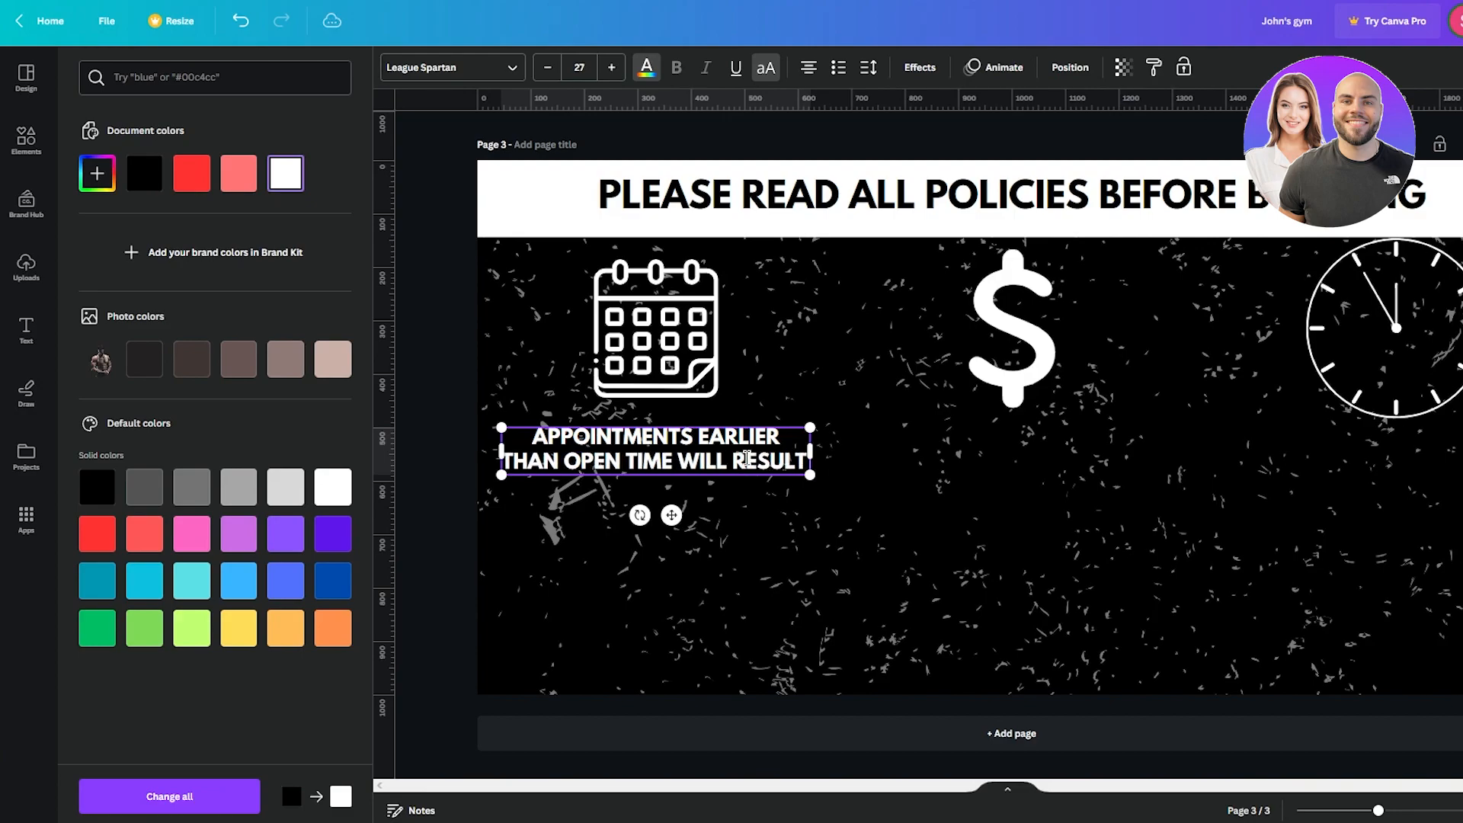
type(" IN A 40")
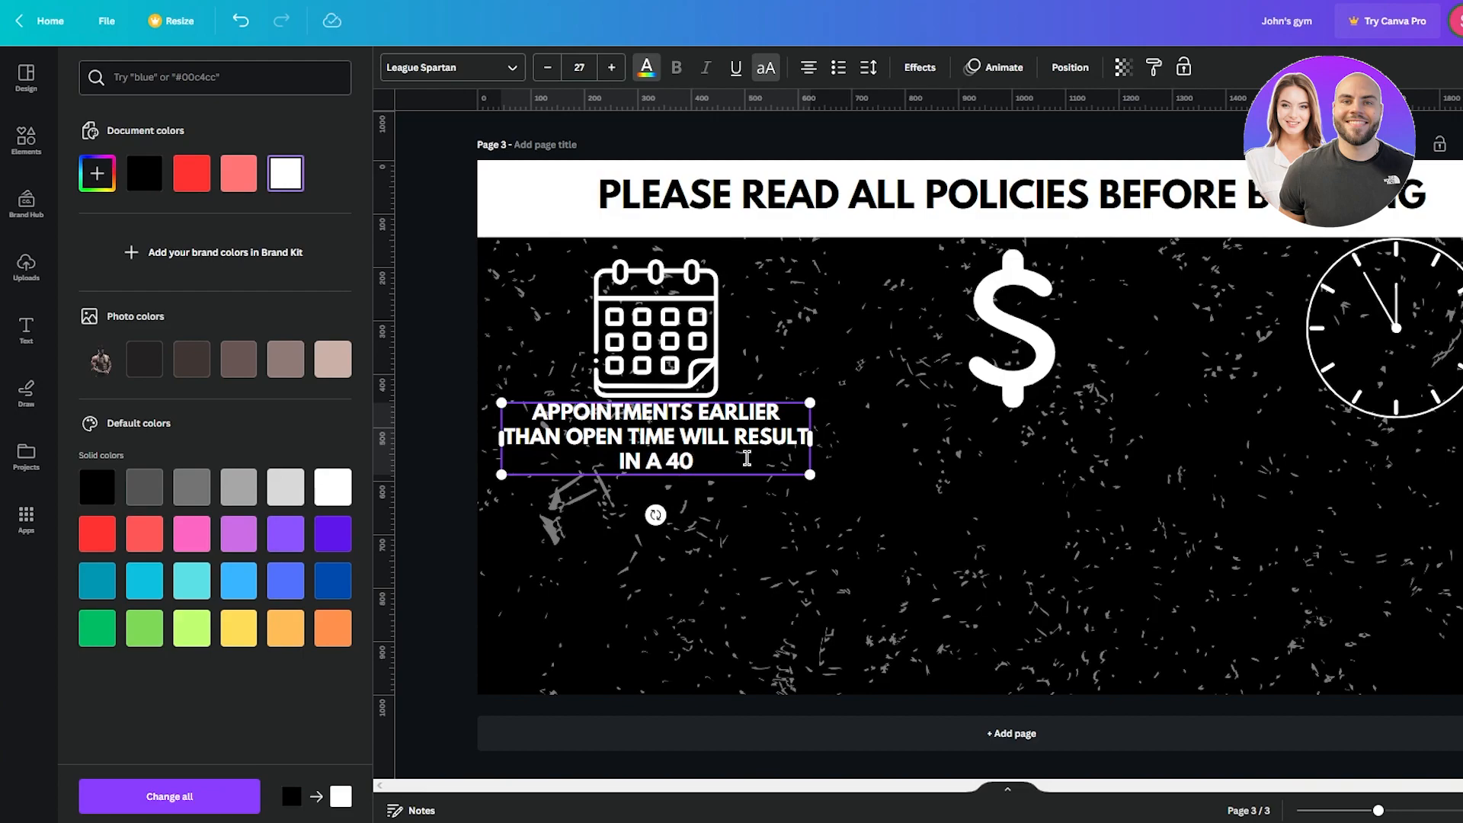
key("Left")
key("Left")
type("$")
key("Right")
key("Right")
type("FEE")
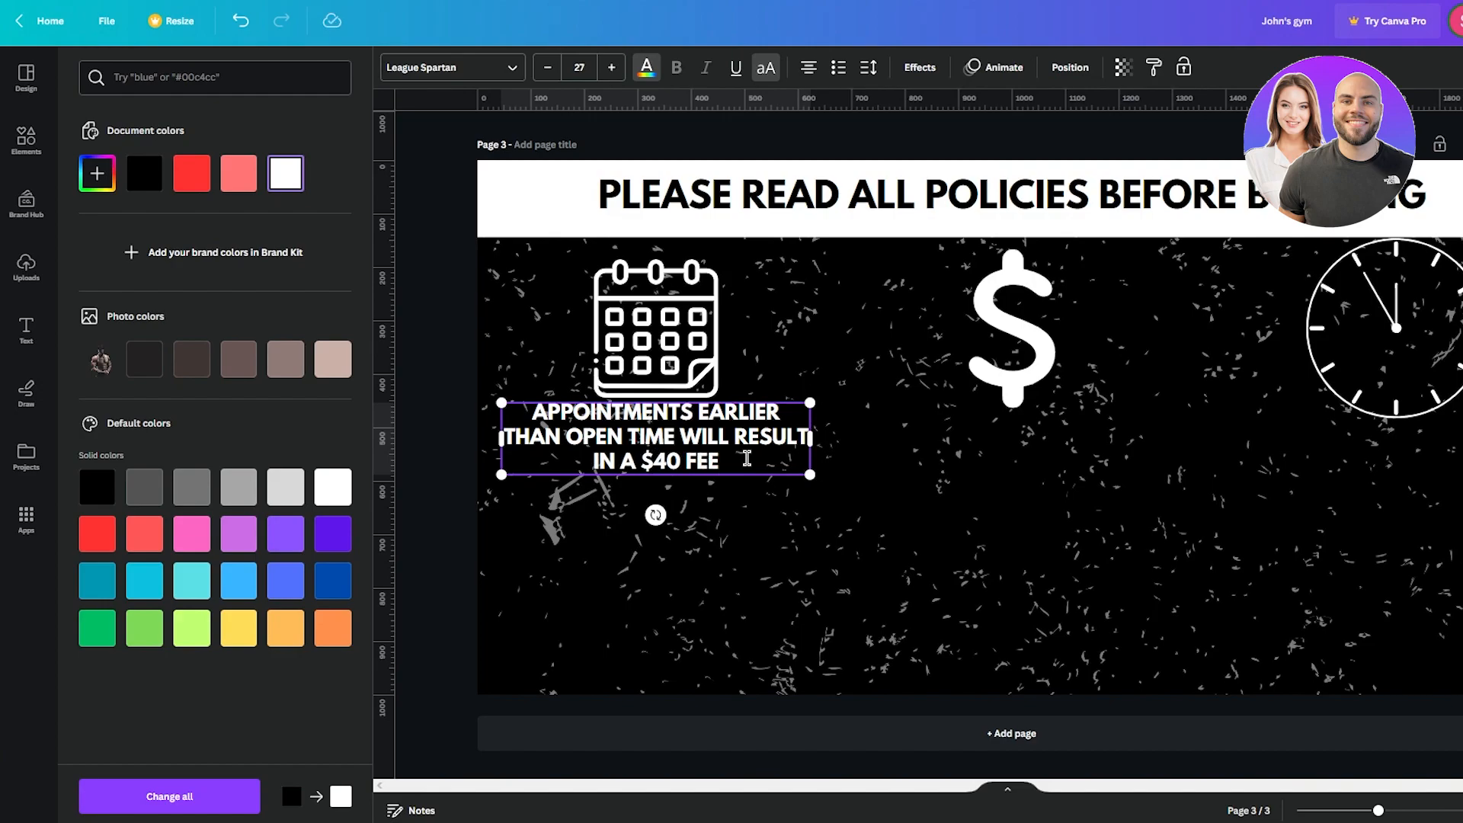
- Lower the calendar caption slightly and narrow its text box so the text wraps onto four lines
left_click(853, 415)
left_click_drag(743, 422, 745, 432)
left_click(460, 361)
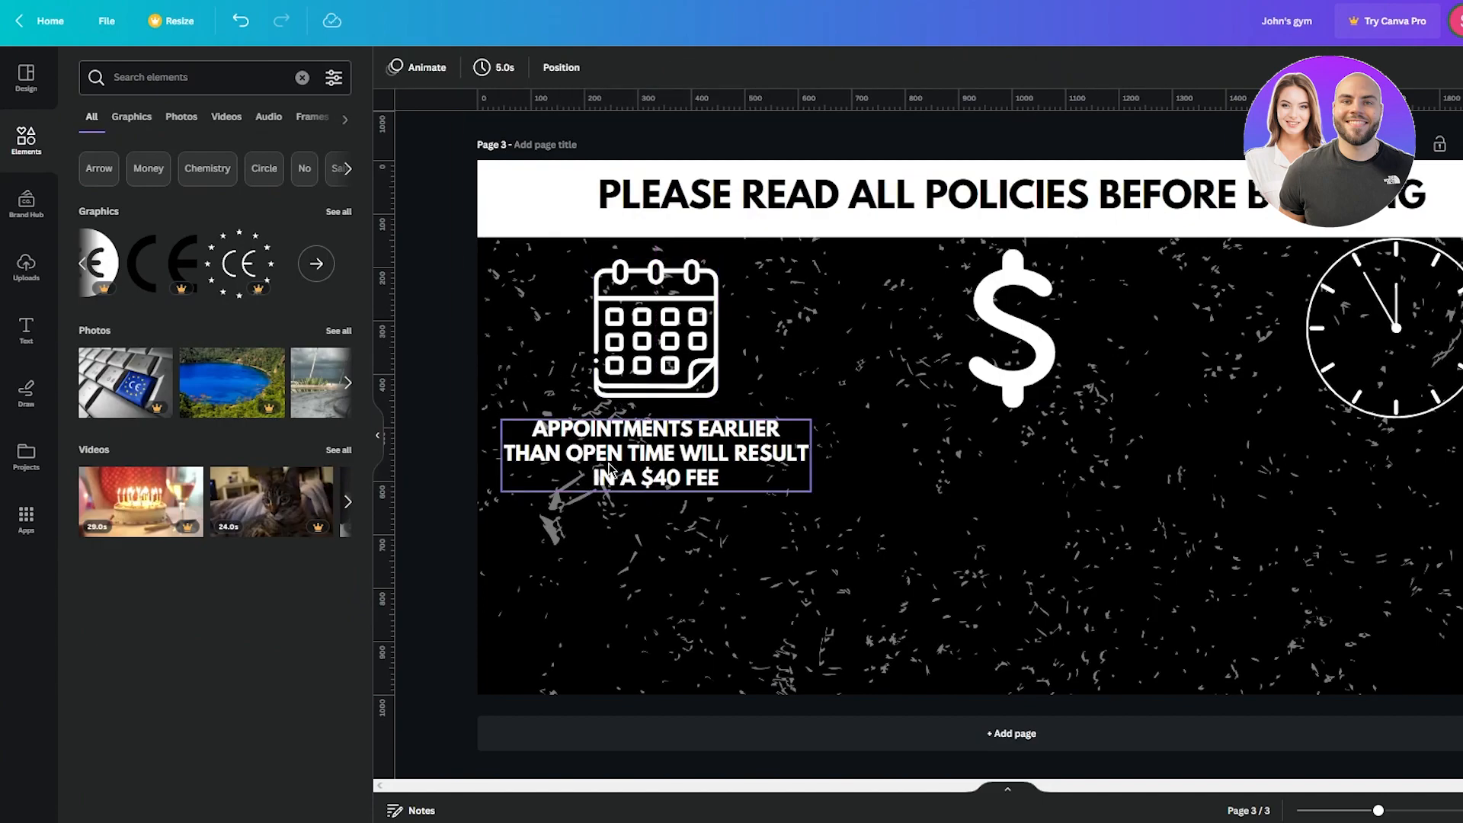
left_click(747, 456)
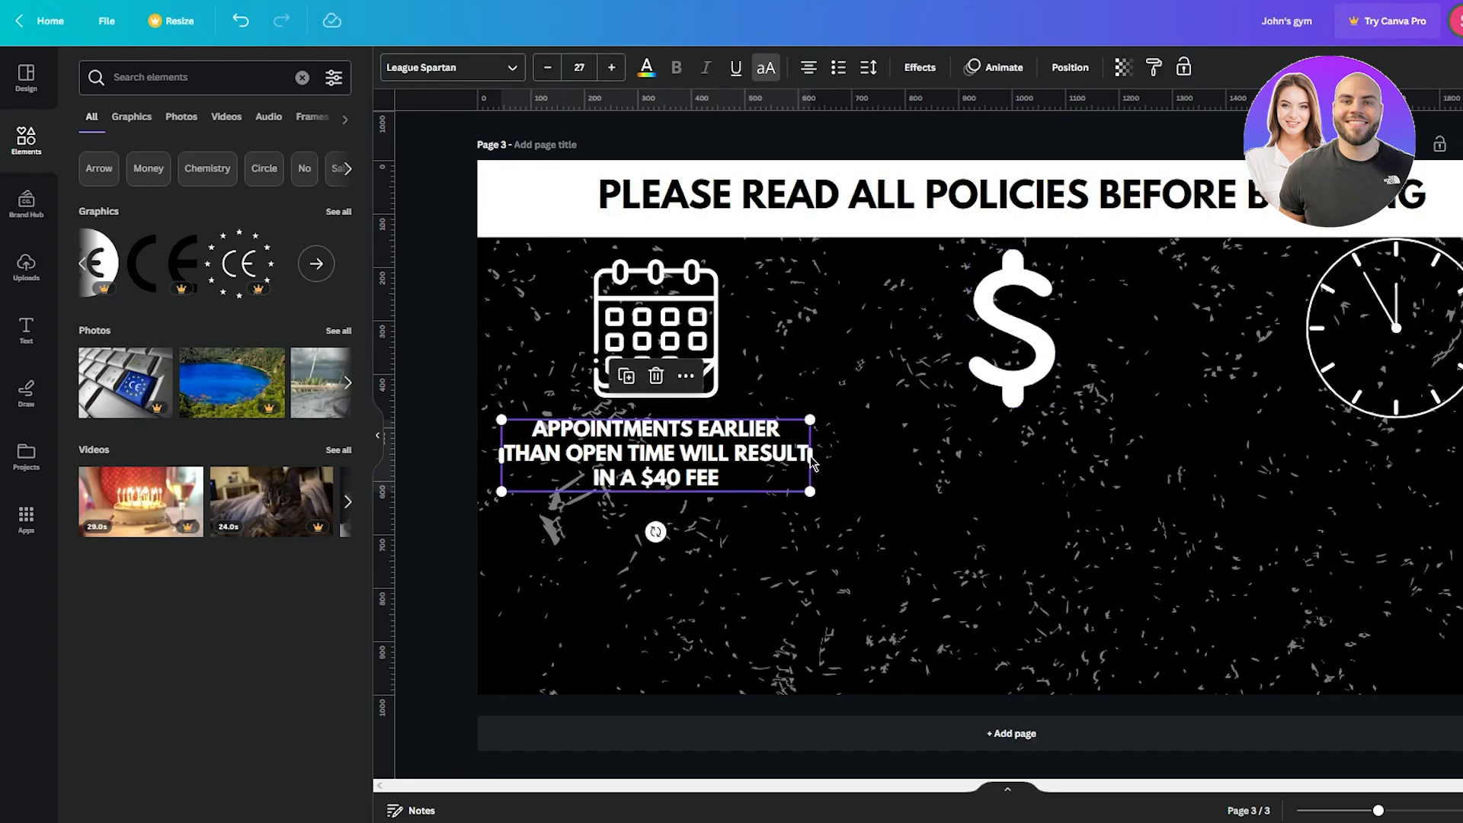
left_click_drag(814, 451, 694, 465)
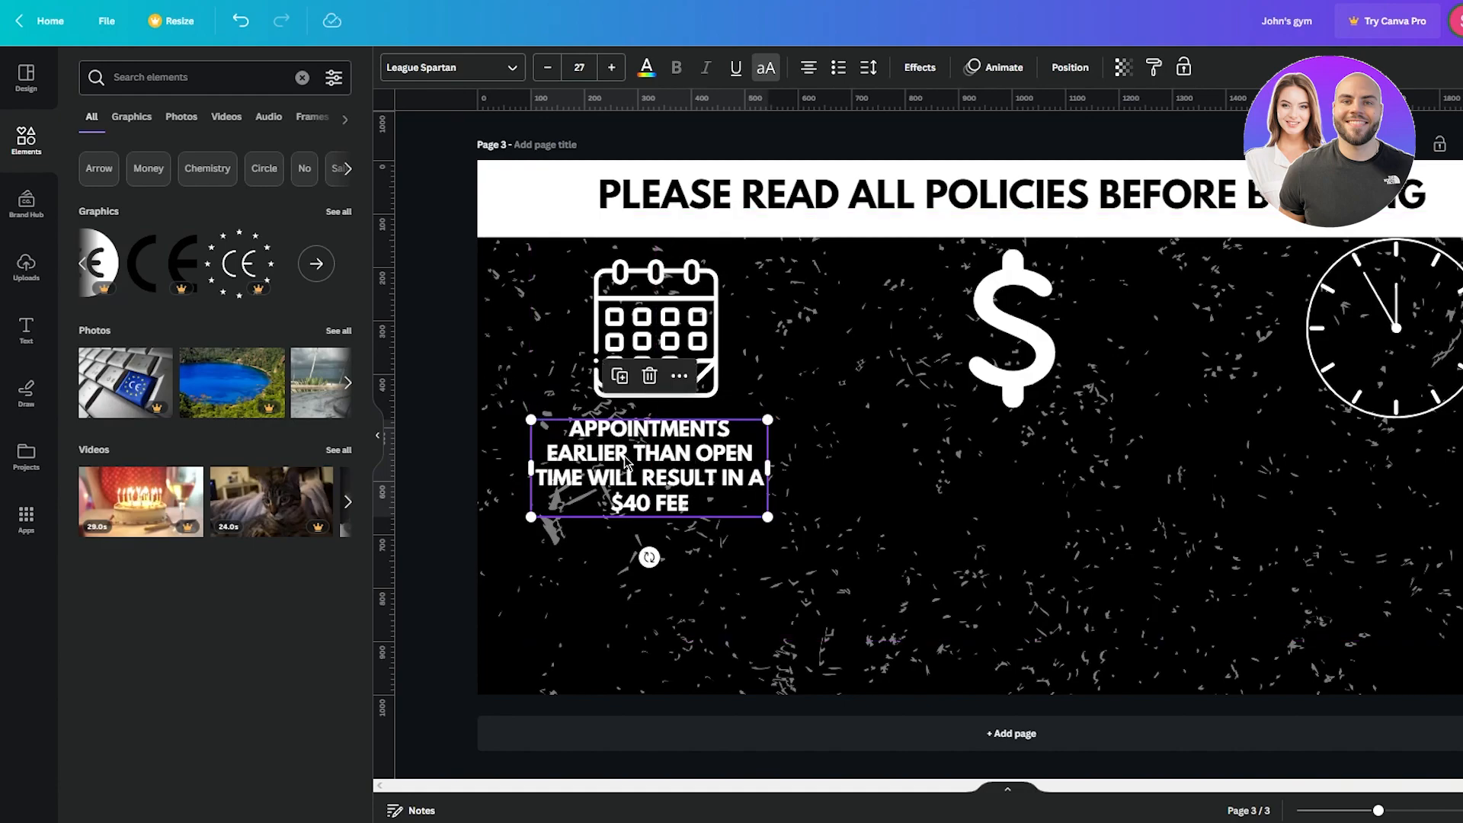
- Duplicate the calendar caption, place the copy beneath the dollar sign and select its text for editing
key("ctrl+d")
left_click_drag(690, 493, 1038, 477)
double_click(1044, 502)
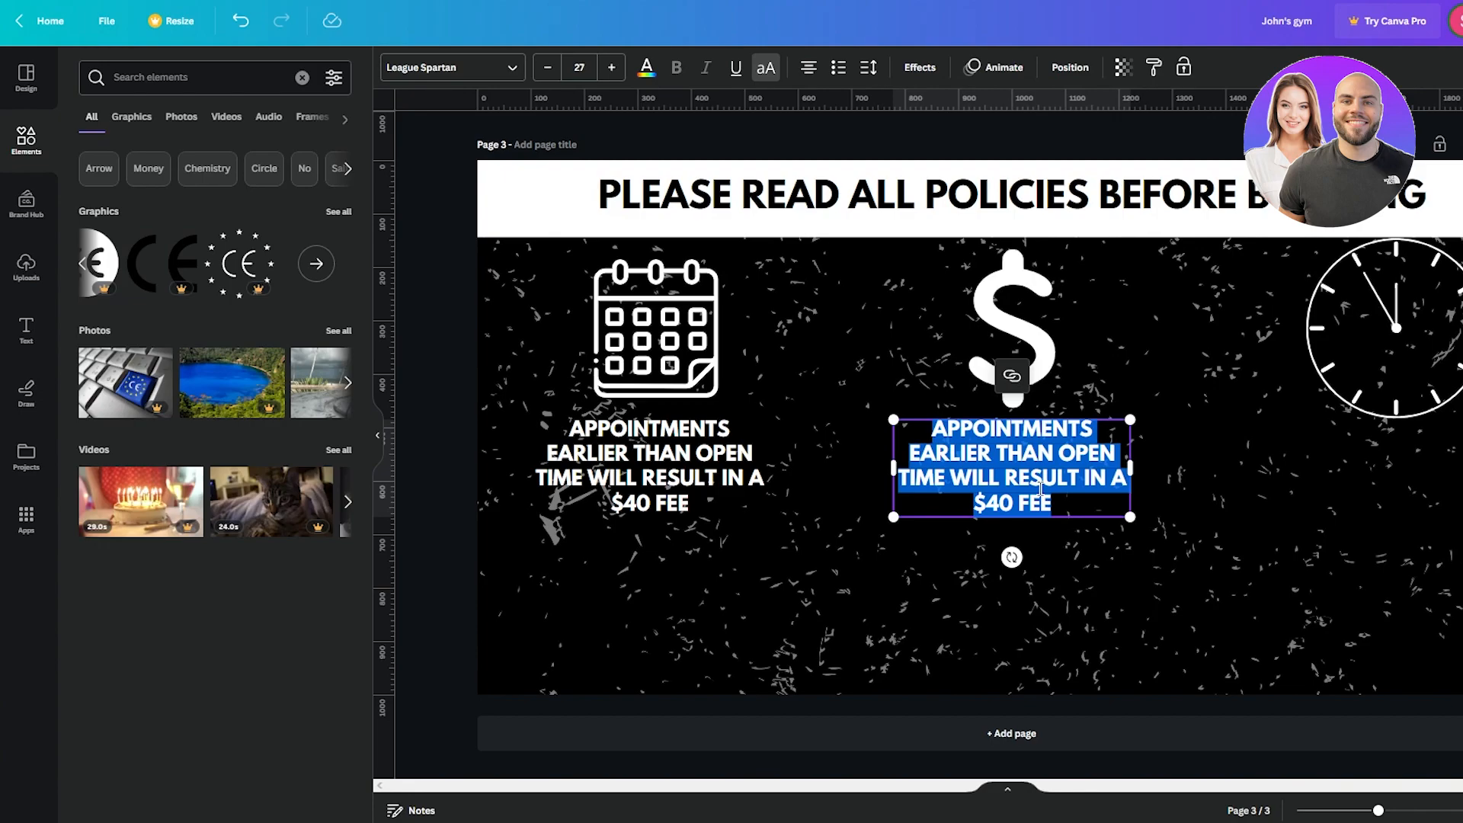
type("PAYM")
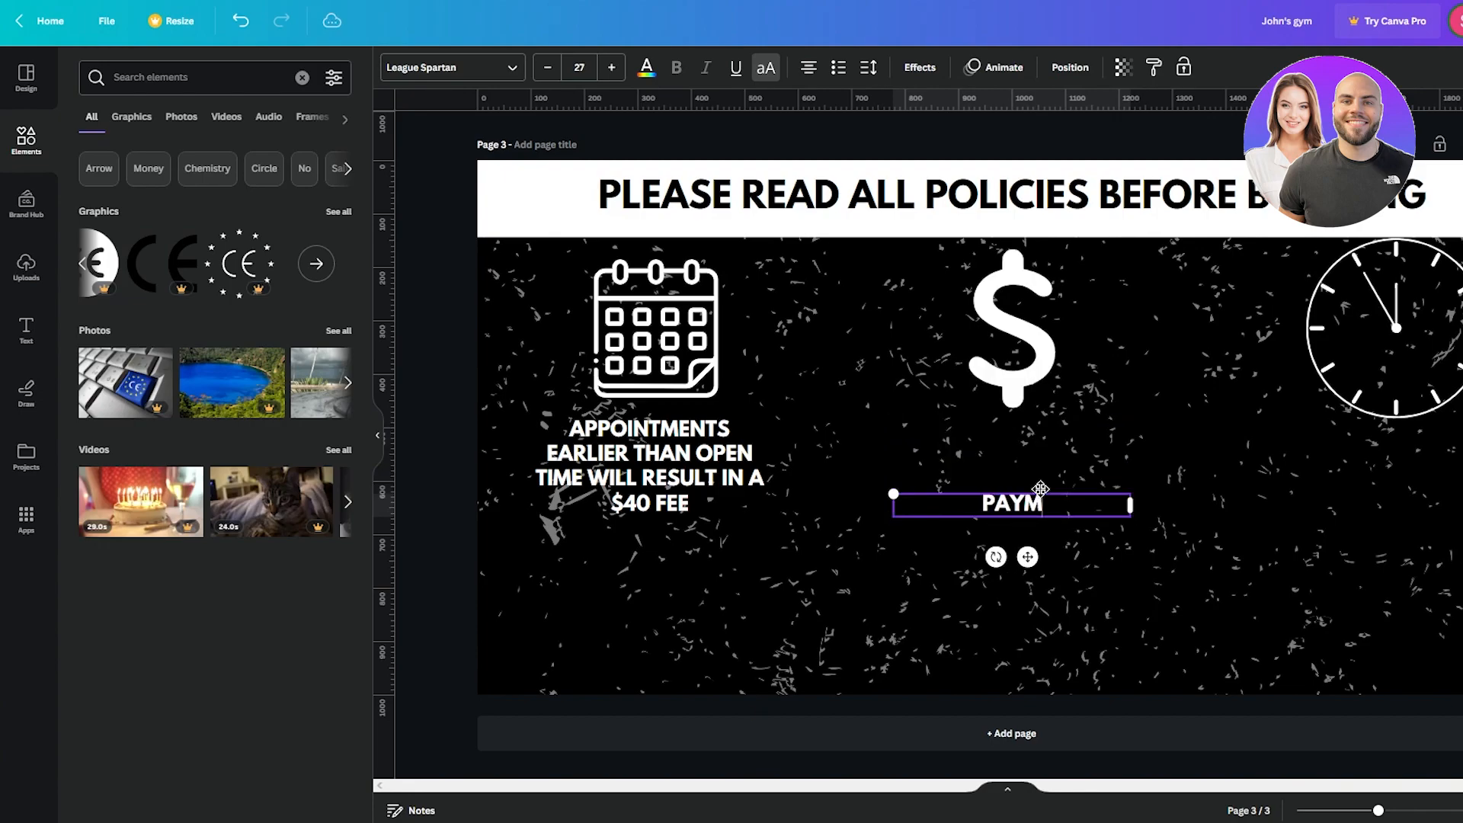
type("ENTS SHOULD BE ON TI")
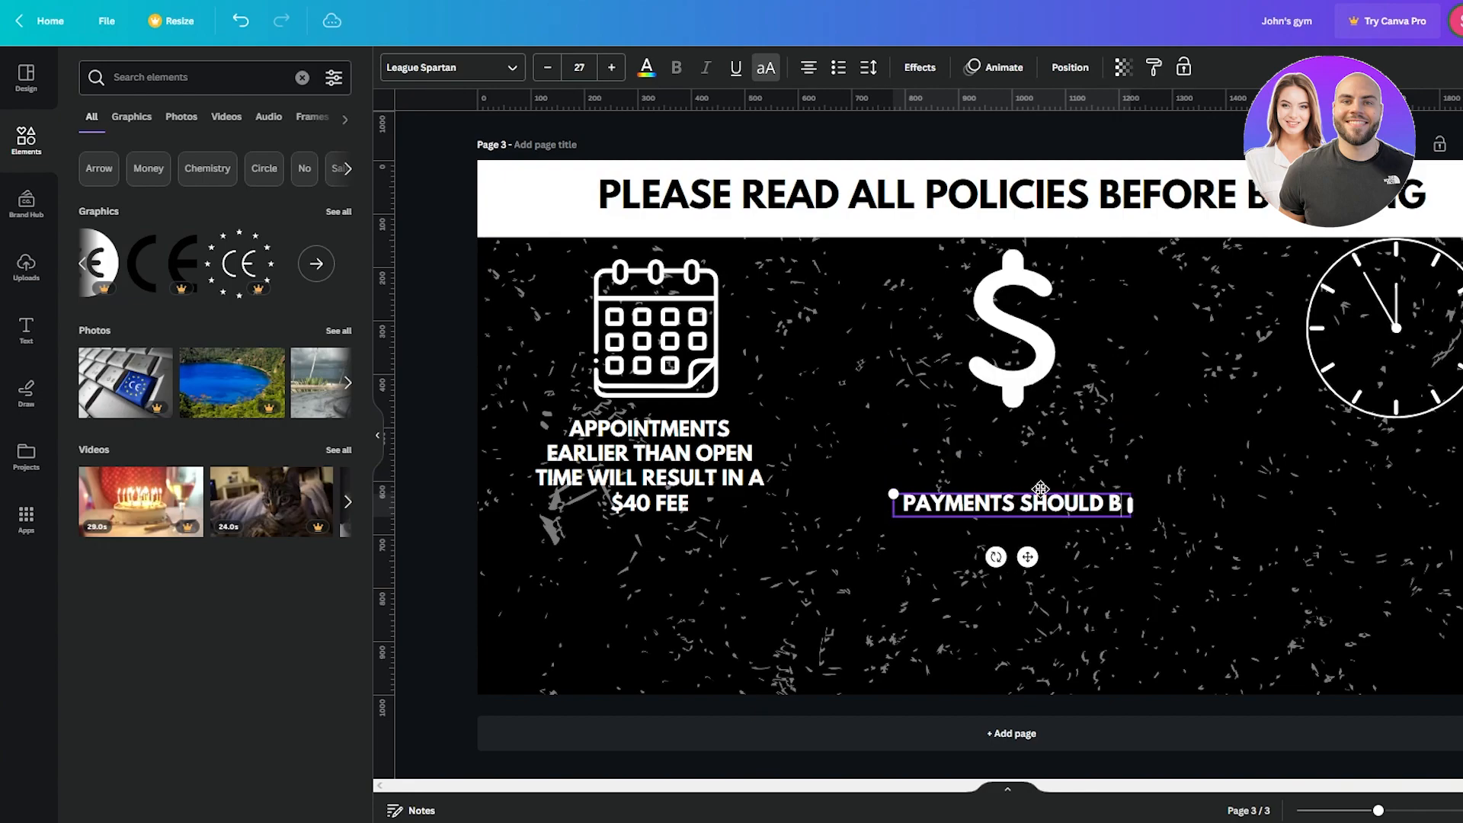
key("BackSpace")
key("BackSpace")
key("BackSpace")
key("BackSpace")
key("BackSpace")
key("BackSpace")
key("BackSpace")
key("BackSpace")
key("BackSpace")
key("BackSpace")
key("BackSpace")
key("BackSpace")
key("BackSpace")
key("BackSpace")
key("BackSpace")
key("BackSpace")
key("BackSpace")
key("BackSpace")
key("BackSpace")
key("BackSpace")
- Enter "NO REFUNDS" as the dollar sign's caption and move it up closer to the icon
type("NO REFUNDS")
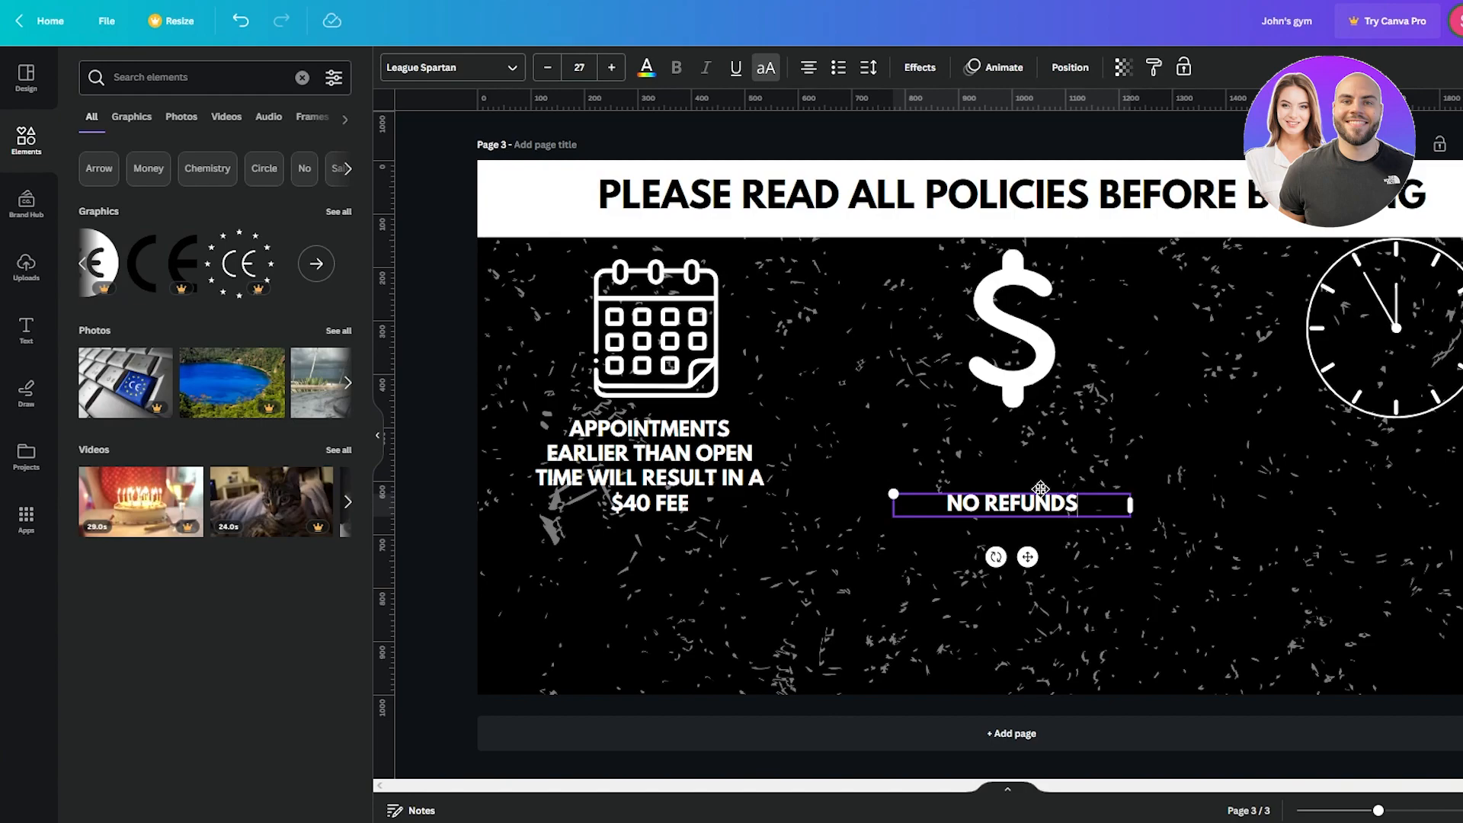
left_click(1049, 514)
left_click(1021, 504)
left_click_drag(1027, 557, 1032, 506)
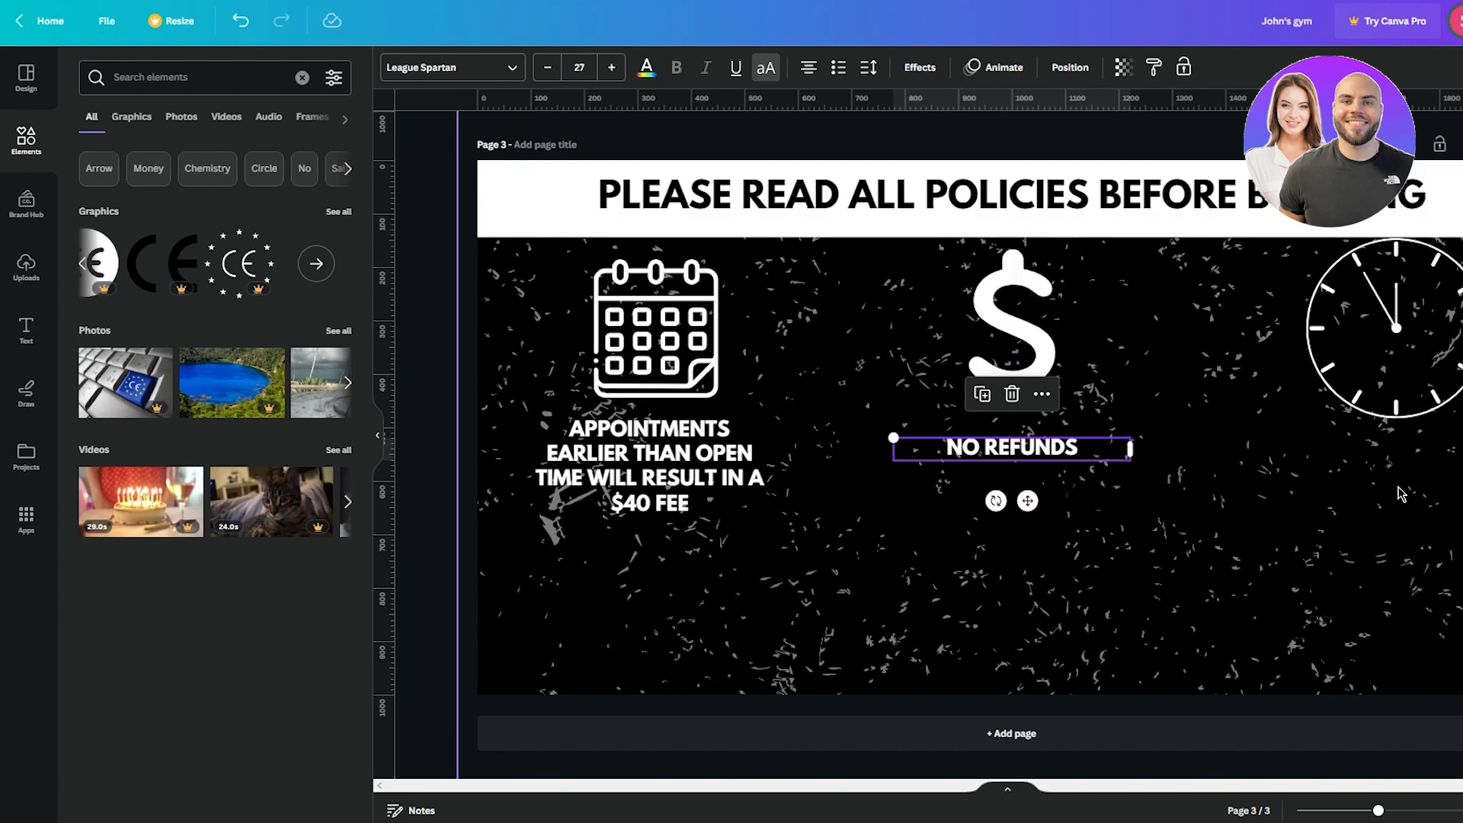
- Duplicate the "NO REFUNDS" caption beneath the clock icon and replace its text with "PLEAASE BE ON TIME"
key("ctrl+d")
left_click_drag(1048, 513, 1343, 493)
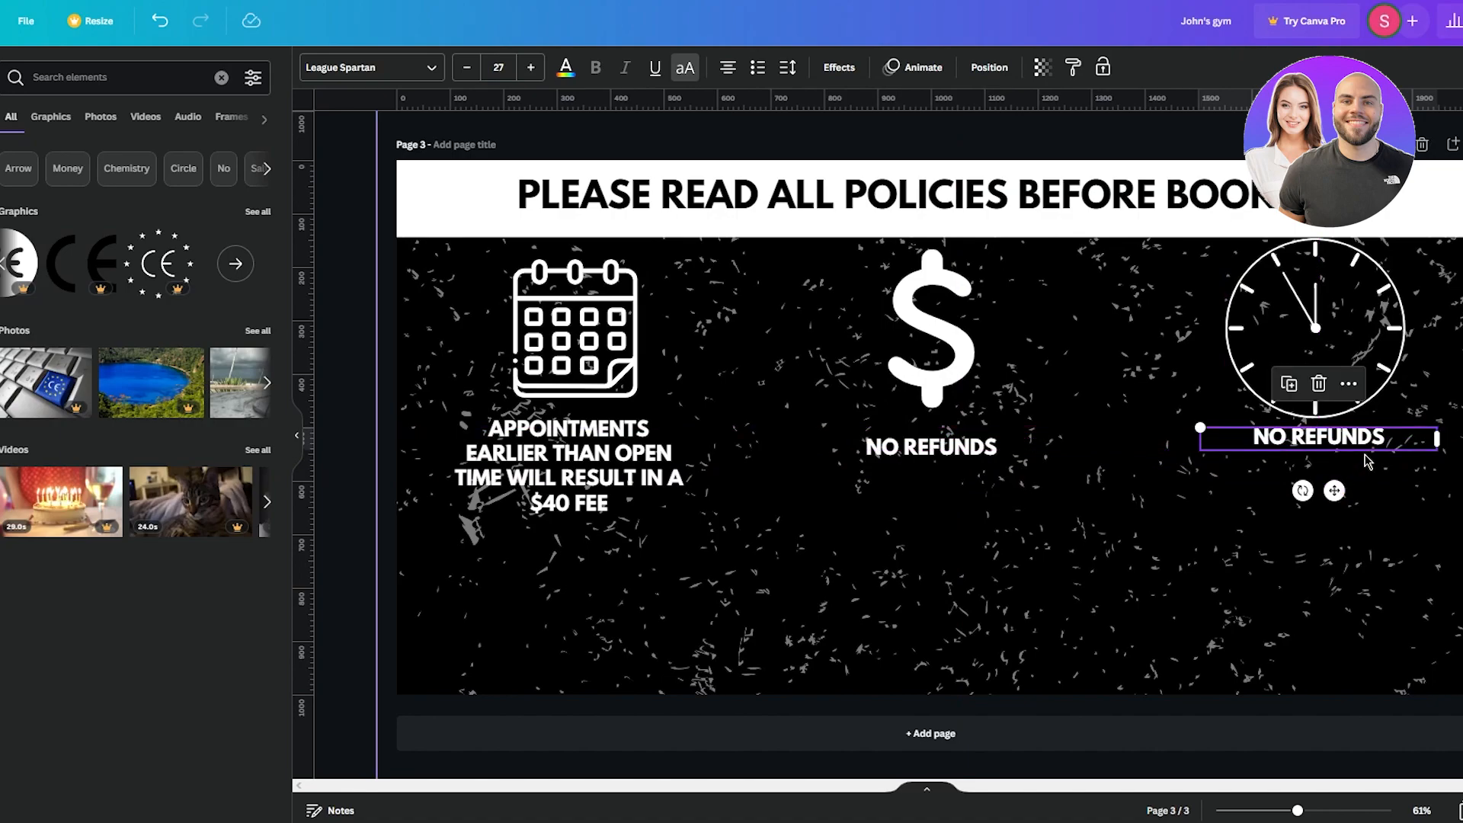
double_click(1387, 442)
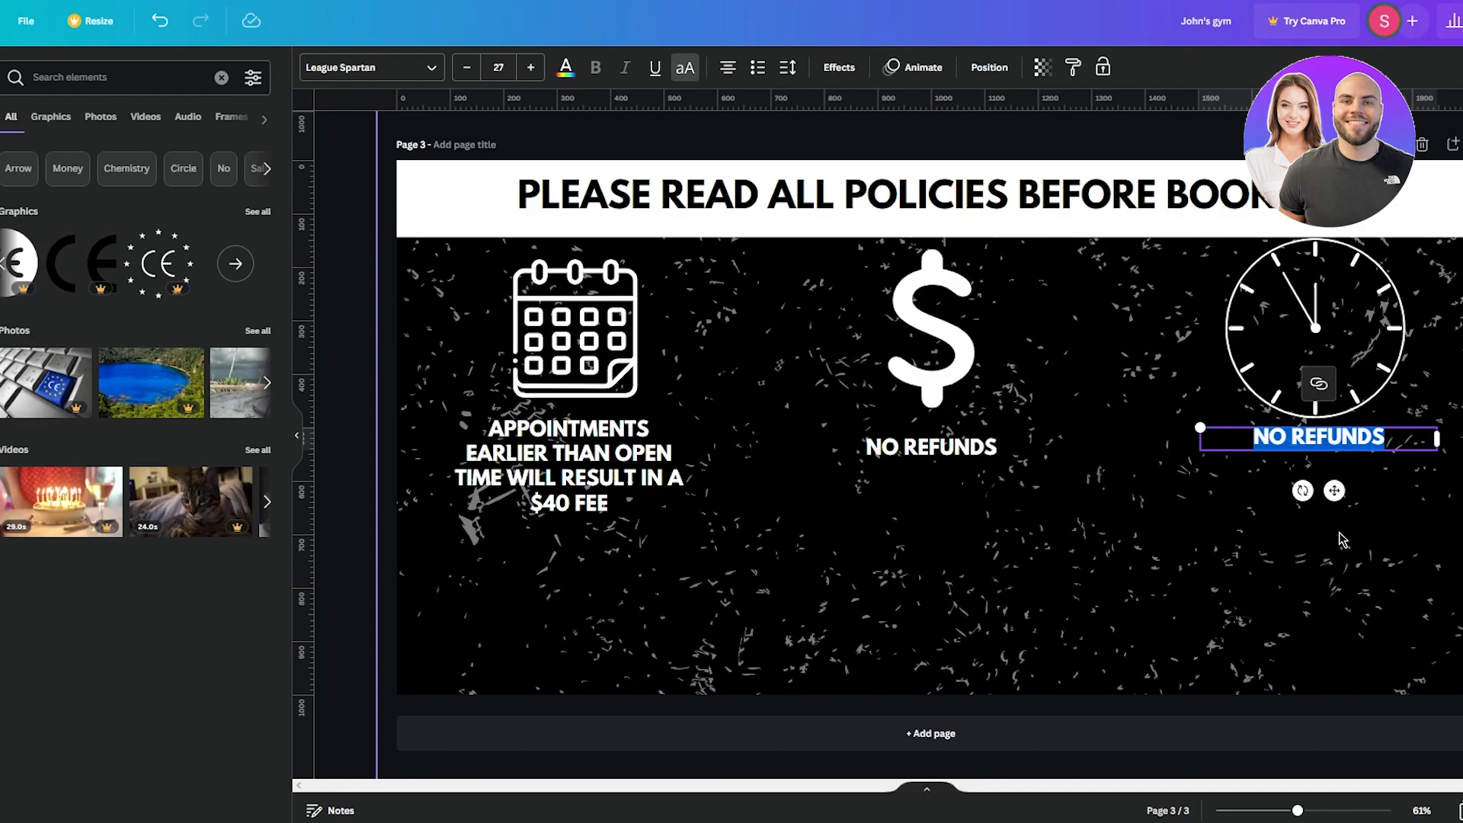
type("PLE")
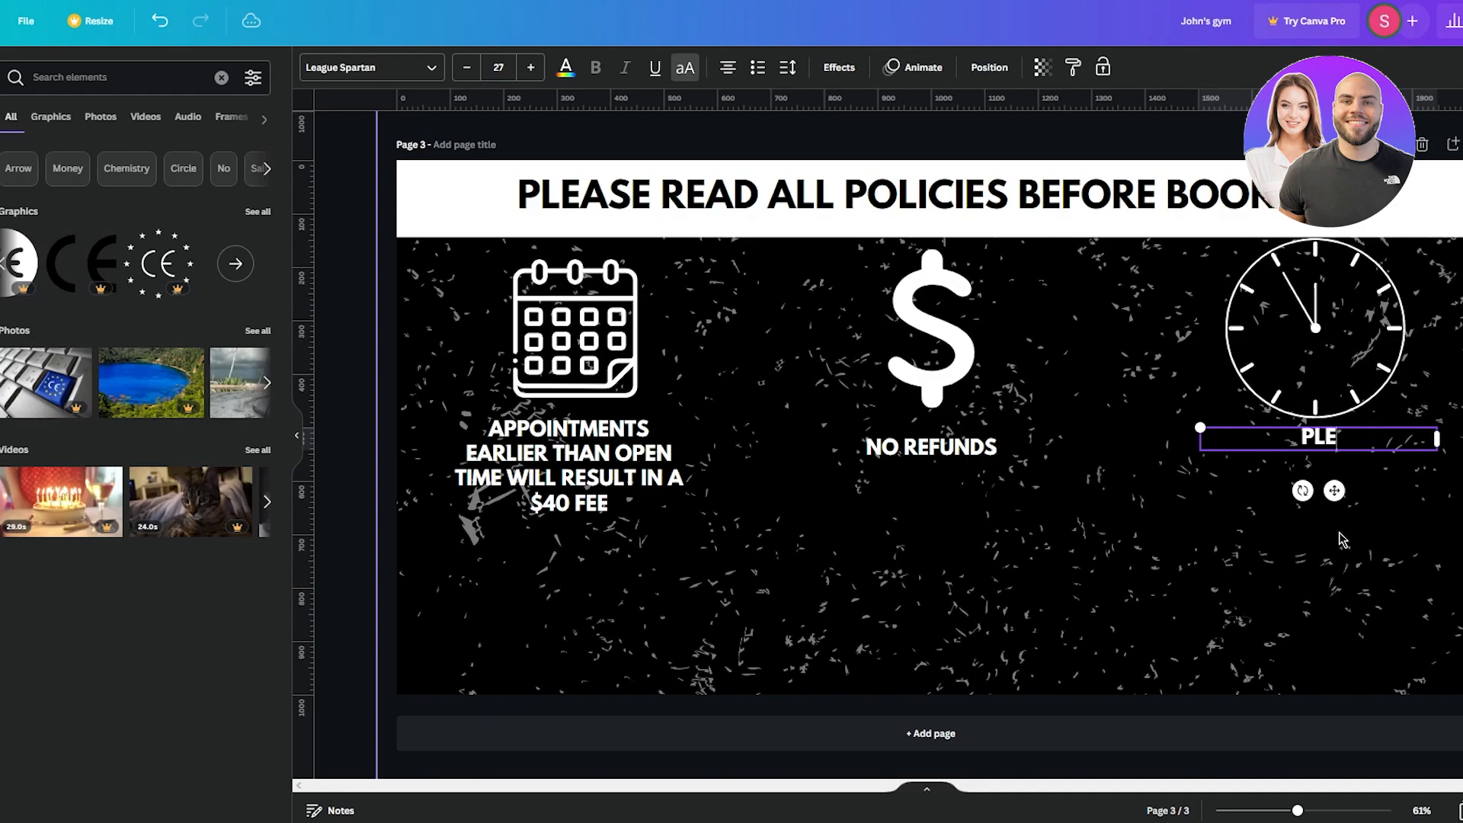
type("AASE BE O")
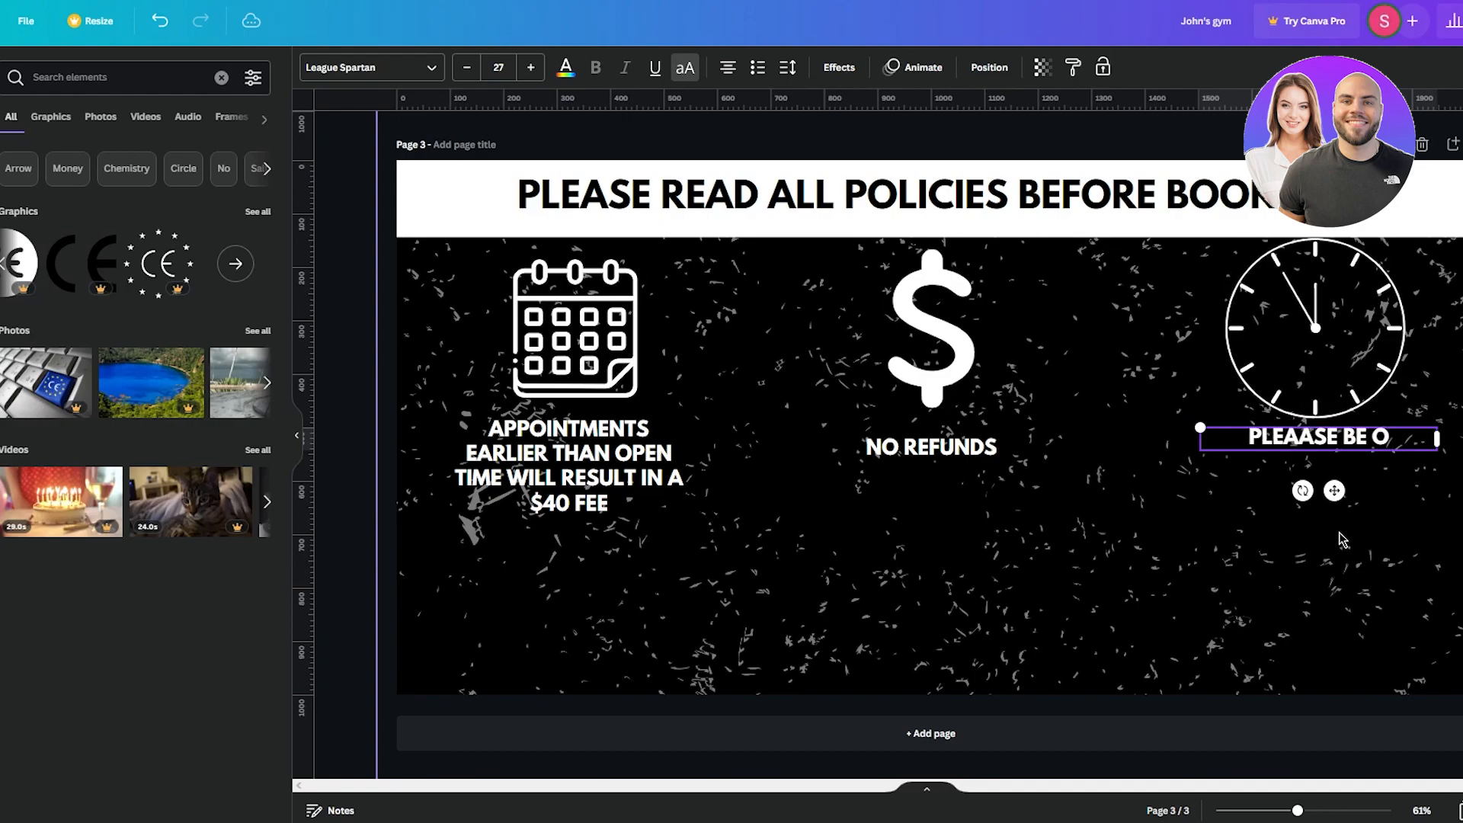
type("N TIME")
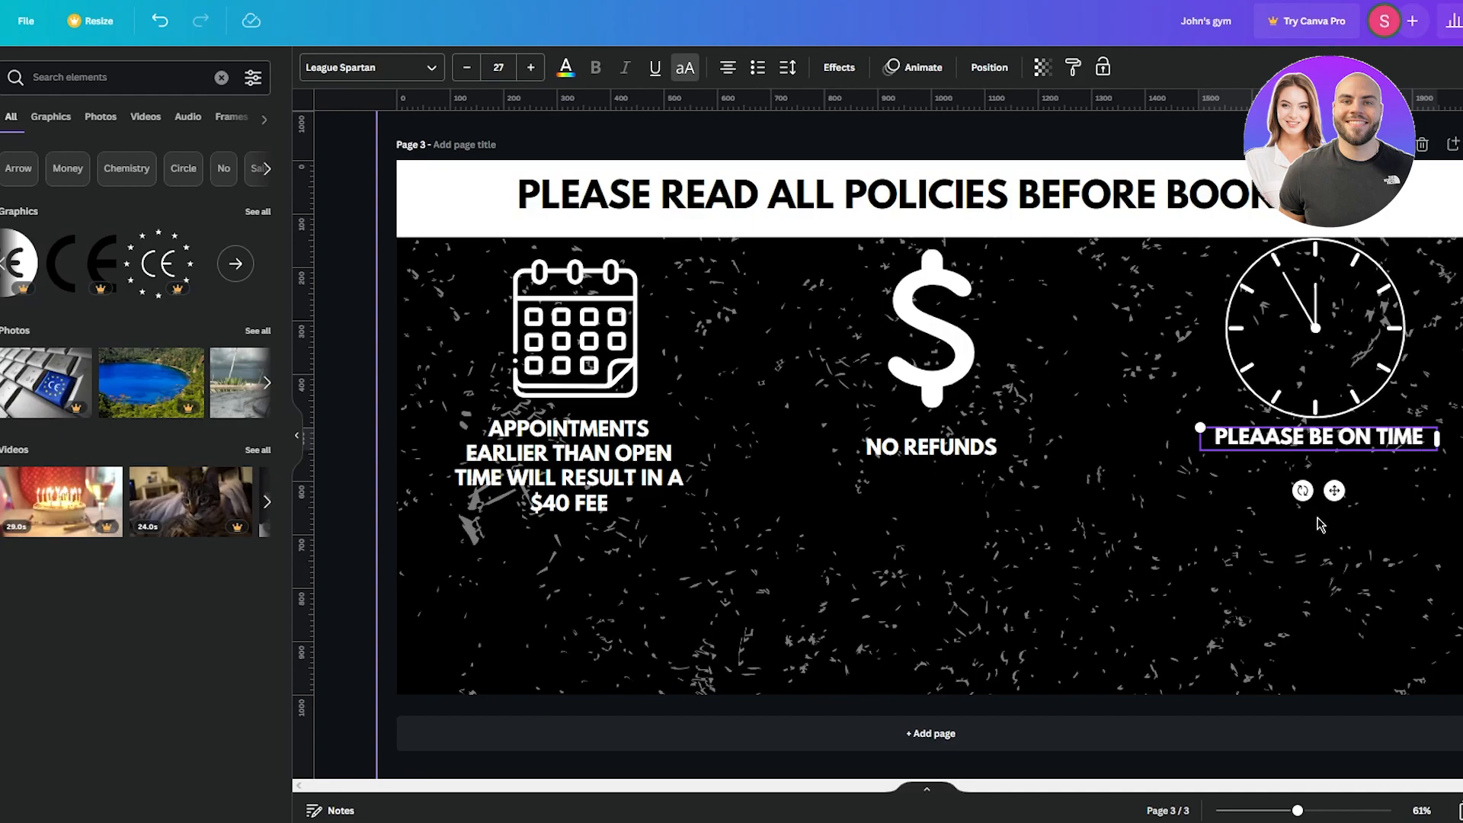
- Correct the spelling of the clock icon's caption so it reads "PLEASE BE ON TIME"
left_click(1282, 442)
key("BackSpace")
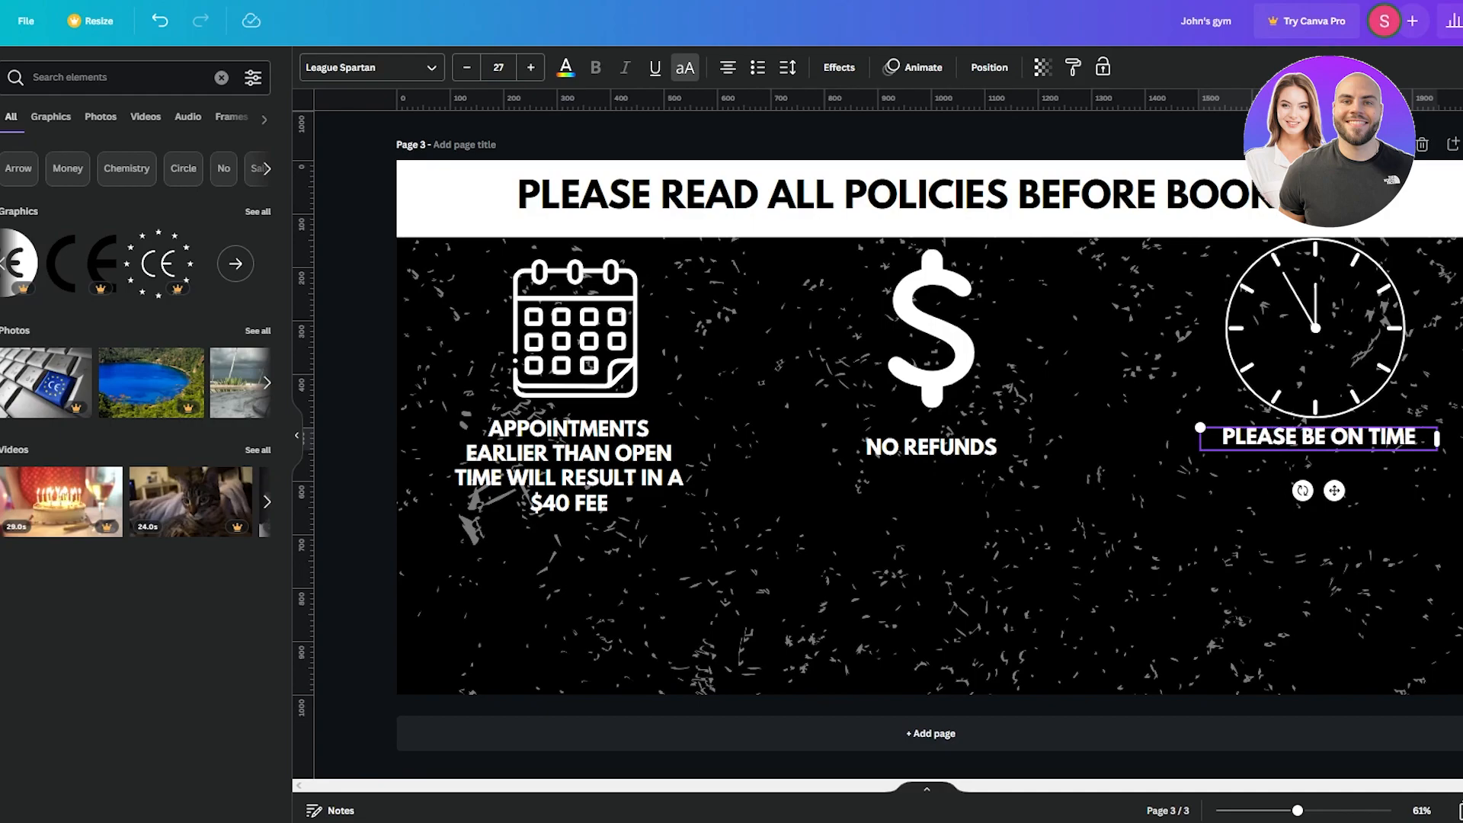
left_click(1461, 450)
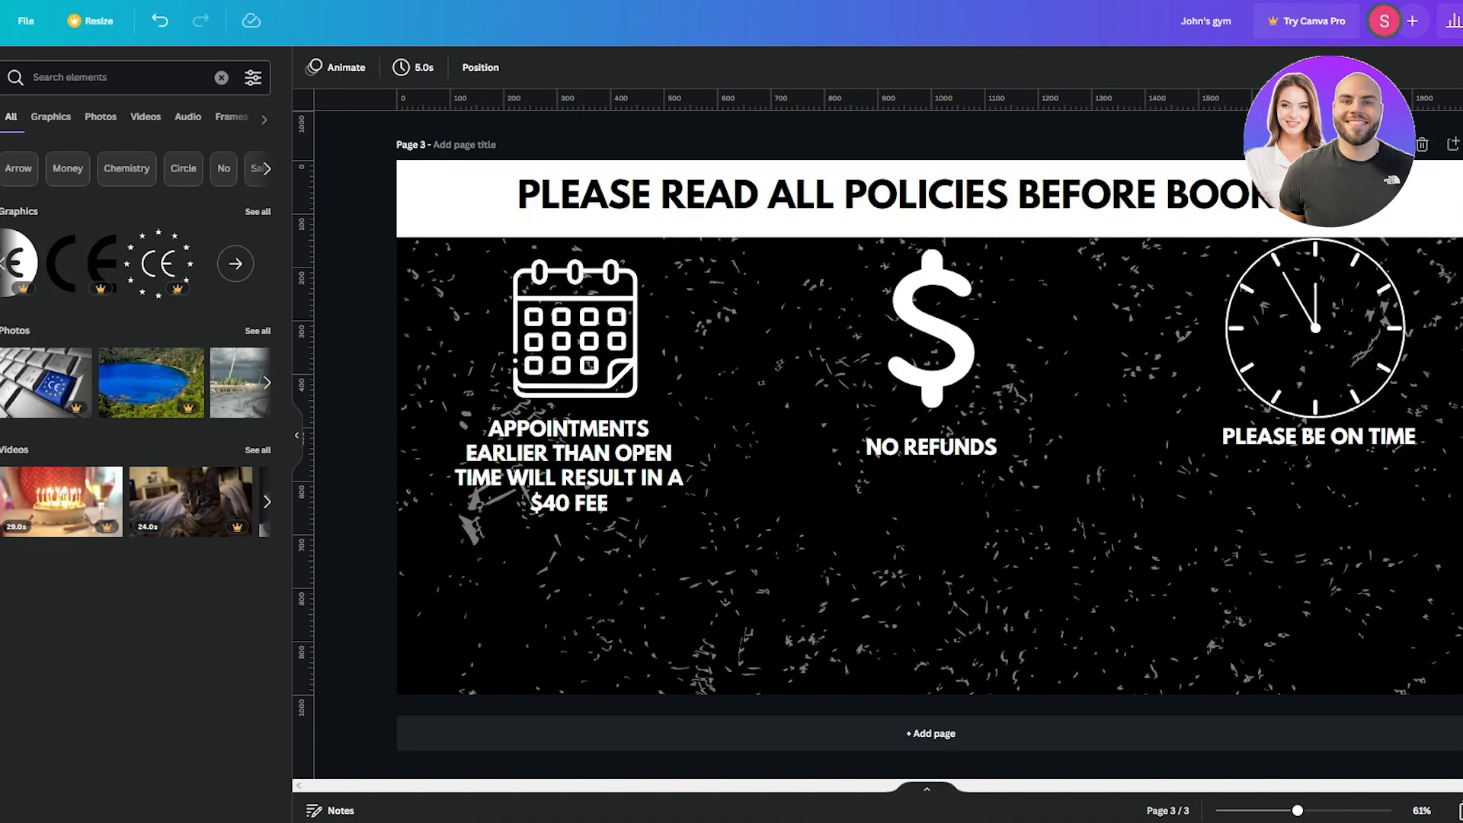
- Duplicate the calendar caption, place the copy near the centre of the page's lower edge and widen its text box on both sides
left_click(653, 458)
key("ctrl+d")
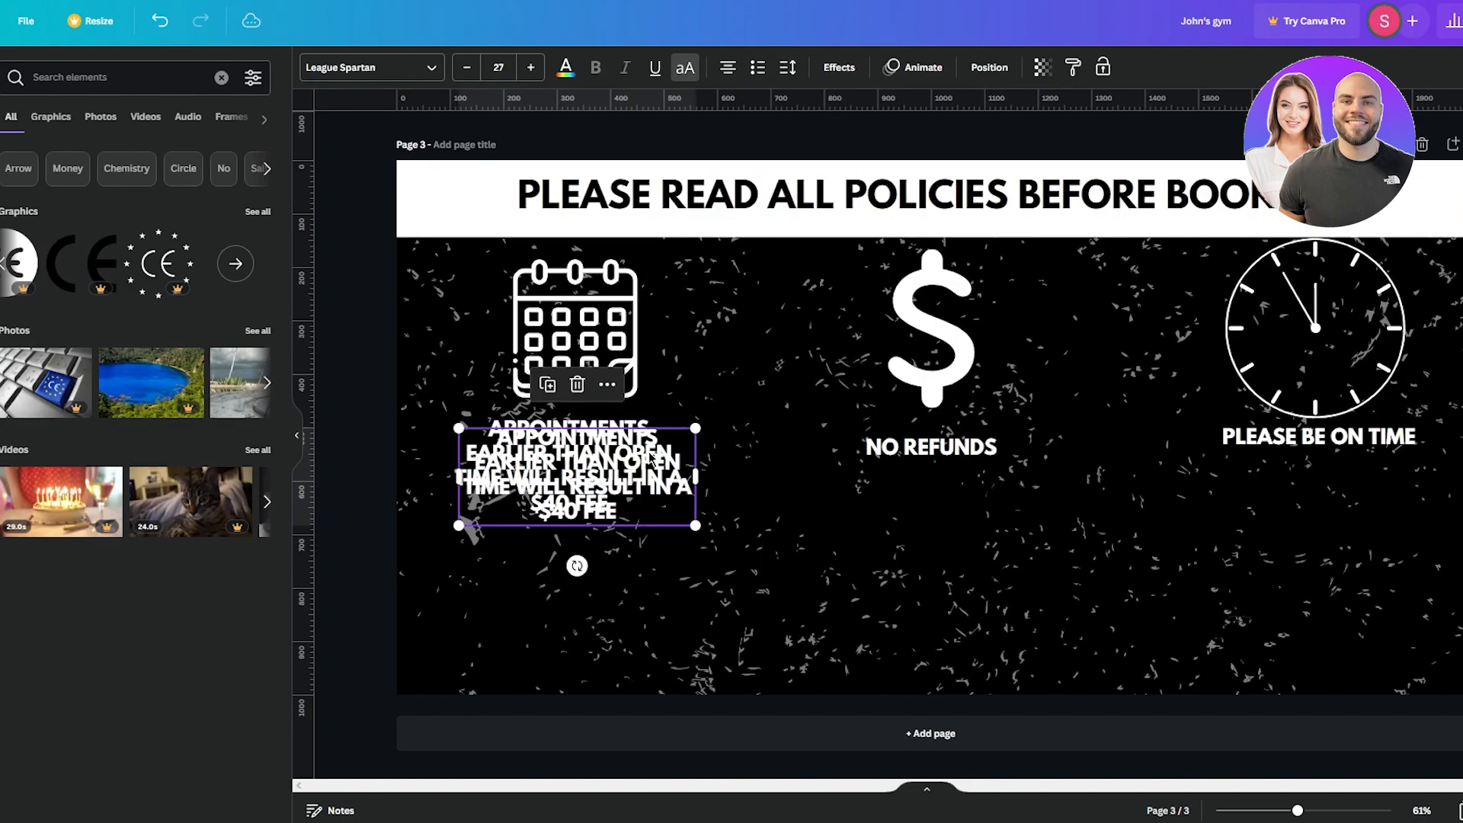
left_click_drag(602, 474, 947, 611)
left_click(836, 616)
left_click(834, 616)
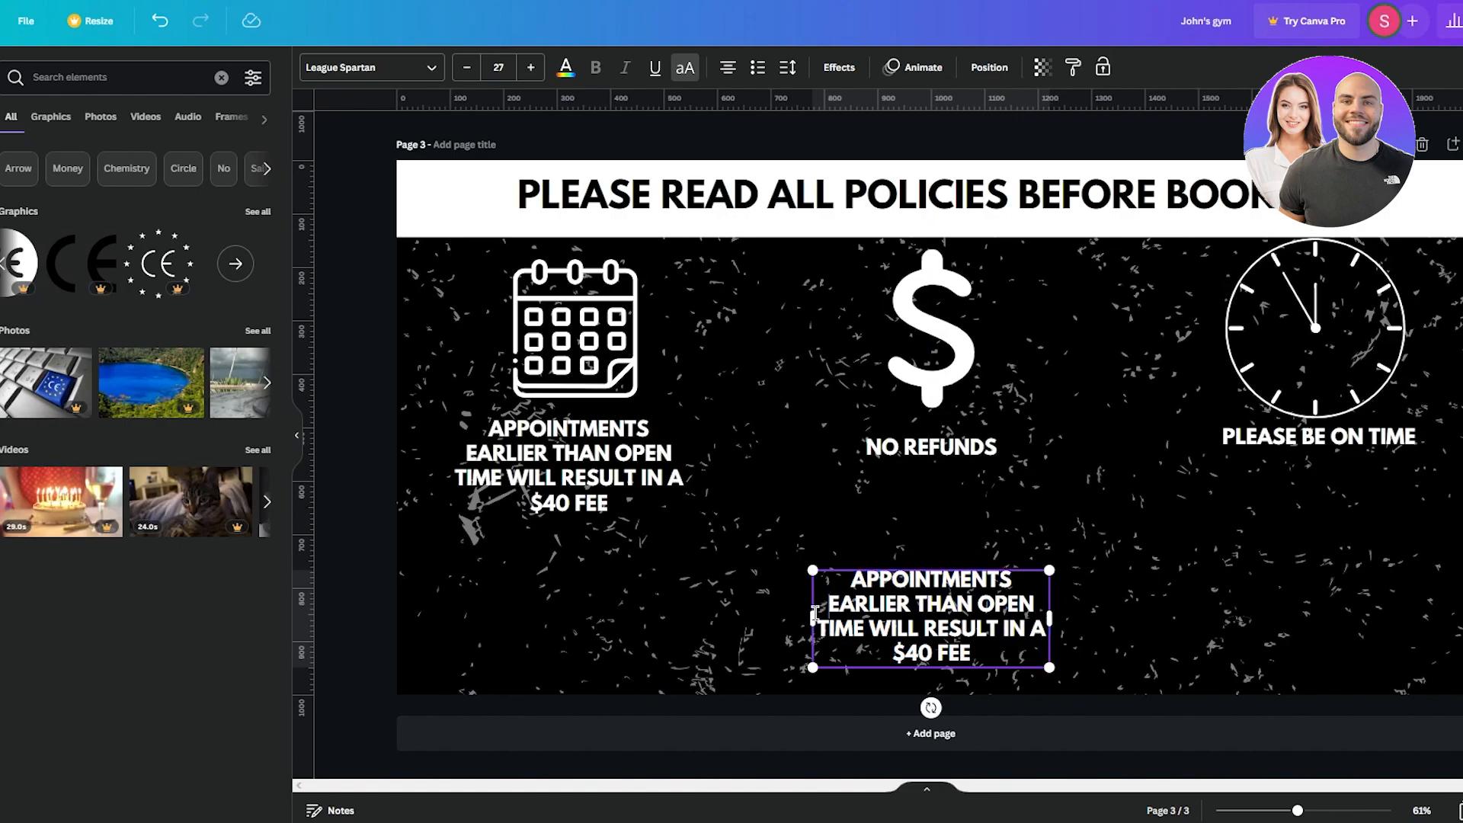
left_click_drag(811, 613, 535, 630)
left_click_drag(1051, 643, 1323, 653)
left_click_drag(532, 655, 564, 656)
left_click_drag(853, 670, 1317, 659)
- Replace the widened caption's text with "BEFORE EVERY SESSION WE WILL CHECK YOUR BODY HEART RATE AND BMI." and move it up slightly
type("BEFORE EVER")
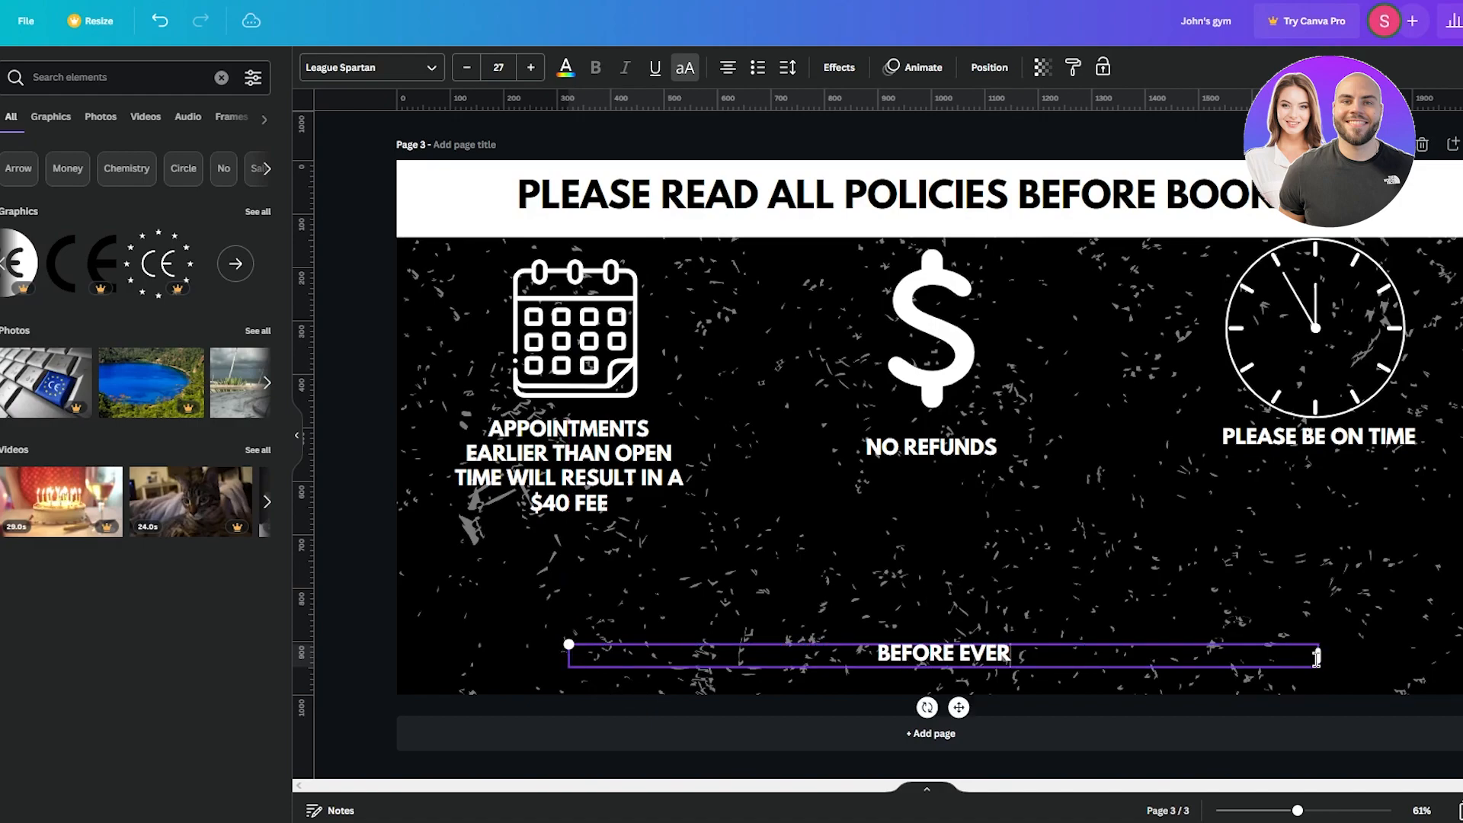
type("Y SESSION WE WILL CHECK Y")
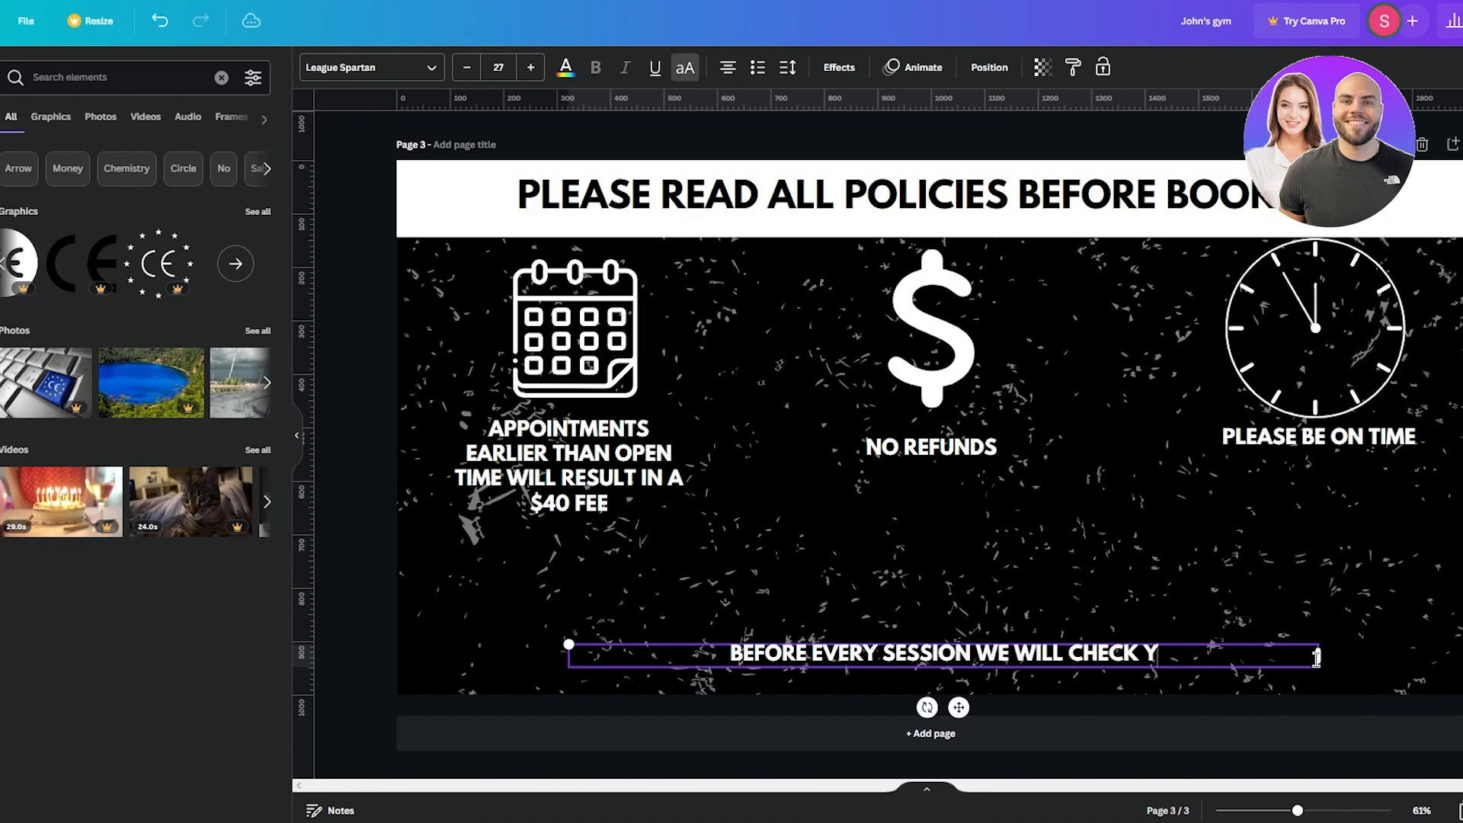
type("OUR BODY H")
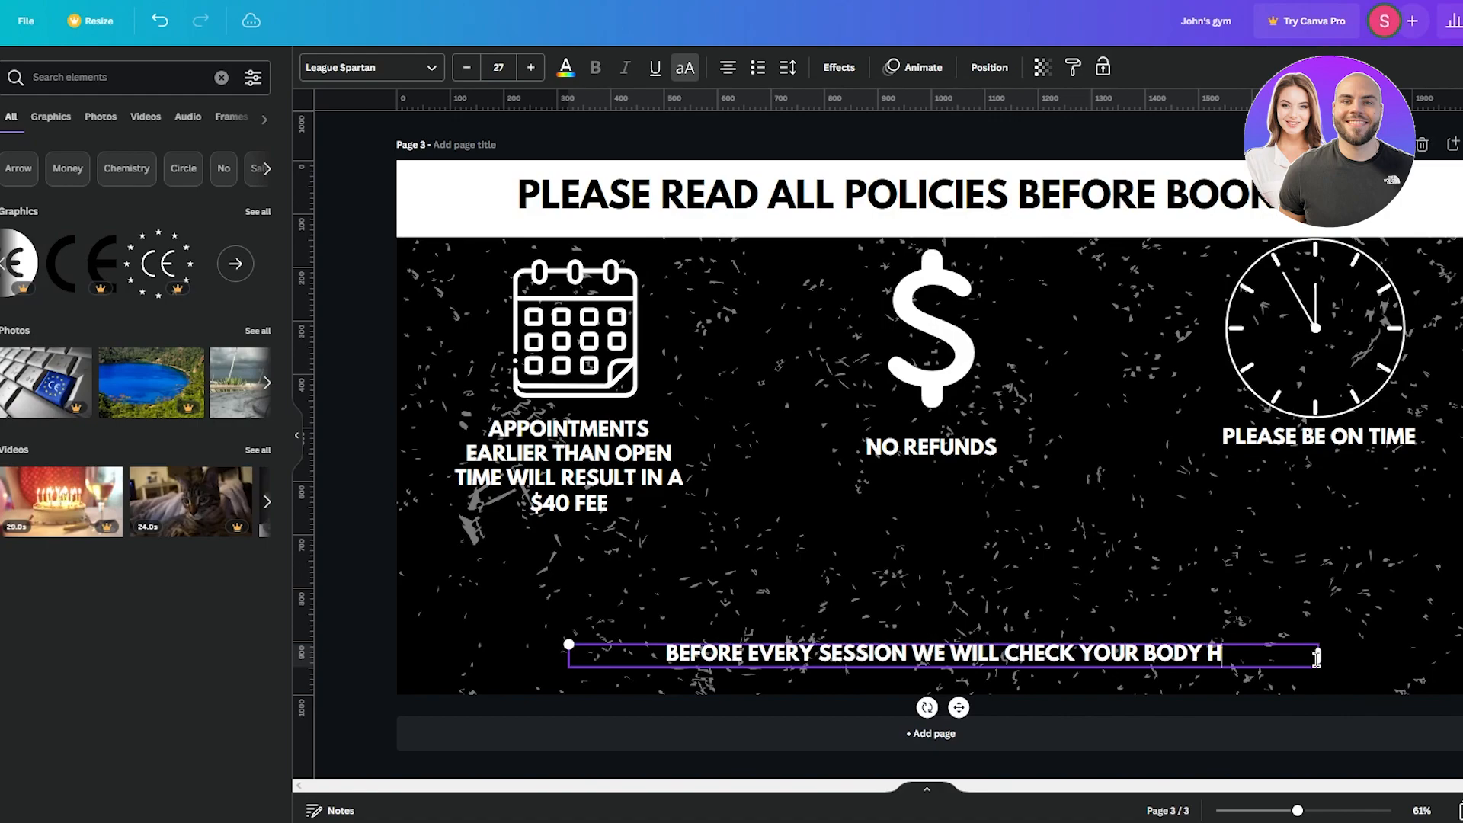
type("EART RARTE")
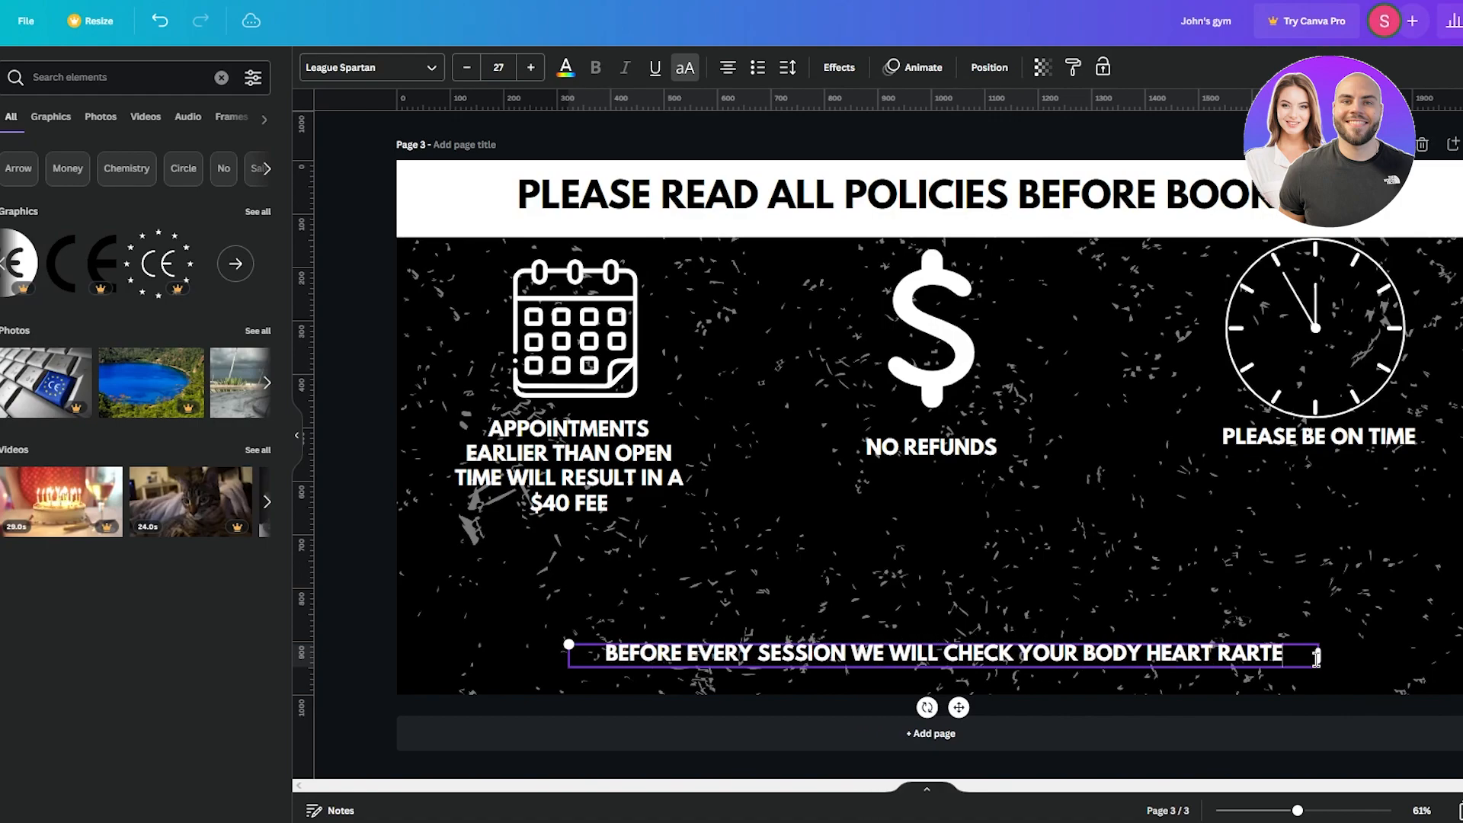
type(" AND BMI.")
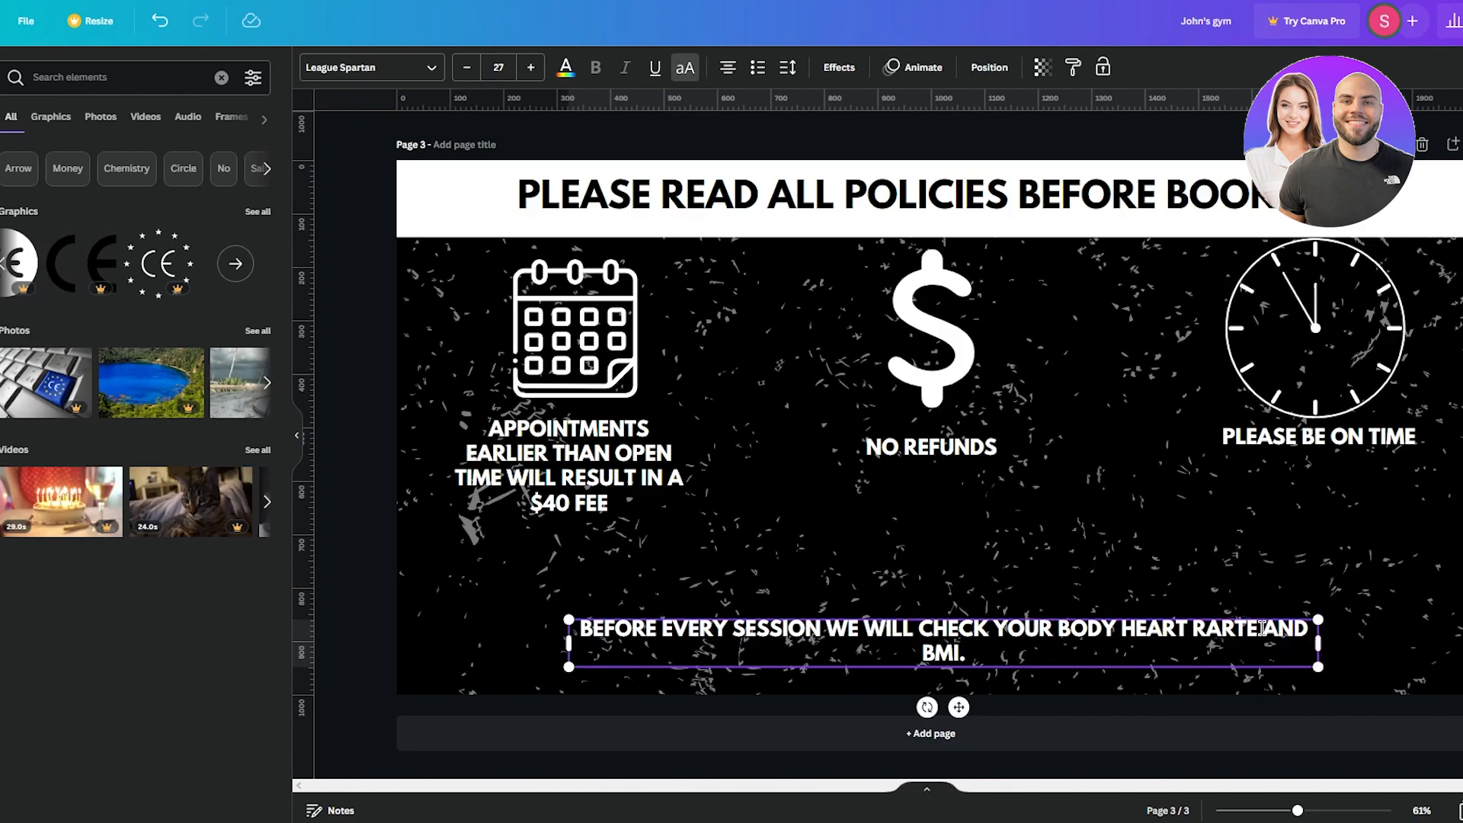
left_click(1234, 630)
key("BackSpace")
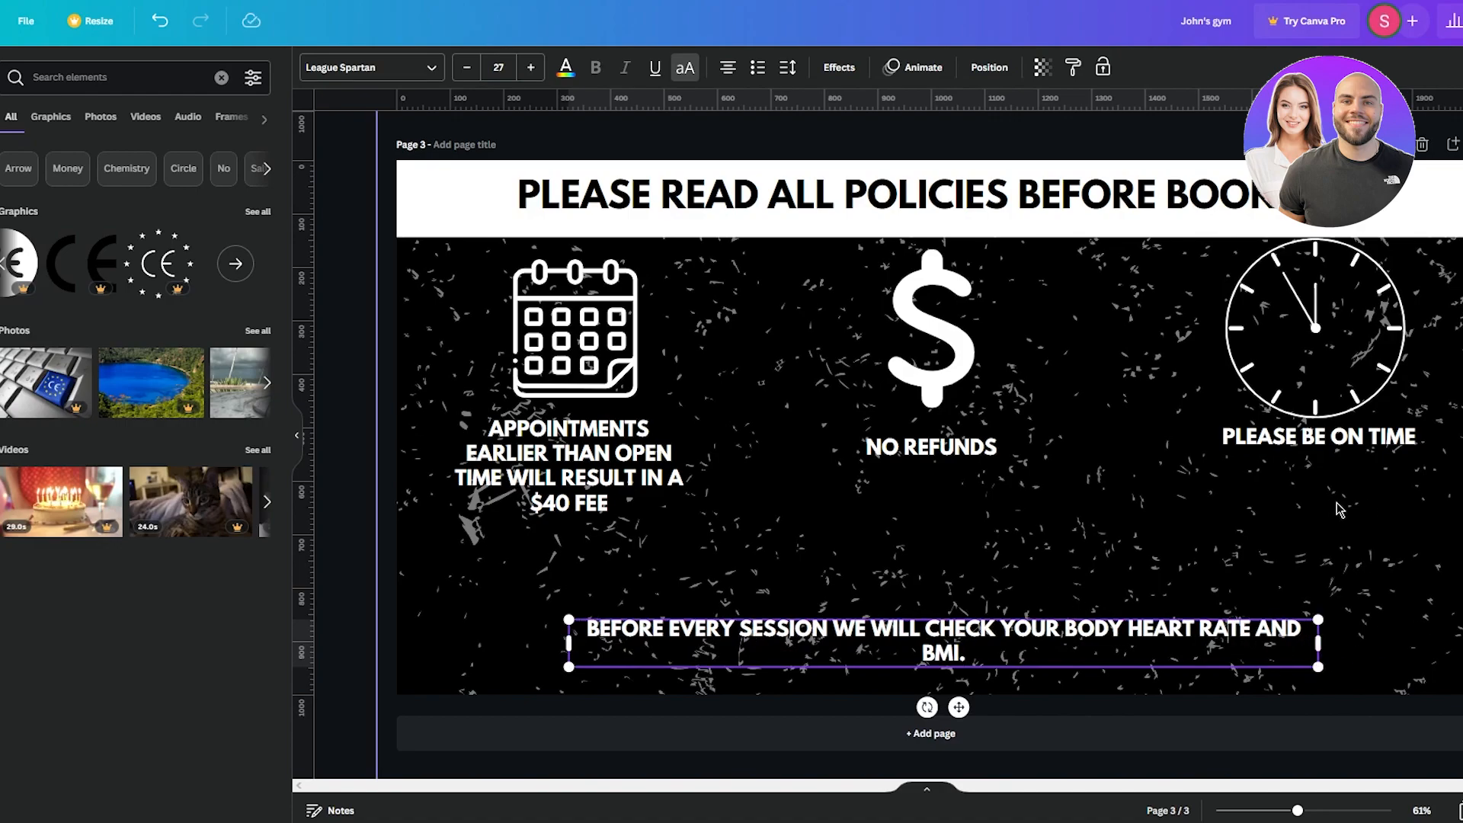
left_click_drag(958, 707, 965, 682)
left_click(1460, 591)
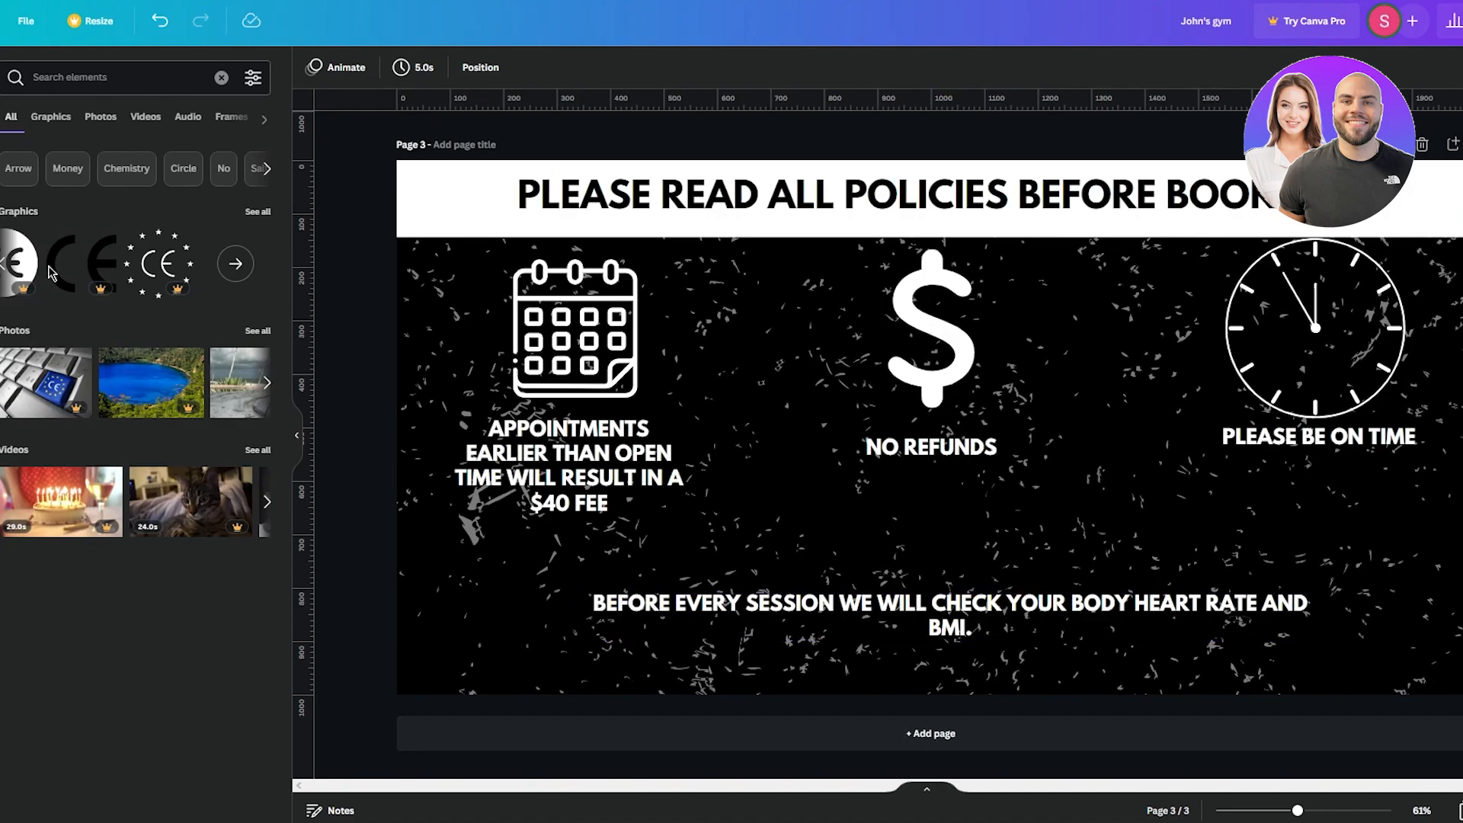
- Search elements for "gym", add the pink and orange dumbbells graphic, and place it at reduced size in page 3's lower-right corner
left_click(134, 77)
type("gym")
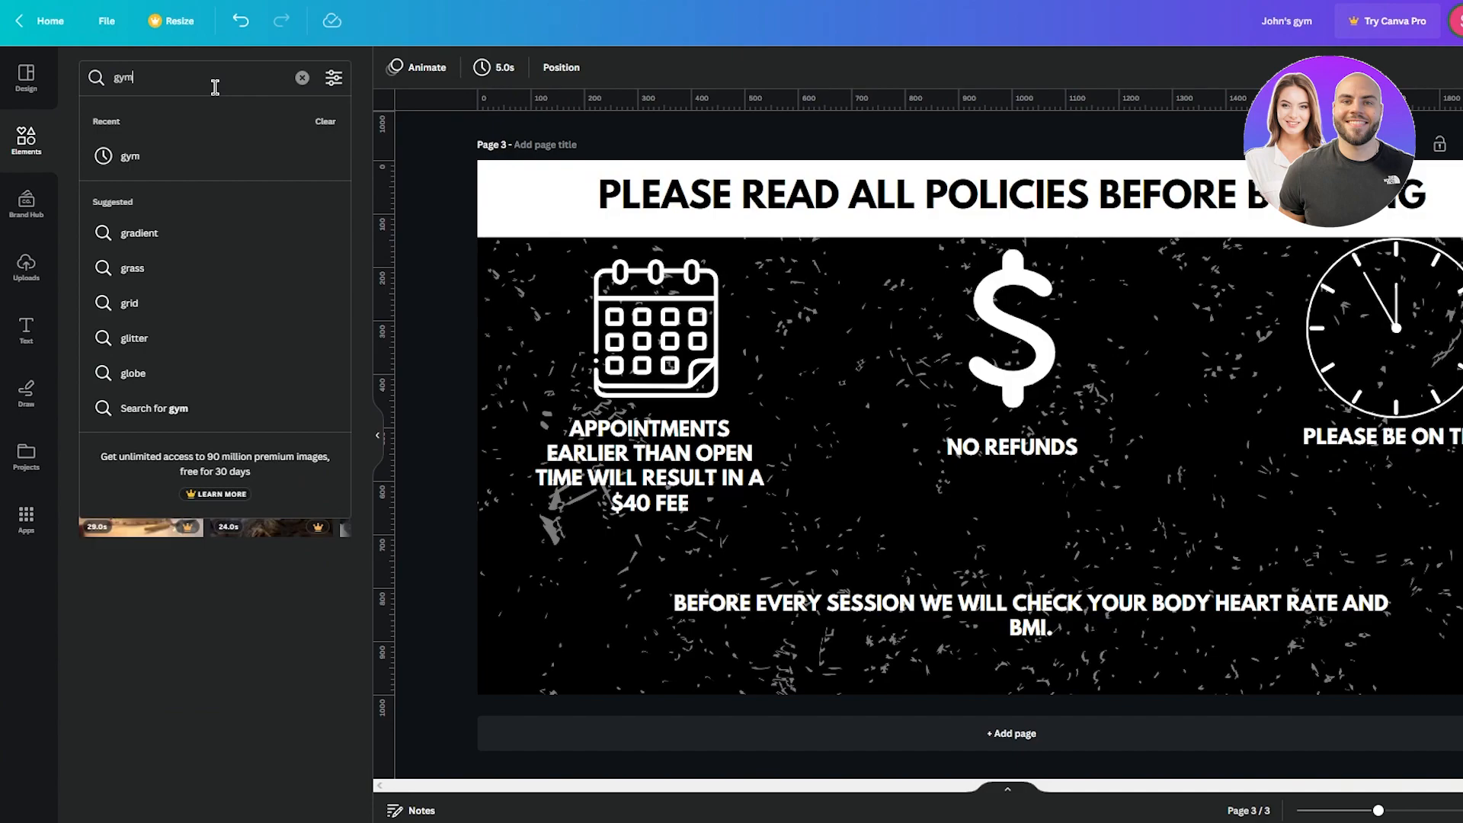
key("Return")
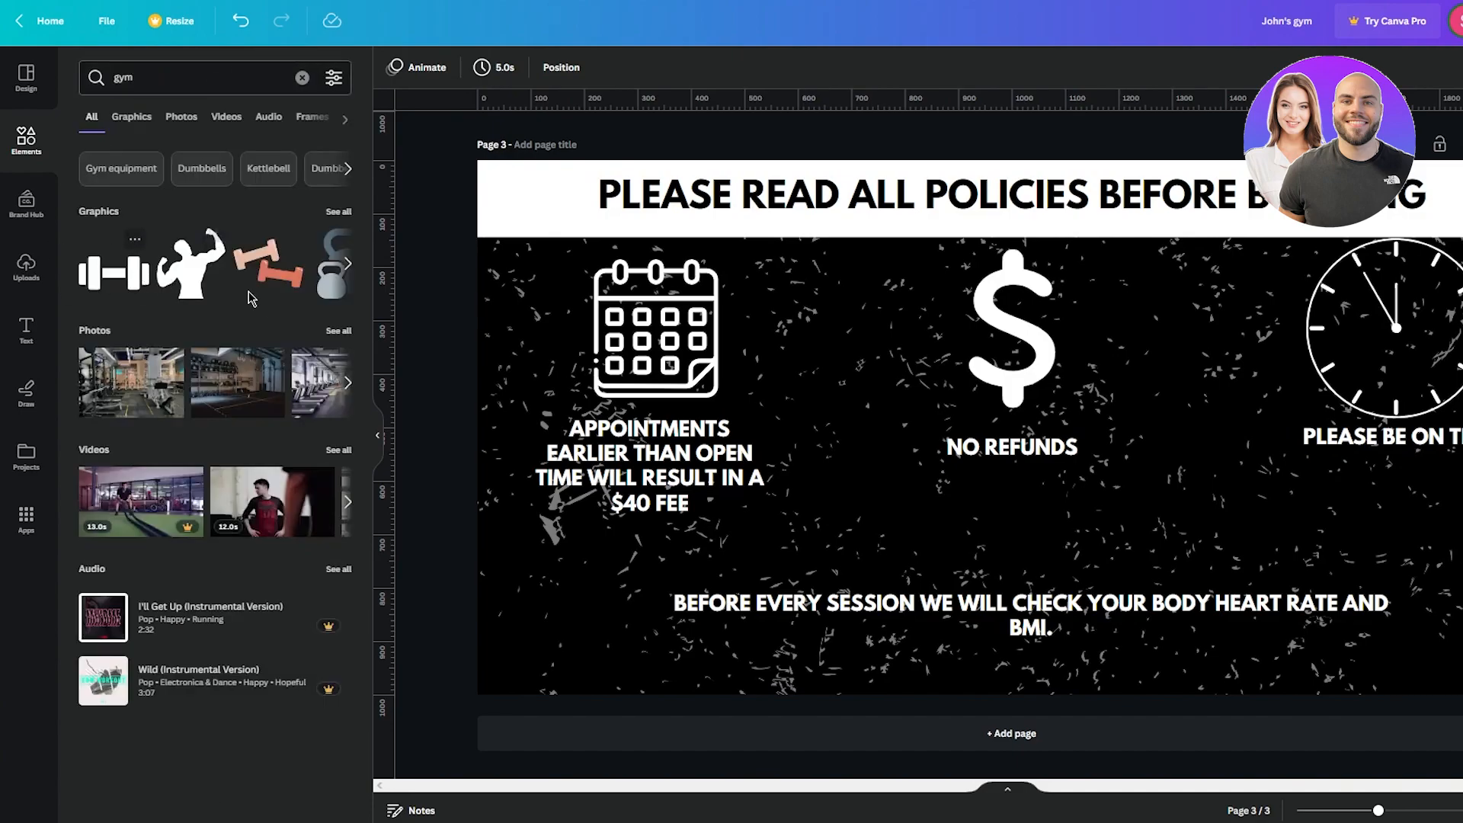
left_click(275, 282)
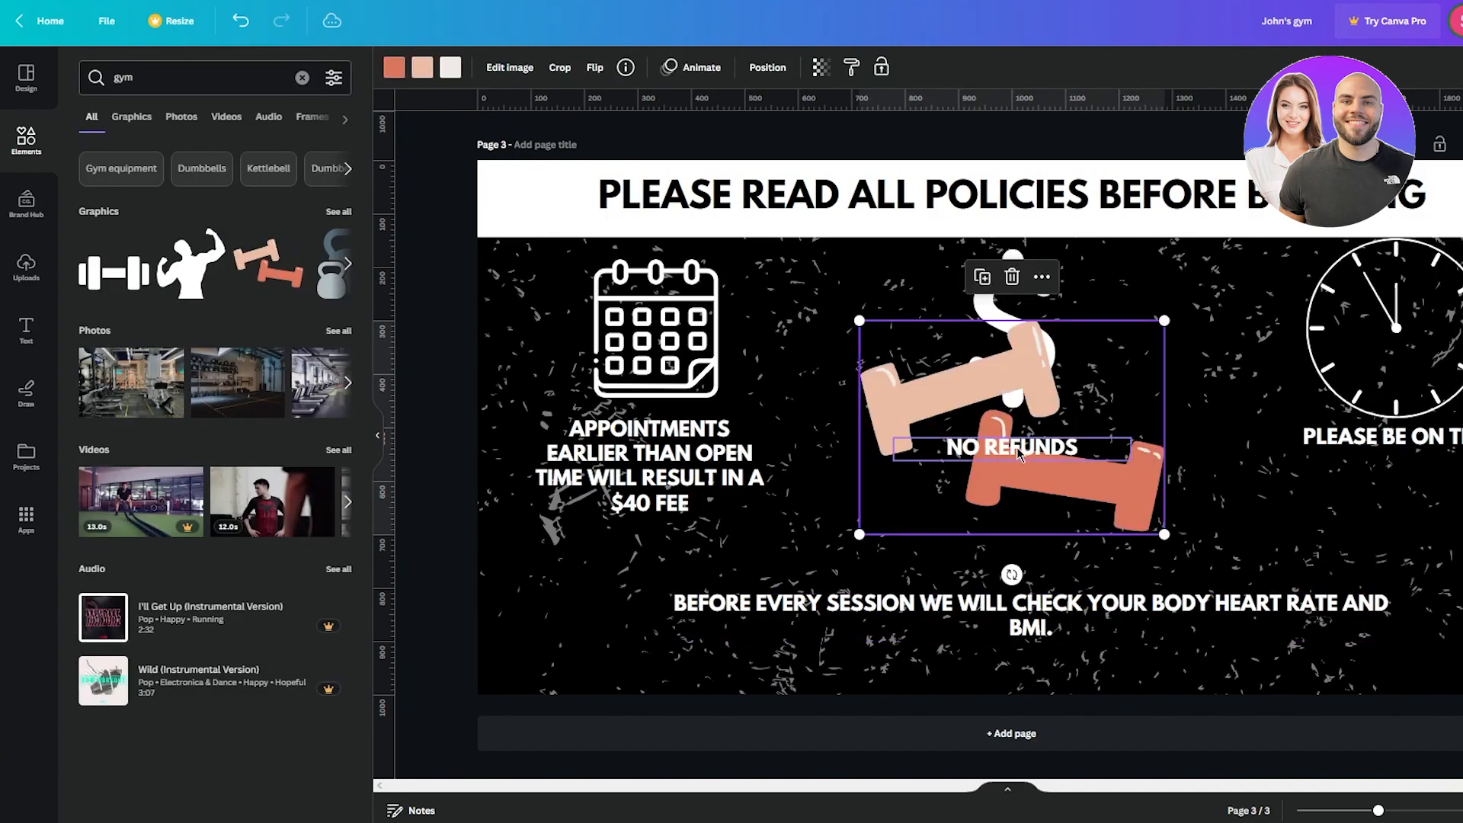
left_click_drag(1168, 536, 974, 419)
left_click_drag(904, 349, 1451, 622)
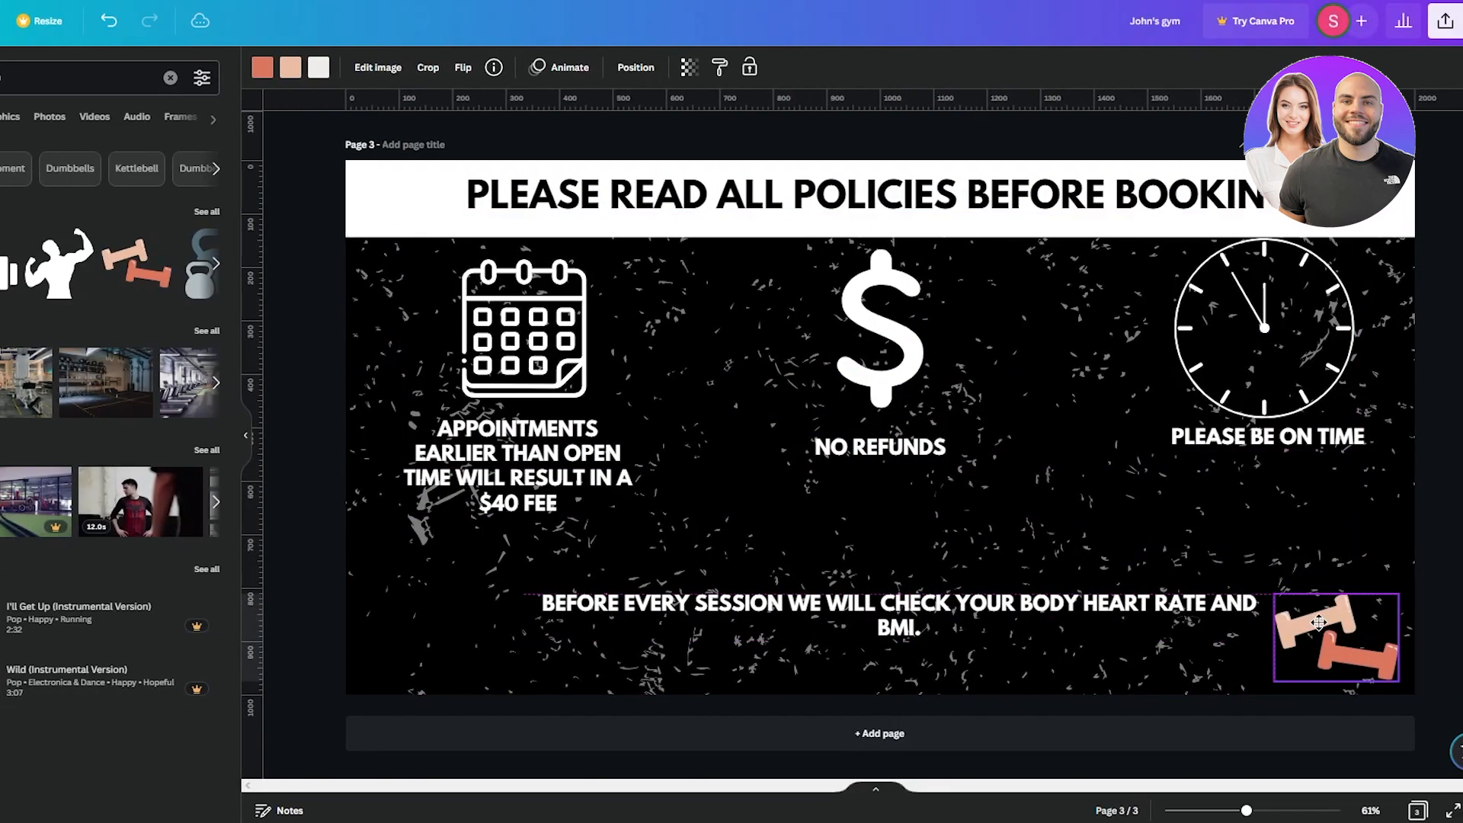
left_click(1456, 545)
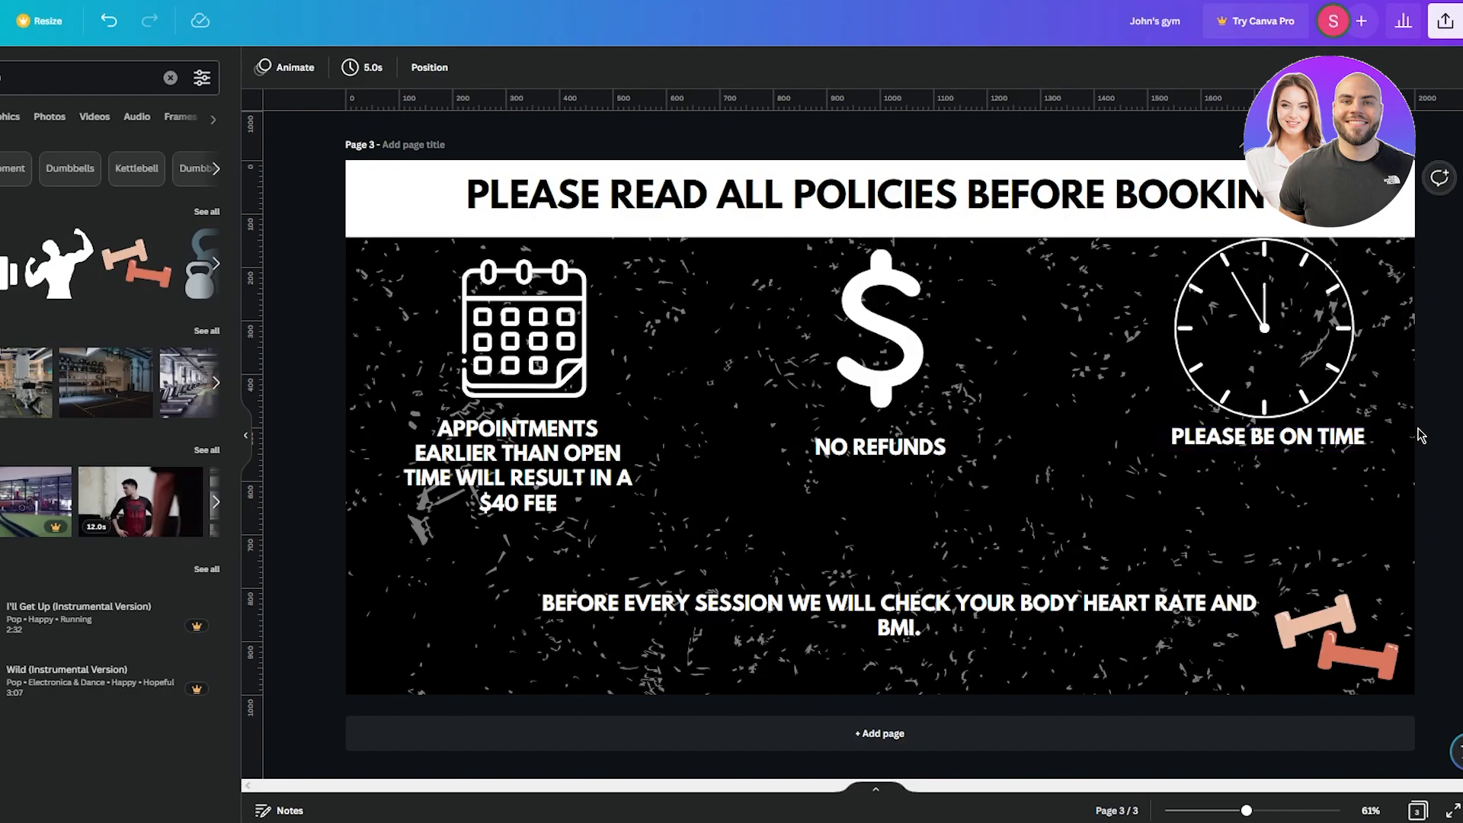
- Try to duplicate the bodybuilder photo on page 1 and move the copy down toward page 2
scroll(1421, 436, "up", 15)
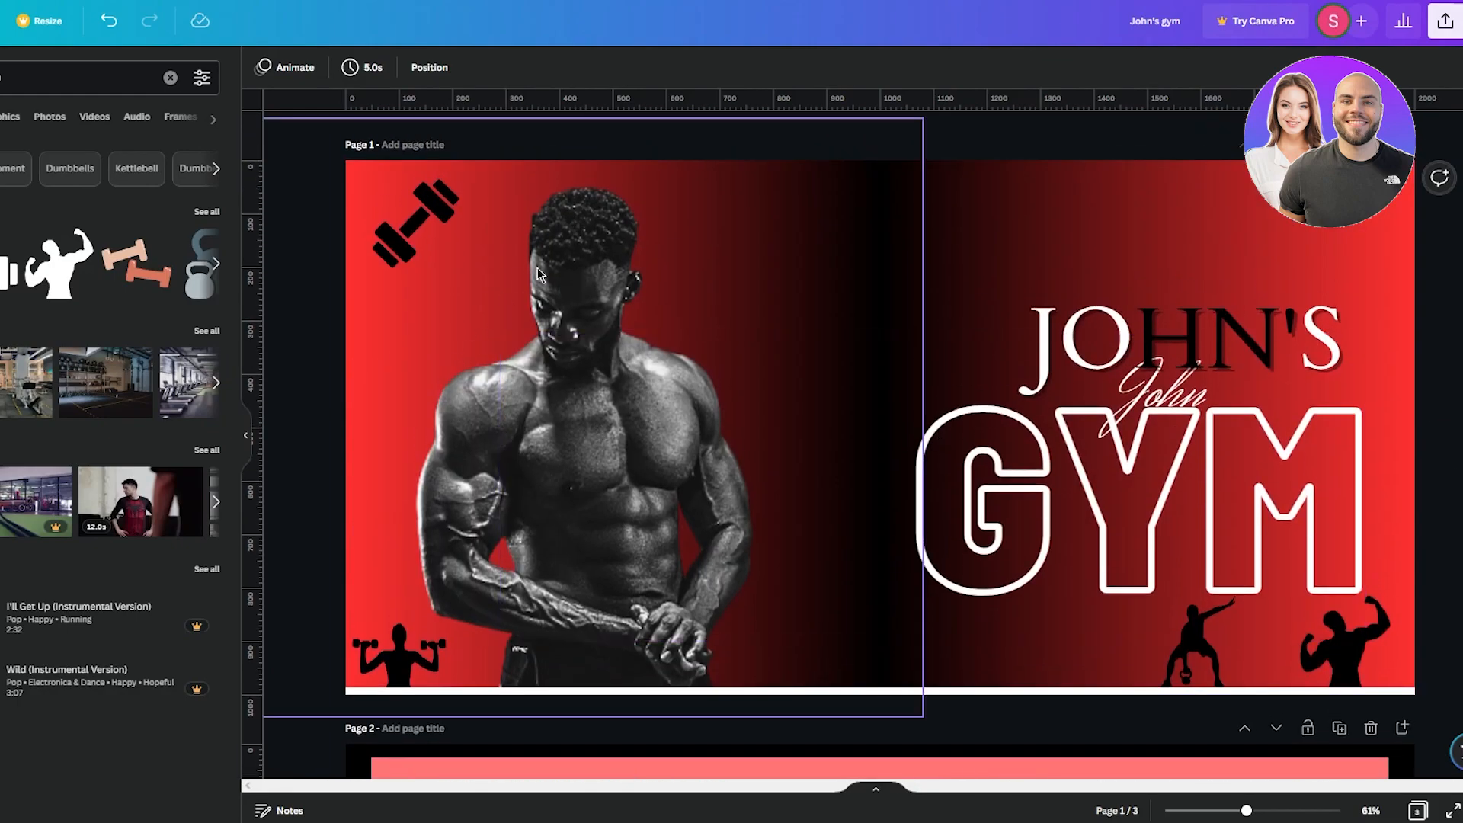
left_click(553, 270)
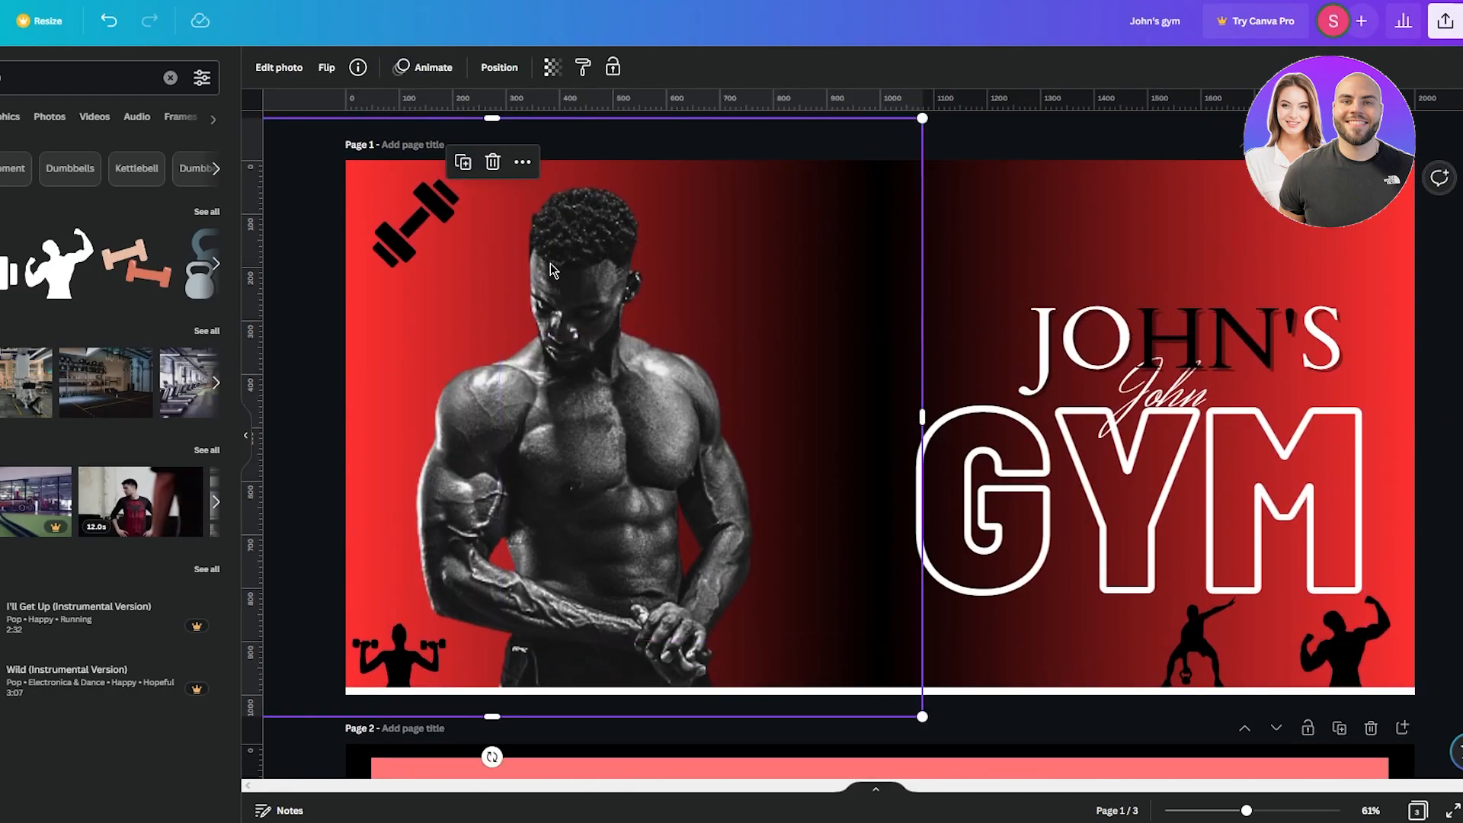
key("ctrl+d")
scroll(654, 282, "down", 2)
left_click_drag(606, 196, 770, 542)
key("ctrl+z")
key("ctrl+z")
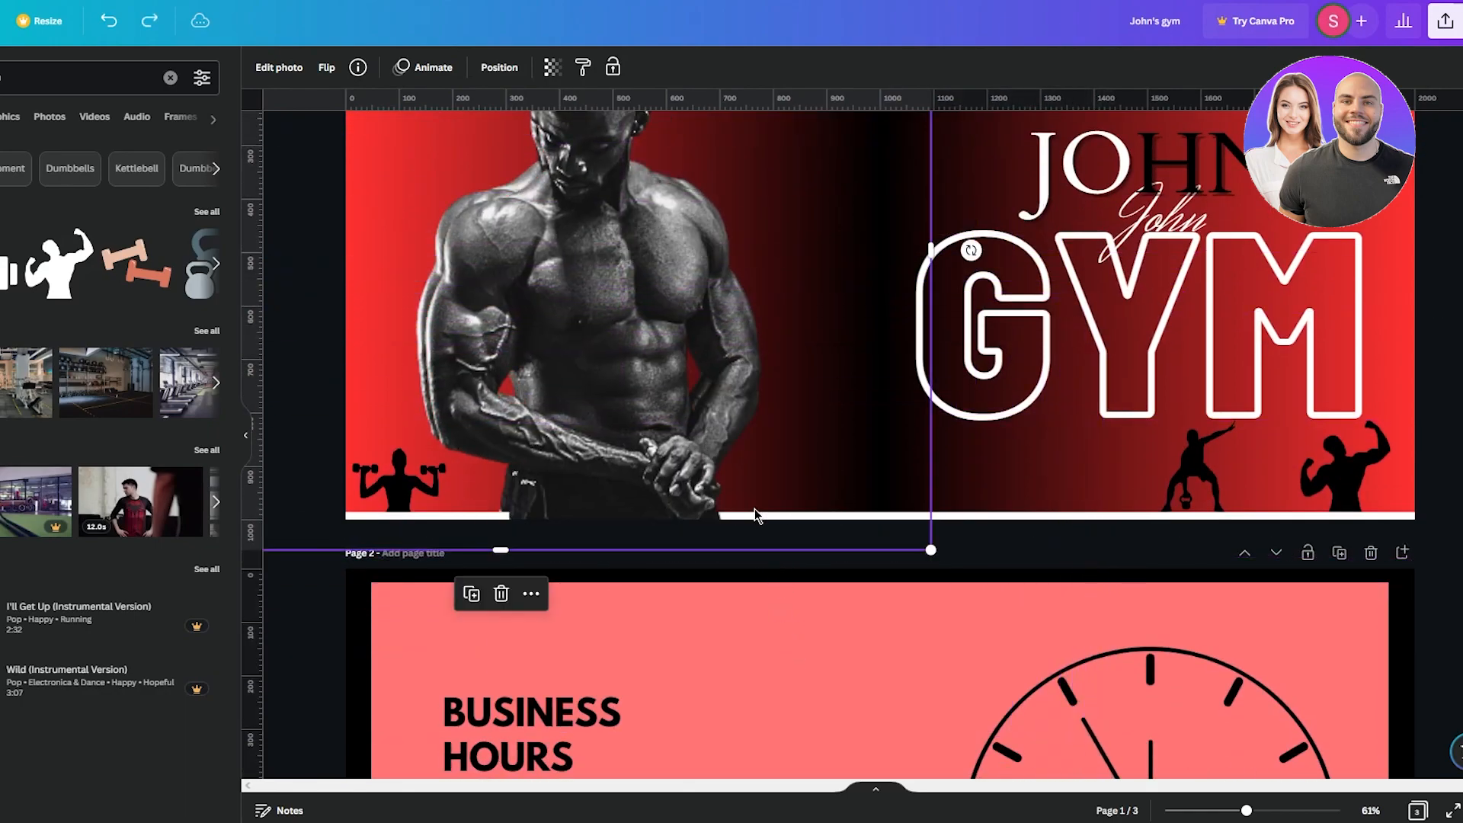
- Paste the bodybuilder photo onto the business hours page and set its transparency to 28
scroll(830, 451, "down", 5)
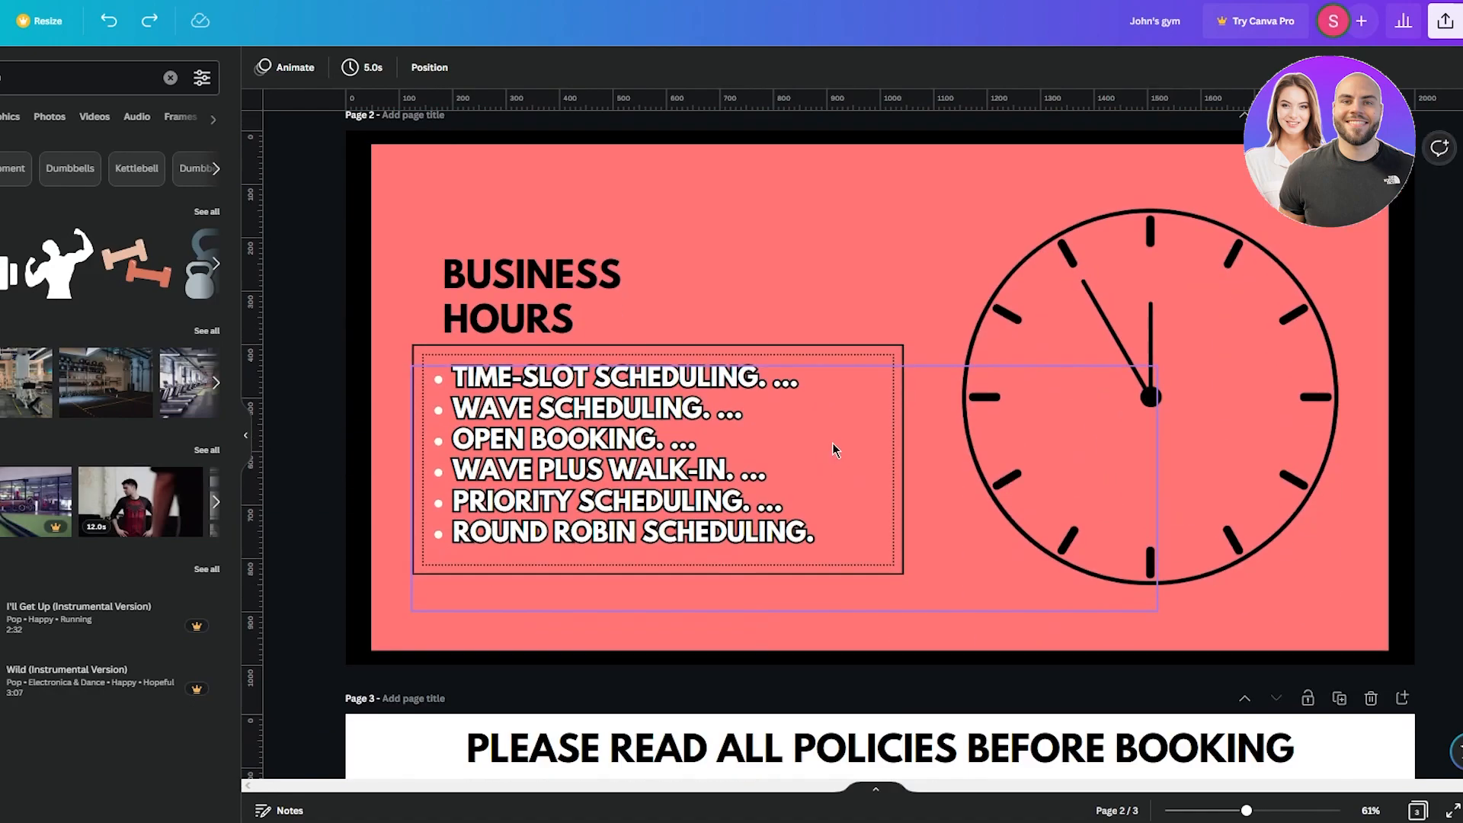
key("ctrl+v")
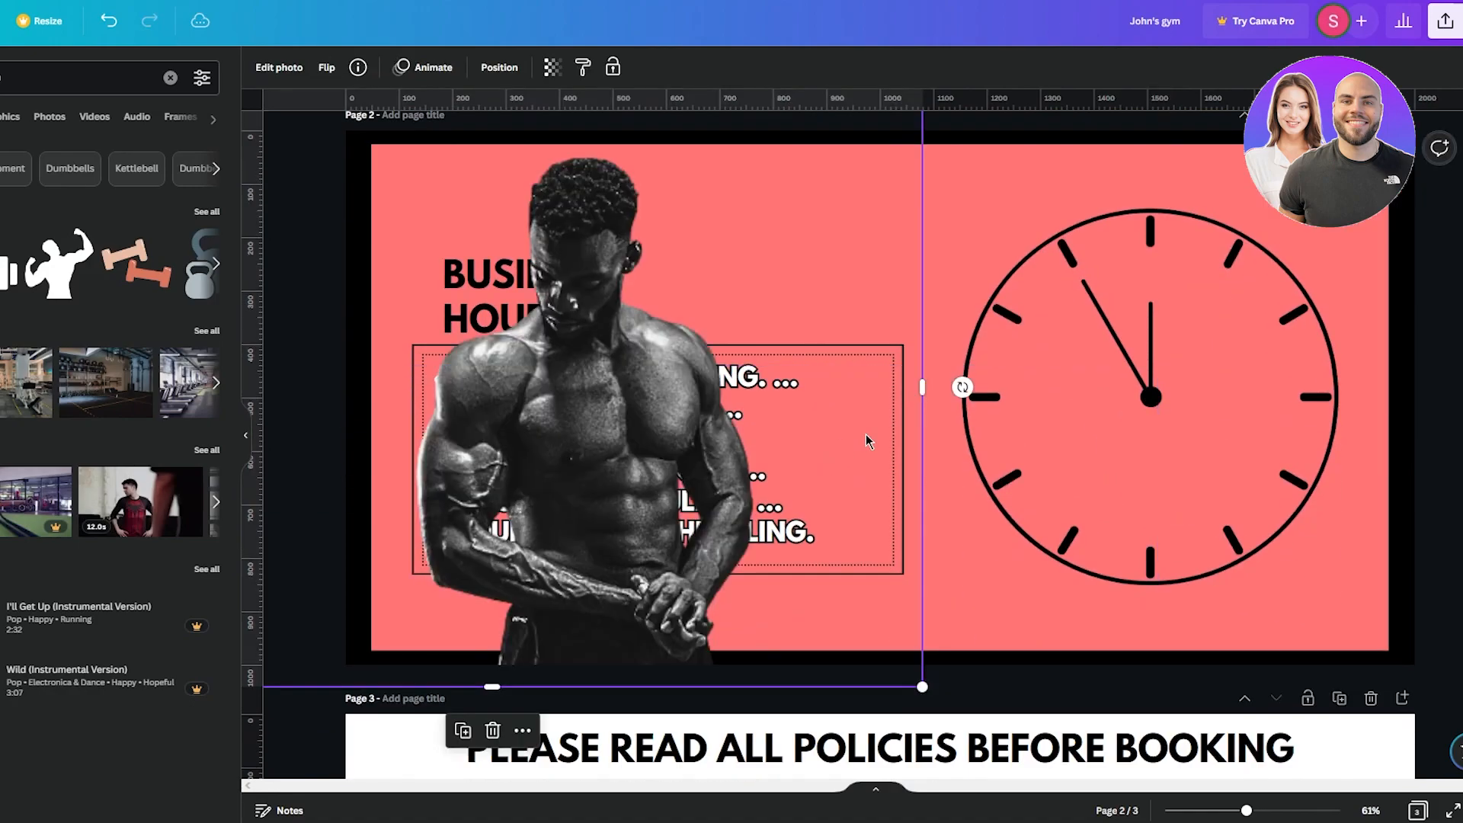
left_click(551, 67)
left_click_drag(552, 137, 433, 151)
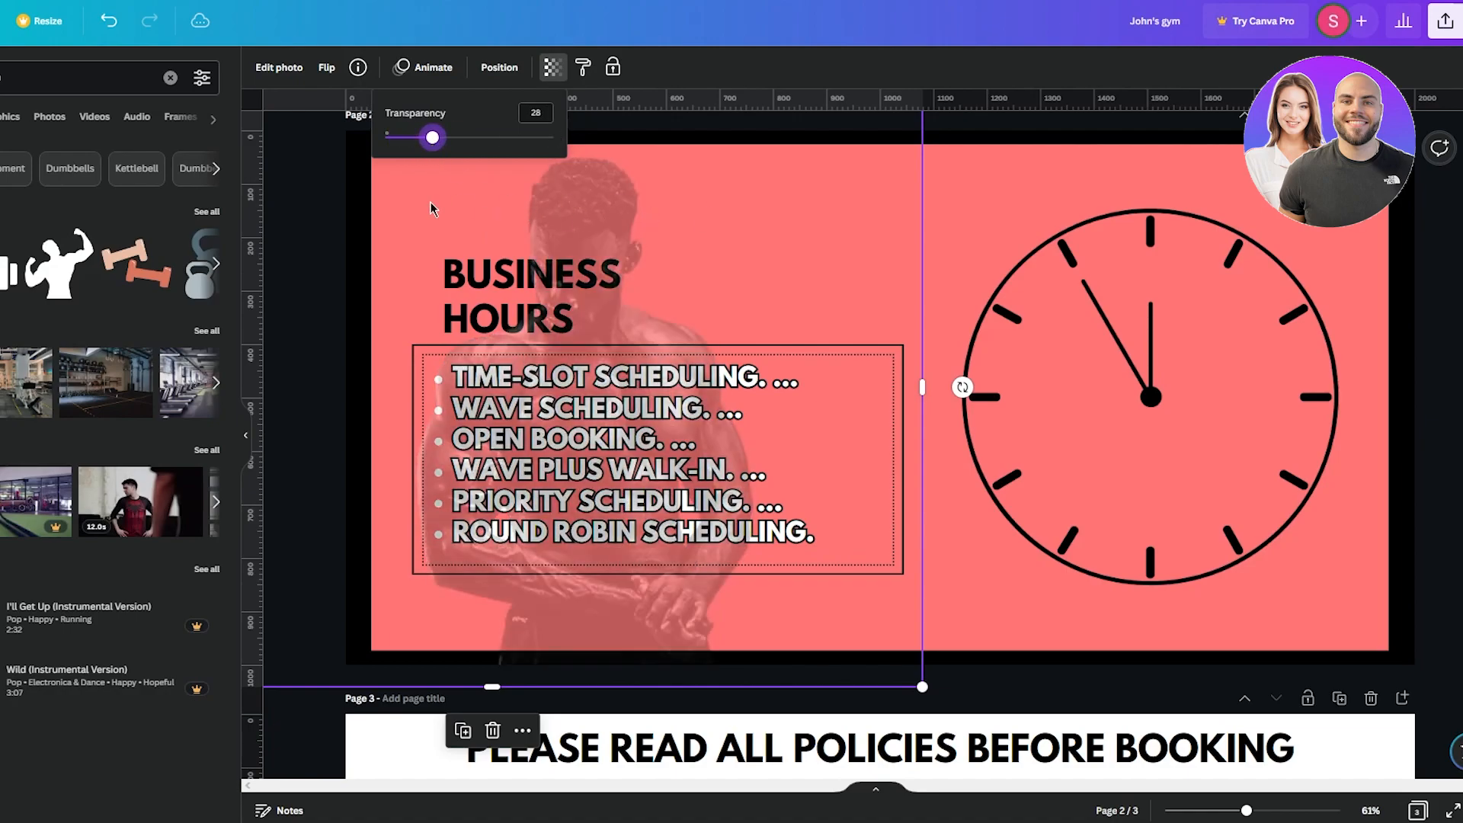
left_click(293, 227)
- Move the faded bodybuilder photo to the middle of page 2 and set its transparency to 17
left_click_drag(569, 204, 850, 182)
left_click(1435, 284)
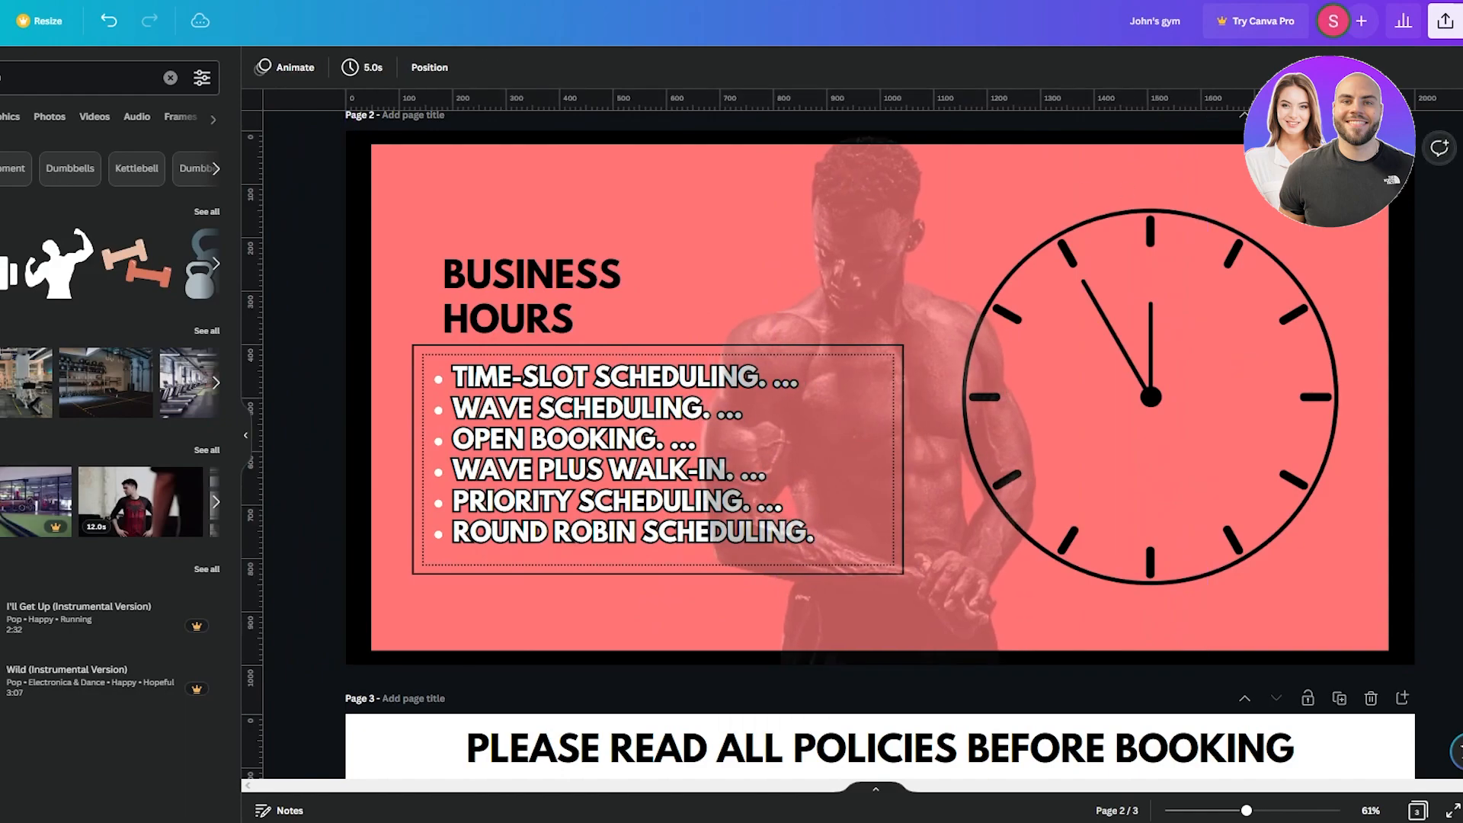
left_click(887, 233)
left_click(553, 67)
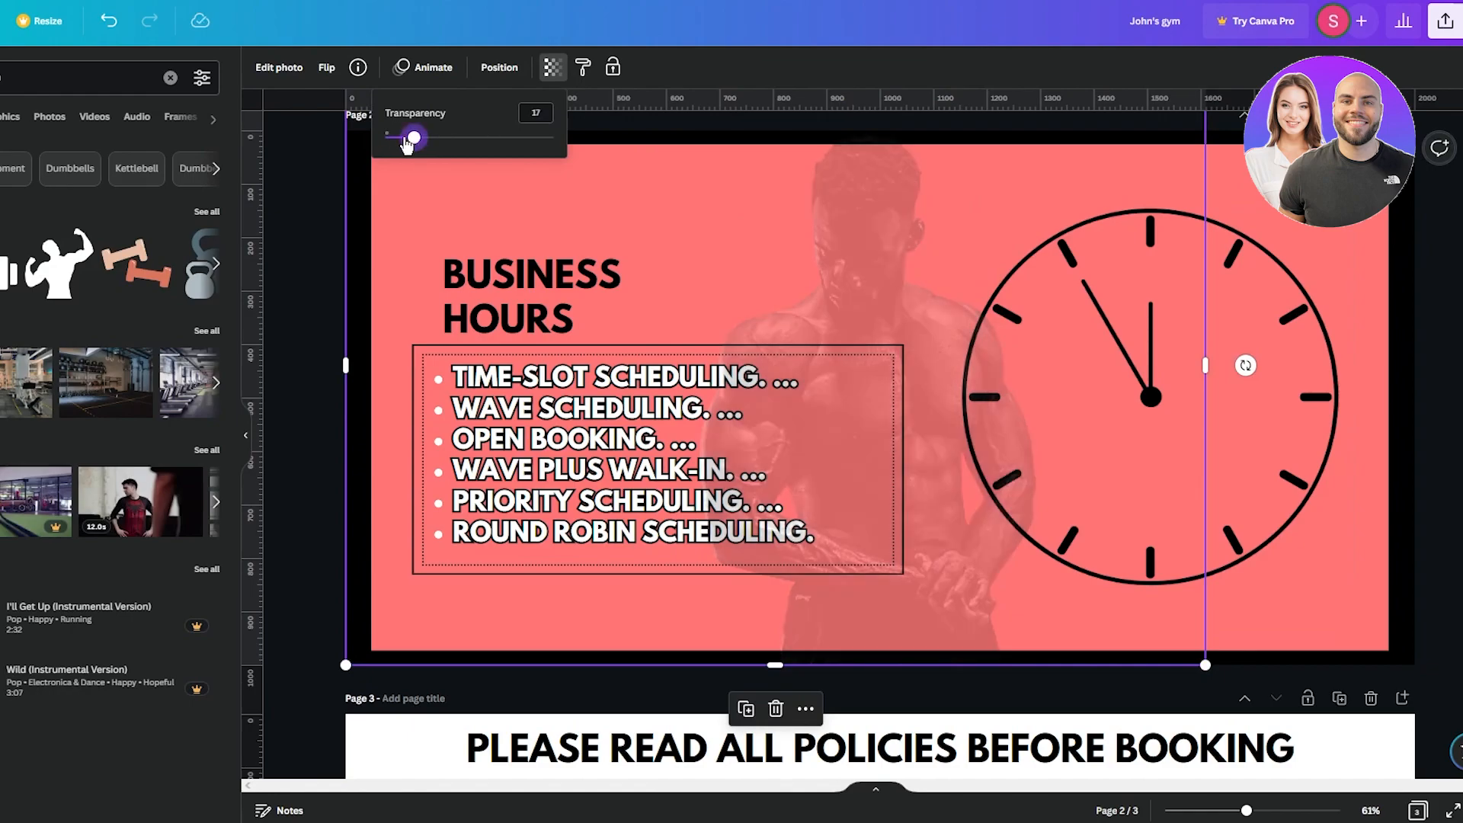
left_click(290, 233)
left_click(289, 232)
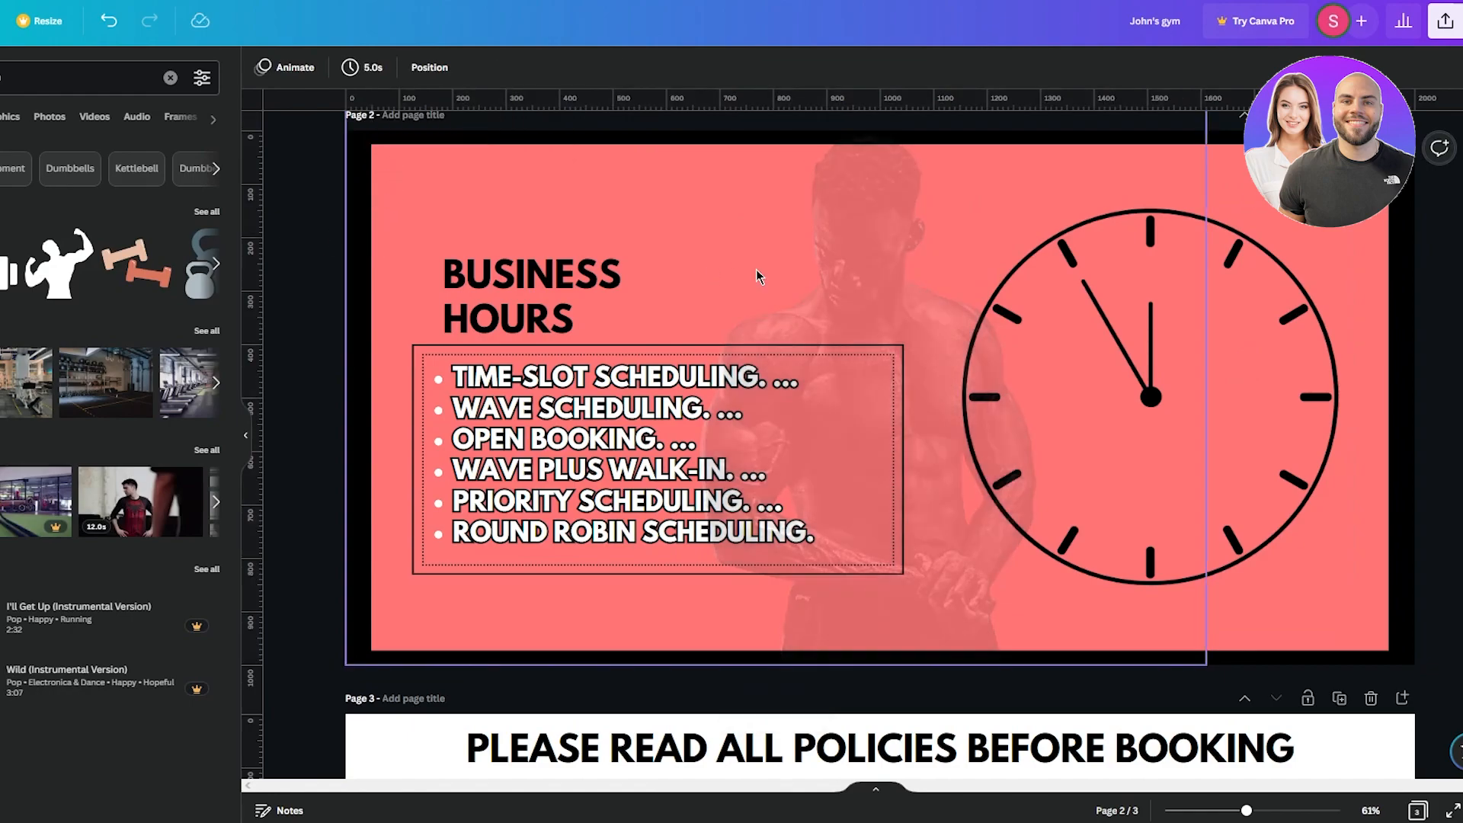
- Copy the faded bodybuilder photo from page 2 and paste it onto page 3, behind the dollar sign area
left_click(881, 223)
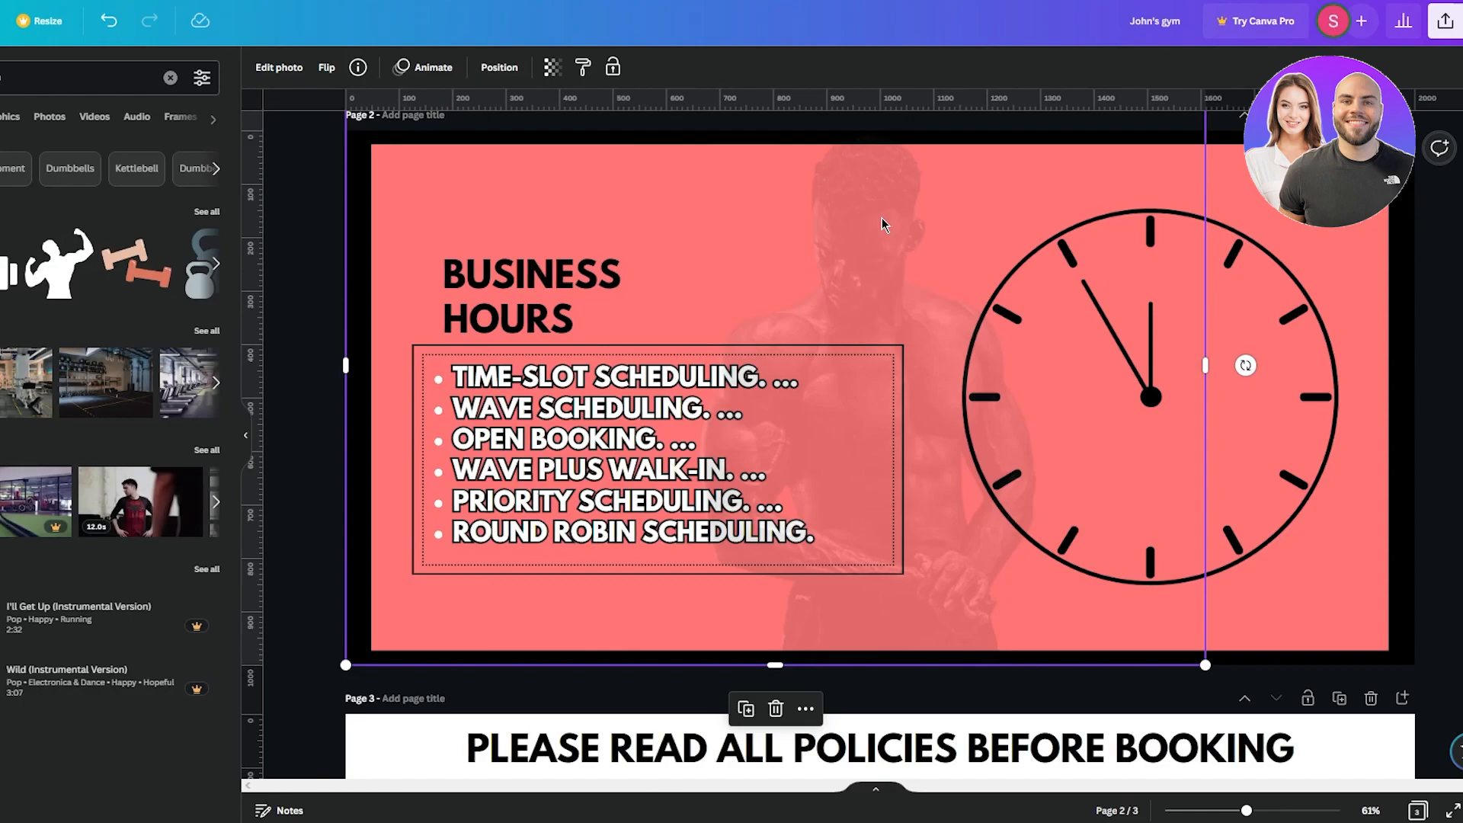
scroll(1021, 183, "down", 5)
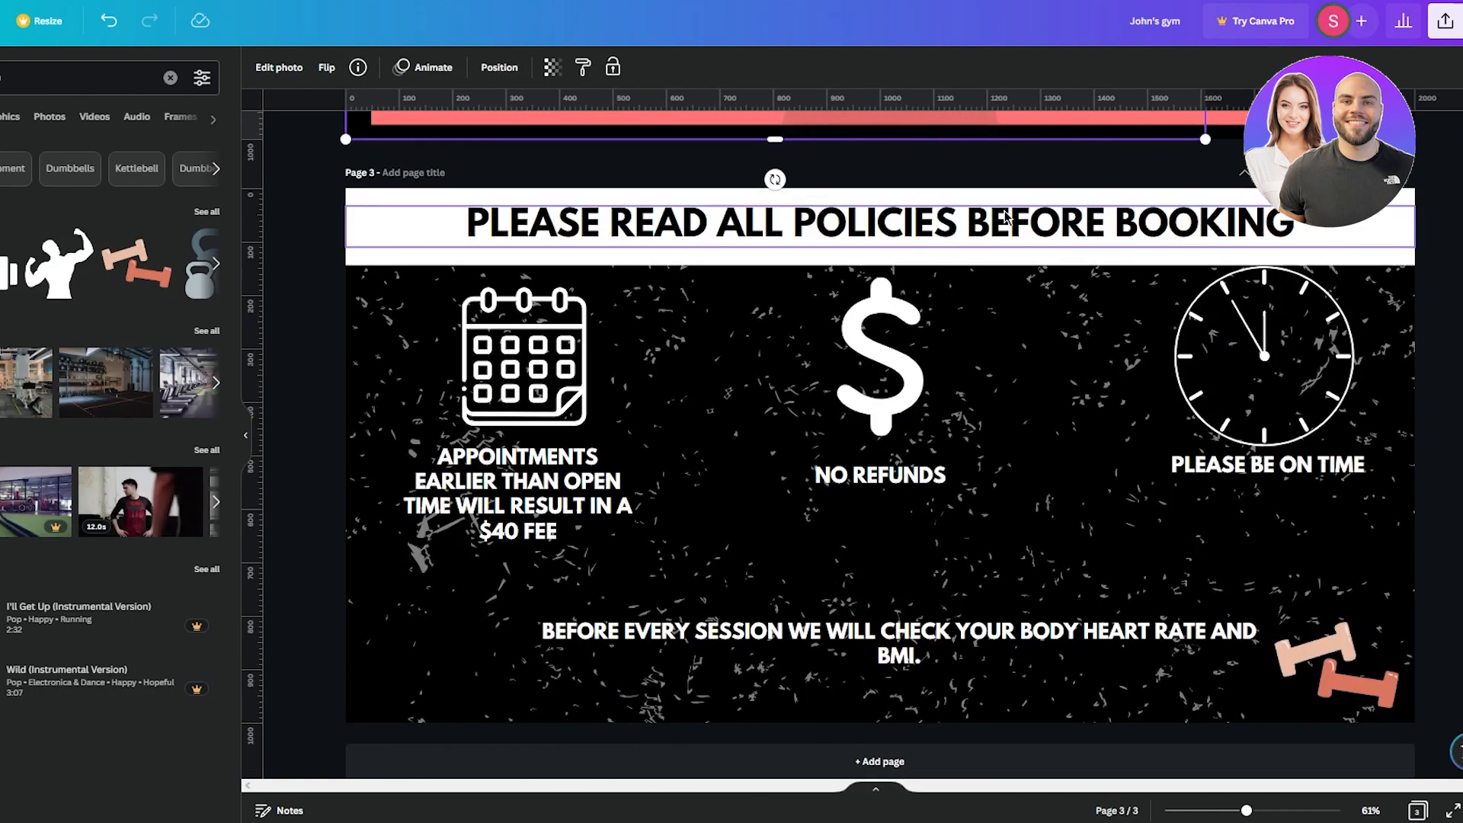
key("ctrl+v")
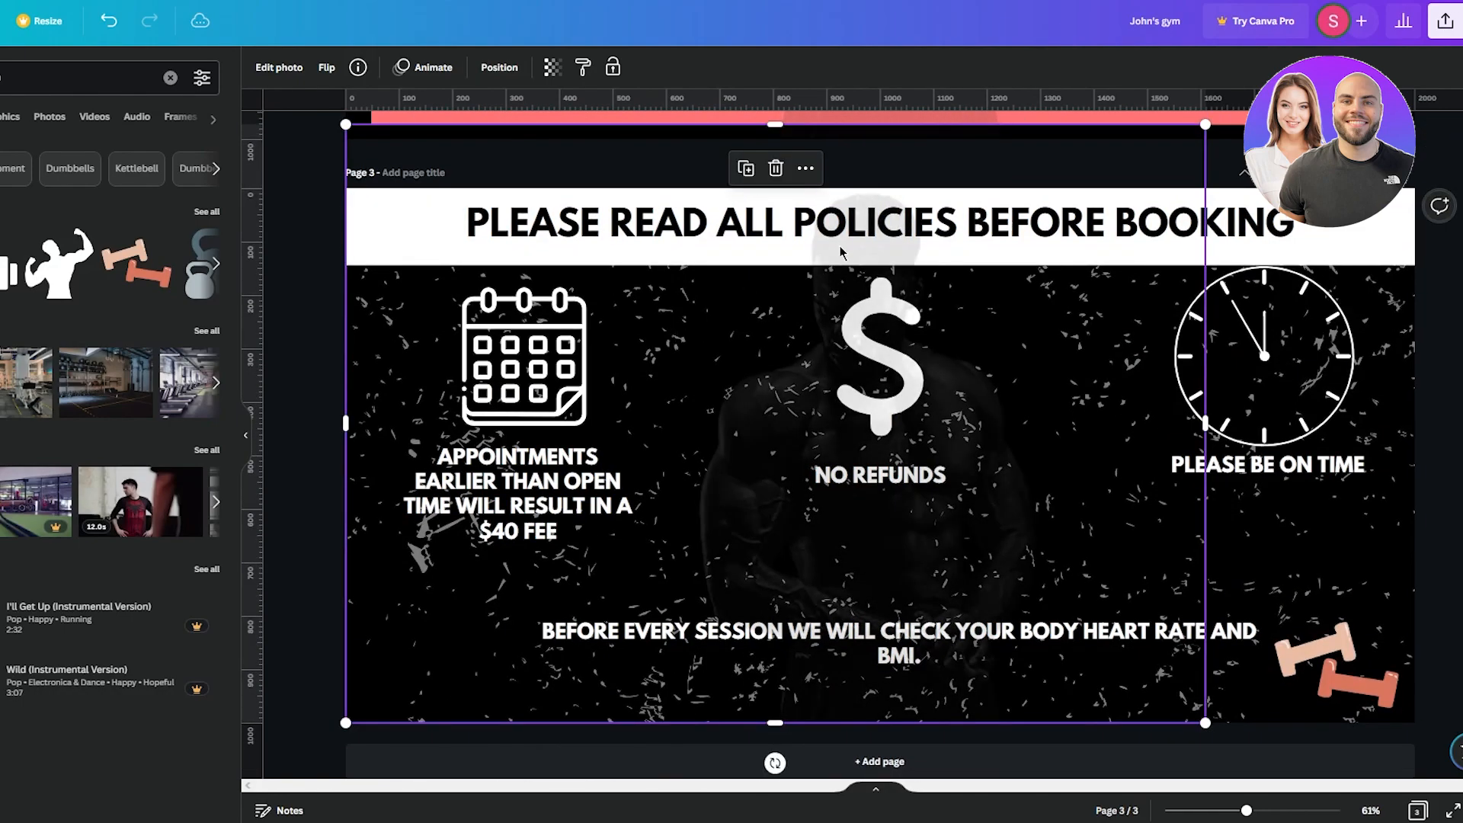
mouse_move(847, 253)
left_mouse_down()
mouse_move(860, 232)
mouse_move(872, 250)
mouse_move(848, 248)
left_mouse_up()
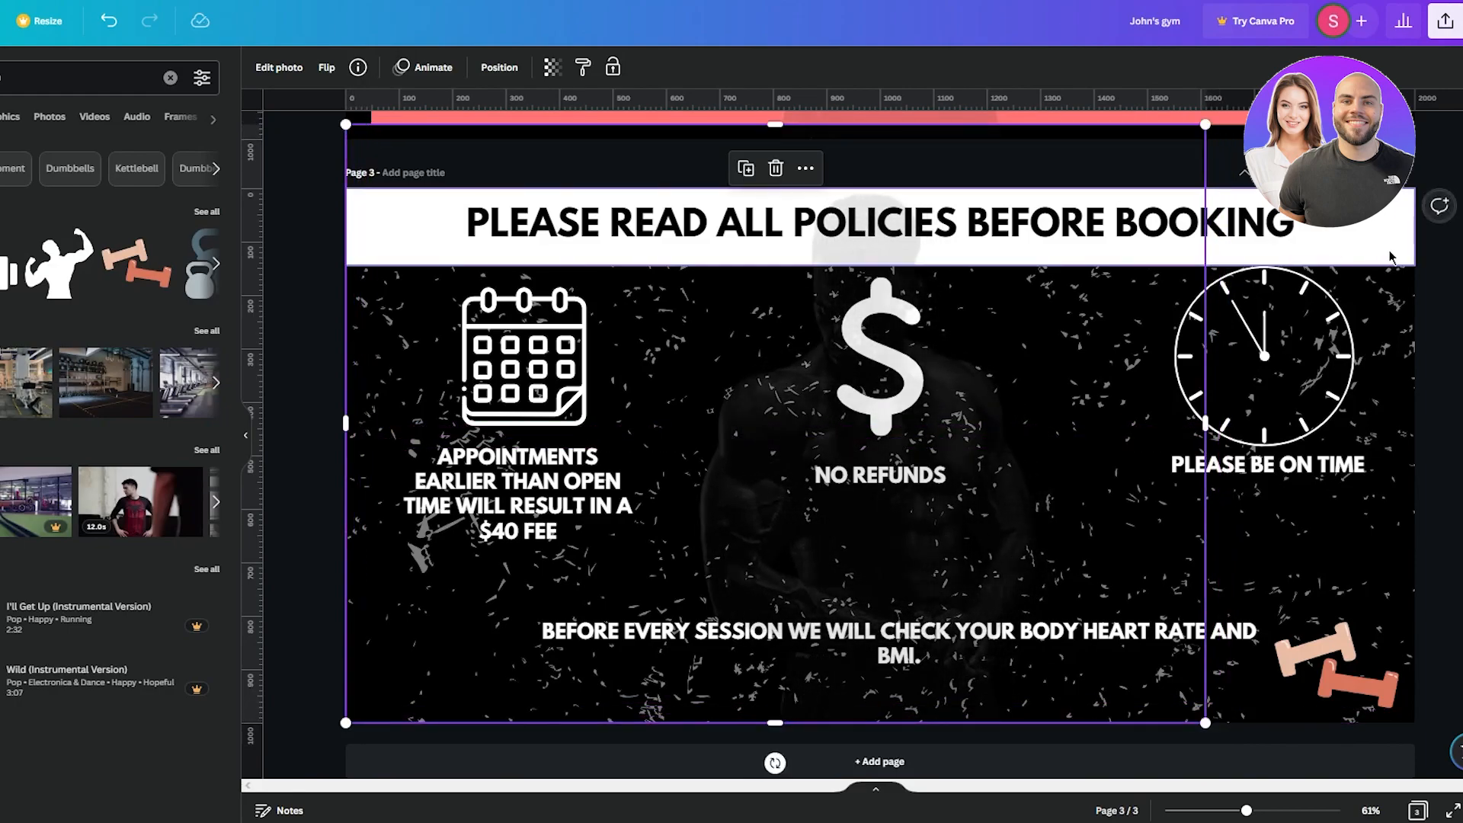
left_click(871, 186)
scroll(871, 186, "down", 1)
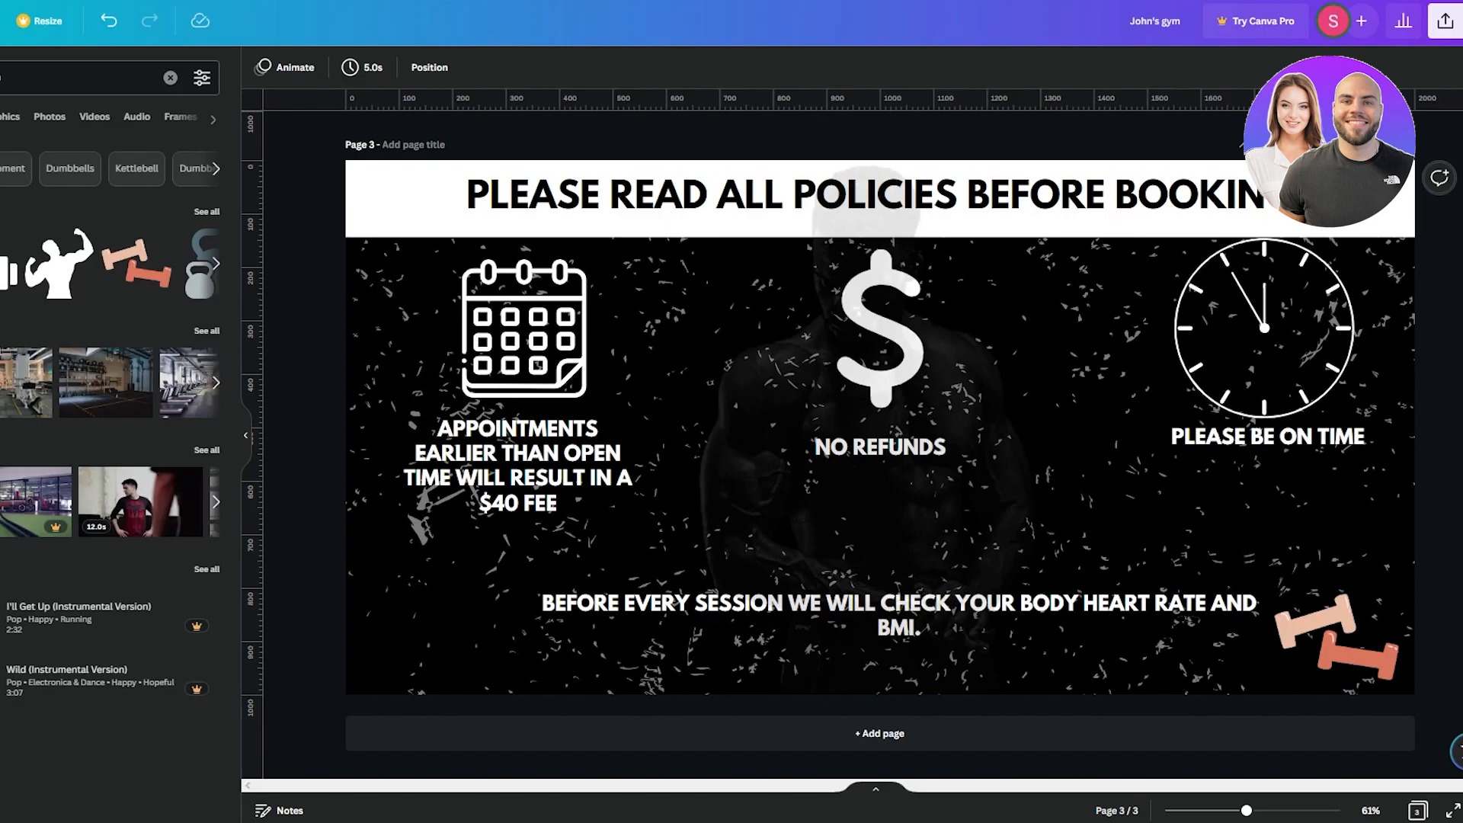
- Review all three pages of the design to compare the cover, business hours and booking policies layouts
scroll(985, 361, "up", 15)
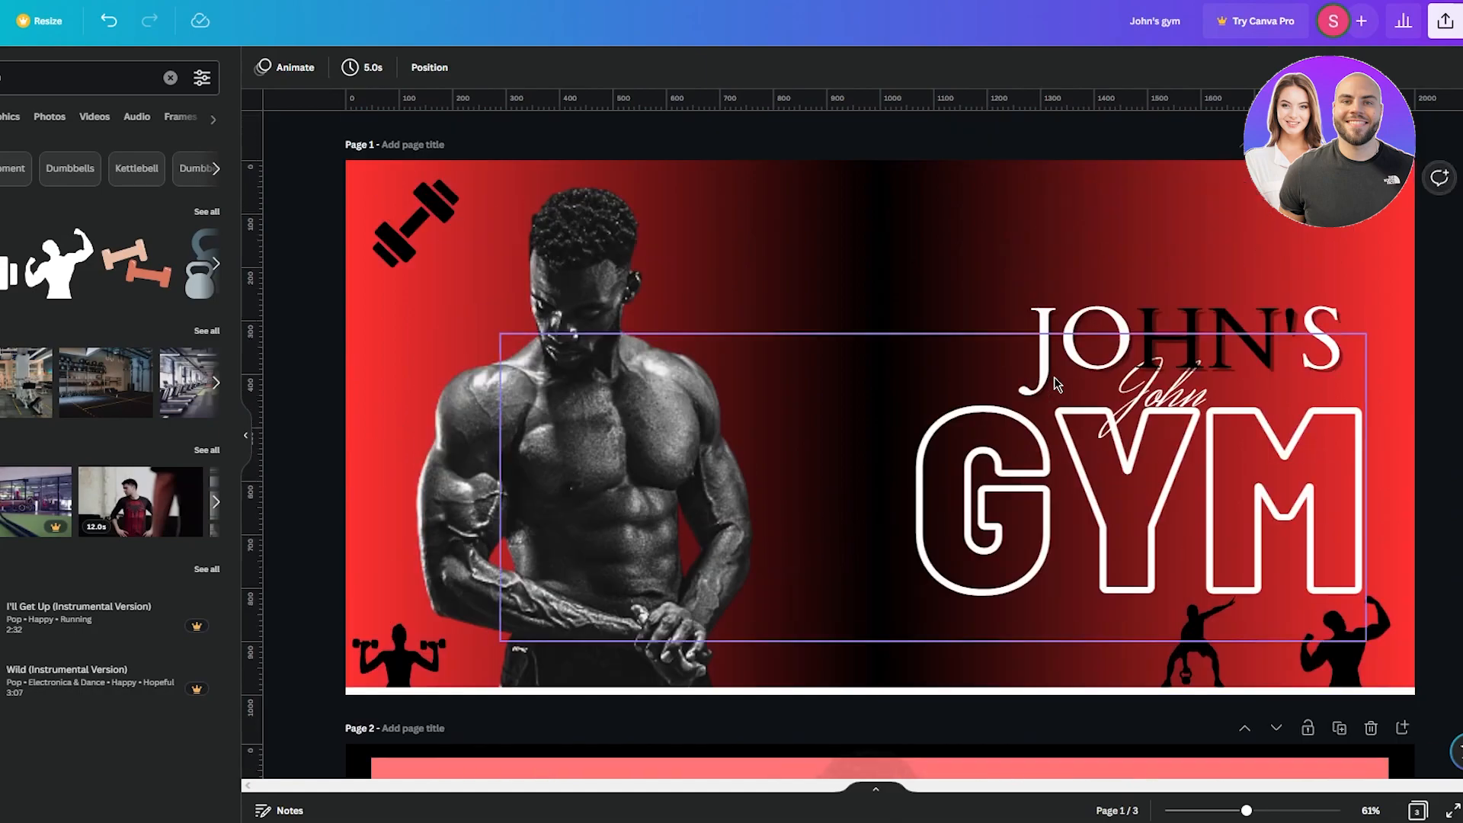
scroll(1068, 377, "down", 15)
scroll(1068, 377, "up", 10)
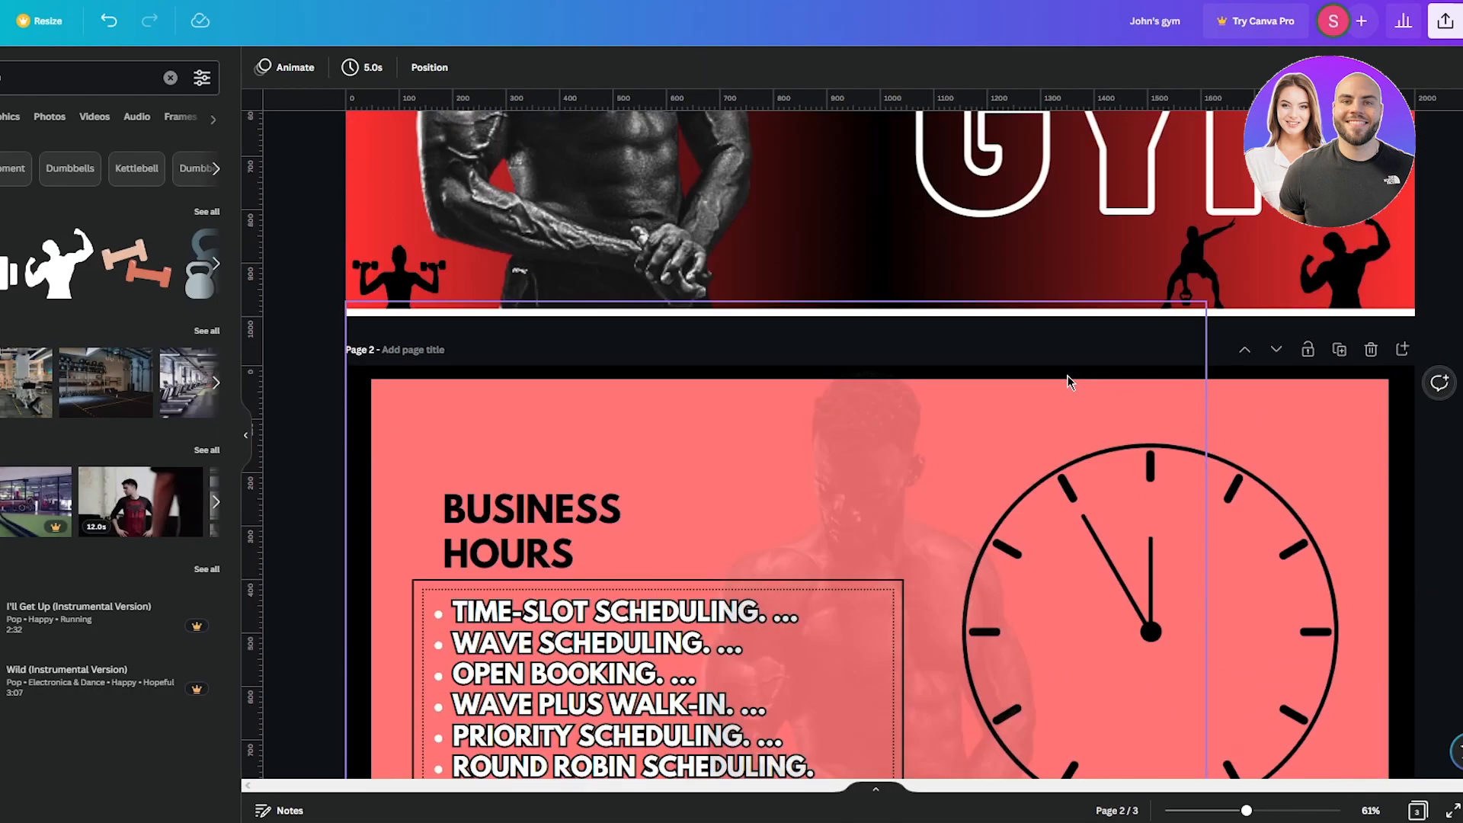
scroll(1068, 377, "up", 5)
scroll(1068, 376, "down", 15)
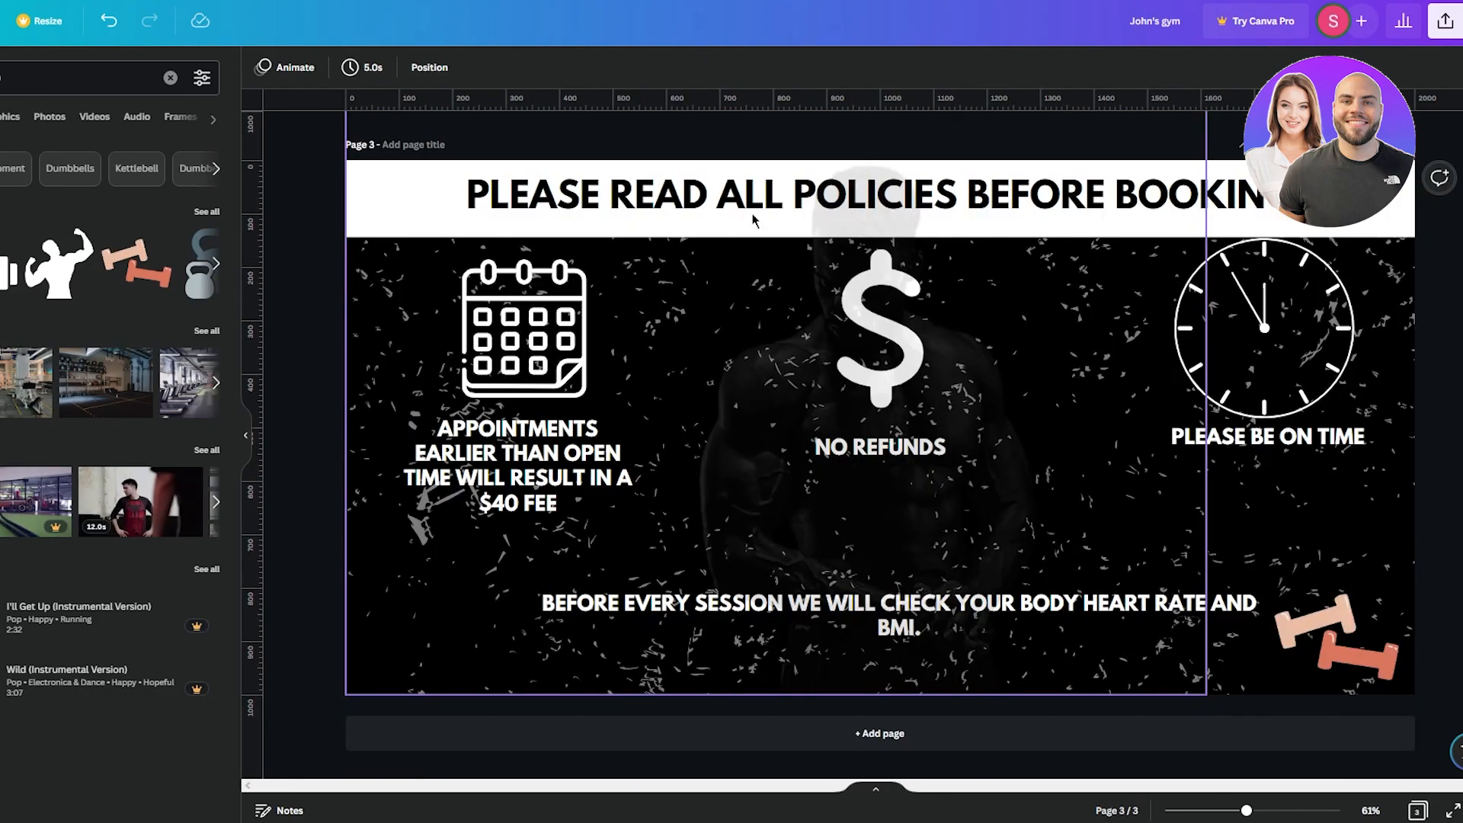
scroll(1035, 304, "up", 10)
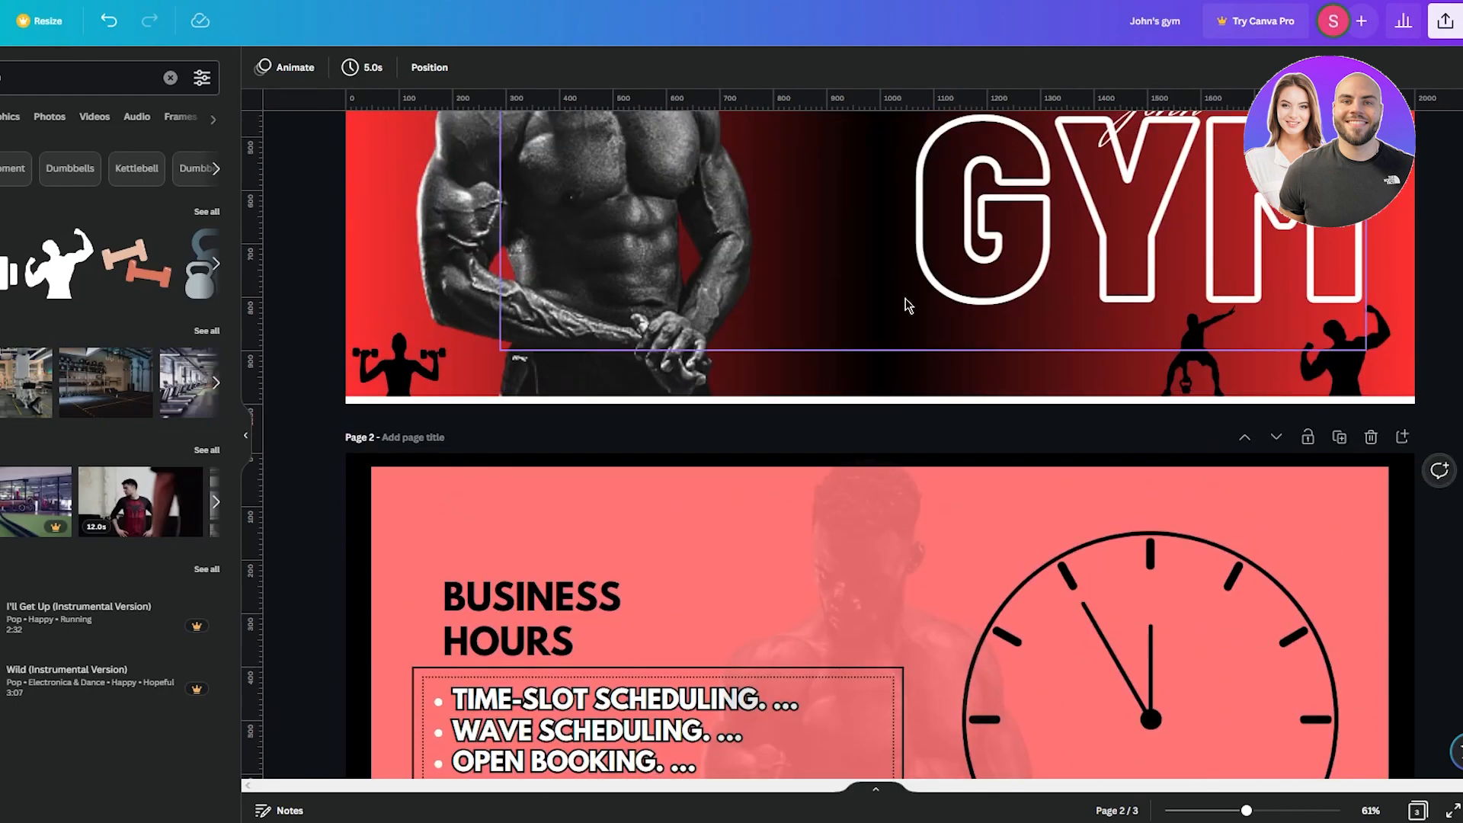
scroll(877, 419, "down", 5)
scroll(978, 330, "up", 3)
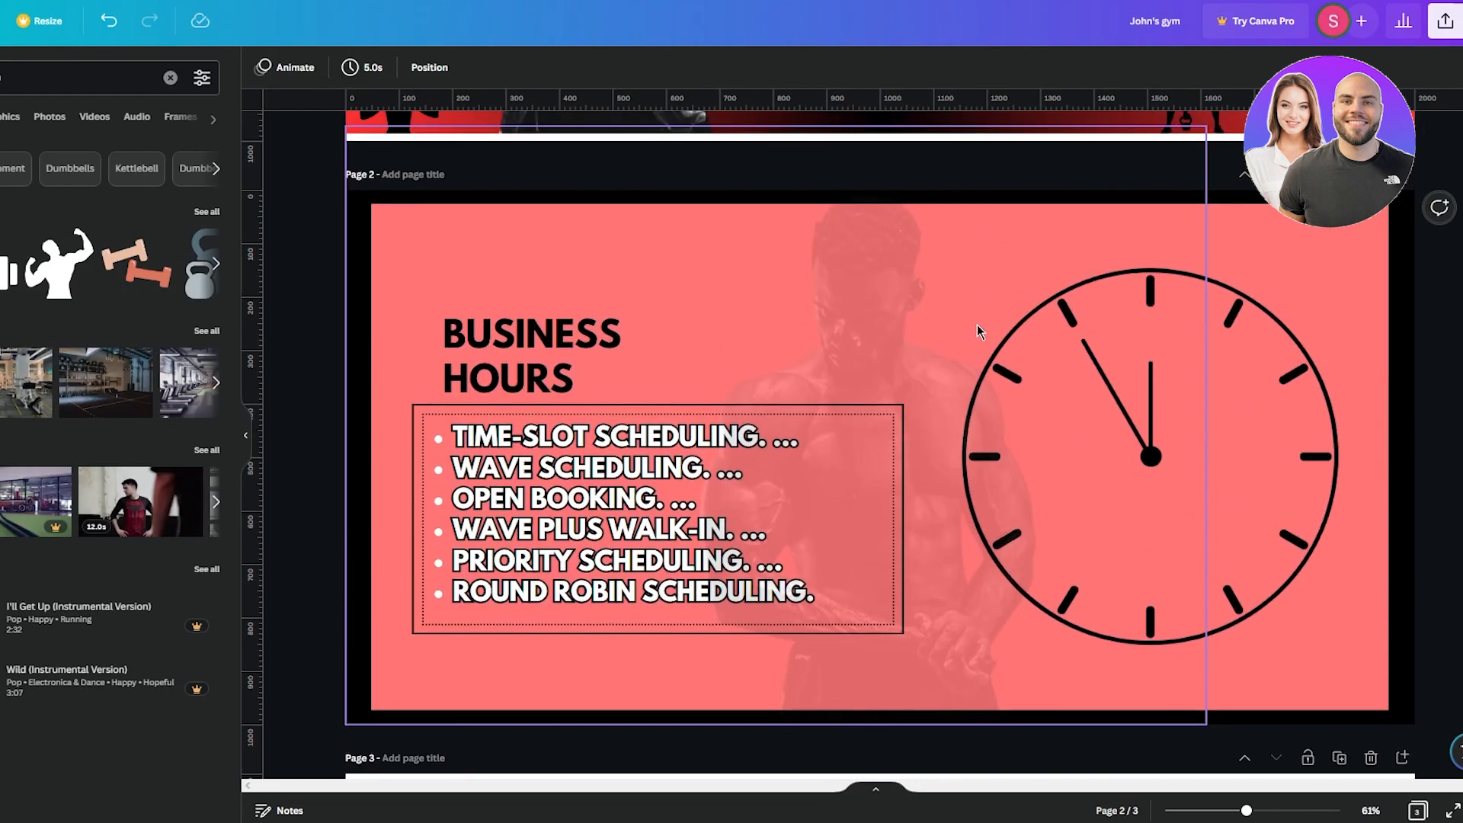
- Review the cover, business hours and booking policies pages again and check the brand kit options
scroll(978, 329, "down", 1)
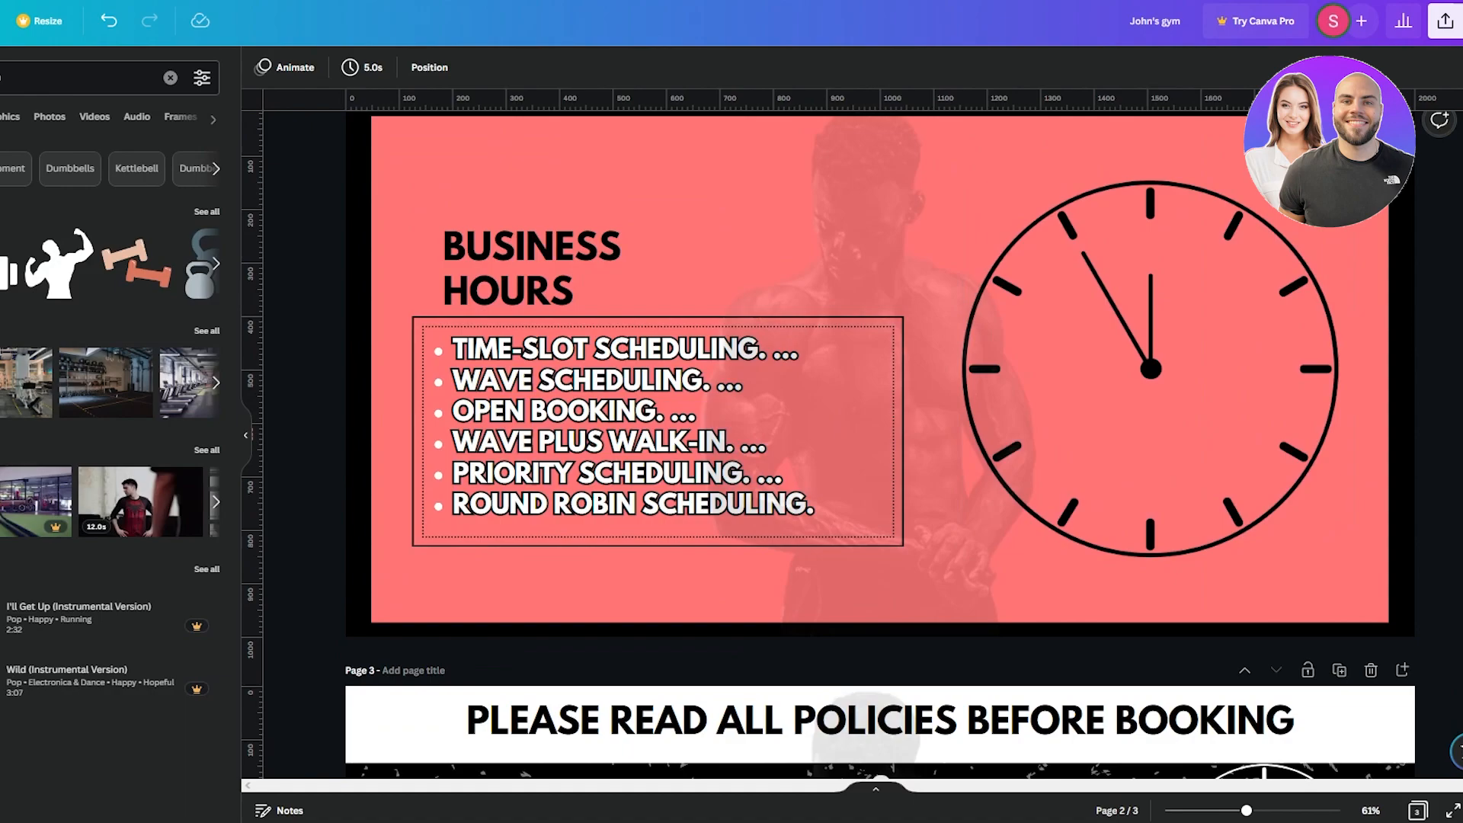
scroll(1406, 603, "up", 4)
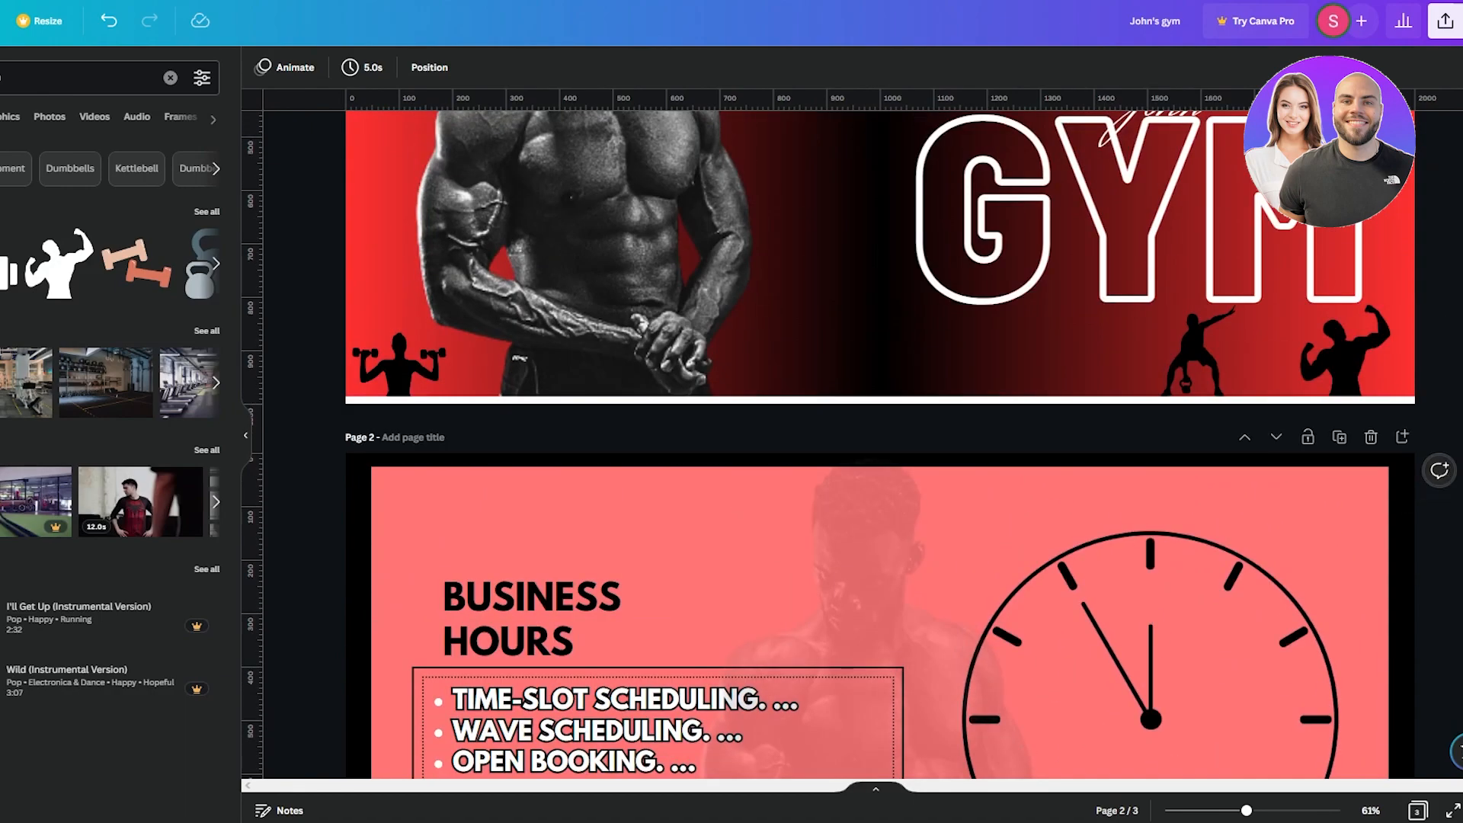
scroll(1220, 453, "down", 3)
scroll(1235, 453, "up", 1)
scroll(1237, 454, "down", 6)
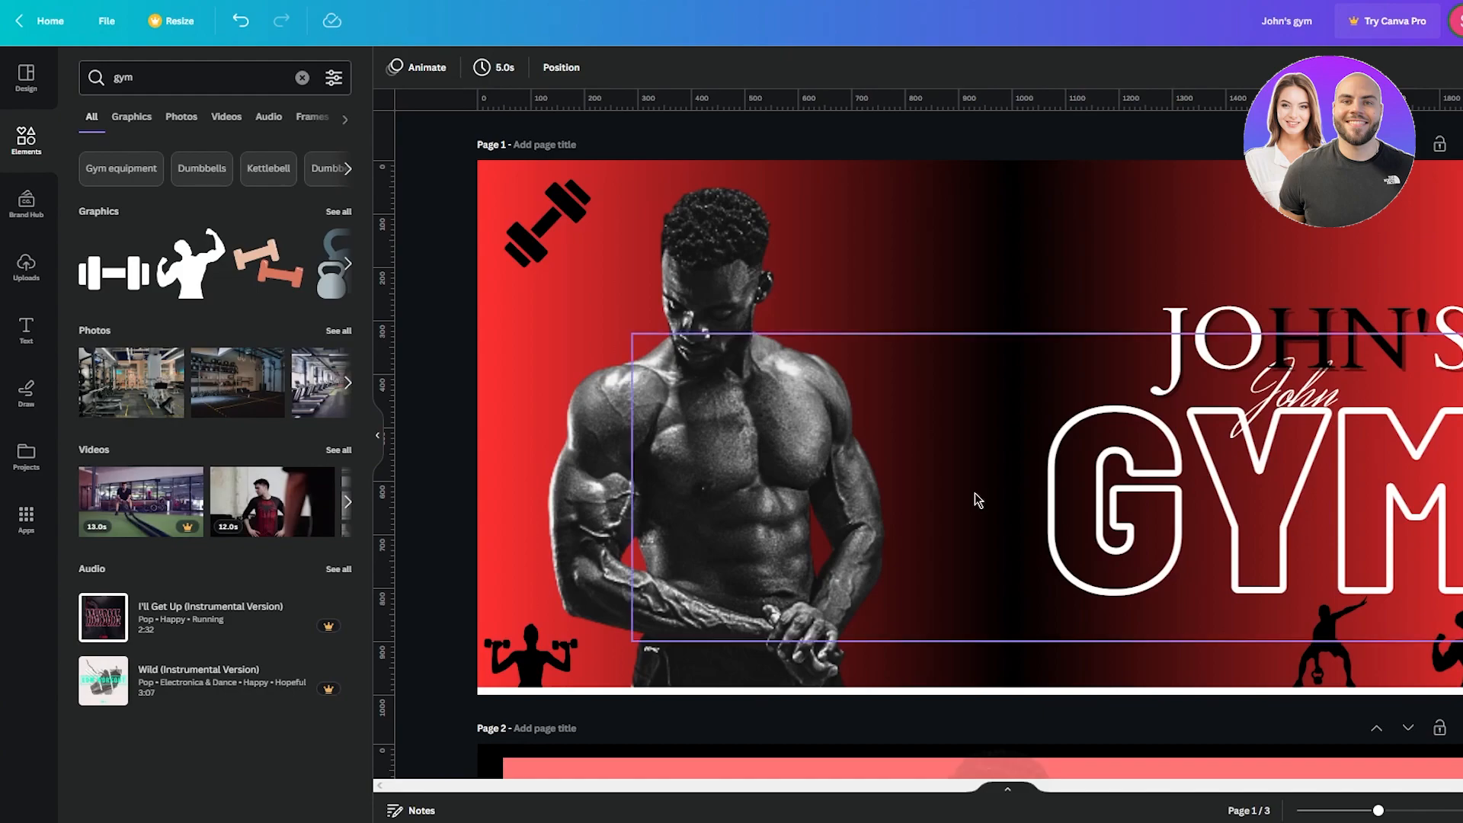
left_click(26, 200)
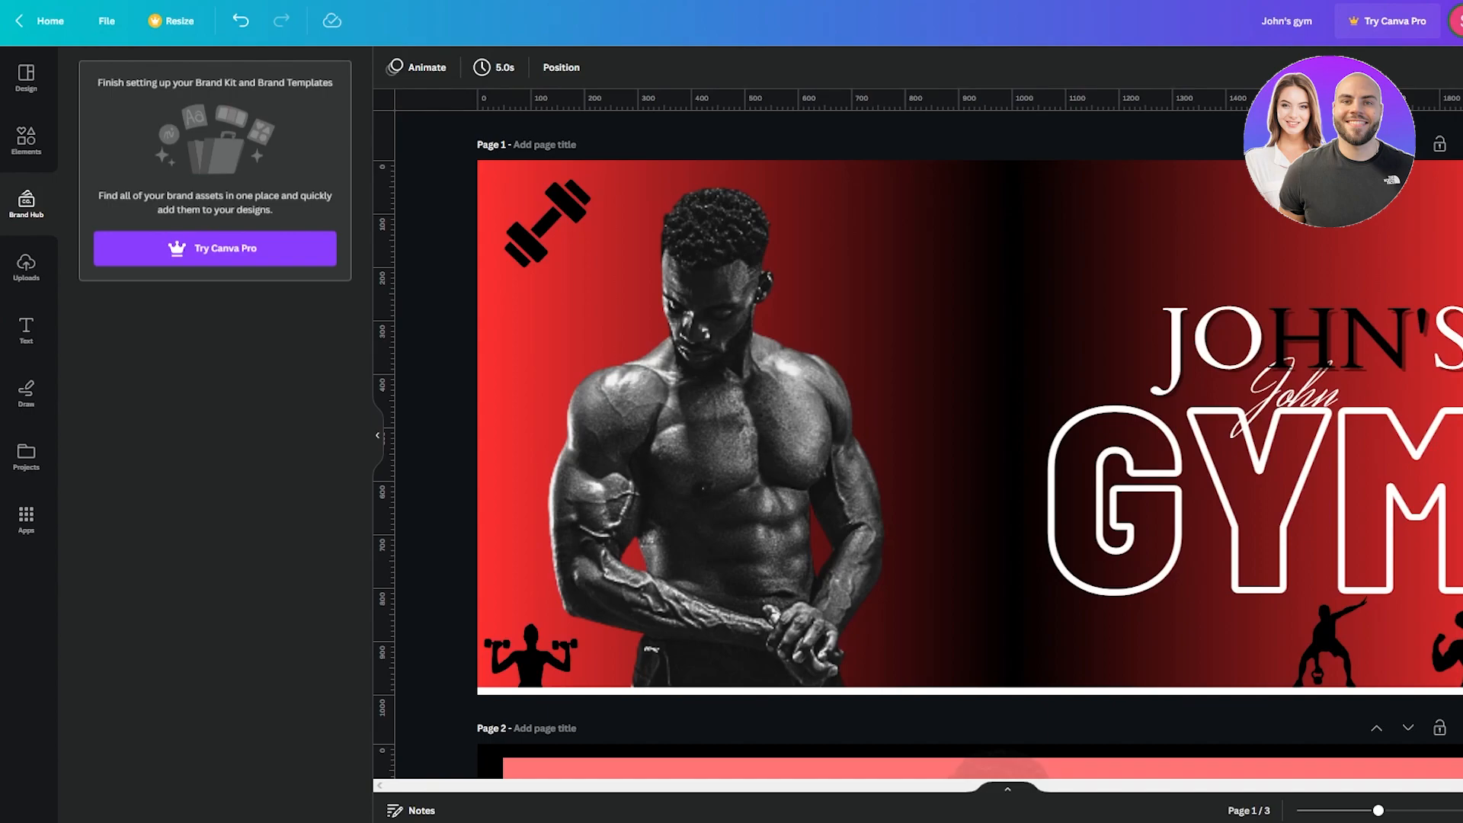
scroll(918, 444, "down", 14)
scroll(918, 445, "up", 14)
scroll(835, 374, "up", 1)
scroll(836, 373, "down", 7)
scroll(836, 373, "up", 7)
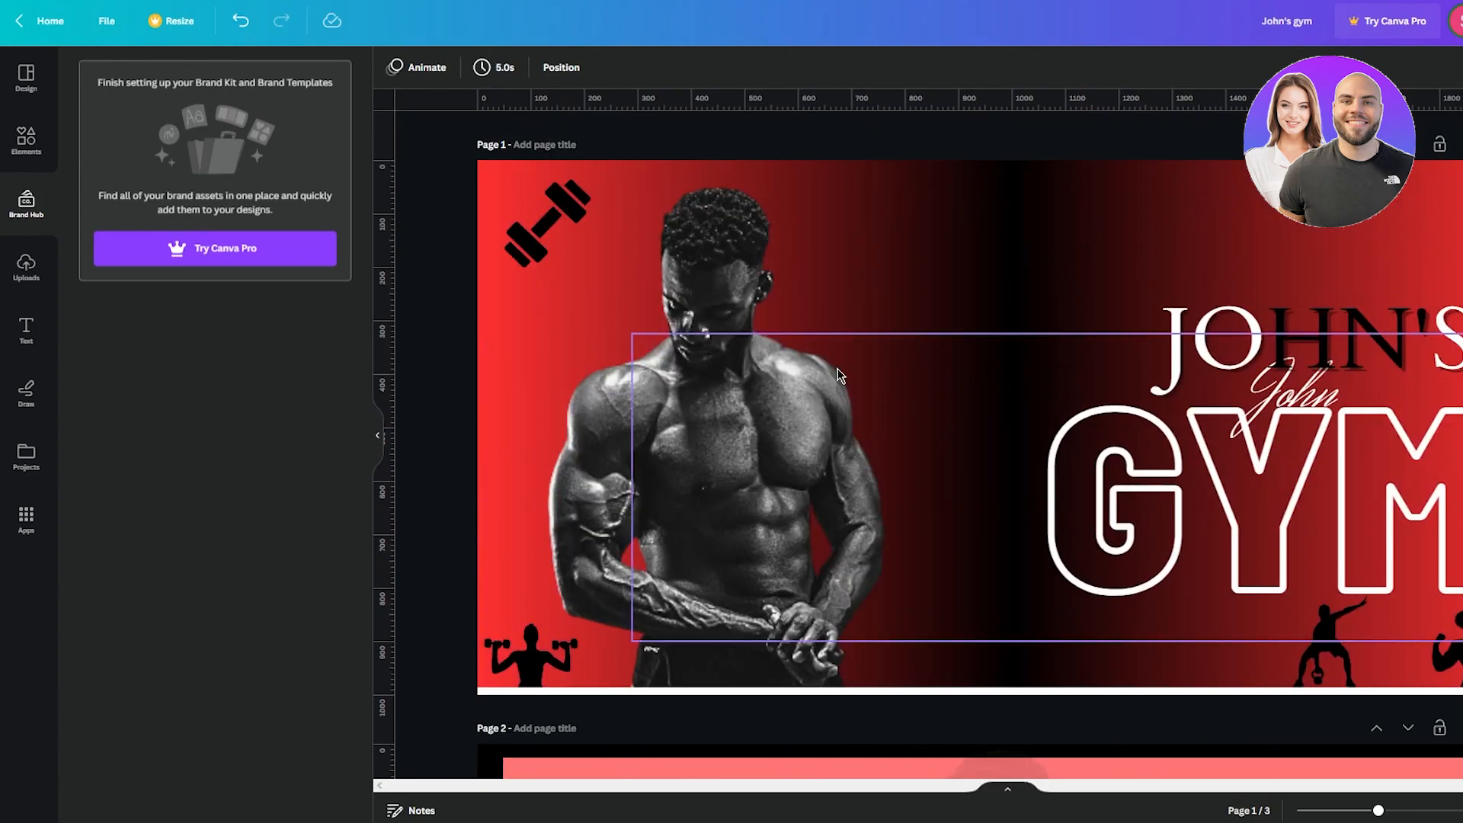
- Add a fourth page after the booking policies page and set its background to the document's bright red
scroll(837, 377, "down", 6)
scroll(873, 376, "down", 6)
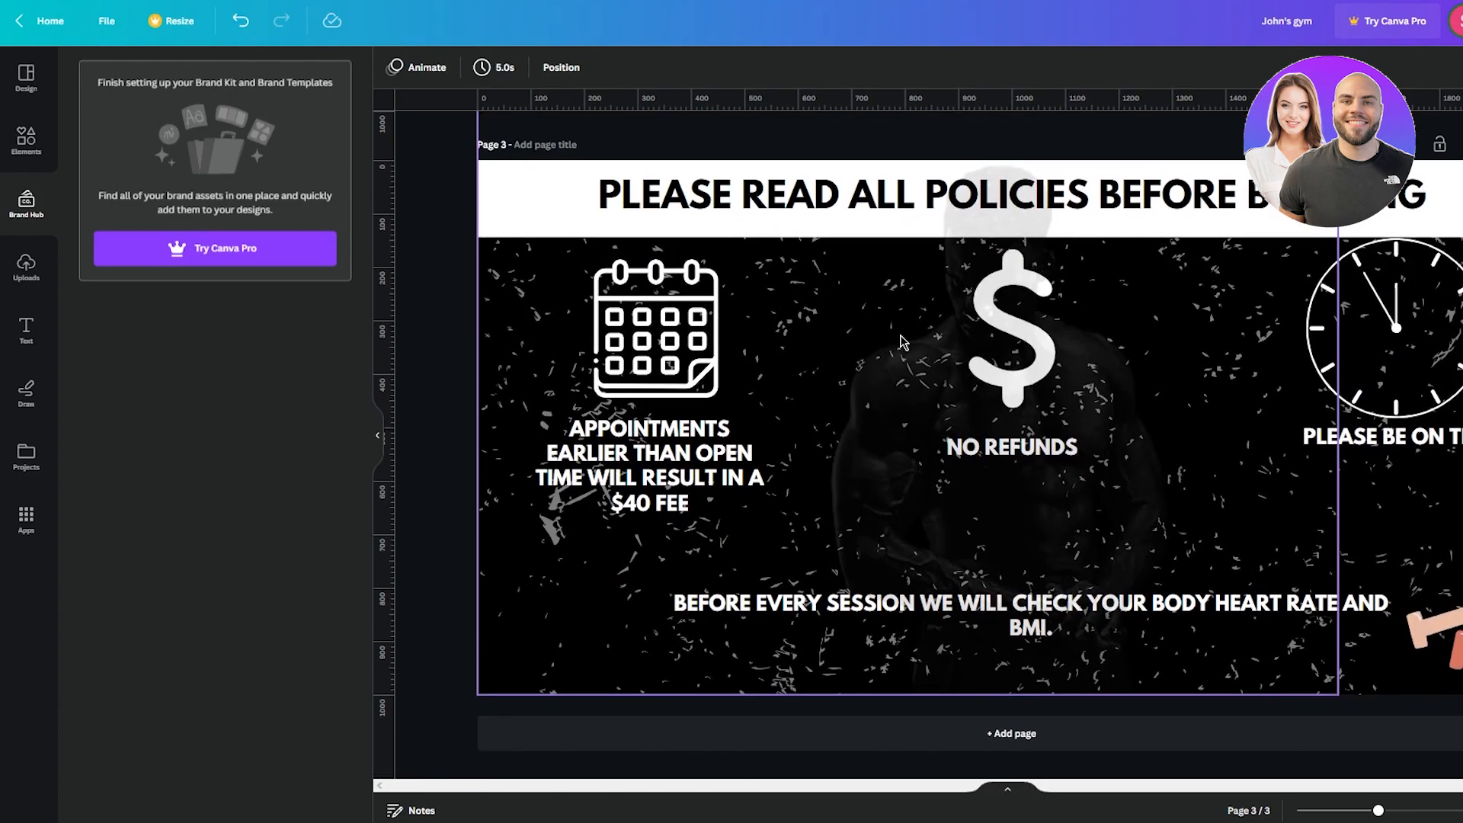
left_click(1032, 735)
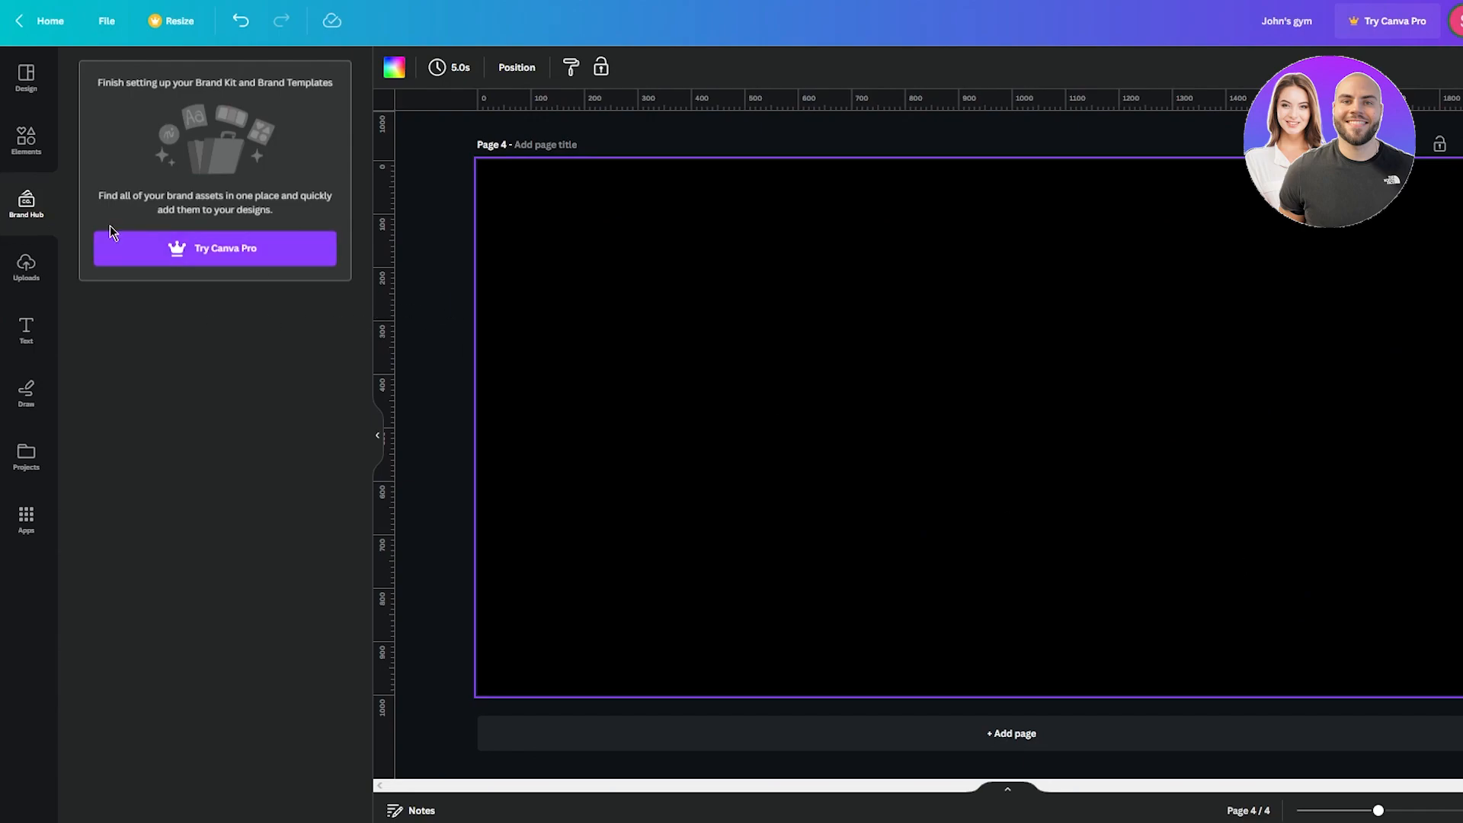
left_click(394, 67)
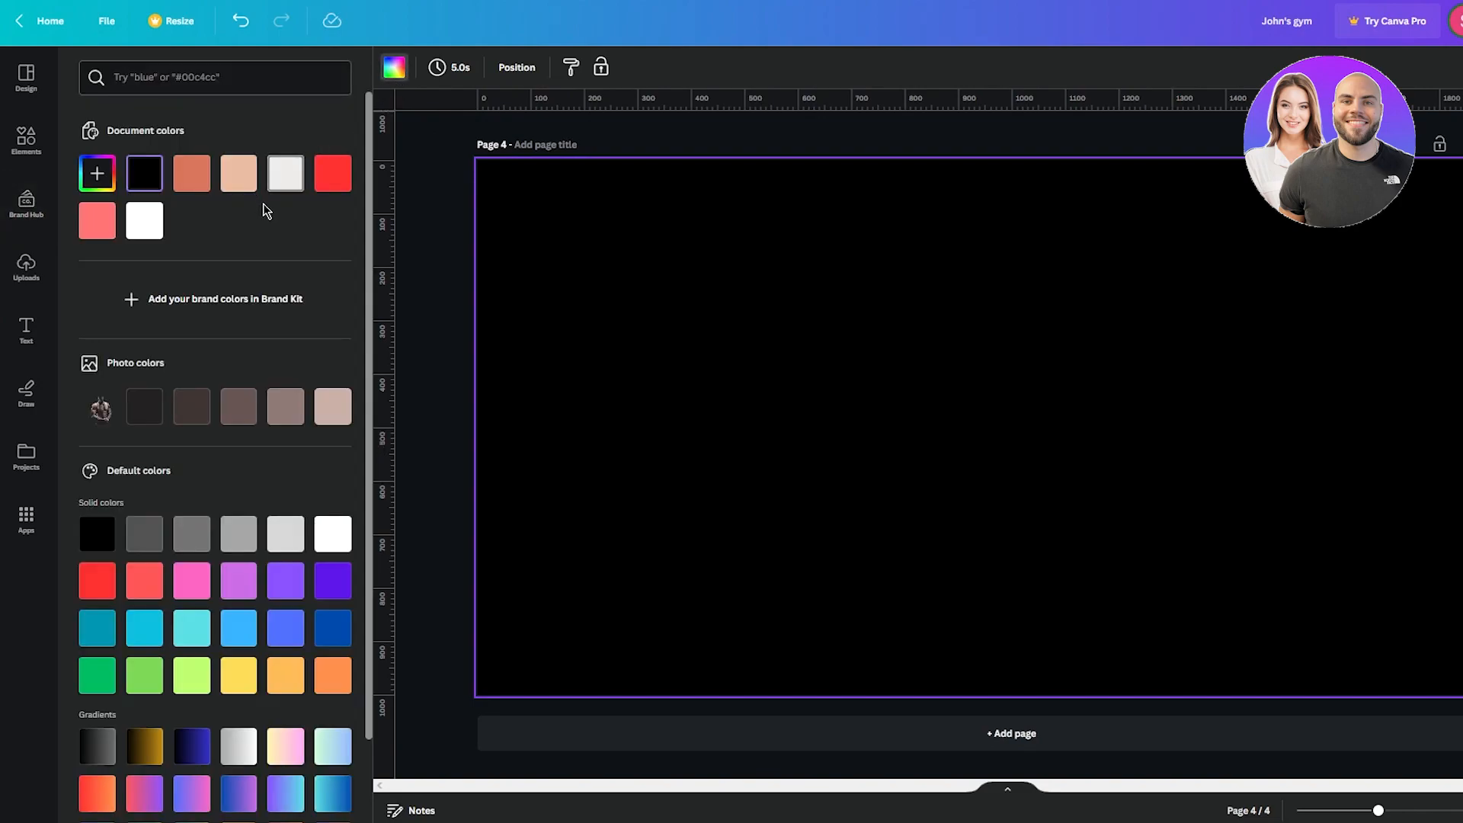
left_click(335, 176)
left_click(431, 218)
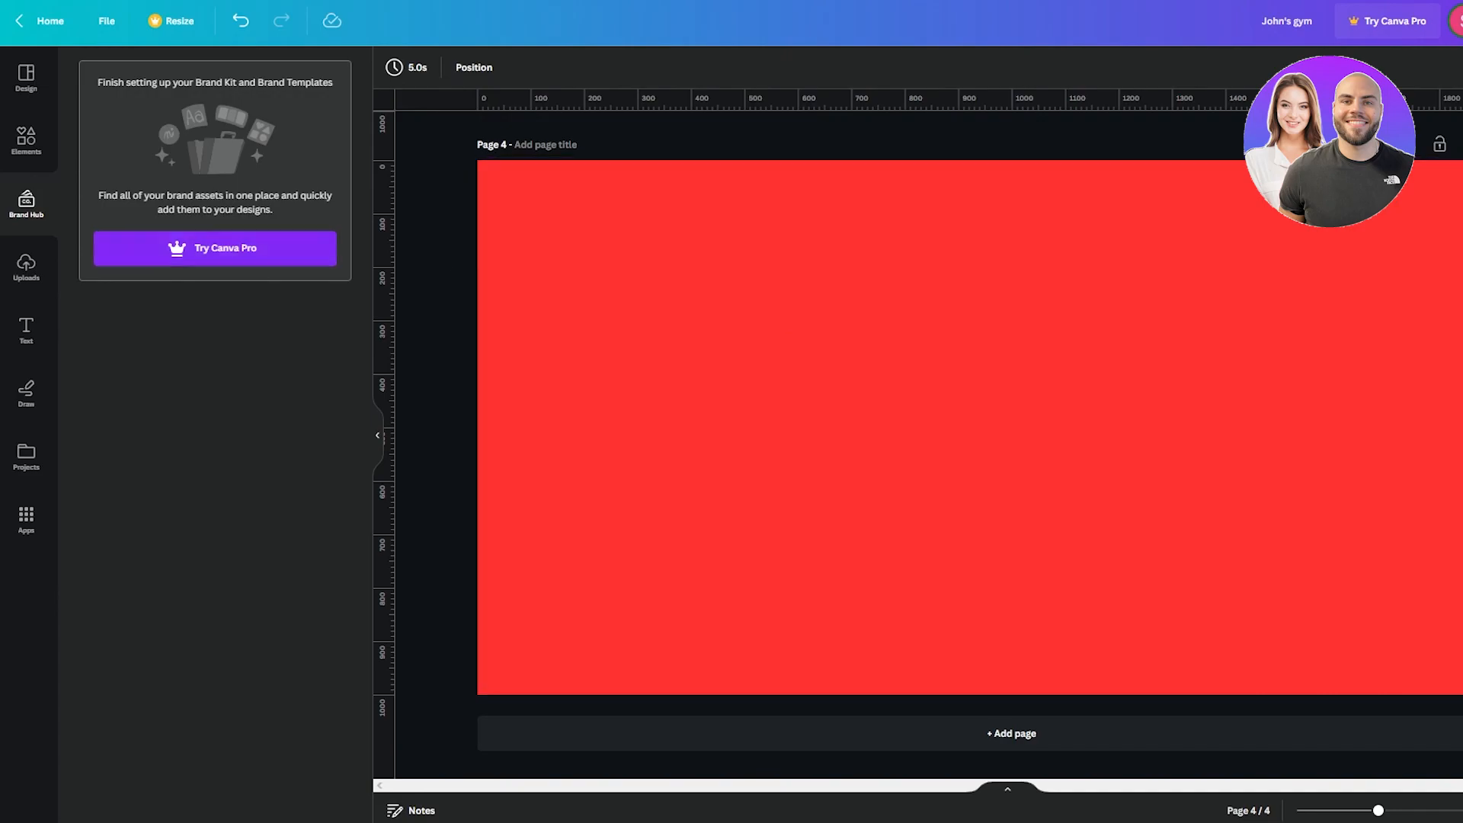
- Browse the text font combinations and place the yellow "HUGE SALE" combination on page 4
left_click(14, 338)
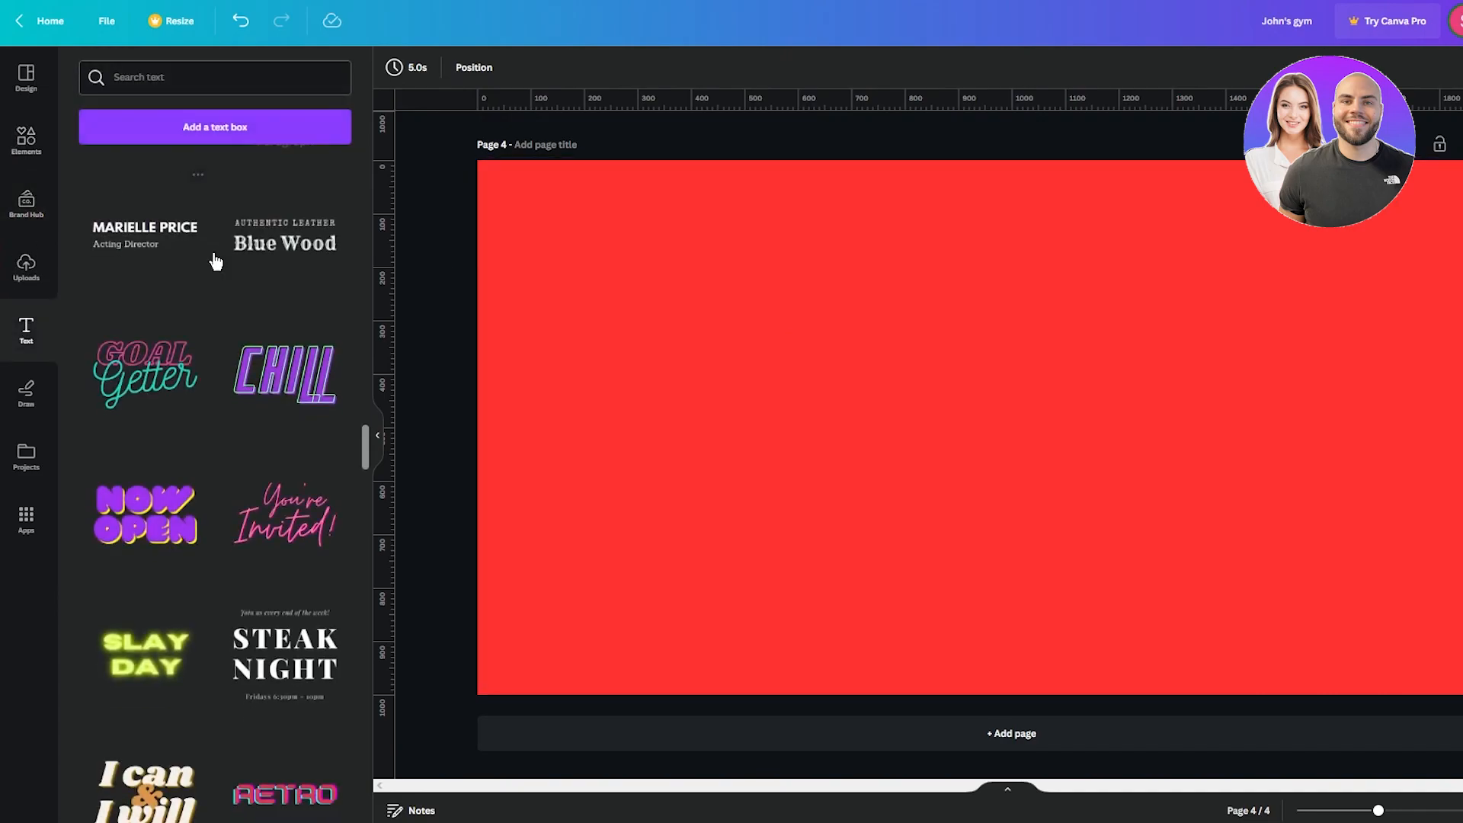
scroll(262, 409, "down", 2)
scroll(263, 407, "up", 5)
scroll(263, 409, "up", 8)
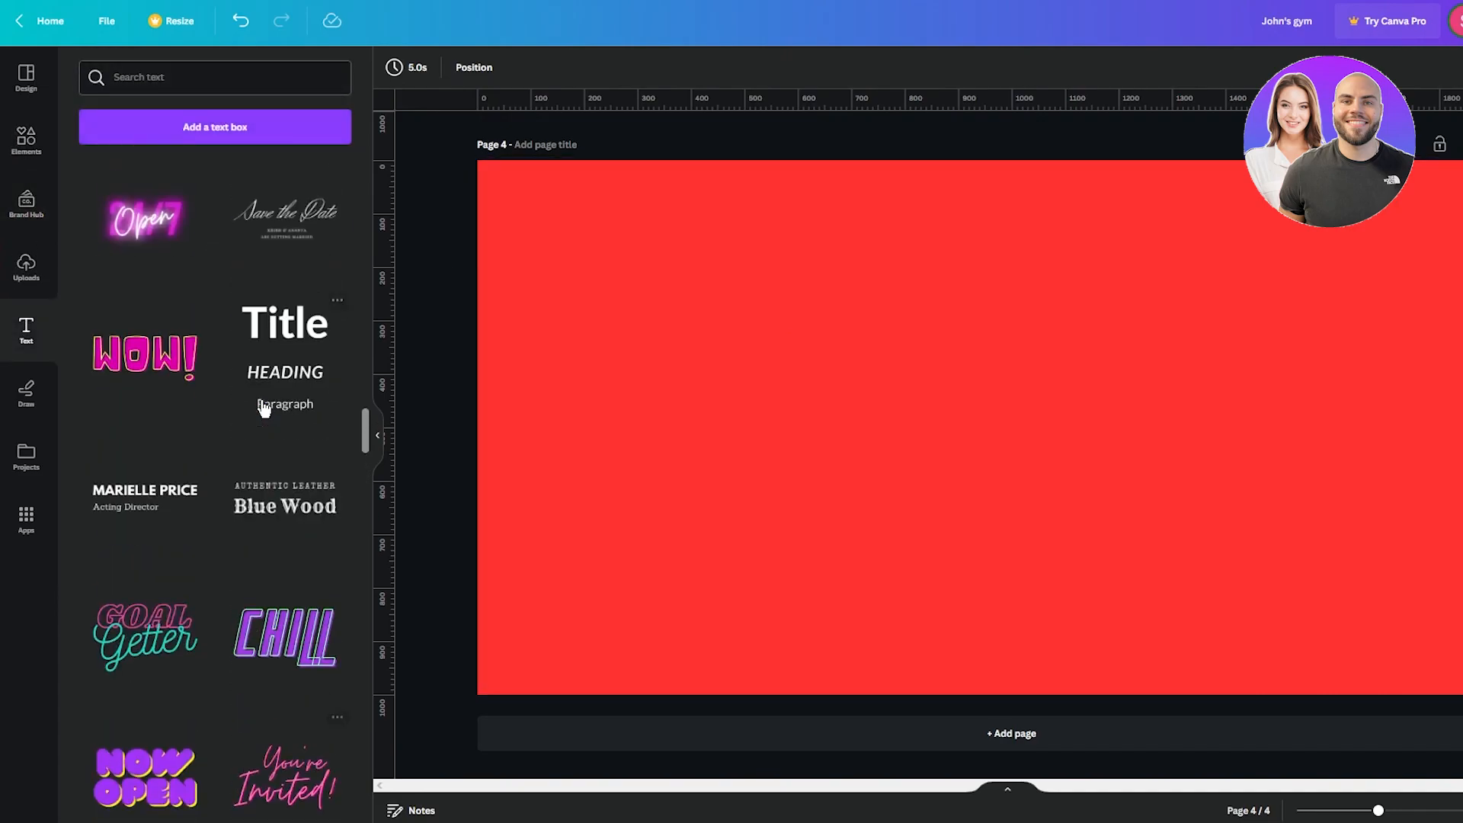
scroll(263, 408, "up", 15)
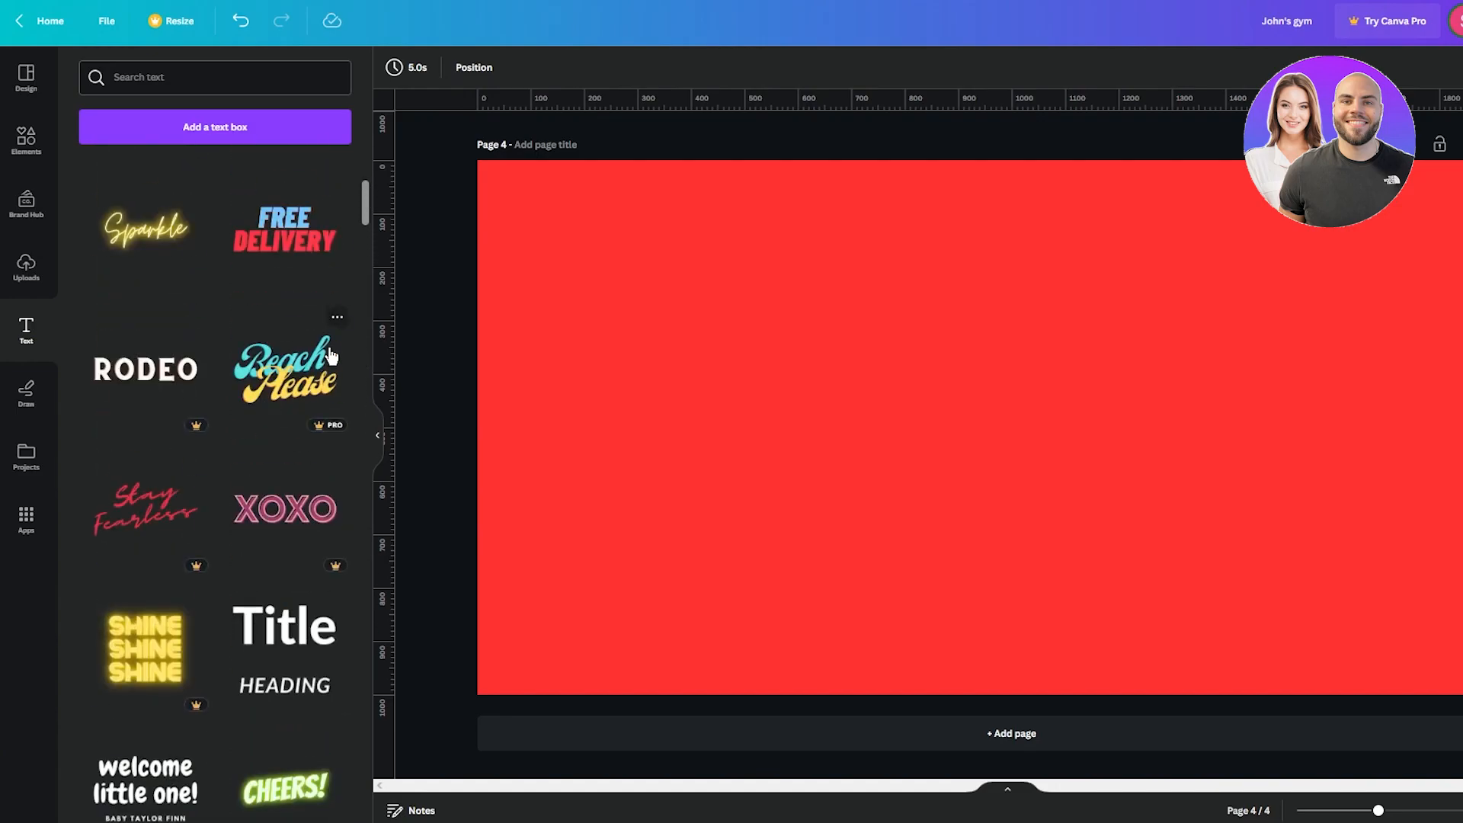
scroll(263, 410, "up", 5)
left_click_drag(285, 440, 804, 329)
double_click(803, 335)
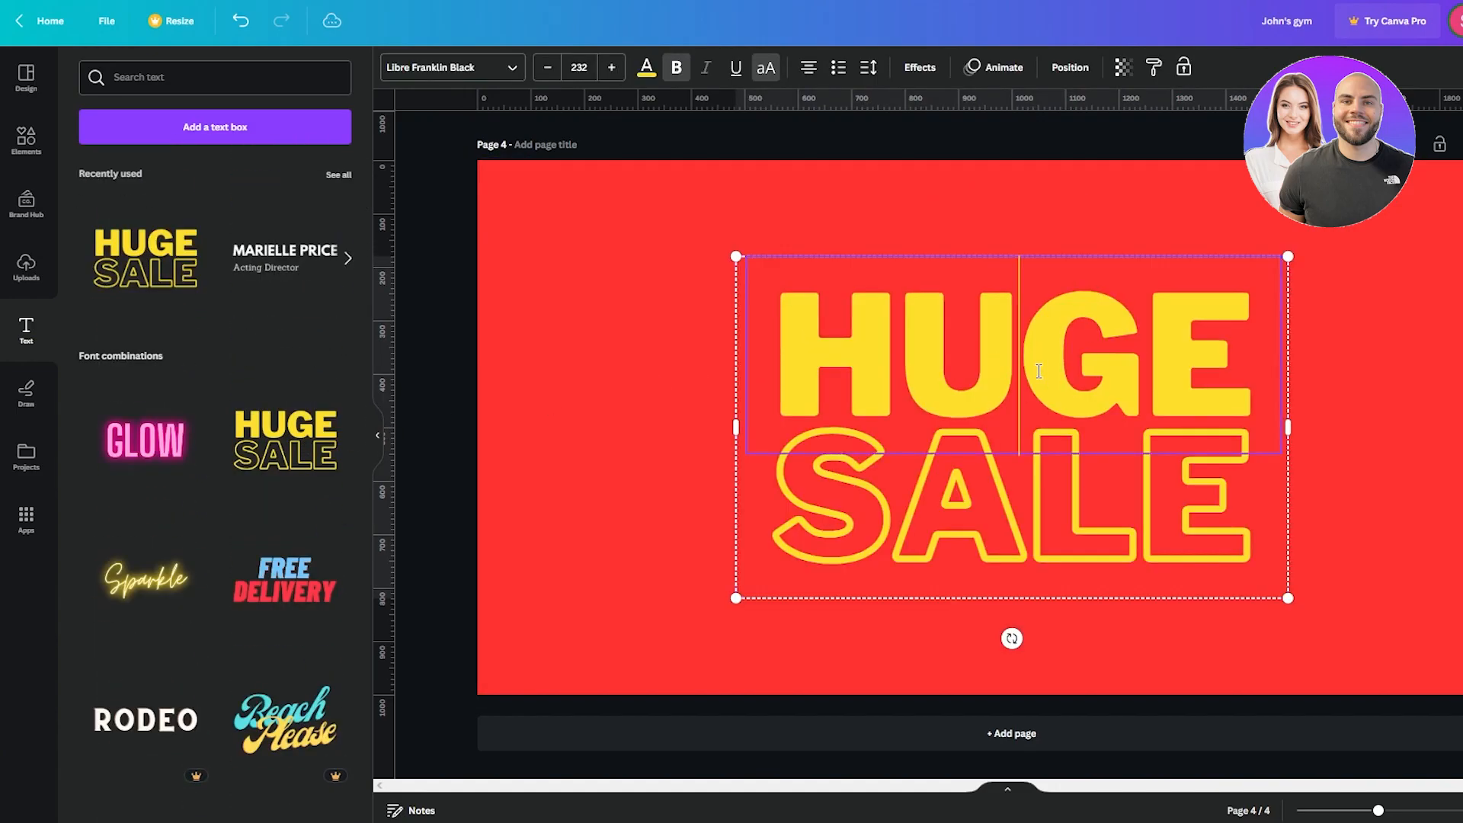
type("THANK")
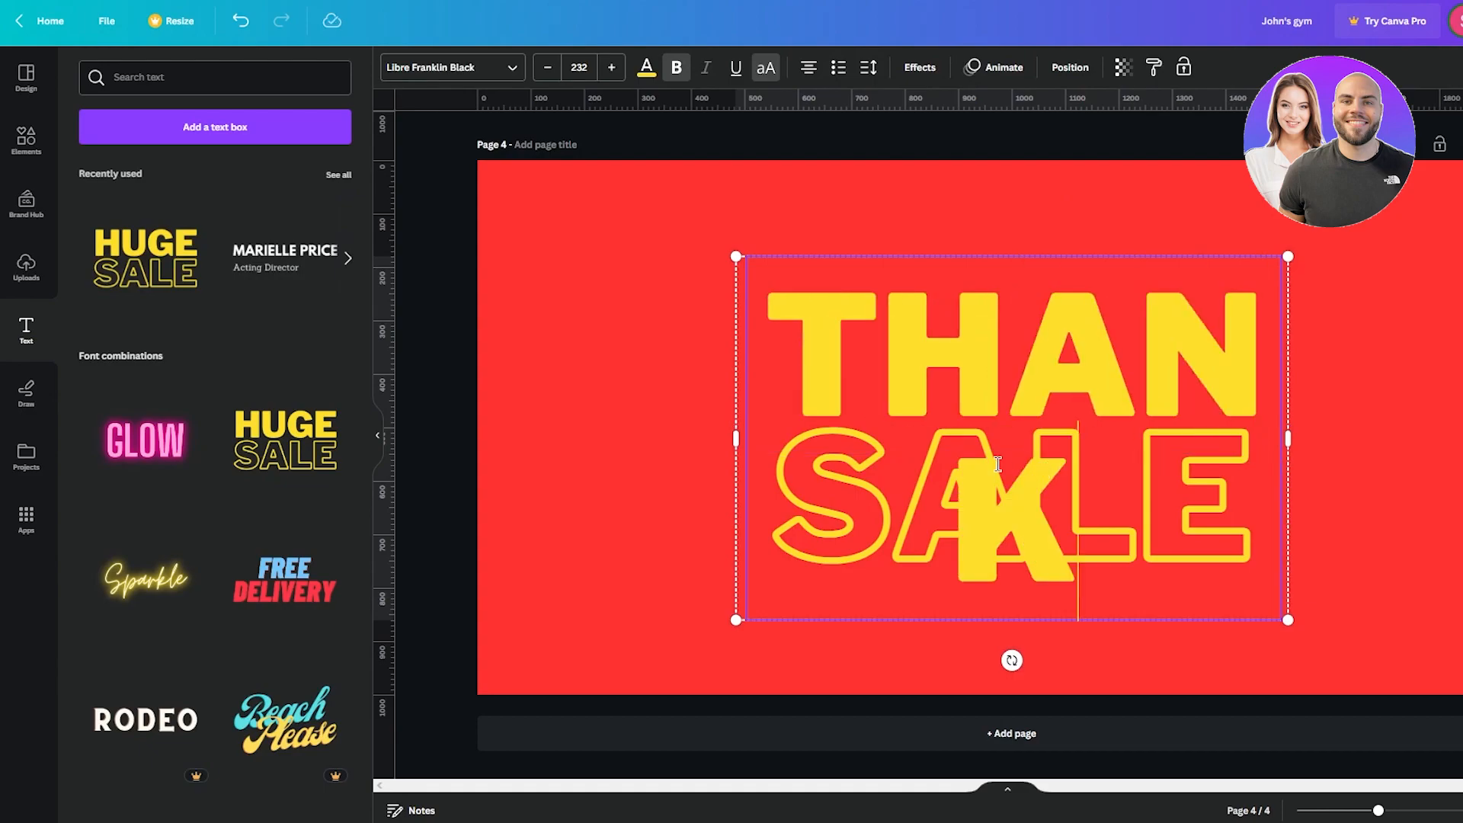
left_click_drag(736, 428, 638, 439)
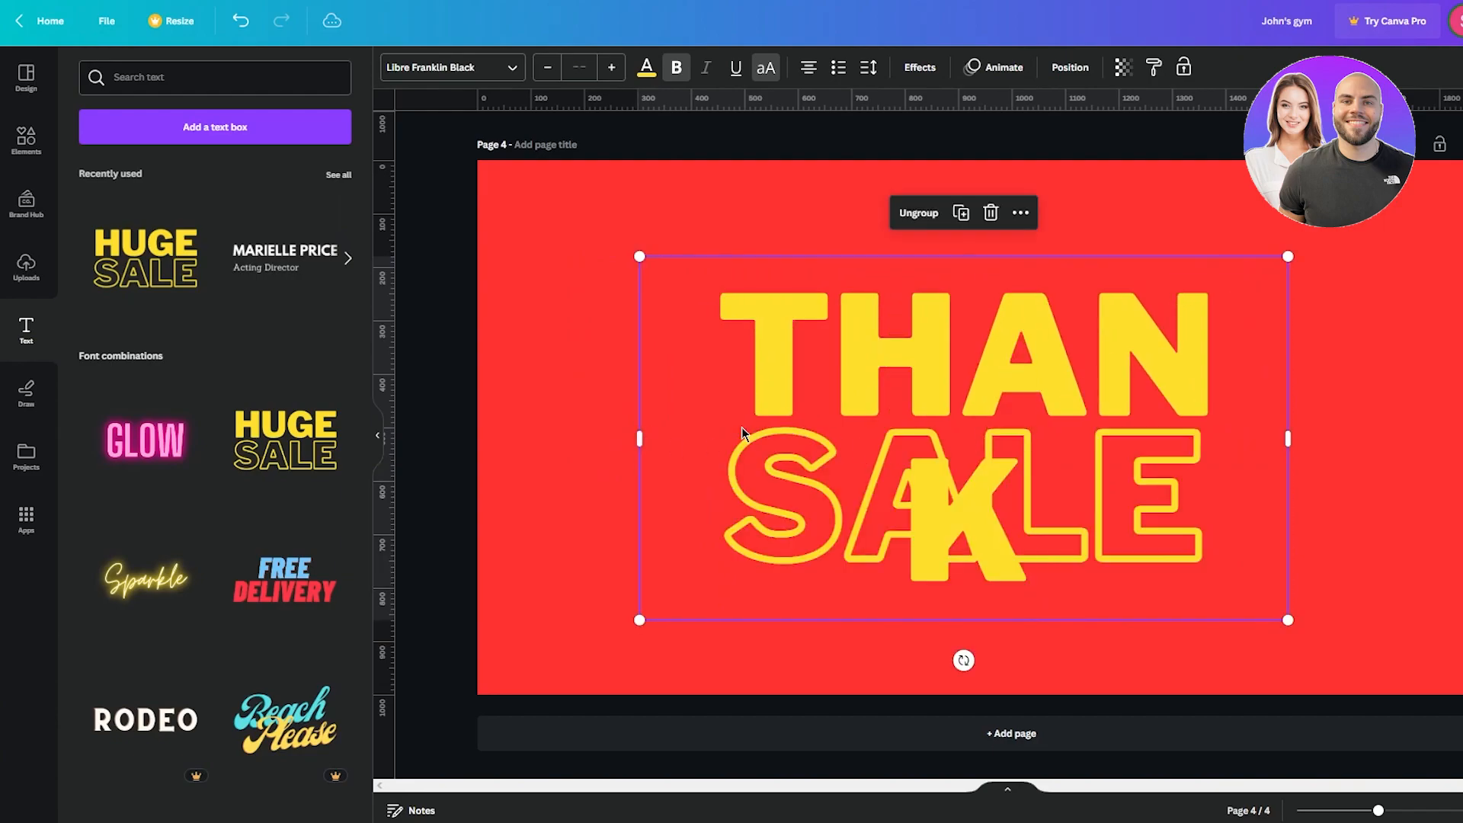
left_click(629, 437)
left_click(992, 412)
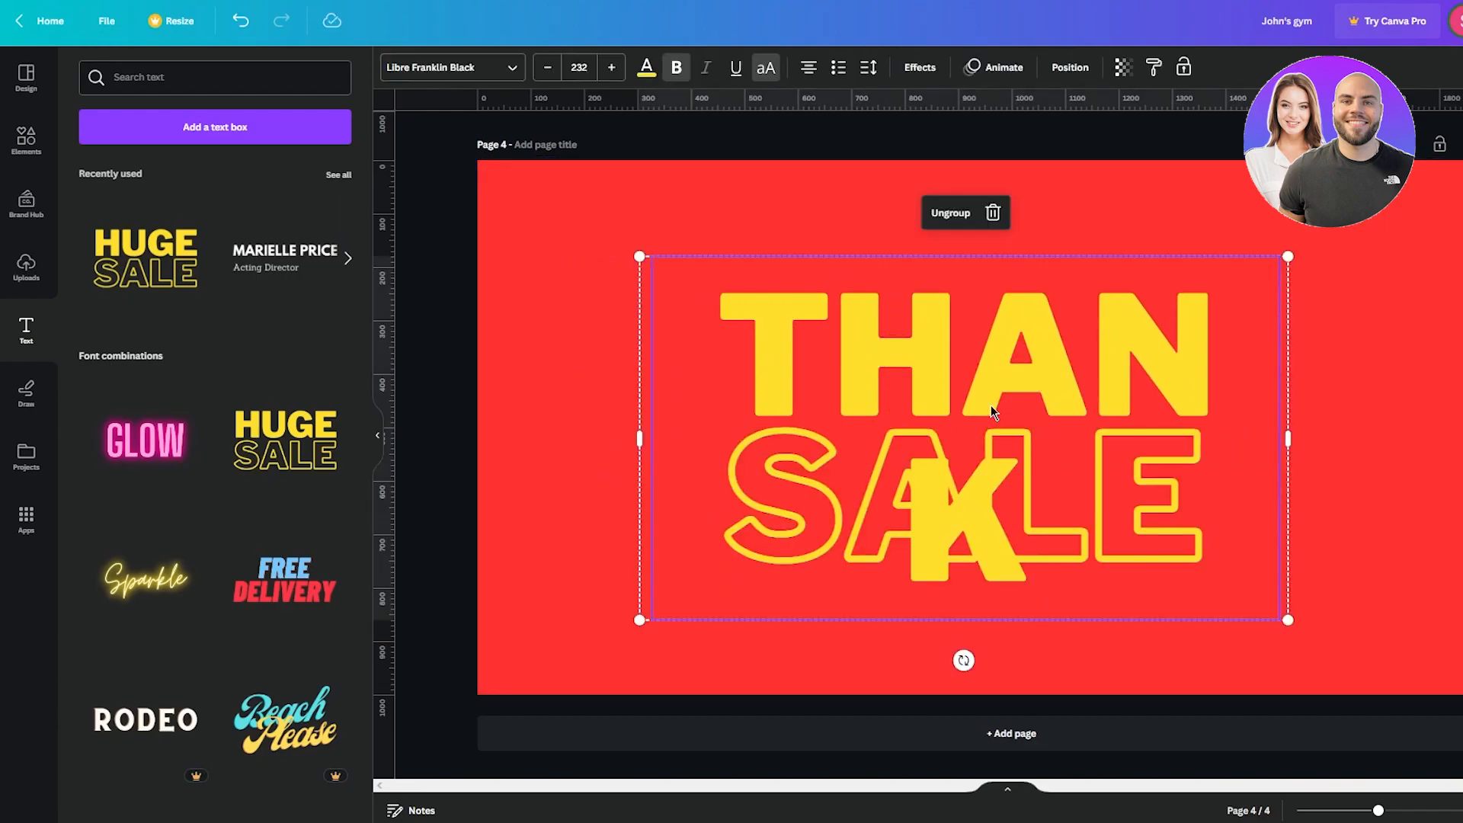
key("Delete")
key("ctrl+z")
key("ctrl+z")
key("ctrl+z")
key("ctrl+z")
key("ctrl+z")
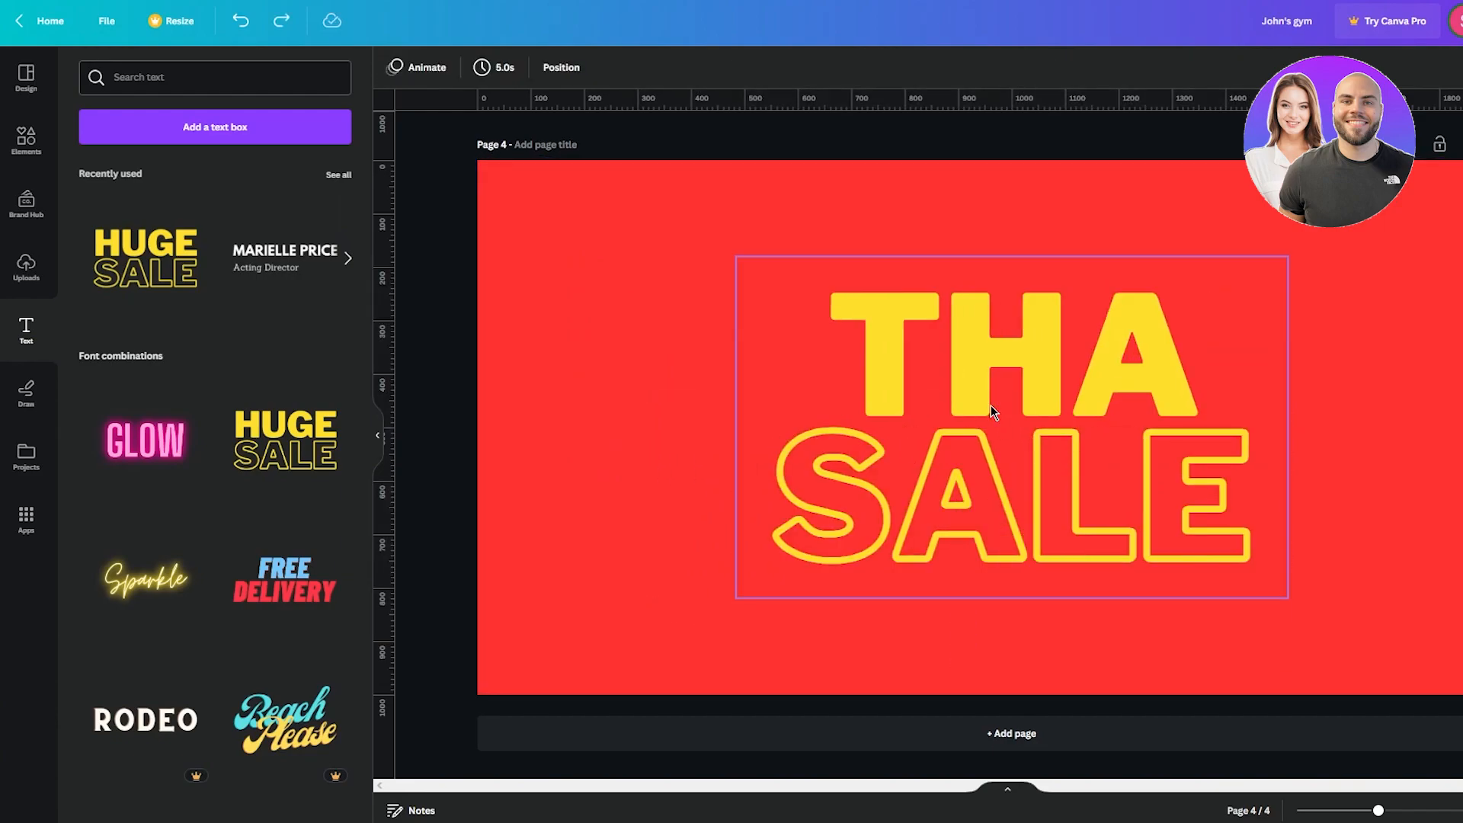
key("ctrl+z")
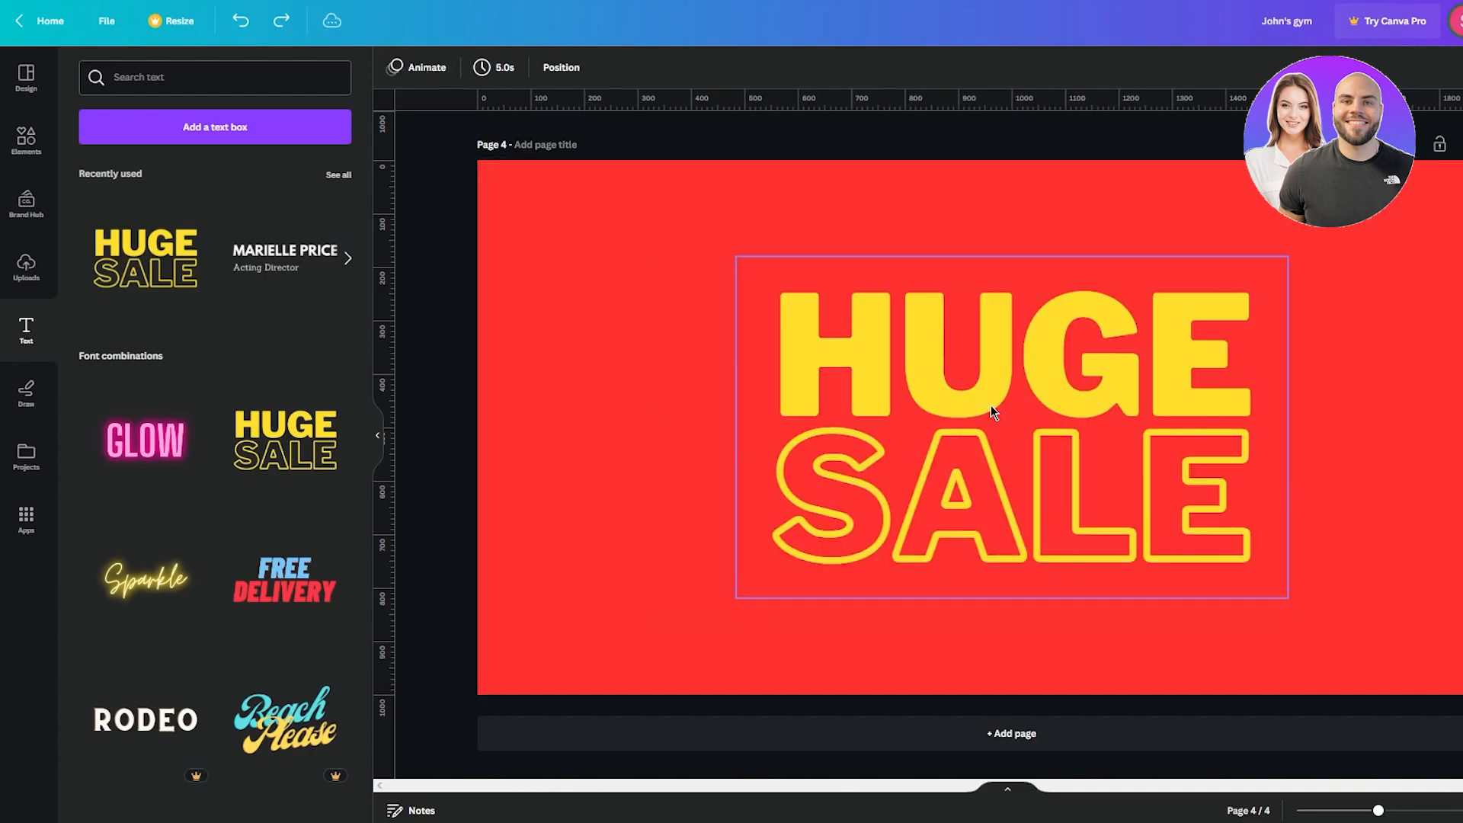
- Widen the "HUGE SALE" text group and move it to the upper part of page 4
left_click(986, 496)
left_click_drag(736, 433, 479, 436)
left_click(875, 385)
left_click_drag(875, 385, 1009, 299)
- Replace the text group's wording with "THANK" on the solid line and "YOU" on the outlined line
left_click(1009, 299)
double_click(1009, 300)
type("TH")
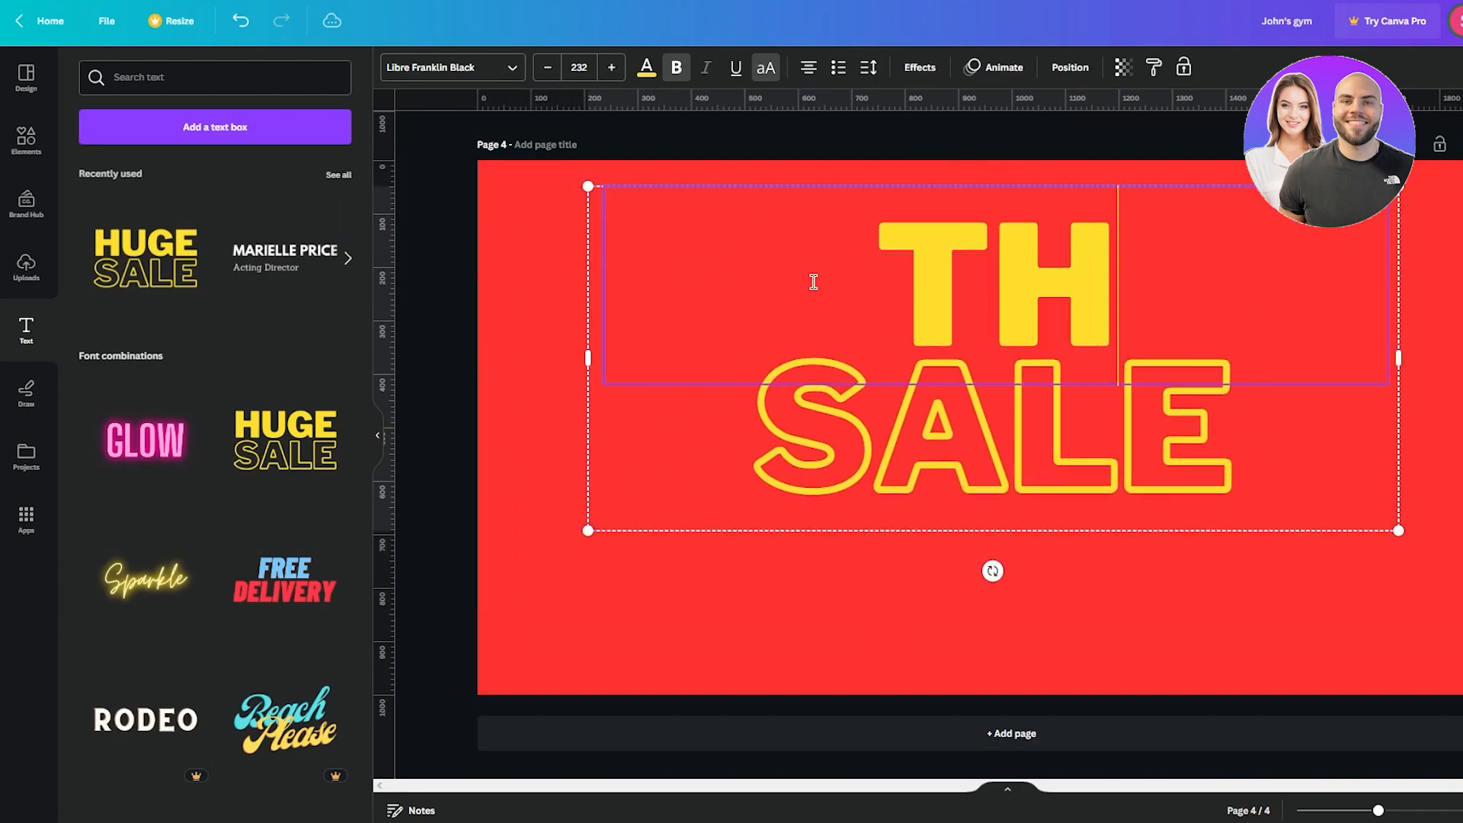
type("ANK")
left_click(1168, 437)
left_click(1168, 438)
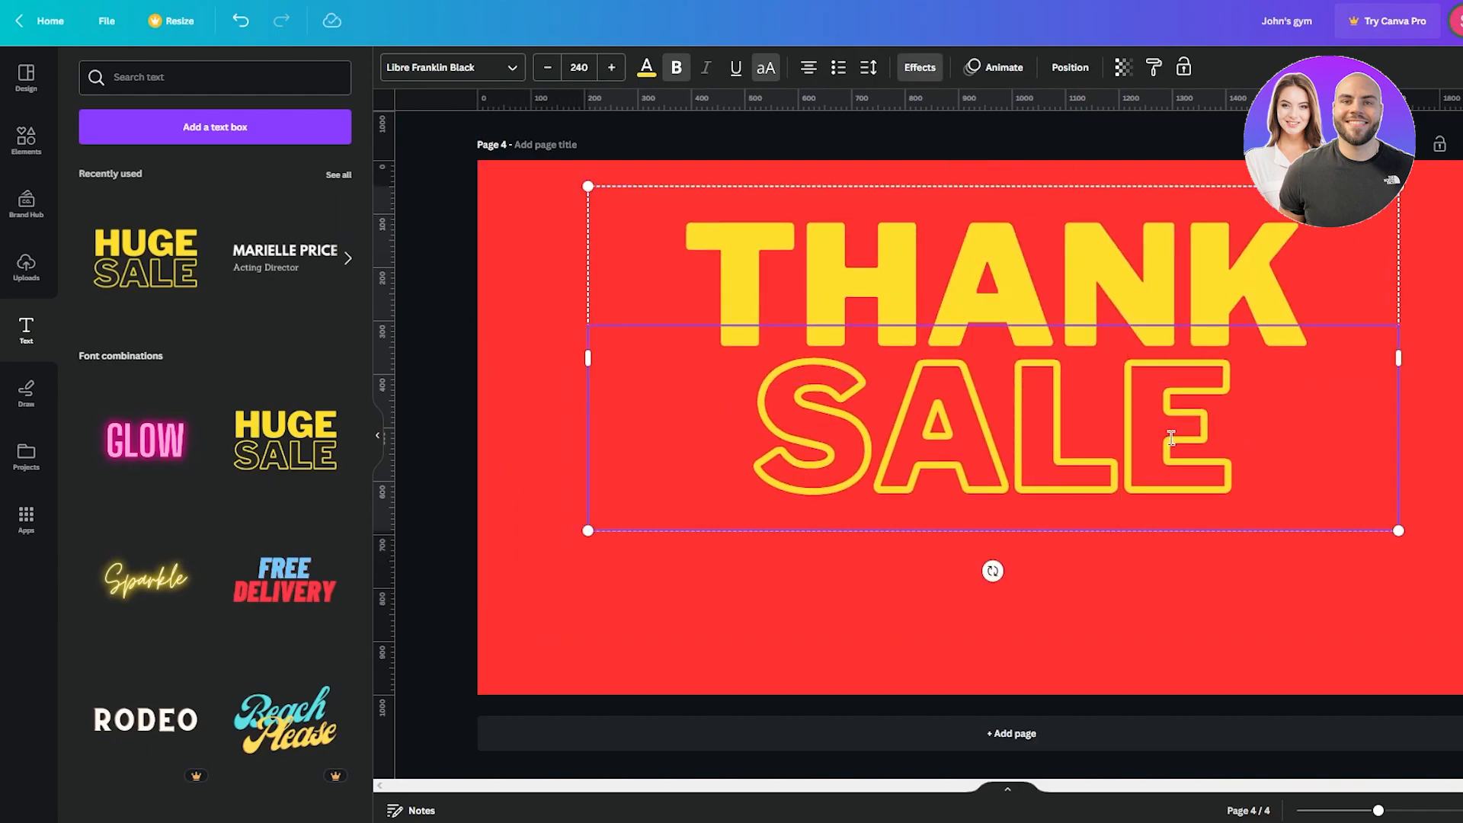
left_click_drag(1167, 438, 774, 433)
type("YOU")
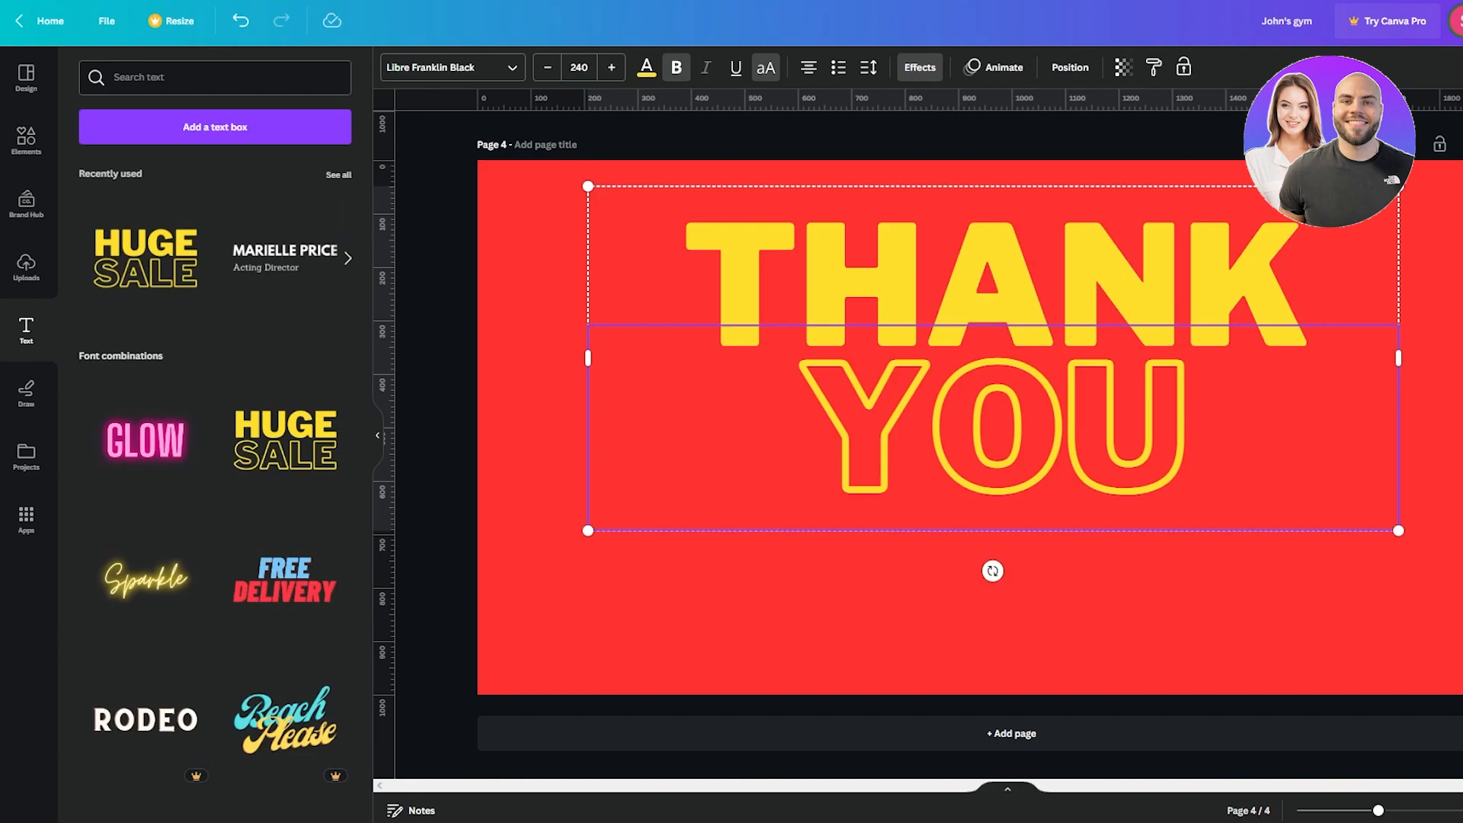
- Compare page 4 with the other pages' colours and set the word "THANK" to black
left_click(1242, 273)
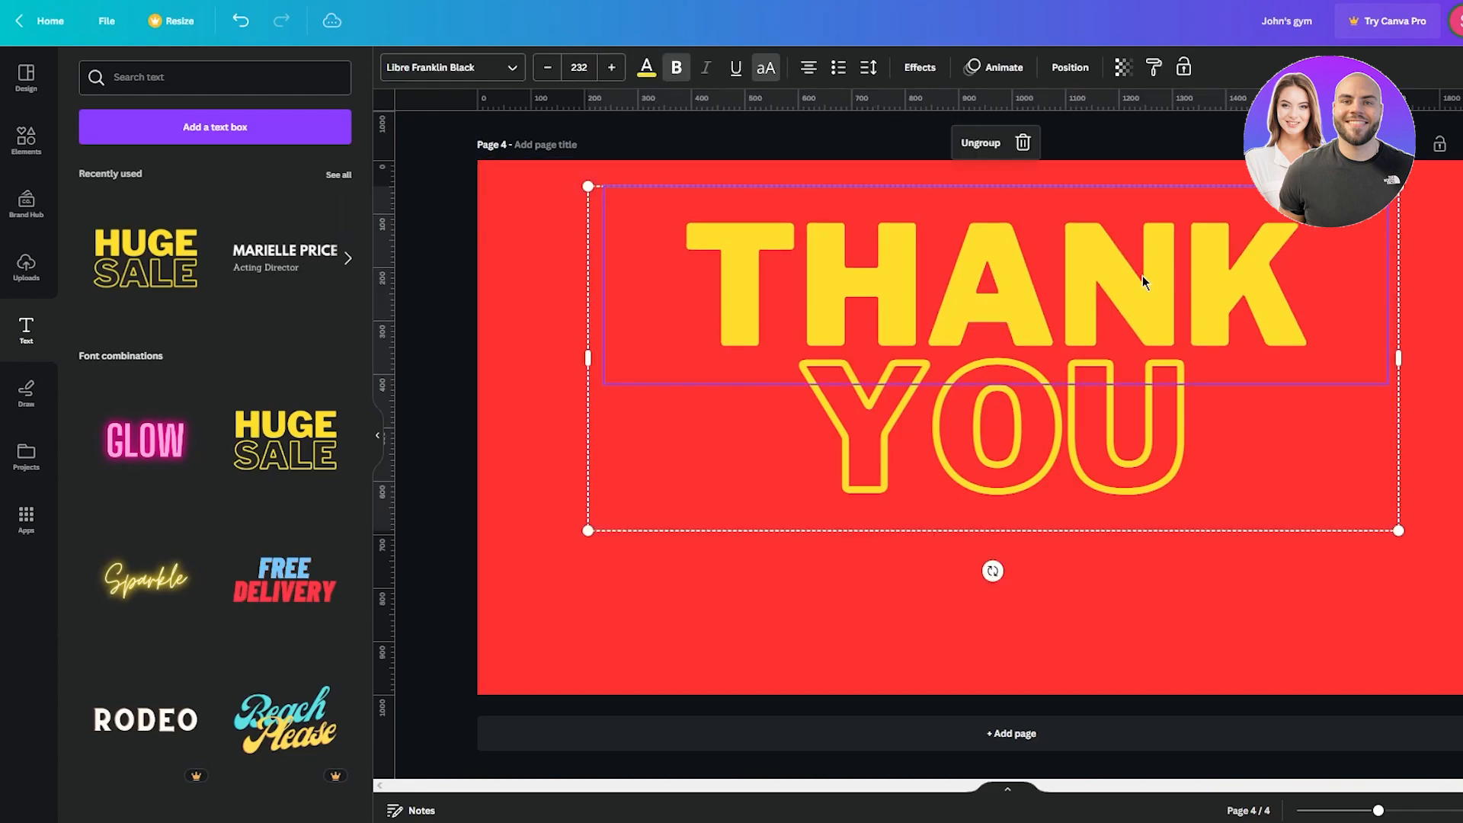
scroll(911, 240, "up", 15)
scroll(918, 241, "down", 14)
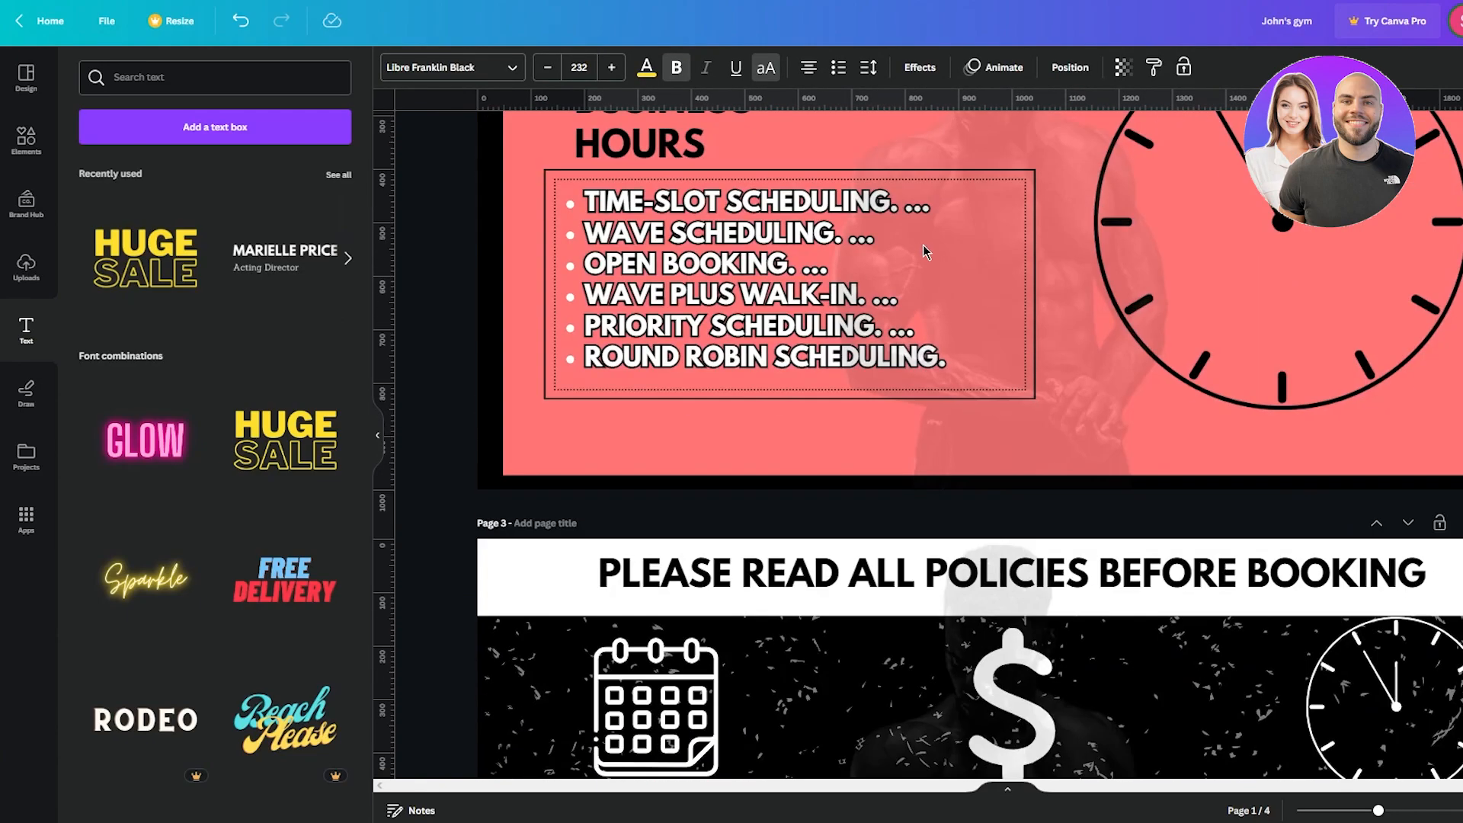
scroll(967, 265, "down", 1)
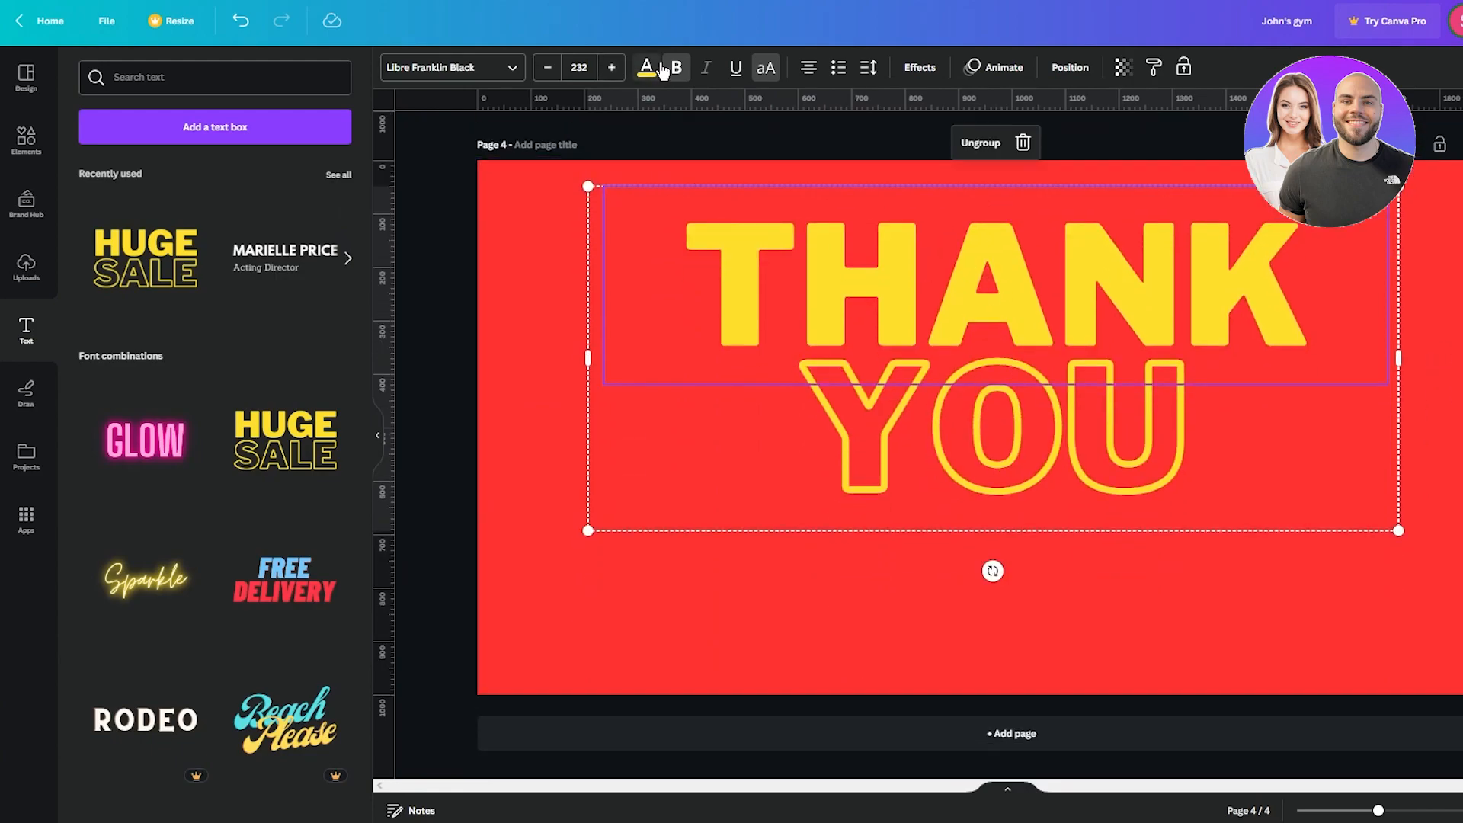
left_click(814, 259)
left_click(470, 244)
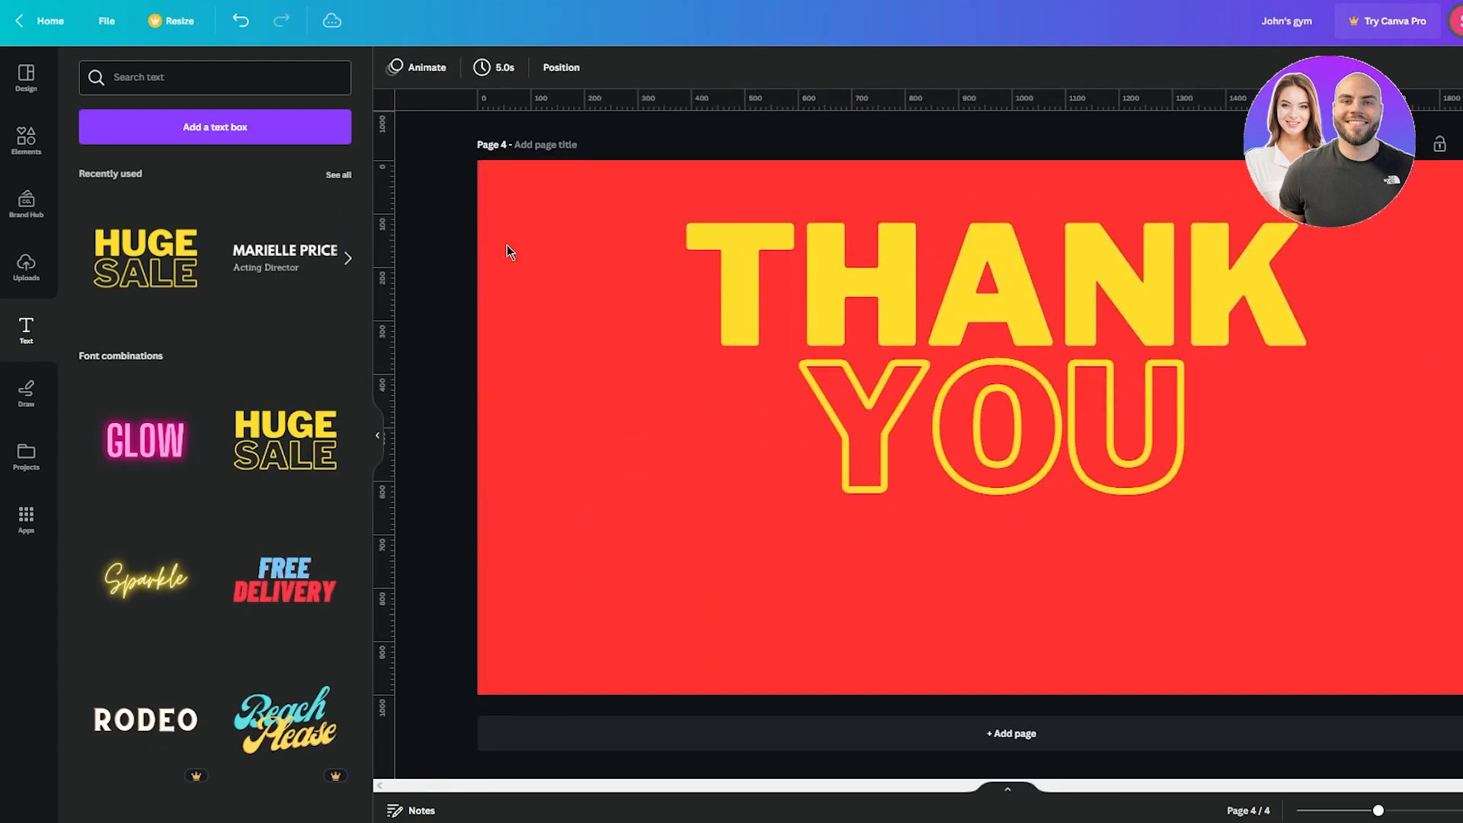
left_click(836, 258)
left_click(646, 67)
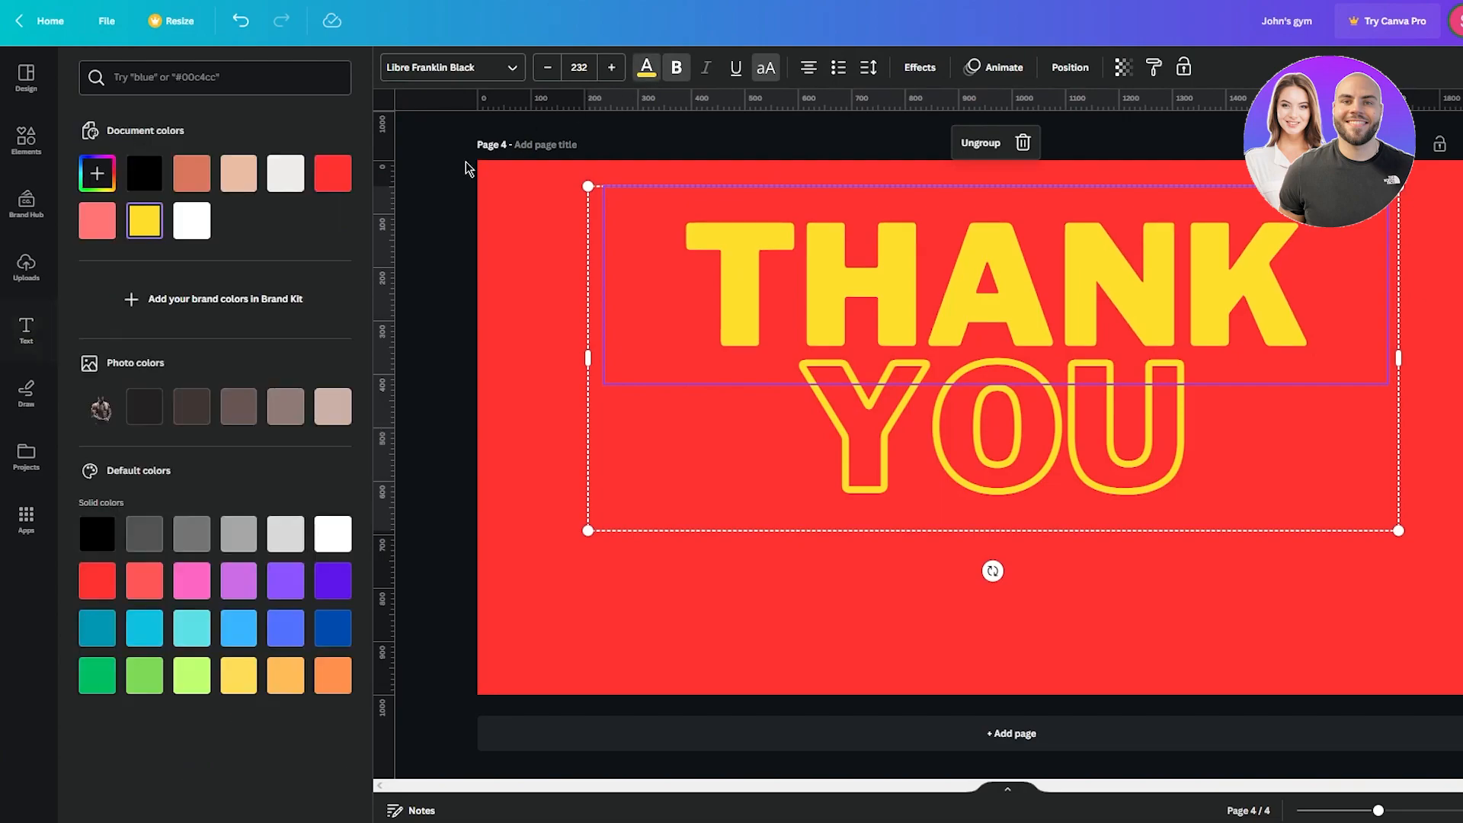
left_click(144, 173)
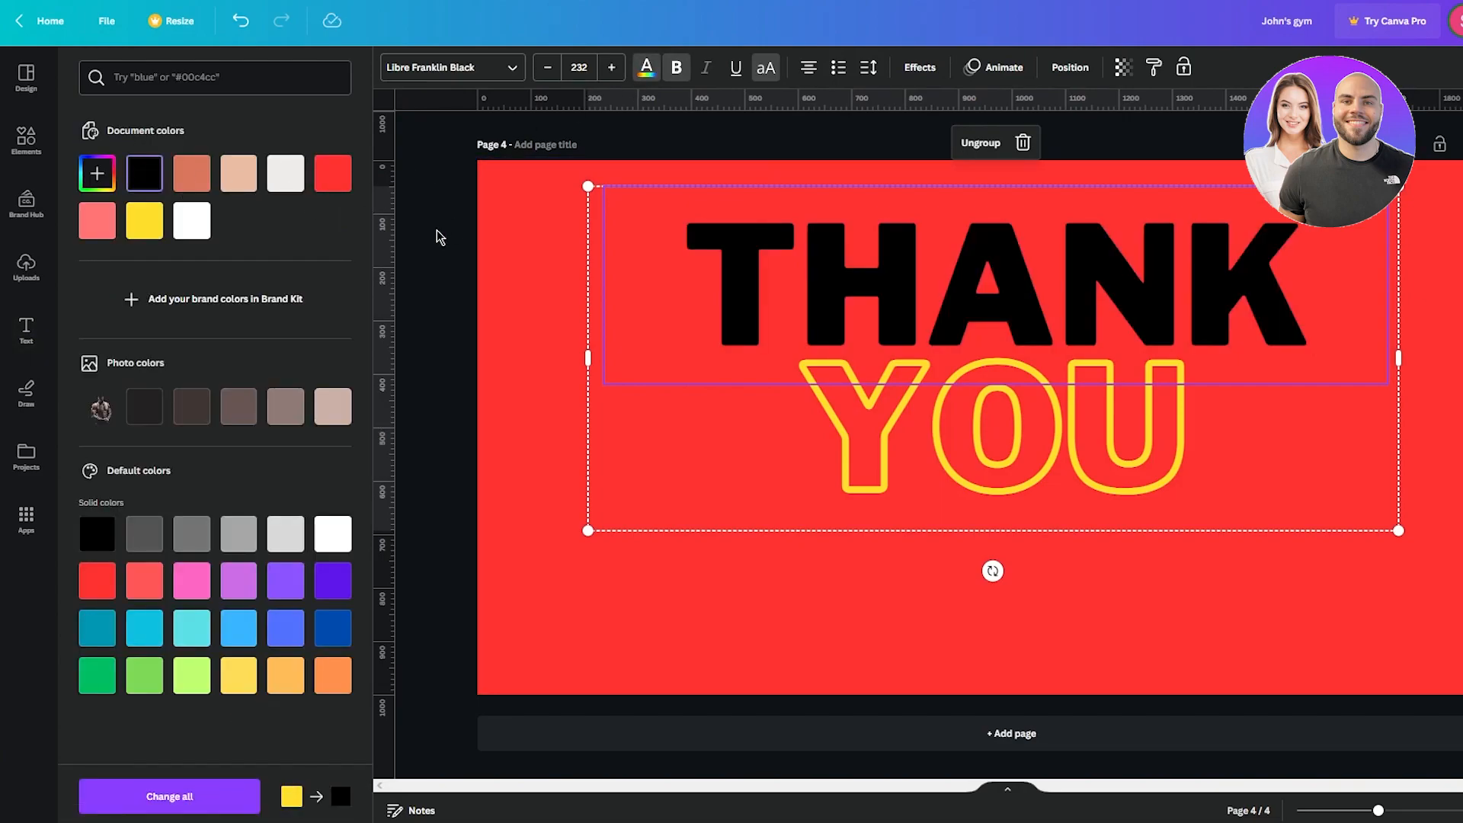
left_click(439, 235)
- Set the outlined word "YOU" to white and narrow the THANK YOU text group
left_click(946, 375)
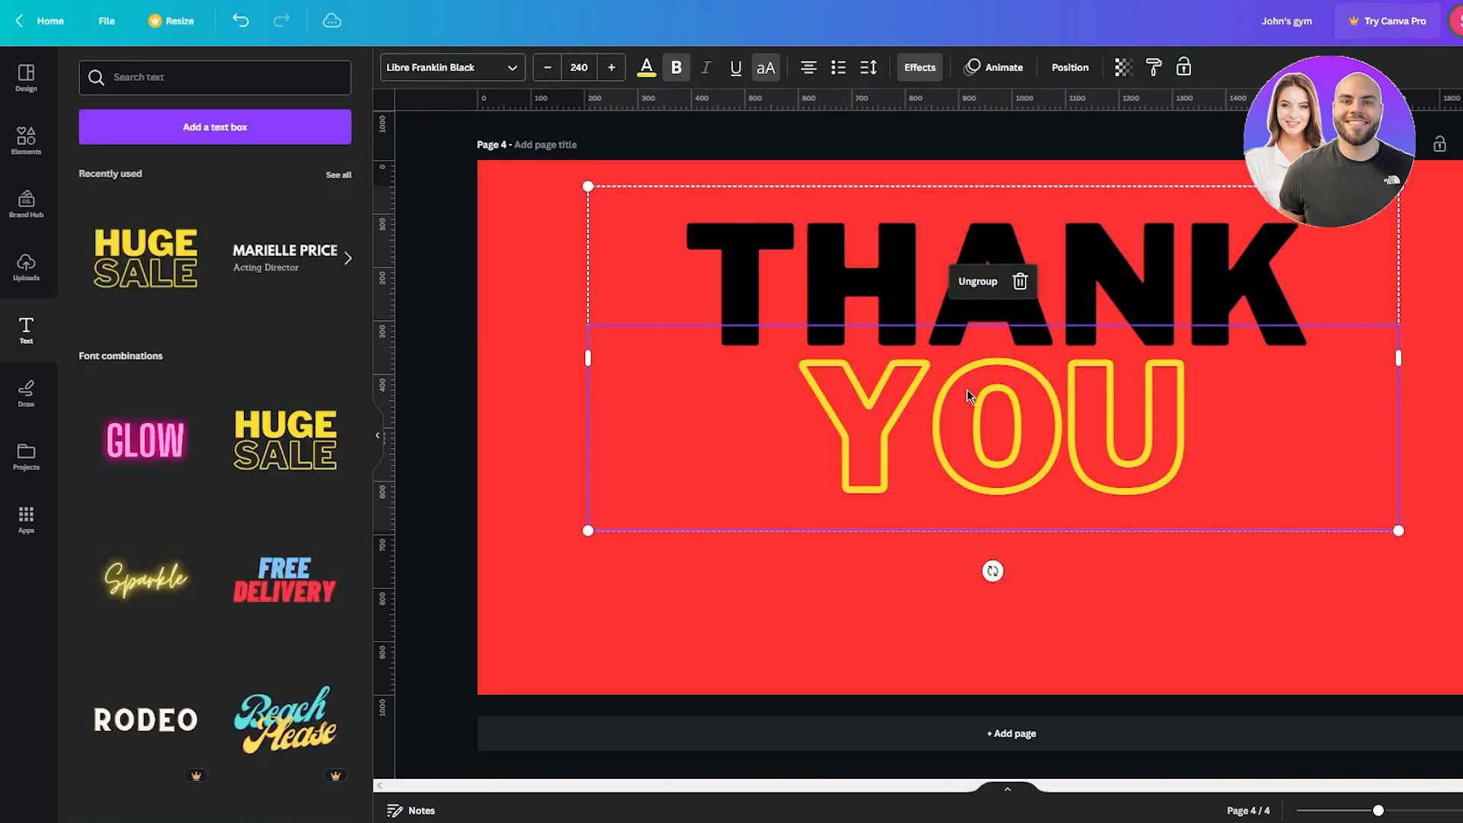
left_click(646, 67)
left_click(192, 220)
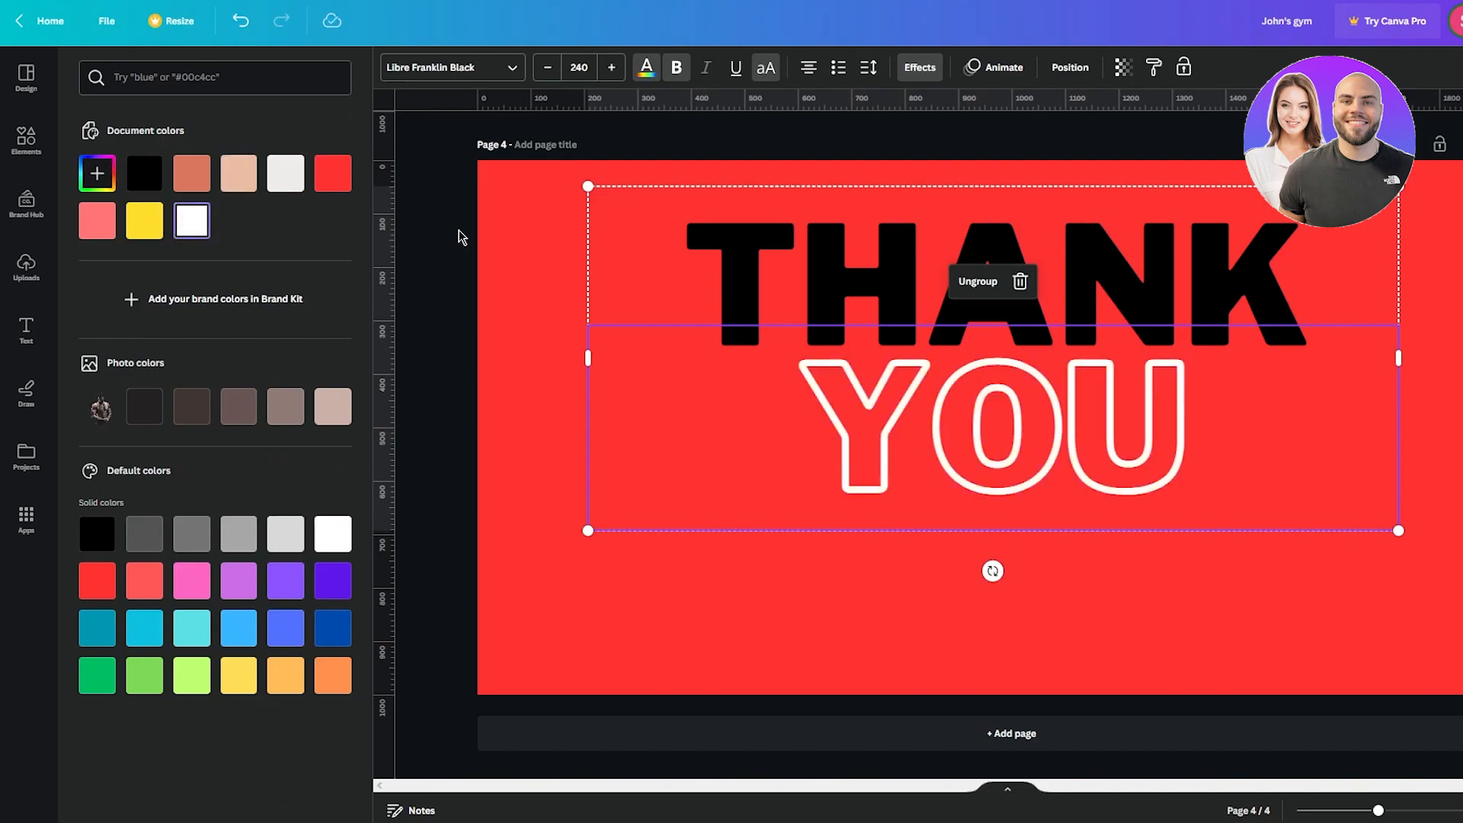
left_click(418, 232)
left_click(979, 273)
left_click_drag(1265, 369, 1323, 378)
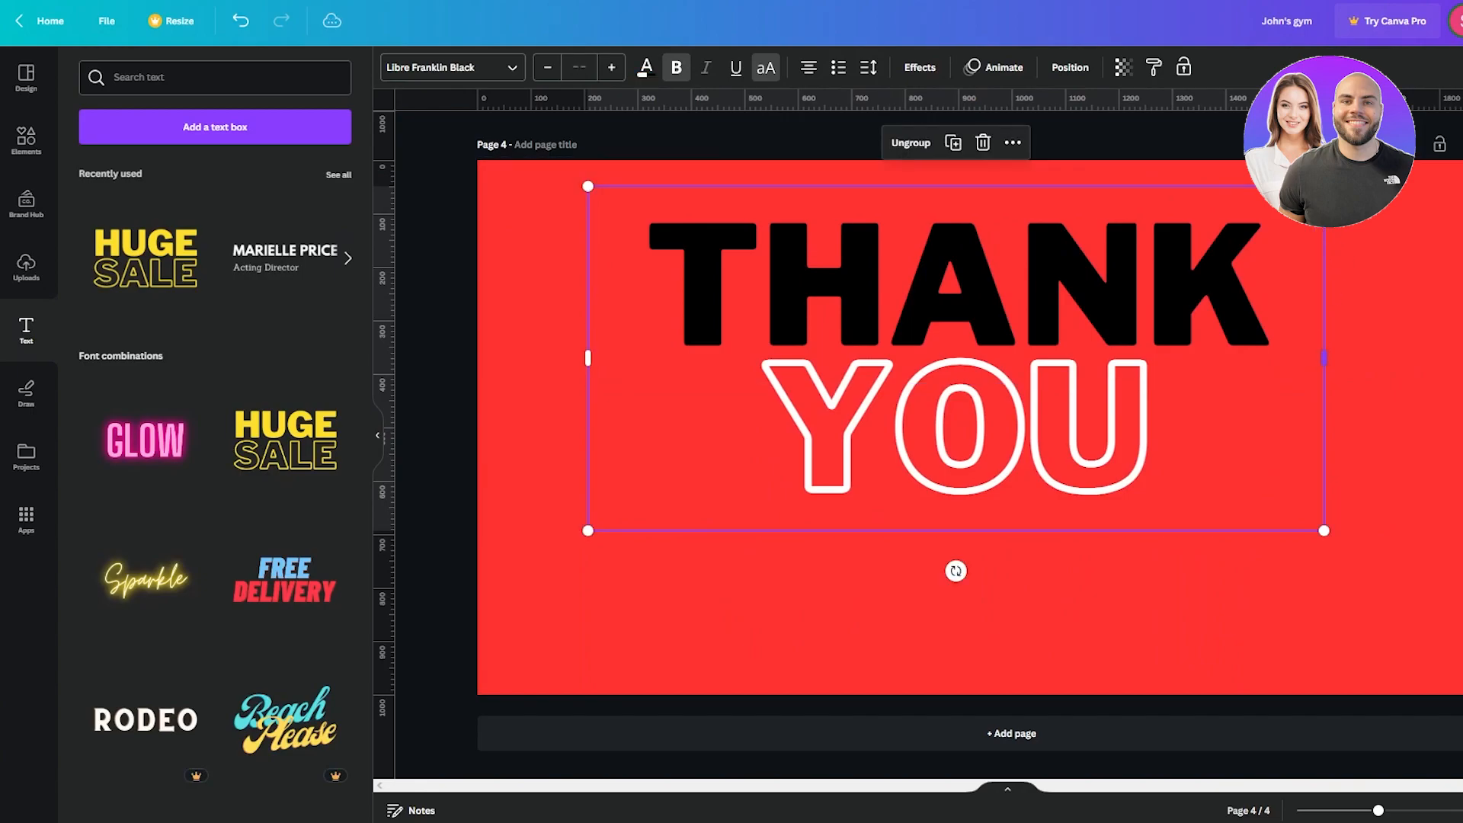
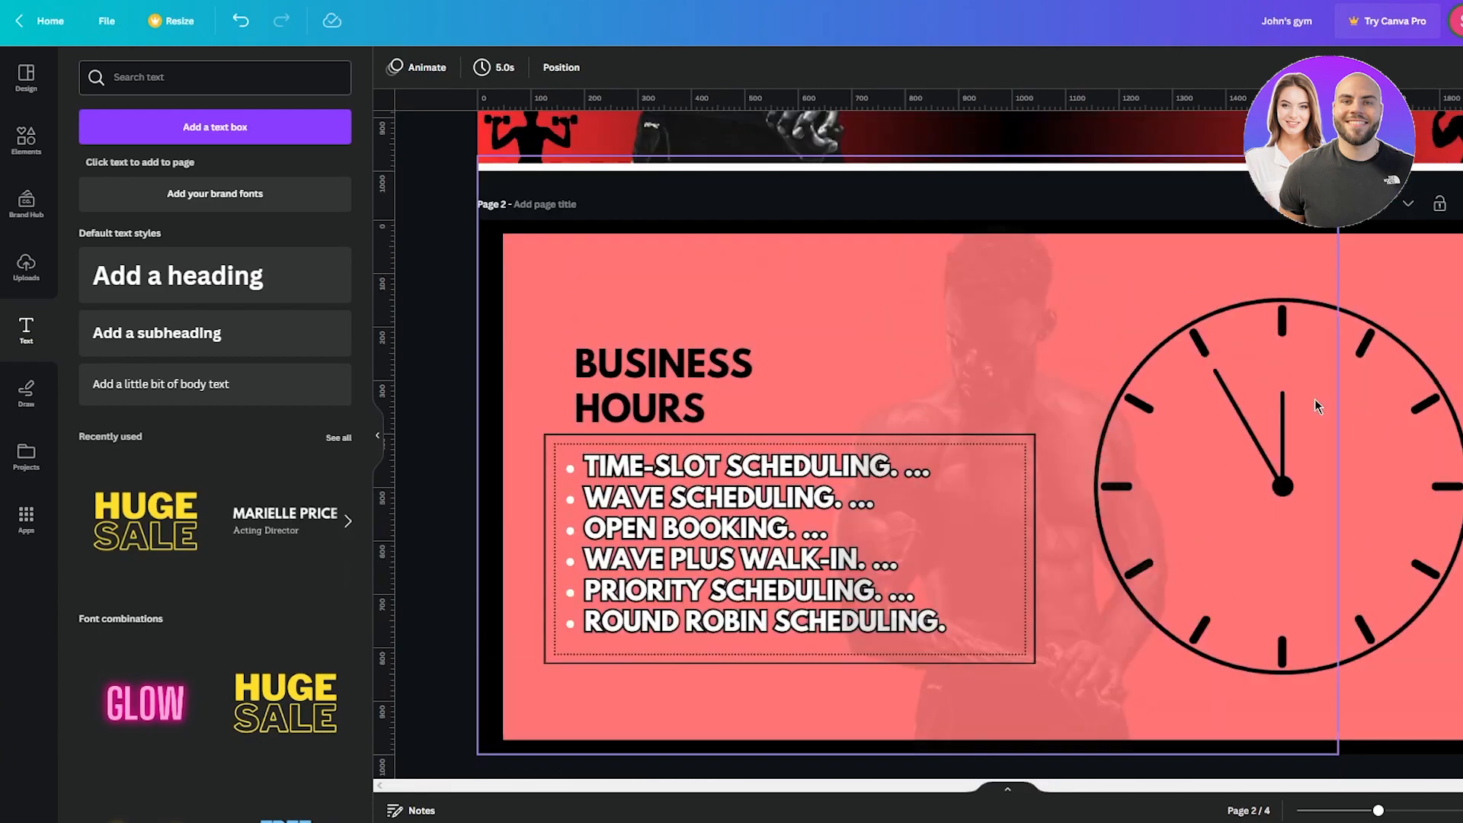
- Copy the bodybuilder photo from page 1 onto page 4 and shrink it into the page's lower-left corner
left_click(724, 291)
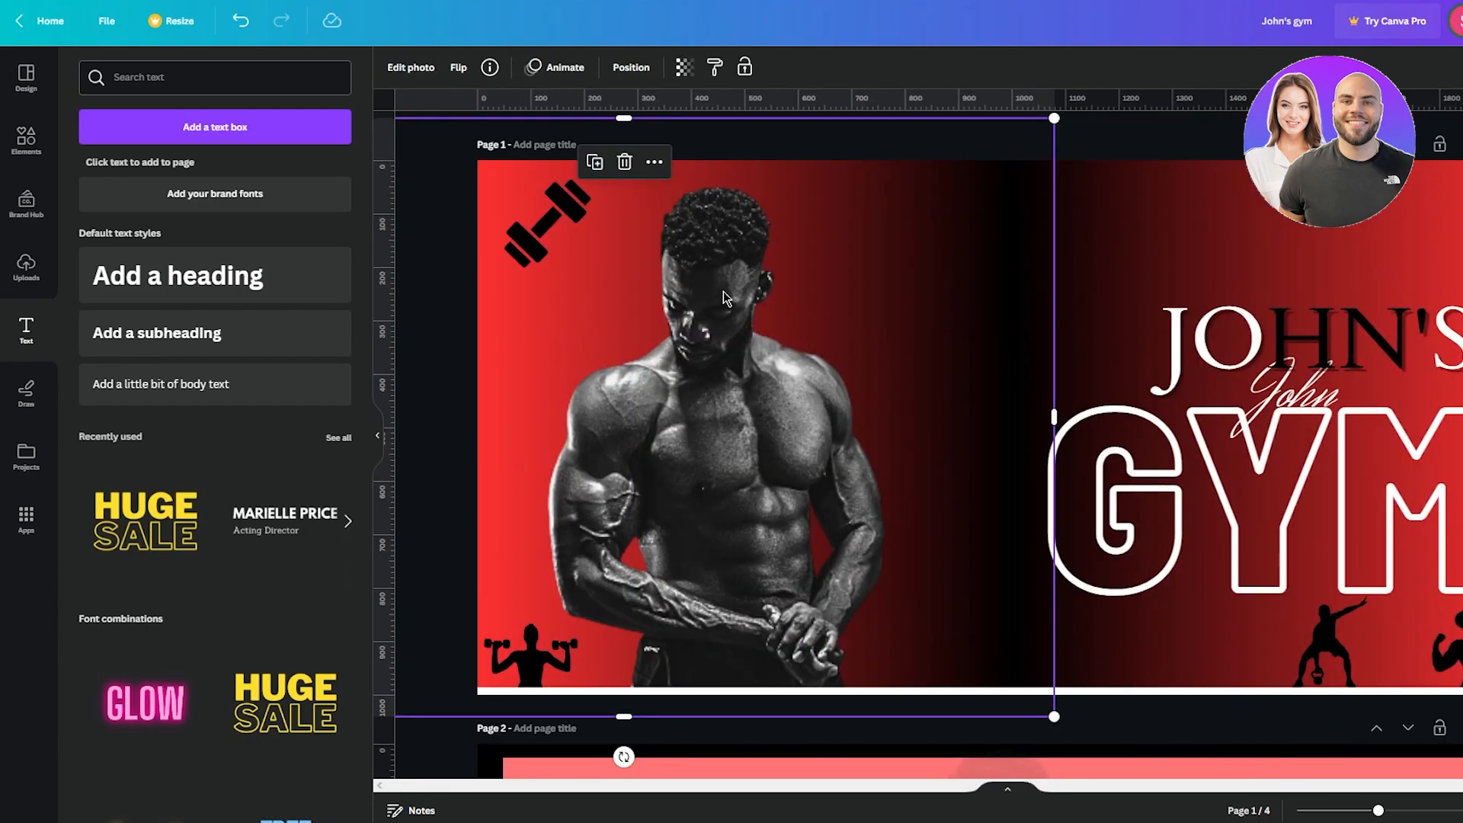
scroll(1241, 428, "down", 15)
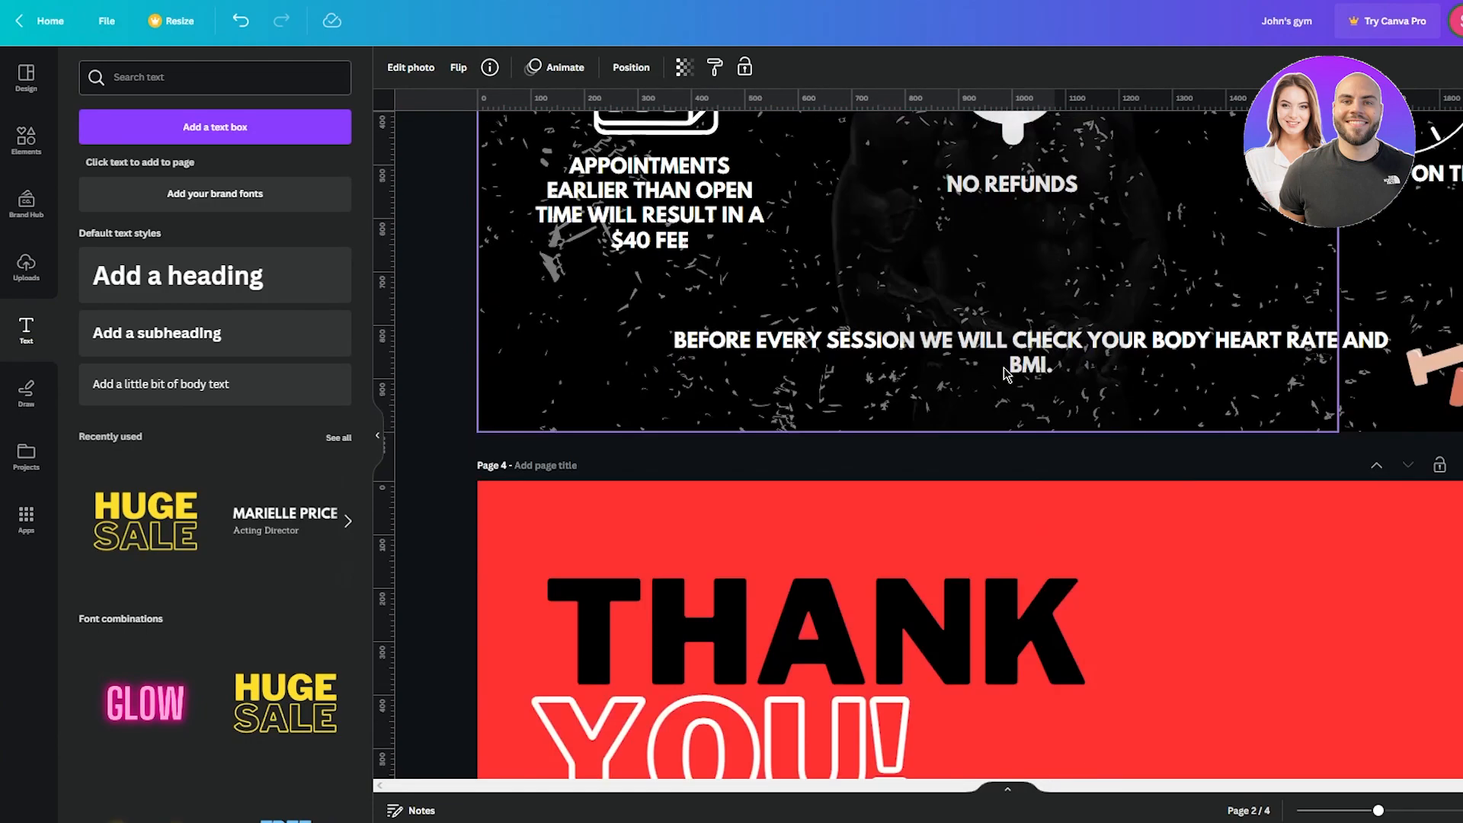
key("ctrl+v")
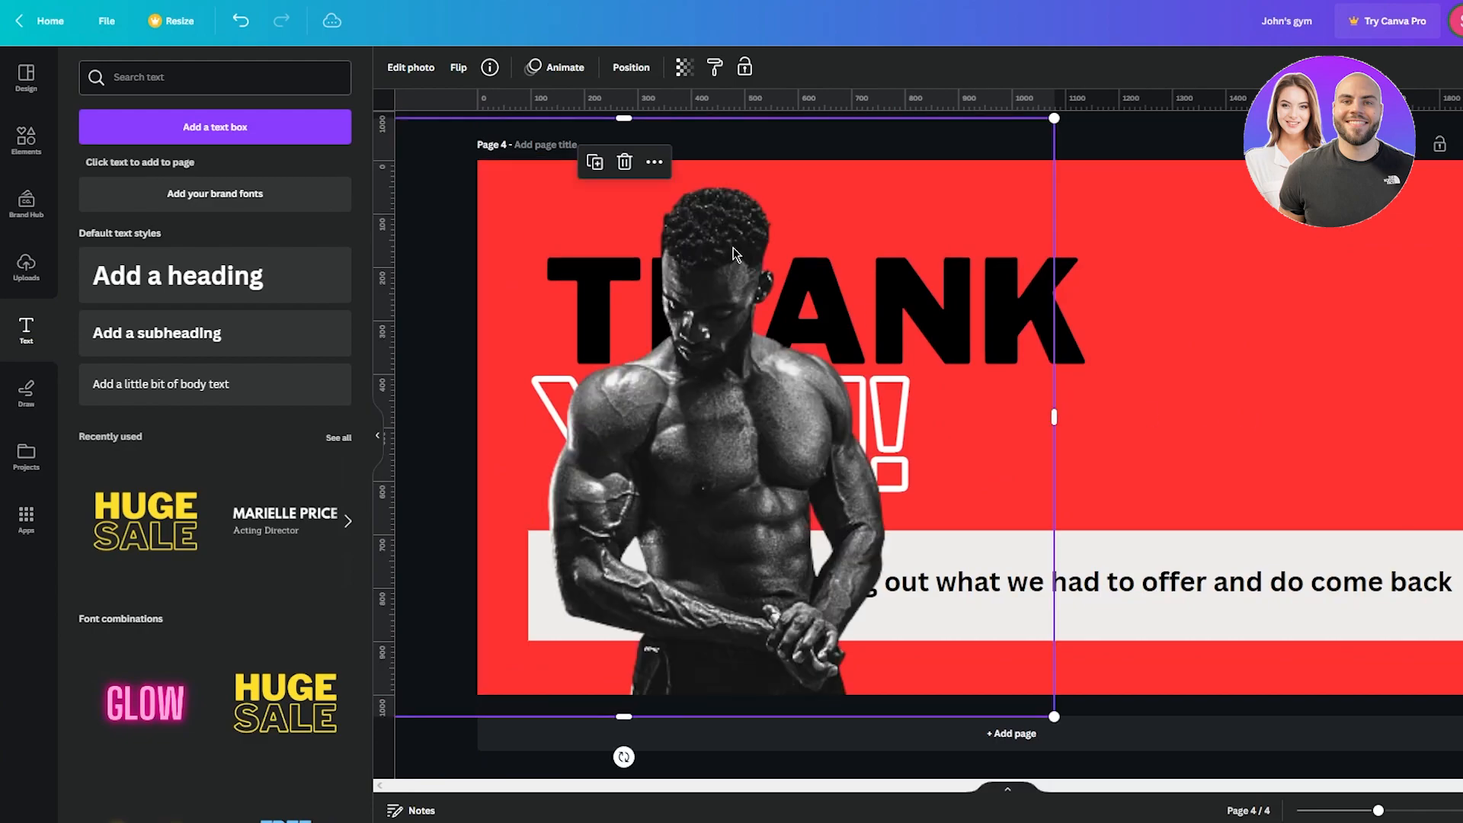
left_click_drag(1052, 116, 761, 309)
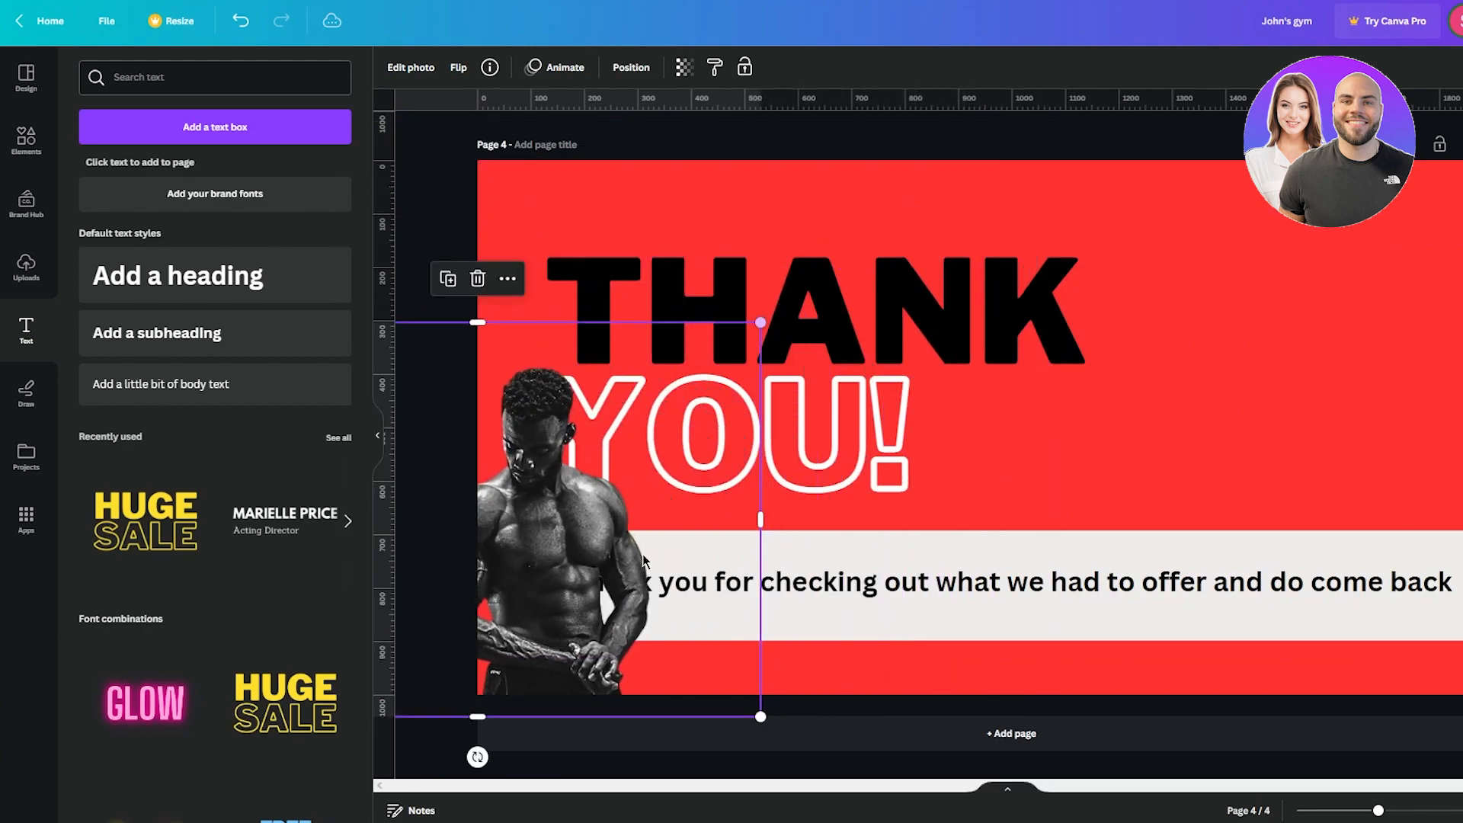
- Move the bodybuilder photo on page 4 beside the THANK YOU text so it stands on the light text bar, and review all pages
left_click_drag(670, 539, 1302, 371)
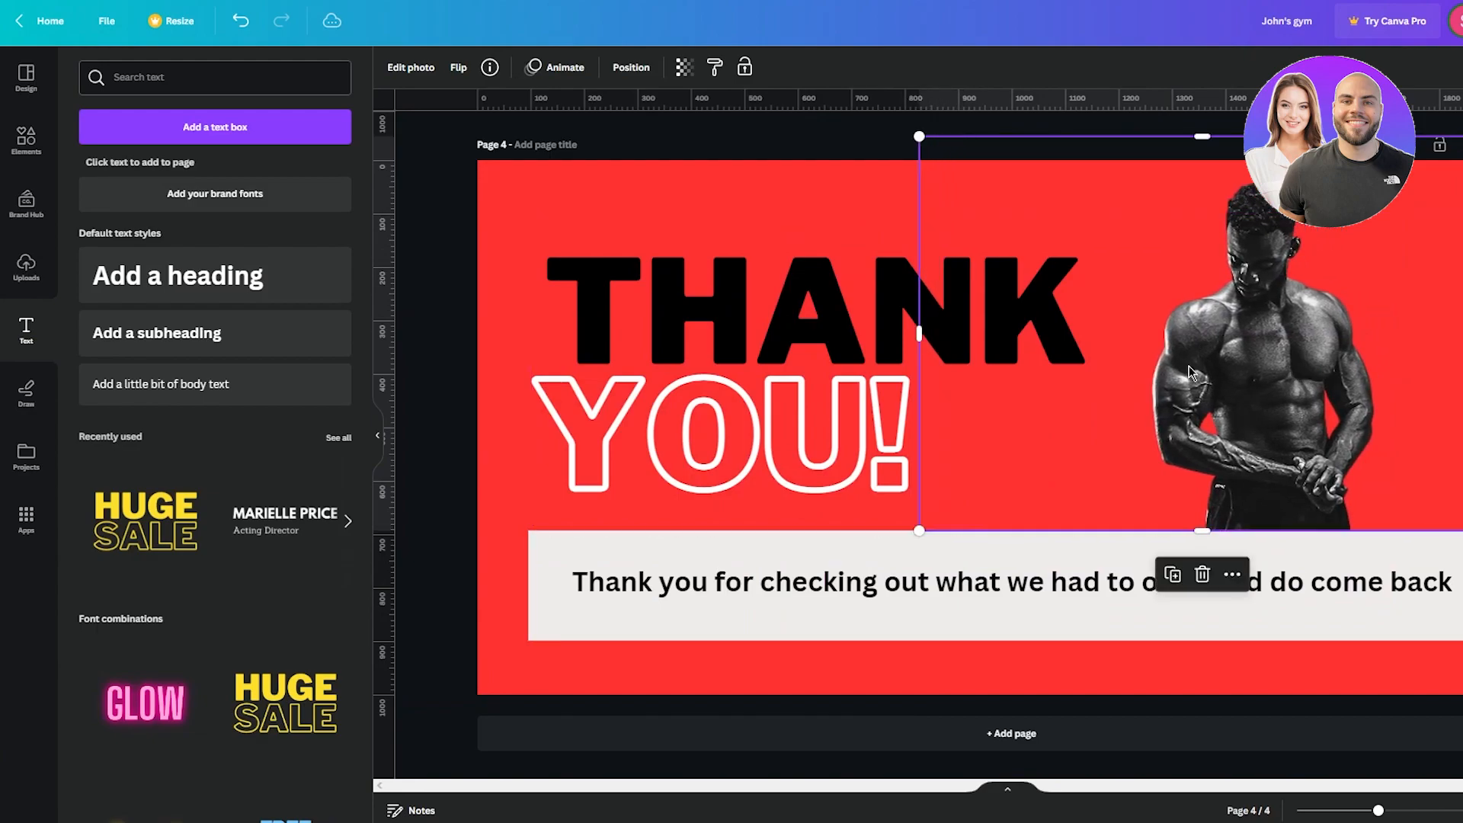
left_click(418, 263)
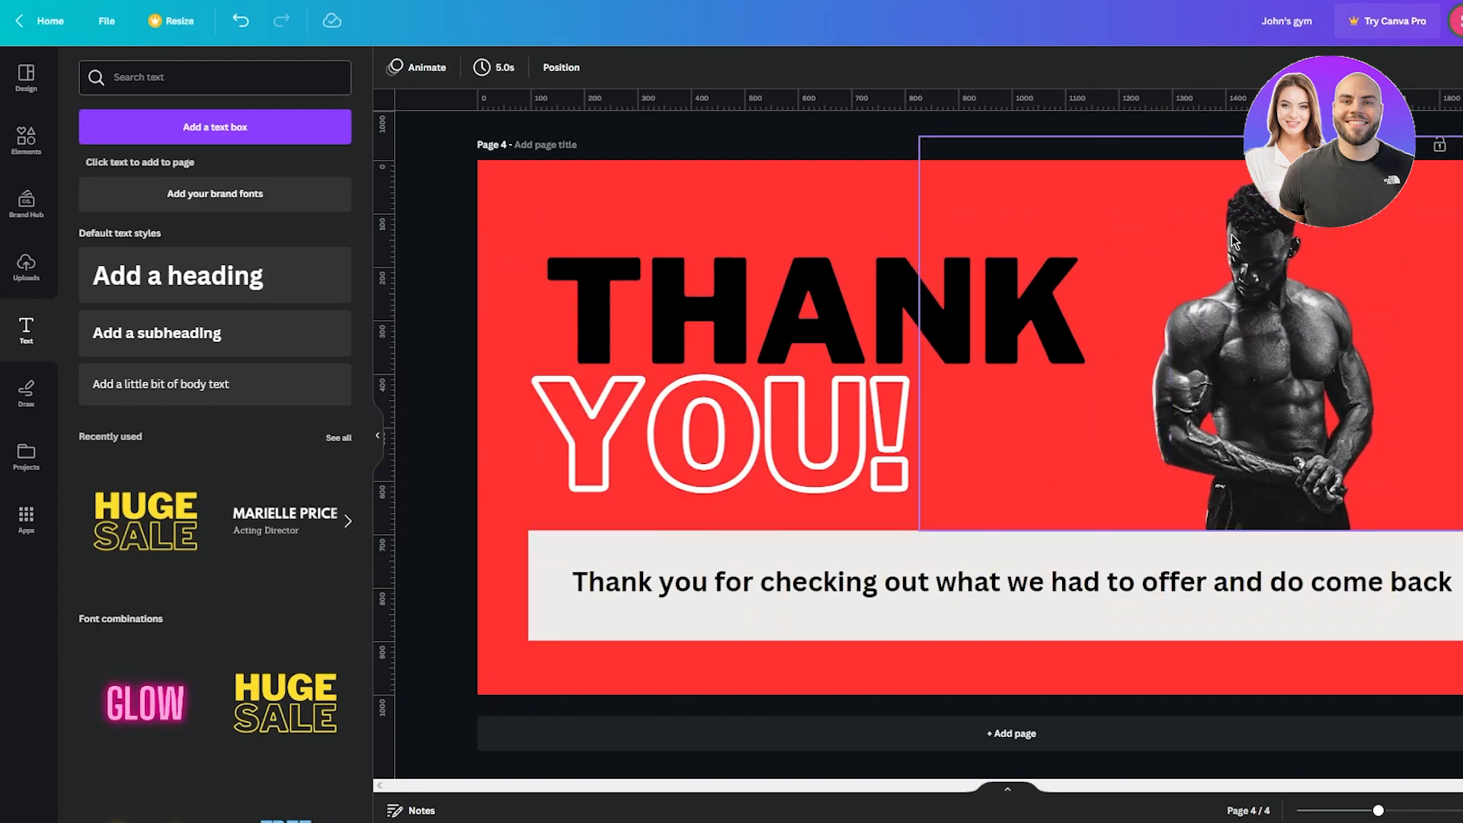
scroll(717, 261, "up", 15)
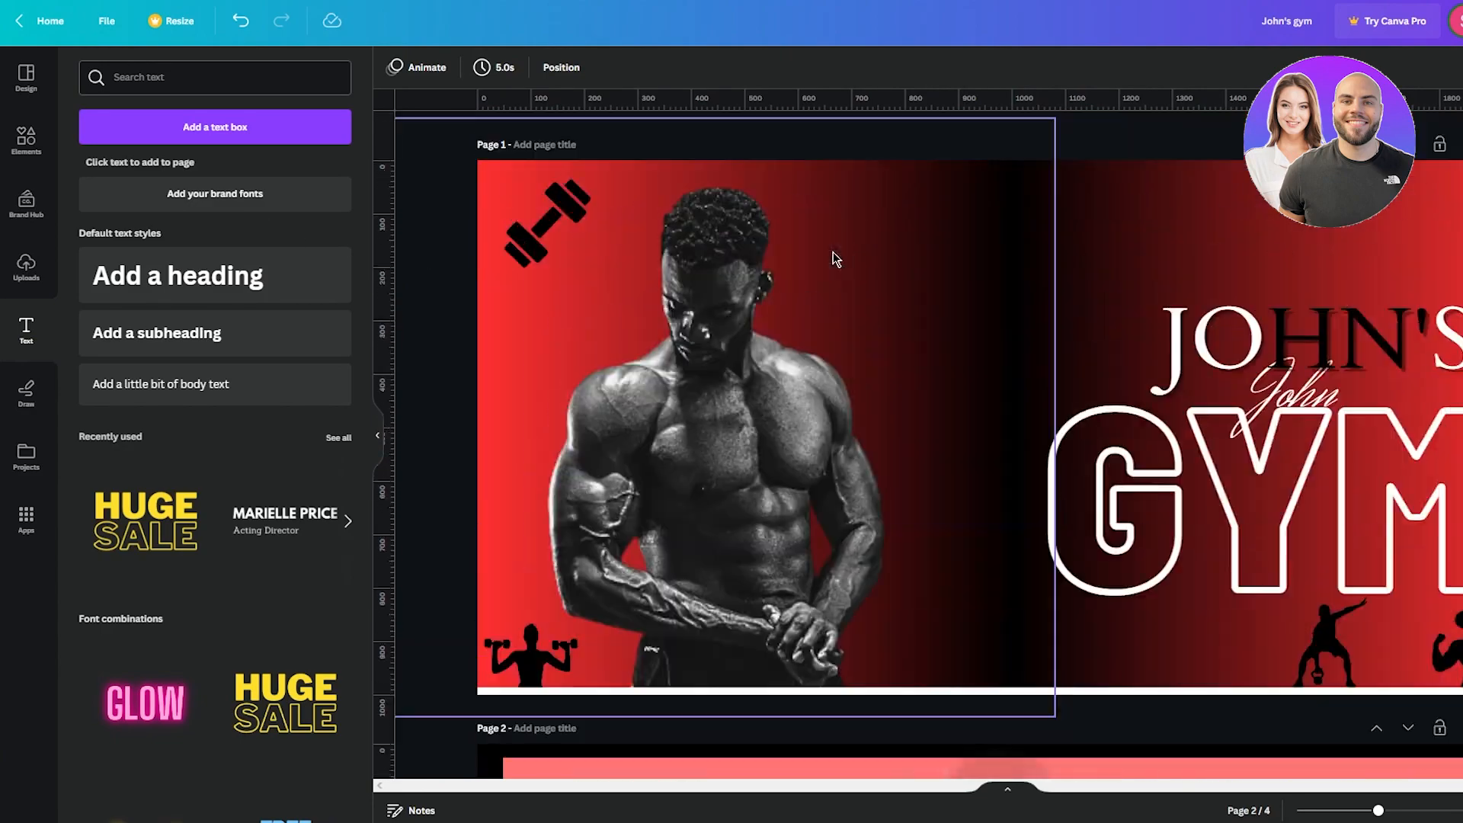
scroll(968, 291, "down", 5)
scroll(959, 289, "down", 10)
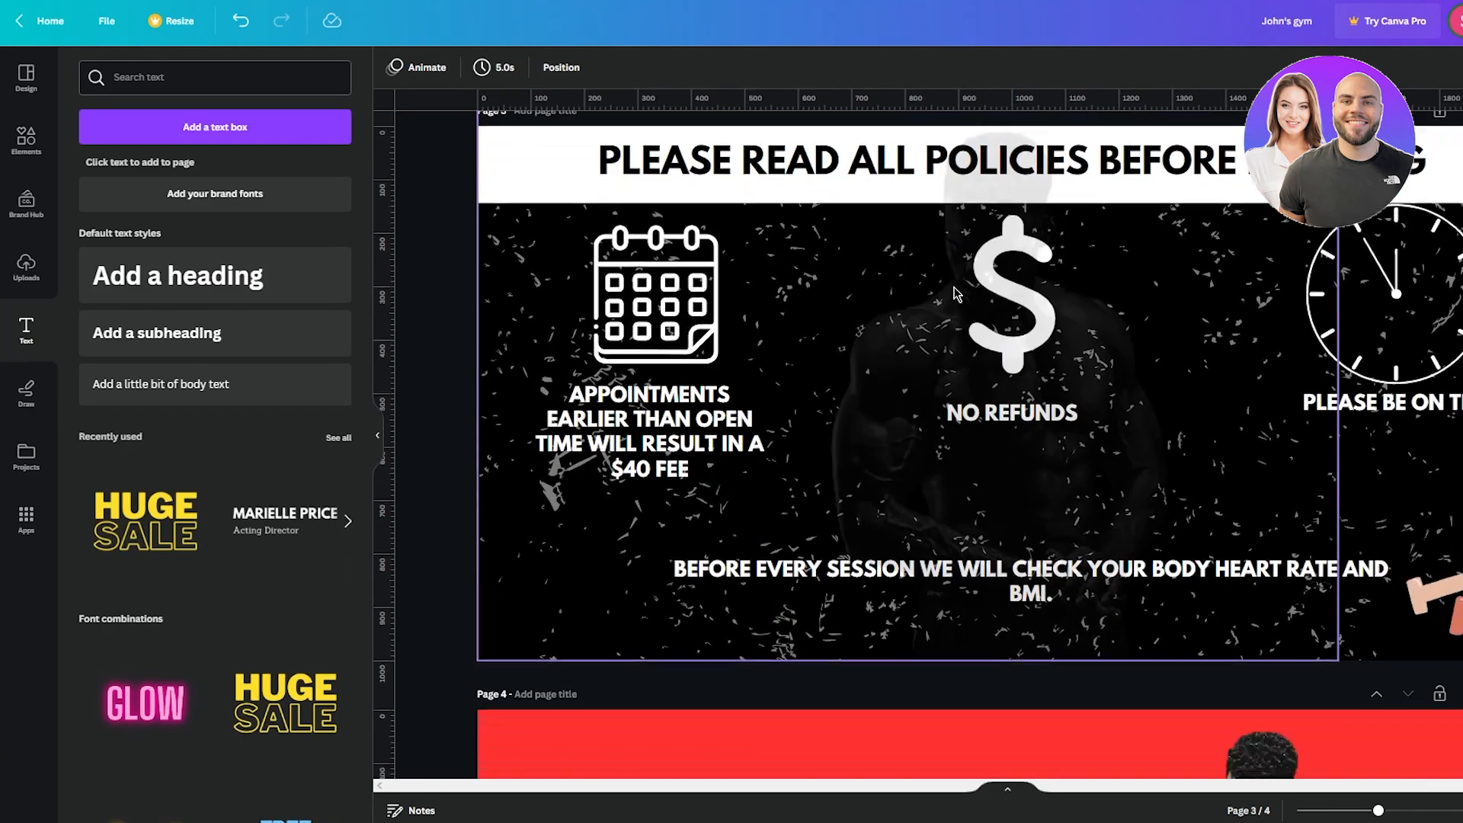
scroll(954, 293, "down", 4)
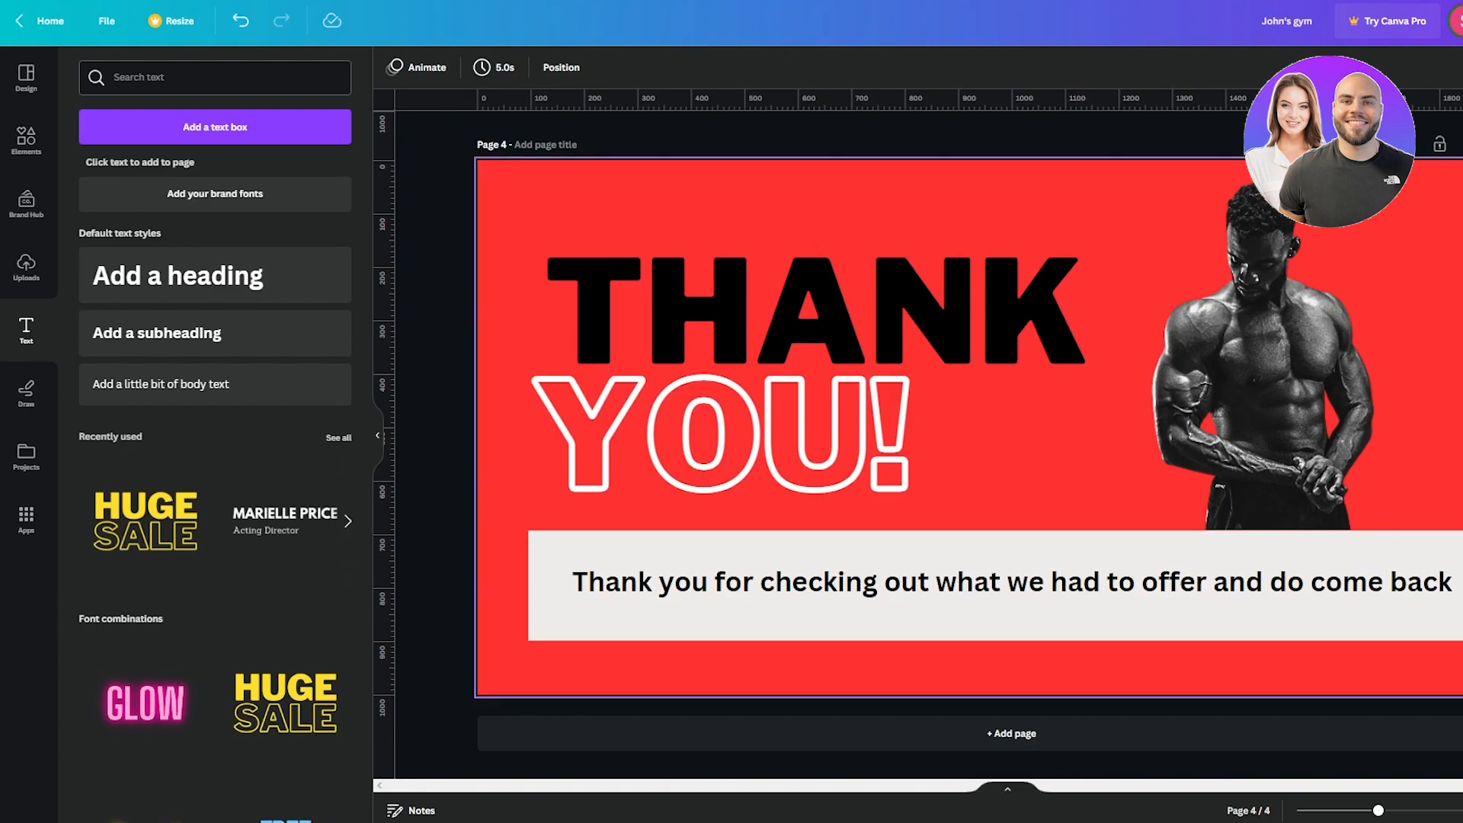
scroll(1163, 457, "up", 20)
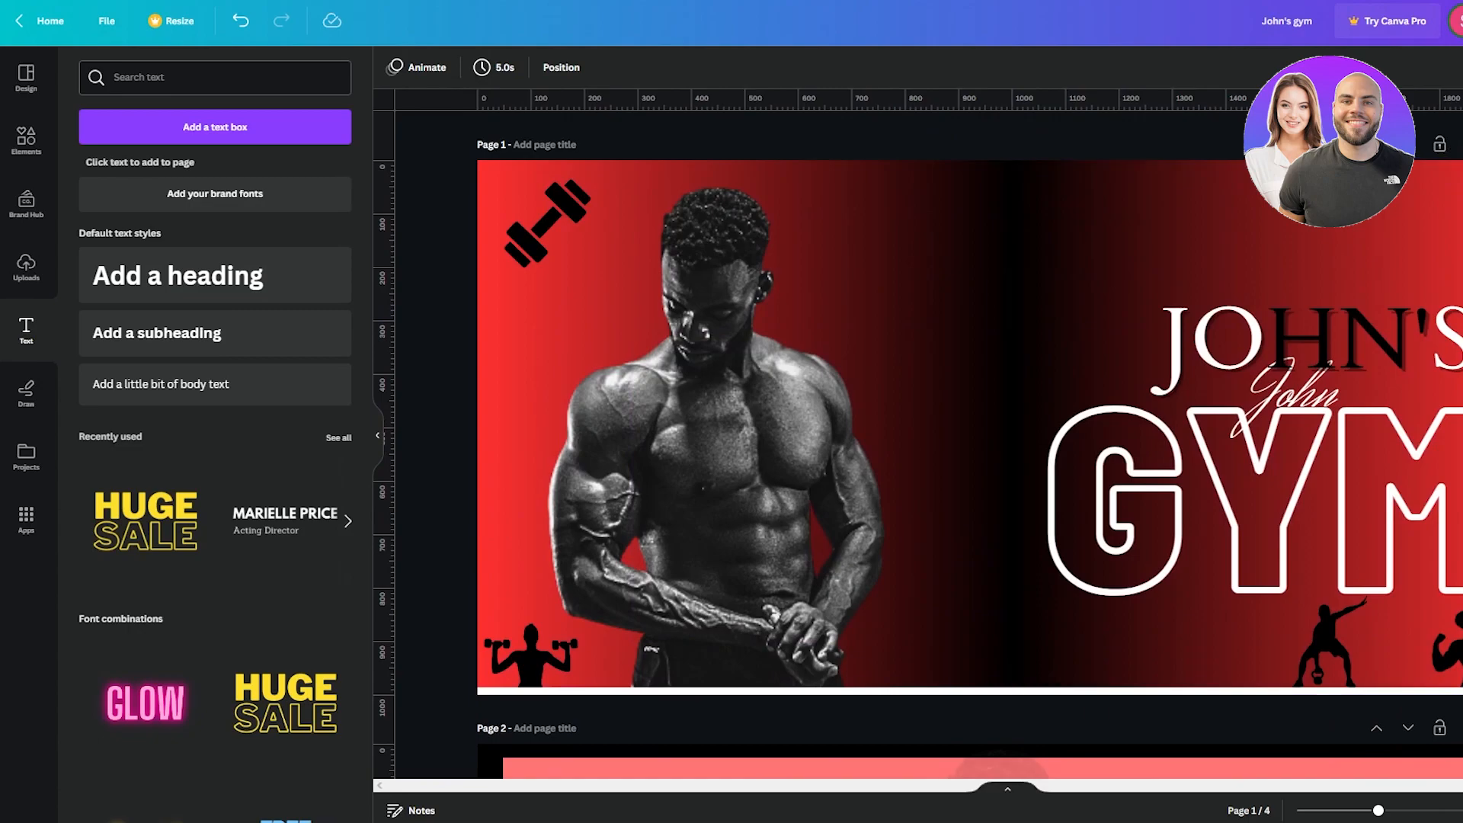
- Download all four pages of the gym design as PNG files
left_click(1428, 21)
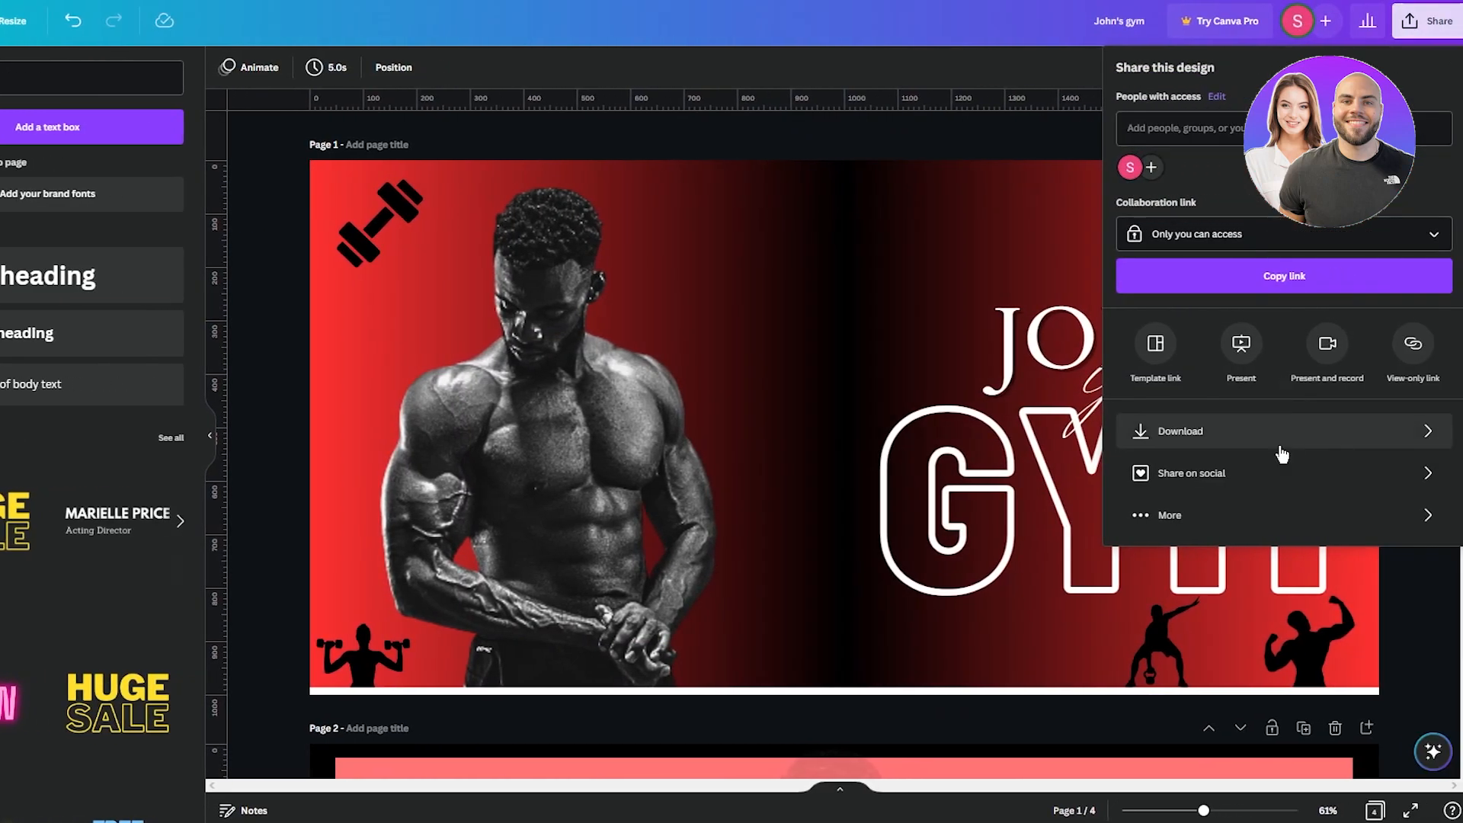
left_click(1281, 446)
left_click(1240, 149)
left_click(1304, 237)
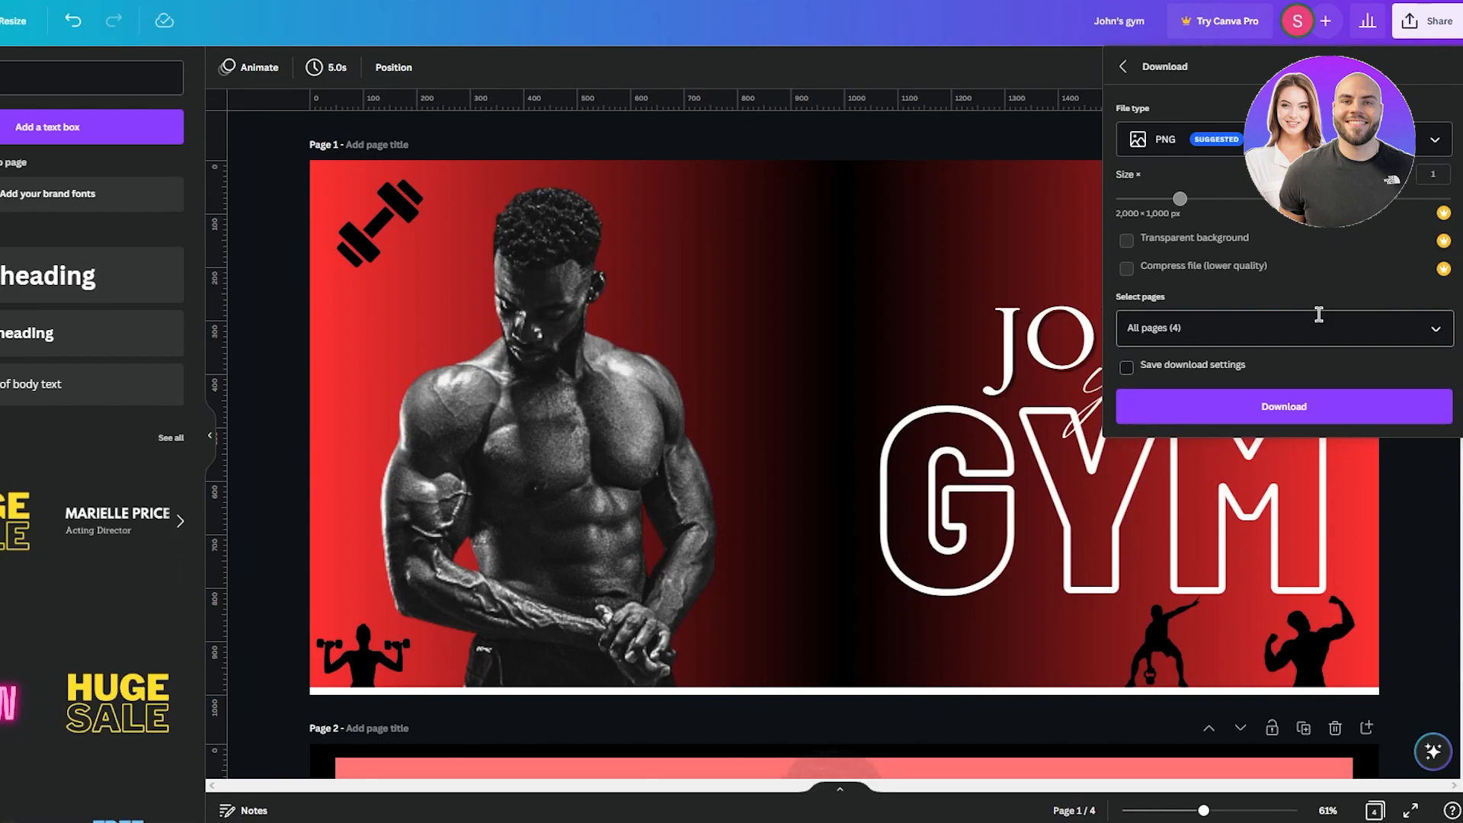
left_click(1372, 140)
left_click(1333, 235)
left_click(1285, 332)
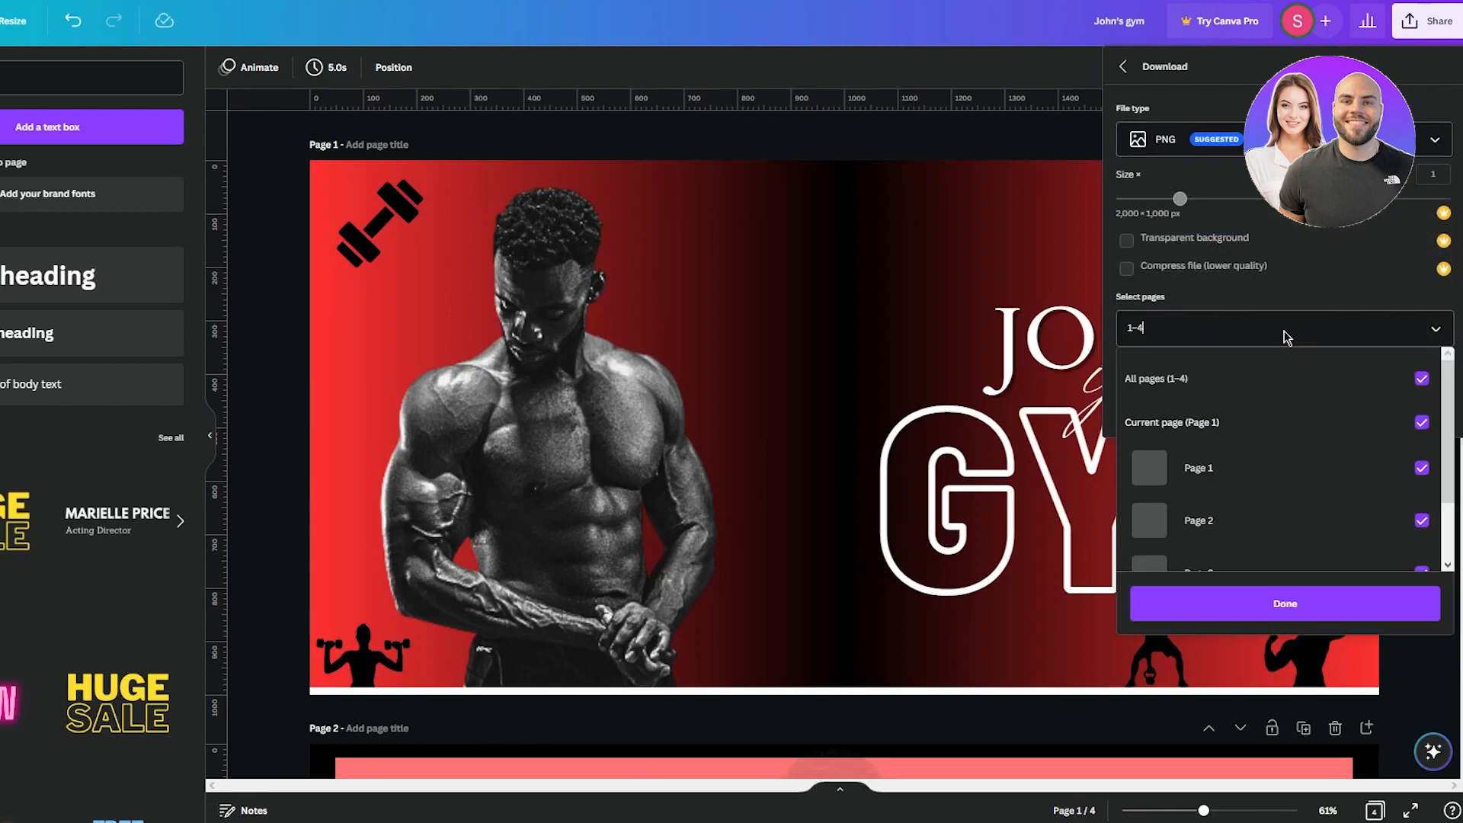
left_click(1292, 326)
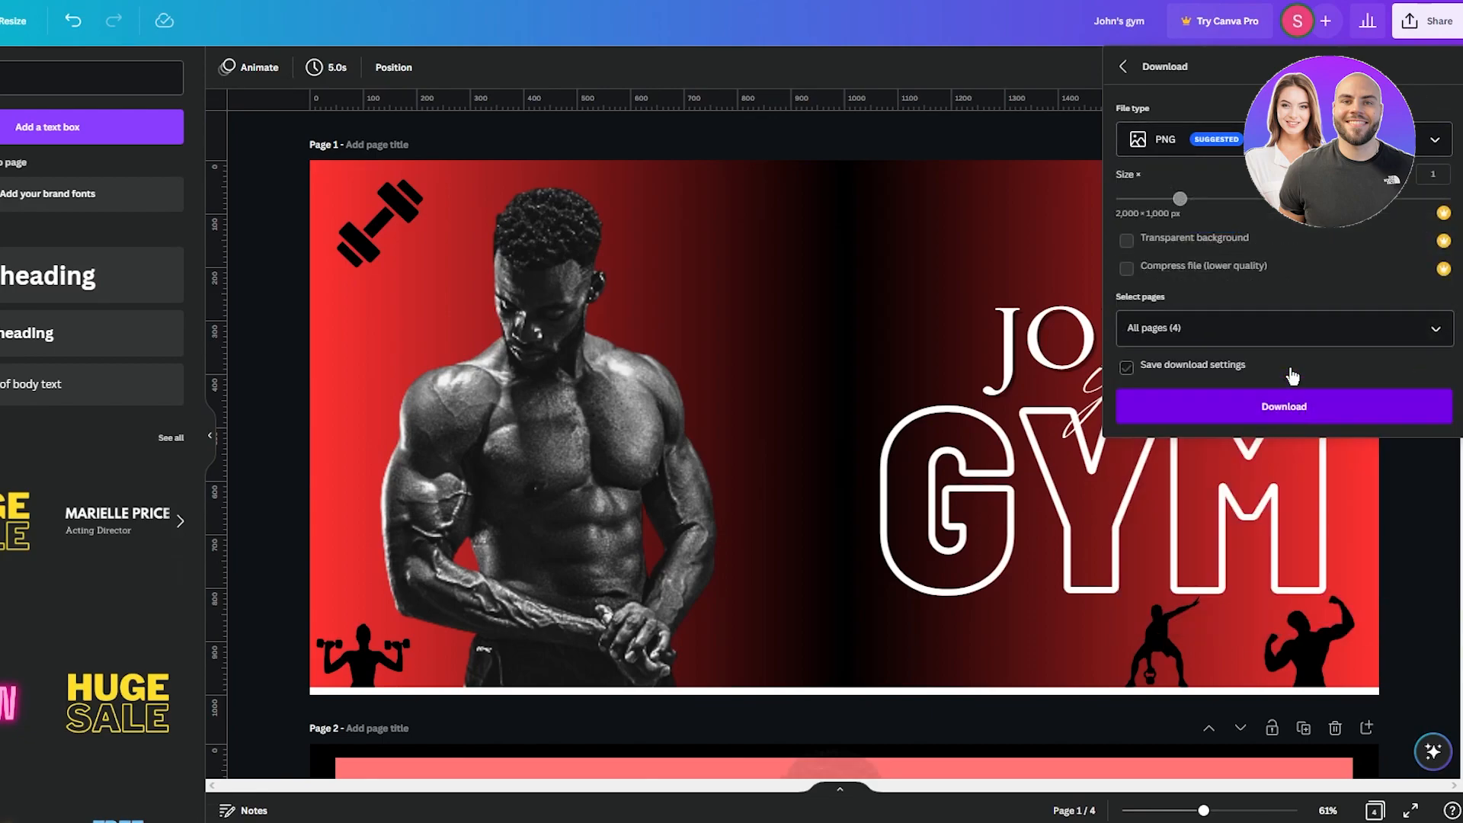
left_click(1285, 412)
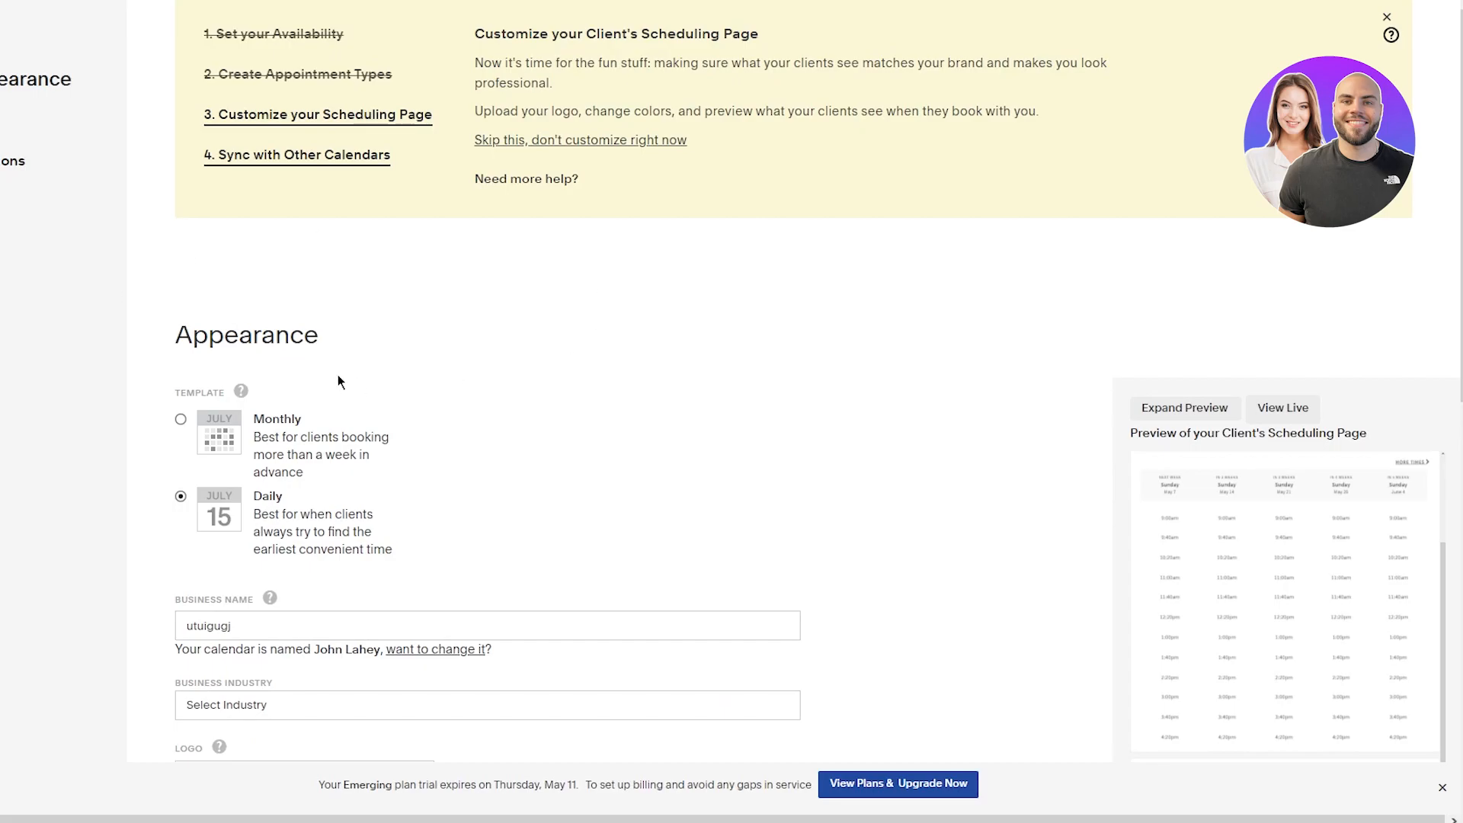
- Search the web for "image resizer" and open the ImageResizer.com site
scroll(529, 347, "down", 10)
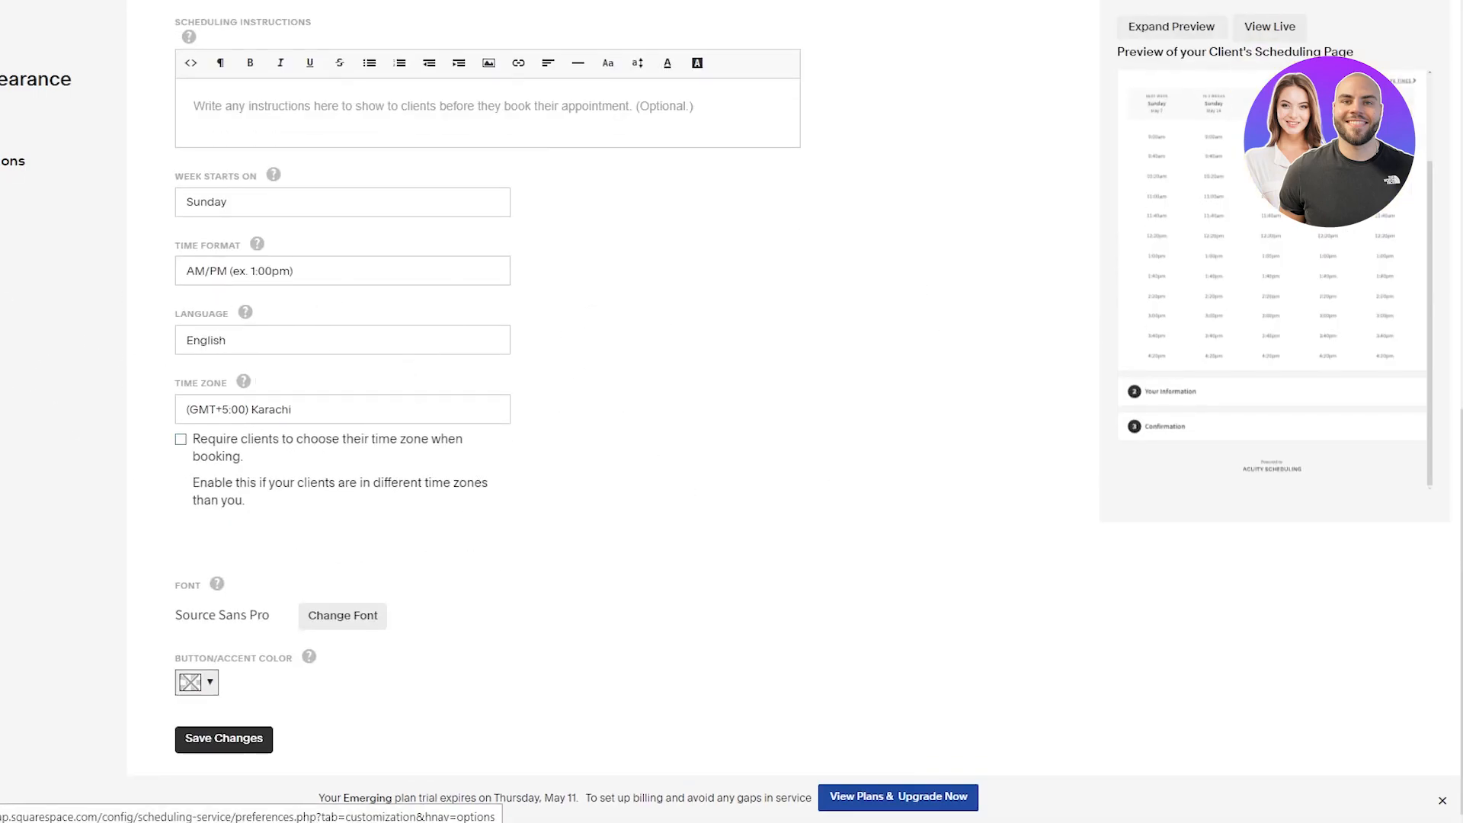
scroll(336, 303, "up", 10)
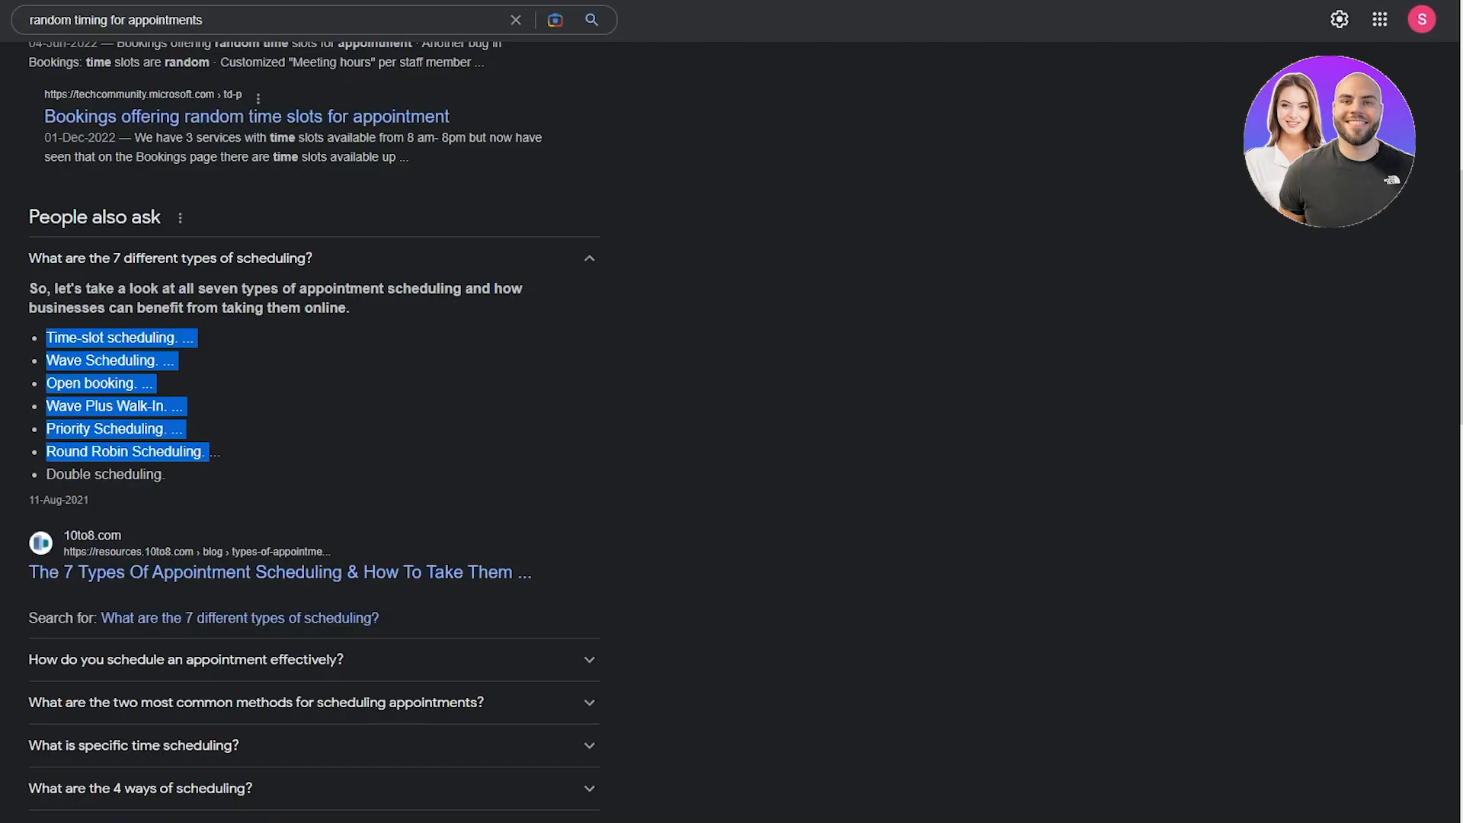
left_click(975, 10)
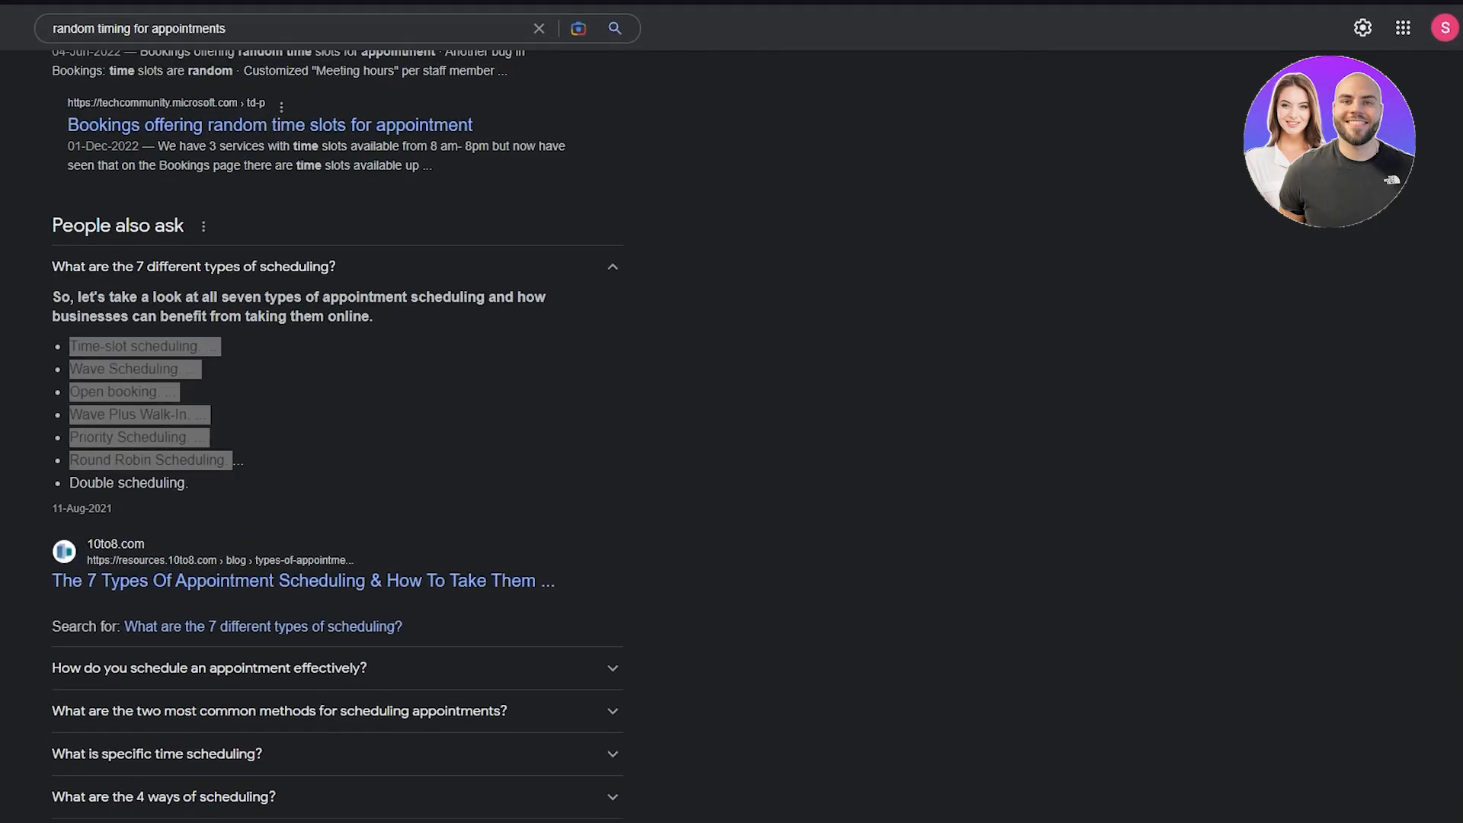
type("ima")
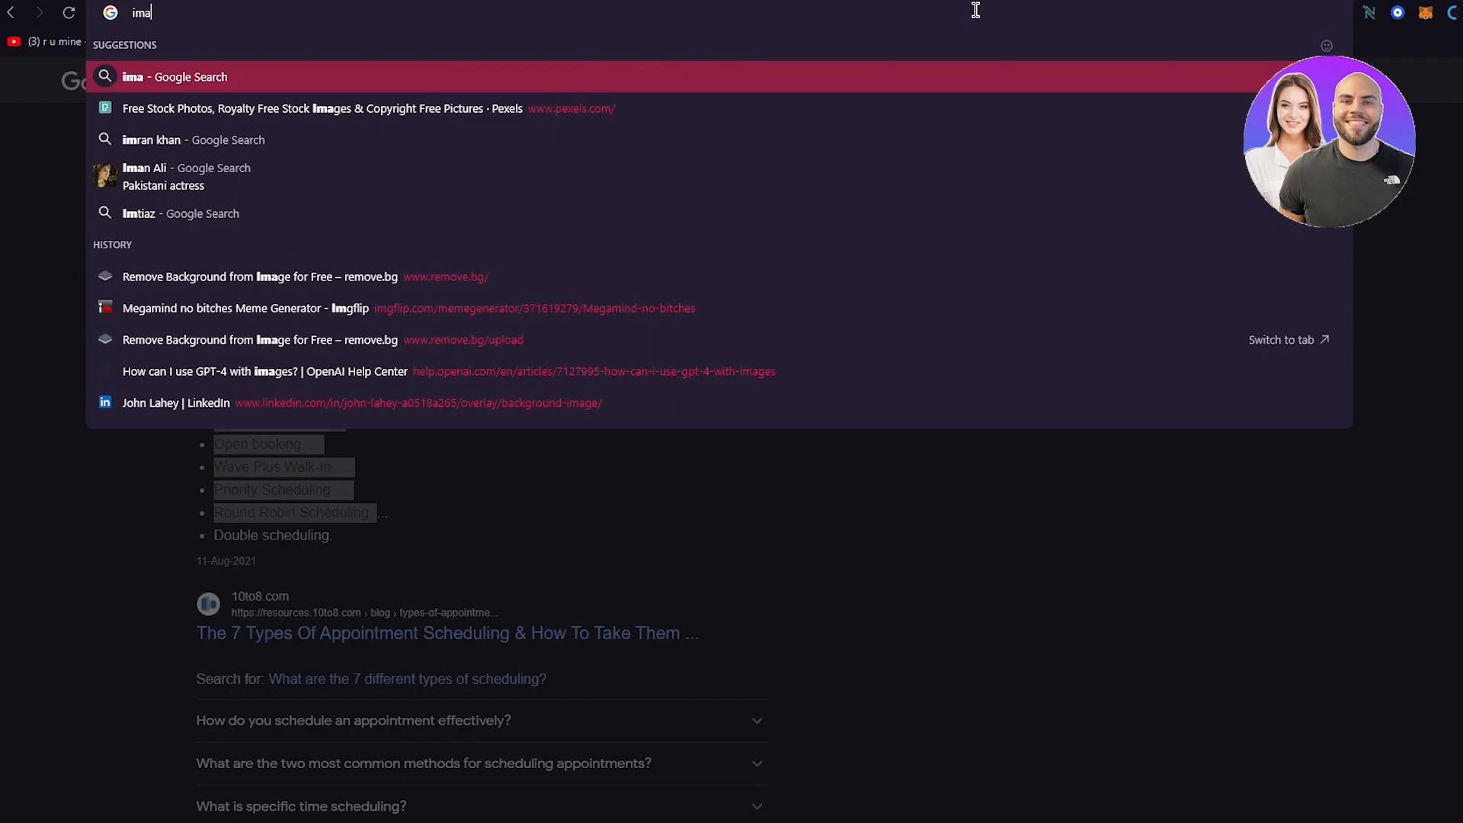
type("ge resiz")
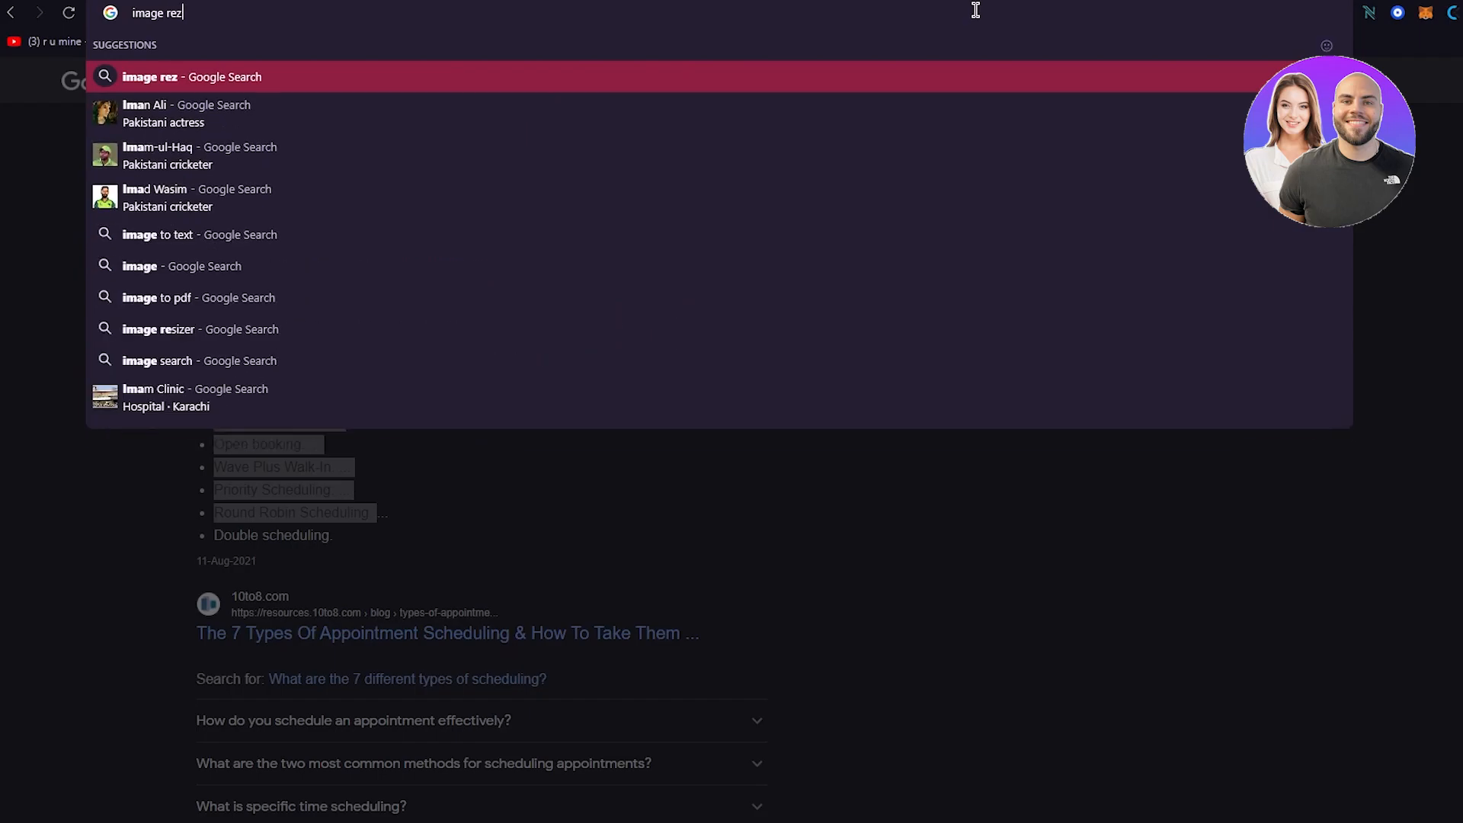
type("er")
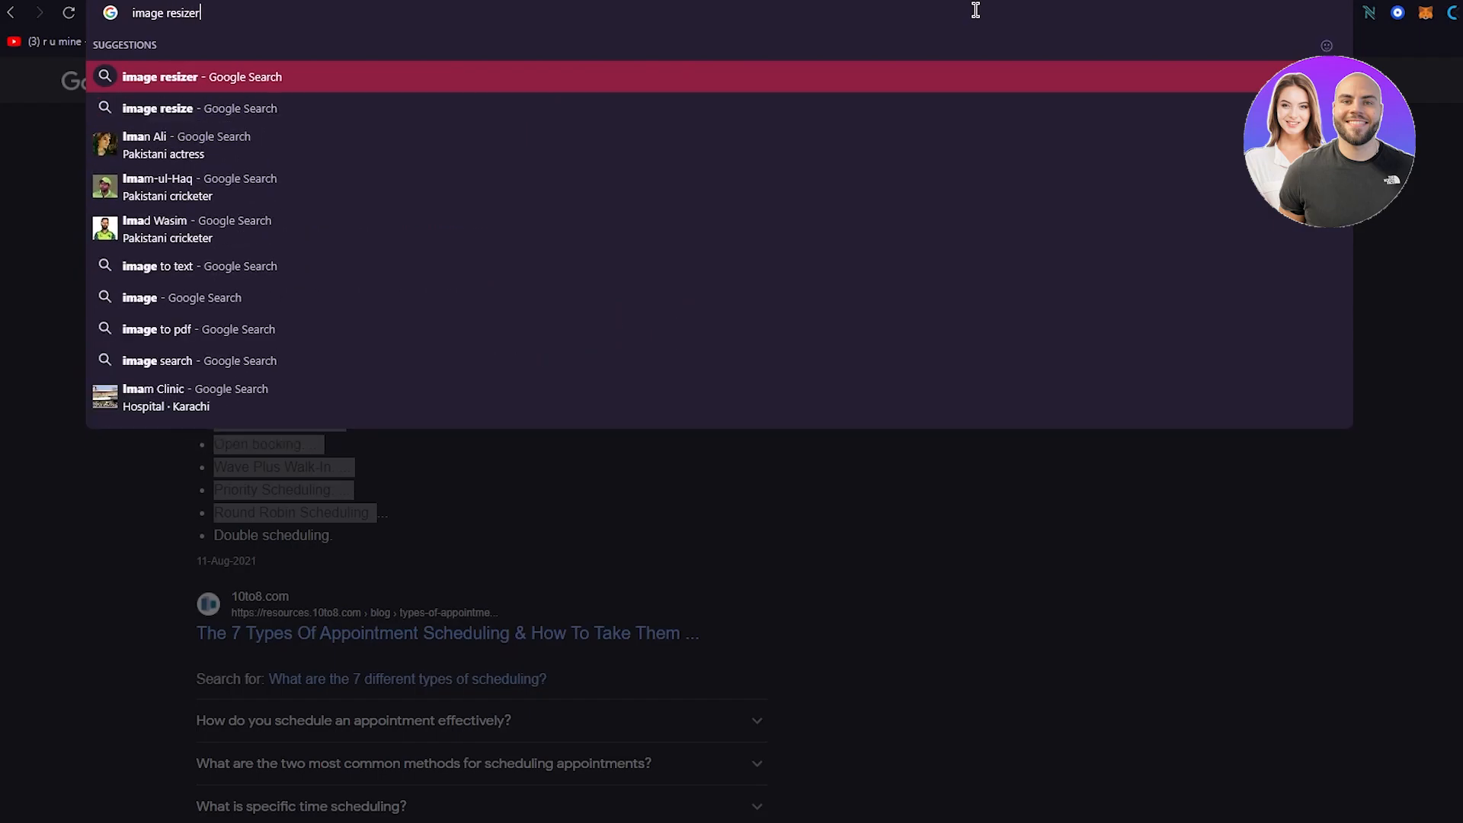
key("Return")
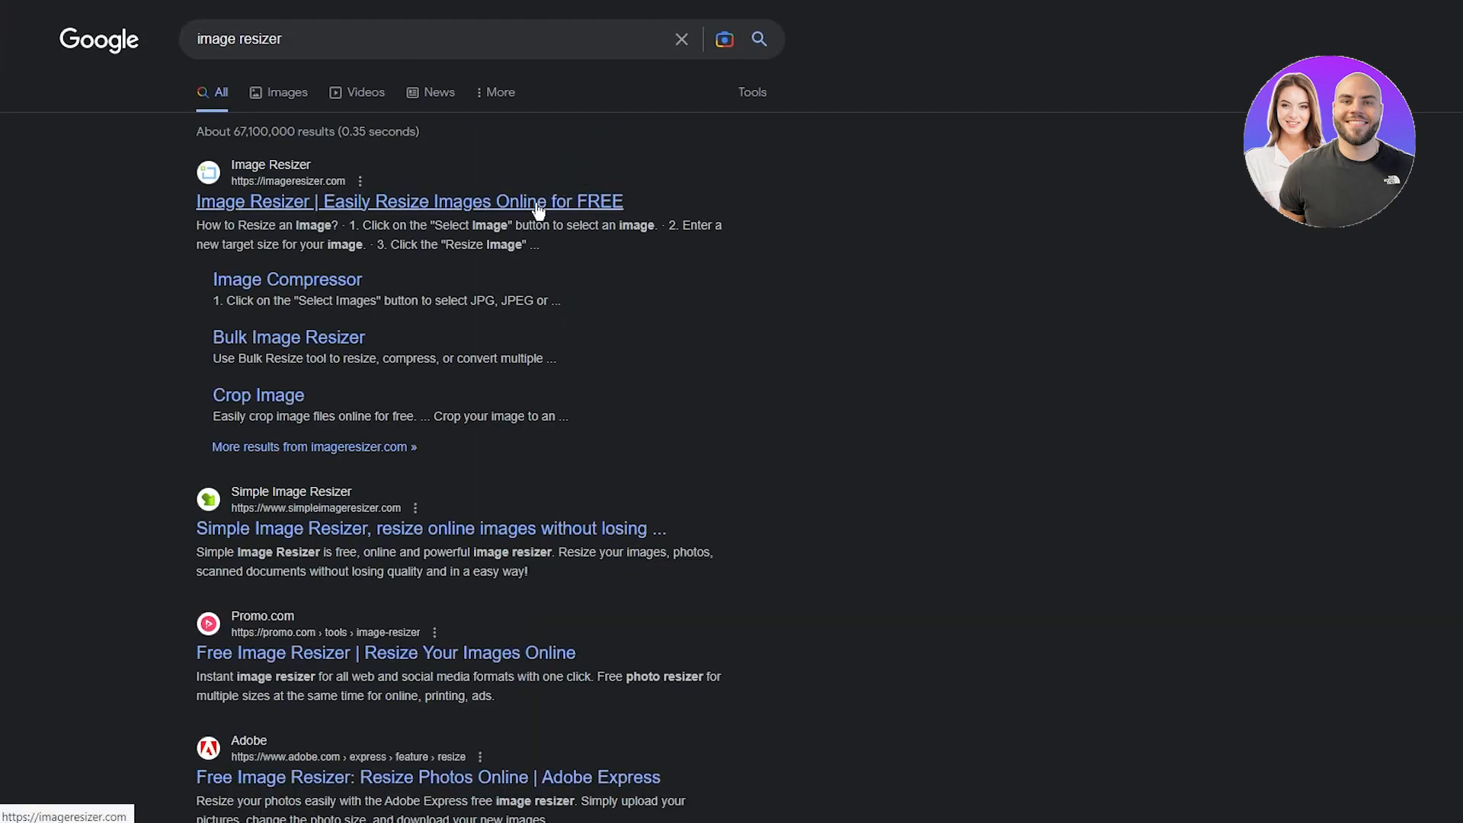
left_click(538, 202)
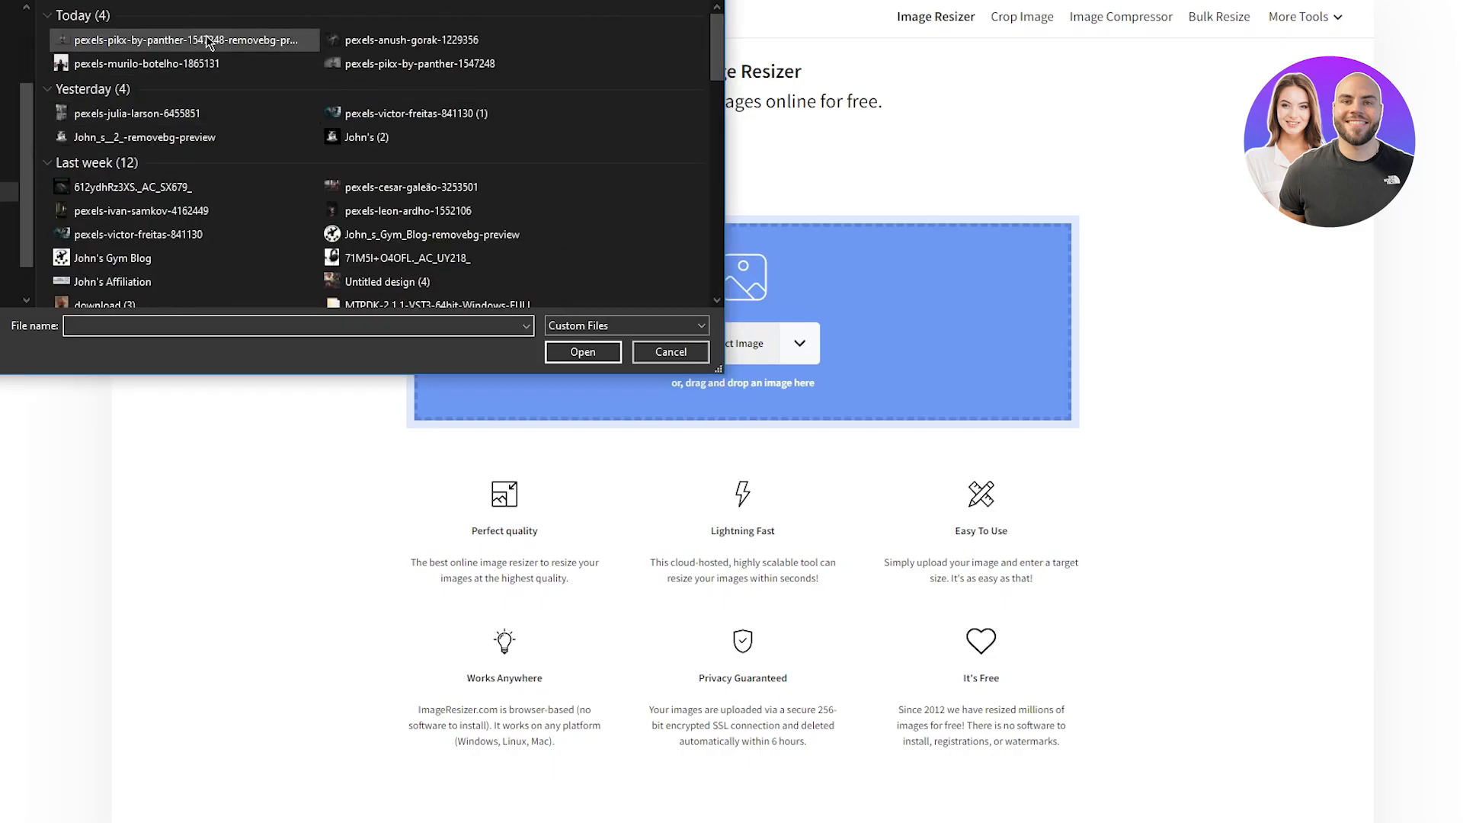
- Load the pexels-pikx-by-panther-1547248-removebg-preview image, set its size to 111% and choose PNG as the export format
double_click(208, 42)
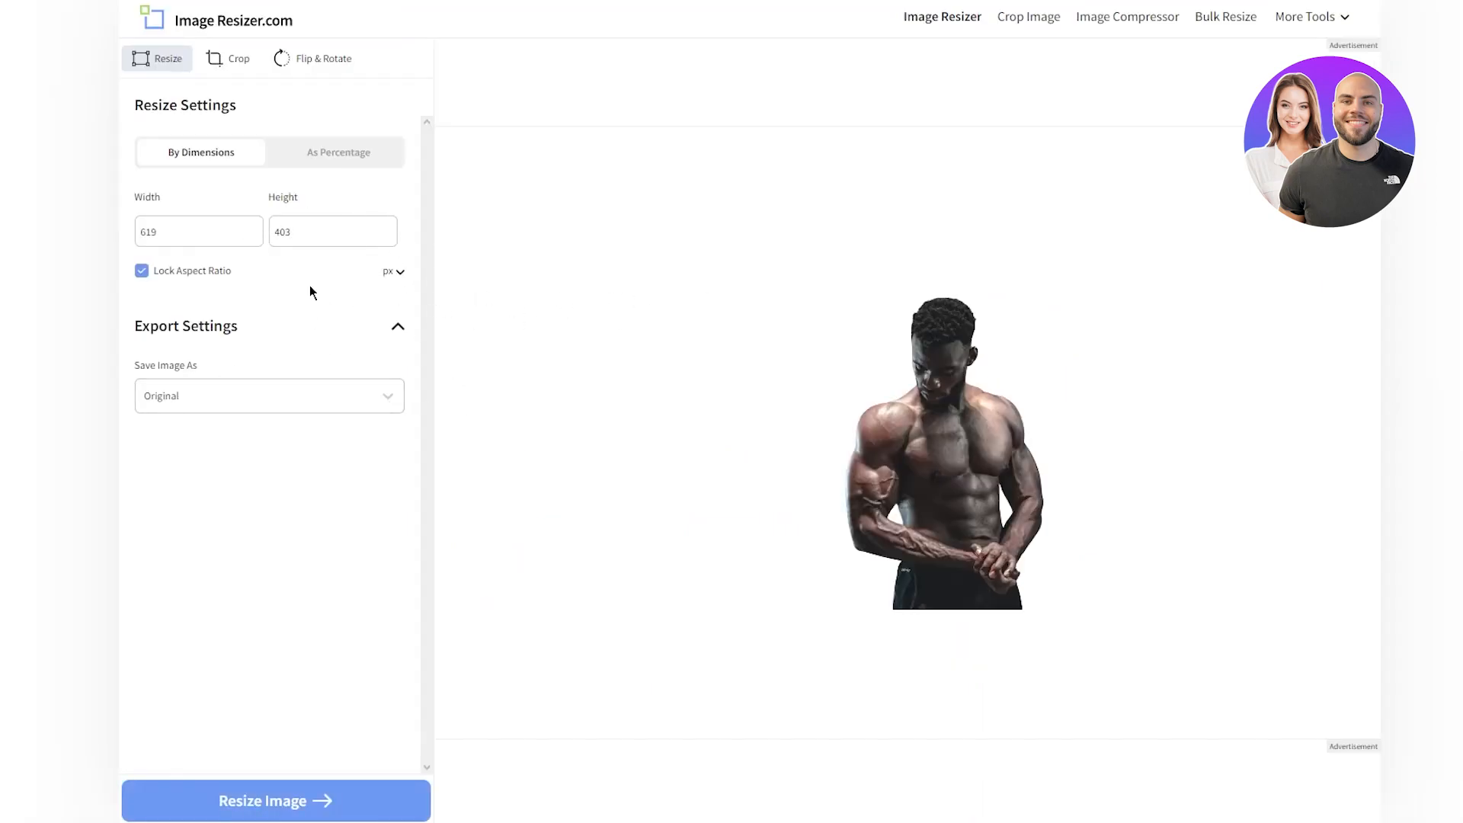
left_click(330, 152)
mouse_move(254, 239)
left_mouse_down()
mouse_move(180, 241)
mouse_move(262, 238)
left_mouse_up()
left_click(285, 407)
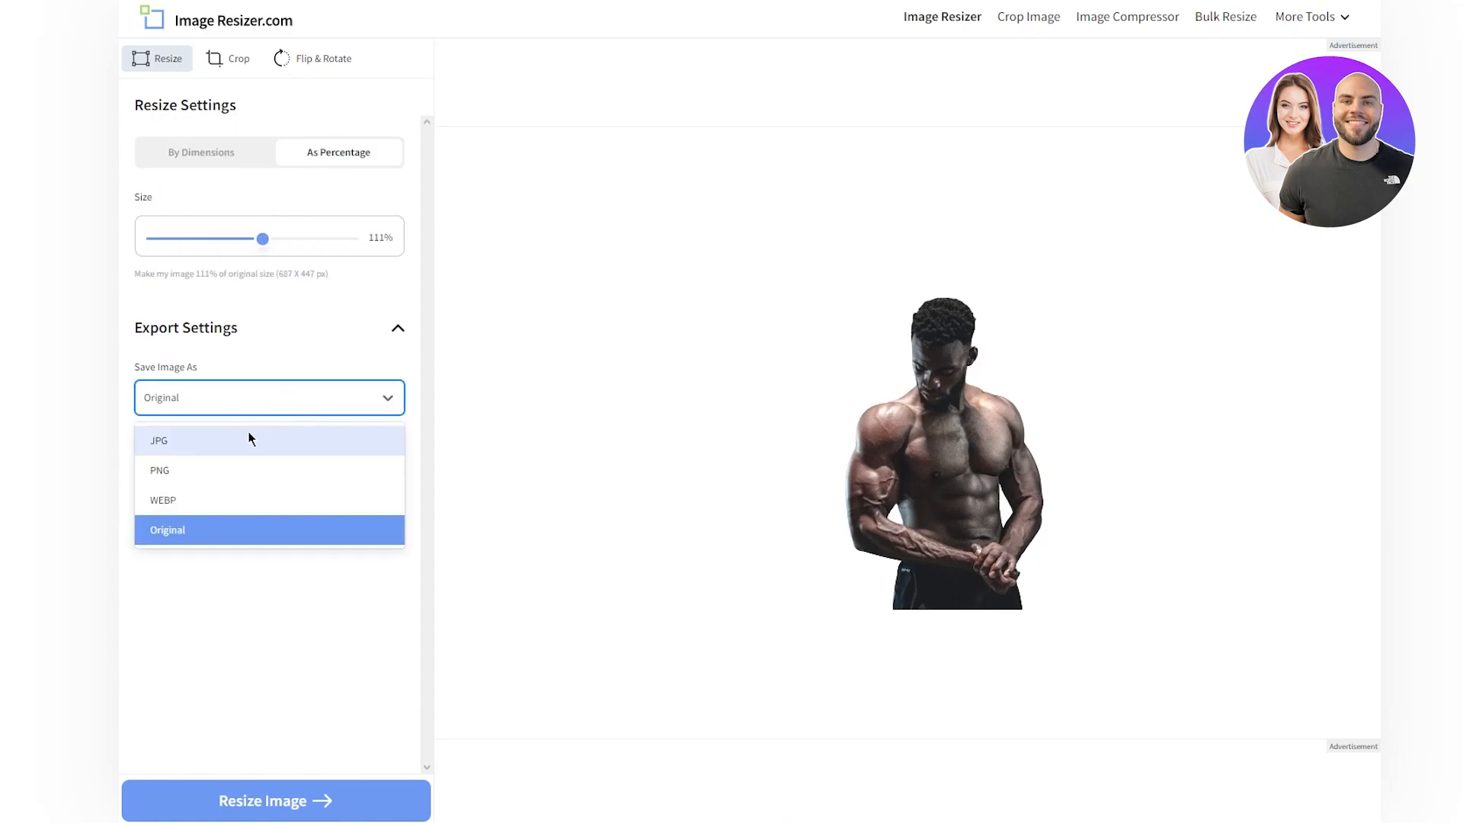
left_click(214, 470)
left_click(273, 332)
left_click(273, 332)
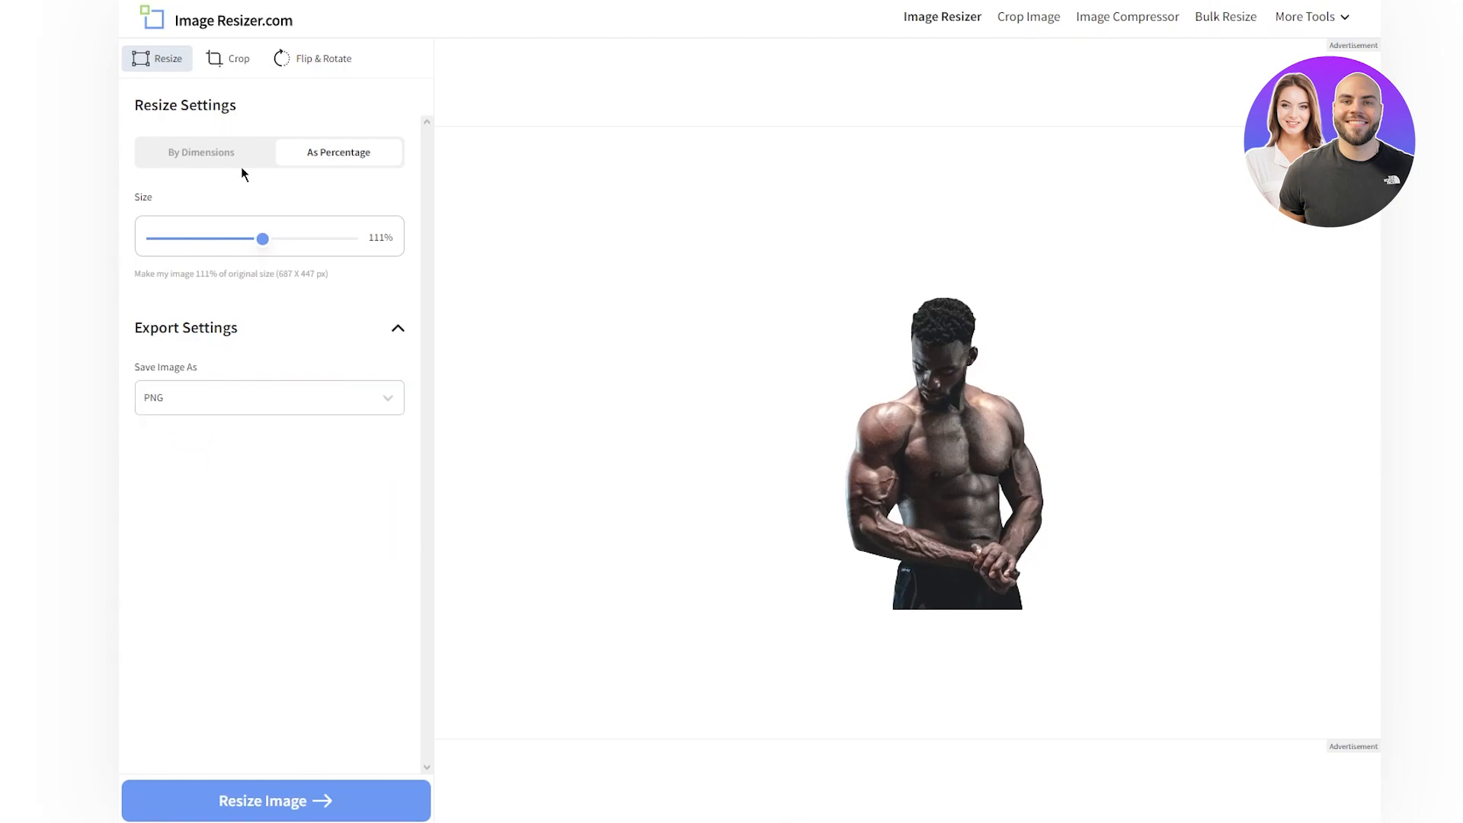
- Check the resize-by-dimensions units, then shrink the image by percentage to 371 × 242 px and process it
left_click(240, 157)
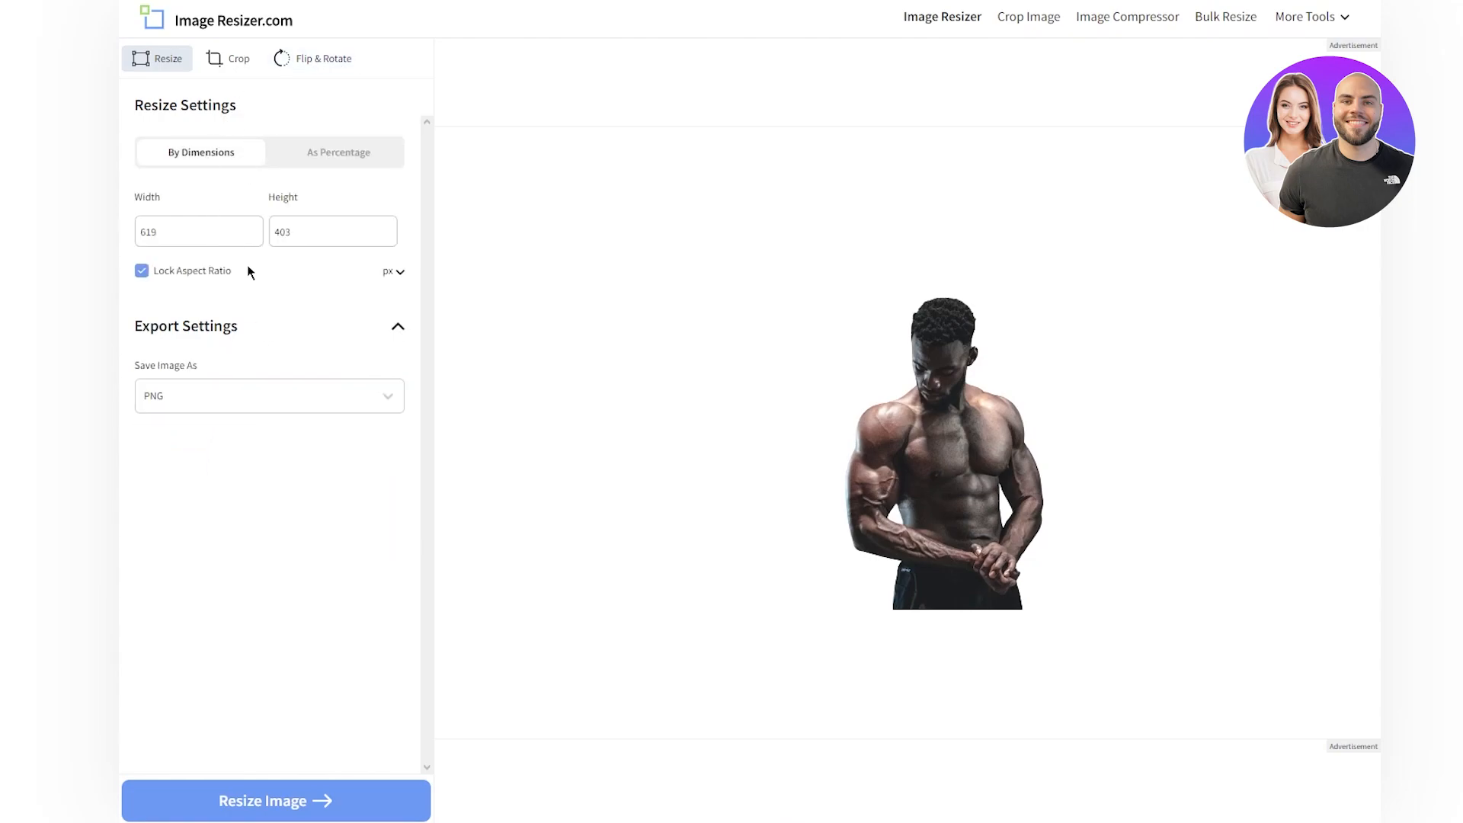
left_click(395, 273)
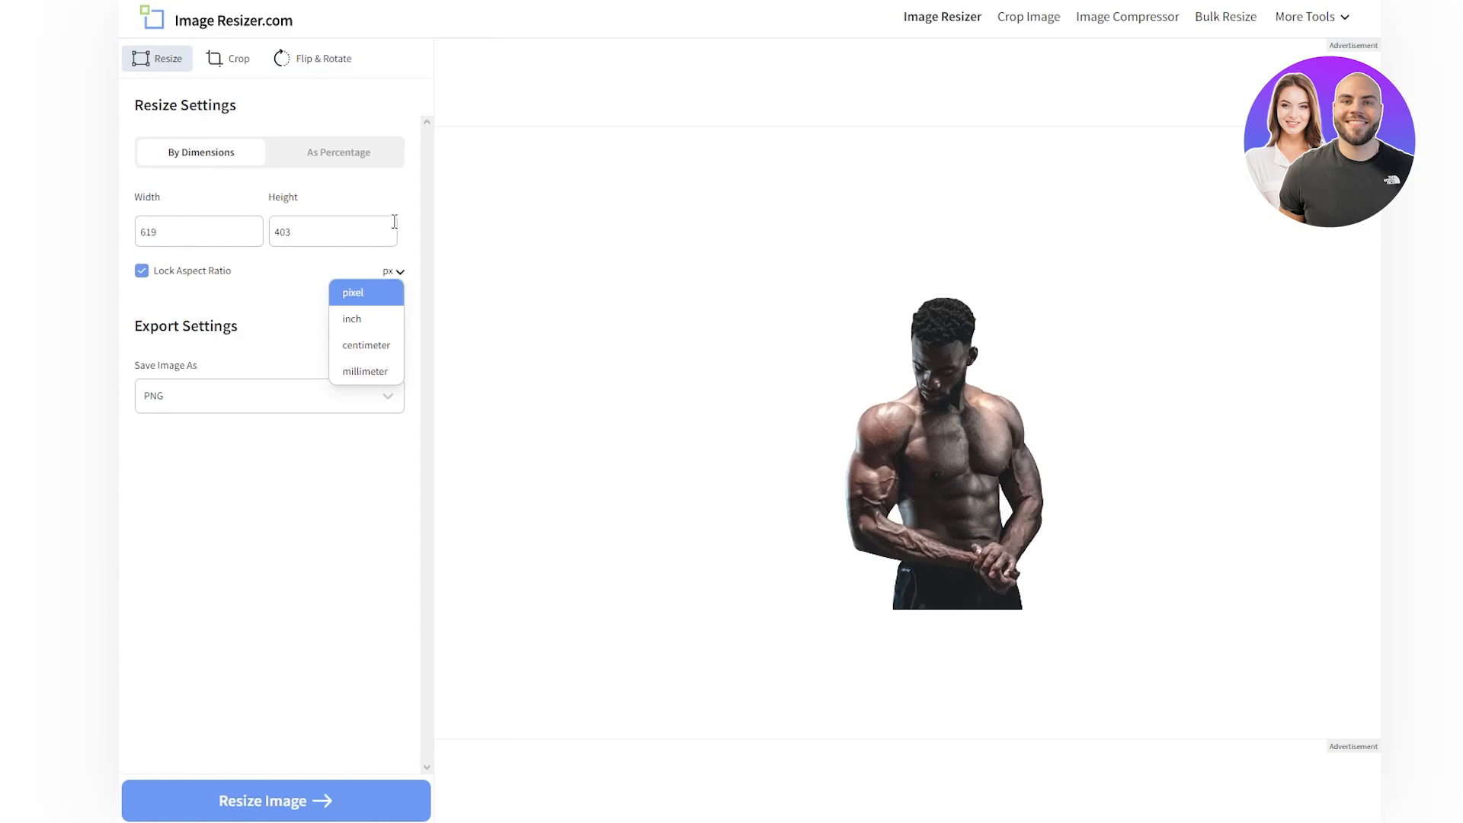
left_click(533, 231)
left_click(335, 156)
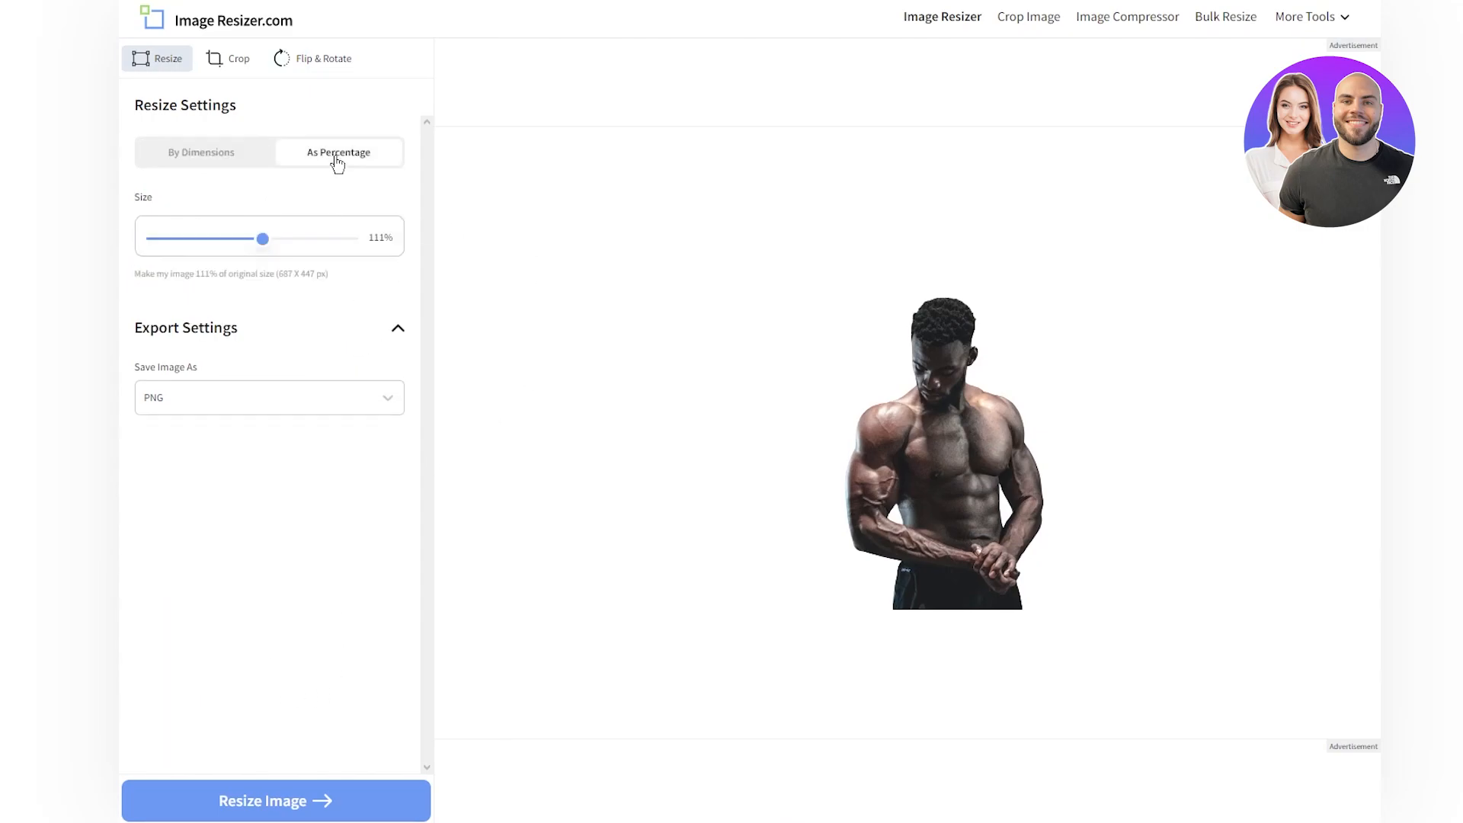
left_click_drag(263, 239, 216, 243)
left_click(229, 803)
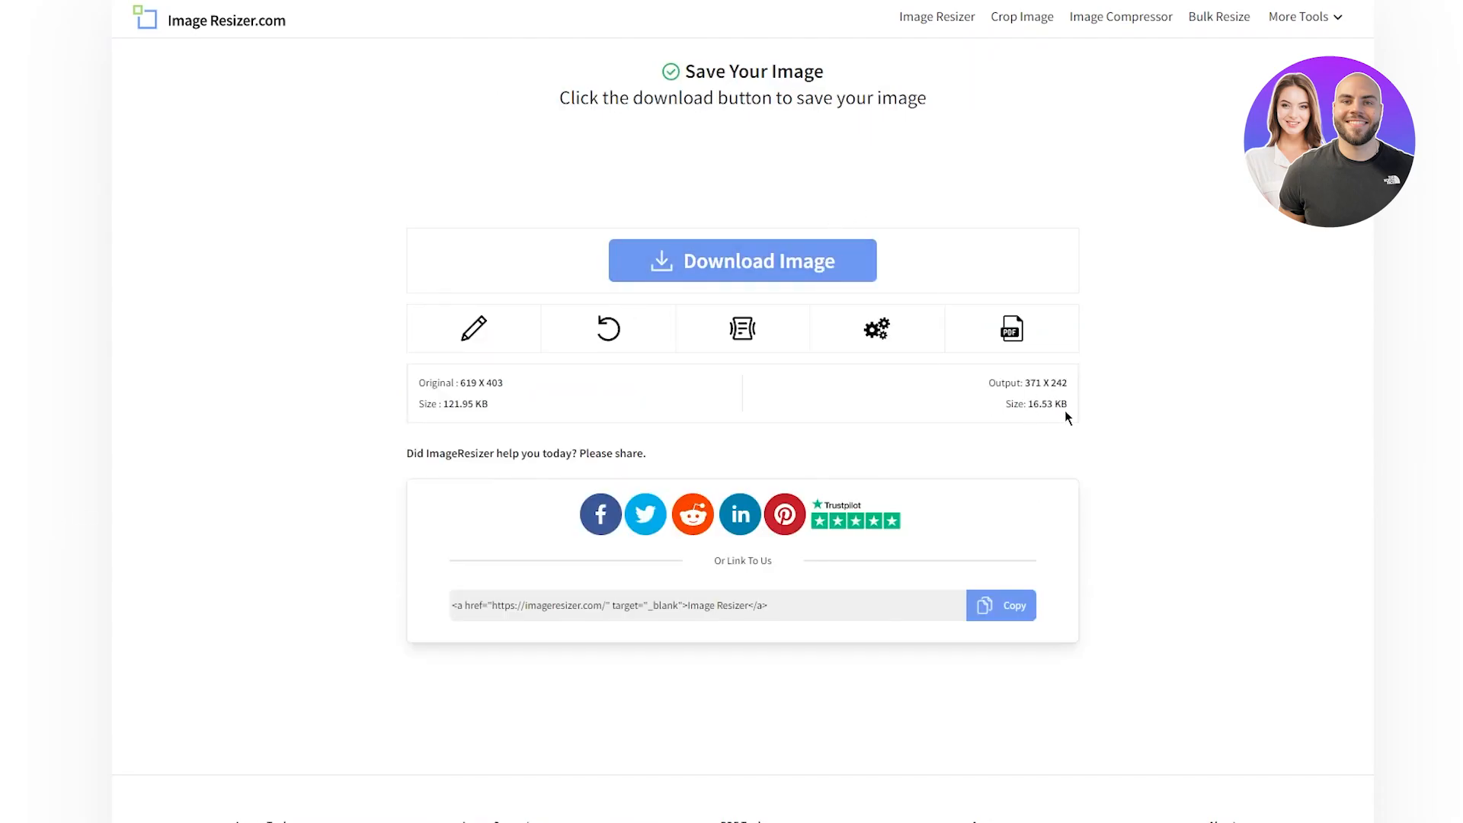
- Compare the original and output file sizes, then download the resized image and preview it
left_click_drag(448, 405, 489, 404)
left_click_drag(1029, 405, 1126, 410)
left_click(1127, 409)
left_click(747, 263)
left_click(1269, 35)
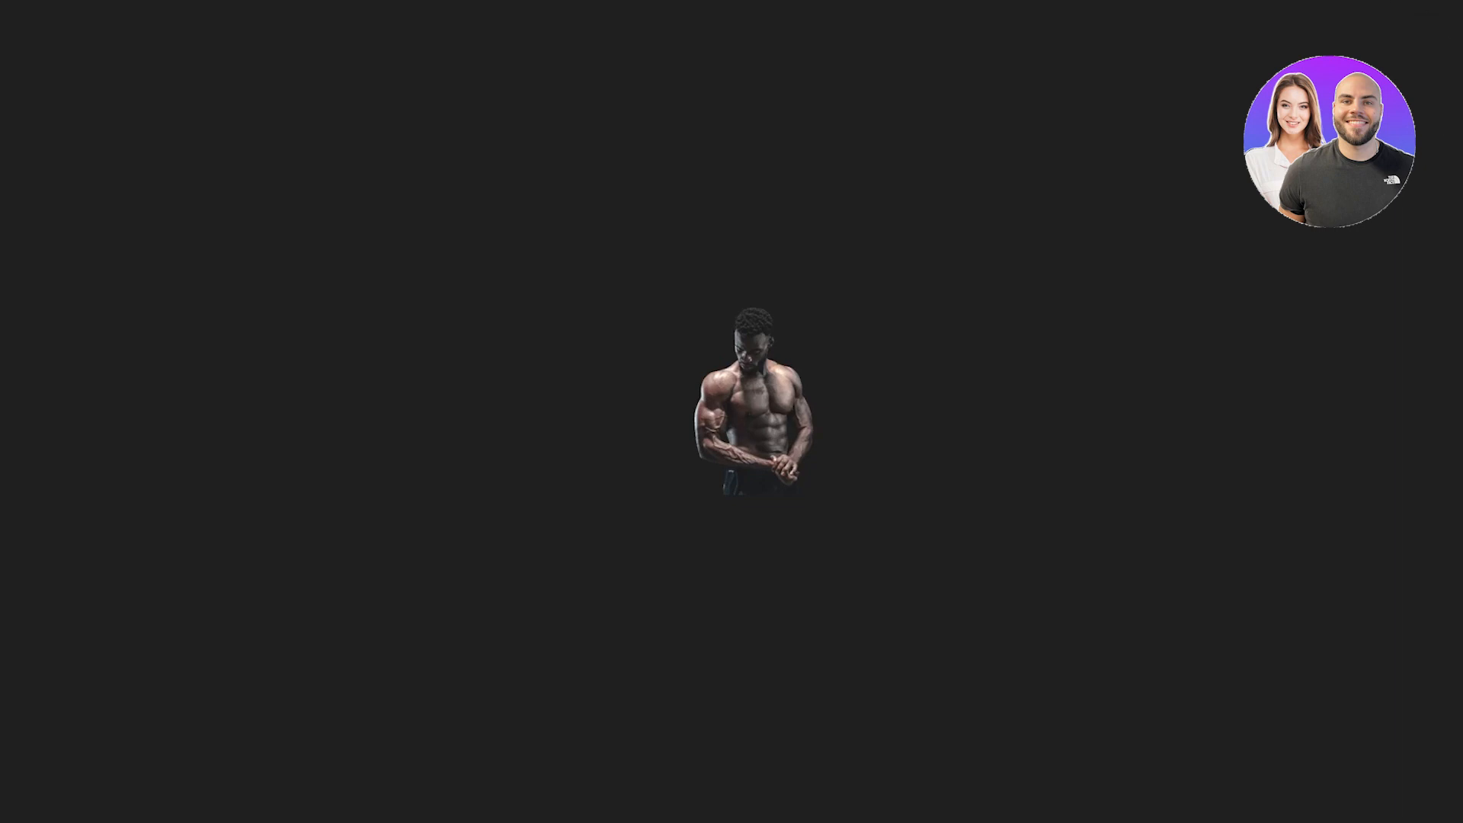
left_click(1445, 4)
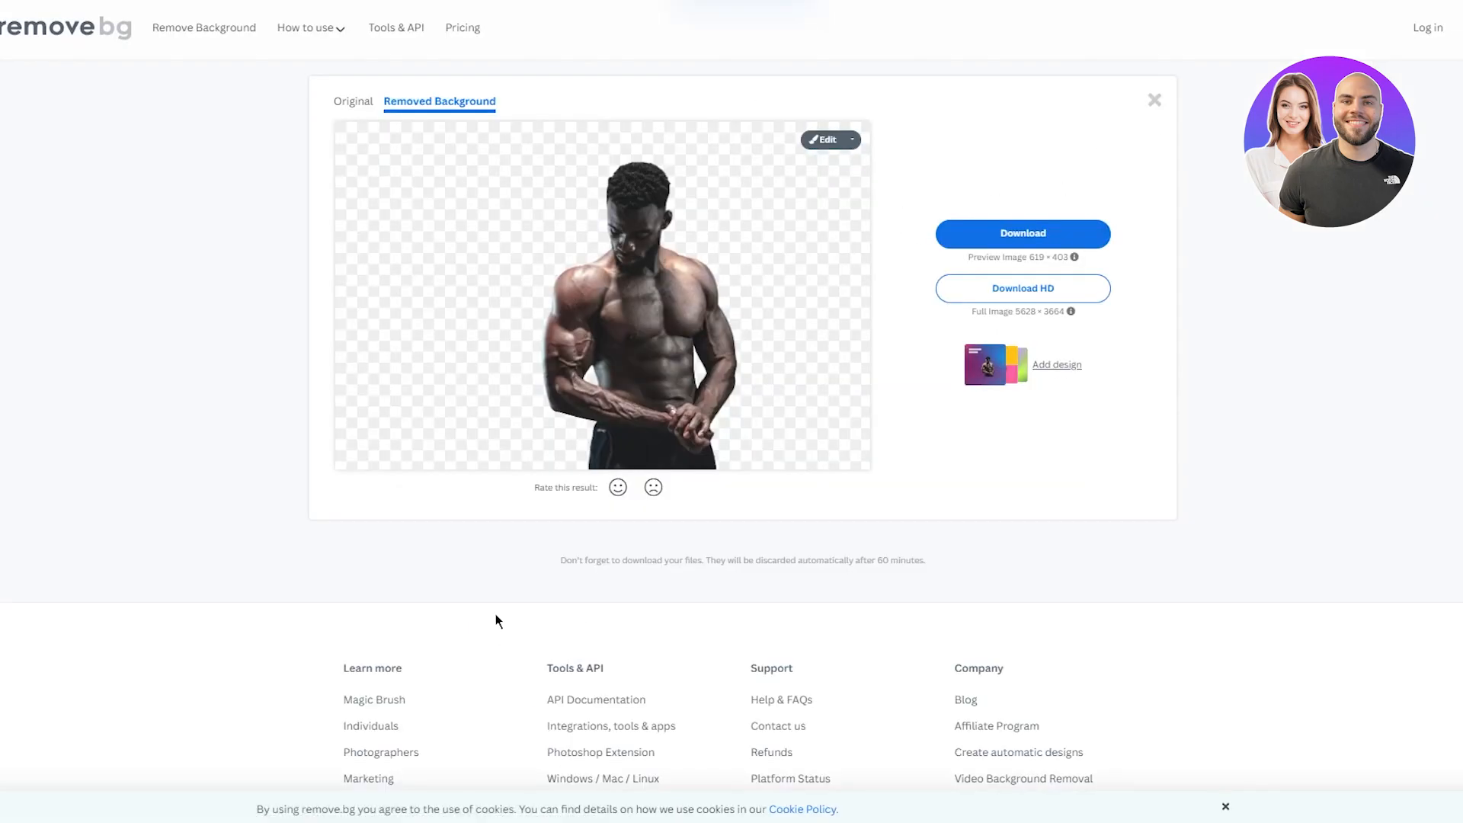
- Extract the John's gym zip in Downloads to its own folder and open that folder to see the page images
left_click(577, 821)
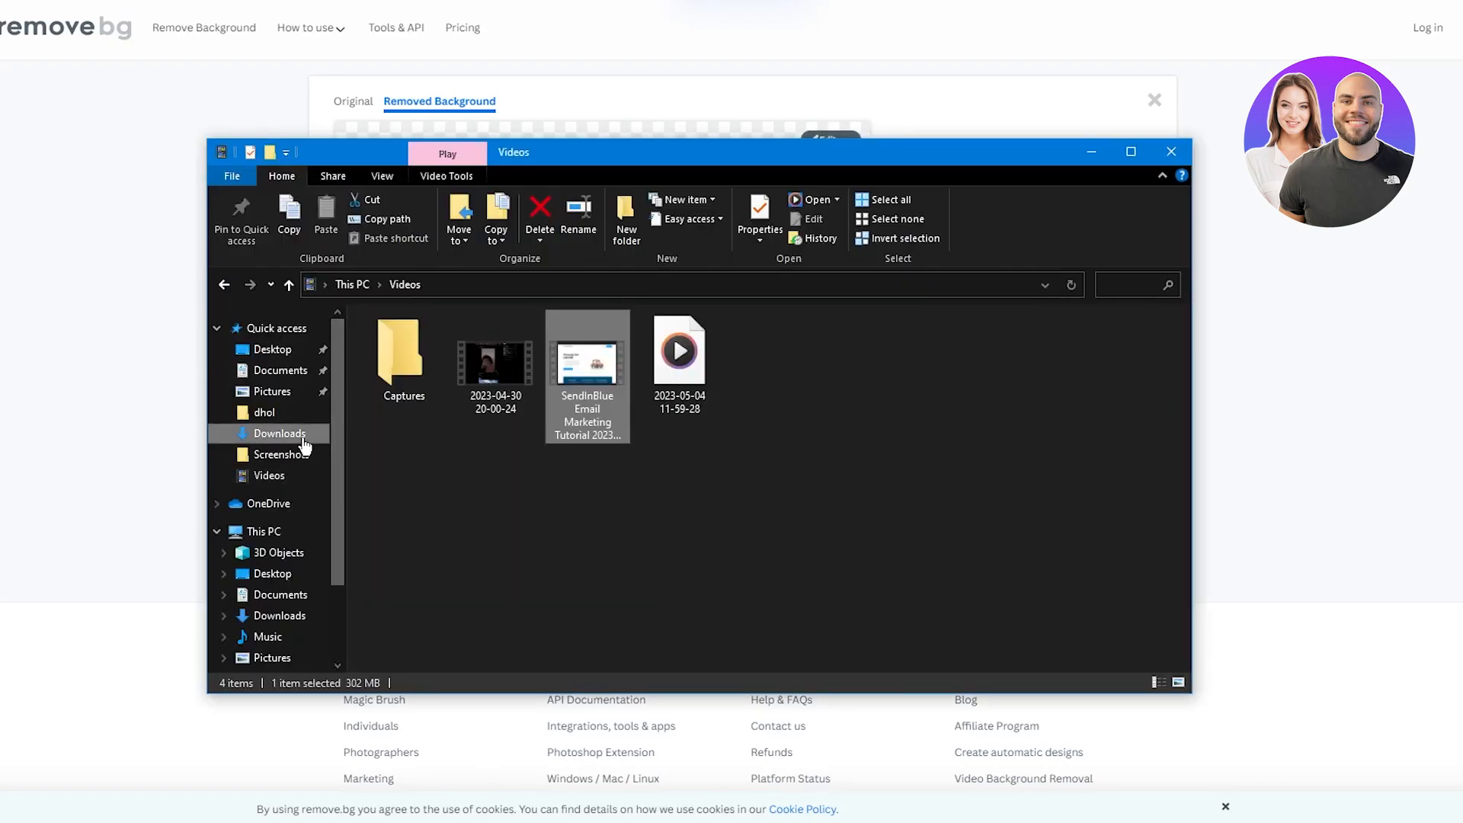
left_click(302, 438)
left_click(503, 384)
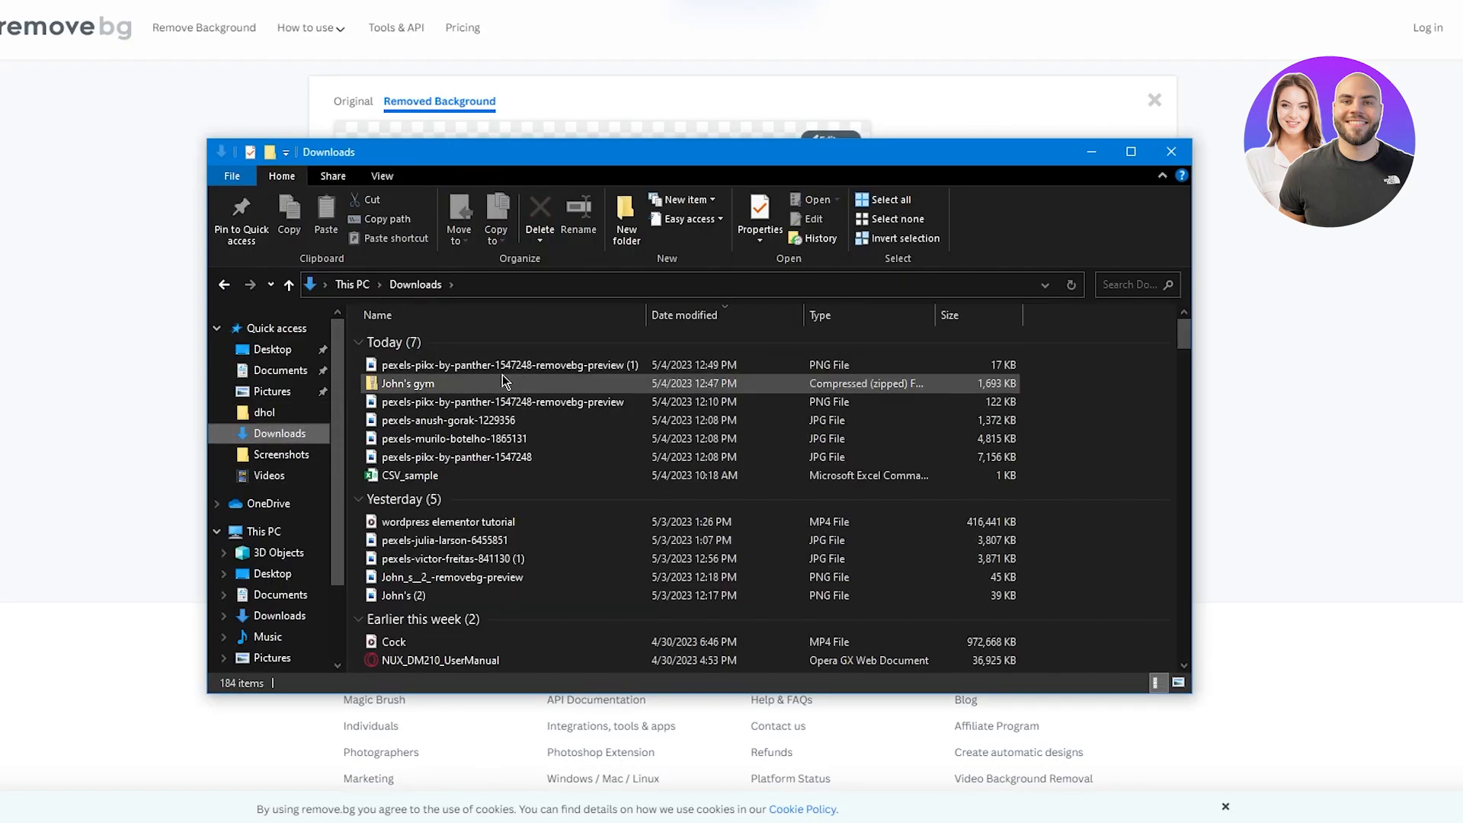
right_click(503, 383)
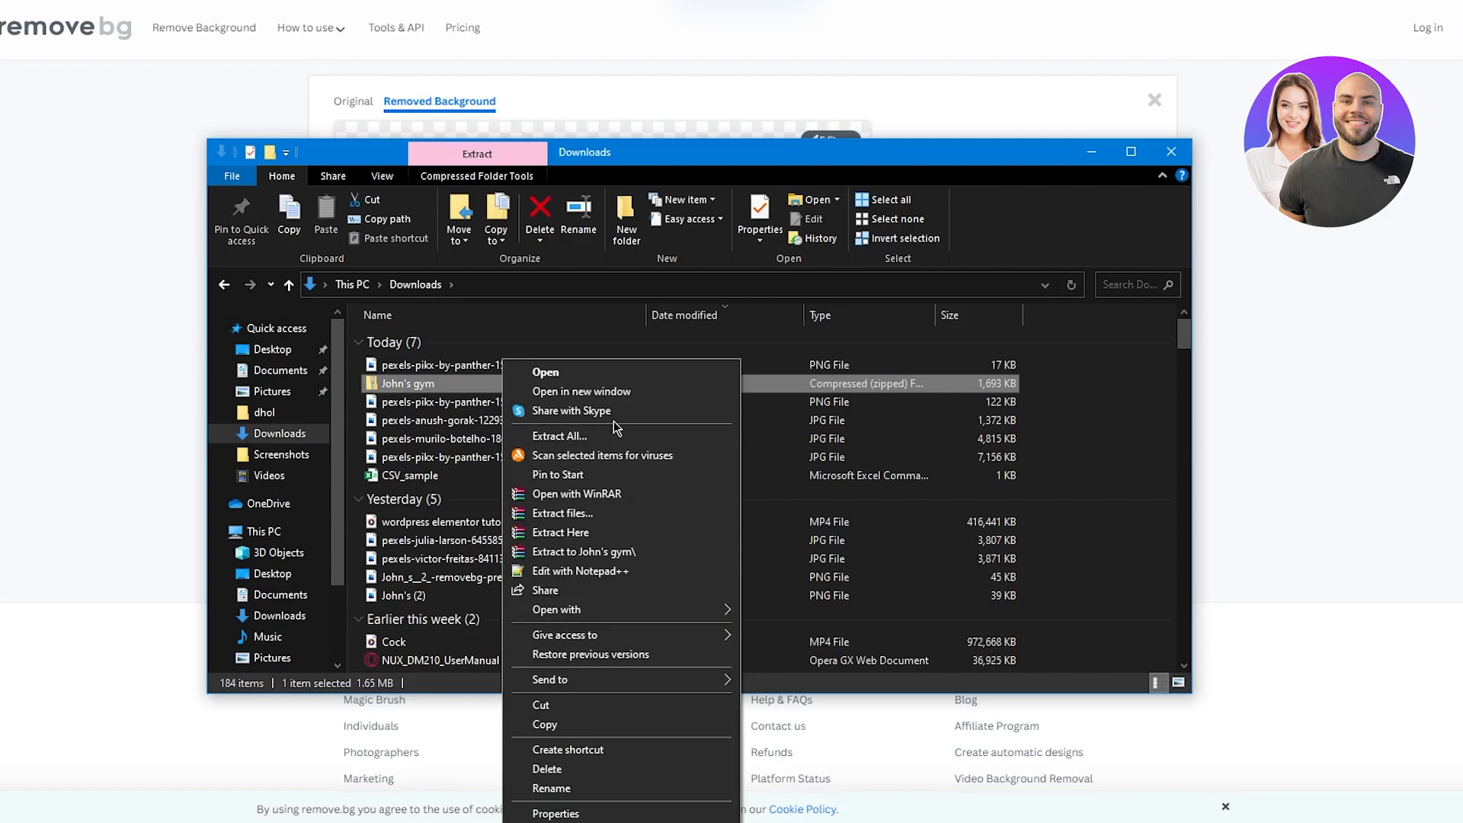
left_click(618, 551)
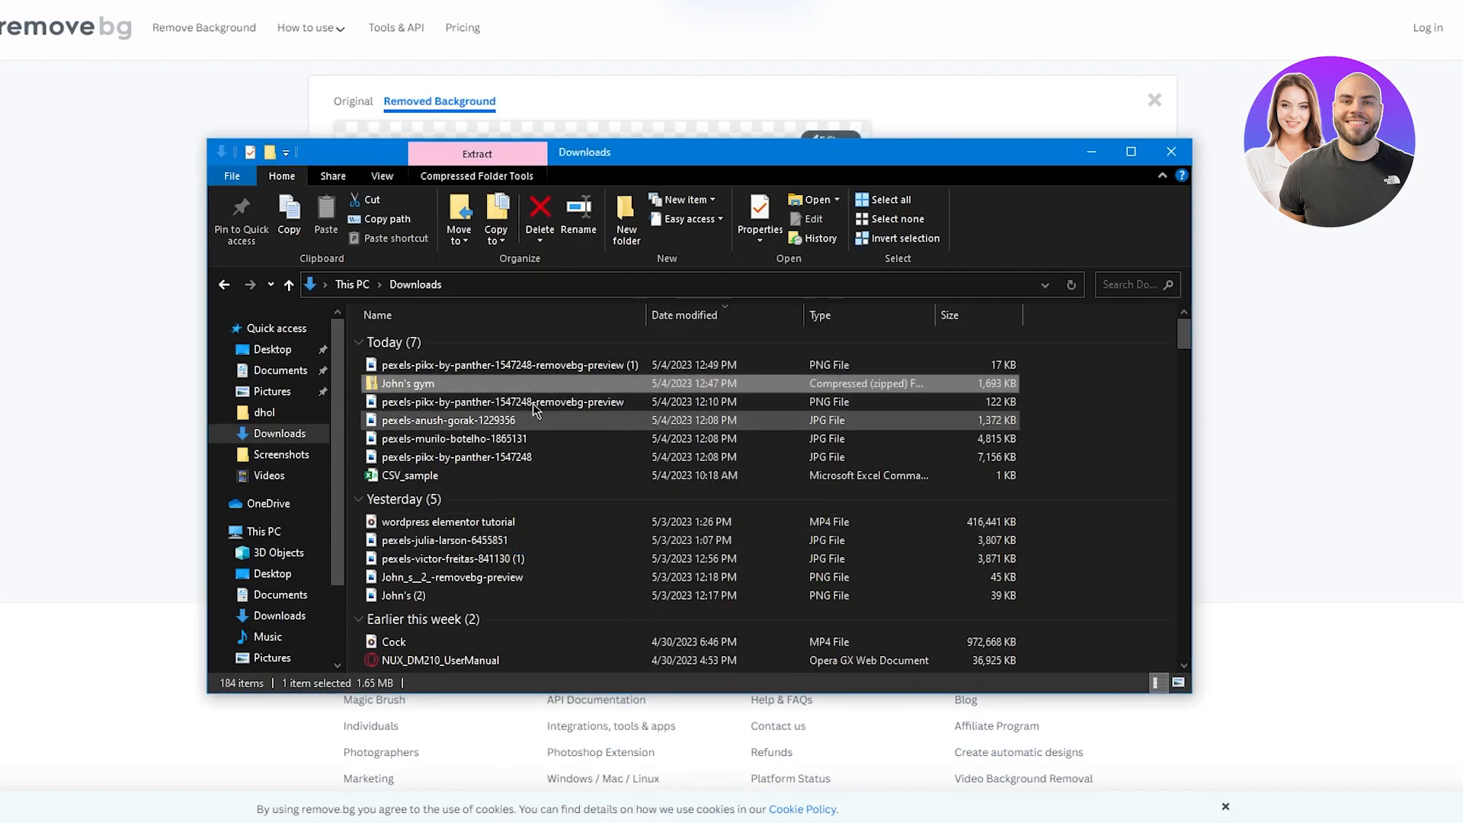
left_click(416, 494)
double_click(418, 494)
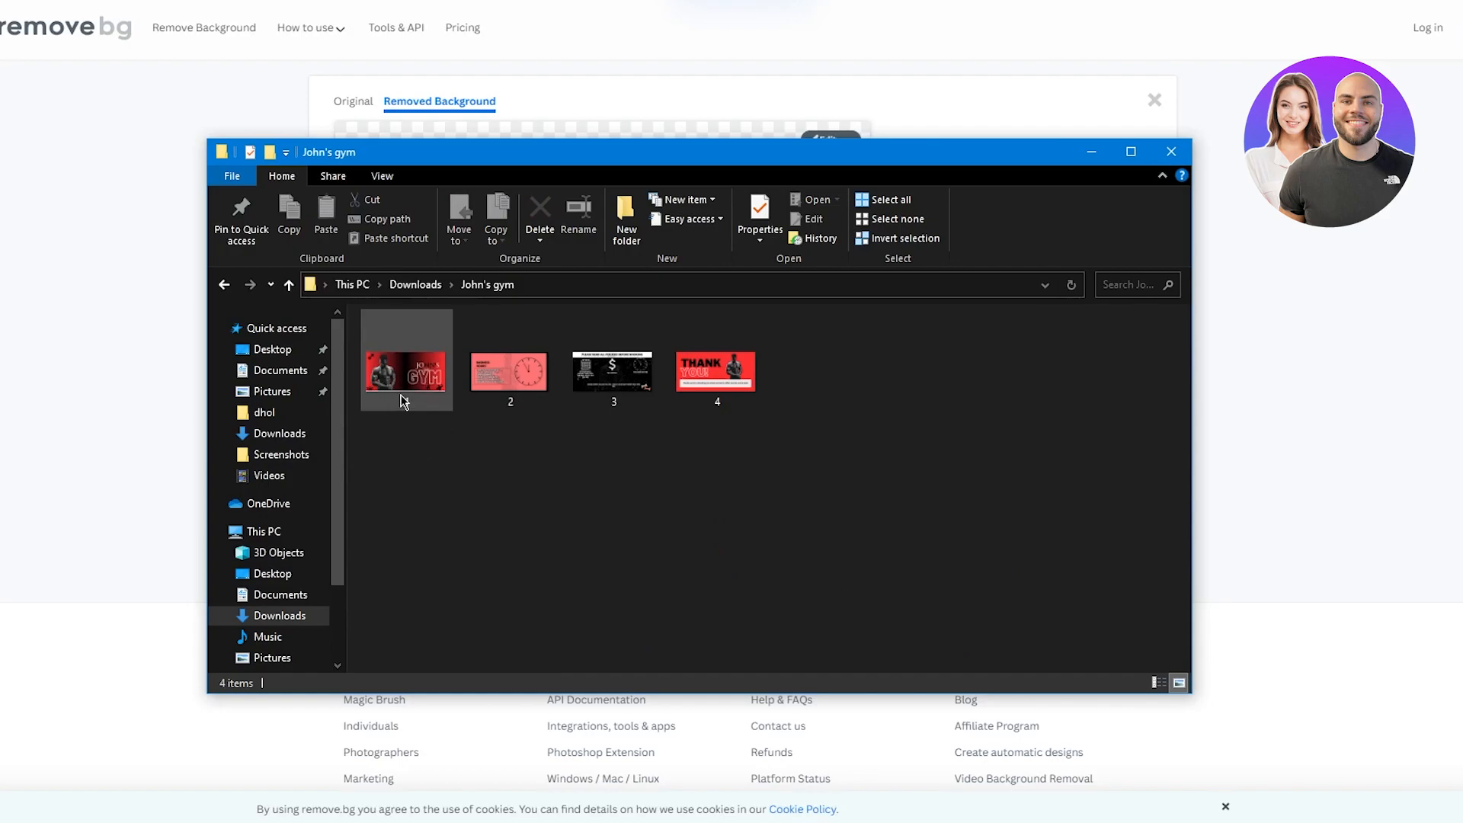
mouse_move(405, 400)
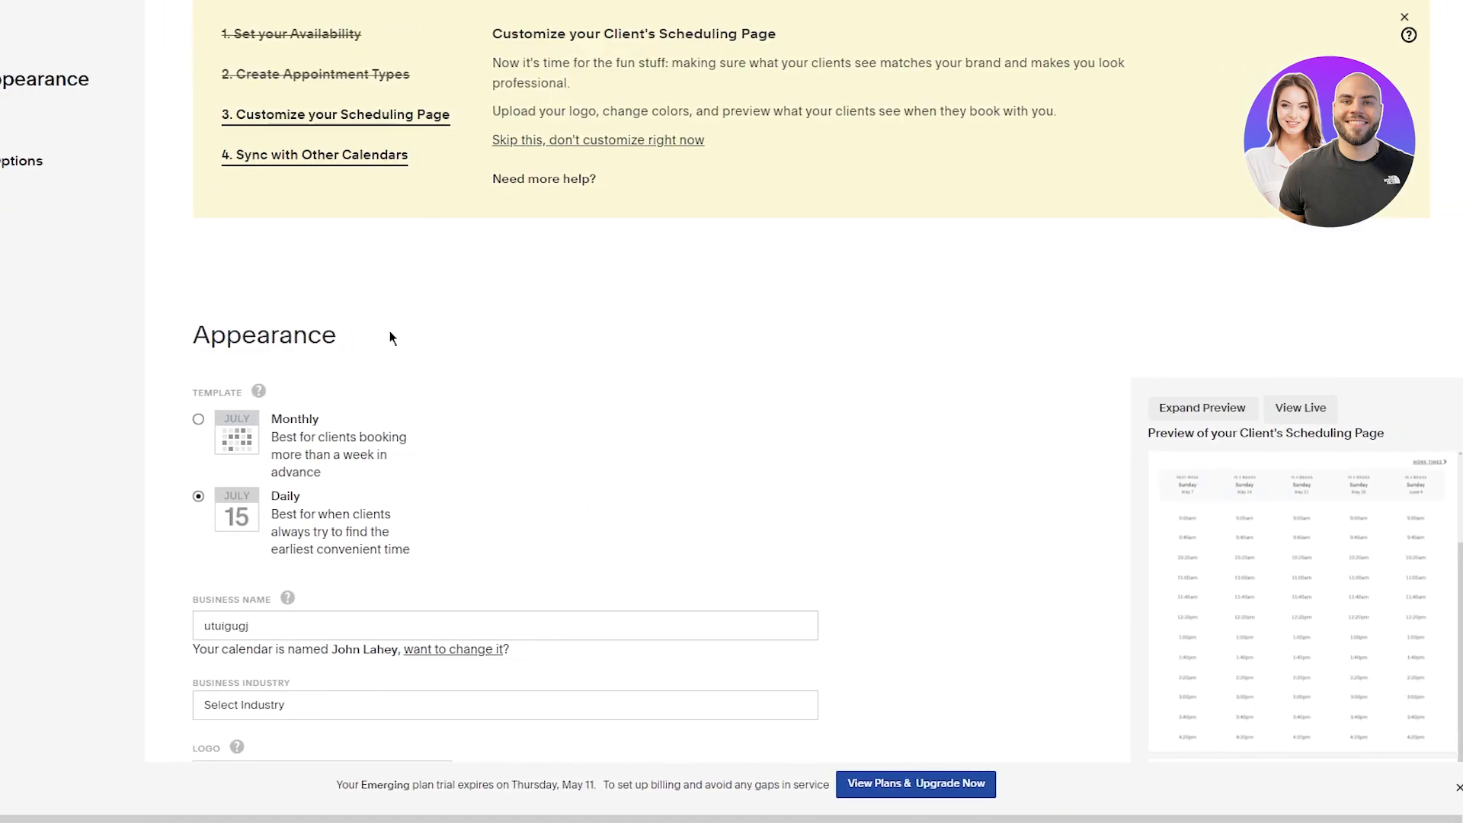
scroll(377, 339, "down", 3)
scroll(385, 336, "up", 3)
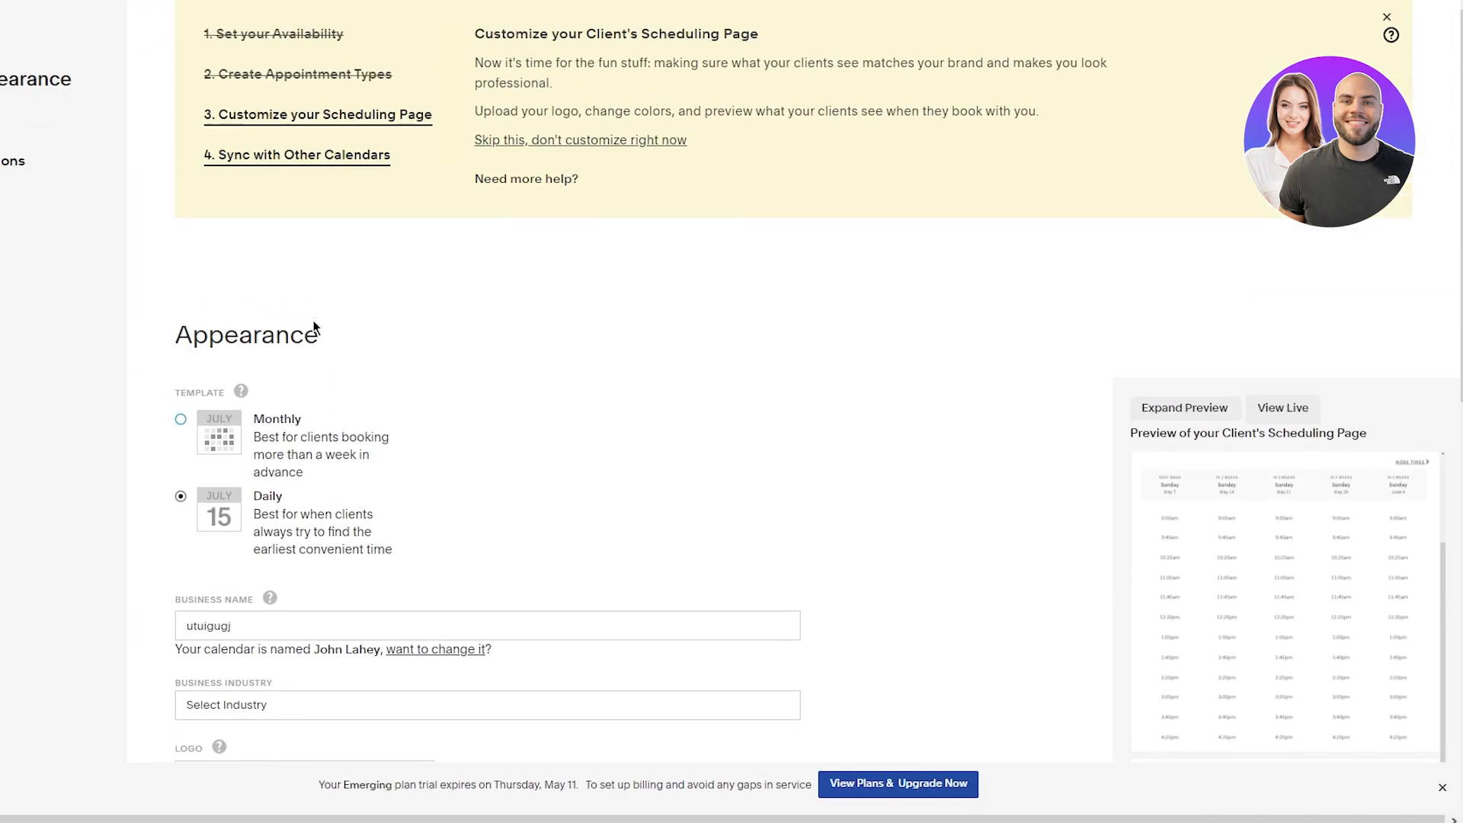
- Save the current appearance customization of the client scheduling page
scroll(318, 326, "down", 9)
scroll(317, 320, "down", 2)
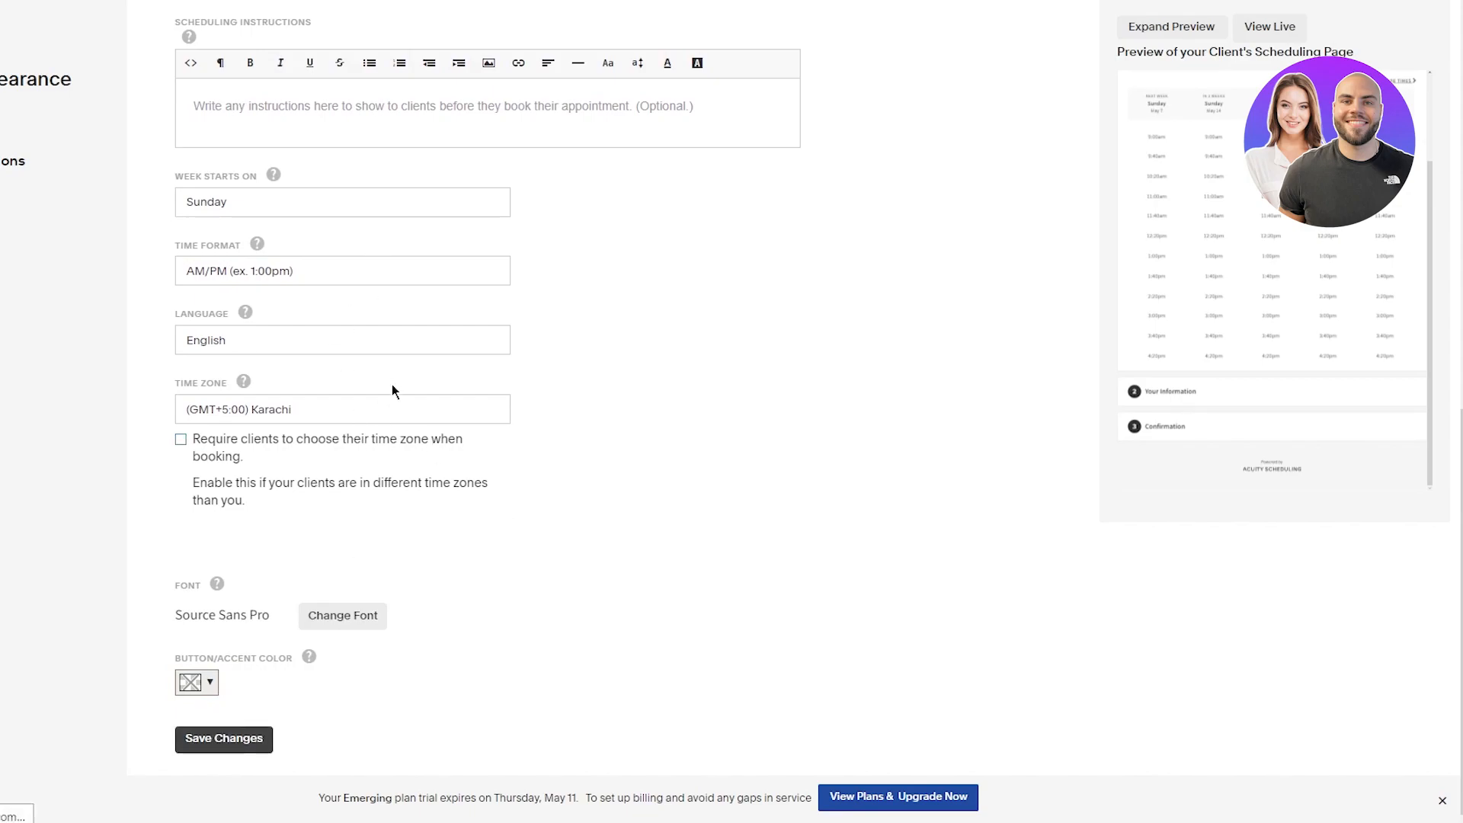
left_click(256, 748)
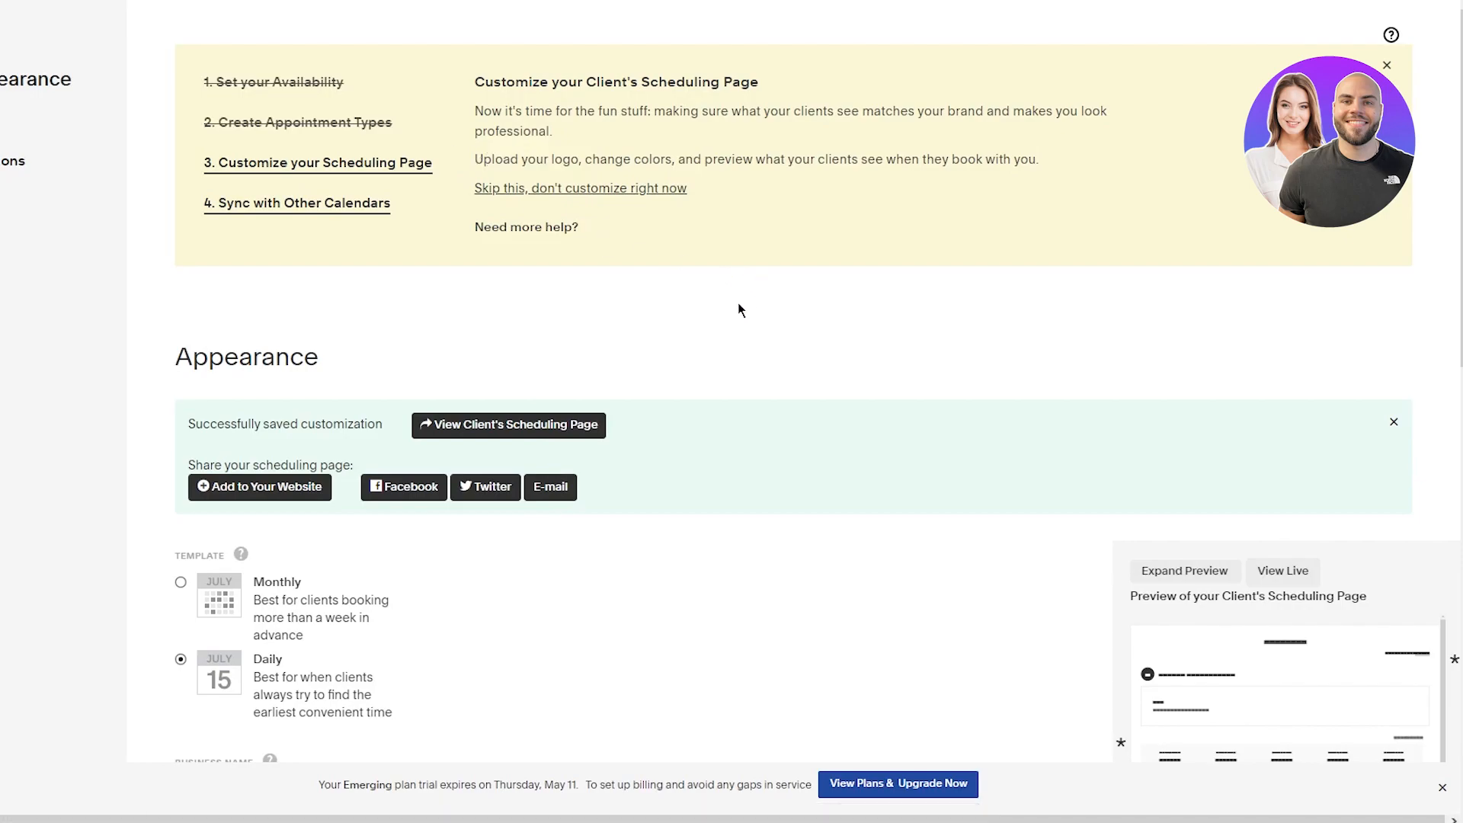
- Review the scheduling page's appearance settings, from the template choice down to the font and accent color
scroll(738, 304, "down", 10)
scroll(738, 304, "up", 6)
scroll(467, 467, "down", 1)
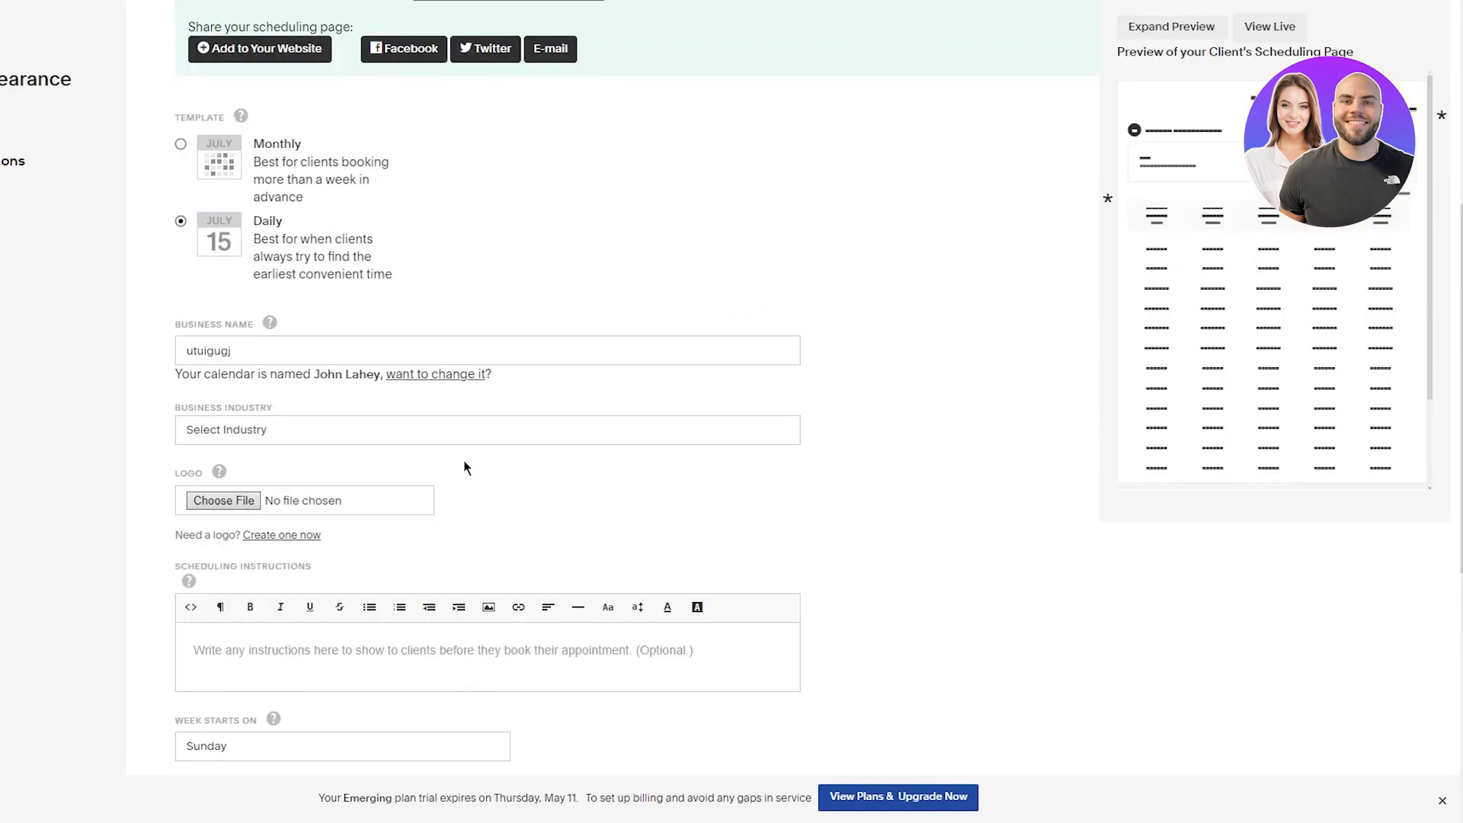
scroll(321, 460, "up", 6)
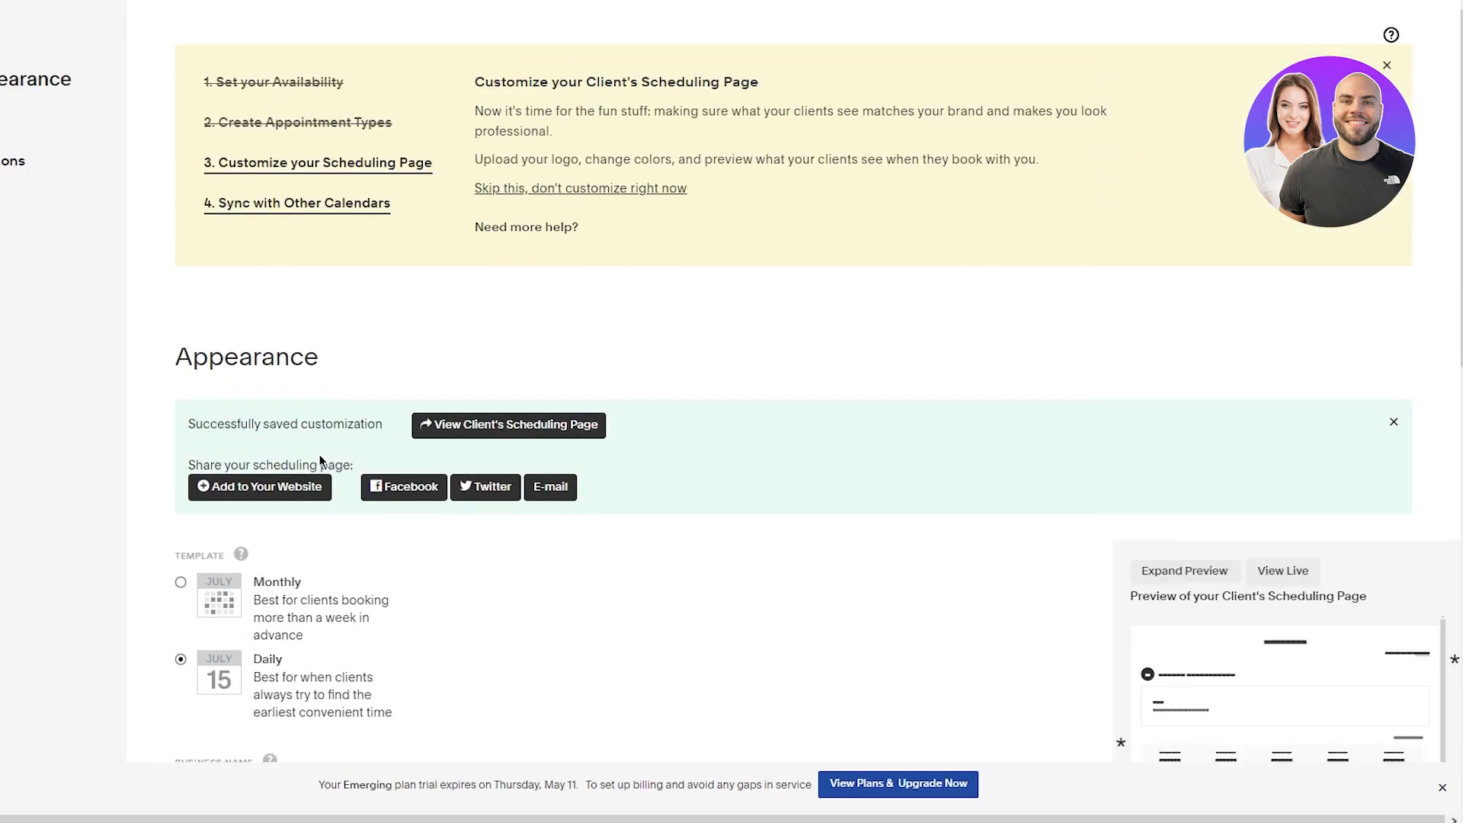
scroll(321, 460, "down", 13)
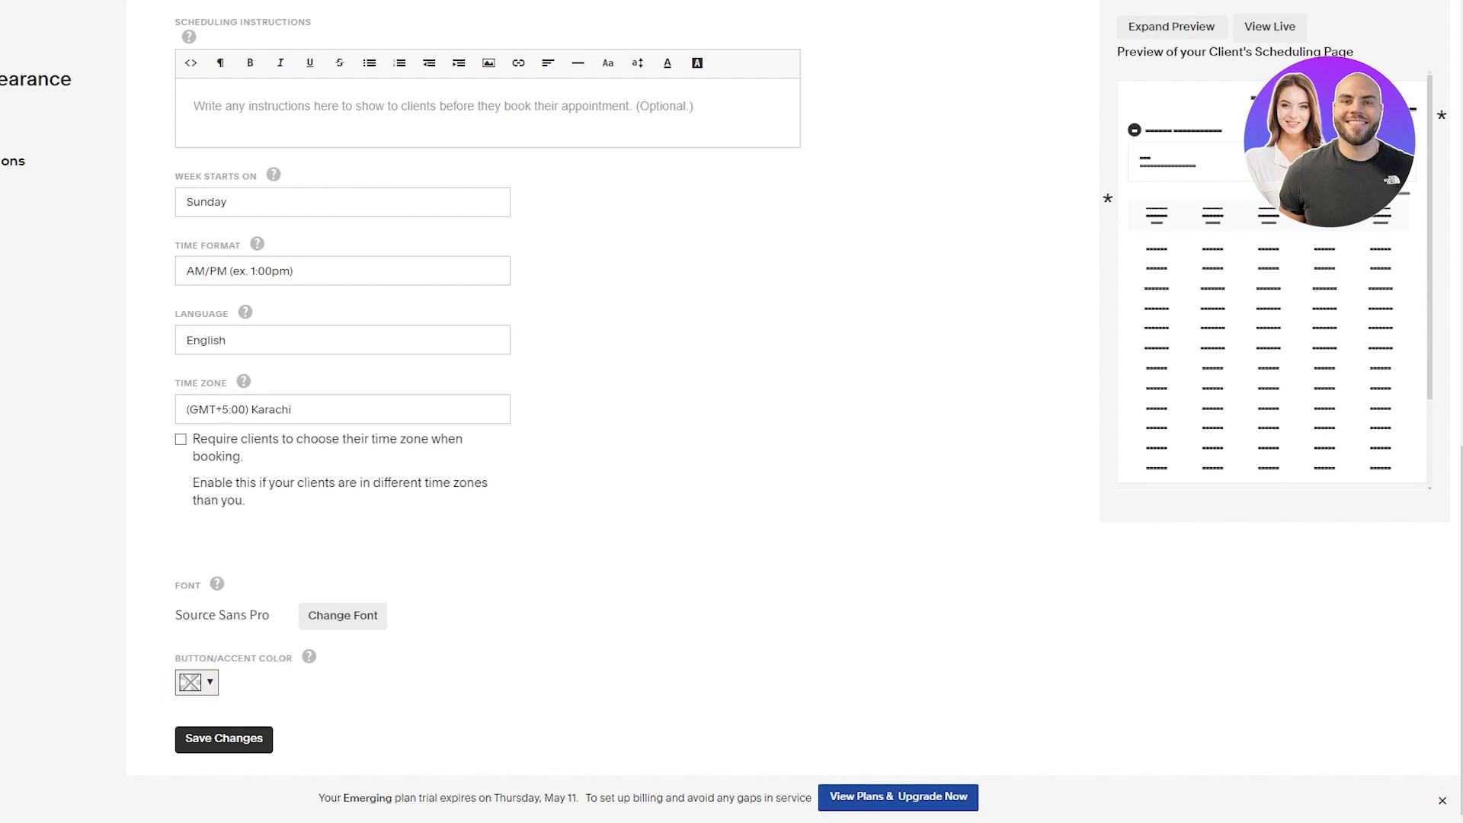
scroll(519, 354, "up", 5)
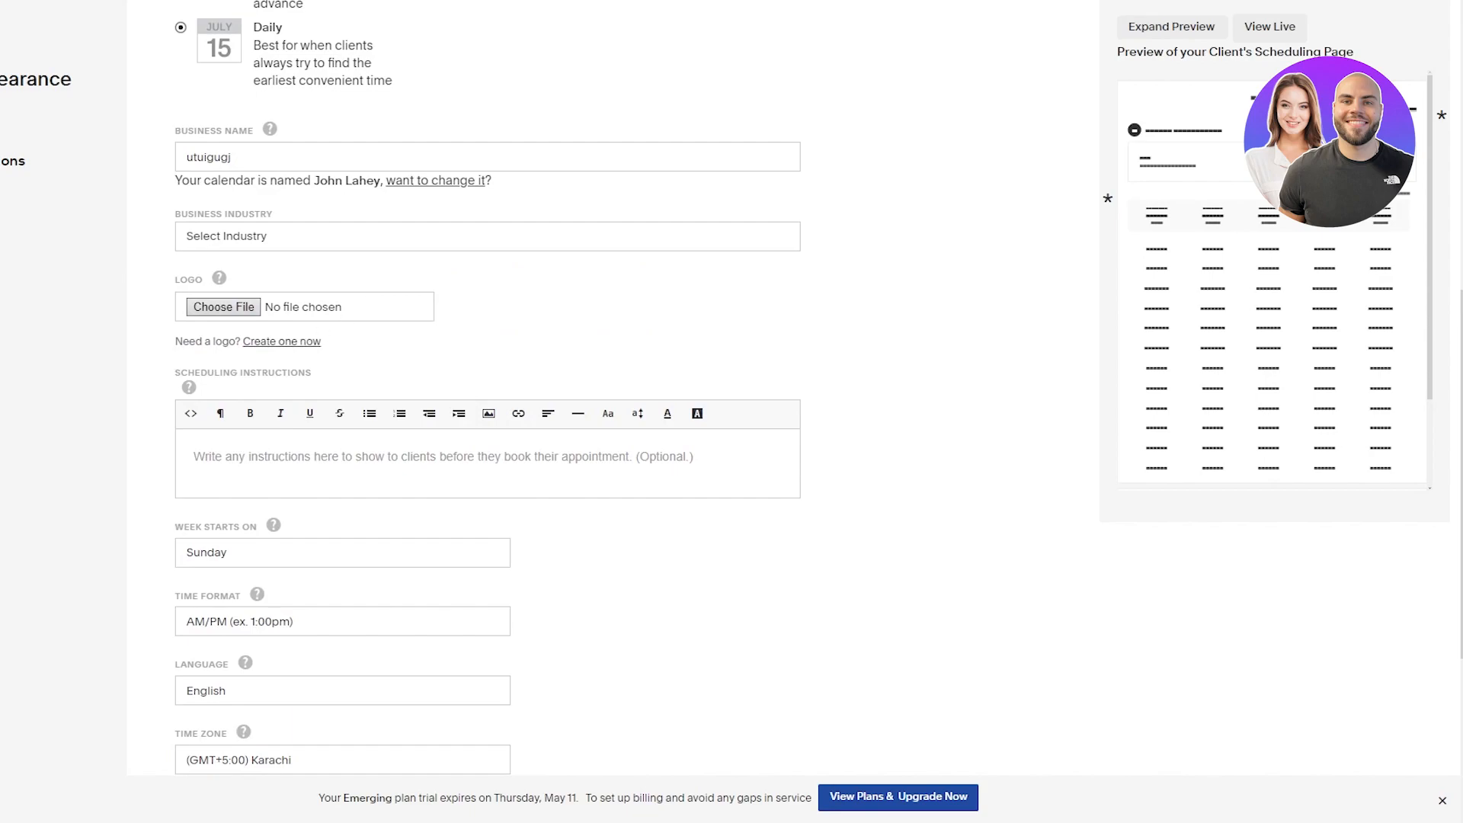
- Try to insert image 1 from the John's gym folder in Downloads into the scheduling instructions
left_click(489, 413)
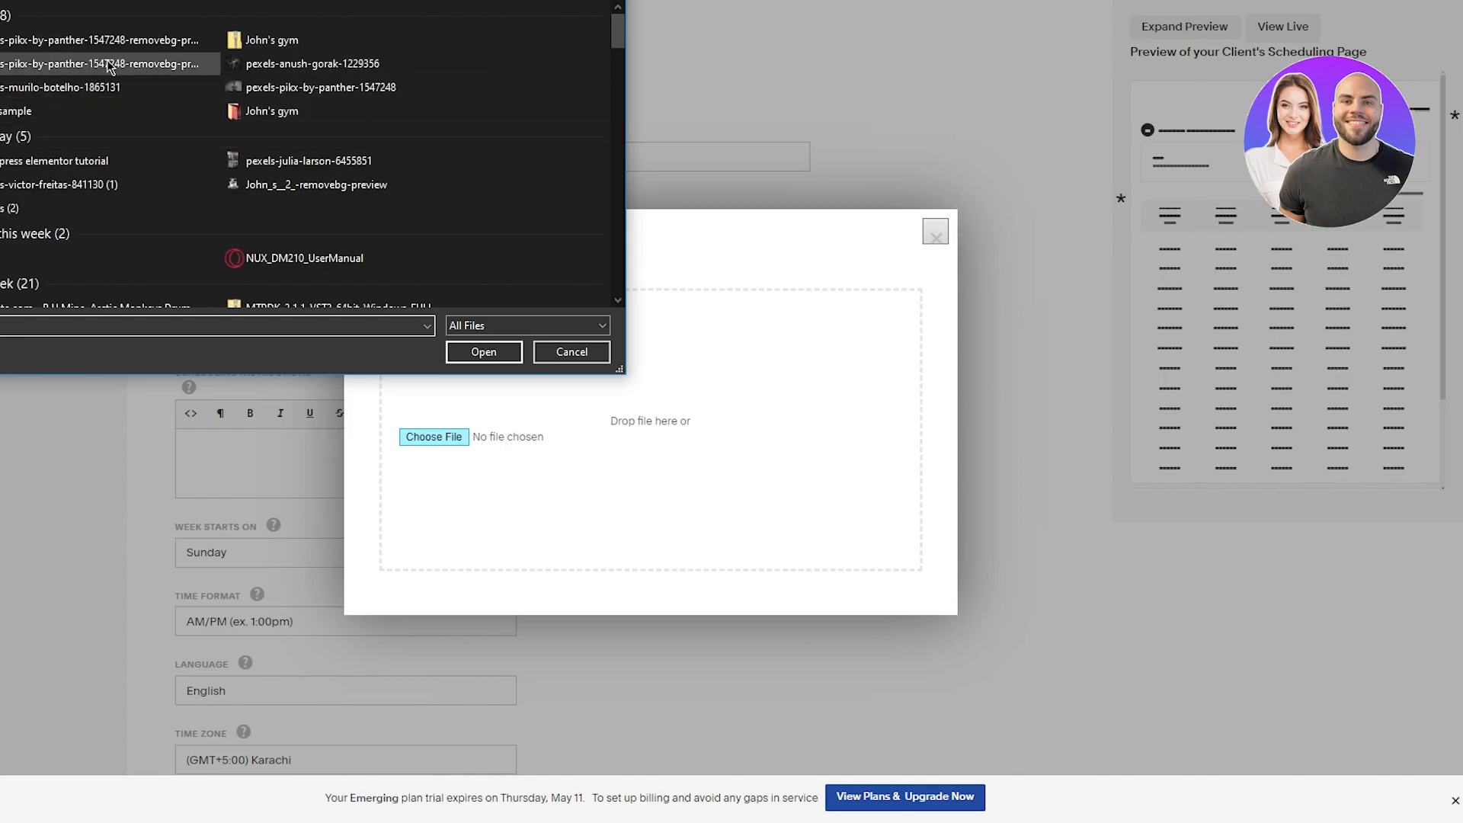
scroll(150, 81, "down", 10)
scroll(188, 147, "down", 10)
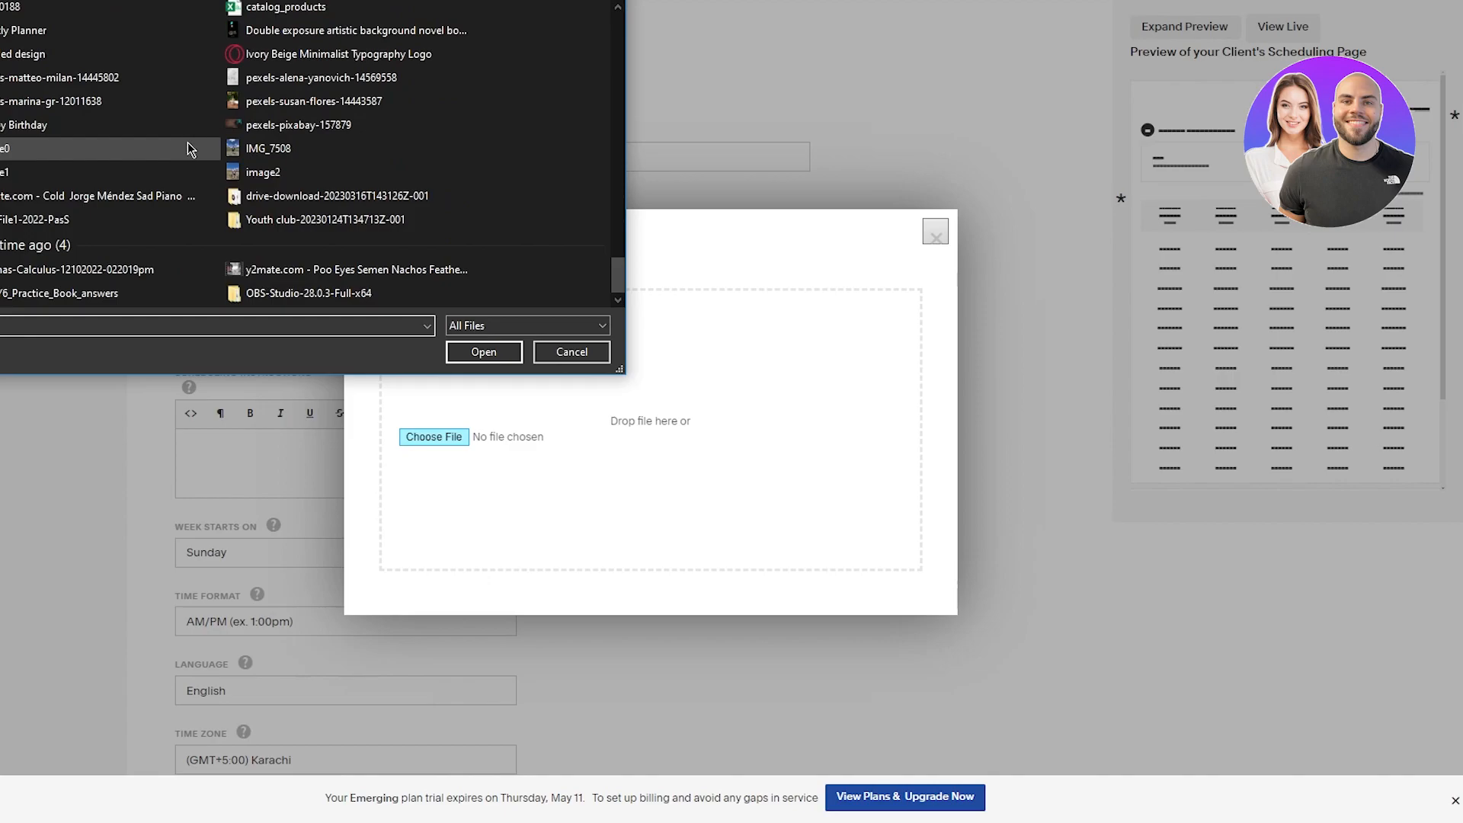
scroll(187, 147, "up", 20)
left_click(536, 821)
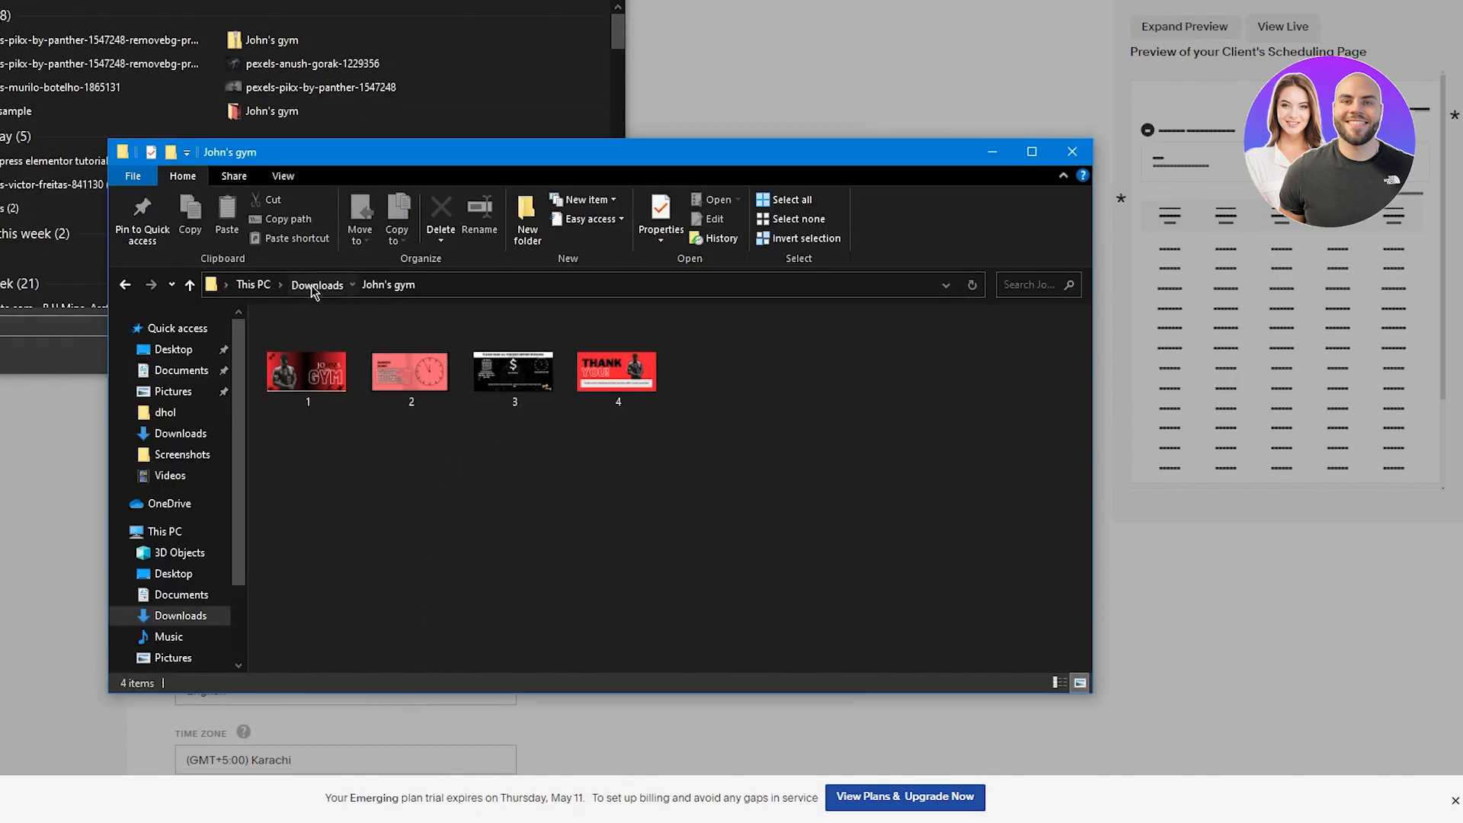
left_click(311, 285)
left_click(332, 383)
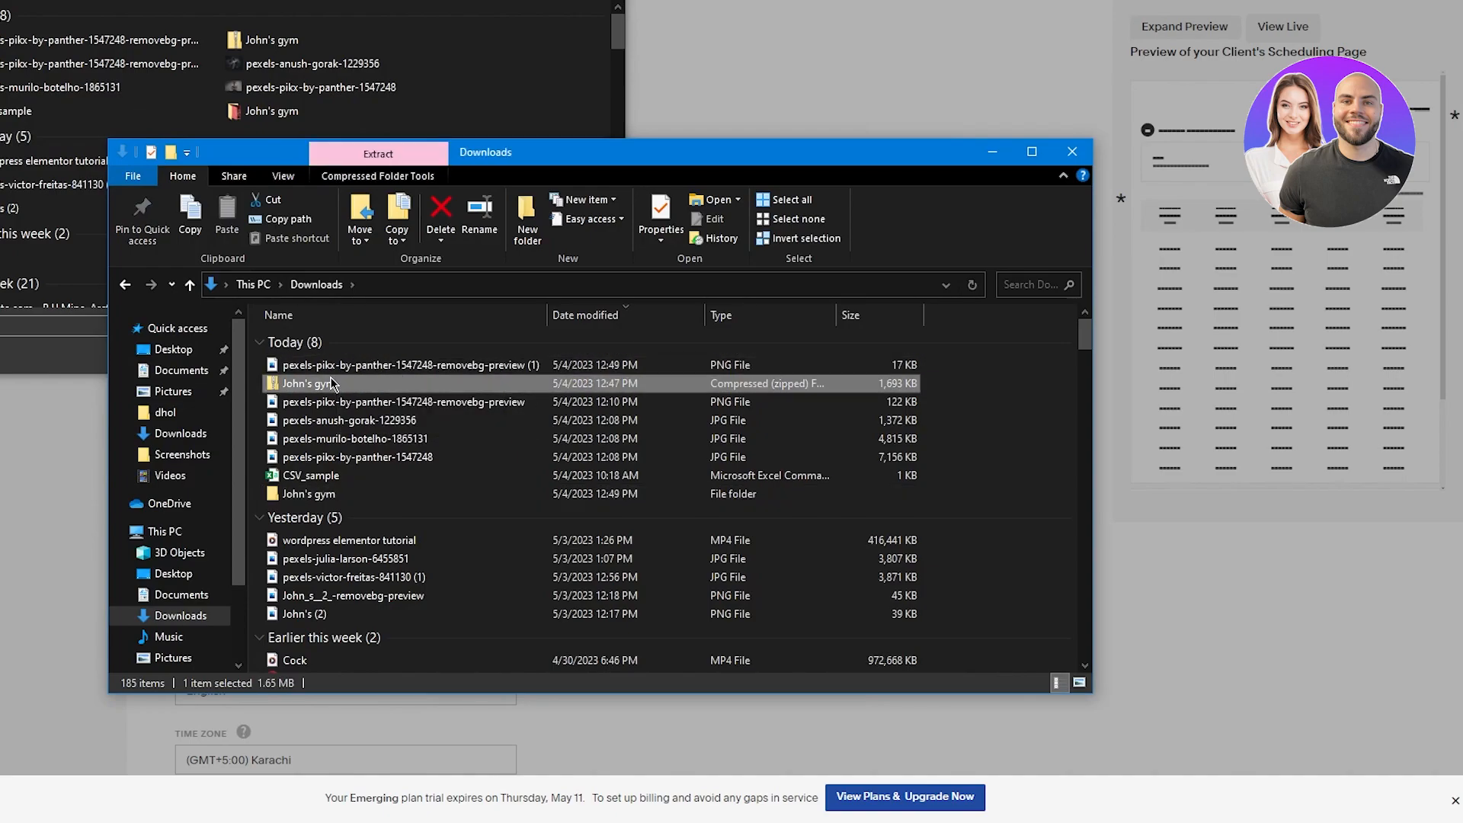
double_click(276, 110)
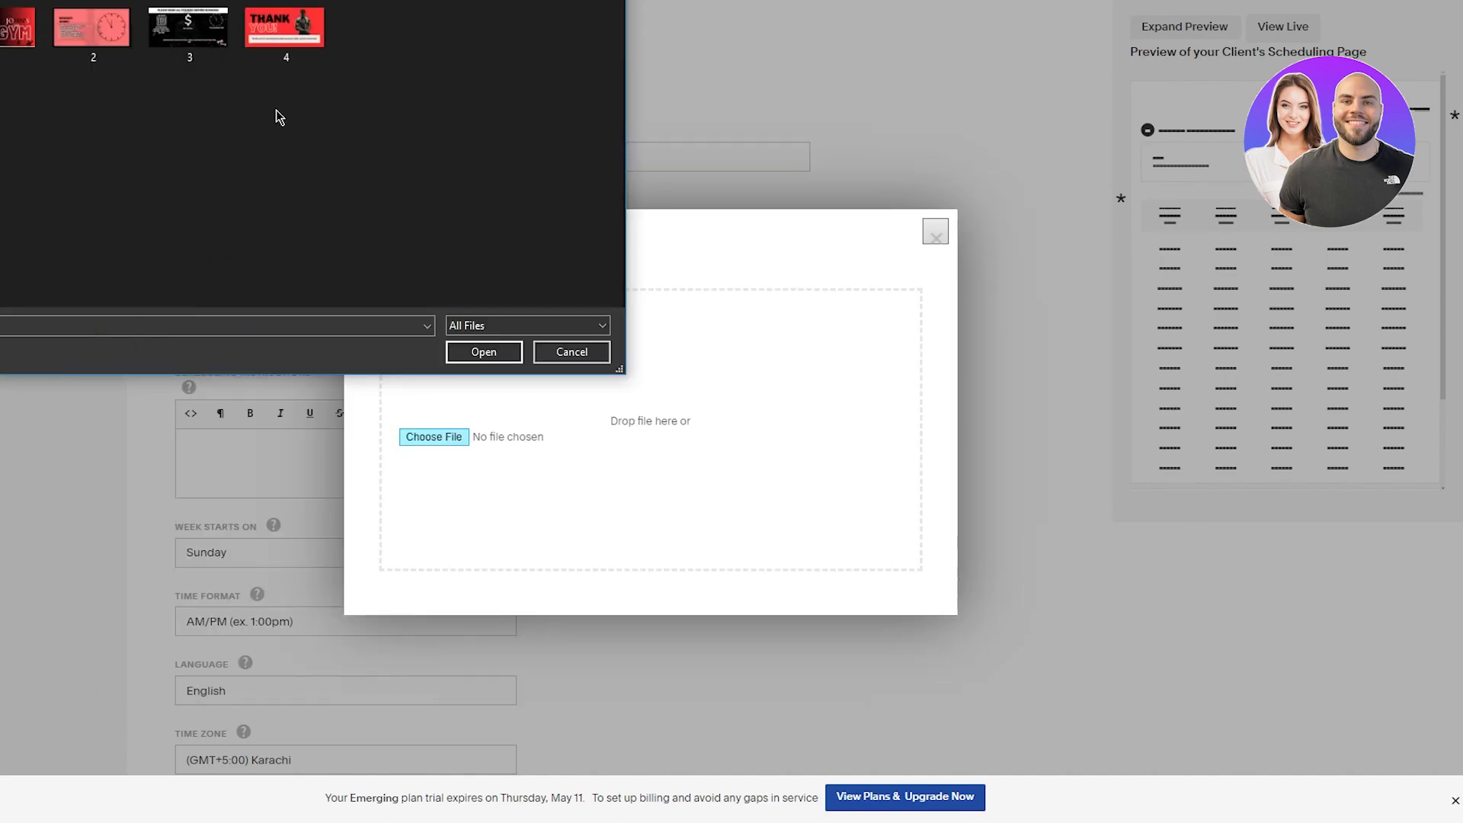
double_click(3, 51)
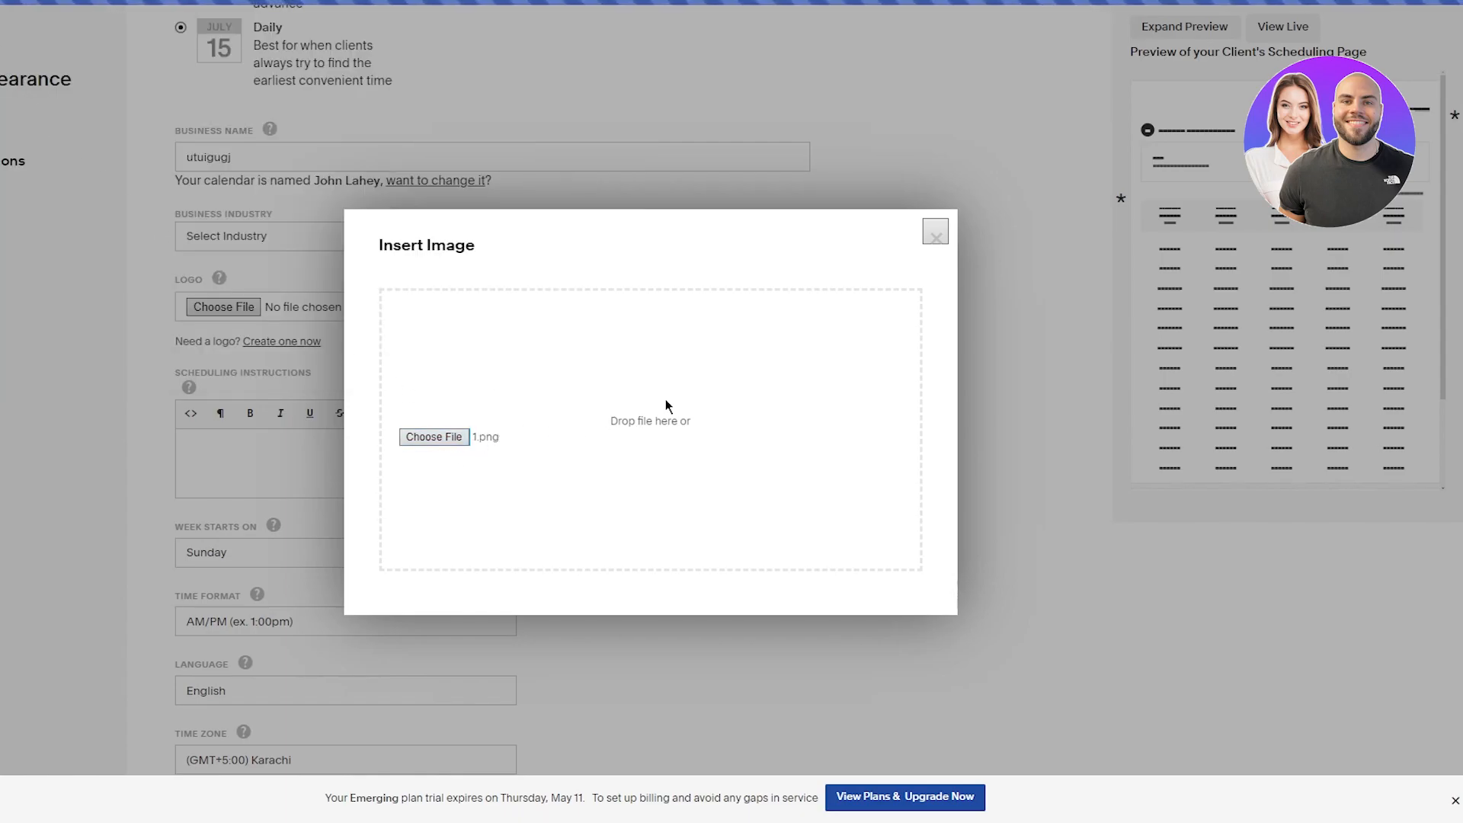
left_click(936, 231)
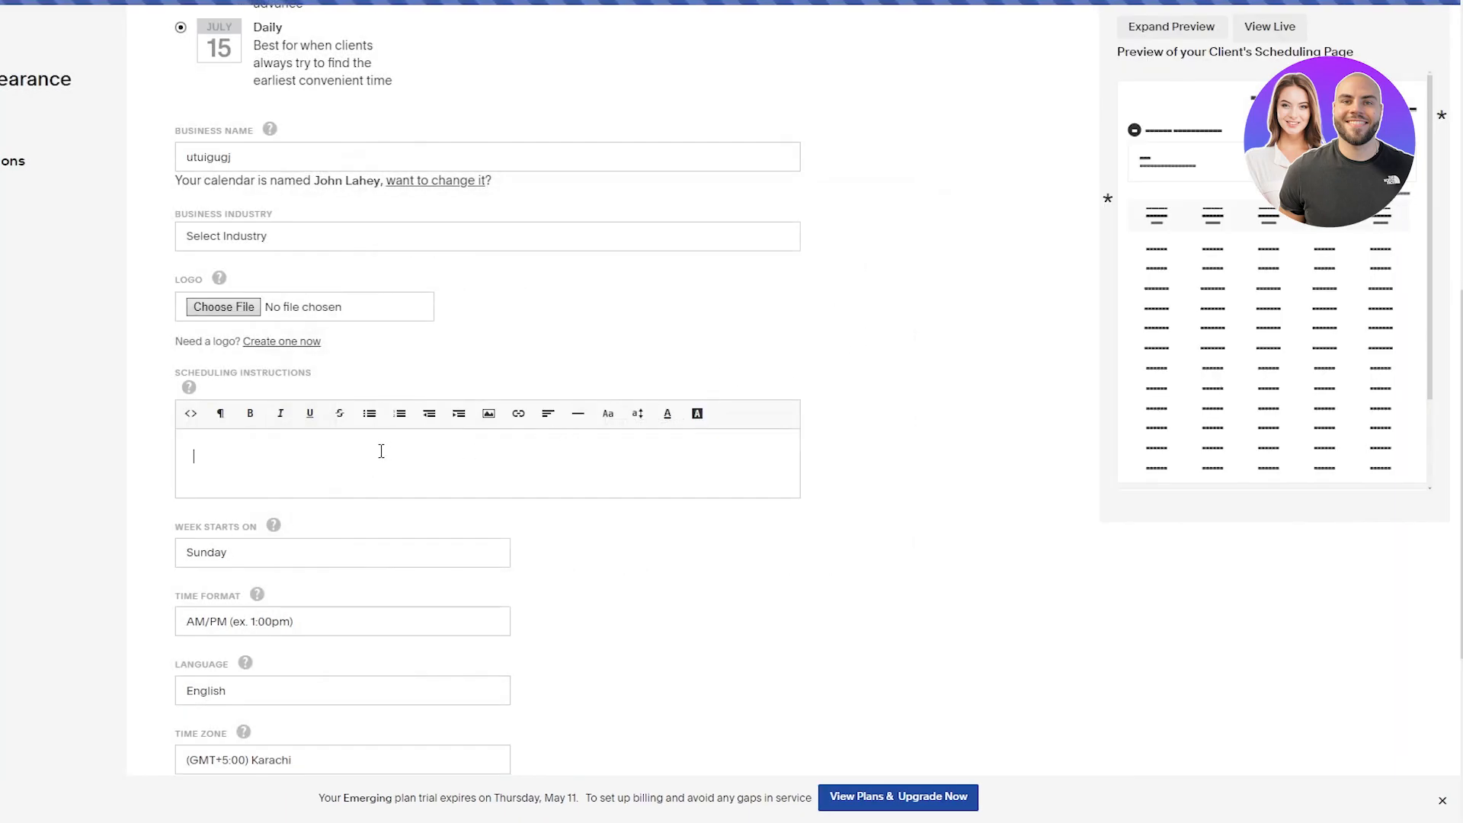
- Insert the John's Gym banner, 1.png, into the scheduling instructions
left_click(500, 422)
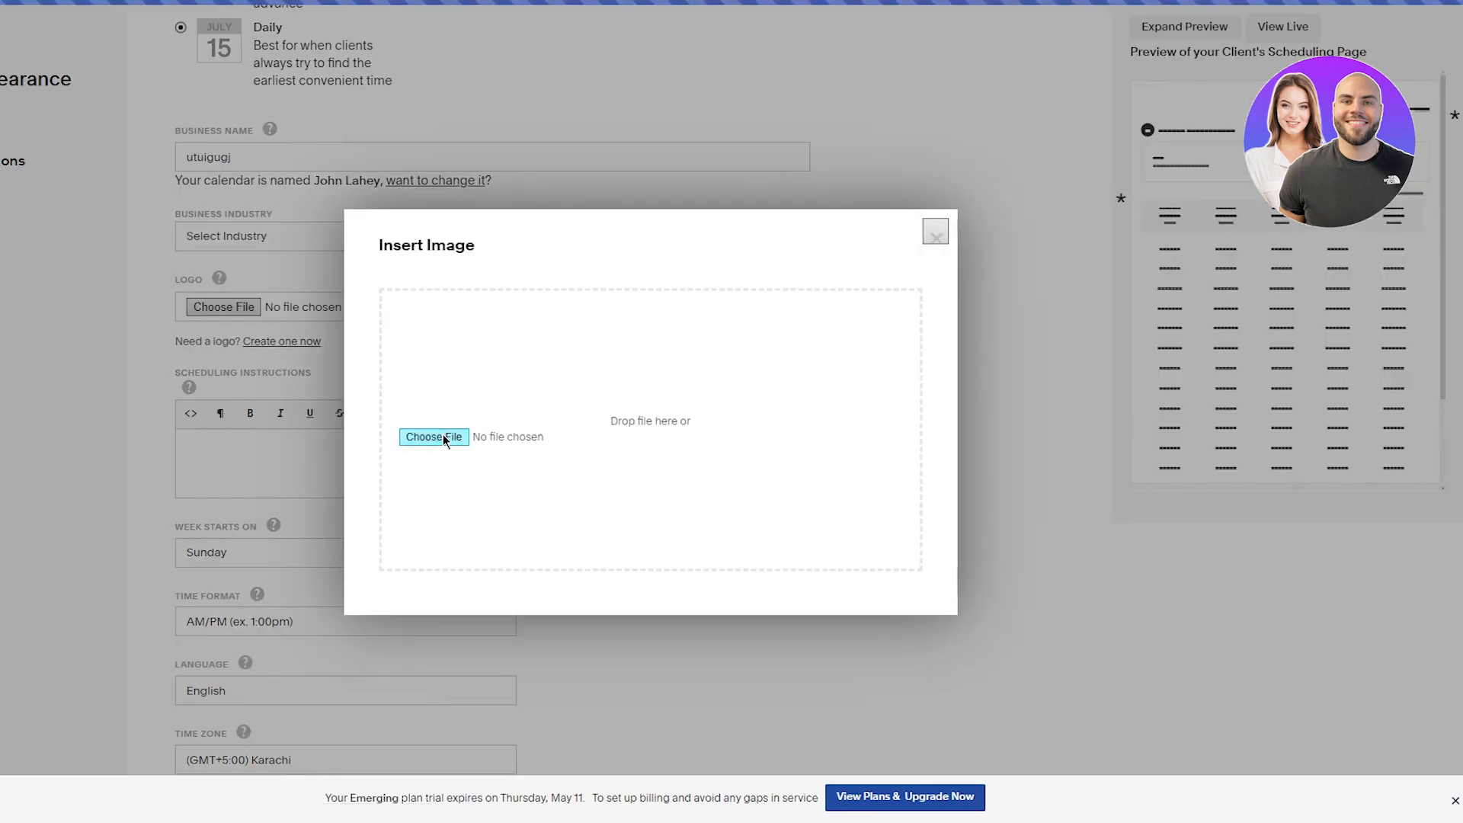
left_click(442, 434)
double_click(4, 61)
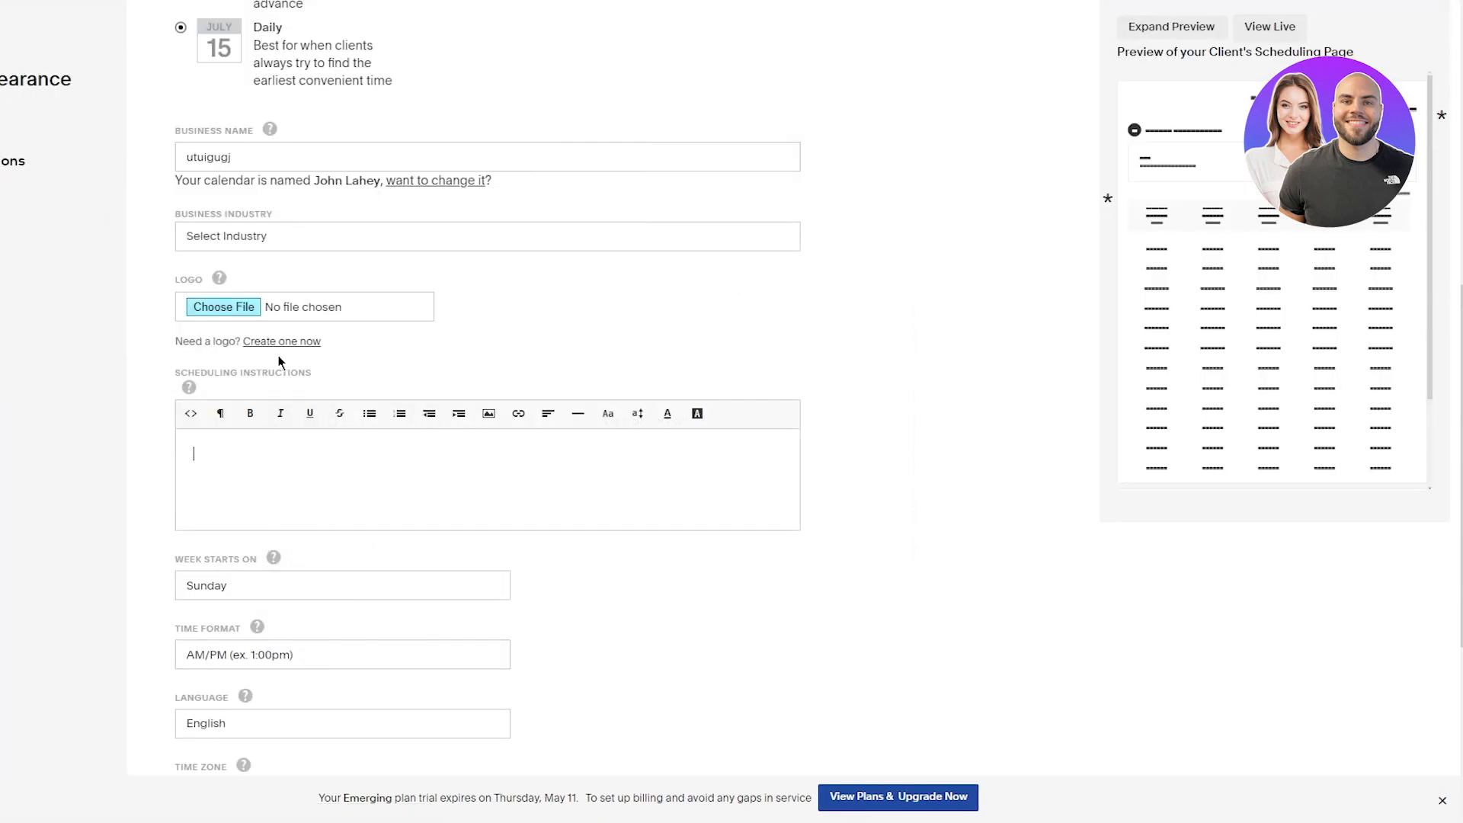
scroll(812, 419, "down", 2)
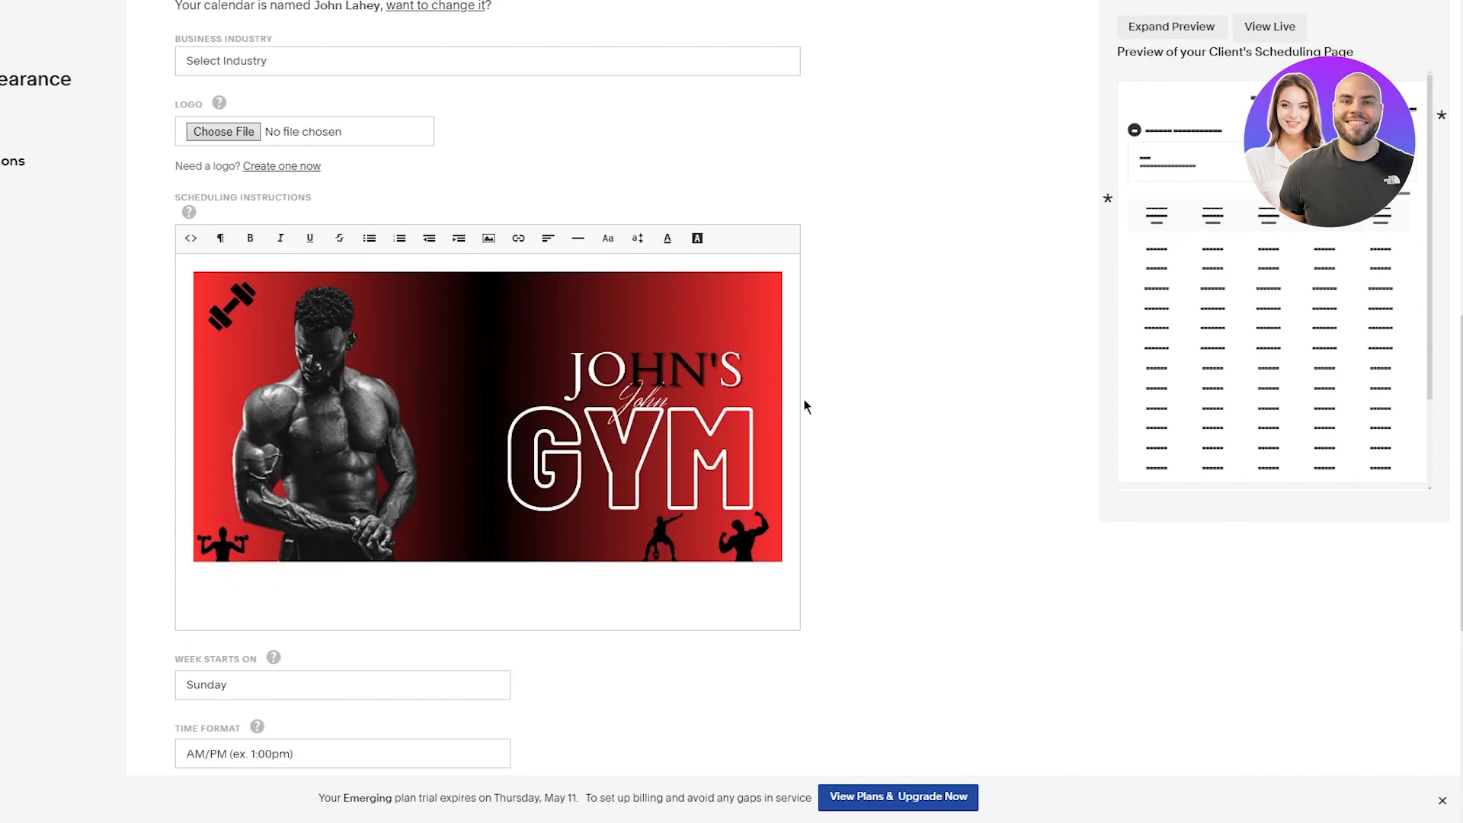
- Insert the Business Hours image (2) and the booking policies image (3) above the gym banner in the scheduling instructions
left_click(489, 239)
left_click(432, 437)
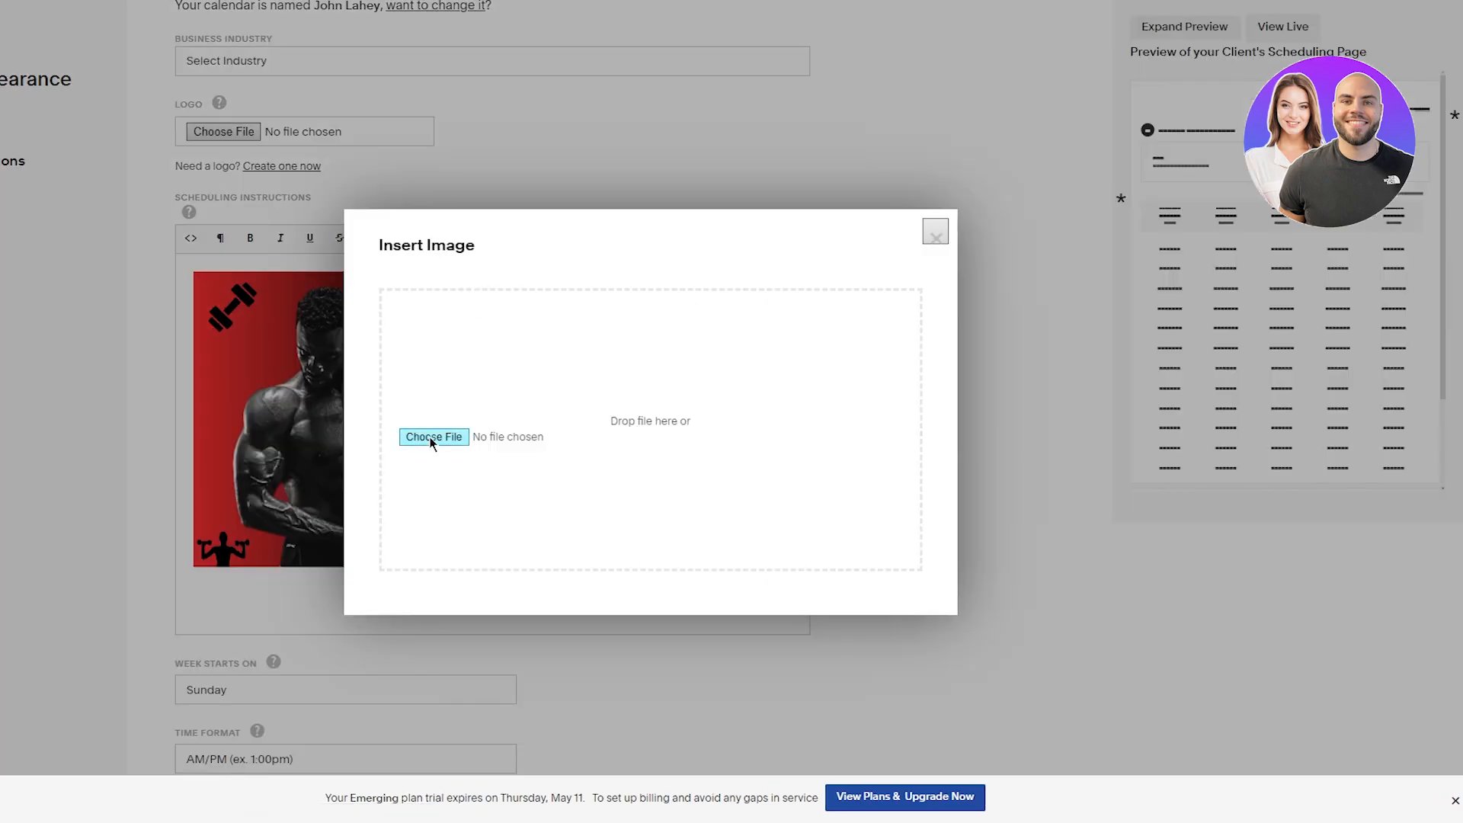
double_click(99, 83)
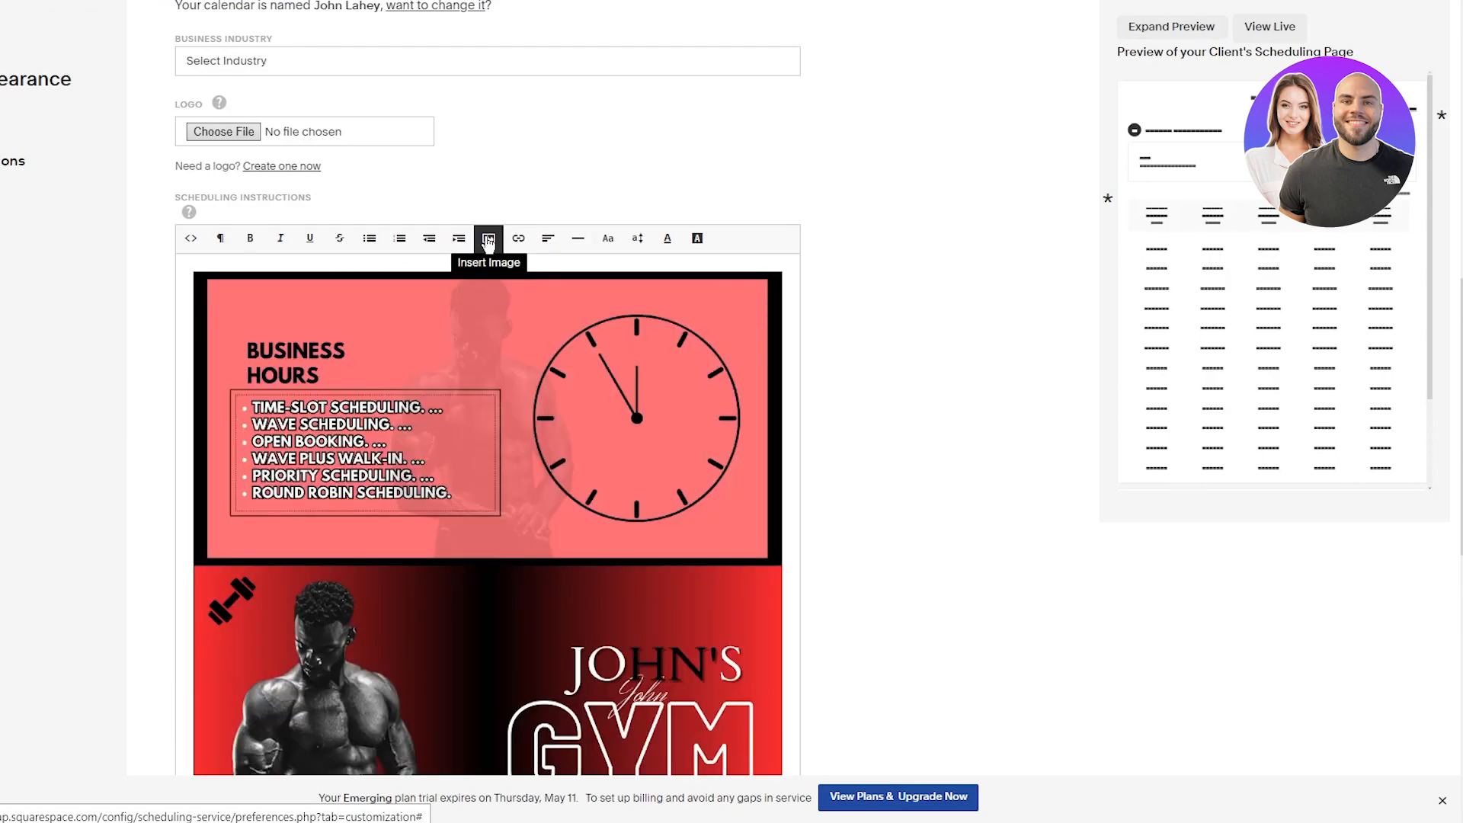
left_click(489, 239)
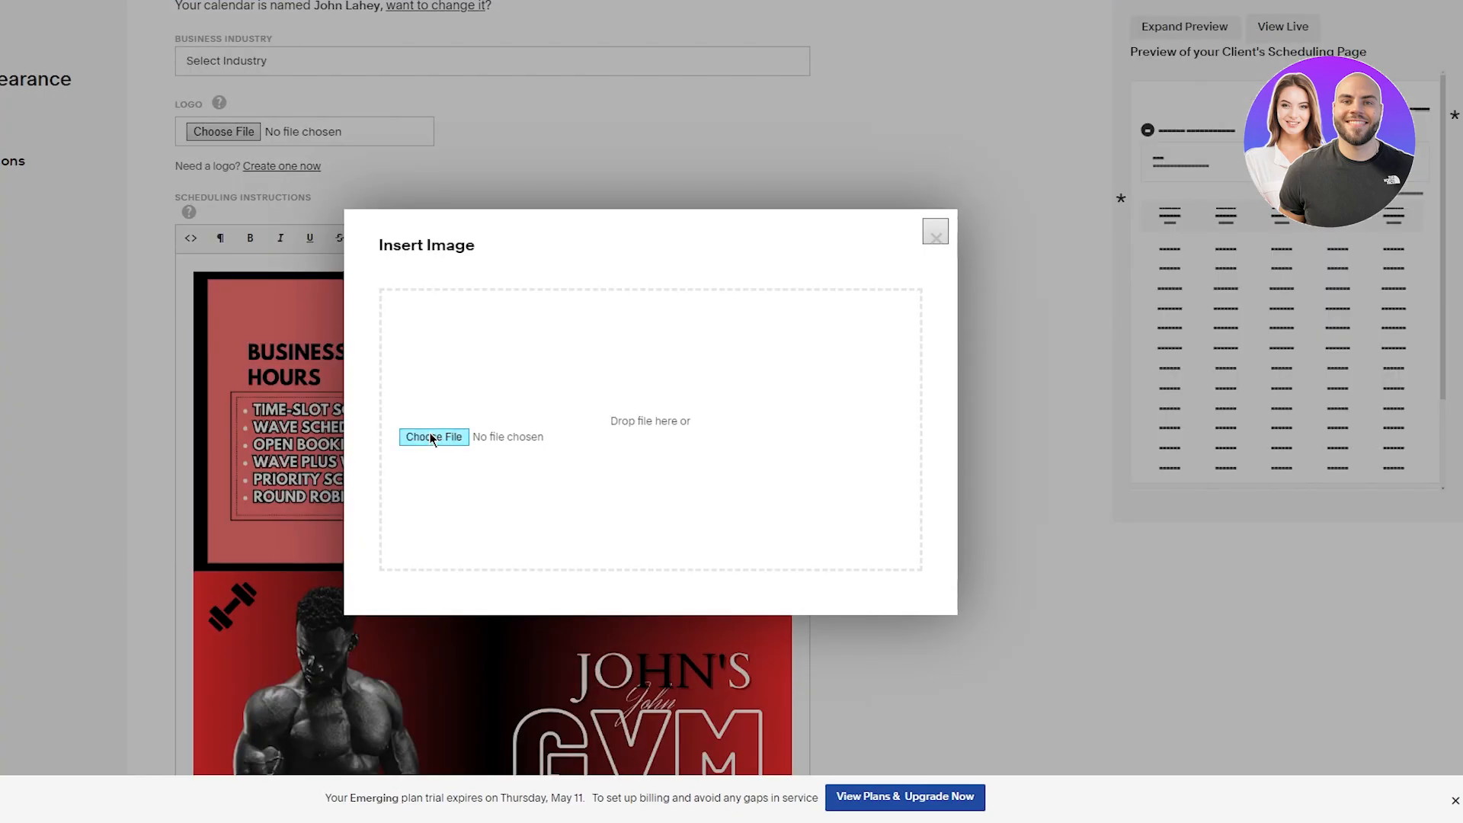
left_click(432, 438)
double_click(289, 92)
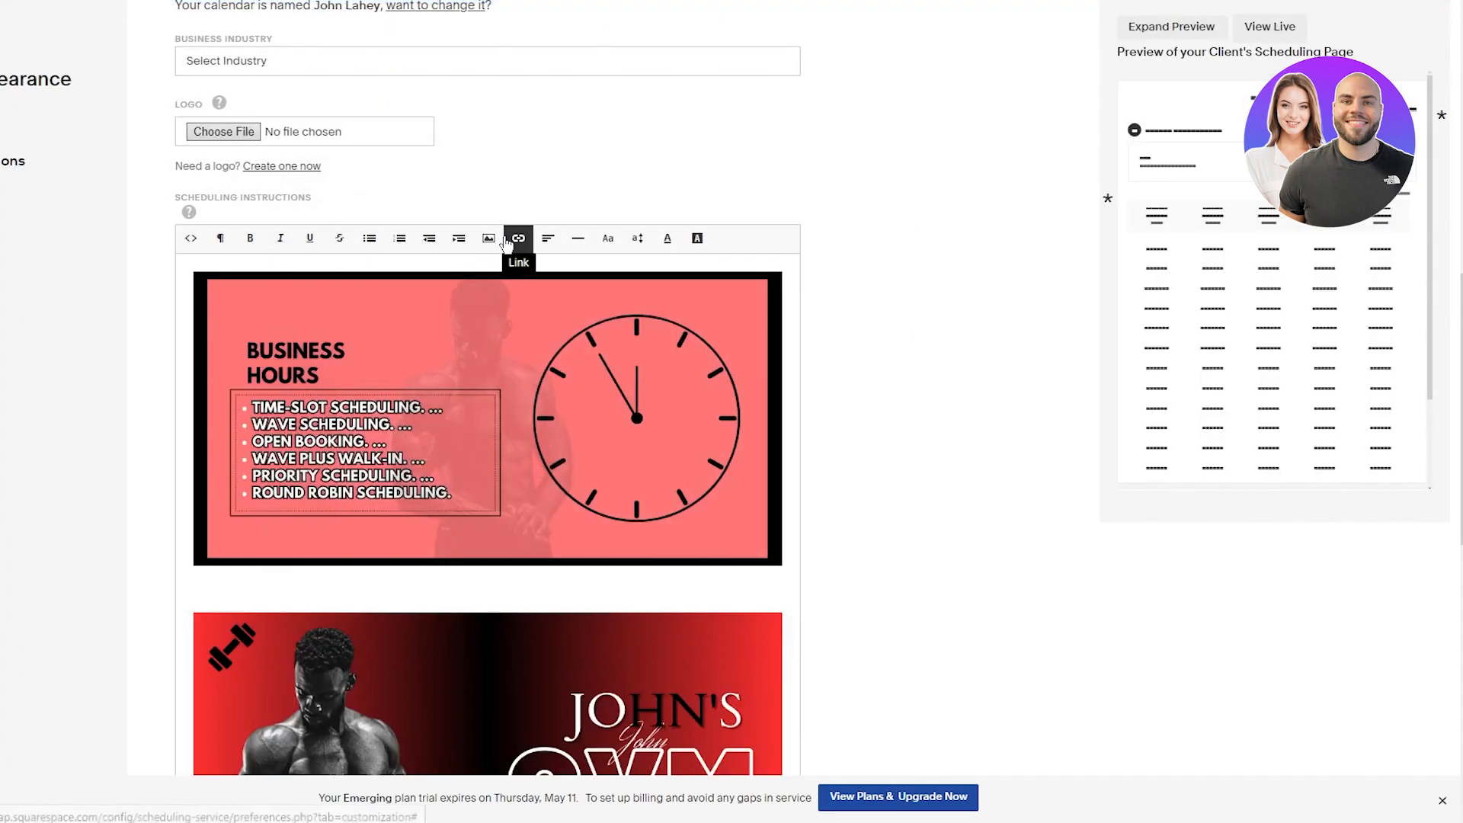
- Insert the Thank You image (4) between the Business Hours and booking policies images in the scheduling instructions
scroll(543, 422, "down", 8)
scroll(542, 422, "up", 8)
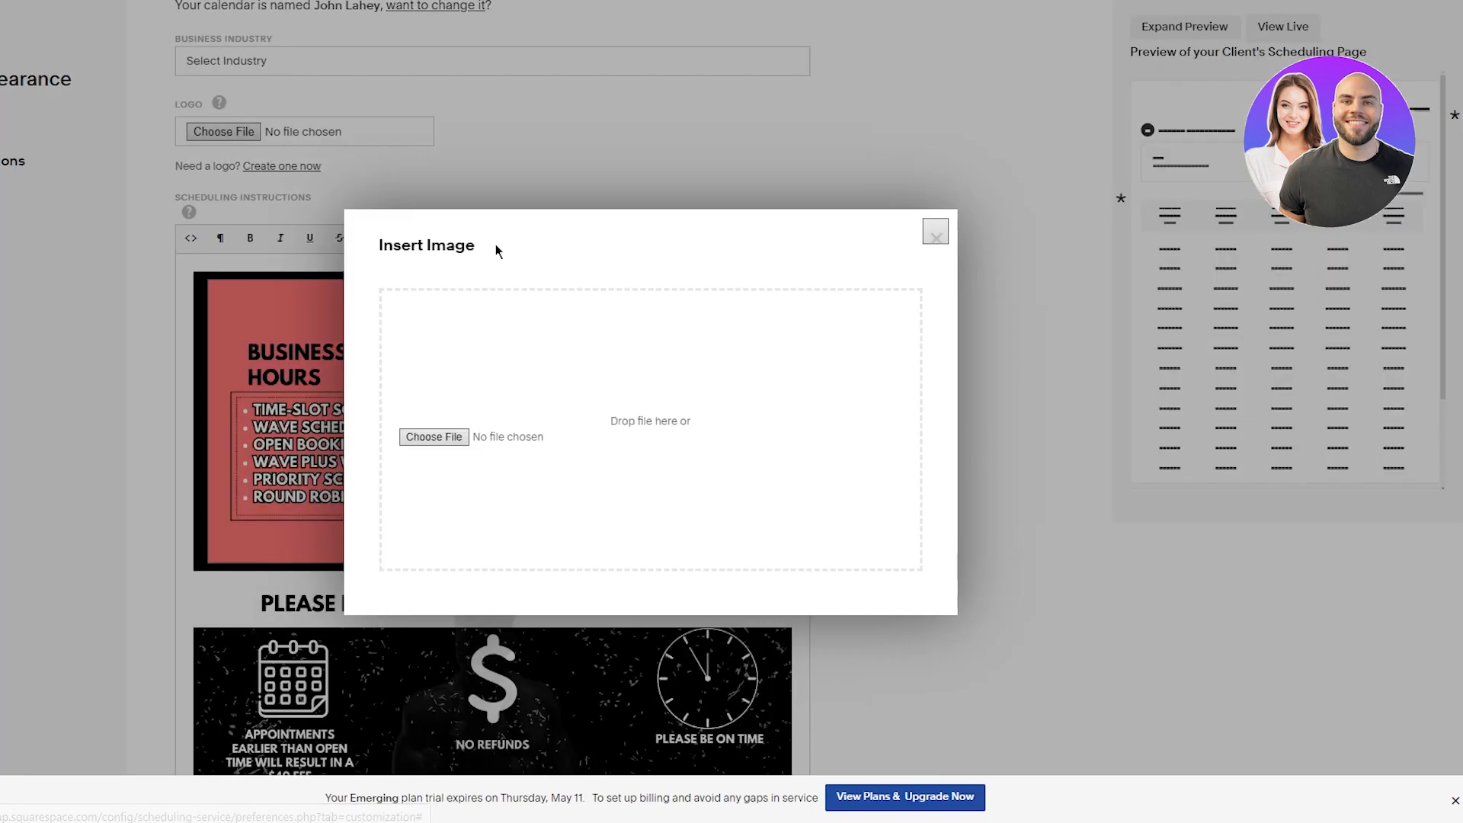
left_click(495, 238)
left_click(442, 434)
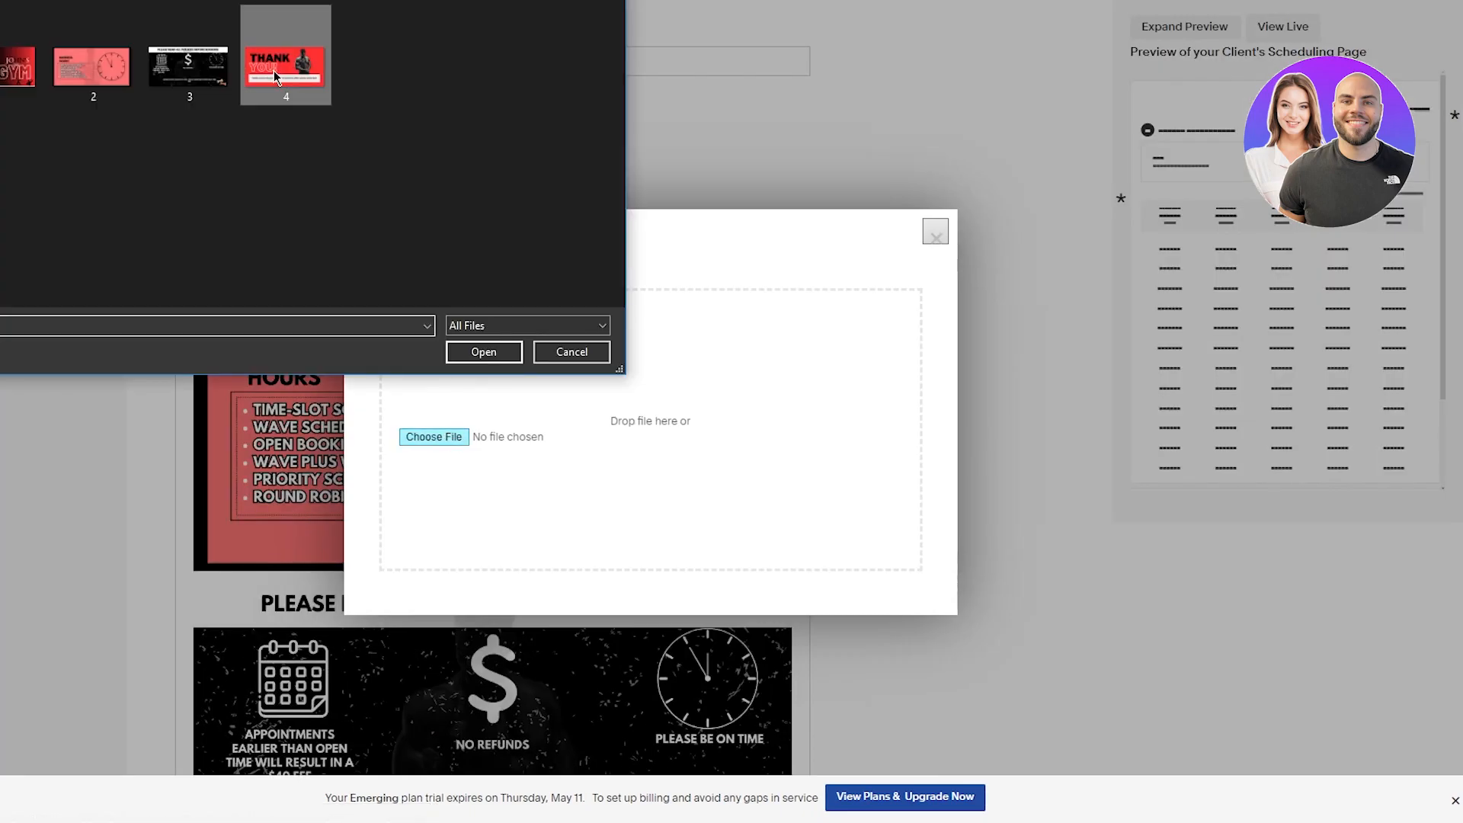
double_click(272, 70)
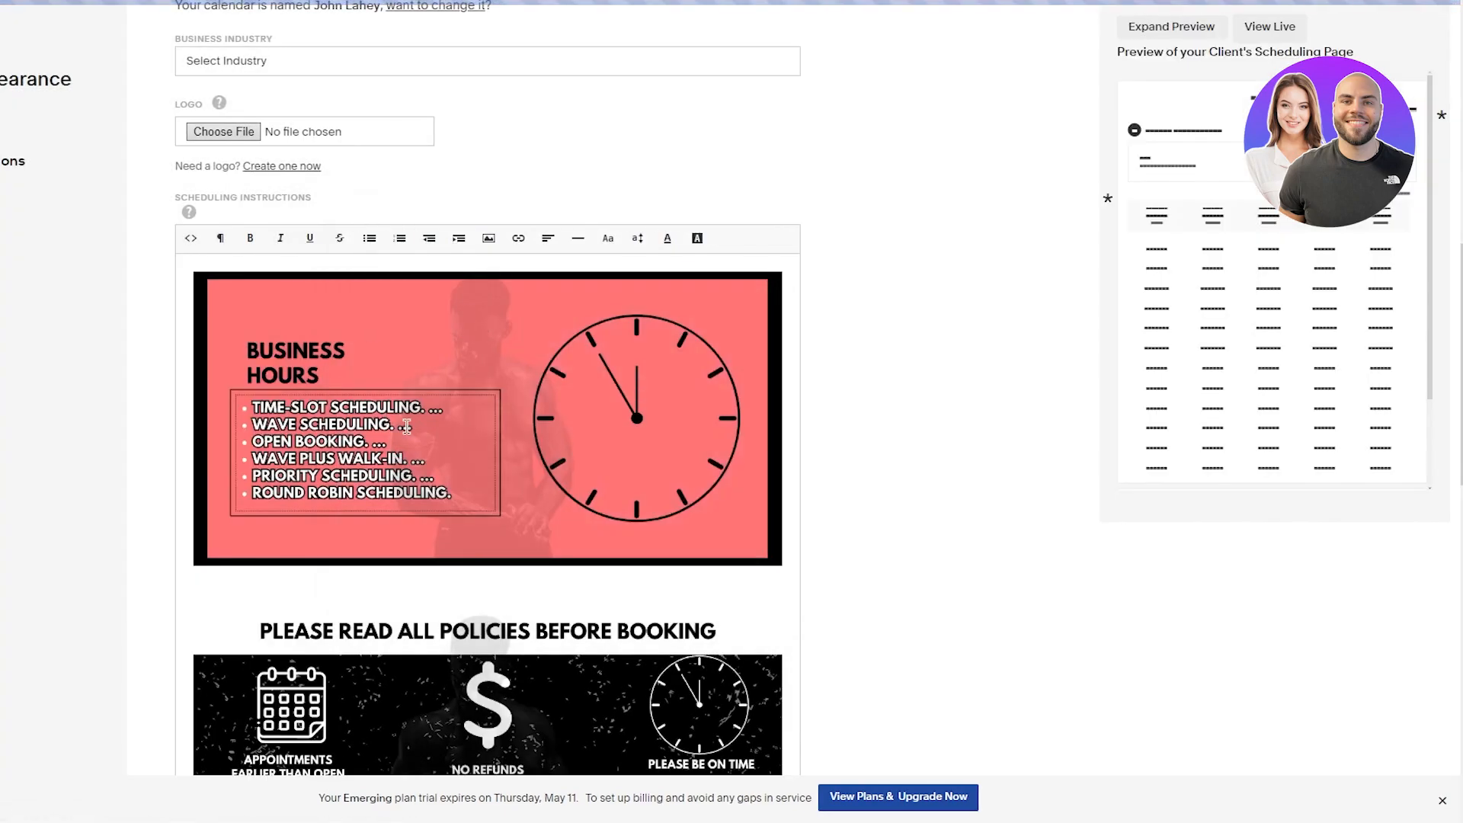
- Try to move the Business Hours image to another place among the images in the scheduling instructions
scroll(472, 433, "down", 7)
scroll(920, 420, "up", 8)
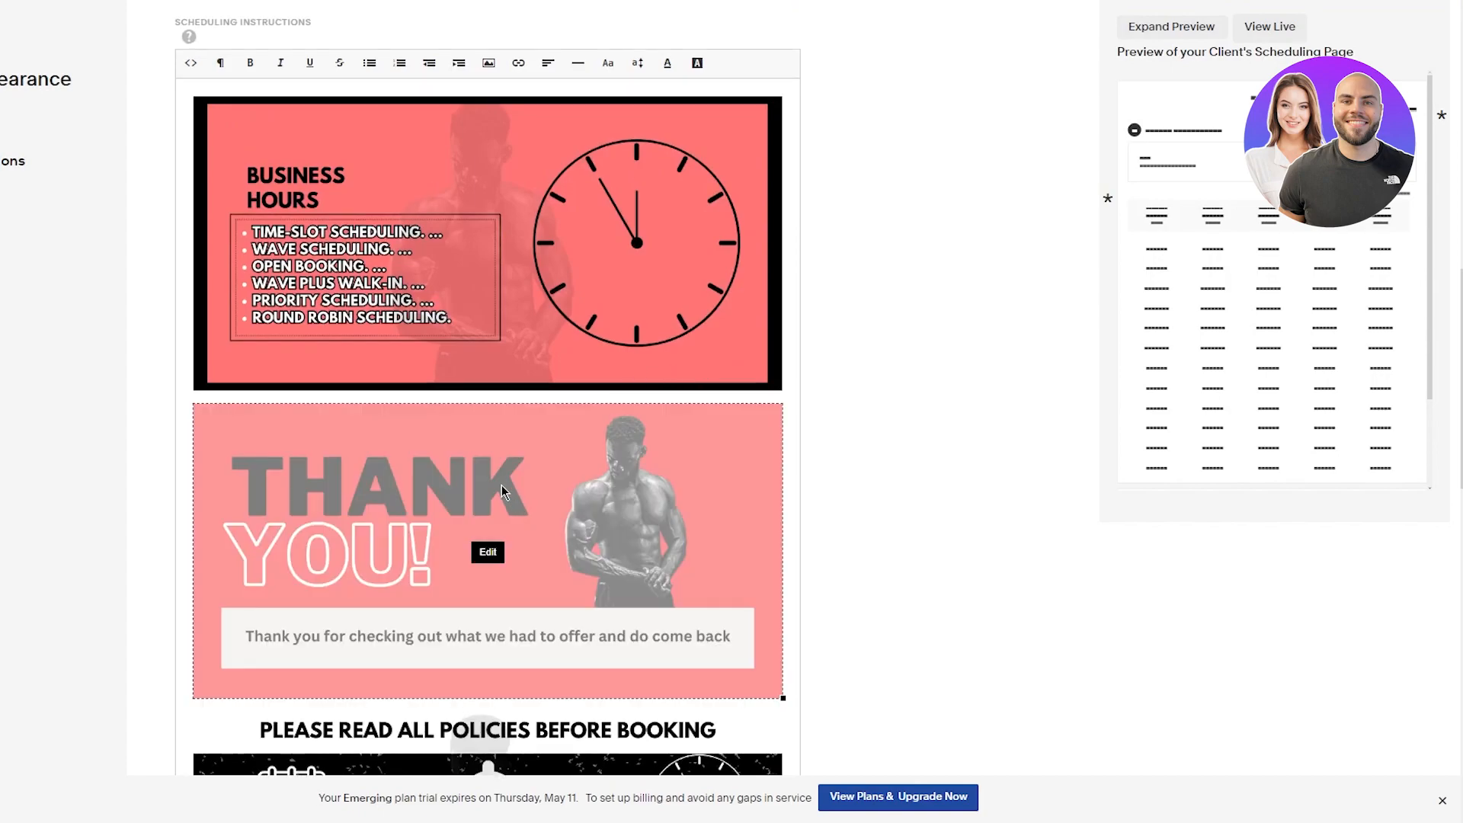
left_click_drag(496, 252, 538, 383)
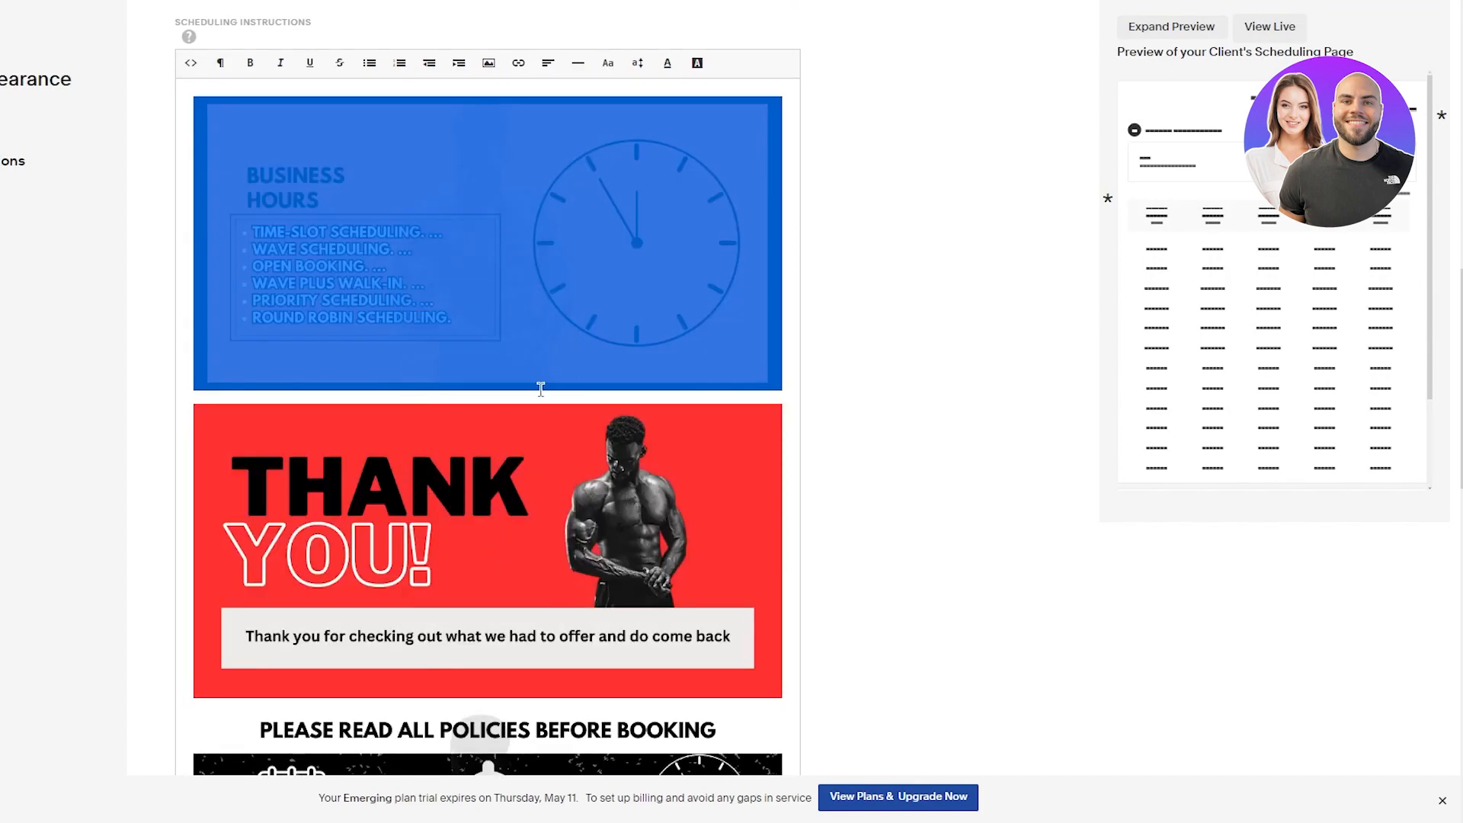
scroll(474, 391, "down", 2)
scroll(483, 381, "down", 10)
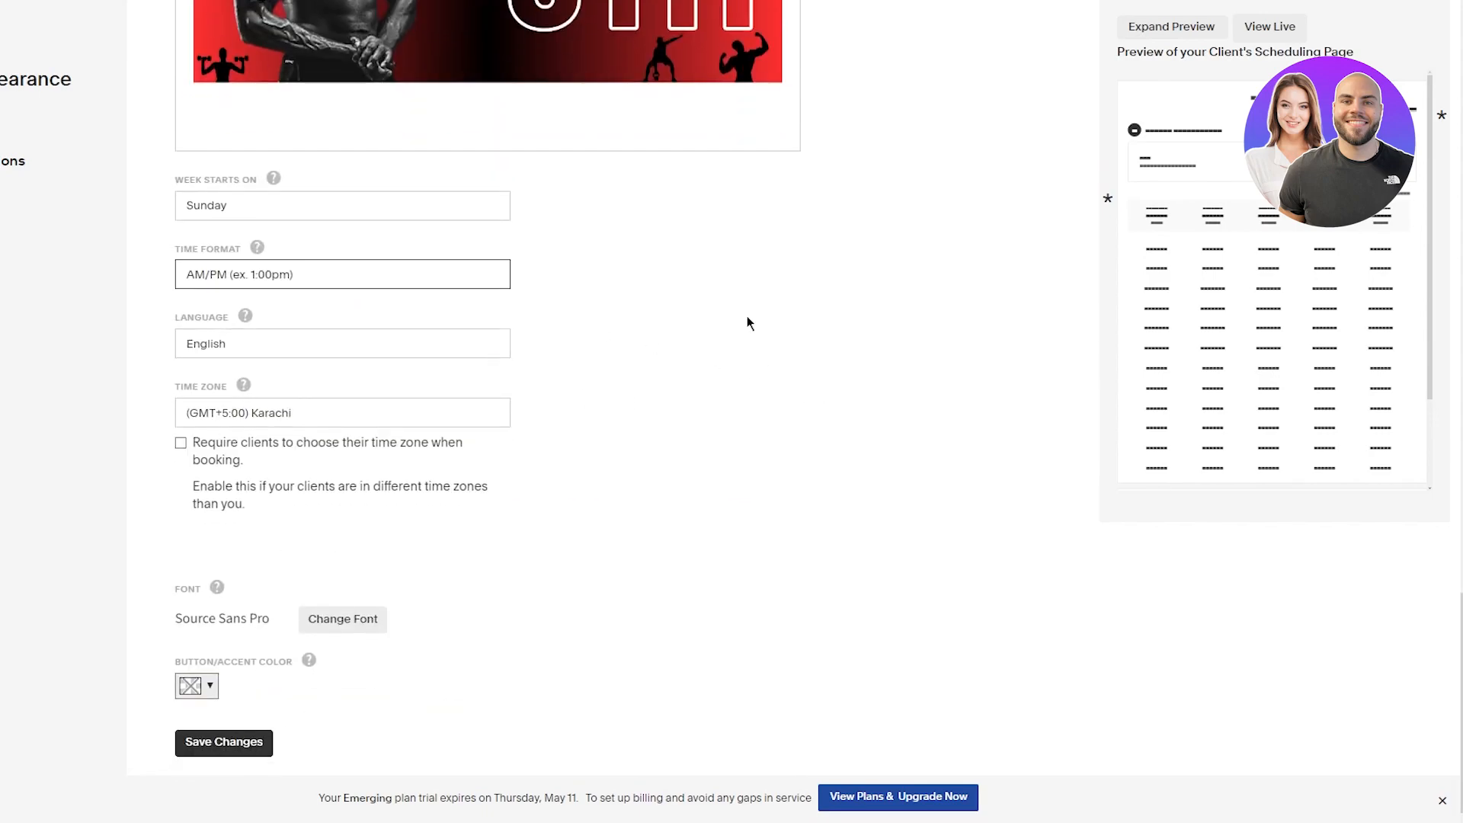
scroll(747, 317, "up", 7)
scroll(747, 316, "up", 15)
scroll(648, 320, "down", 3)
left_click_drag(538, 308, 528, 355)
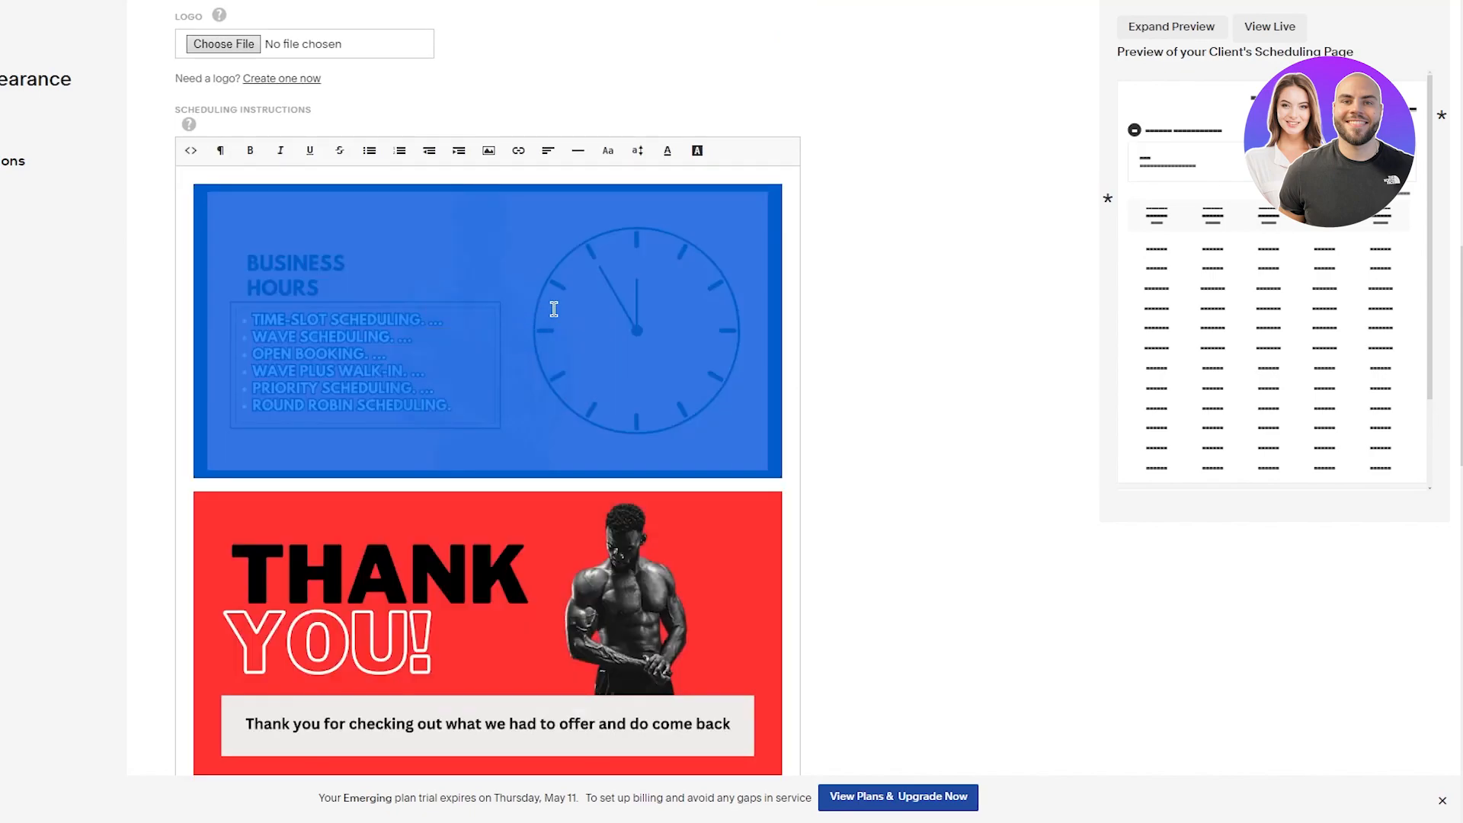
- Examine the Business Hours image's edit settings and its available Position options, leaving them as they are
left_click(555, 311)
left_click(480, 333)
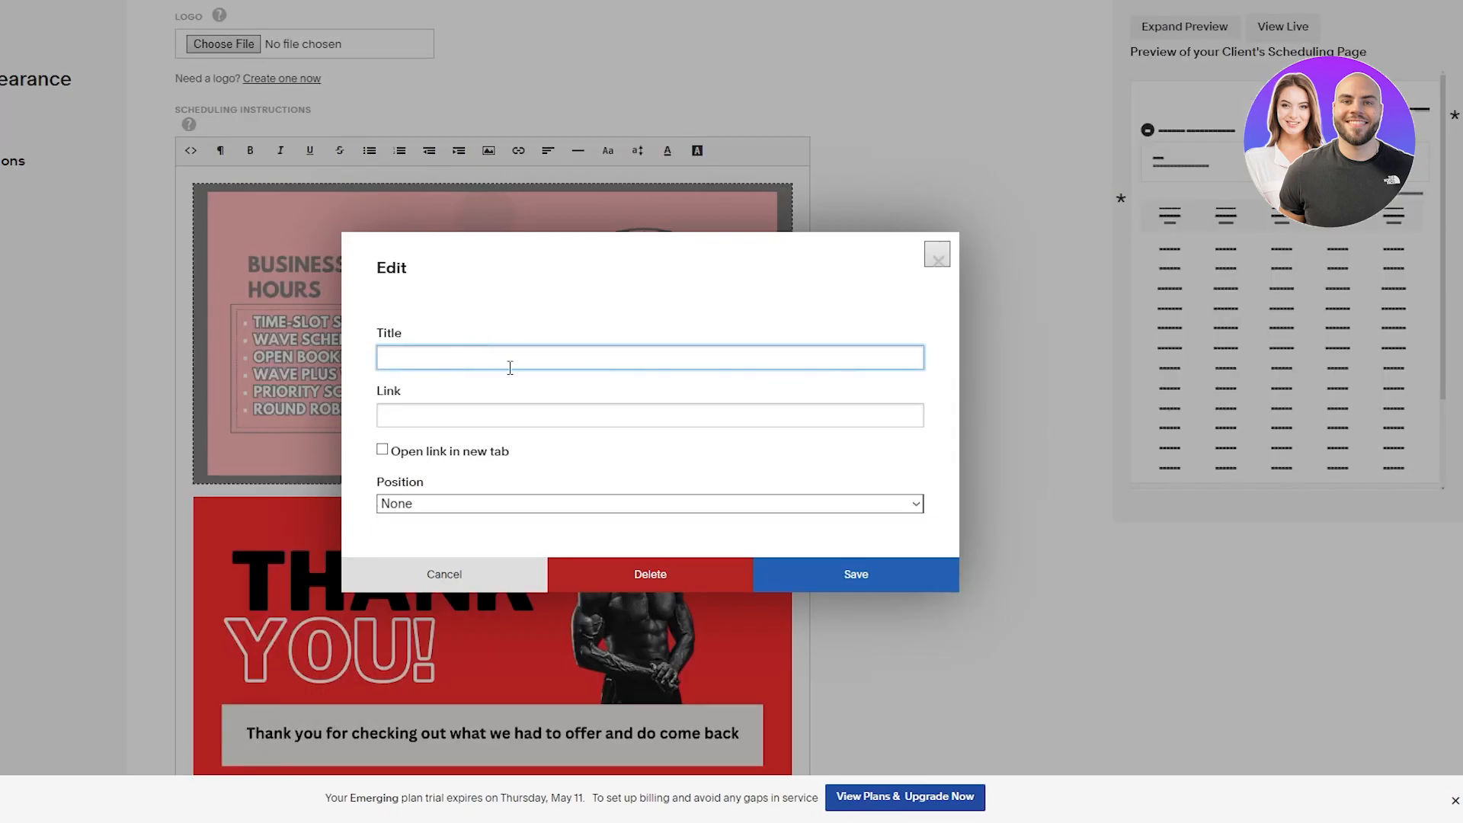
left_click(936, 256)
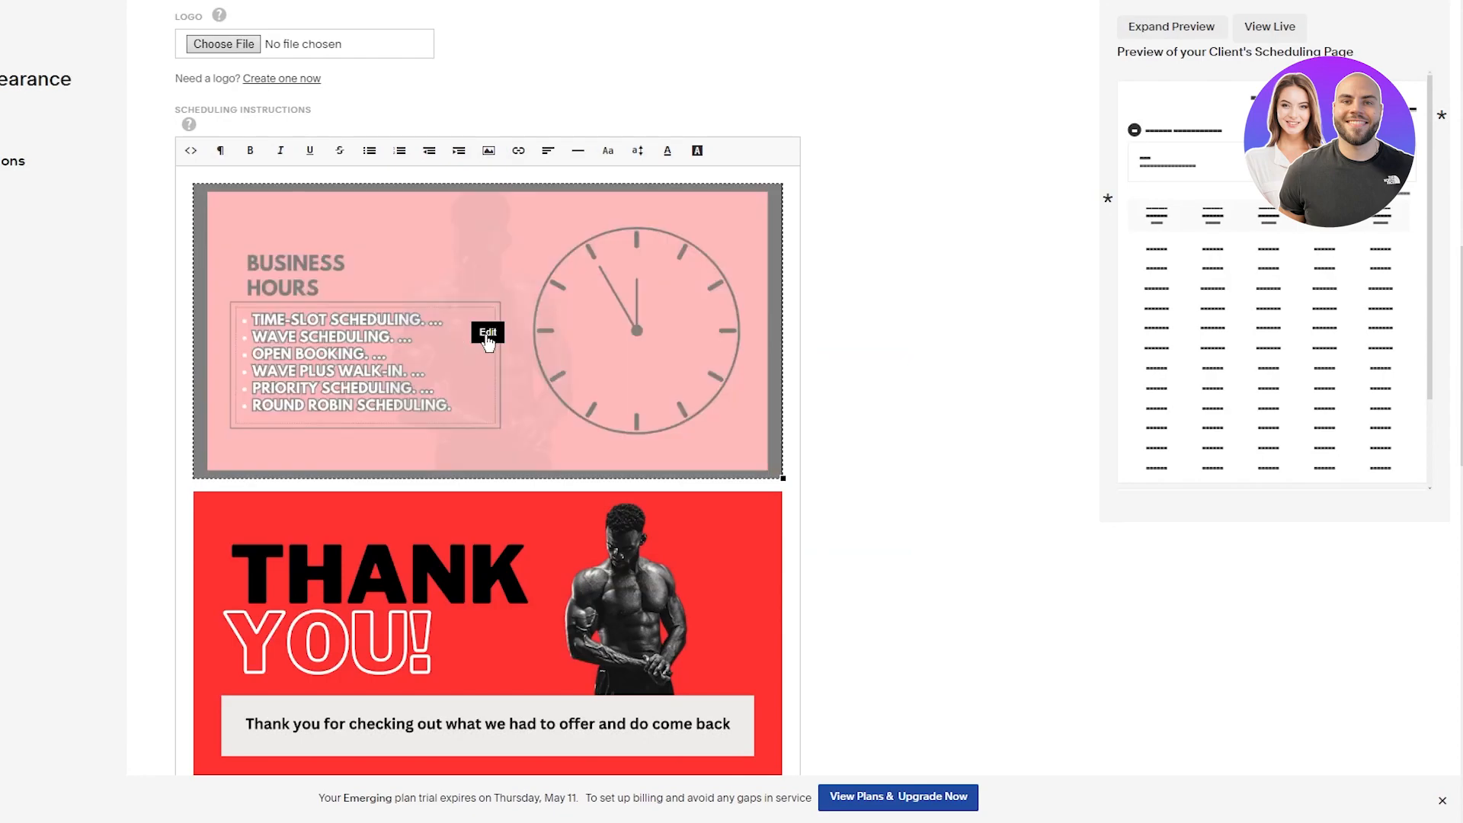
left_click(483, 328)
left_click(445, 501)
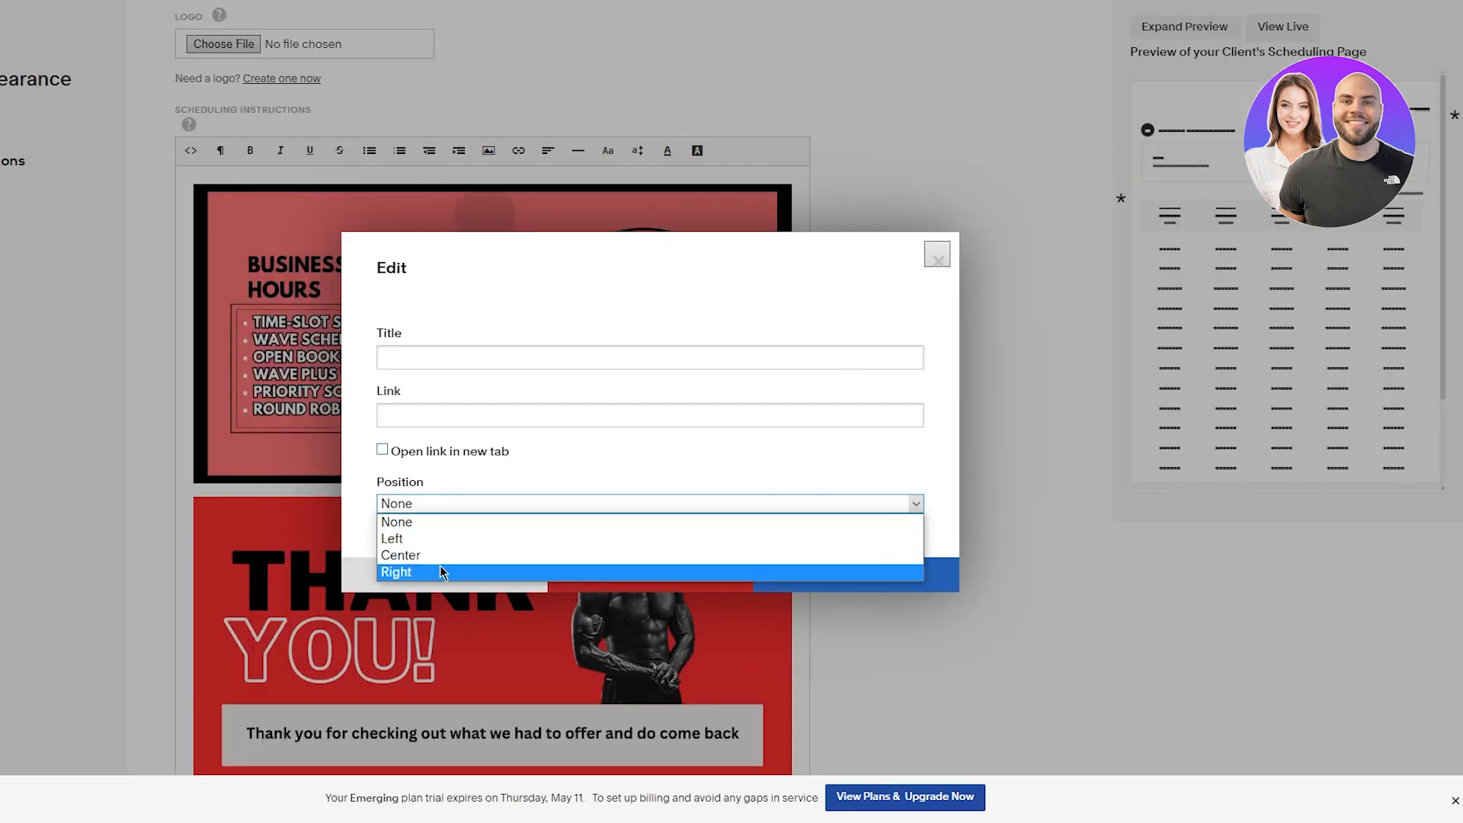
left_click(936, 256)
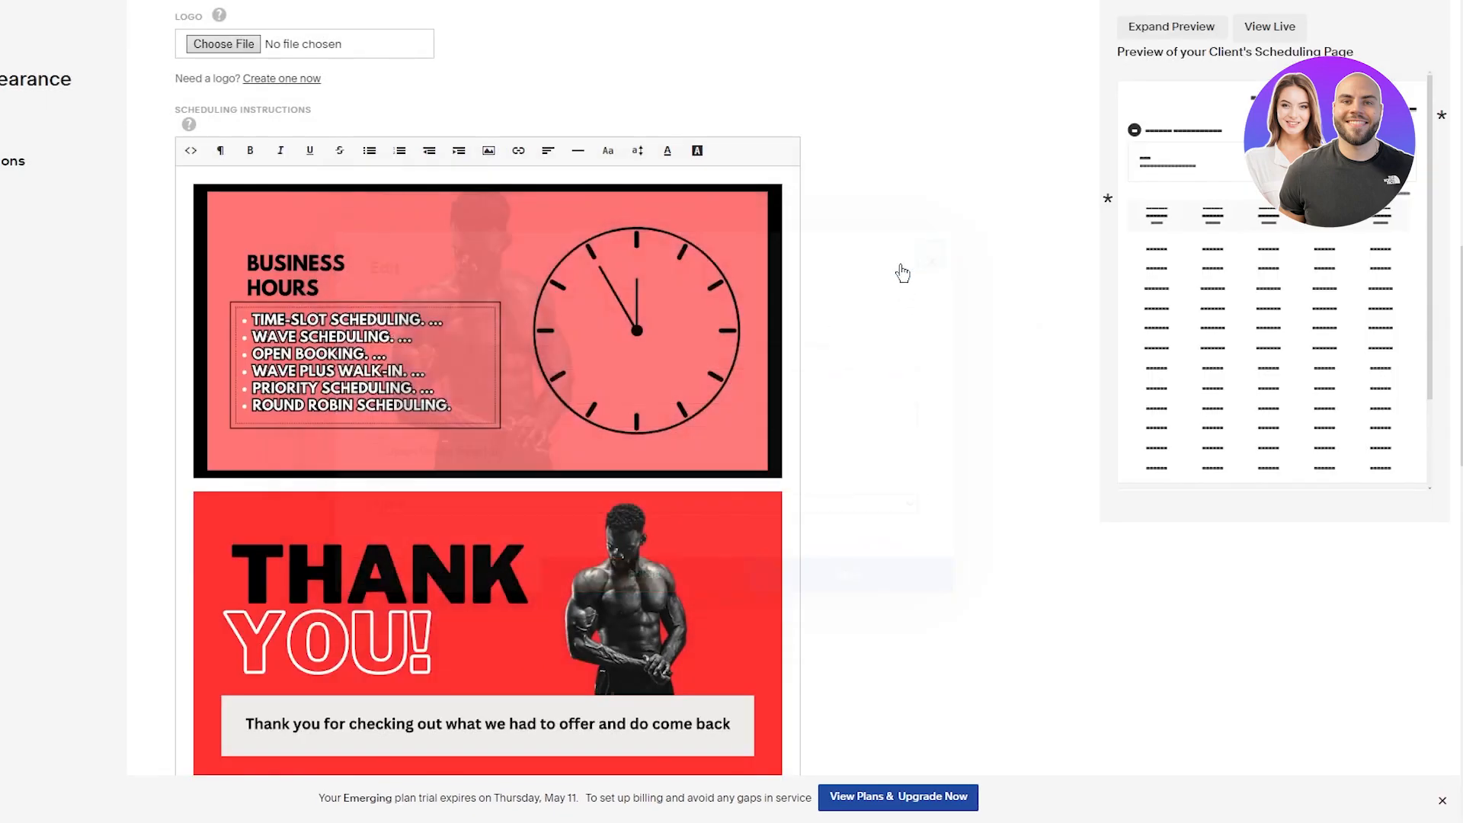
- Expand the preview of the client's scheduling page and look through its appointment, information and confirmation sections
scroll(975, 346, "down", 15)
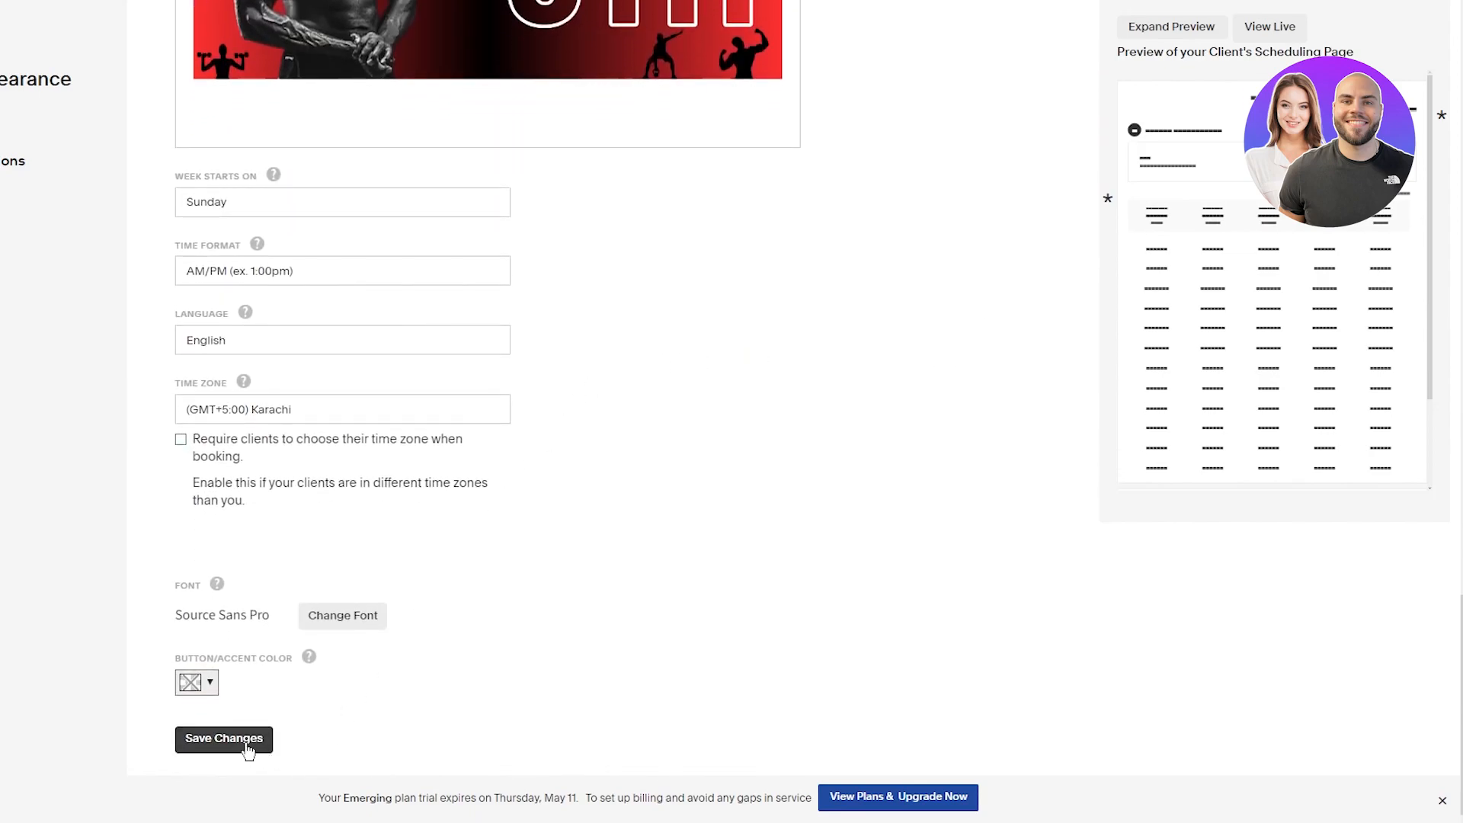
left_click(1192, 33)
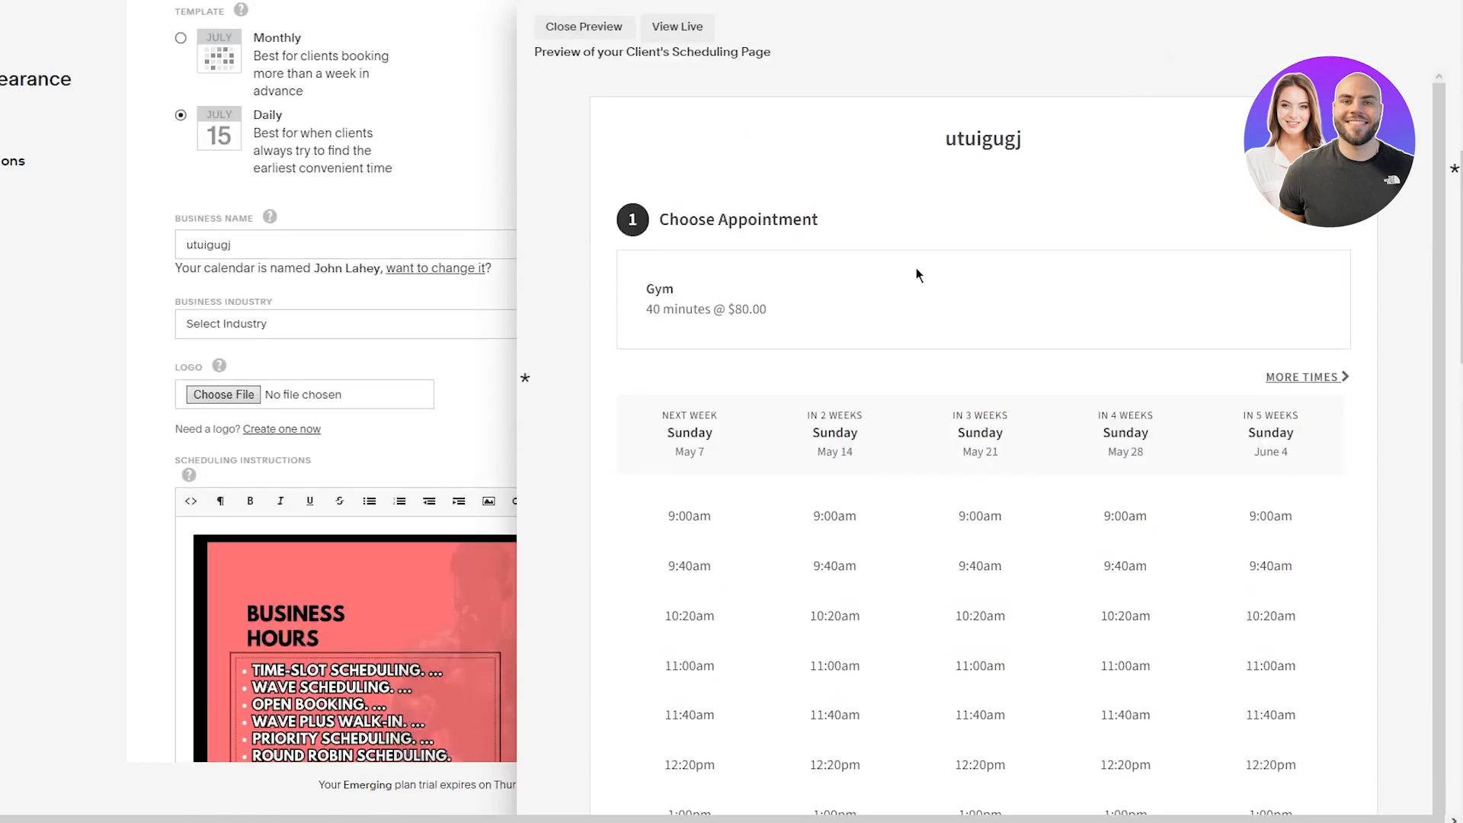
scroll(945, 420, "down", 6)
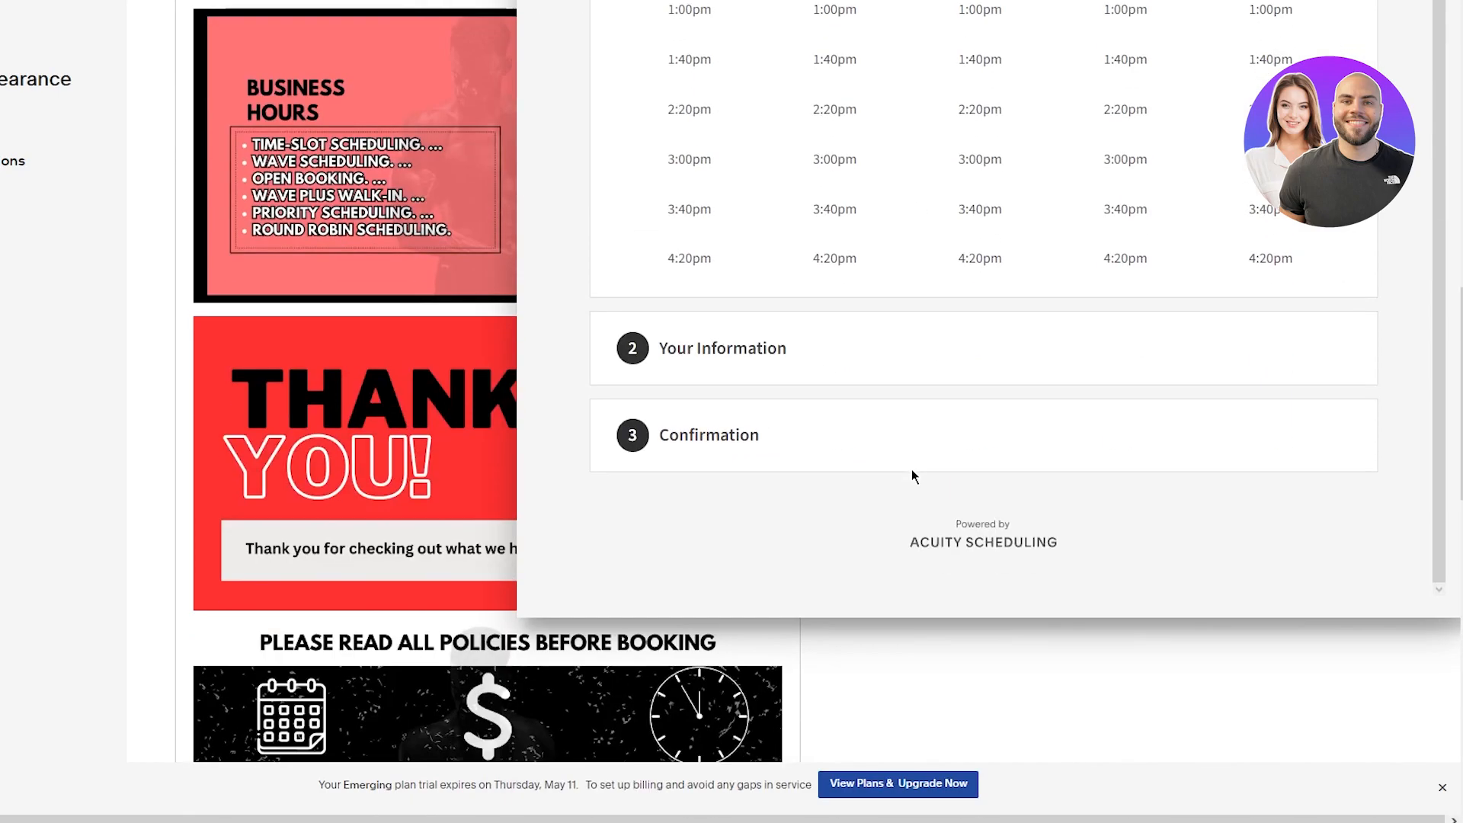
scroll(686, 359, "up", 15)
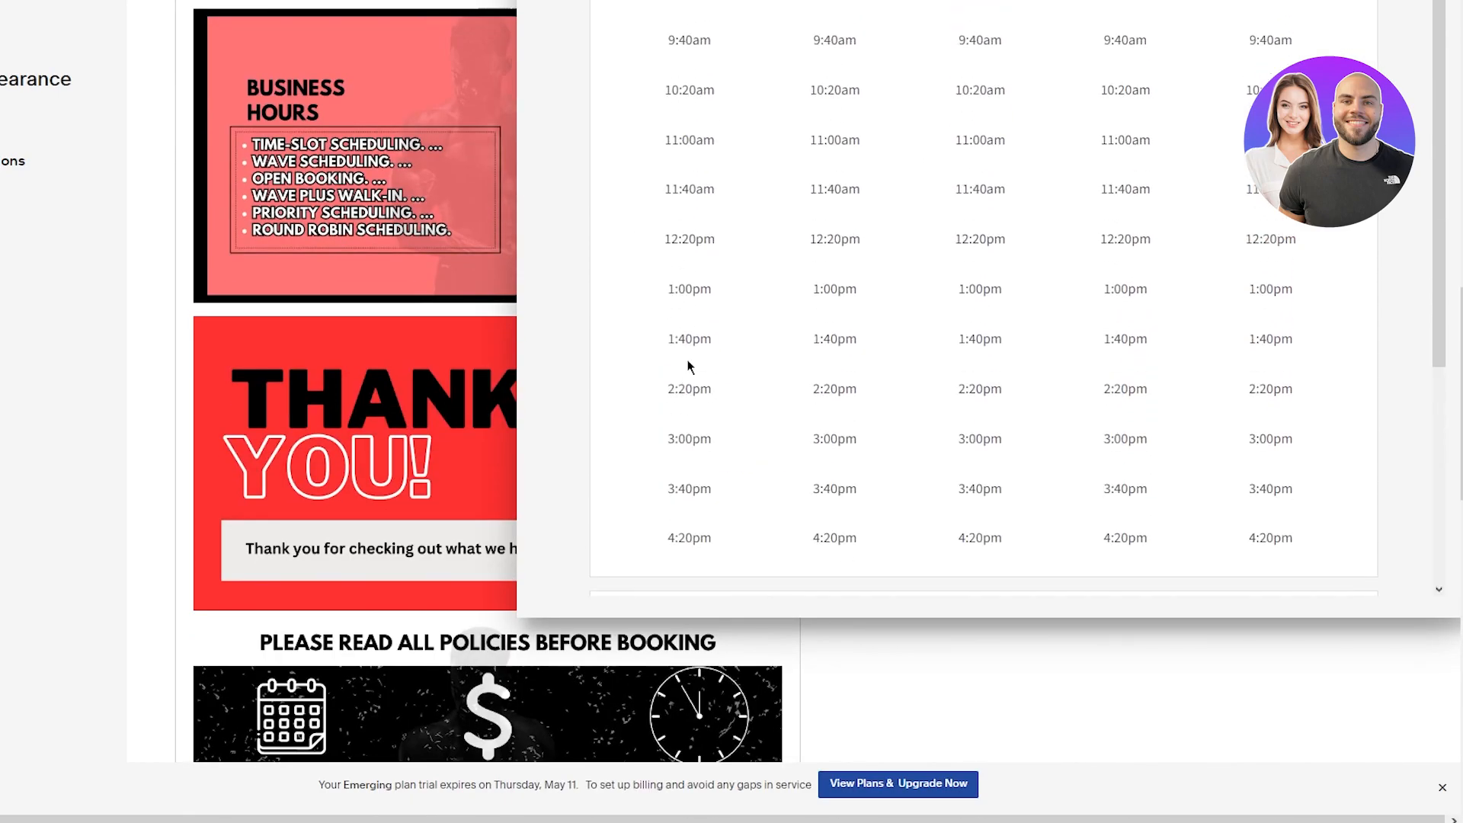
- Close the expanded preview and save the scheduling page's appearance settings with the inserted images
scroll(738, 457, "down", 4)
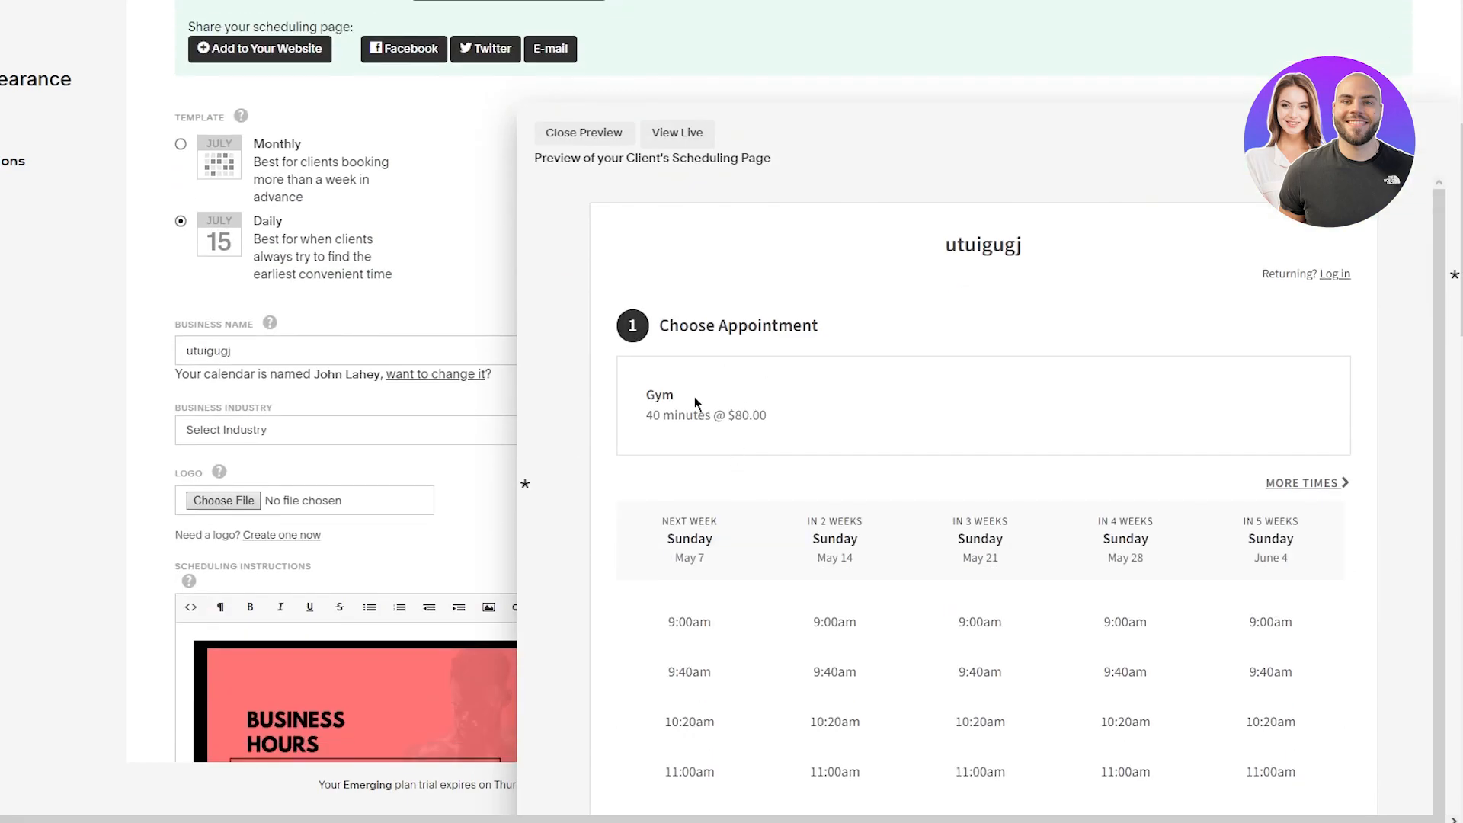
left_click(584, 133)
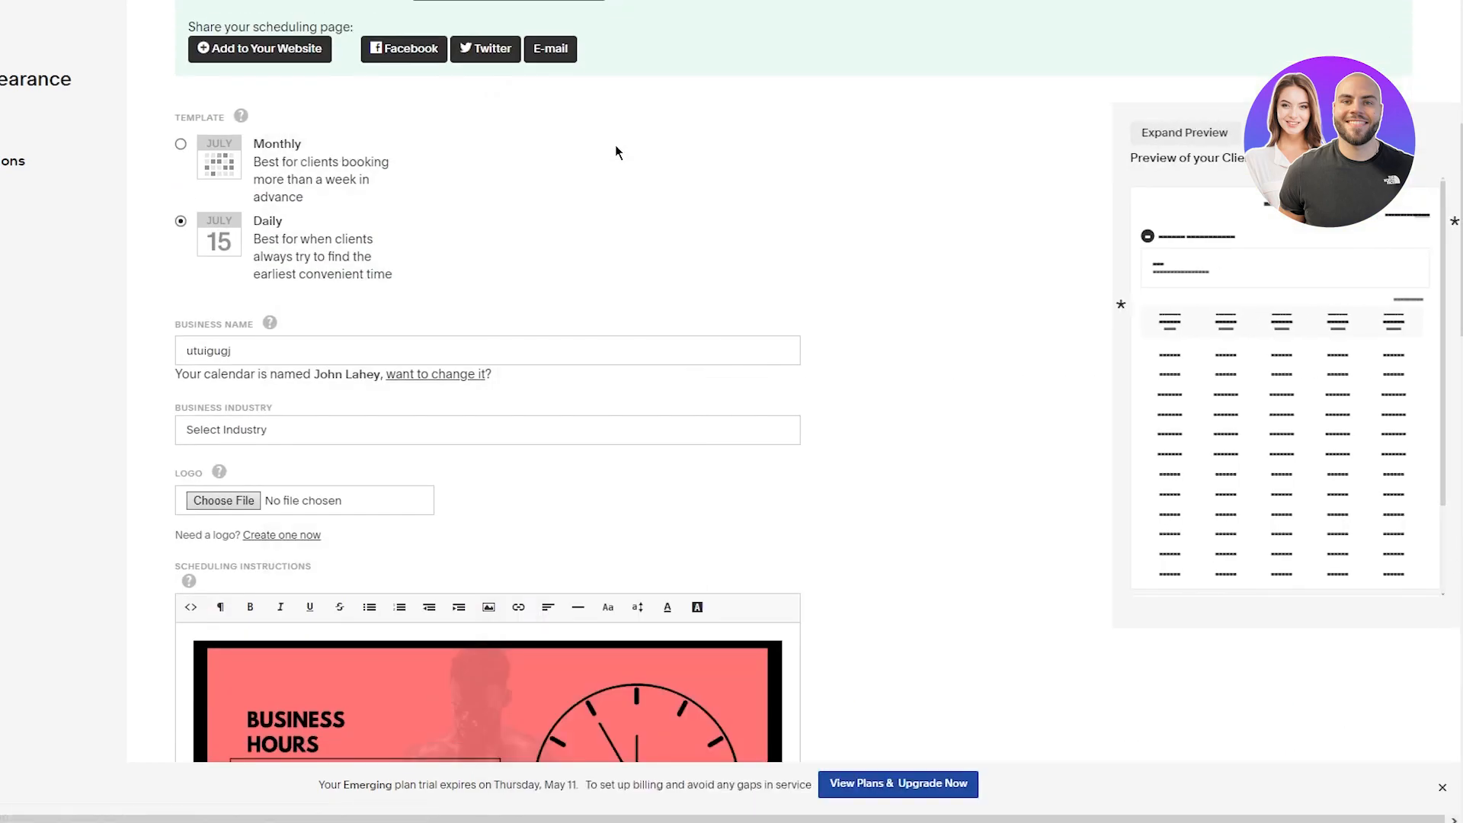
scroll(510, 505, "down", 15)
scroll(429, 254, "up", 10)
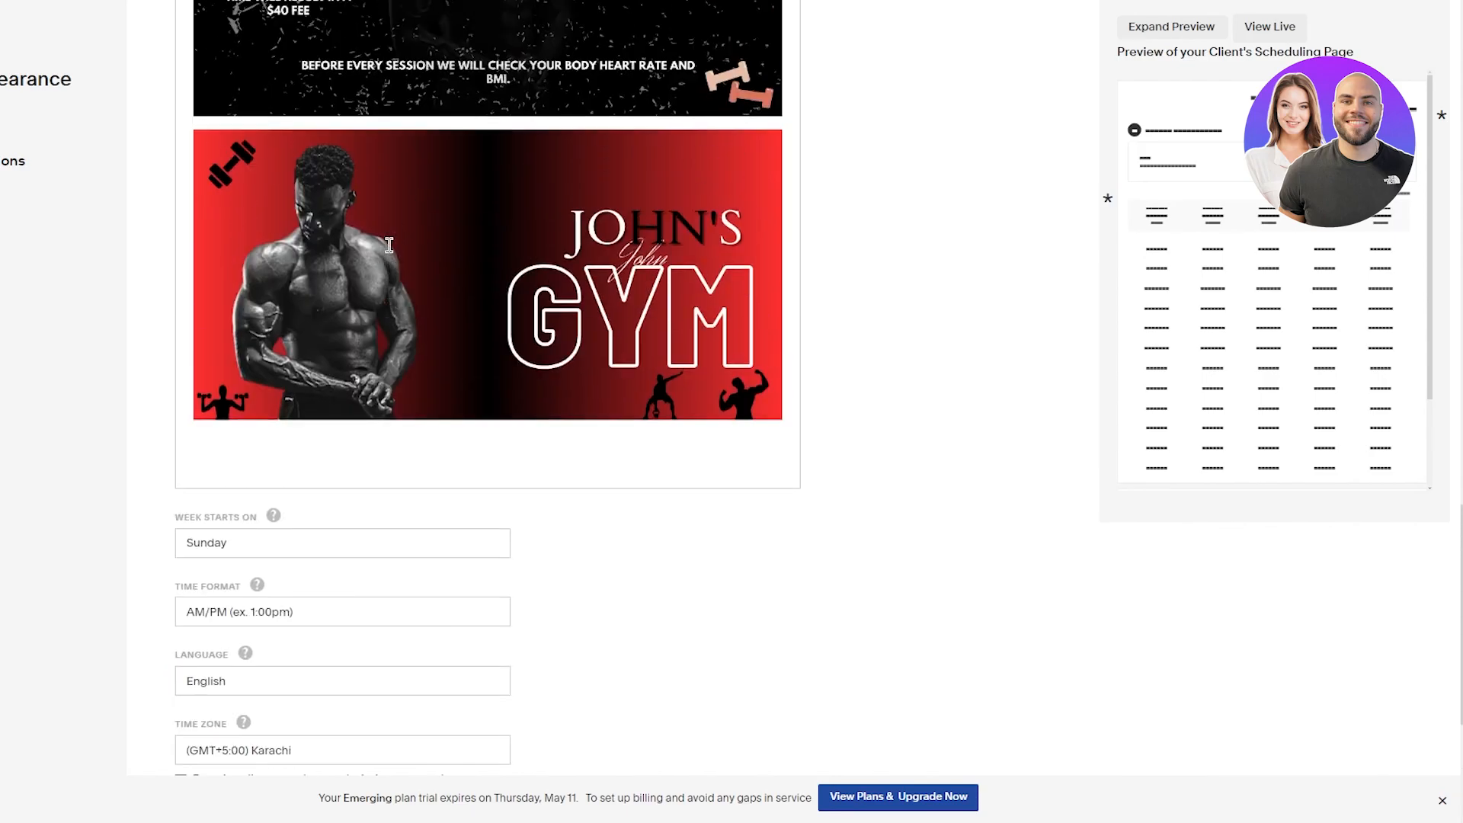
scroll(474, 364, "down", 10)
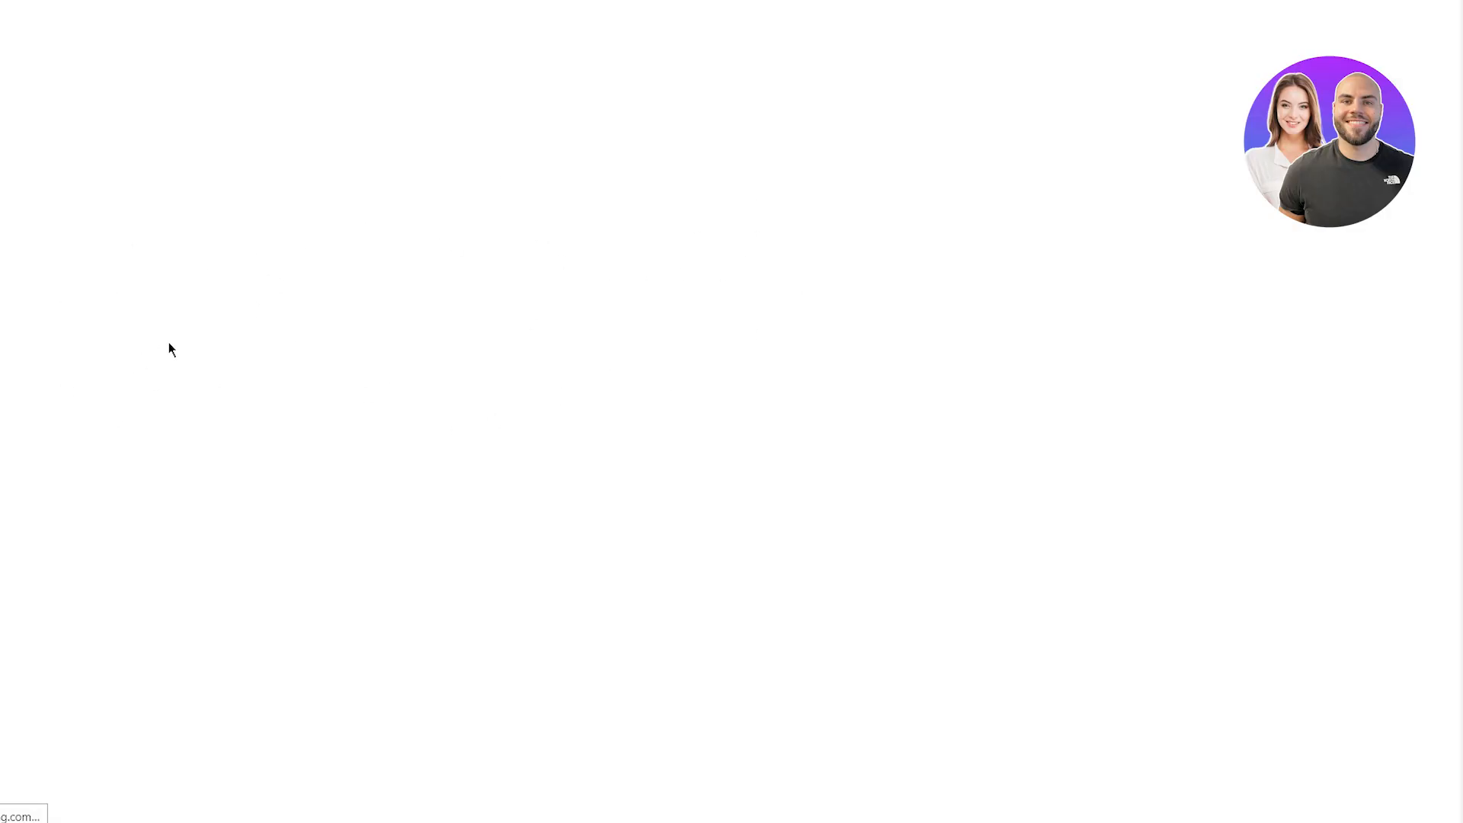
scroll(892, 457, "down", 9)
scroll(1055, 388, "down", 7)
scroll(1055, 389, "up", 9)
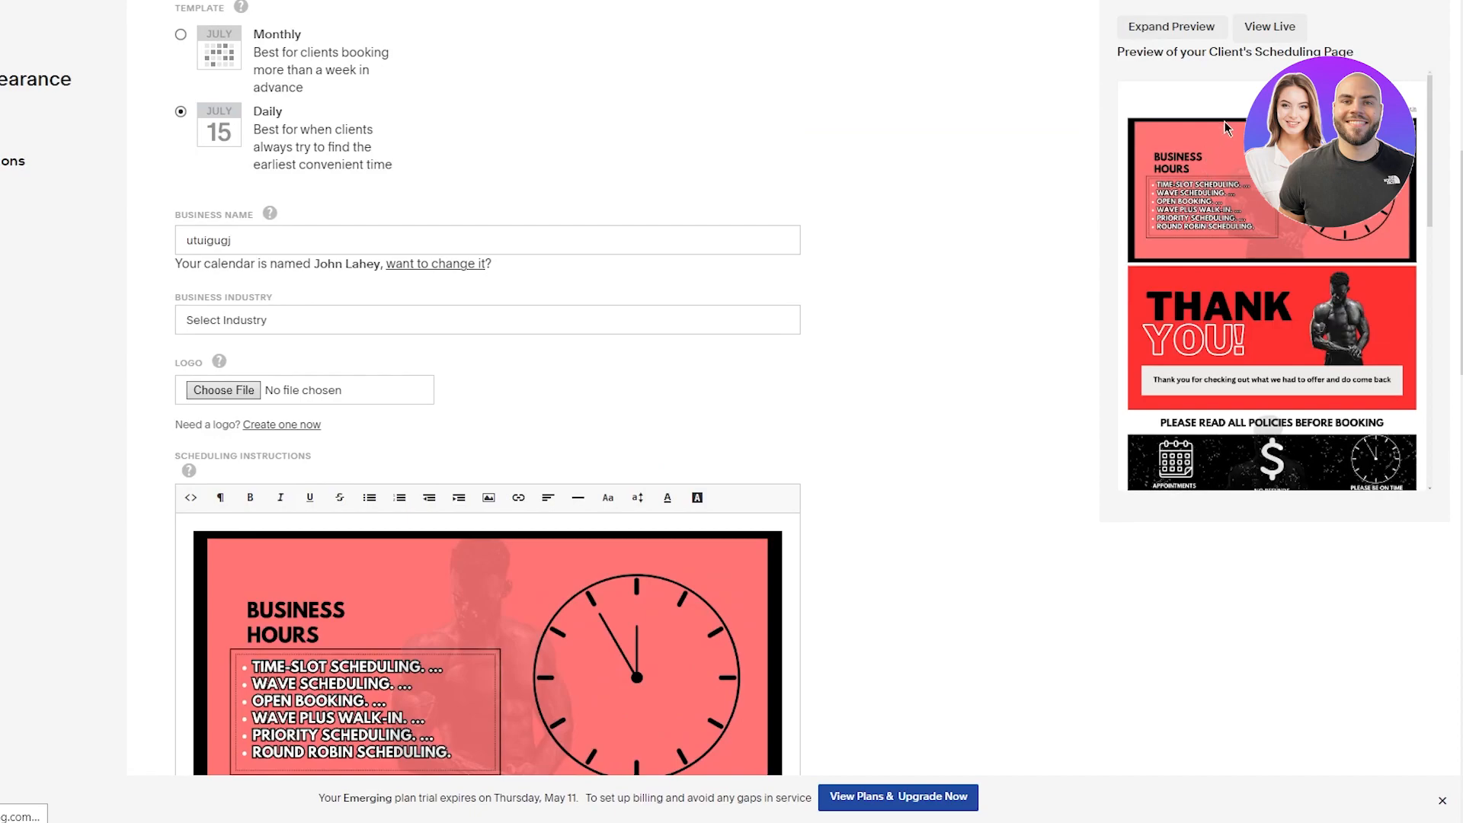
- Expand the client's scheduling page preview and examine the Business Hours, Thank You, booking policies and John's Gym images
left_click(1186, 28)
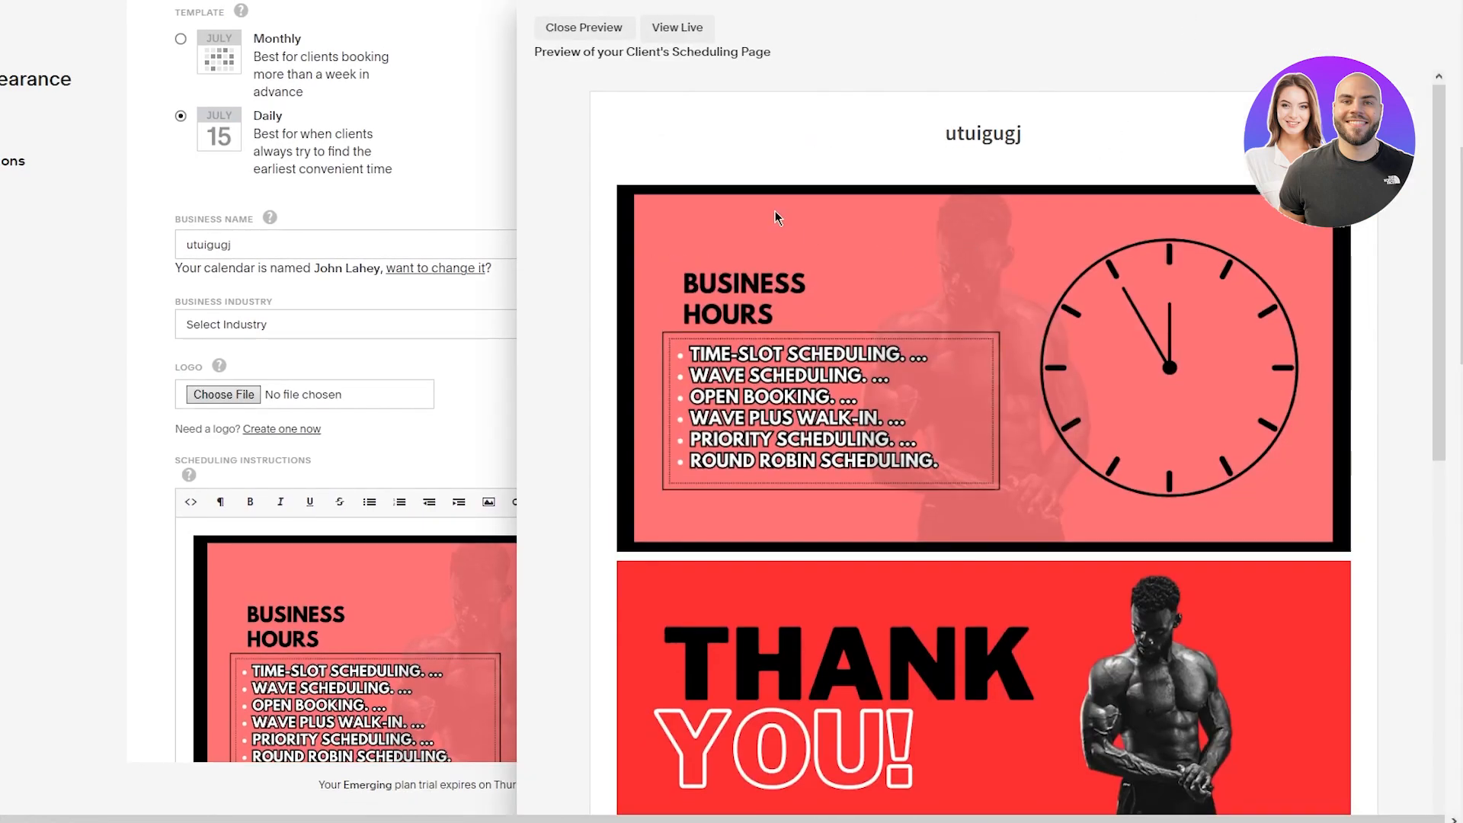
scroll(775, 213, "down", 15)
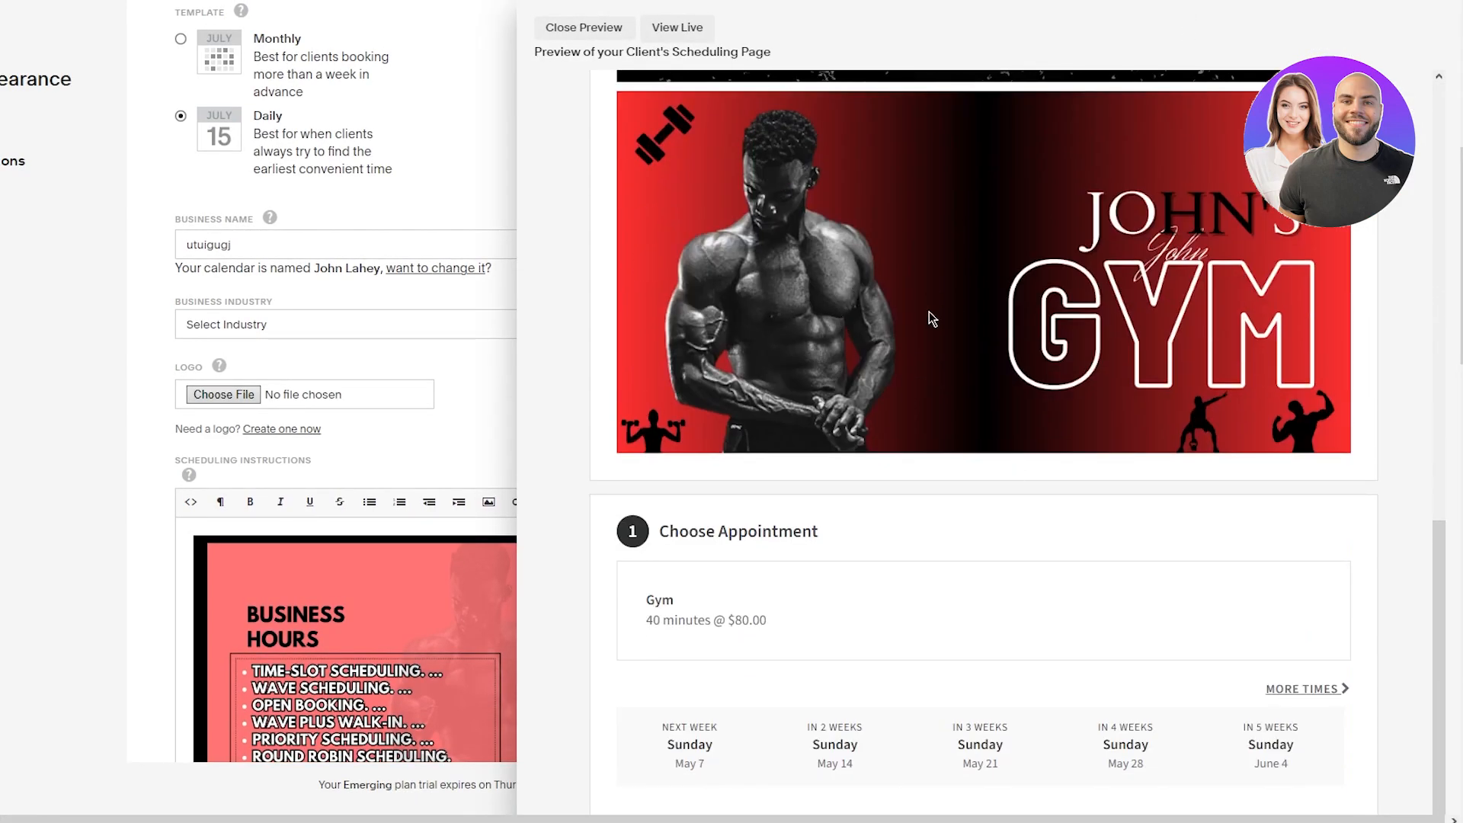
scroll(982, 303, "up", 8)
scroll(967, 315, "down", 8)
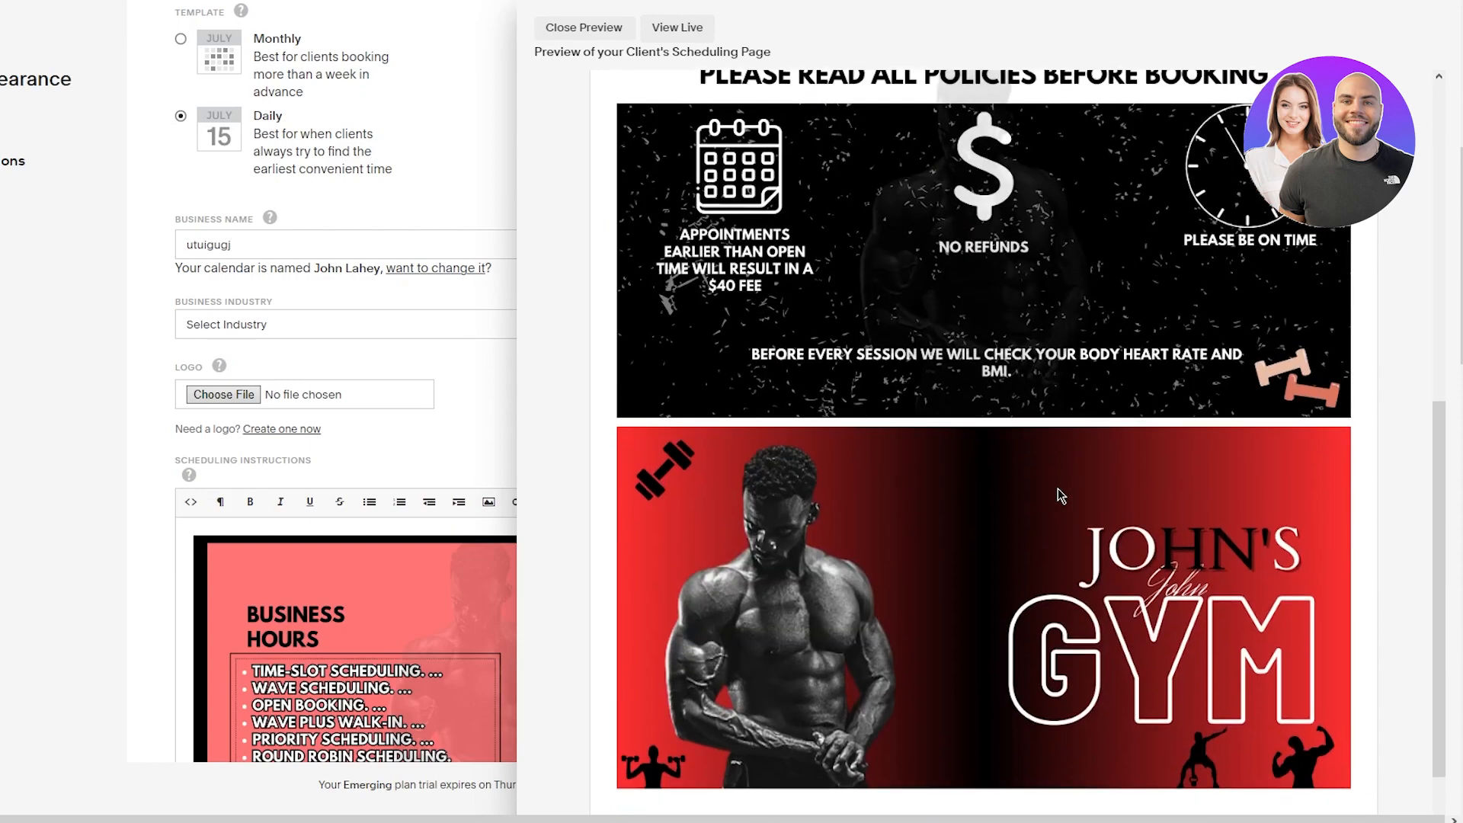
scroll(1003, 252, "up", 6)
scroll(1003, 252, "down", 6)
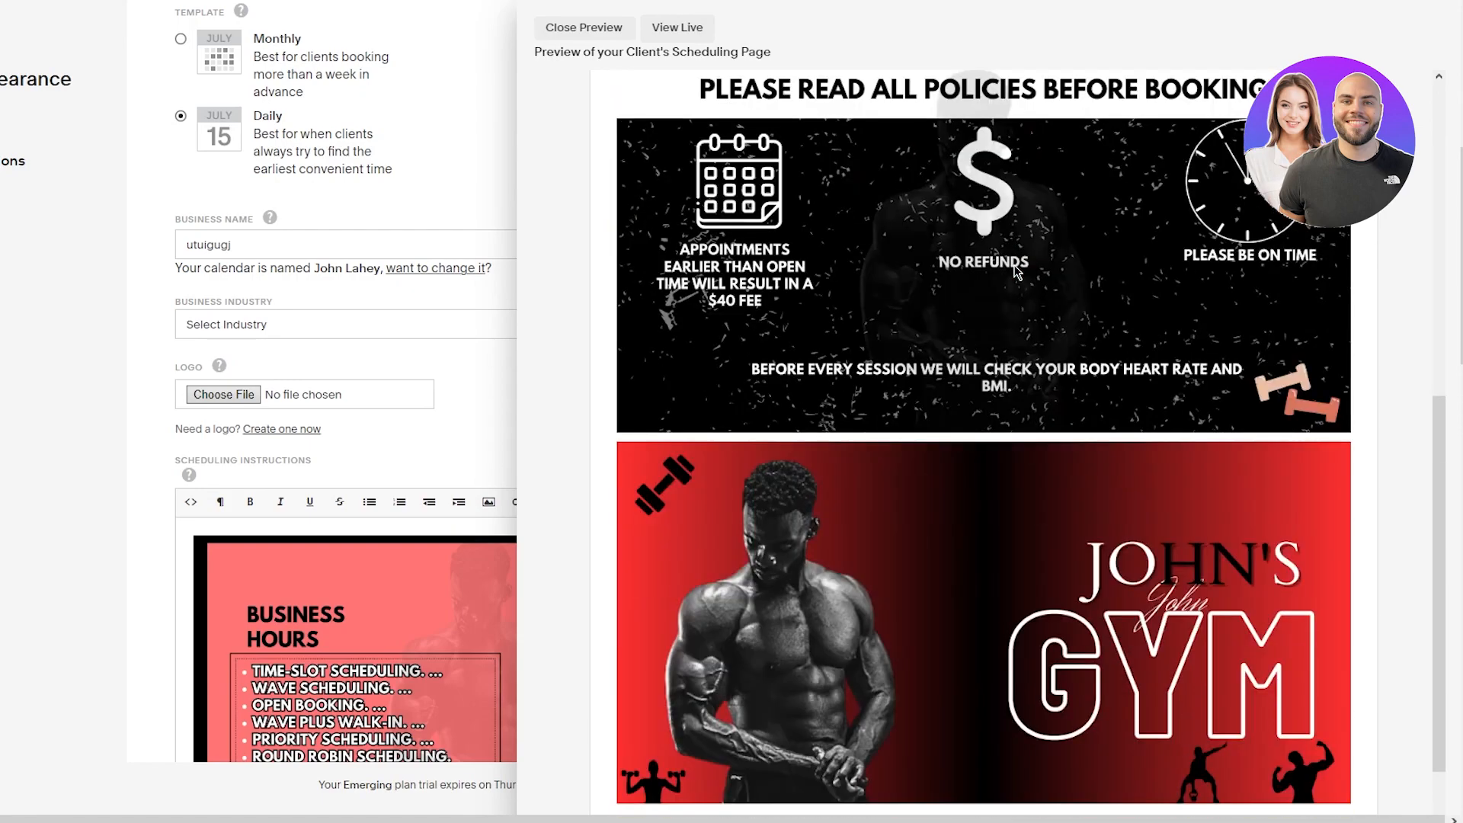
scroll(1014, 352, "up", 1)
scroll(1014, 352, "up", 7)
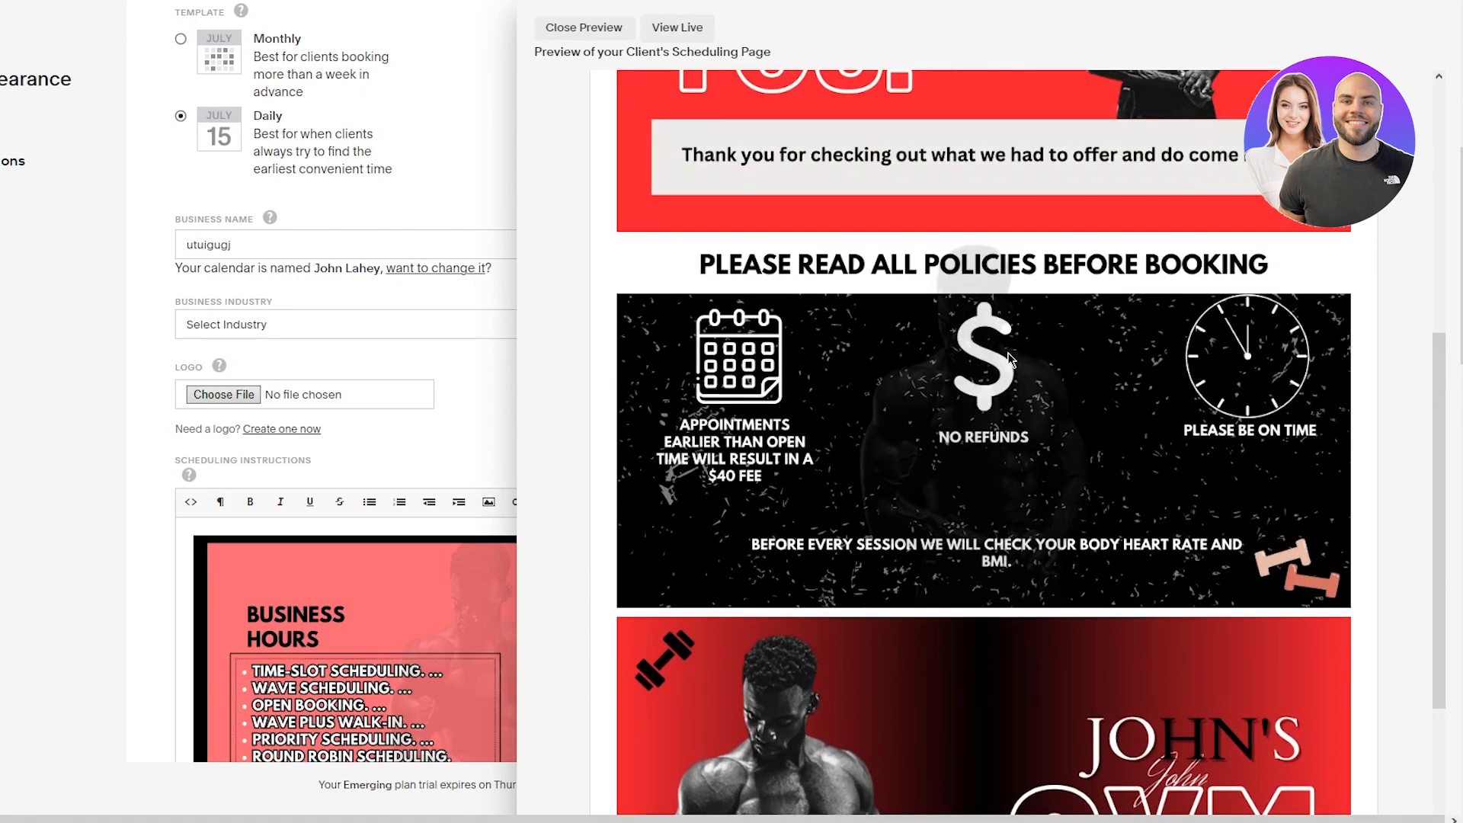
scroll(1026, 444, "down", 6)
scroll(1029, 443, "up", 6)
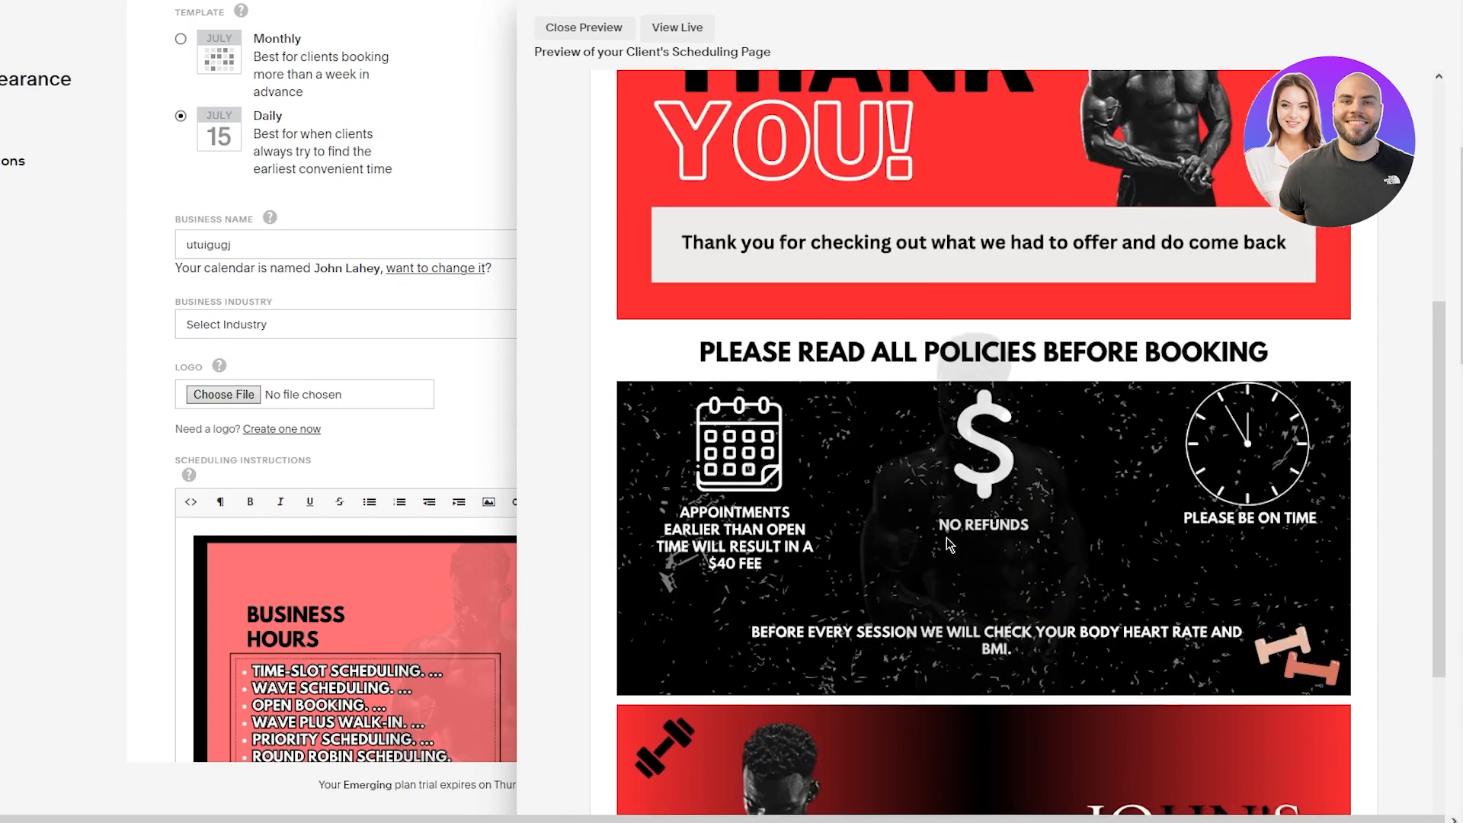
scroll(918, 528, "up", 6)
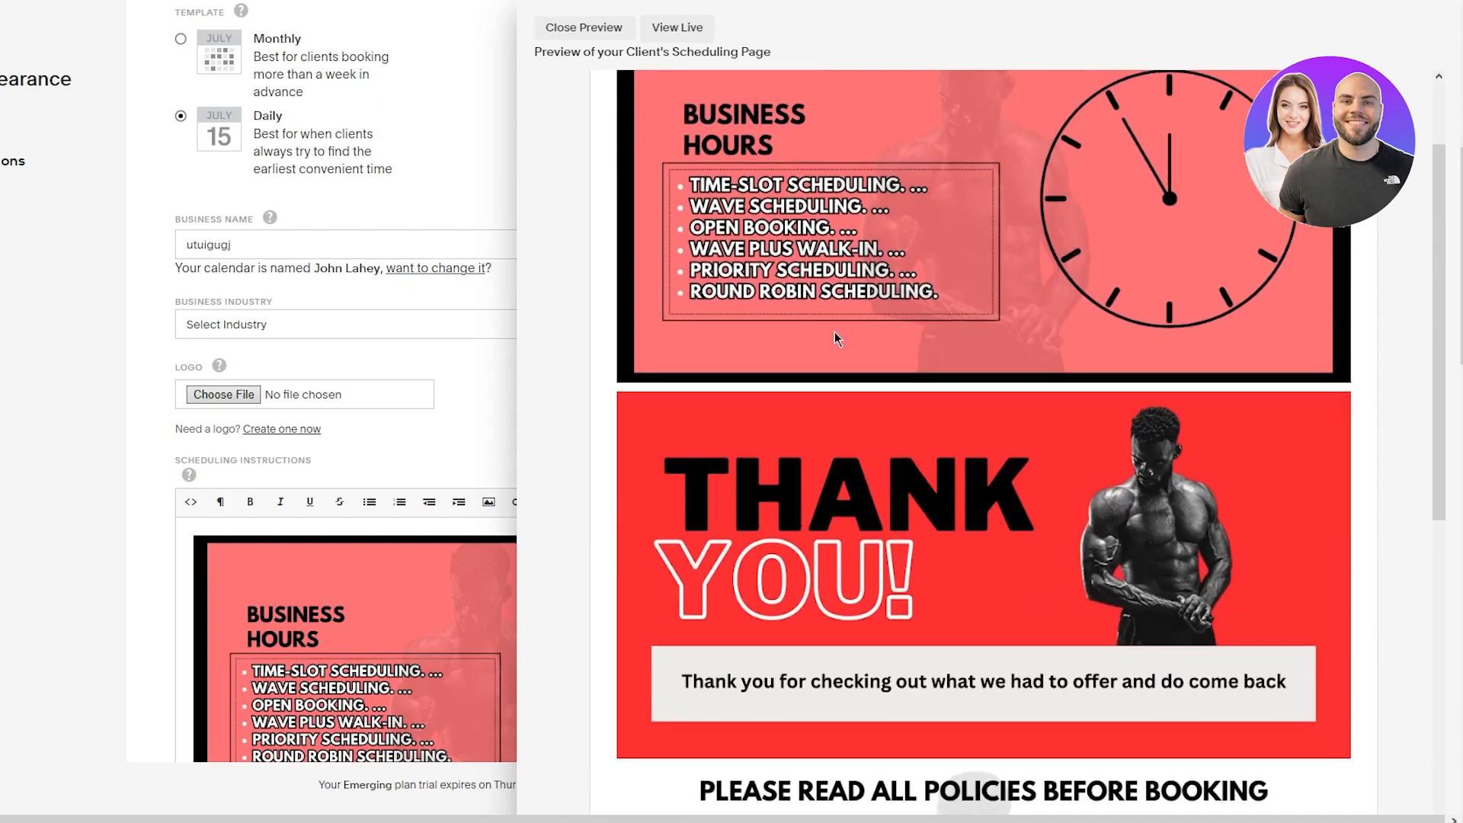
scroll(1139, 374, "up", 3)
scroll(940, 377, "down", 7)
scroll(898, 300, "up", 6)
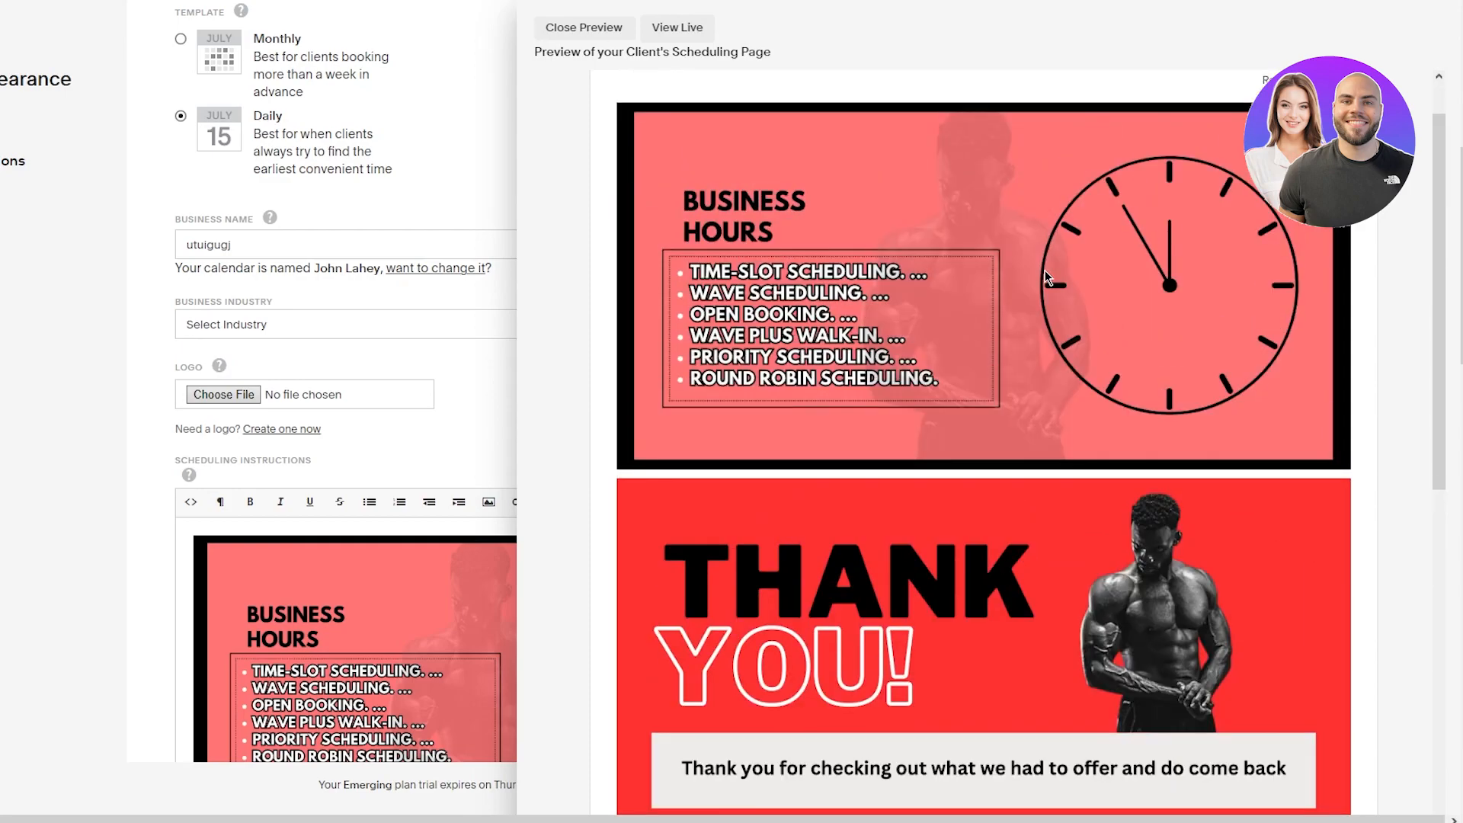
scroll(1045, 270, "down", 4)
scroll(1022, 308, "up", 5)
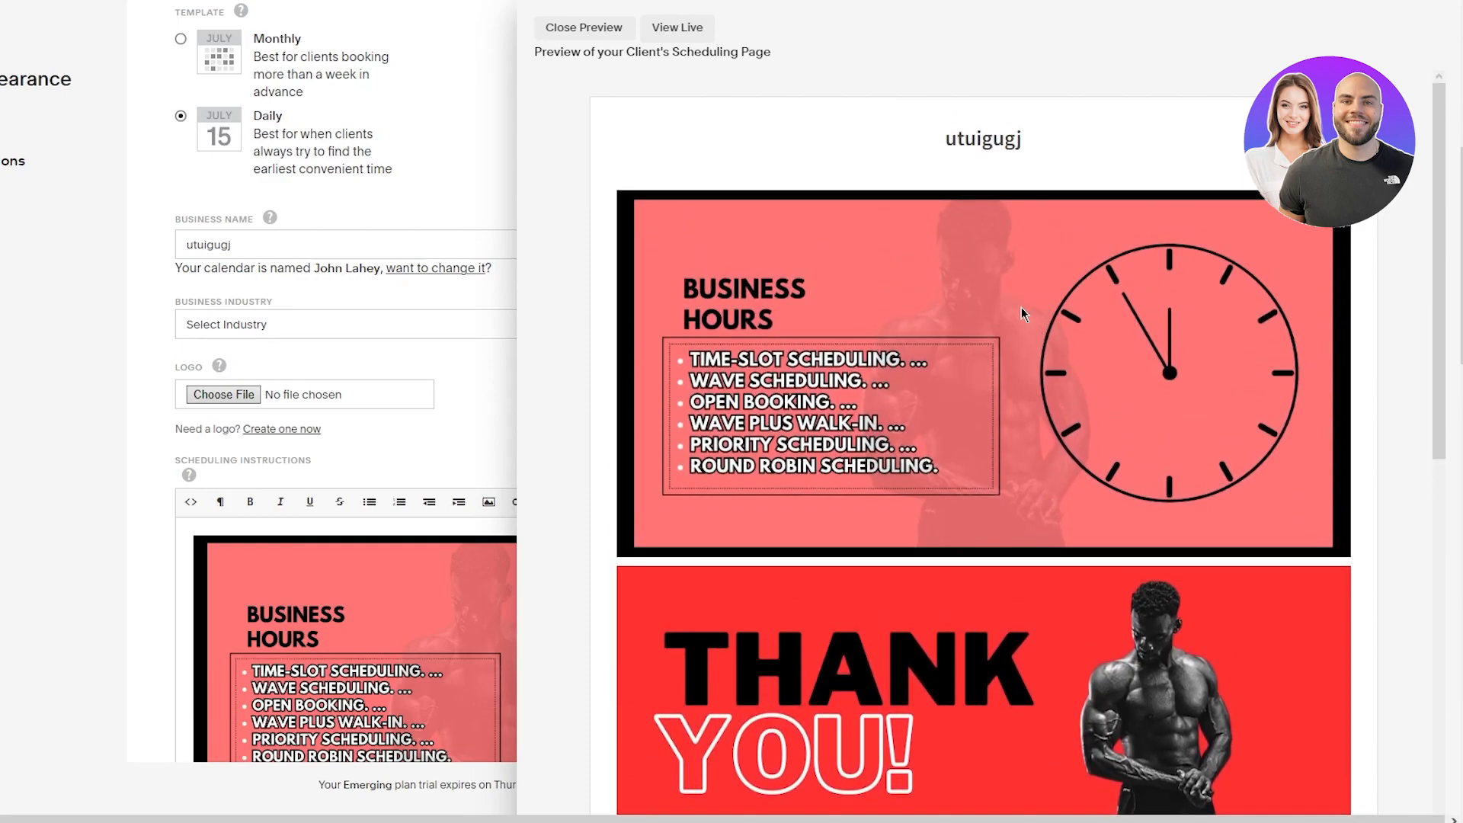
- Check how the banner images lead into the Choose Appointment section and its time slots in the preview
scroll(1021, 308, "down", 12)
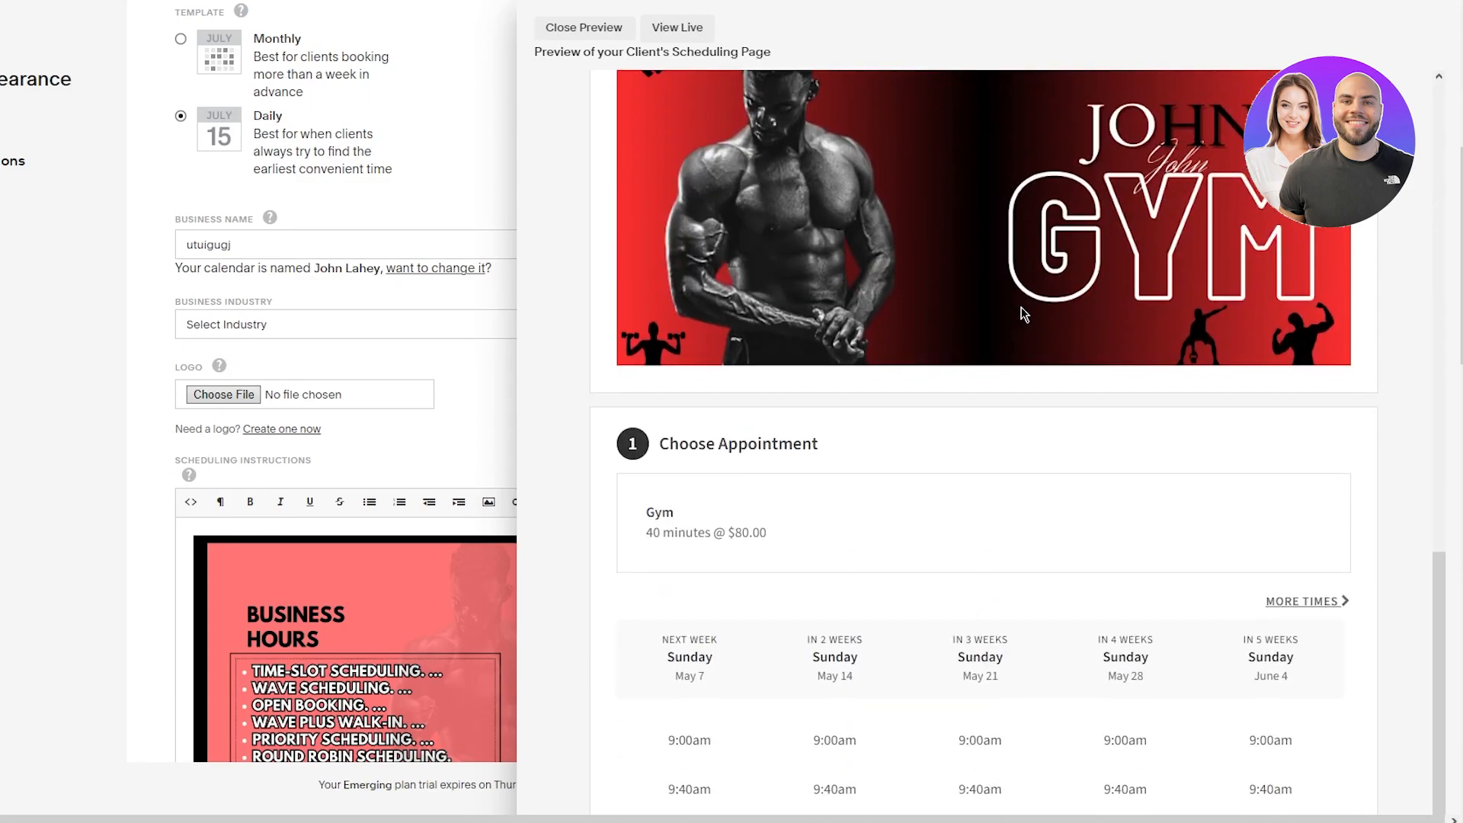
scroll(1022, 308, "up", 13)
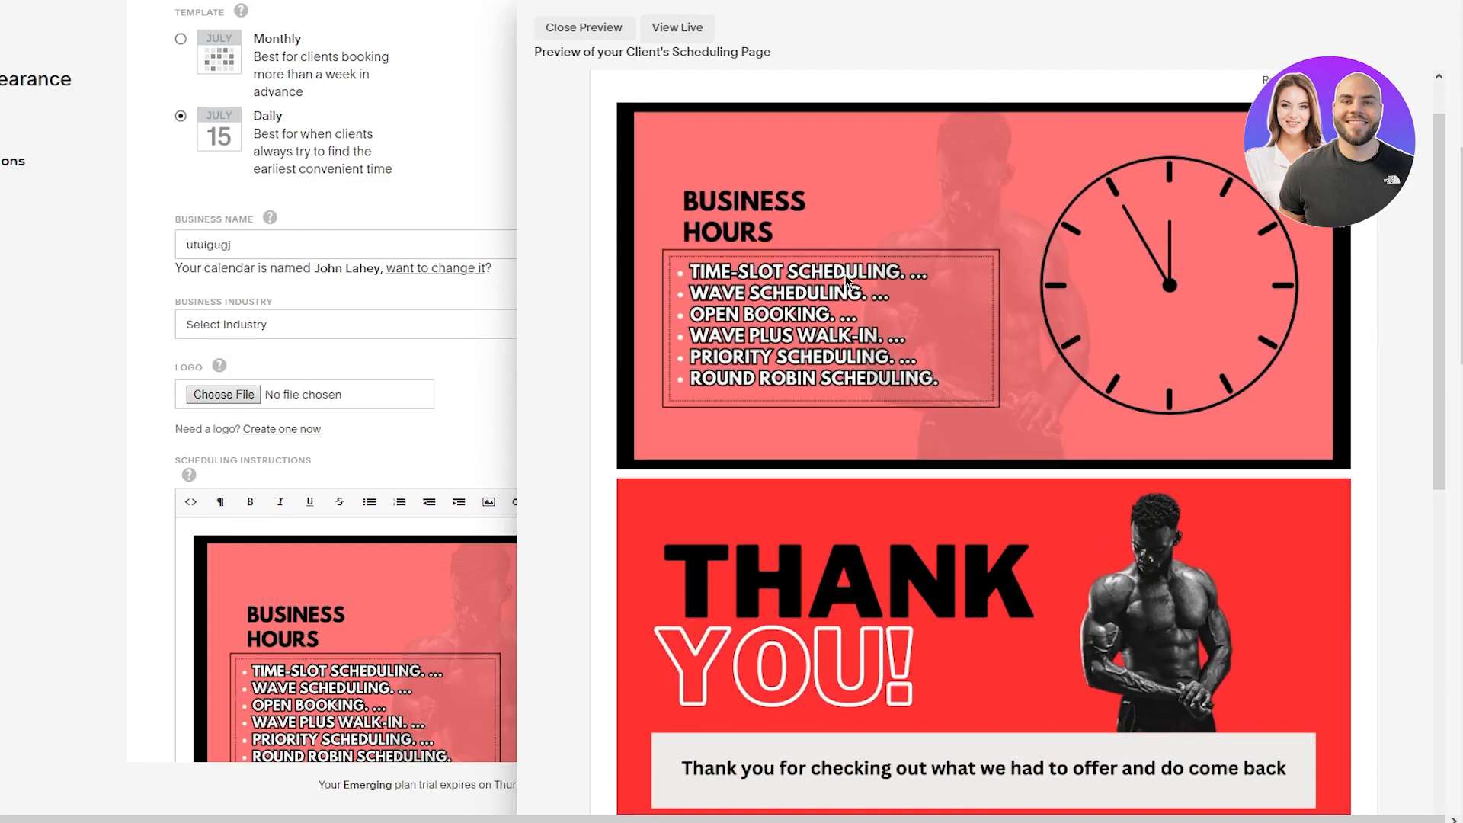
scroll(925, 274, "down", 8)
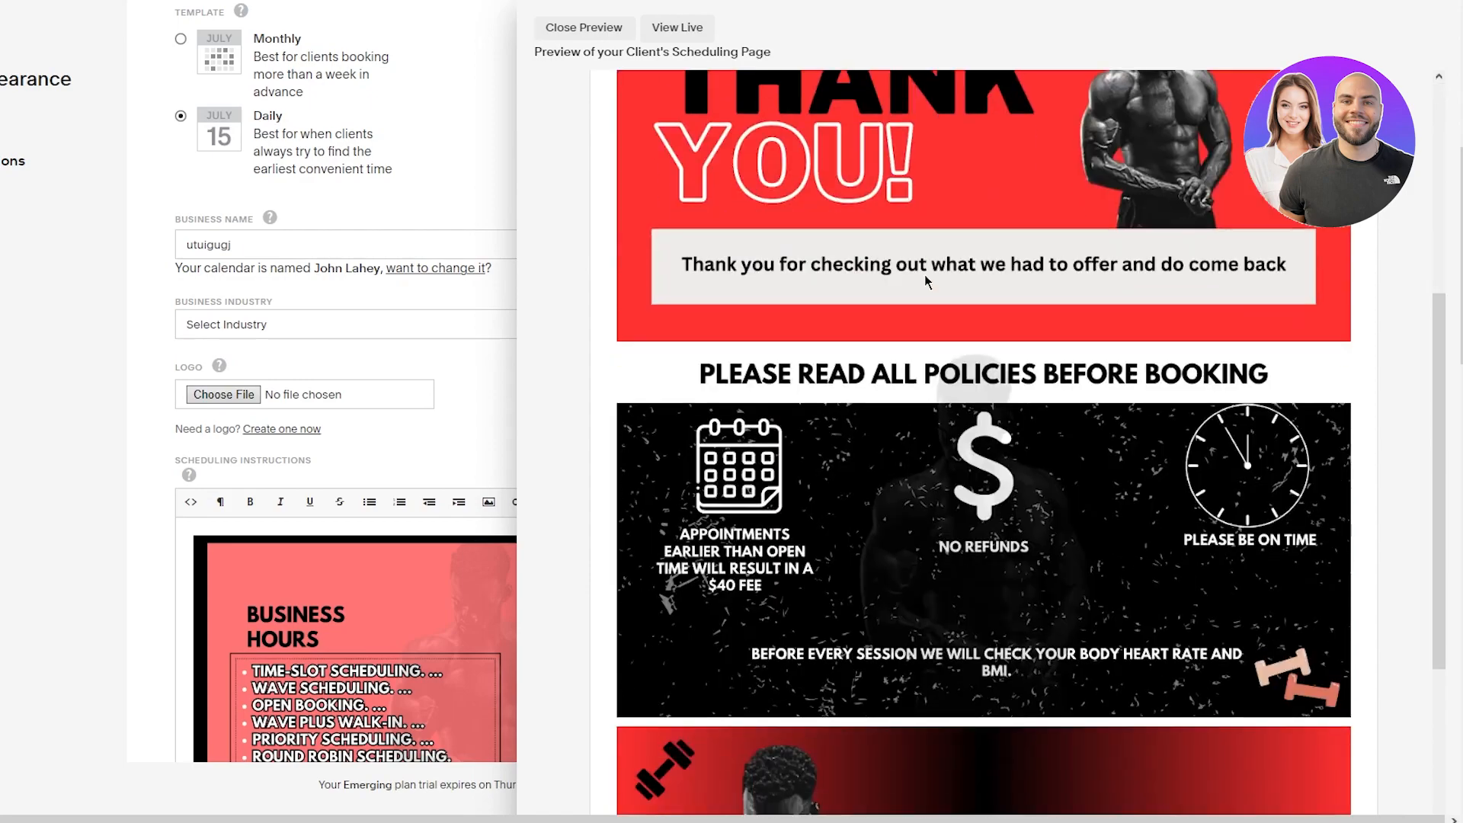
scroll(925, 274, "up", 3)
scroll(925, 275, "up", 3)
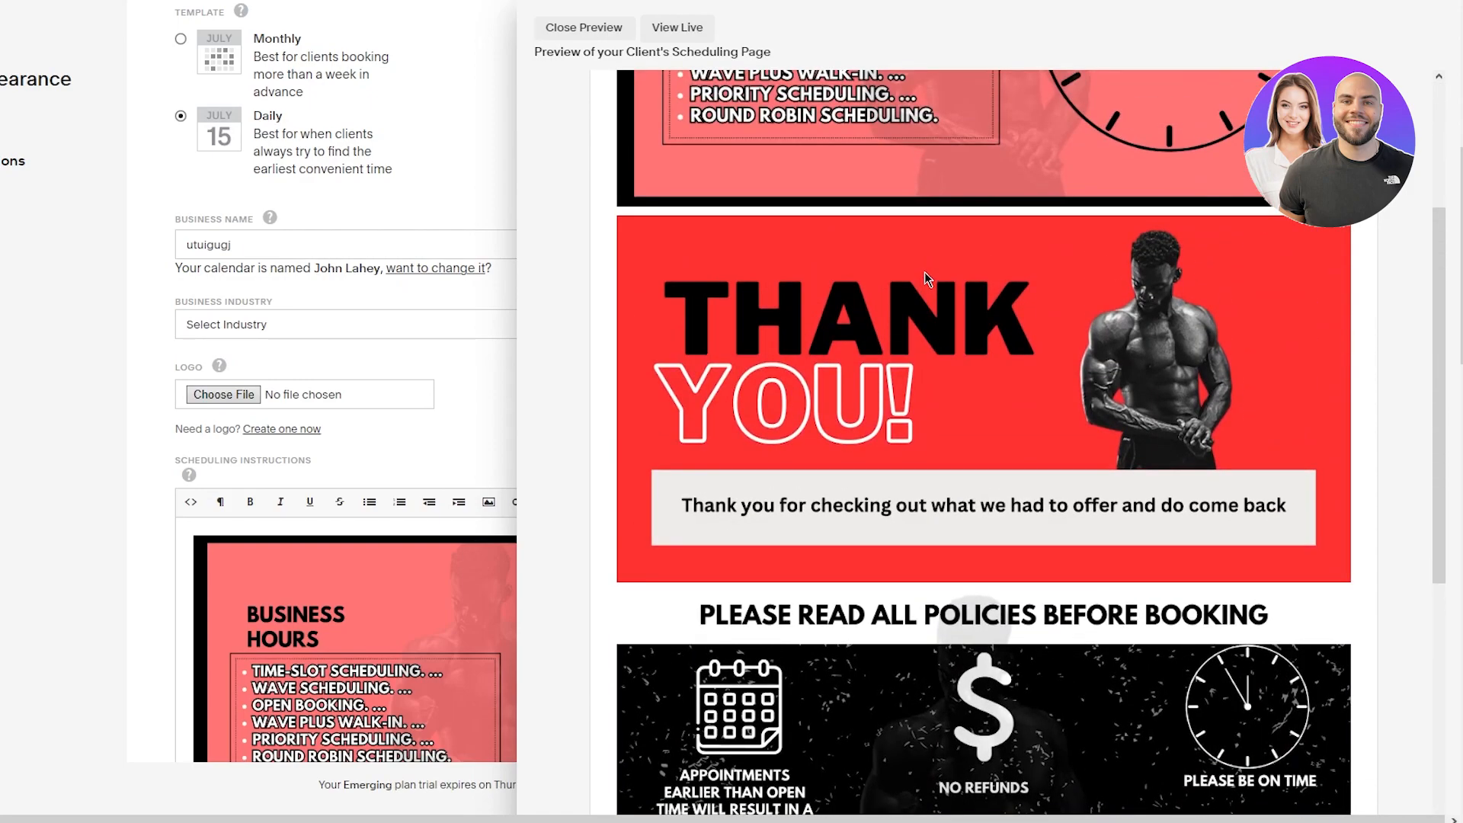
scroll(928, 267, "up", 5)
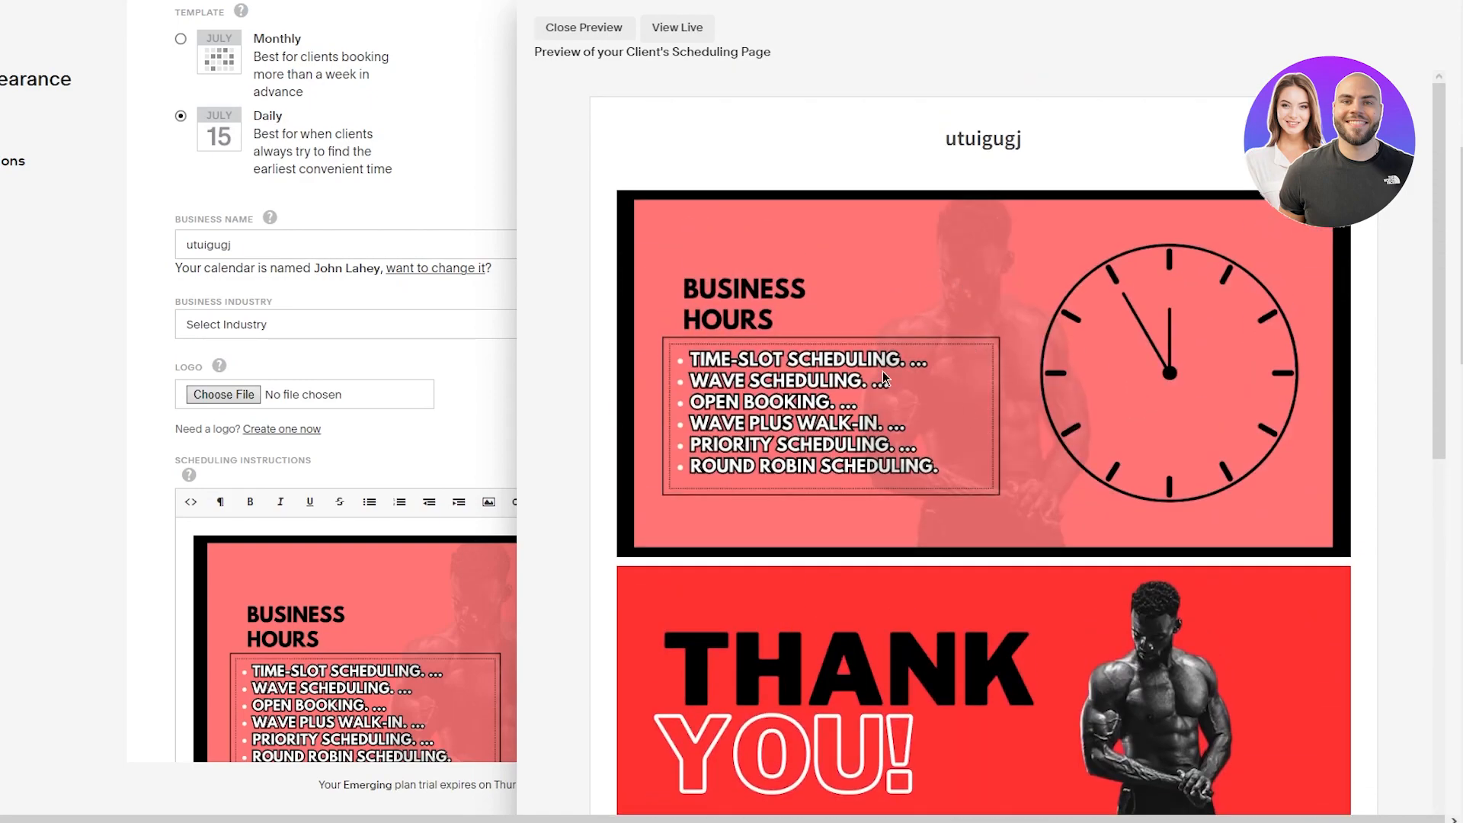
scroll(861, 305, "down", 12)
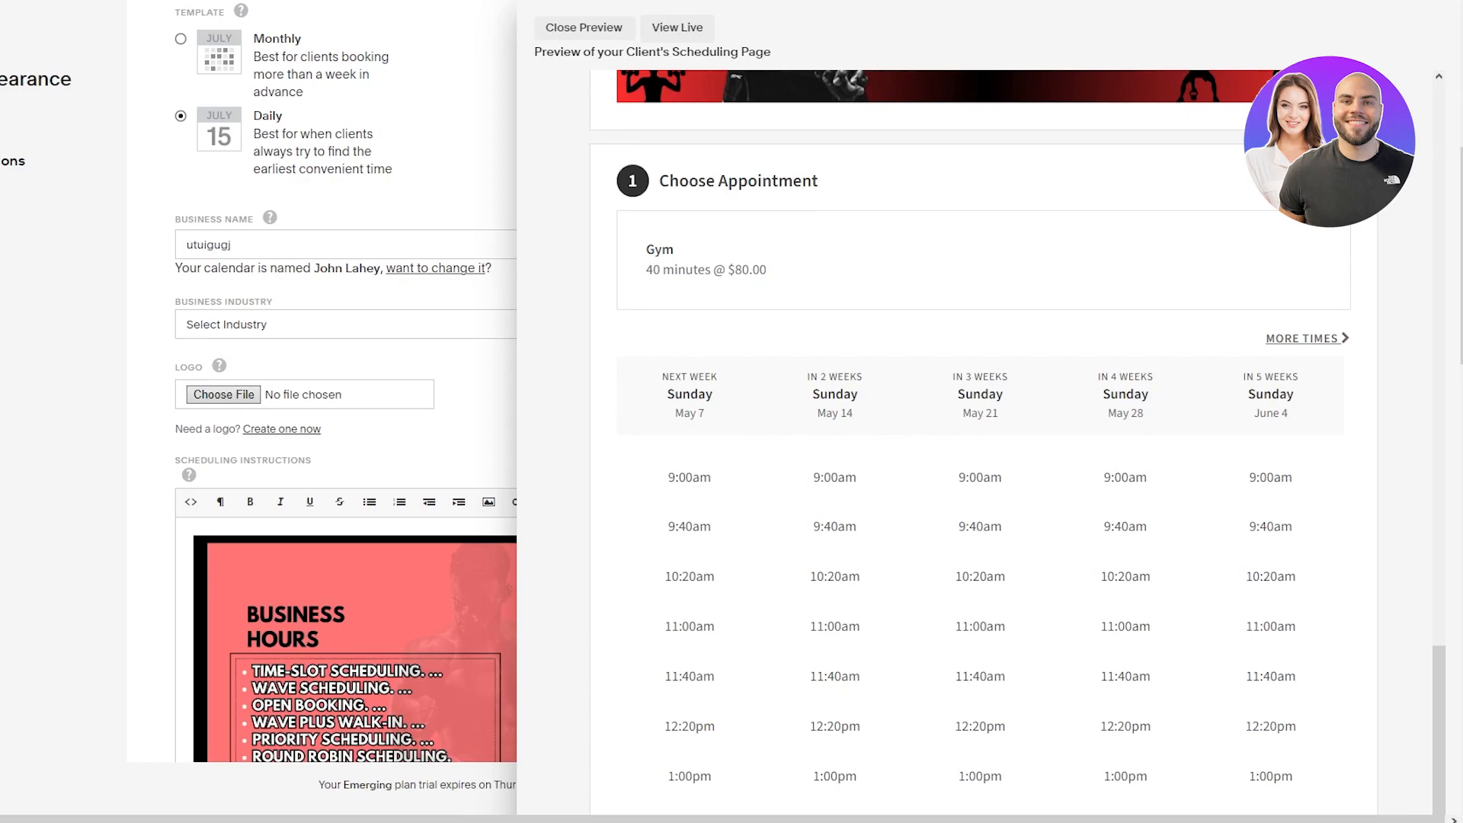
scroll(1086, 442, "up", 7)
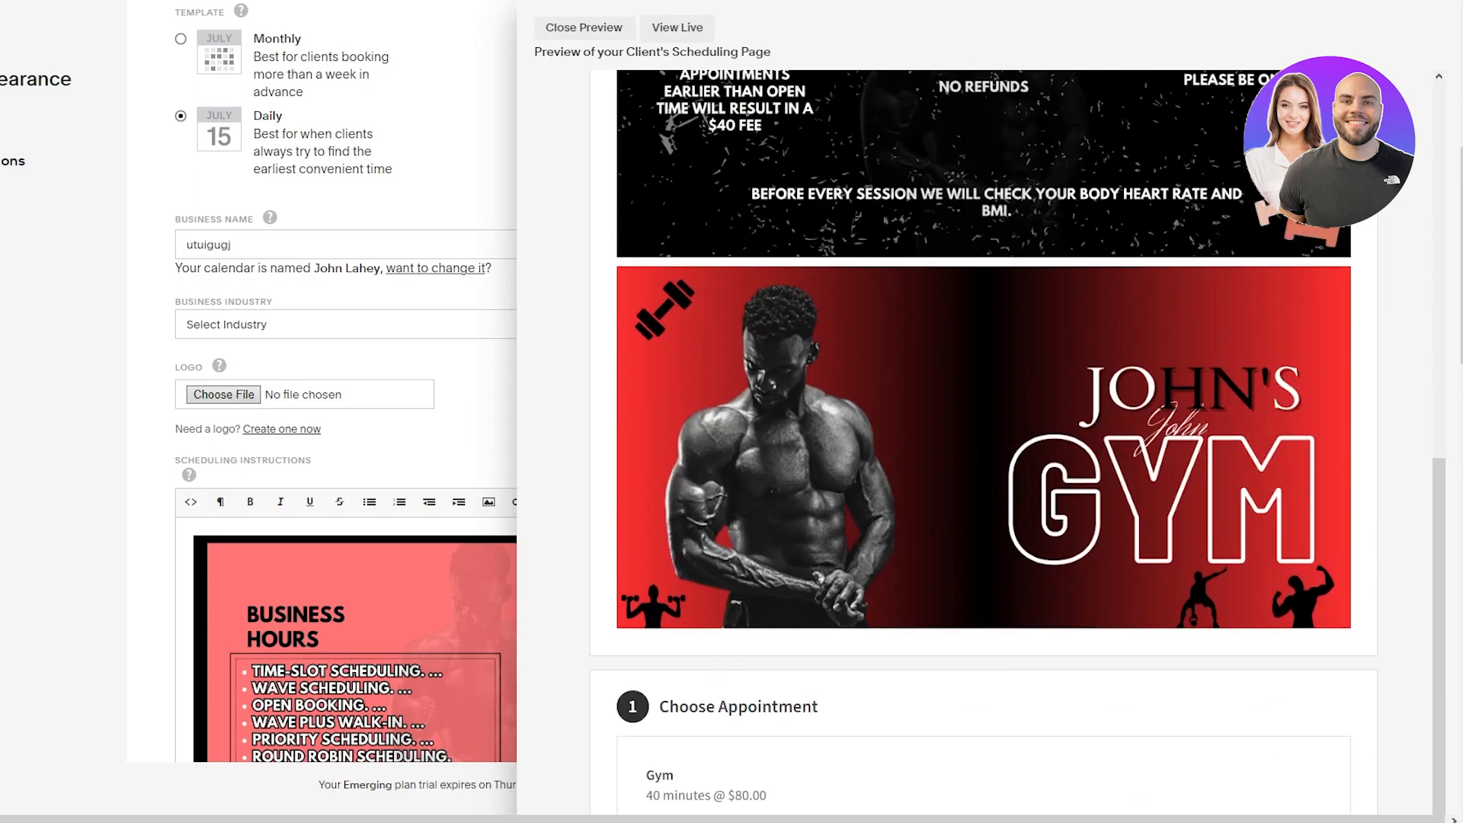
scroll(957, 411, "down", 12)
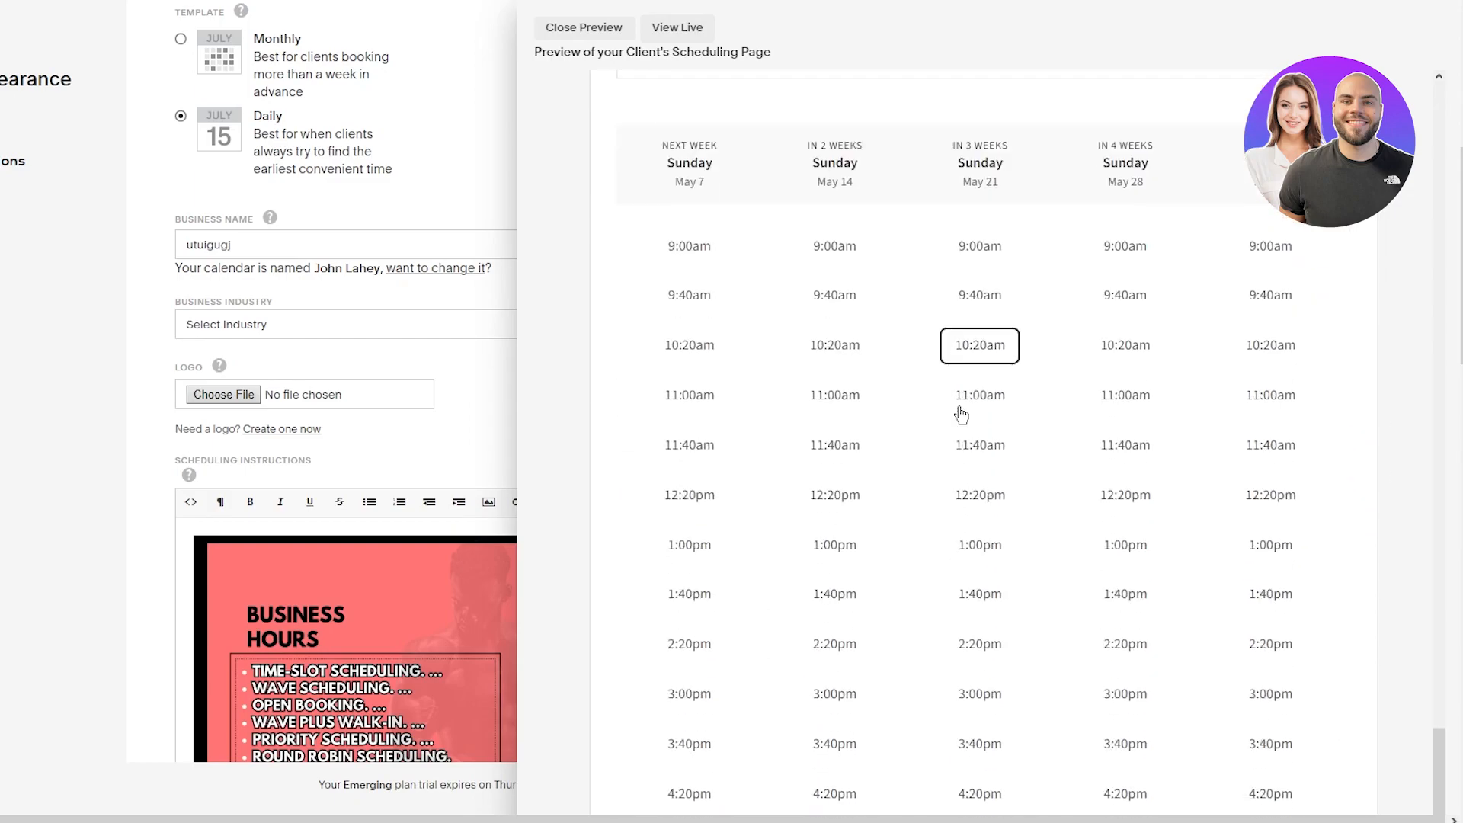
left_click(995, 385)
left_click(1032, 420)
scroll(1060, 346, "up", 7)
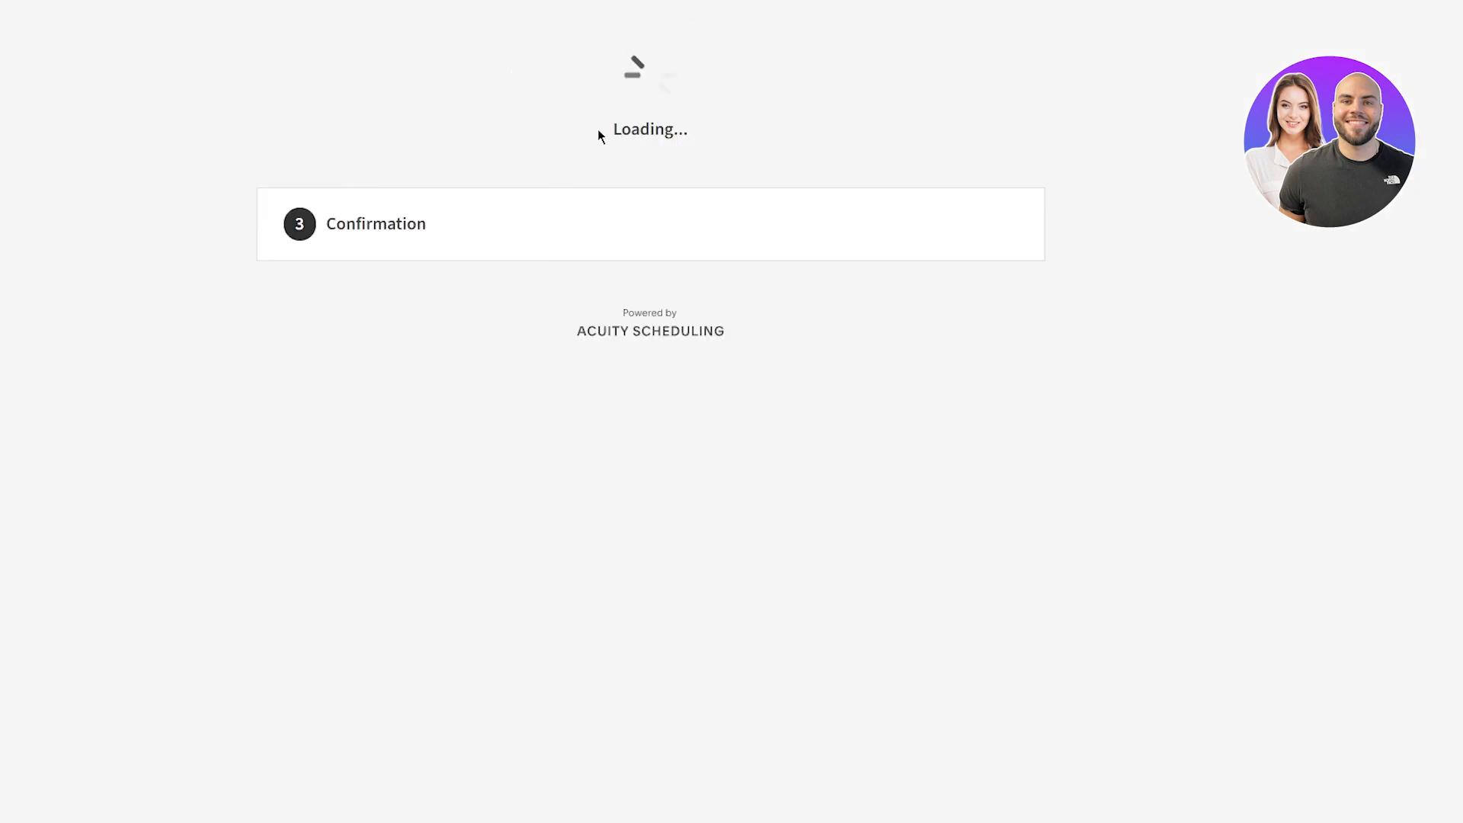
- View the live client scheduling page and review its images from the Business Hours banner down to Choose Appointment
scroll(176, 229, "down", 10)
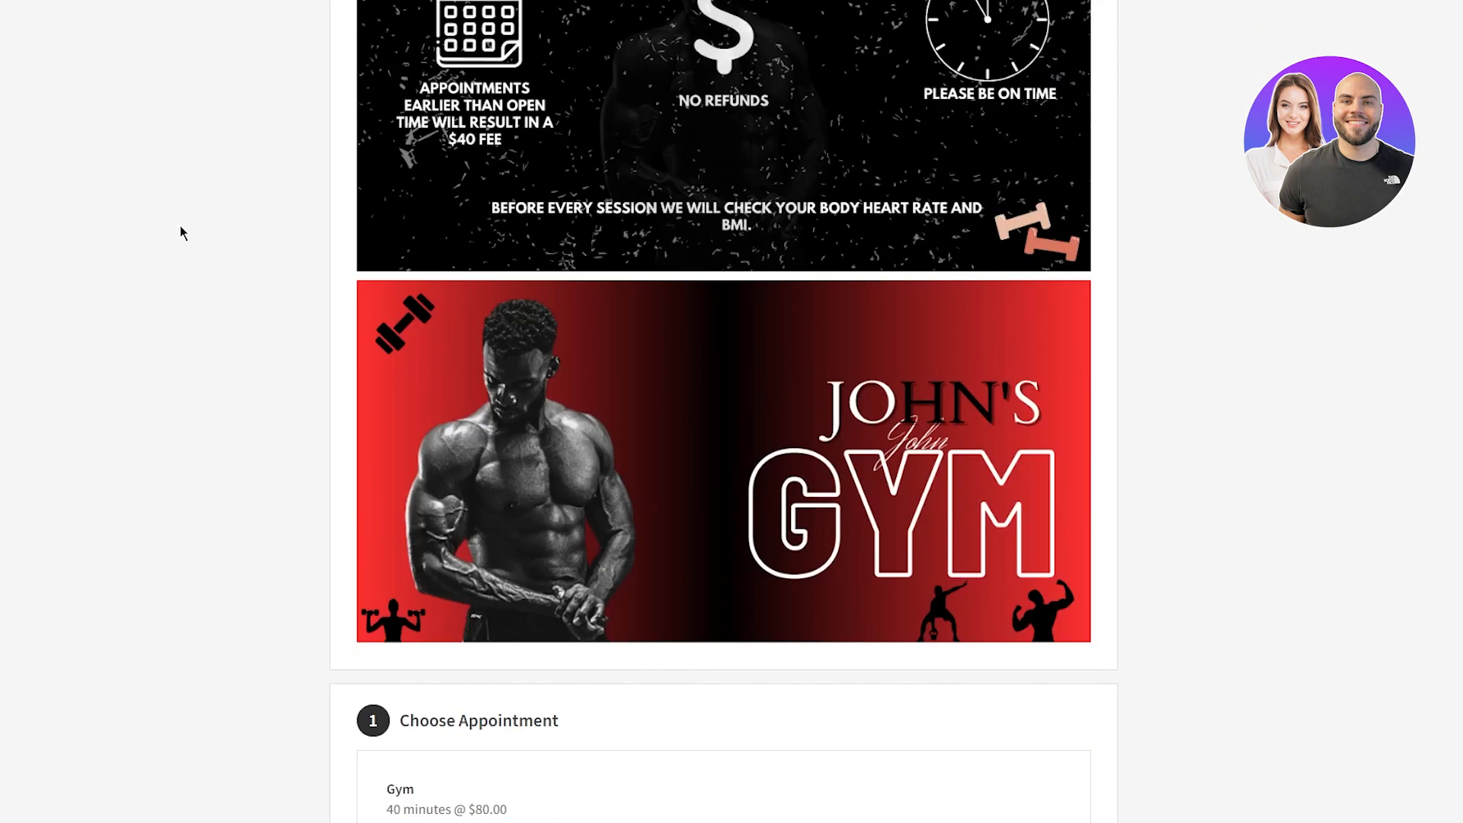
scroll(176, 229, "up", 5)
scroll(313, 239, "up", 5)
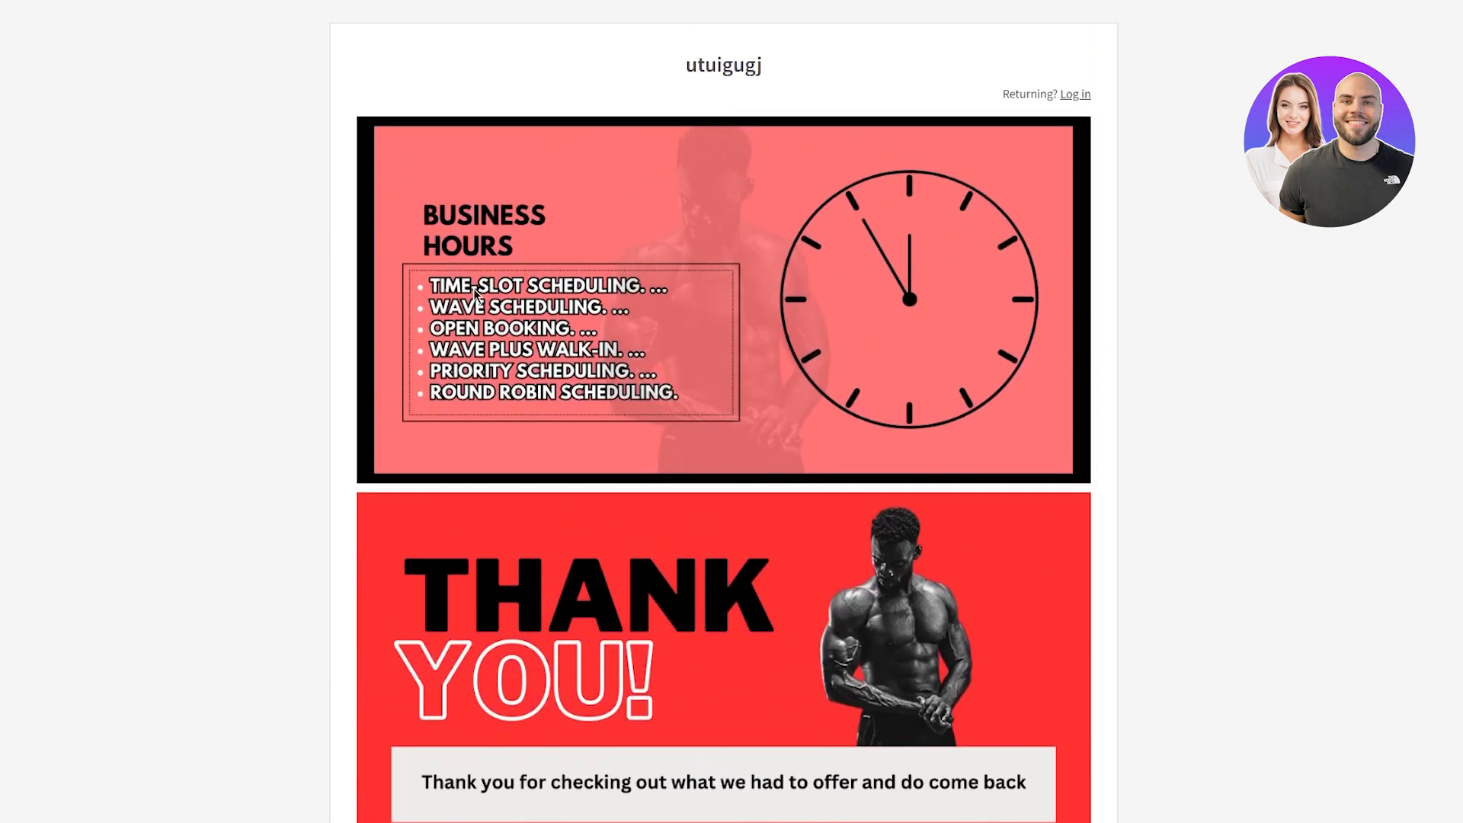
scroll(473, 288, "down", 15)
scroll(474, 288, "up", 7)
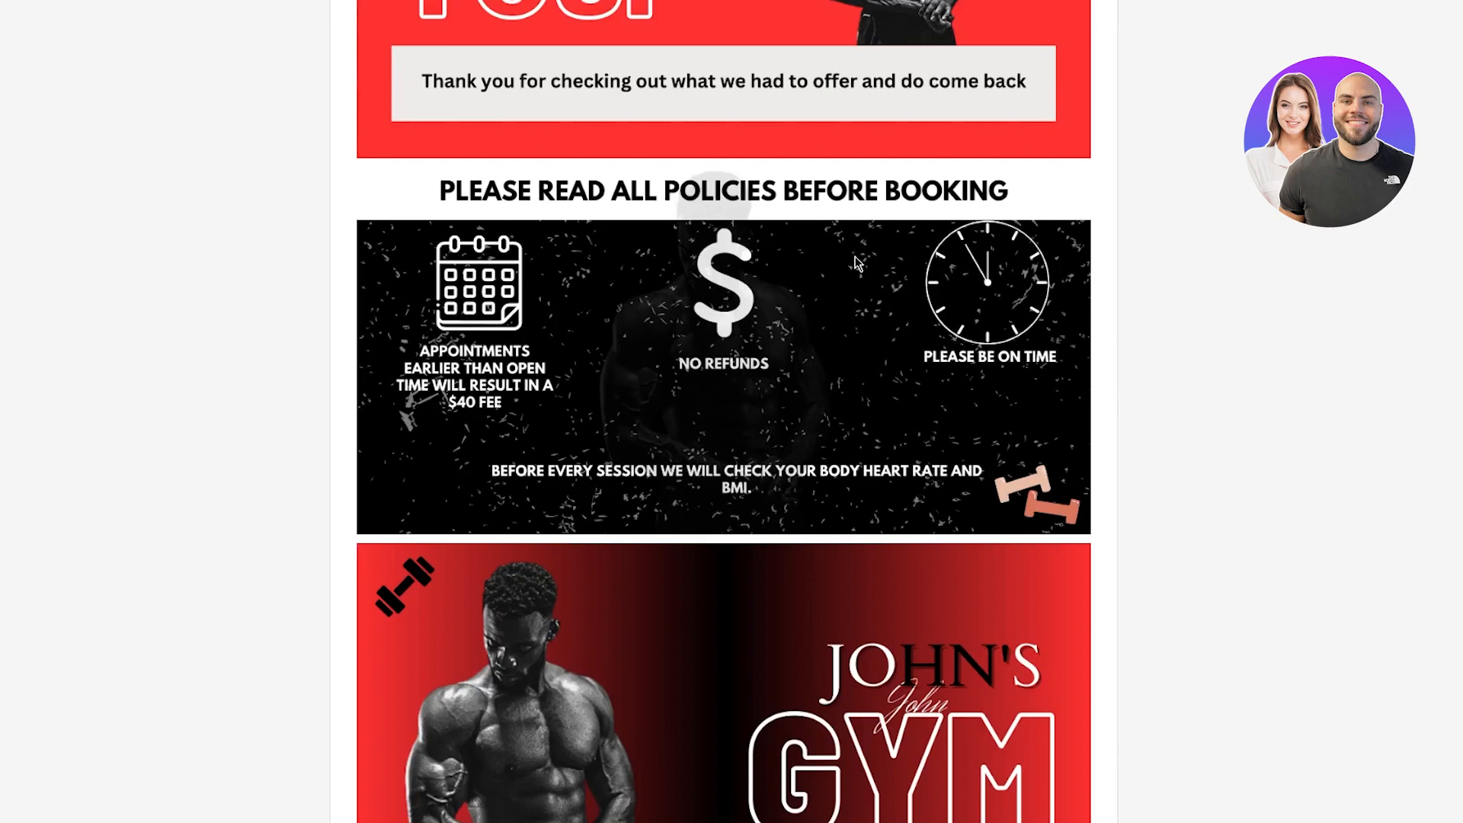
scroll(625, 164, "up", 9)
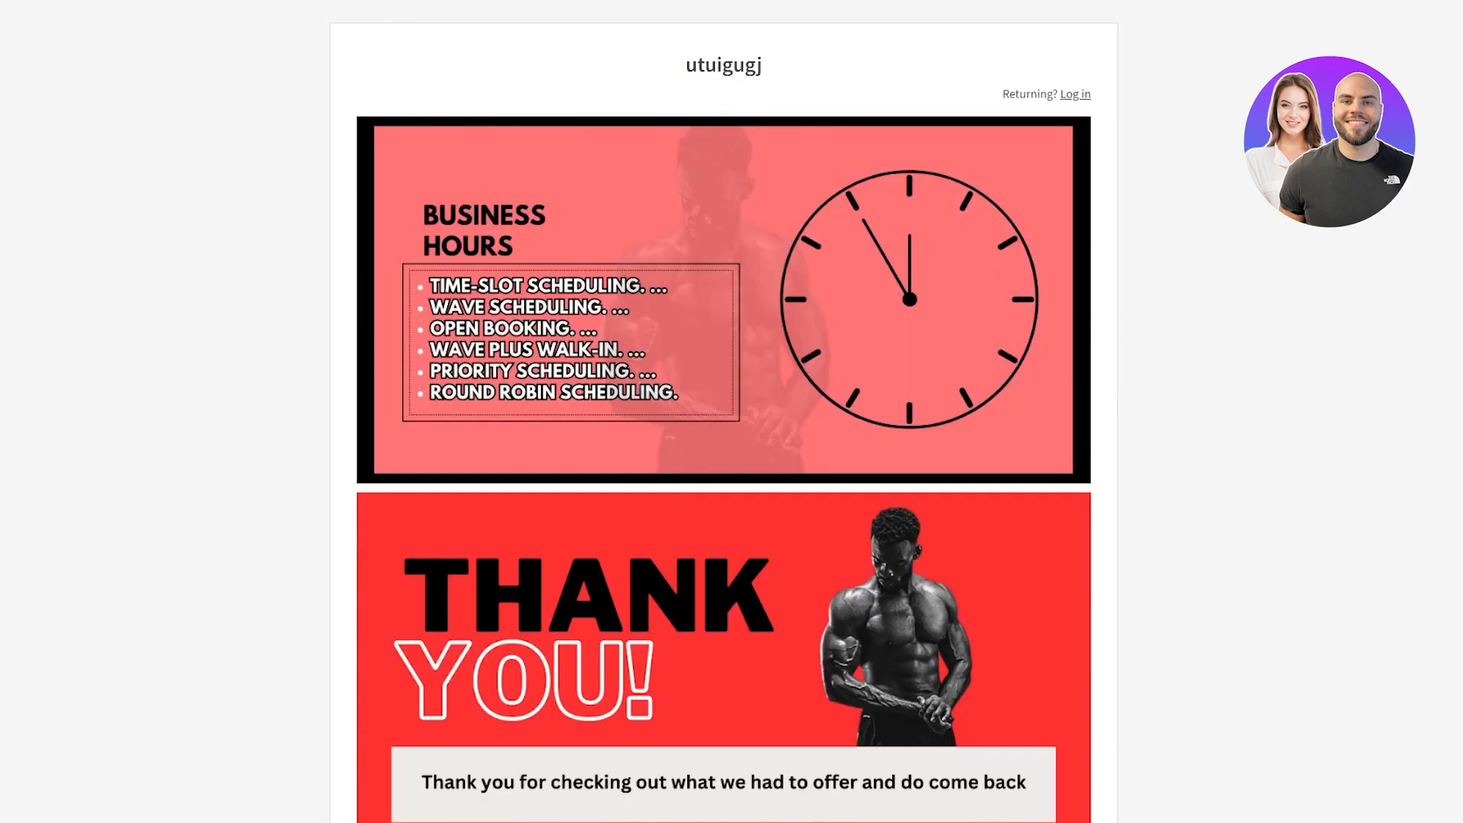
- Return to the Customize Appearance settings, look over the scheduling instructions, and open the Scheduling Page Options
key("ctrl+shift+Tab")
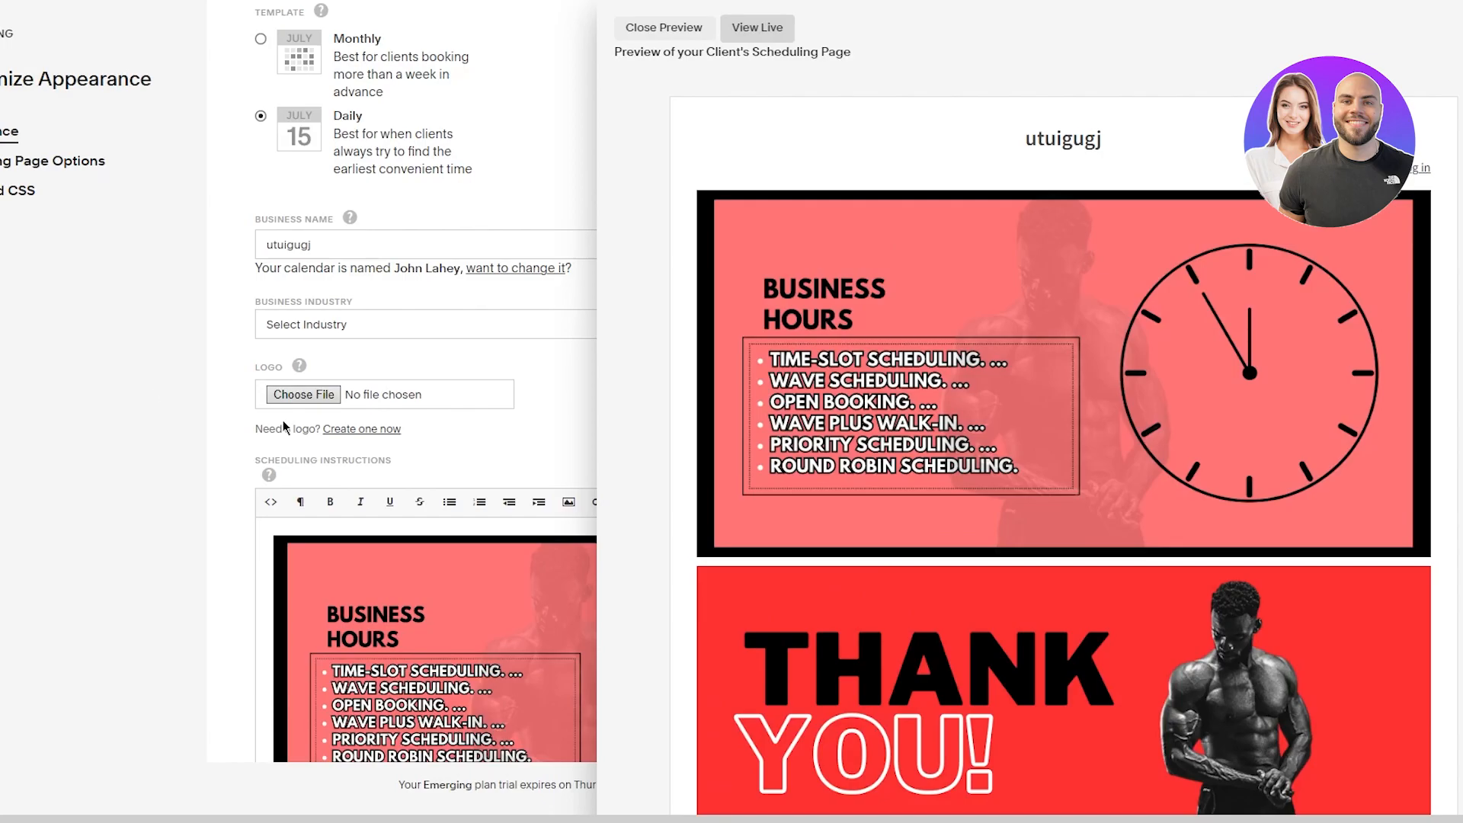
scroll(115, 428, "down", 13)
scroll(114, 428, "up", 8)
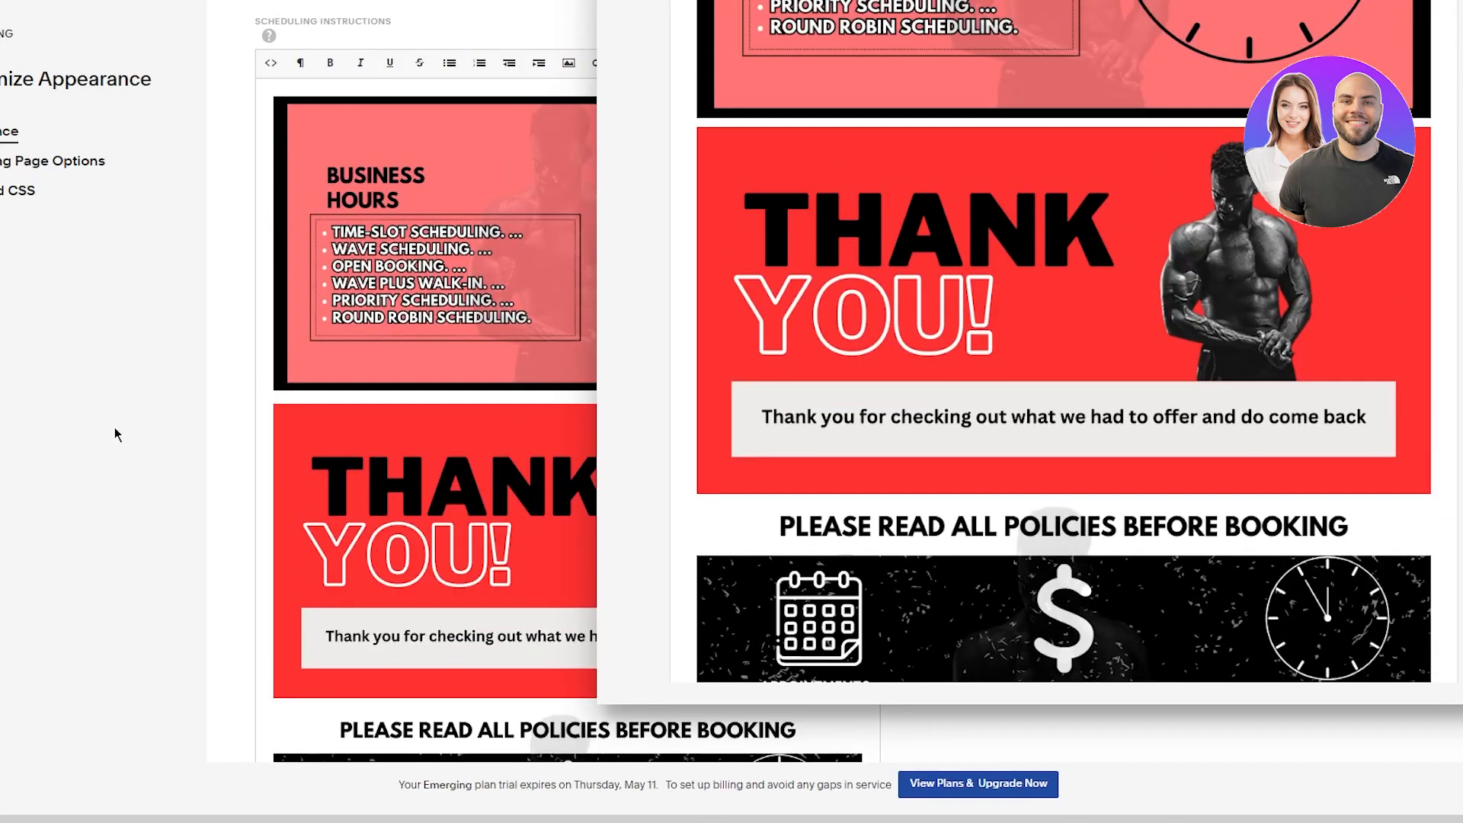
scroll(115, 429, "up", 7)
left_click(64, 163)
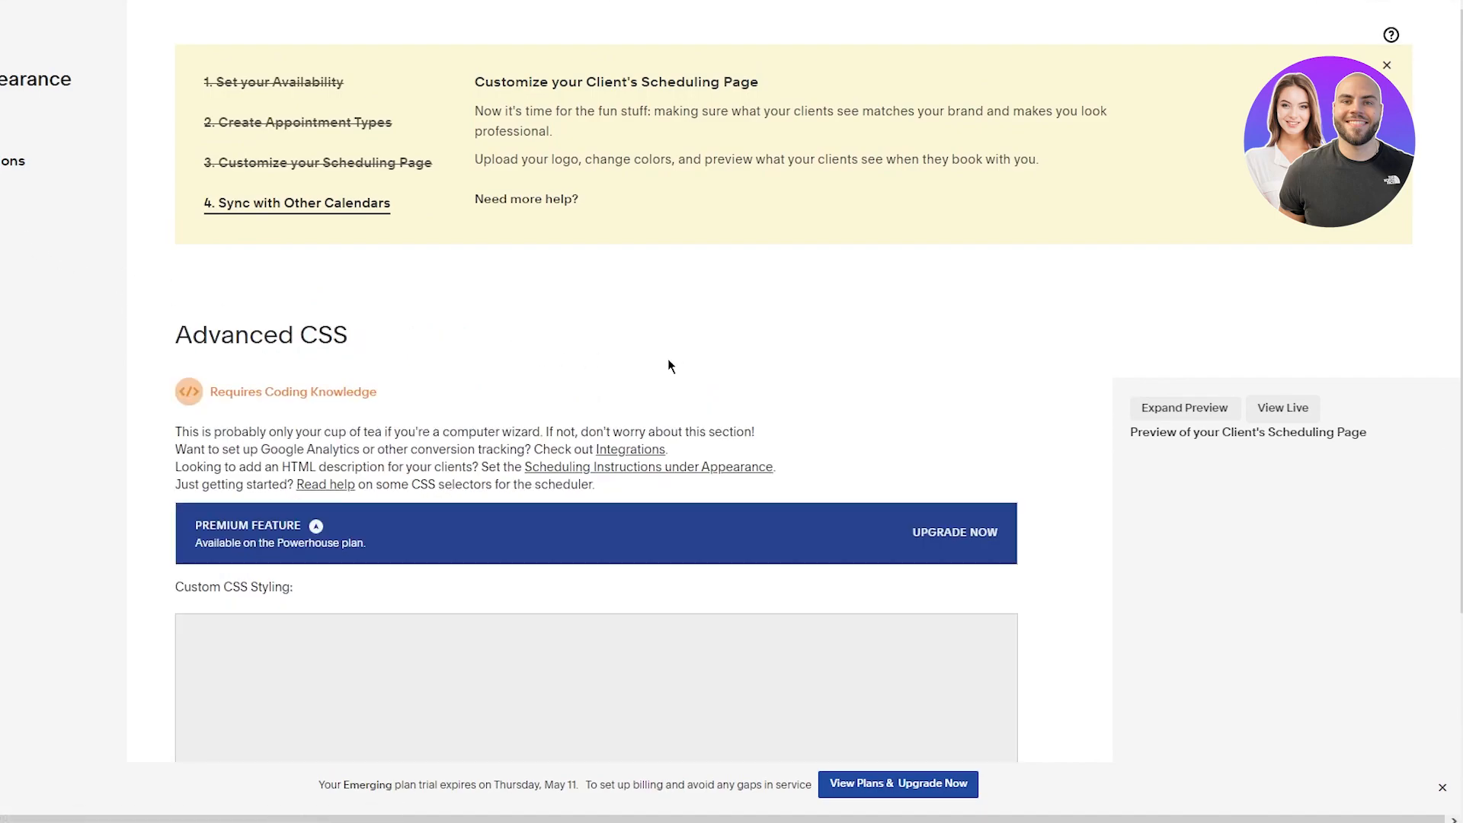
- Examine the Advanced CSS section, including its coding knowledge notice and Custom CSS Styling area
scroll(668, 360, "down", 3)
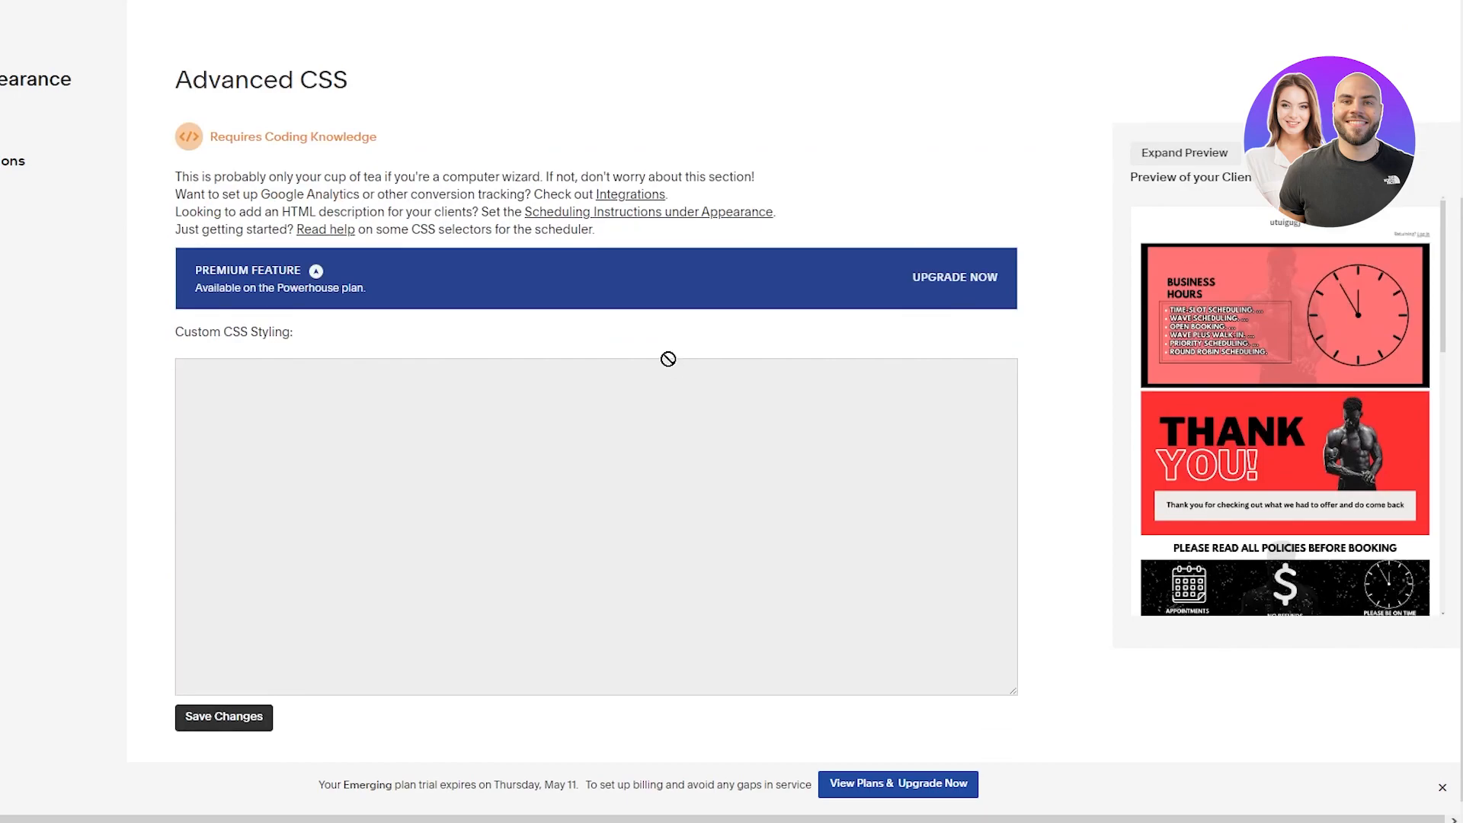
scroll(668, 359, "up", 3)
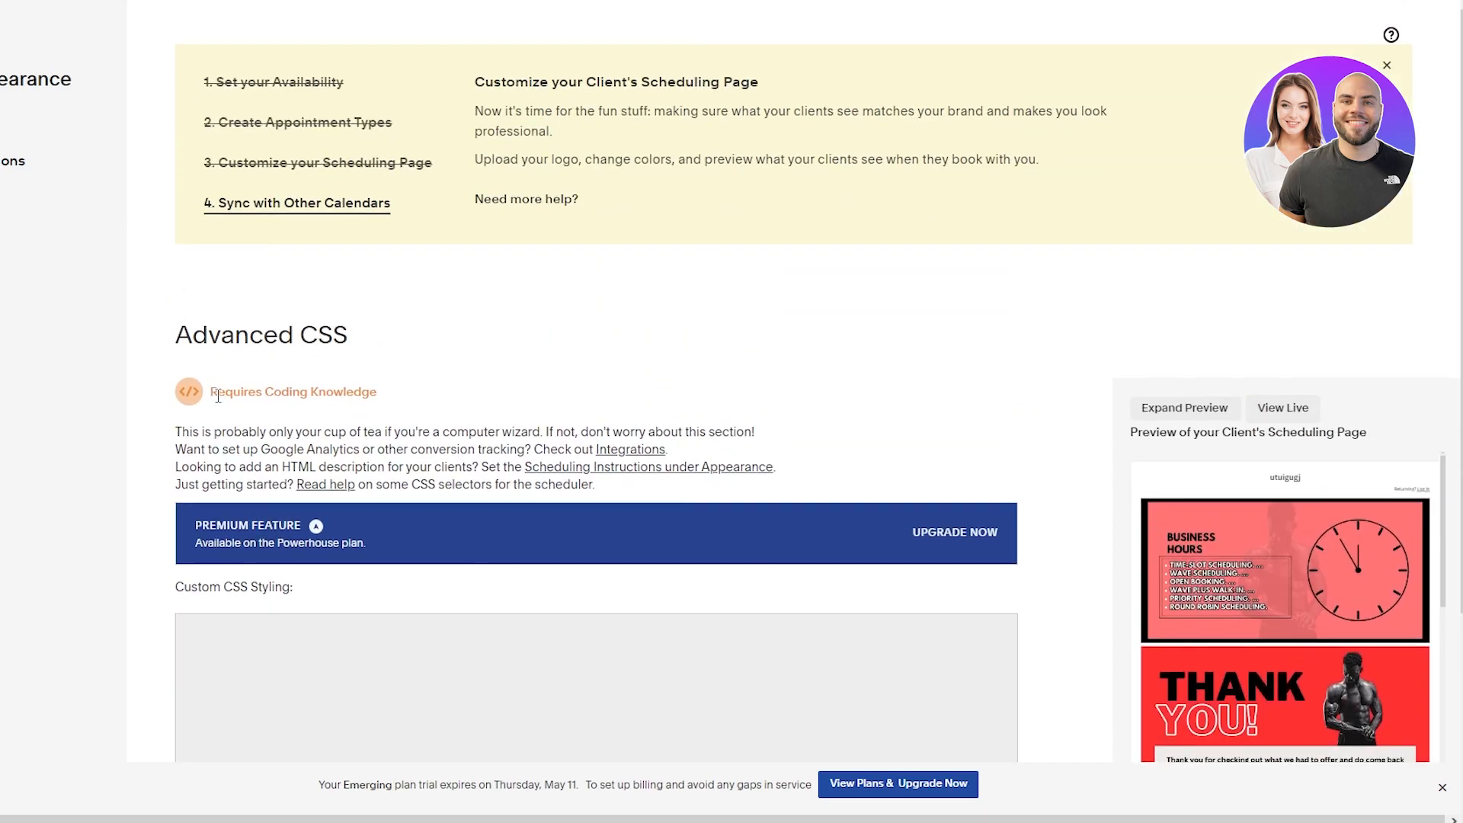
left_click_drag(210, 391, 501, 398)
left_click(624, 373)
scroll(38, 143, "up", 5)
scroll(514, 399, "down", 3)
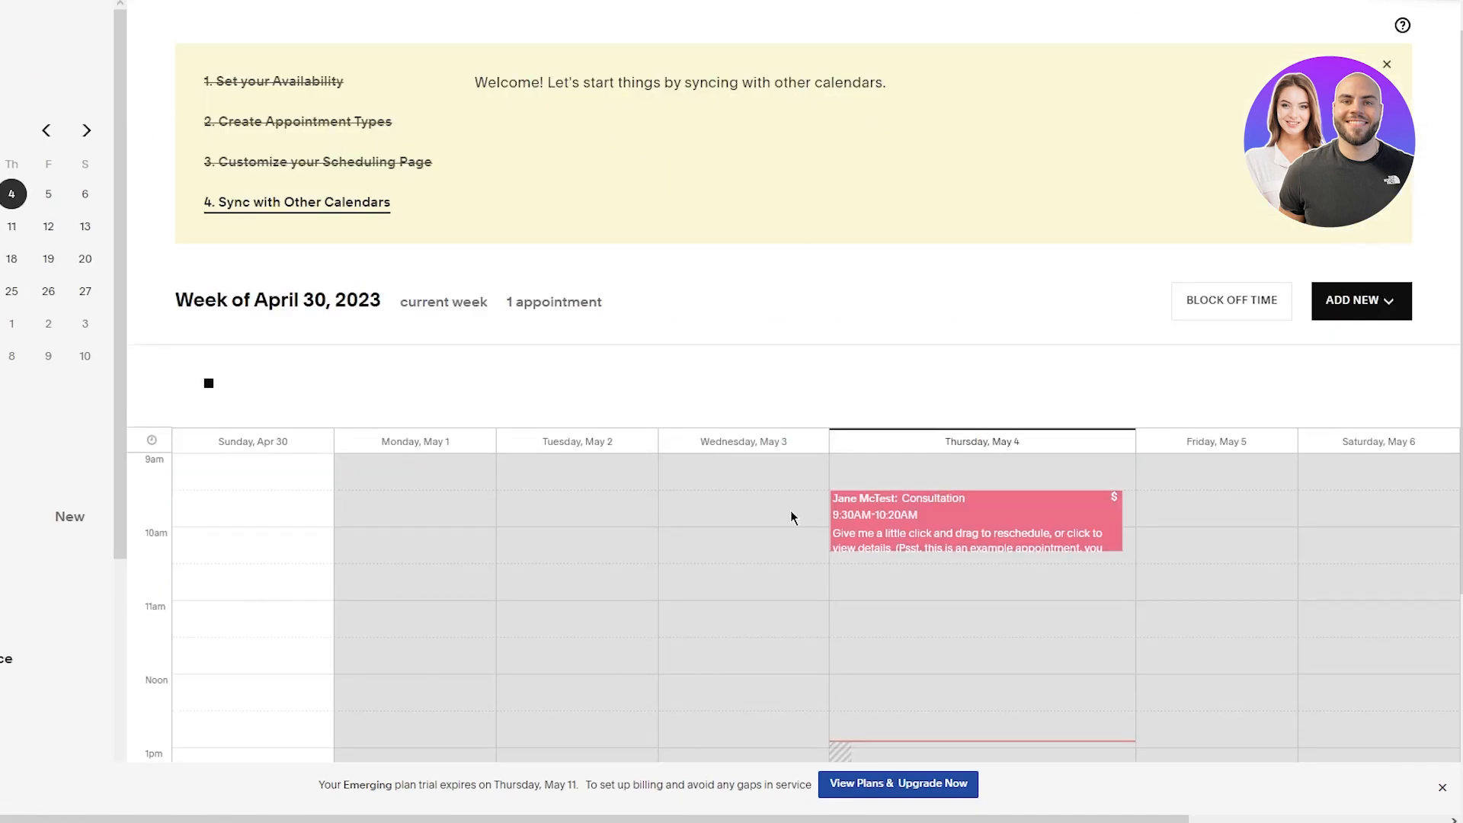
- Check the weekly appointment calendar, and switch to the John's gym design in Canva to look over its pages
scroll(791, 513, "down", 3)
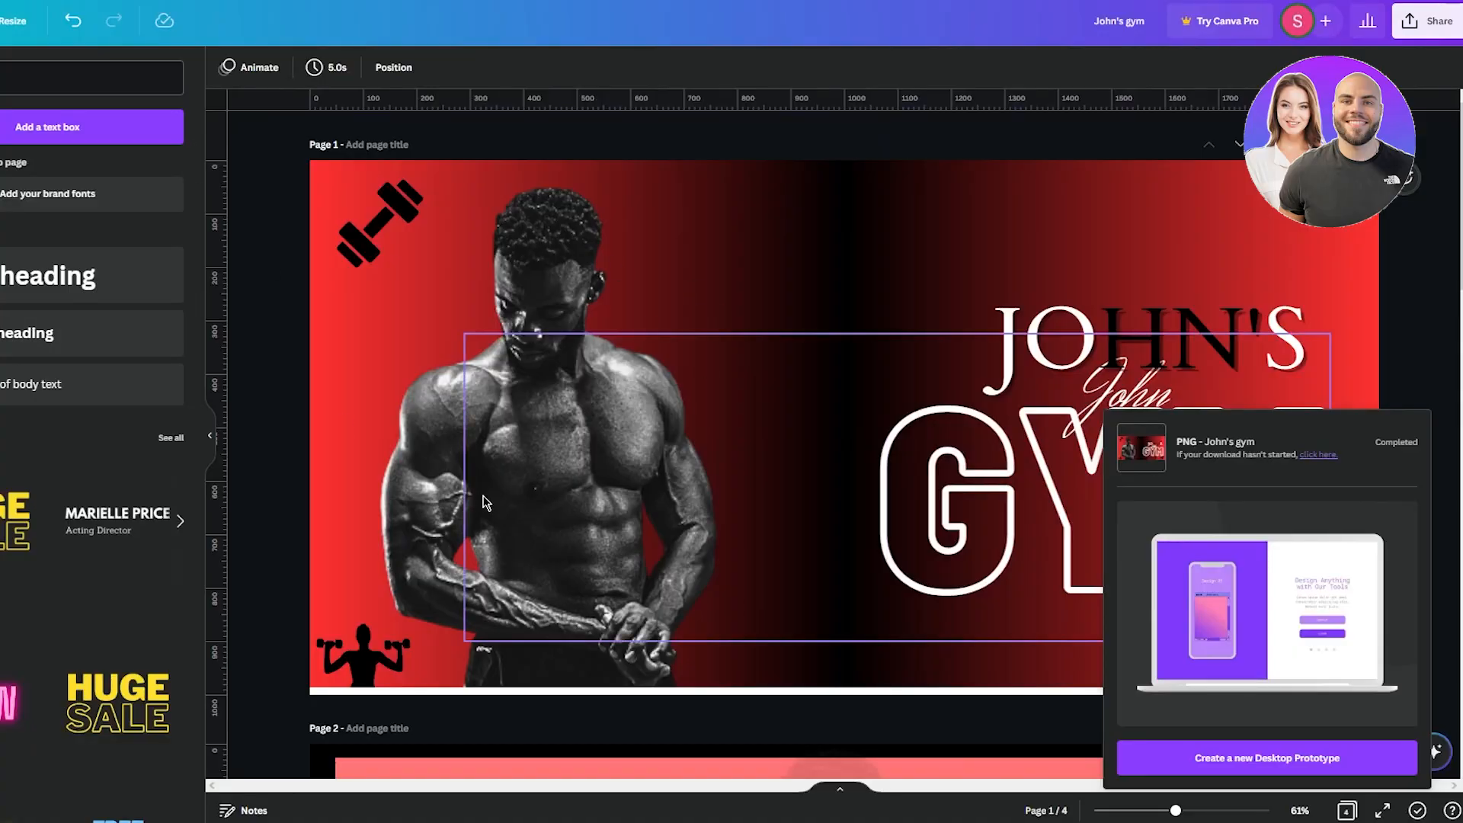
scroll(483, 496, "down", 5)
scroll(483, 495, "up", 5)
left_click(483, 509)
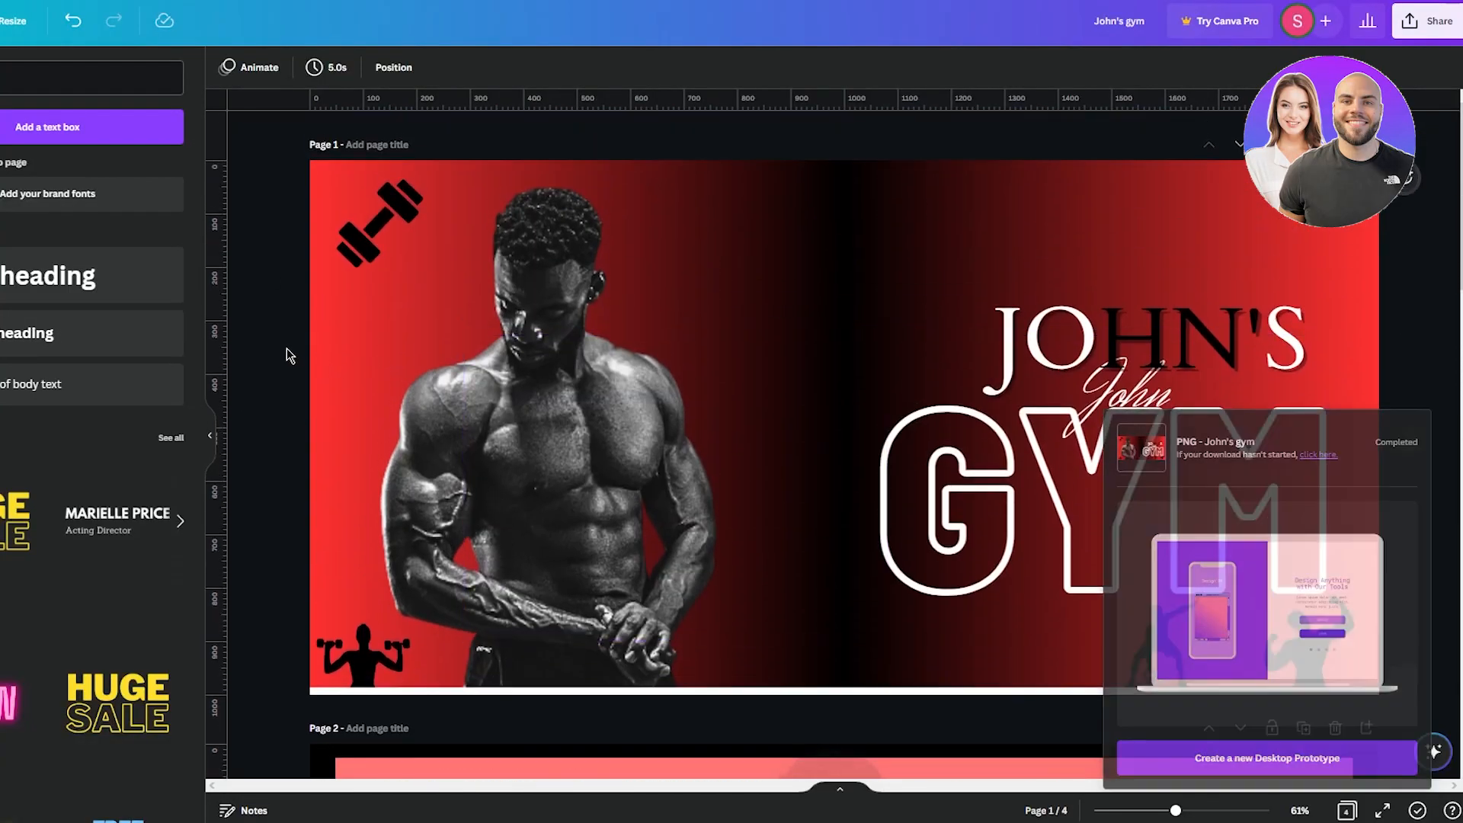
- Try to bring the white strip along the lower edge of page 1 to the front, over the bodybuilder photo
left_click_drag(532, 286, 530, 298)
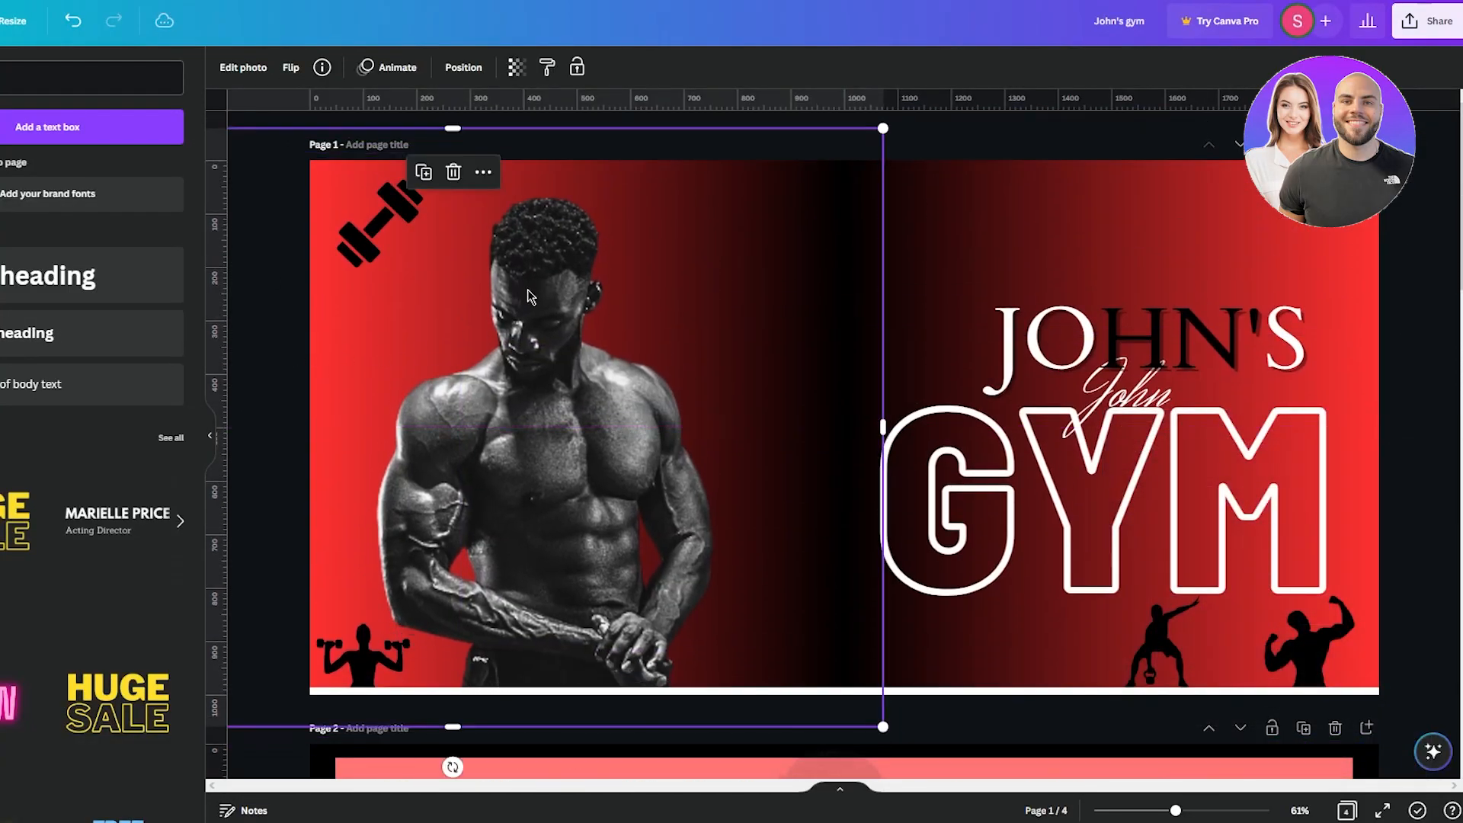
right_click(530, 297)
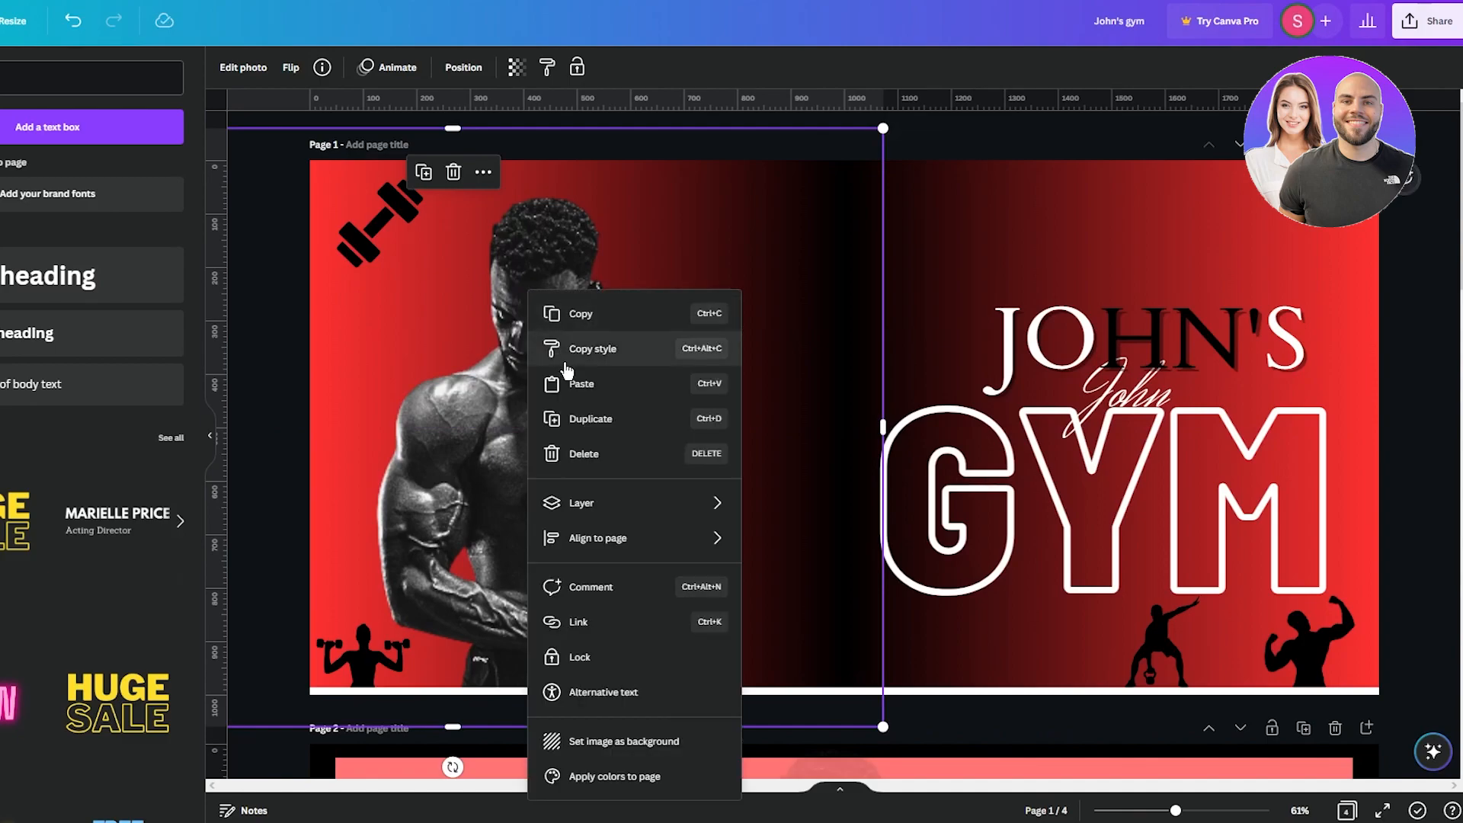
left_click(241, 592)
left_click(433, 692)
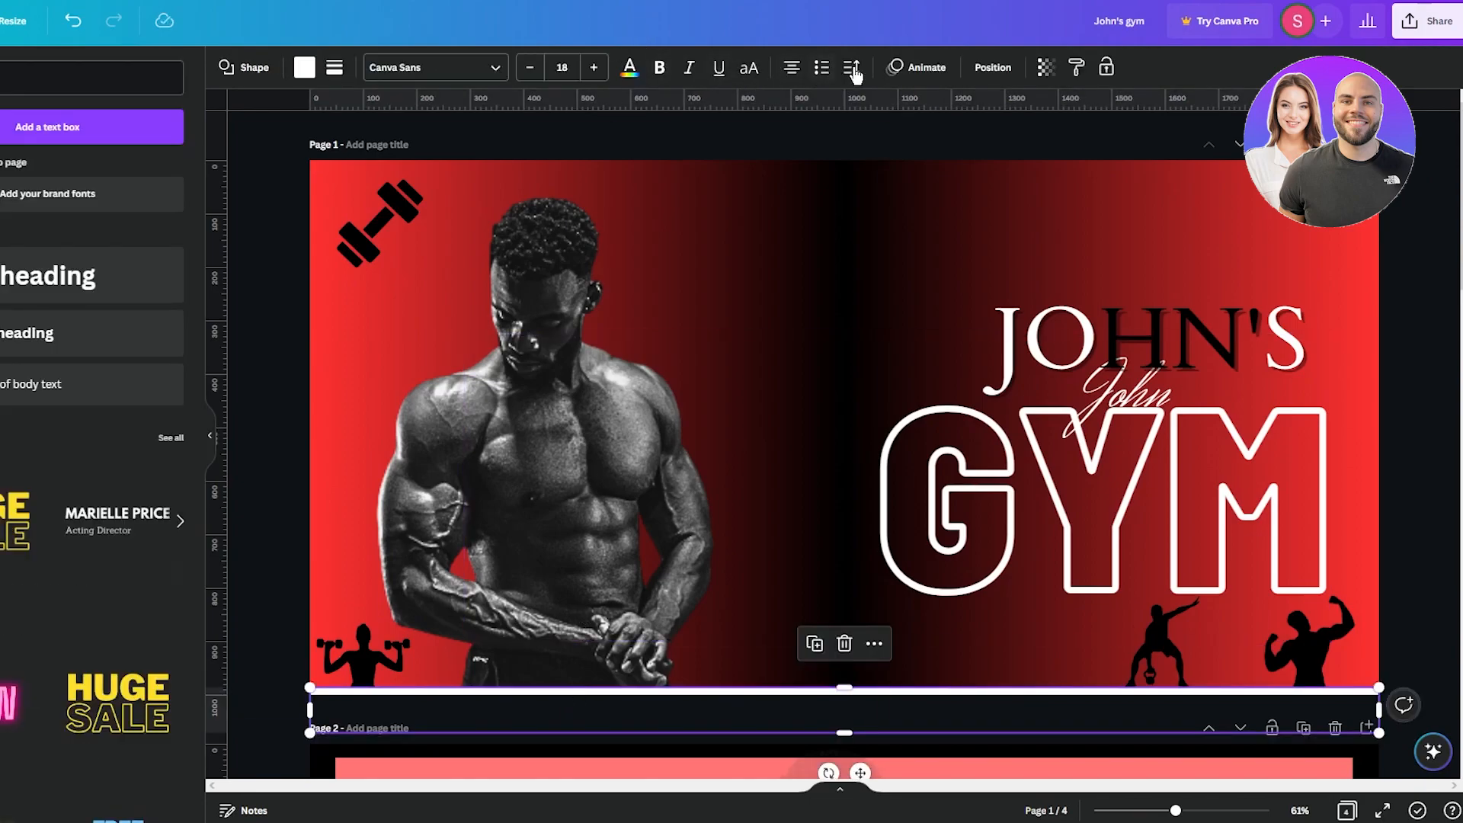
left_click(993, 67)
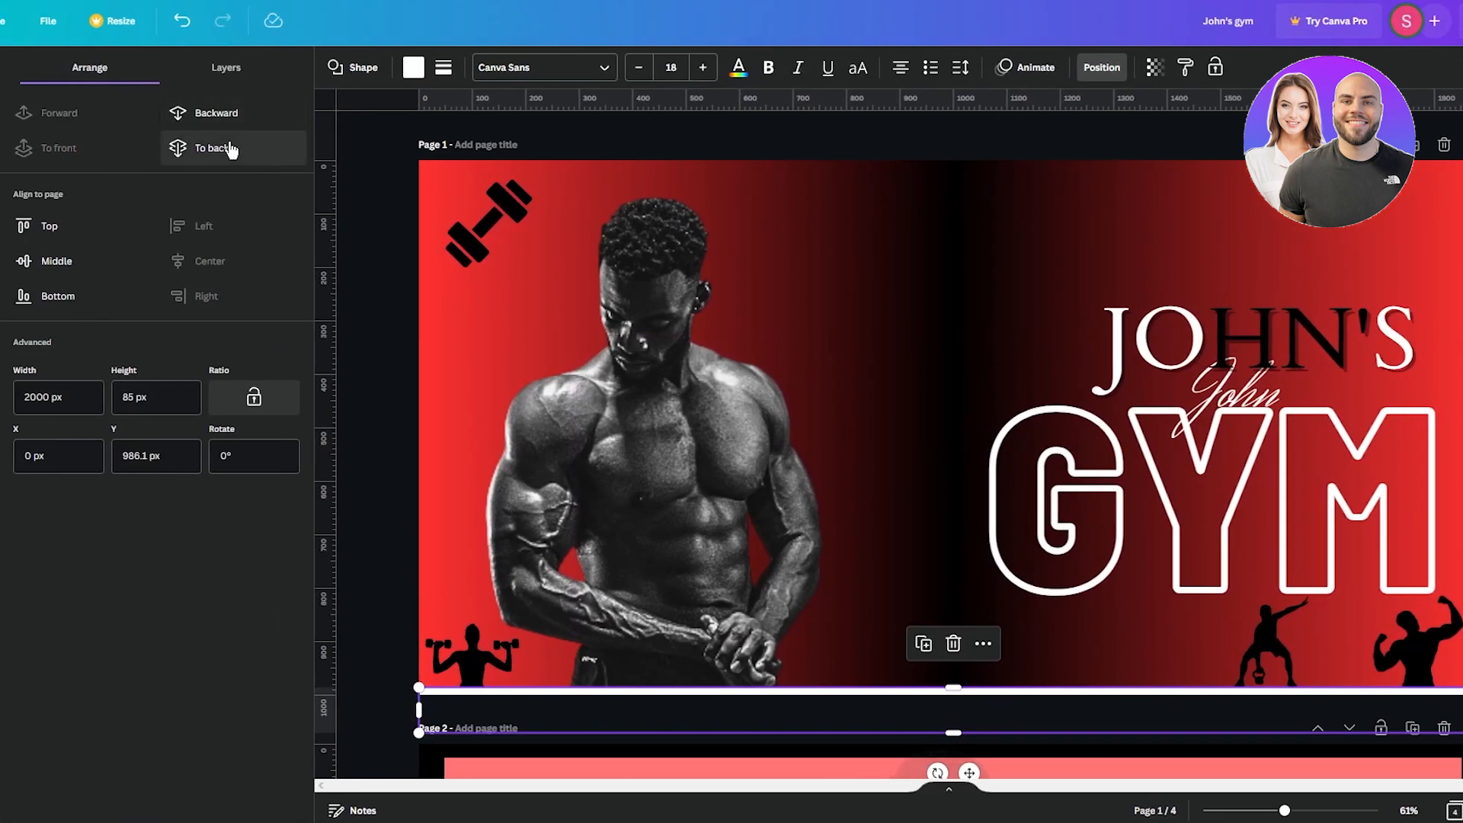
left_click(92, 112)
left_click(61, 149)
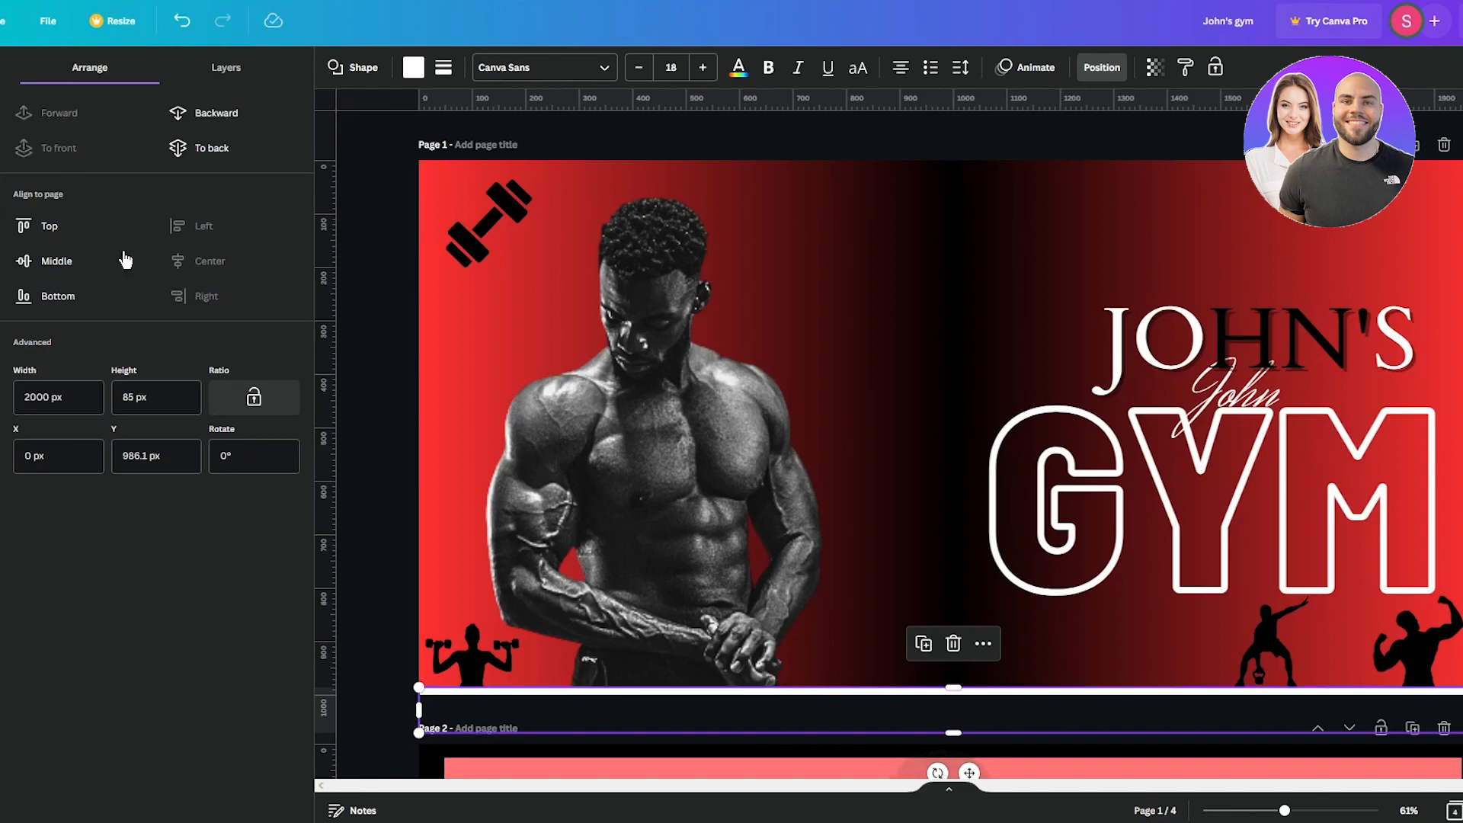
- Bring the bodybuilder photo on page 1 forward over the white strip and shift it slightly up and to the left
left_click(362, 316)
left_click(626, 346)
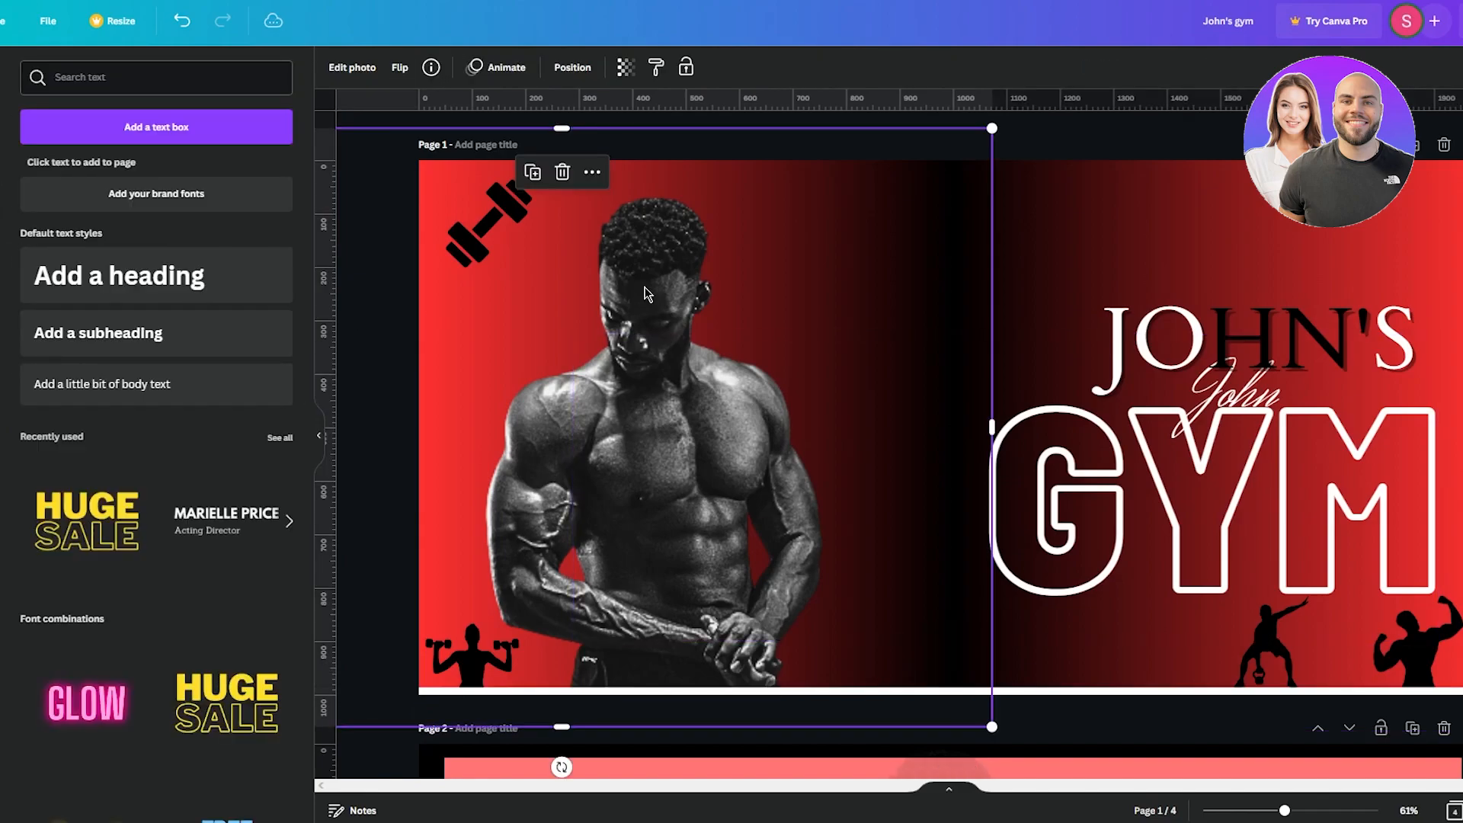
left_click(572, 67)
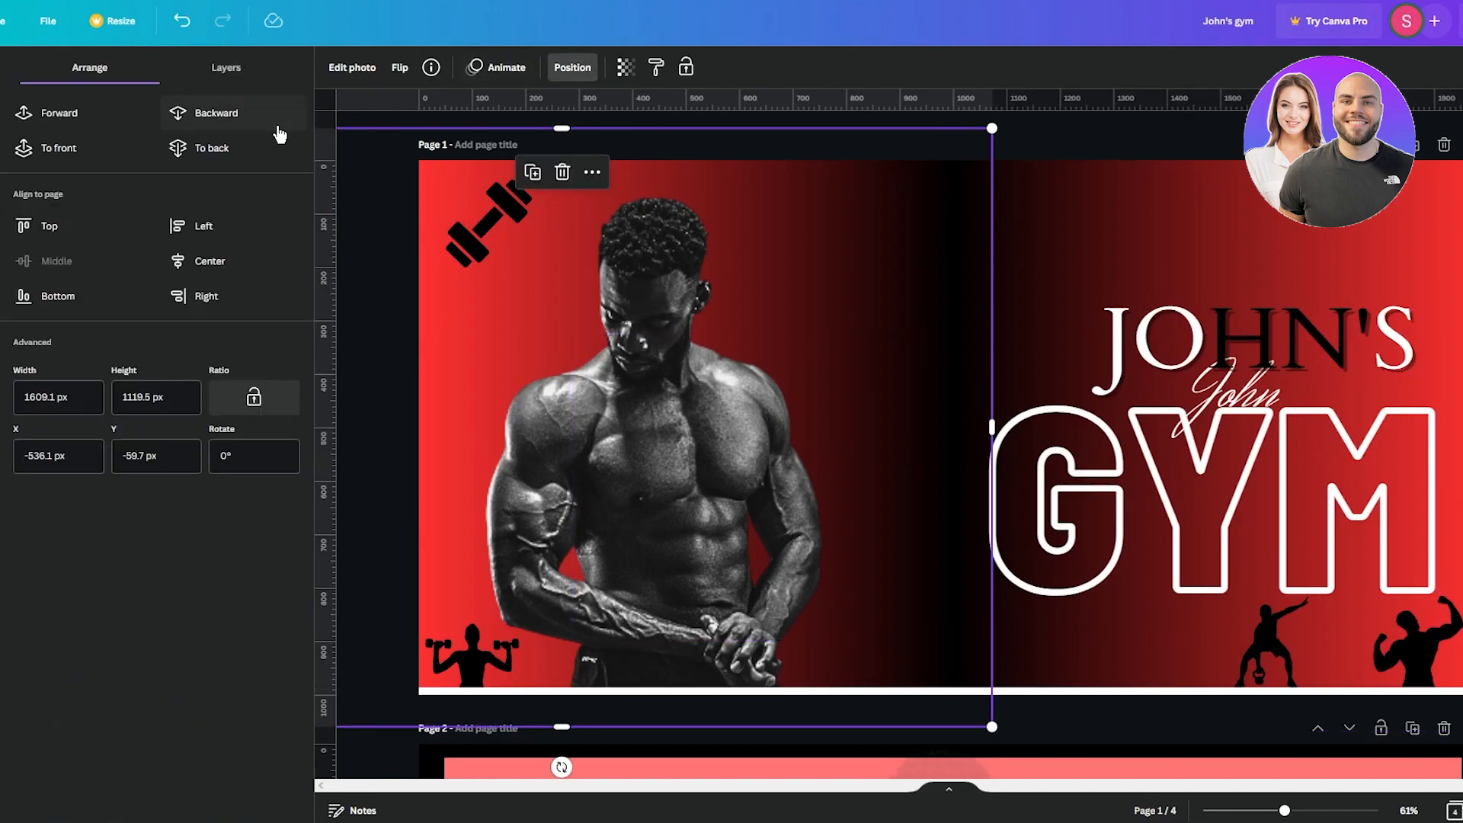
left_click(85, 123)
left_click(358, 307)
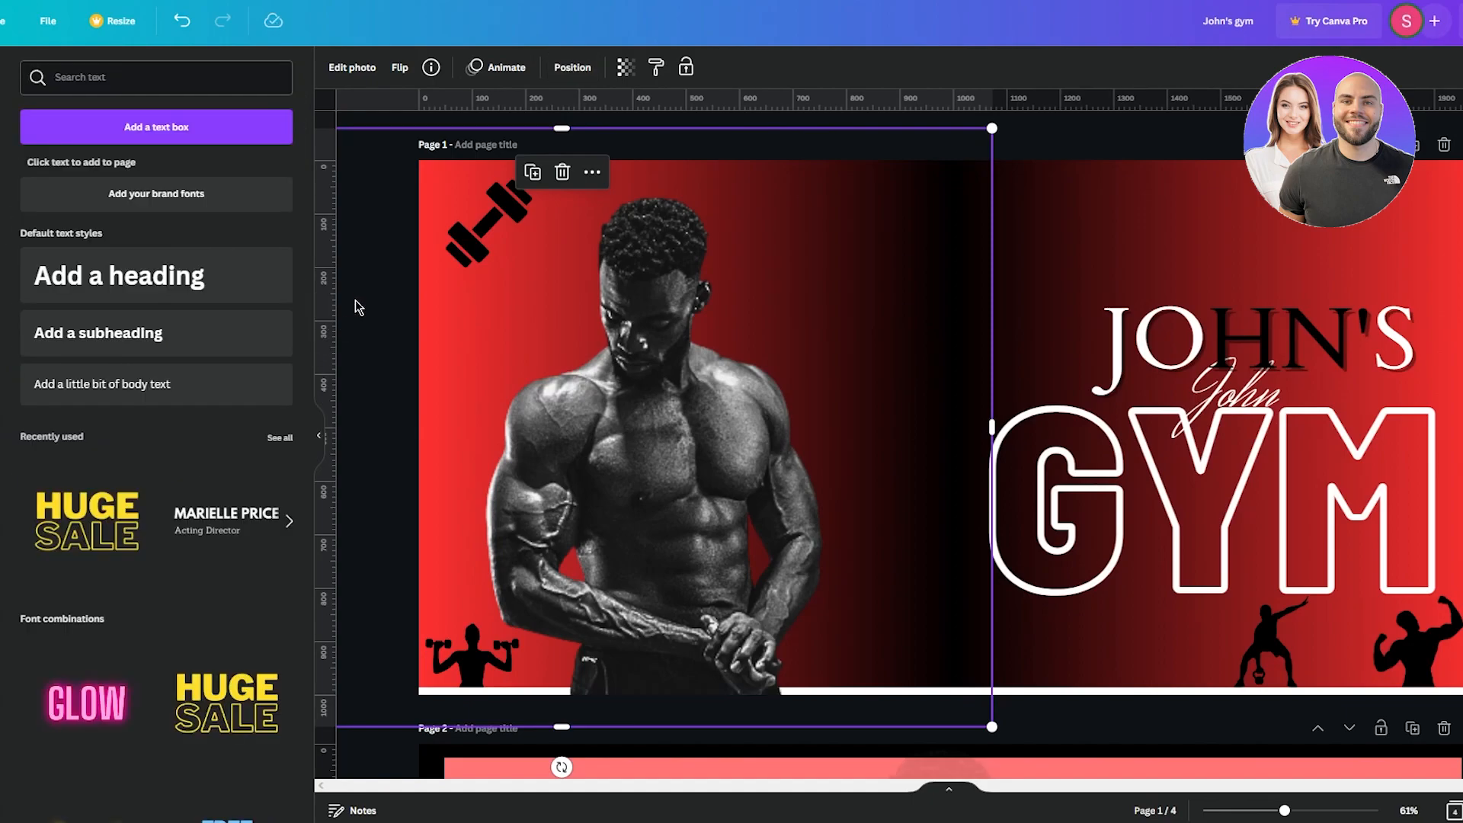
left_click(359, 307)
left_click_drag(560, 360, 633, 296)
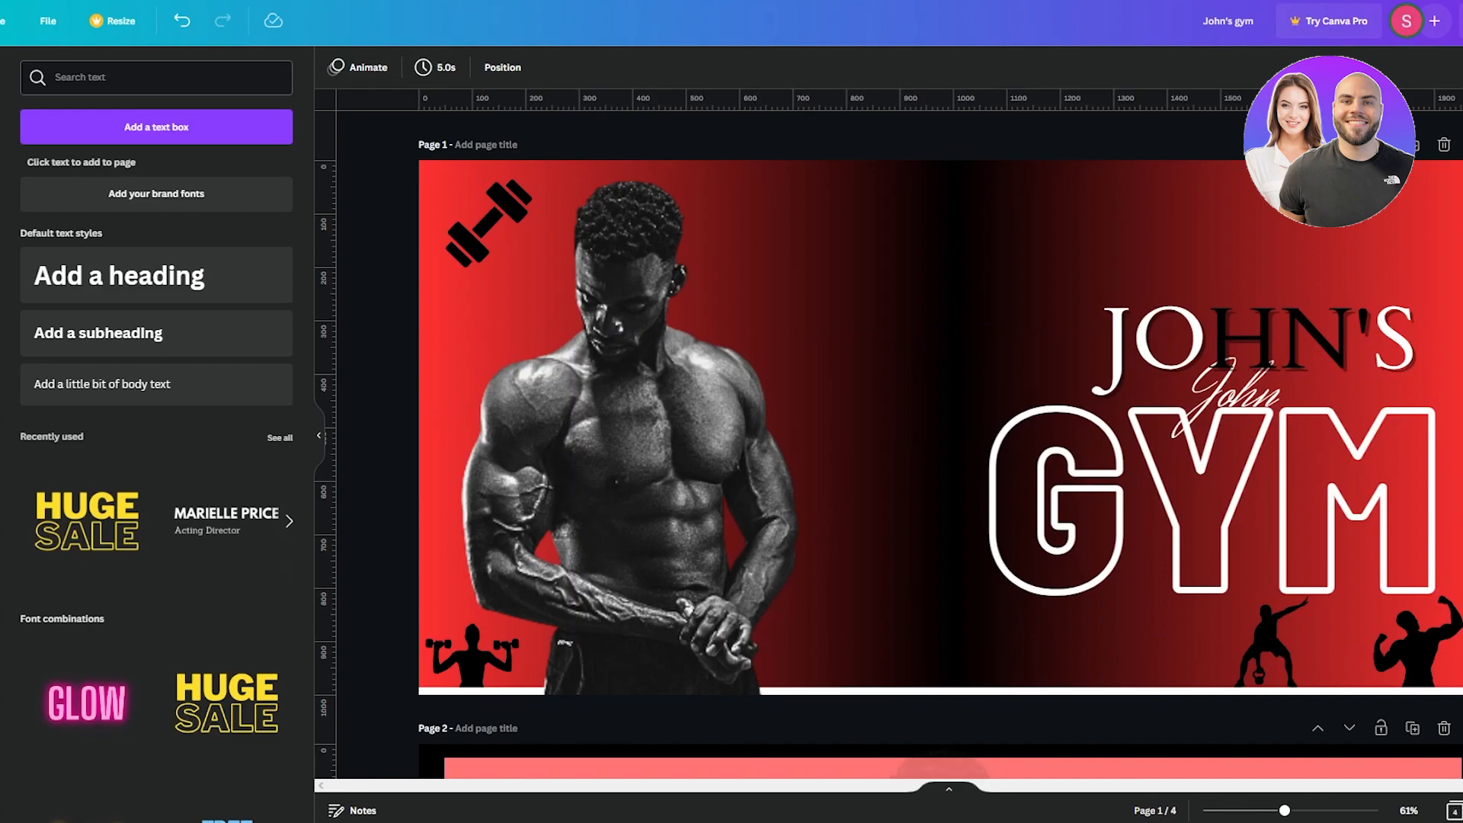
- Open and dismiss the Canva Assistant, and look over the pages of the John's gym design
left_click(1452, 749)
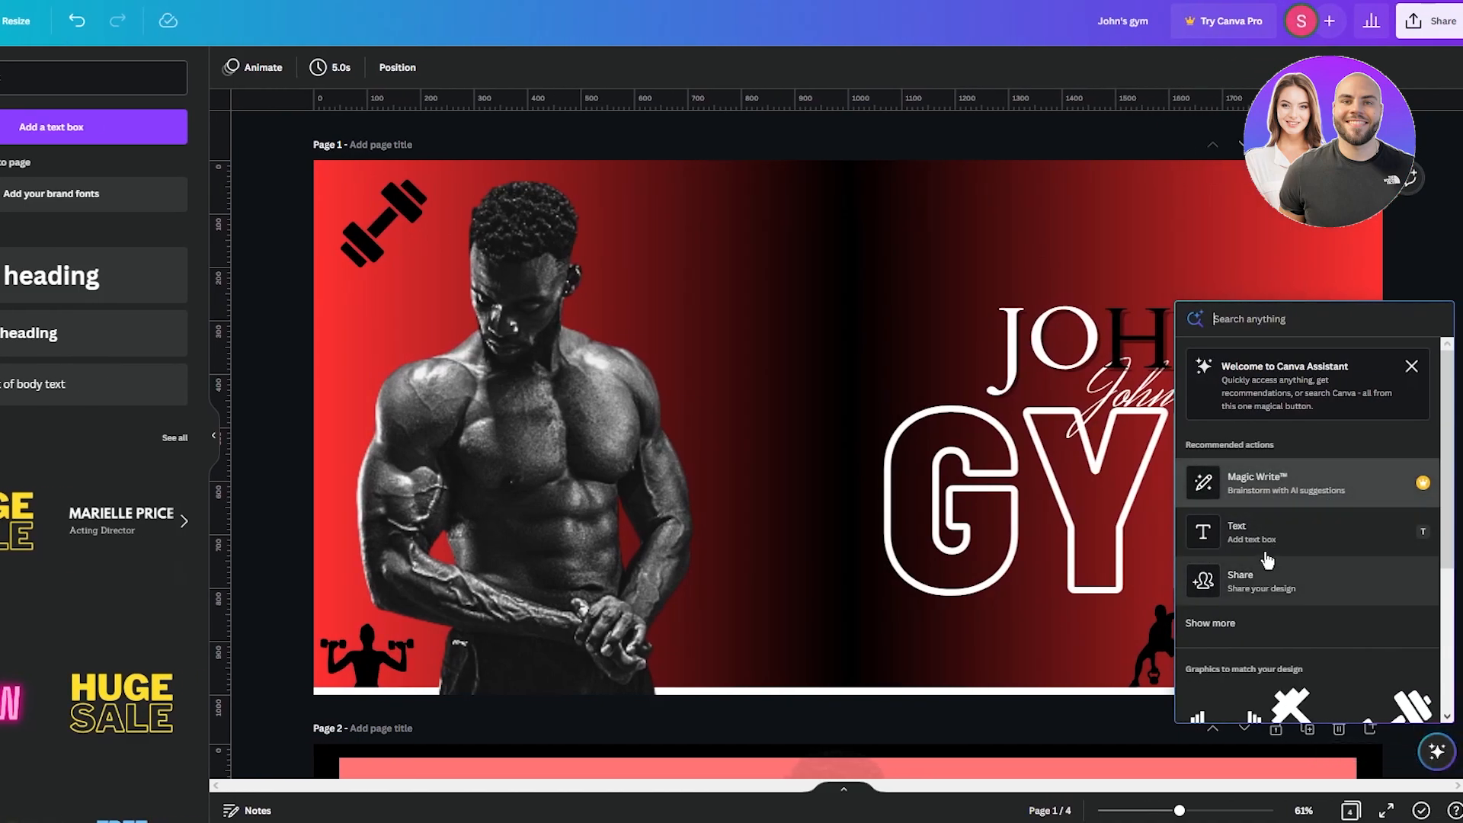
left_click(1419, 247)
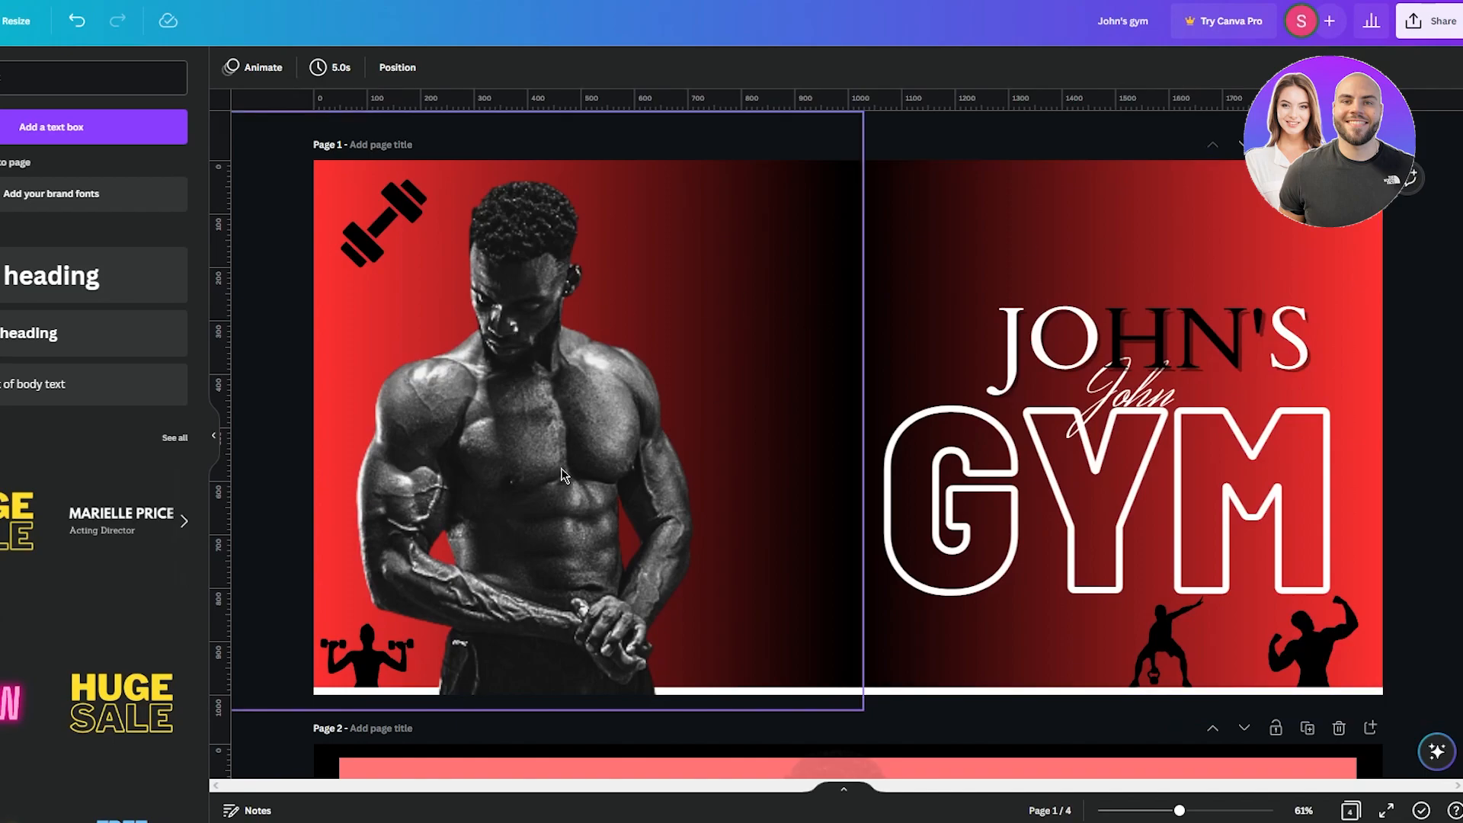
scroll(308, 396, "down", 5)
scroll(308, 396, "up", 5)
scroll(333, 456, "down", 8)
scroll(335, 458, "down", 14)
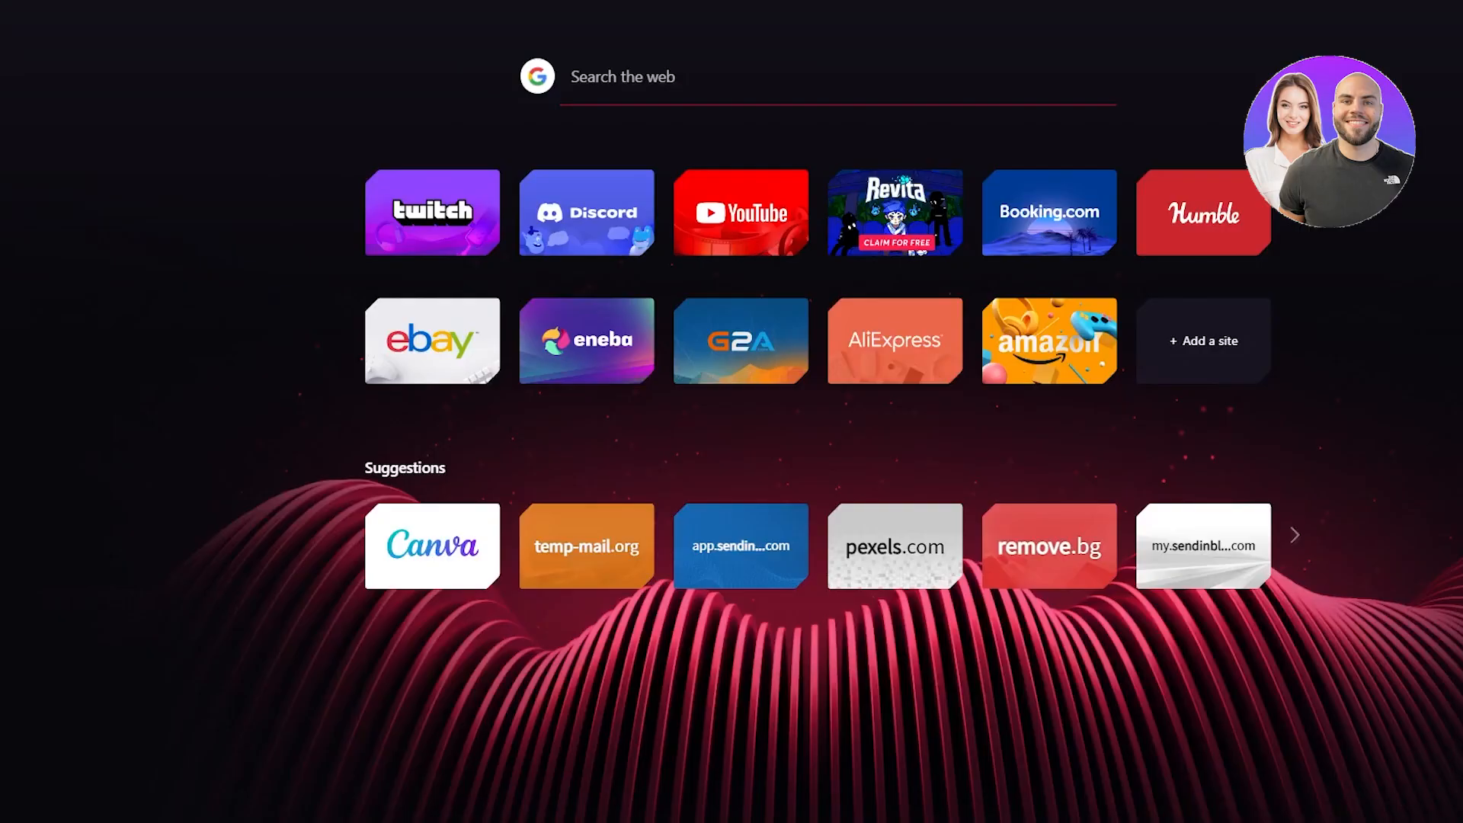
- Search the web for "acuity pricing" and open the Acuity Scheduling Pricing & Sign up page
type("ac")
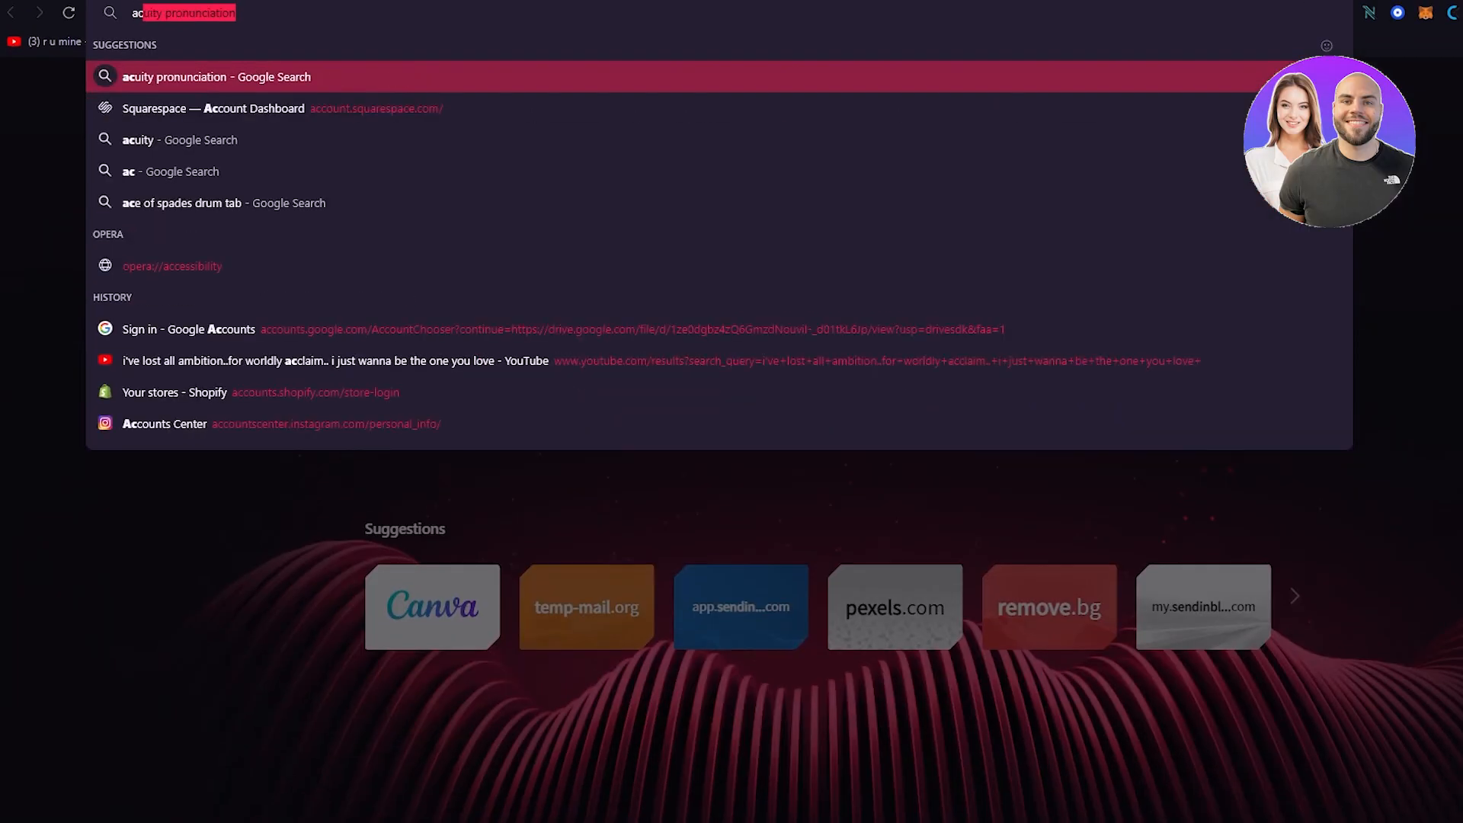
type("uity pricing")
key("Return")
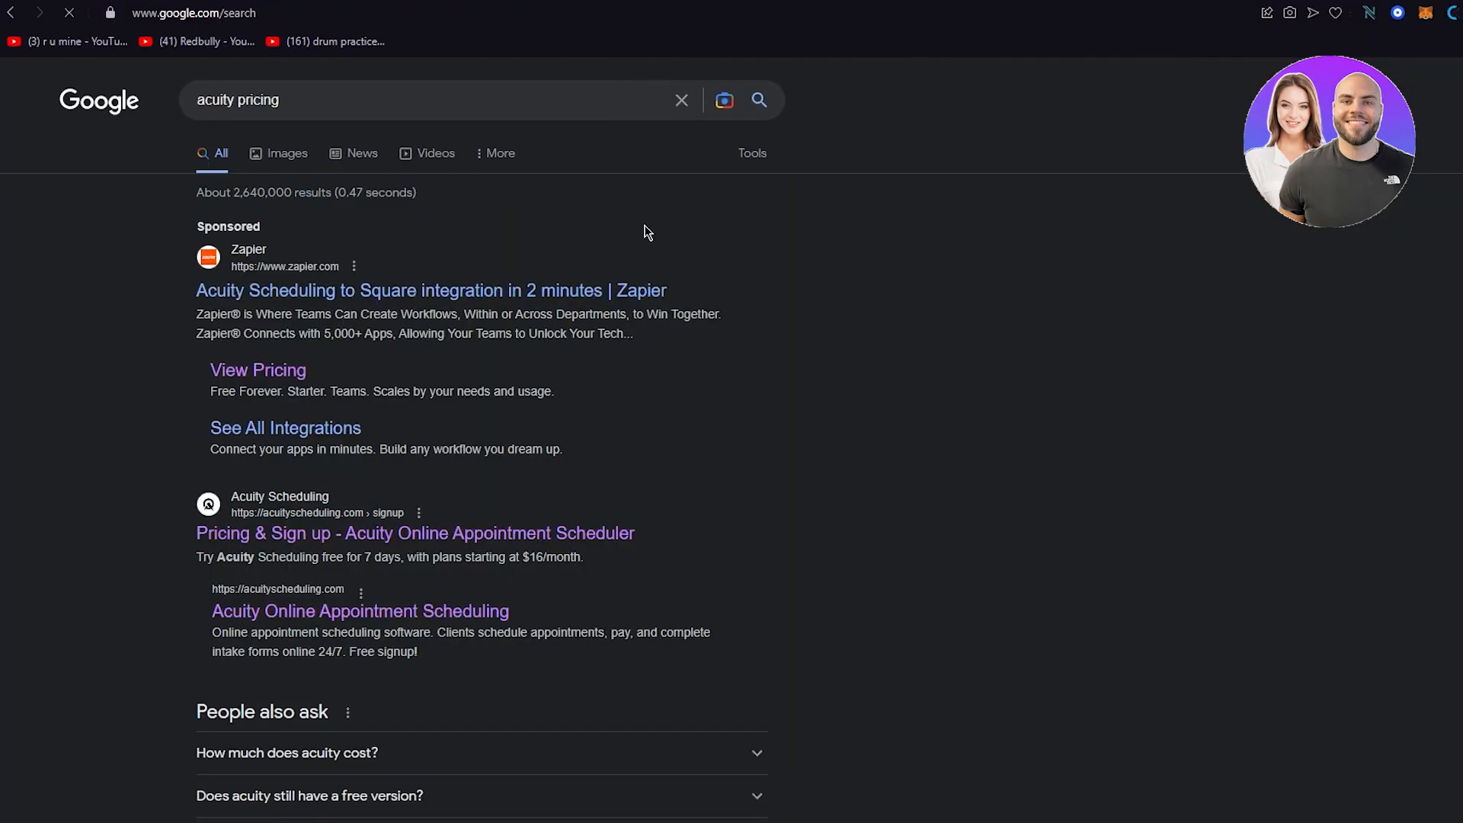
scroll(643, 175, "down", 4)
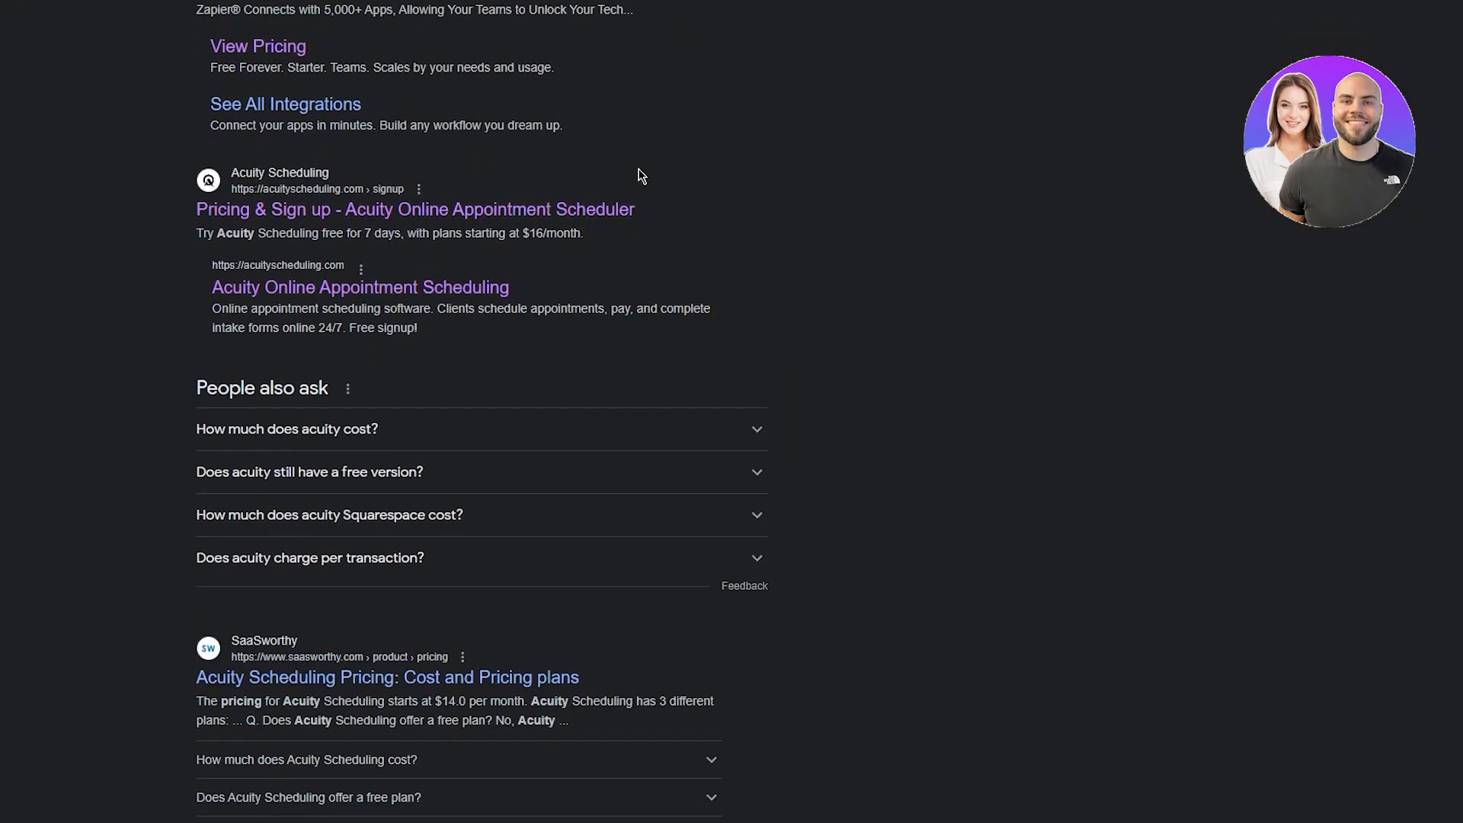
left_click(351, 217)
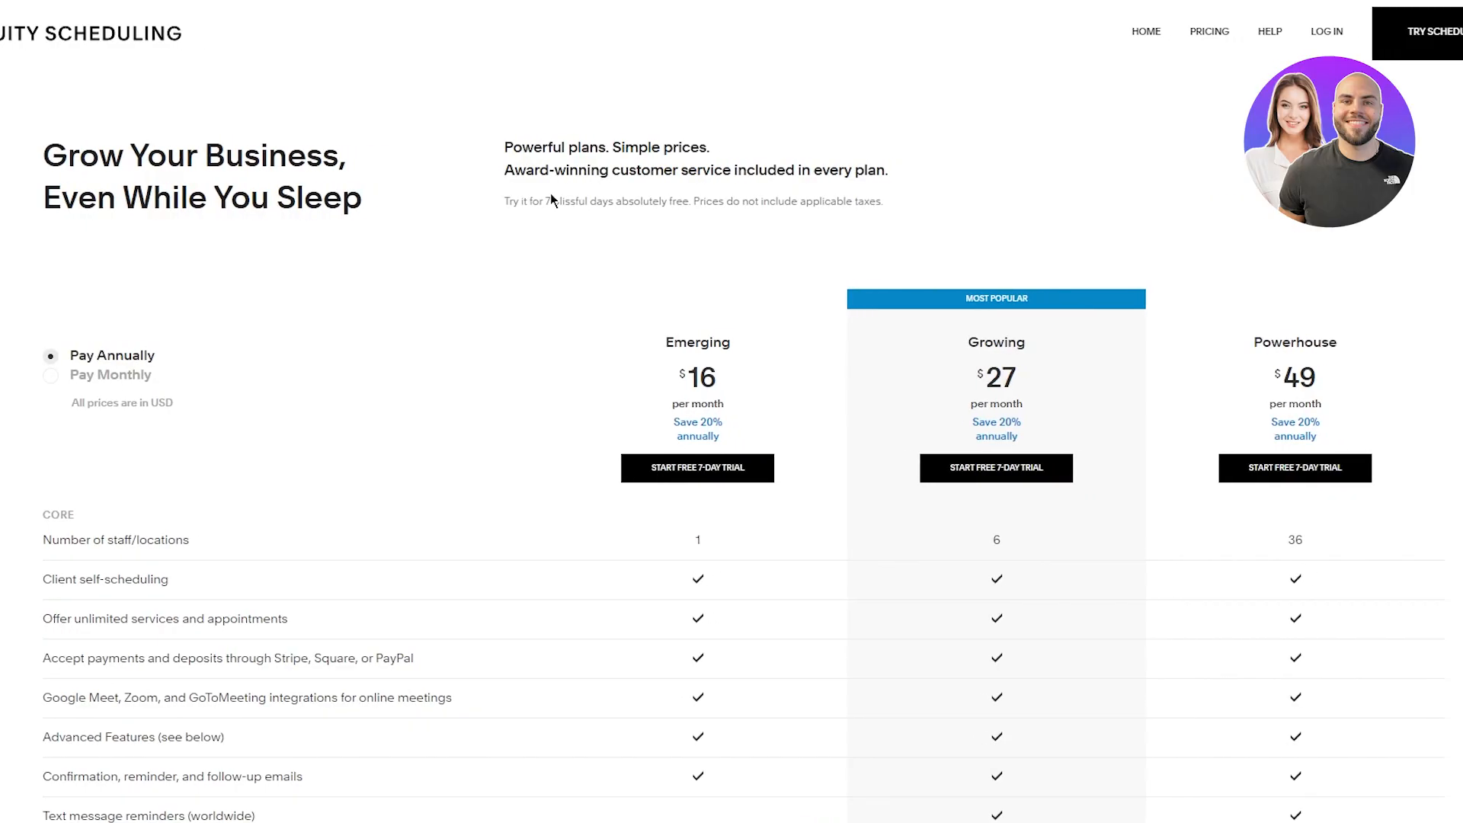
- Show the plan prices for Pay Monthly and compare the features of the Emerging, Growing and Powerhouse plans
left_click(44, 375)
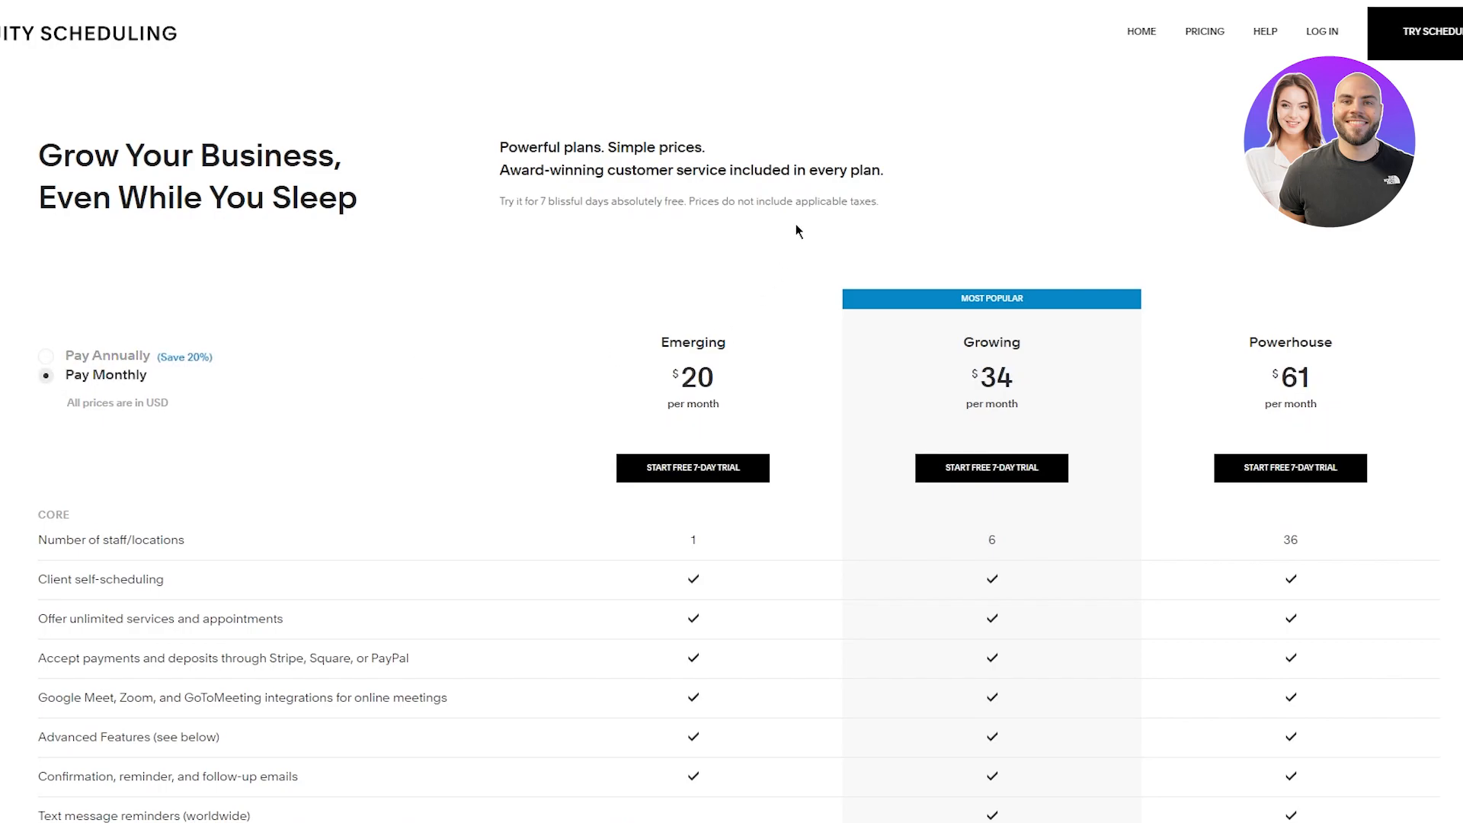
scroll(798, 229, "down", 1)
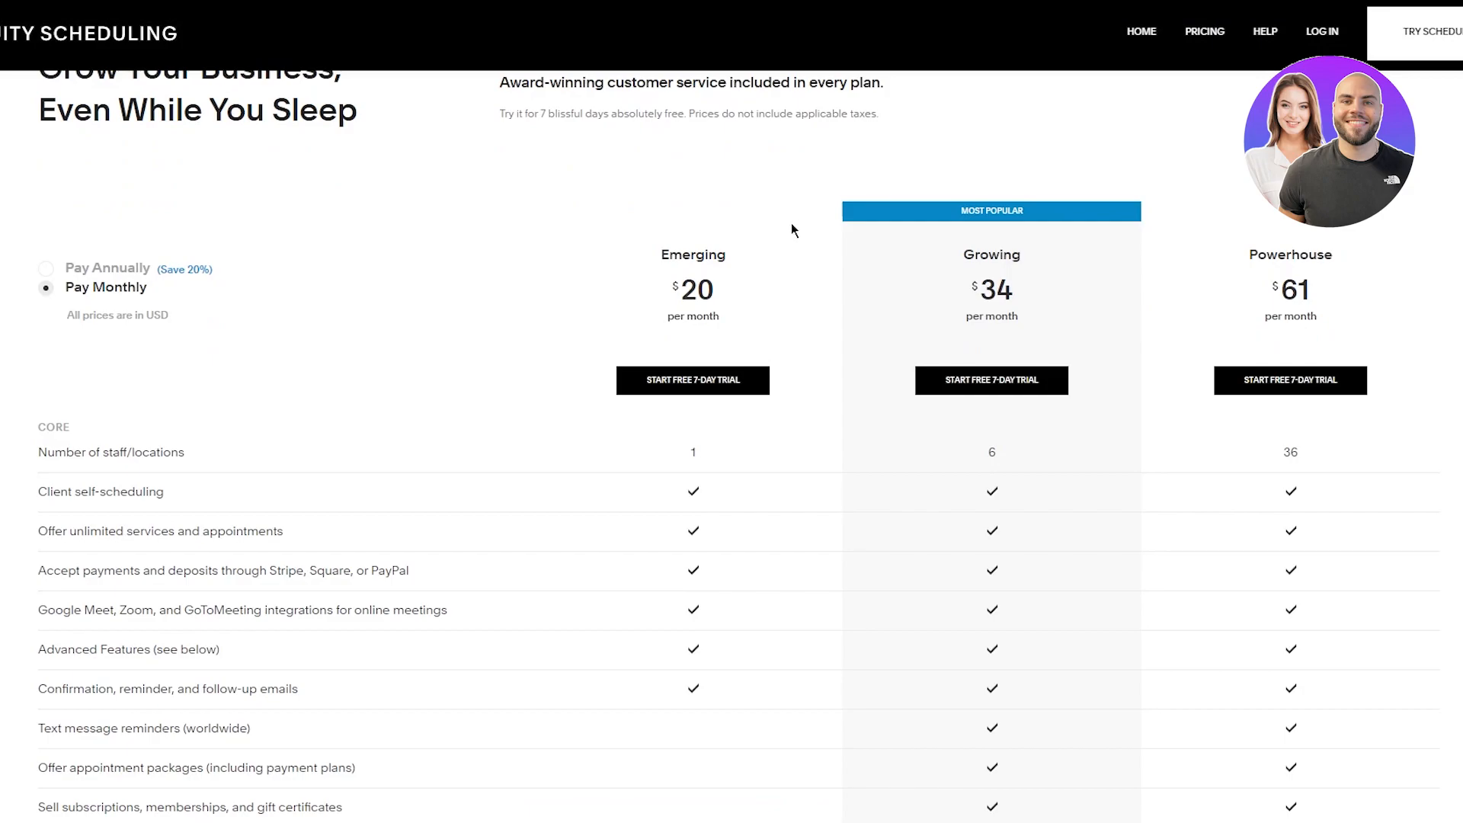
scroll(793, 228, "down", 3)
left_click_drag(111, 105, 351, 312)
- Return to the Squarespace scheduling calendar, look over the current week, and check the site's main menu before closing it
left_click(350, 172)
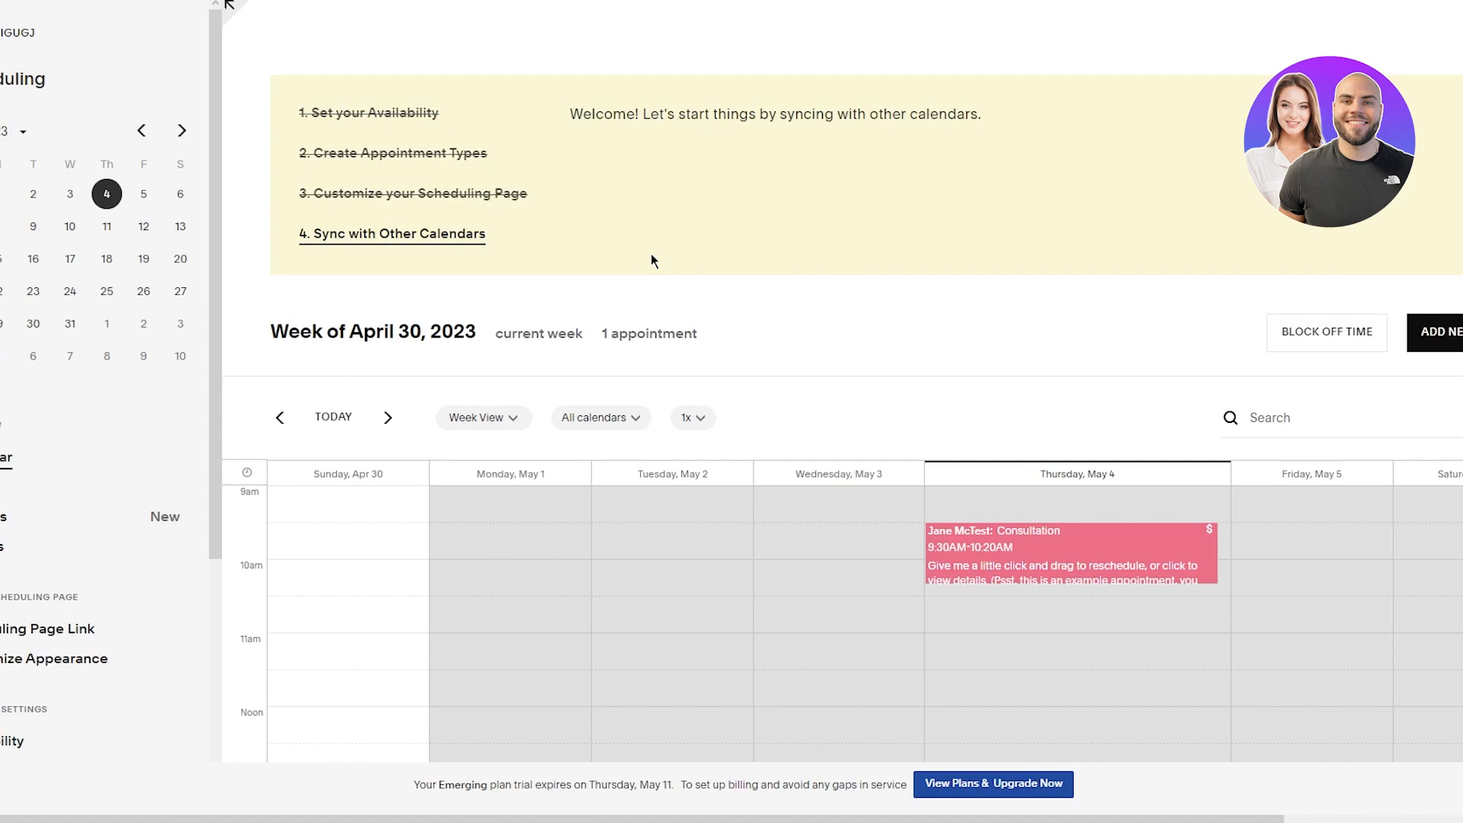
scroll(641, 257, "down", 3)
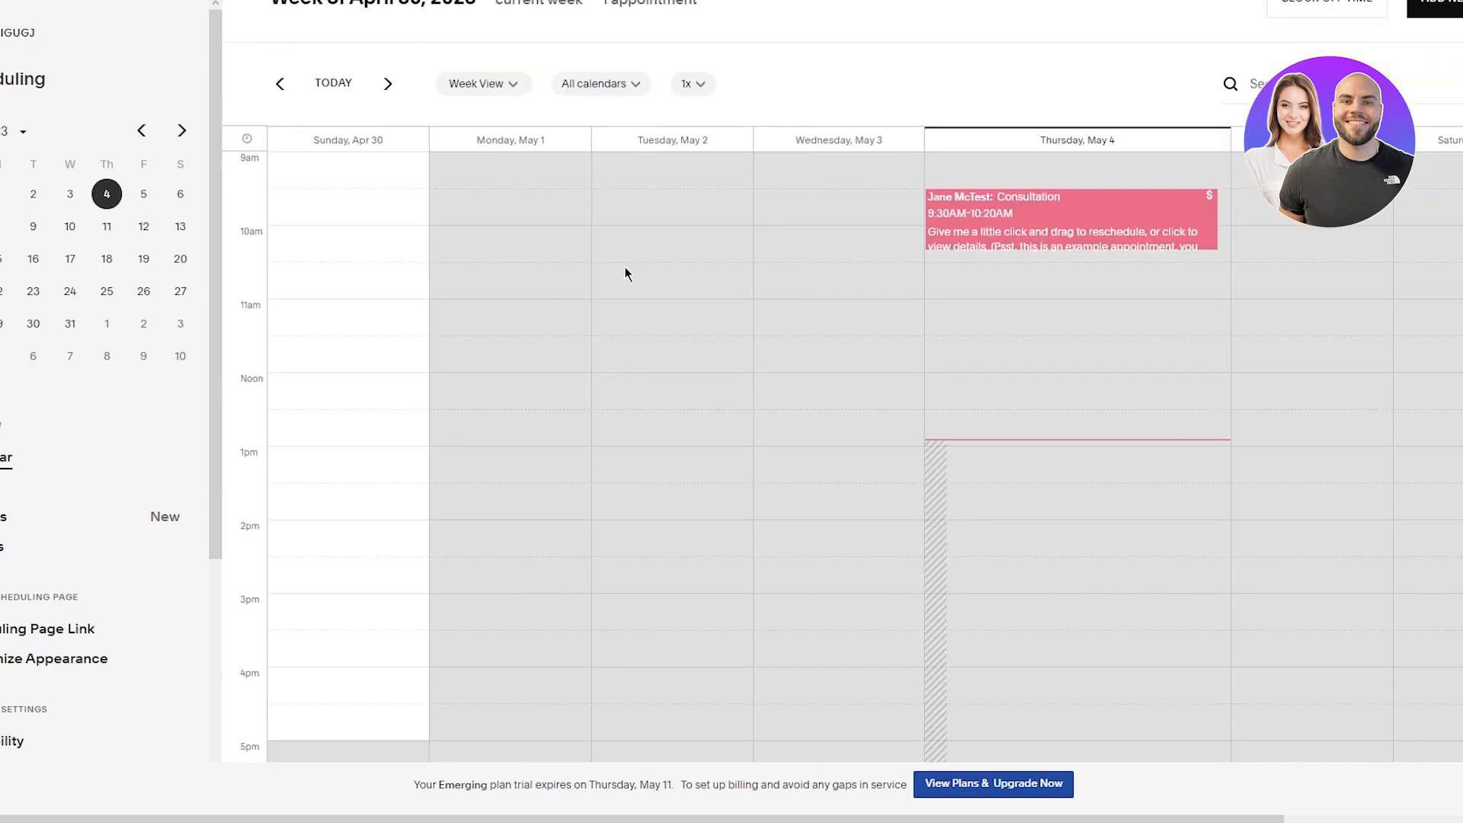
scroll(458, 213, "up", 4)
left_click(30, 35)
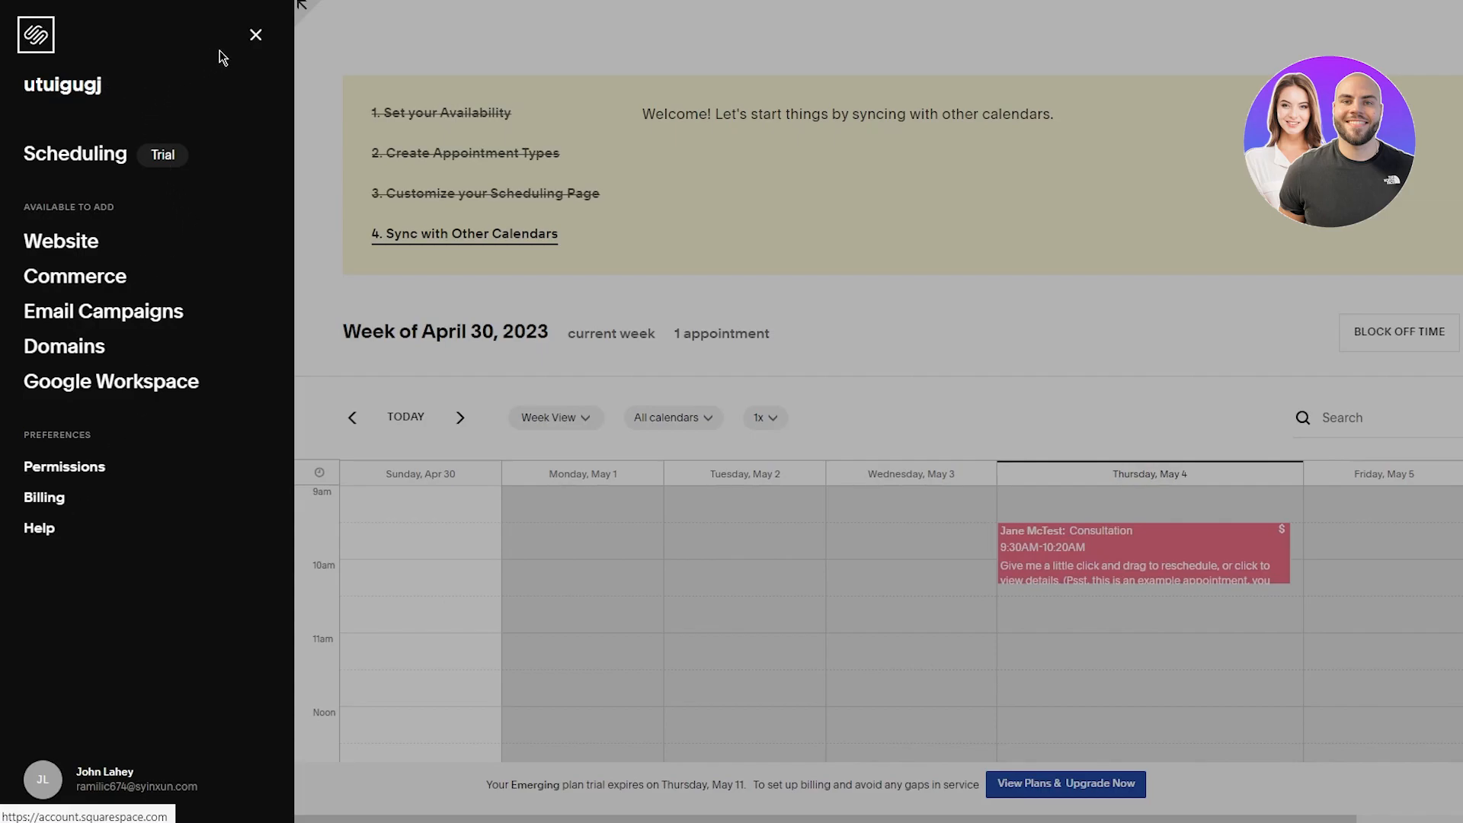
left_click(259, 37)
- Open the Payment Settings and review the currency, payment at booking options and the Stripe, Square and PayPal processors
scroll(46, 391, "down", 5)
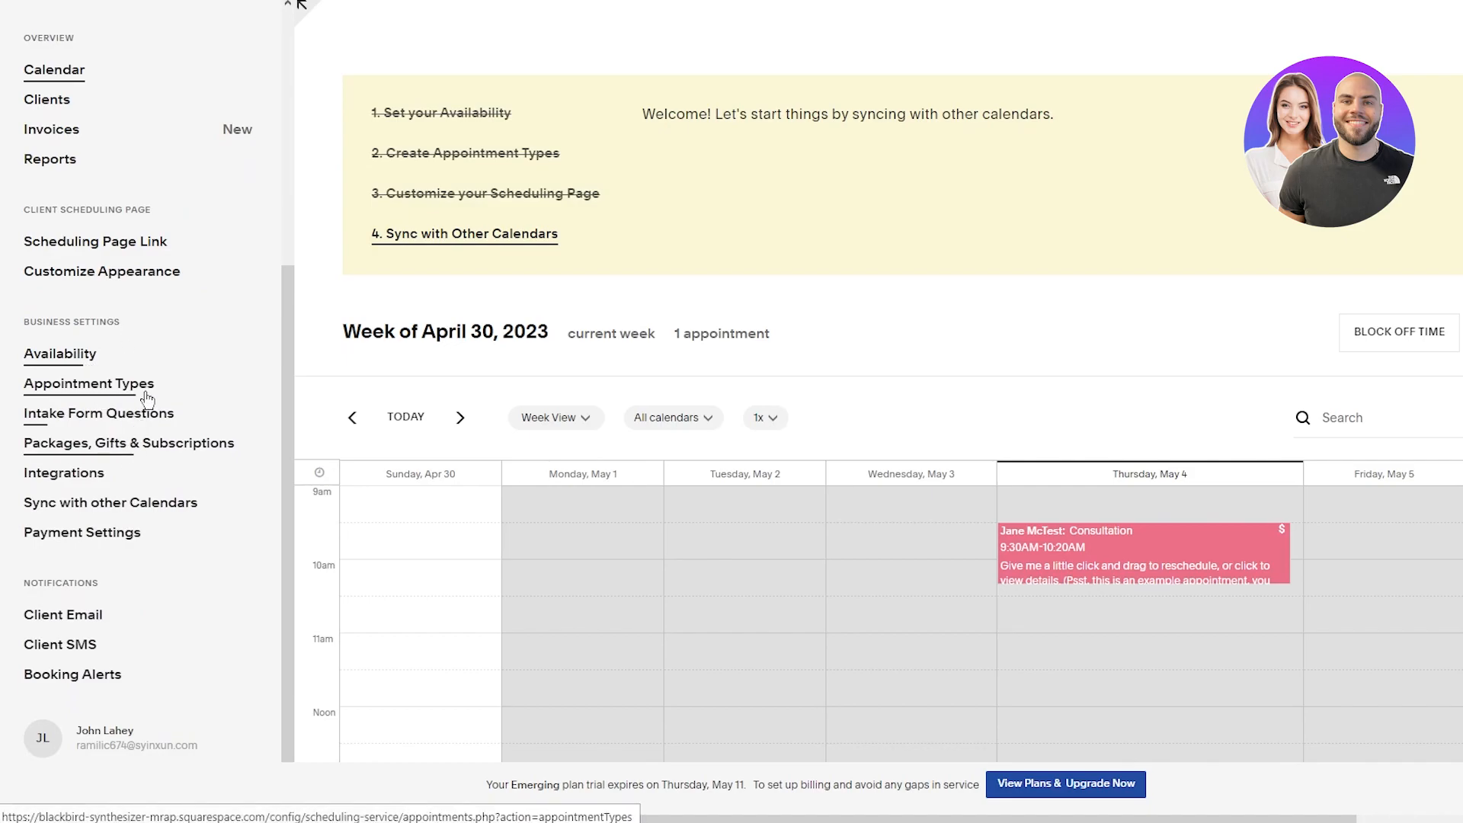
left_click(137, 532)
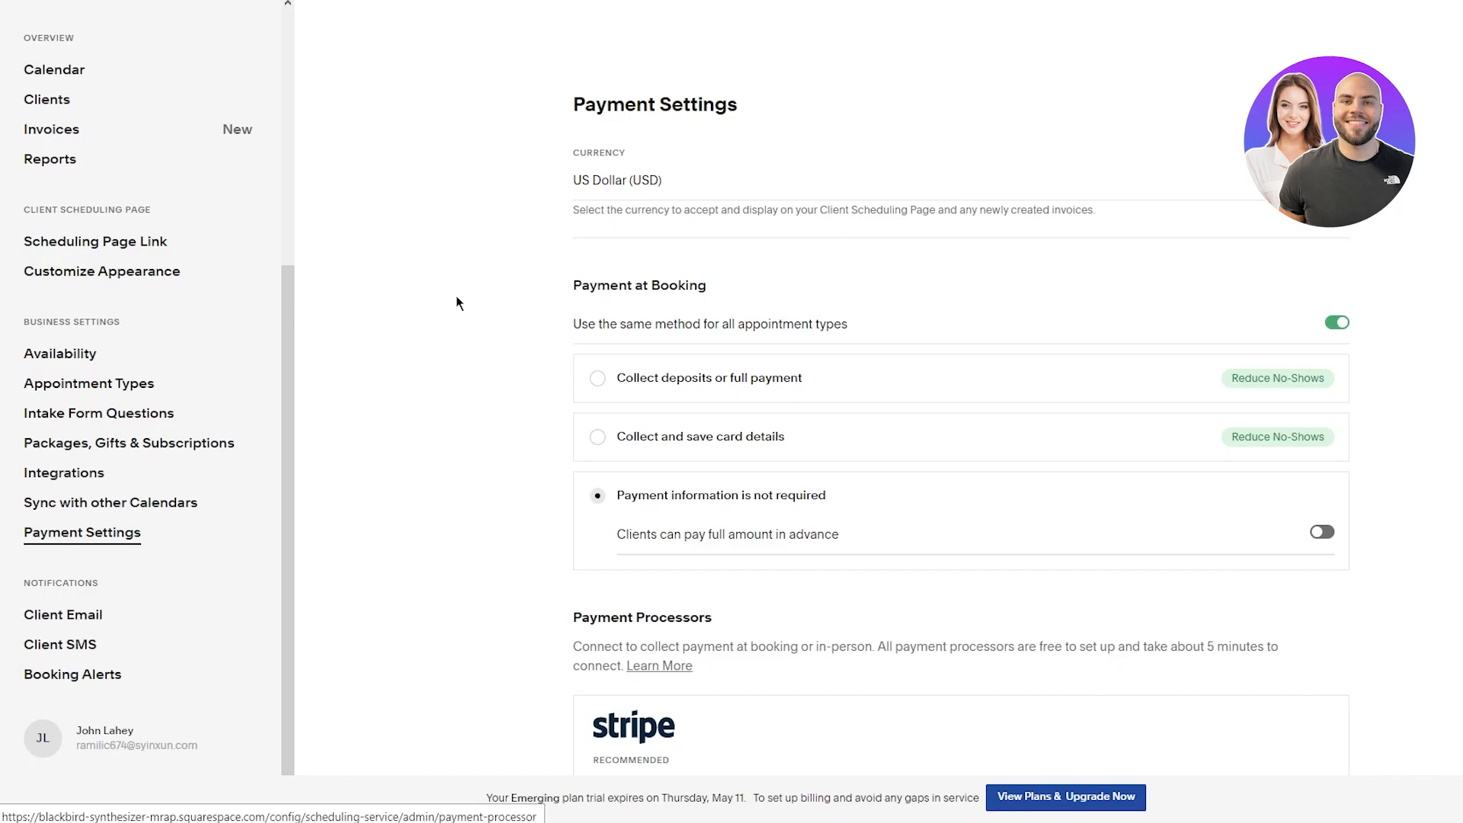
scroll(476, 301, "down", 5)
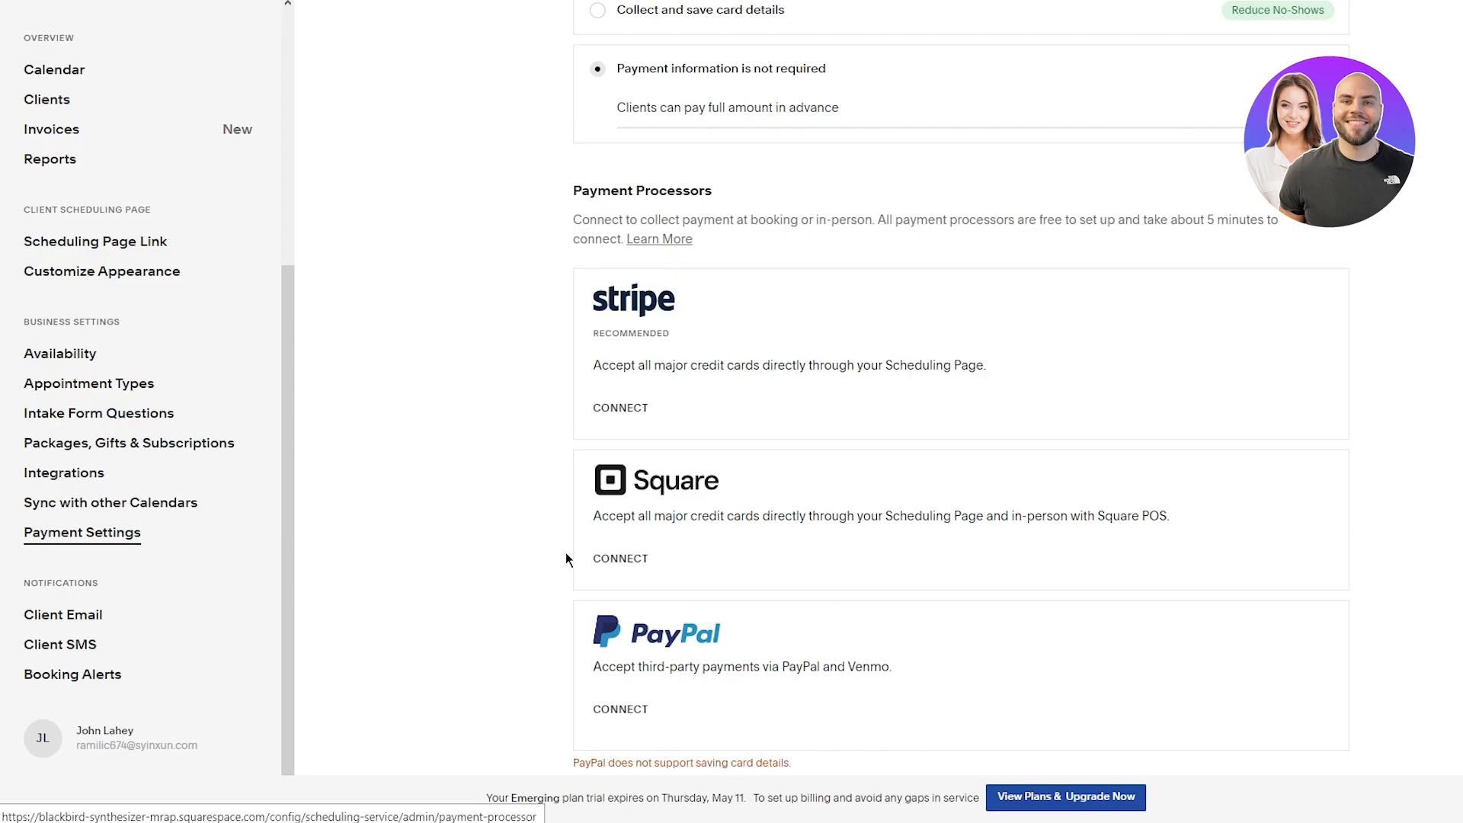
scroll(71, 490, "up", 5)
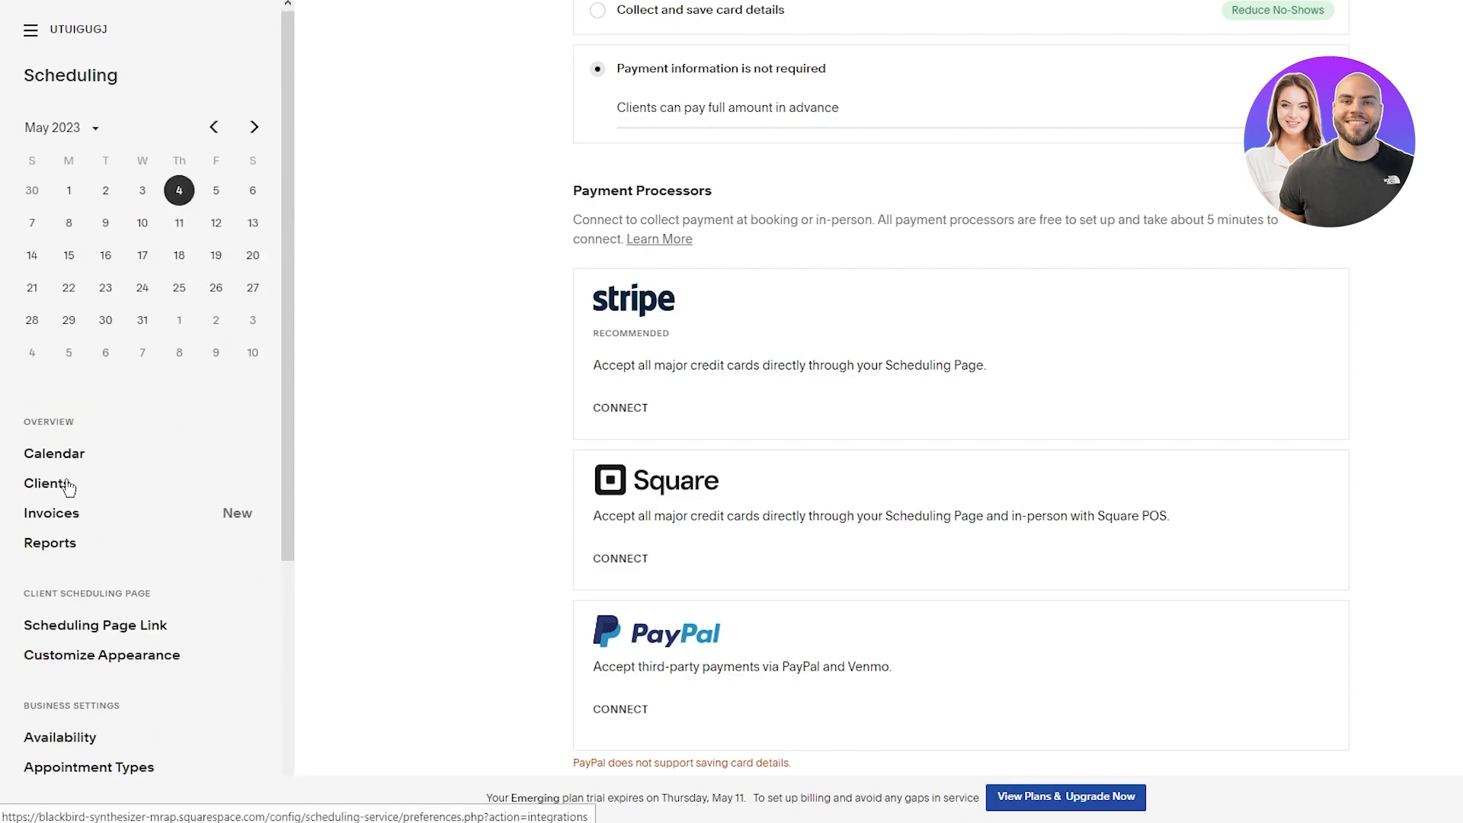